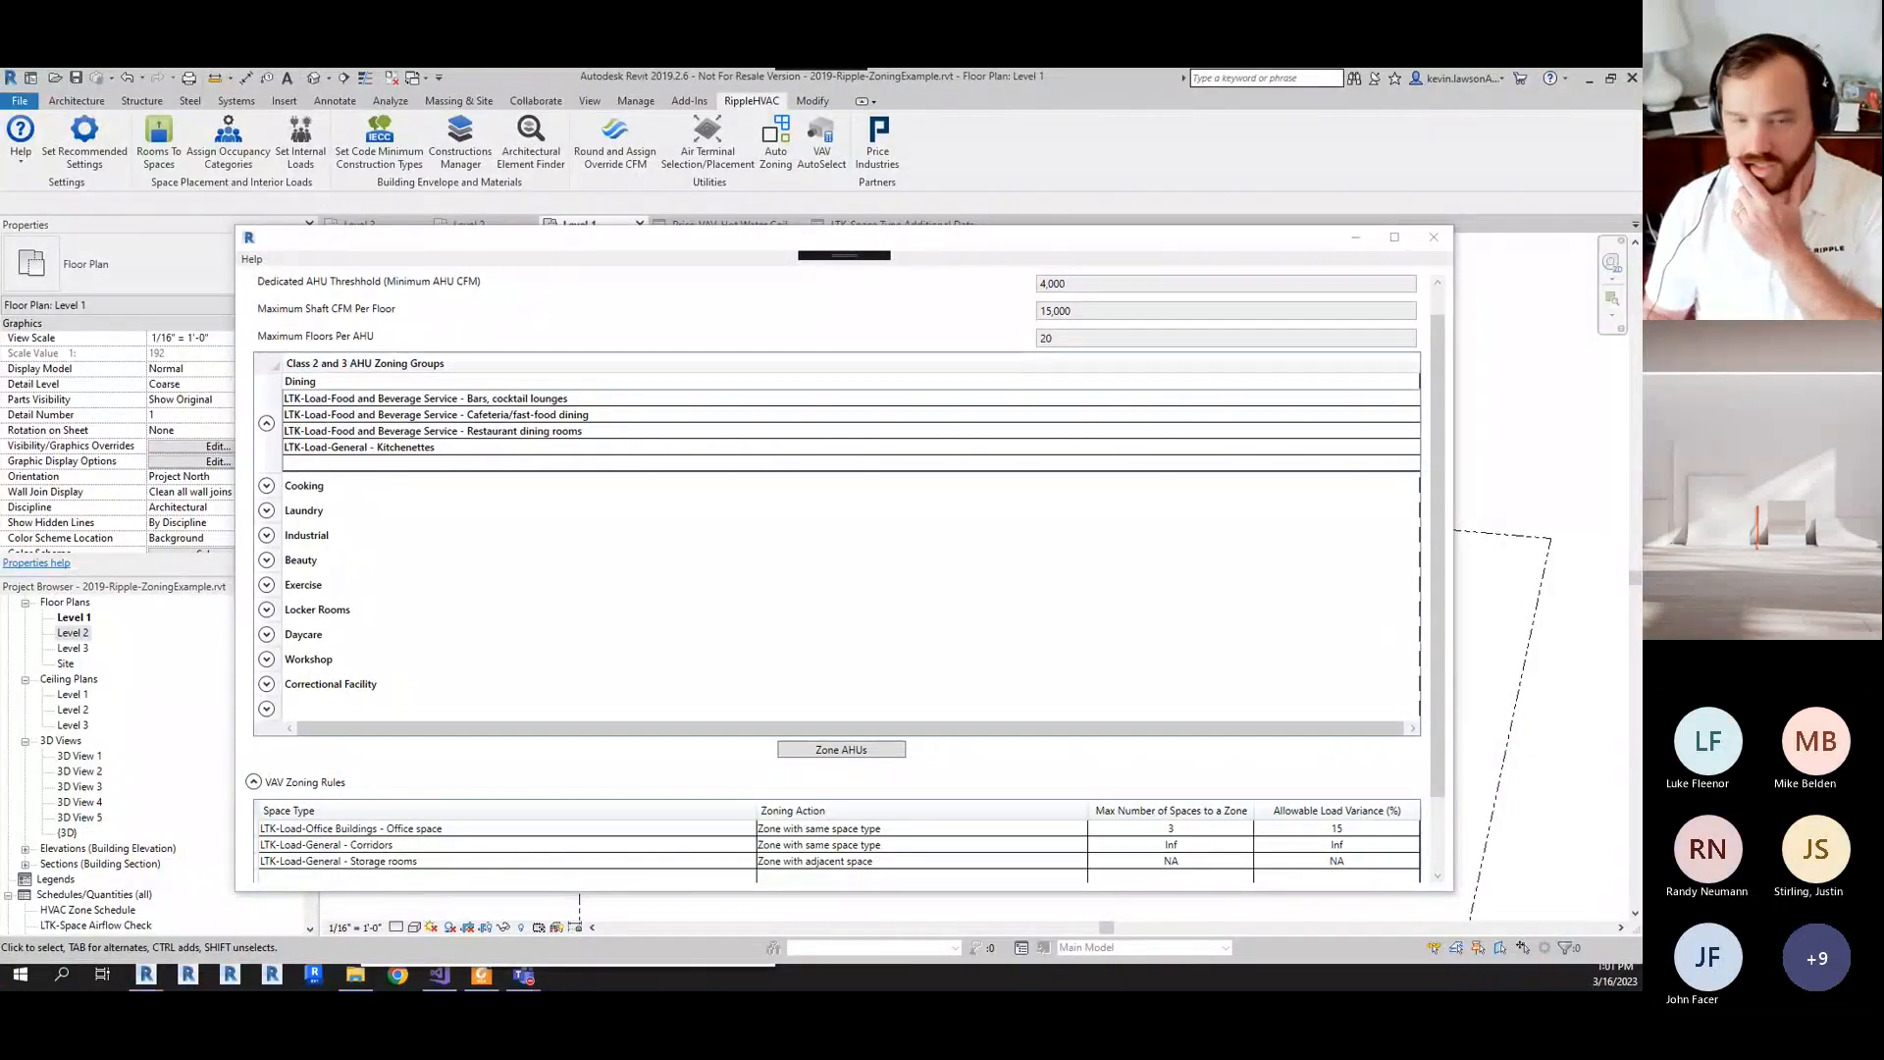
- Collapse the Dining group, close the zoning window and examine the Level 1 floor plan
left_click(266, 423)
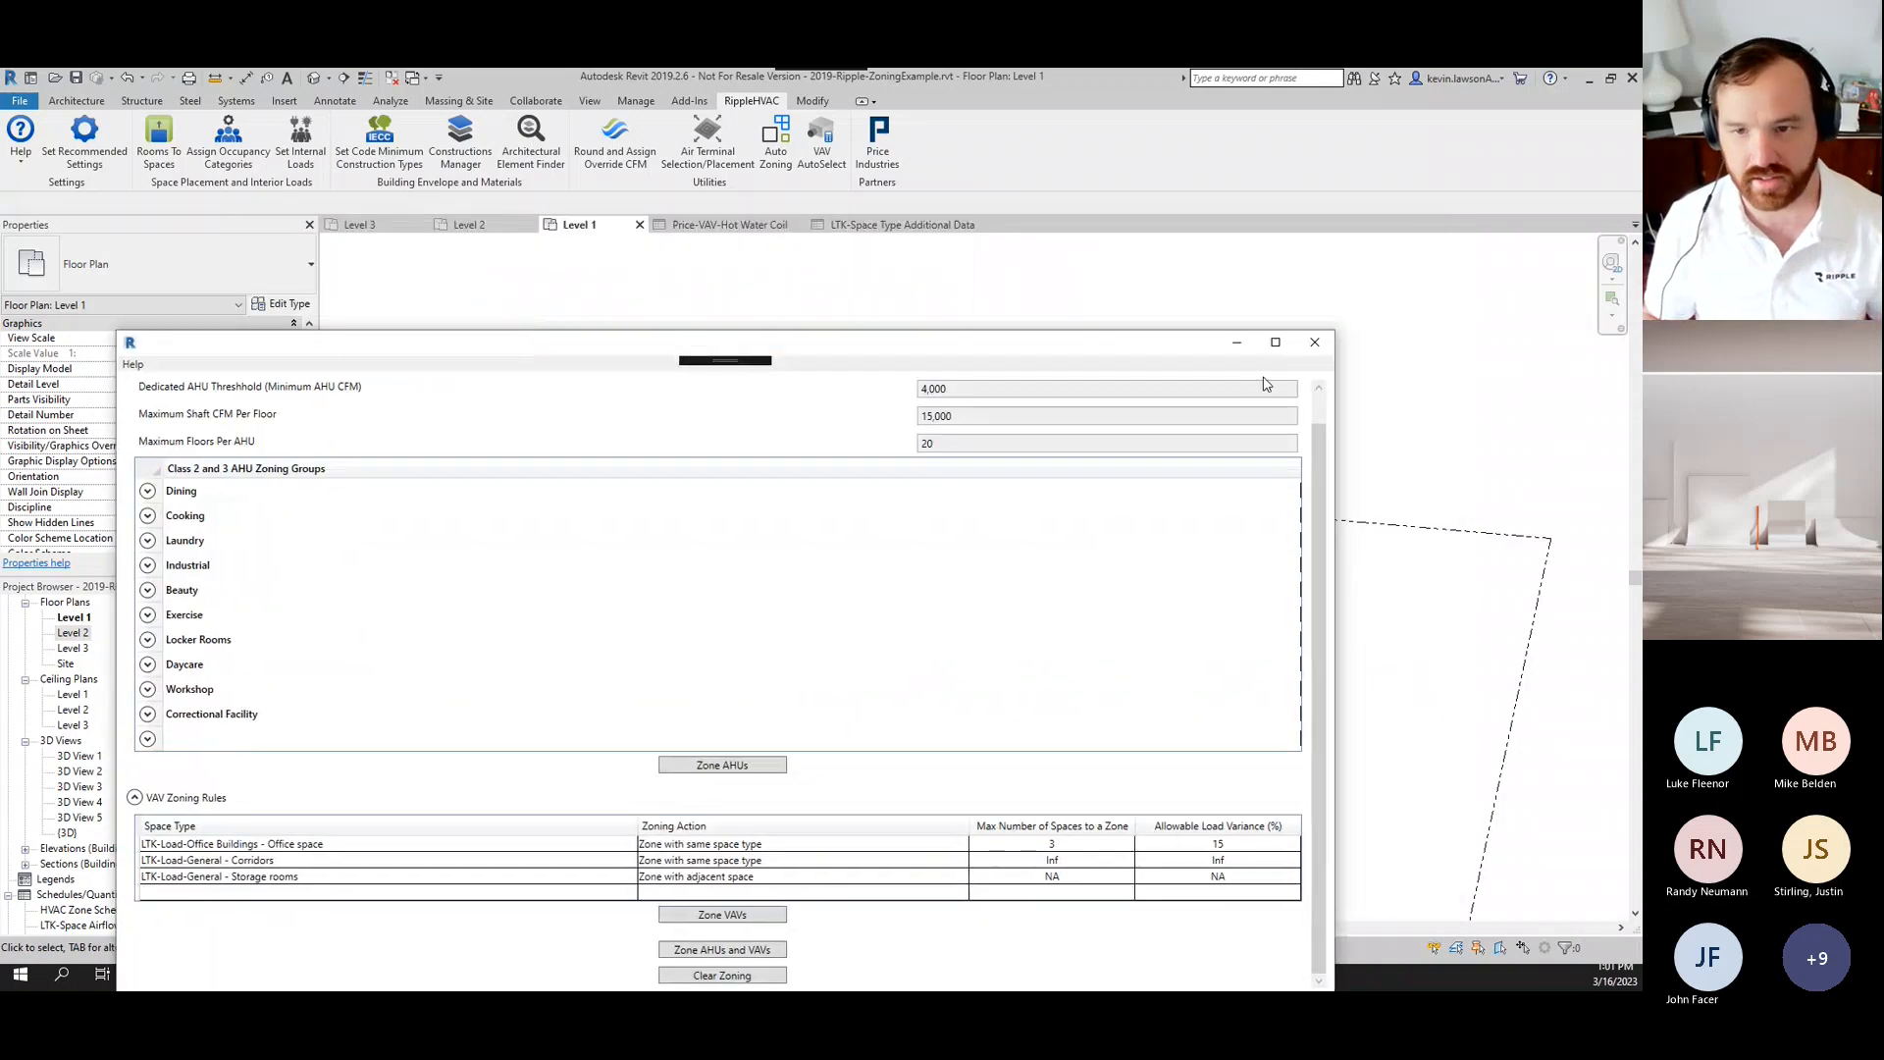
left_click(1327, 346)
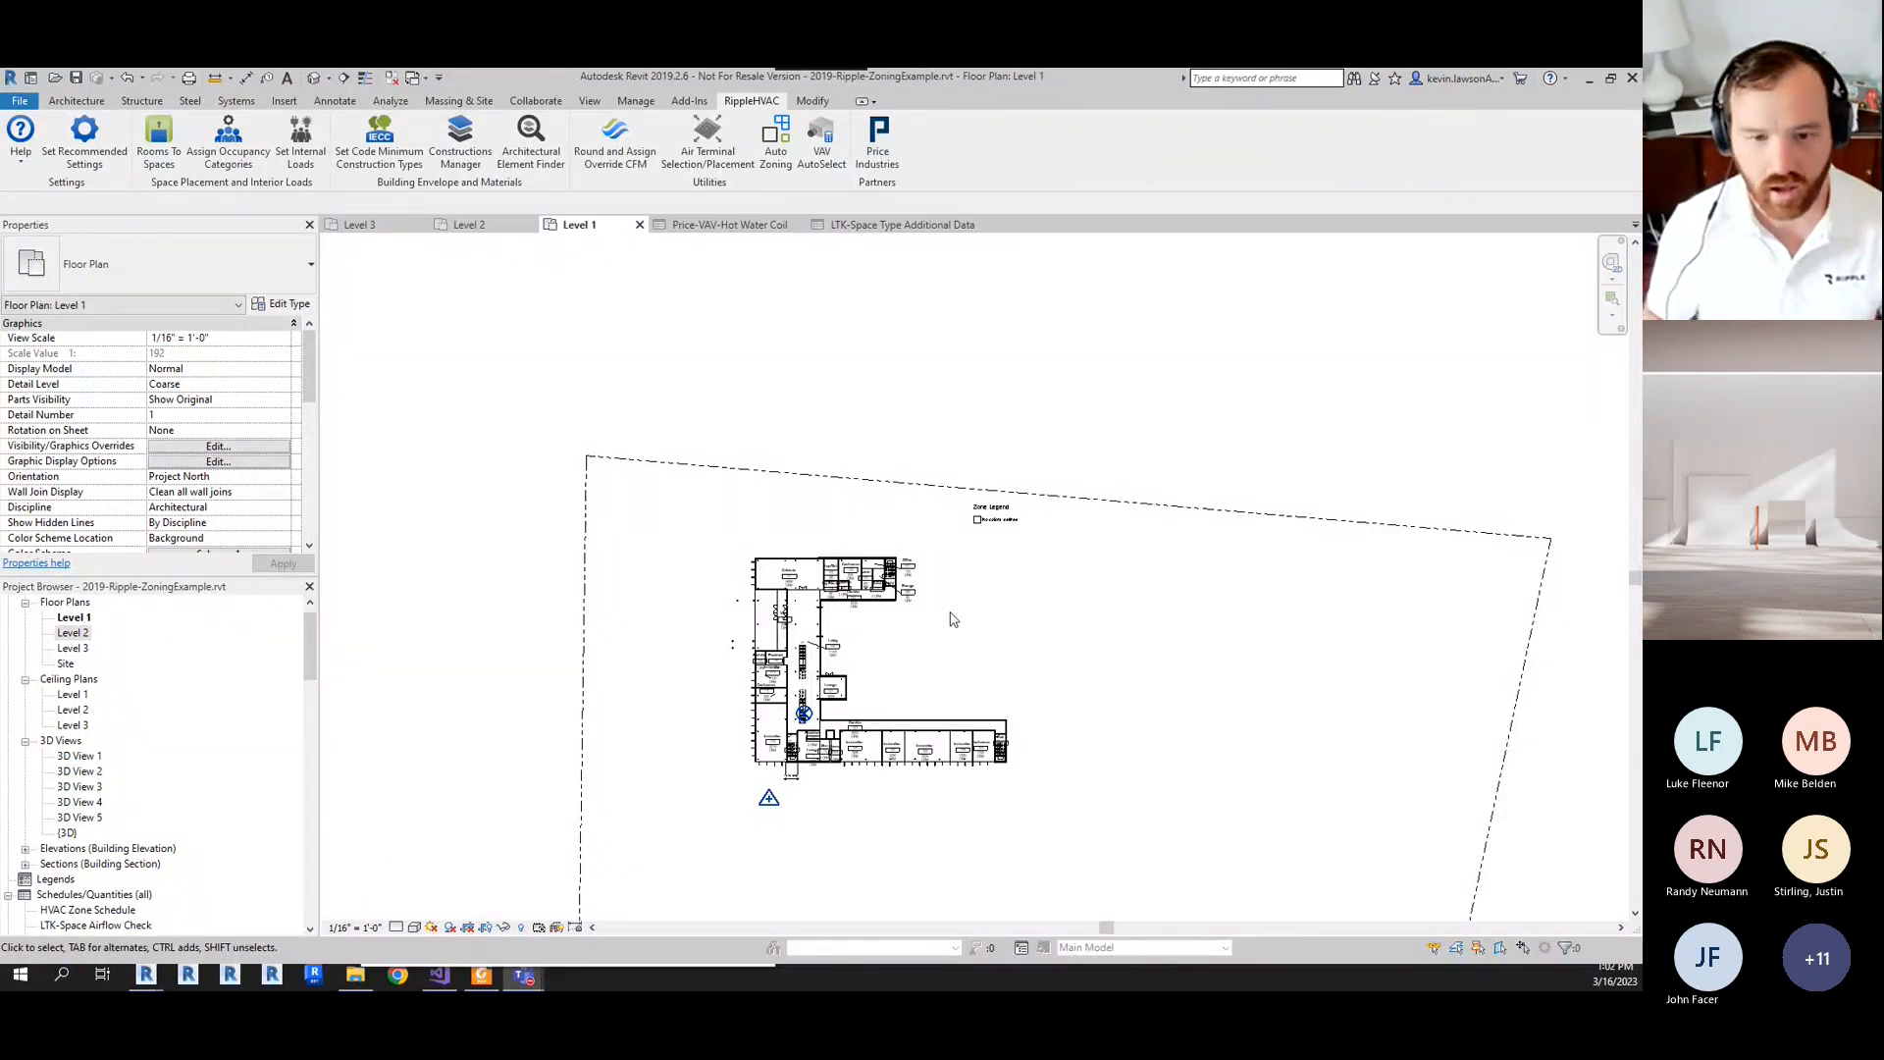
scroll(929, 674, "up", 1)
scroll(919, 688, "up", 1)
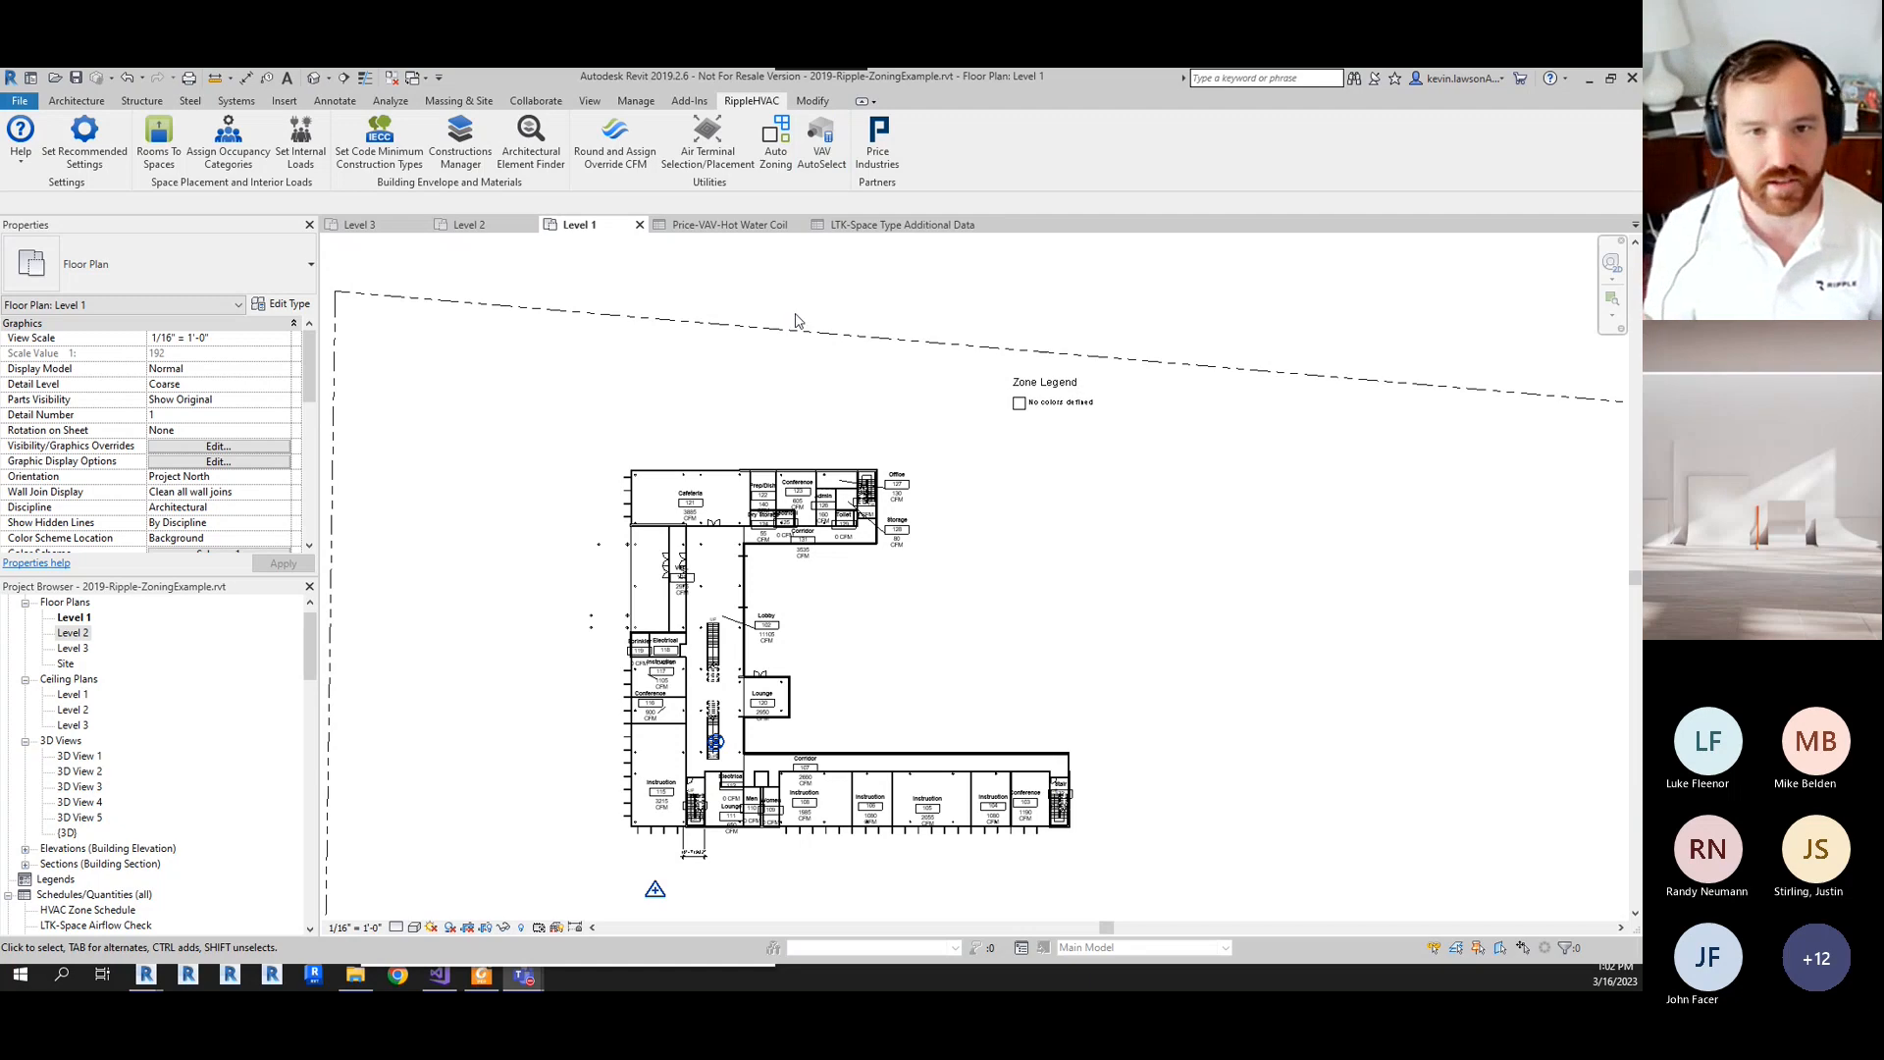
- Open the Auto Zoning tool and reposition its window over the floor plan
left_click(774, 169)
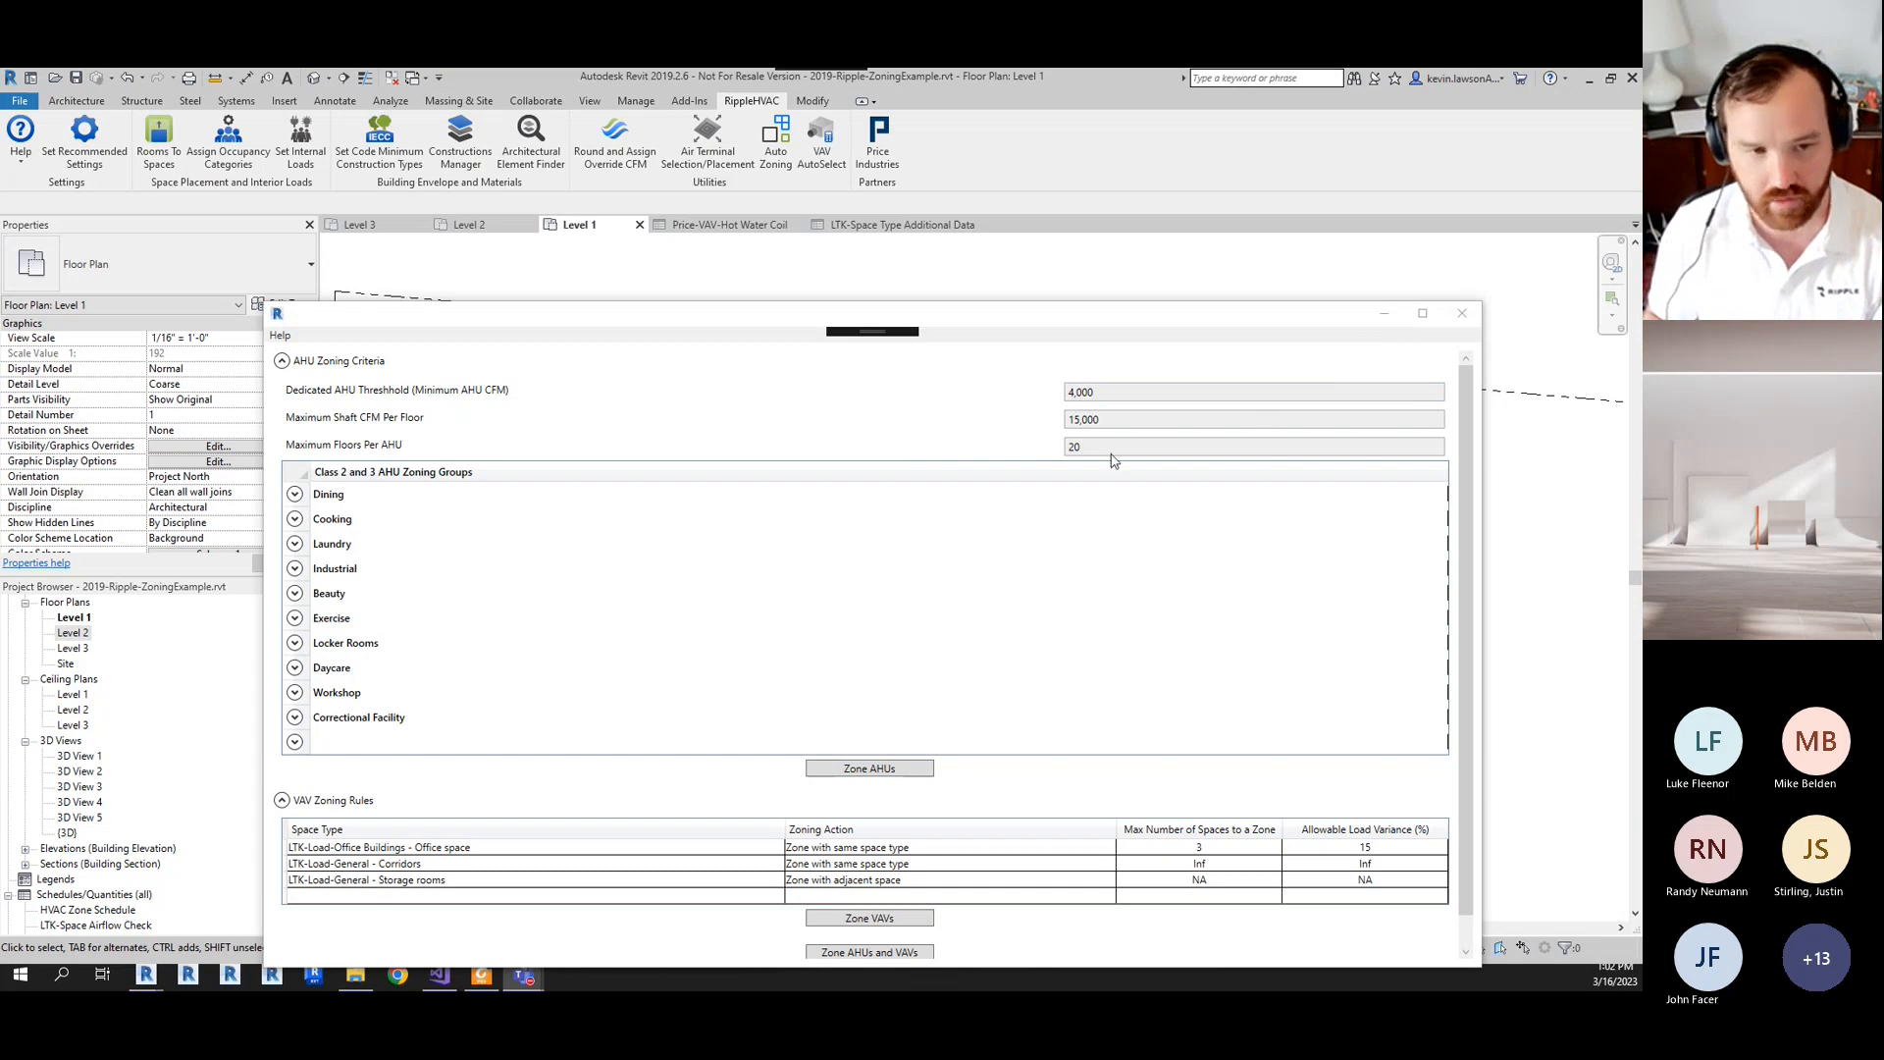
left_click_drag(782, 317, 664, 278)
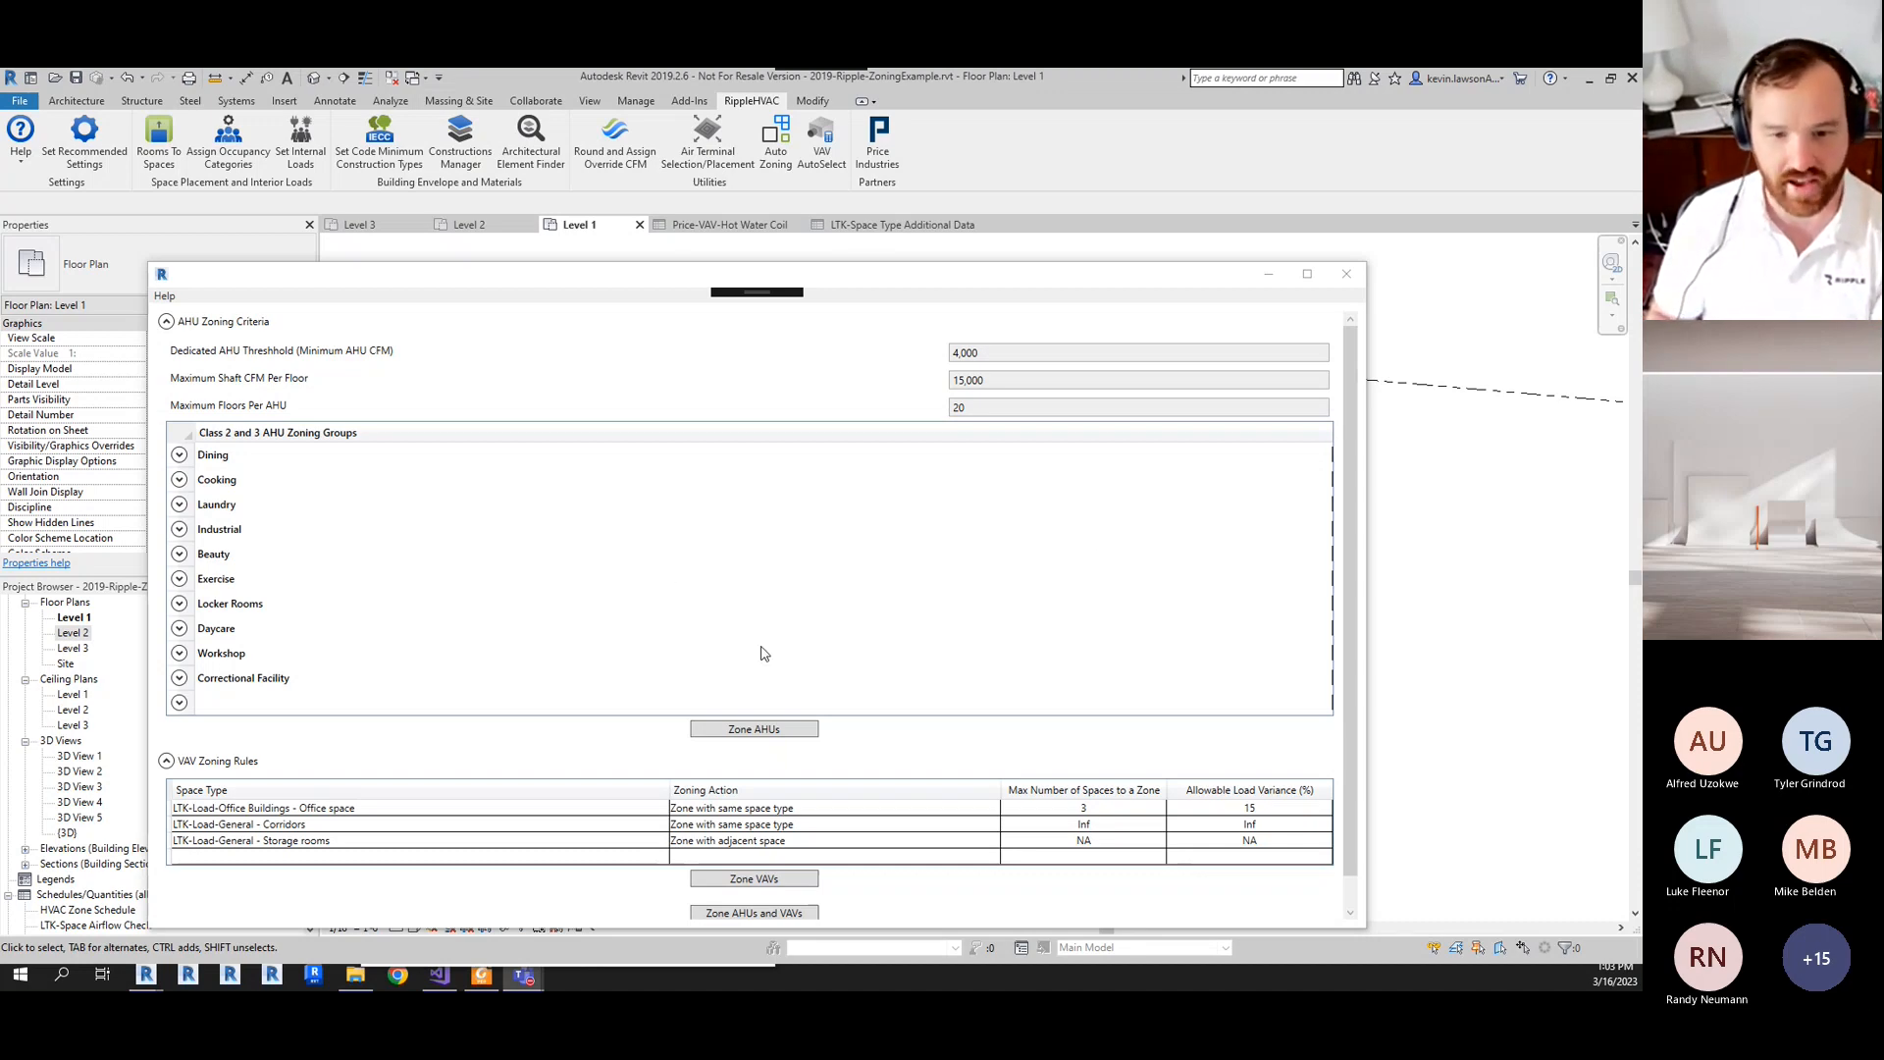
left_click_drag(932, 276, 991, 257)
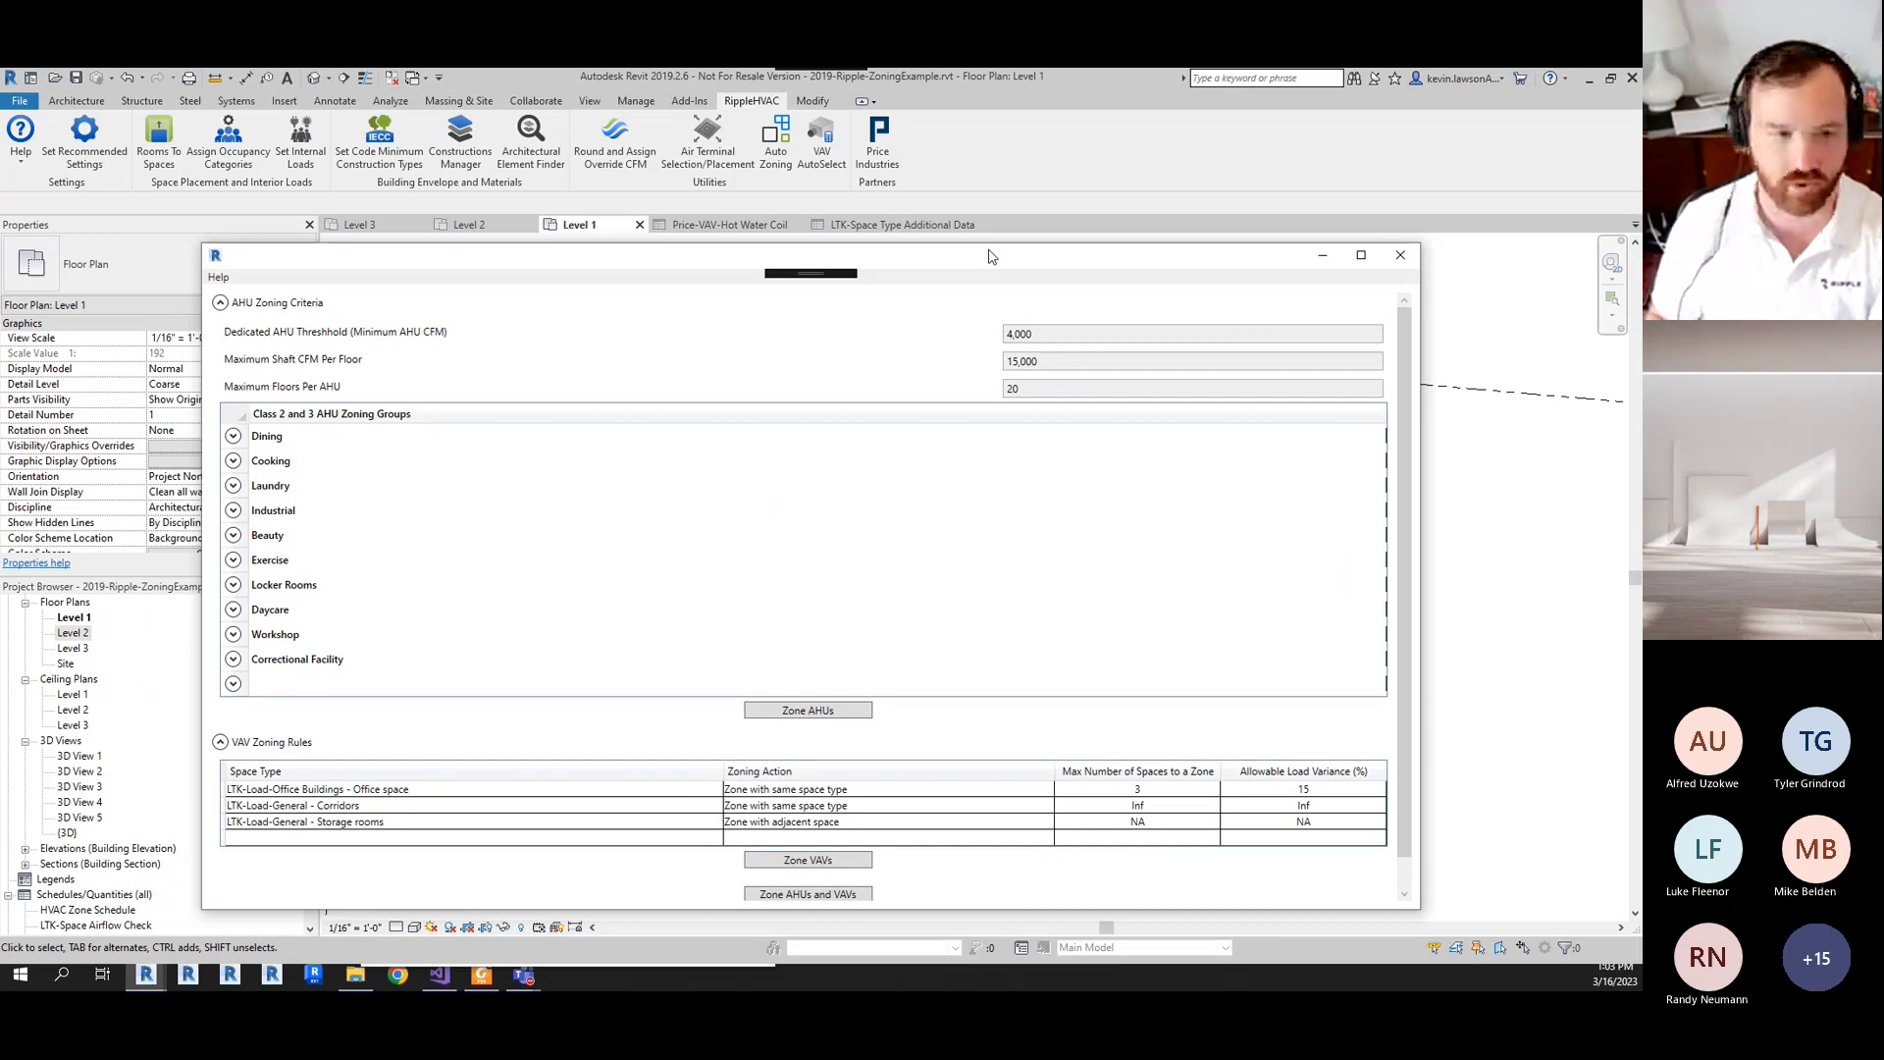
left_click_drag(744, 260, 696, 283)
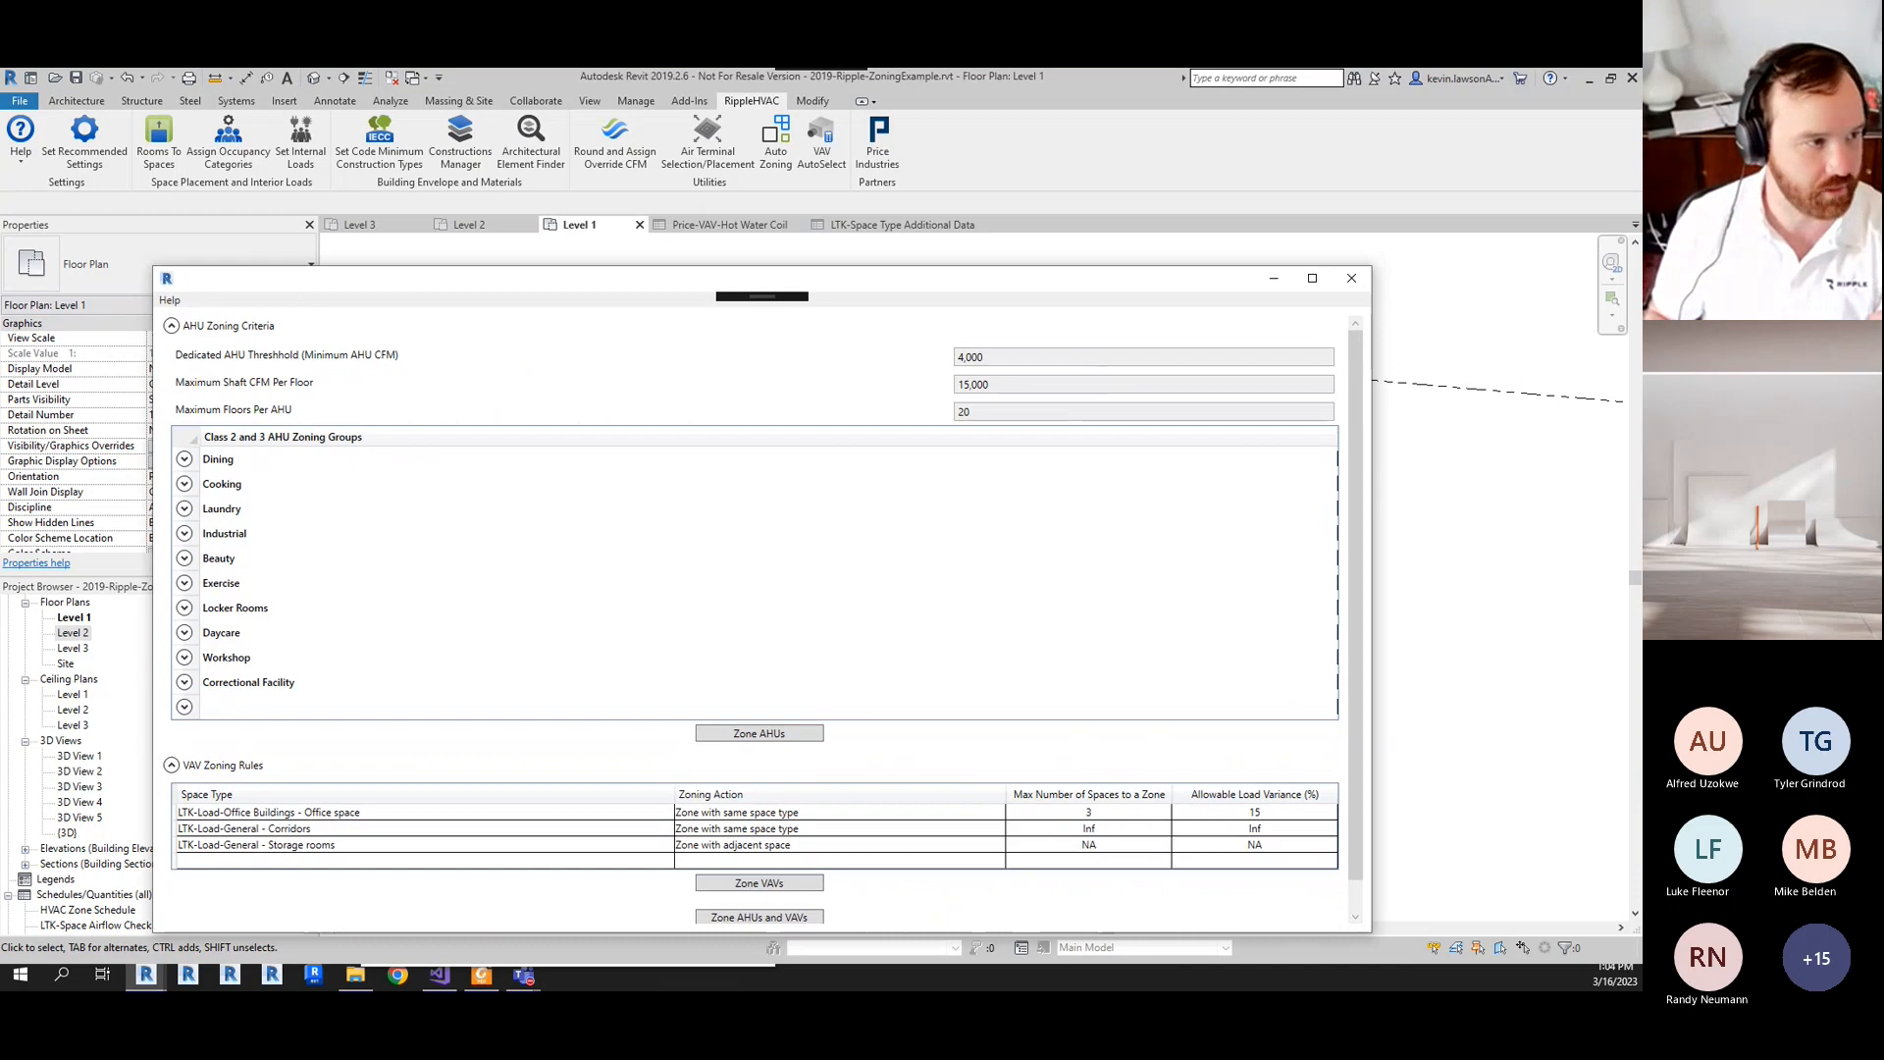
- Switch to the Demystifying HVAC Zoning PDF in Foxit Reader, read the Space Usage (ASHRAE 62.1) section with Figure 1, and move the document away
left_click_drag(0, 81, 716, 70)
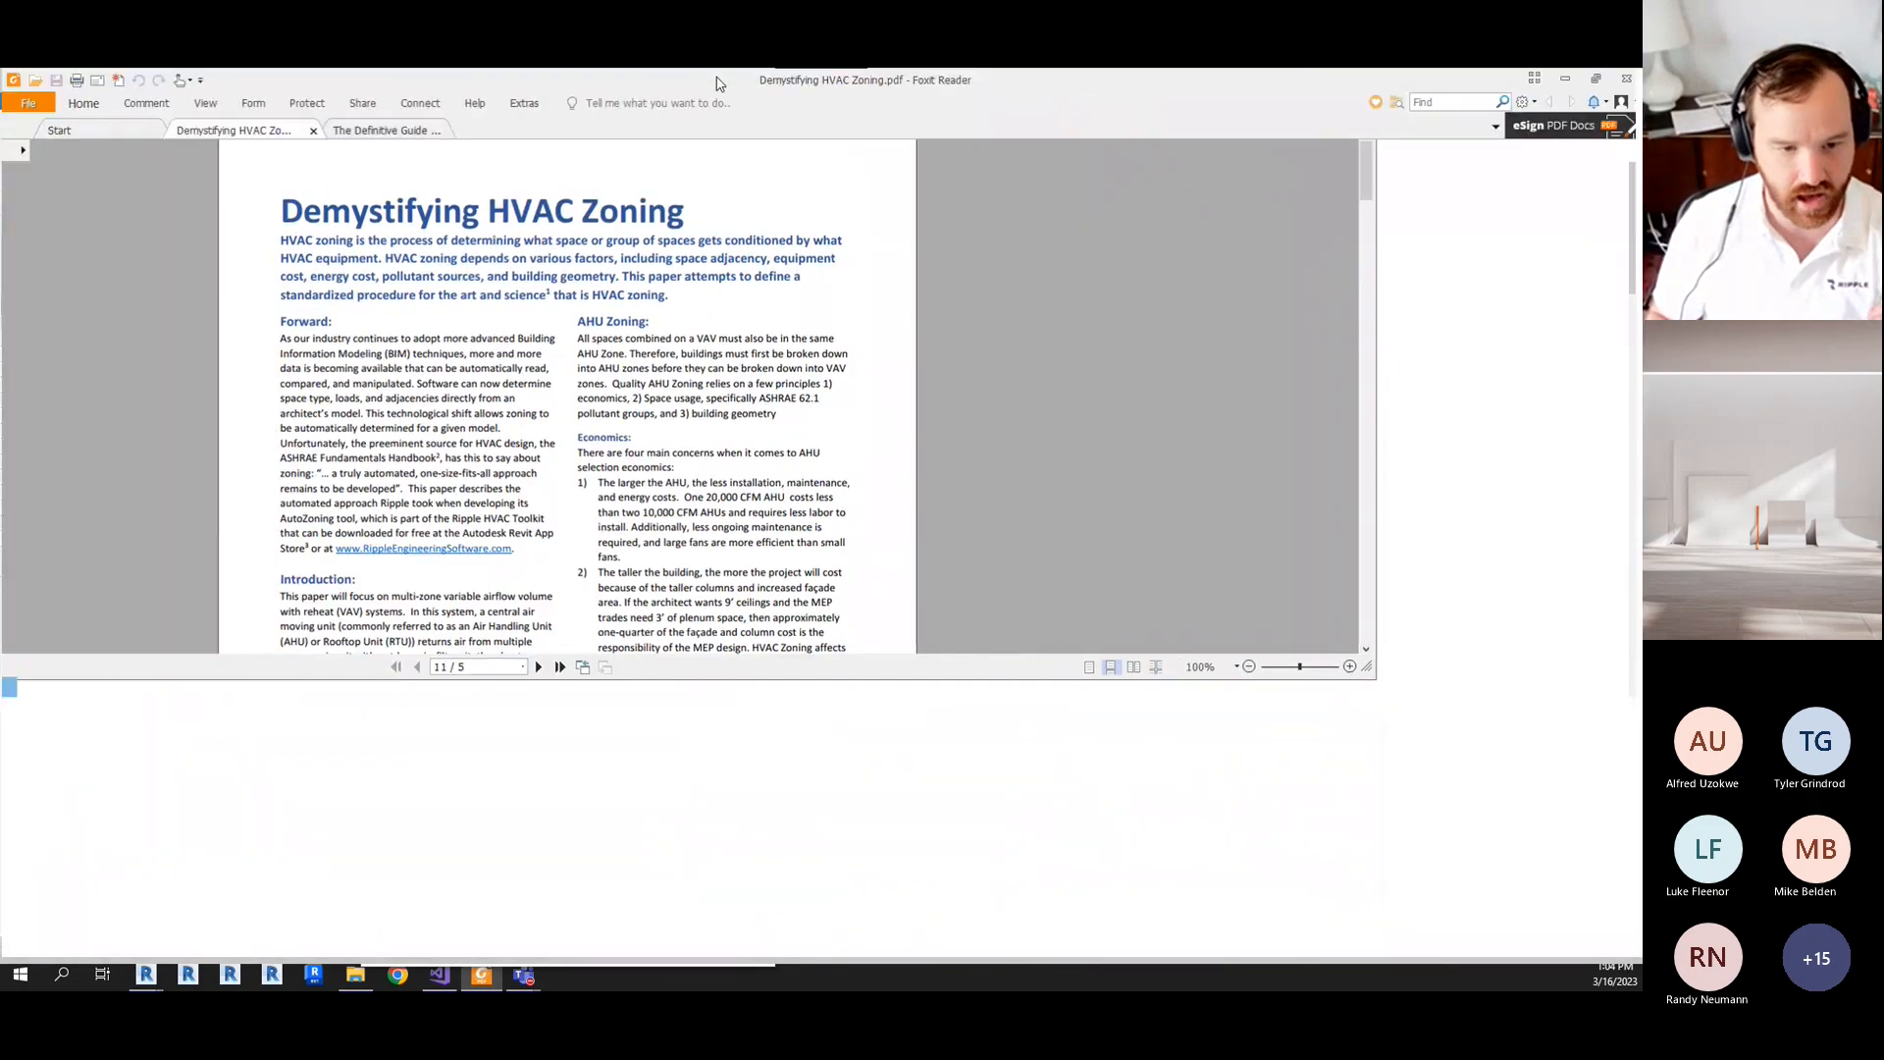
scroll(668, 553, "down", 10)
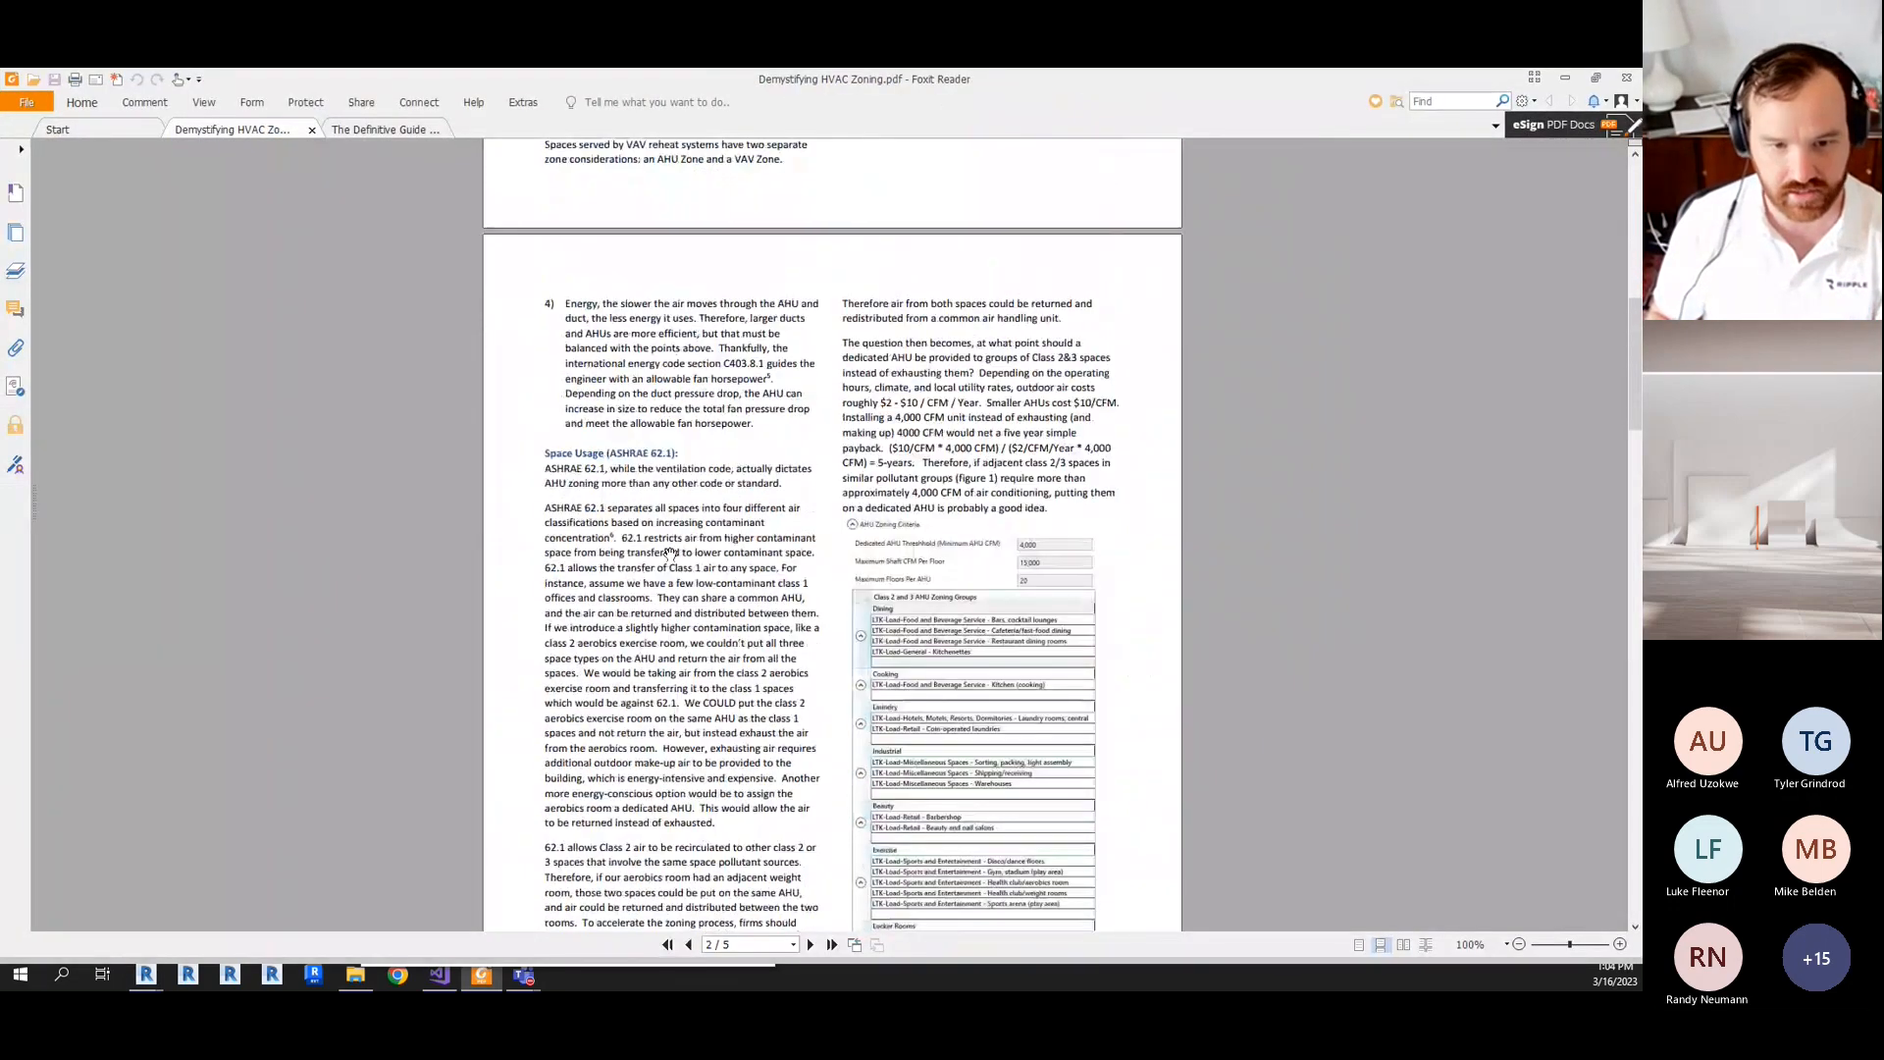
scroll(667, 552, "down", 4)
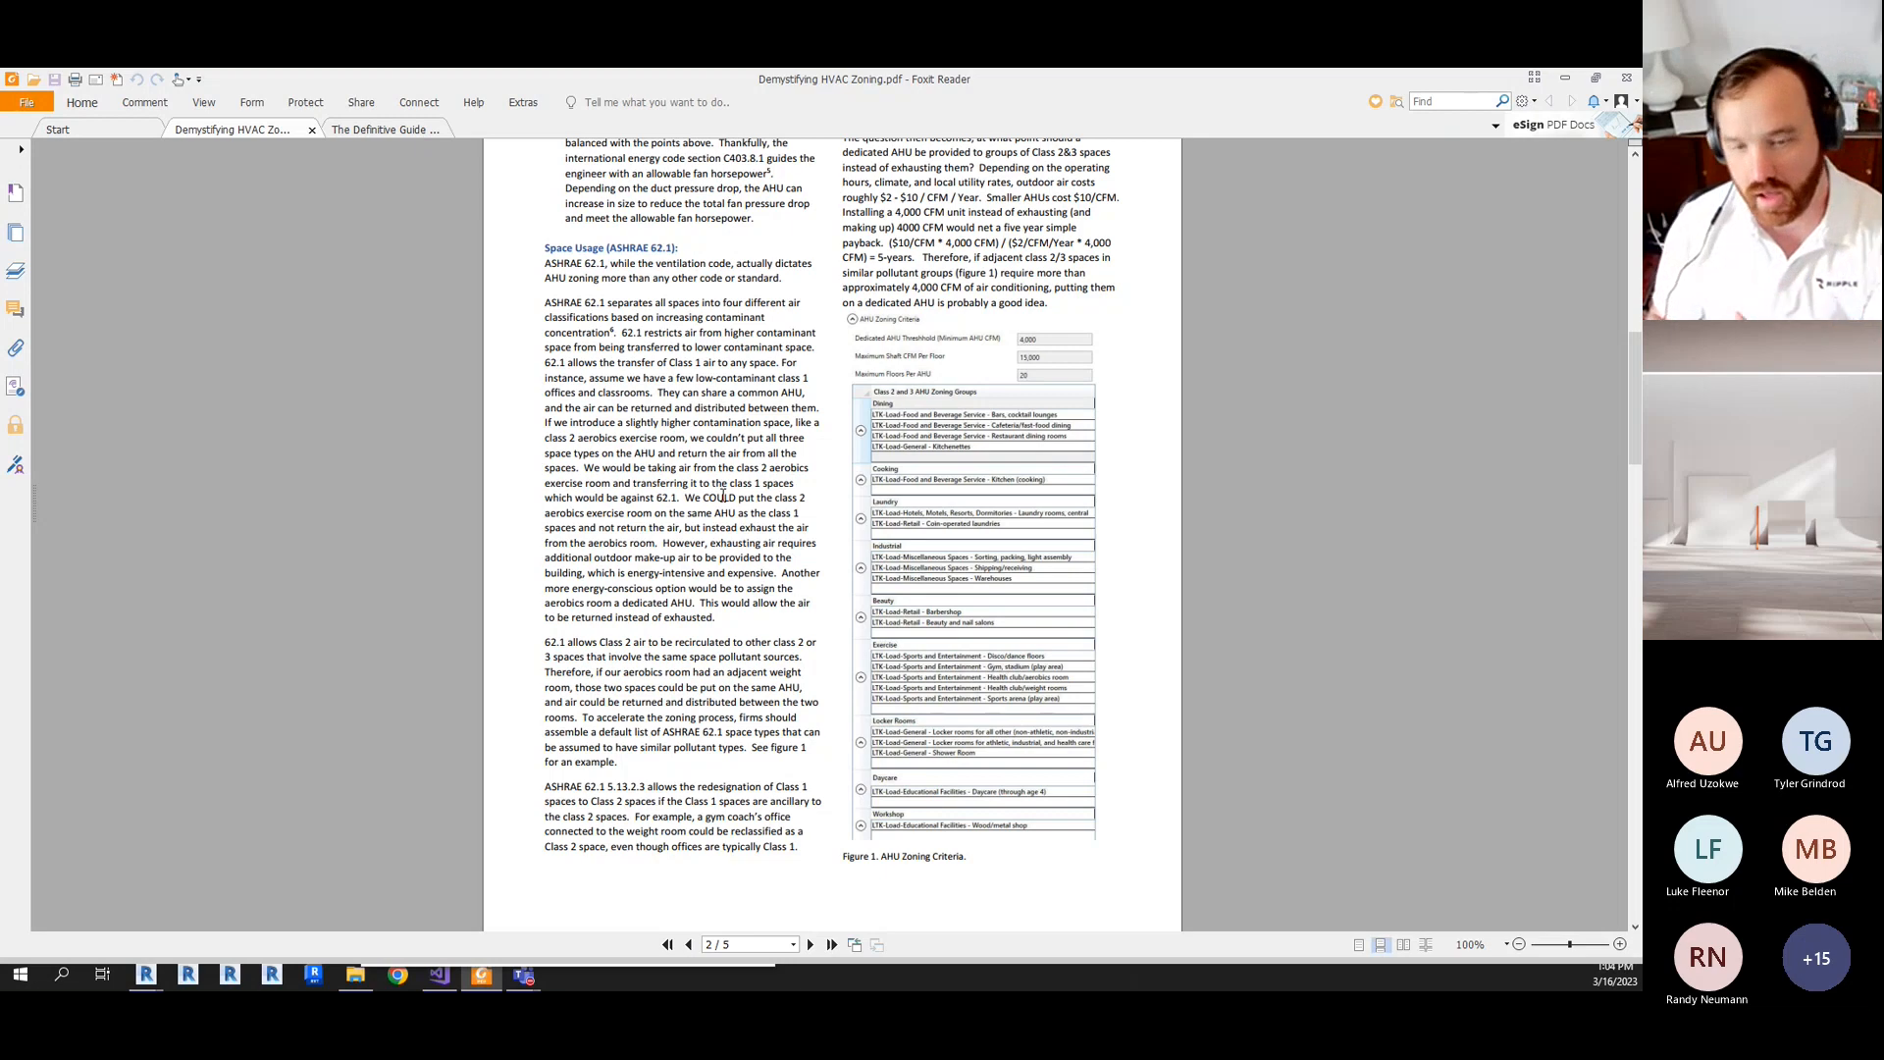
scroll(828, 457, "up", 2)
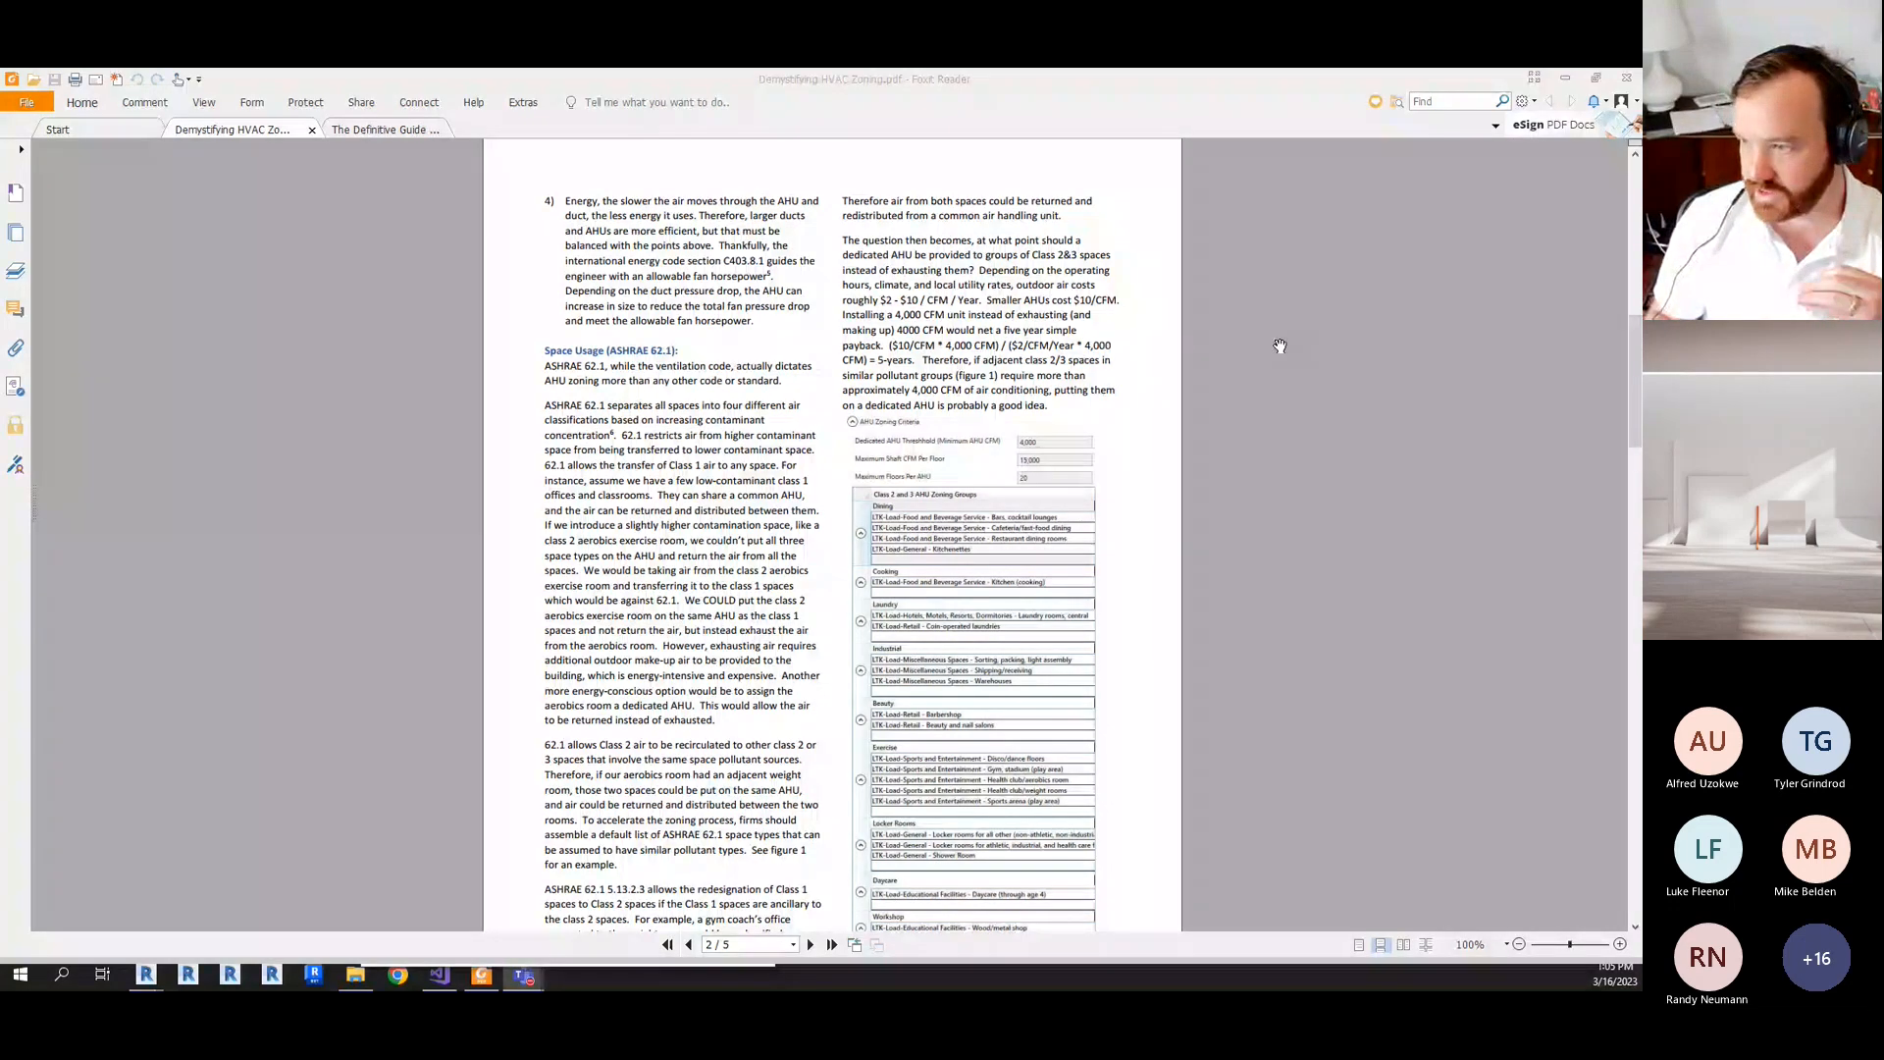
left_click_drag(1243, 80, 0, 202)
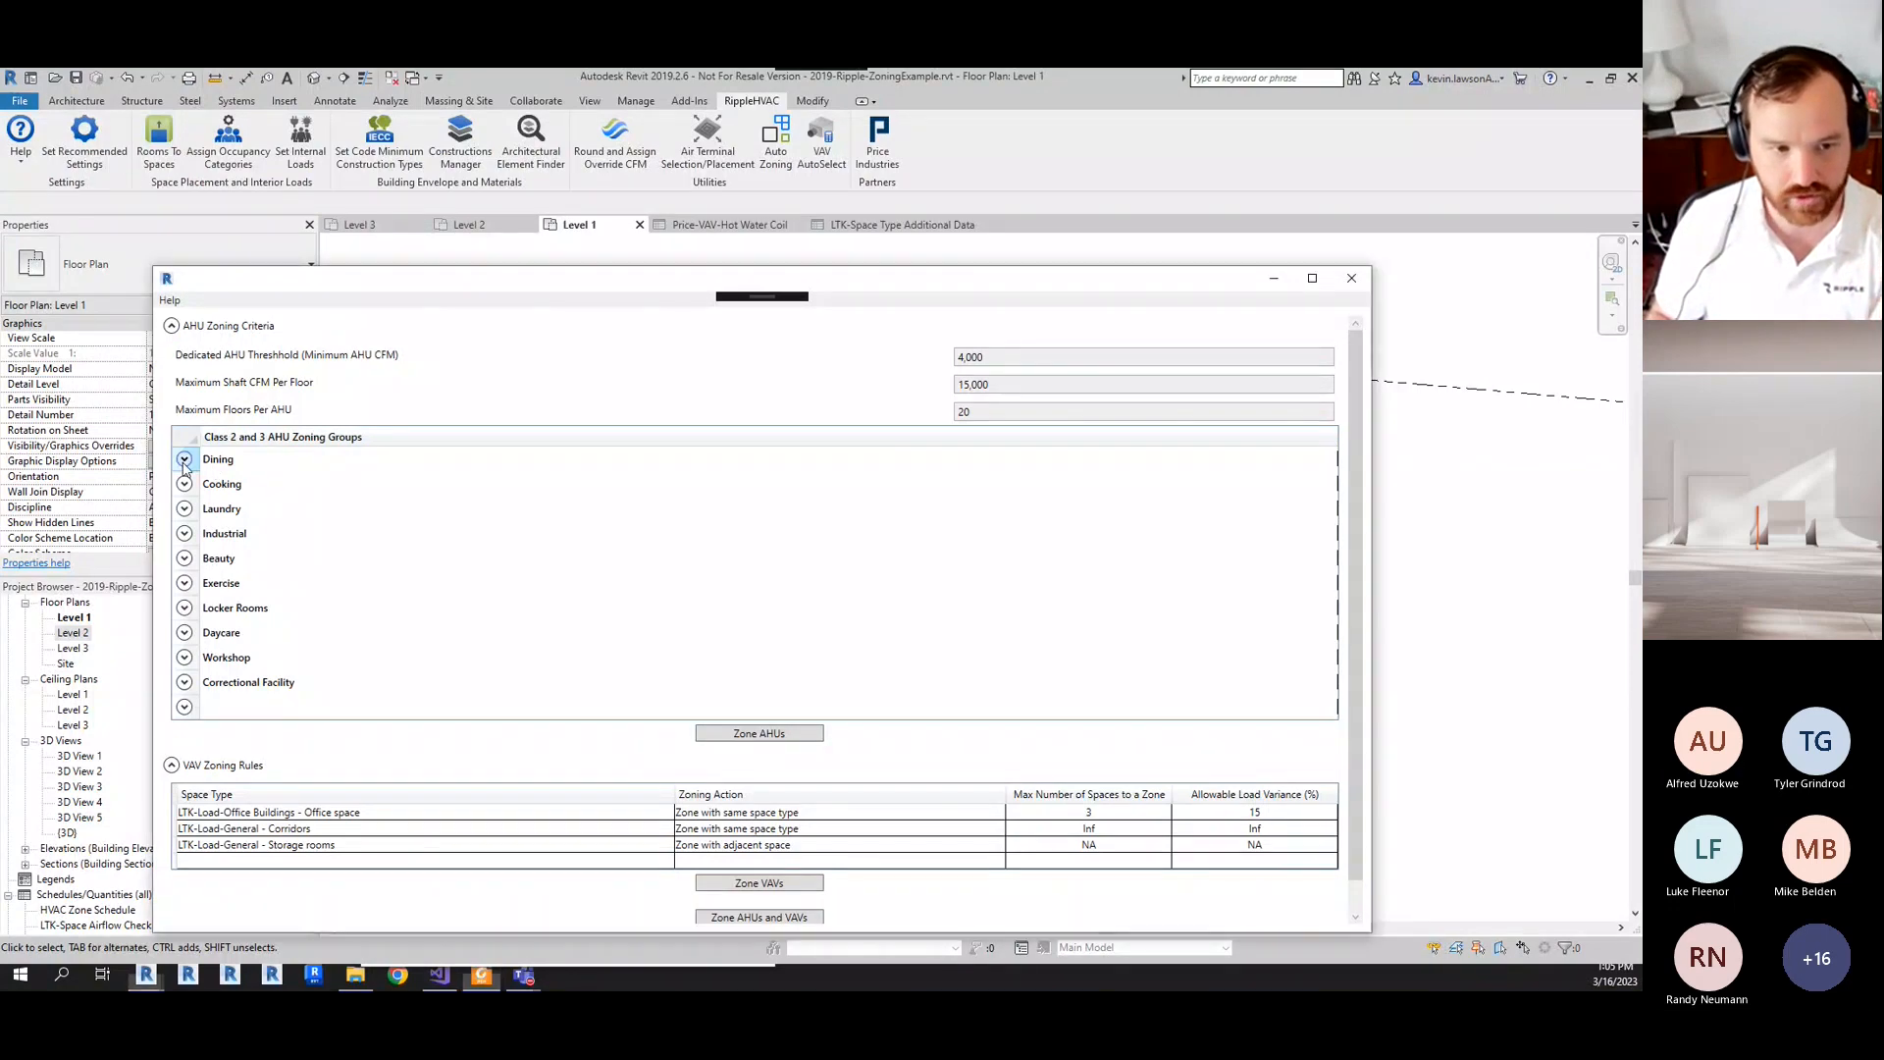
- Expand the Dining, Exercise and Locker Rooms zoning groups and review their space types against the dedicated AHU threshold
left_click(185, 460)
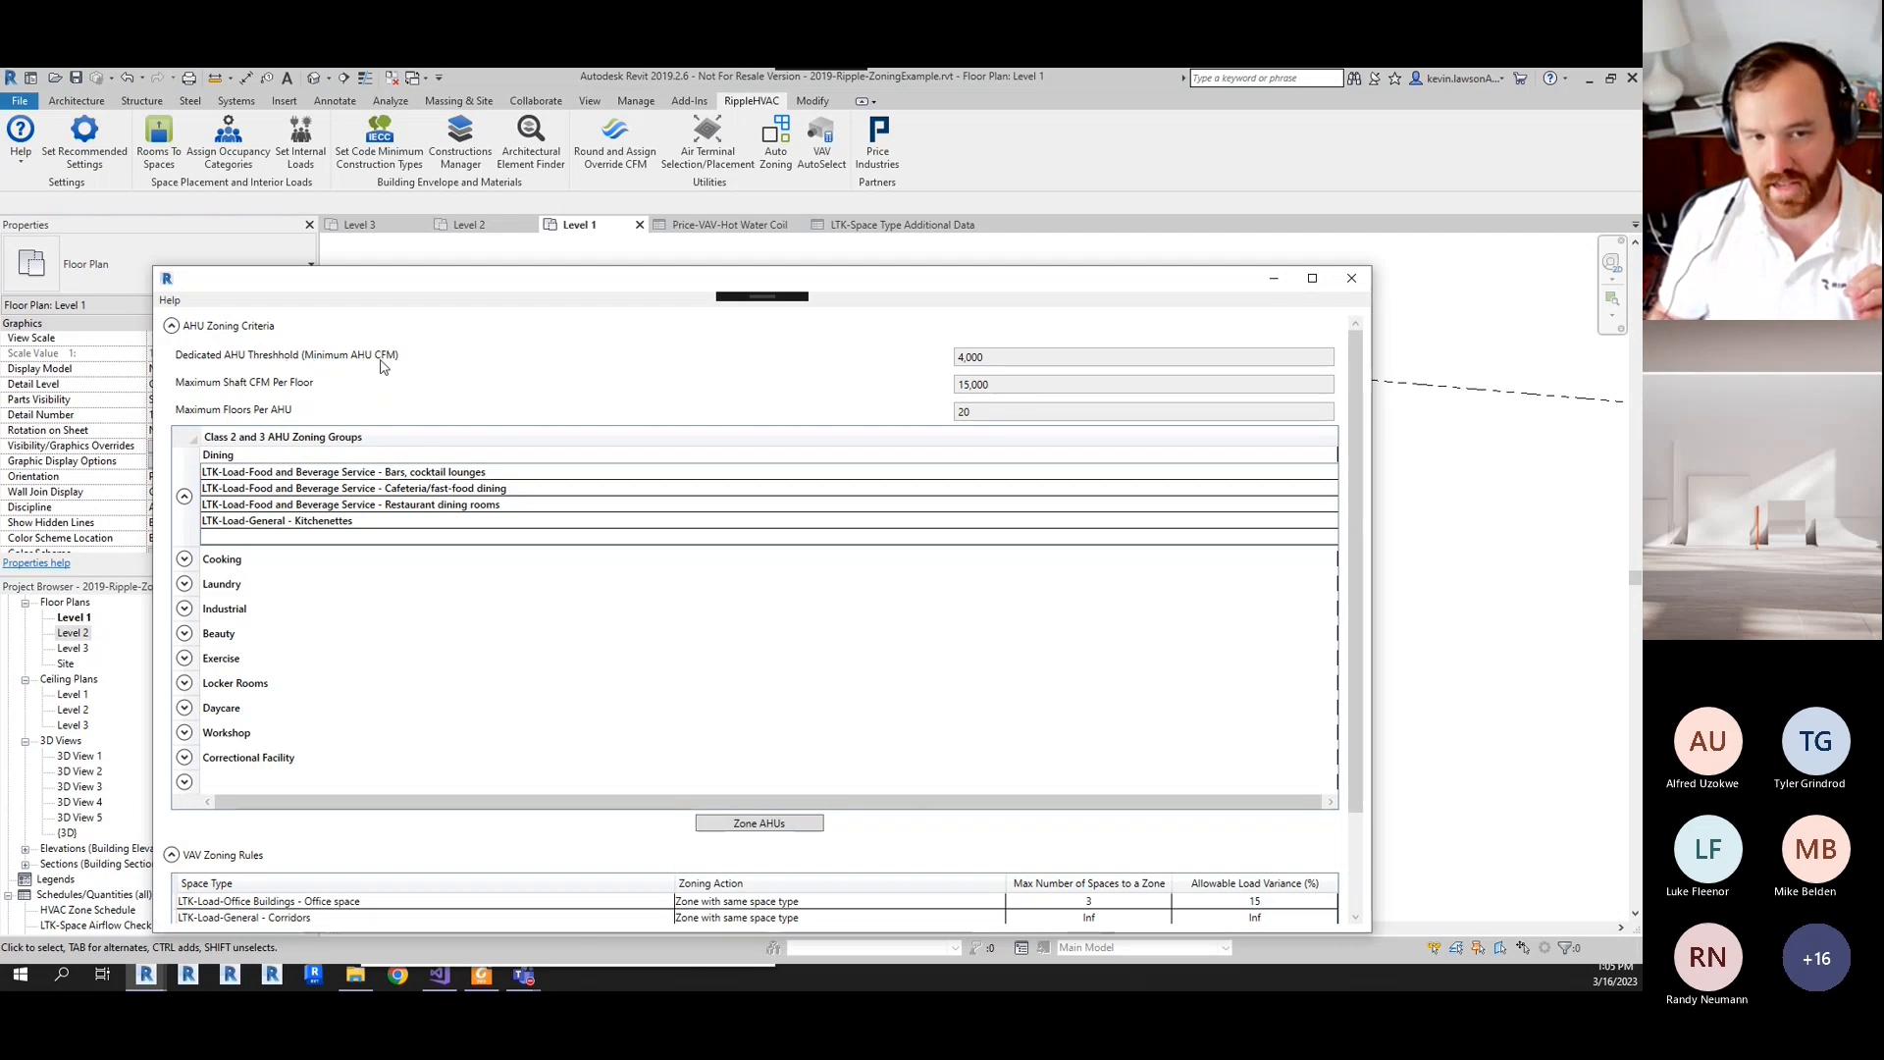
left_click_drag(1003, 357, 950, 371)
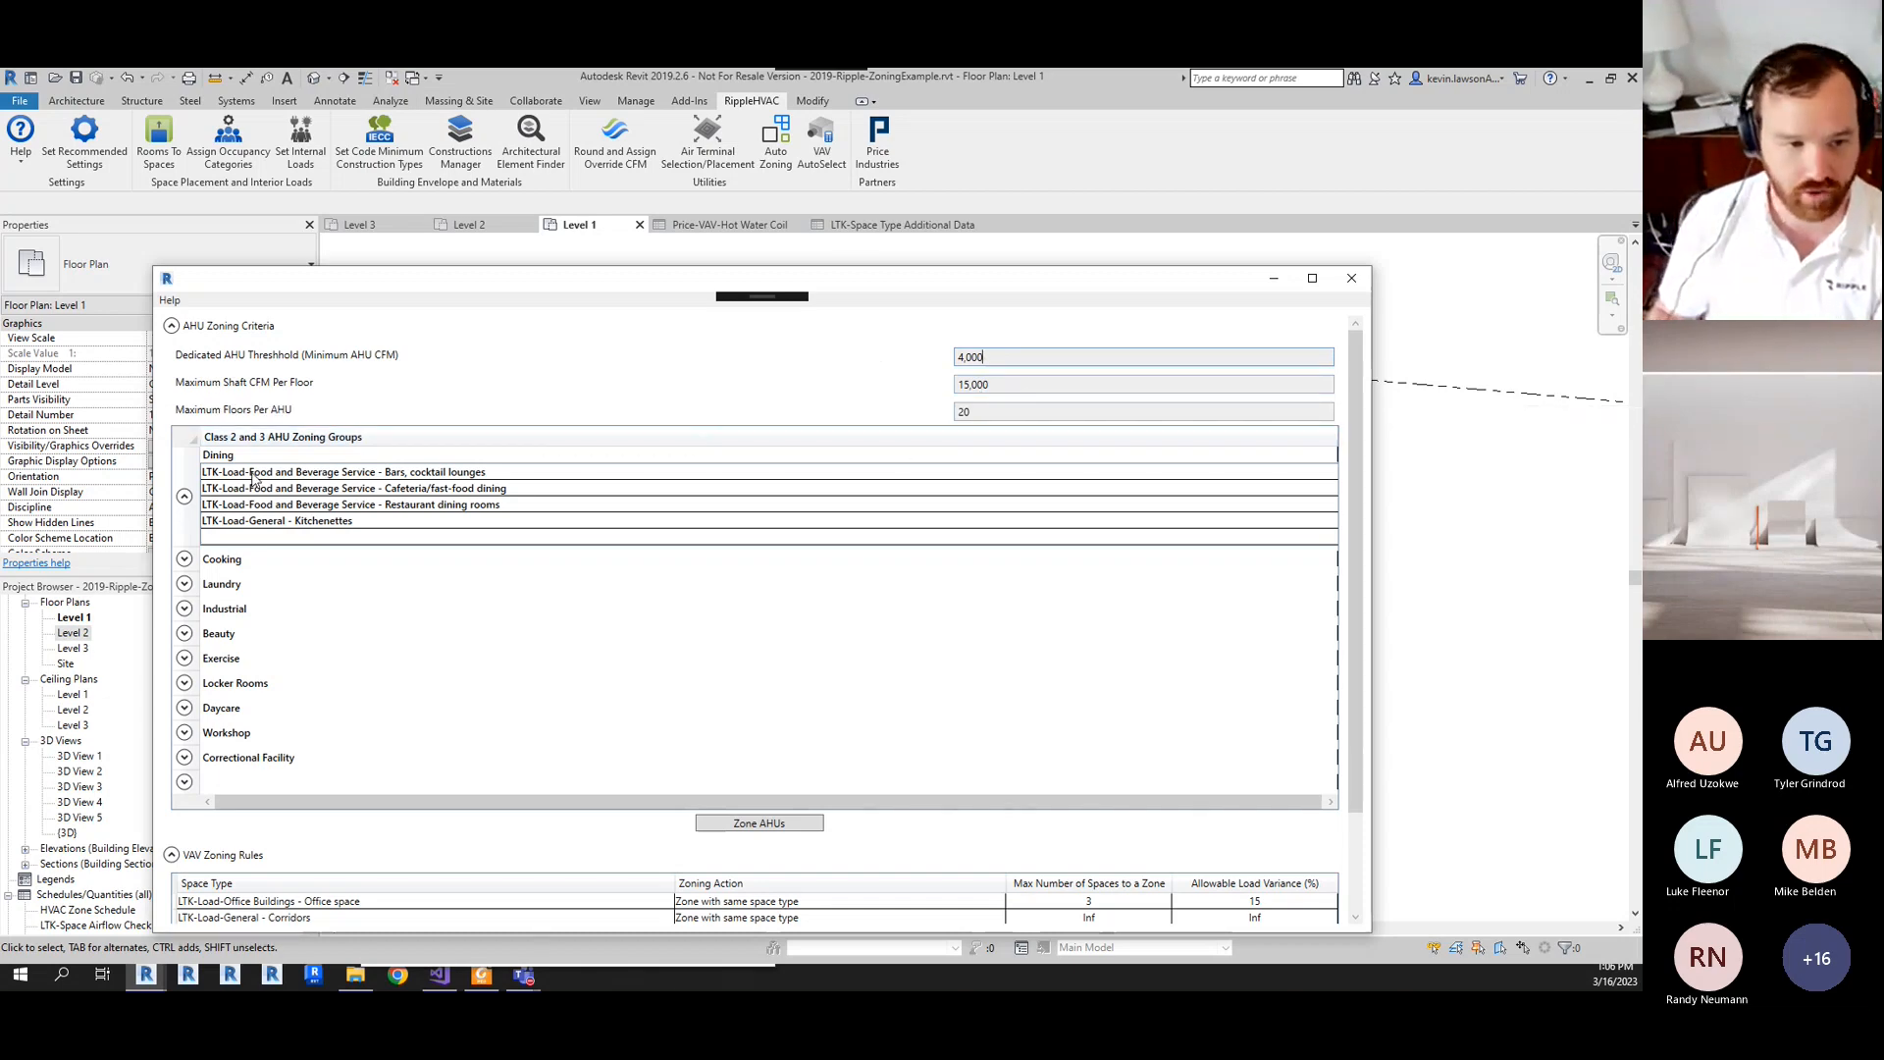
left_click(185, 658)
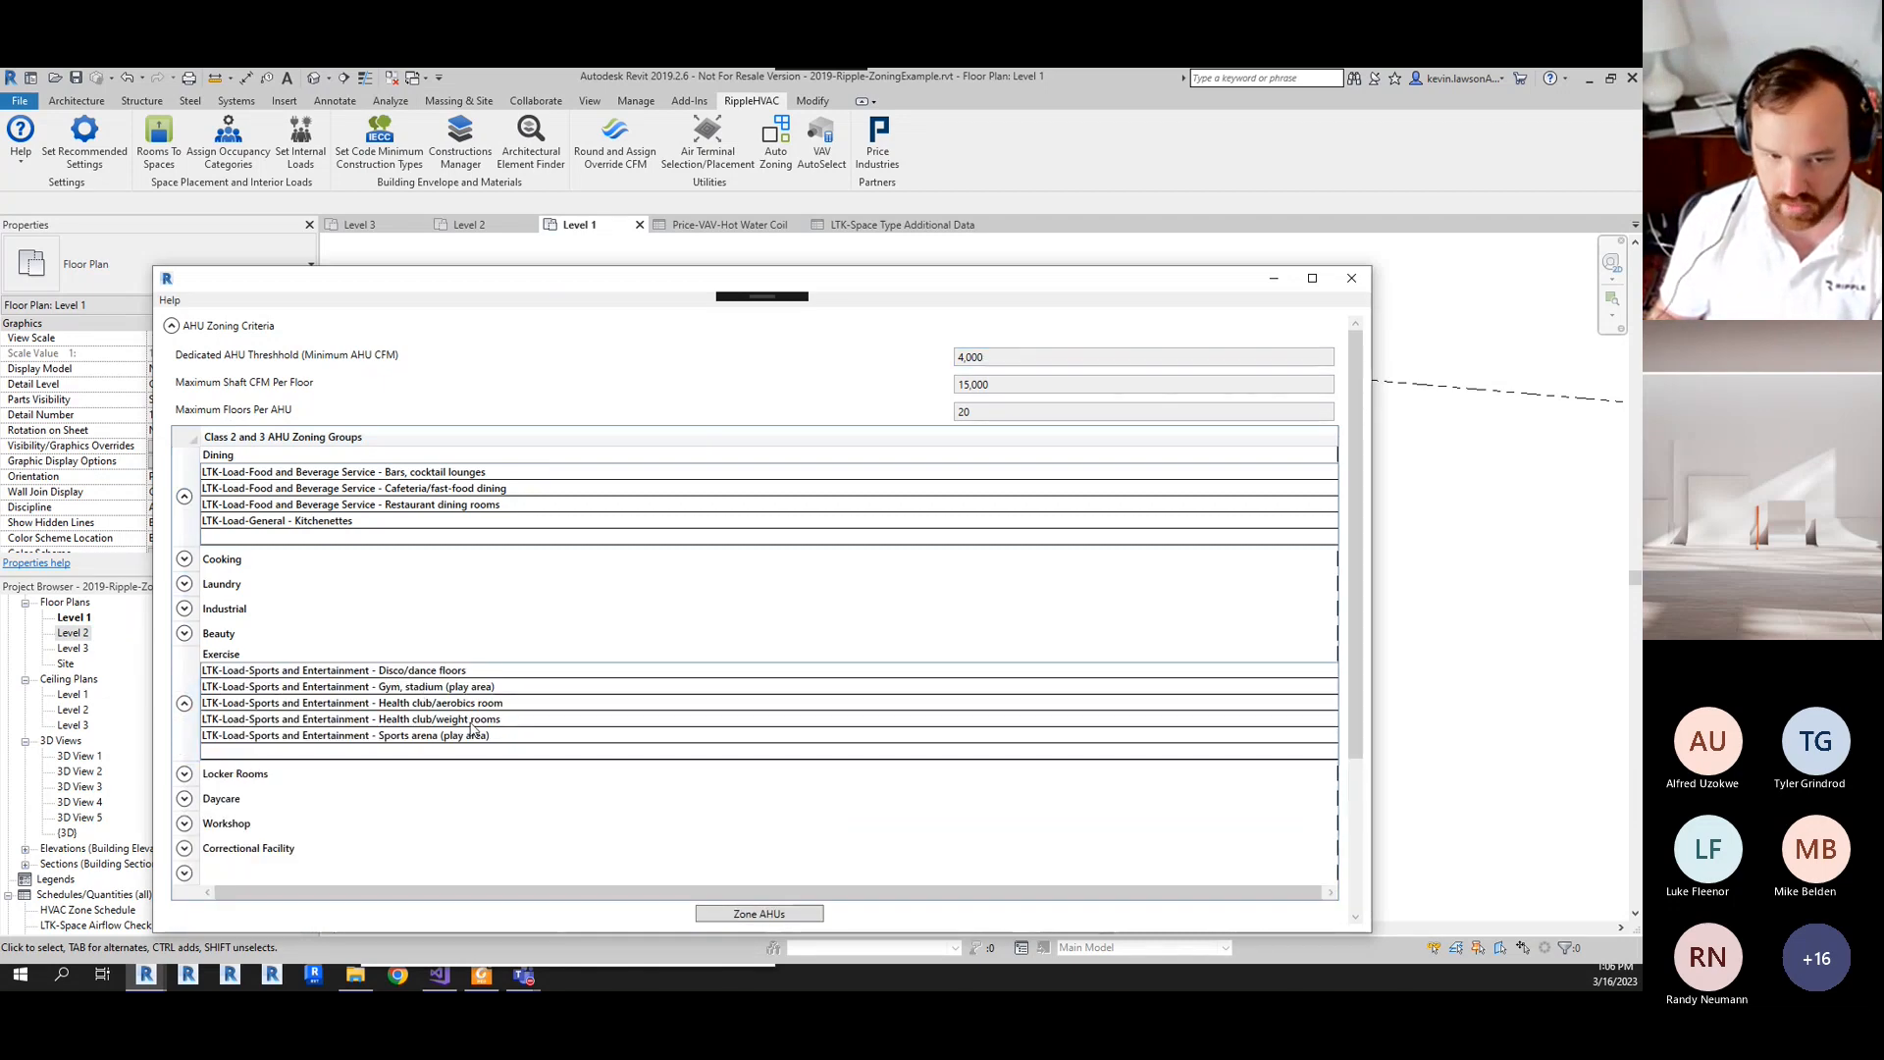
left_click(519, 729)
left_click(505, 707)
left_click(506, 721)
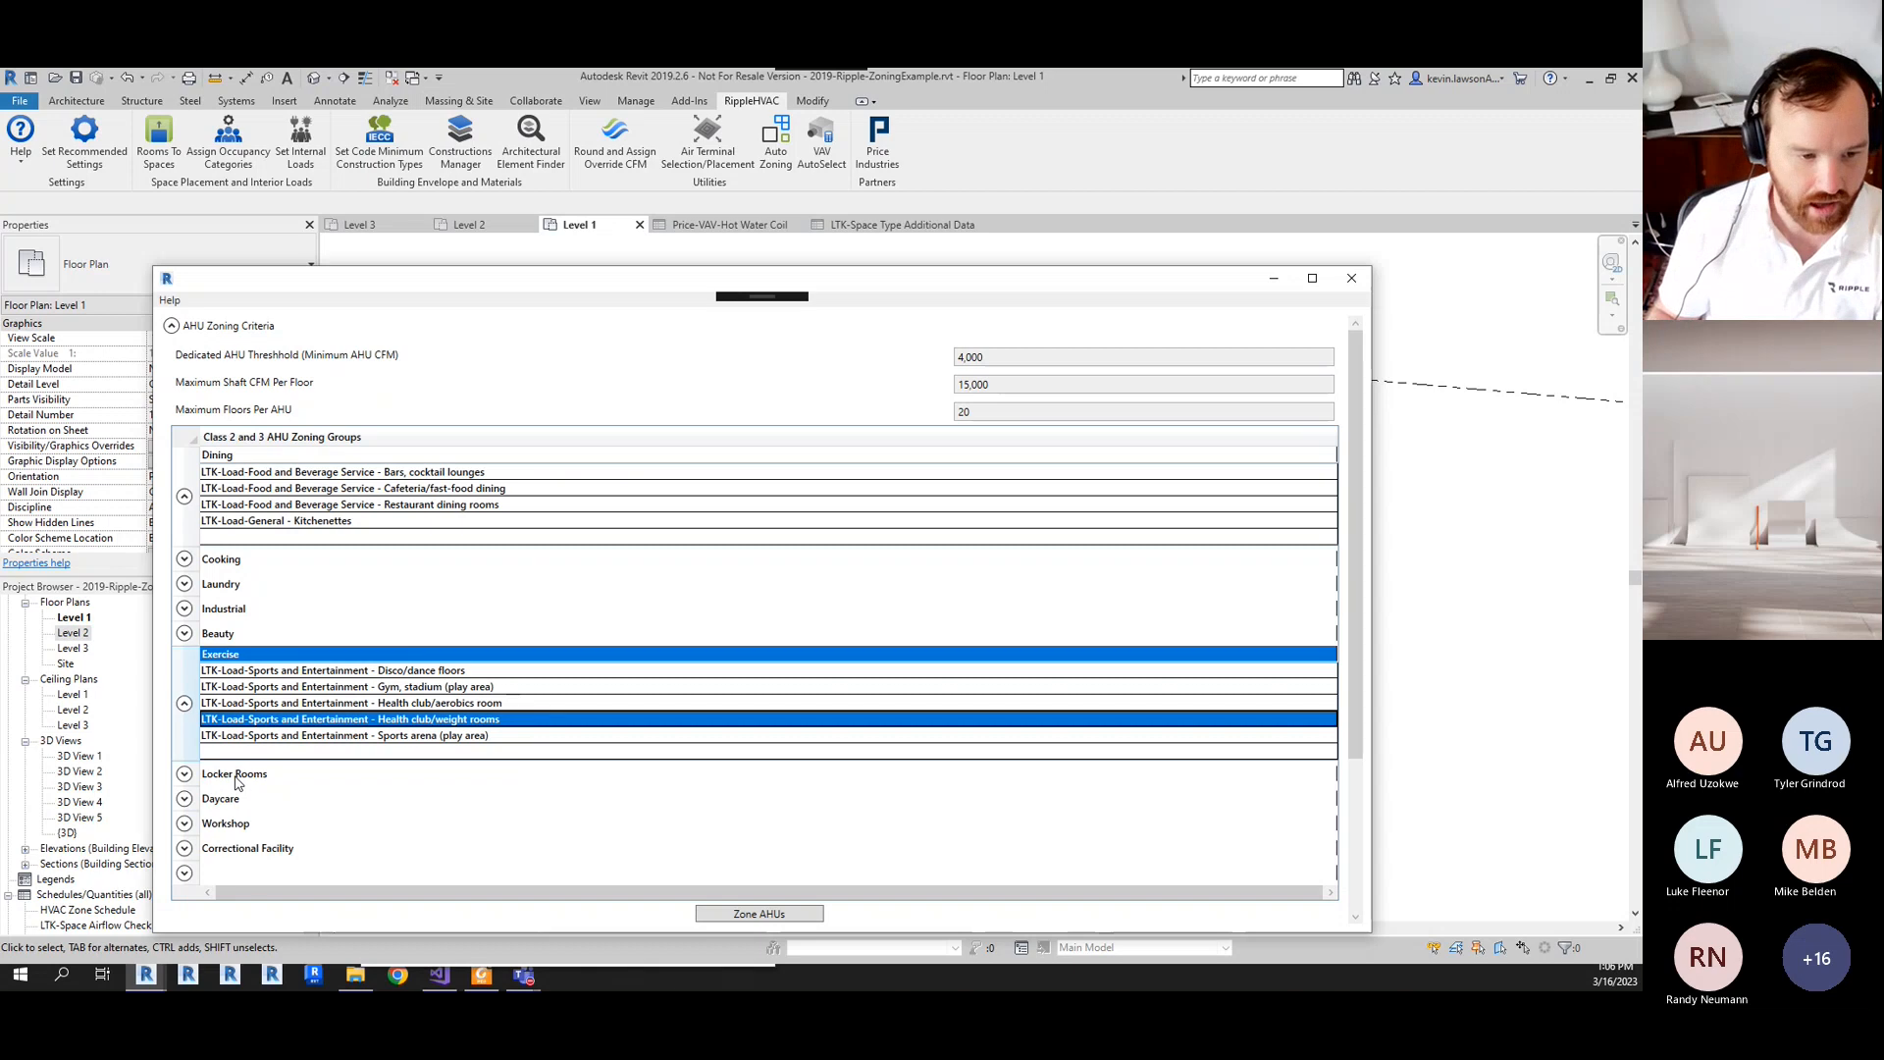
left_click(187, 772)
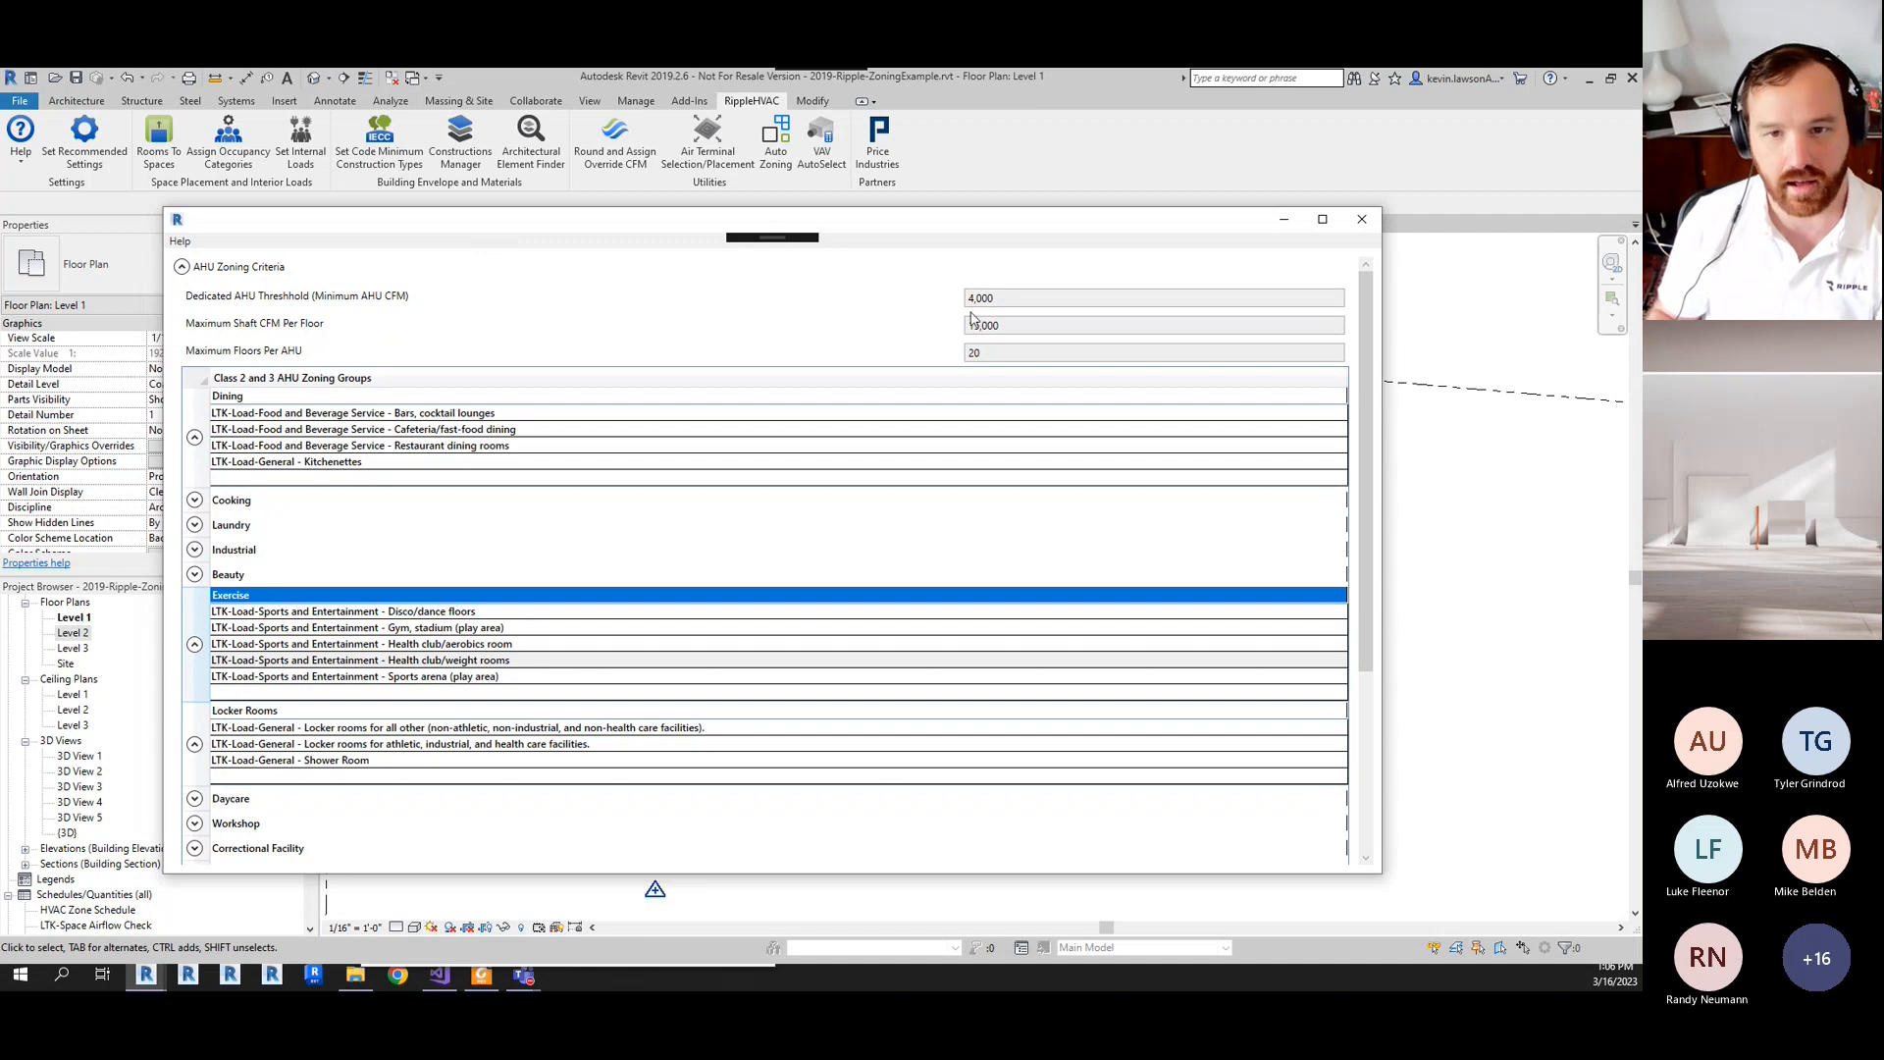
- Revisit the dedicated AHU threshold and collapse the Dining, Exercise and Locker Rooms zoning groups
mouse_move(1000, 297)
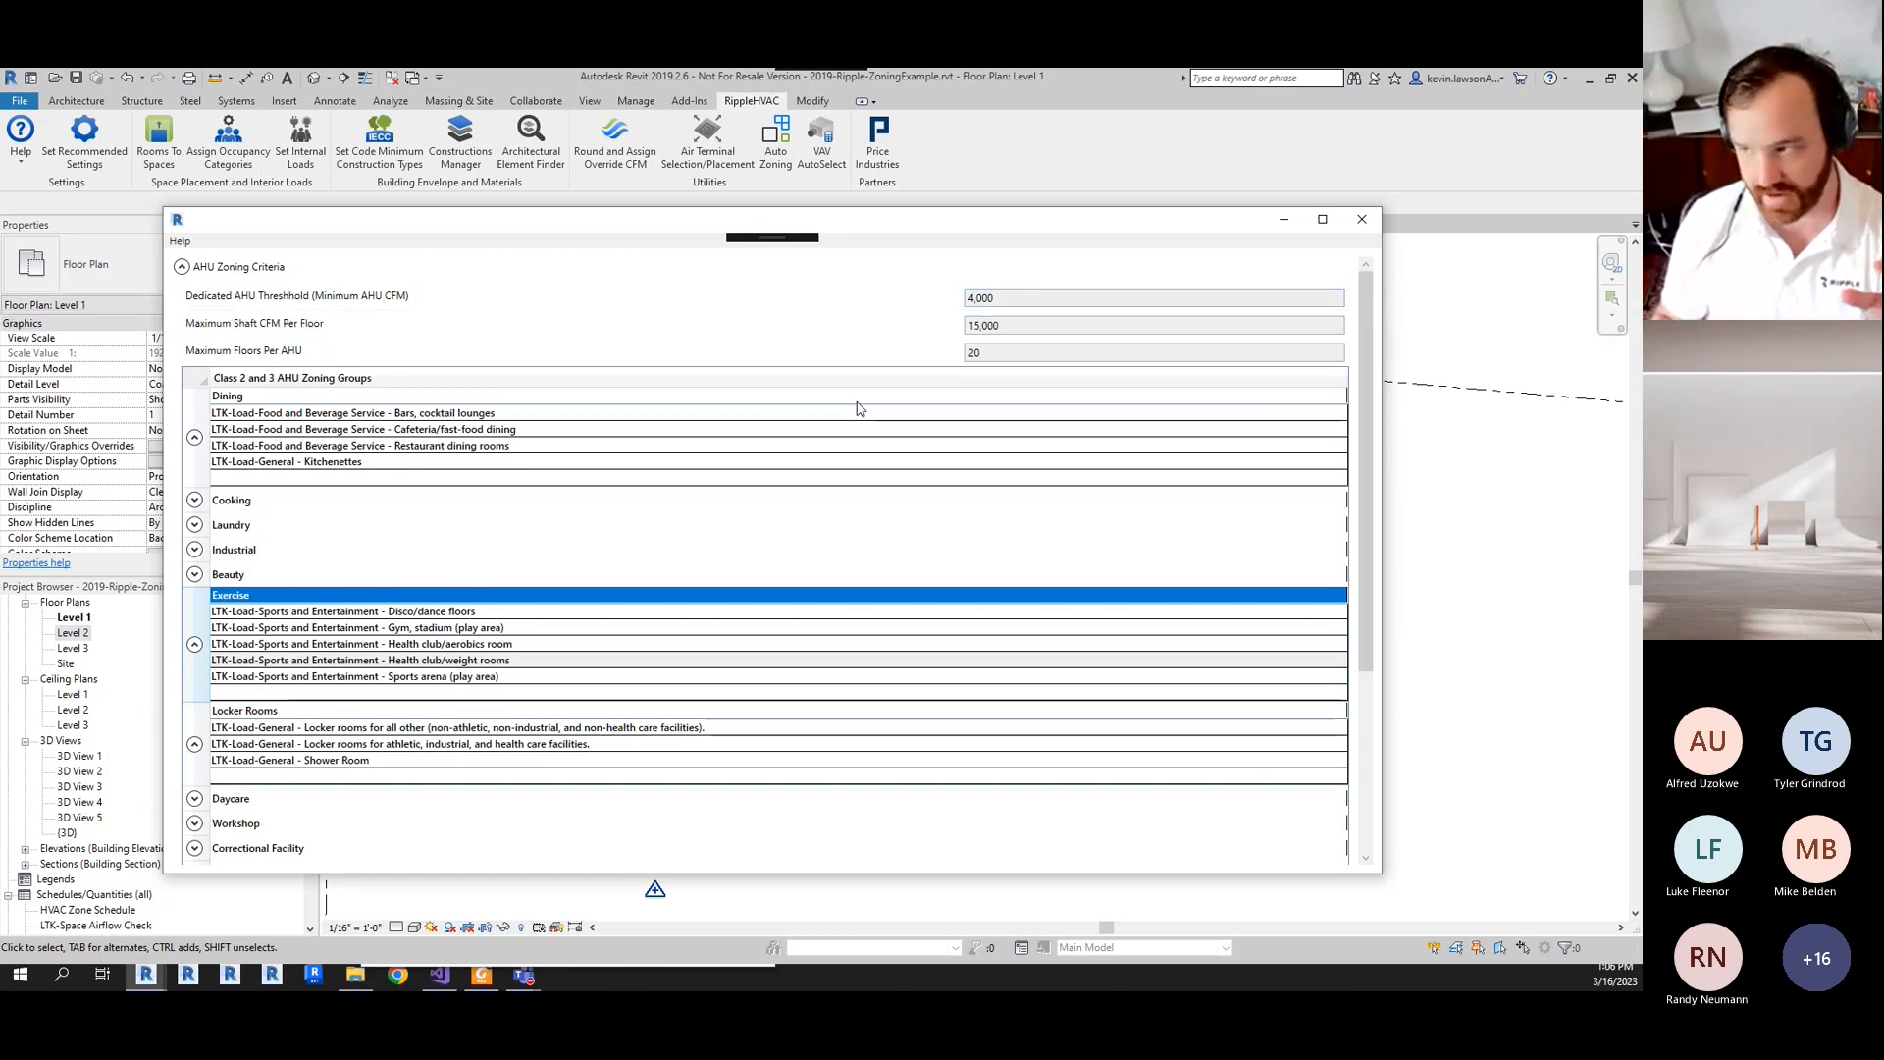
left_click(1006, 299)
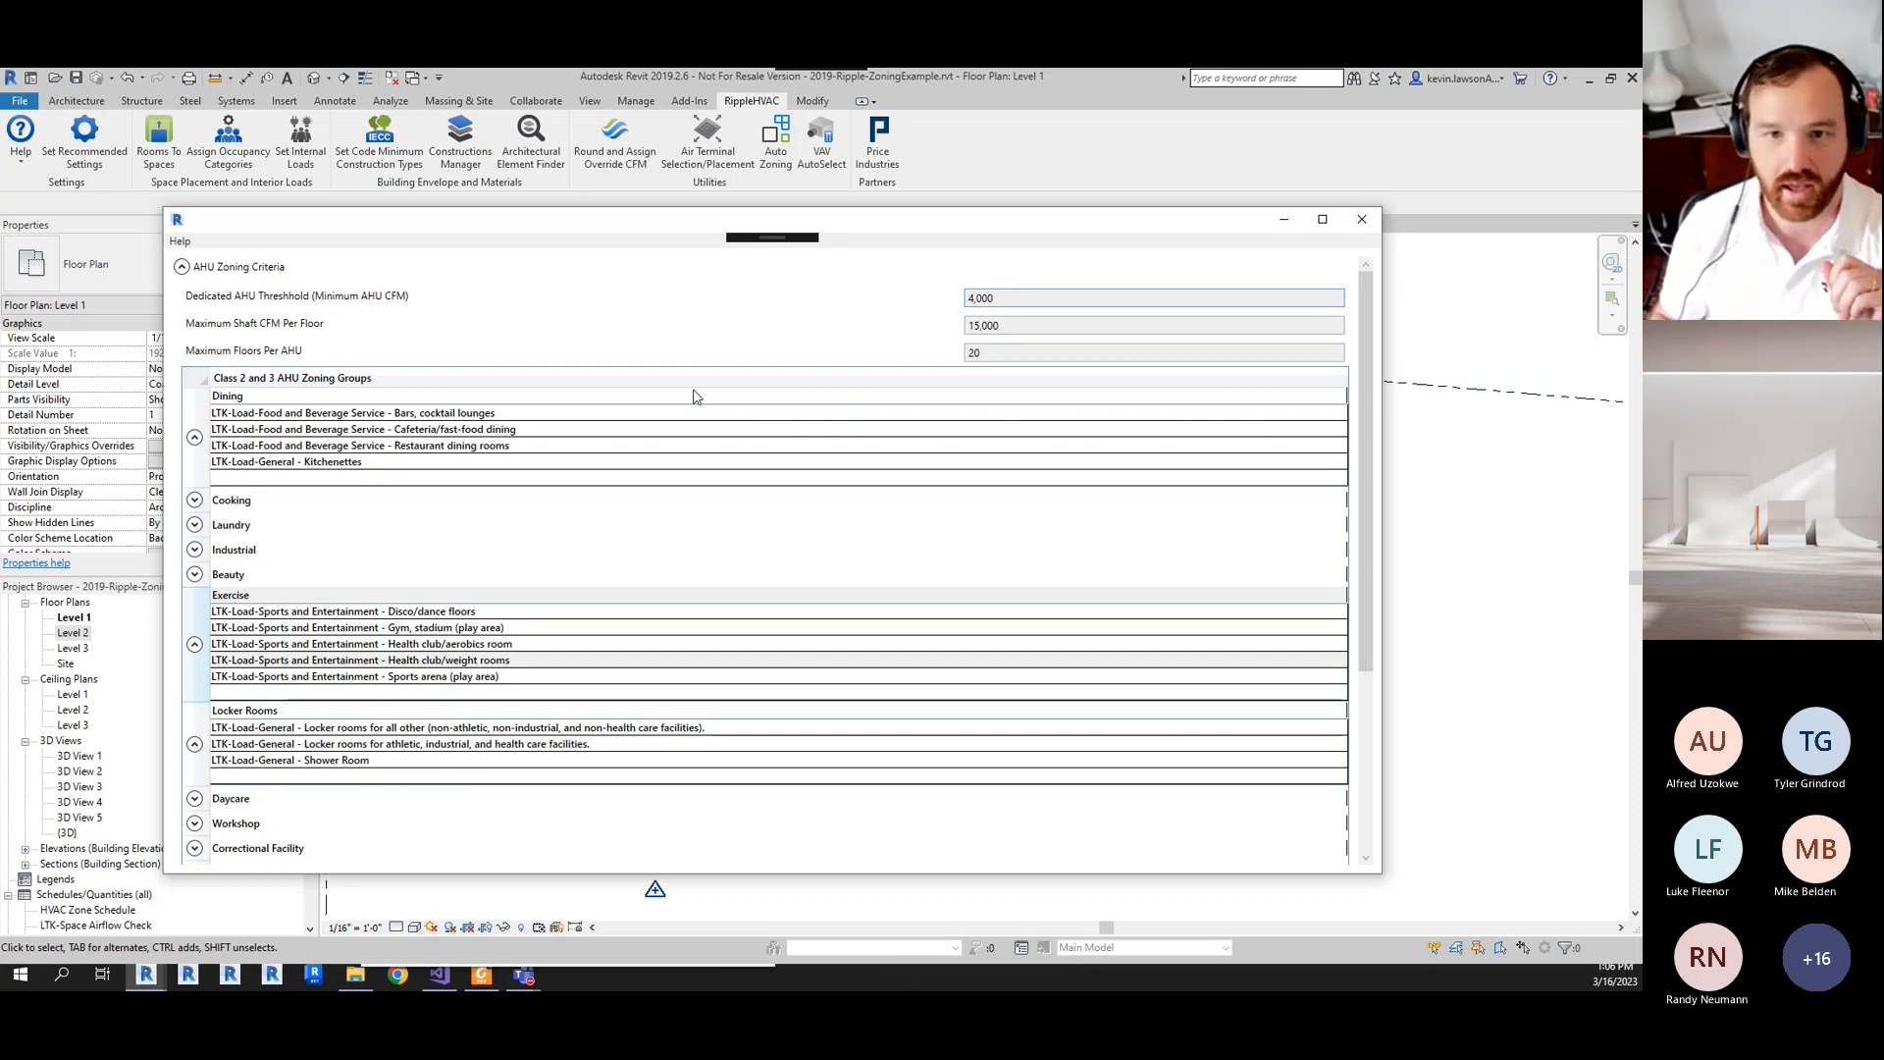
left_click(196, 440)
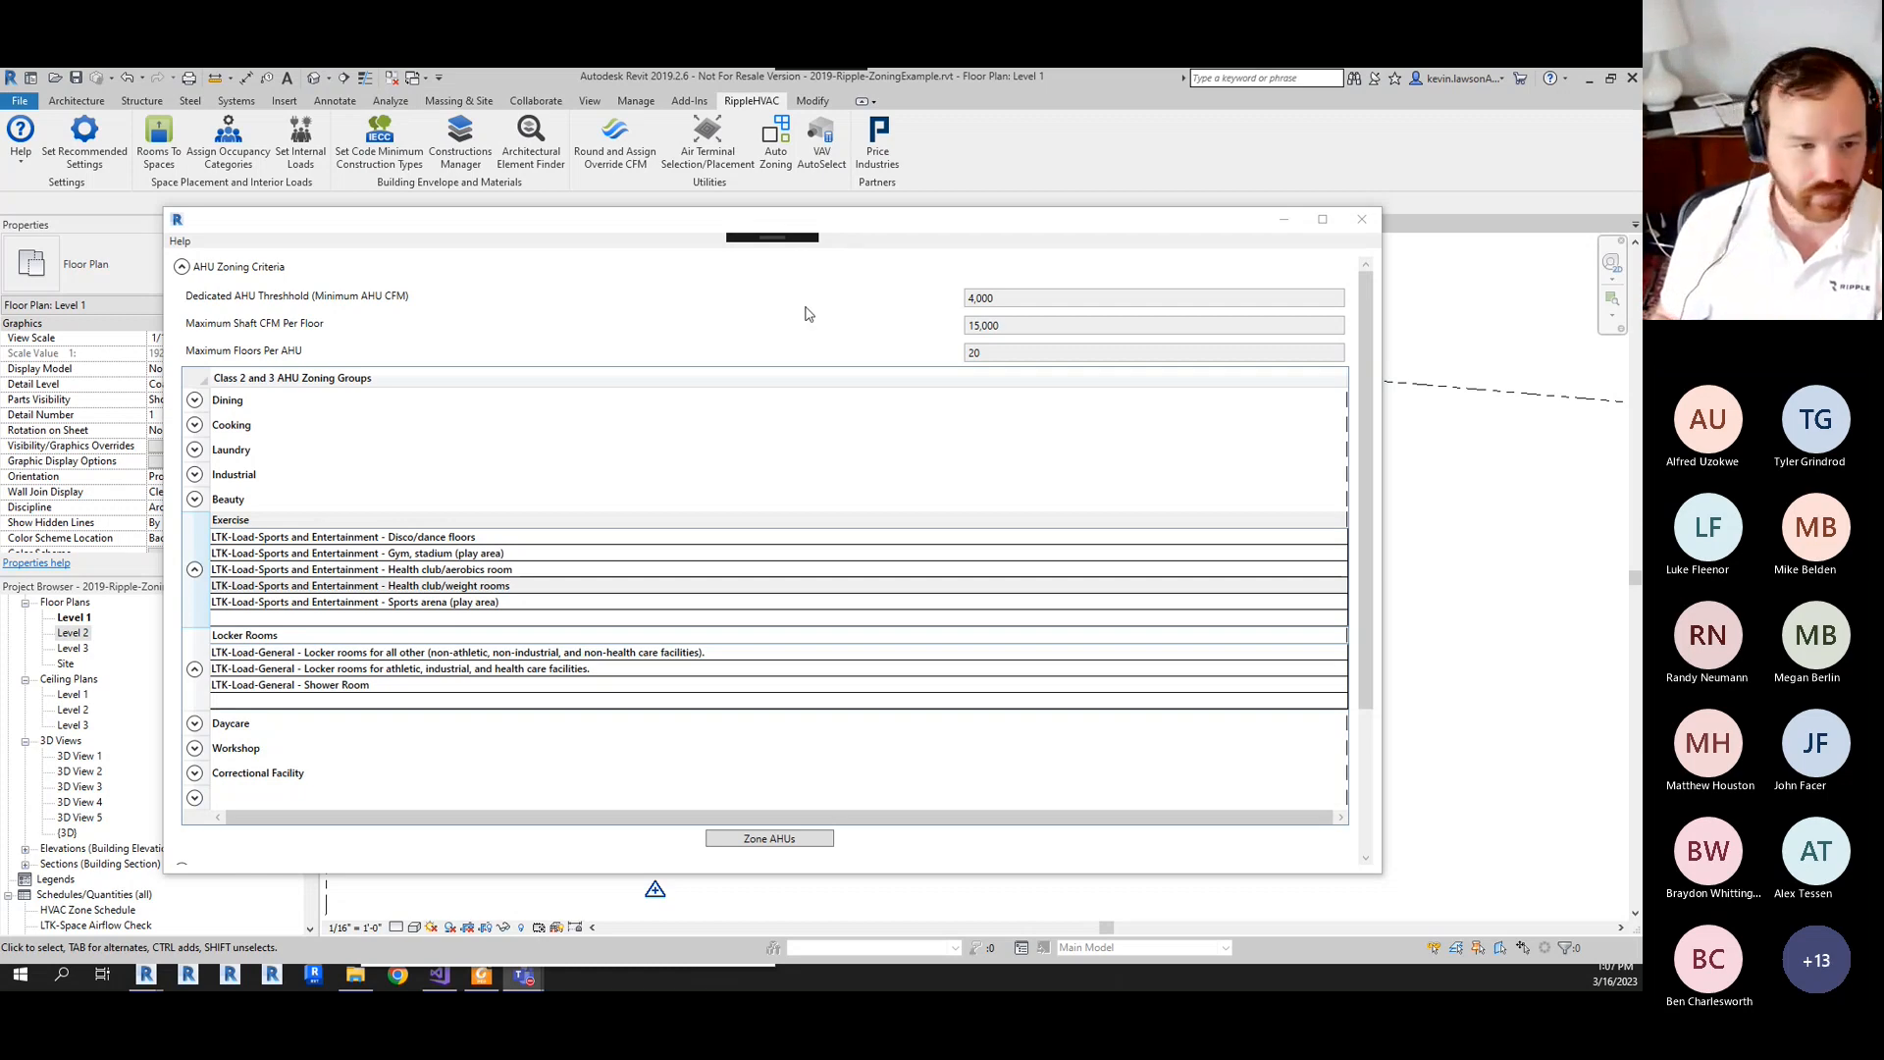
left_click(194, 573)
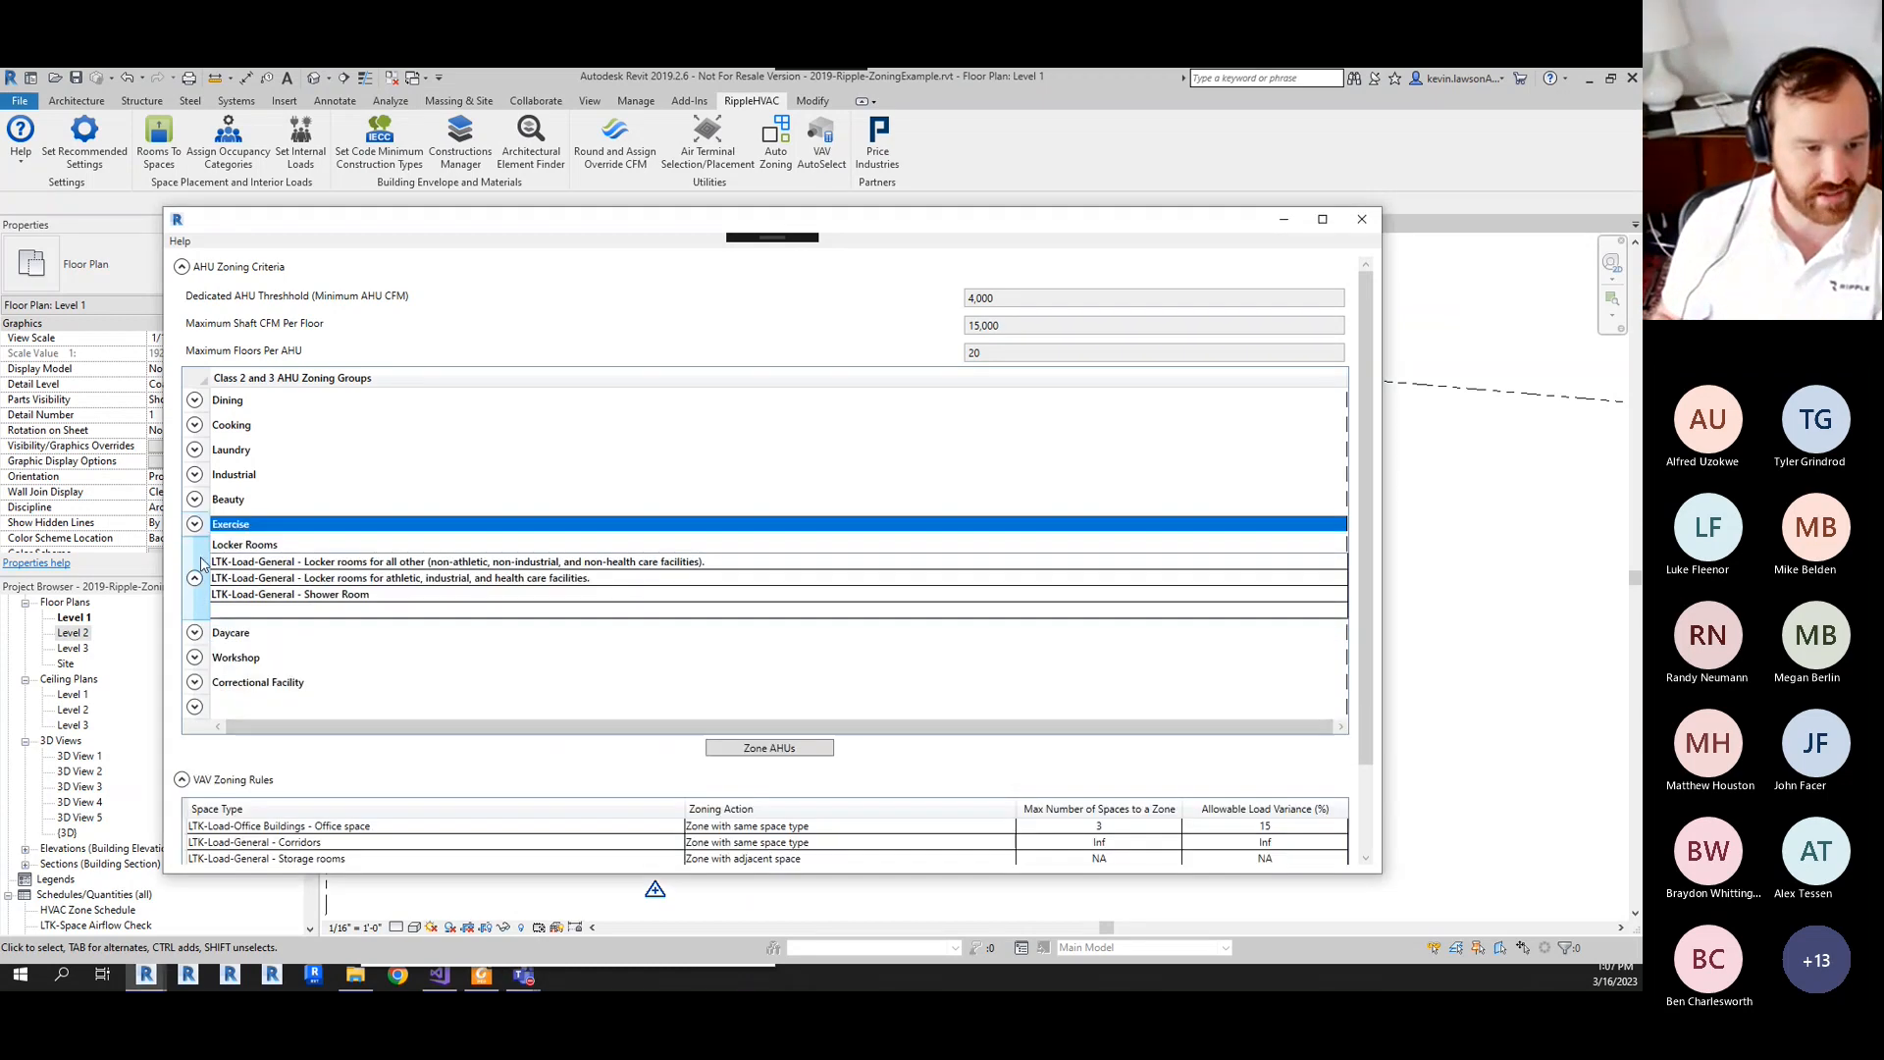
left_click(282, 610)
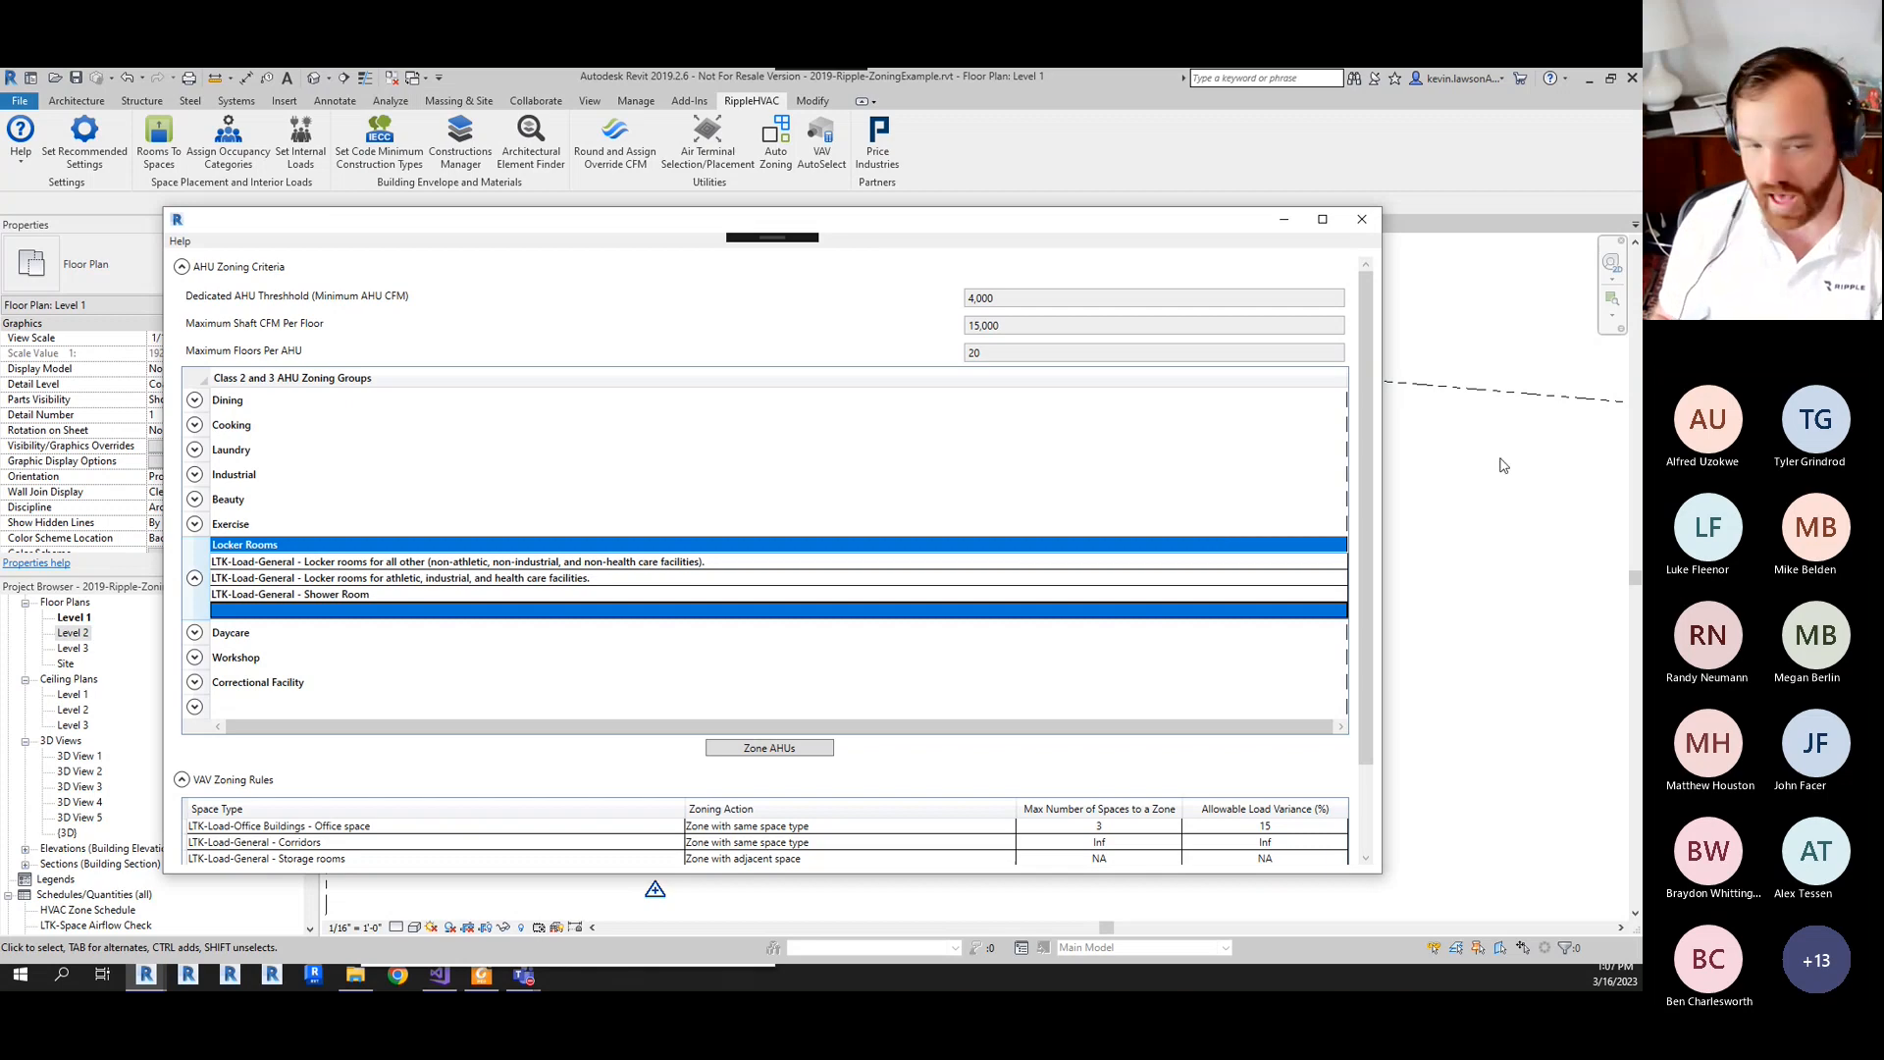
left_click(196, 581)
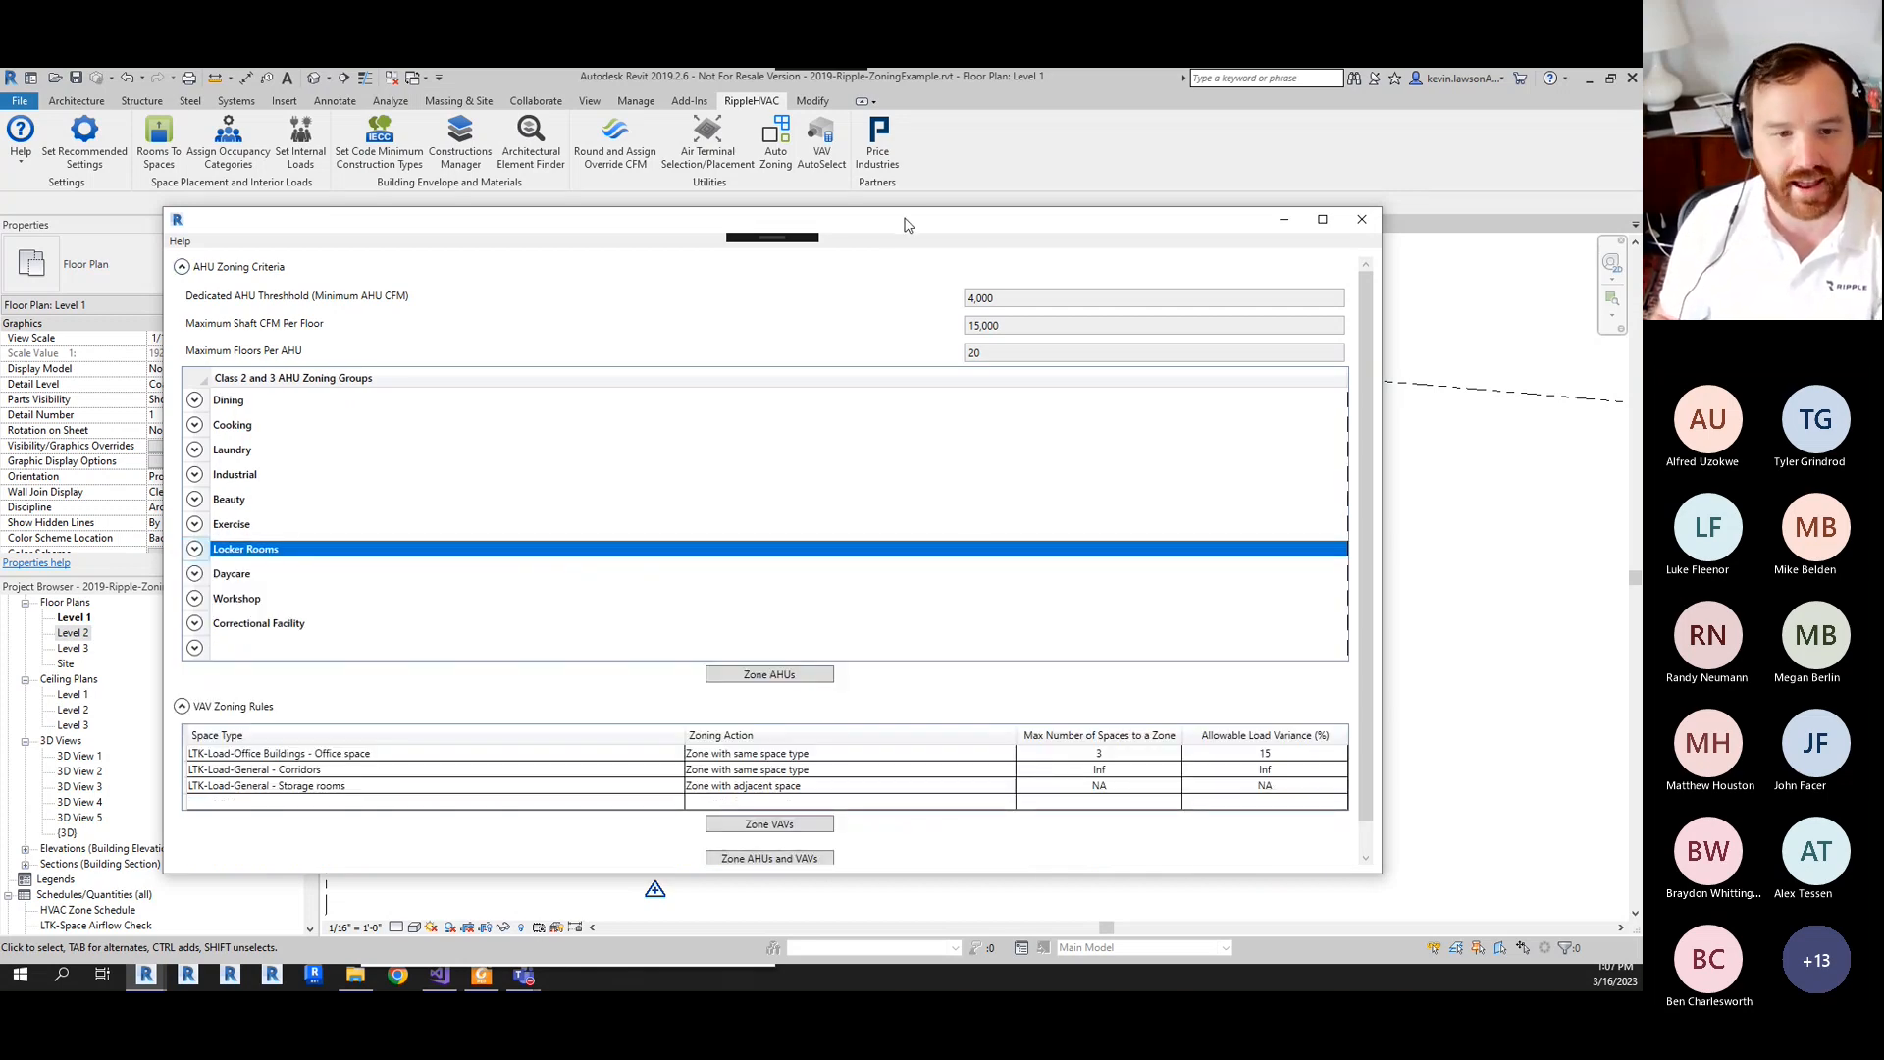
- Expand the Cooking zoning group and select its Kitchen (cooking) space type for review
left_click_drag(907, 225, 880, 249)
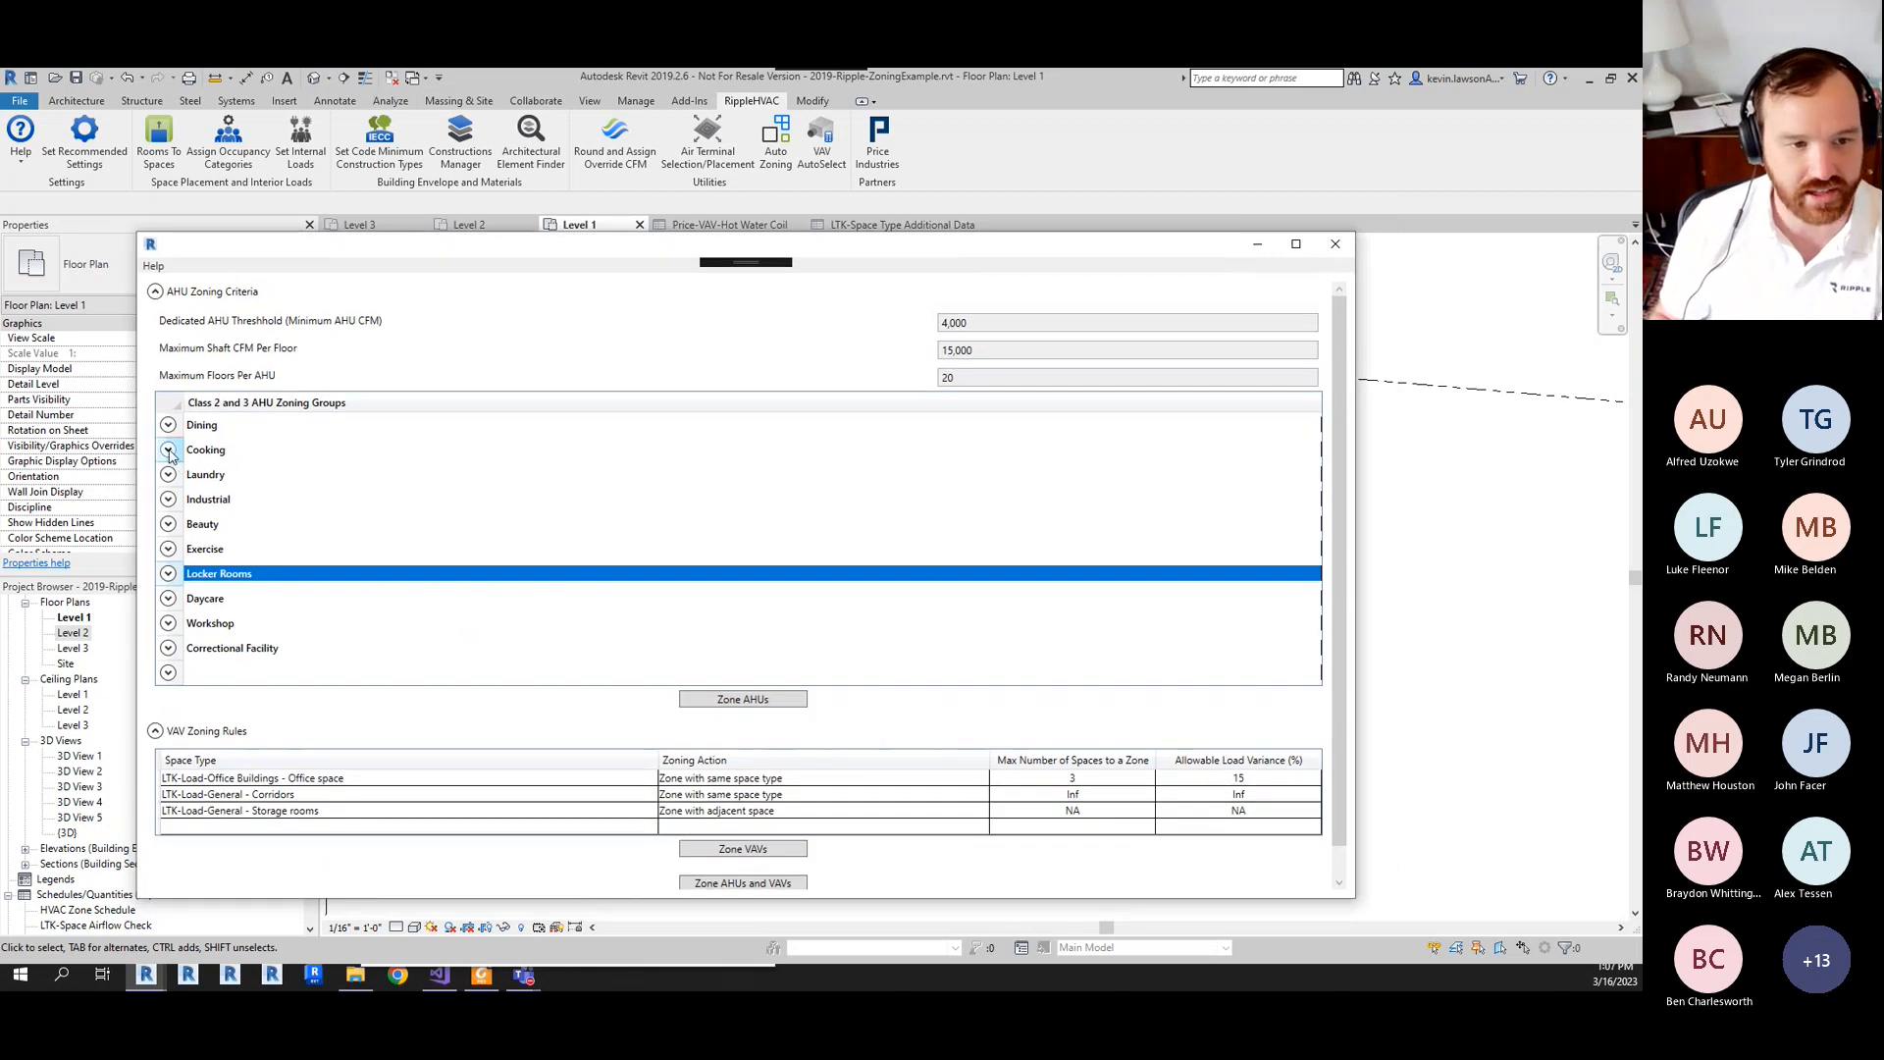
left_click(168, 450)
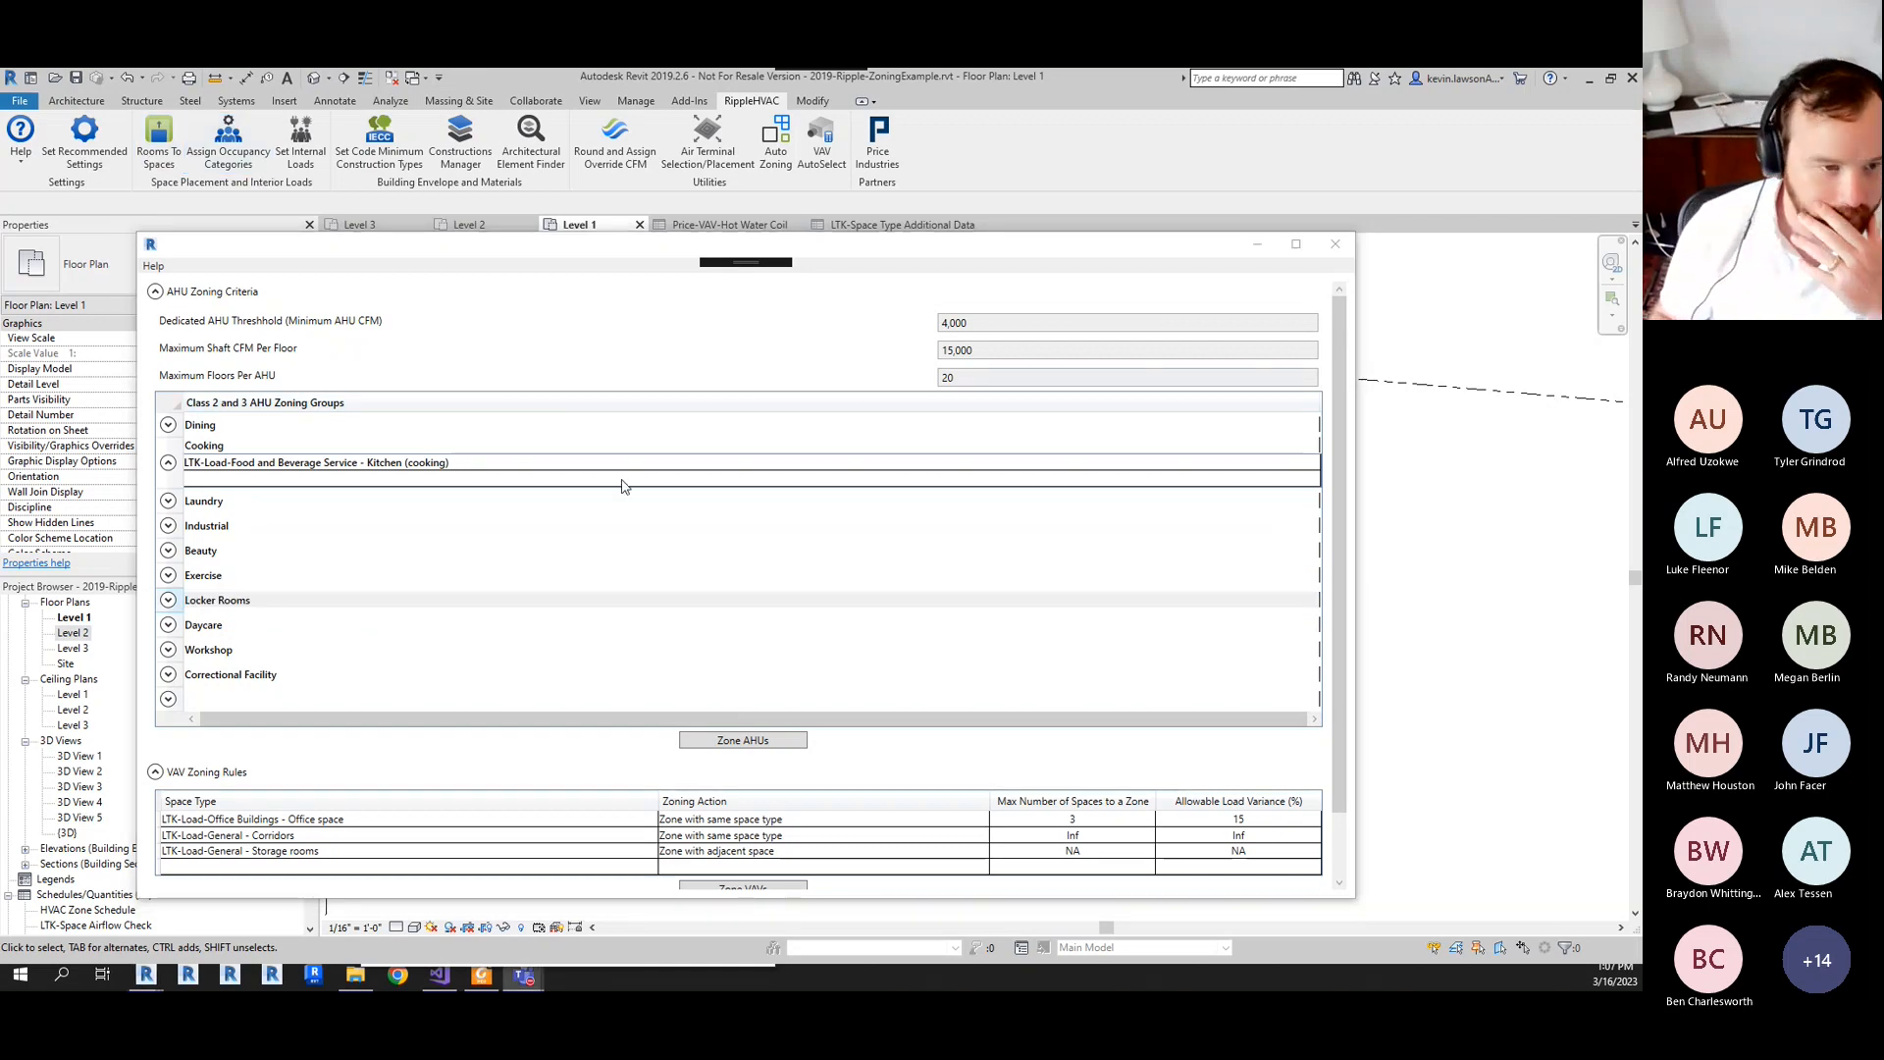
left_click(446, 462)
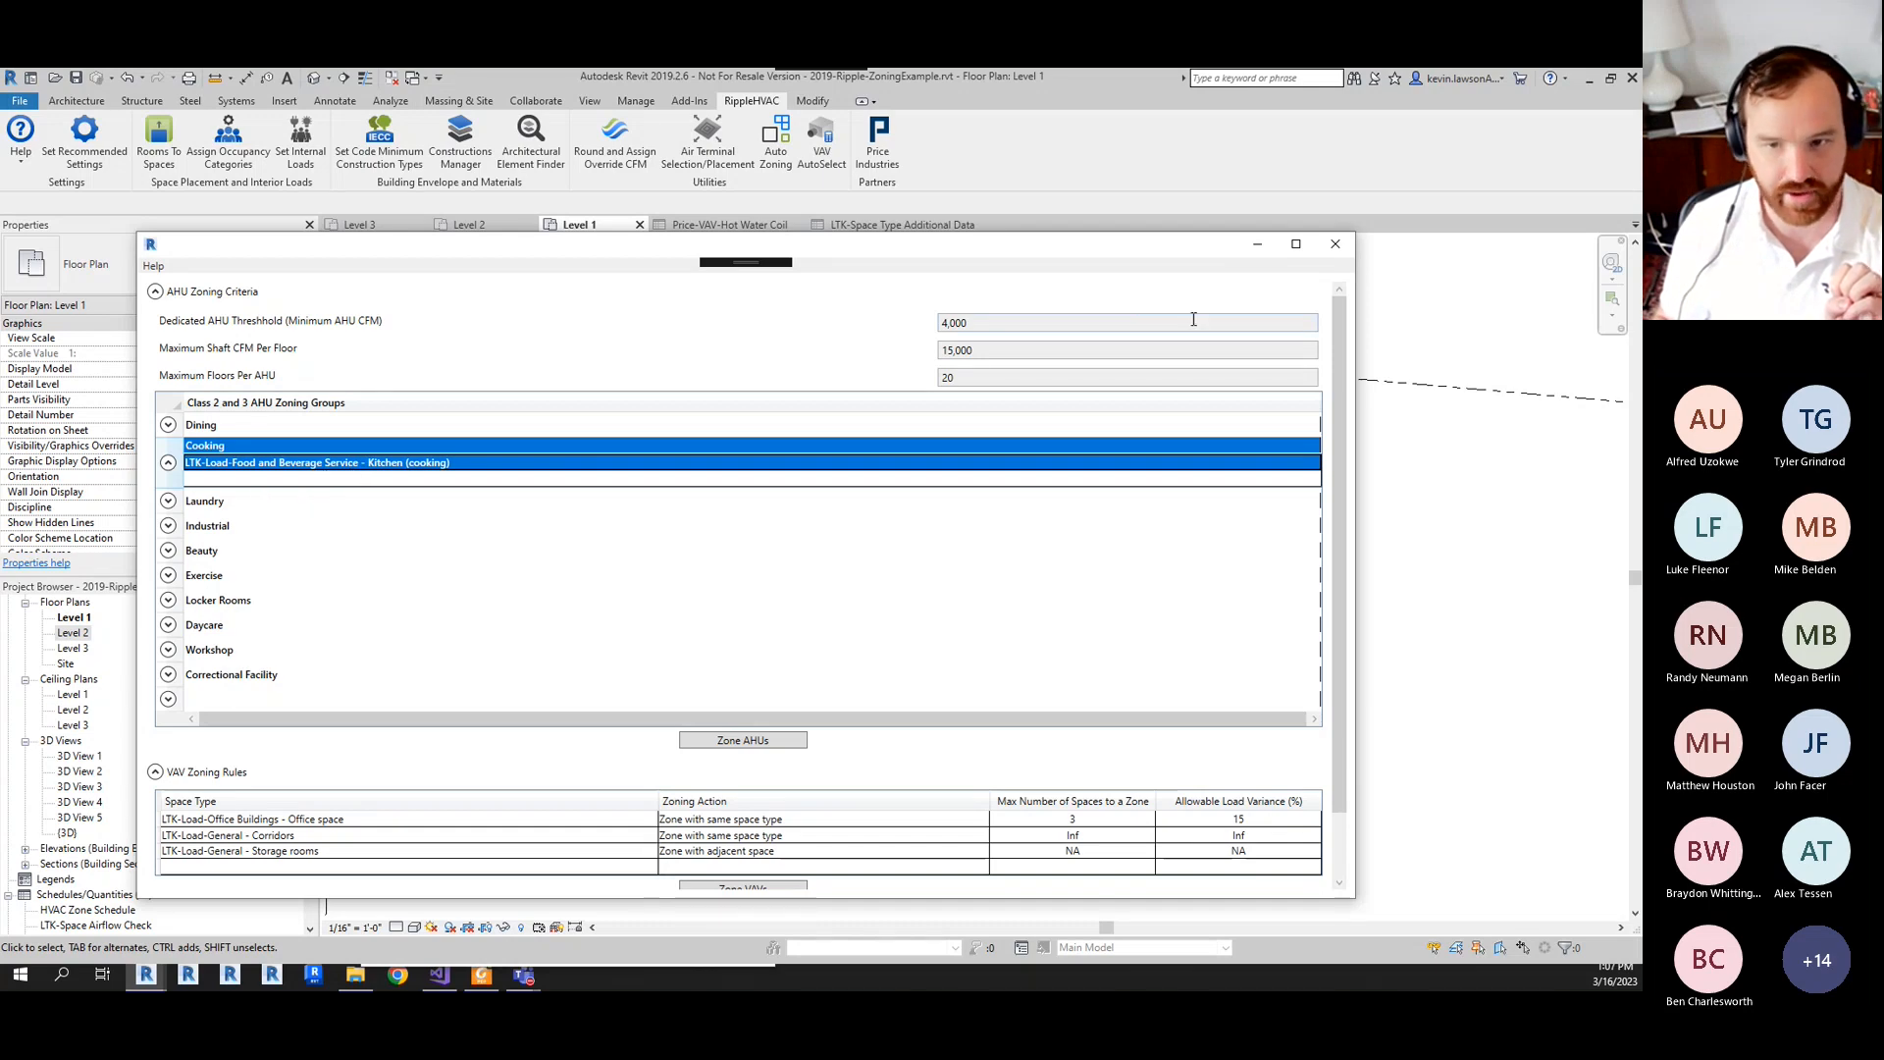
- Minimize the zoning window and check the space type assigned to the Cafeteria space on Level 1
left_click(1260, 250)
scroll(689, 507, "up", 5)
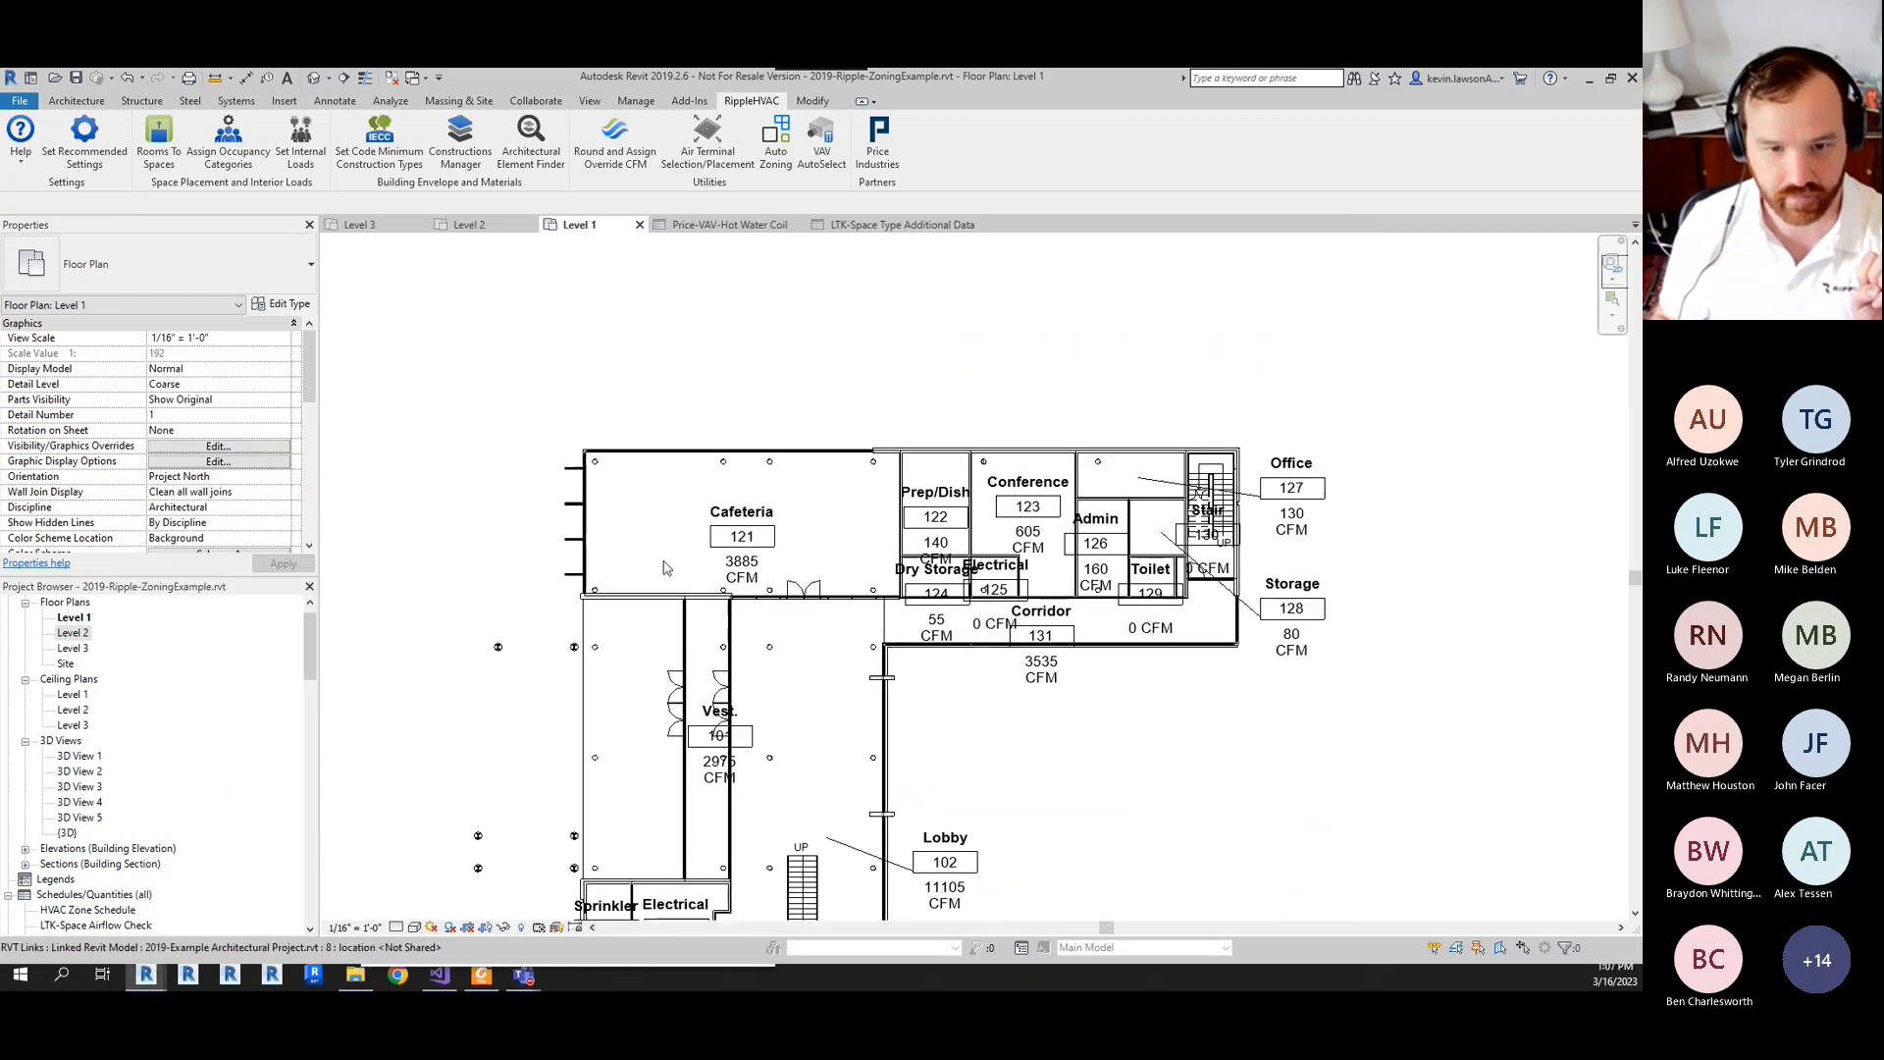
left_click(704, 567)
scroll(274, 416, "down", 5)
scroll(274, 416, "up", 5)
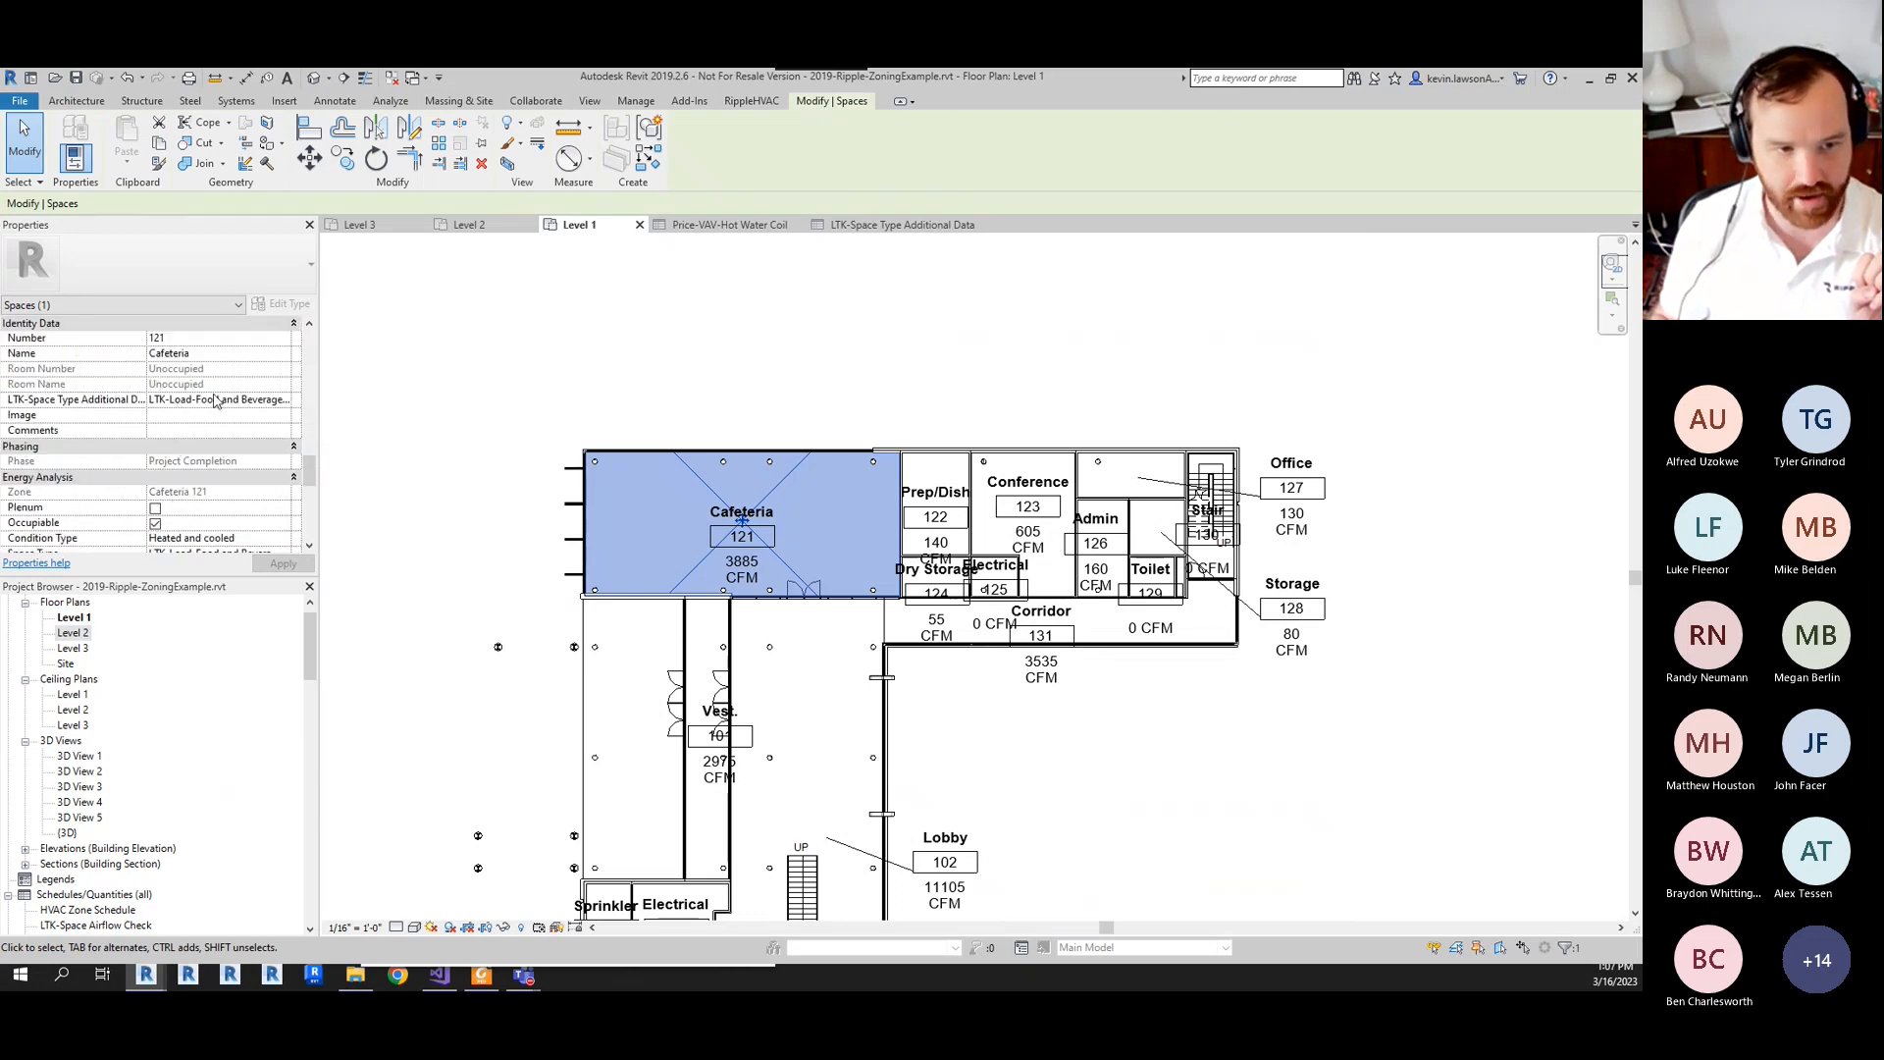
left_click(456, 546)
scroll(446, 589, "down", 1)
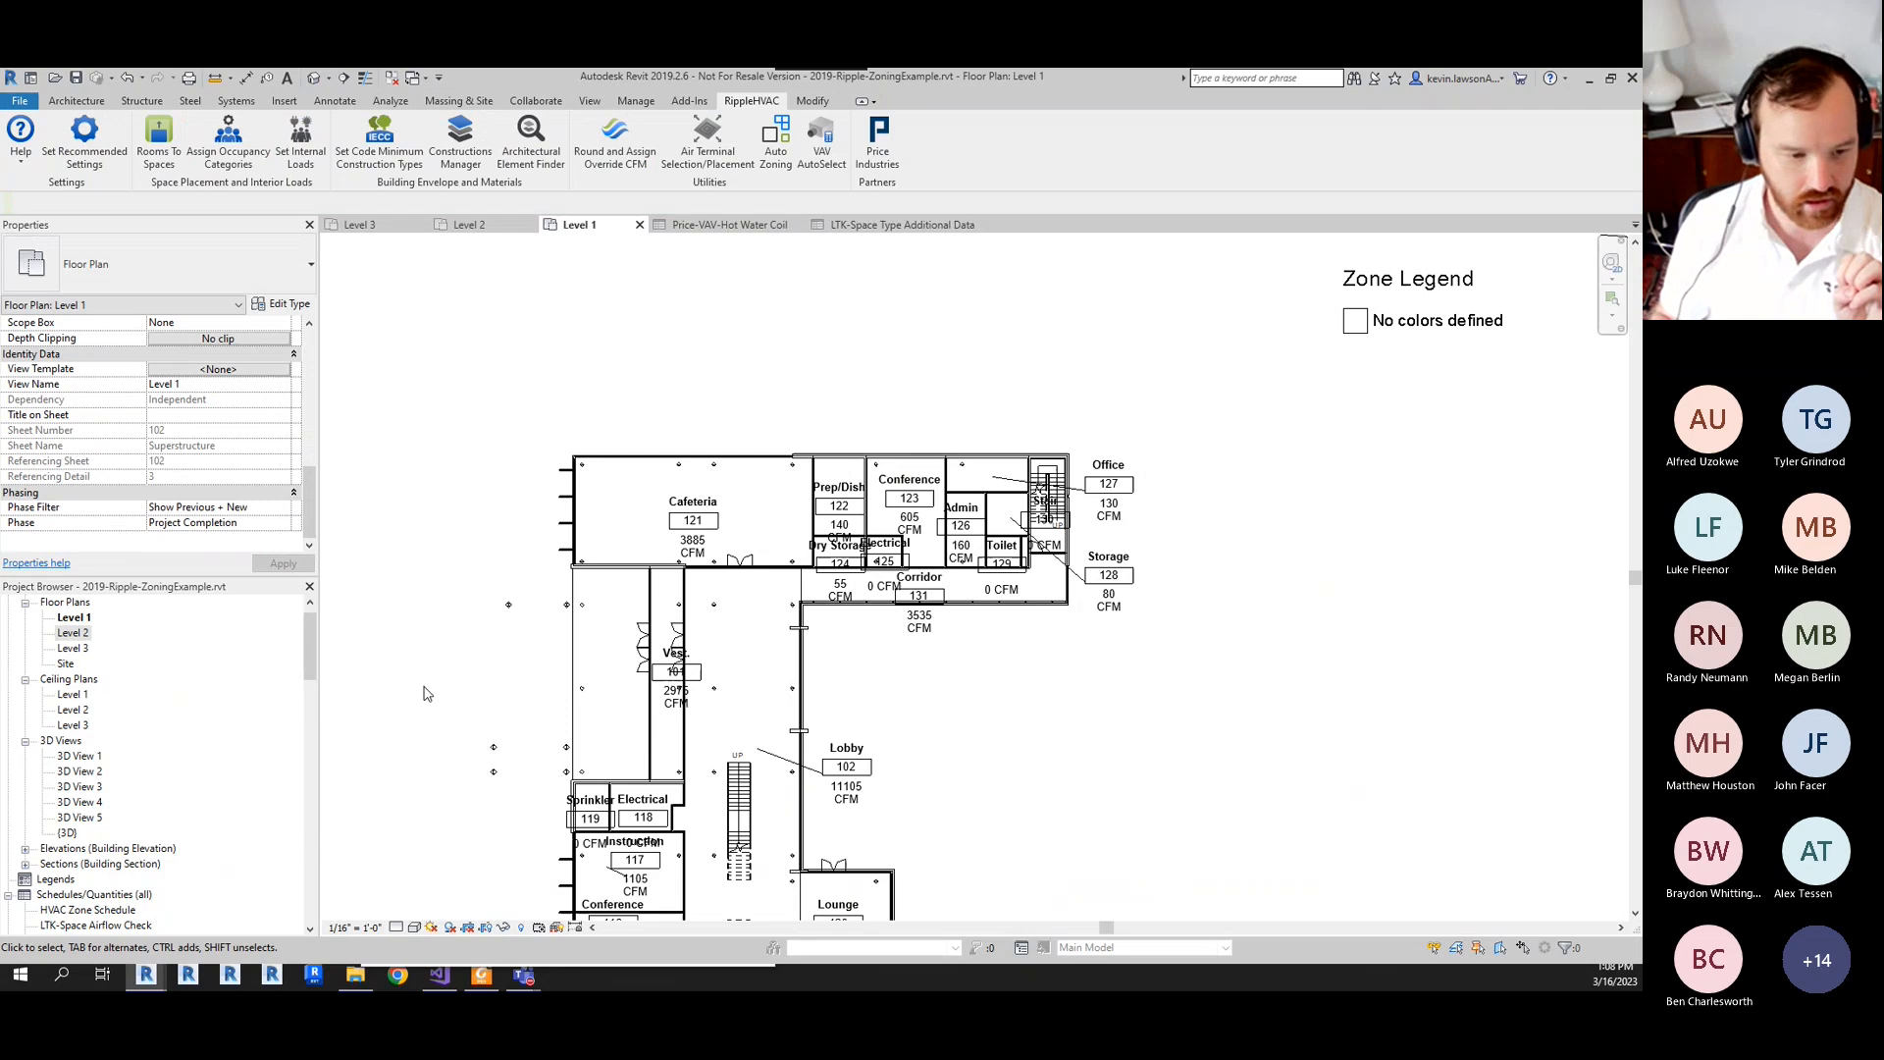
- Restore the auto-zoning window and run Zone AHUs with the current criteria
mouse_move(148, 986)
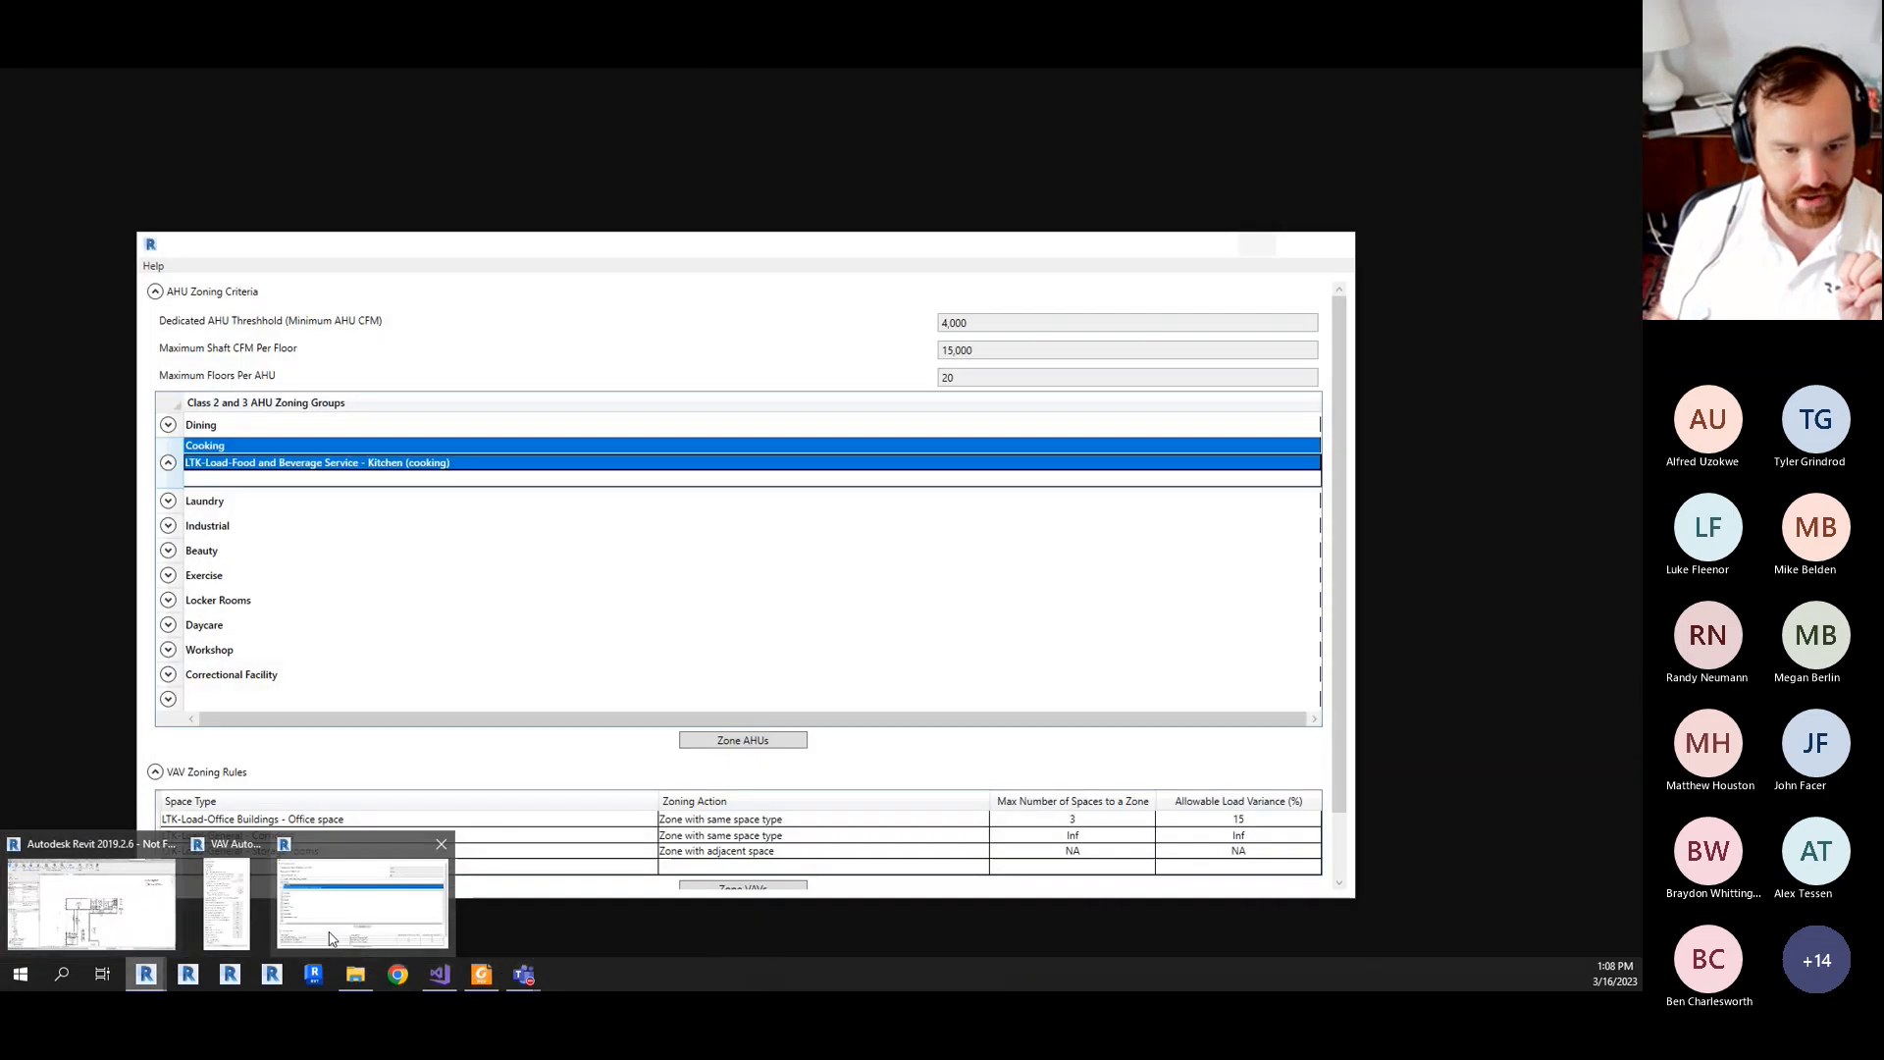
left_click(328, 932)
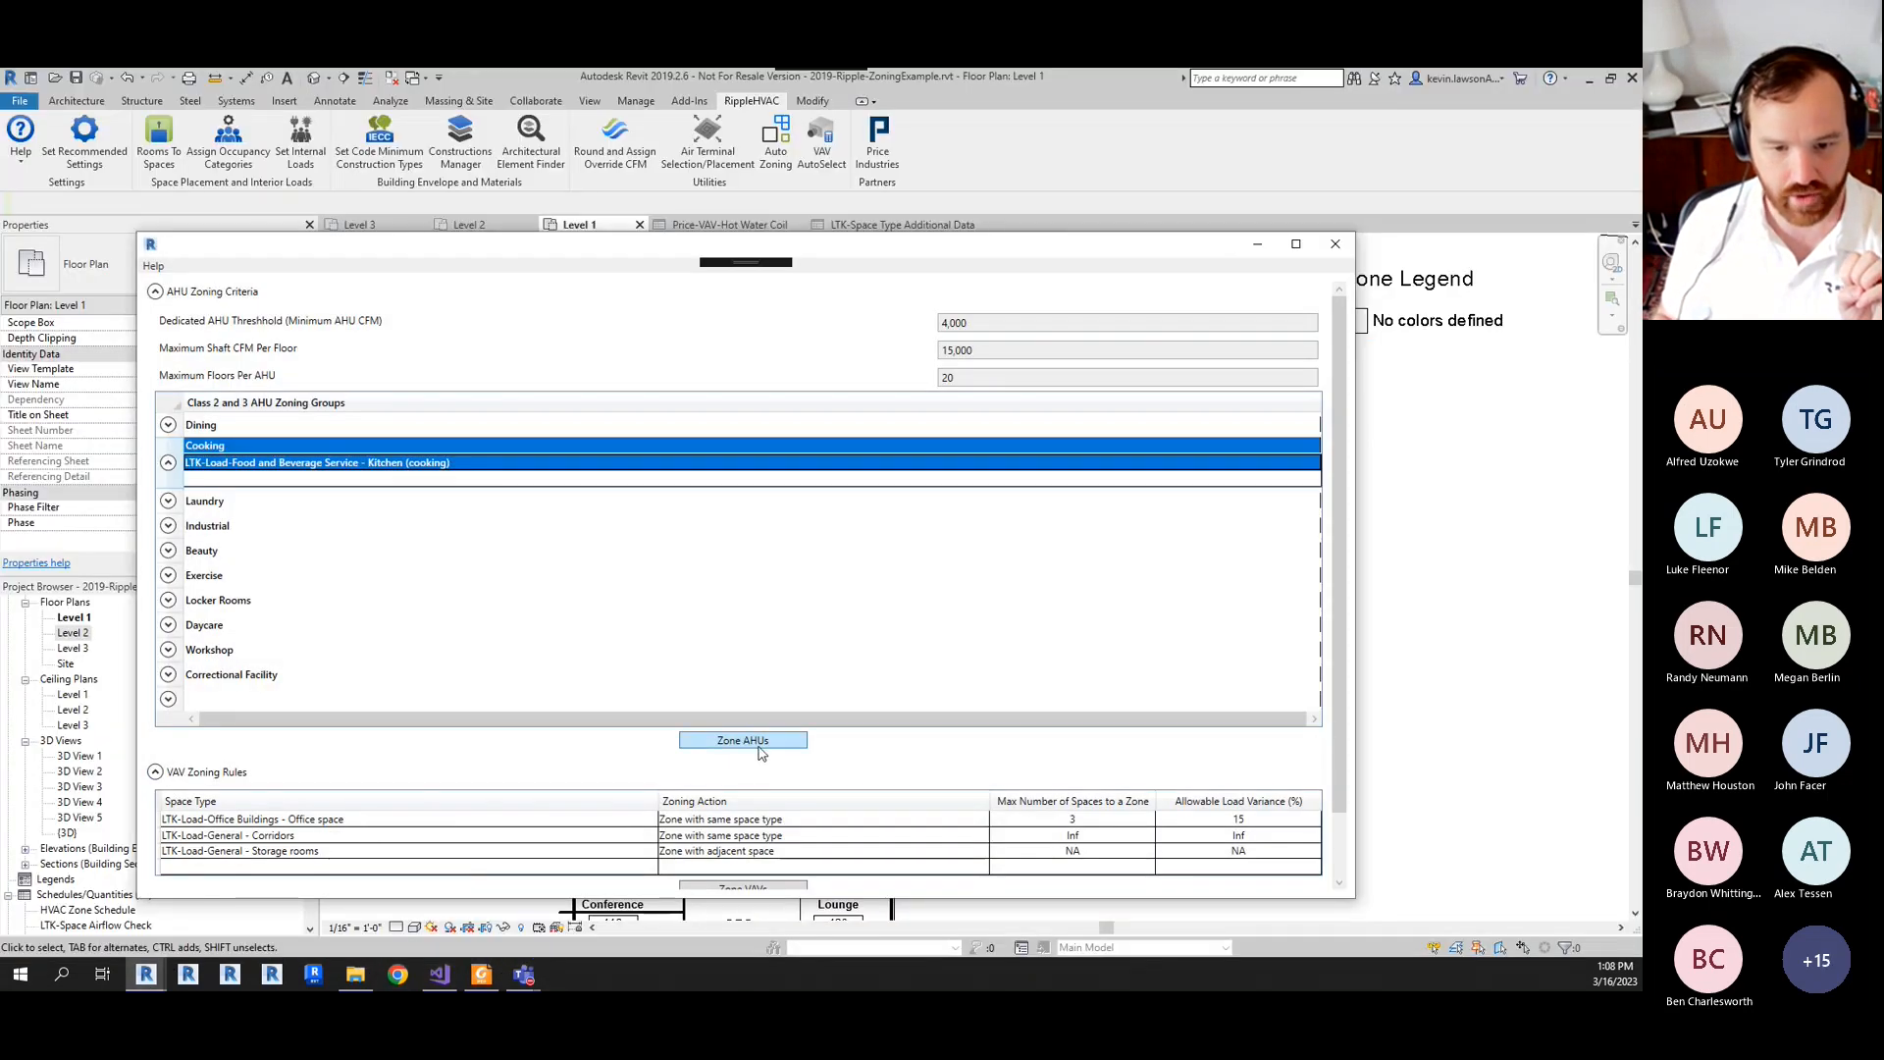
left_click(760, 744)
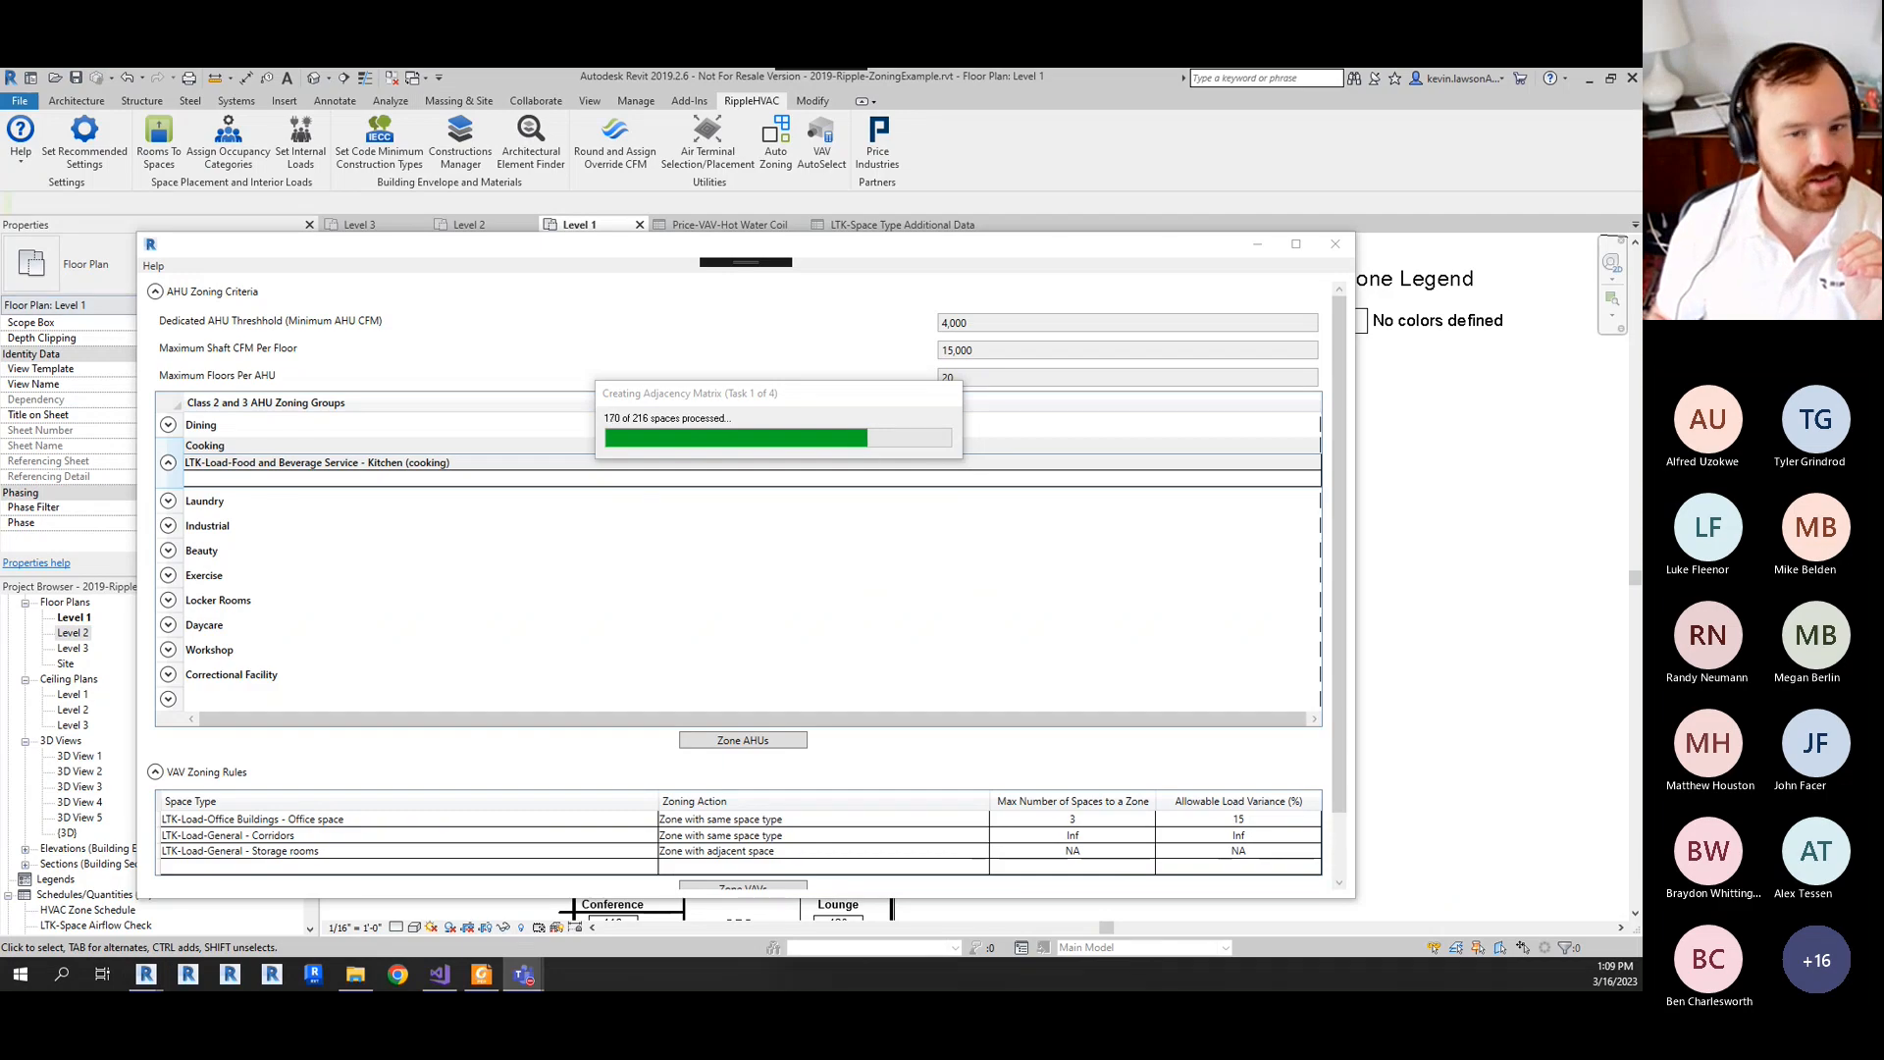
- Bring back the Demystifying HVAC Zoning PDF in Foxit Reader and read the Building geometry section on duct geometry and shafts
left_click_drag(0, 413, 936, 217)
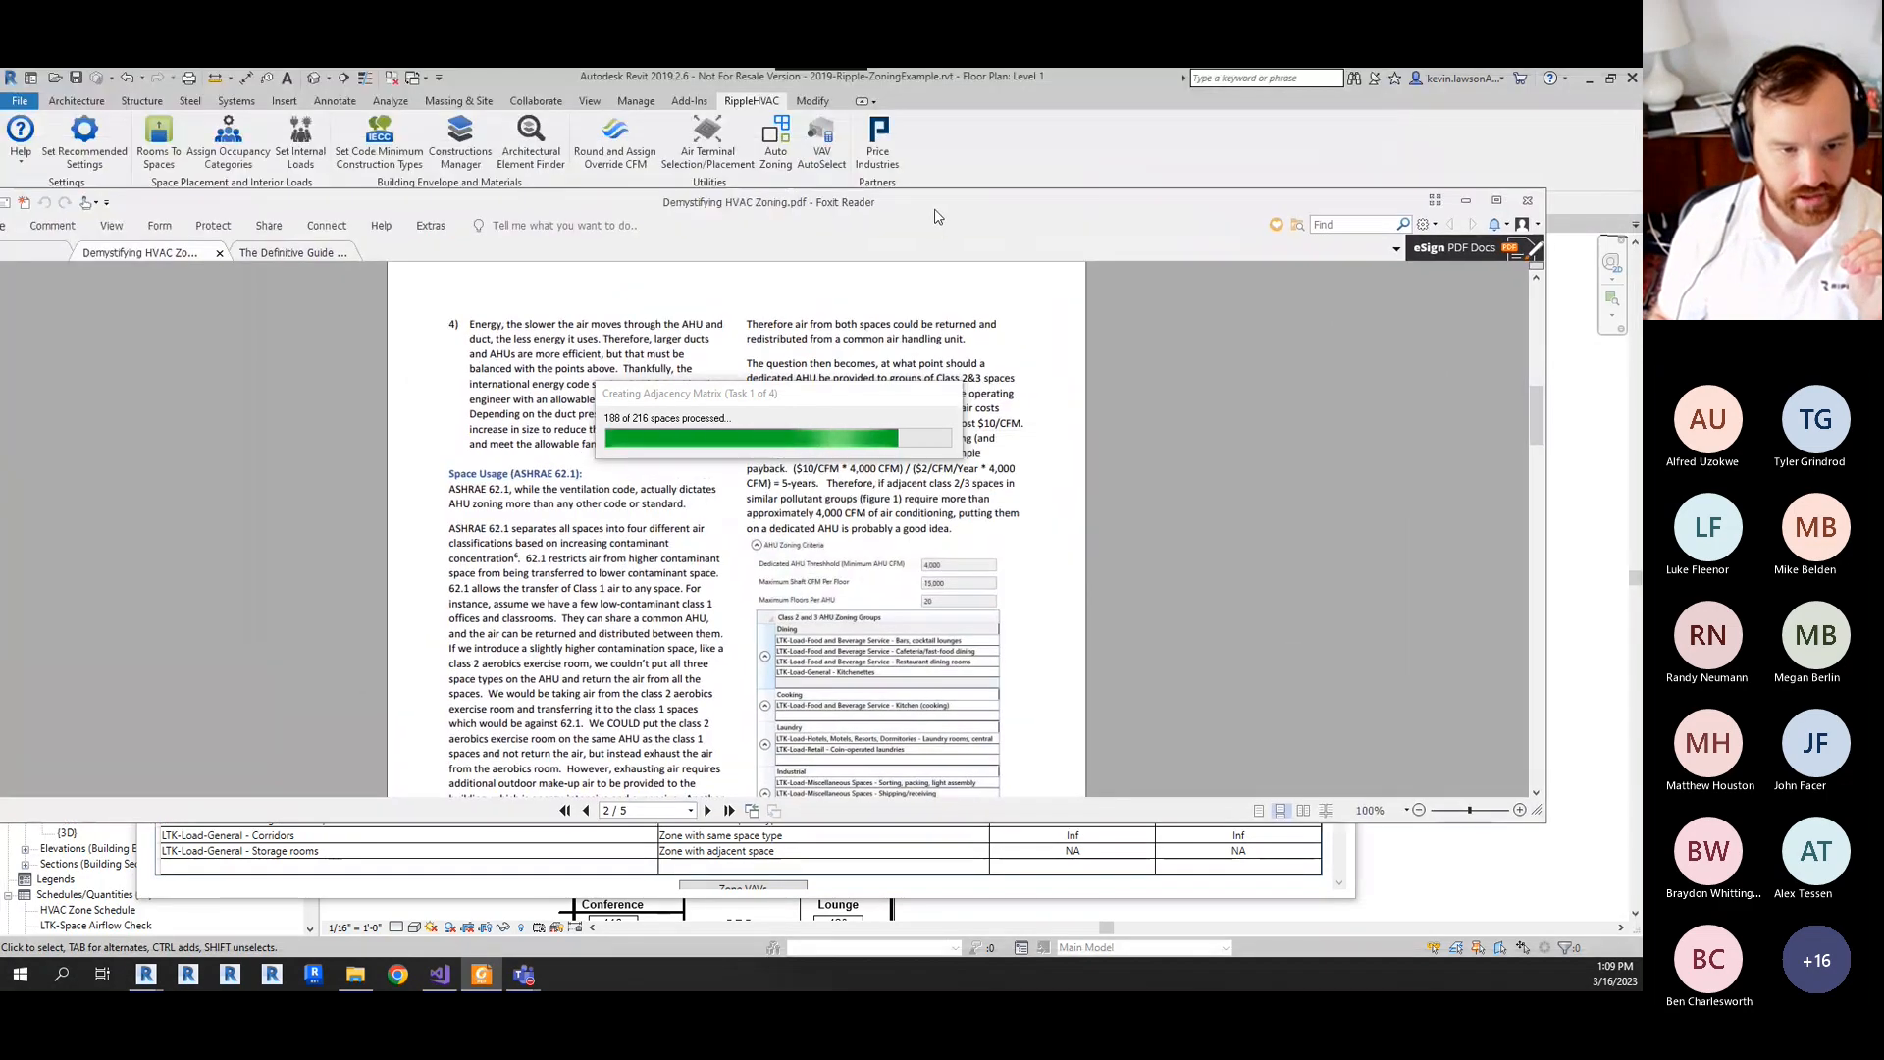
scroll(661, 694, "down", 10)
scroll(661, 694, "down", 3)
scroll(525, 617, "down", 3)
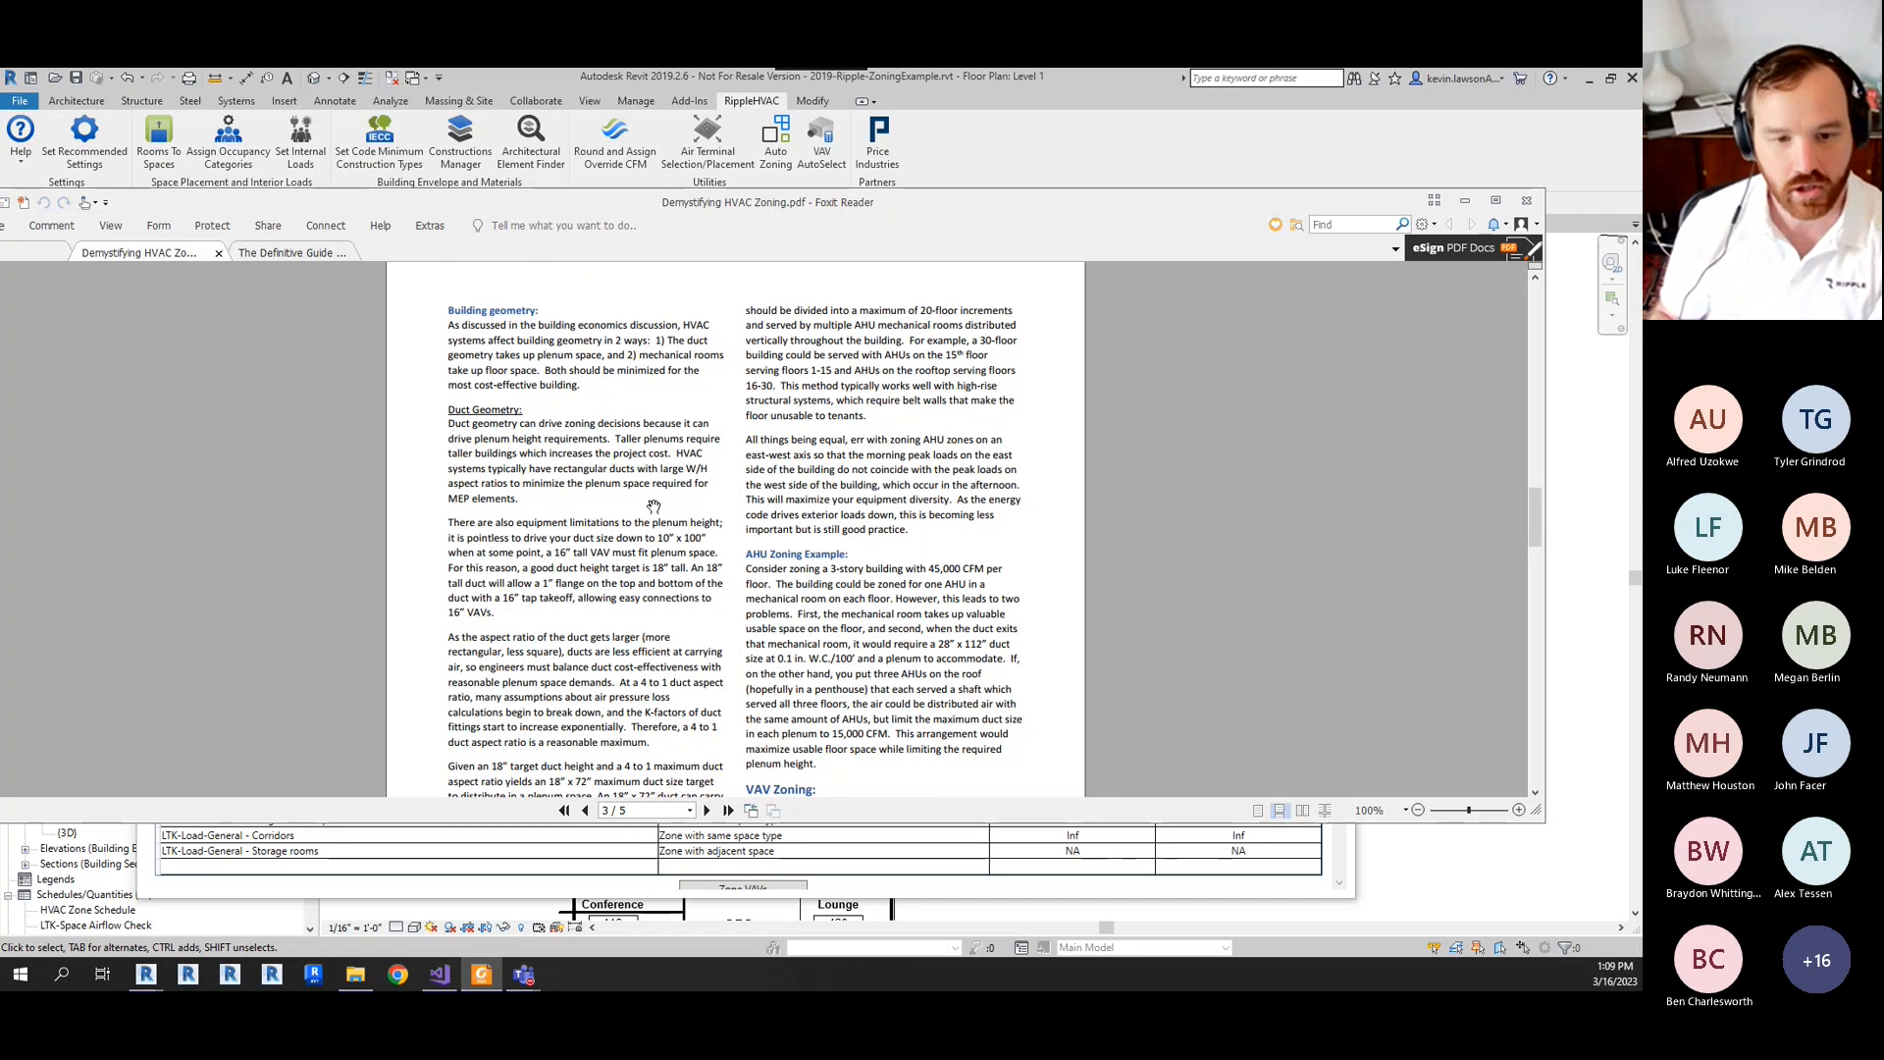
scroll(552, 561, "down", 4)
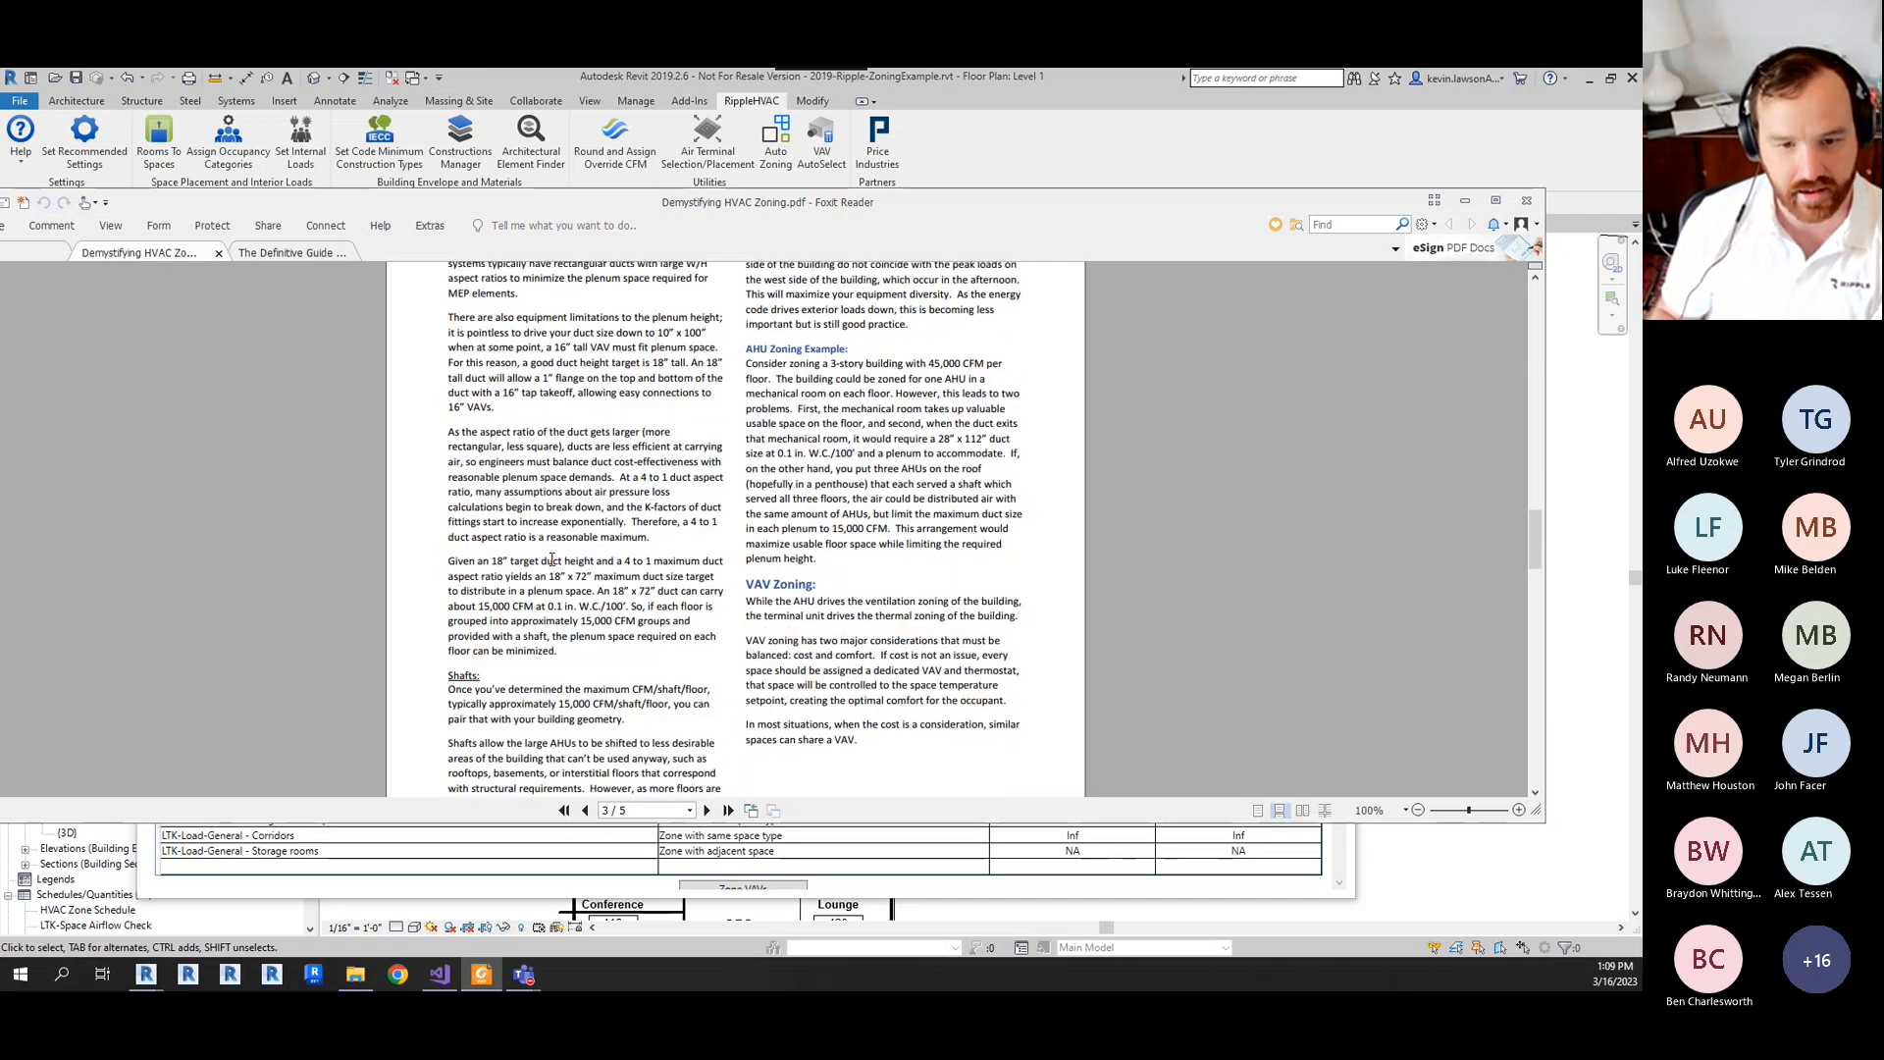
- Read the Duct Geometry and AHU Zoning Example sections of the paper and highlight the 18" target duct height
scroll(552, 560, "up", 4)
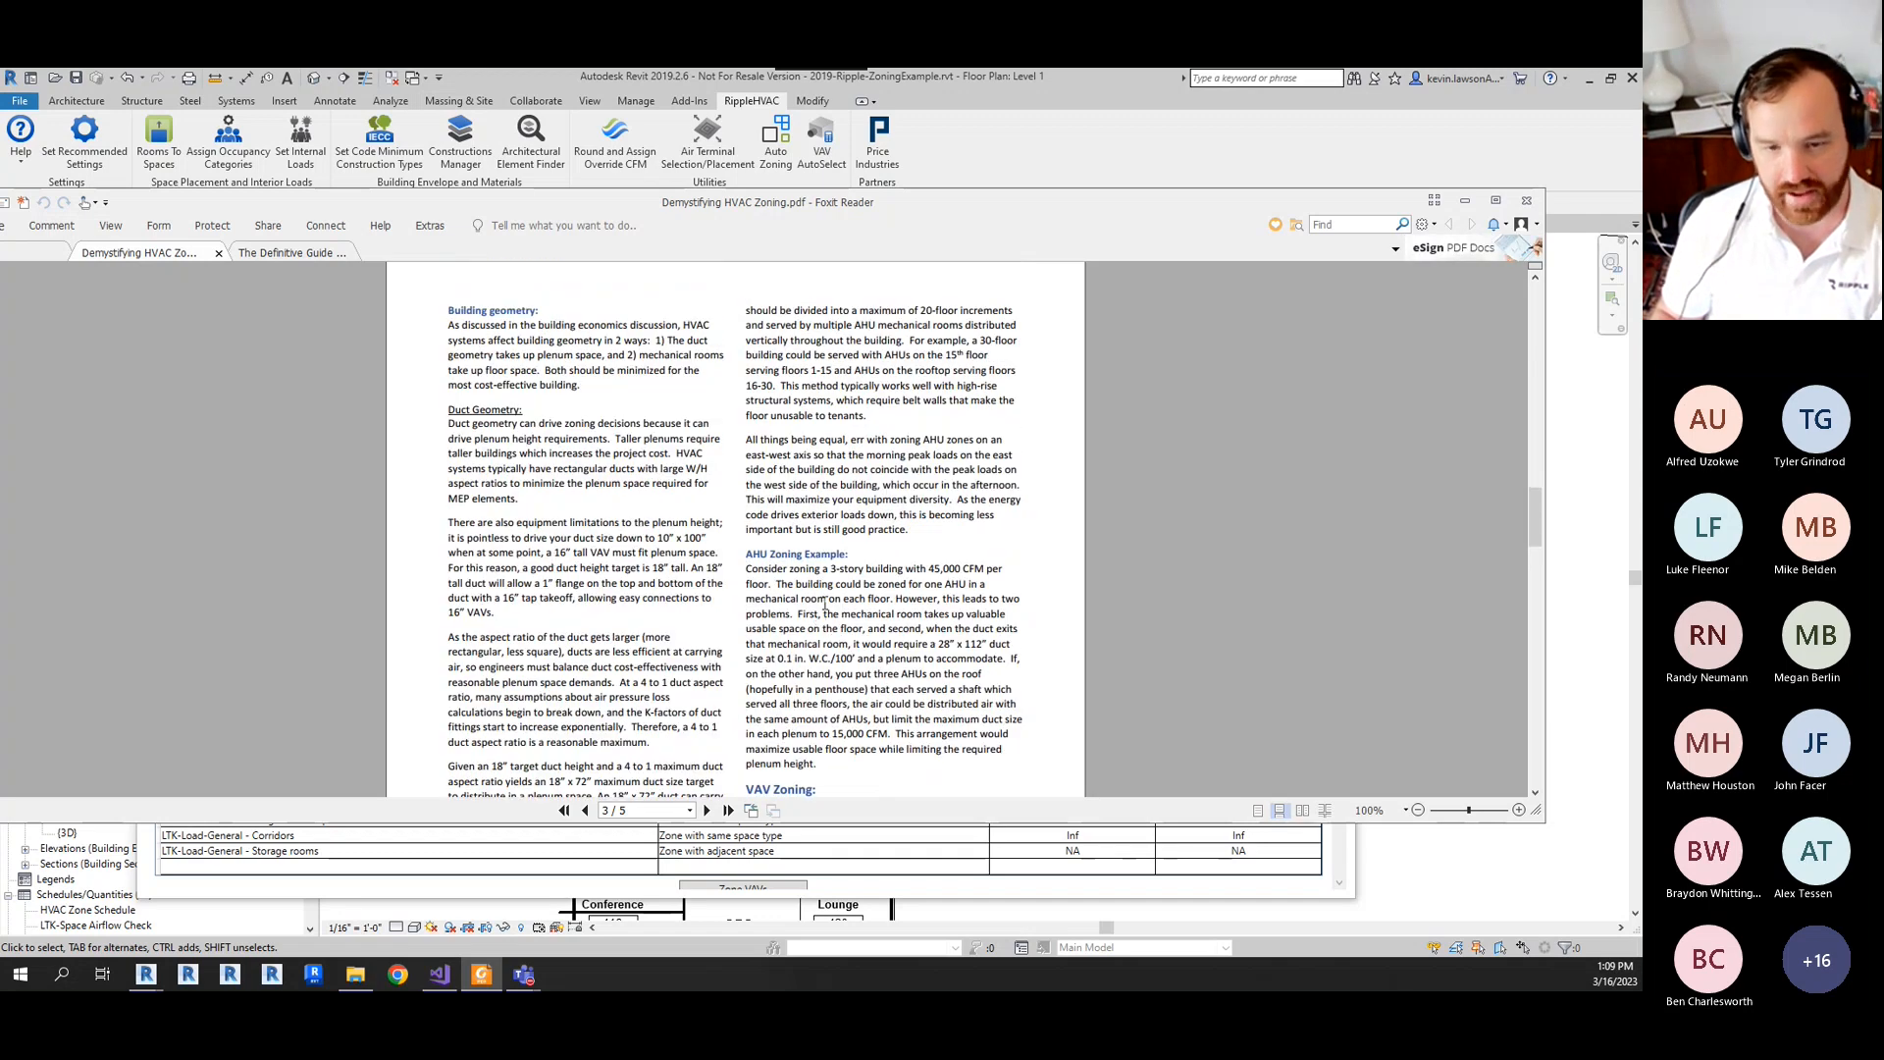
scroll(829, 614, "down", 2)
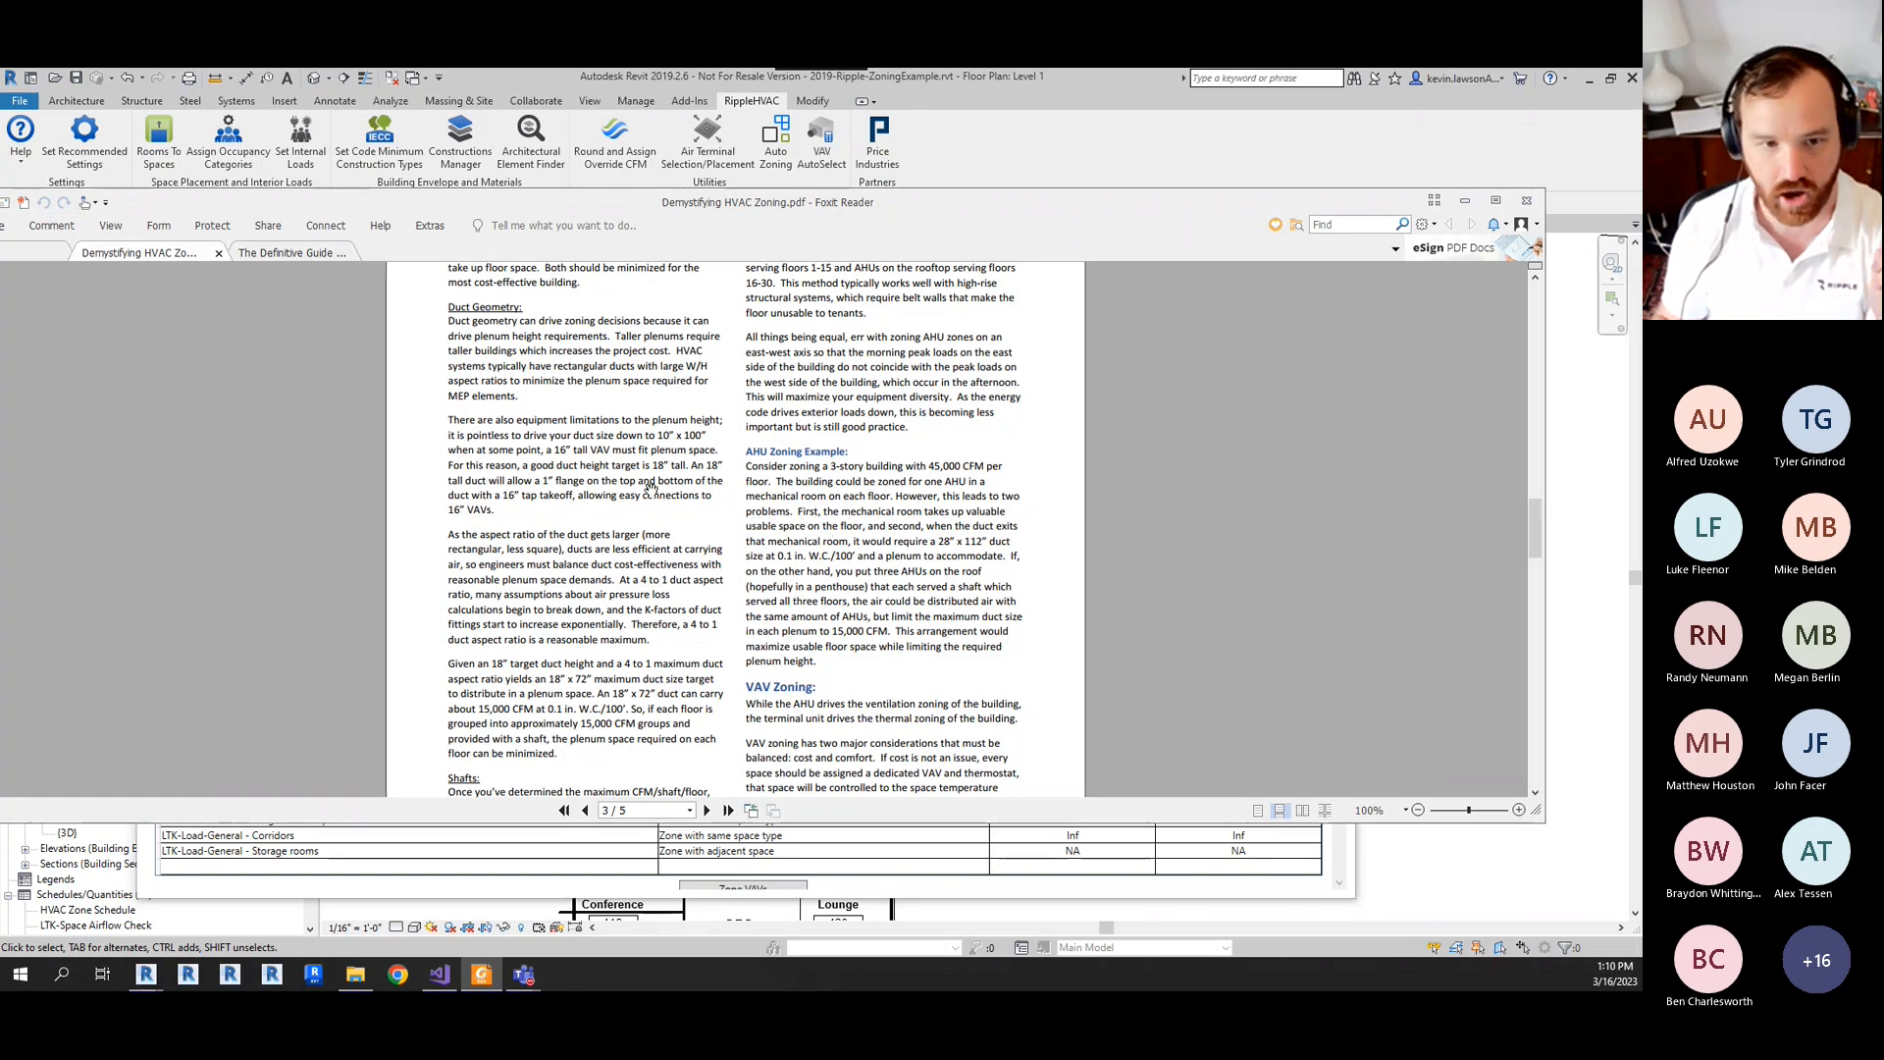
scroll(716, 485, "up", 2)
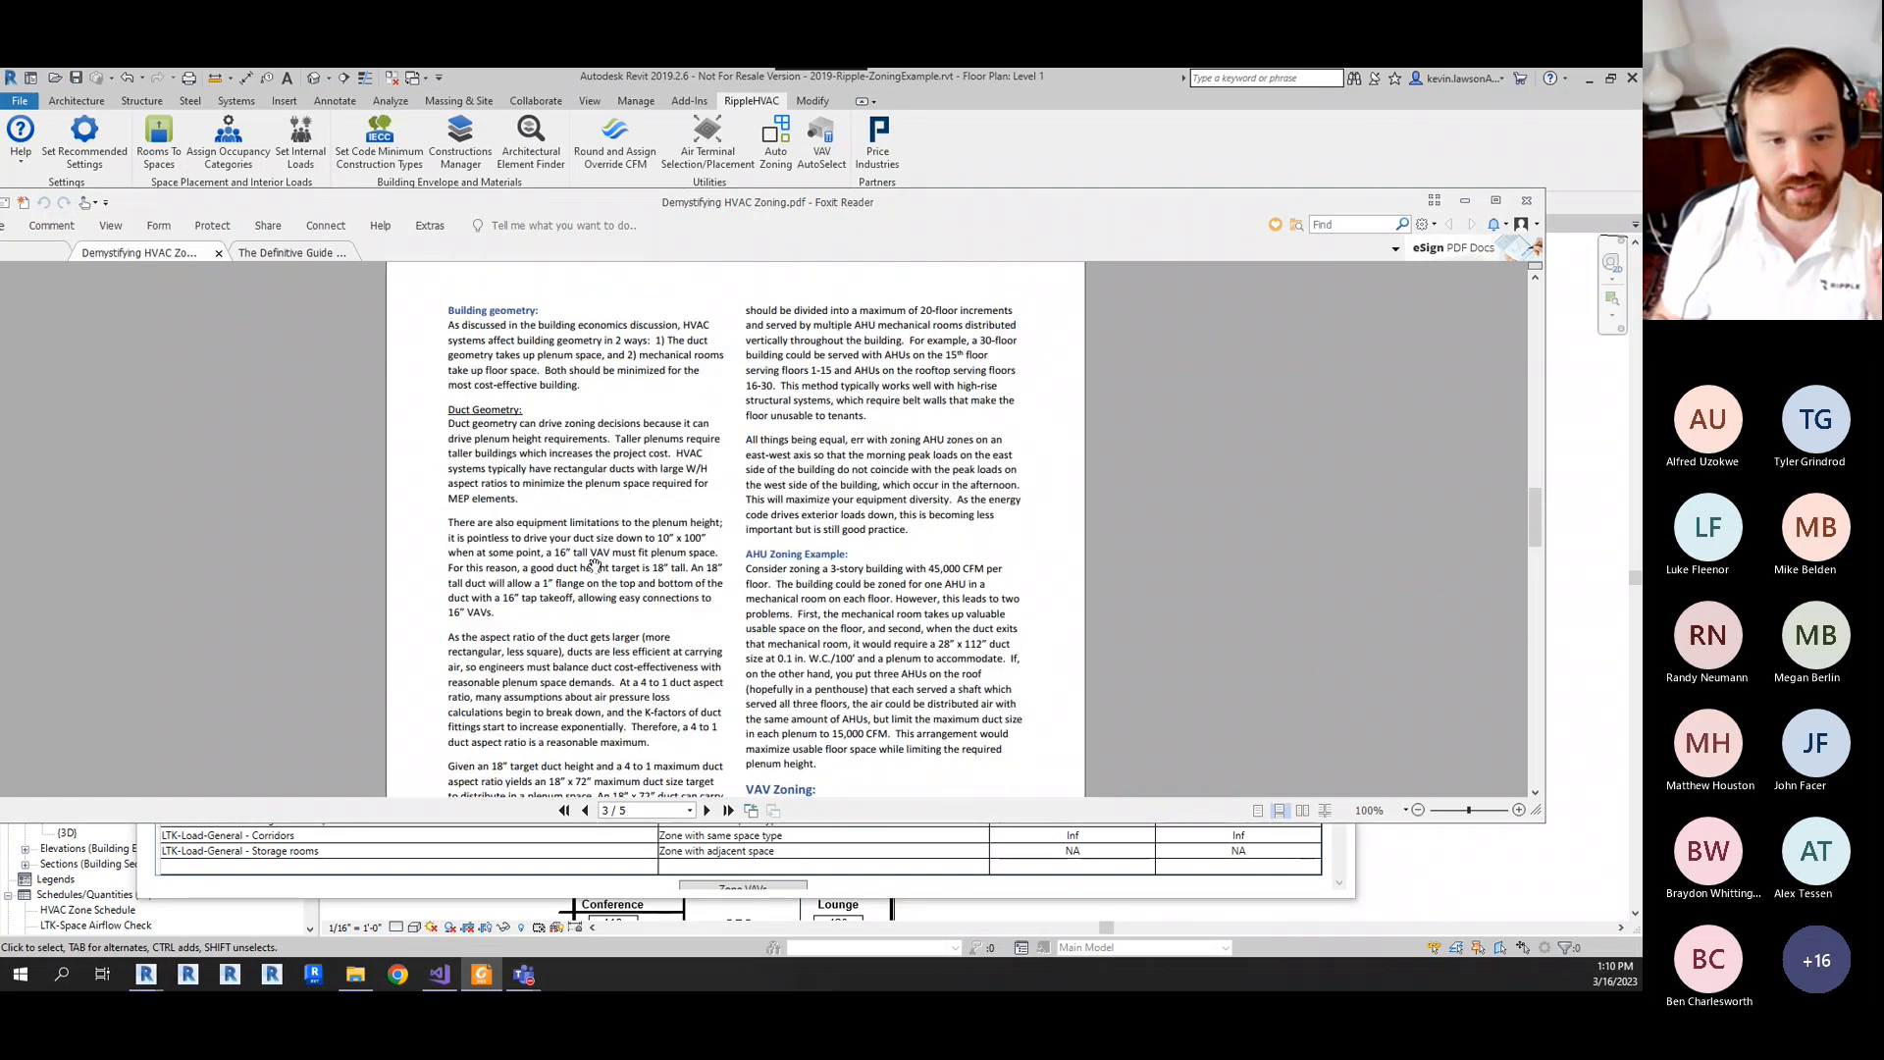
scroll(595, 562, "down", 2)
scroll(596, 556, "down", 4)
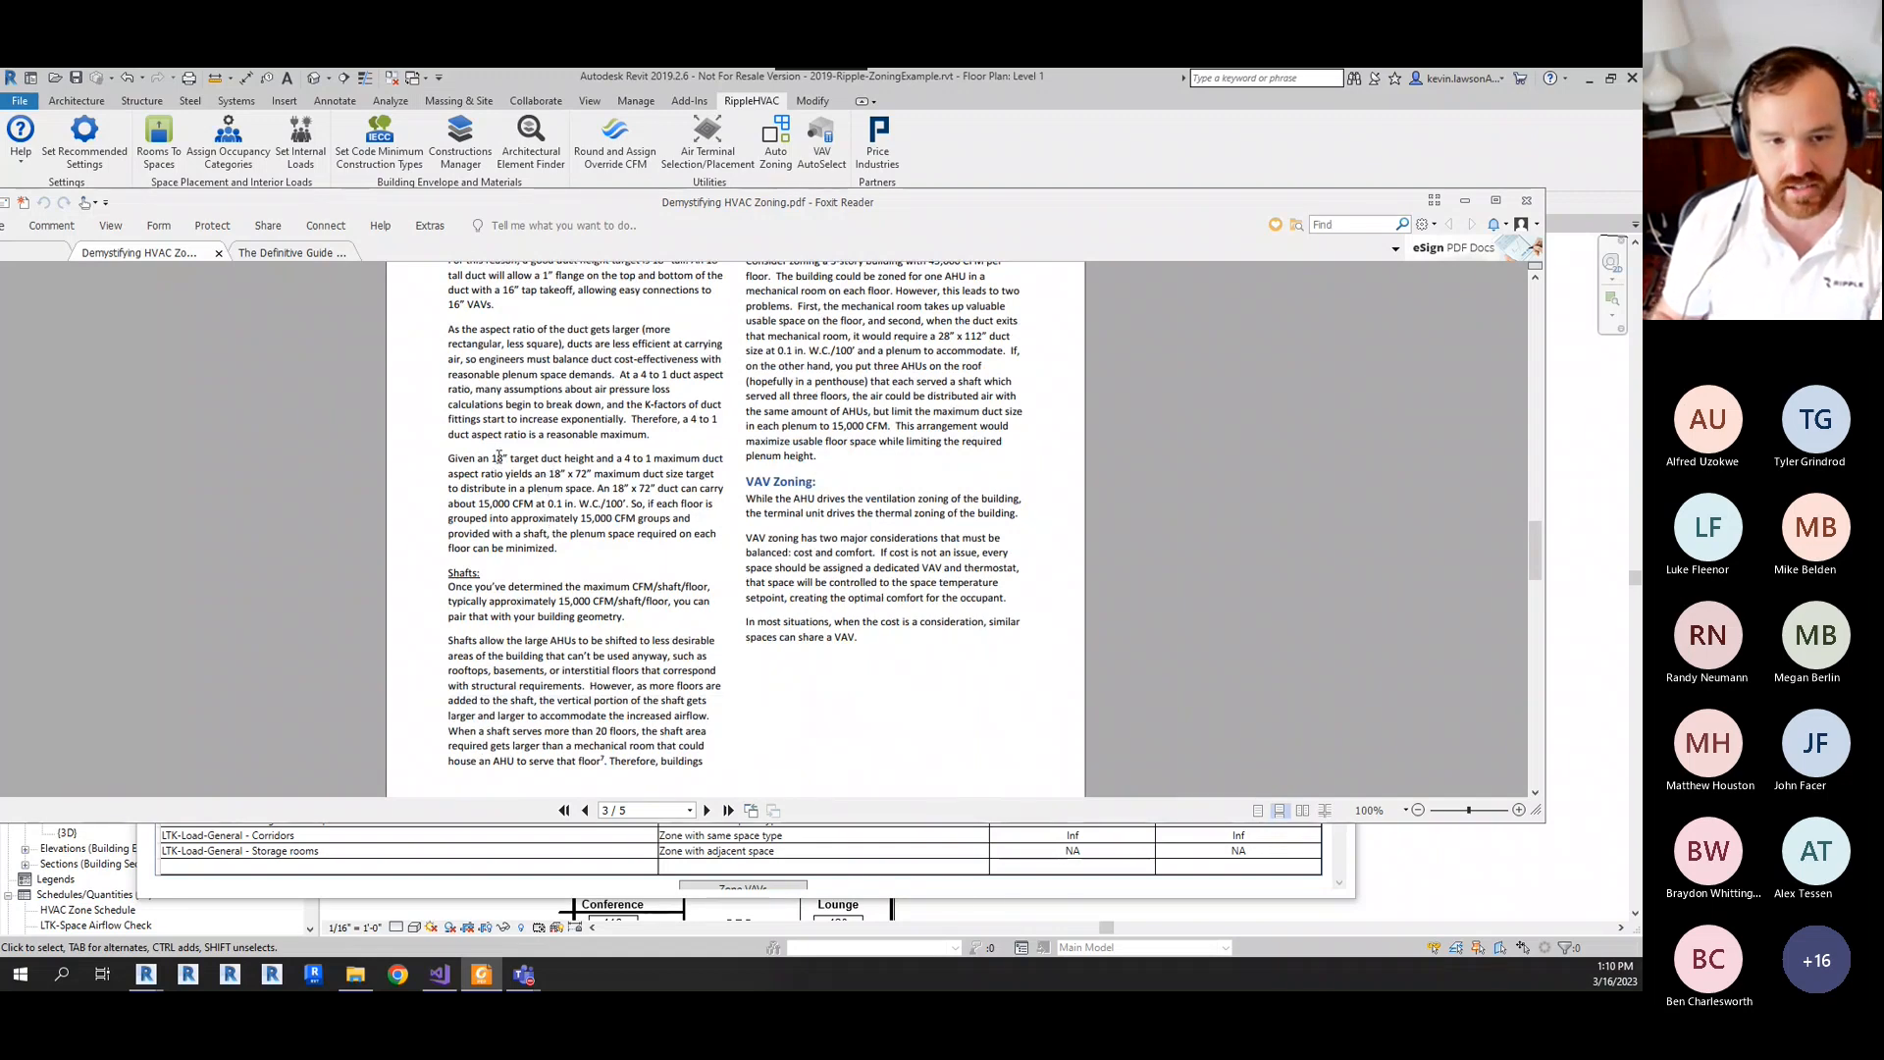
left_click_drag(490, 458, 506, 457)
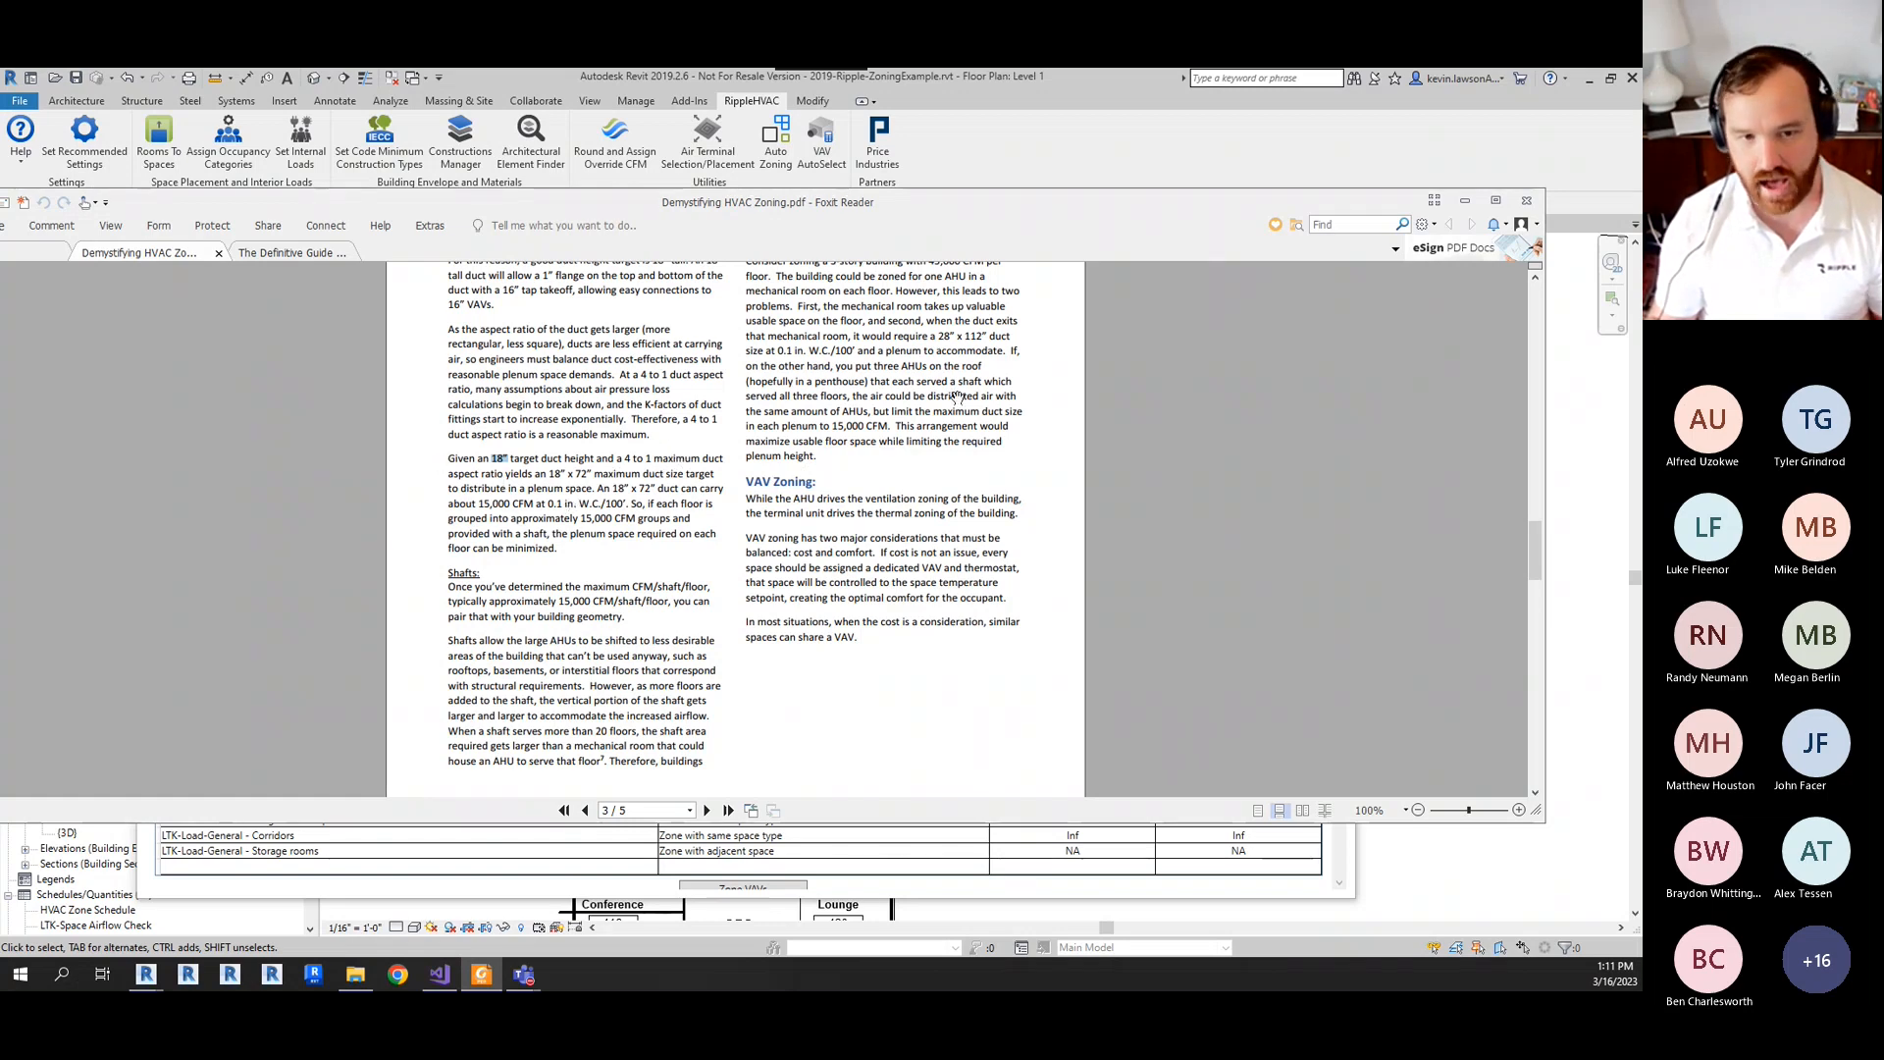
- Minimize the PDF and review the Maximum Shaft CFM Per Floor and Maximum Floors Per AHU criteria in the auto-zoning window
left_click(1465, 201)
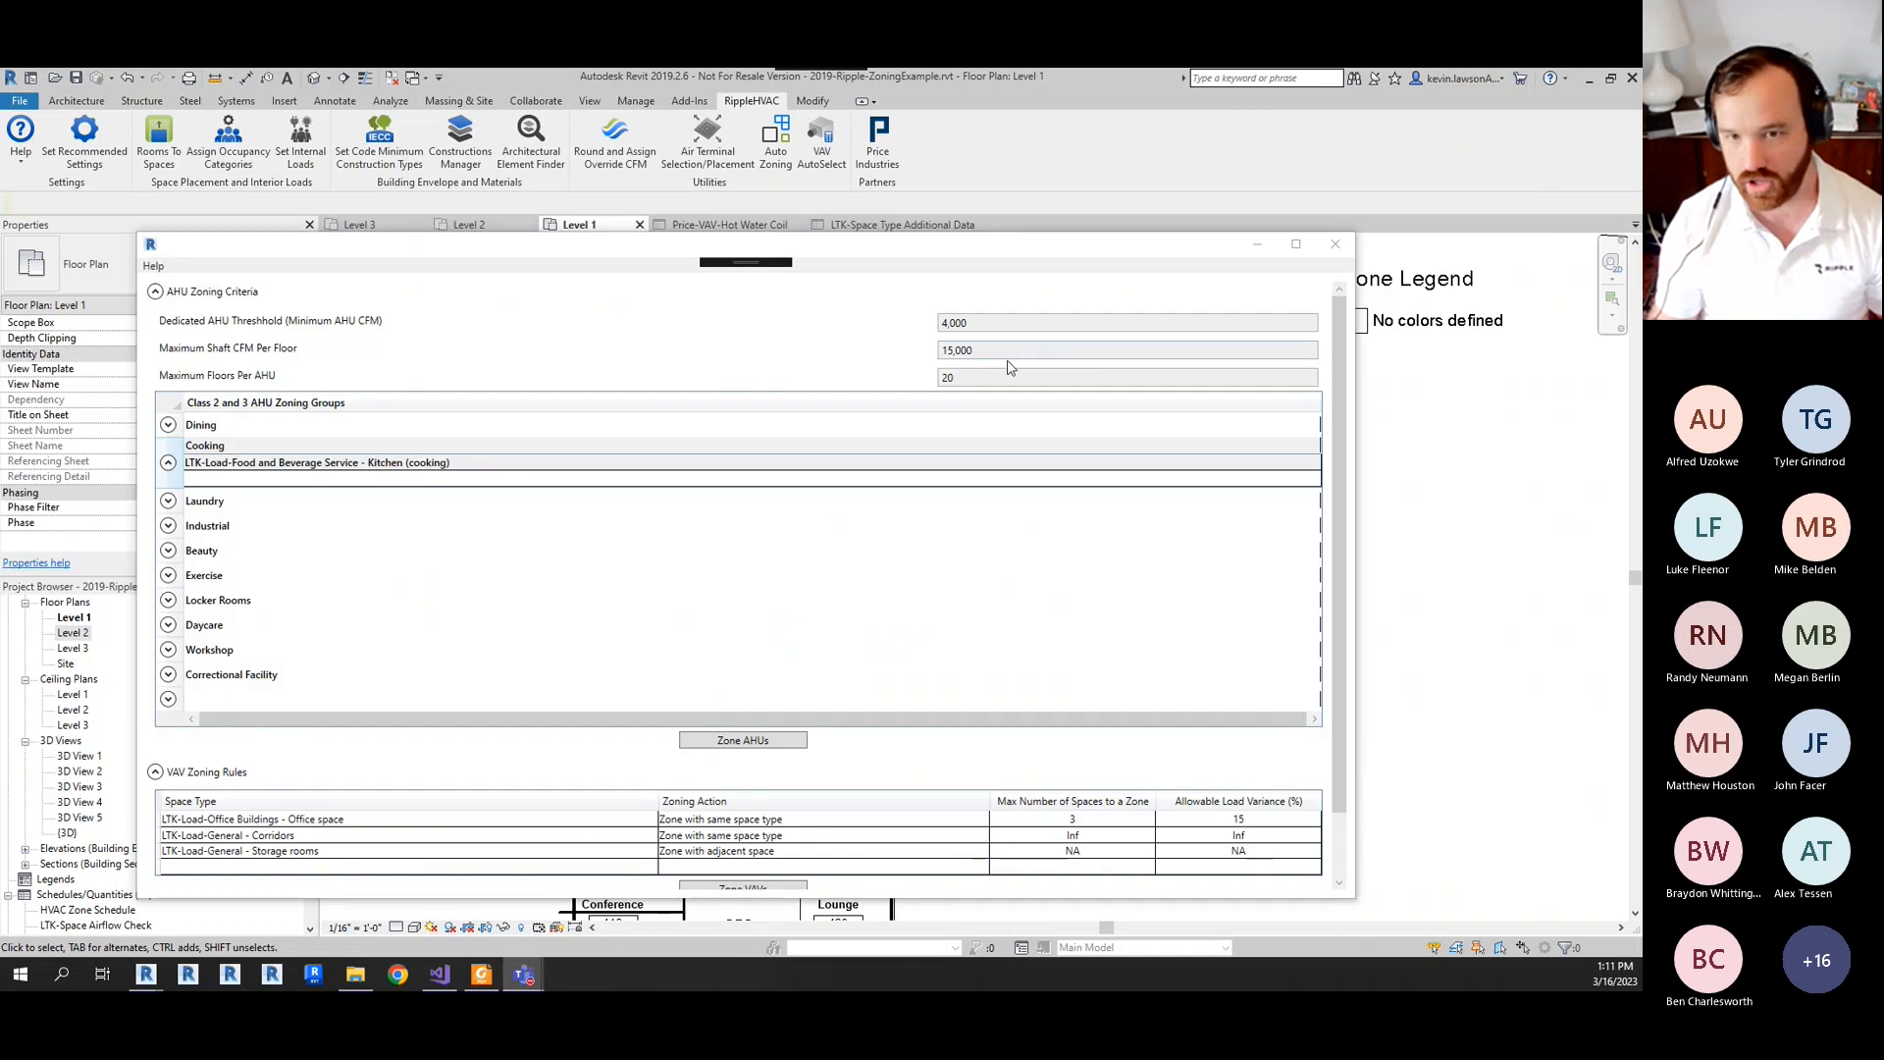
mouse_move(992, 350)
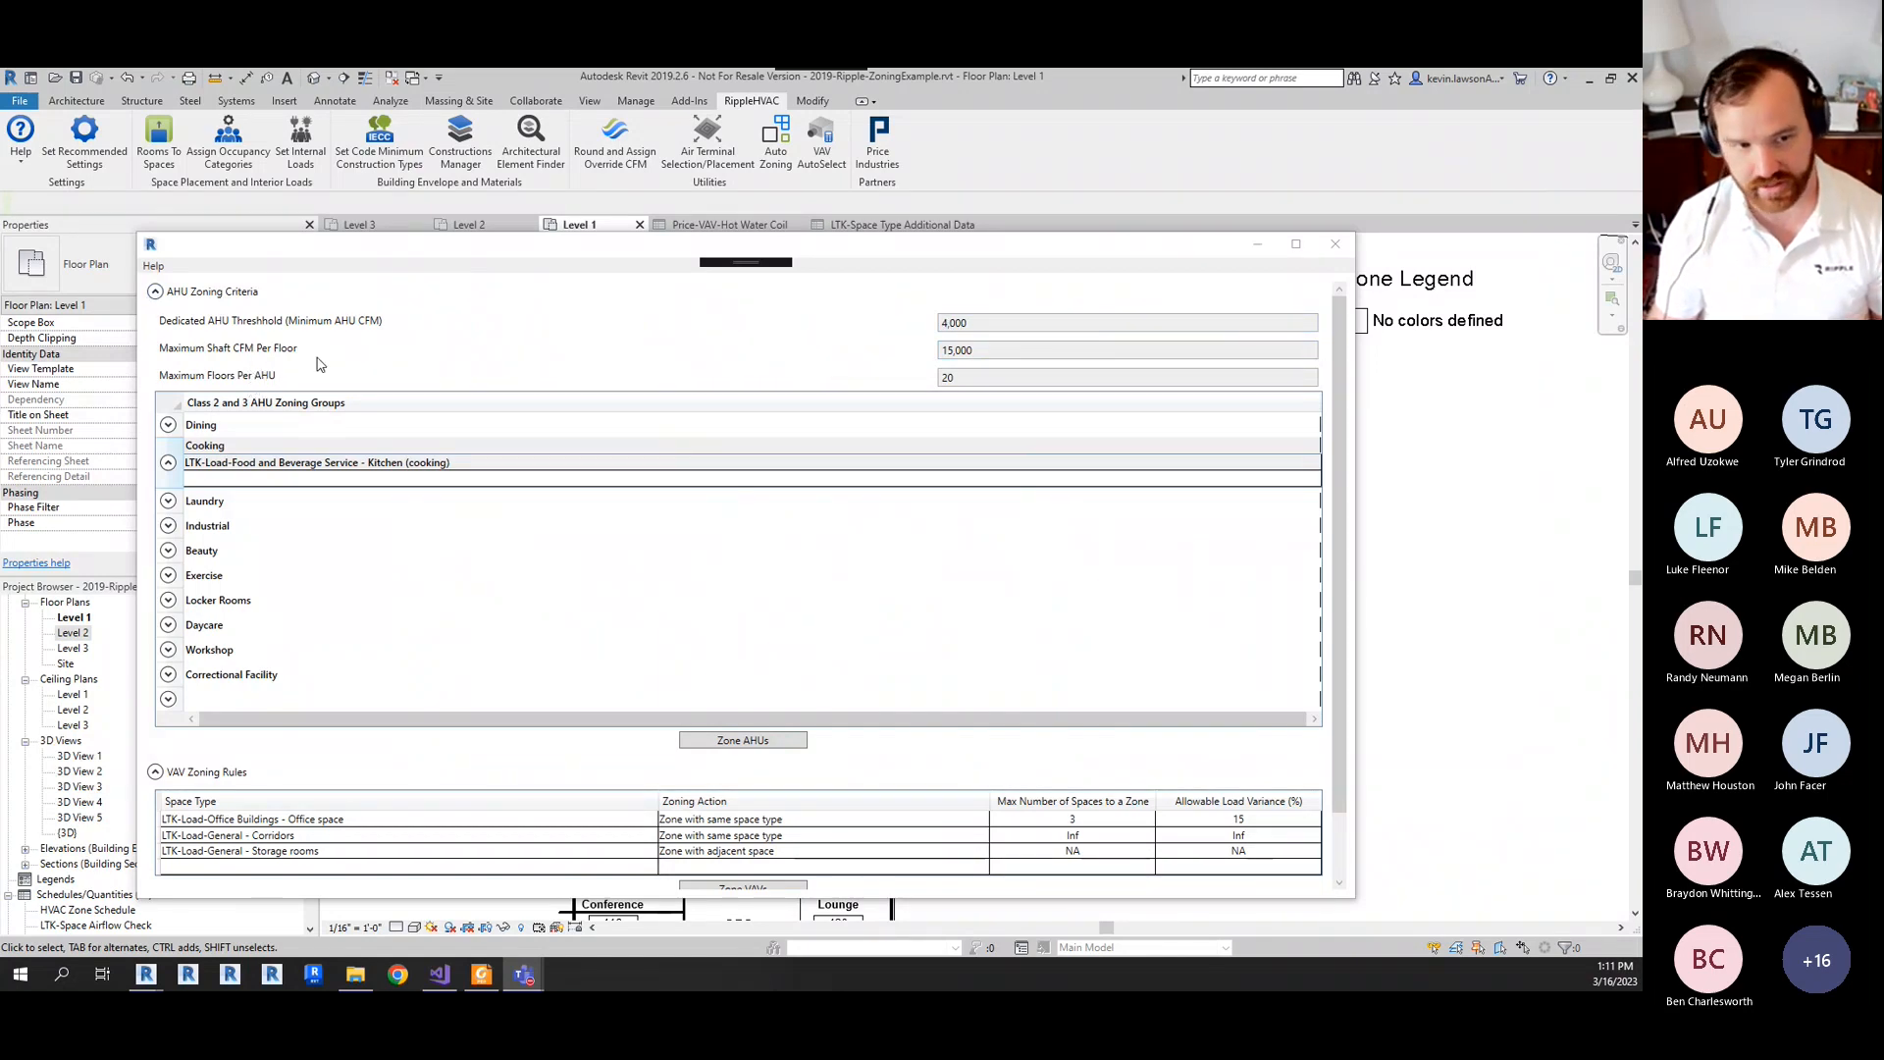
left_click(968, 381)
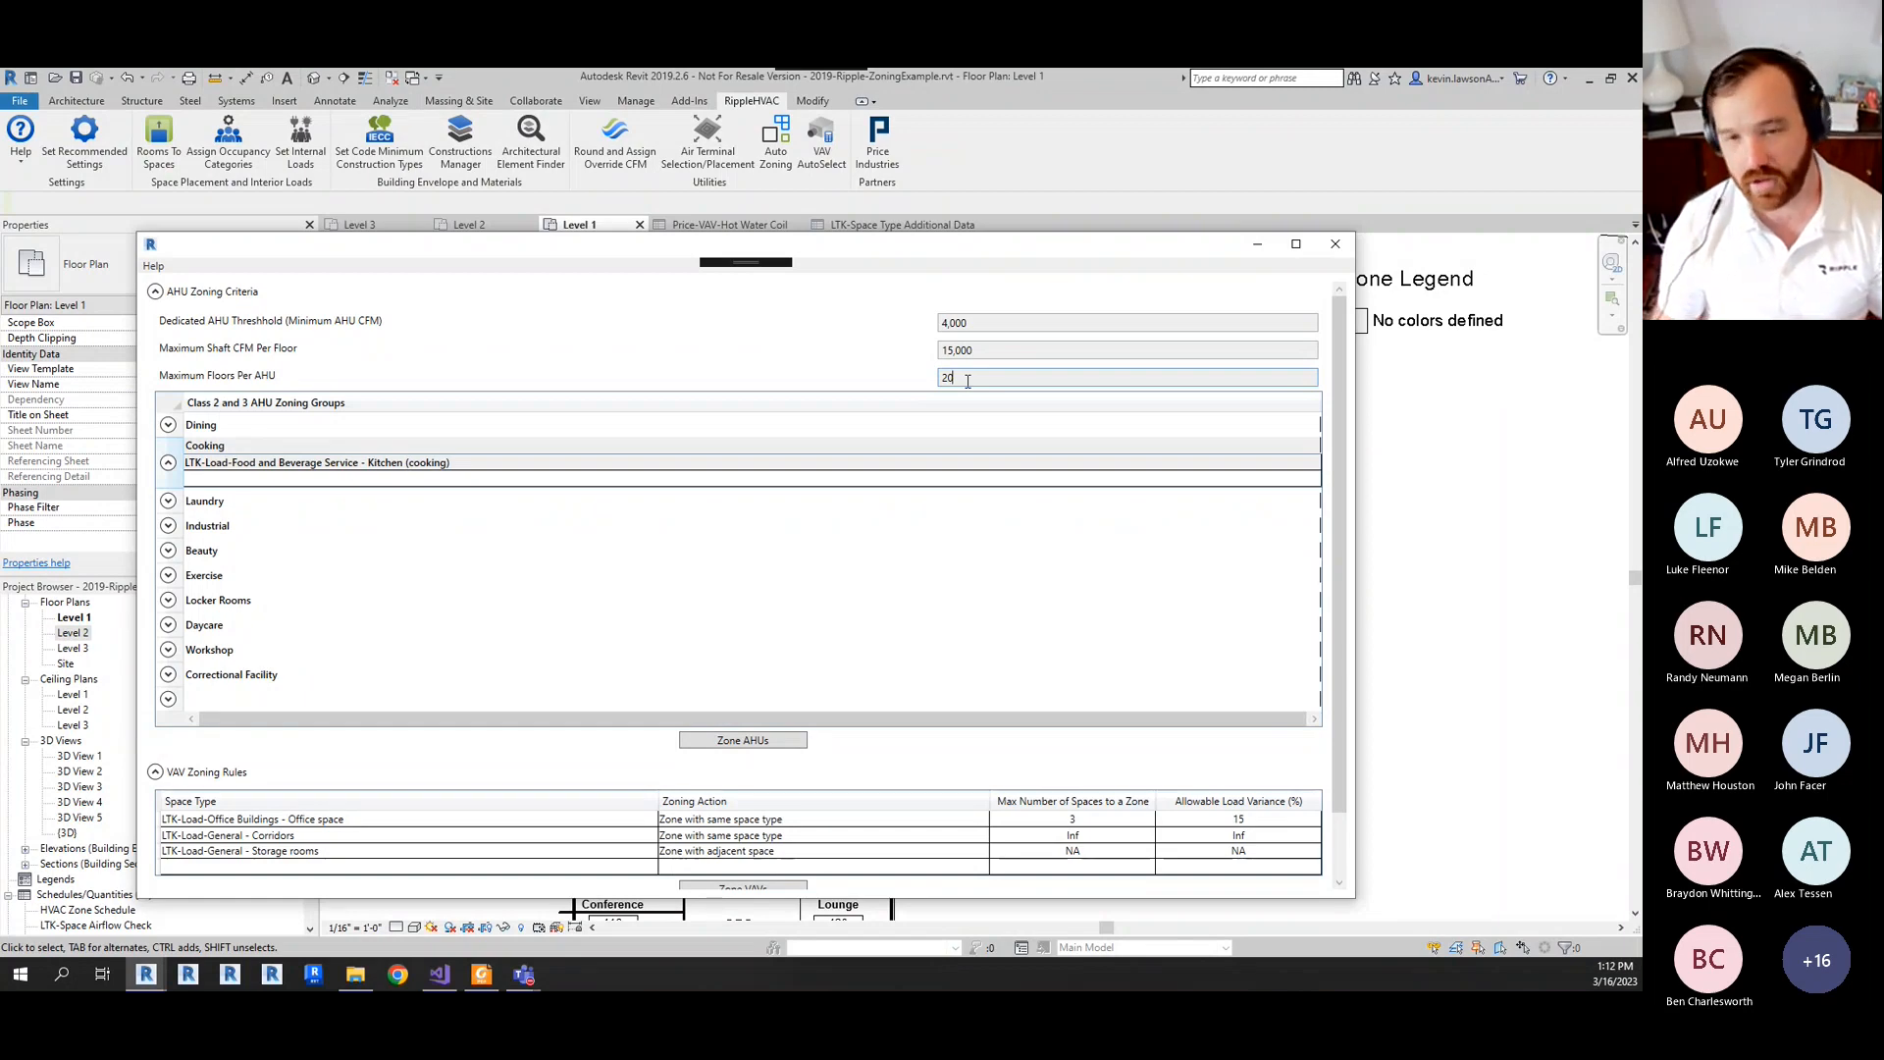
left_click_drag(980, 379, 909, 385)
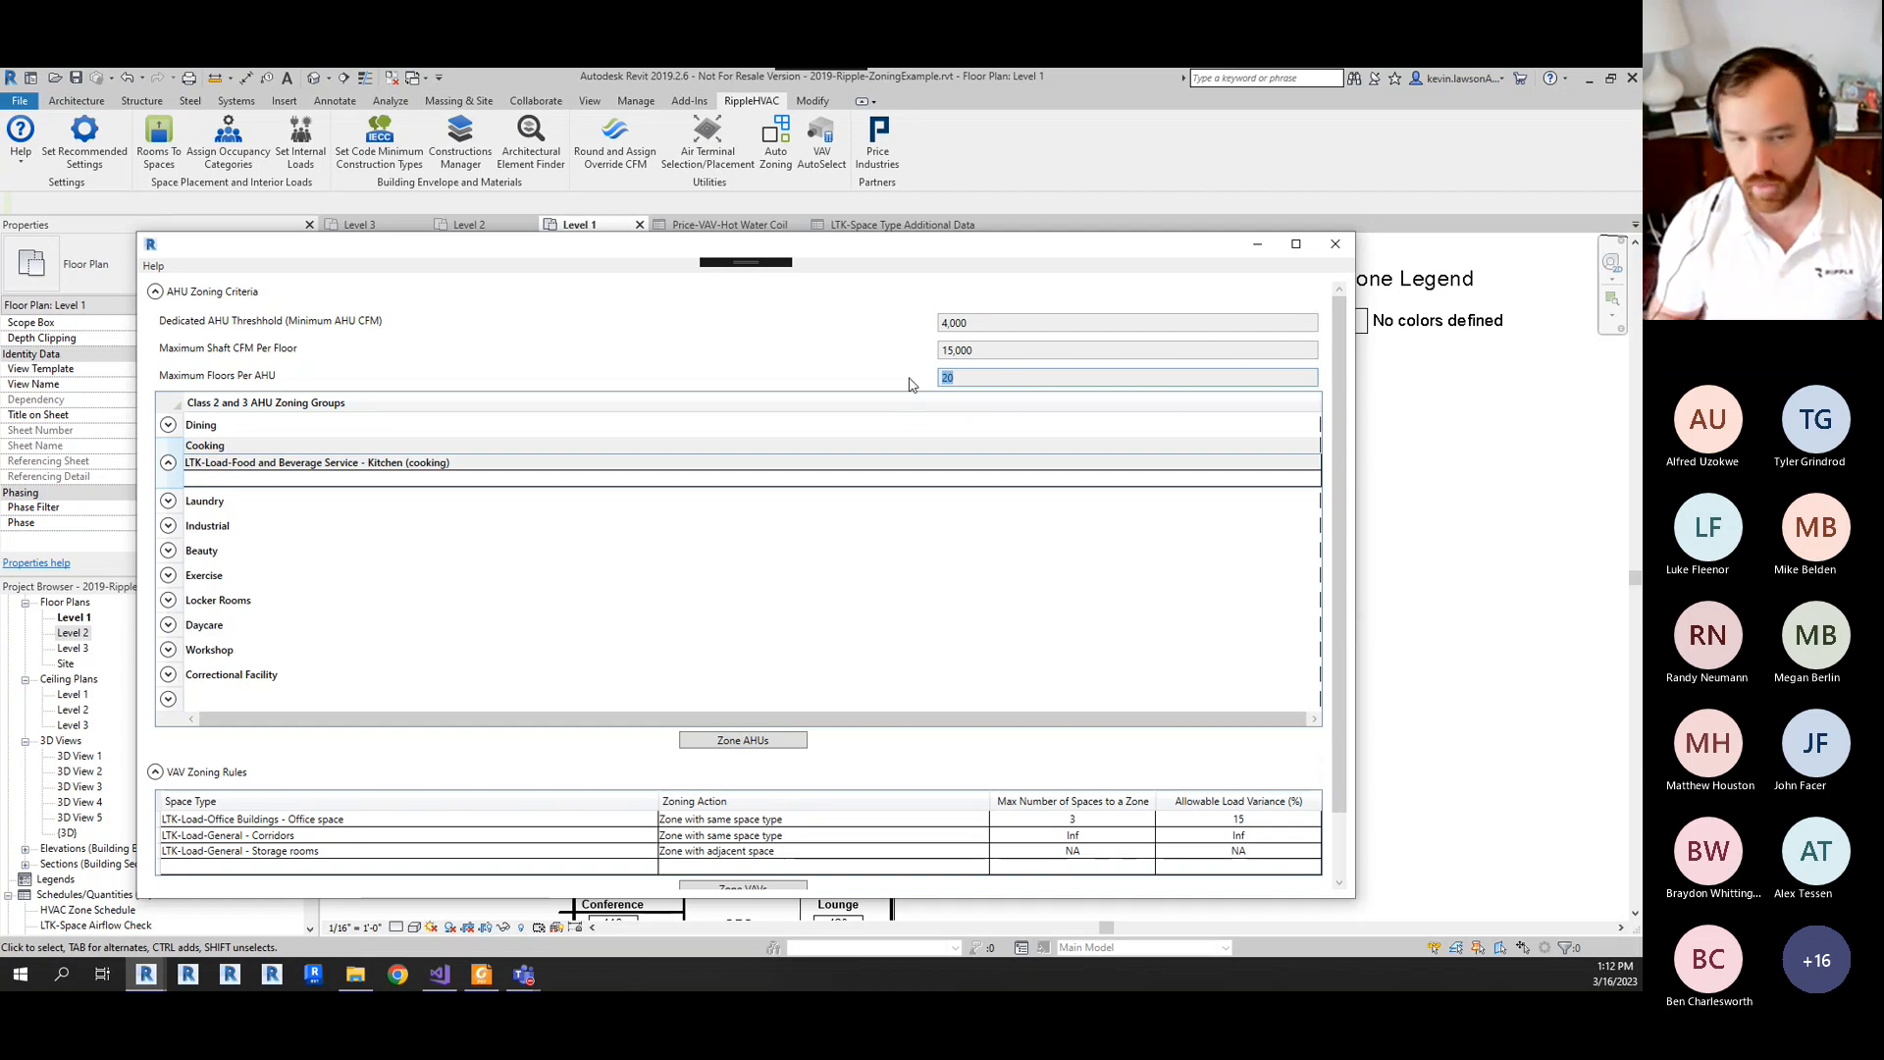
left_click(972, 351)
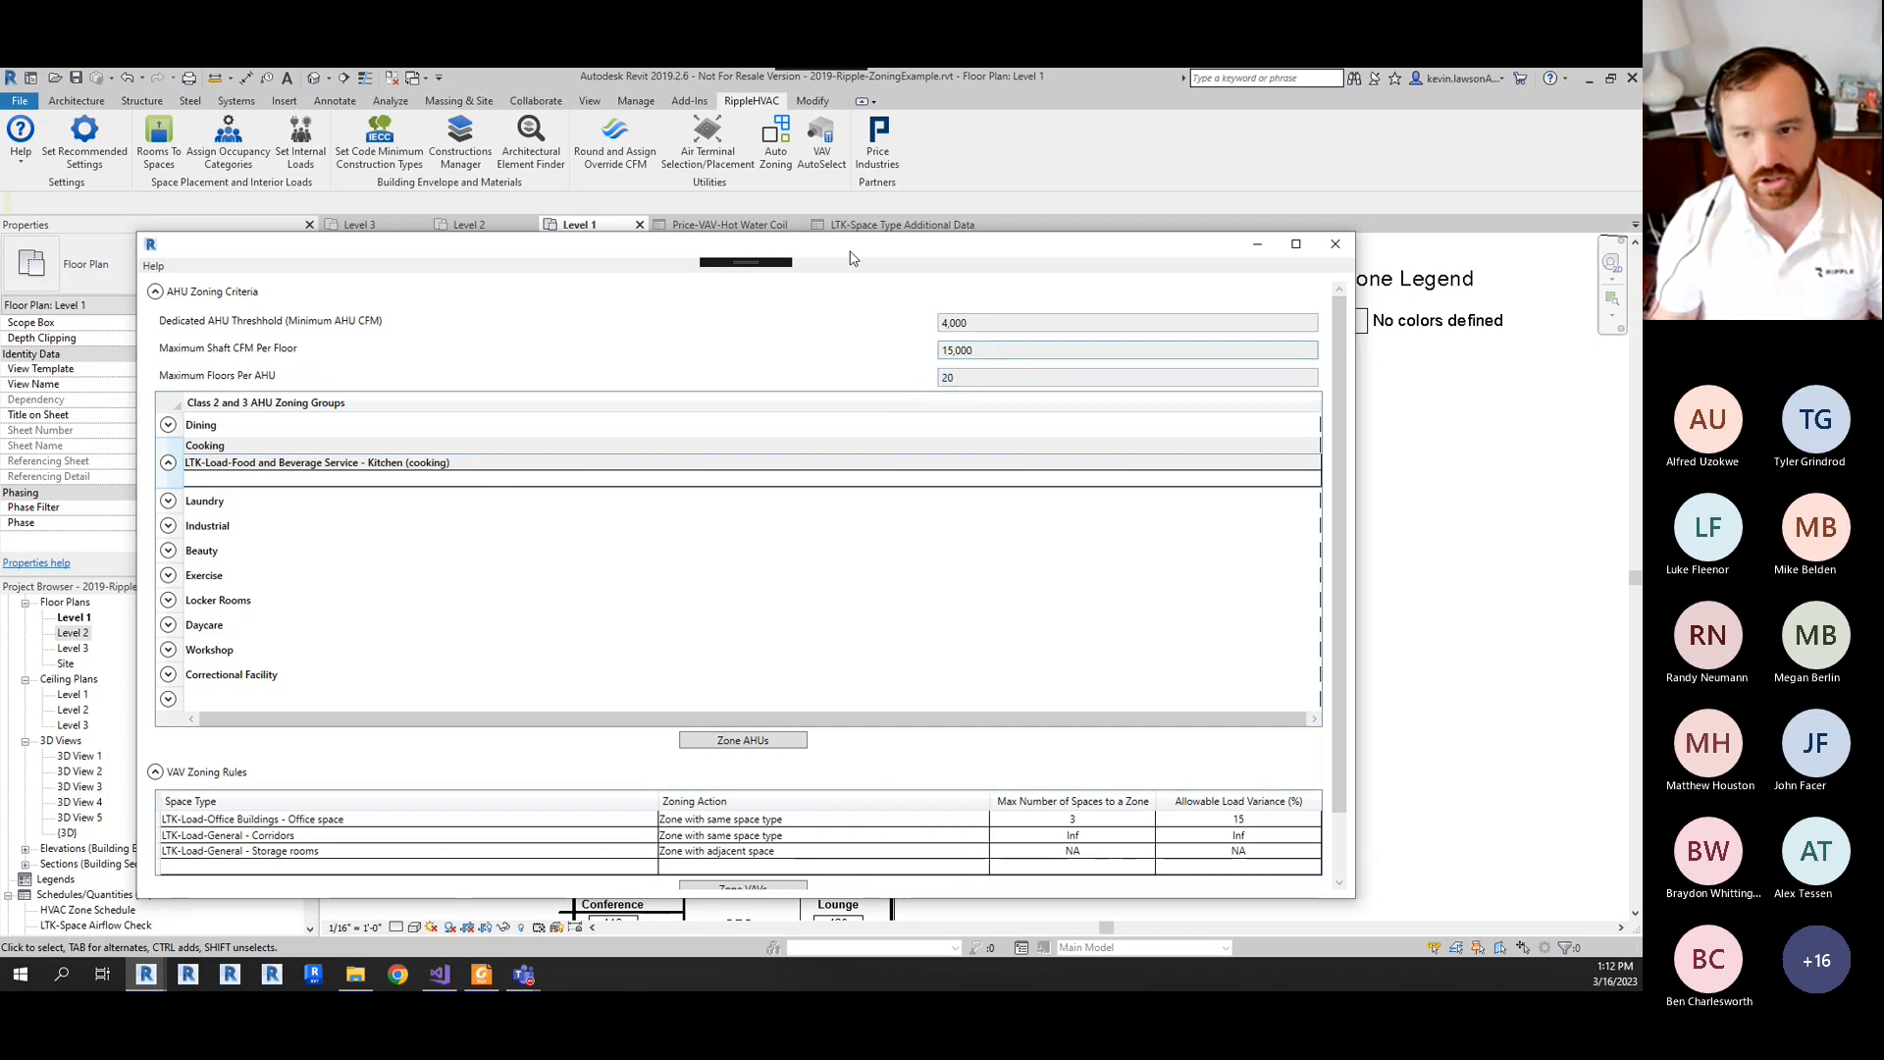
- Move the auto-zoning window off the plan and set the Level 1 zone legend's color scheme to Ripple-AHU Zone
left_click_drag(775, 244, 0, 248)
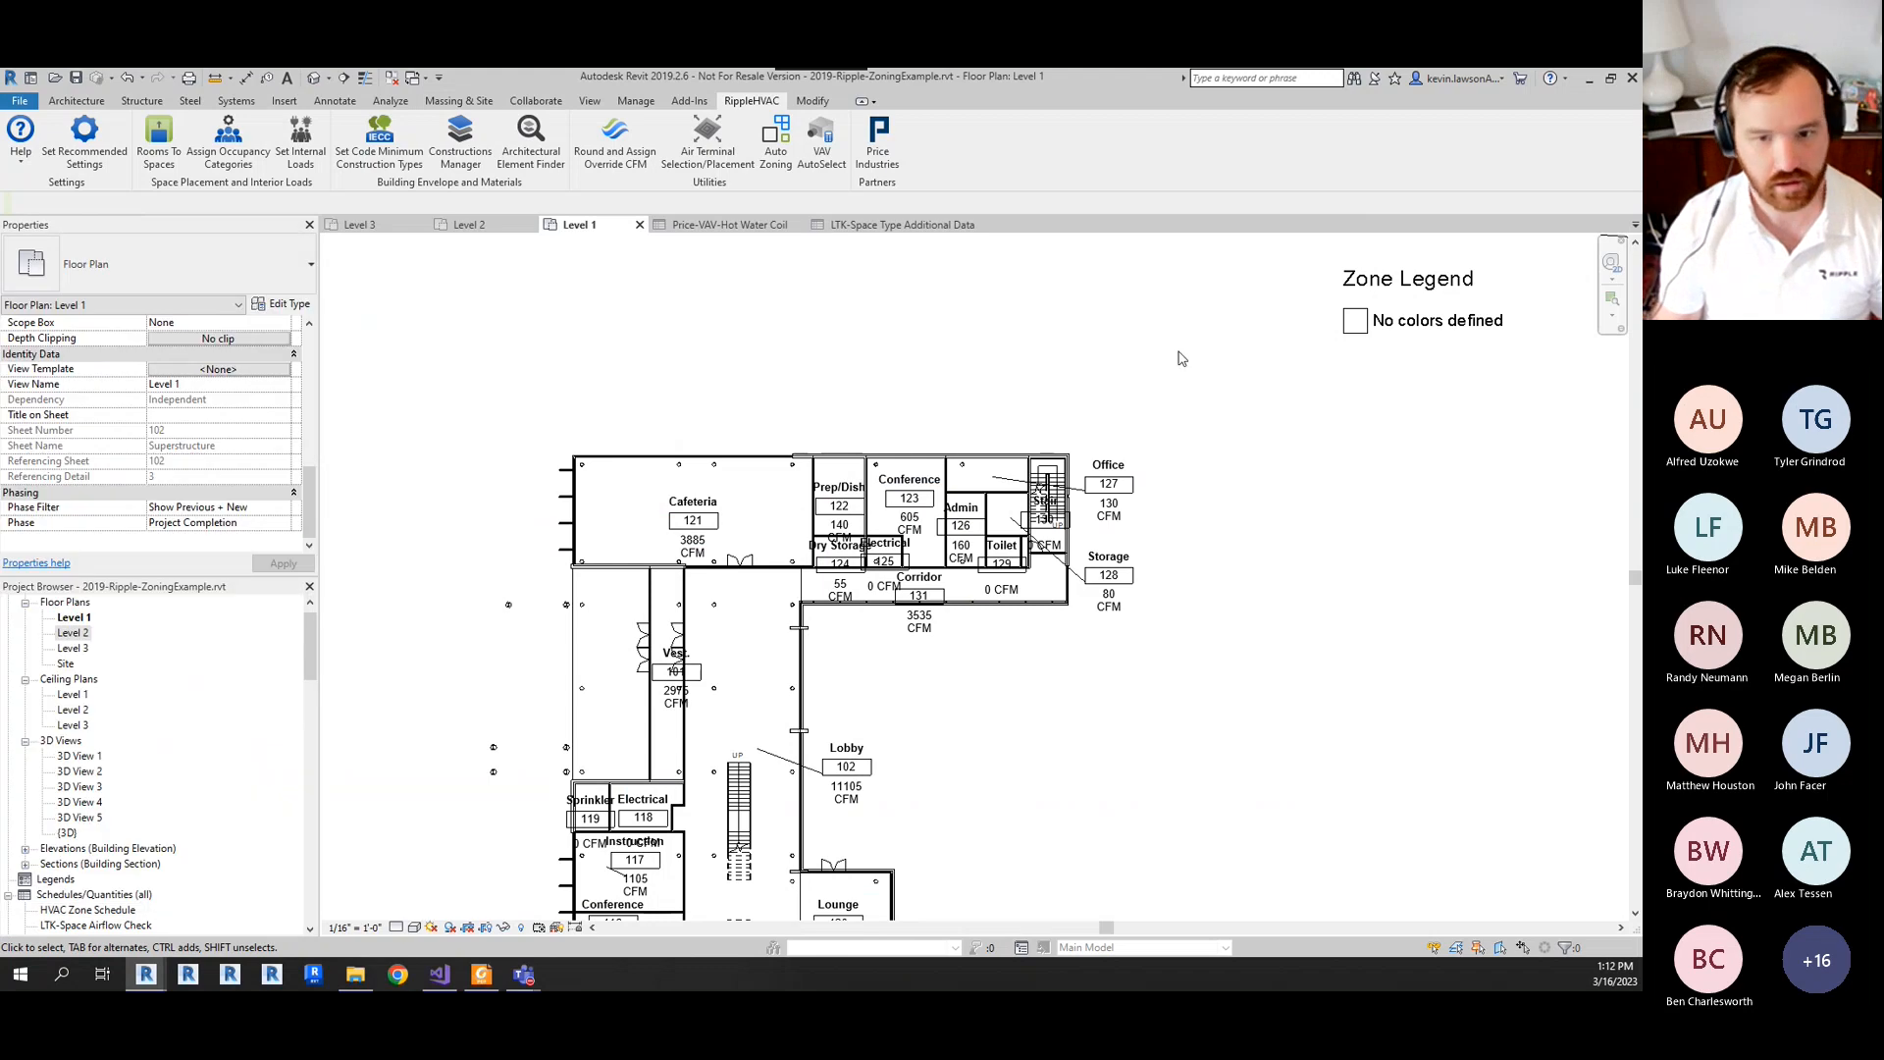
left_click(1405, 316)
left_click(693, 157)
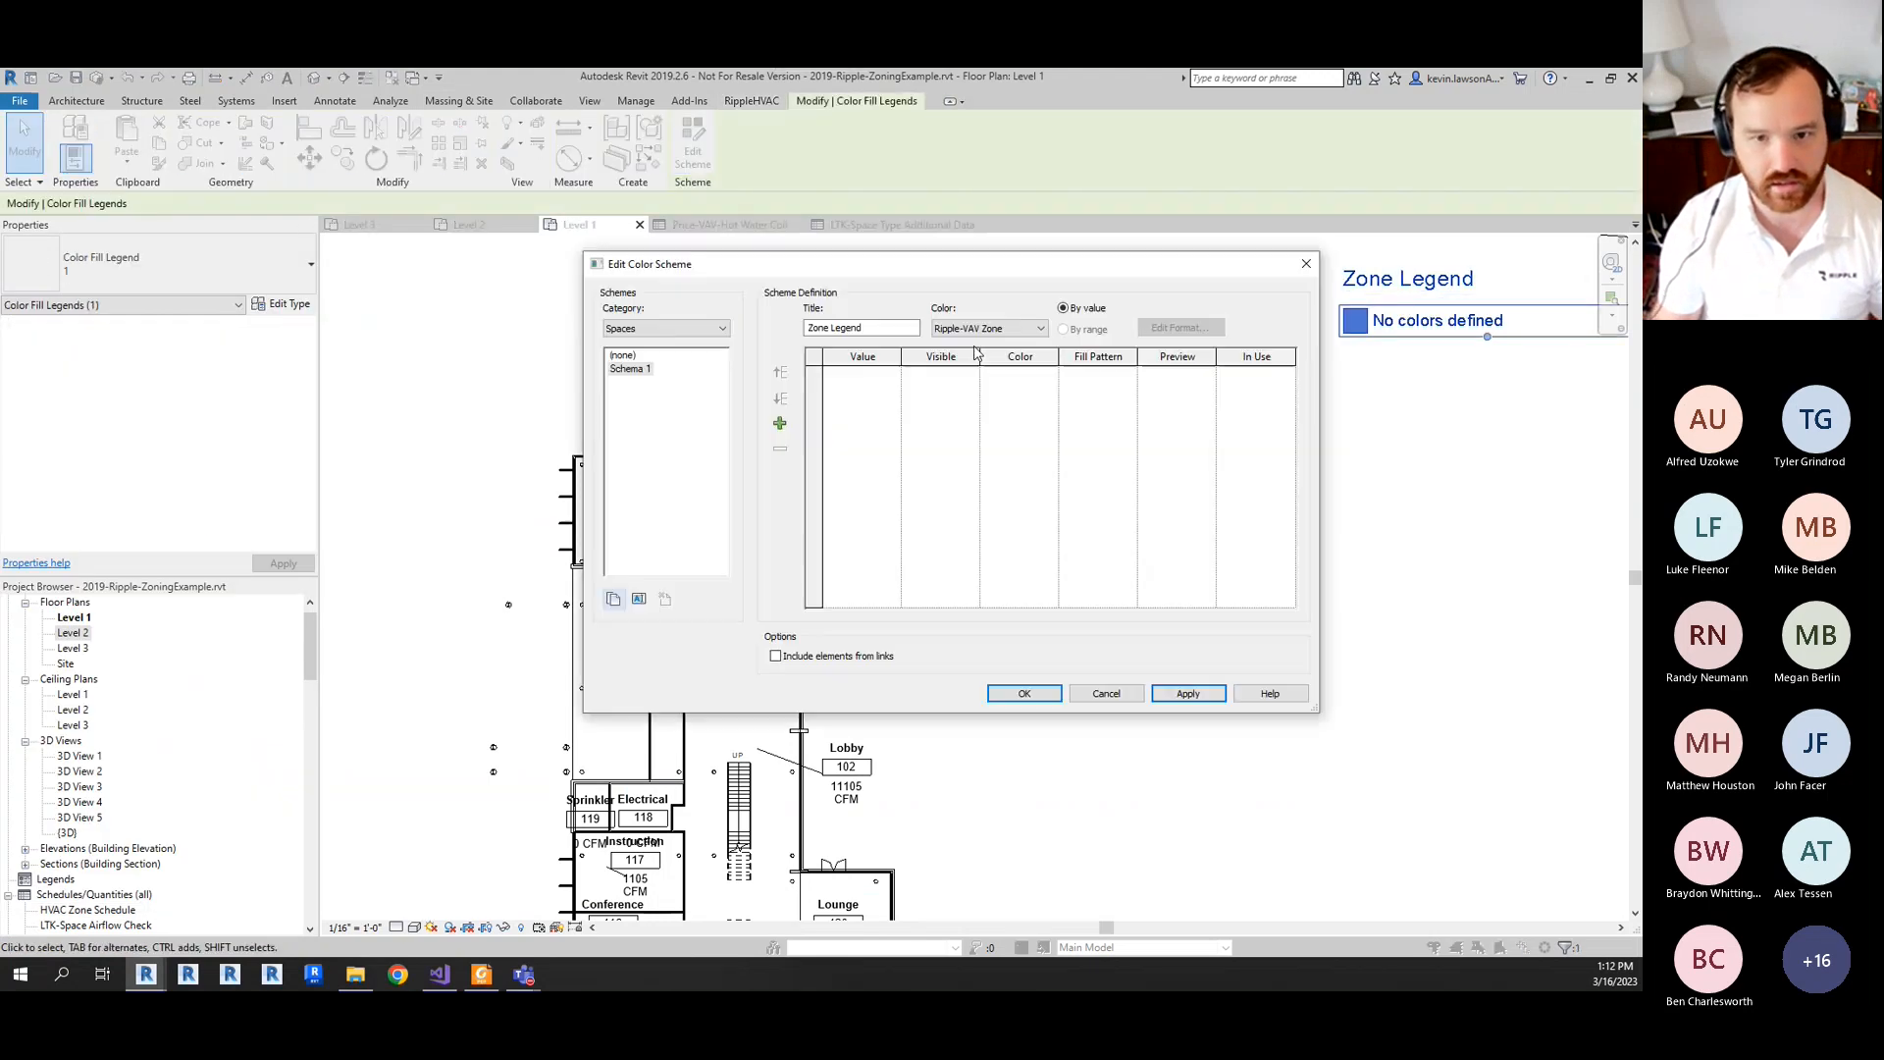
left_click(969, 329)
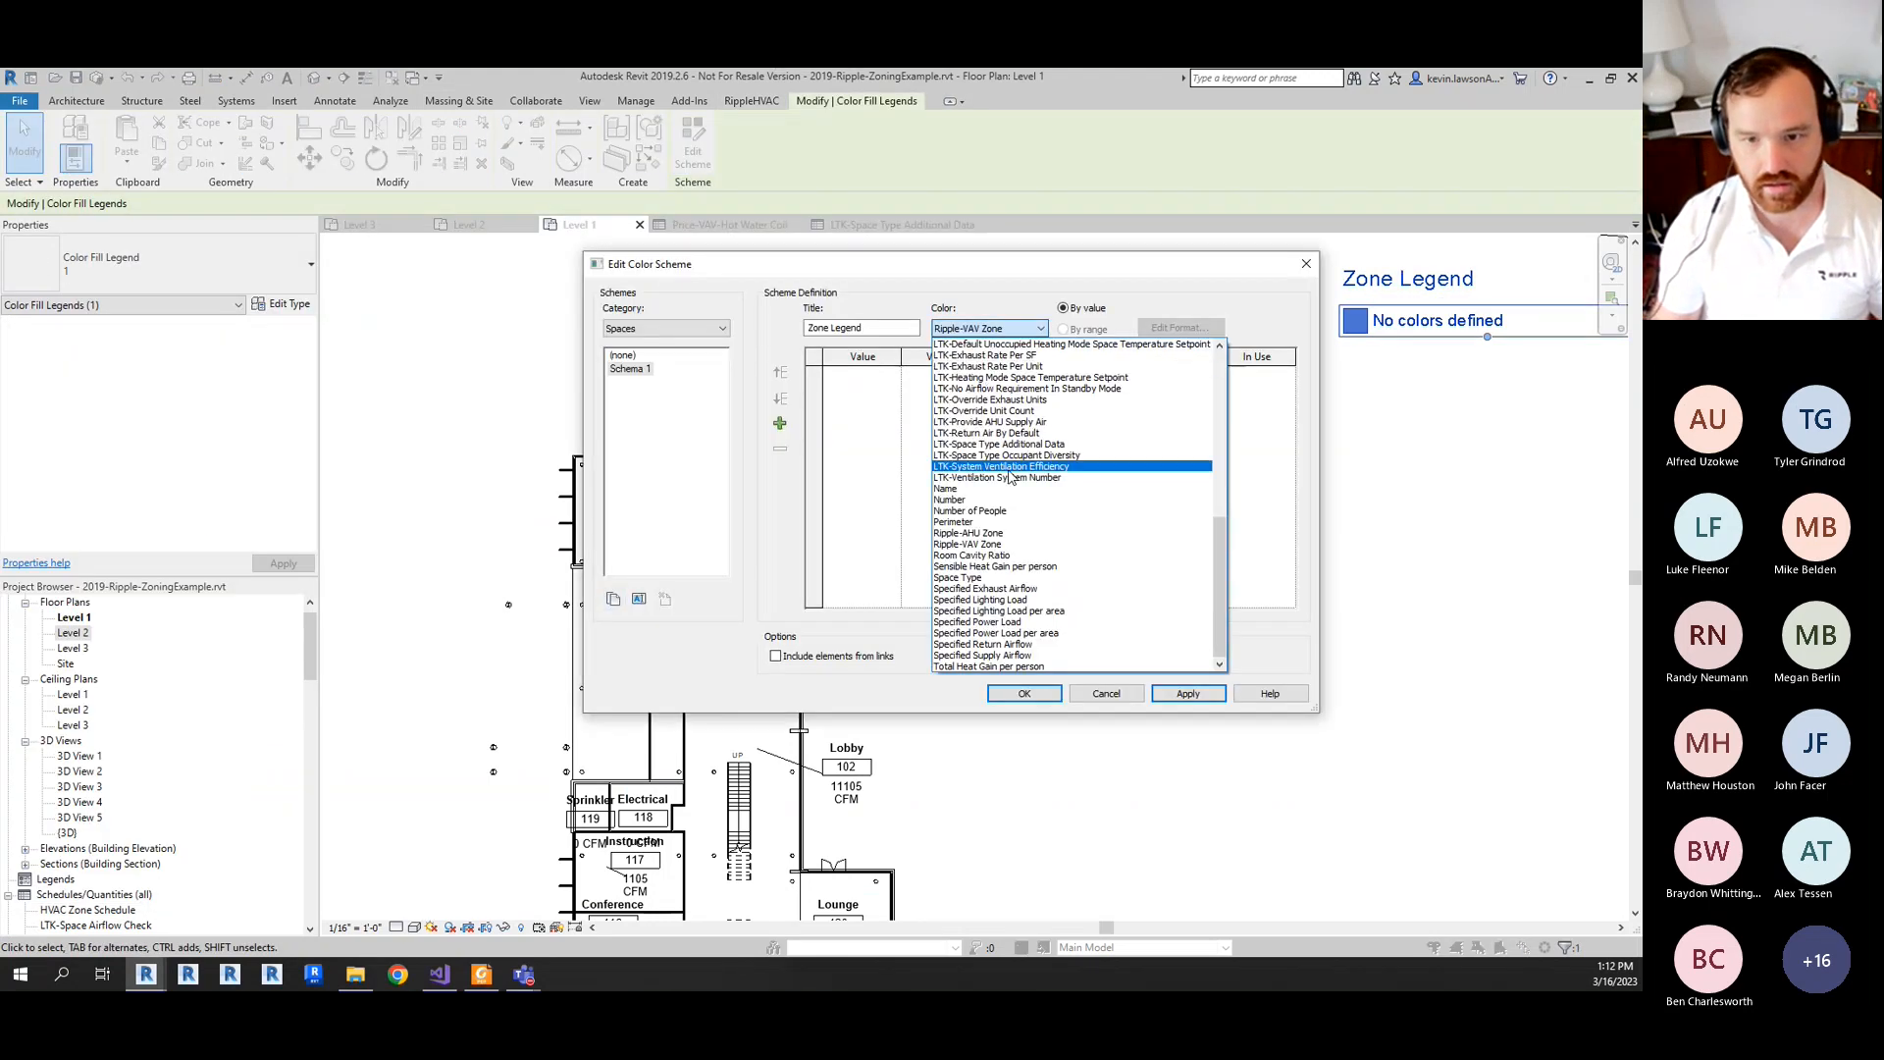
left_click(1015, 533)
left_click(857, 548)
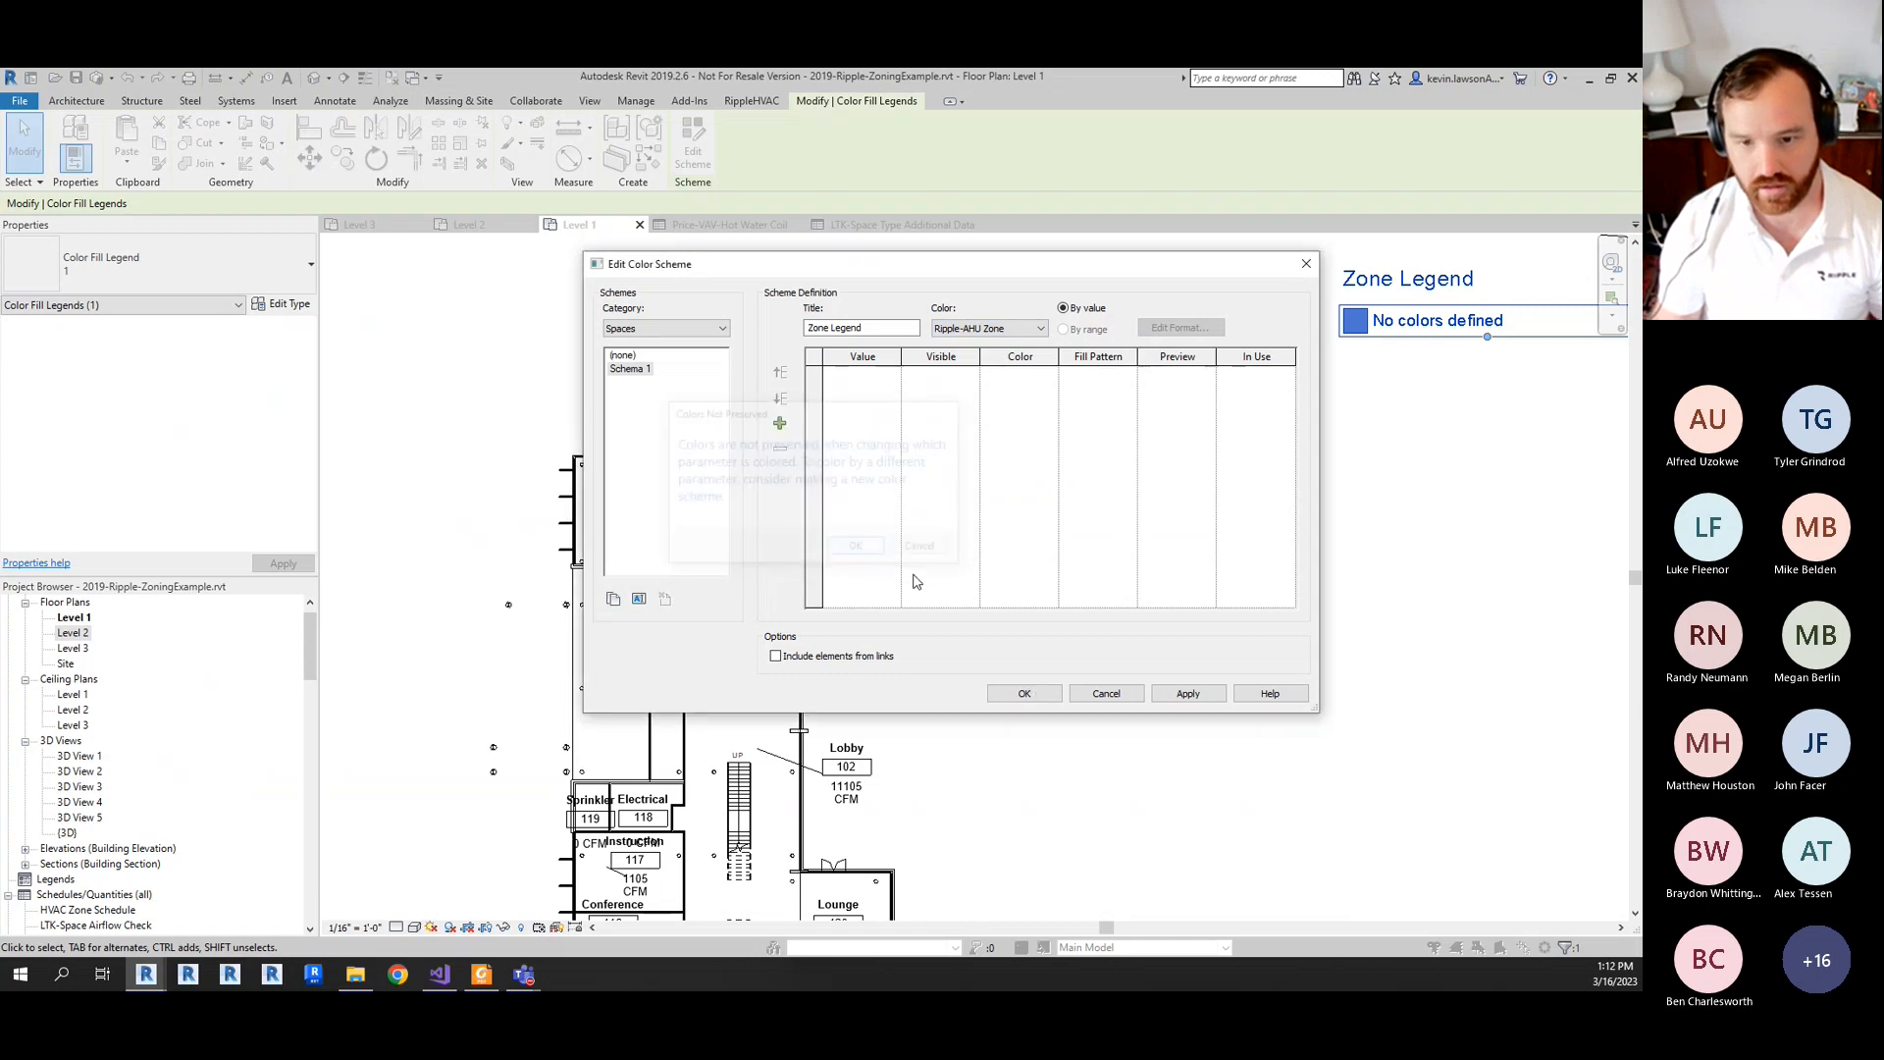
left_click(1025, 693)
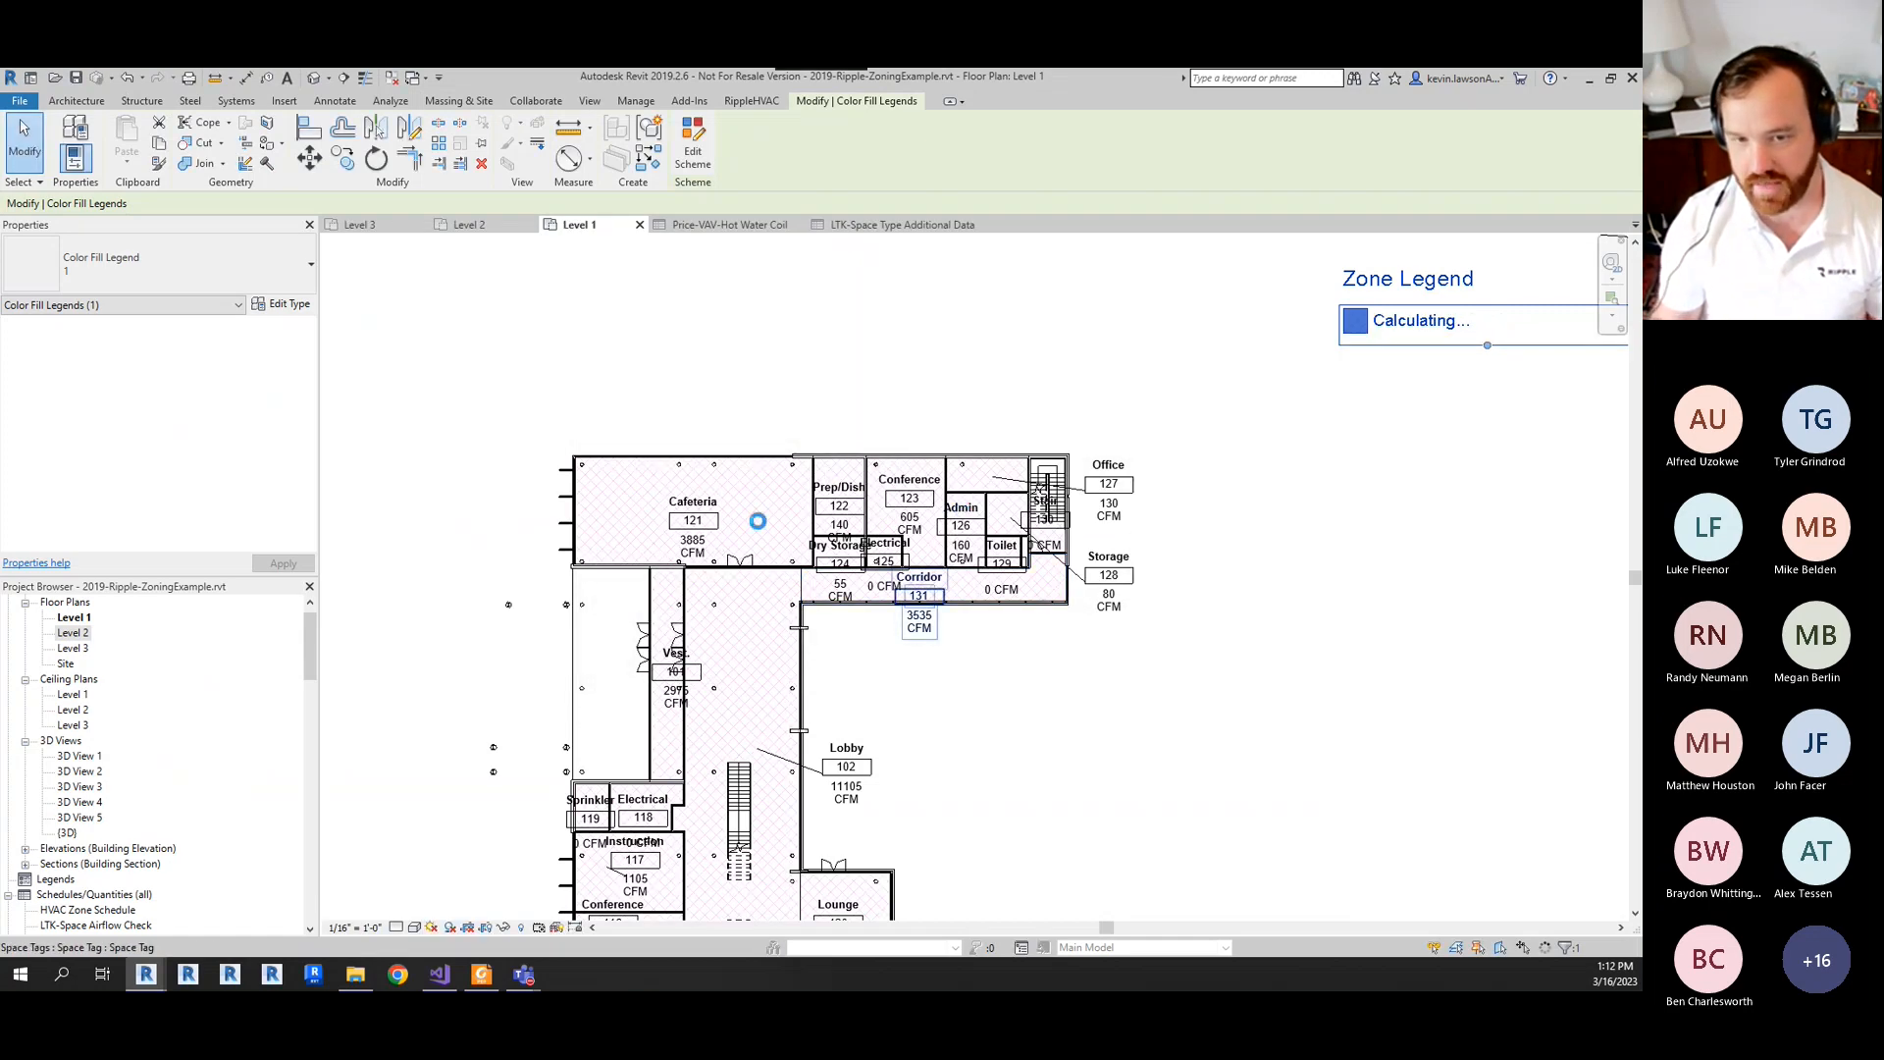
- Examine the color-coded AHU zones across the Level 1 floor plan
scroll(864, 367, "down", 1)
scroll(866, 369, "down", 1)
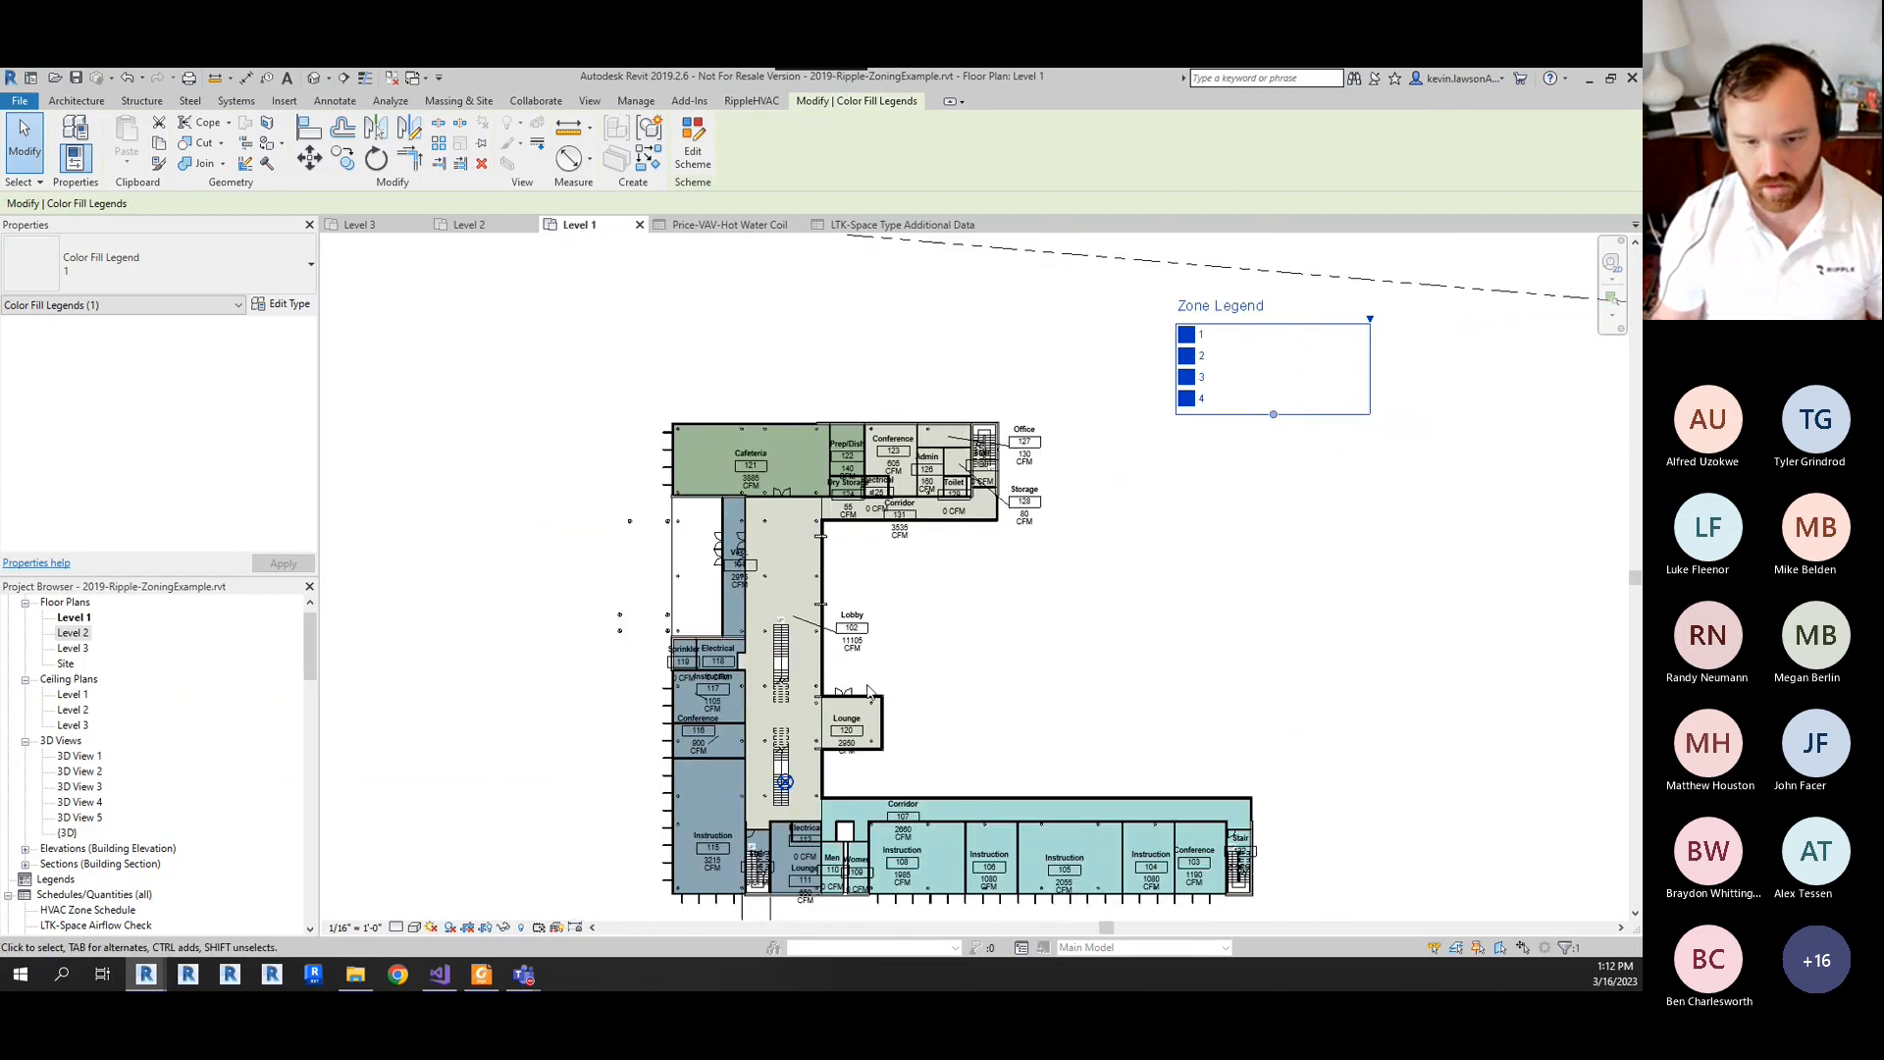
scroll(868, 687, "up", 2)
scroll(783, 366, "down", 1)
scroll(873, 598, "up", 1)
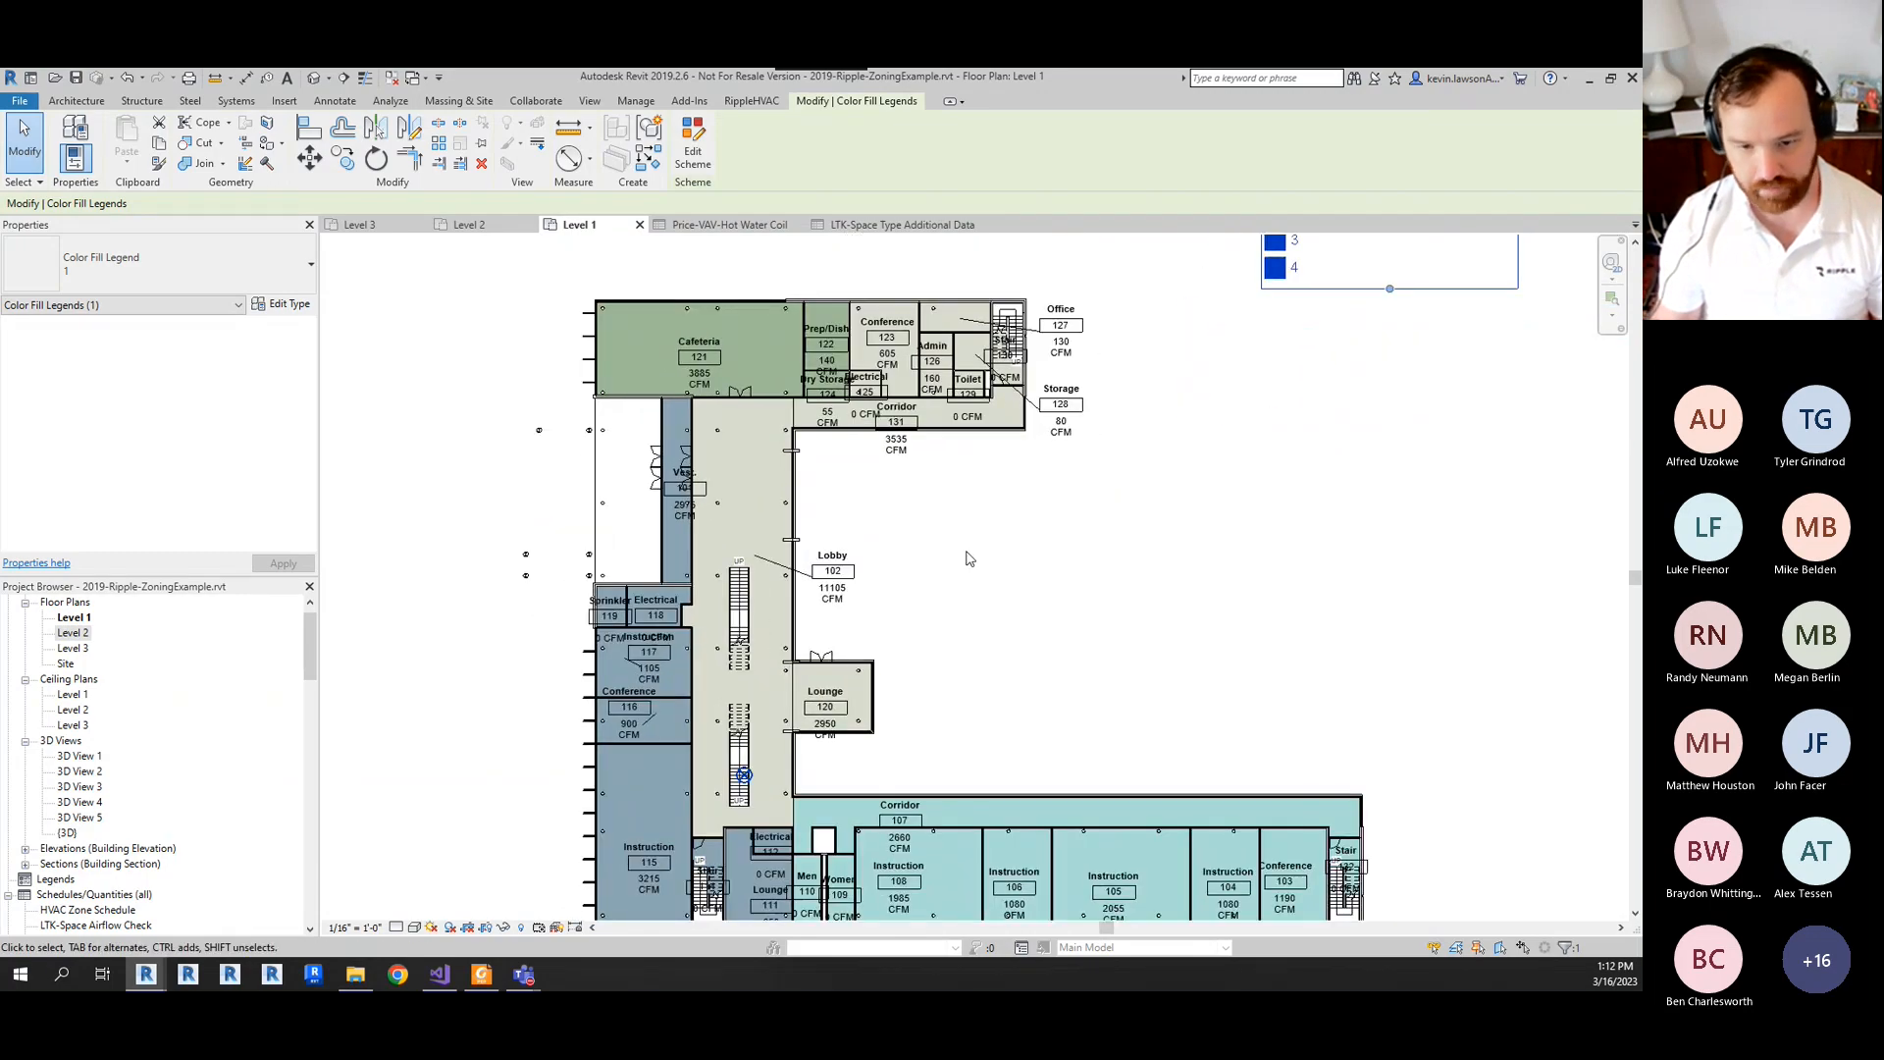
scroll(980, 714, "down", 1)
scroll(985, 708, "up", 1)
scroll(988, 627, "down", 1)
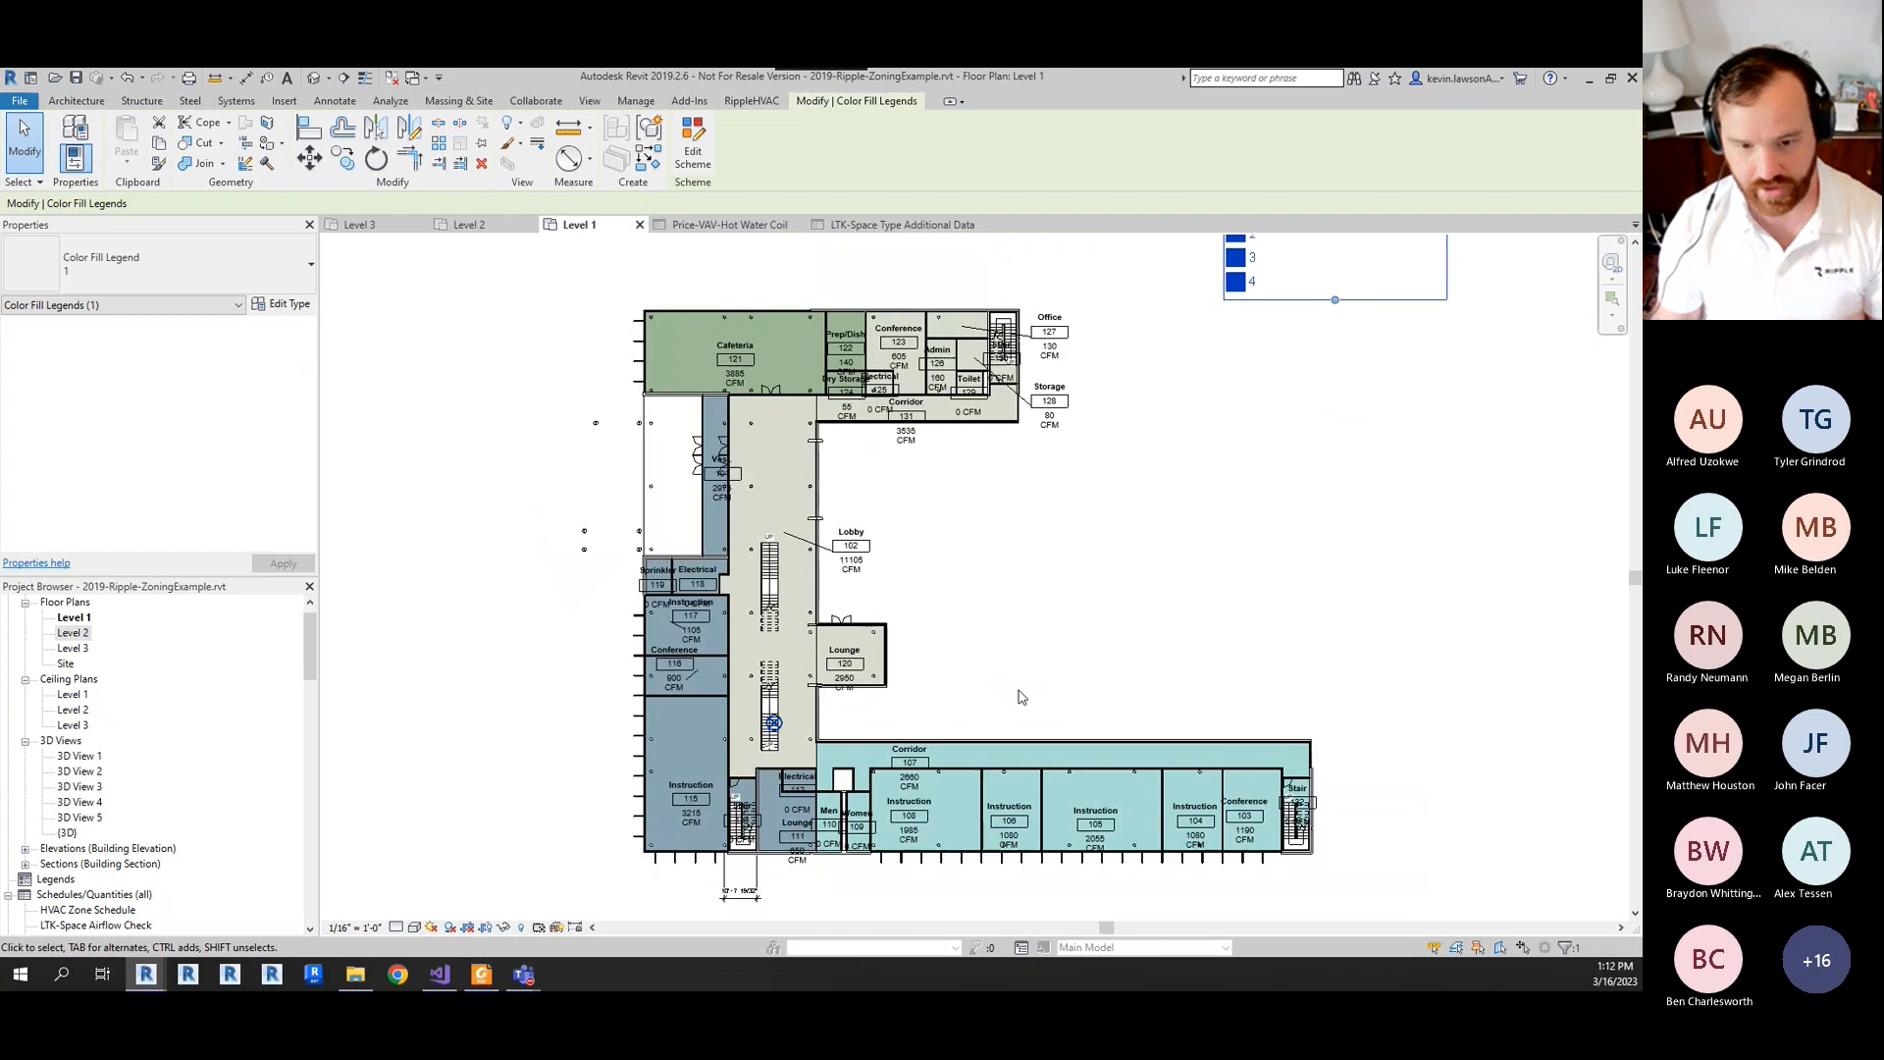
scroll(925, 520, "up", 1)
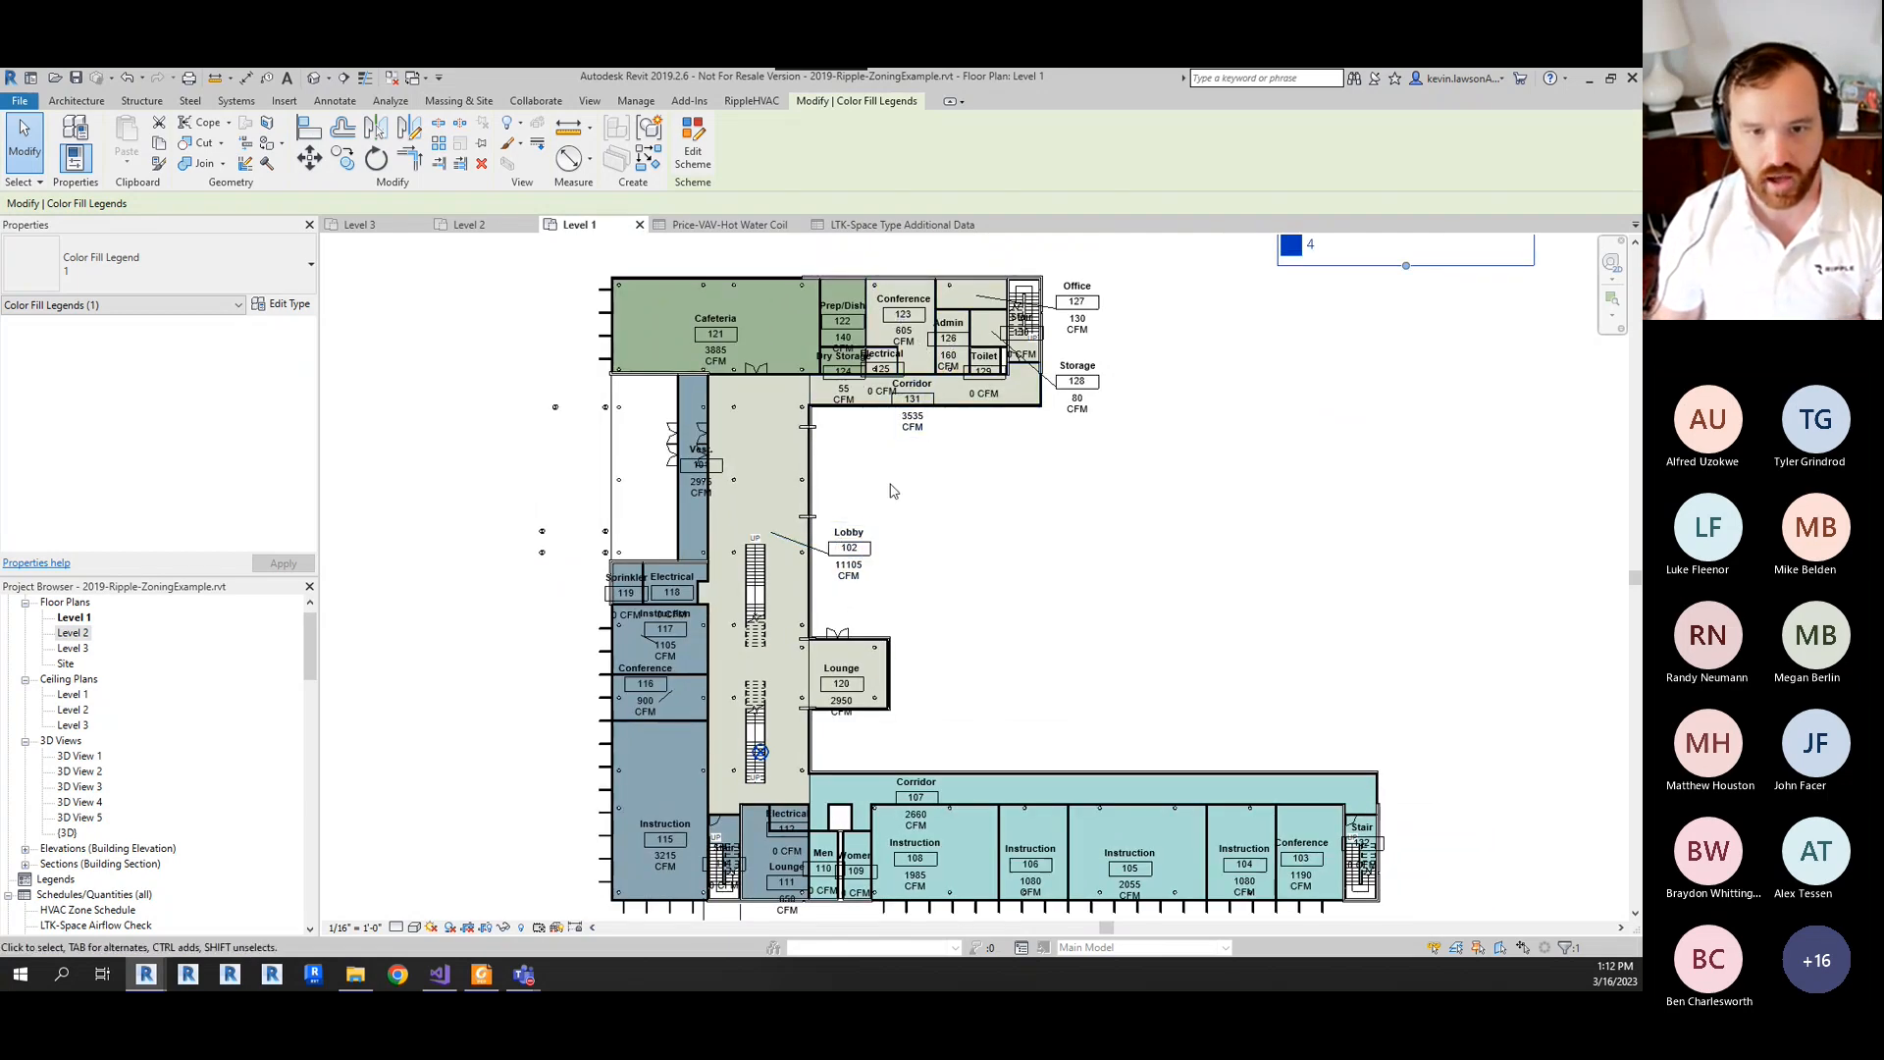
scroll(726, 286, "up", 1)
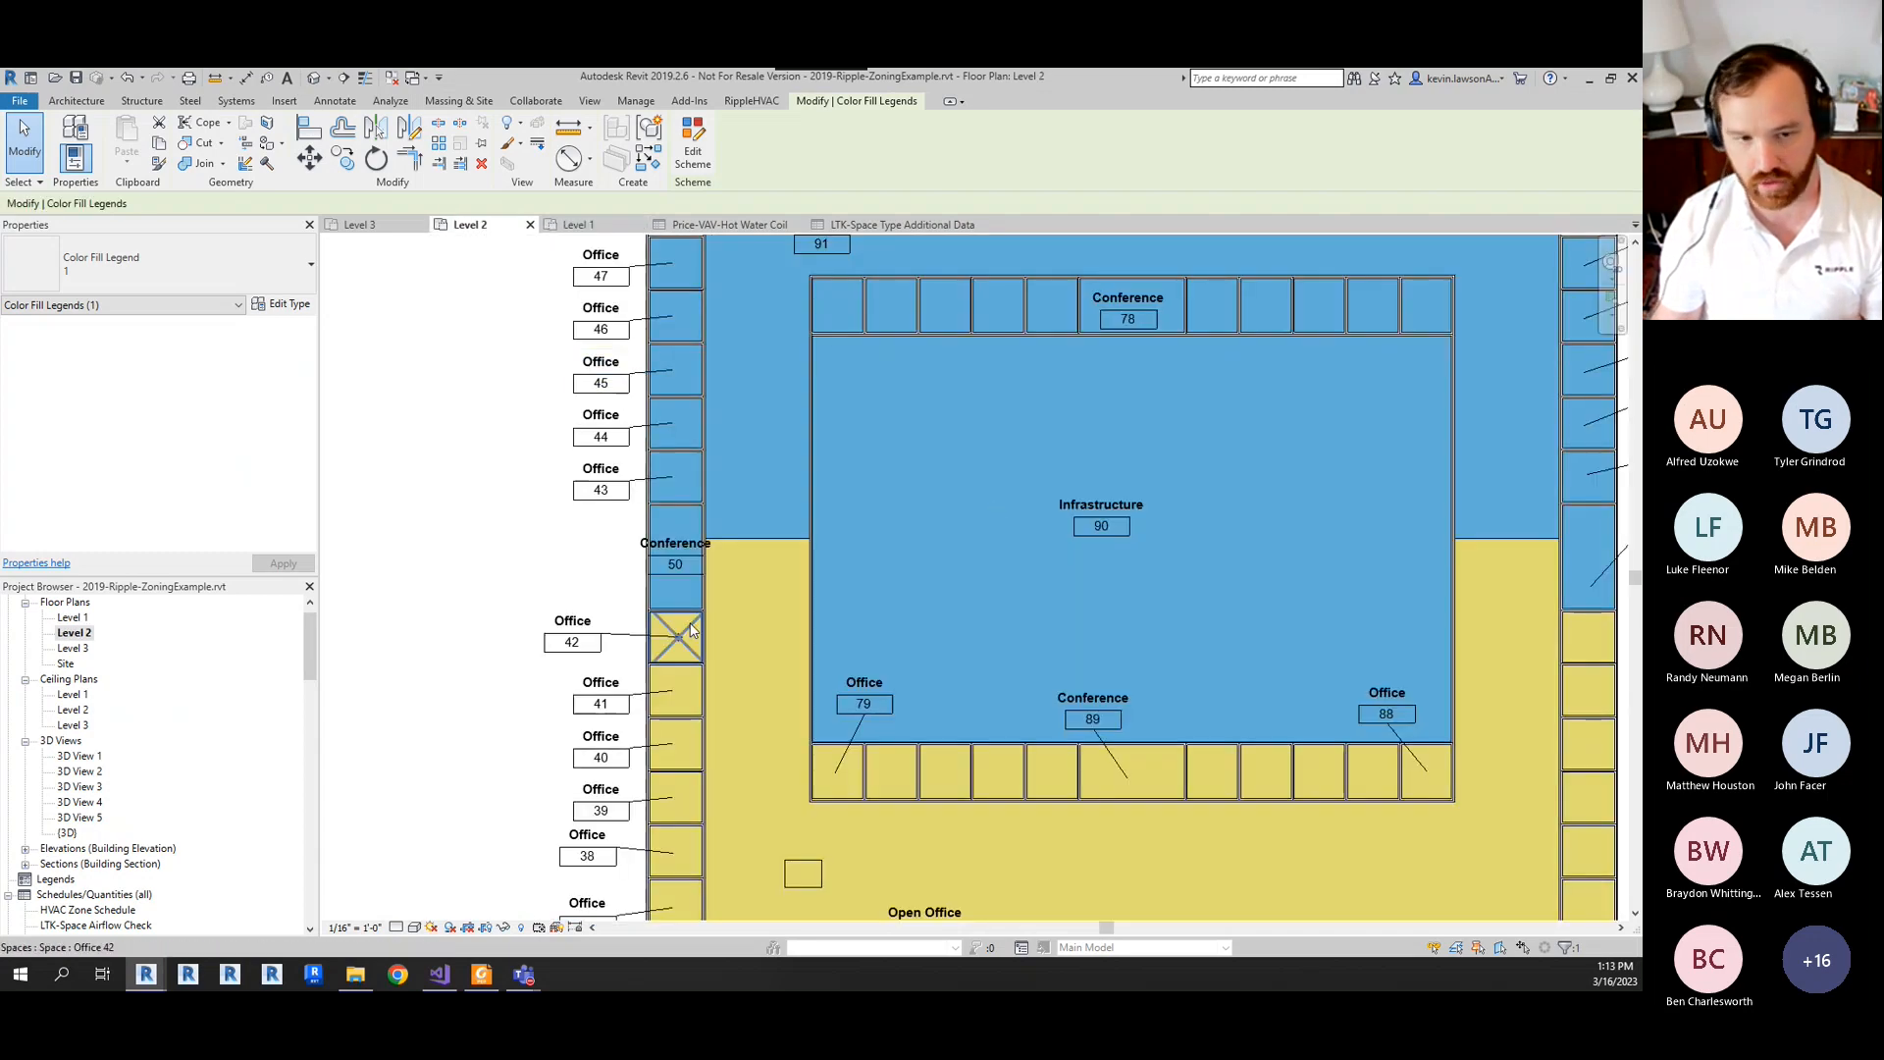
- Inspect the AHU zones on the Level 2 plan and refer back to the AHU zoning criteria in the auto-zoning window
scroll(760, 500, "down", 6)
scroll(653, 825, "up", 10)
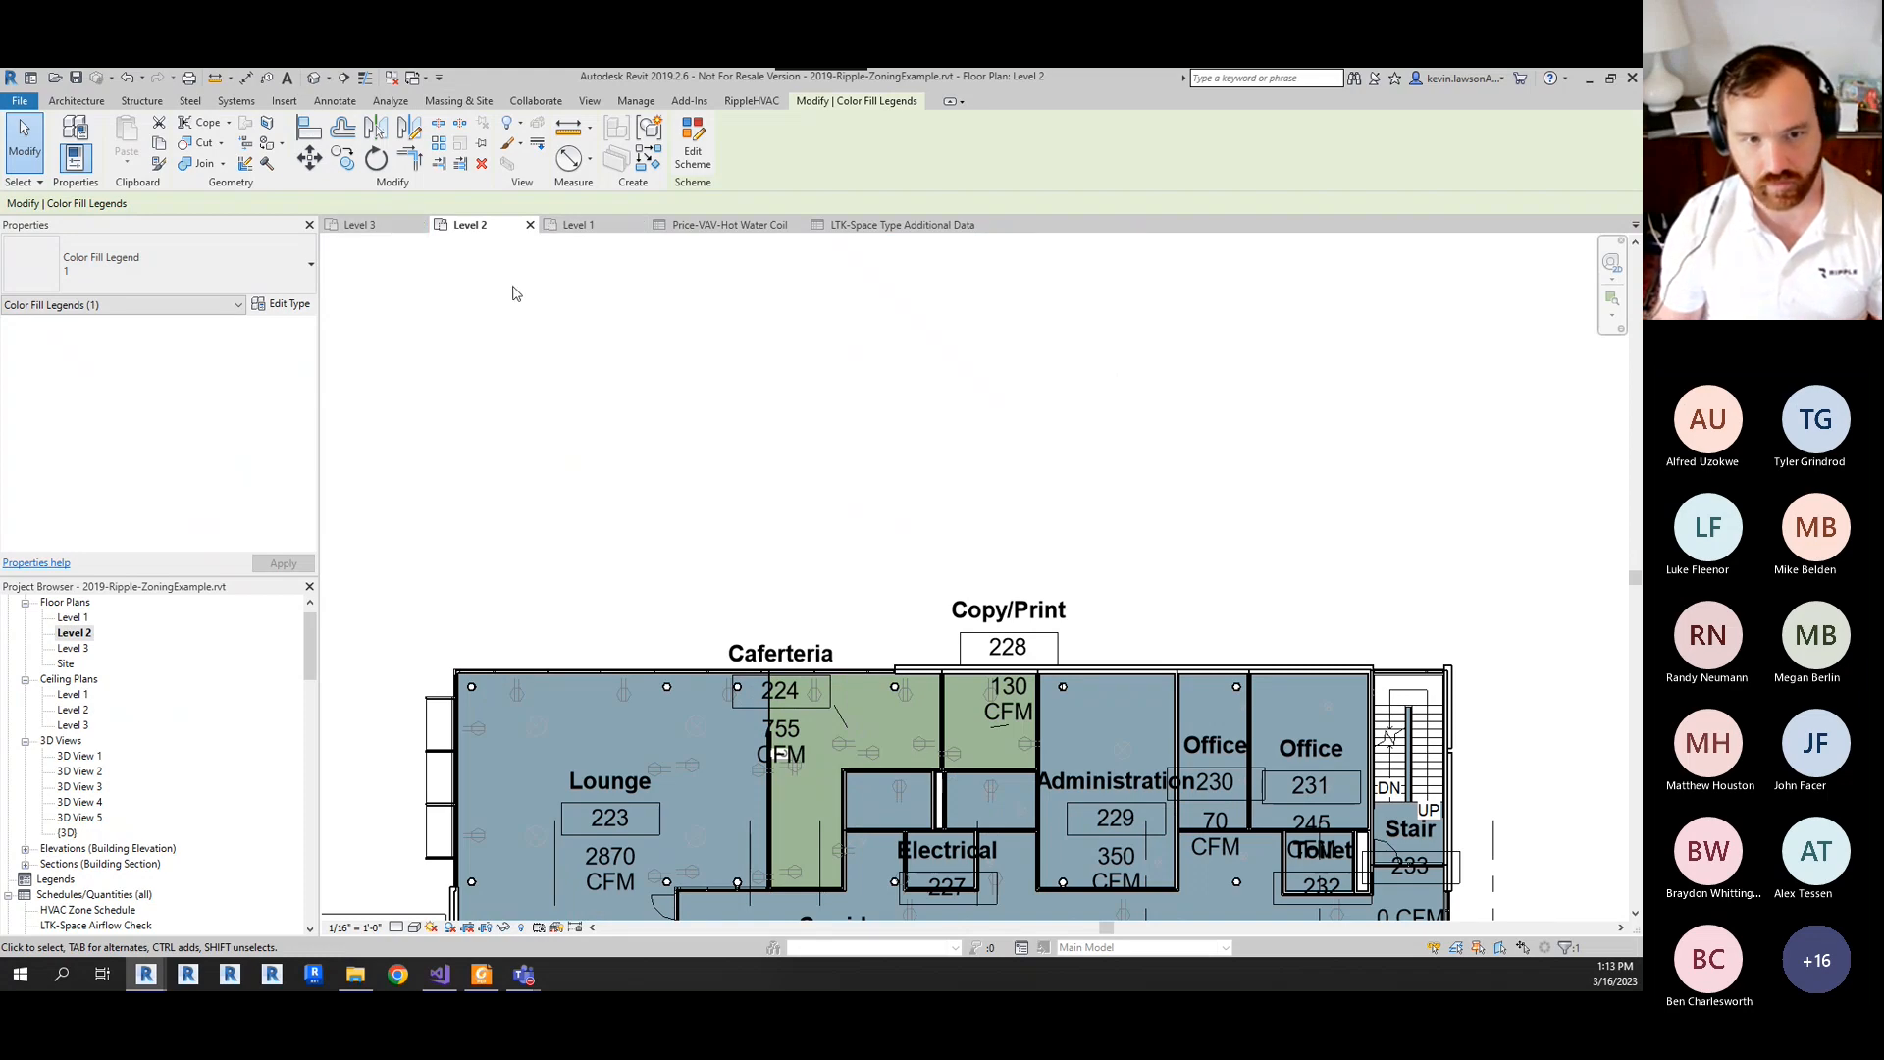
left_click_drag(0, 257, 997, 236)
mouse_move(973, 314)
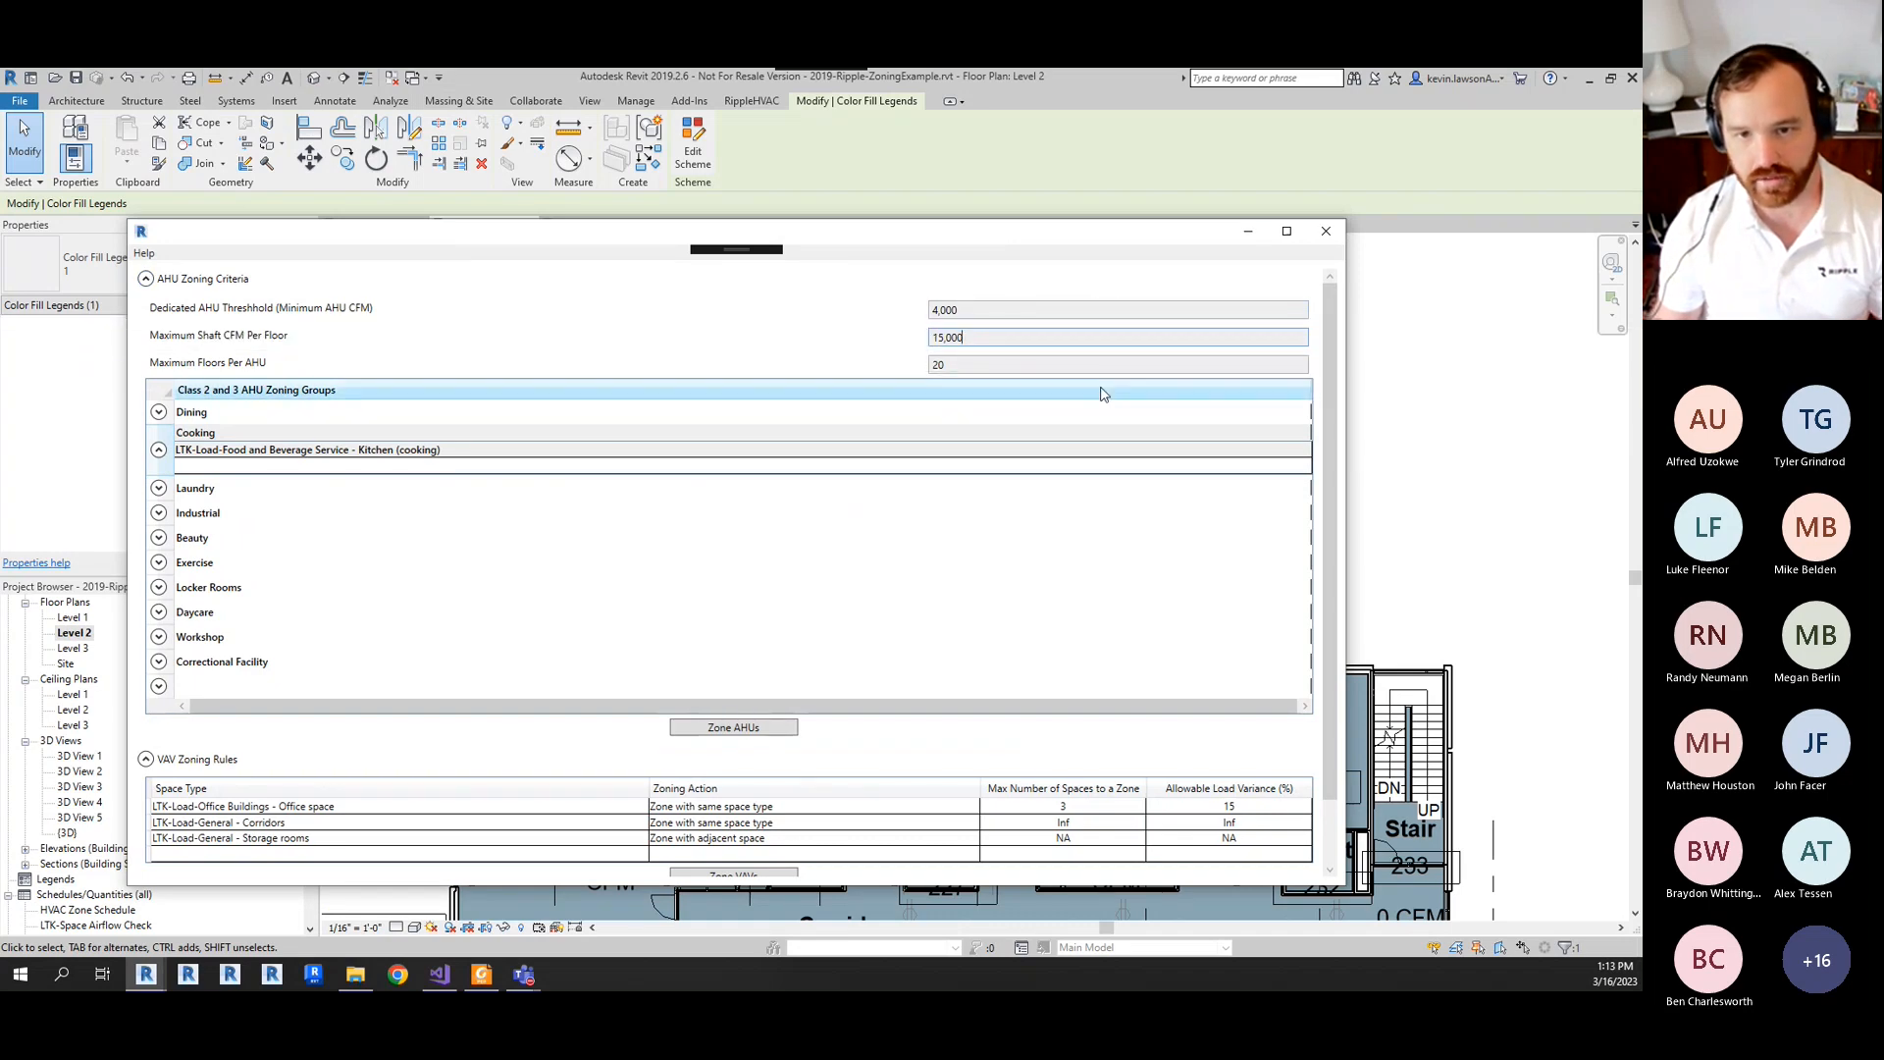
left_click(1433, 420)
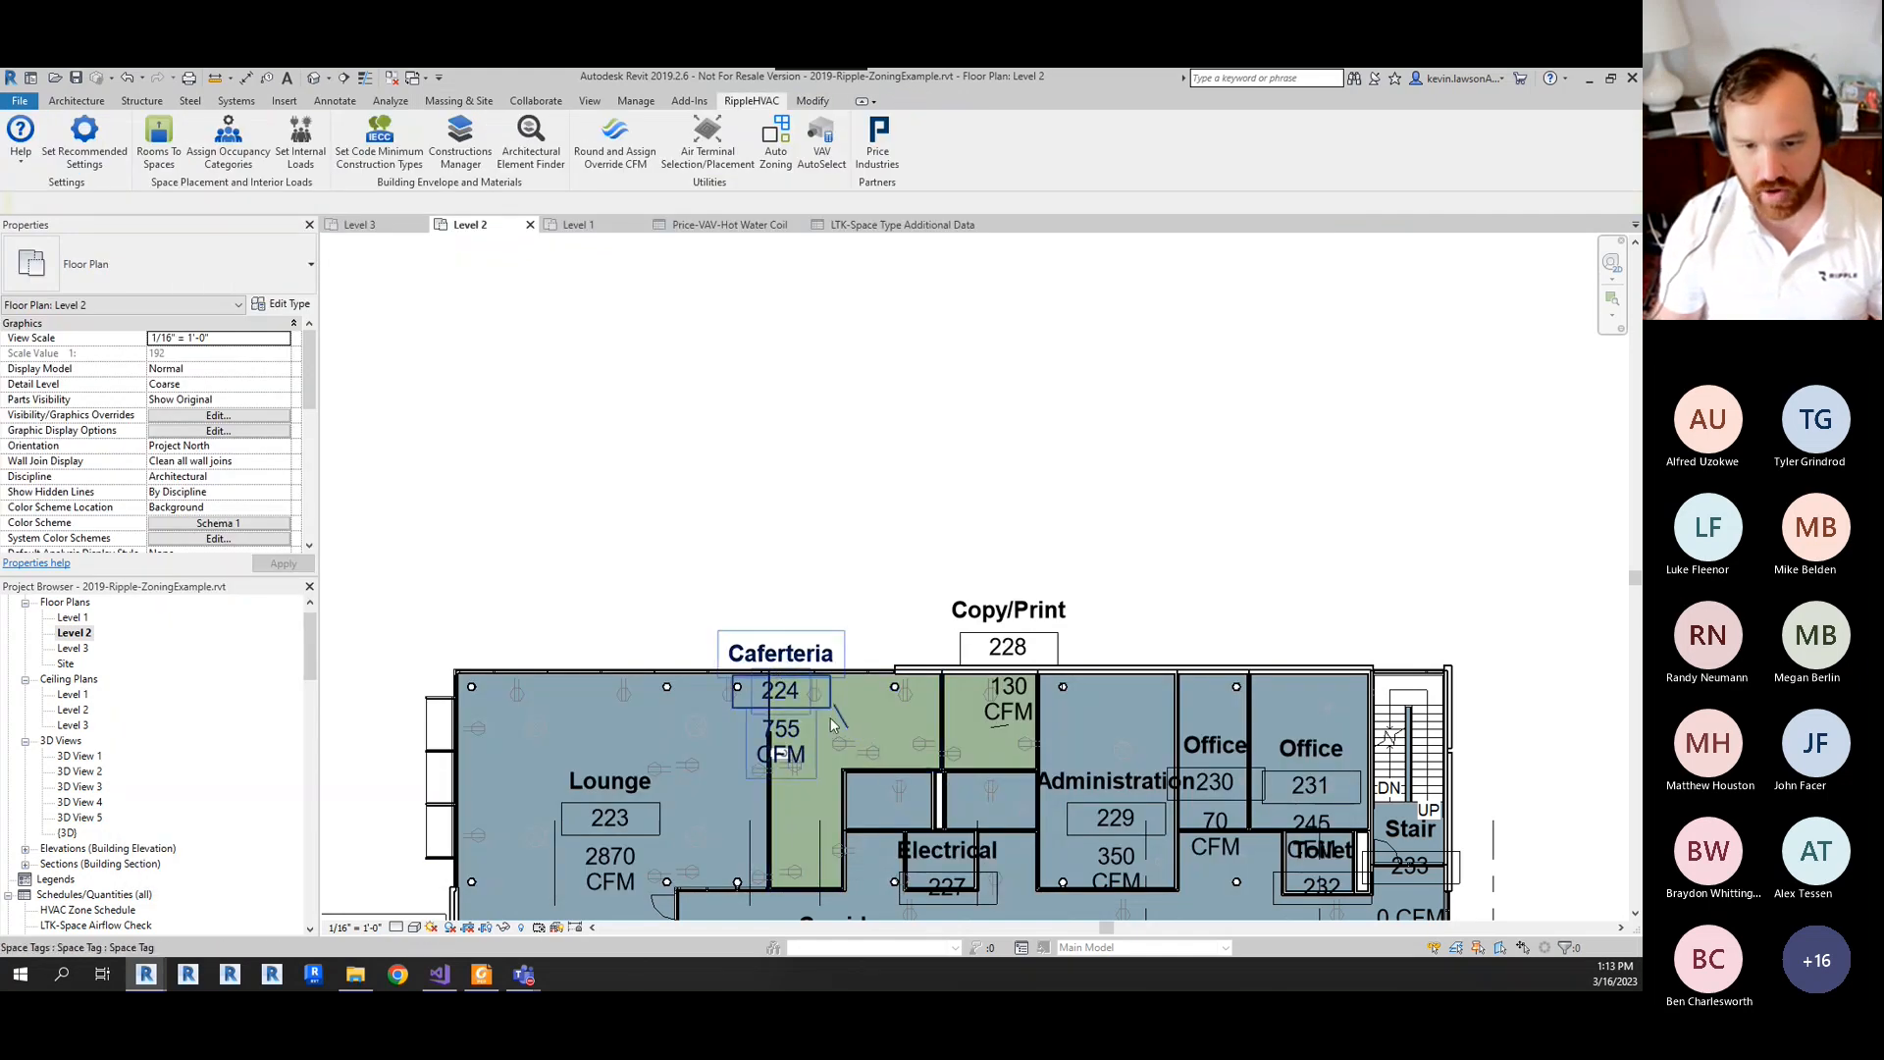
- Try to assign Ripple-AHU Zone 4 to the Level 2 spaces around Caferteria 224 and Copy/Print 228, filtering the selection to spaces only
scroll(834, 711, "down", 2)
scroll(841, 722, "up", 1)
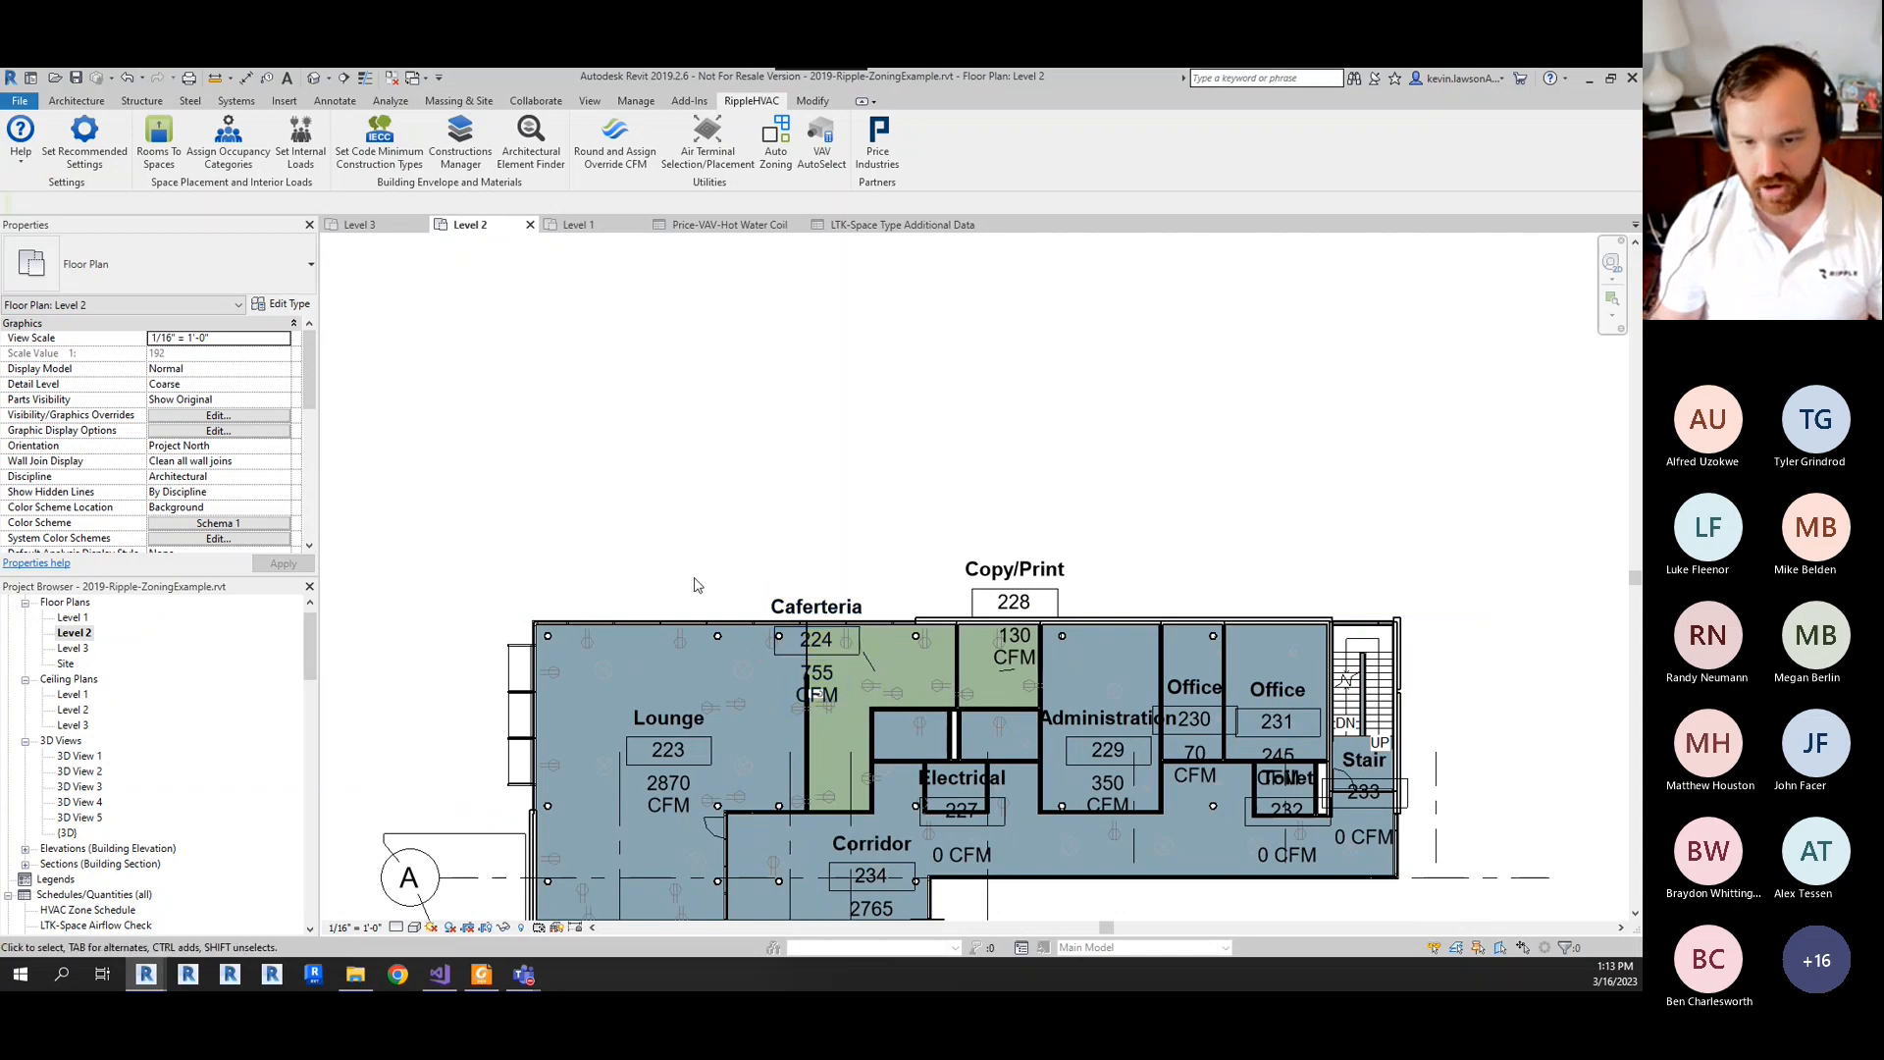
scroll(811, 599, "down", 1)
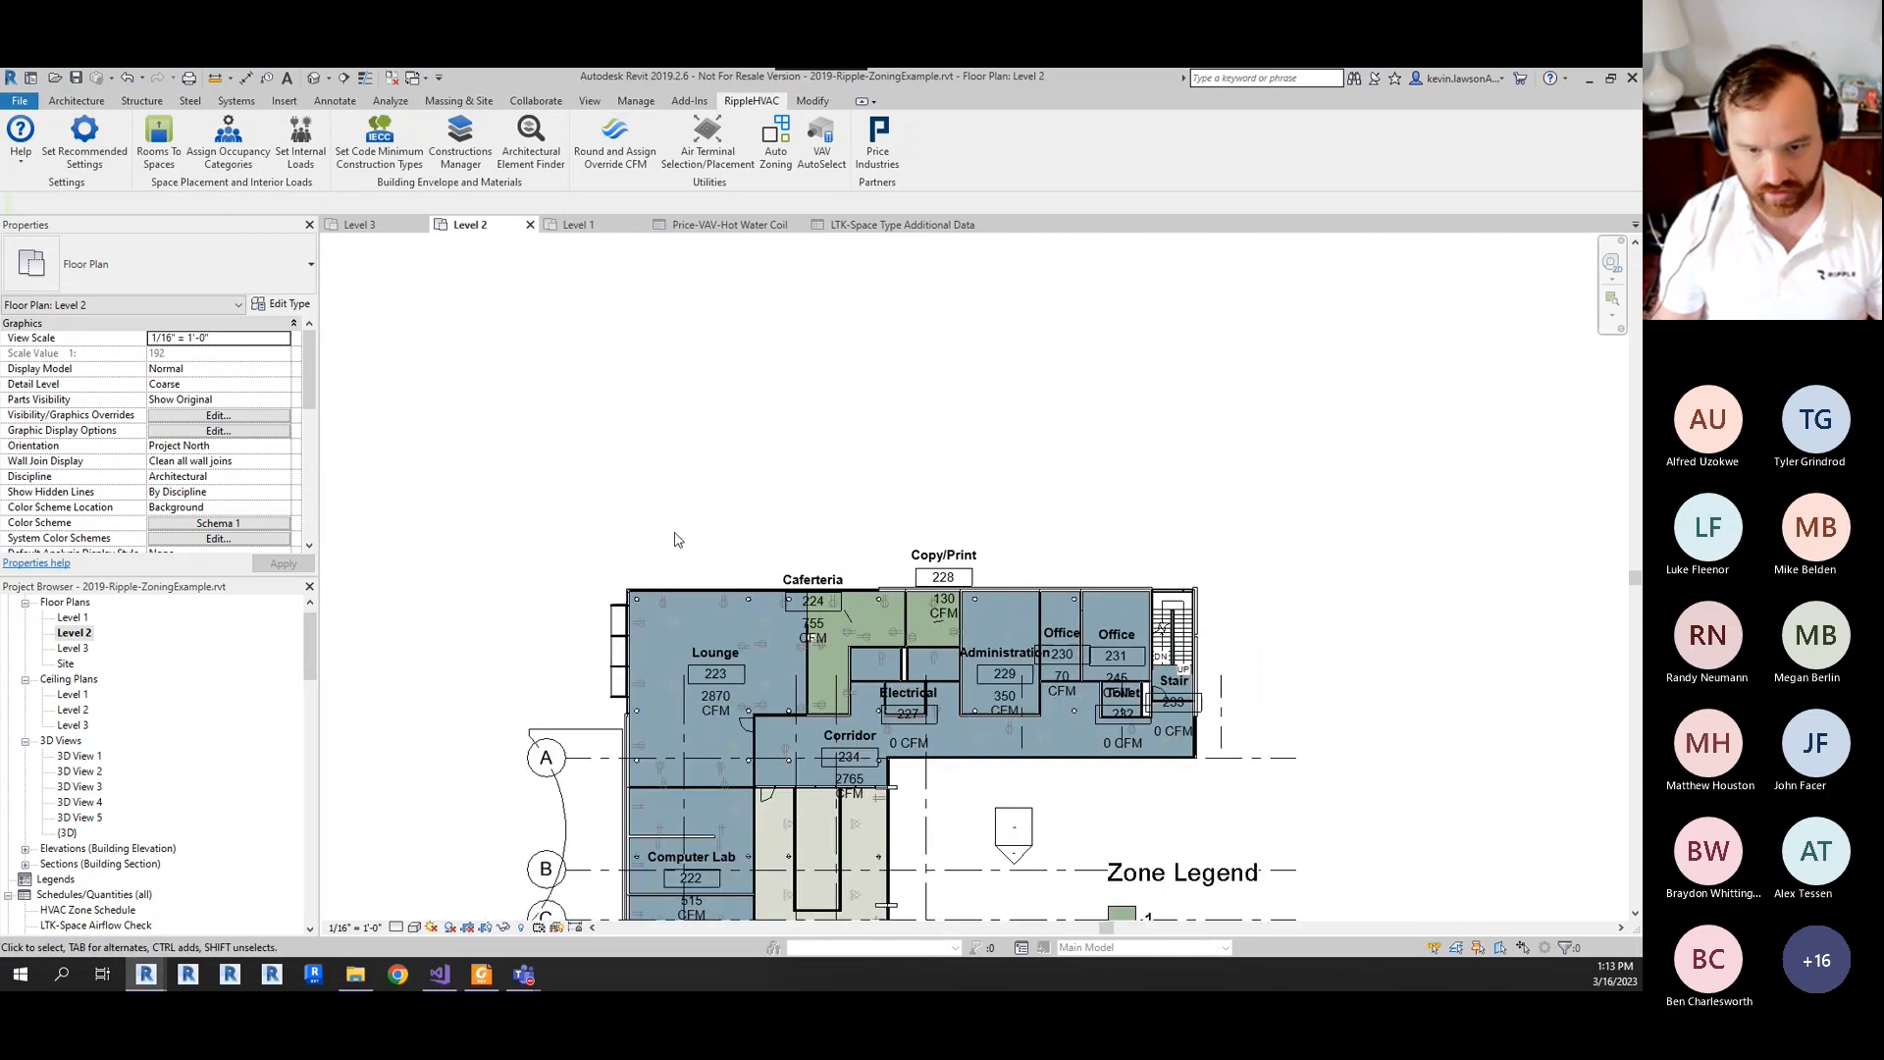
left_click_drag(960, 732, 982, 726)
left_click(689, 142)
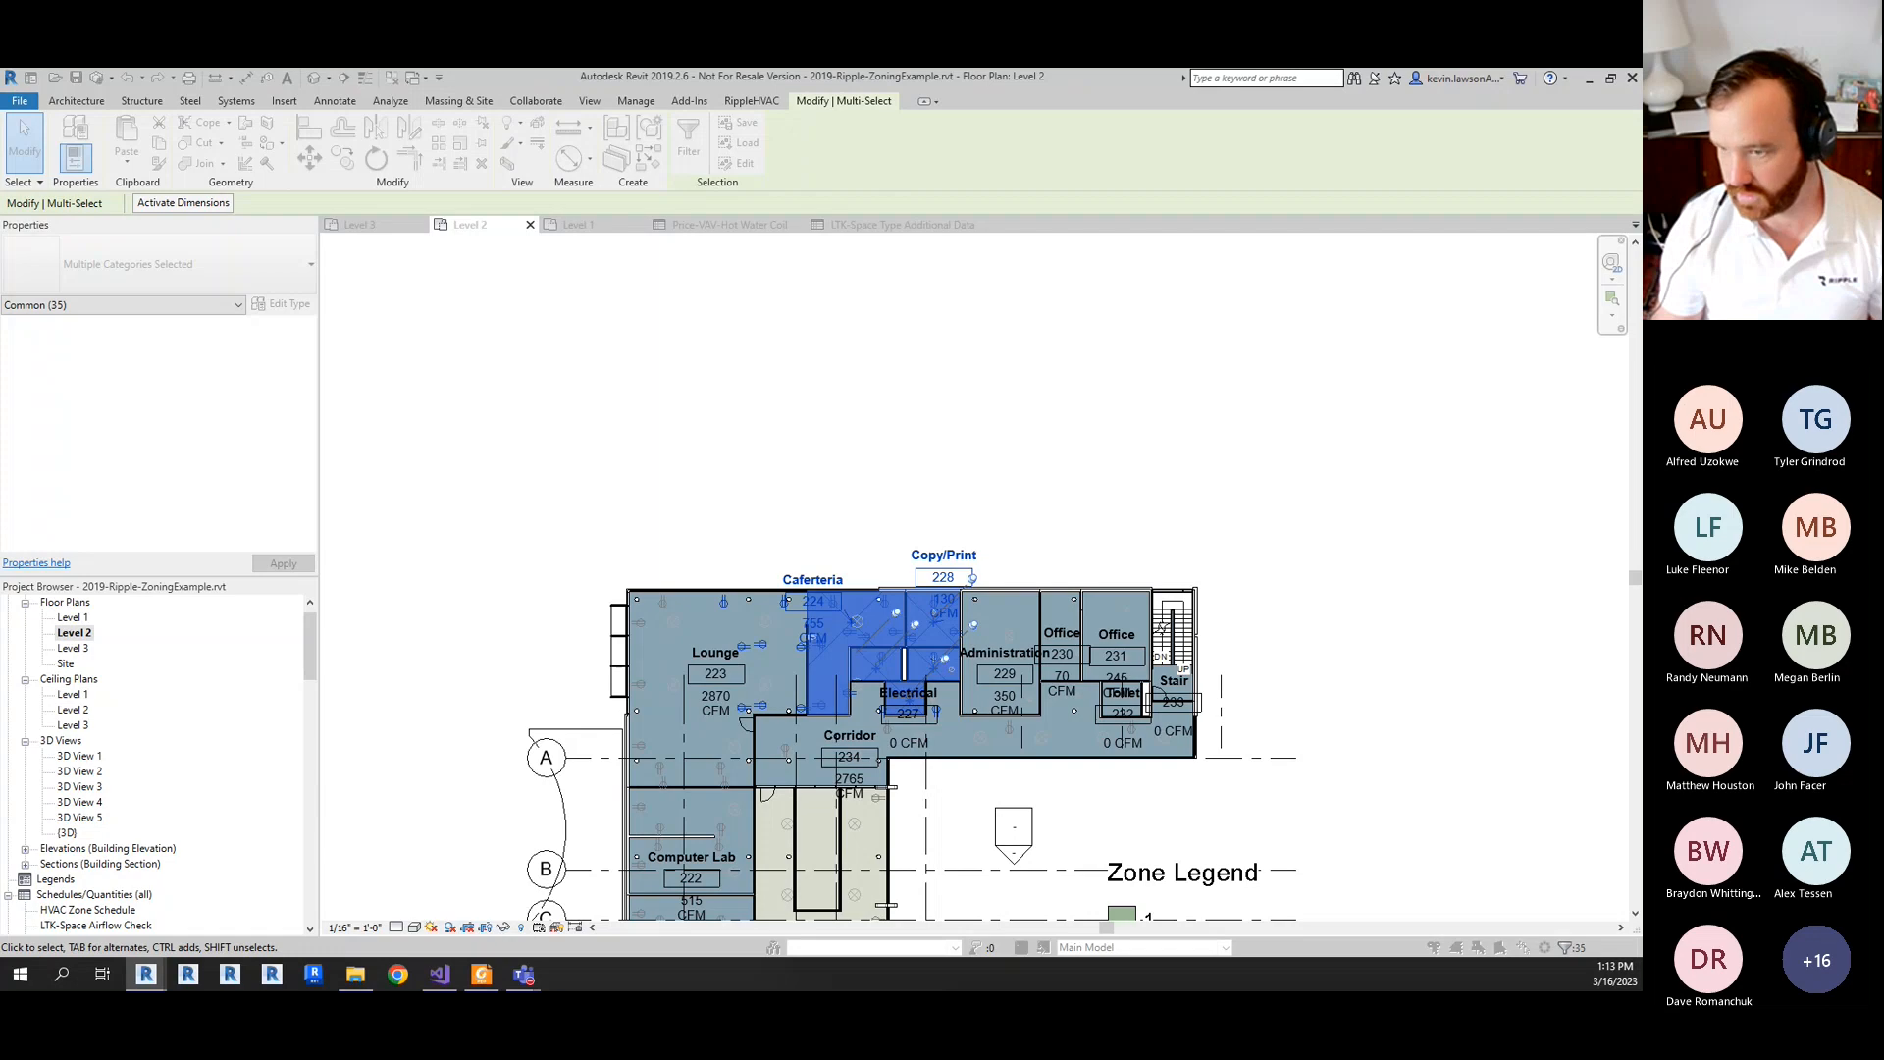
key("Return")
scroll(691, 587, "down", 2)
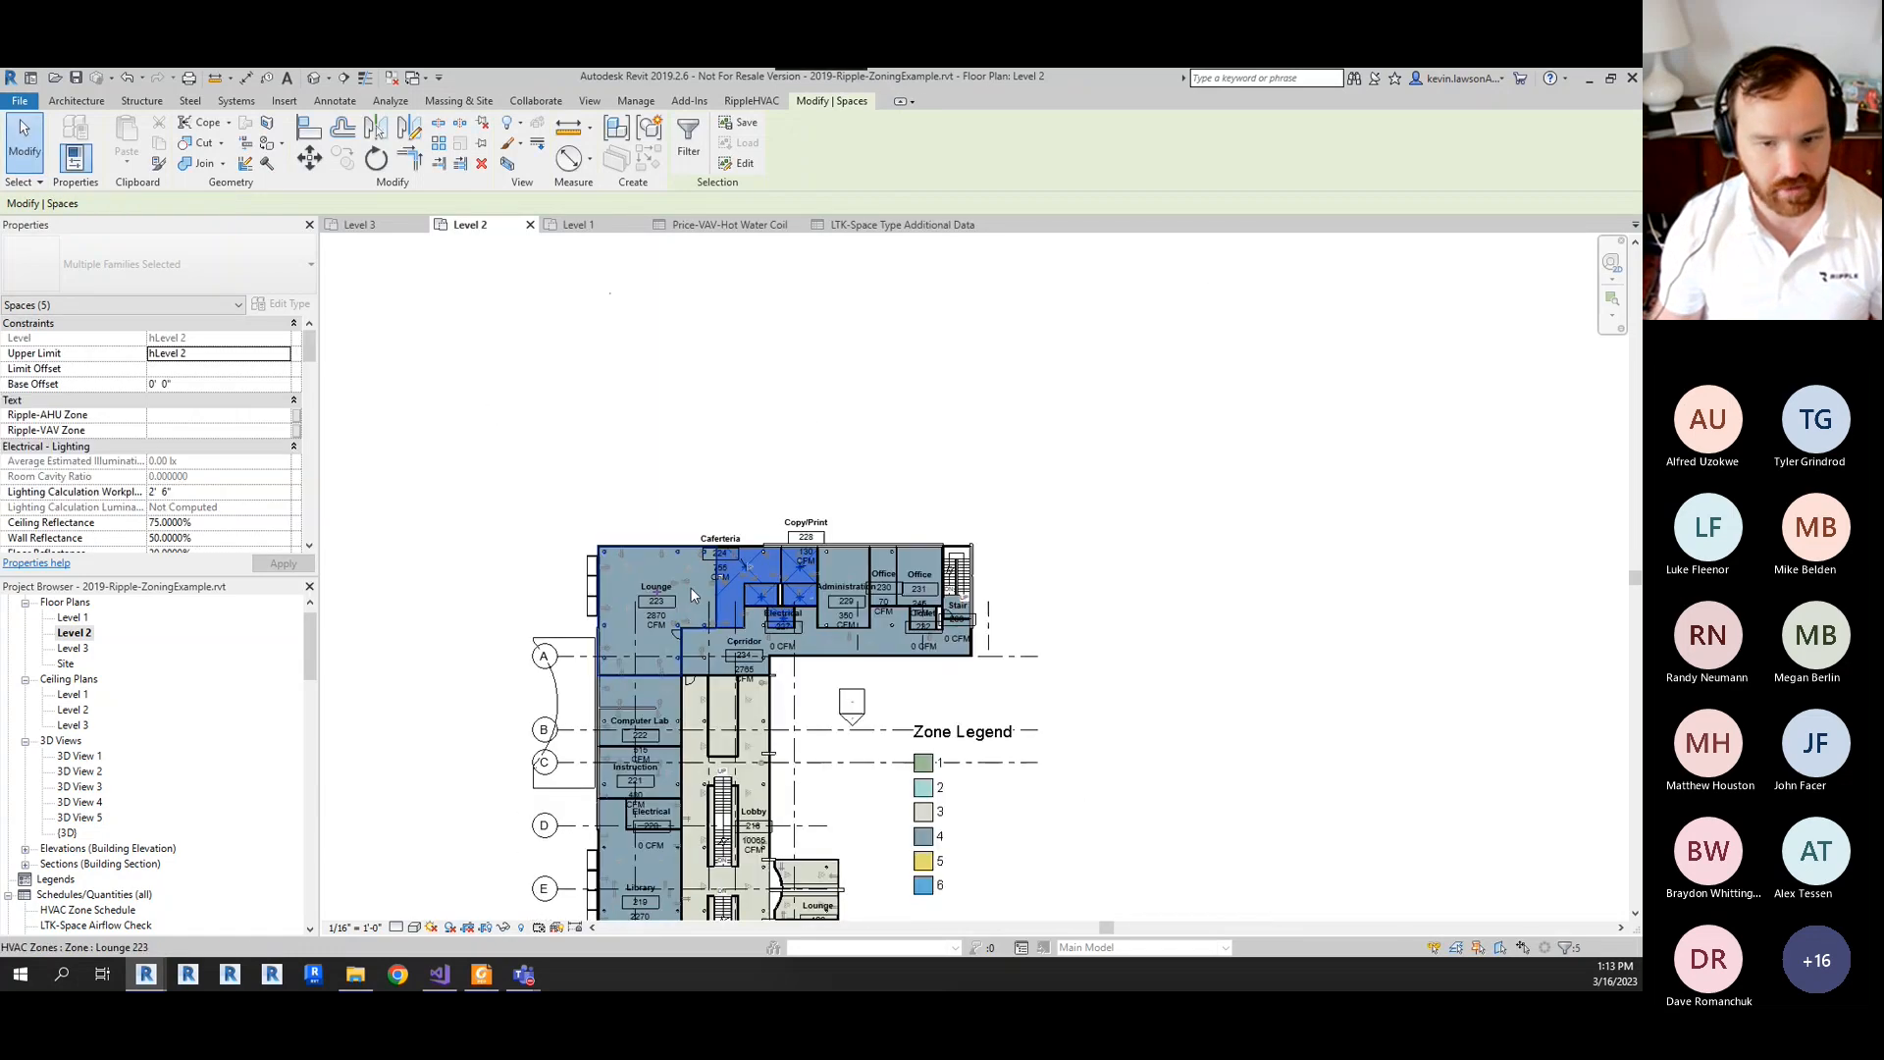
scroll(927, 834, "up", 3)
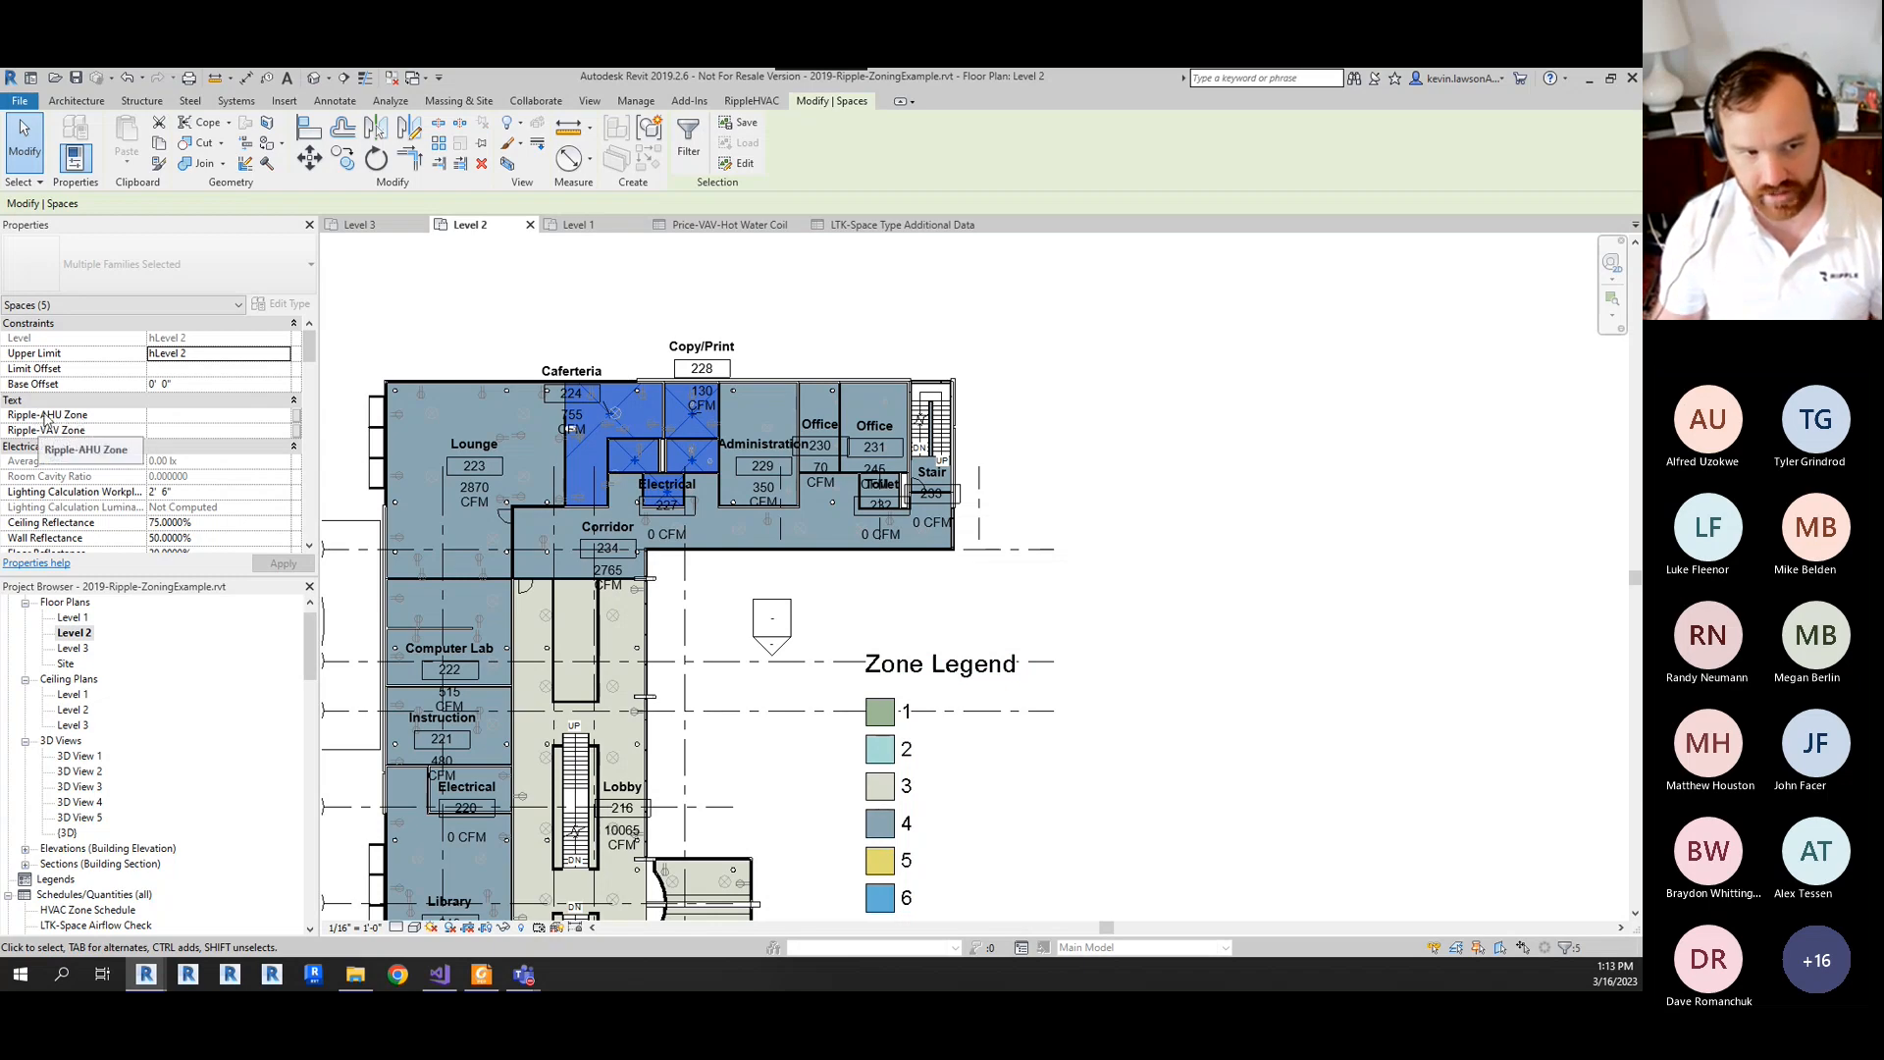
left_click(186, 420)
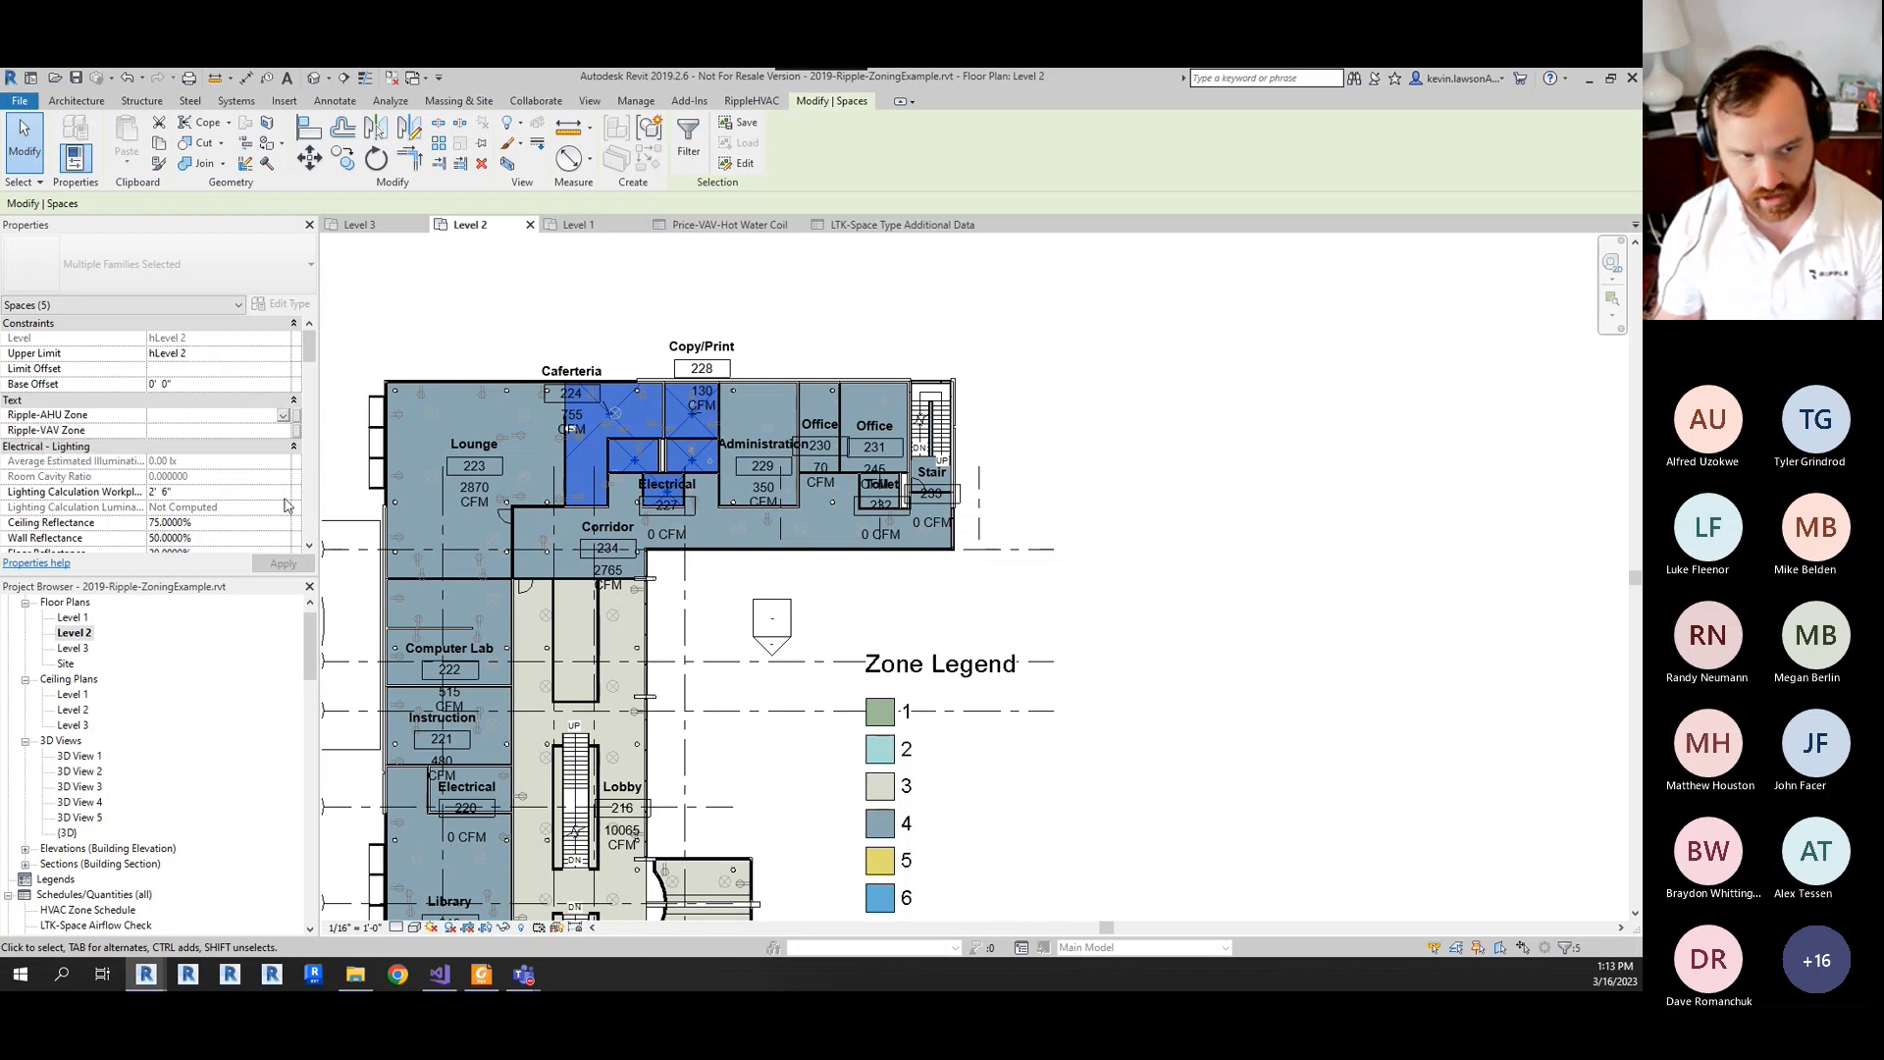
type("4")
left_click(264, 563)
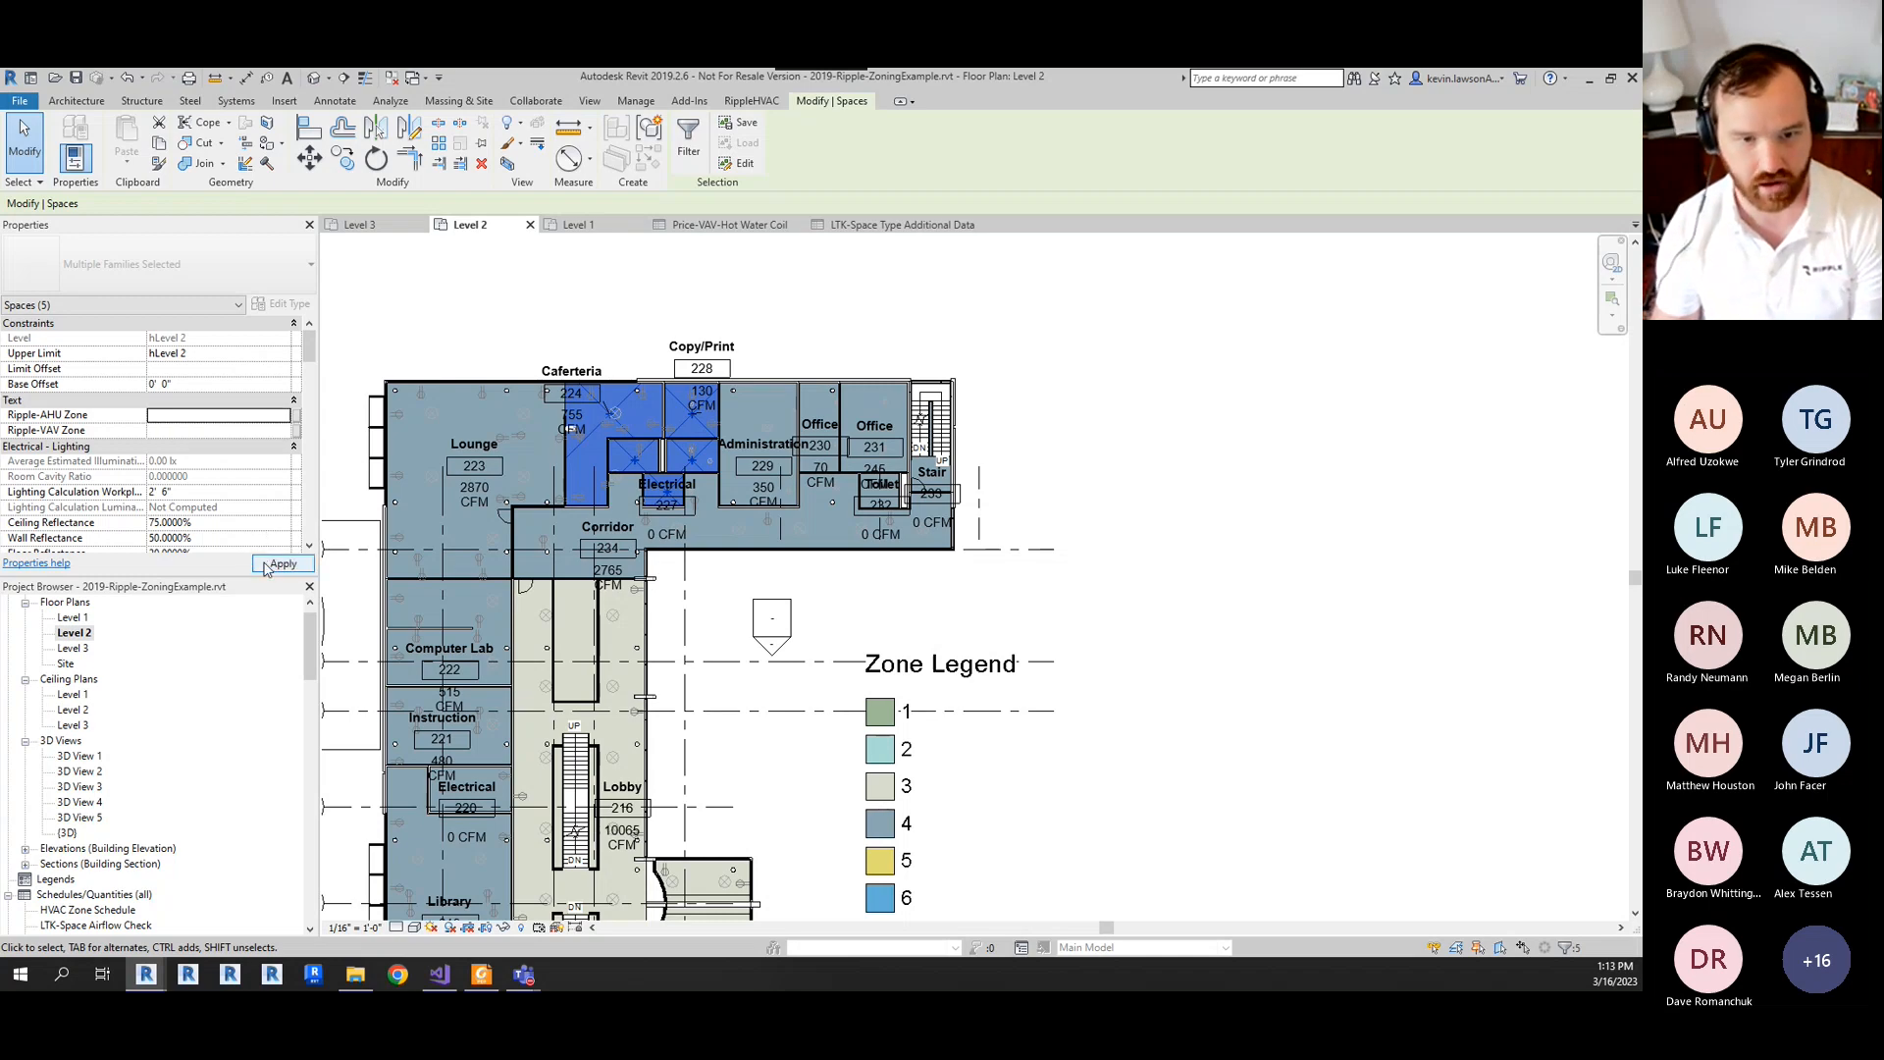
left_click(1159, 451)
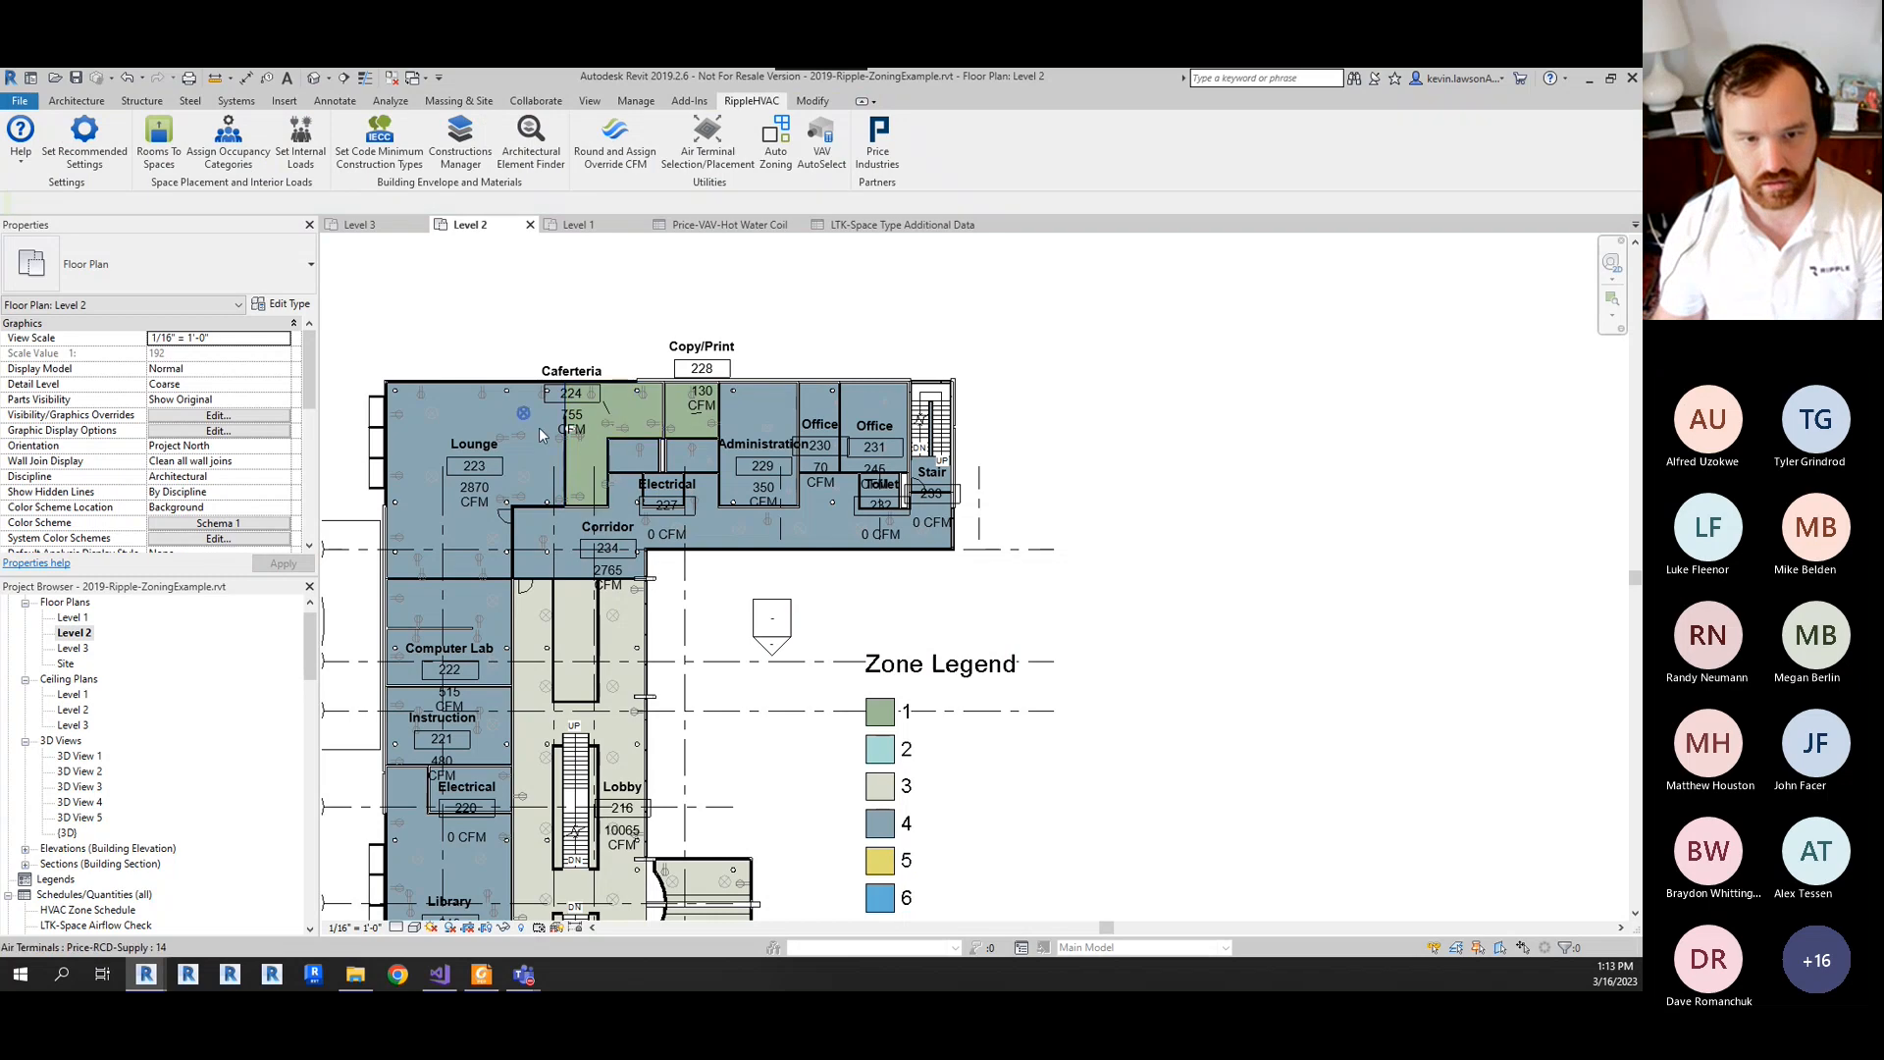
- Select the Level 2 elements around Caferteria 224 and Copy/Print 228, keep only the spaces, and set their Ripple-AHU Zone to 4
left_click_drag(488, 308, 741, 508)
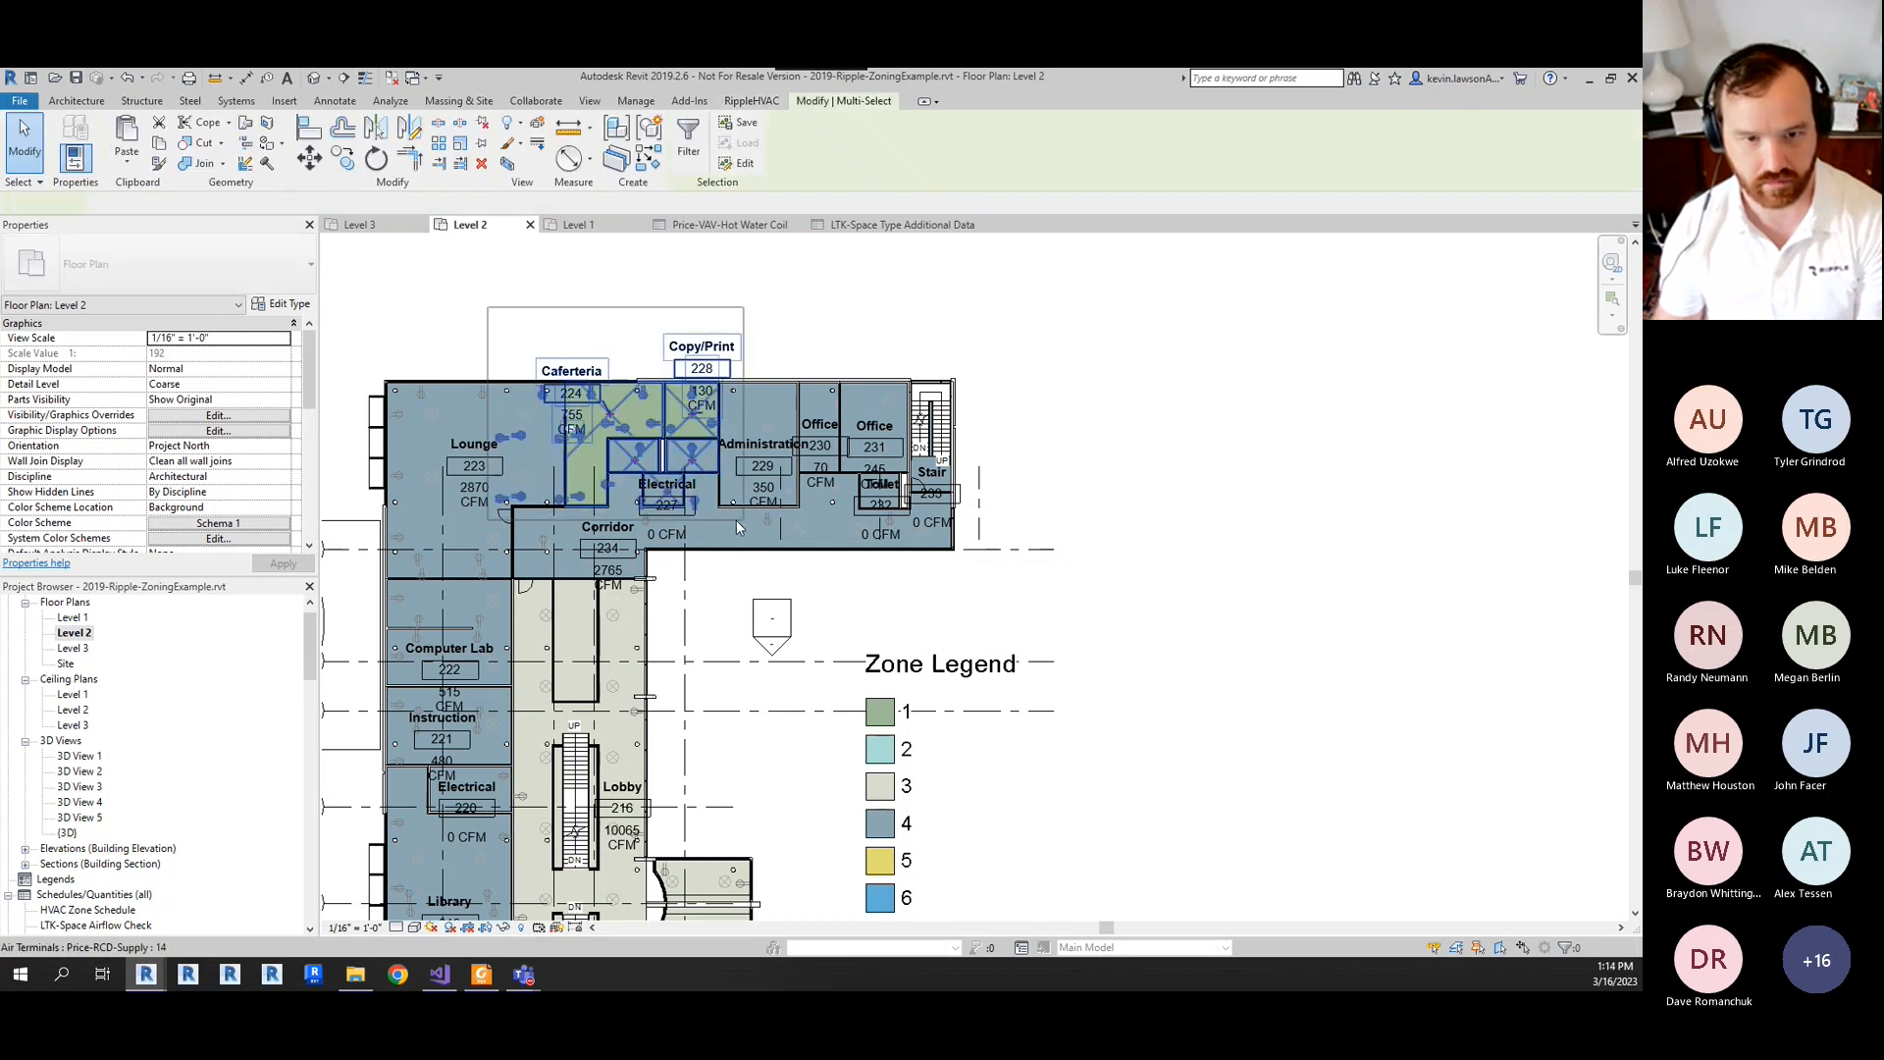
left_click(688, 147)
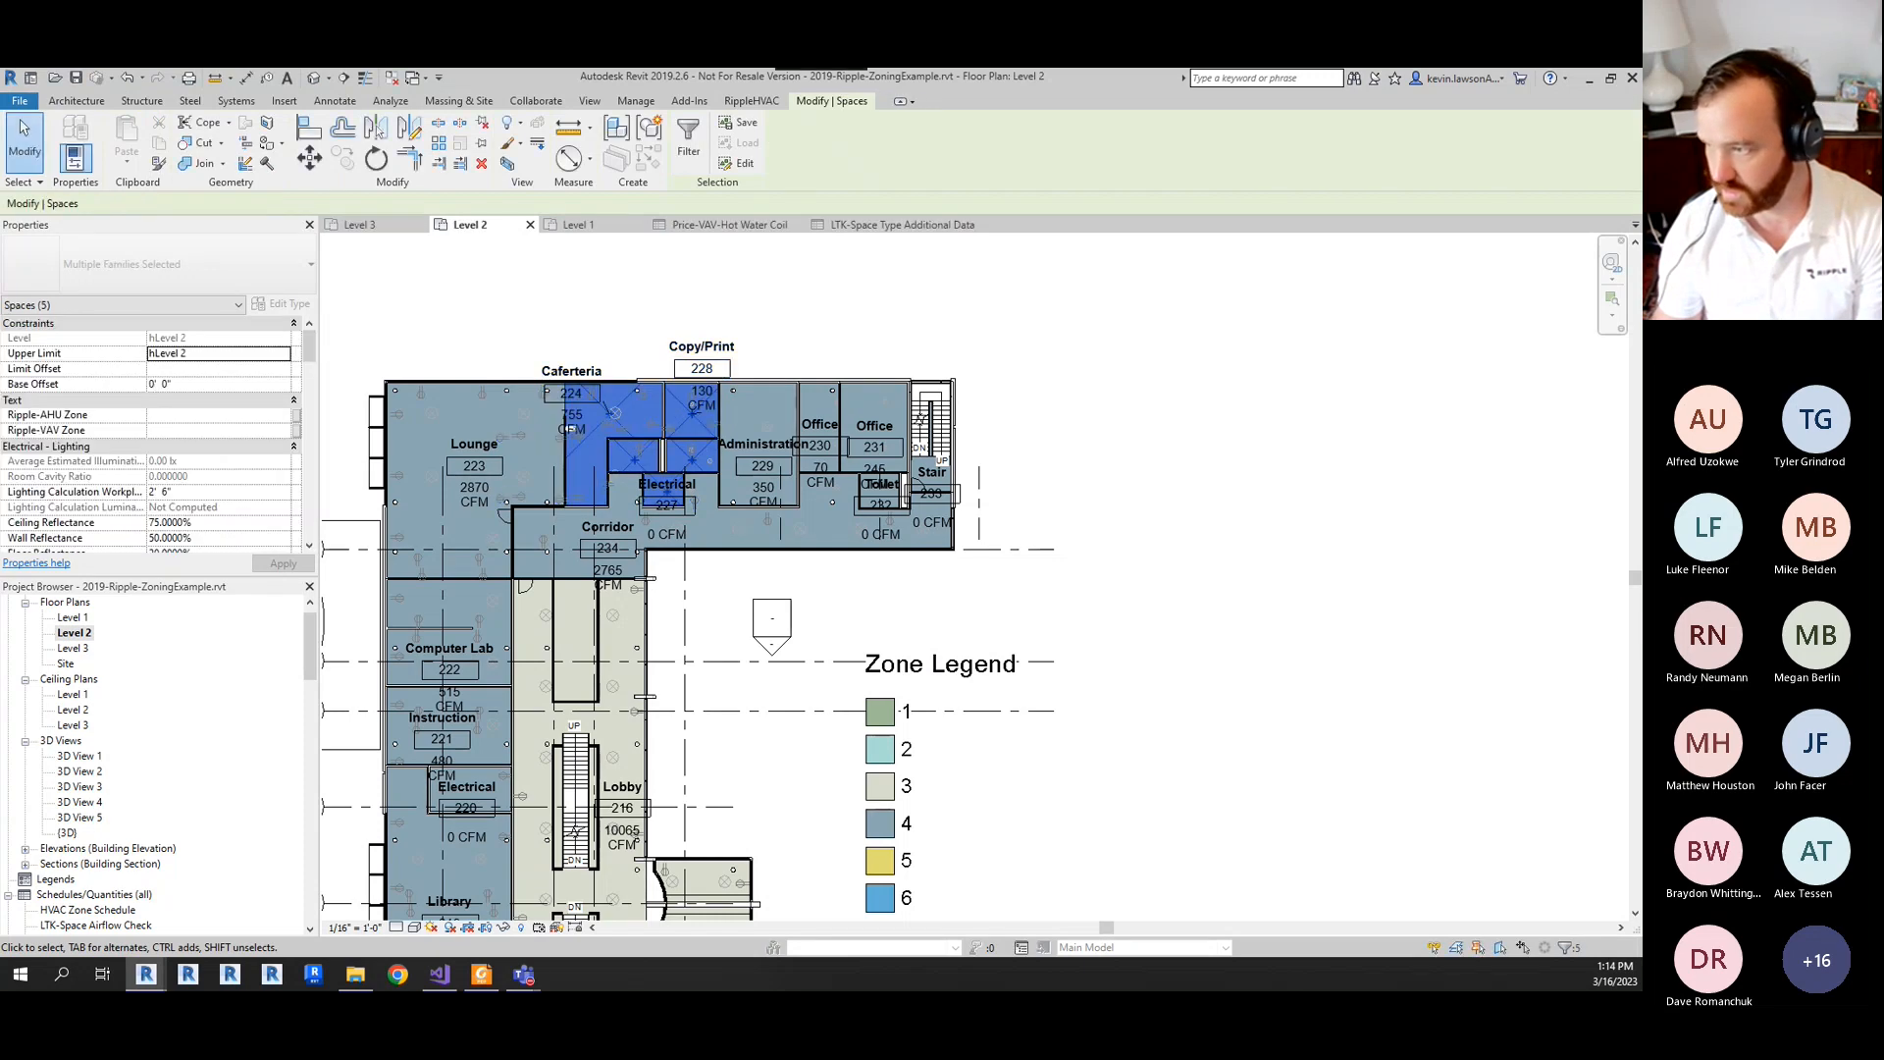
left_click(181, 416)
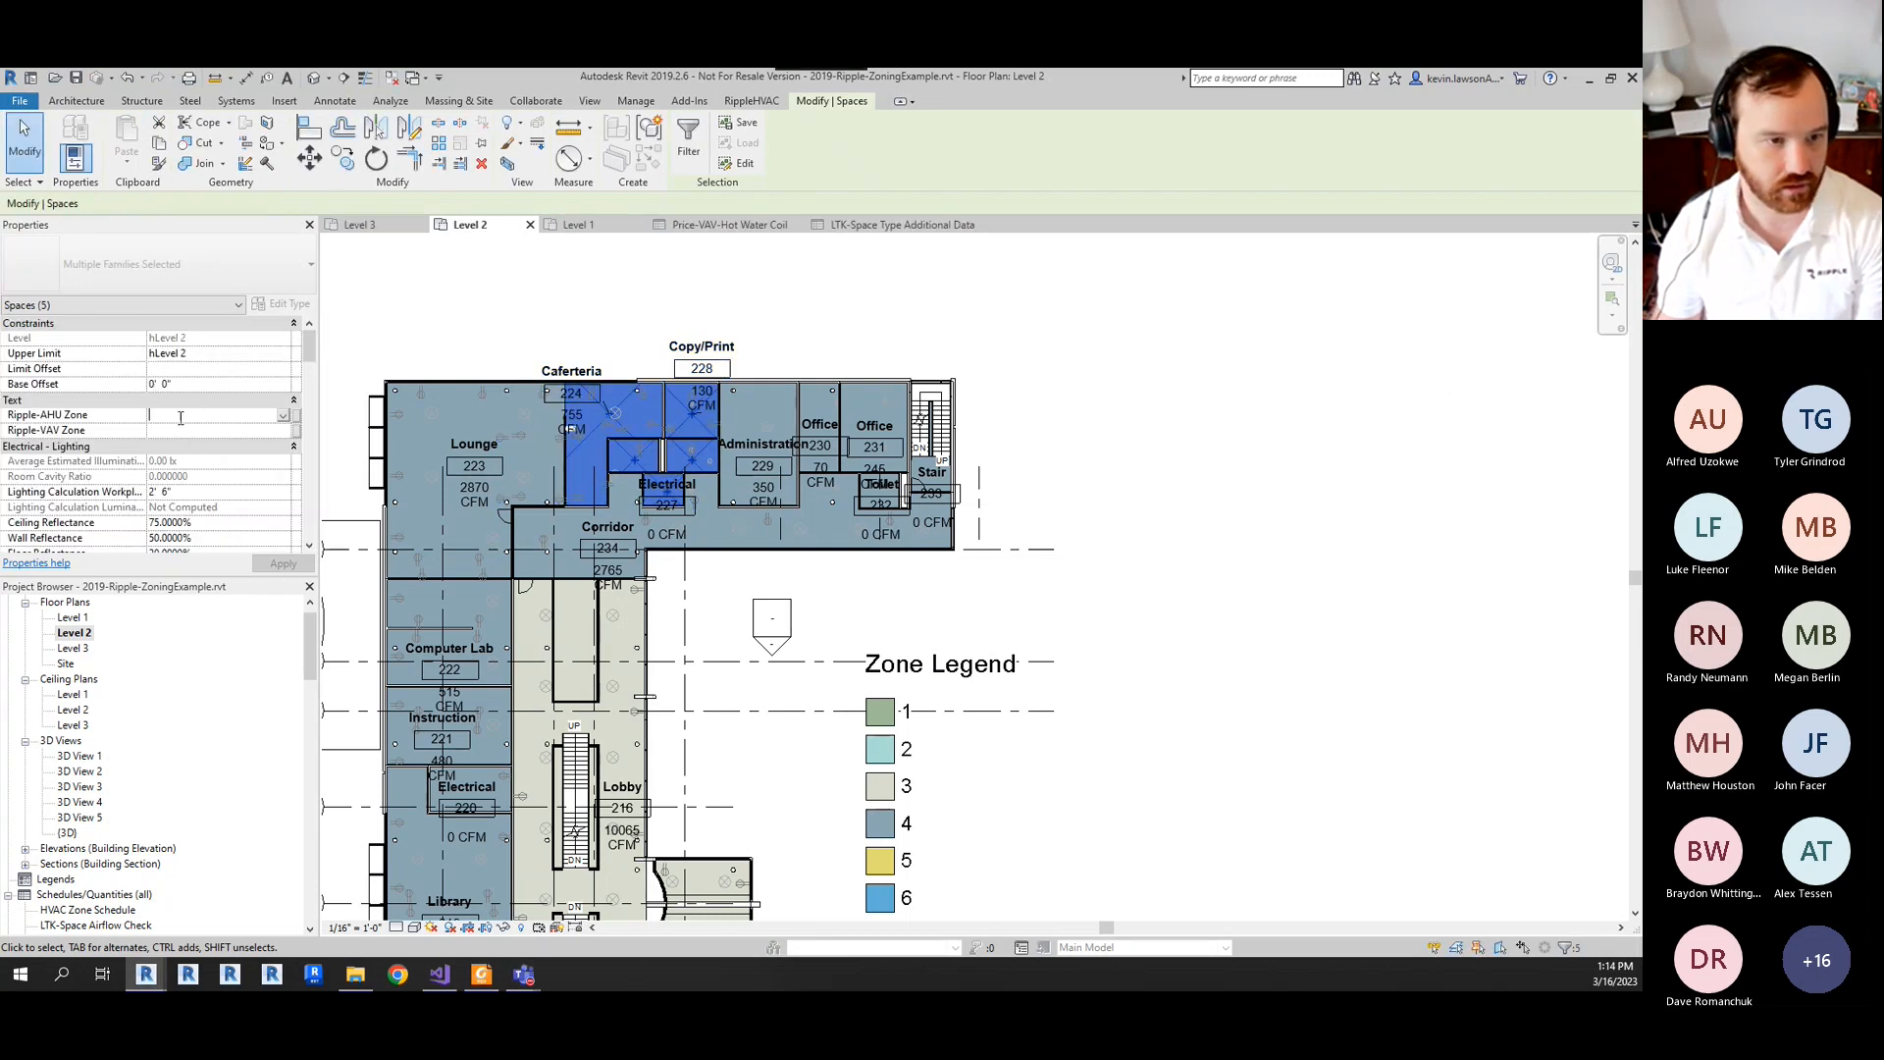
type("4")
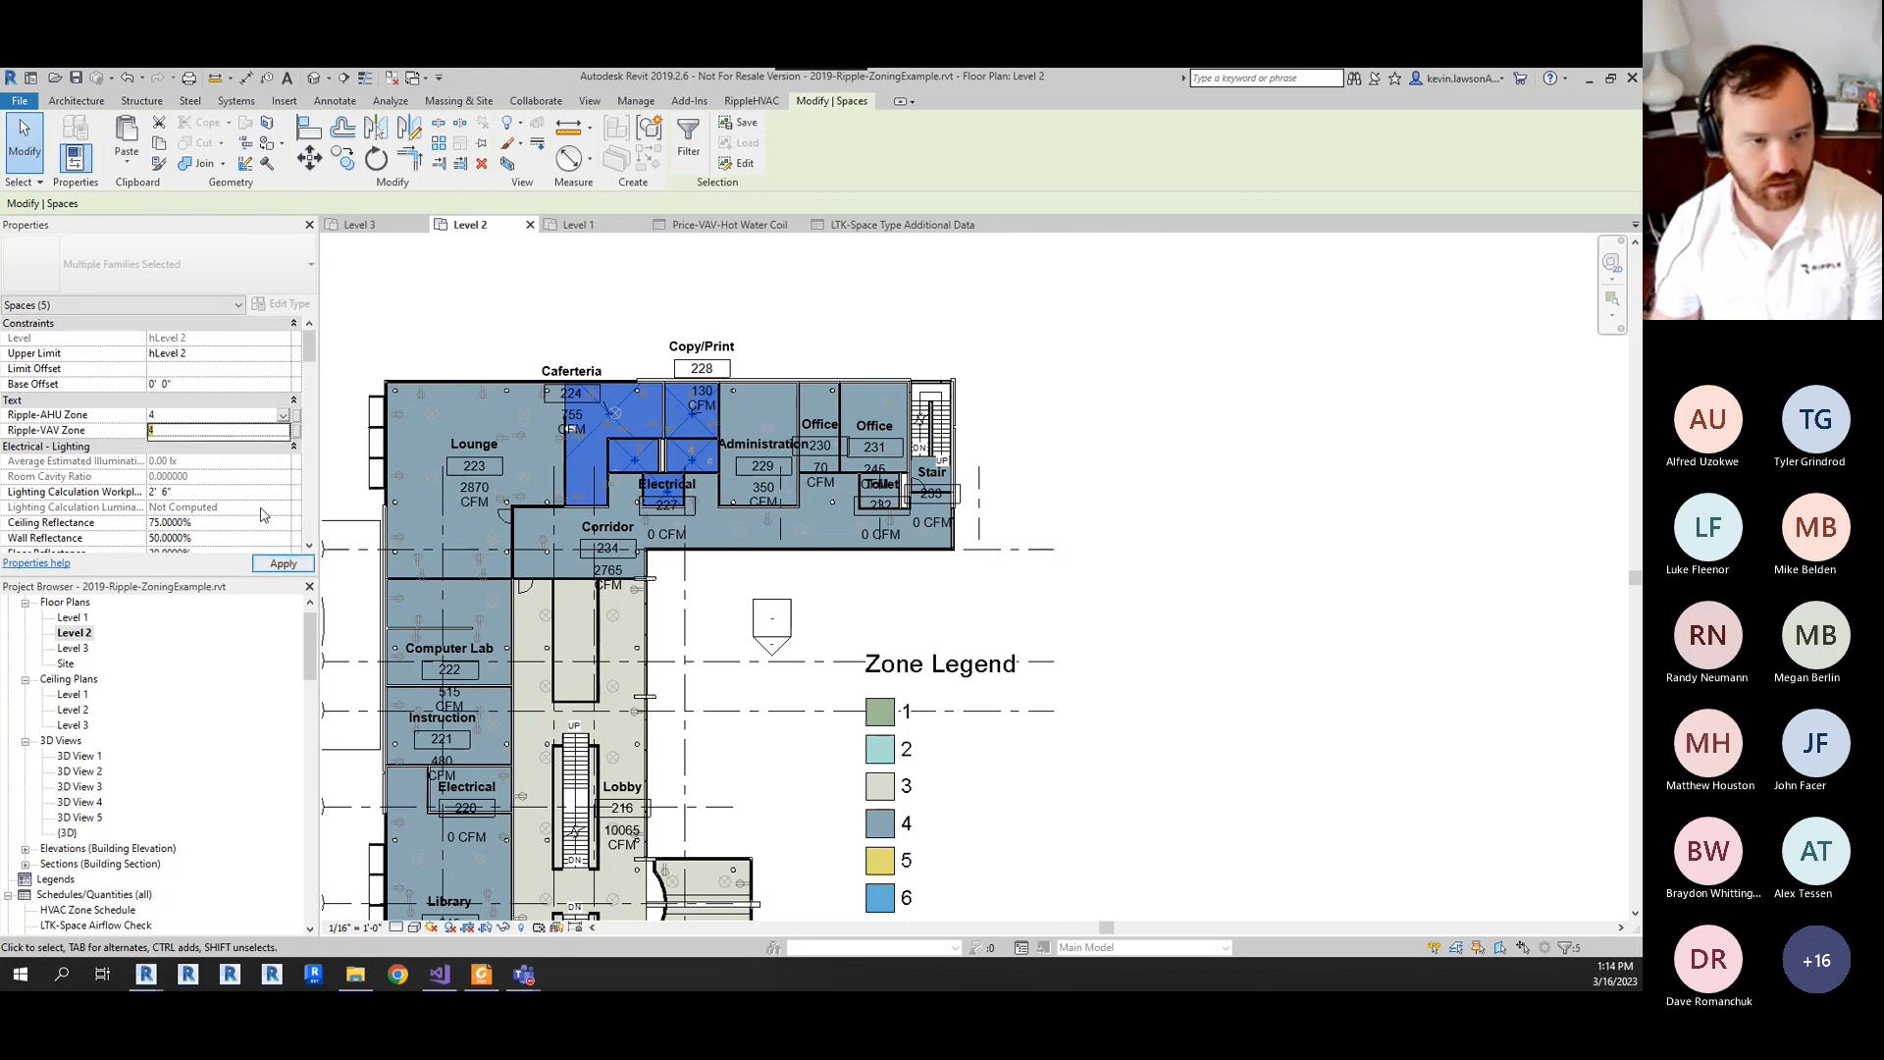
left_click(211, 433)
left_click(283, 564)
left_click(1109, 515)
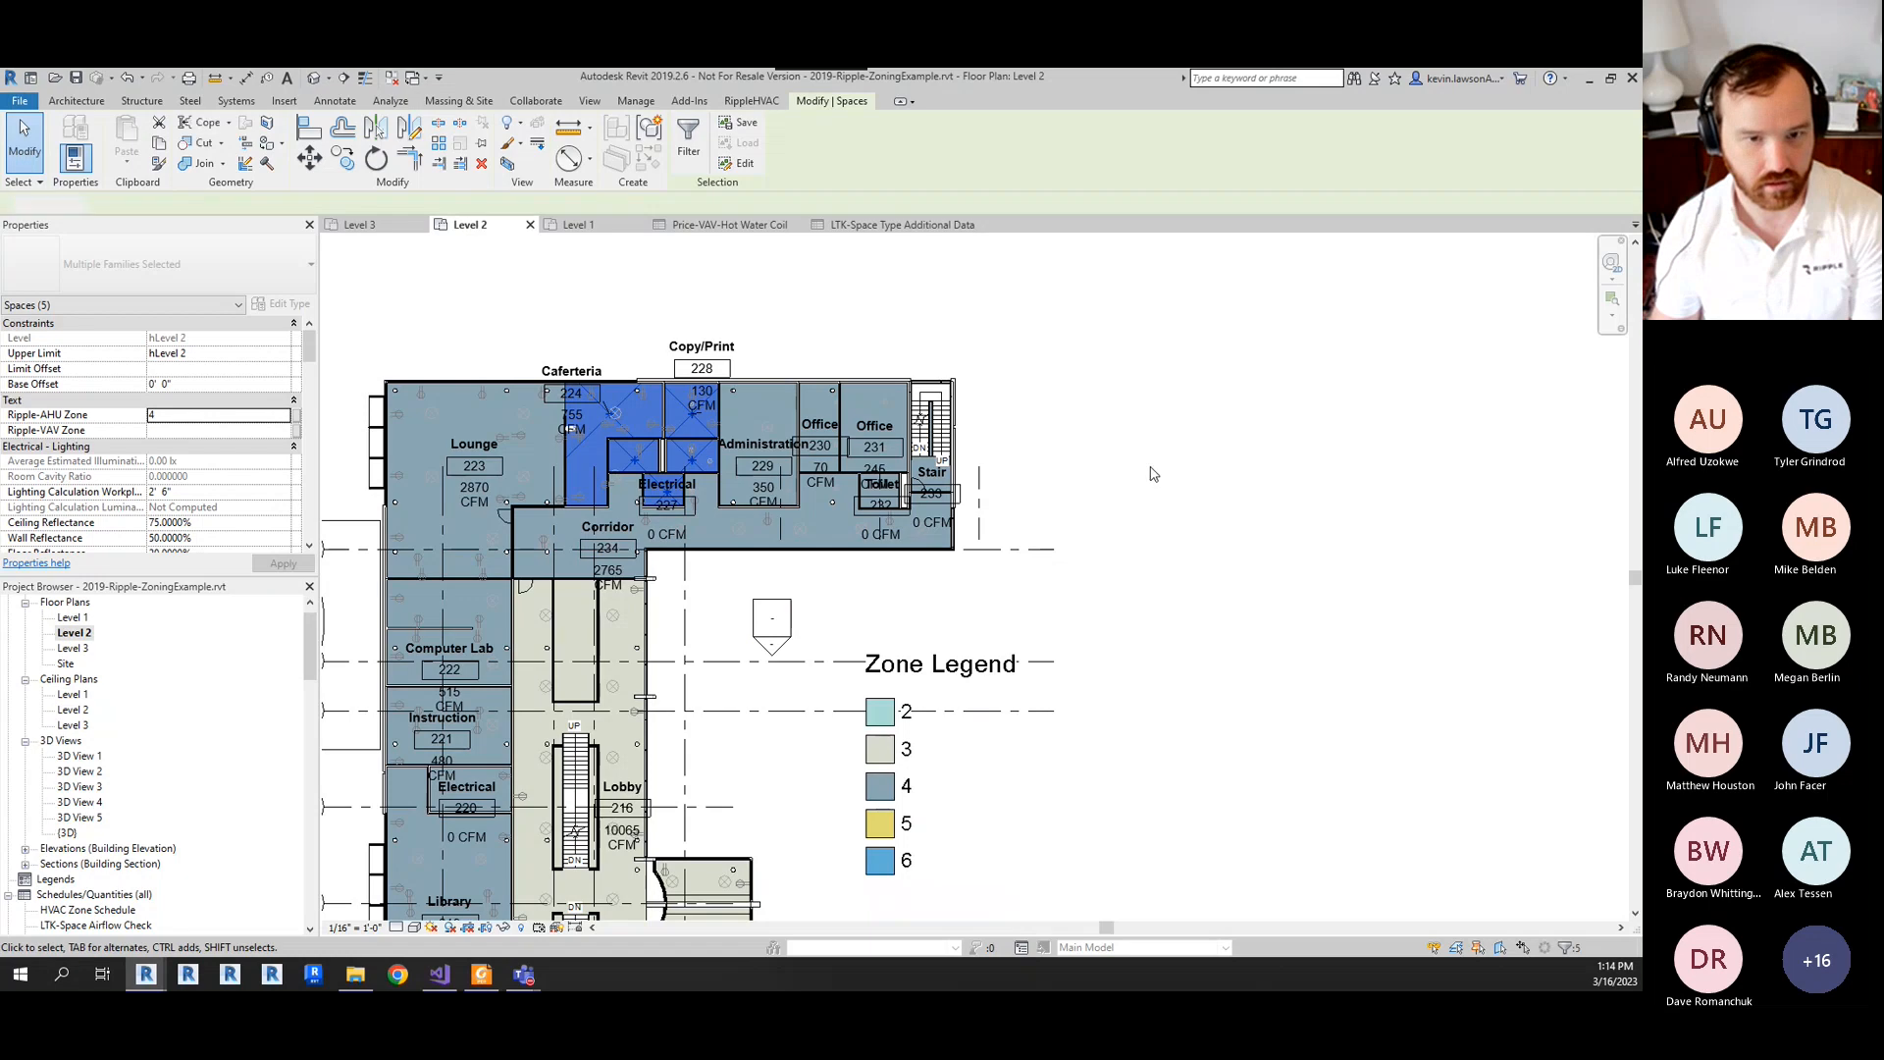
scroll(592, 445, "down", 2)
scroll(665, 448, "up", 1)
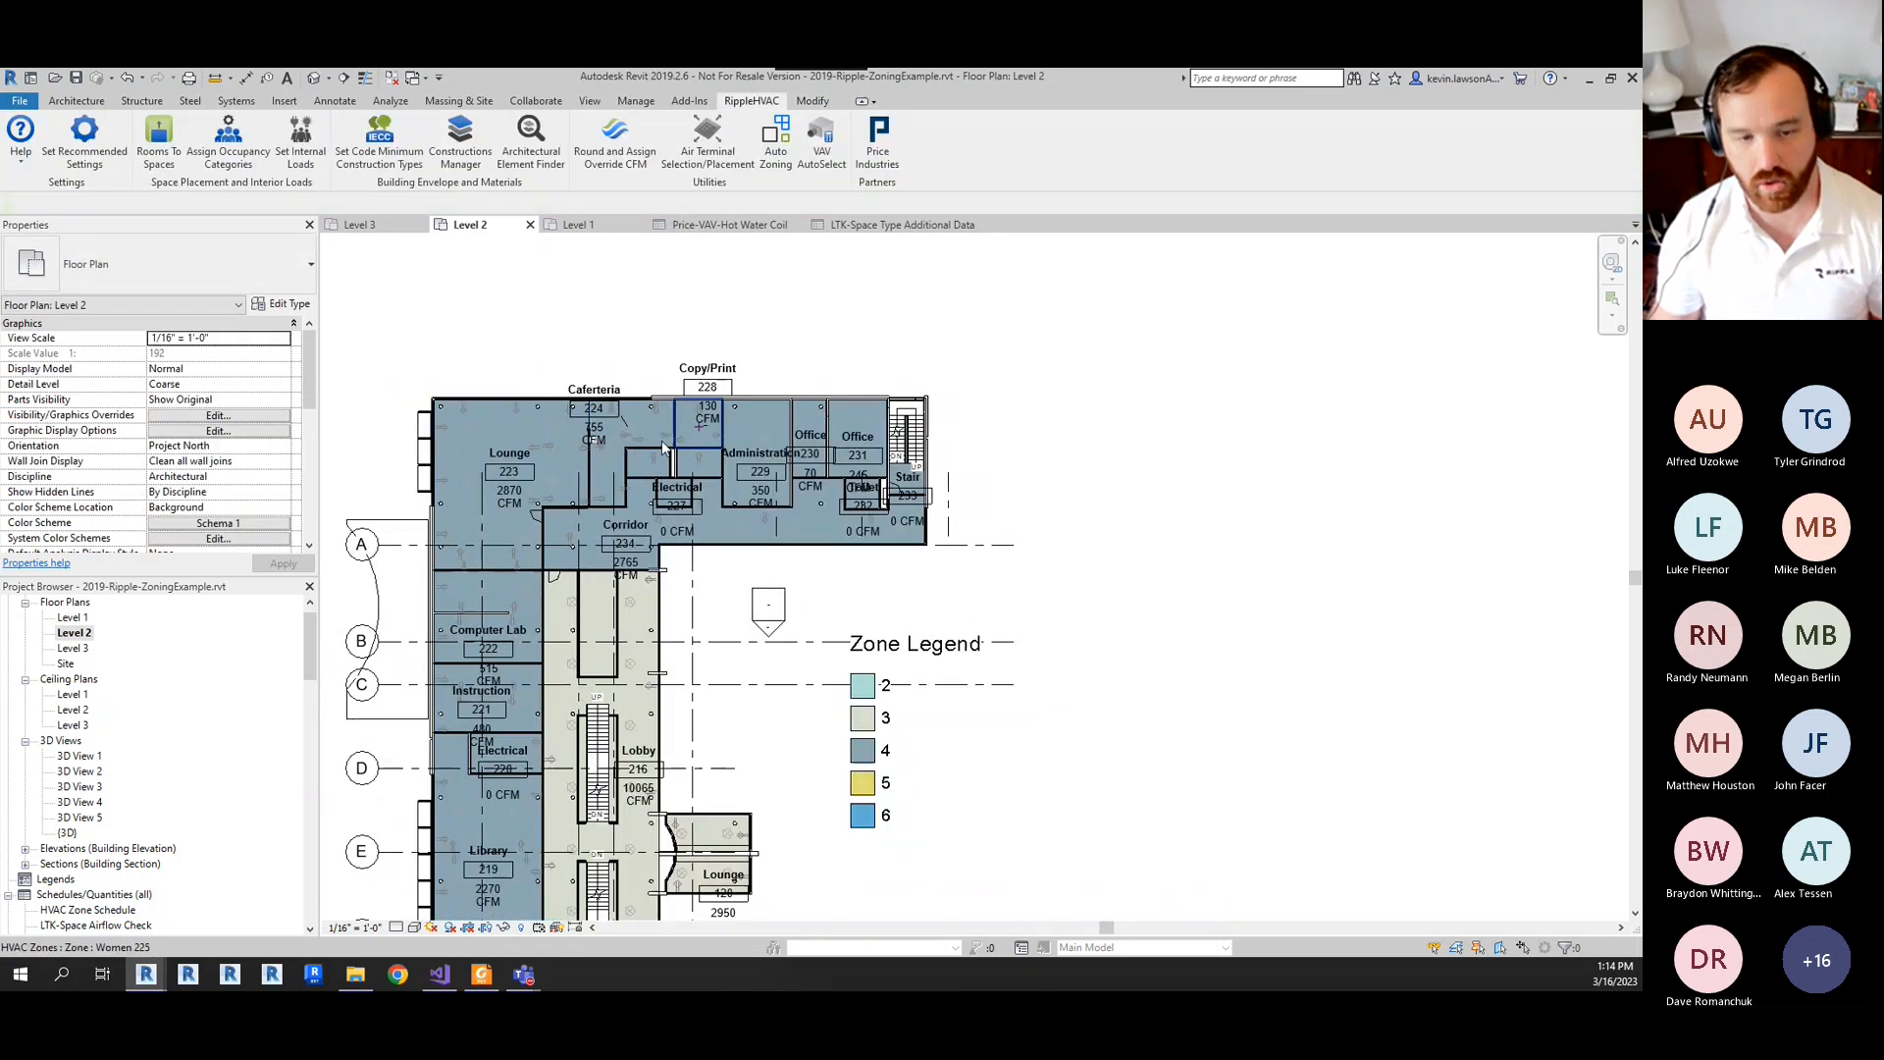
- Undo the AHU zone change on the Level 2 spaces around Caferteria 224 and Copy/Print 228
scroll(583, 403, "down", 1)
scroll(574, 667, "down", 1)
scroll(555, 805, "up", 1)
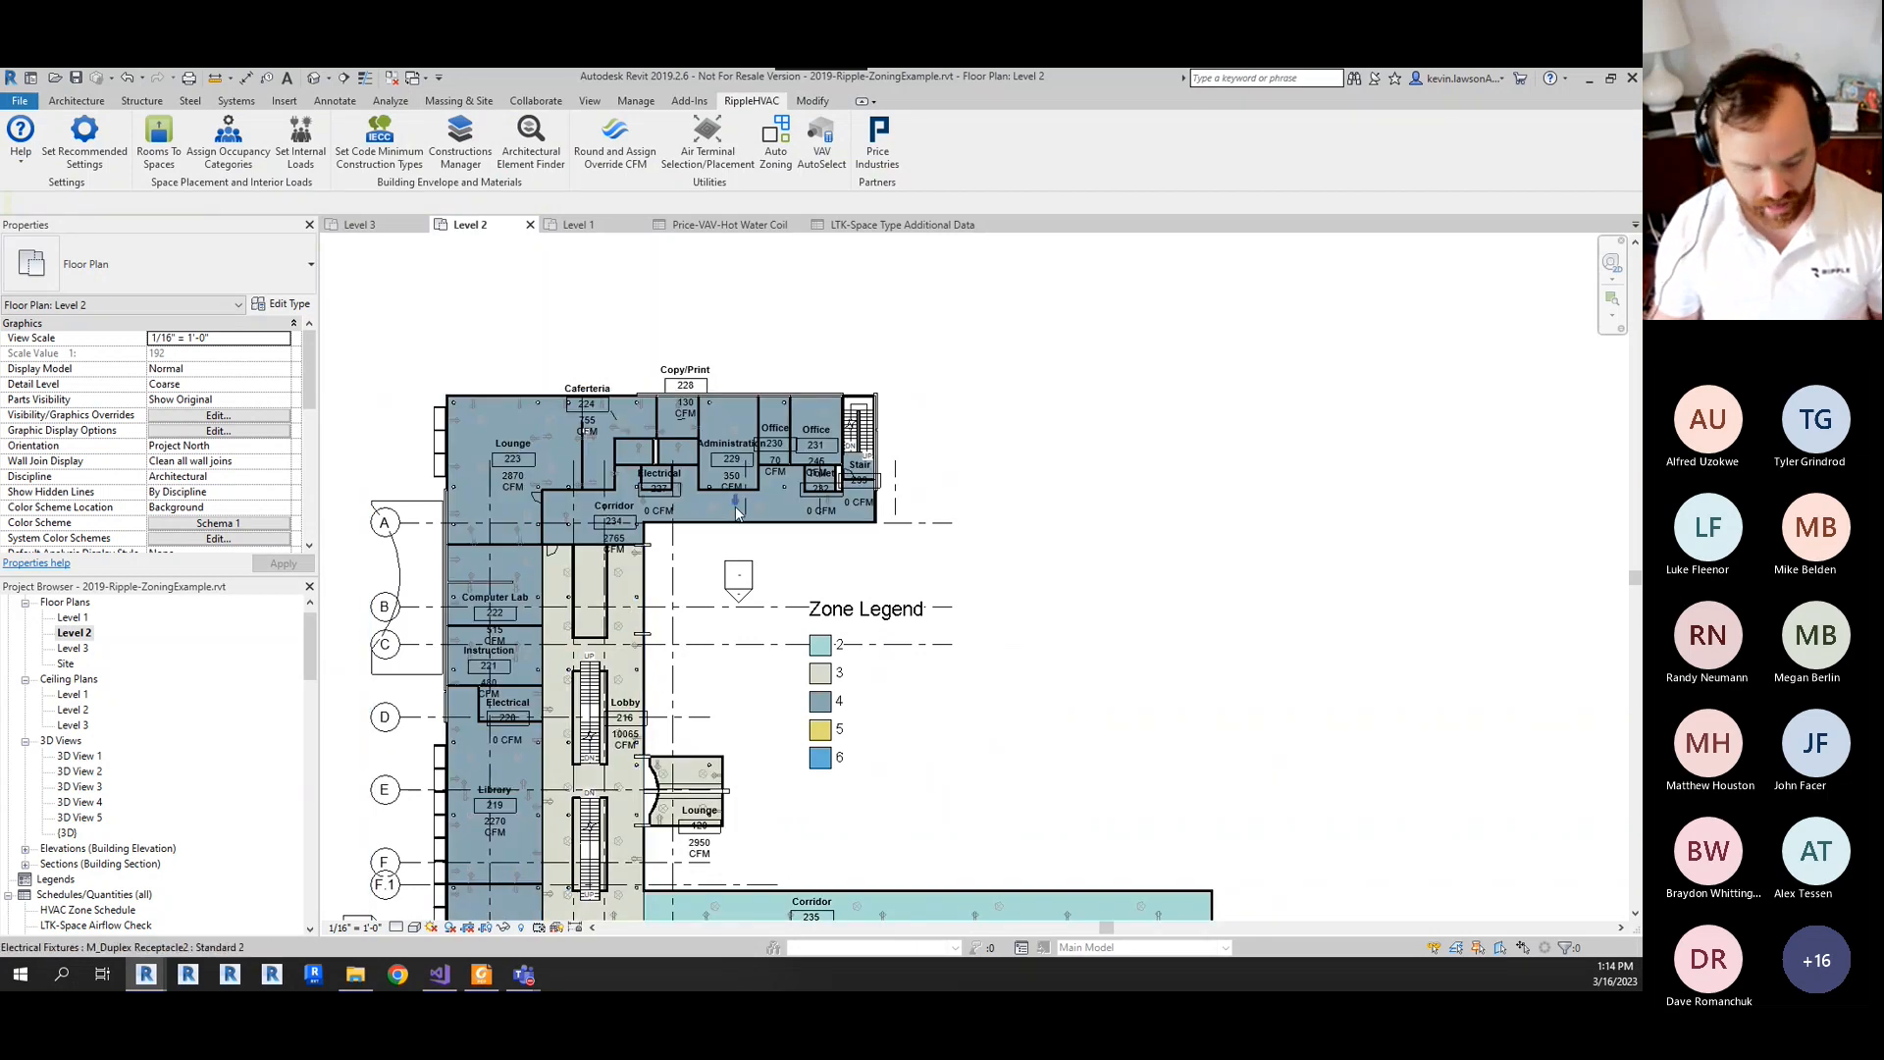
key("ctrl+z")
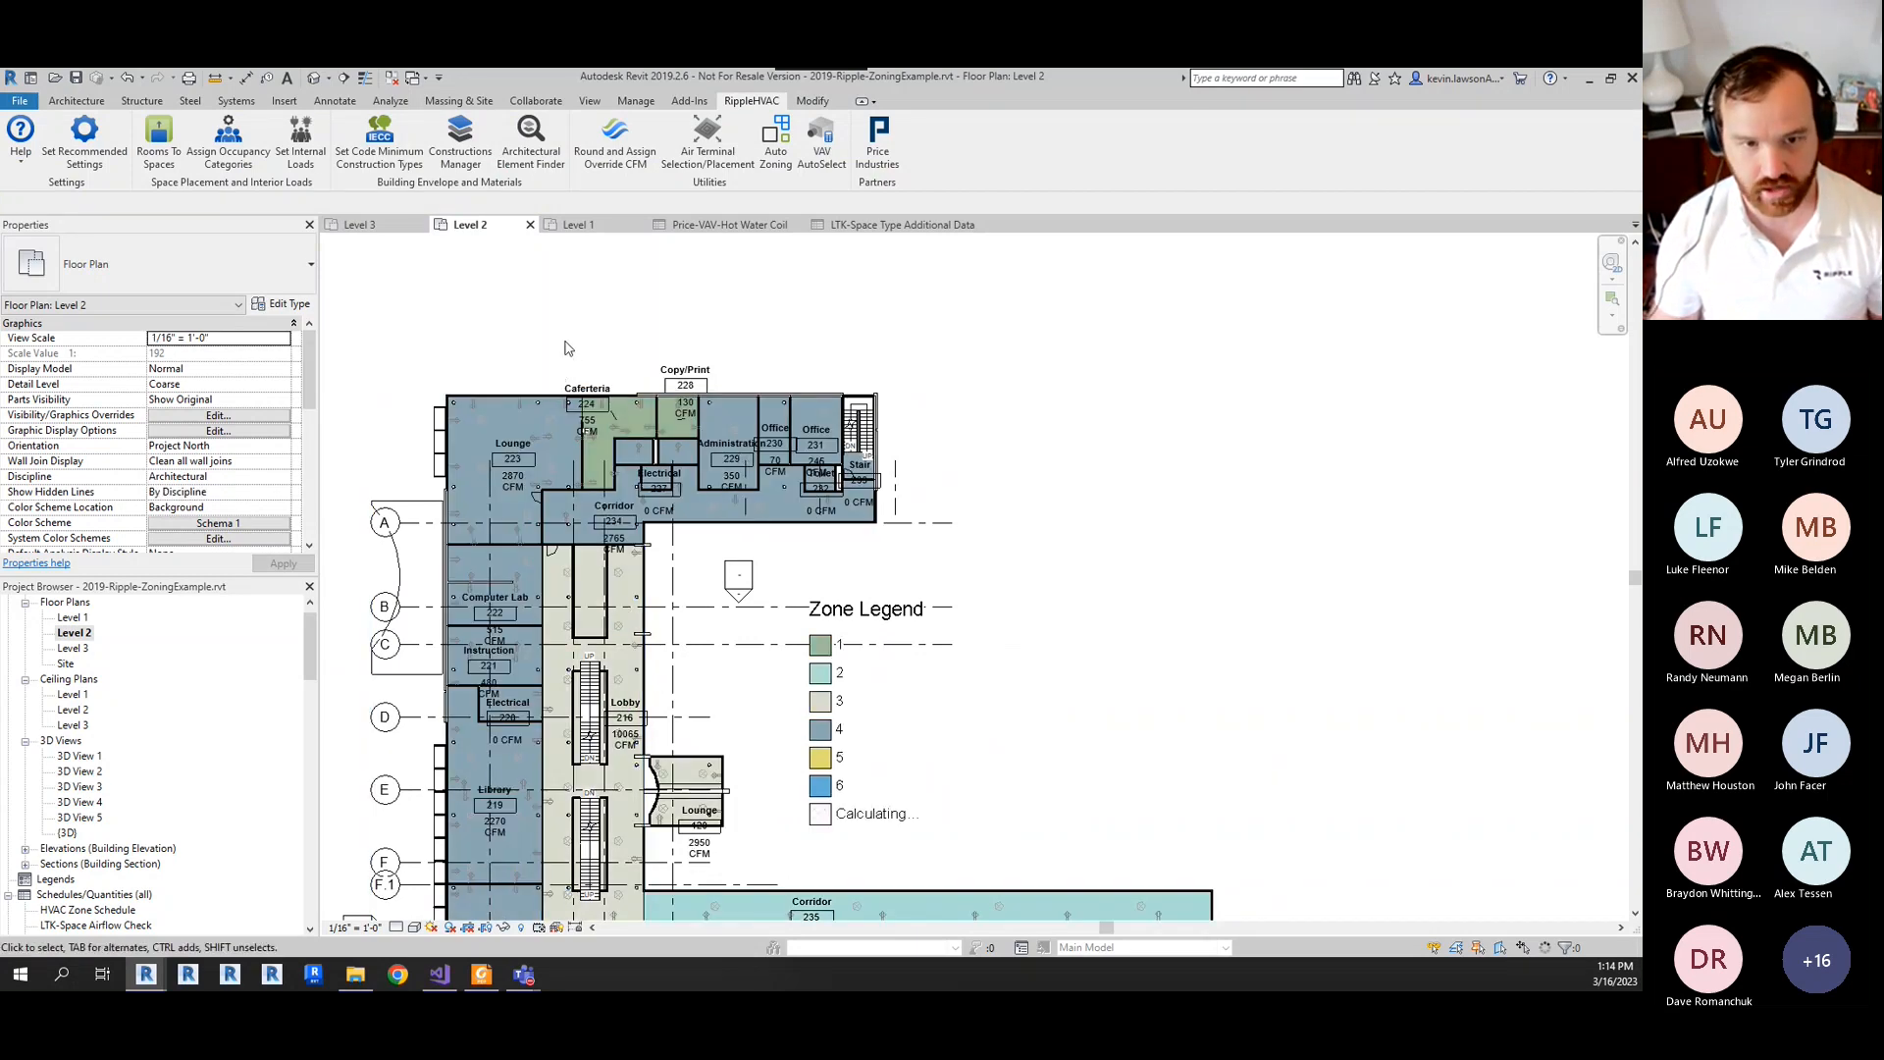
- Inspect the AHU zone assigned to Lounge 223 and the surrounding zones on the Level 2 plan
scroll(961, 376, "down", 1)
scroll(914, 658, "up", 1)
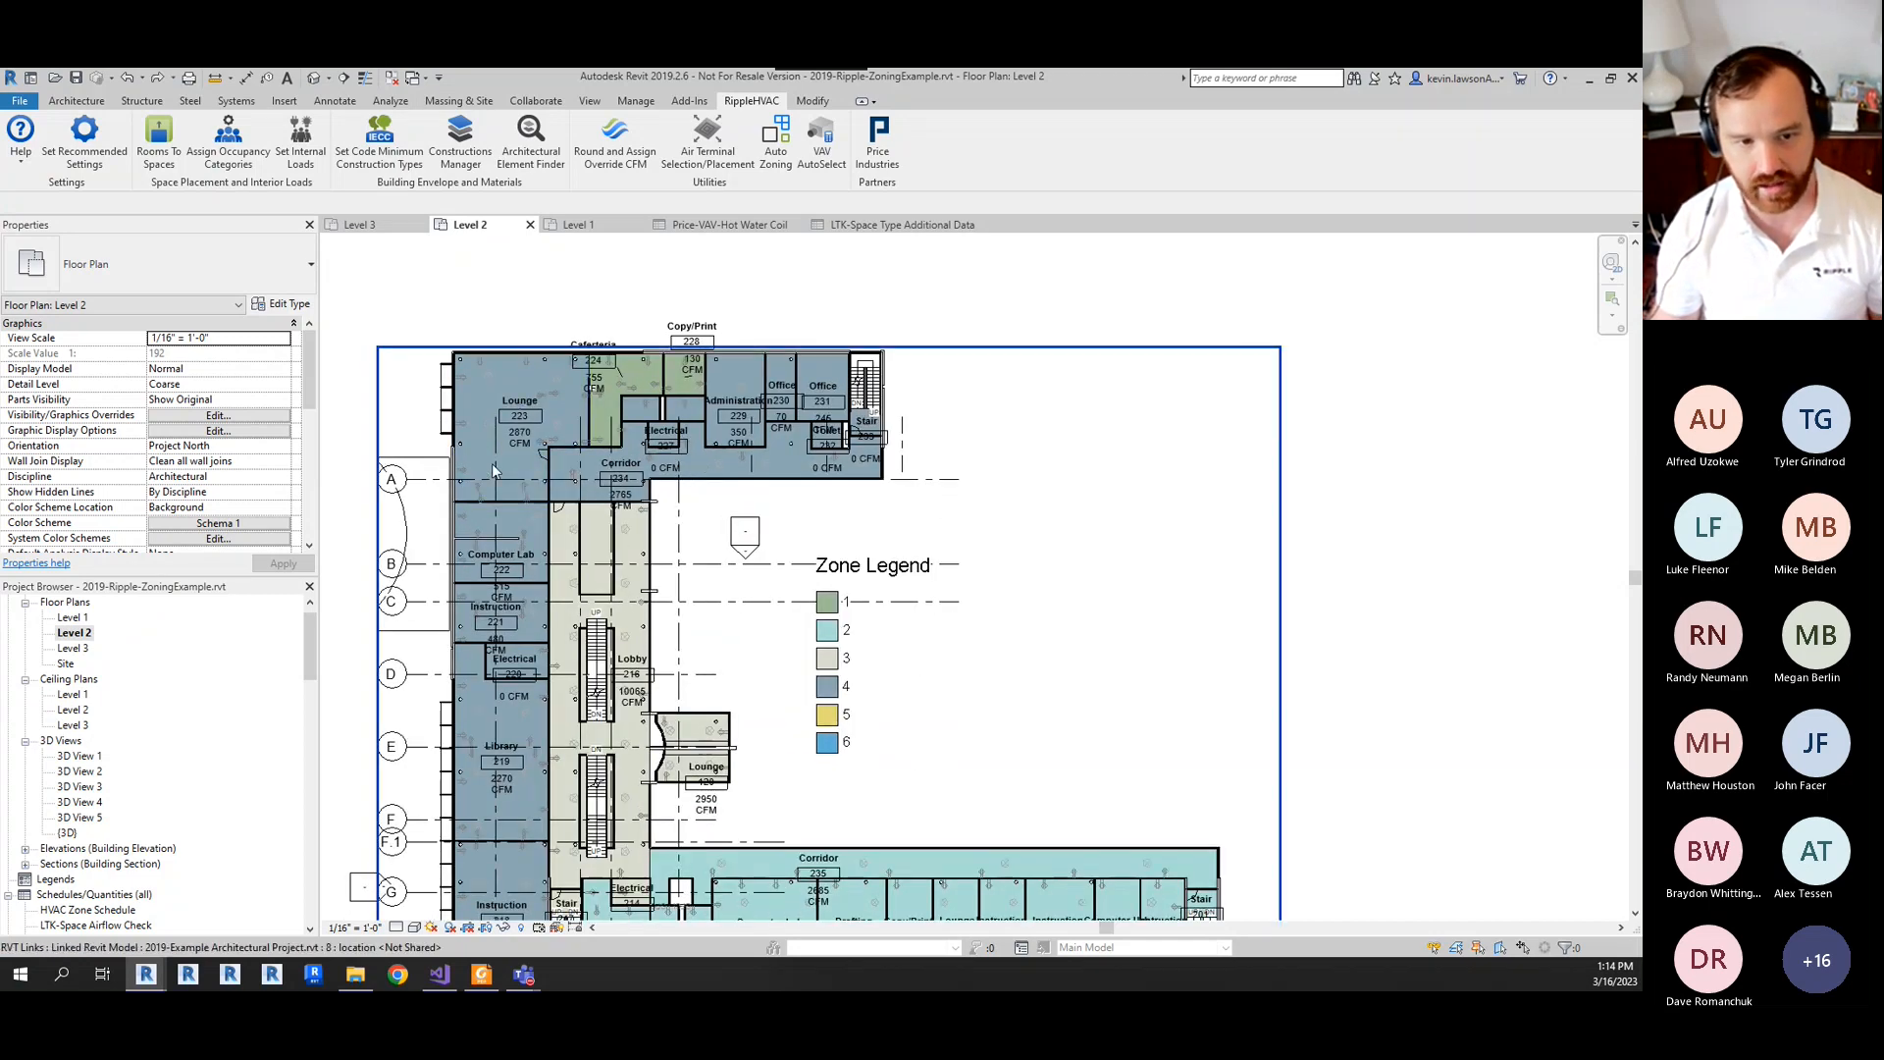
scroll(478, 463, "up", 3)
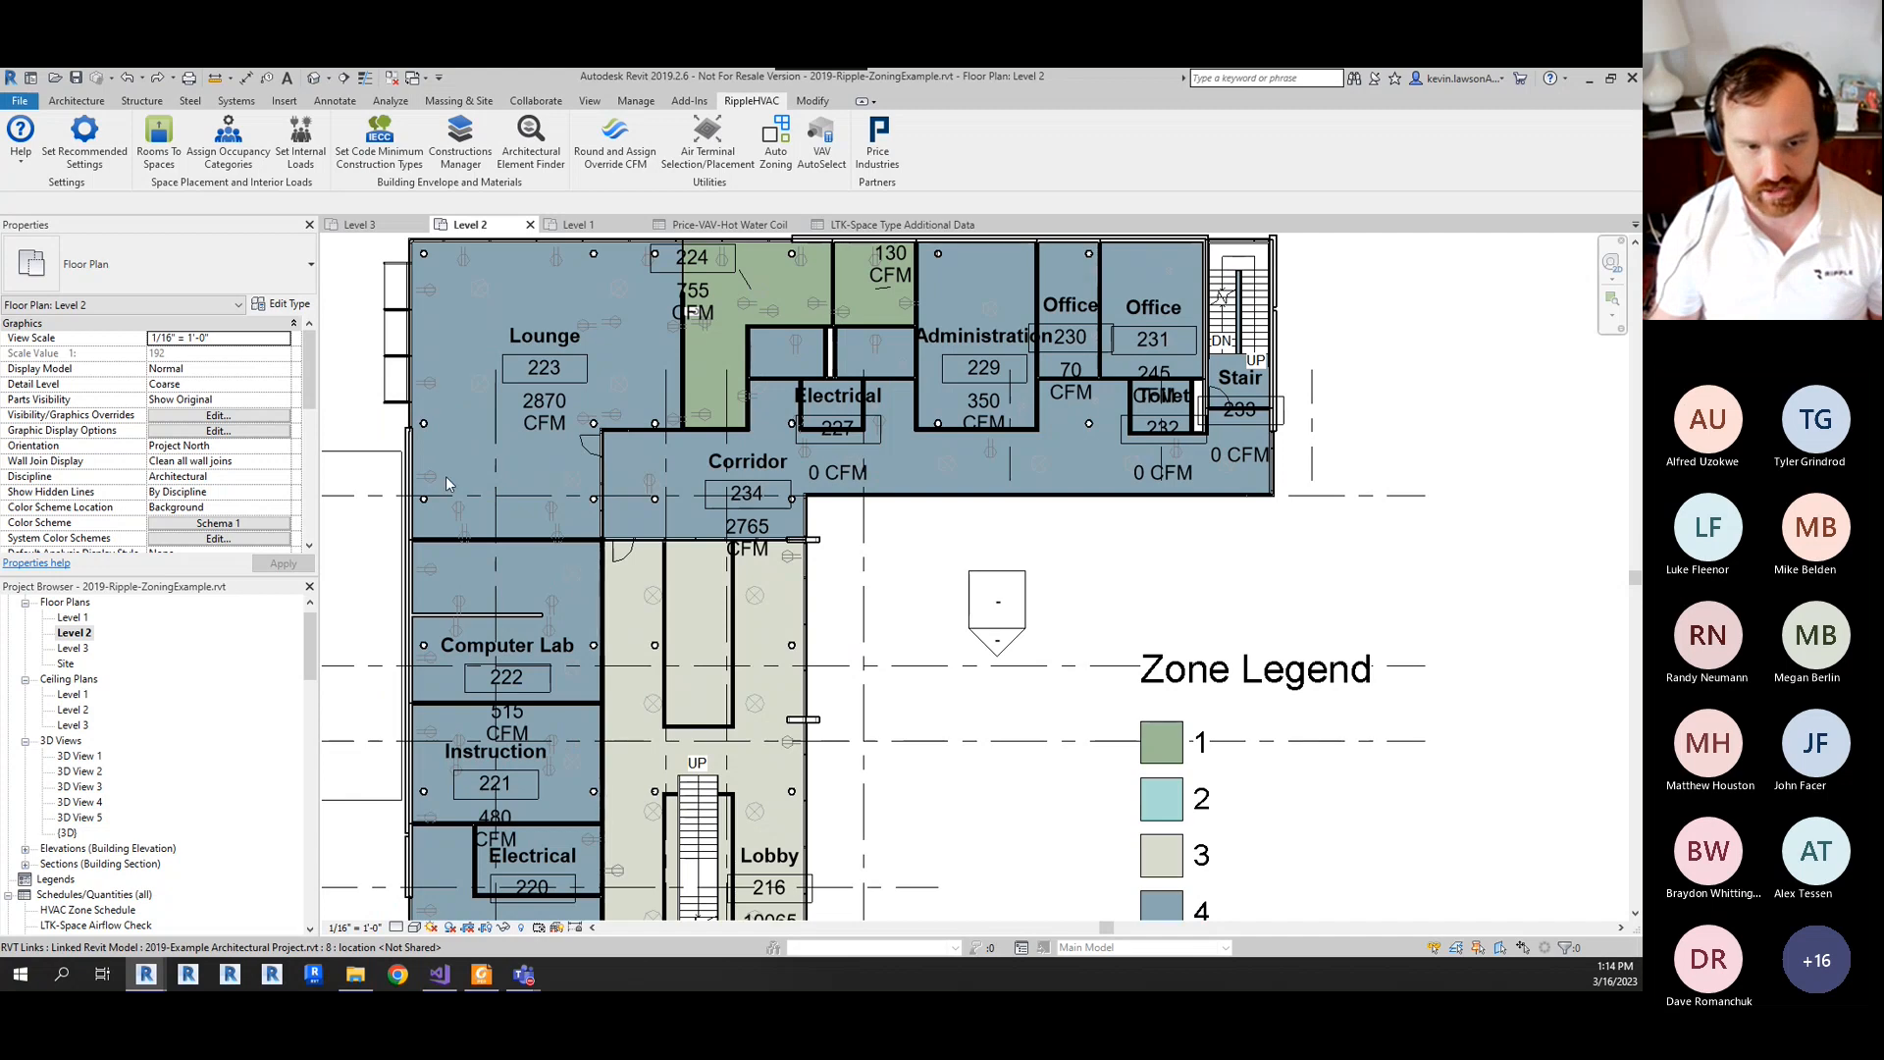
left_click(383, 573)
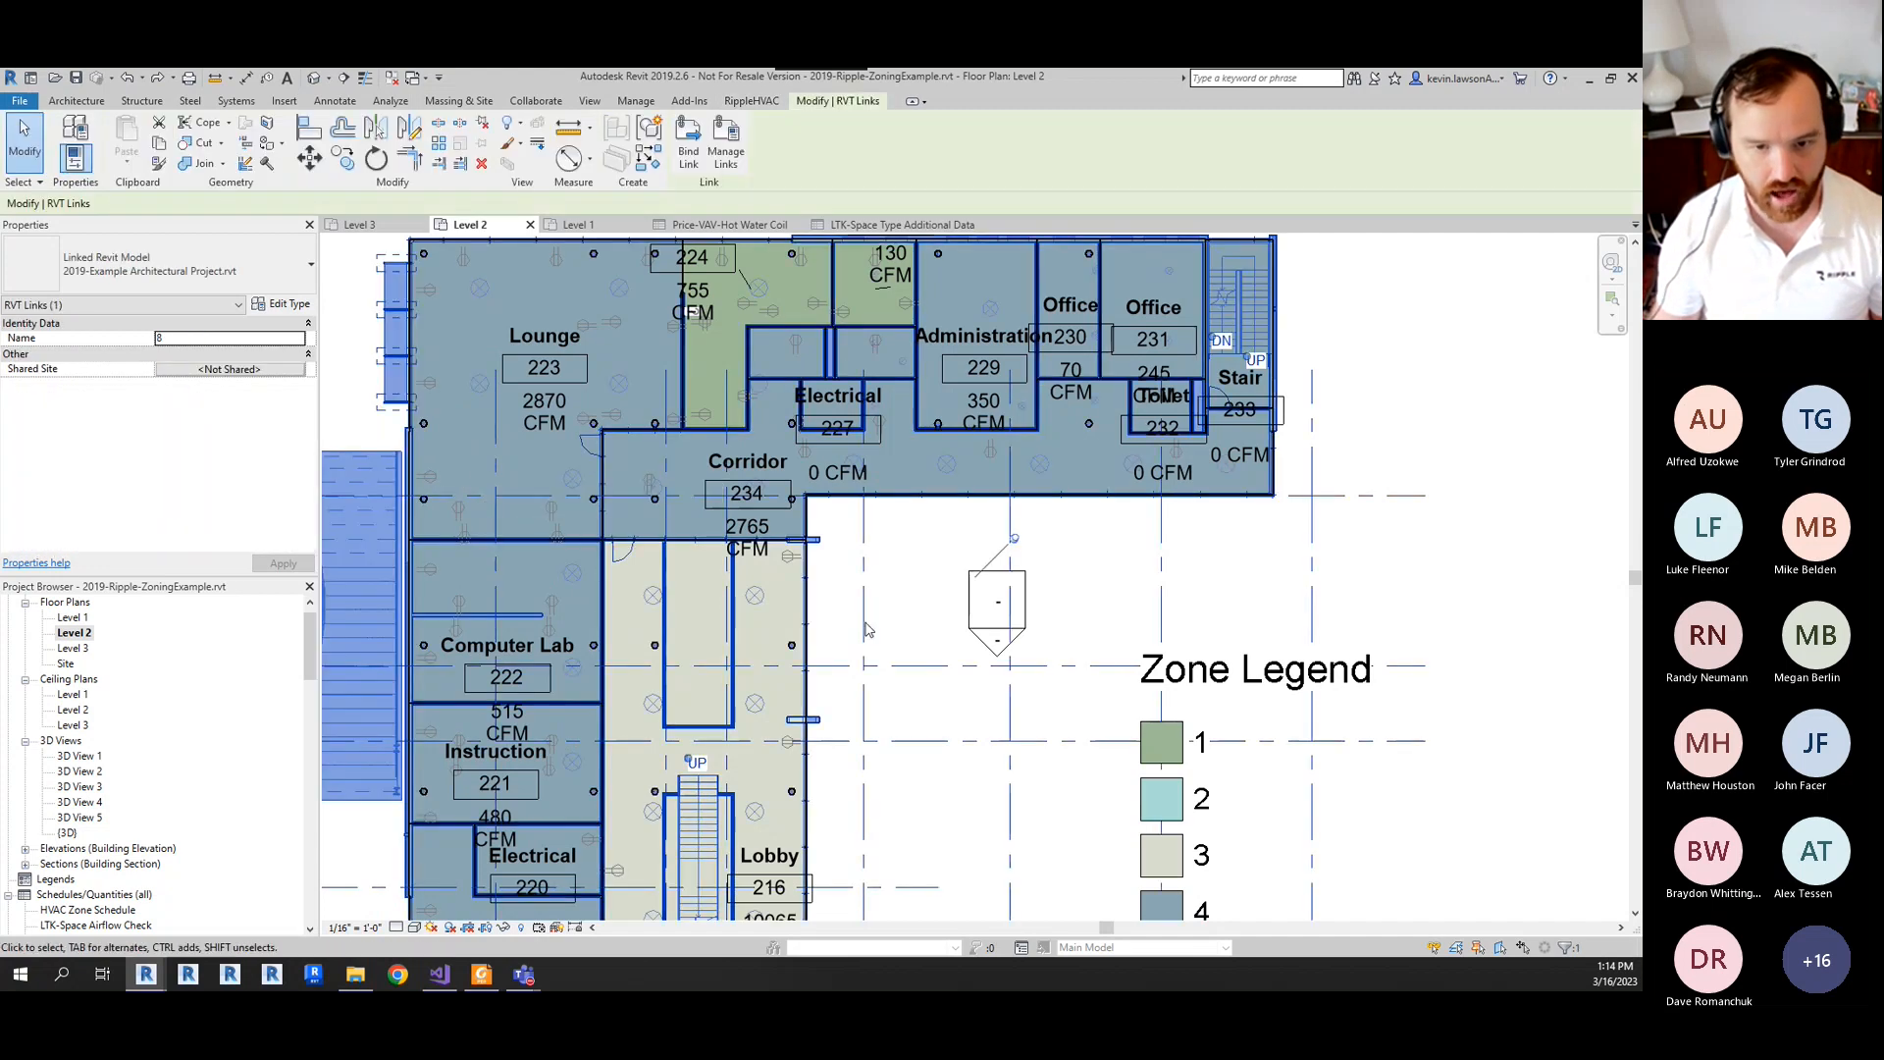
left_click(919, 618)
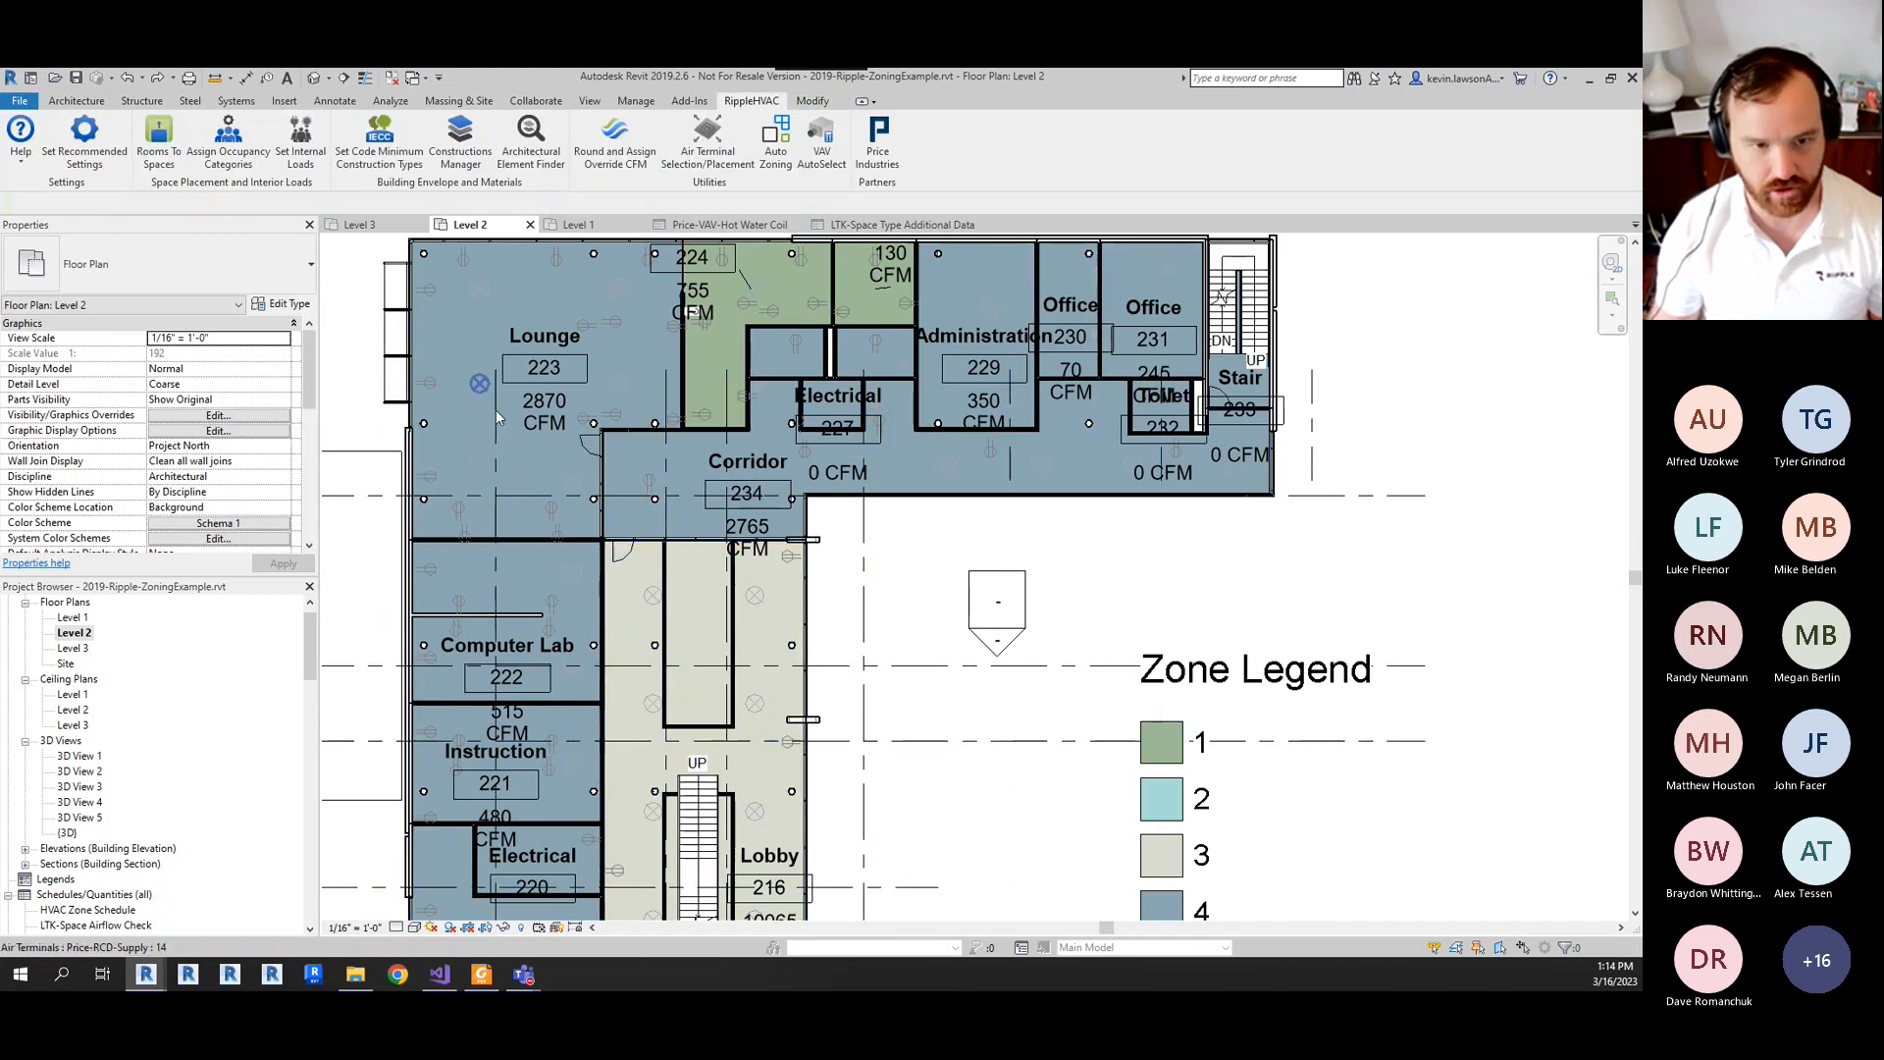
left_click(502, 382)
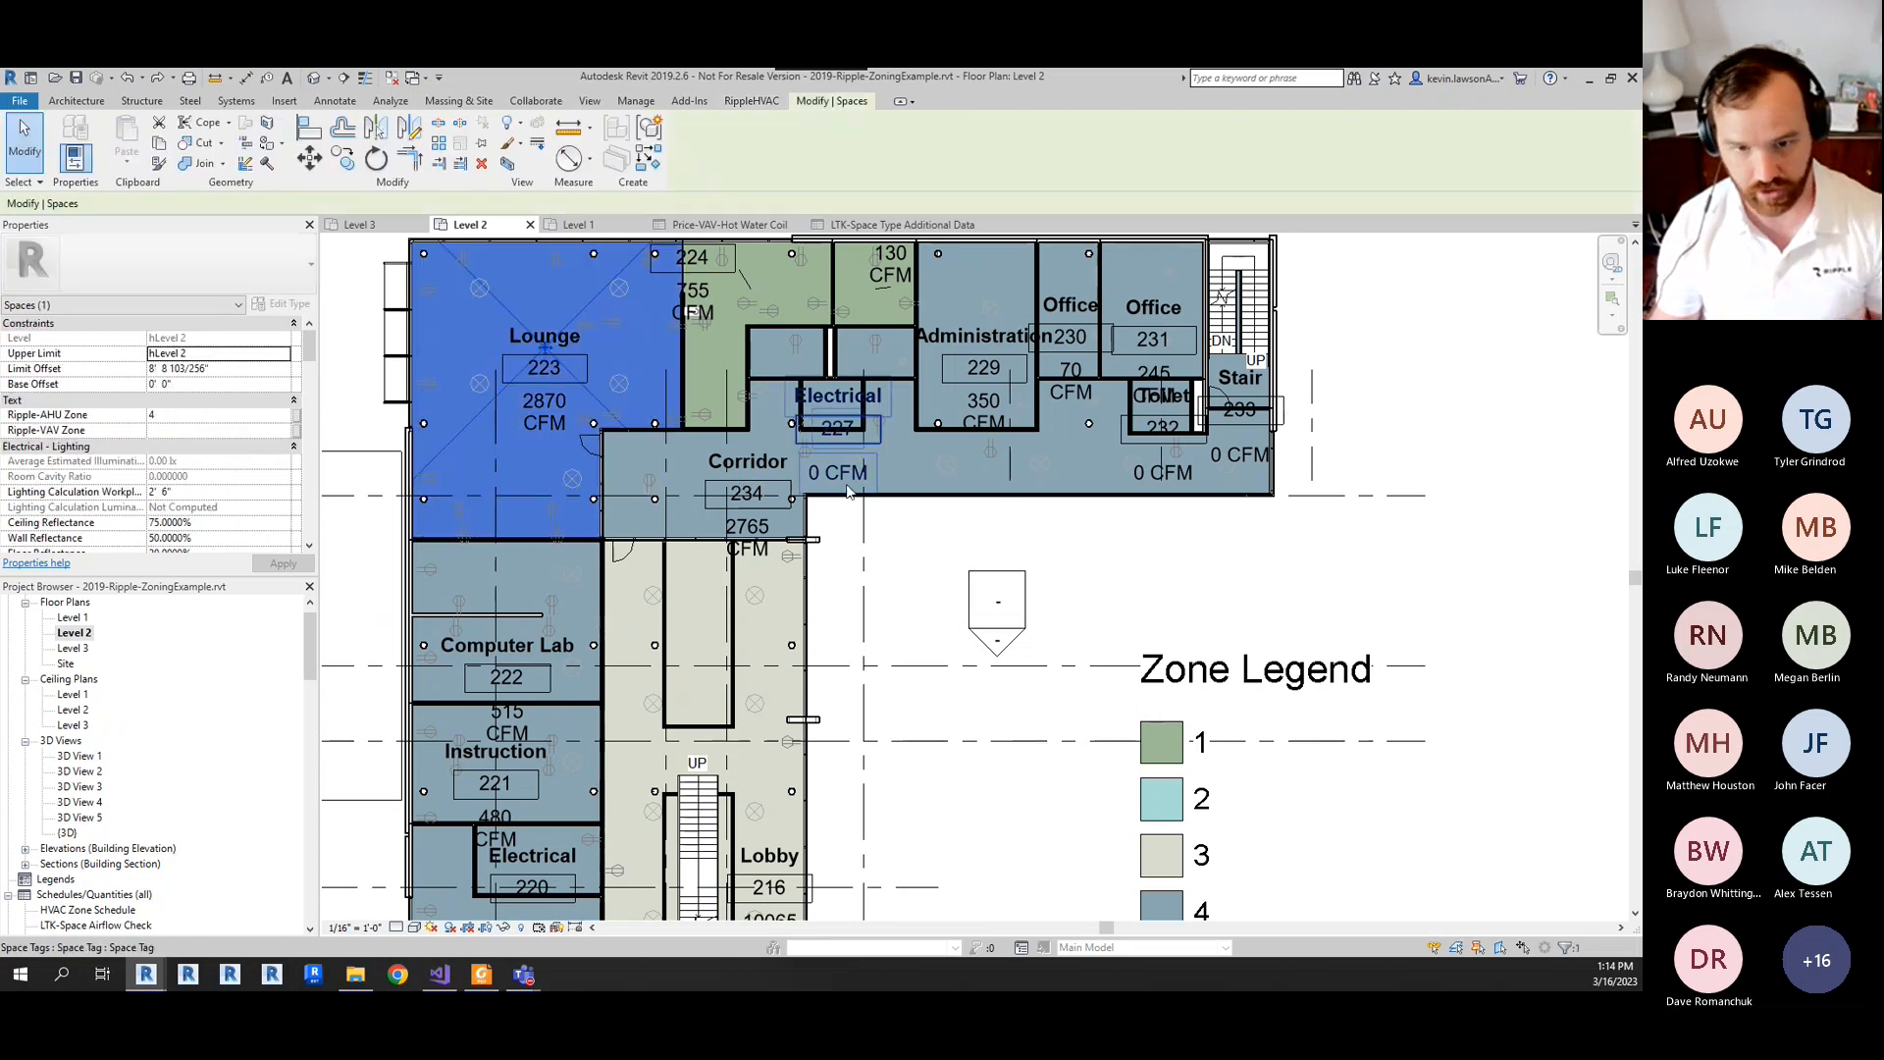
scroll(825, 453, "down", 4)
scroll(824, 453, "down", 2)
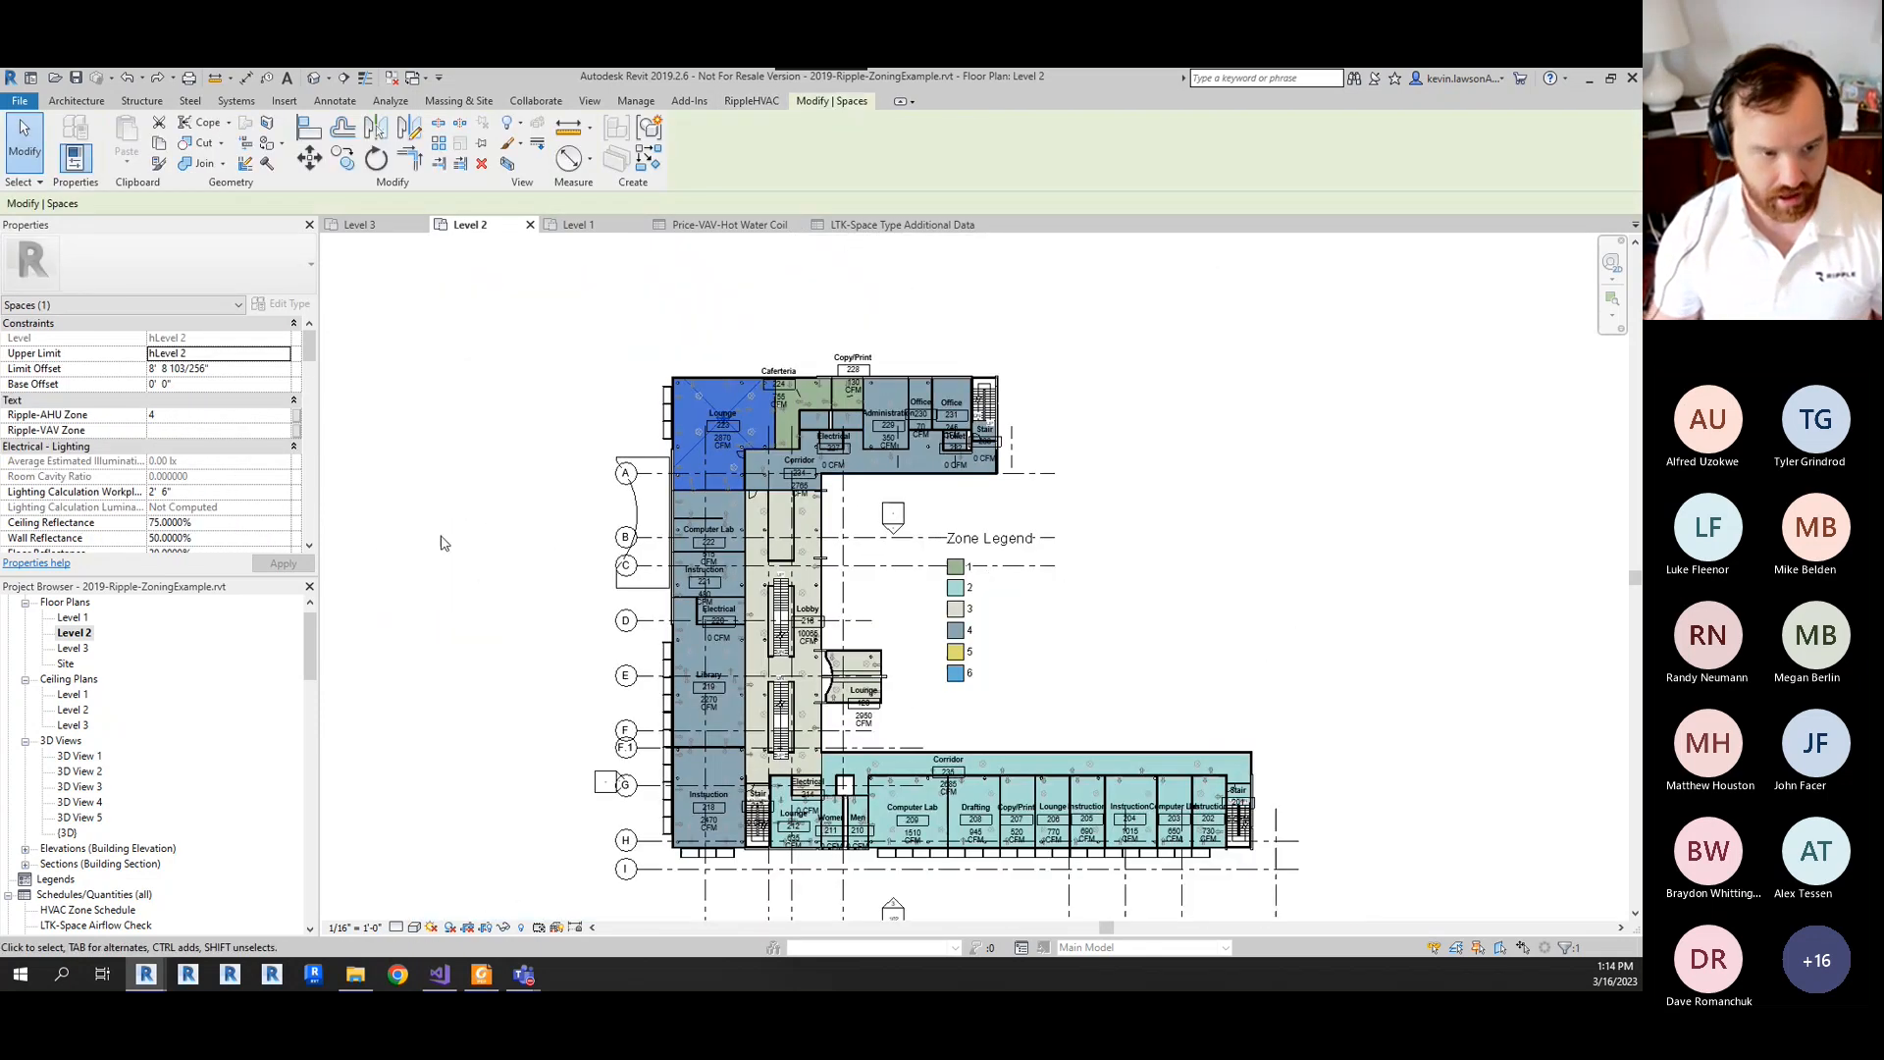
- Review the color-coded AHU zones on the Level 3 plan and on the Level 1 plan around Cafeteria 121
double_click(71, 648)
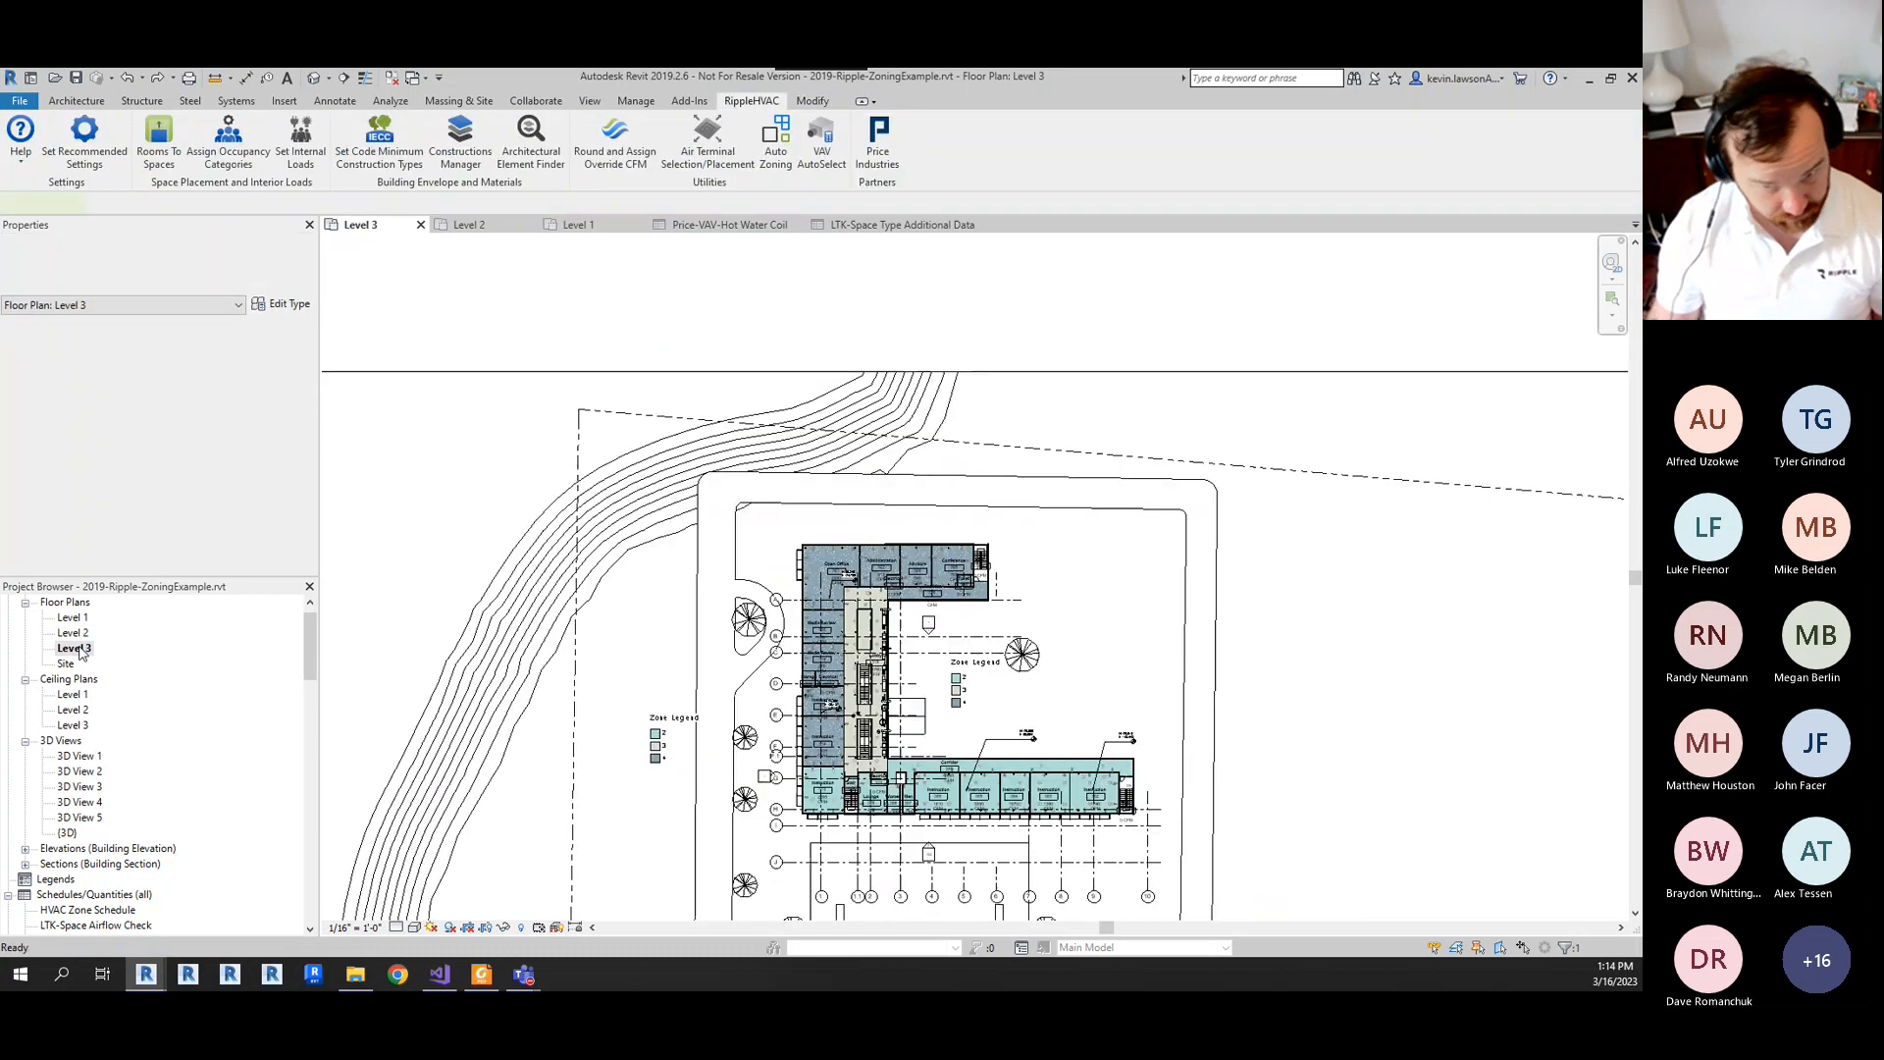
scroll(971, 702, "up", 2)
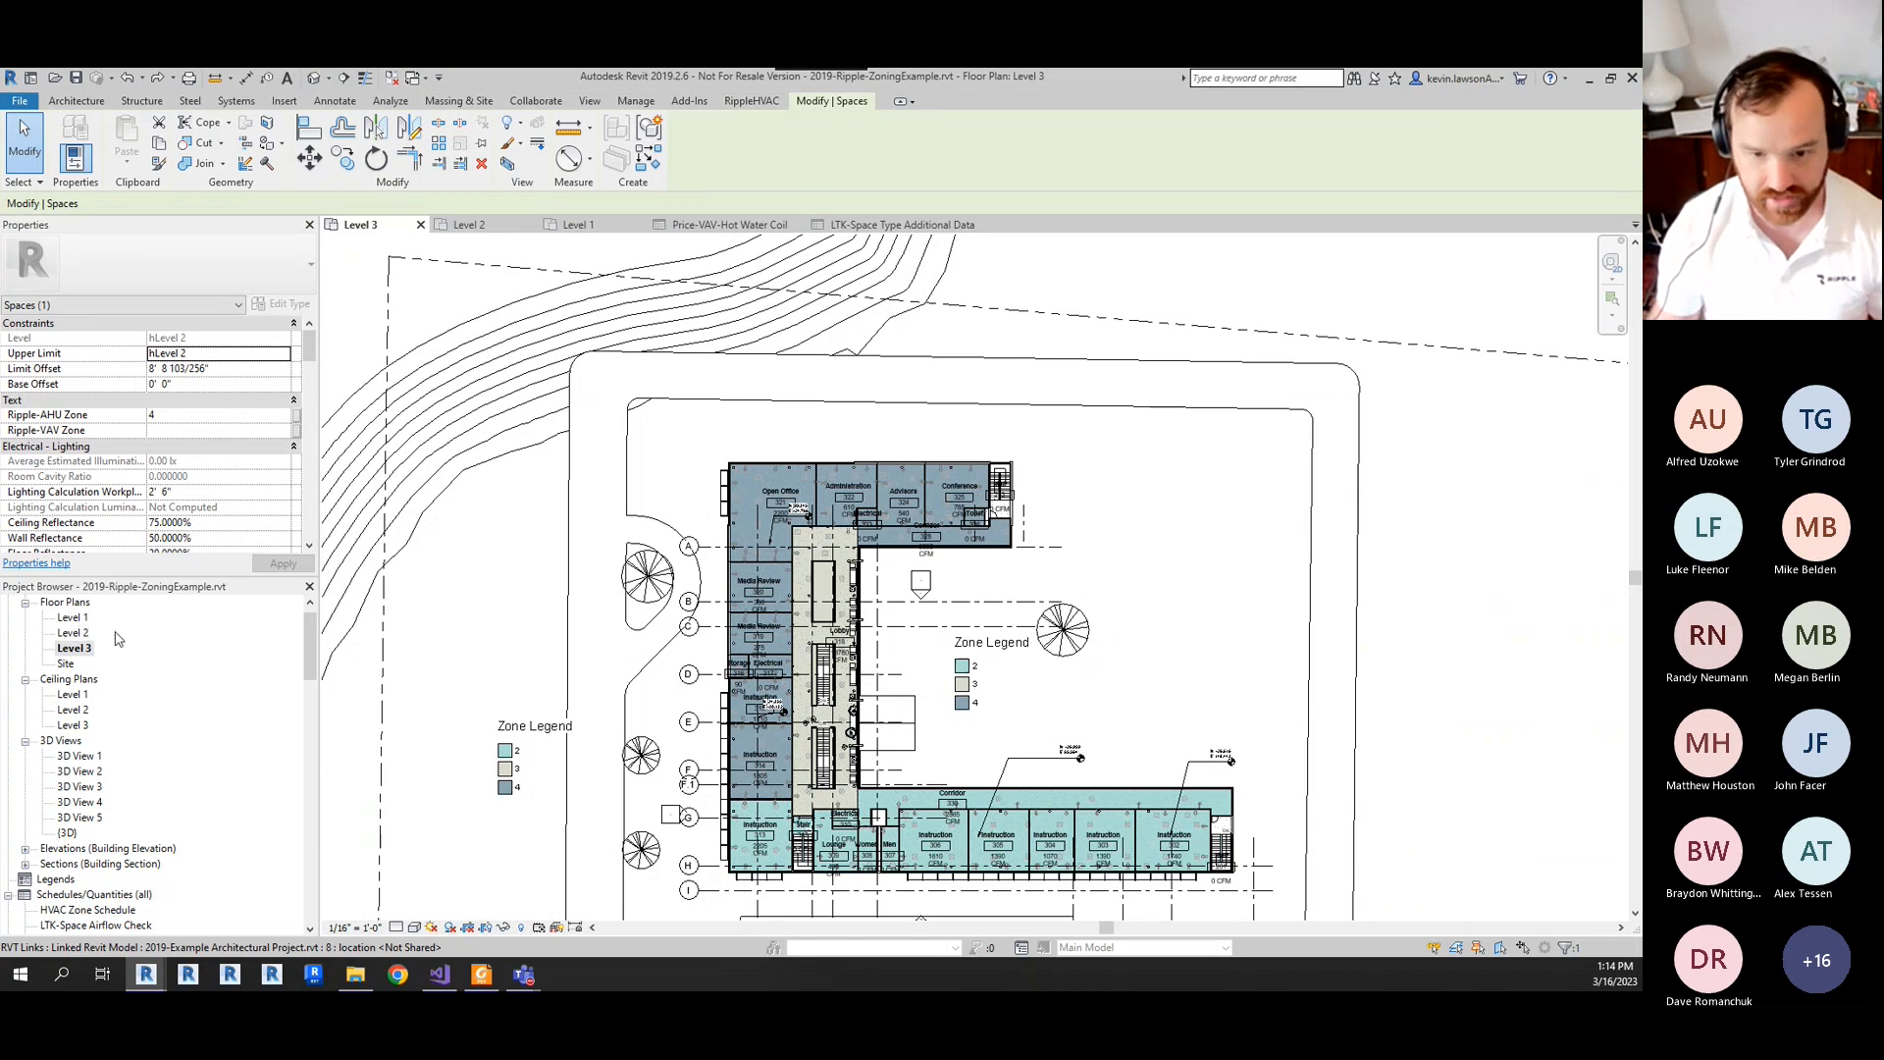
scroll(955, 658, "up", 2)
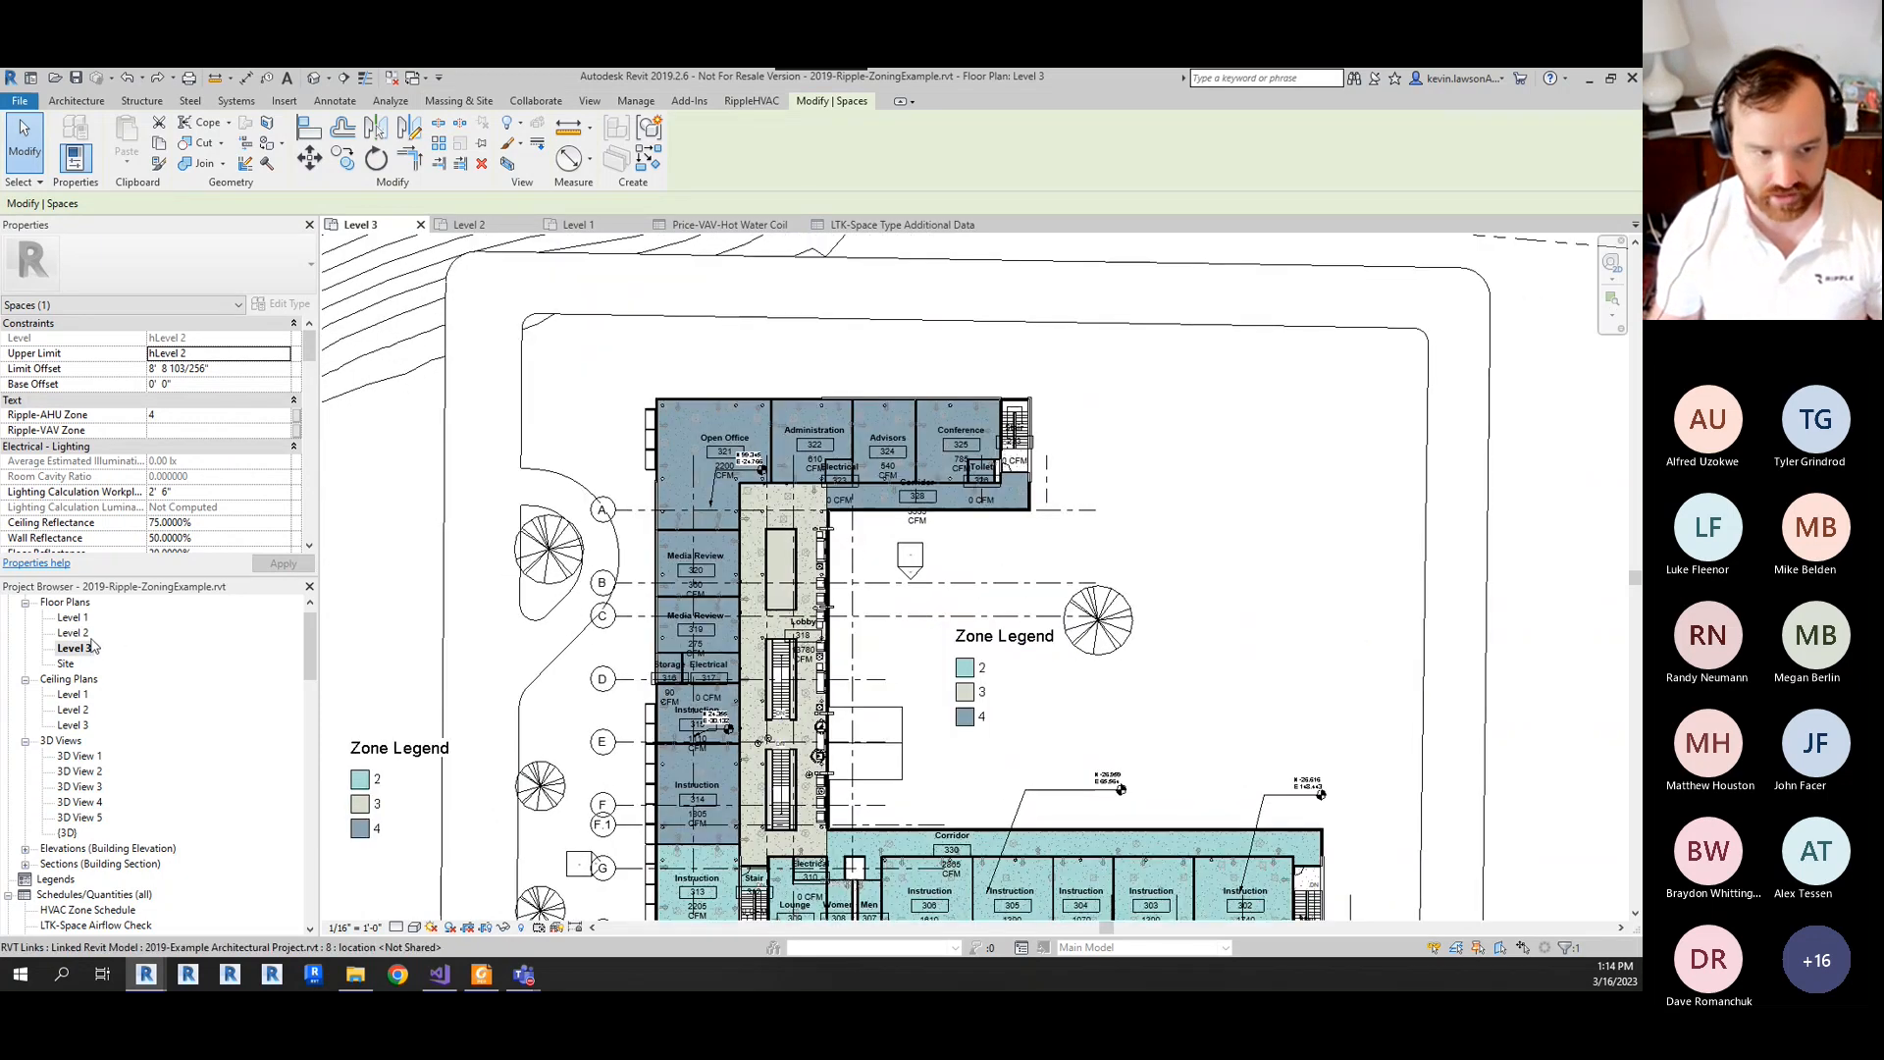
double_click(74, 633)
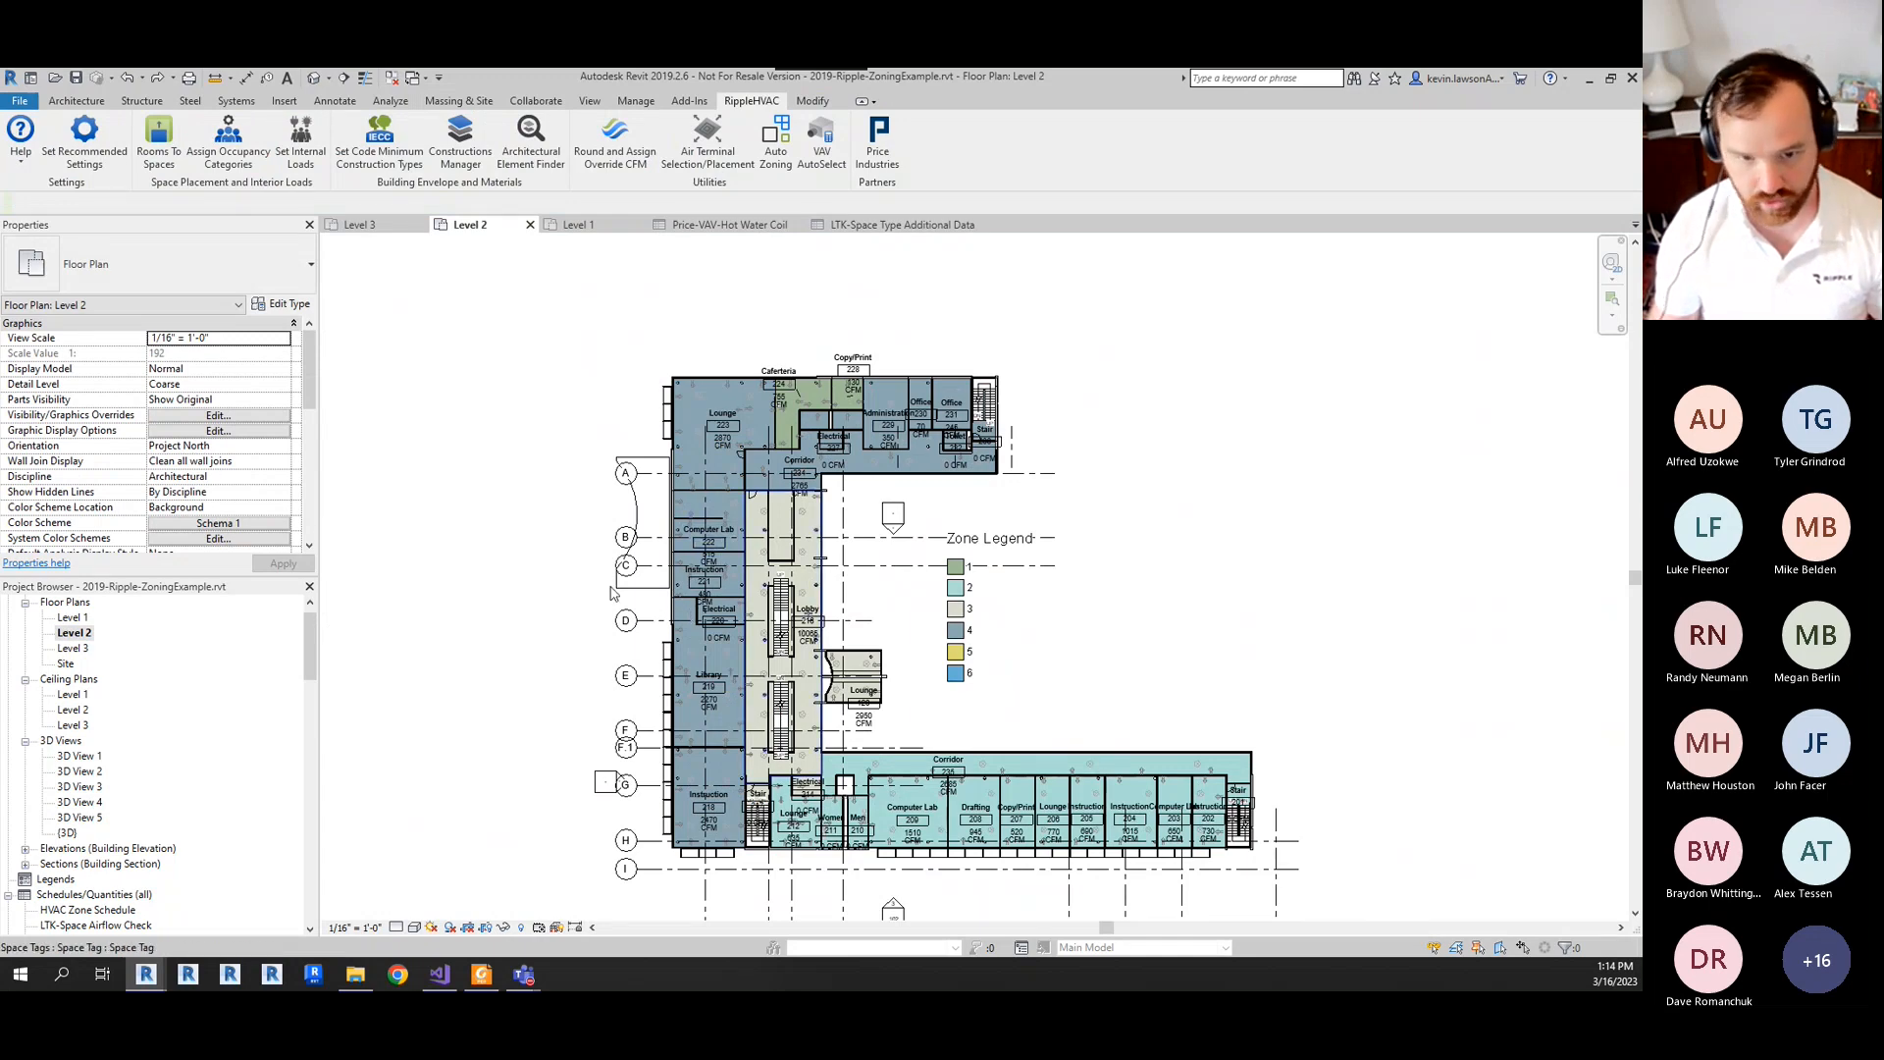
double_click(73, 617)
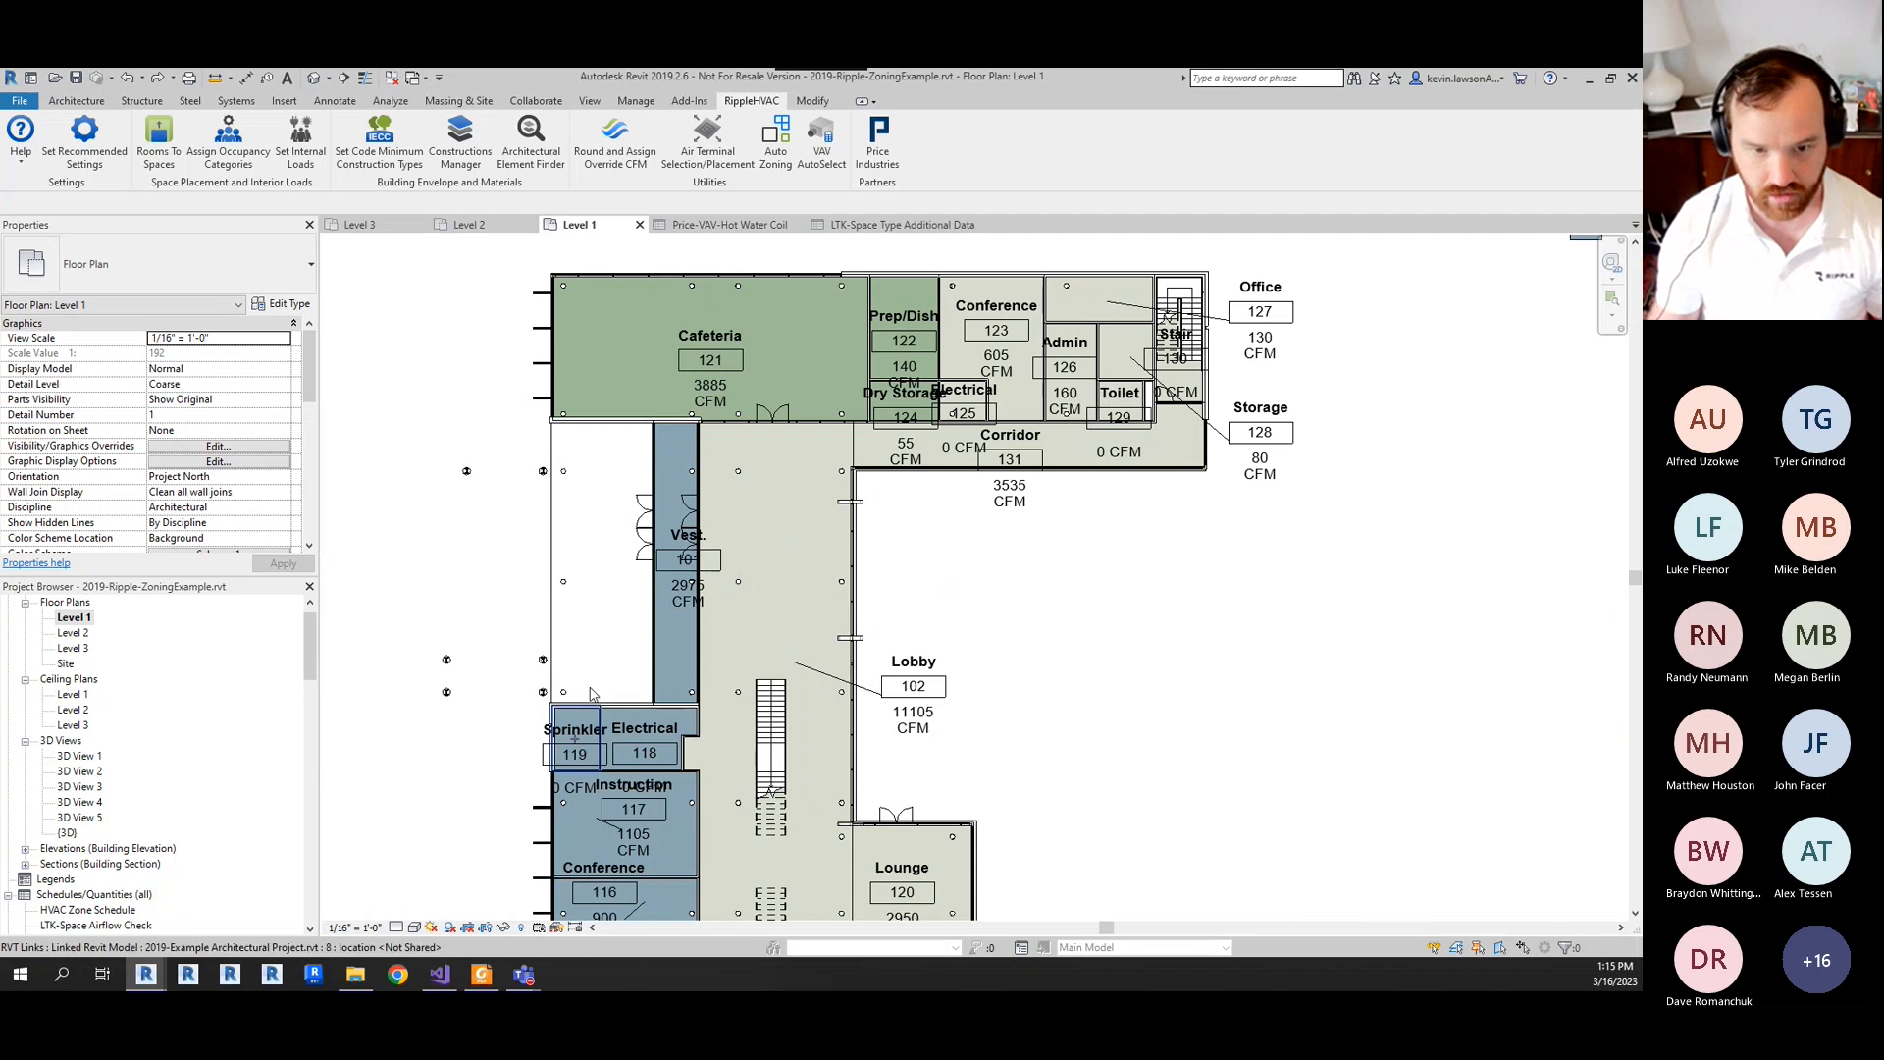
scroll(855, 507, "down", 1)
scroll(957, 815, "up", 1)
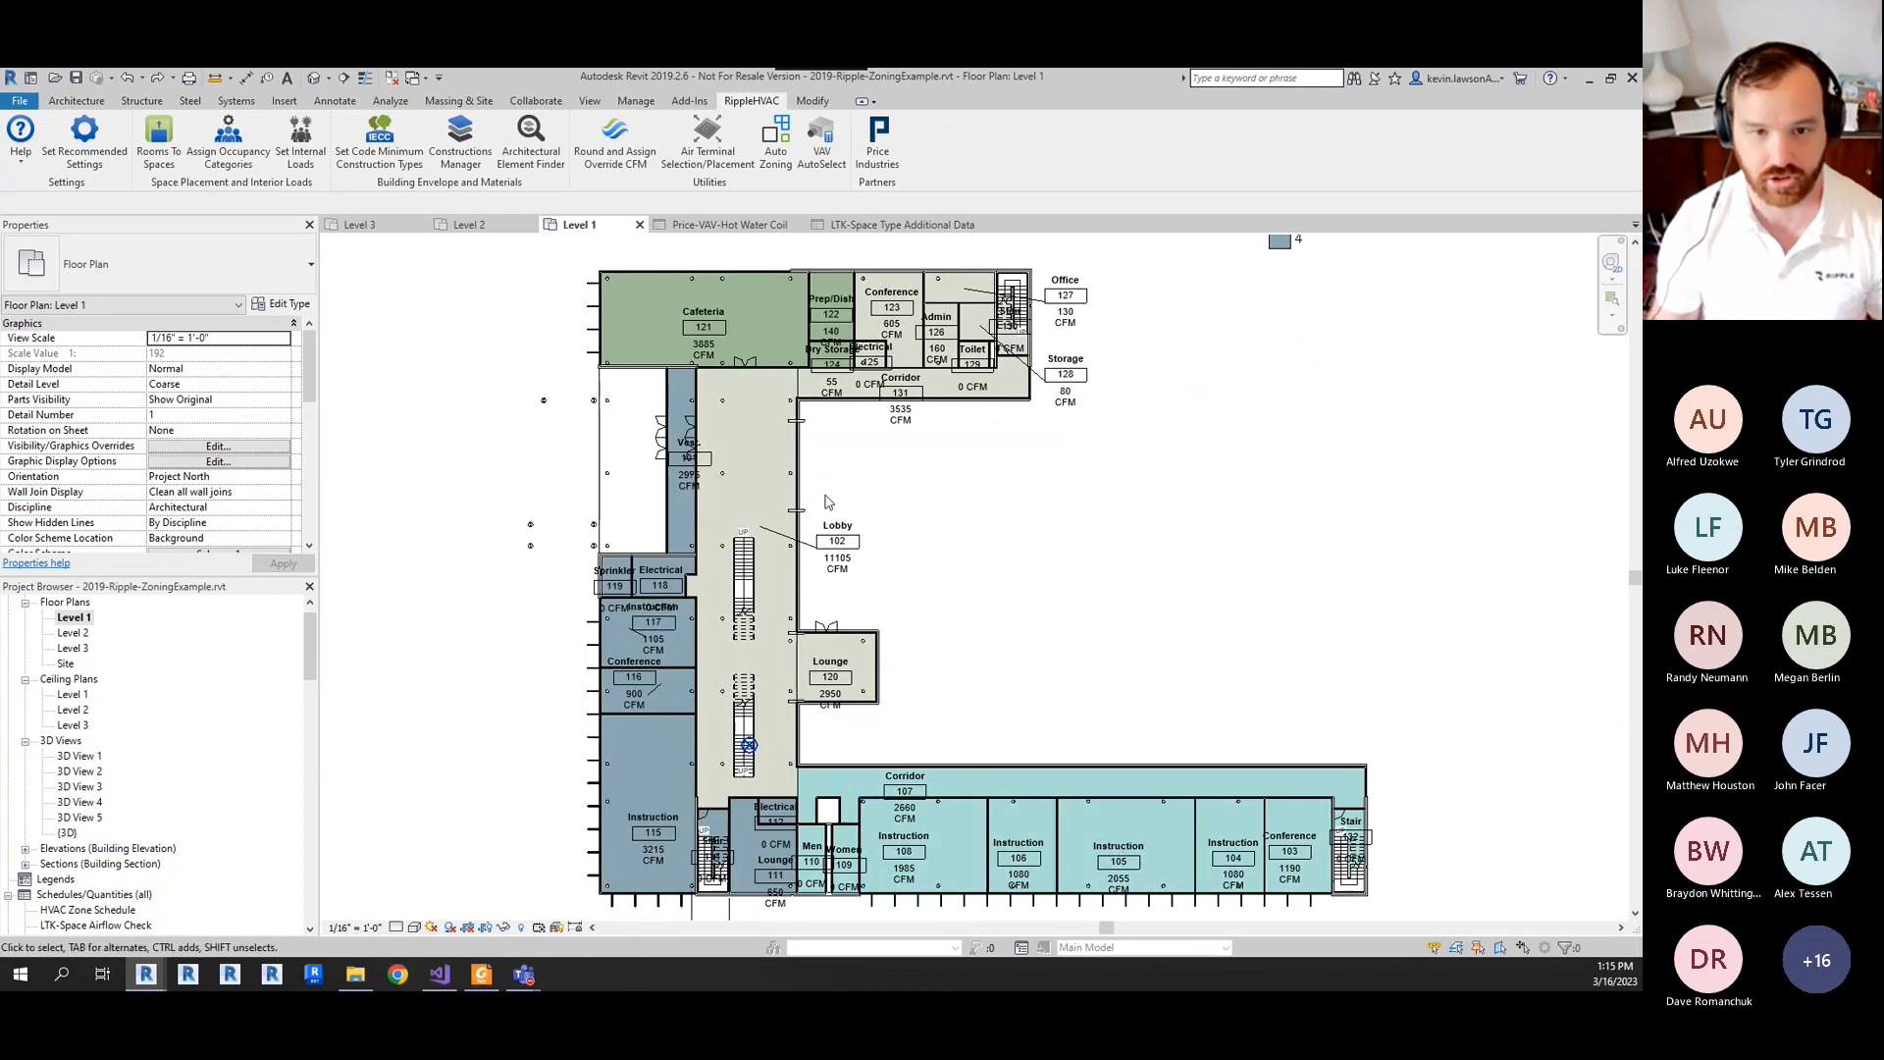
scroll(850, 434, "down", 1)
scroll(715, 430, "up", 3)
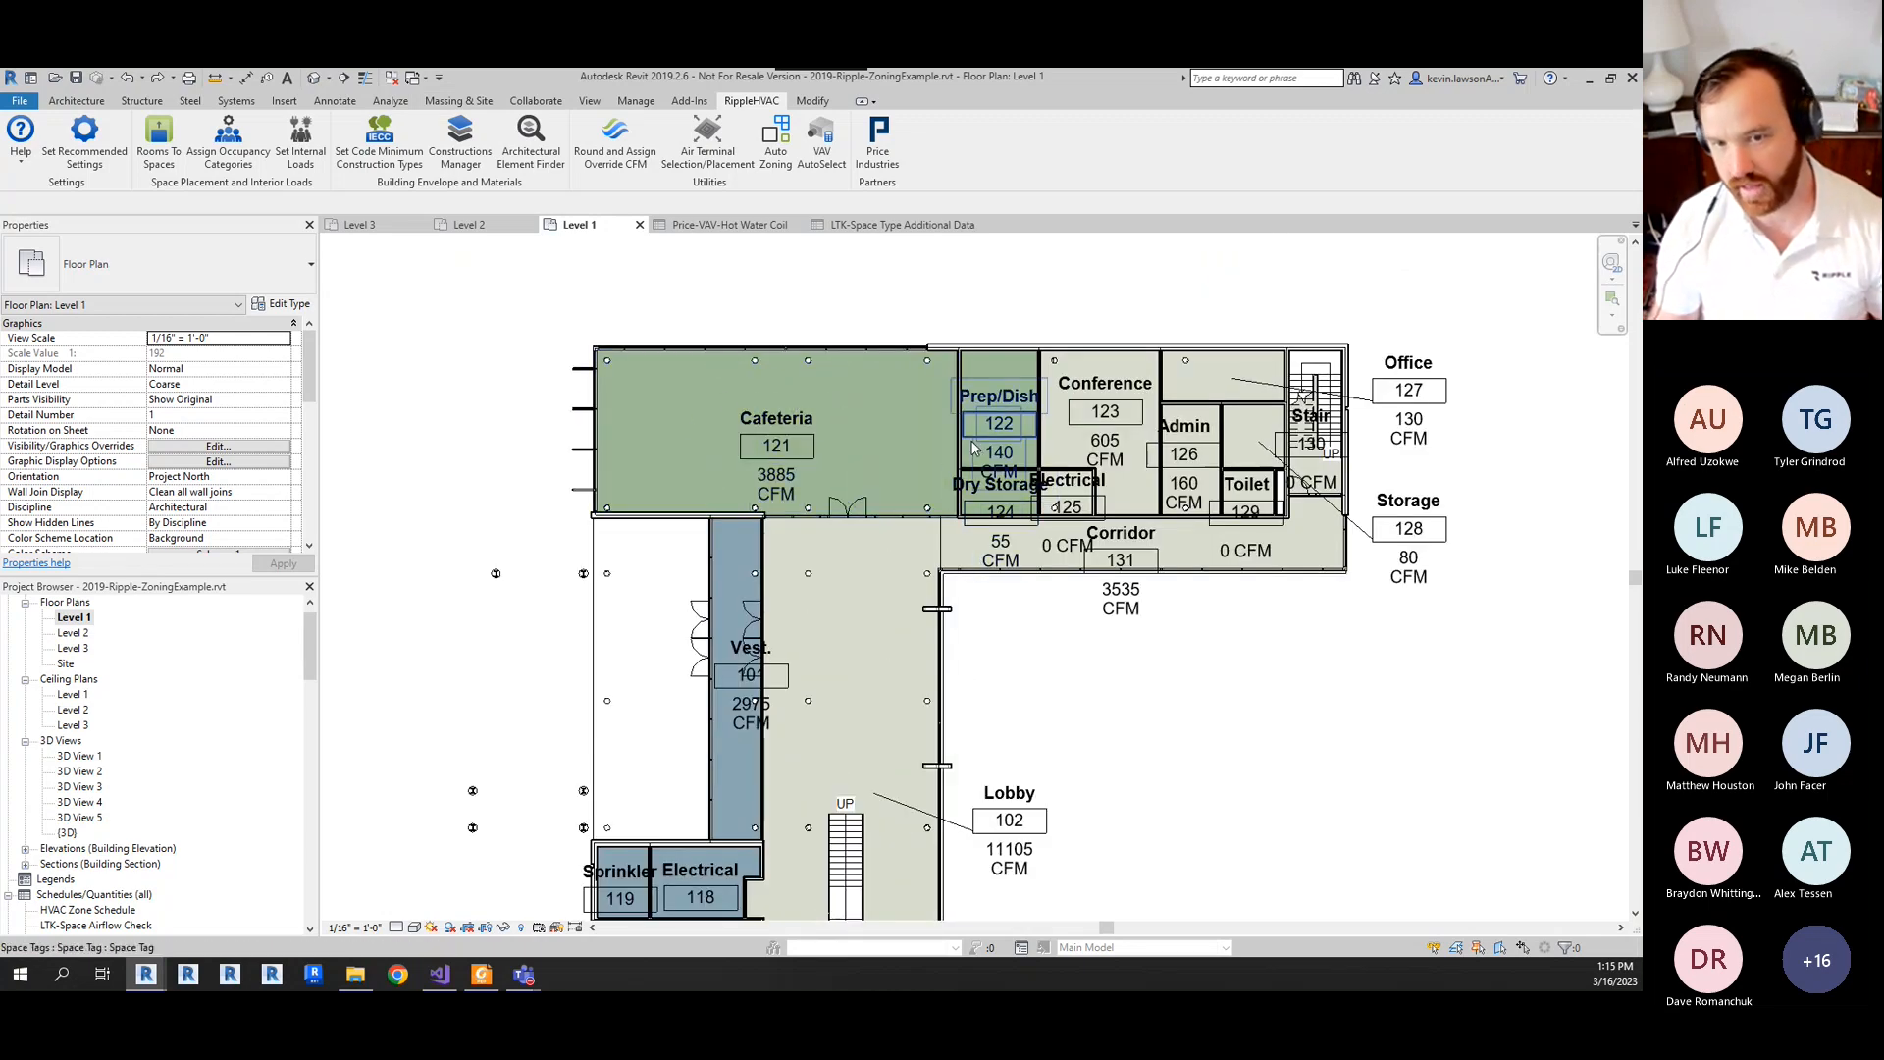
- Compare the Level 2 AHU zoning around Caferteria 224 with the Level 1 zoning of the cafeteria, lobby and corridor
left_click(472, 227)
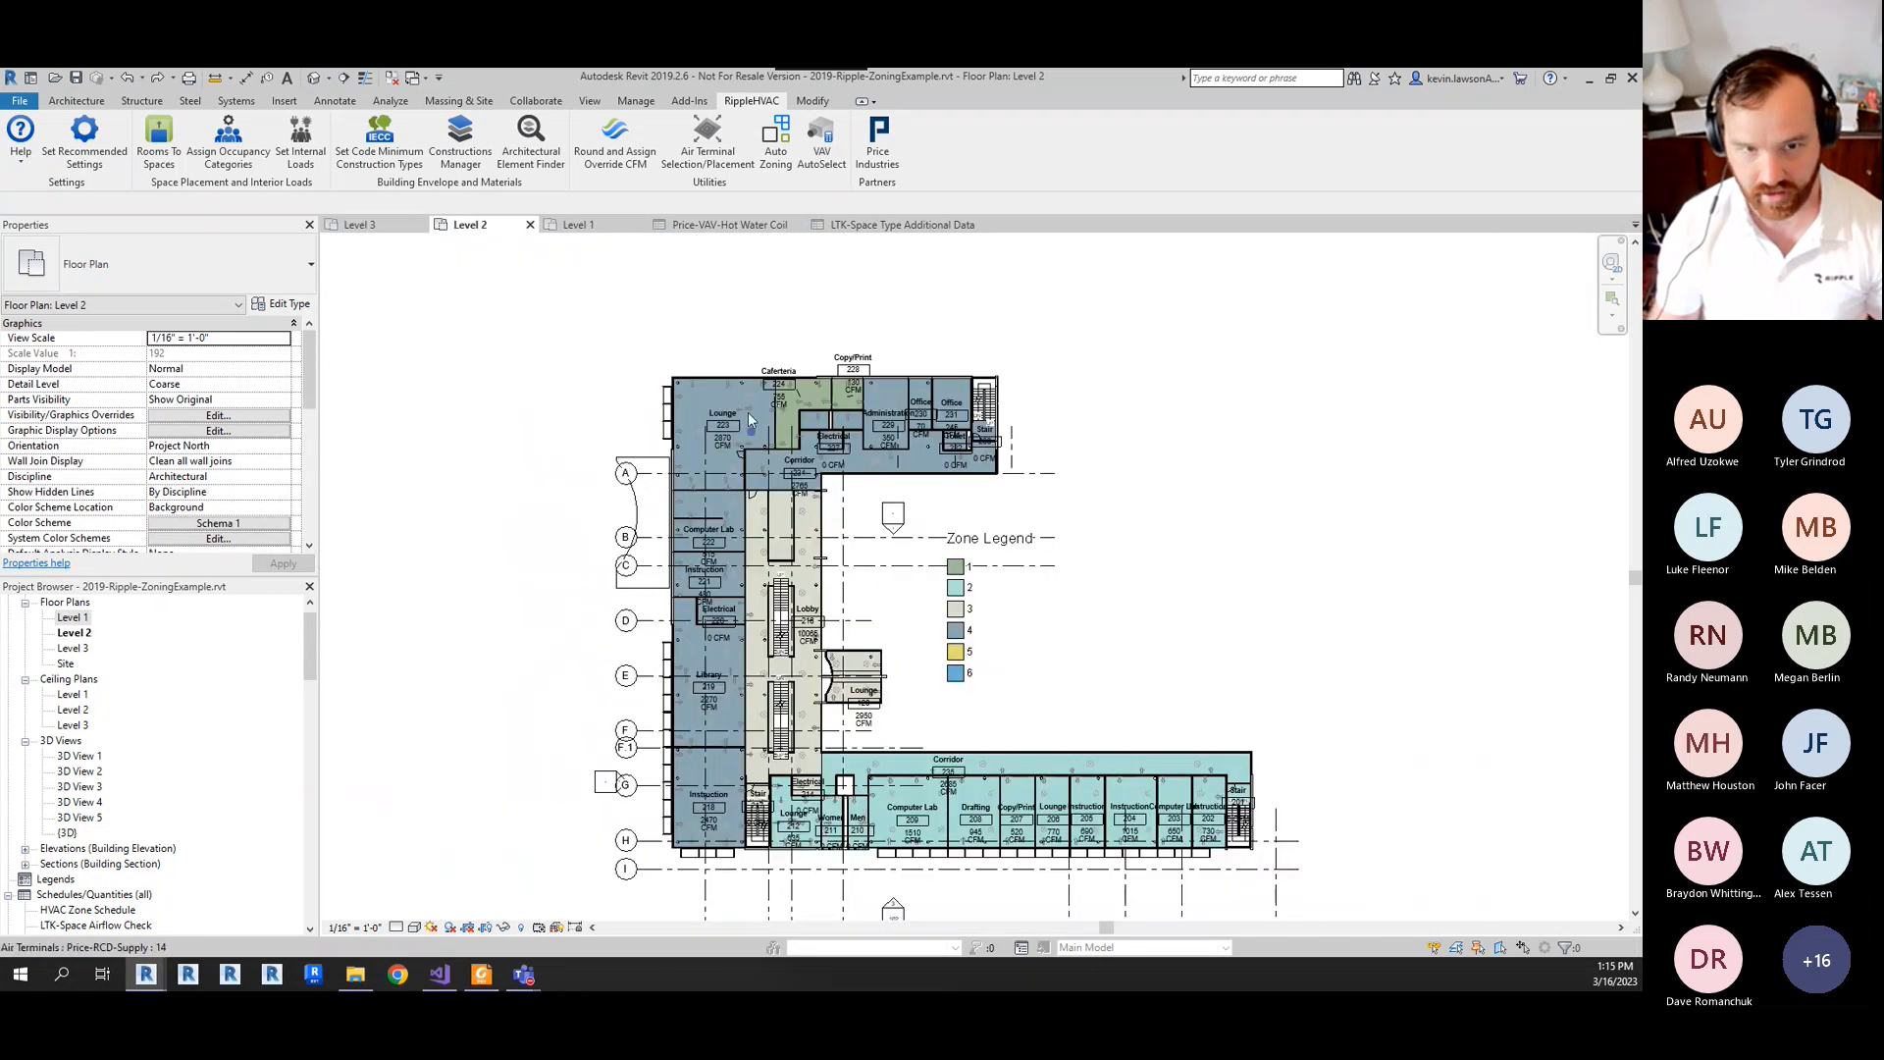
left_click(580, 226)
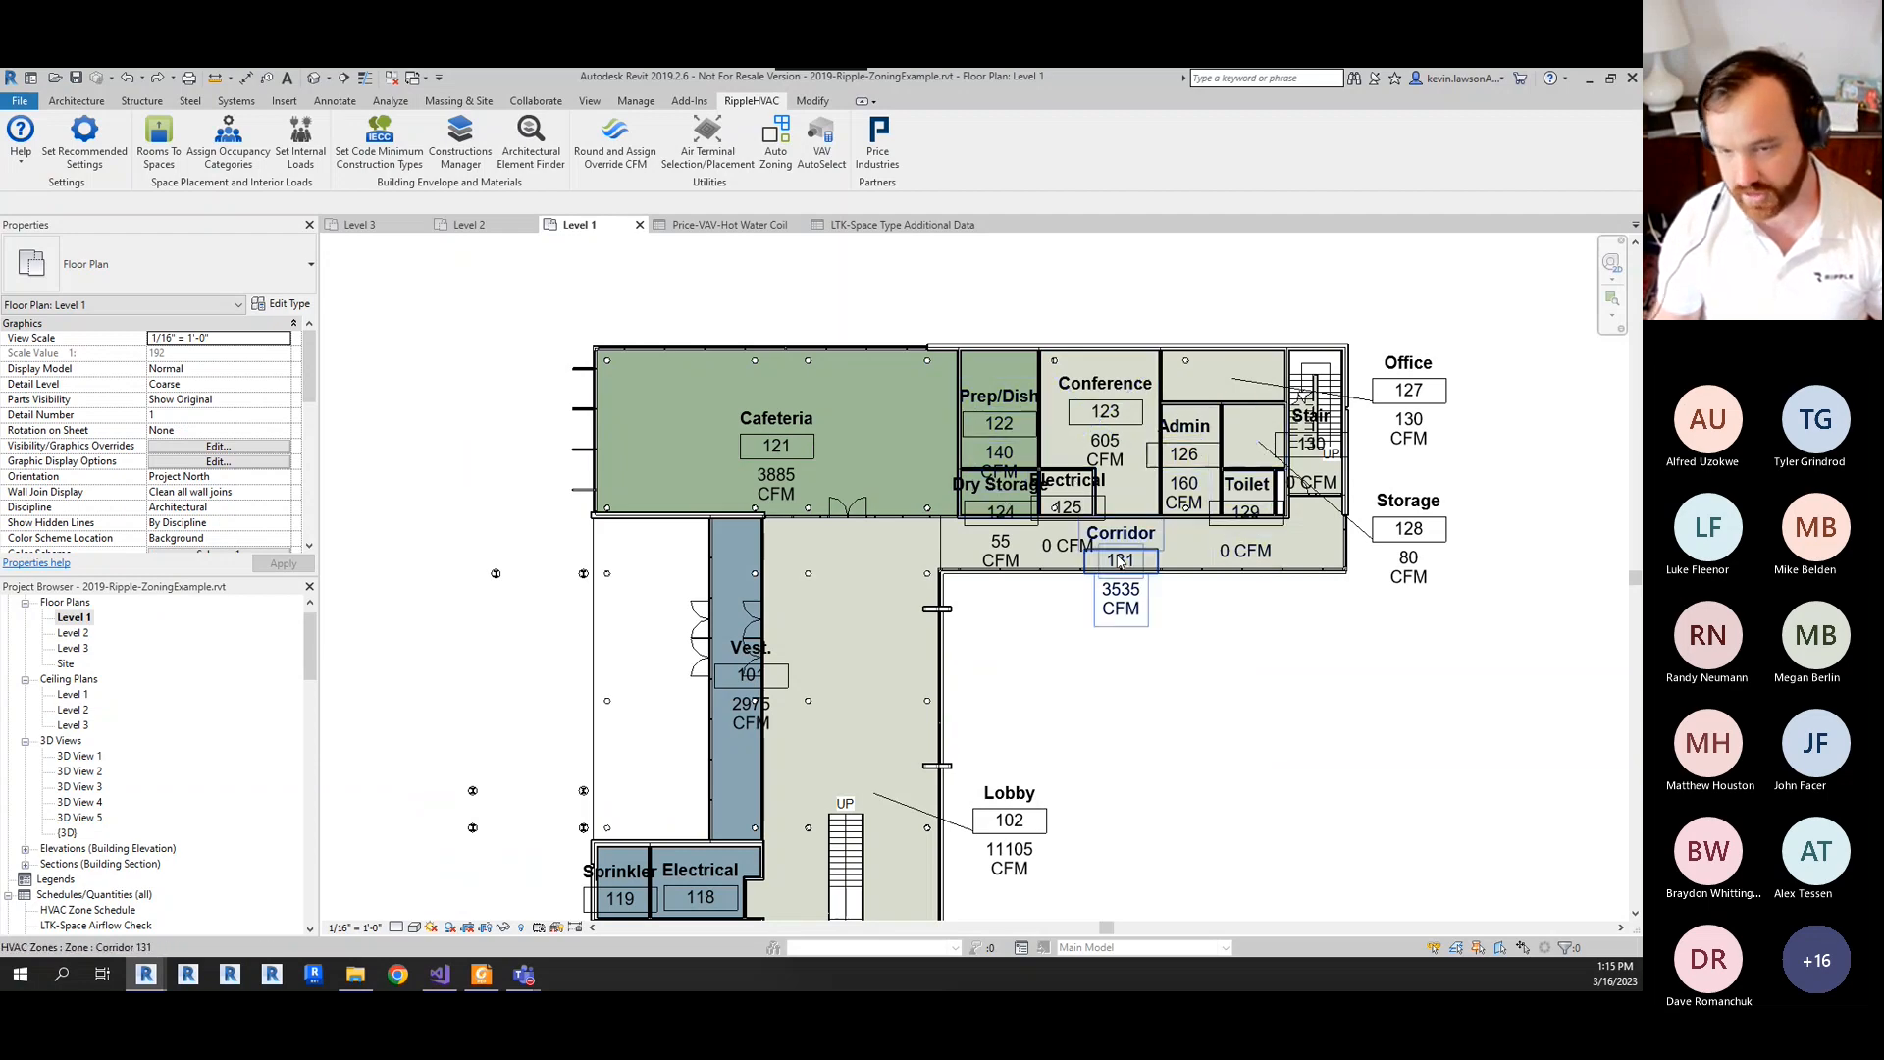
scroll(1011, 655, "down", 1)
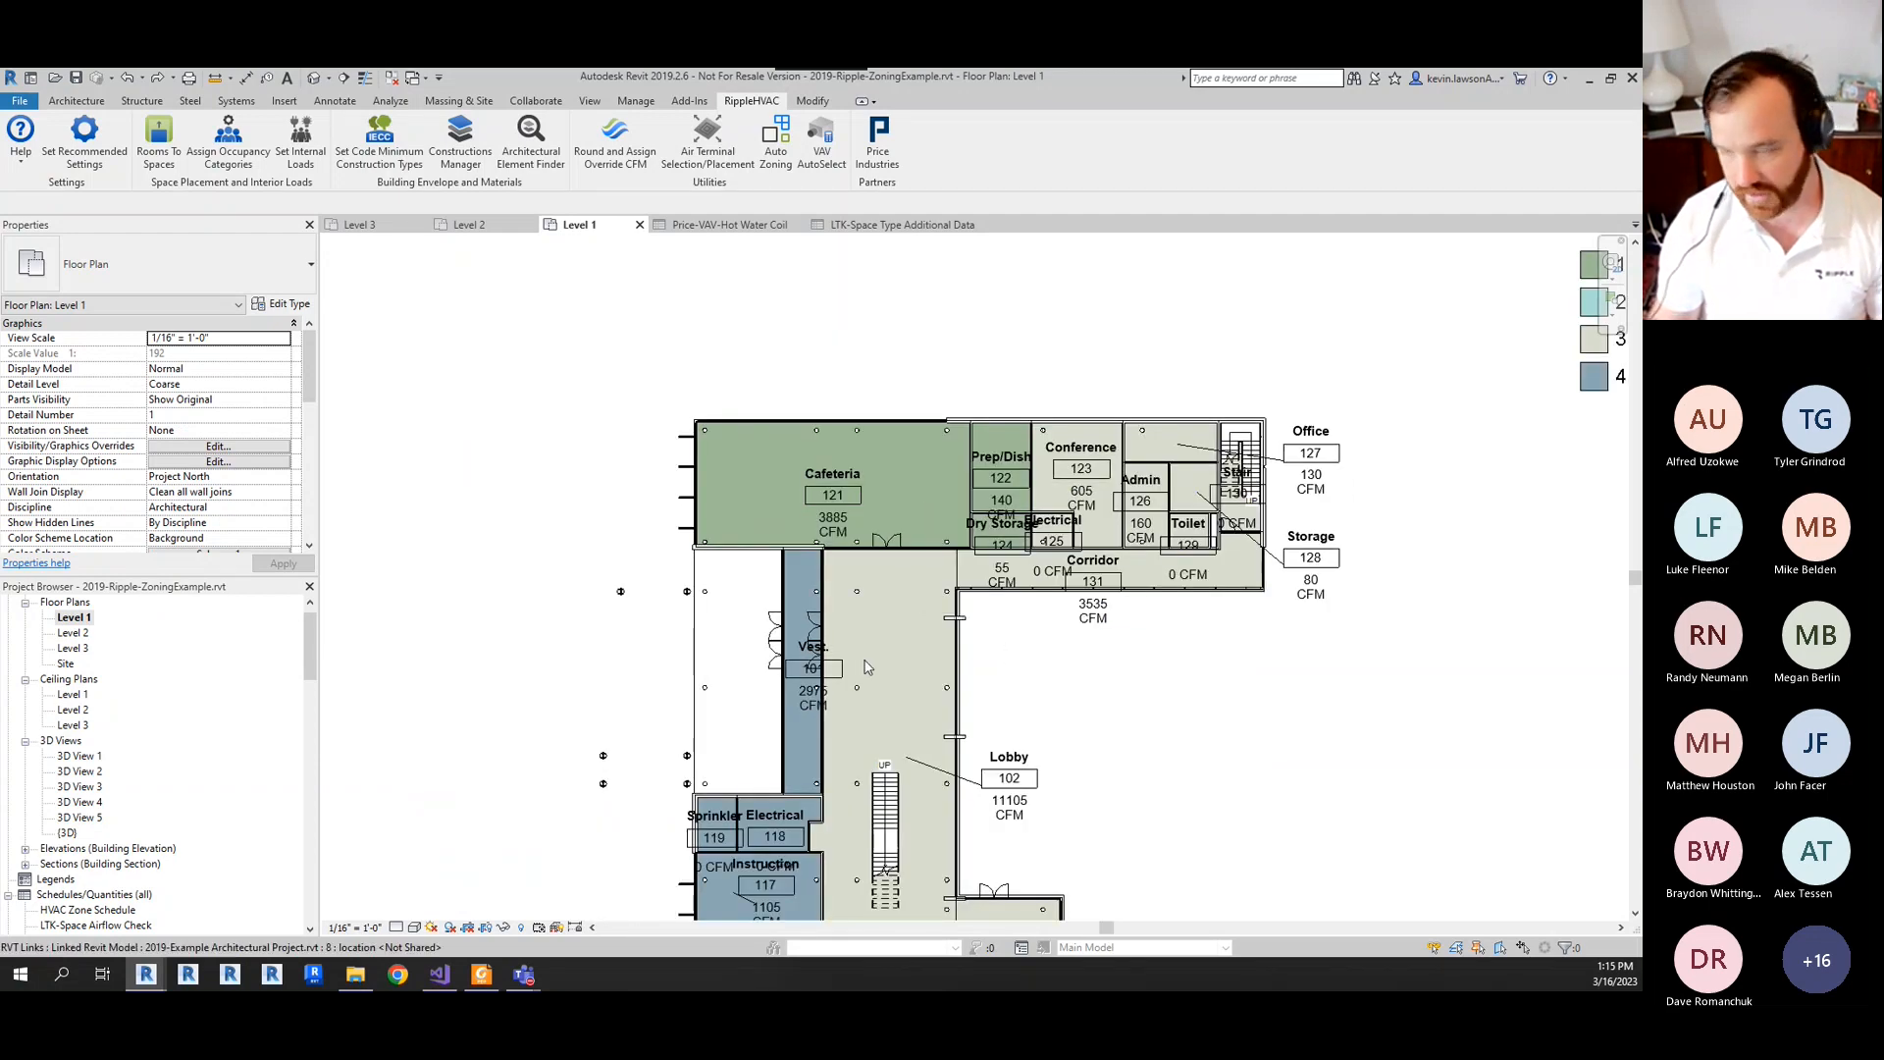
scroll(1011, 655, "down", 2)
scroll(985, 678, "up", 2)
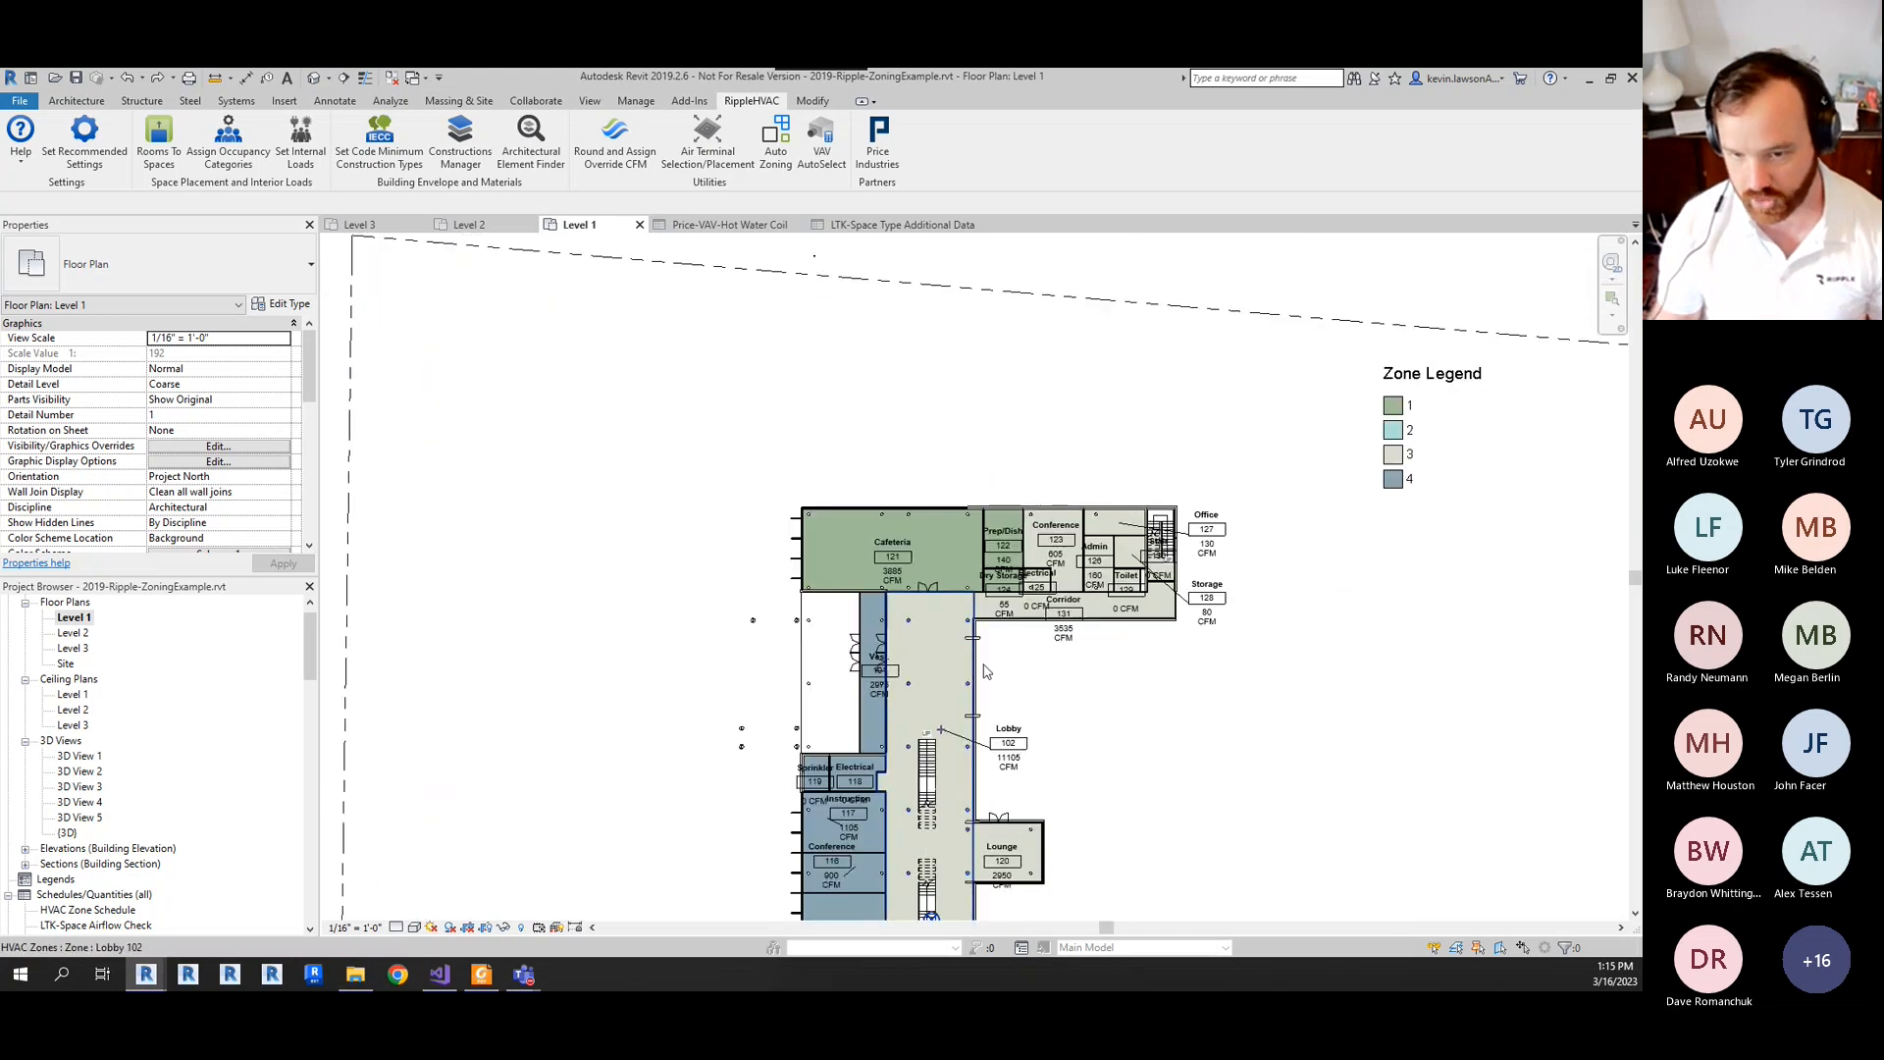
scroll(889, 746, "down", 3)
scroll(827, 773, "down", 3)
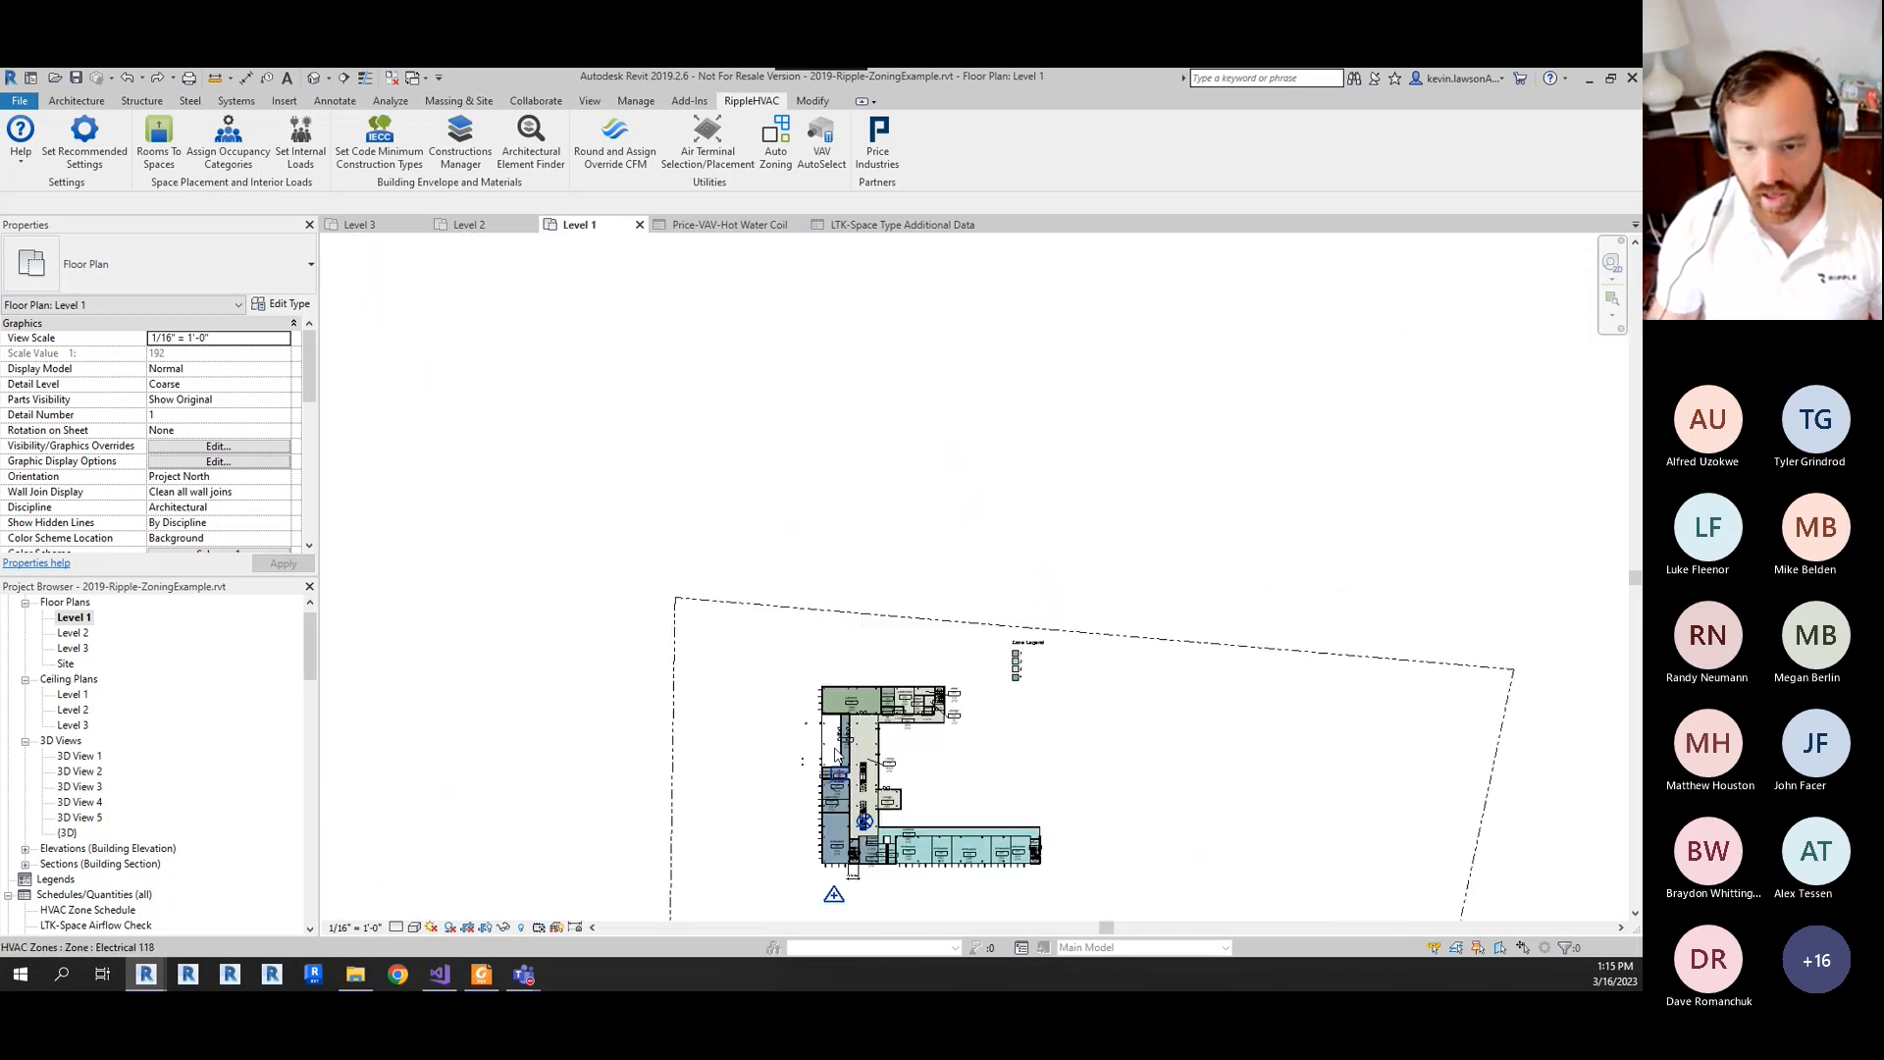
- Examine the Level 2 AHU zones across the main building and the separate square office building
double_click(73, 633)
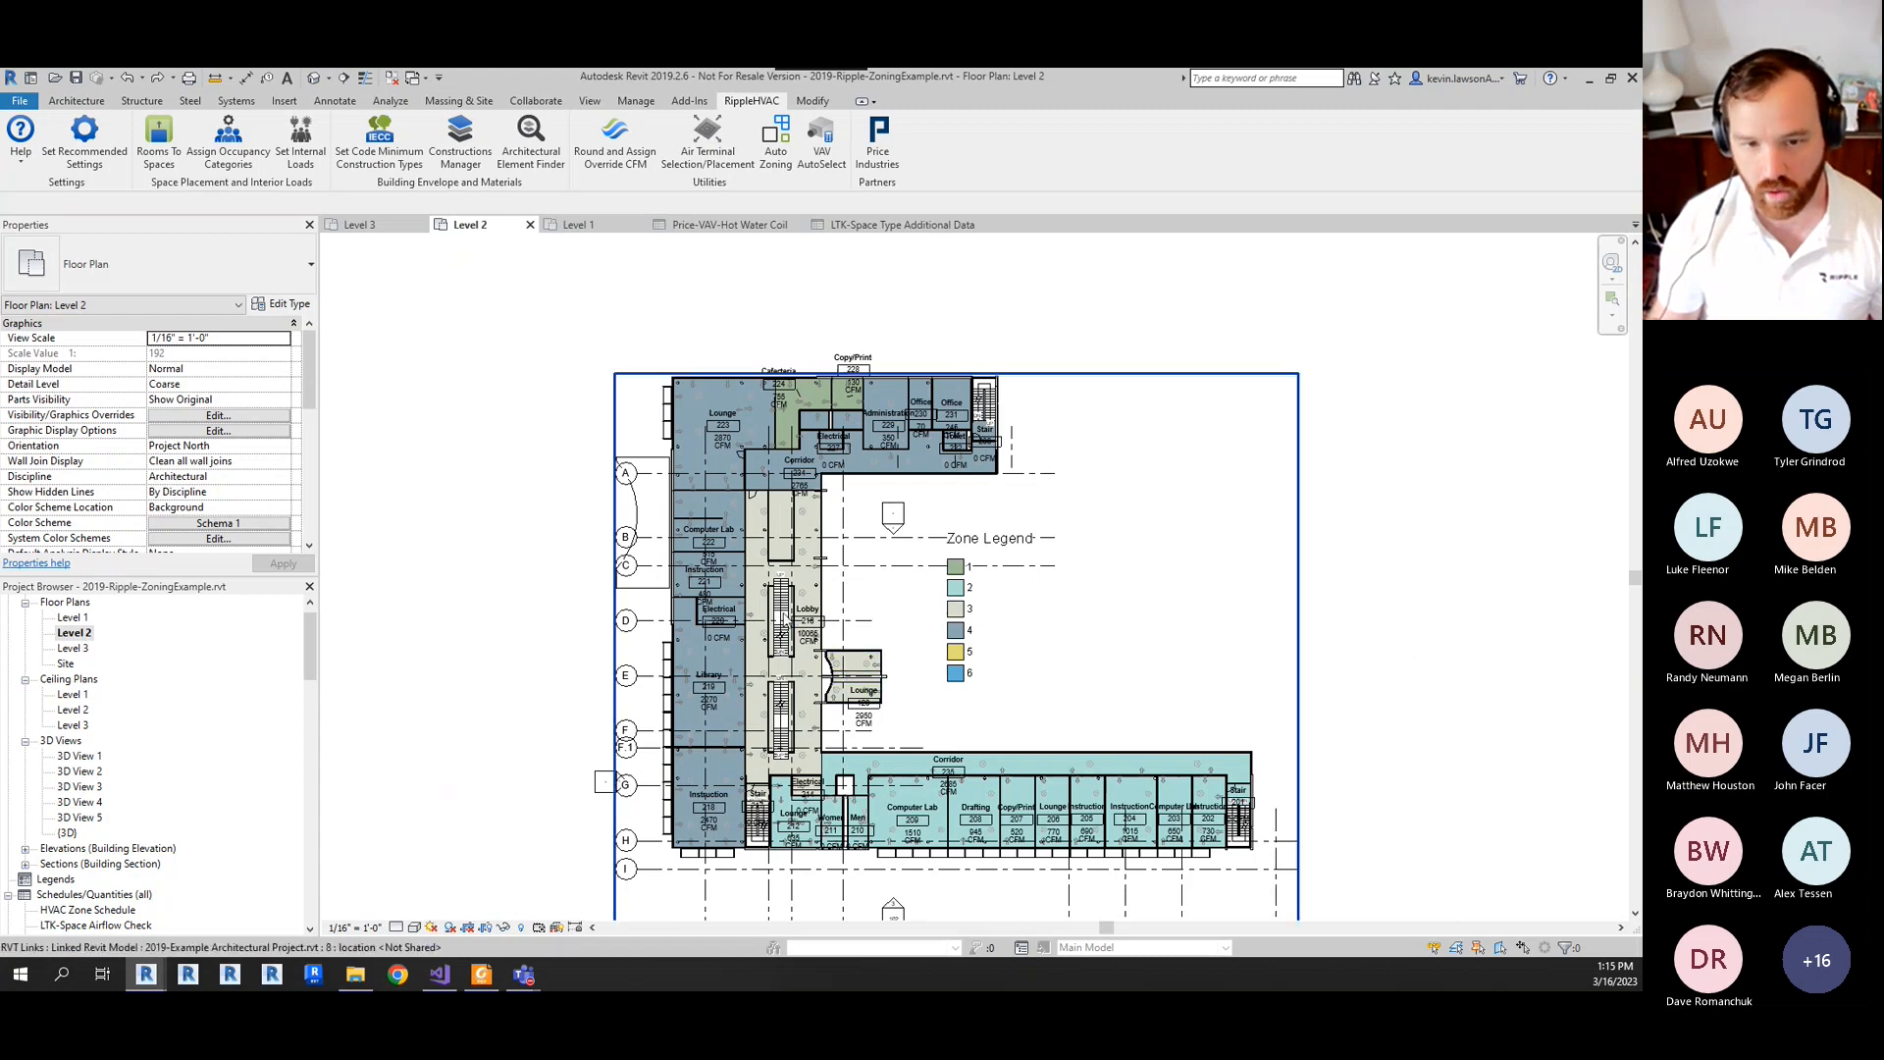
scroll(891, 827, "down", 2)
scroll(970, 850, "up", 3)
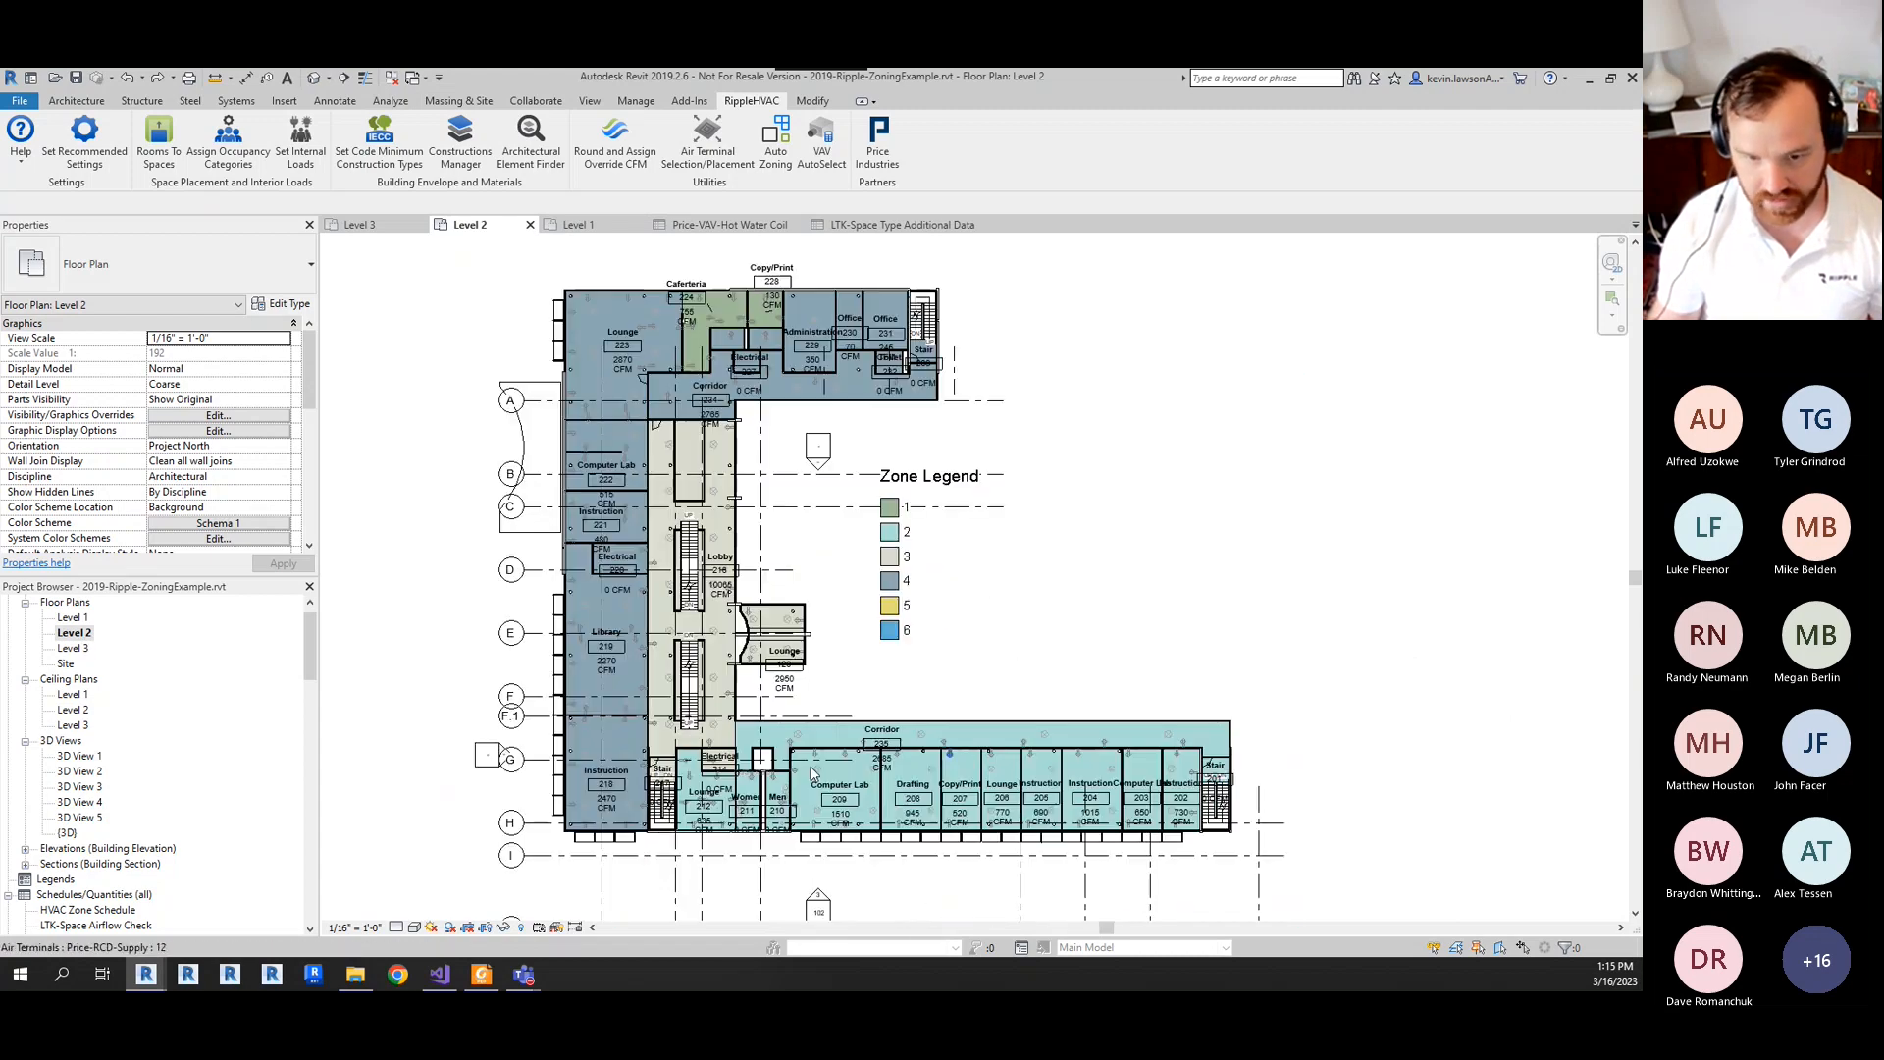
scroll(700, 814, "down", 5)
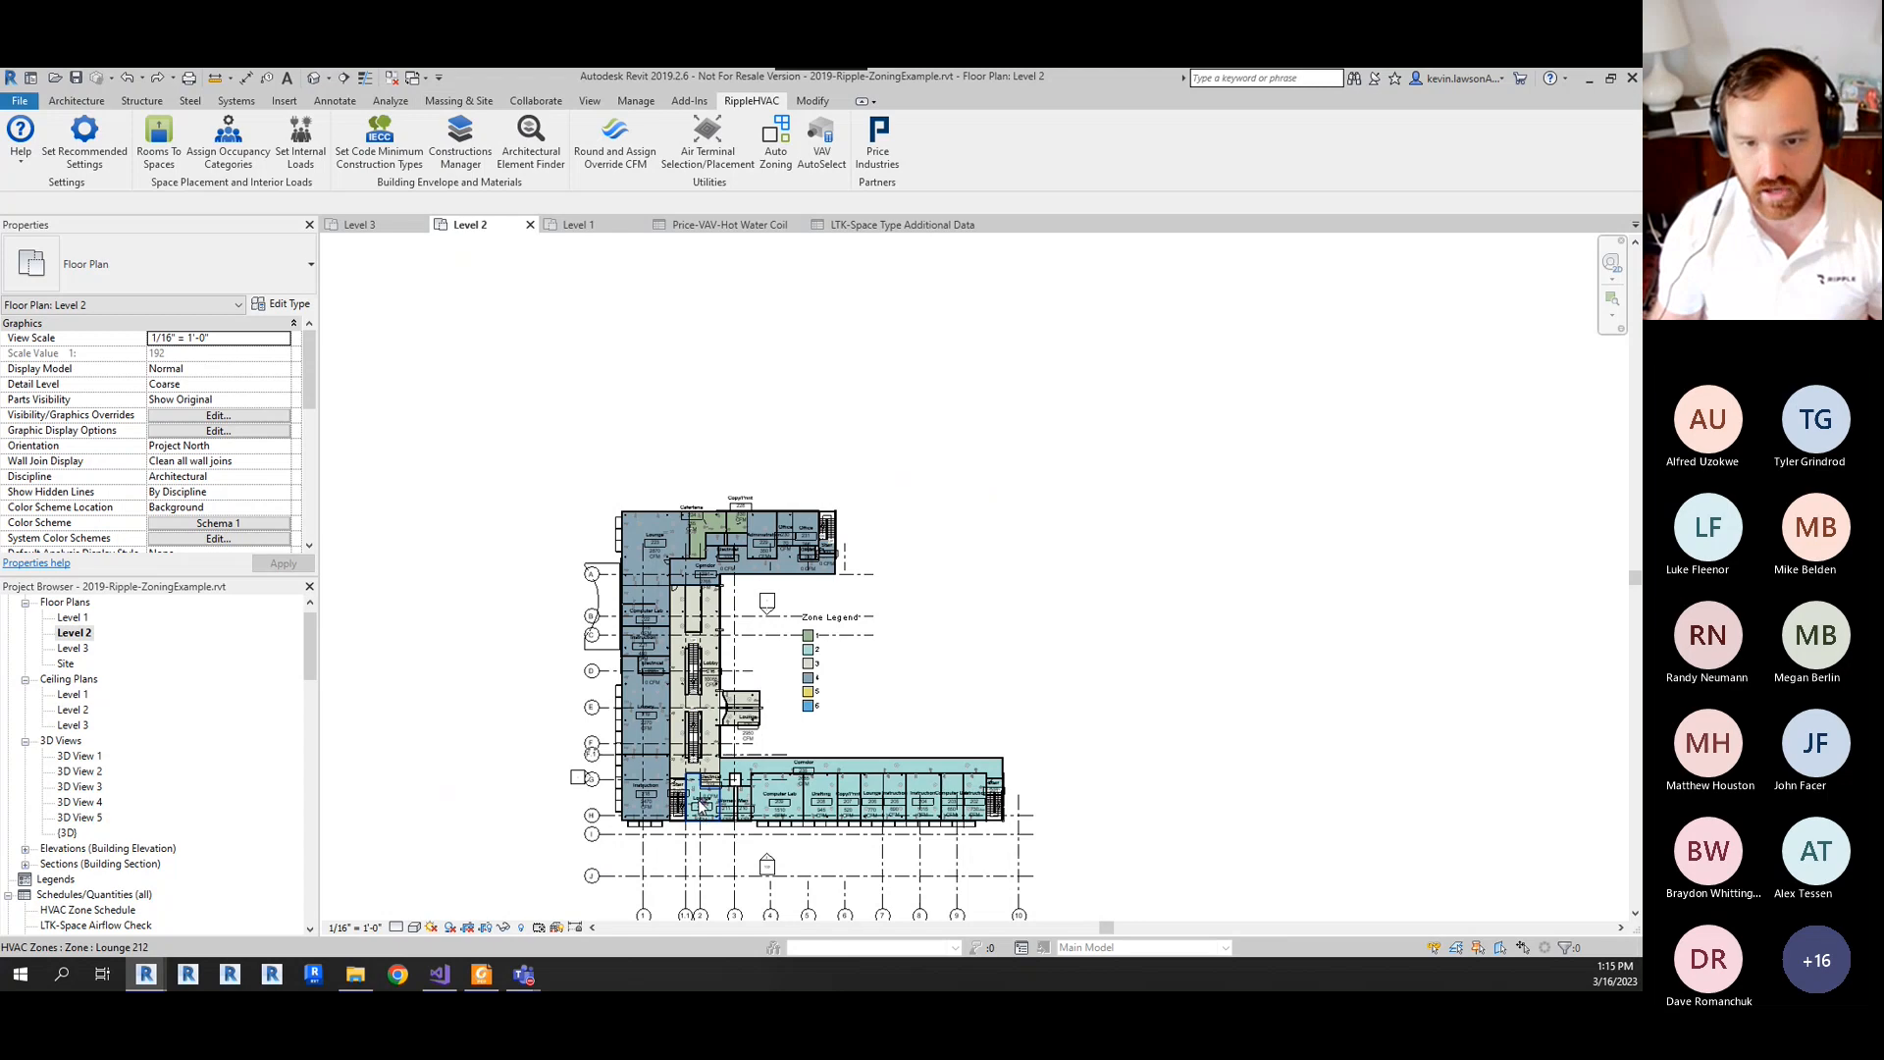
scroll(873, 286, "up", 1)
scroll(875, 290, "up", 5)
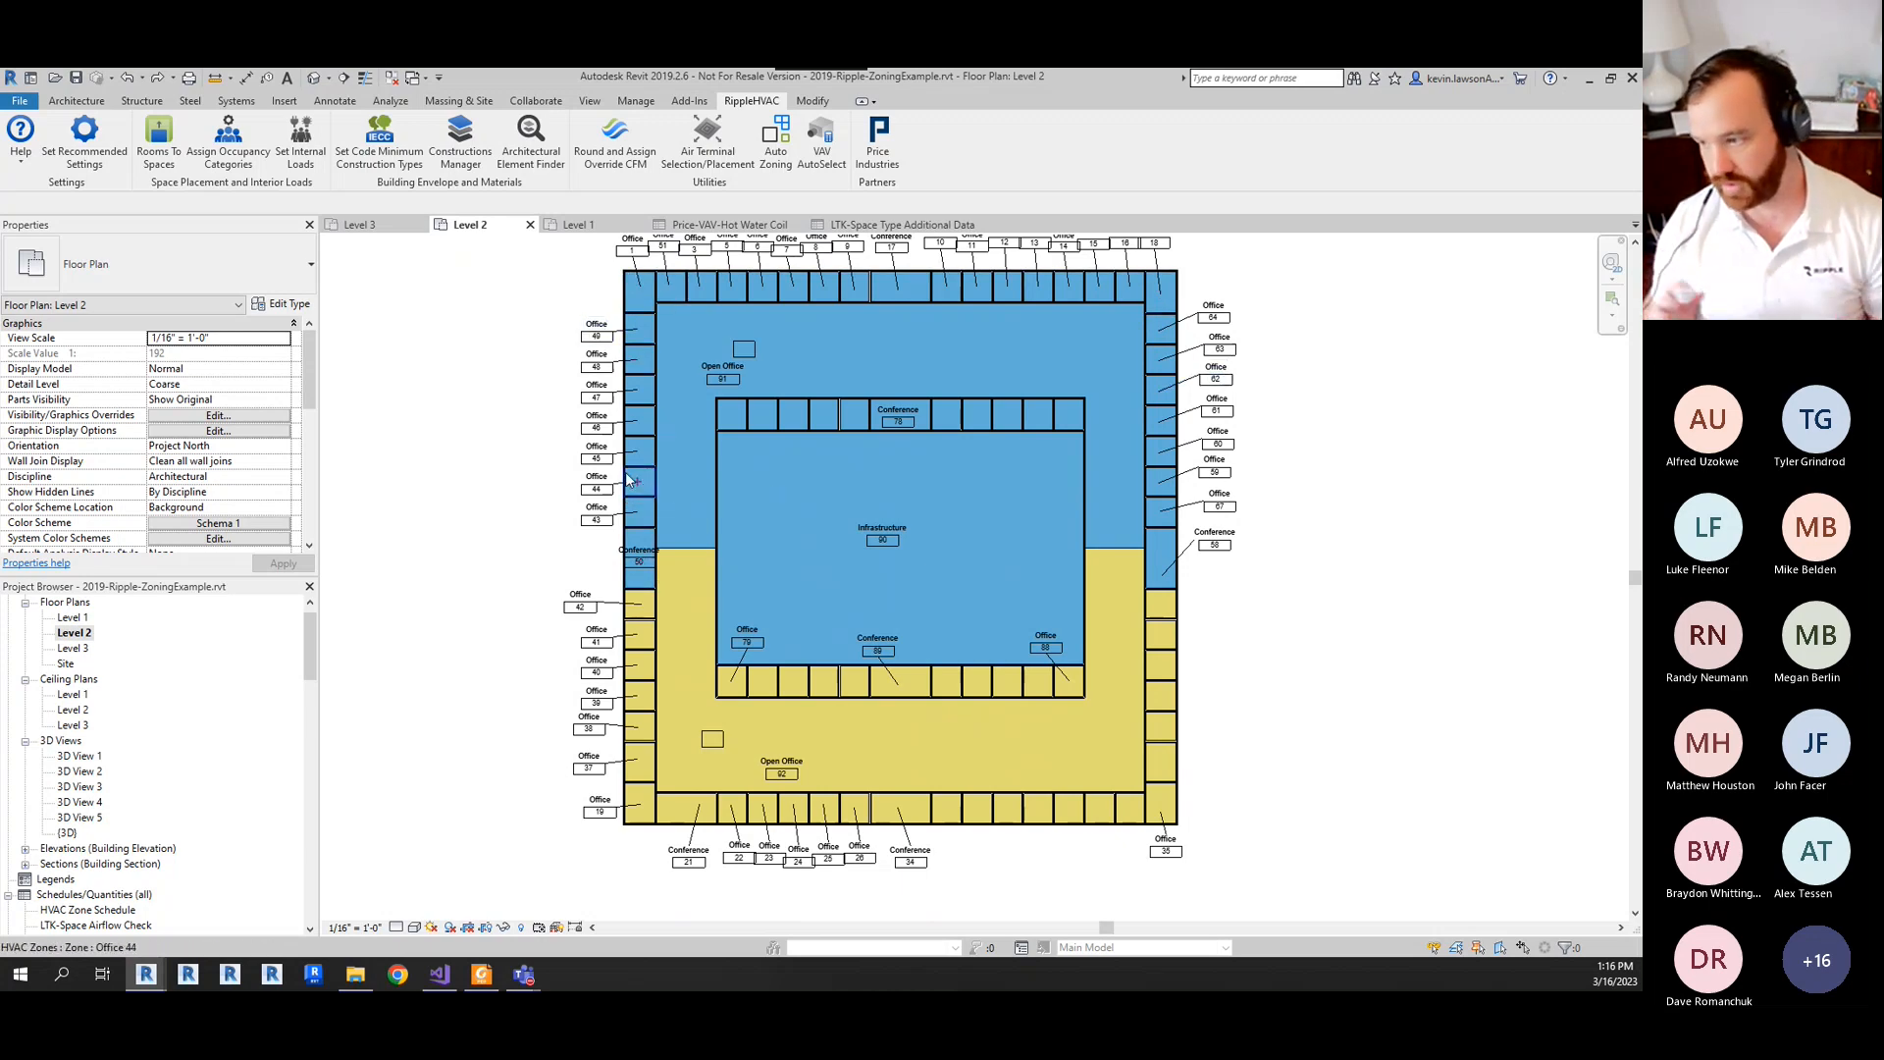
scroll(538, 538, "down", 1)
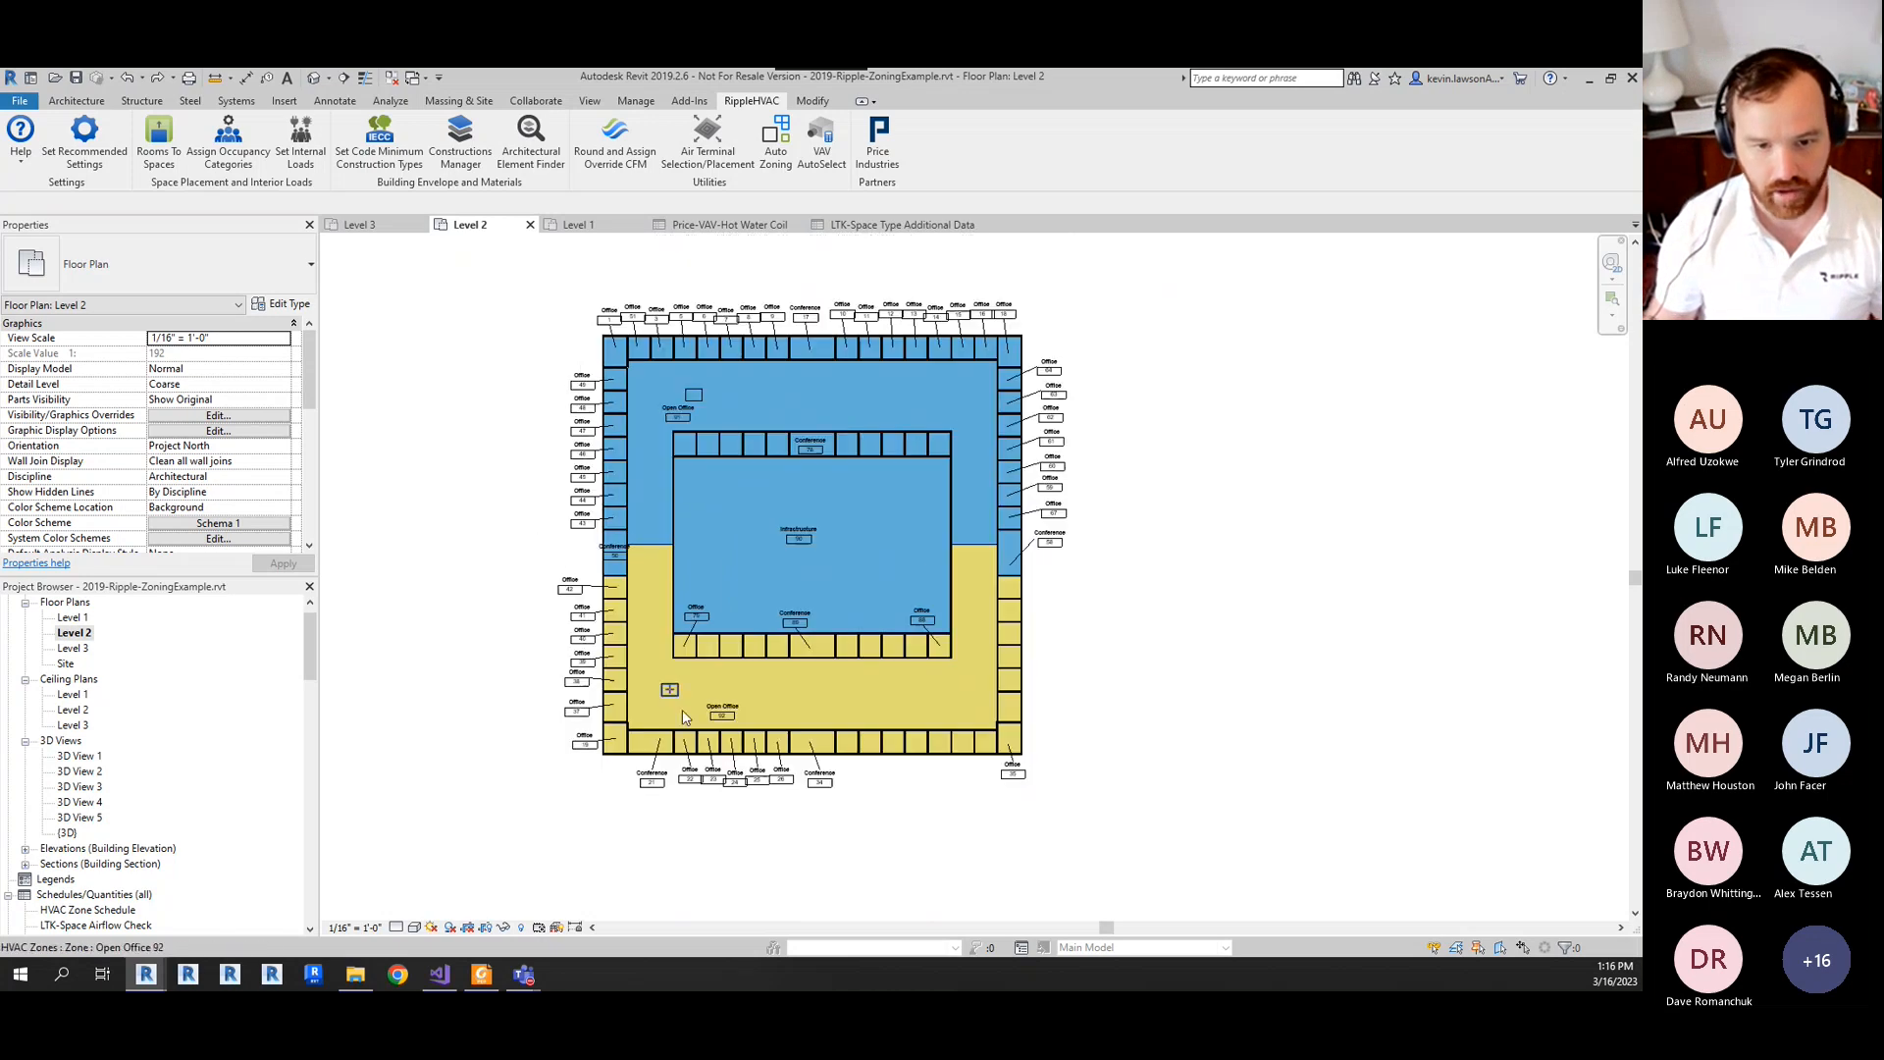
scroll(1003, 750, "up", 1)
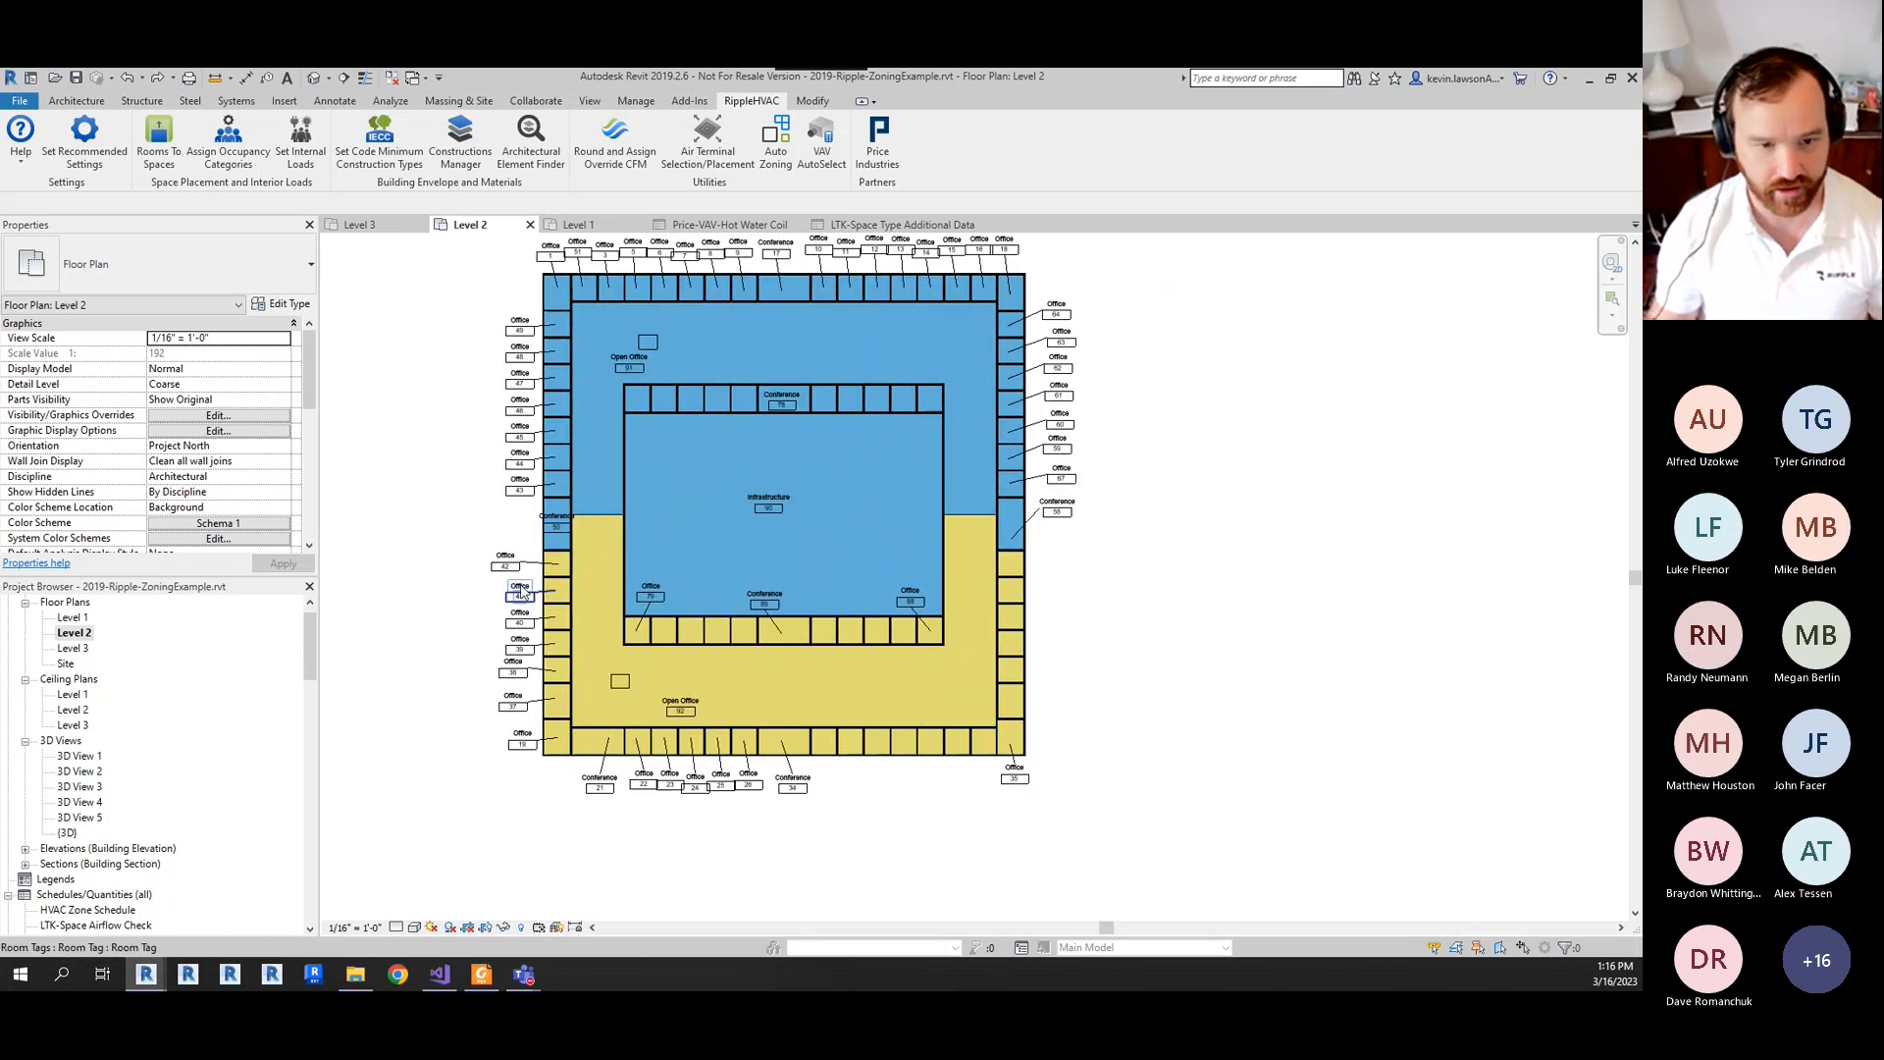
scroll(530, 579, "up", 1)
scroll(550, 527, "down", 1)
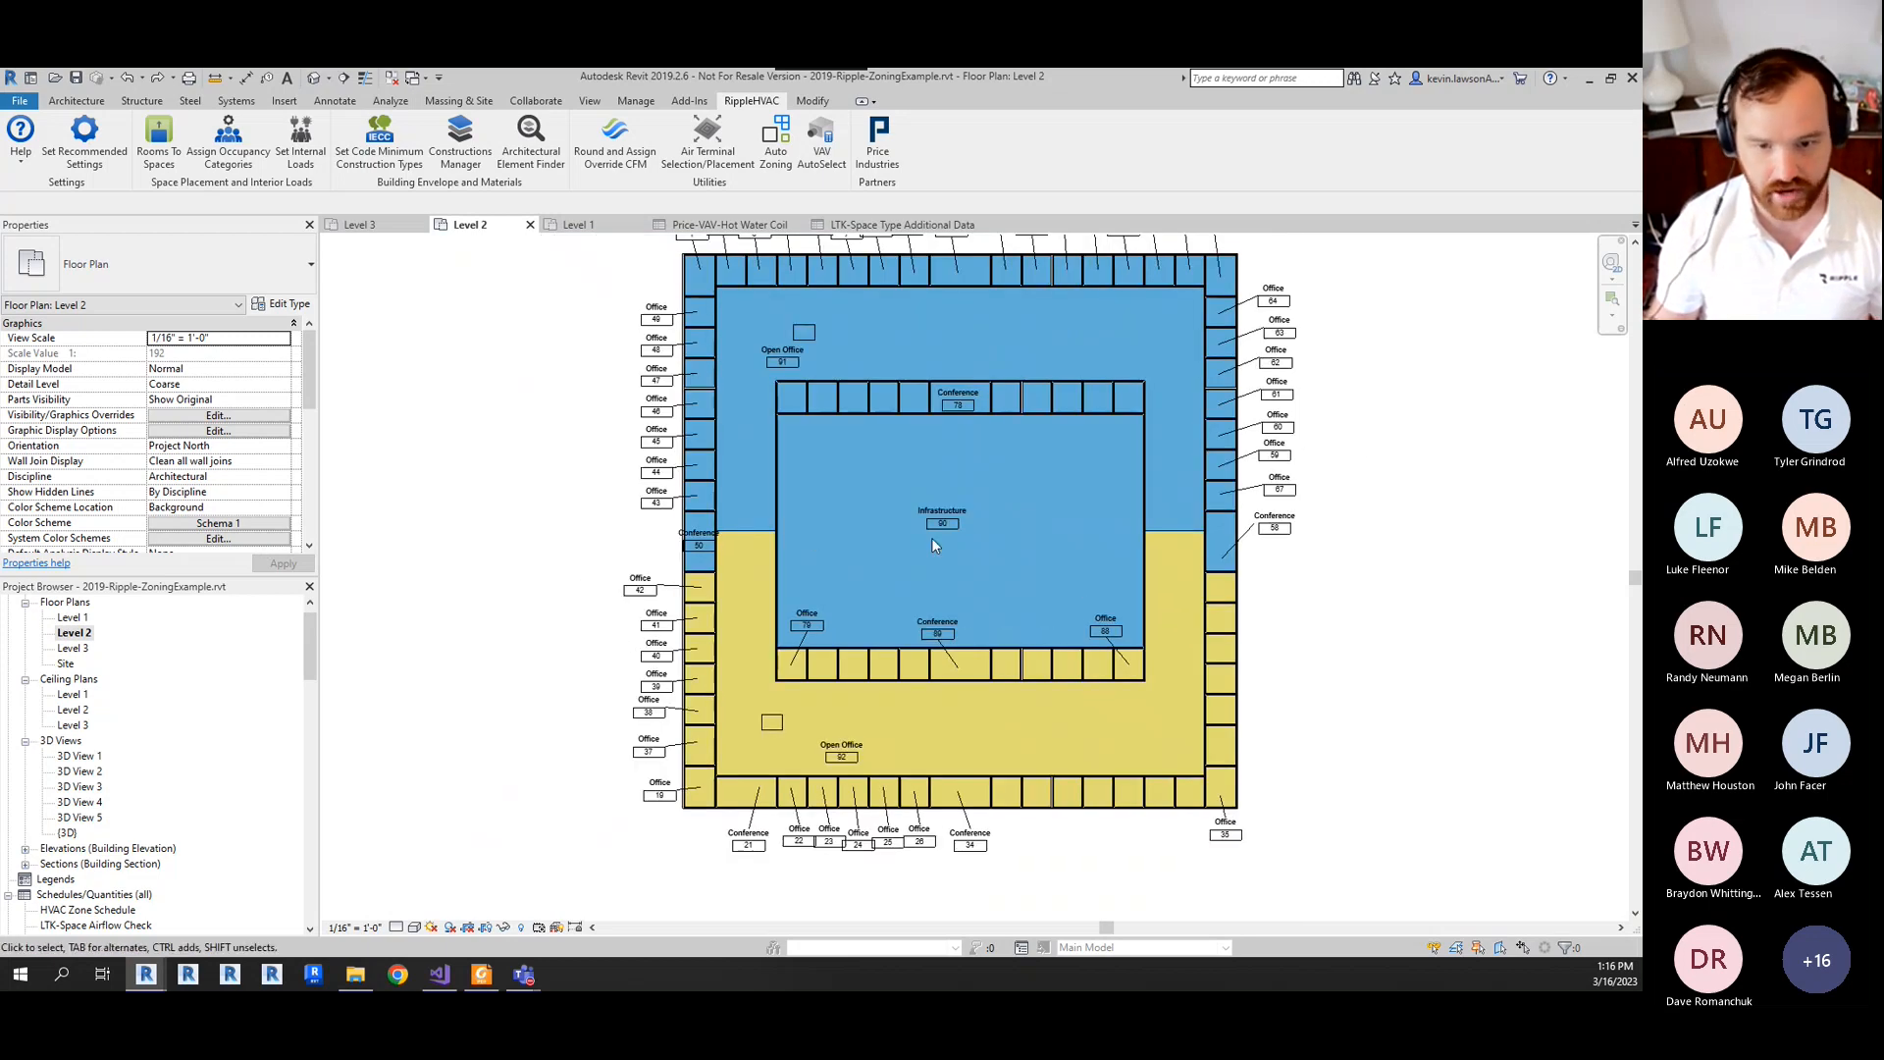
- Move the Level 2 zone legend from the main building to beside the square office building
scroll(933, 545, "down", 3)
scroll(743, 907, "up", 2)
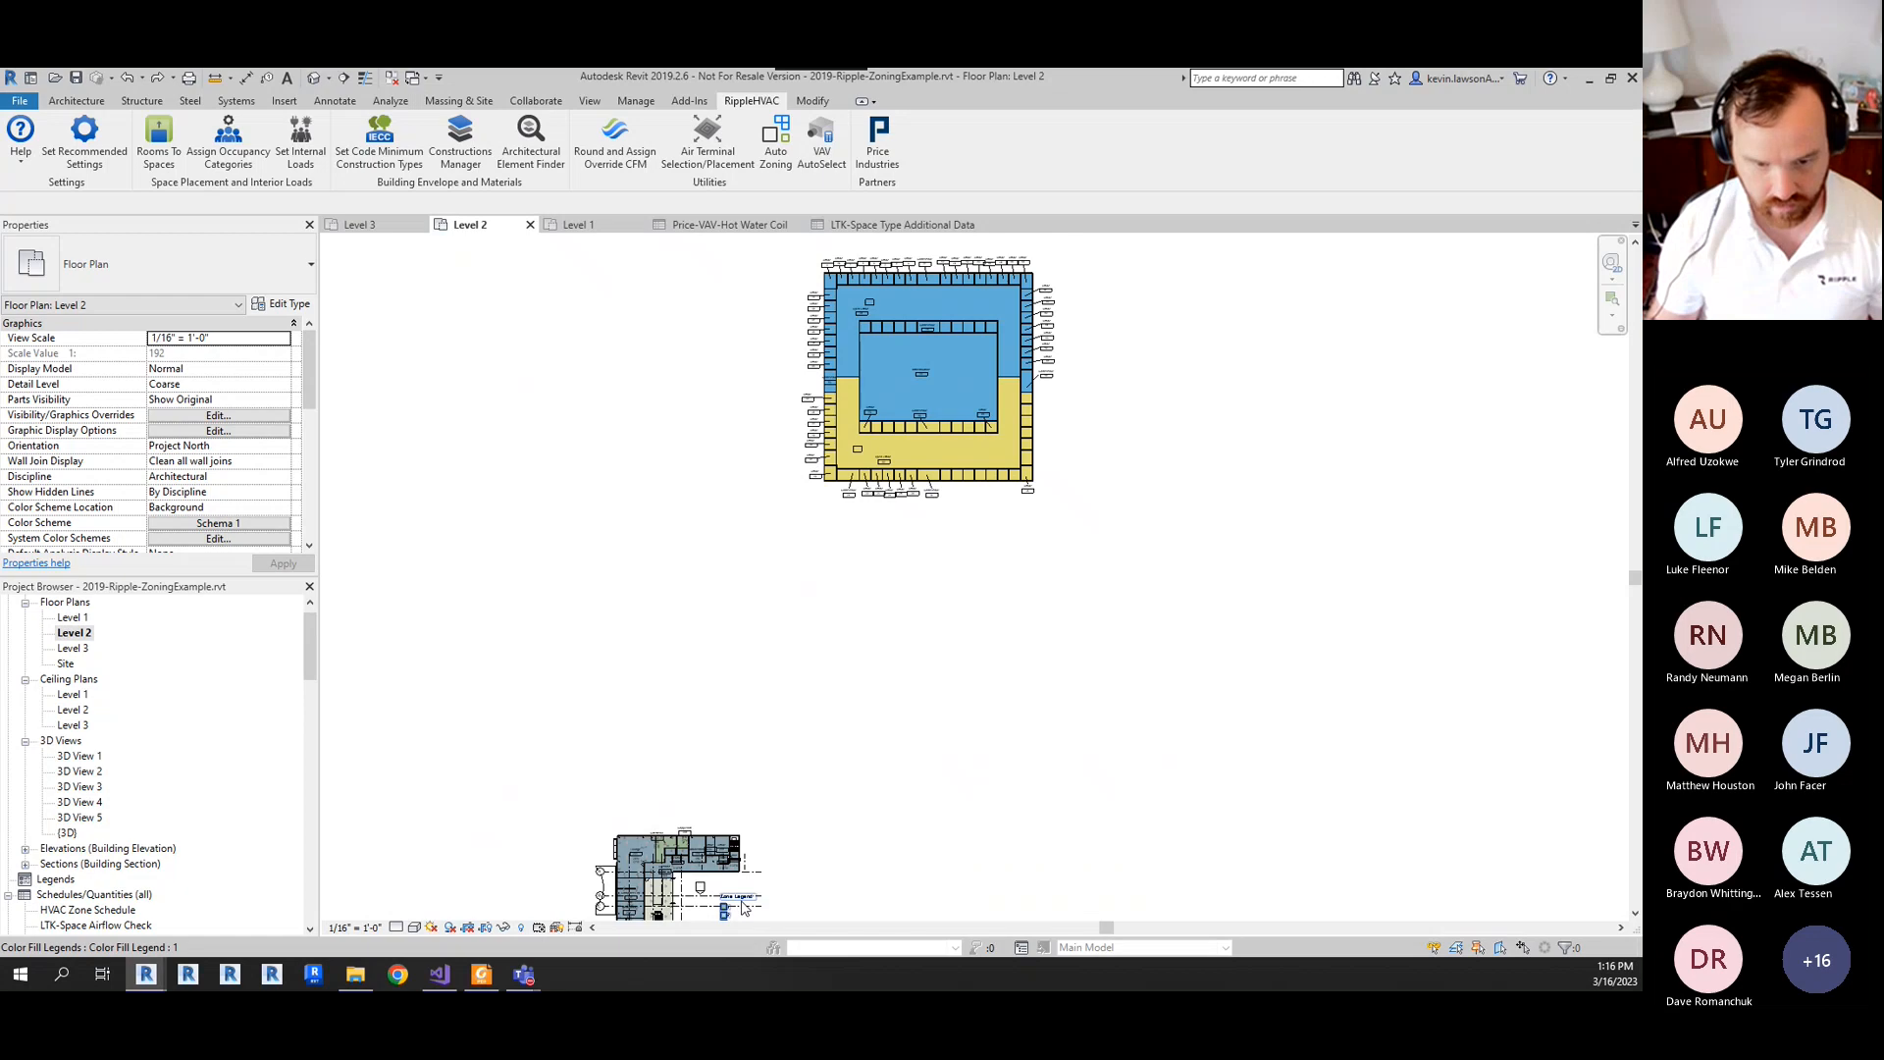
left_click(743, 908)
left_click_drag(743, 908, 767, 382)
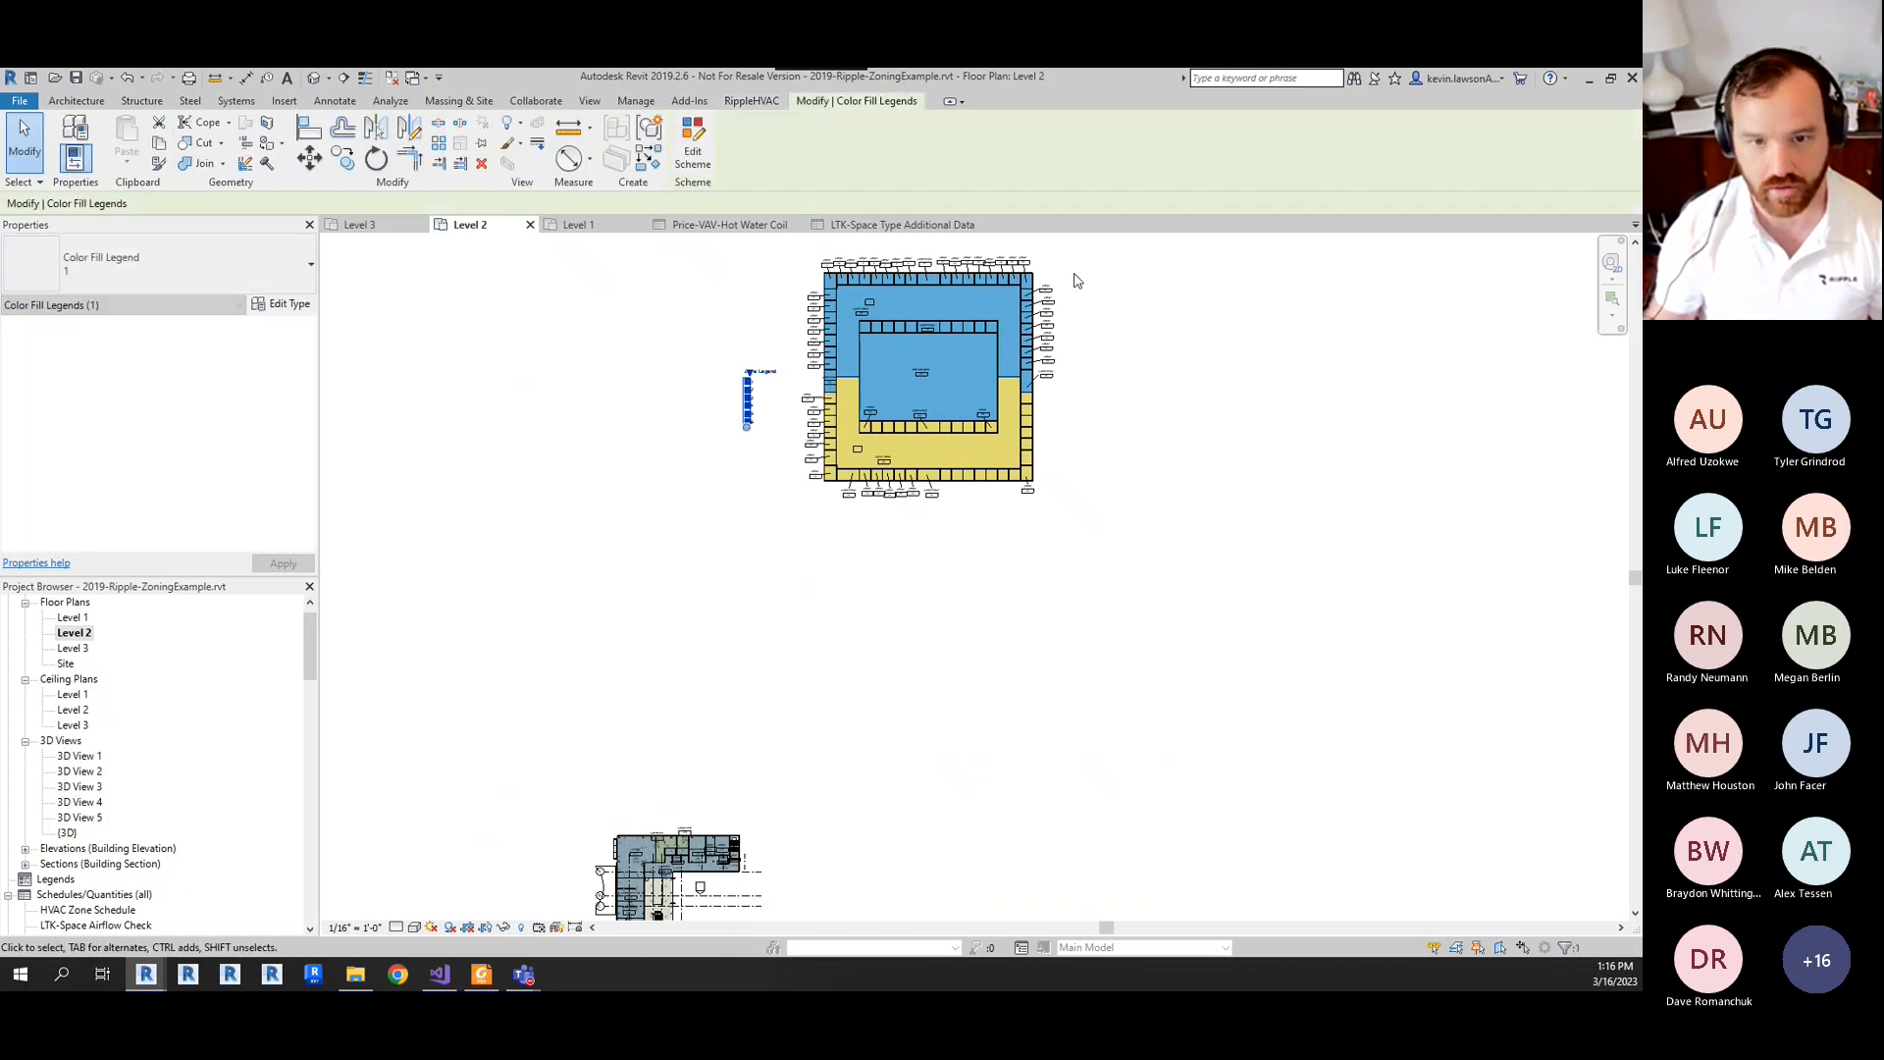
- Bring the zoning dialog back up and collapse its AHU Zoning Criteria section to leave the VAV Zoning Rules in view
scroll(936, 316, "up", 4)
mouse_move(235, 944)
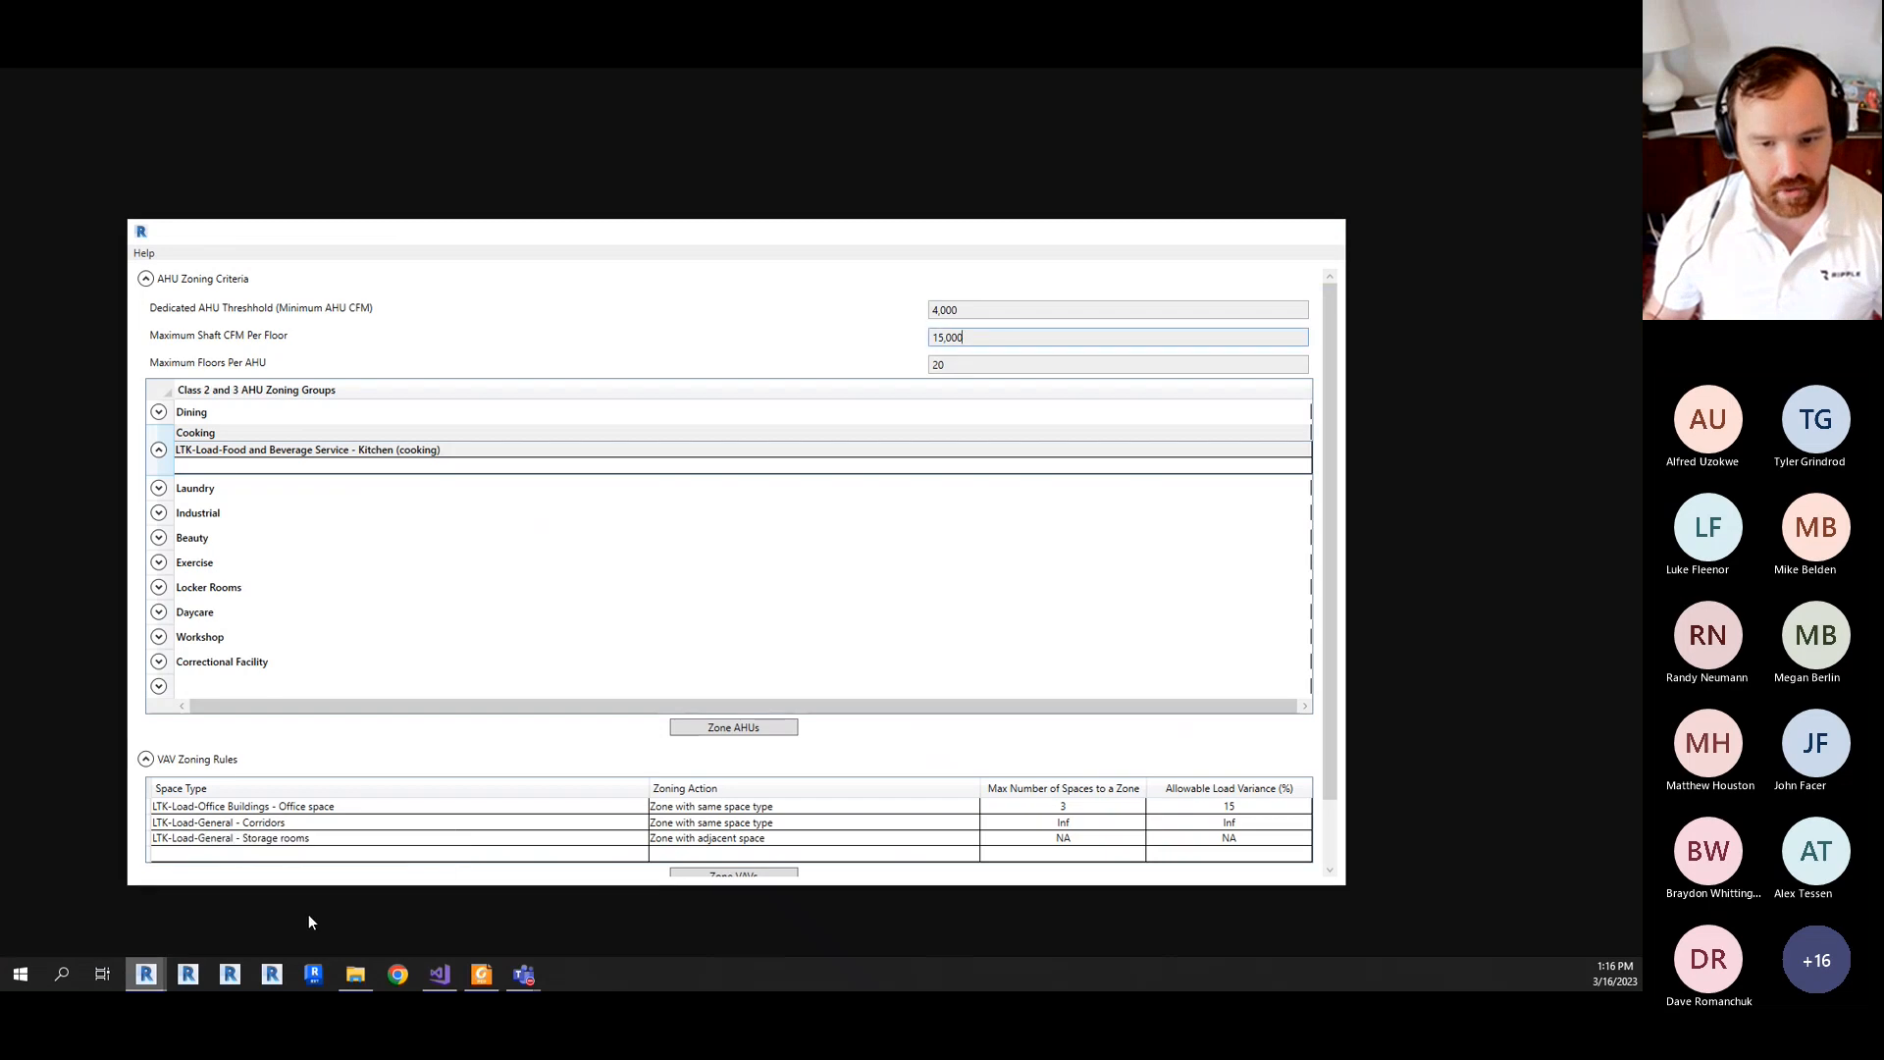
left_click(308, 915)
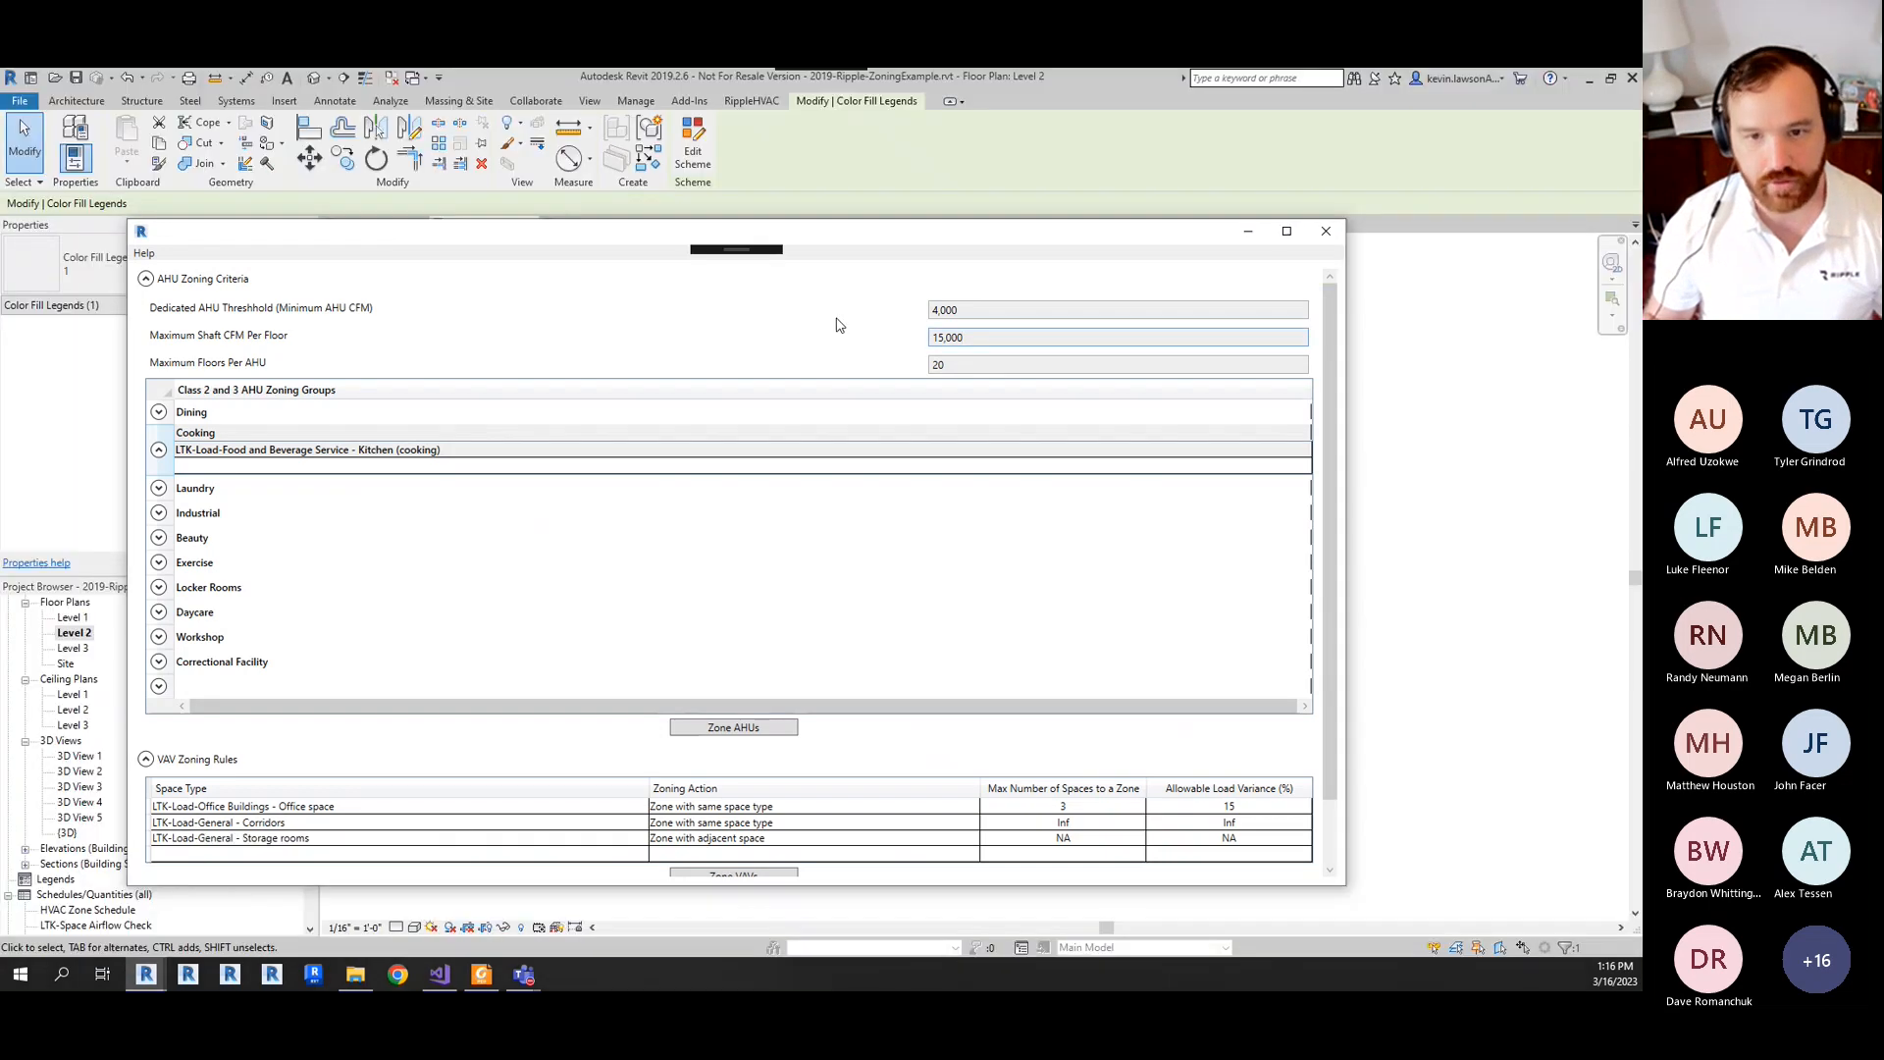
left_click(146, 279)
- Switch to the Demystifying HVAC Zoning PDF in Foxit Reader, read its VAV Zoning section, and return to the Revit floor plan
left_click(481, 985)
left_click_drag(687, 218, 797, 185)
scroll(878, 552, "up", 8)
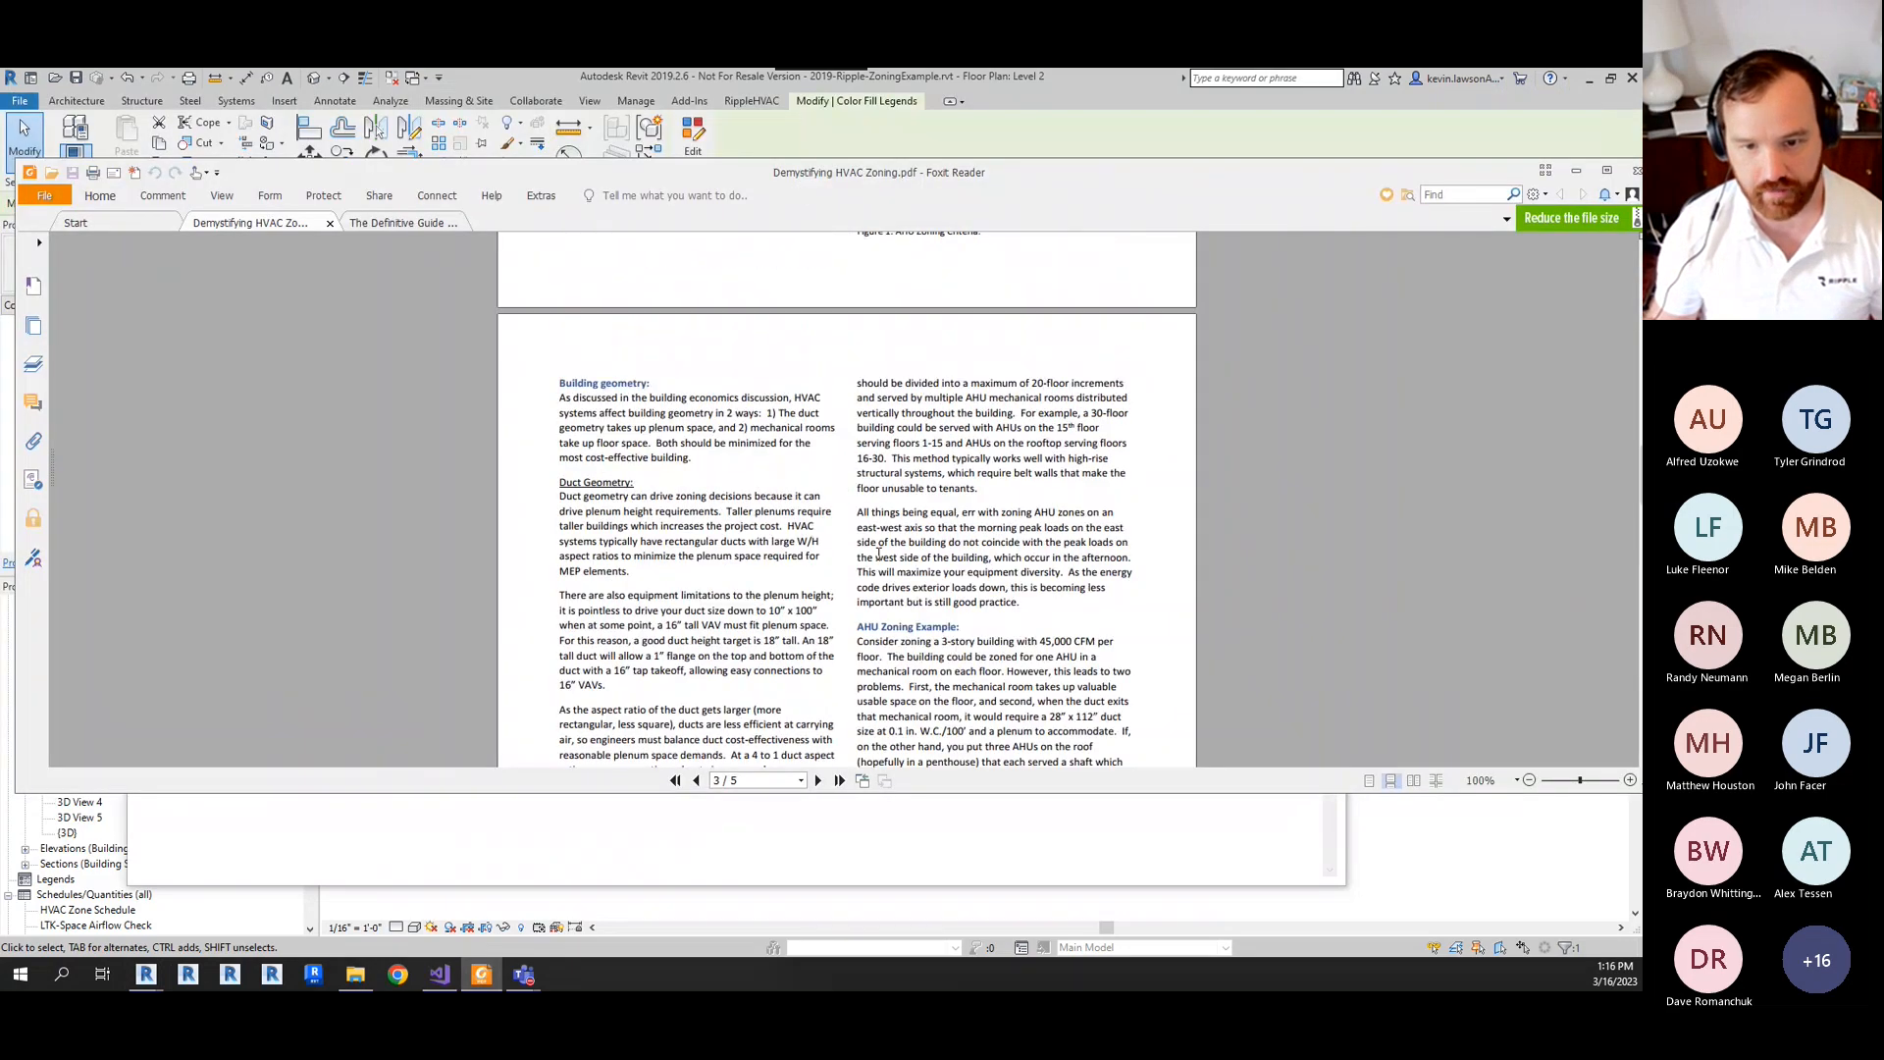
scroll(878, 553, "down", 6)
scroll(879, 553, "up", 6)
scroll(879, 553, "down", 8)
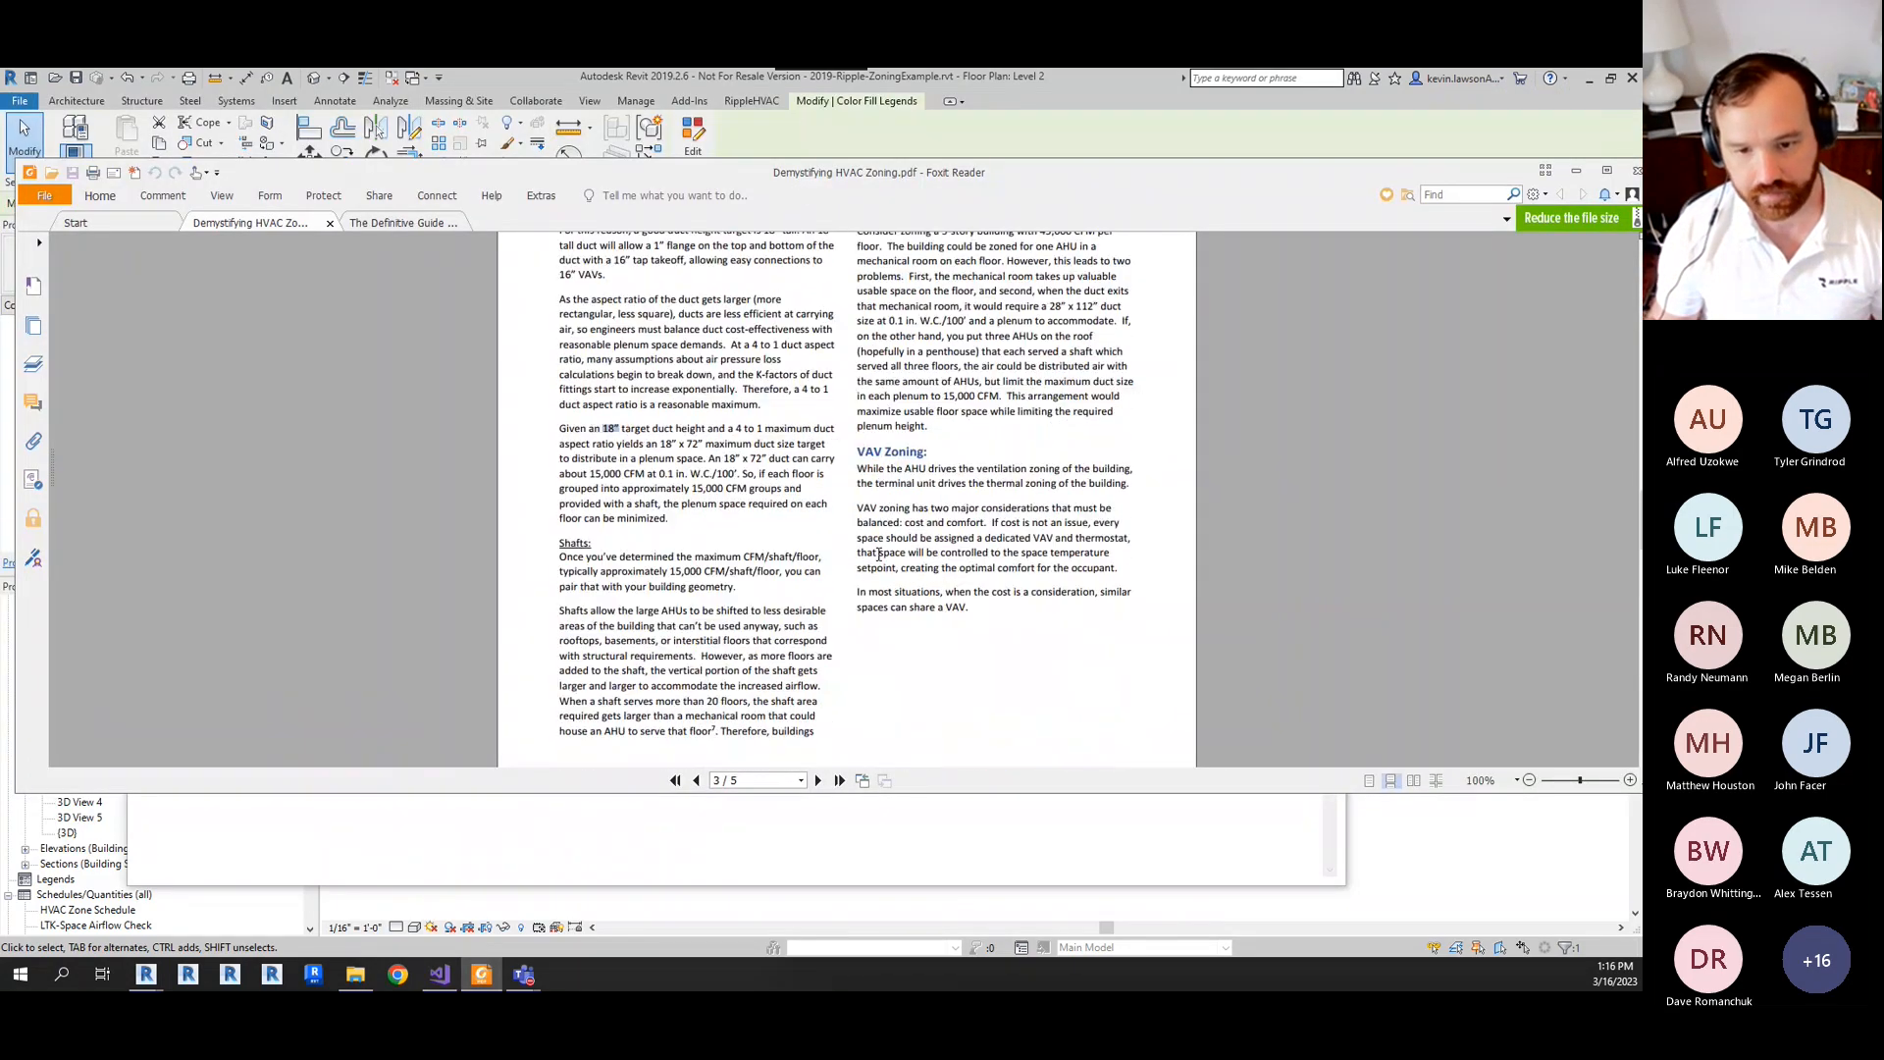
scroll(878, 554, "down", 6)
scroll(880, 561, "up", 4)
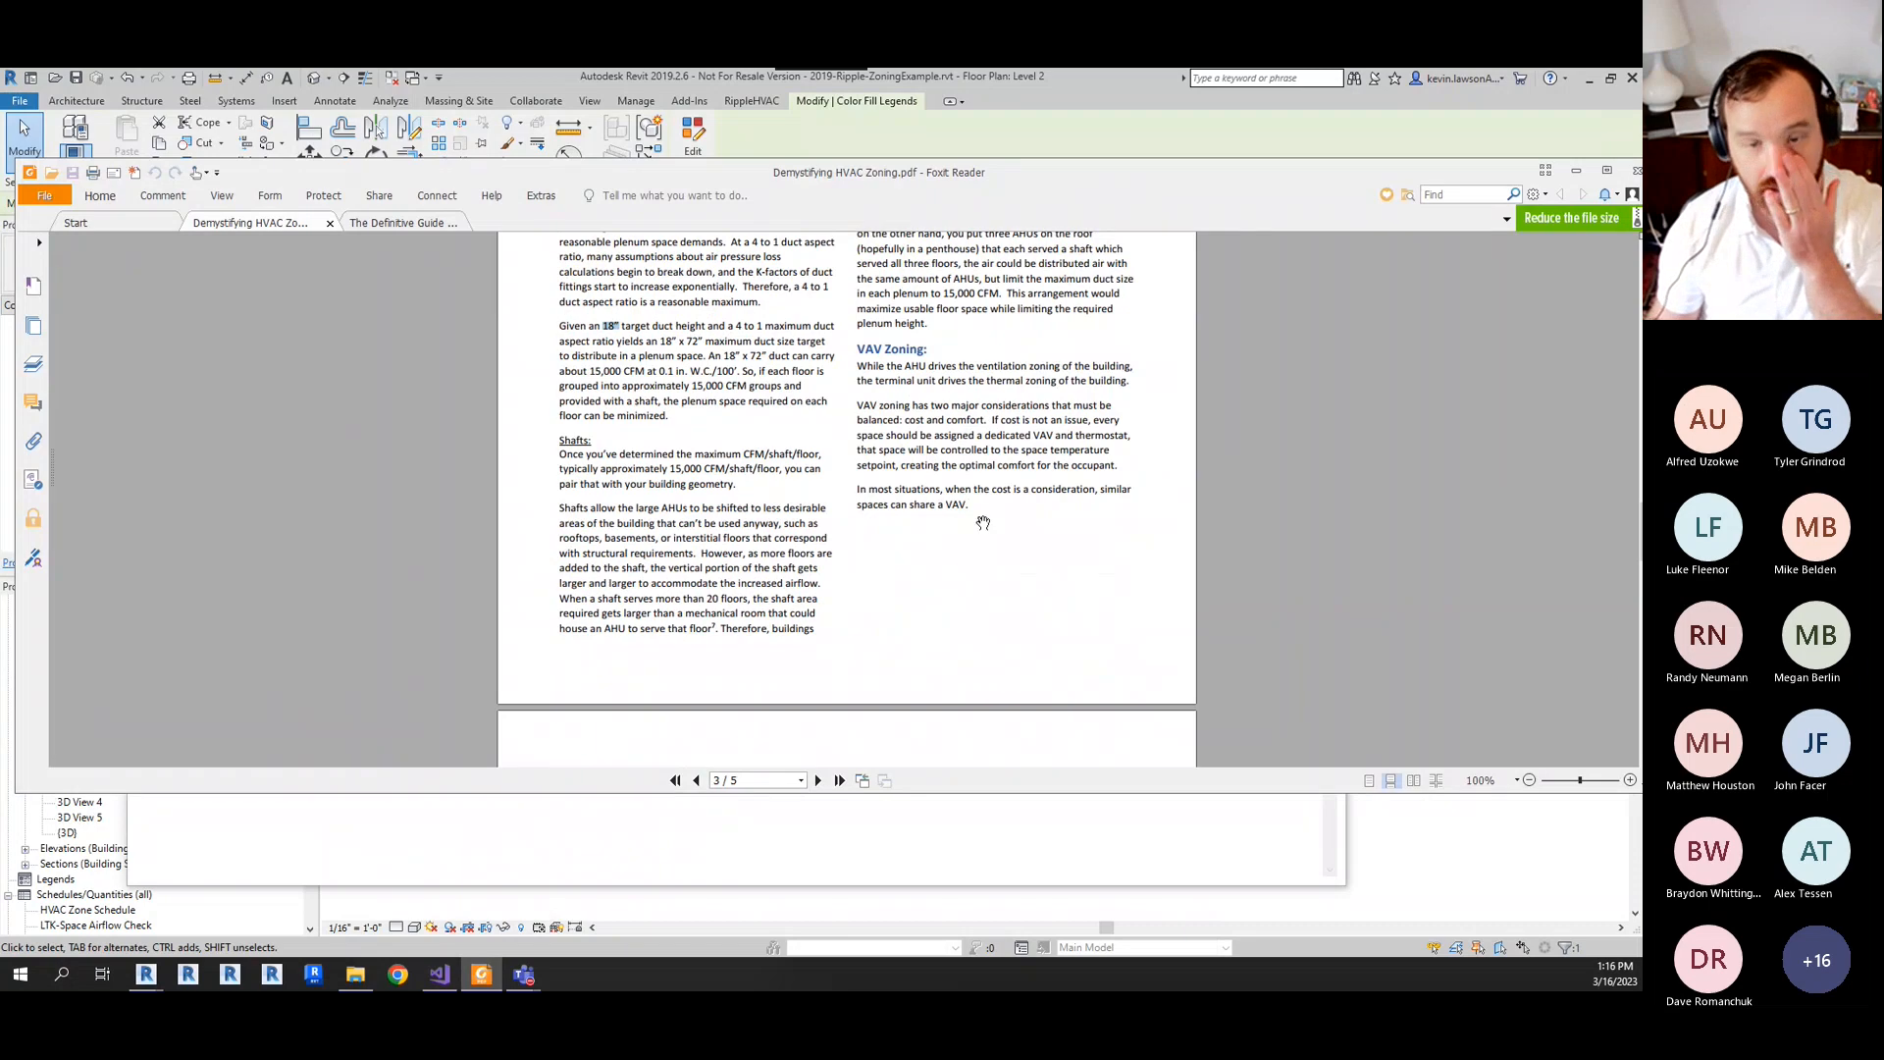
scroll(982, 522, "down", 2)
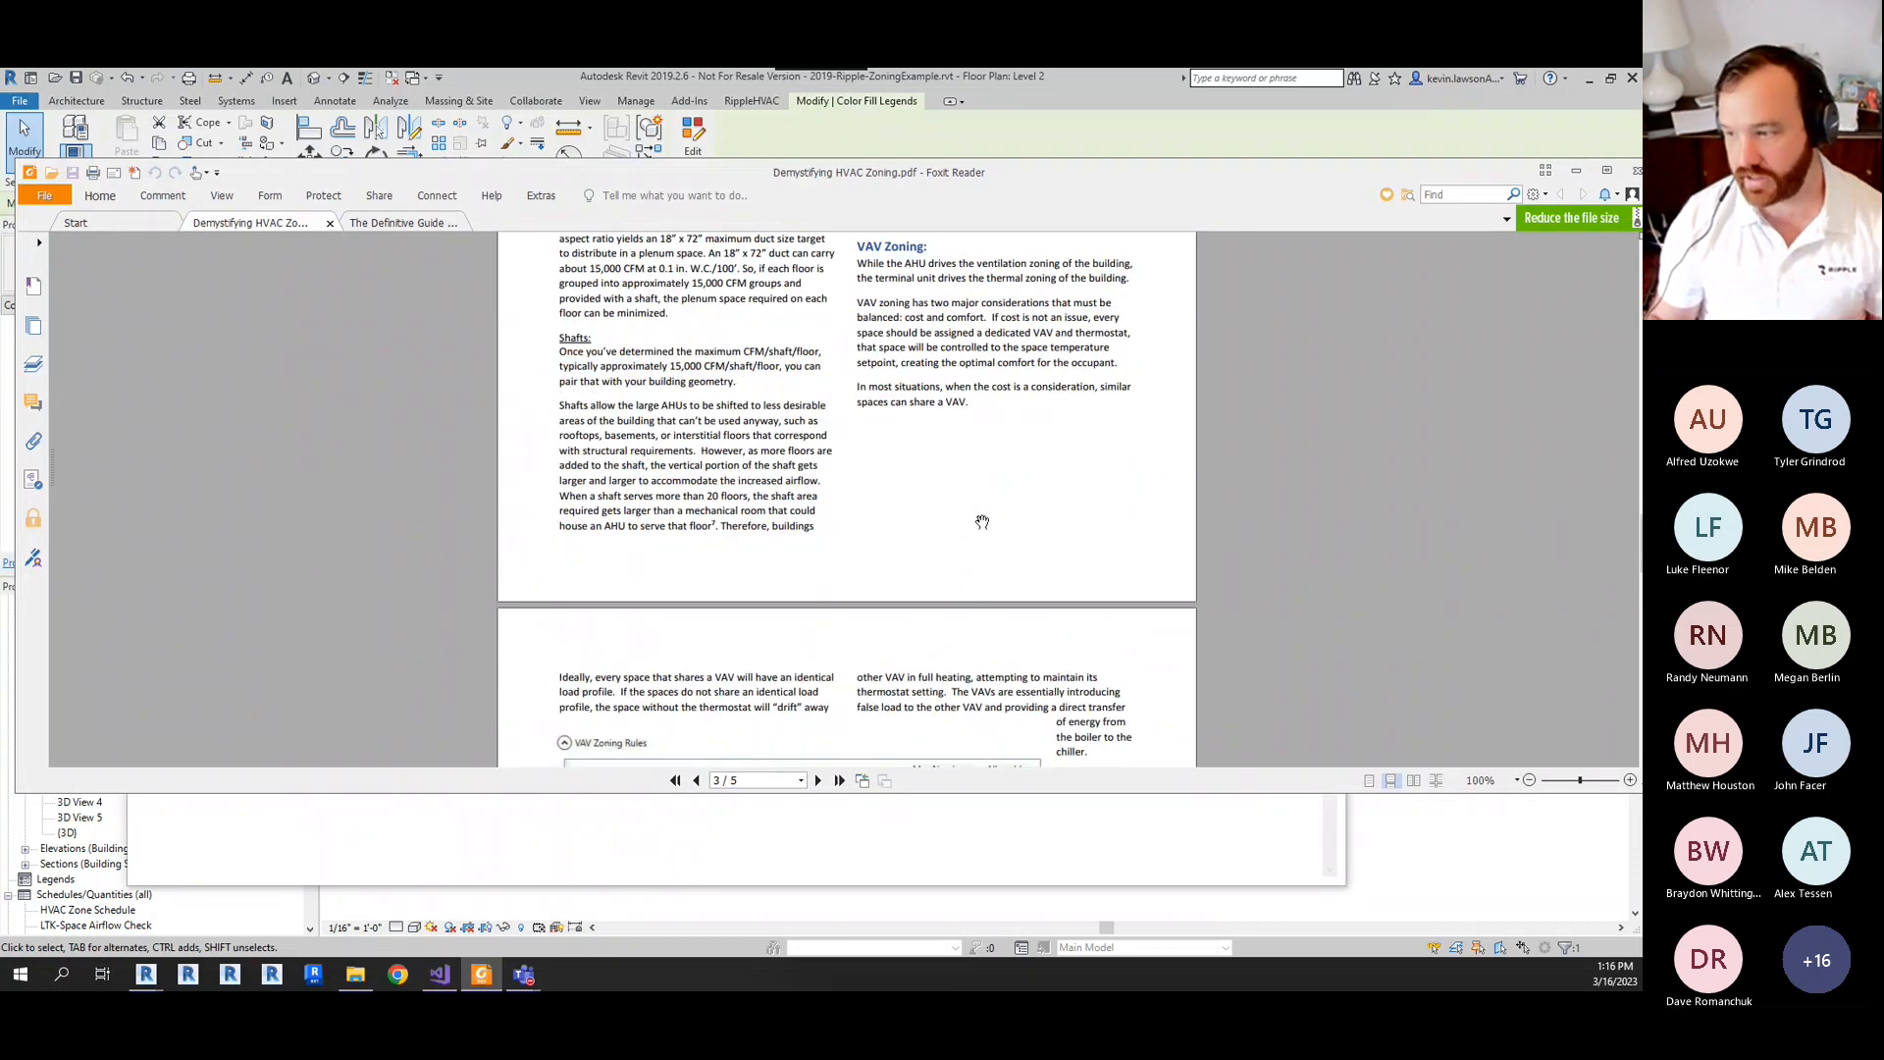
left_click(609, 910)
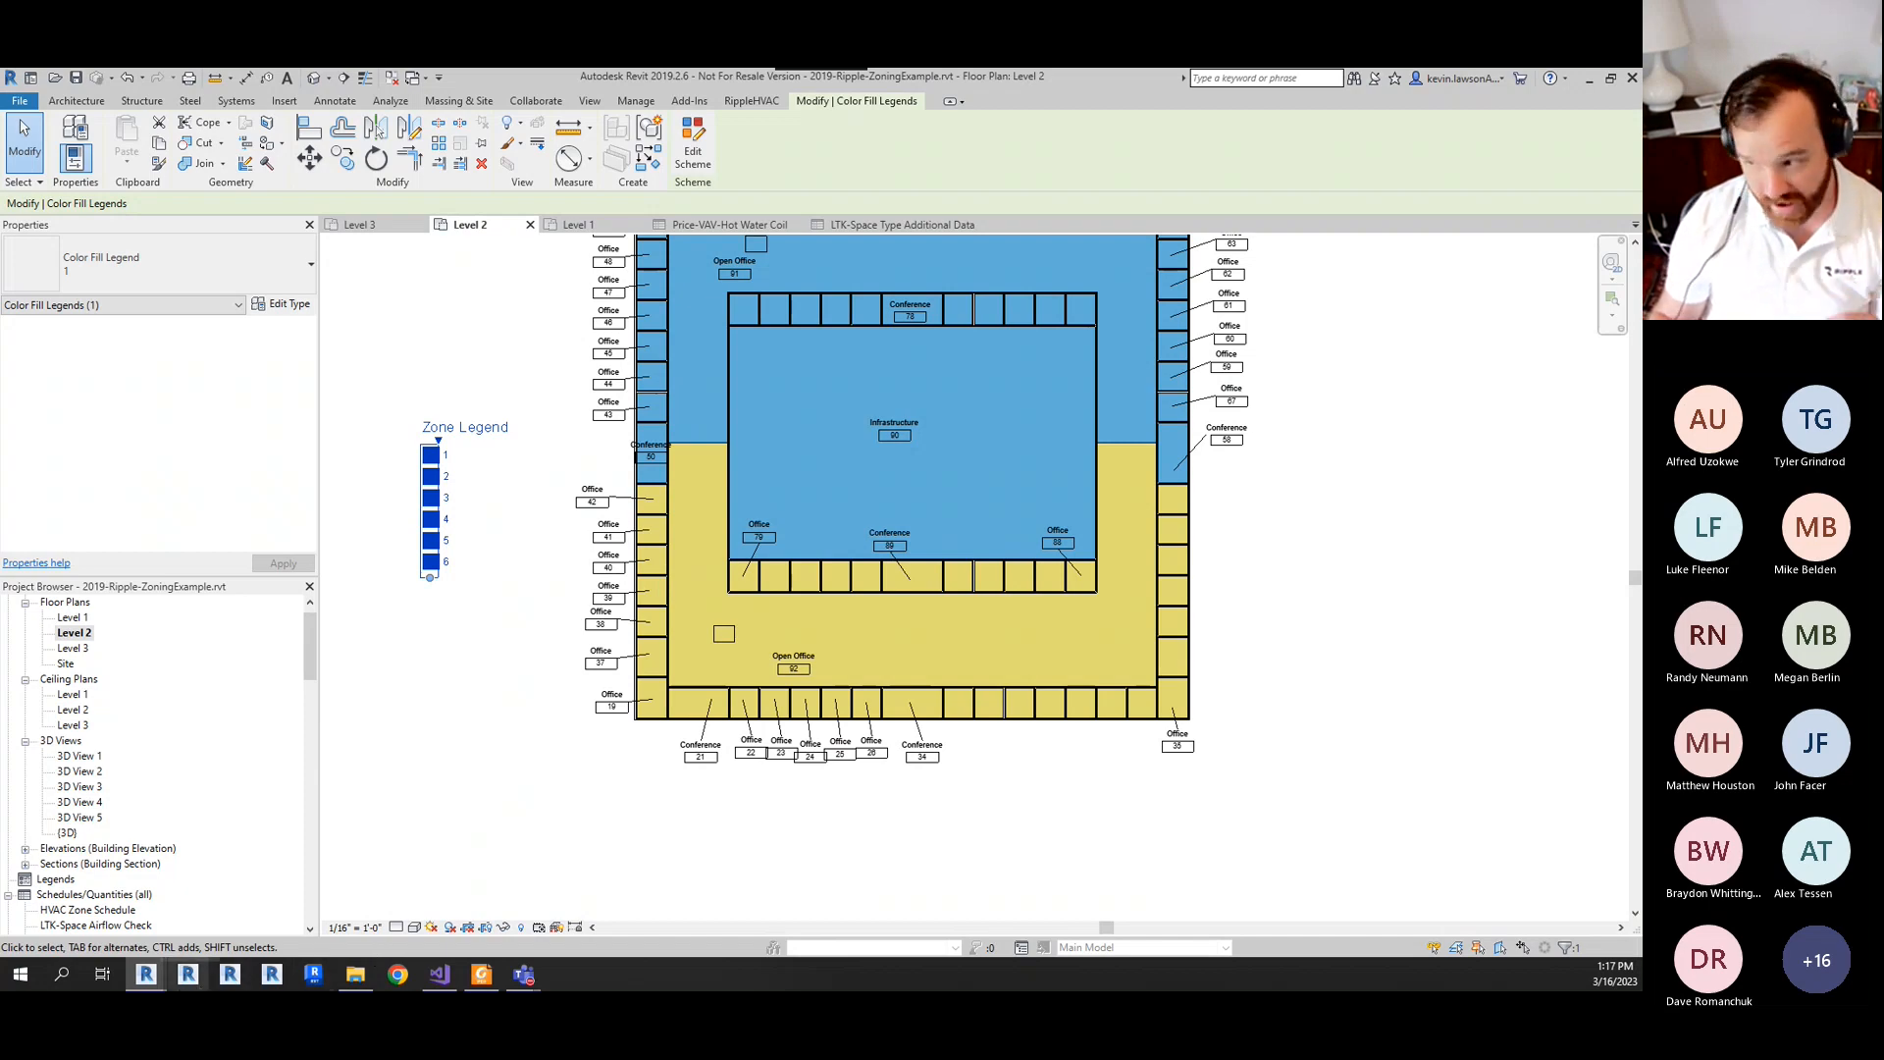
- Review the VAV zoning rules for office, corridor and storage spaces and run the automatic VAV zoning with them
mouse_move(147, 975)
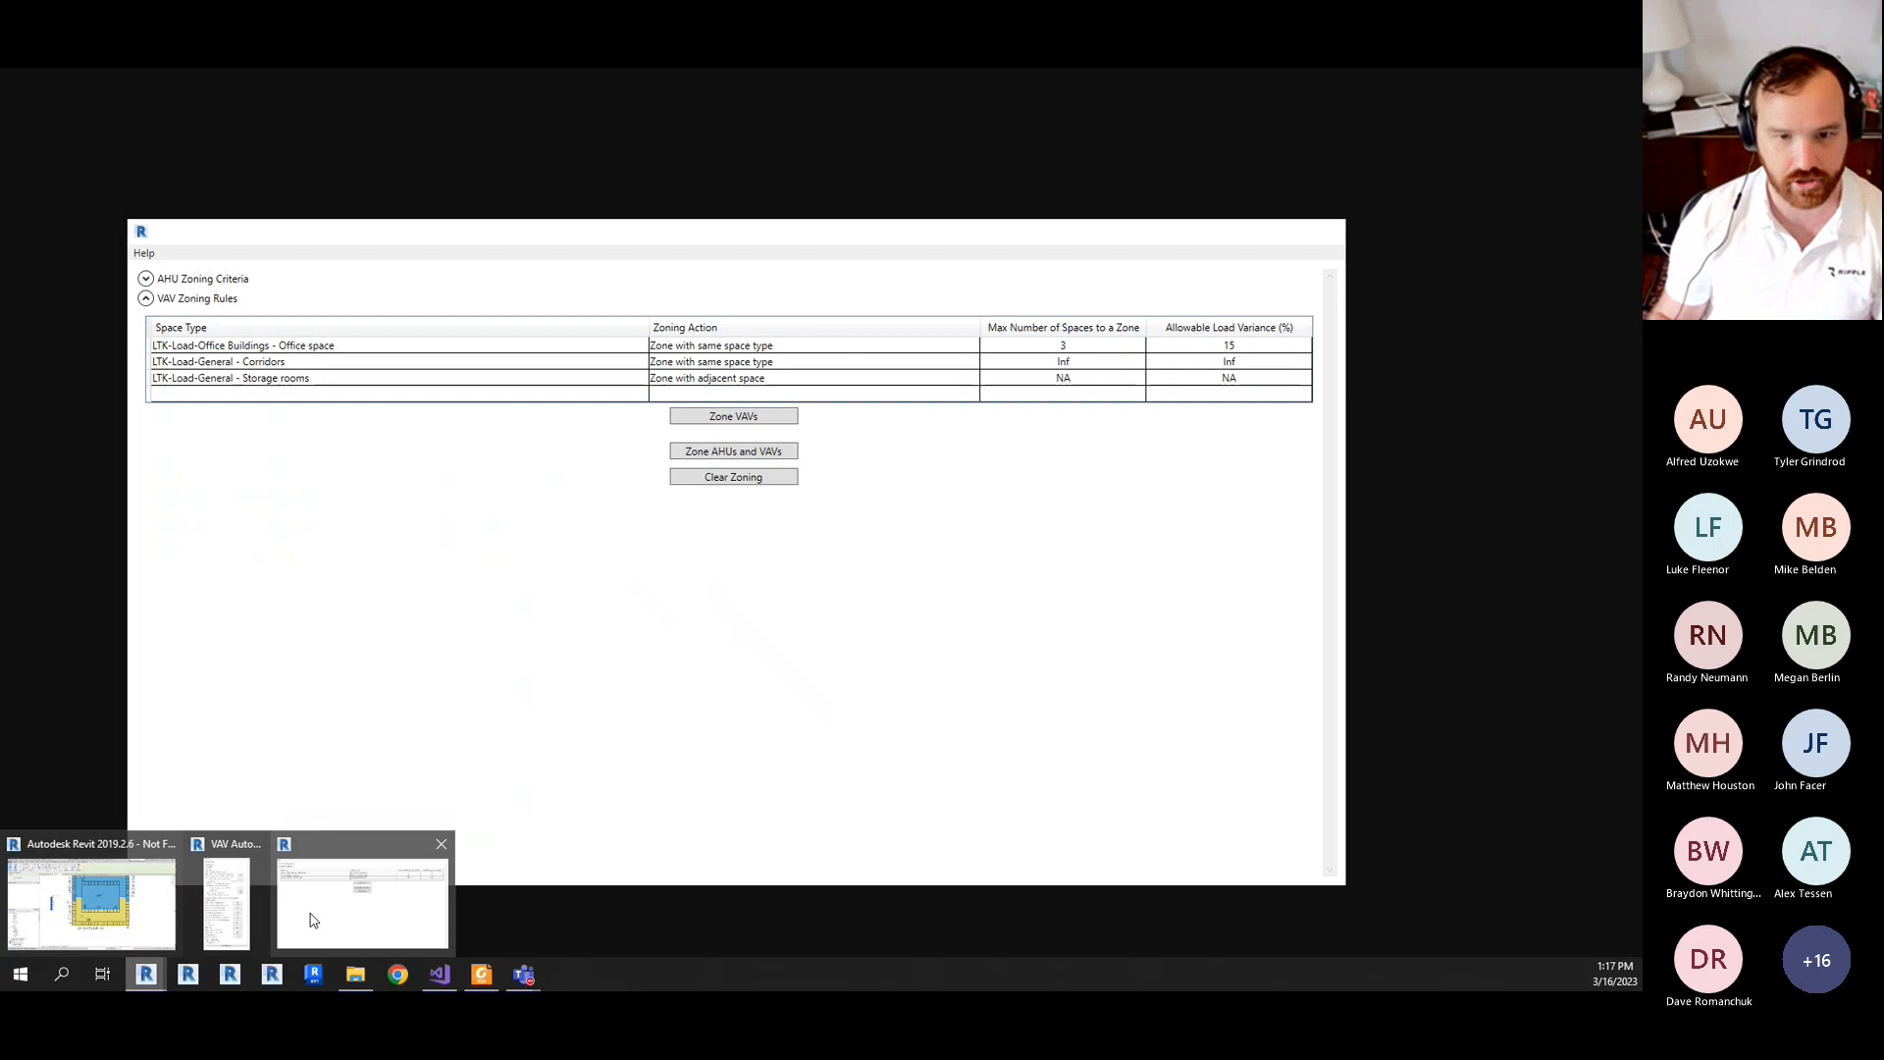
left_click(314, 921)
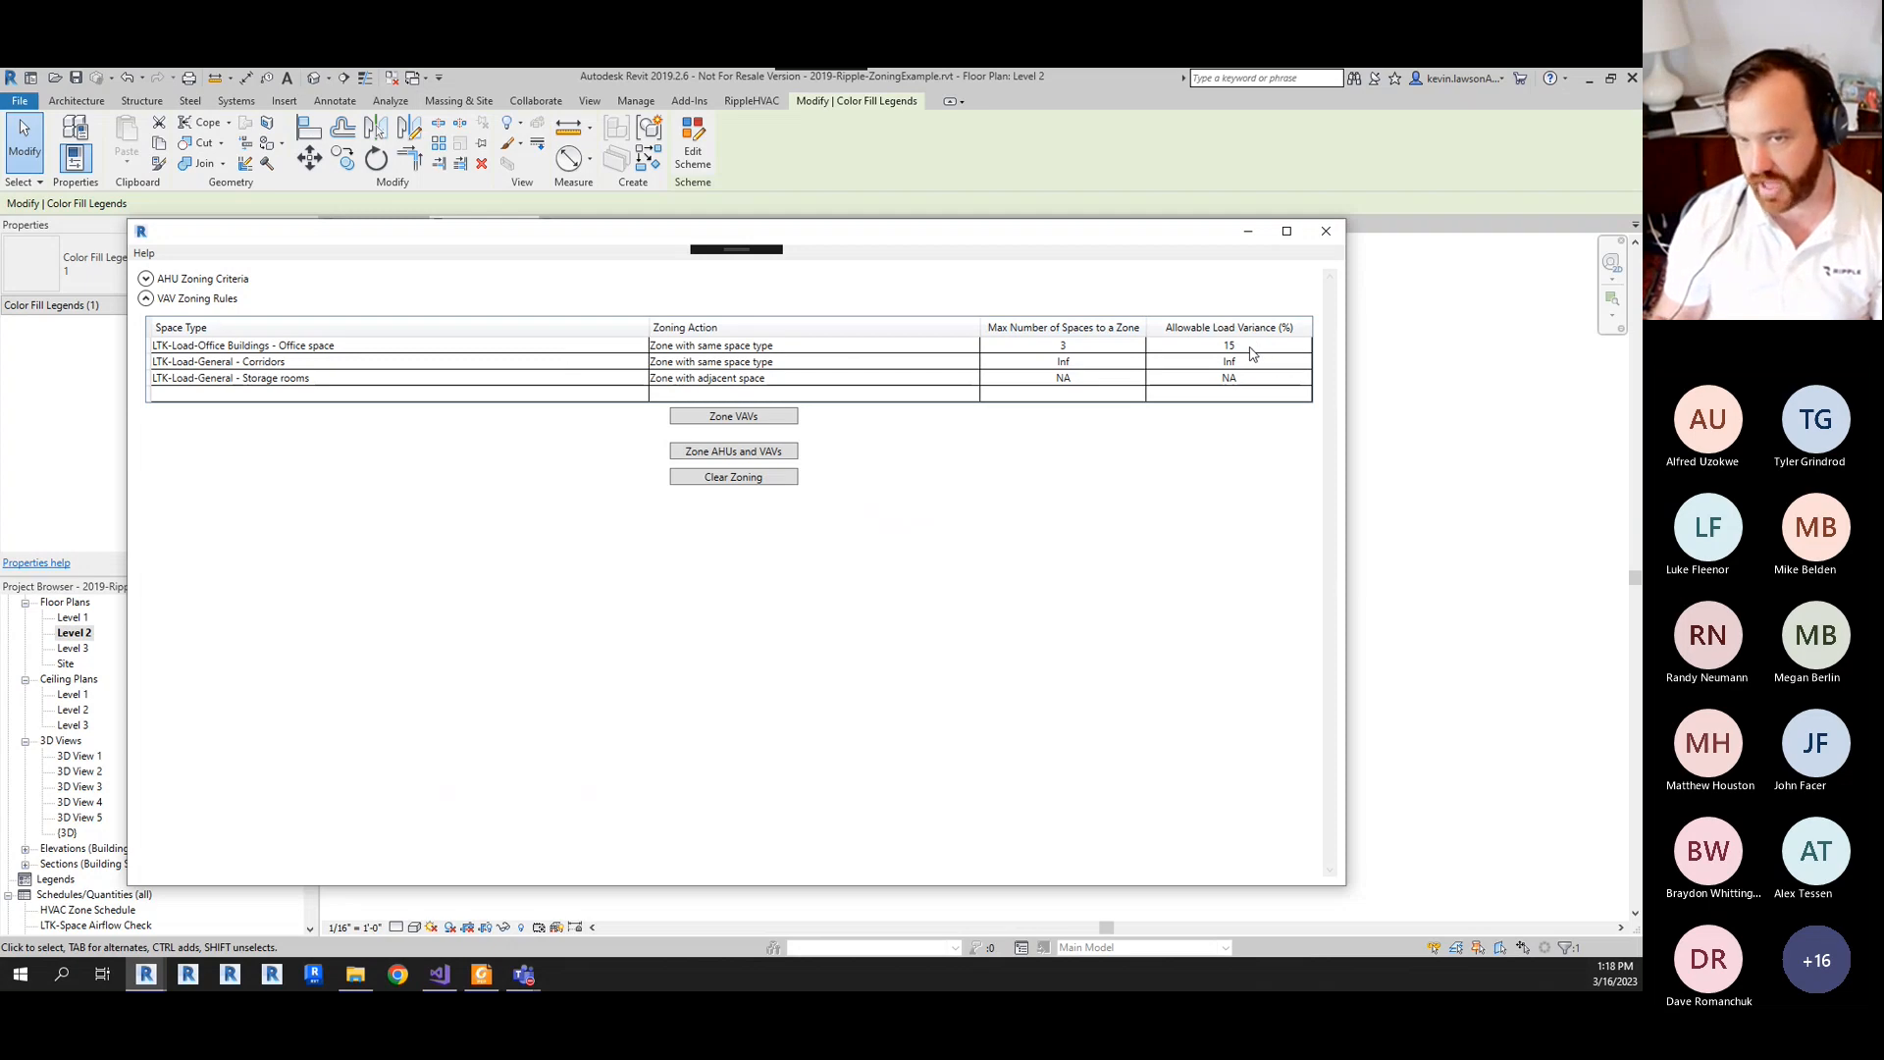
left_click(1410, 385)
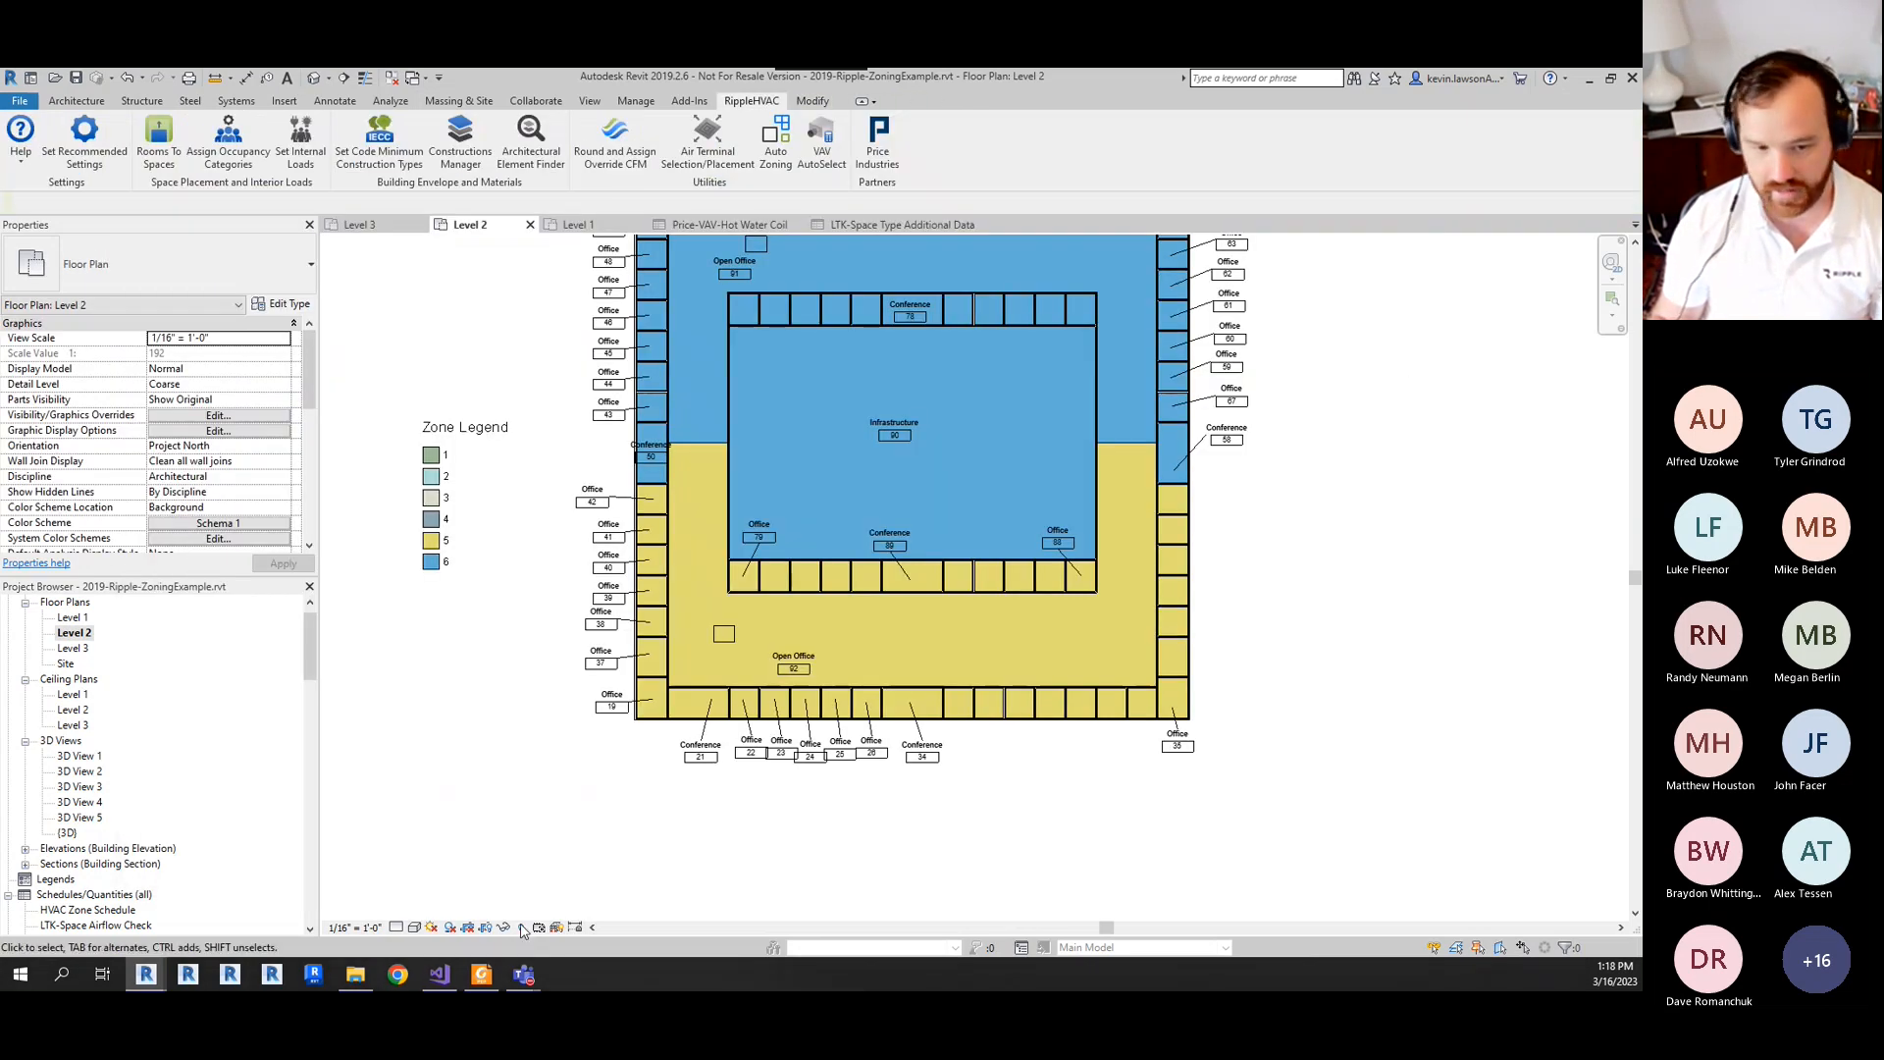
mouse_move(149, 981)
left_click(359, 895)
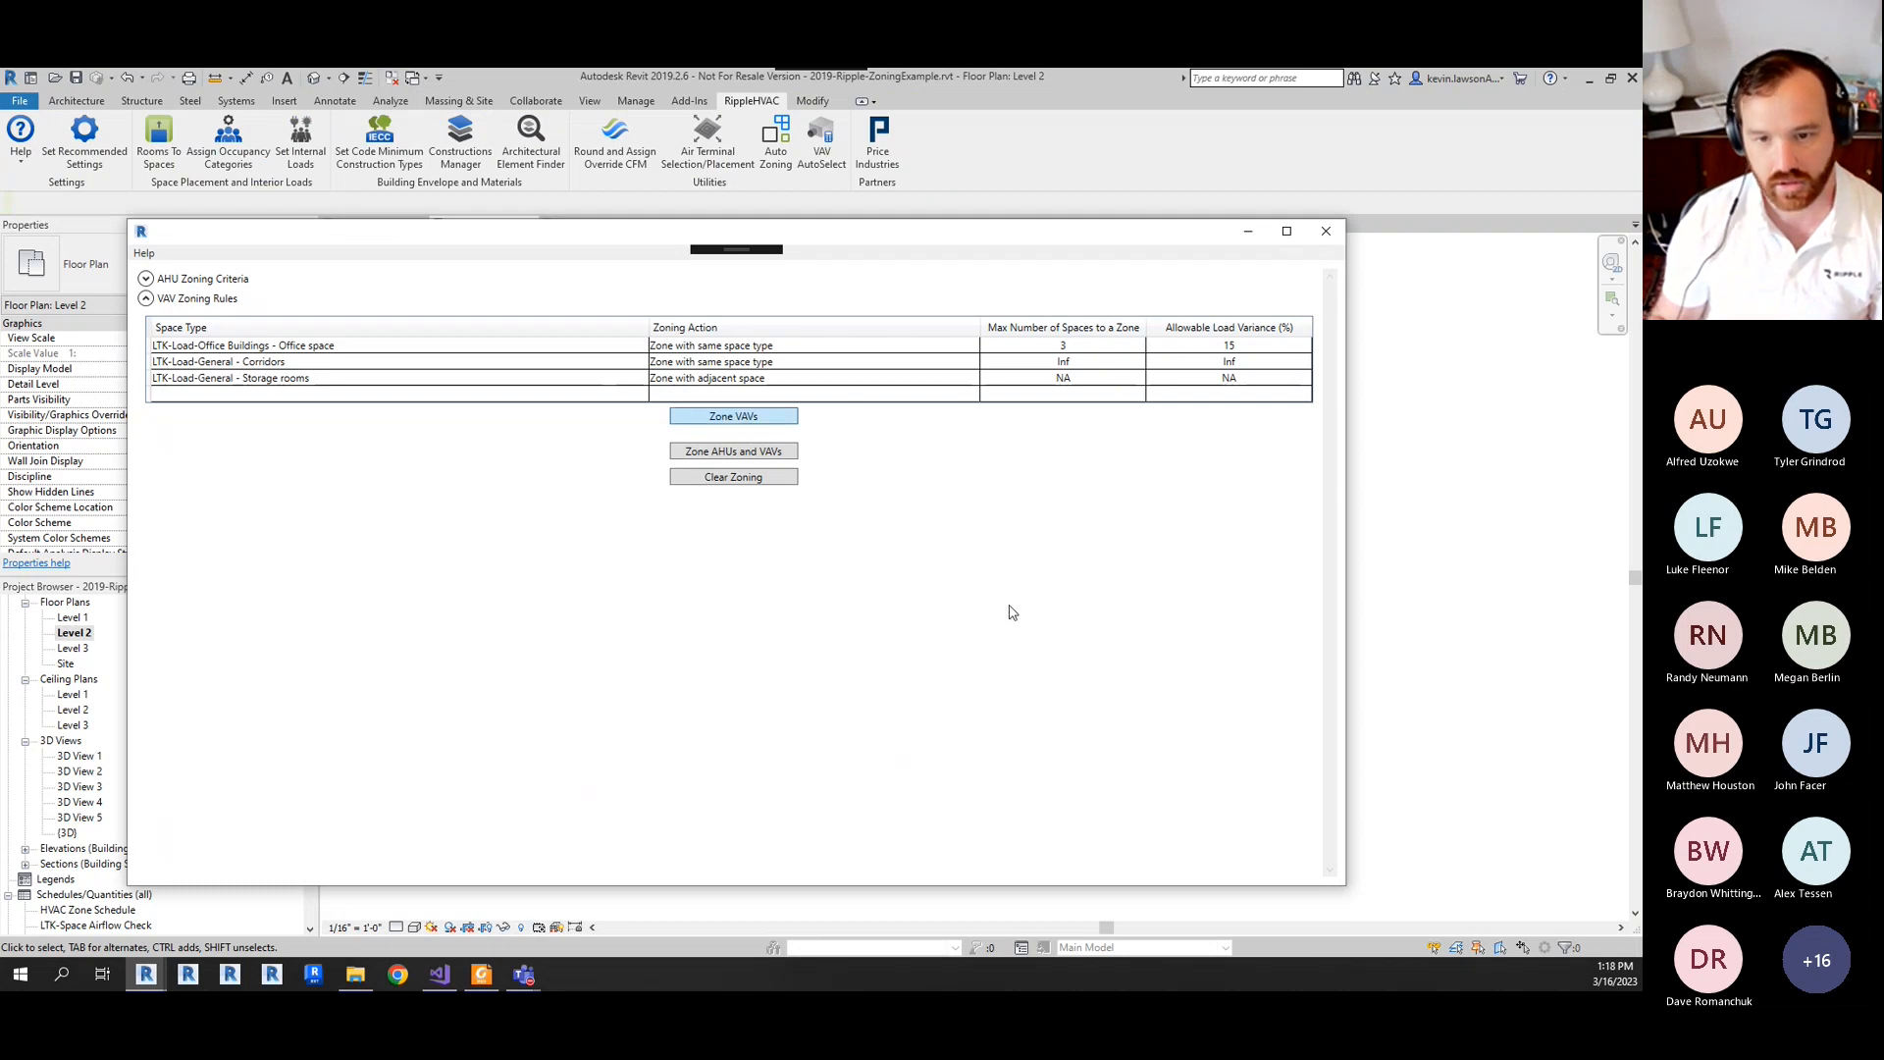
left_click(1435, 537)
- Change the Zone Legend's color scheme to color spaces by Ripple-VAV Zone, accepting that the existing colors are not preserved
left_click(444, 483)
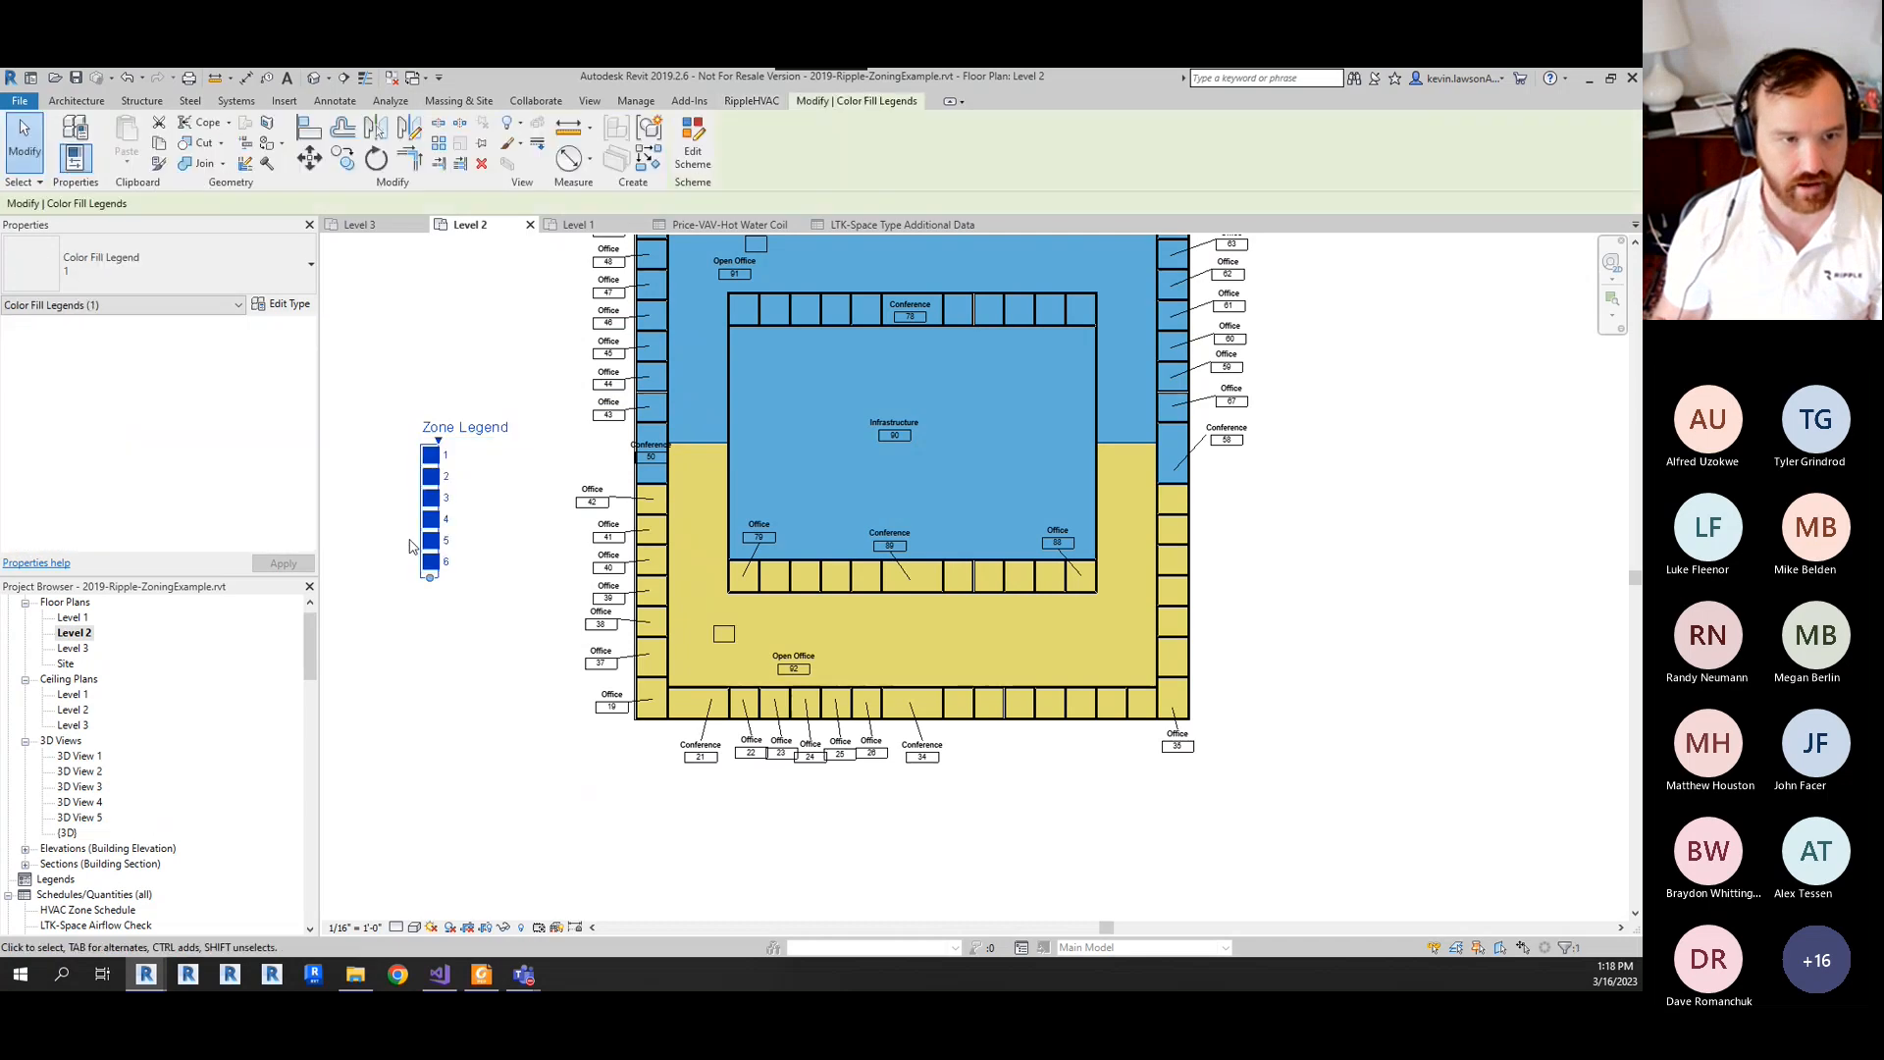
left_click(690, 159)
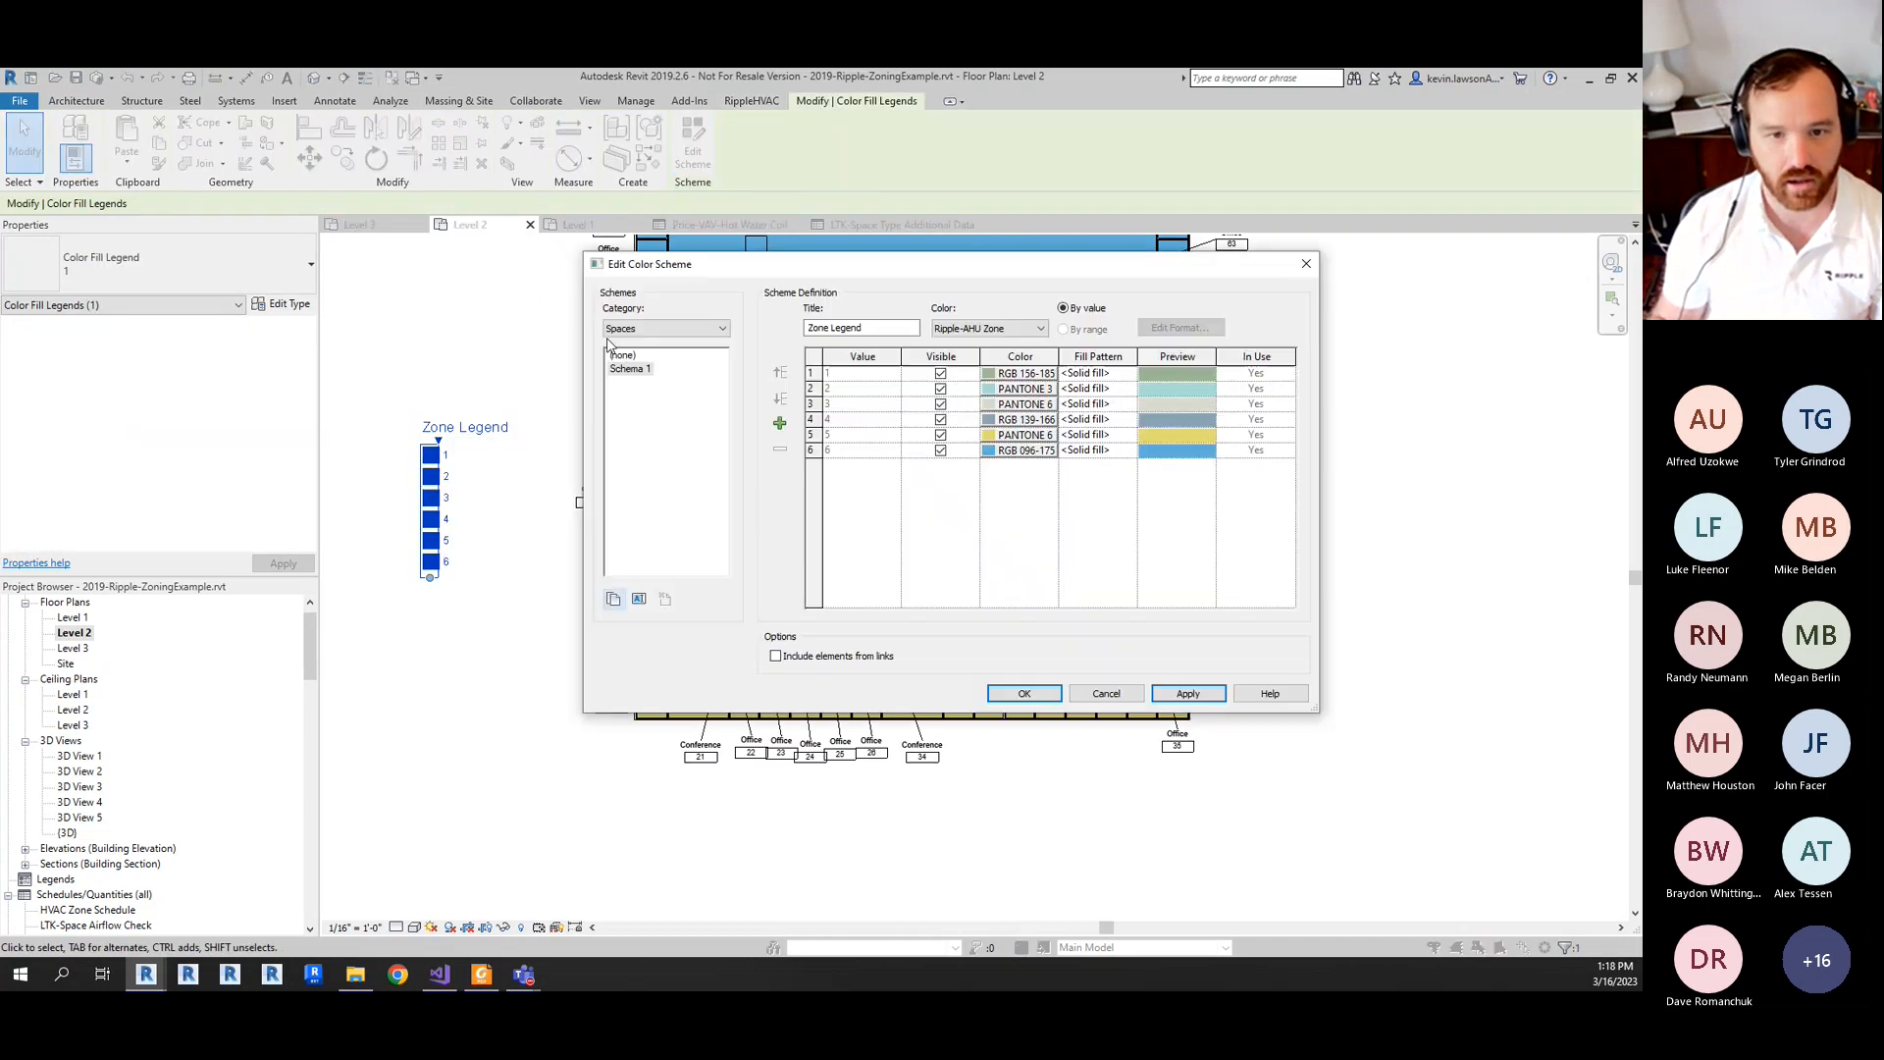
left_click(1004, 327)
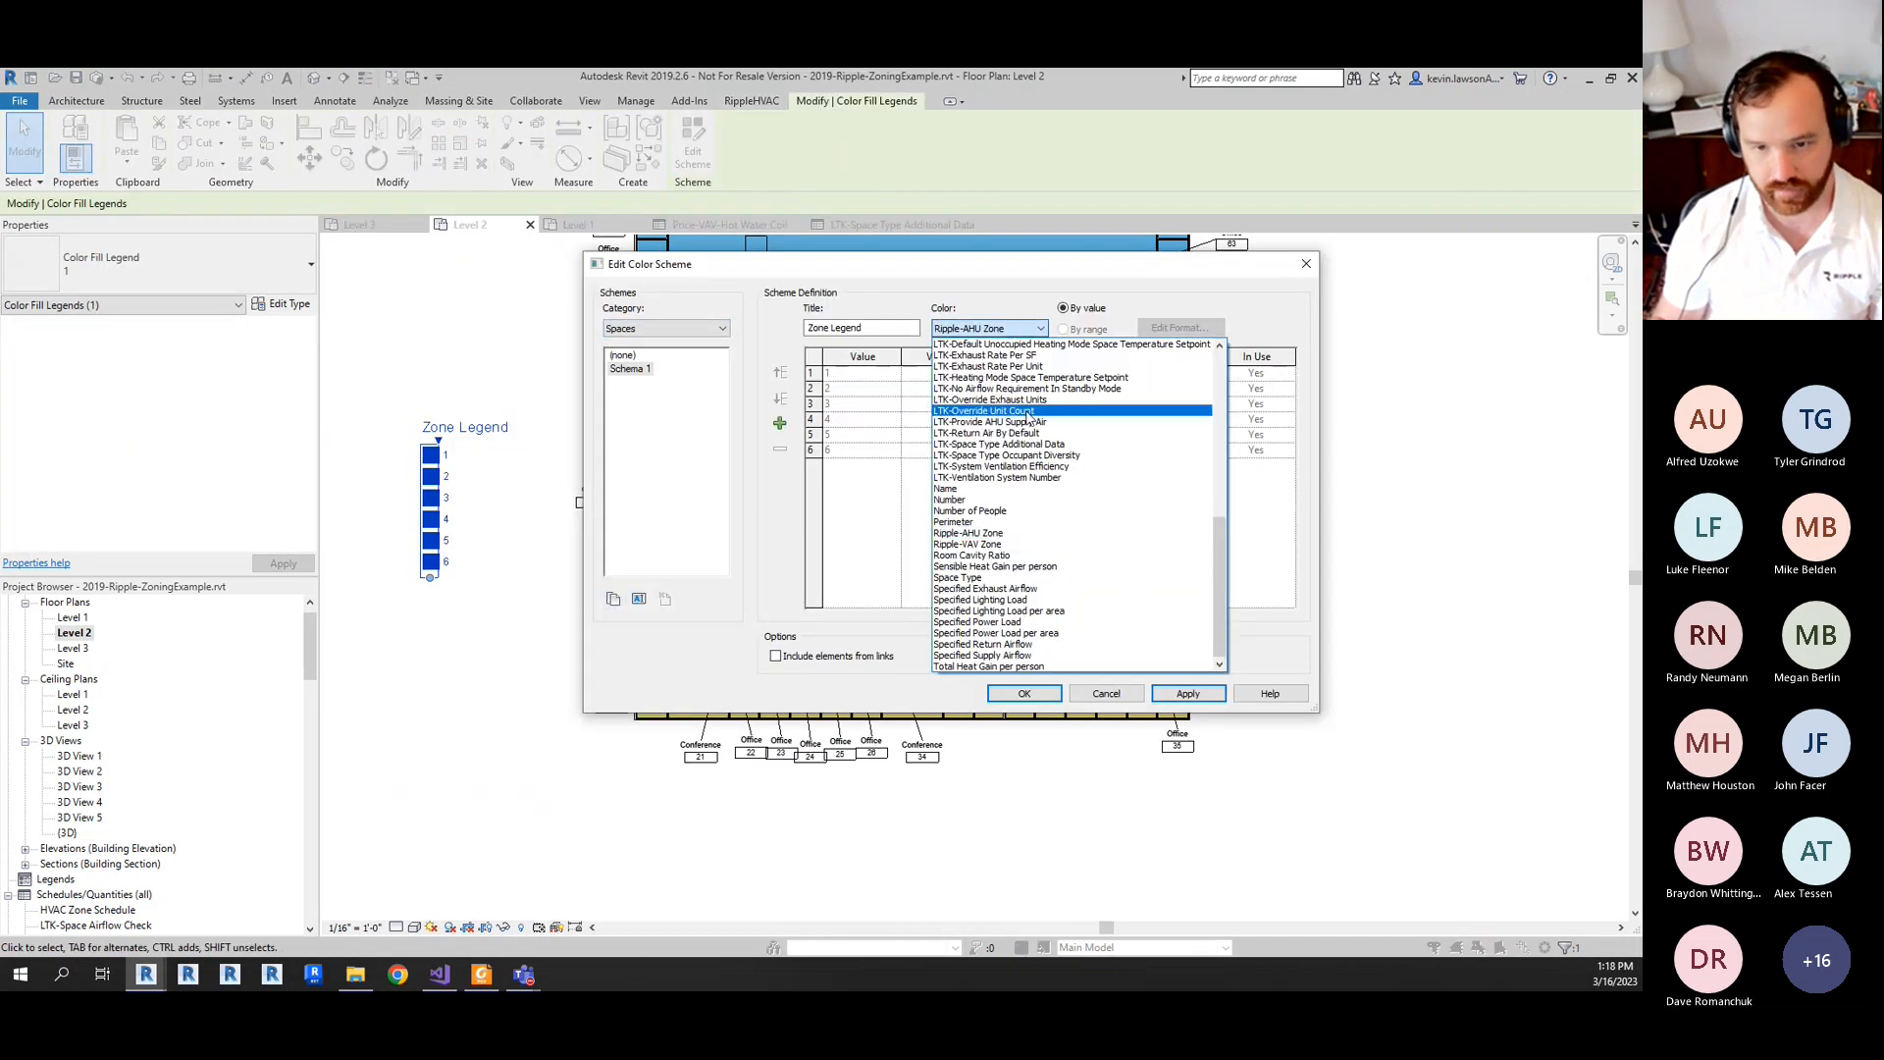
left_click(1028, 545)
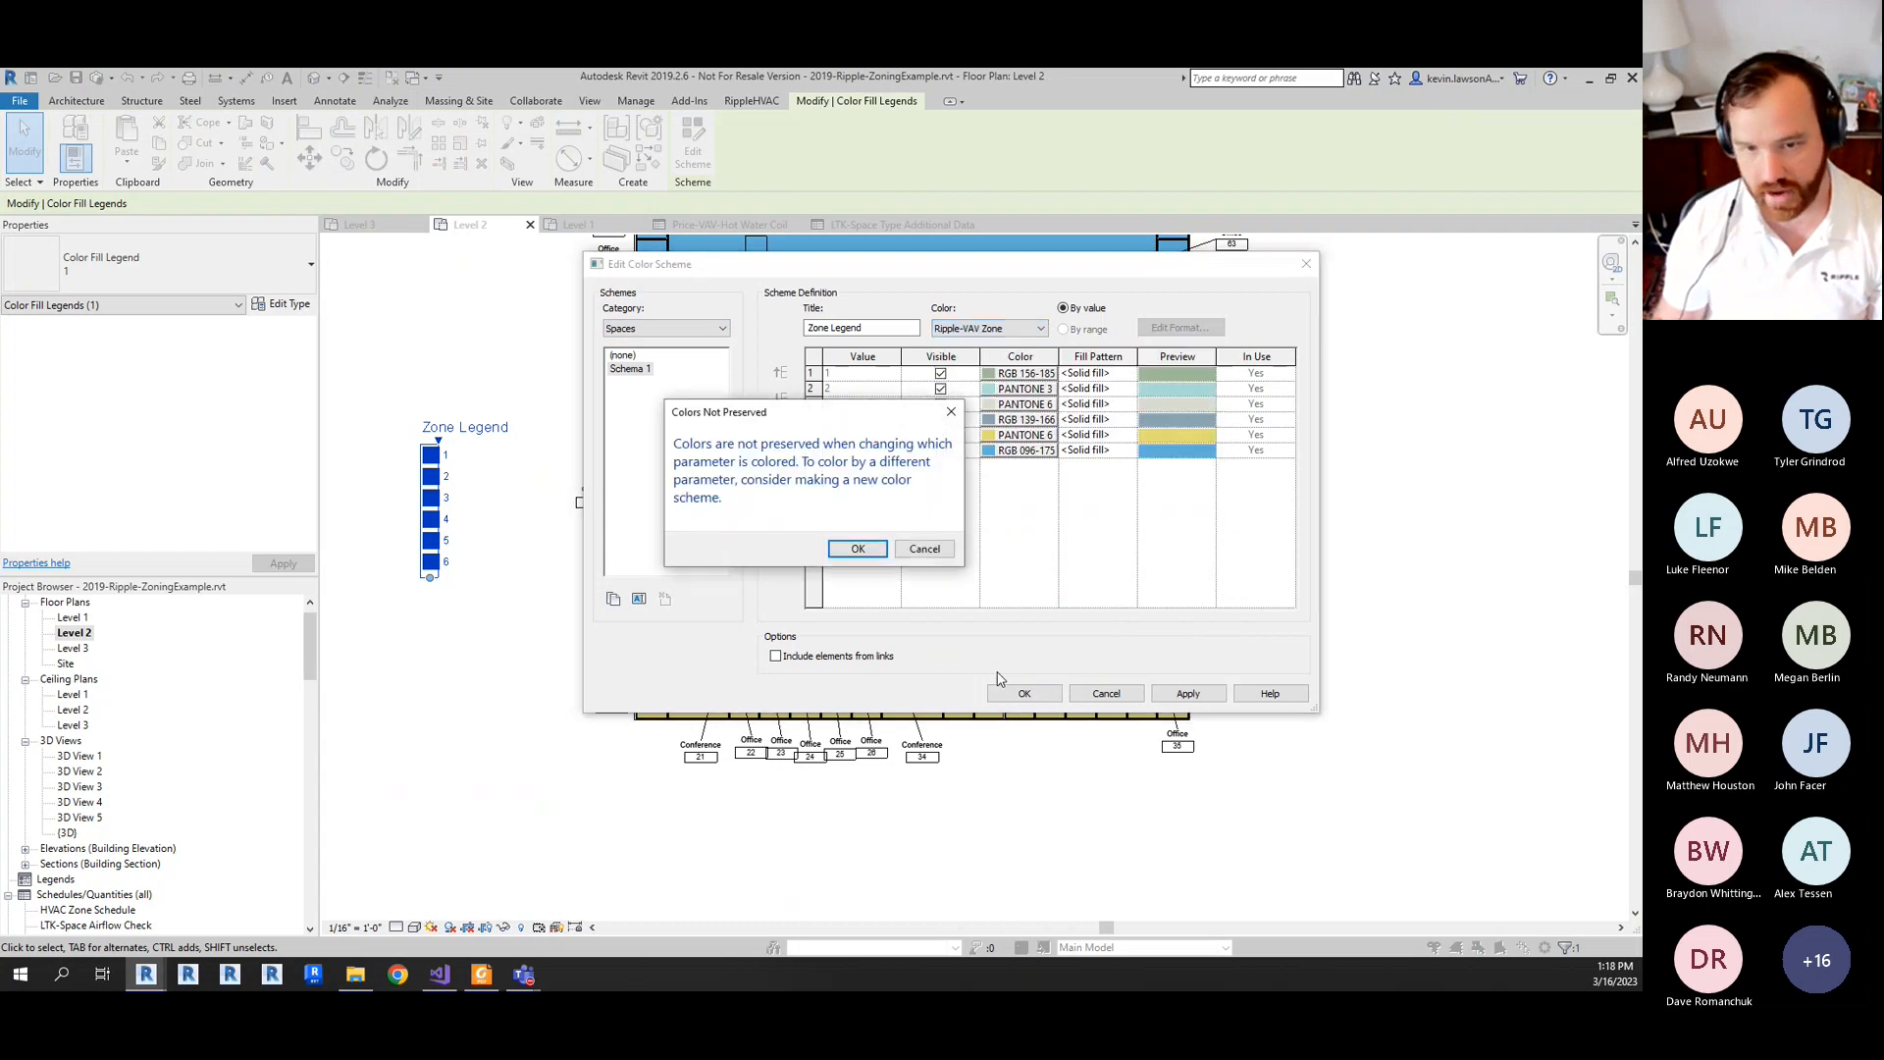
left_click(858, 550)
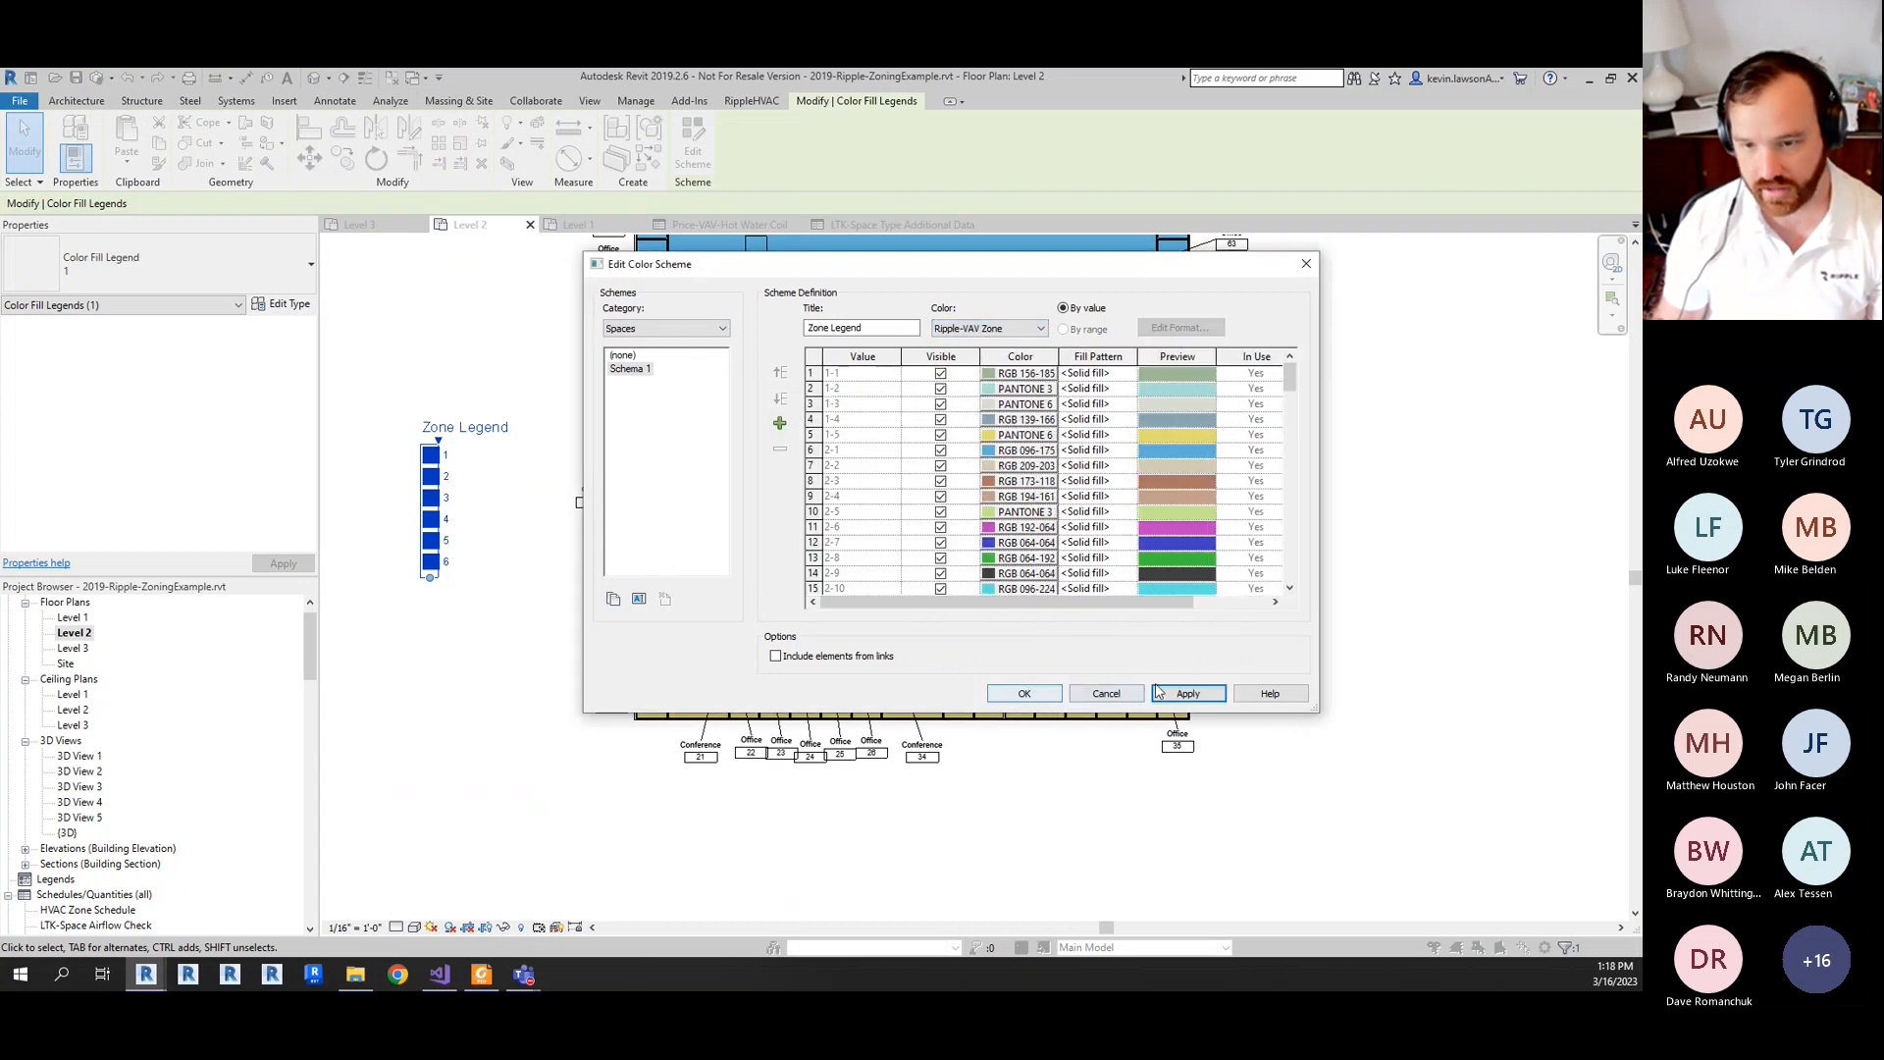
left_click(1025, 696)
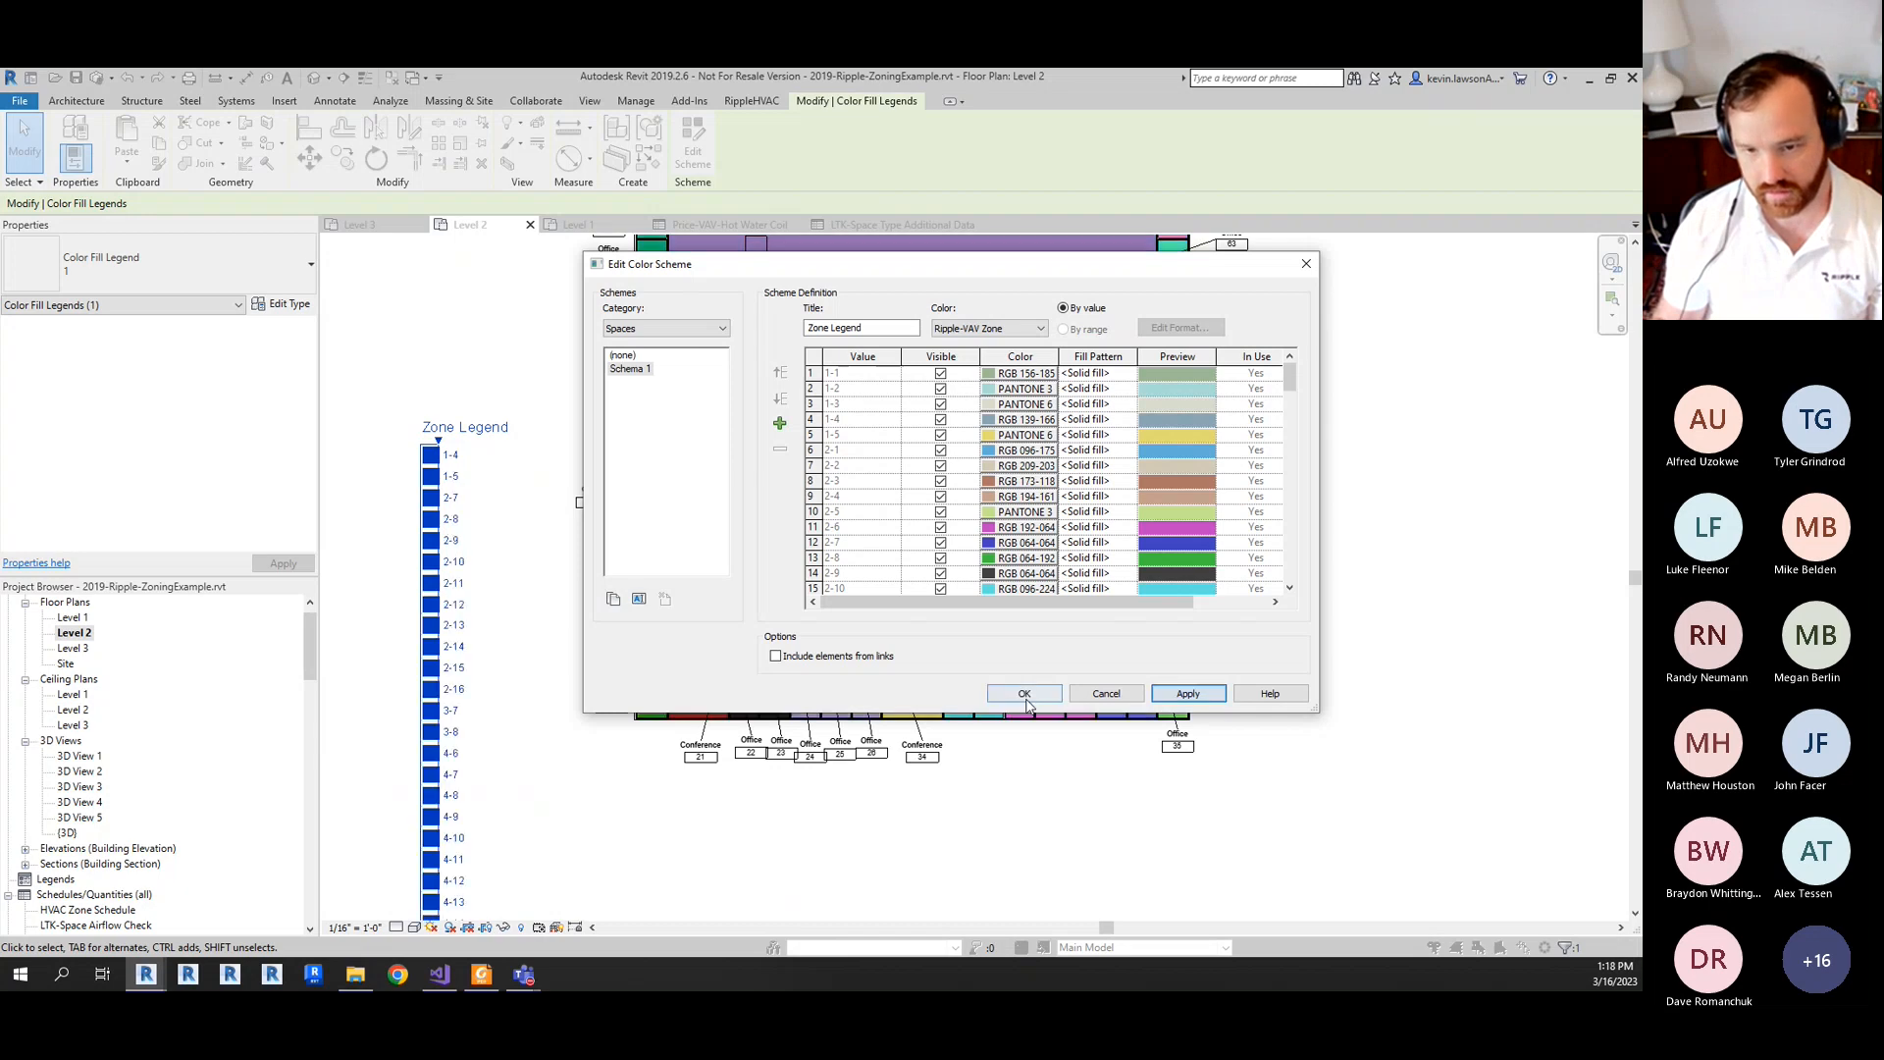
left_click(948, 818)
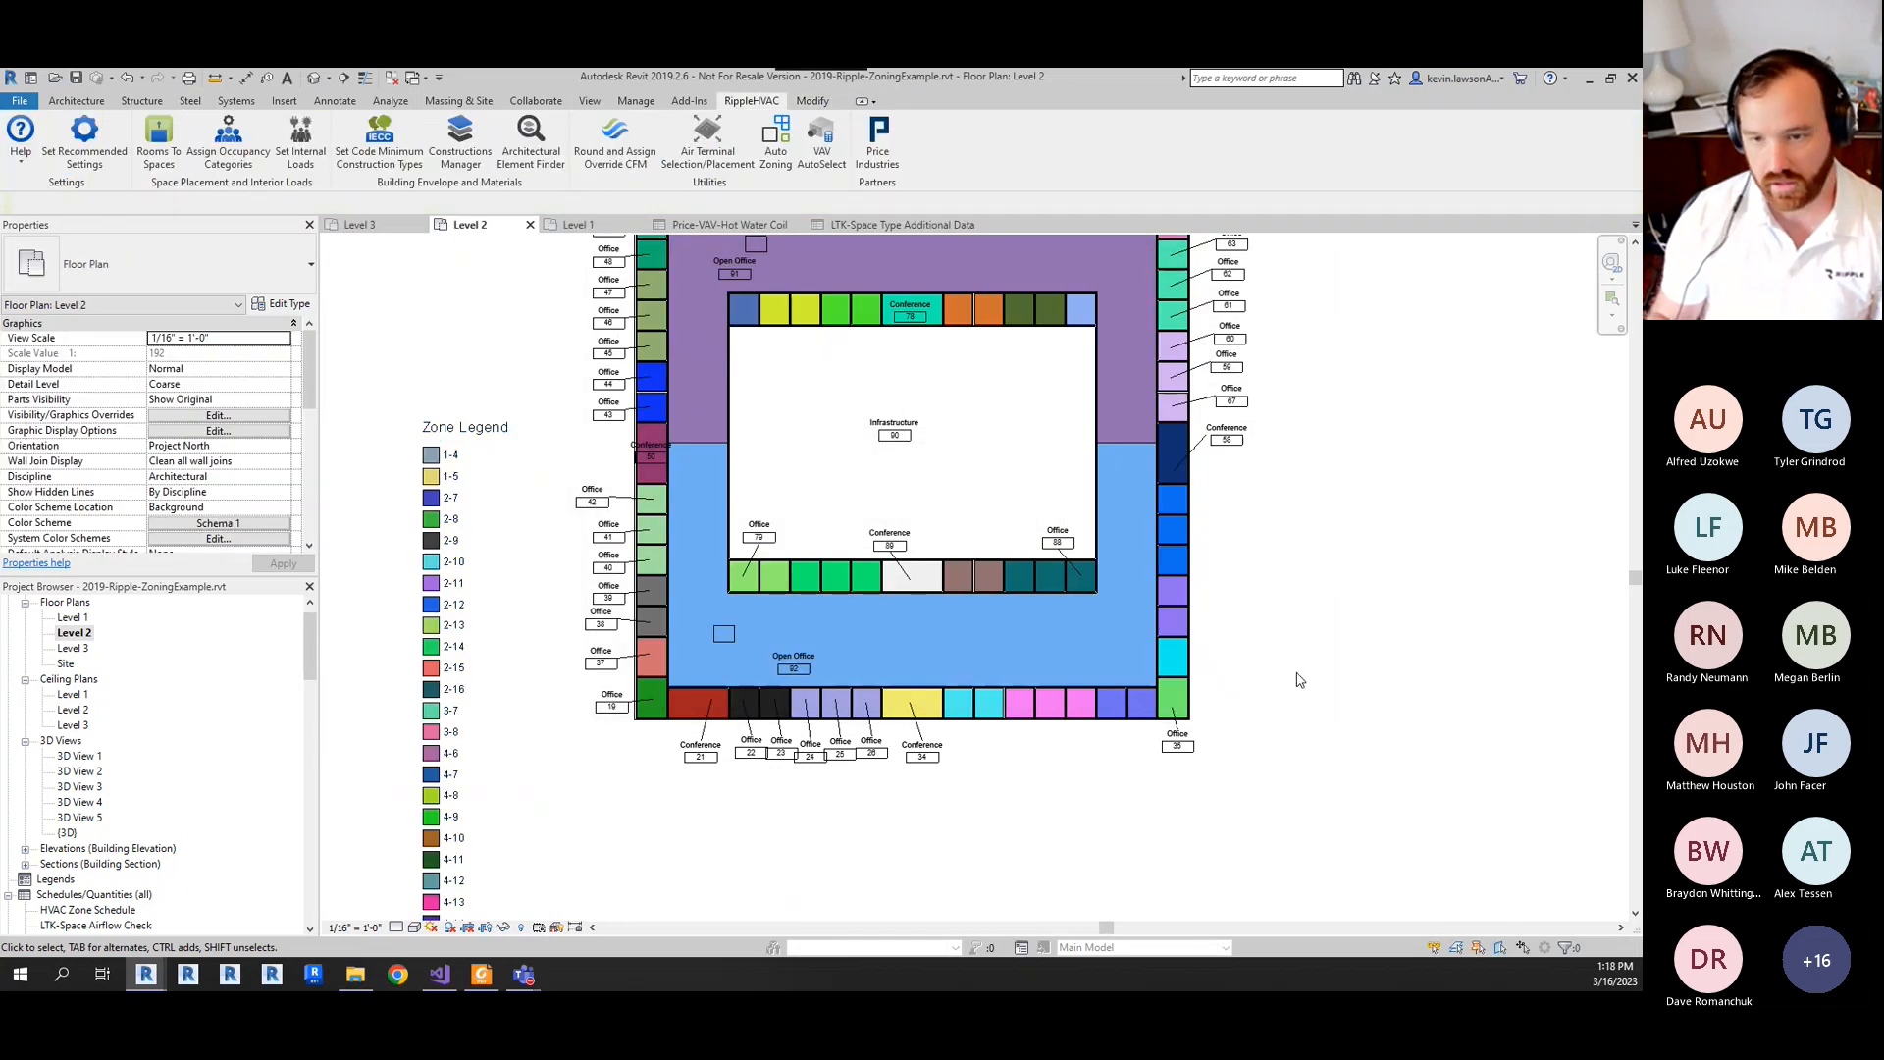
- Compare the Level 2 VAV zone colors in the square office building with the office rule's maximum spaces and allowable load variance
scroll(1300, 680, "up", 1)
scroll(1313, 584, "down", 2)
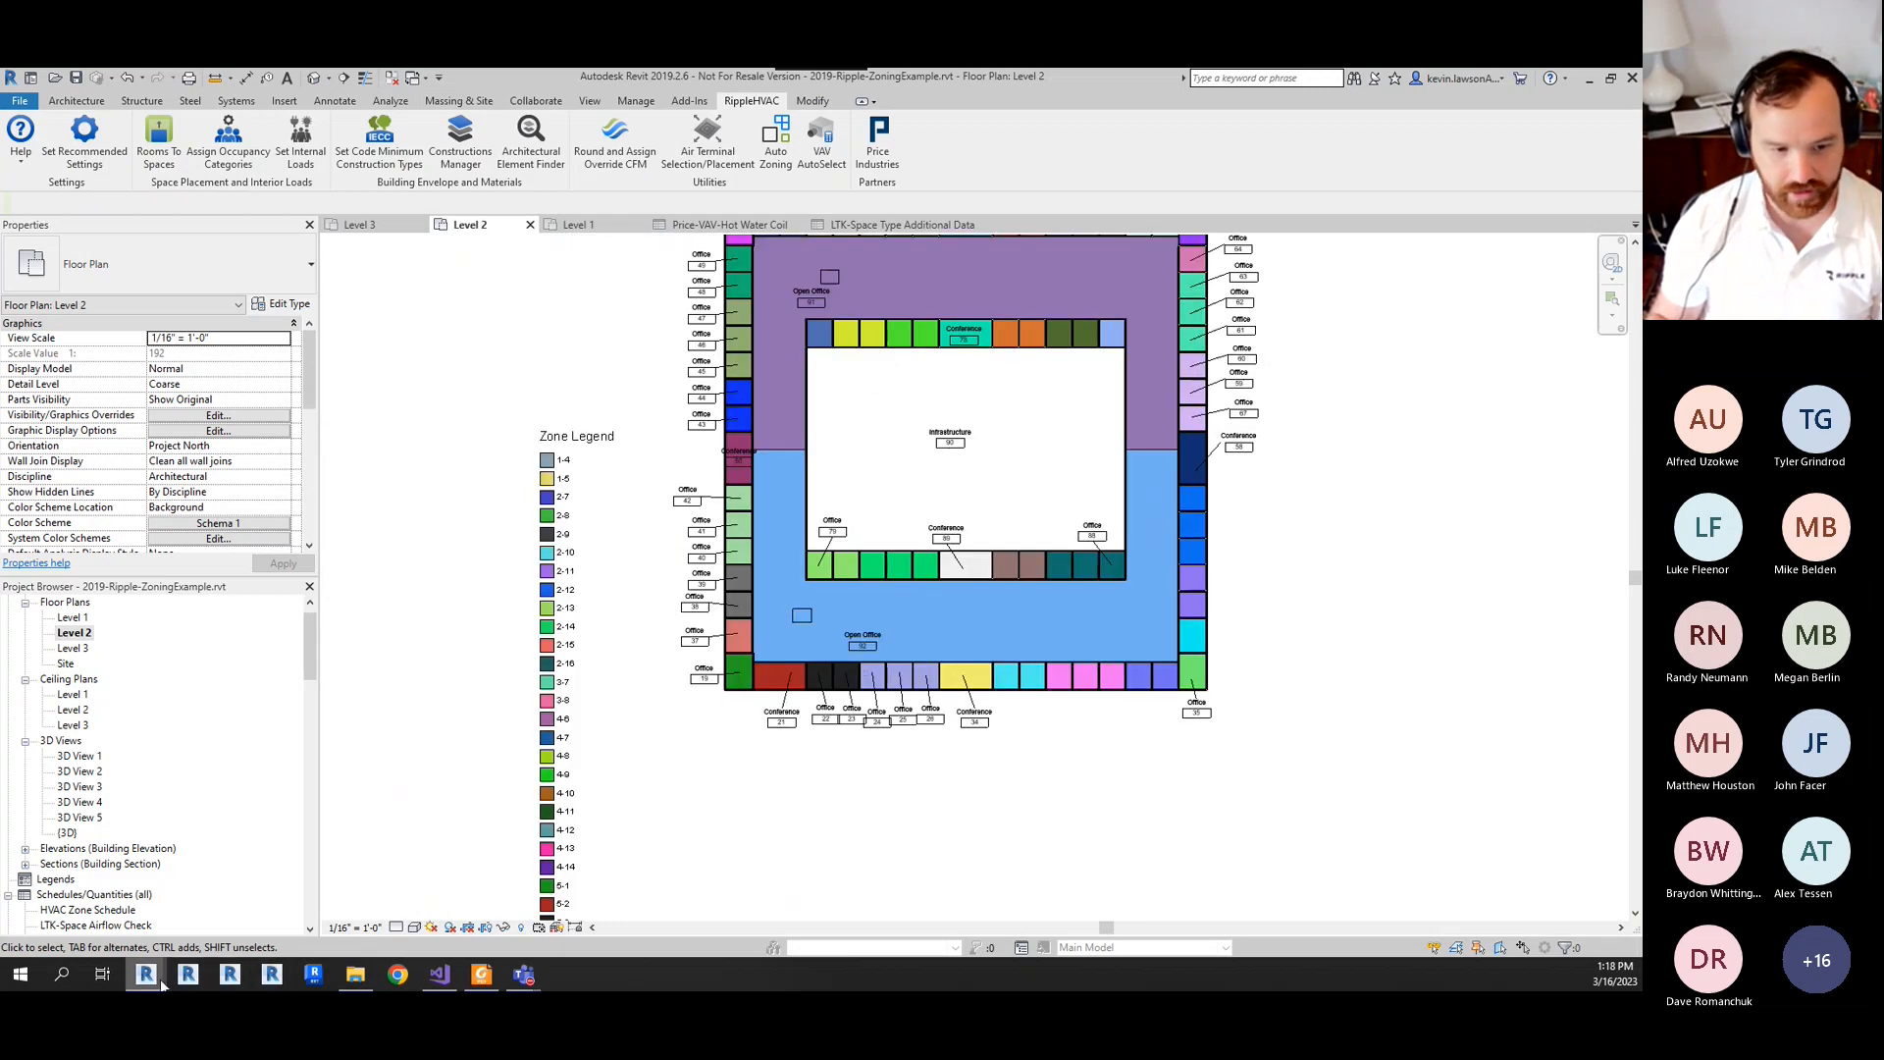
mouse_move(147, 981)
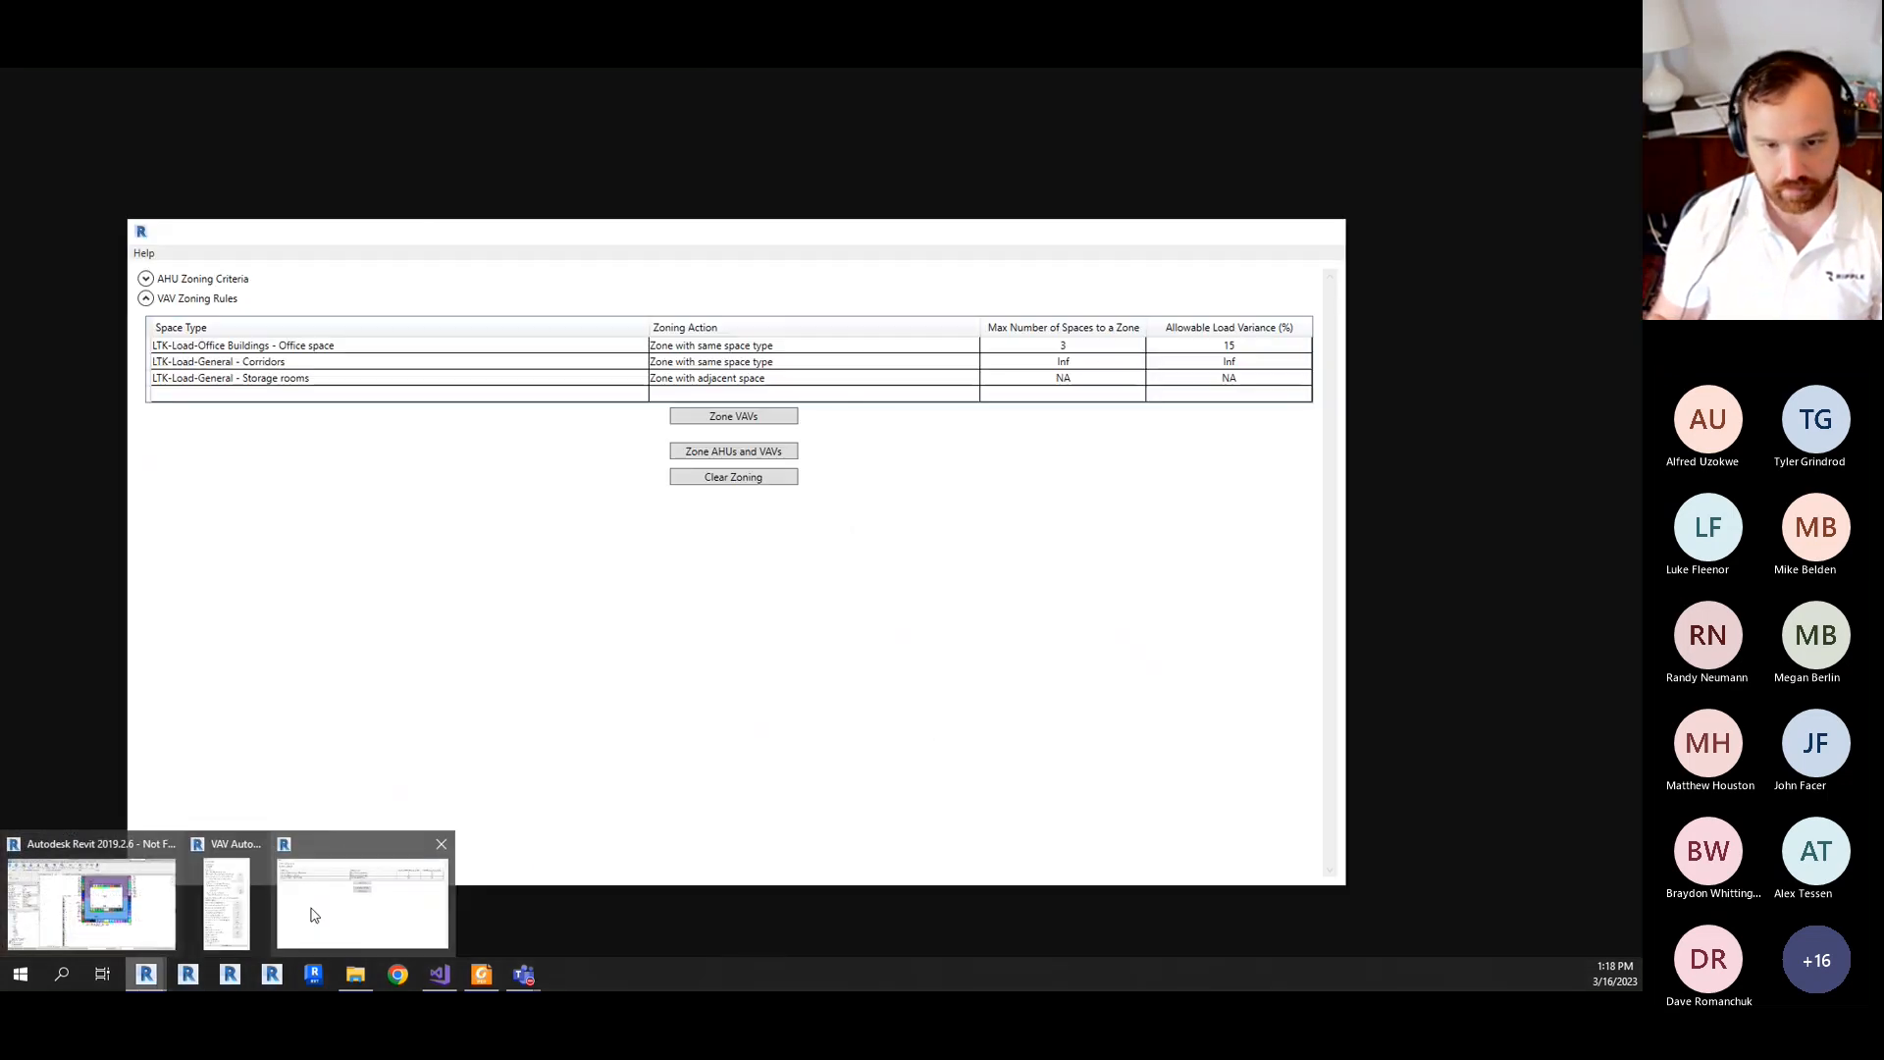
left_click(353, 895)
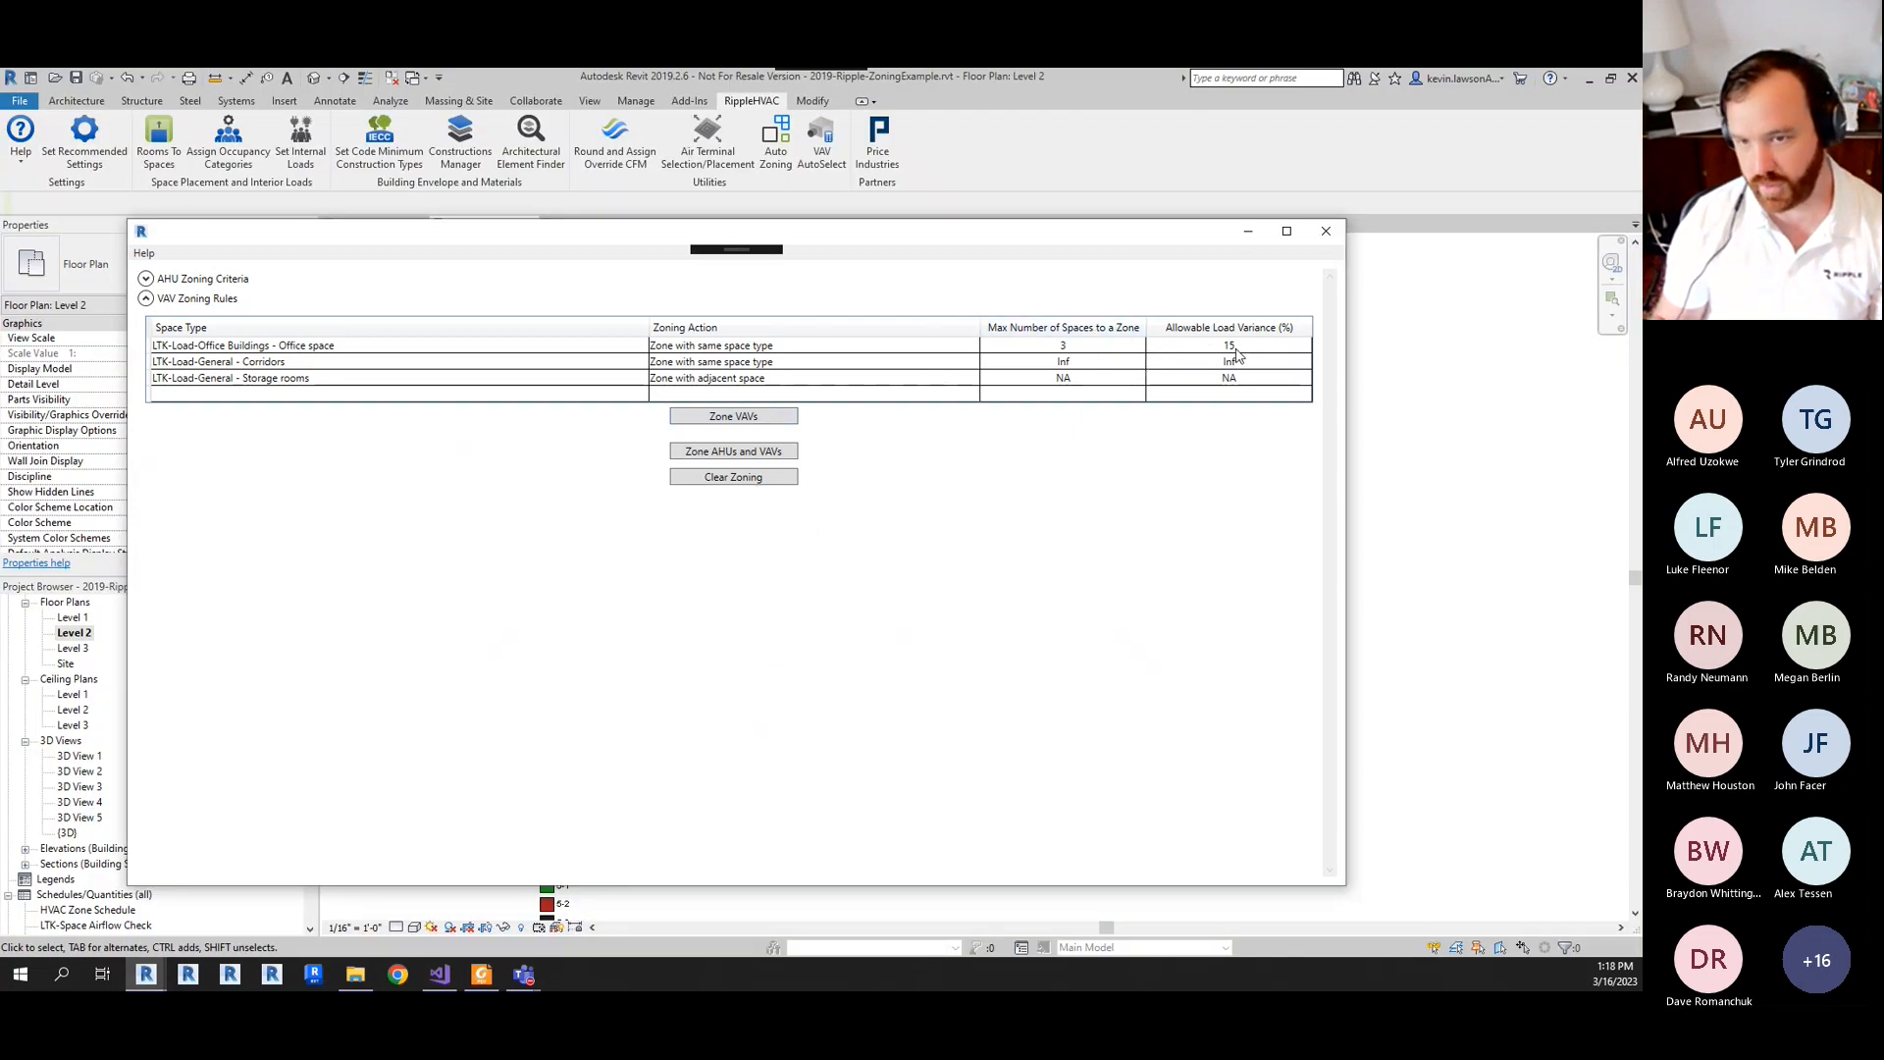
left_click(1413, 401)
scroll(1201, 554, "up", 3)
scroll(1148, 550, "down", 4)
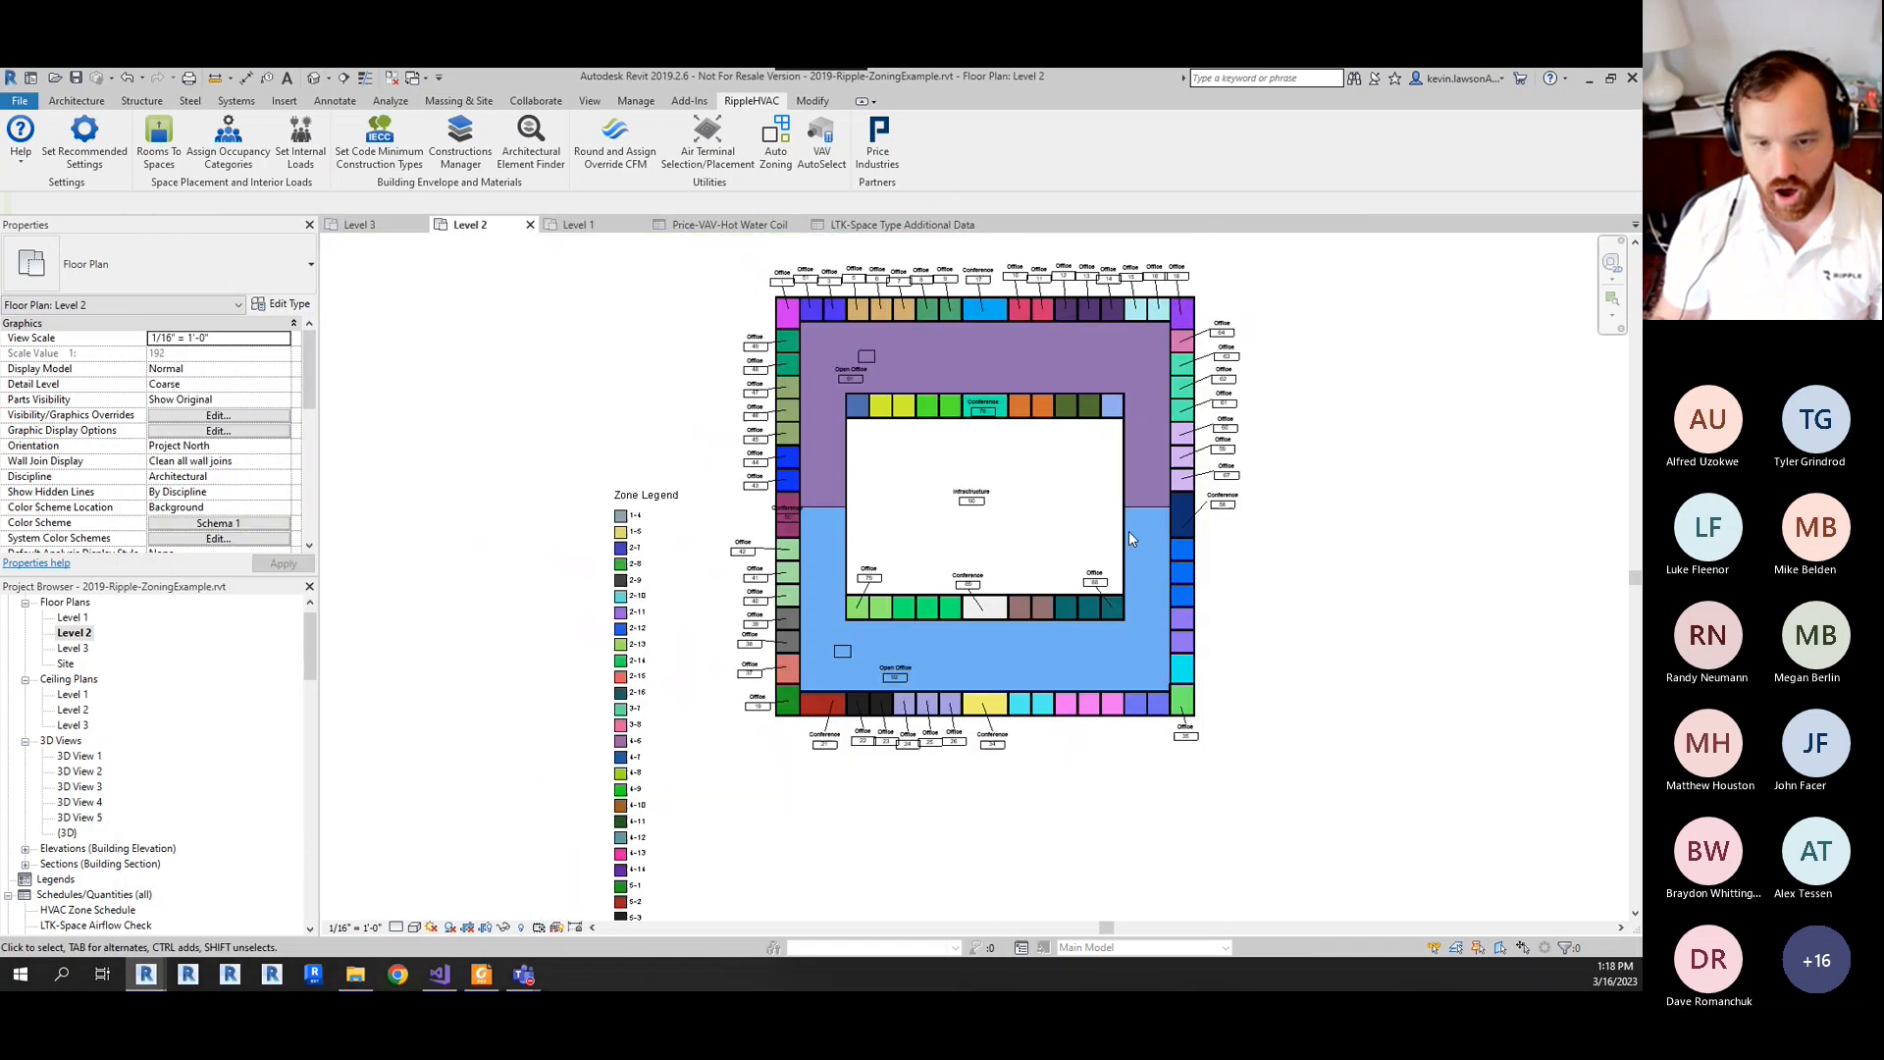
- Inspect the VAV zone assignment of Office 52 and compare it with the neighboring offices and corner Office 35
scroll(1100, 463, "up", 2)
scroll(1245, 692, "up", 2)
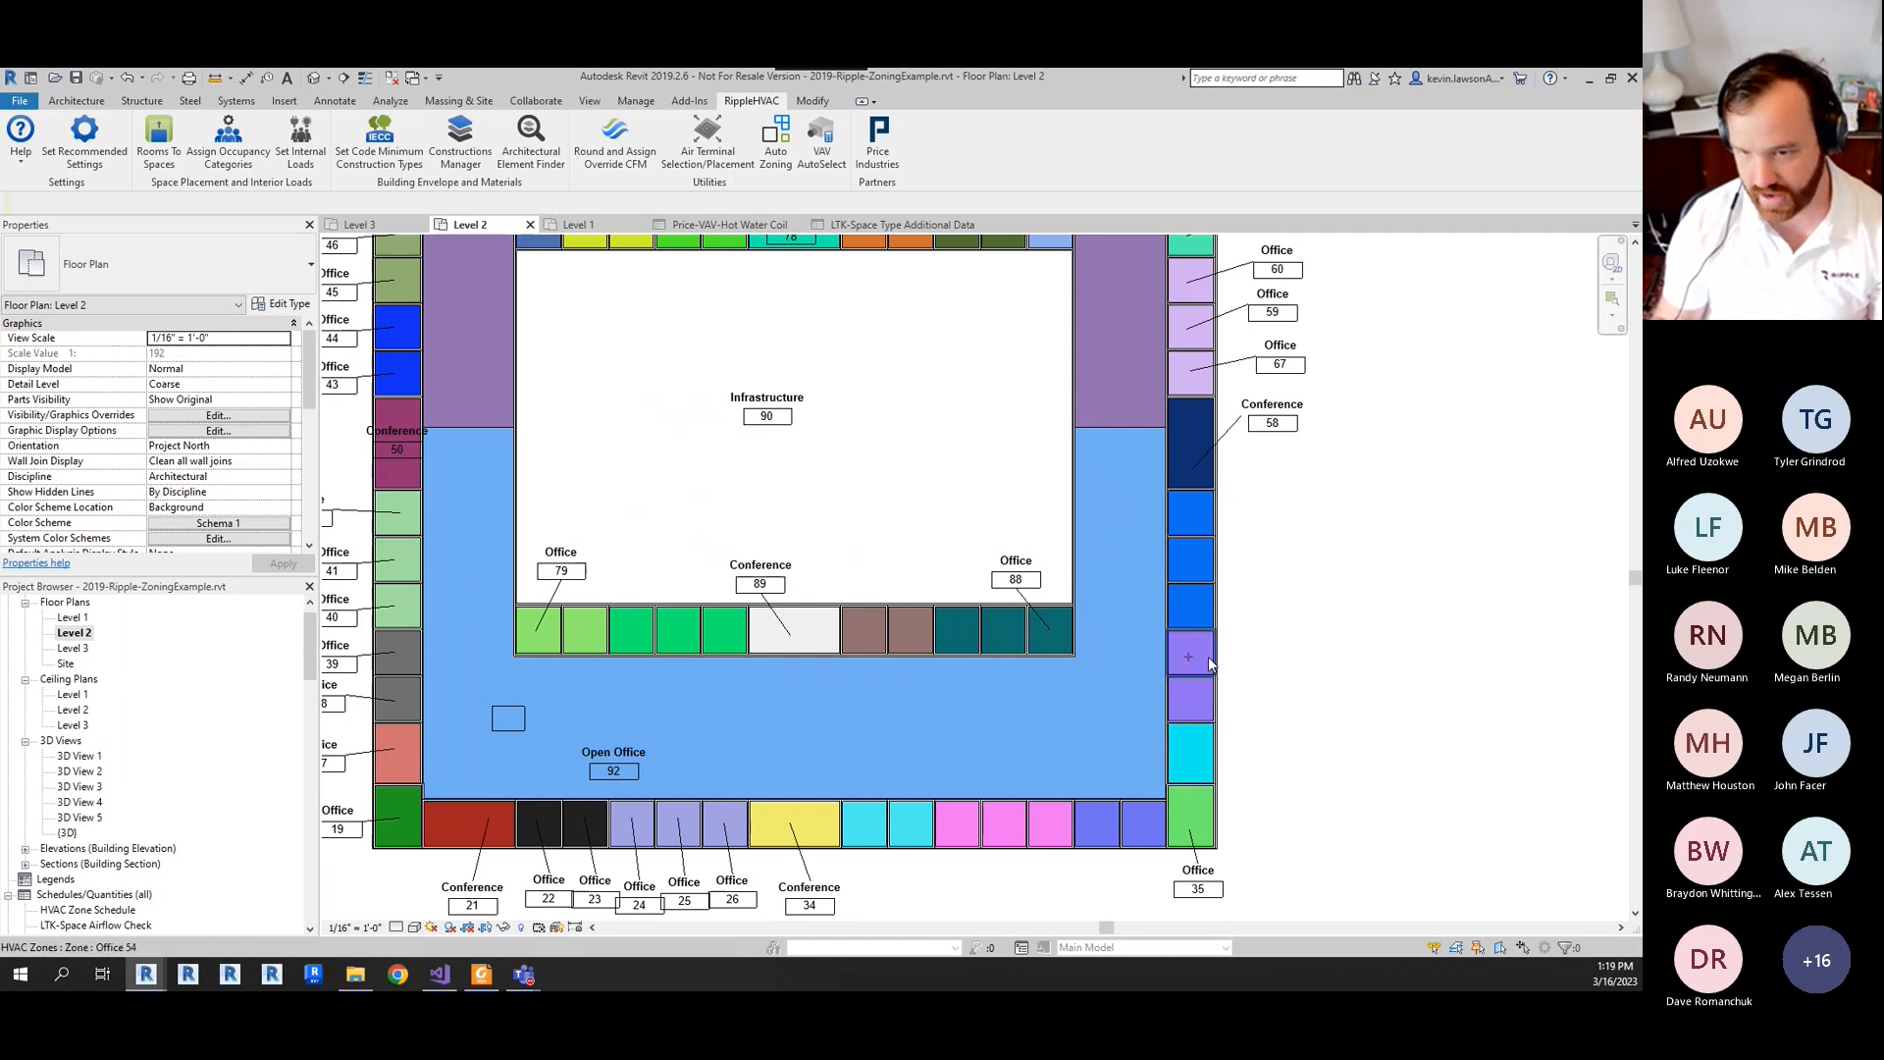
scroll(1196, 778, "up", 2)
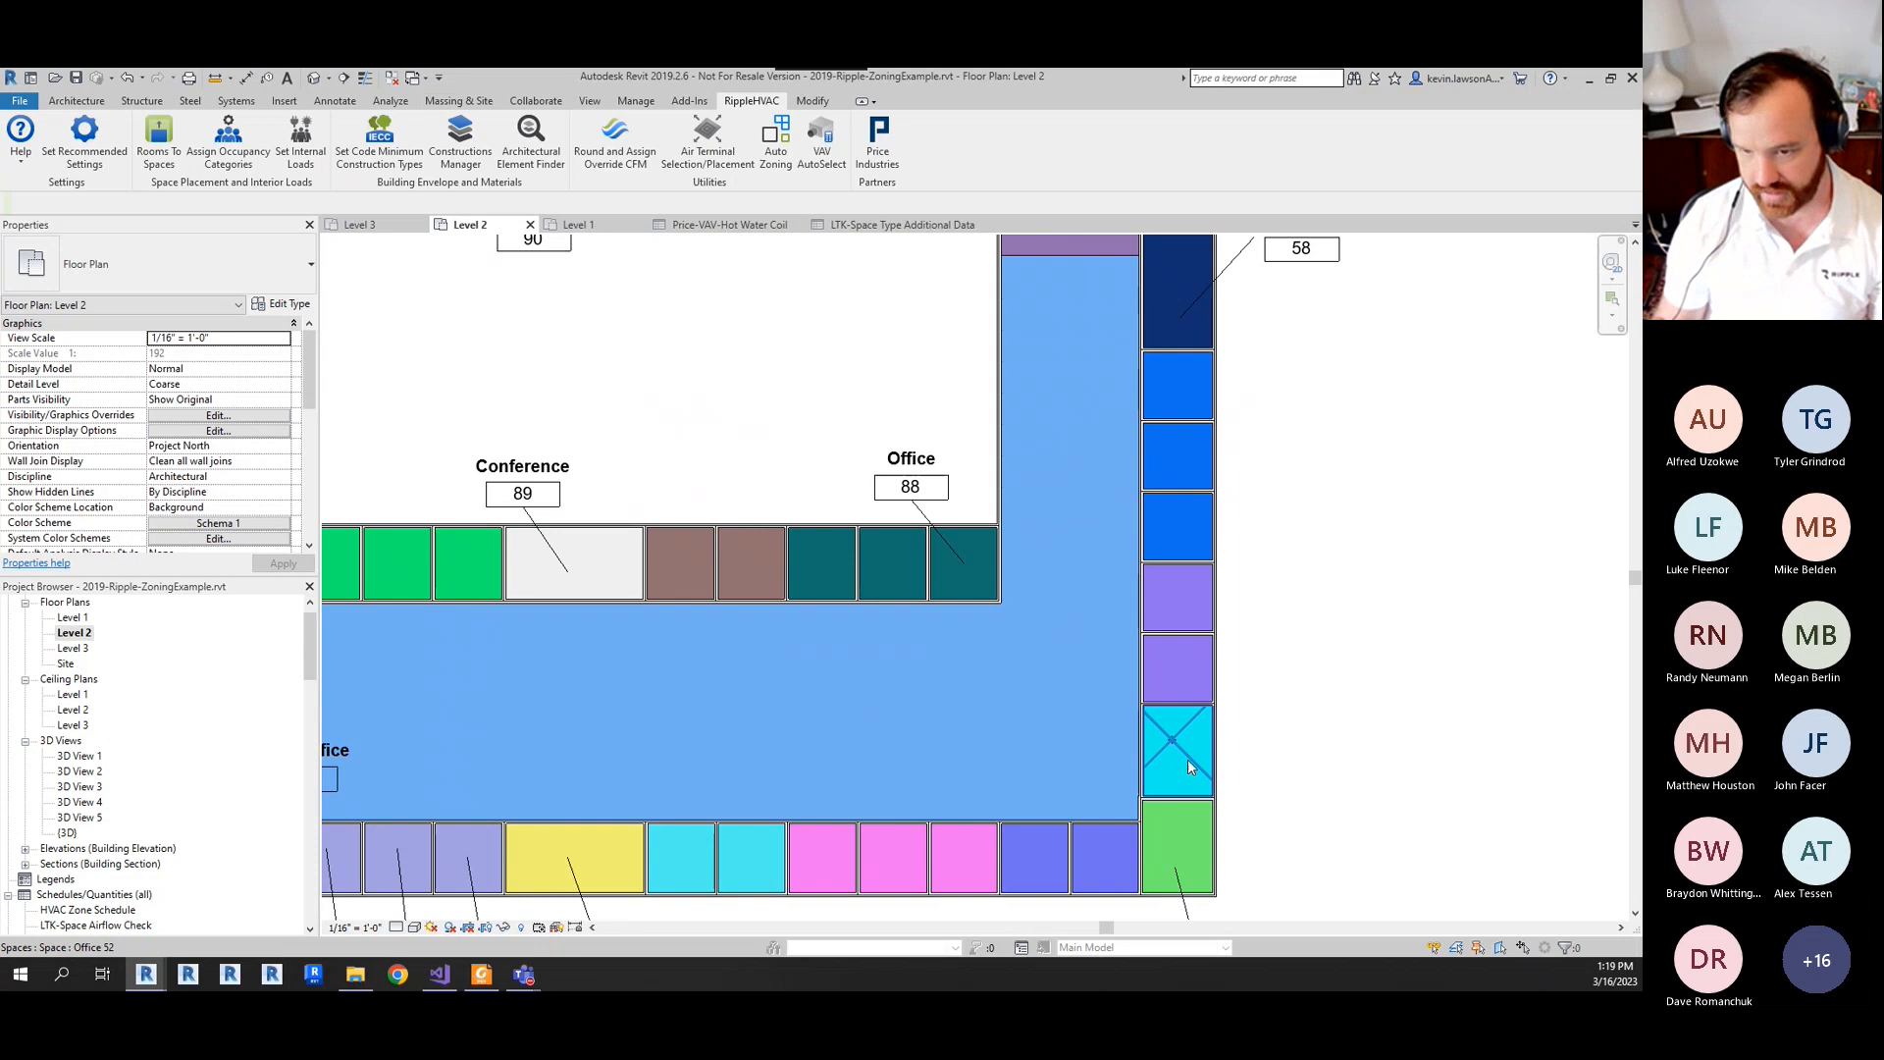
left_click(1188, 758)
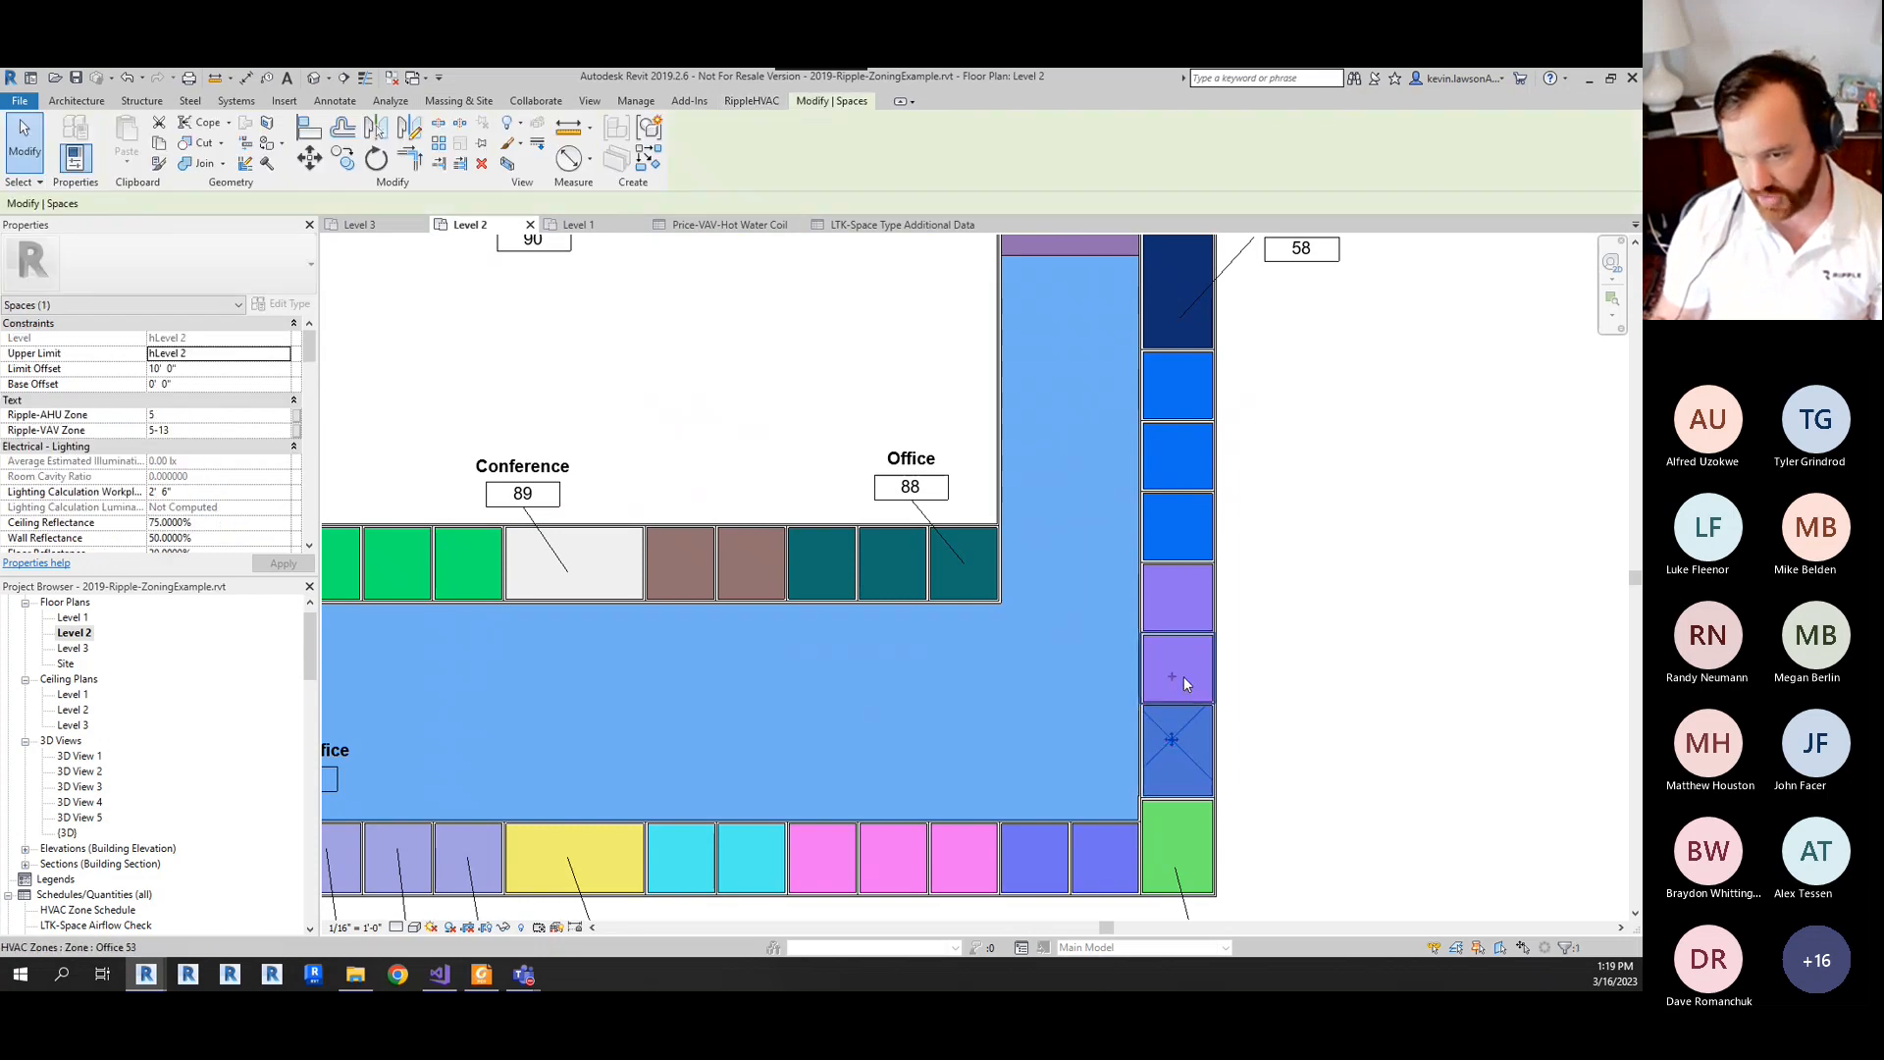
left_click(1320, 677)
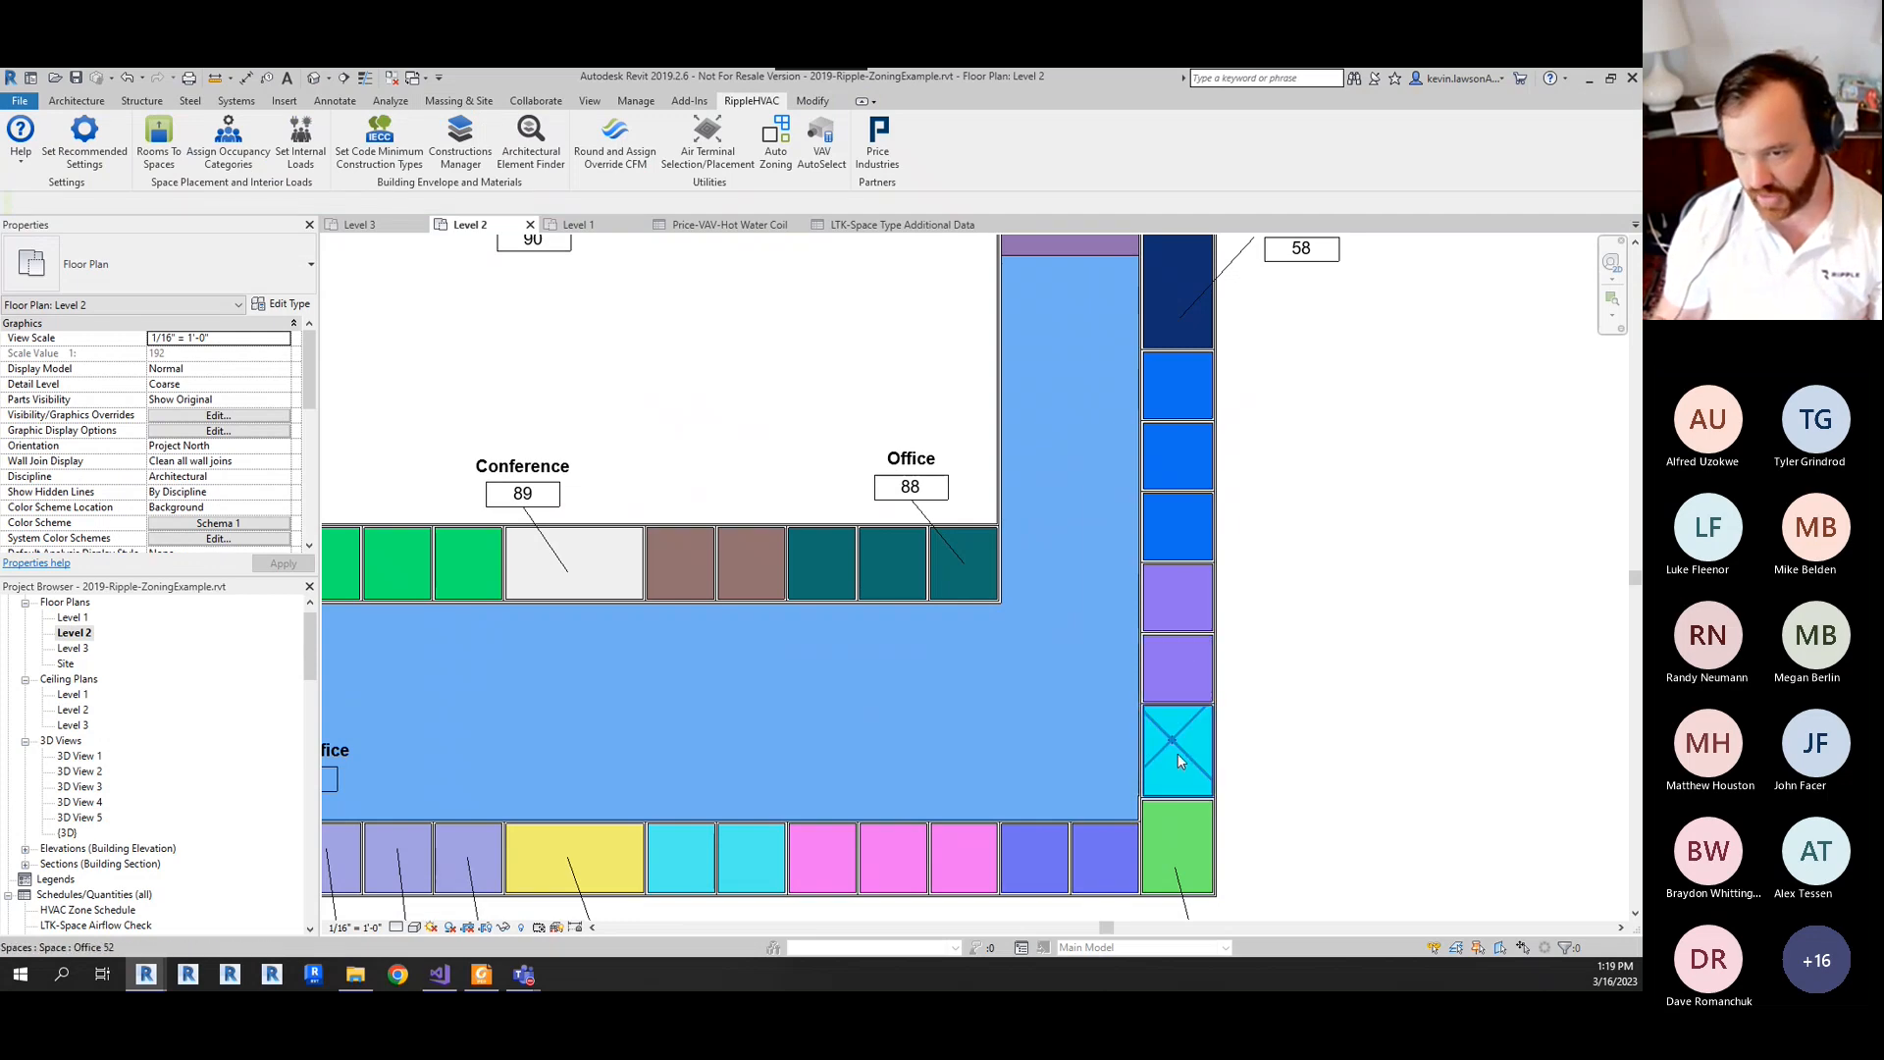
scroll(1234, 731, "down", 1)
scroll(1222, 785, "up", 2)
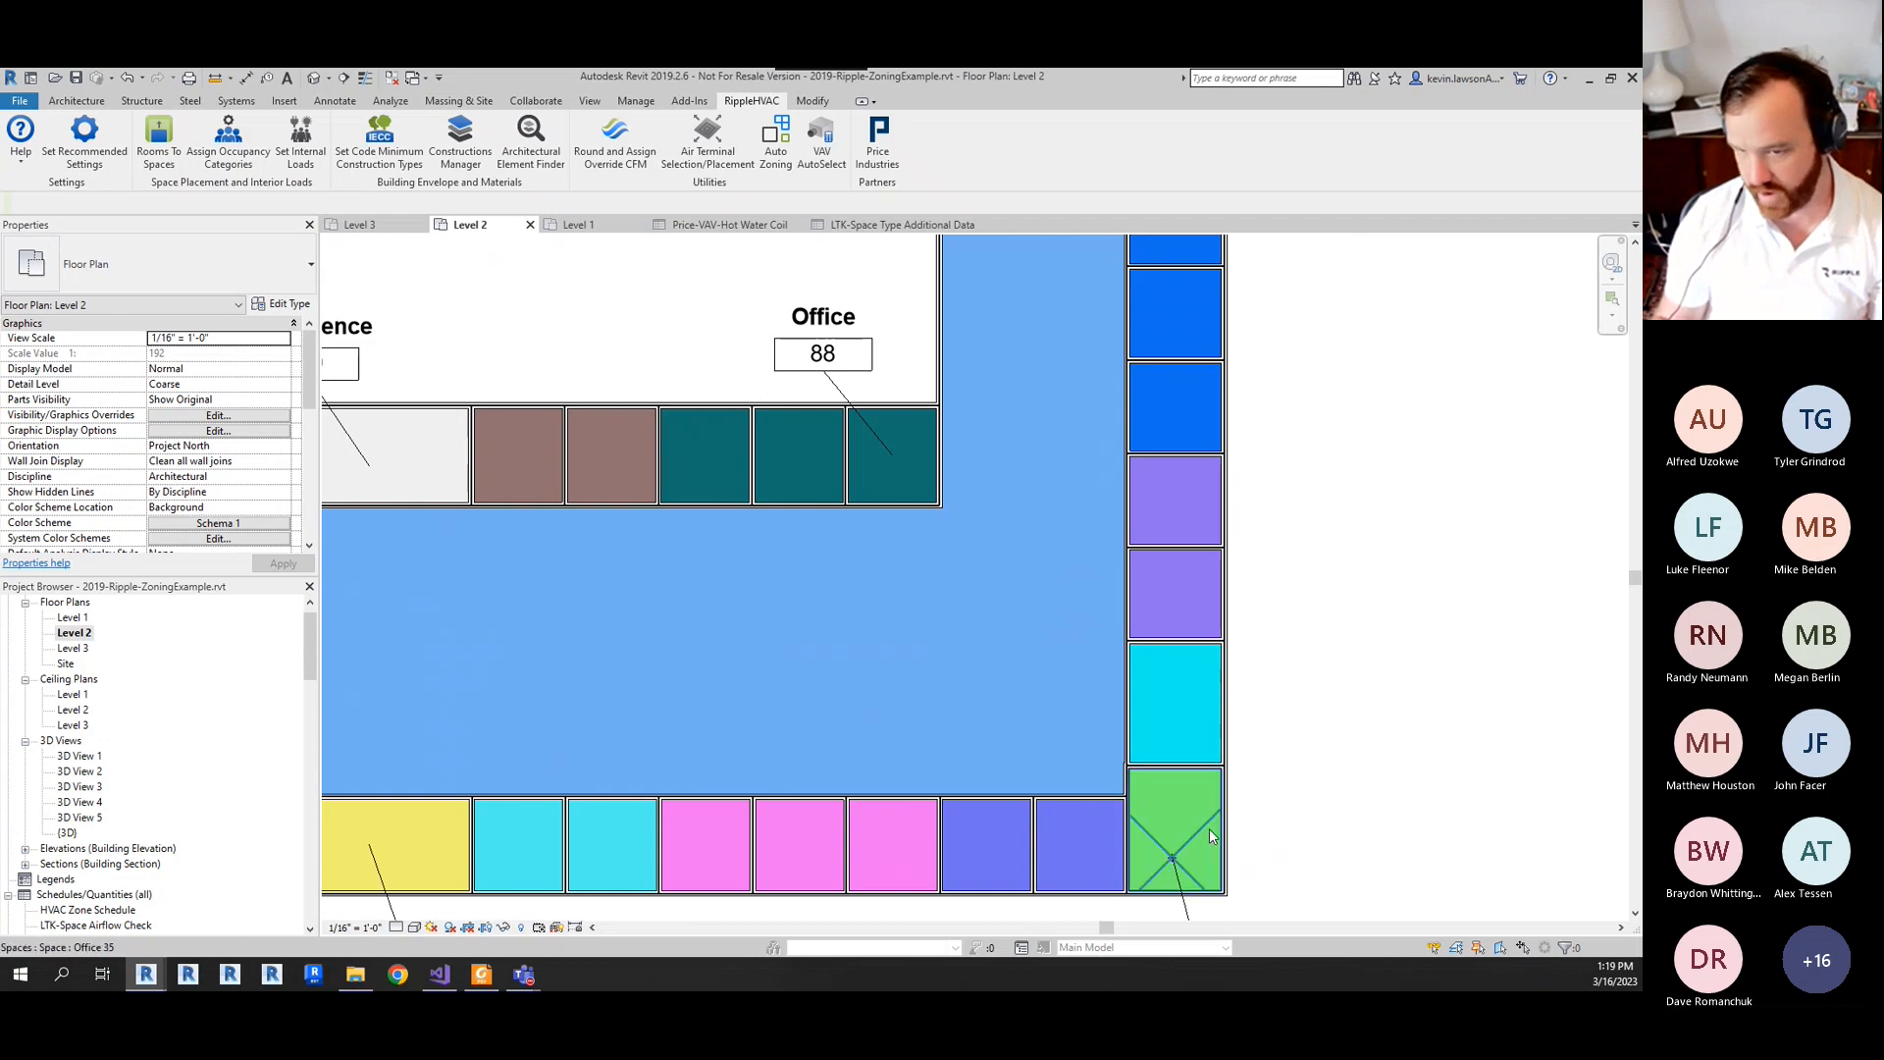
- Examine how the perimeter offices and conference rooms around Open Office 92 are grouped into VAV zones
scroll(1256, 795, "down", 2)
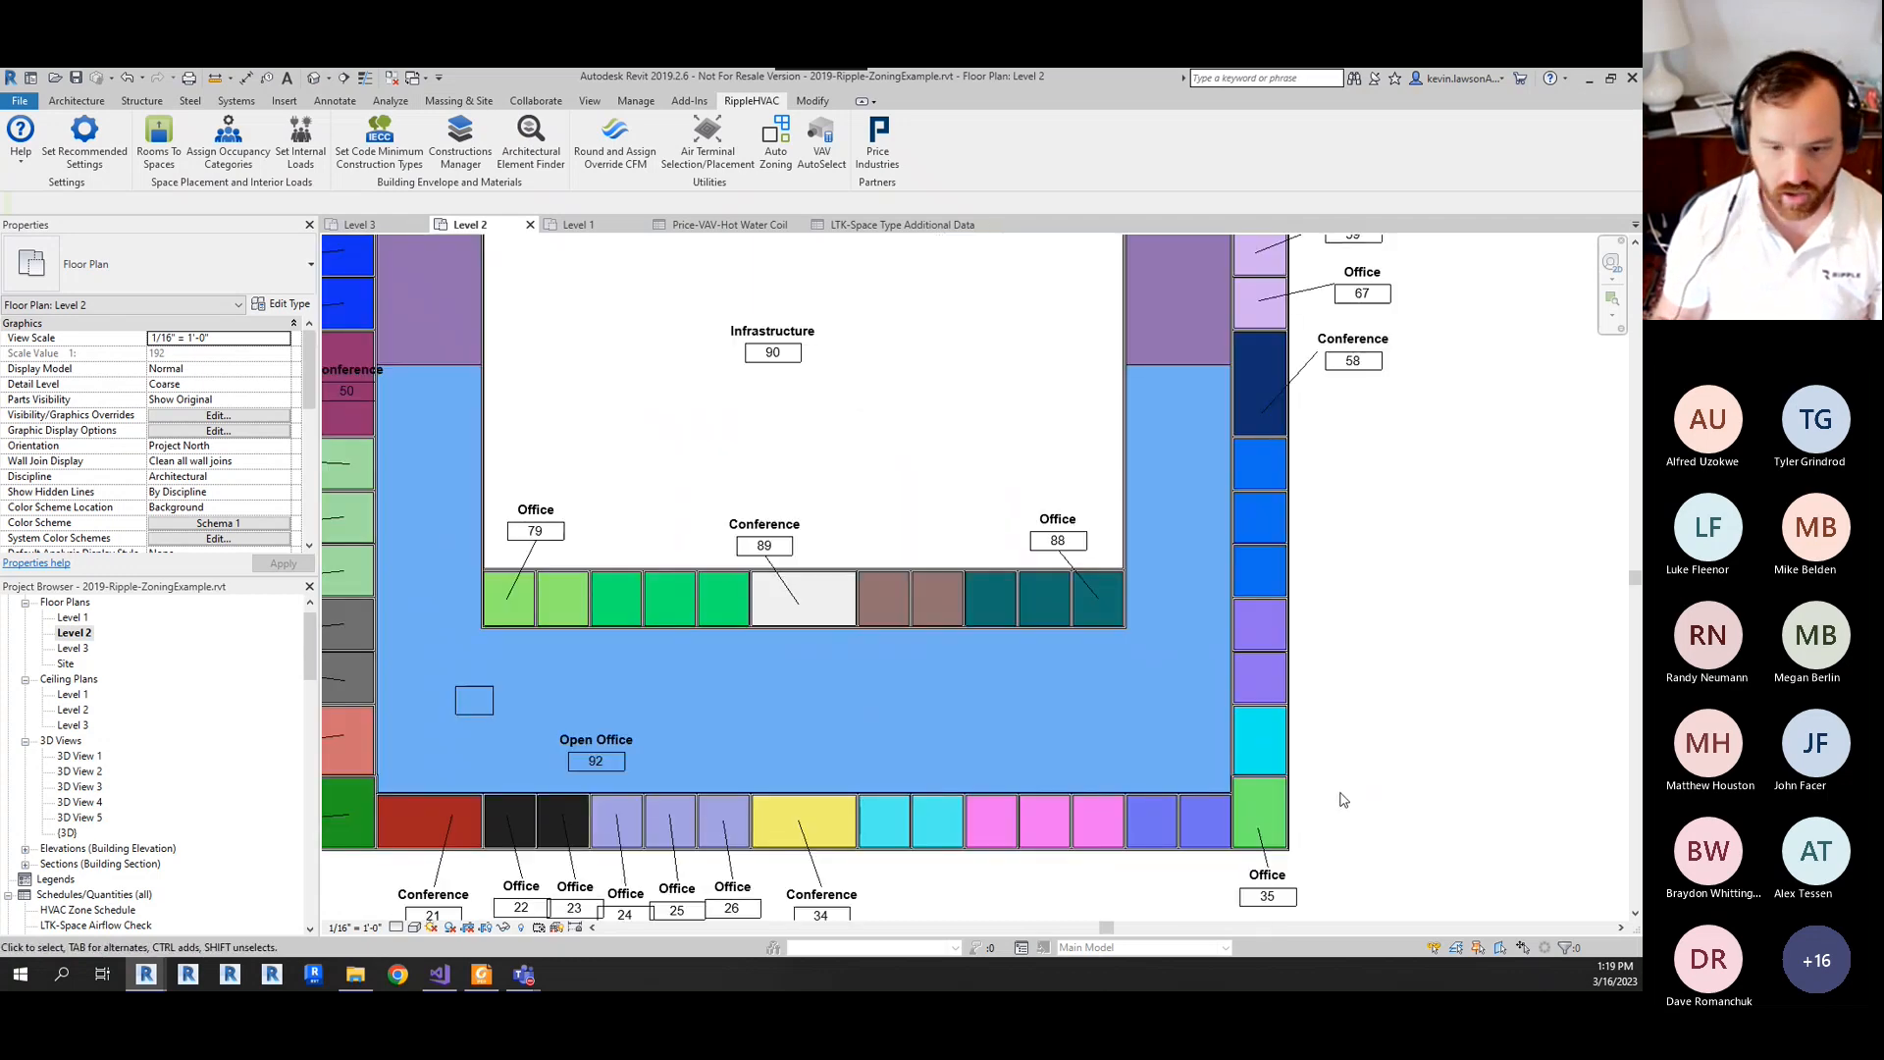
scroll(1232, 823, "up", 1)
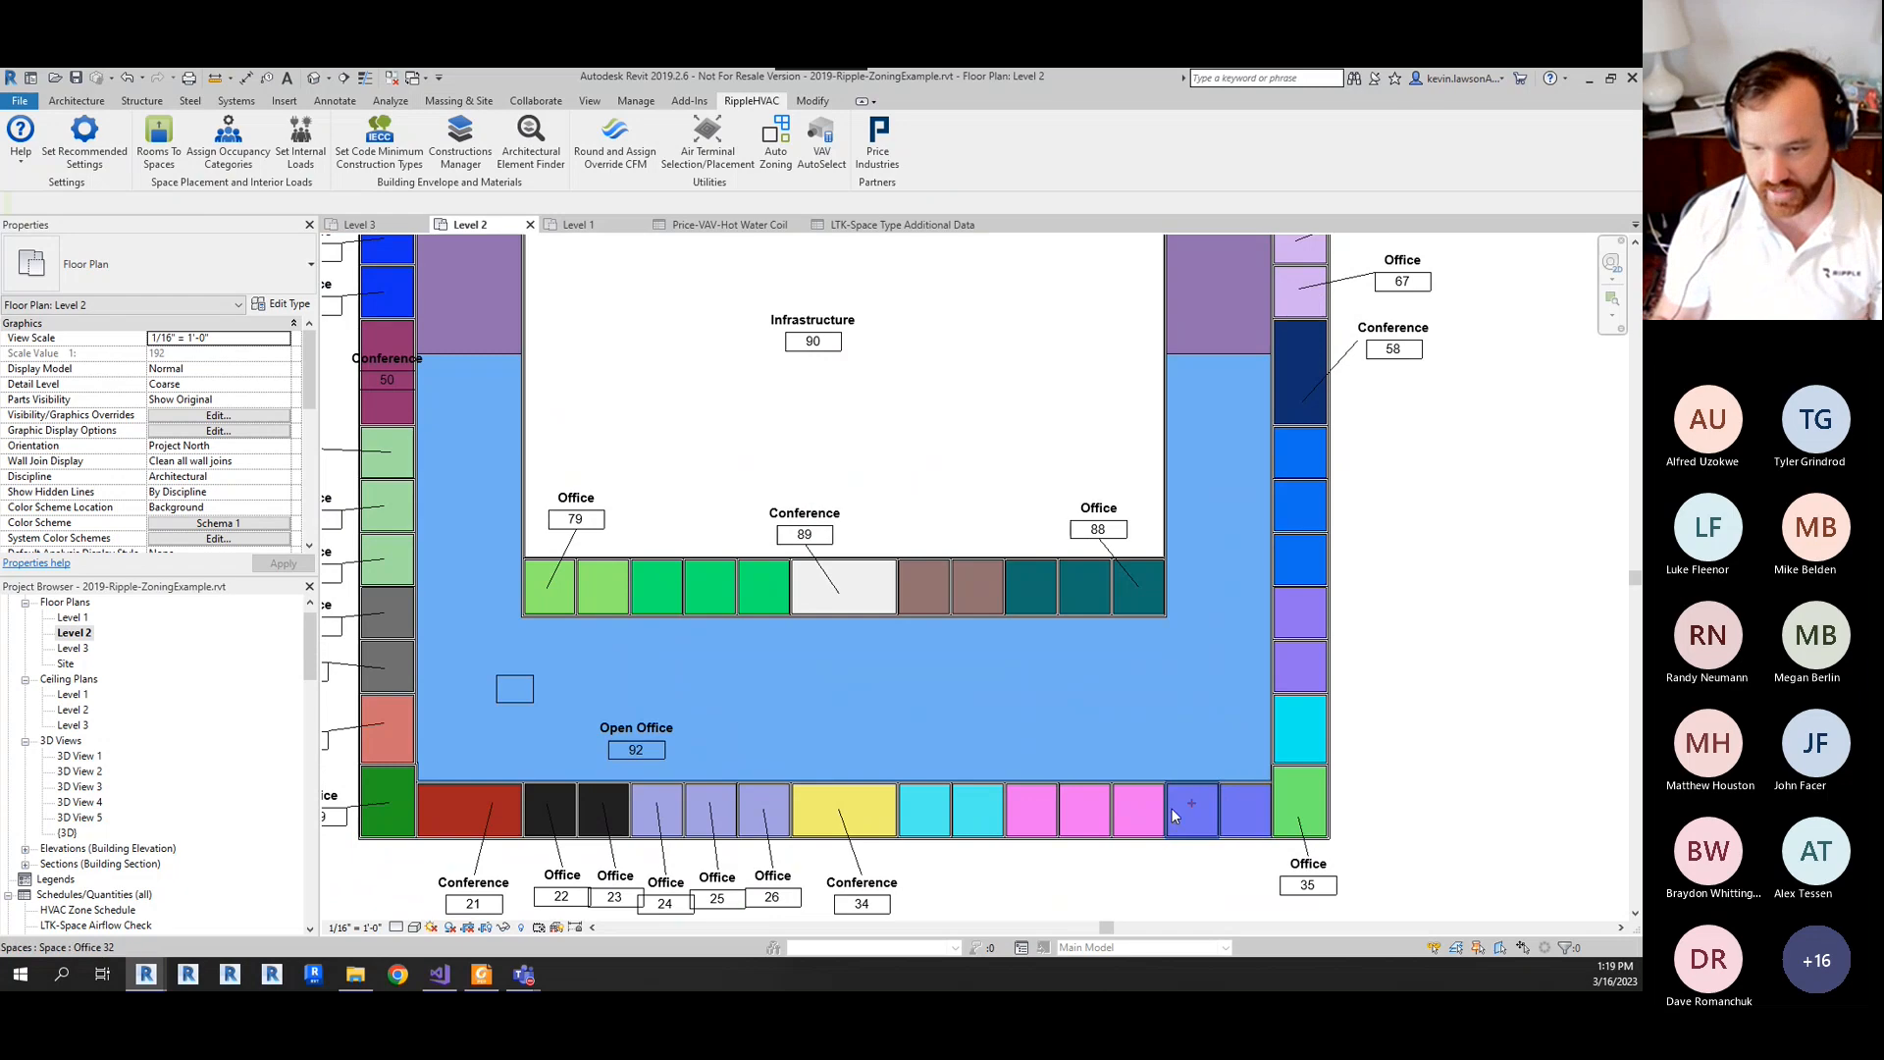
scroll(1205, 818, "down", 2)
scroll(785, 603, "up", 1)
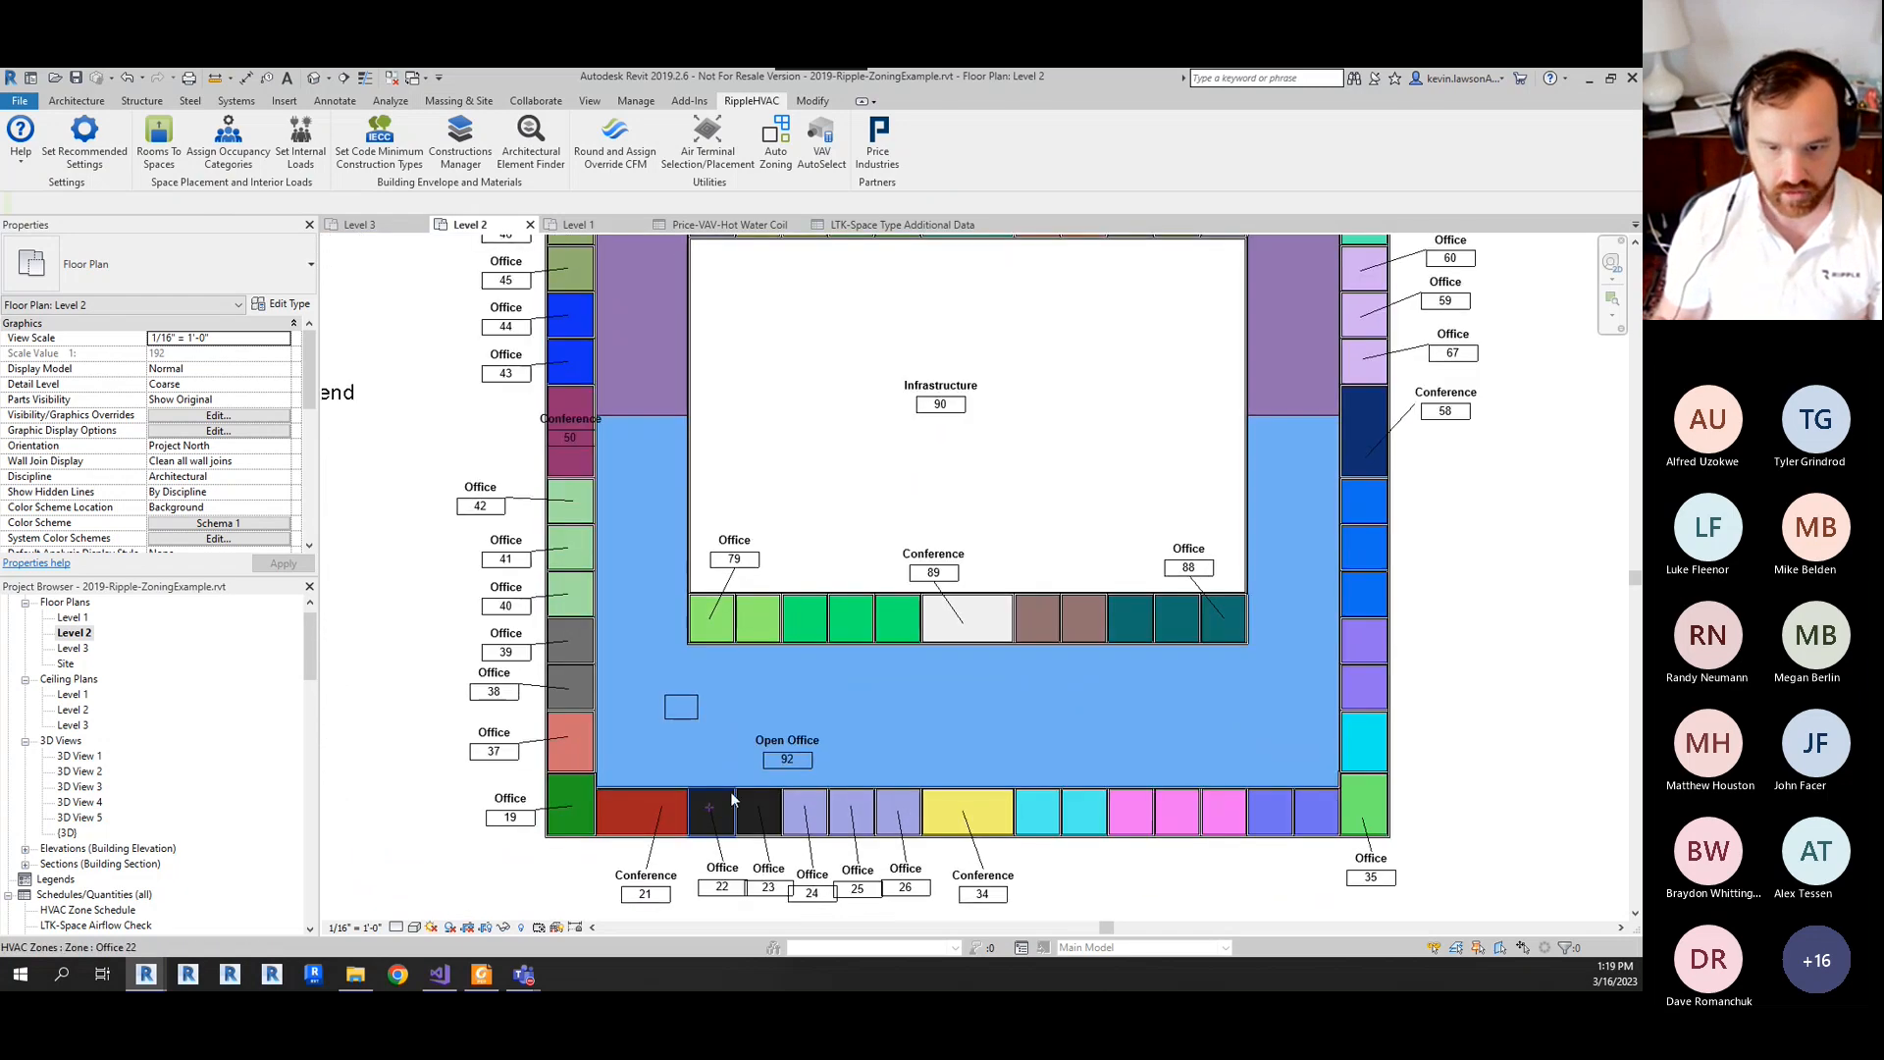
scroll(803, 686, "down", 2)
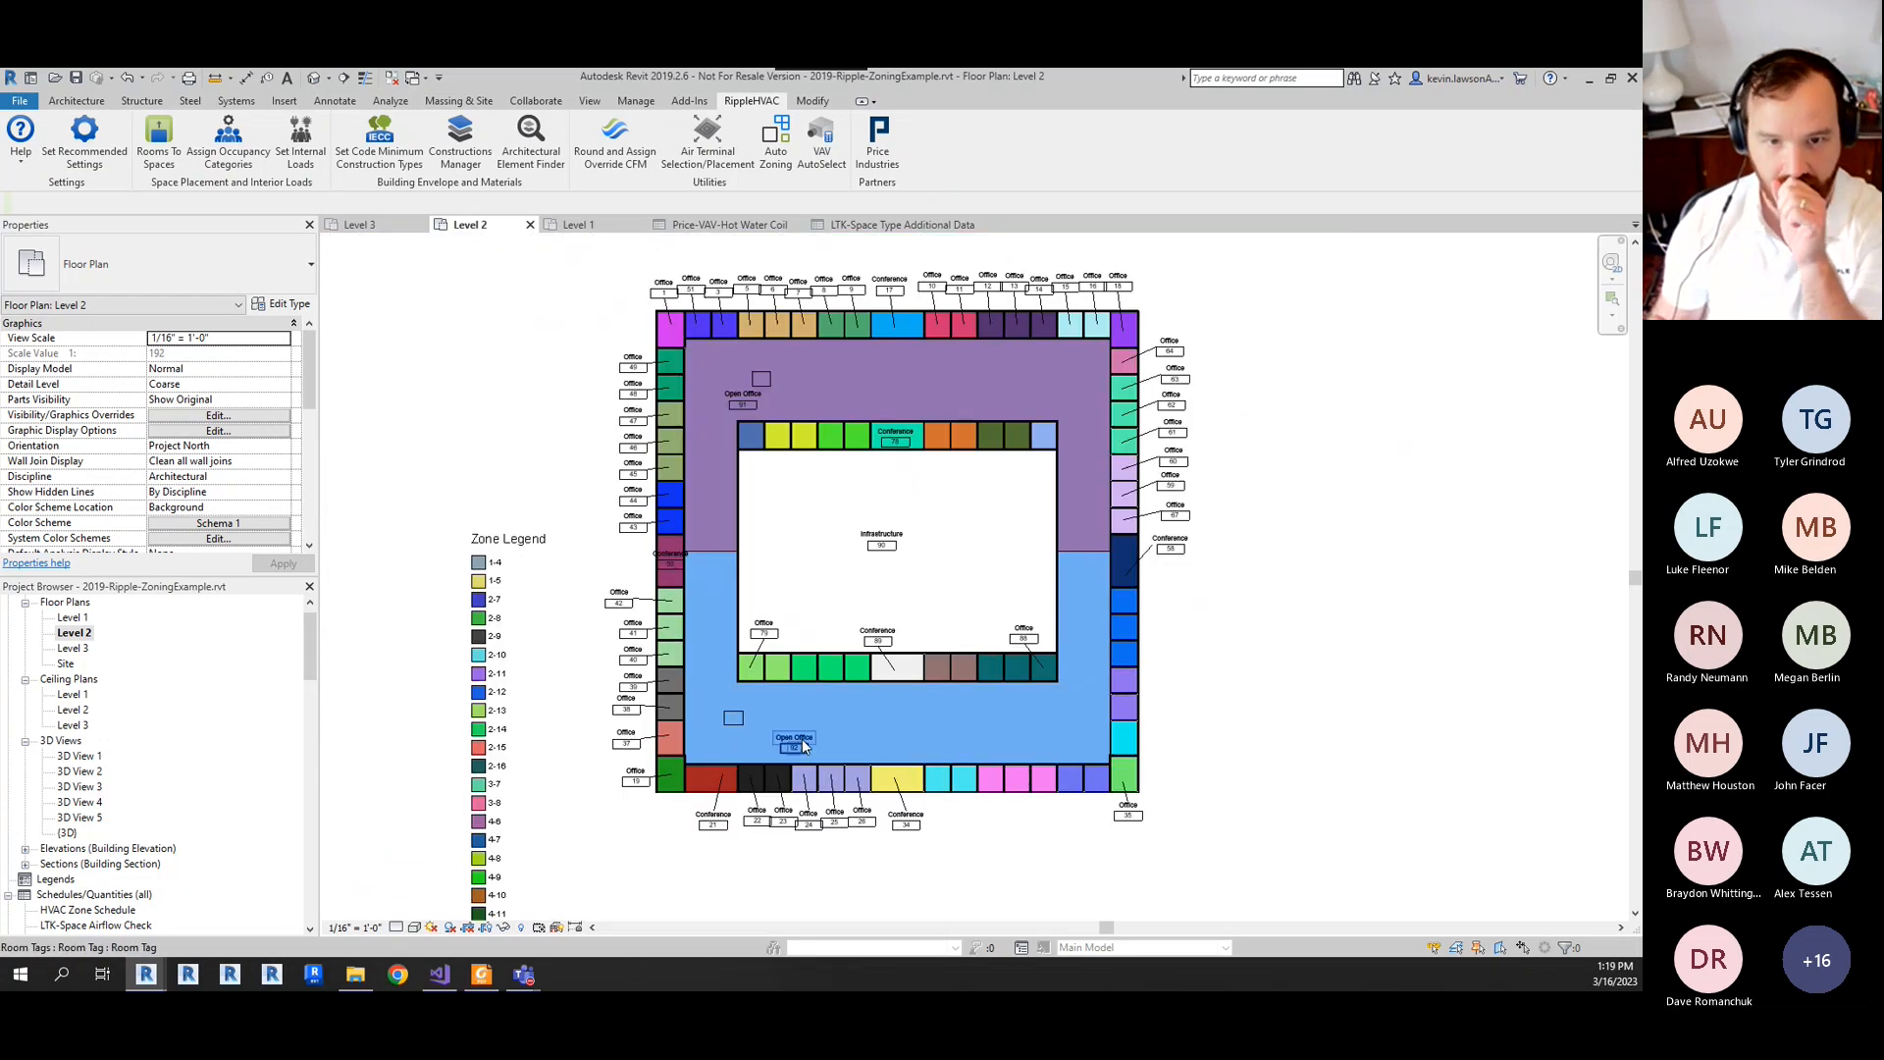
scroll(746, 365, "up", 2)
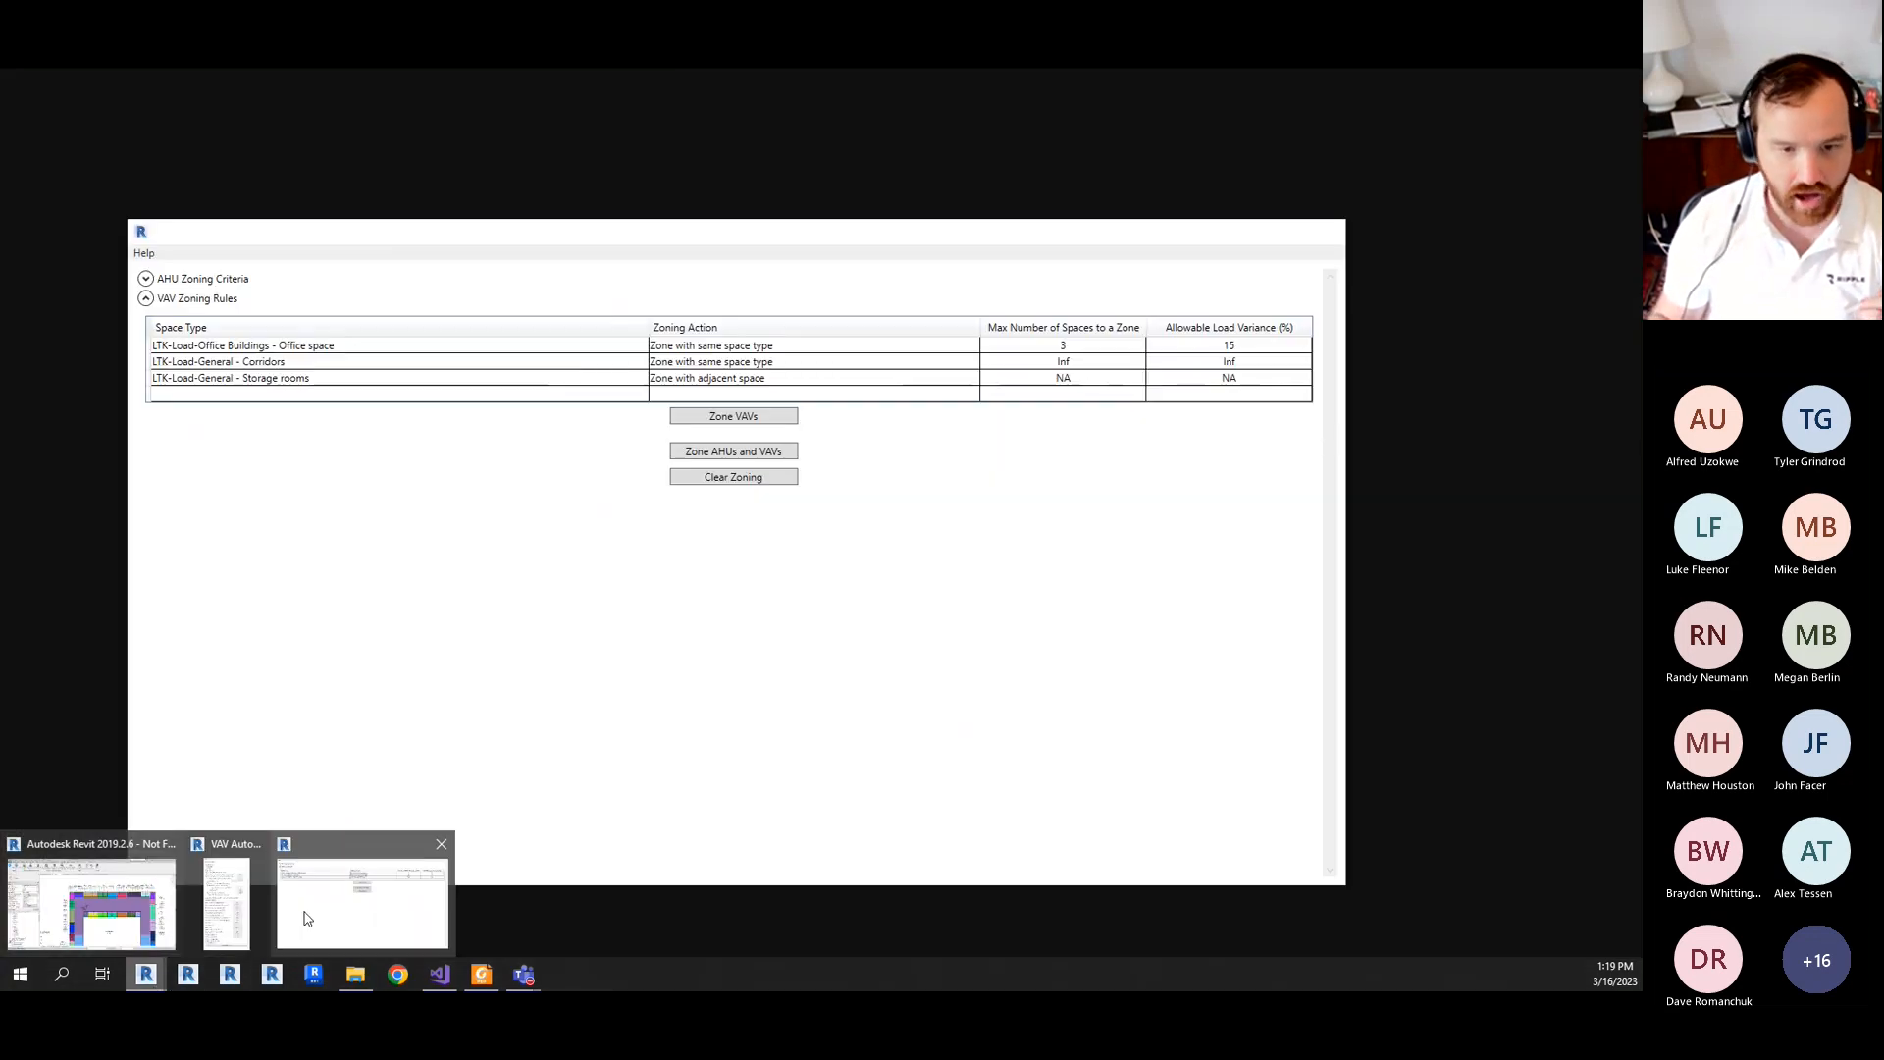
- Review the office space and storage room rows of the VAV zoning rules, including their zoning actions and limits
left_click(368, 898)
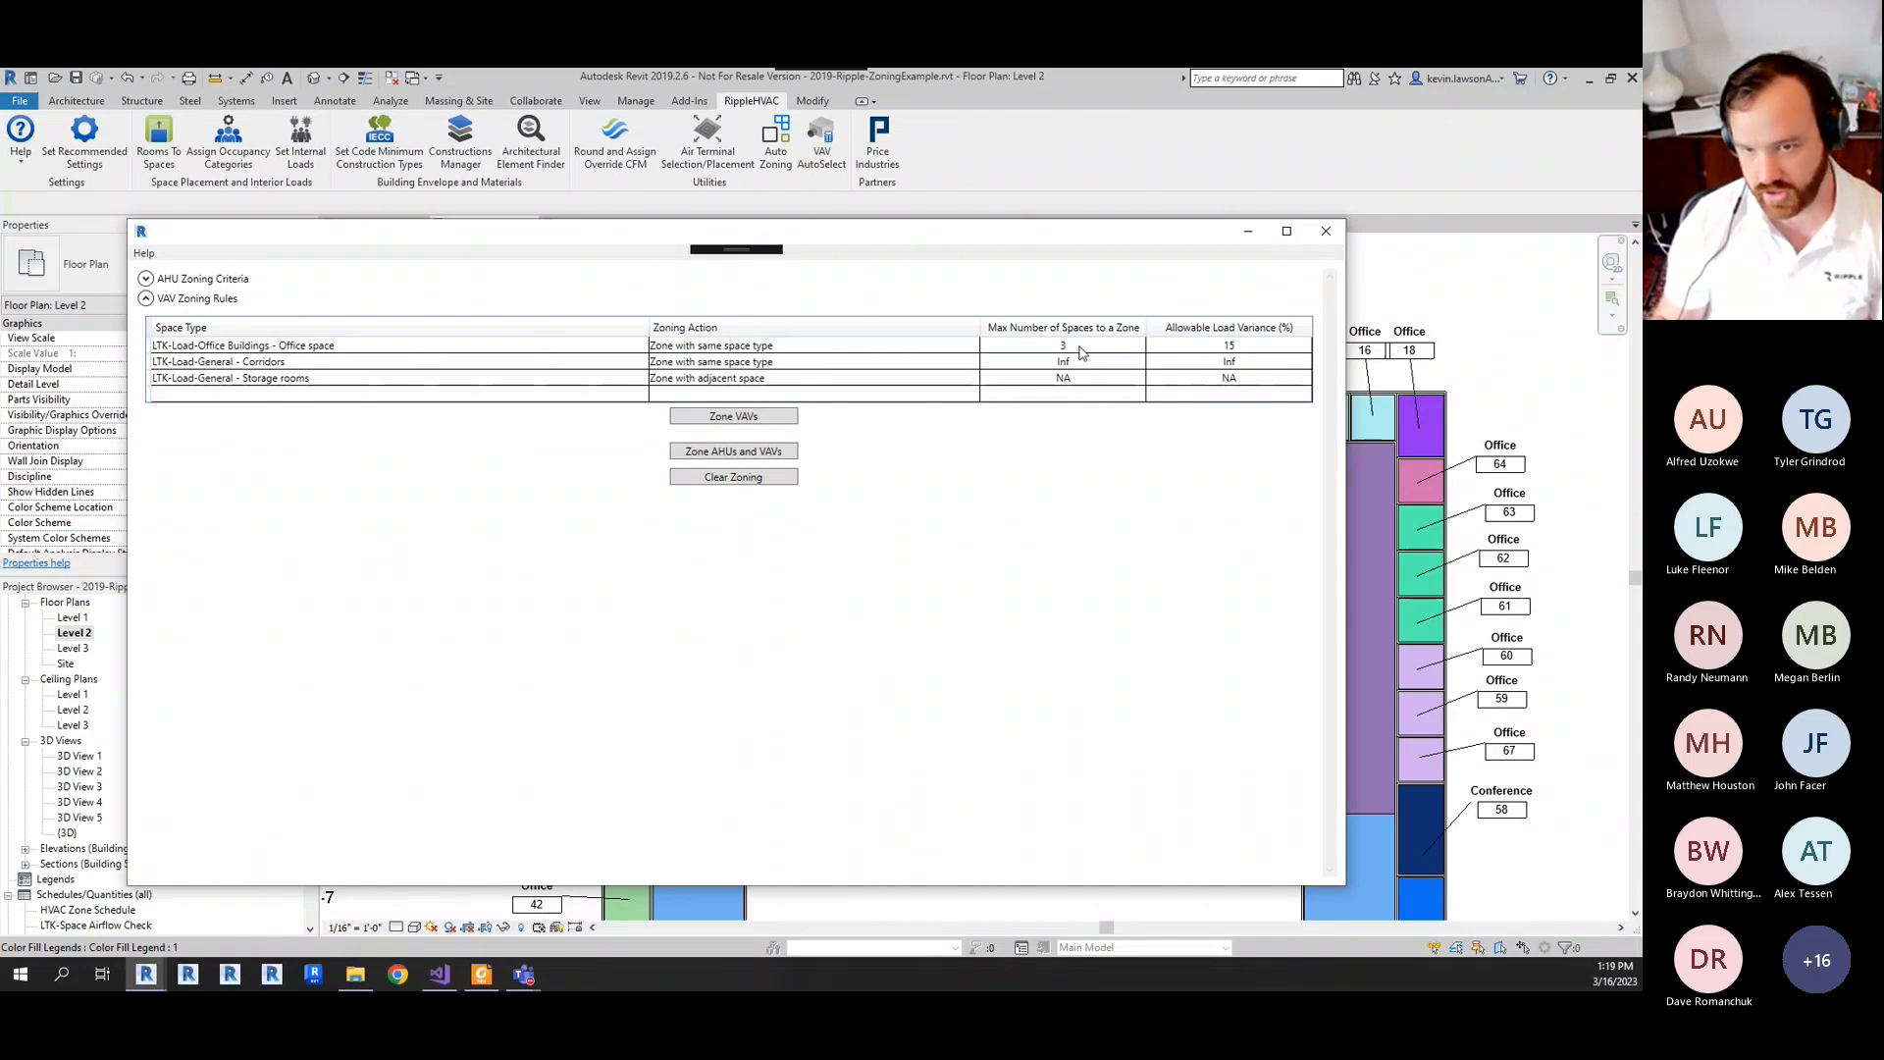
left_click(1227, 348)
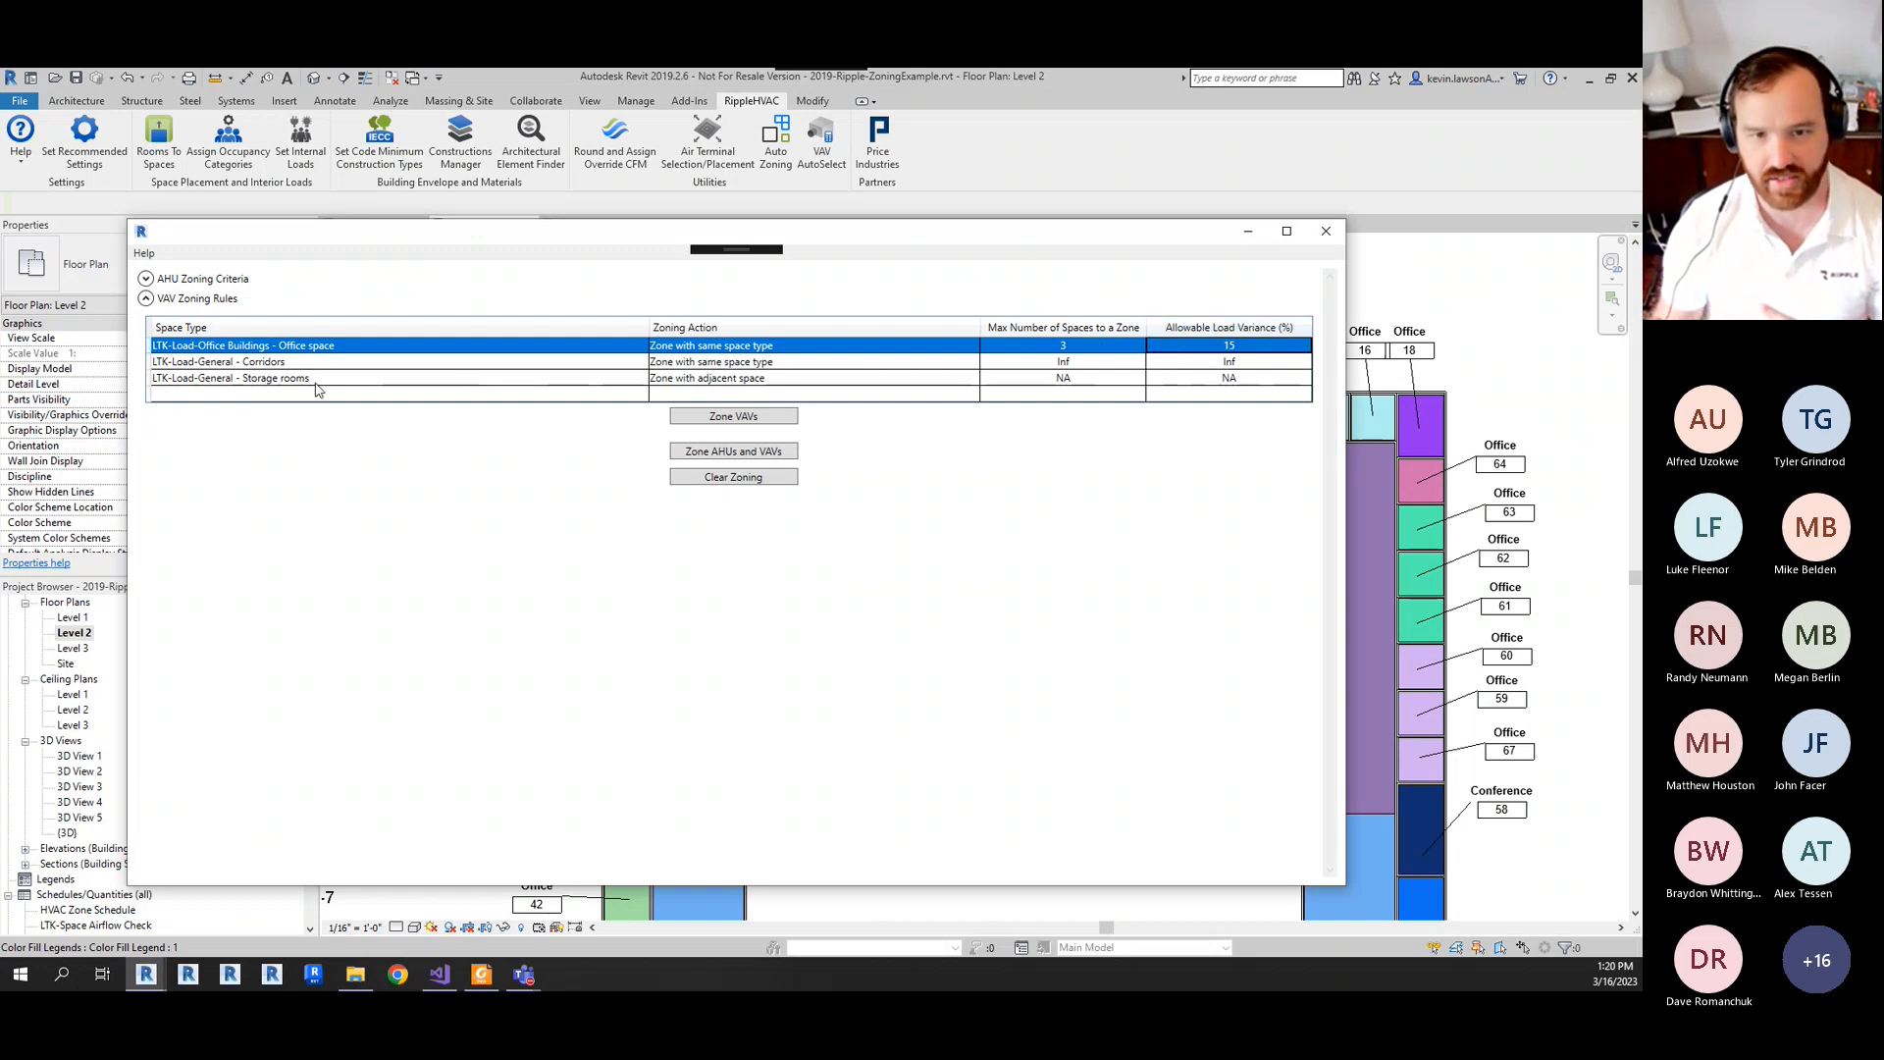
left_click(510, 380)
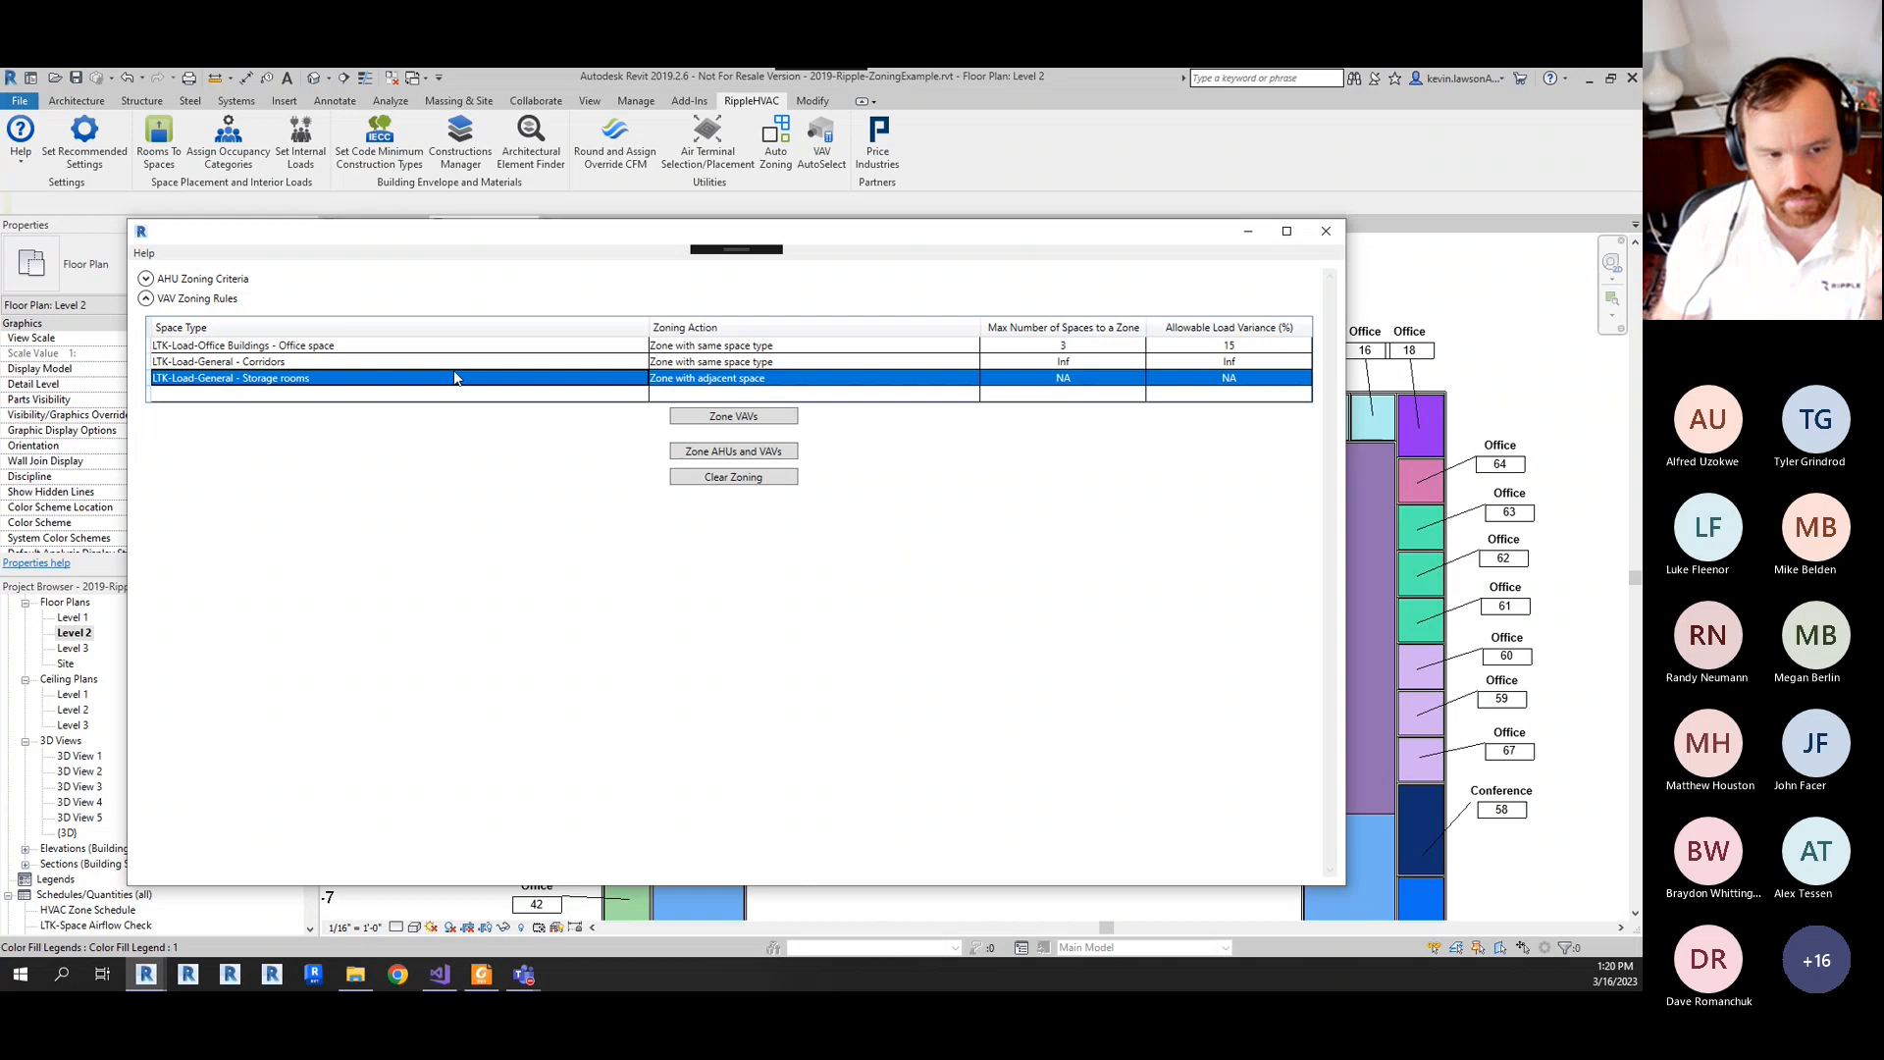
- Check the blank VAV zoning rule row for adding another space type, leave it empty, and close the zoning window
left_click(462, 394)
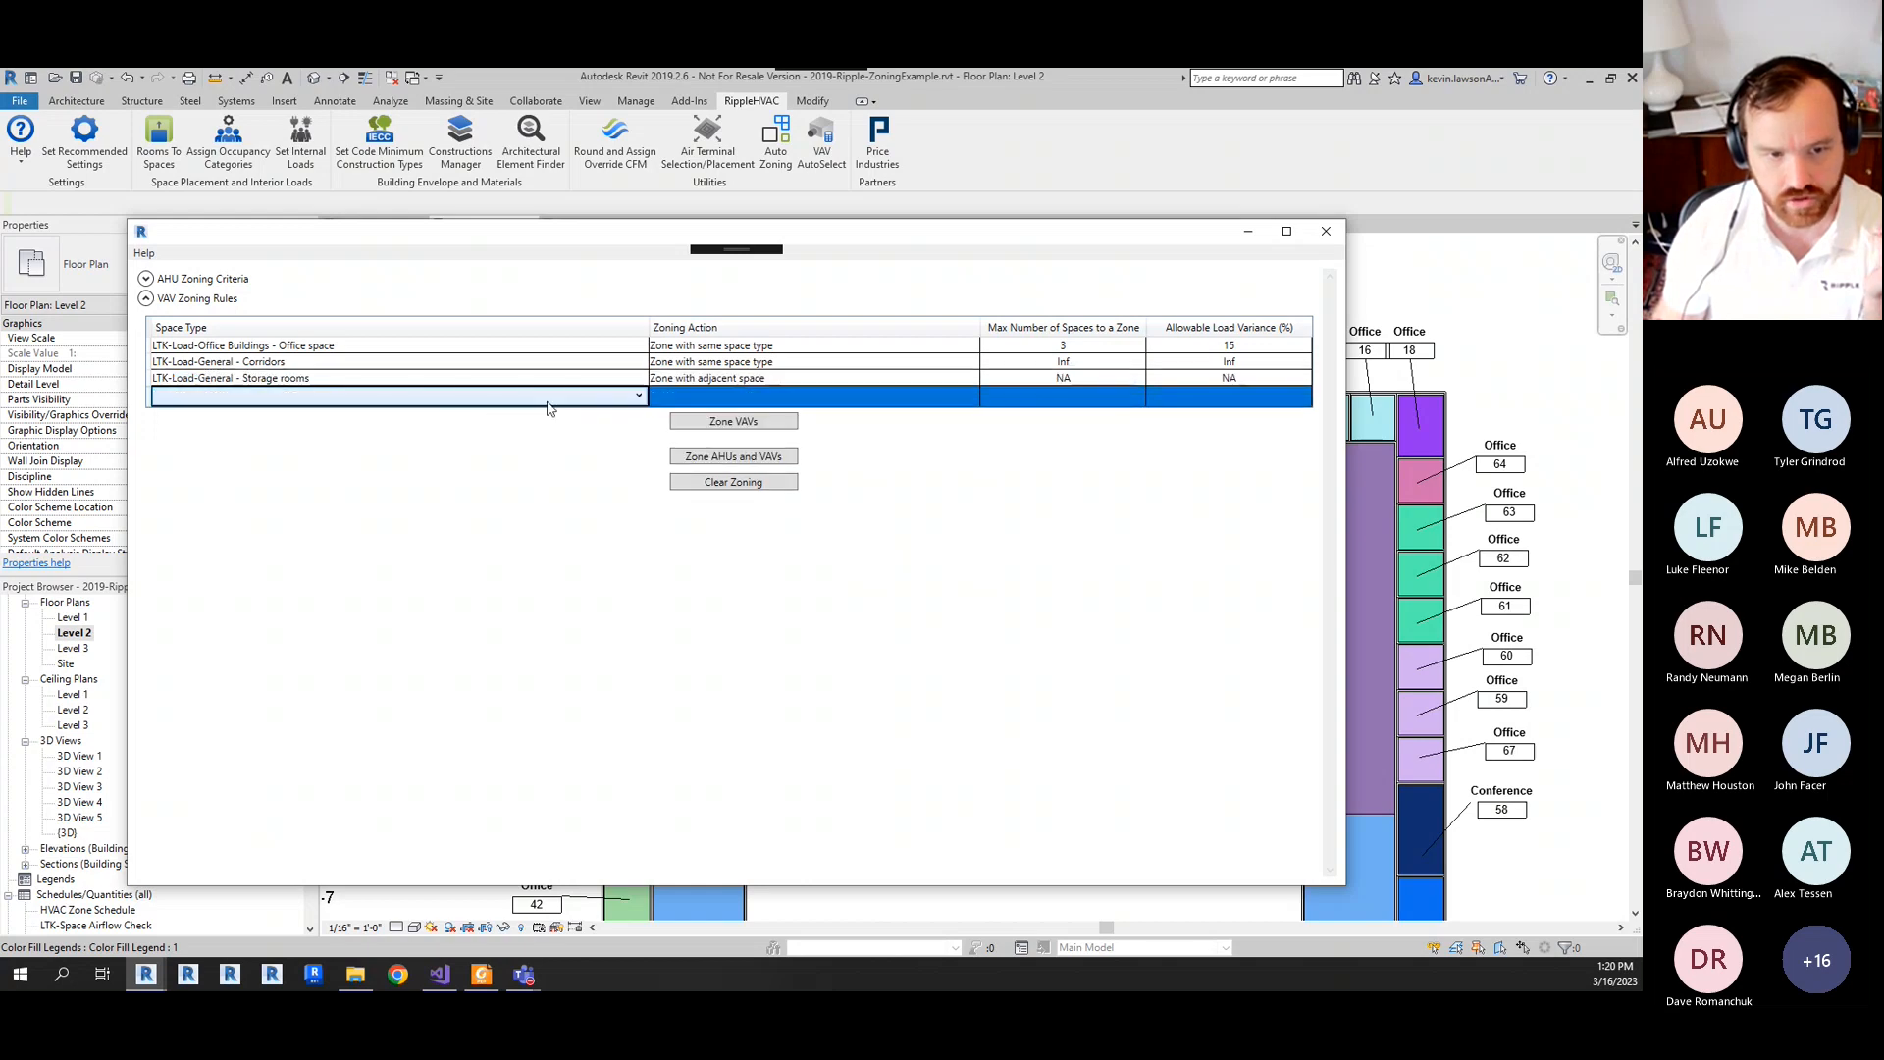
left_click(547, 402)
left_click(540, 402)
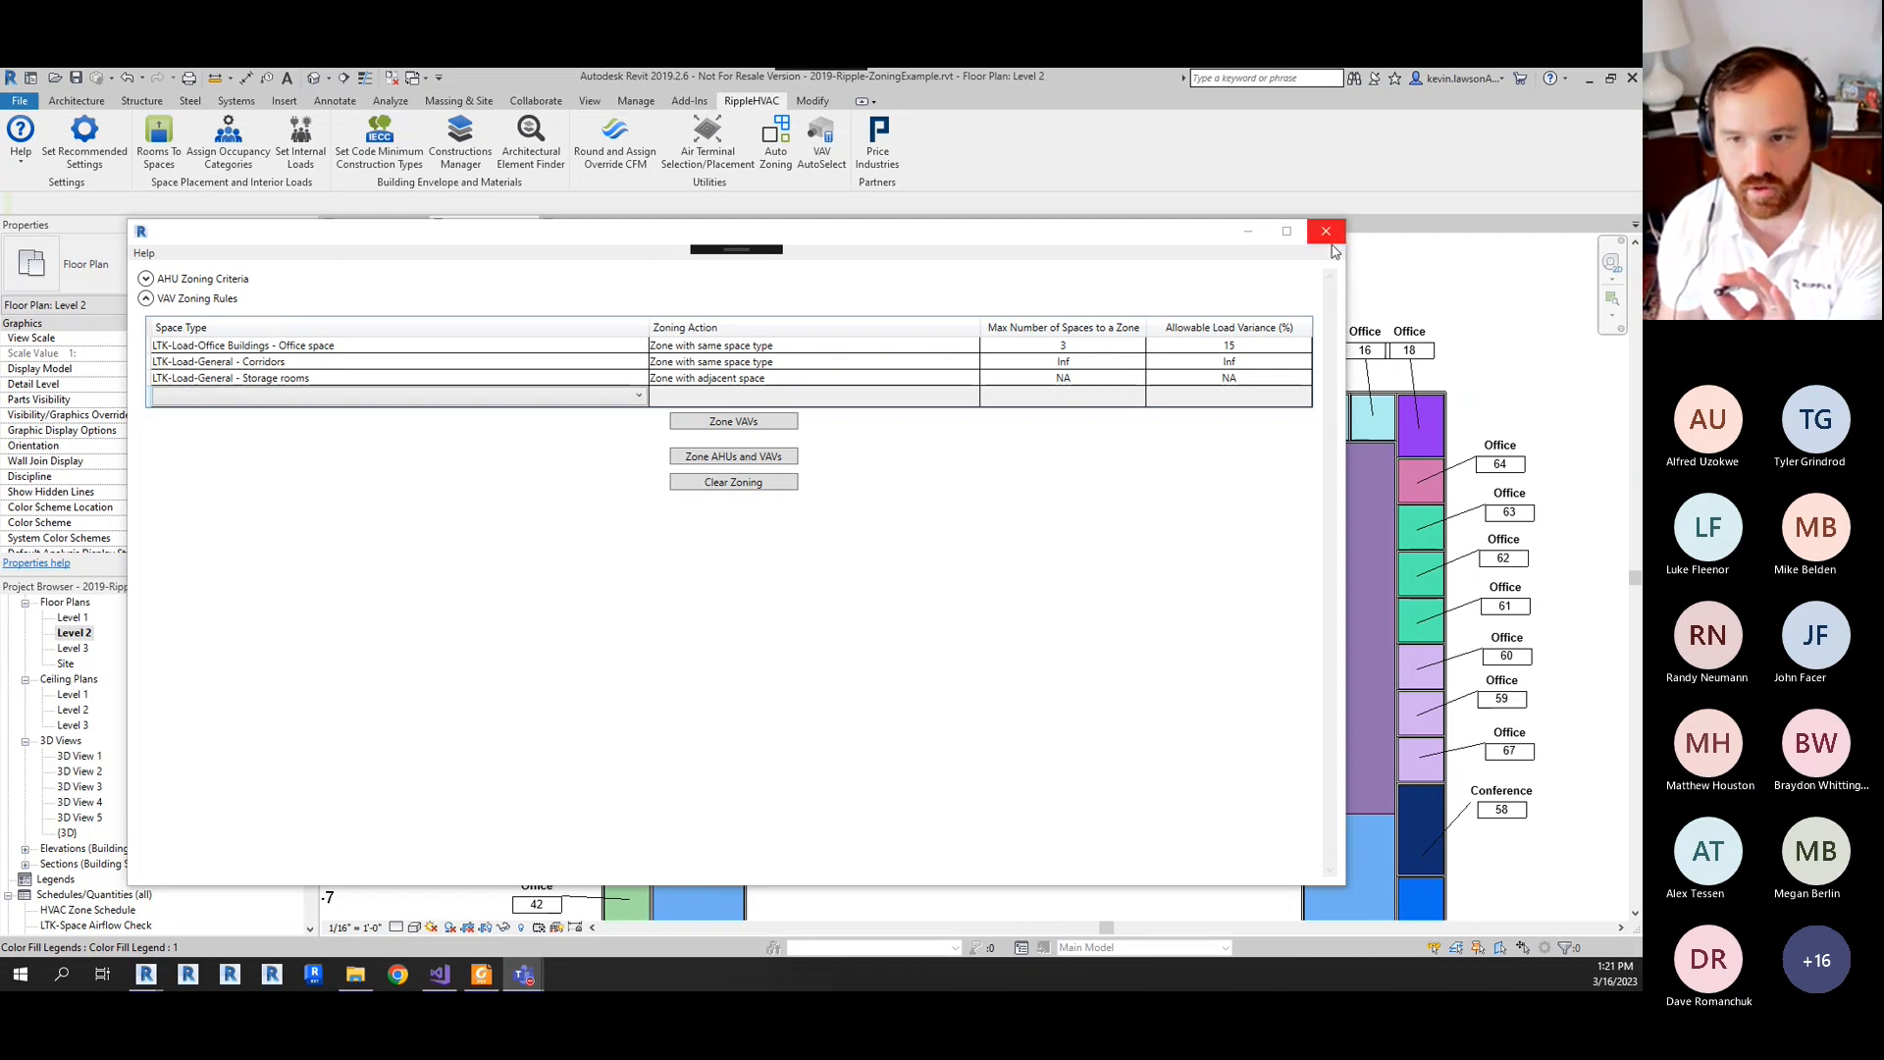
left_click(1527, 371)
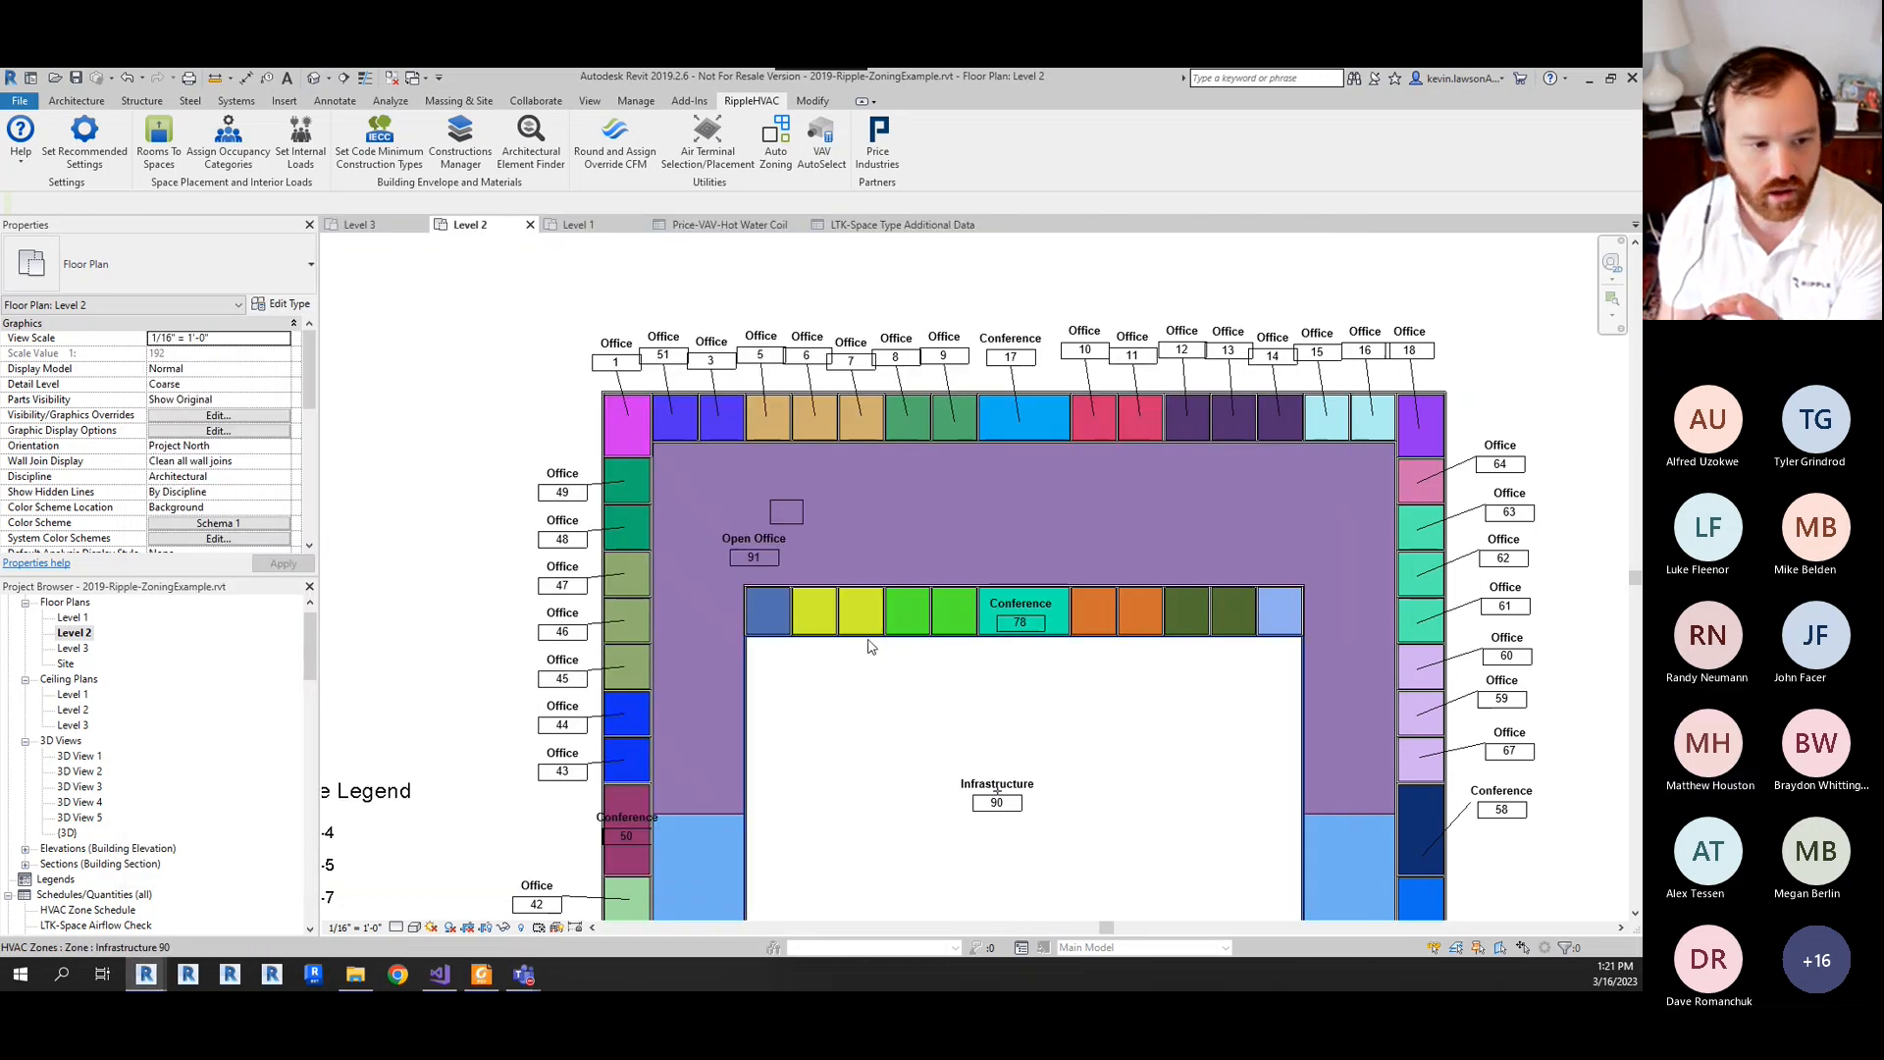
- Open the LTK-Space Ventilation Calculations schedule to view the AHU and VAV zones assigned to each space
scroll(532, 624, "down", 2)
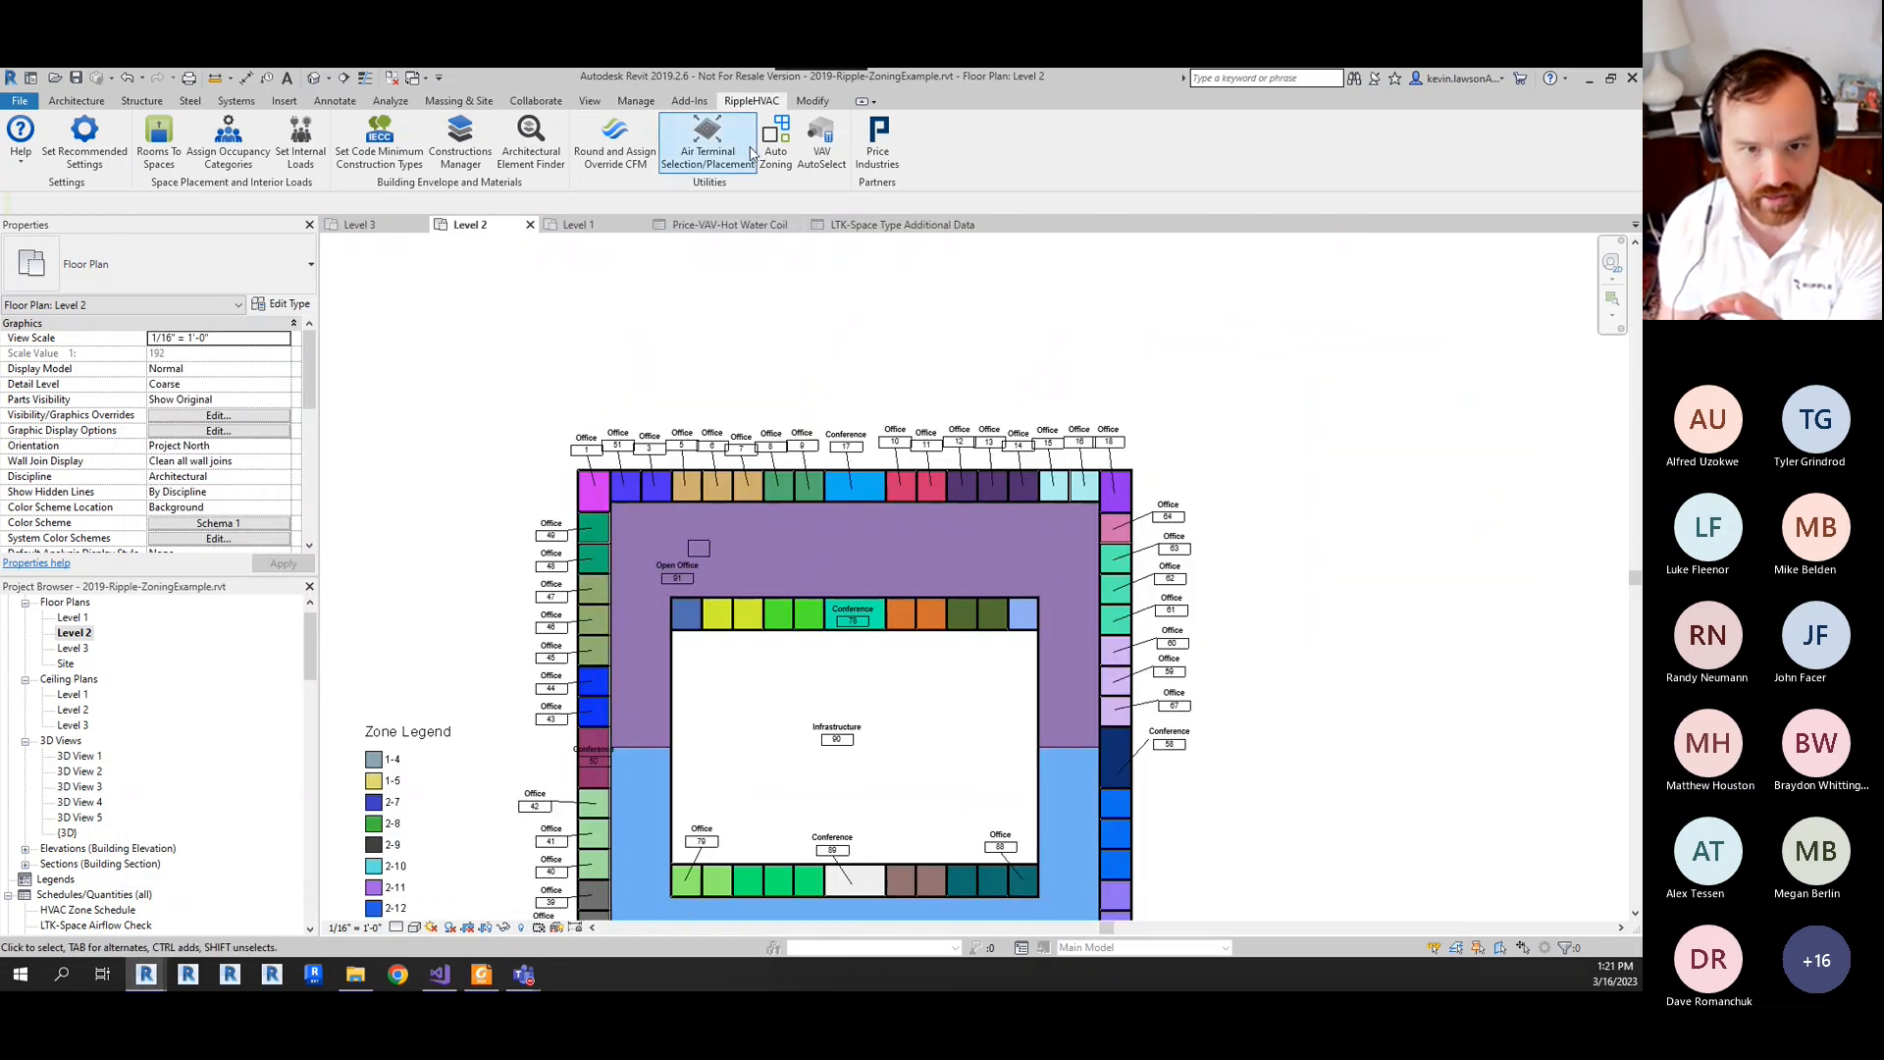
scroll(199, 620, "down", 5)
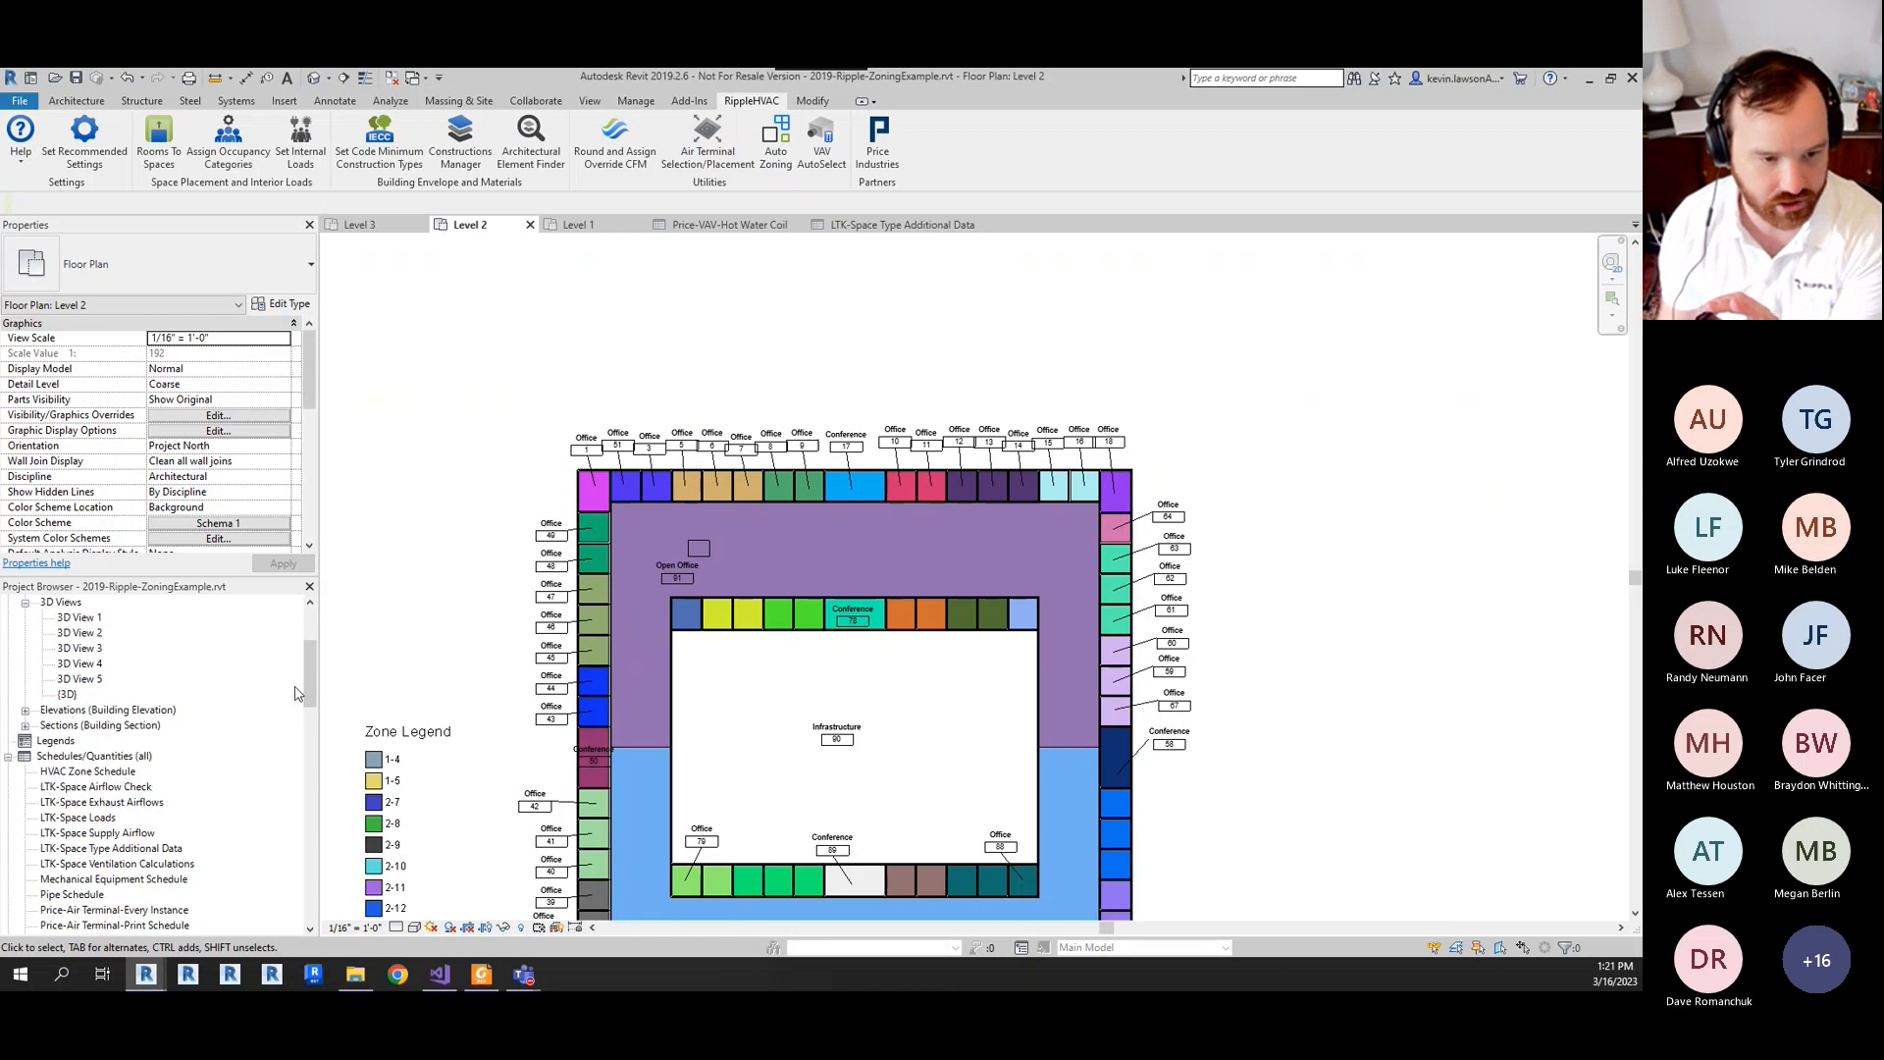
scroll(312, 714, "down", 1)
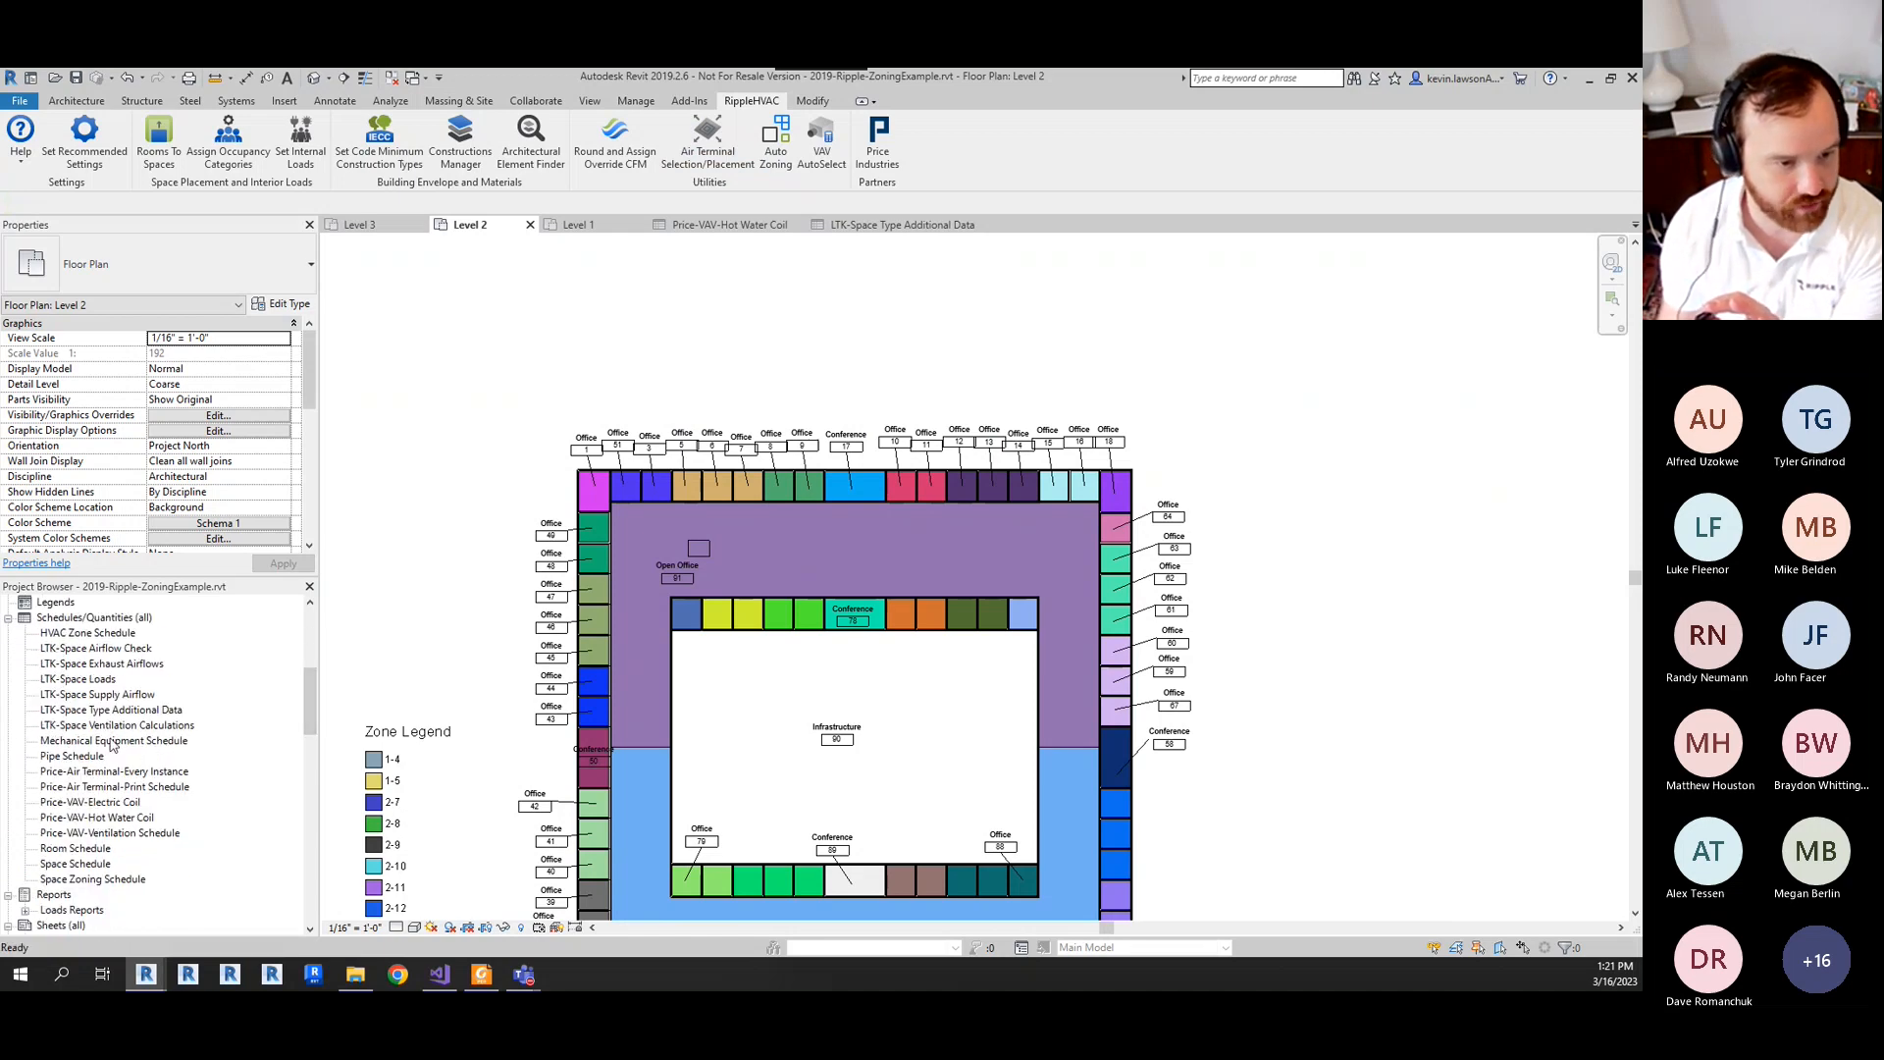
left_click(119, 726)
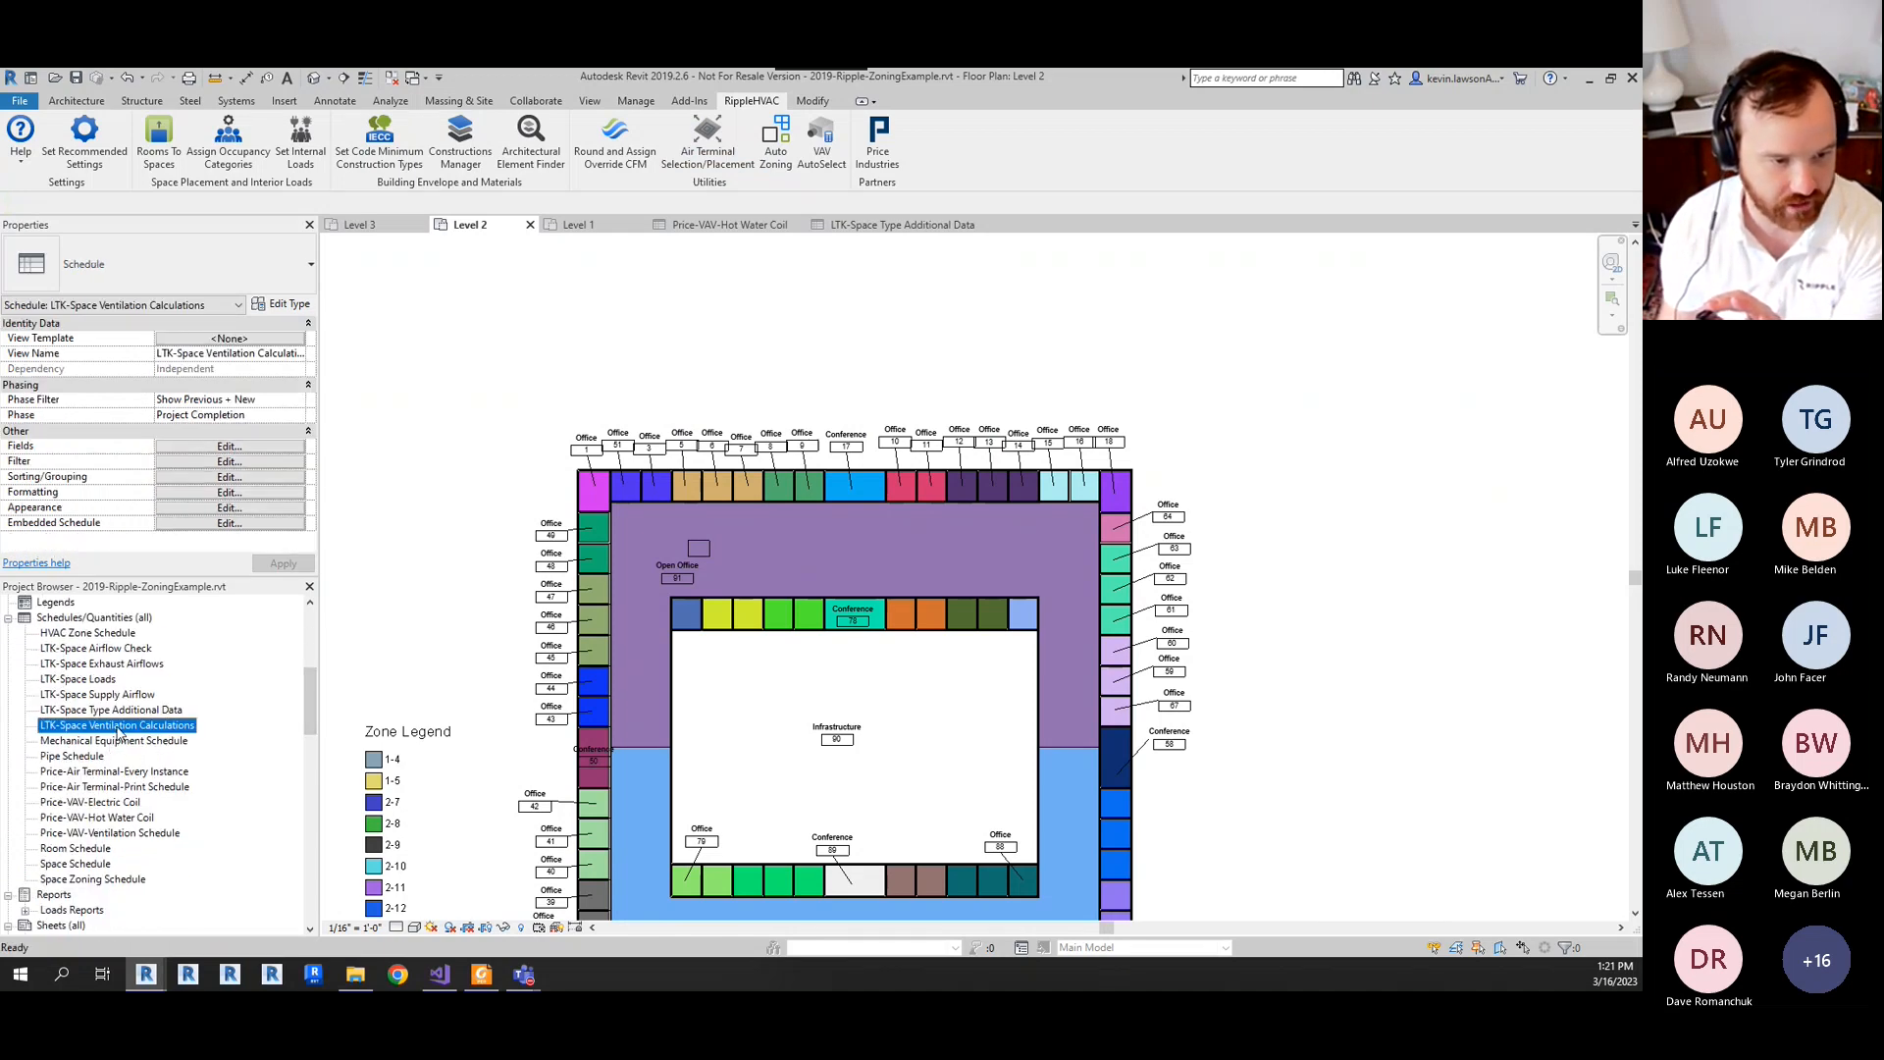
double_click(103, 727)
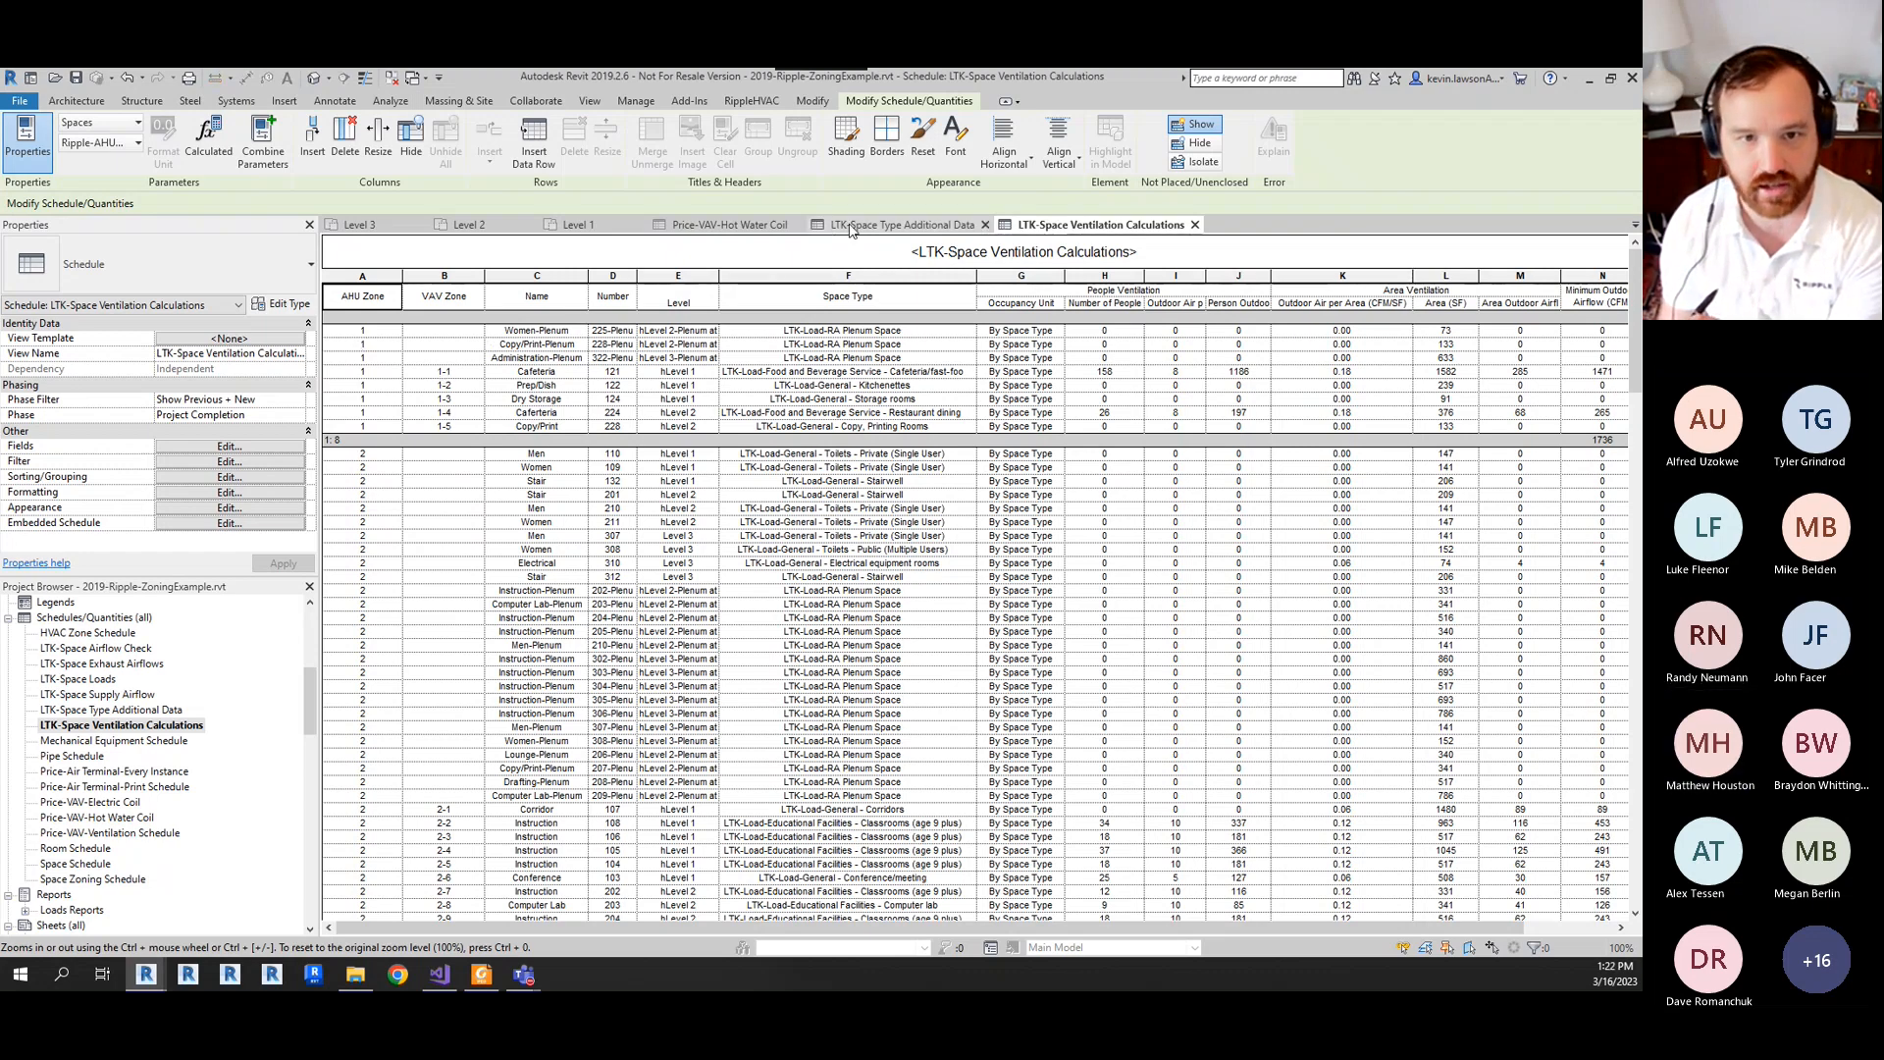
- Return to the Level 1 floor plan and inspect the Ripple-AHU Zone and Ripple-VAV Zone parameters of Cafeteria 121
left_click(578, 225)
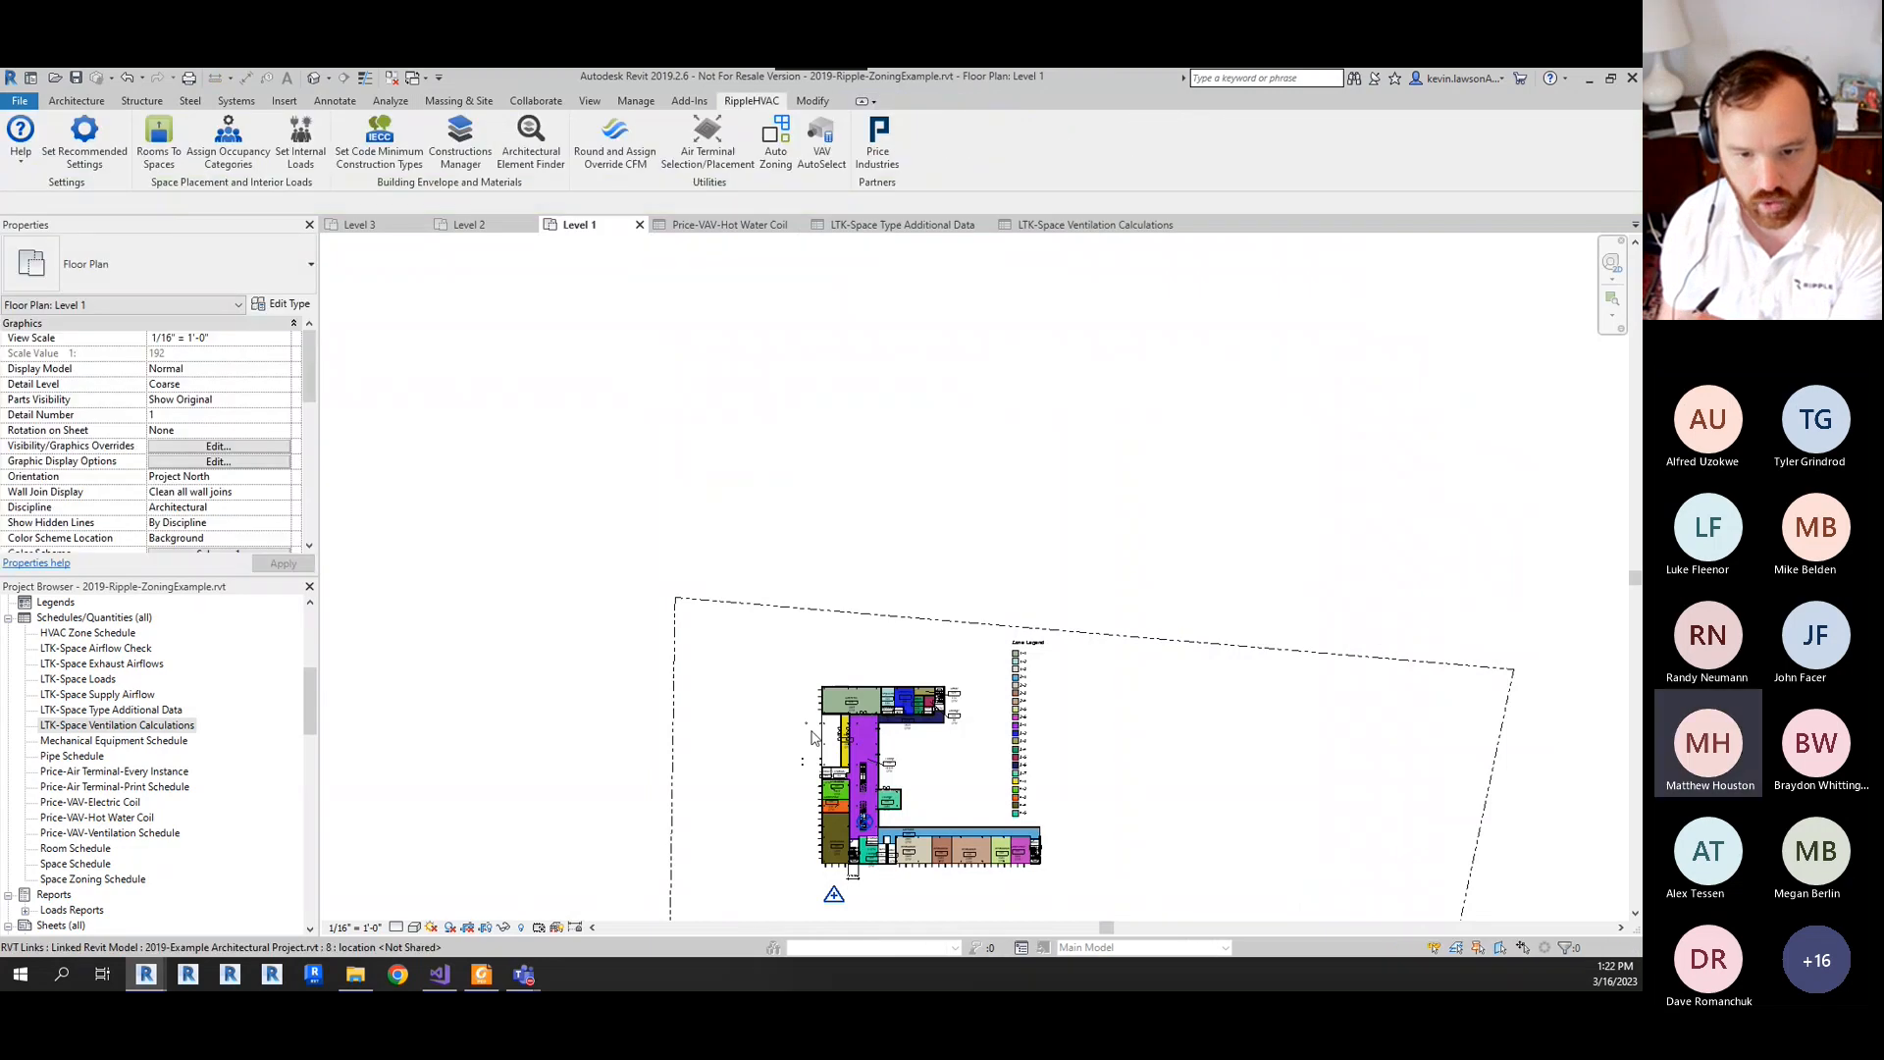
scroll(844, 702, "up", 5)
left_click(878, 719)
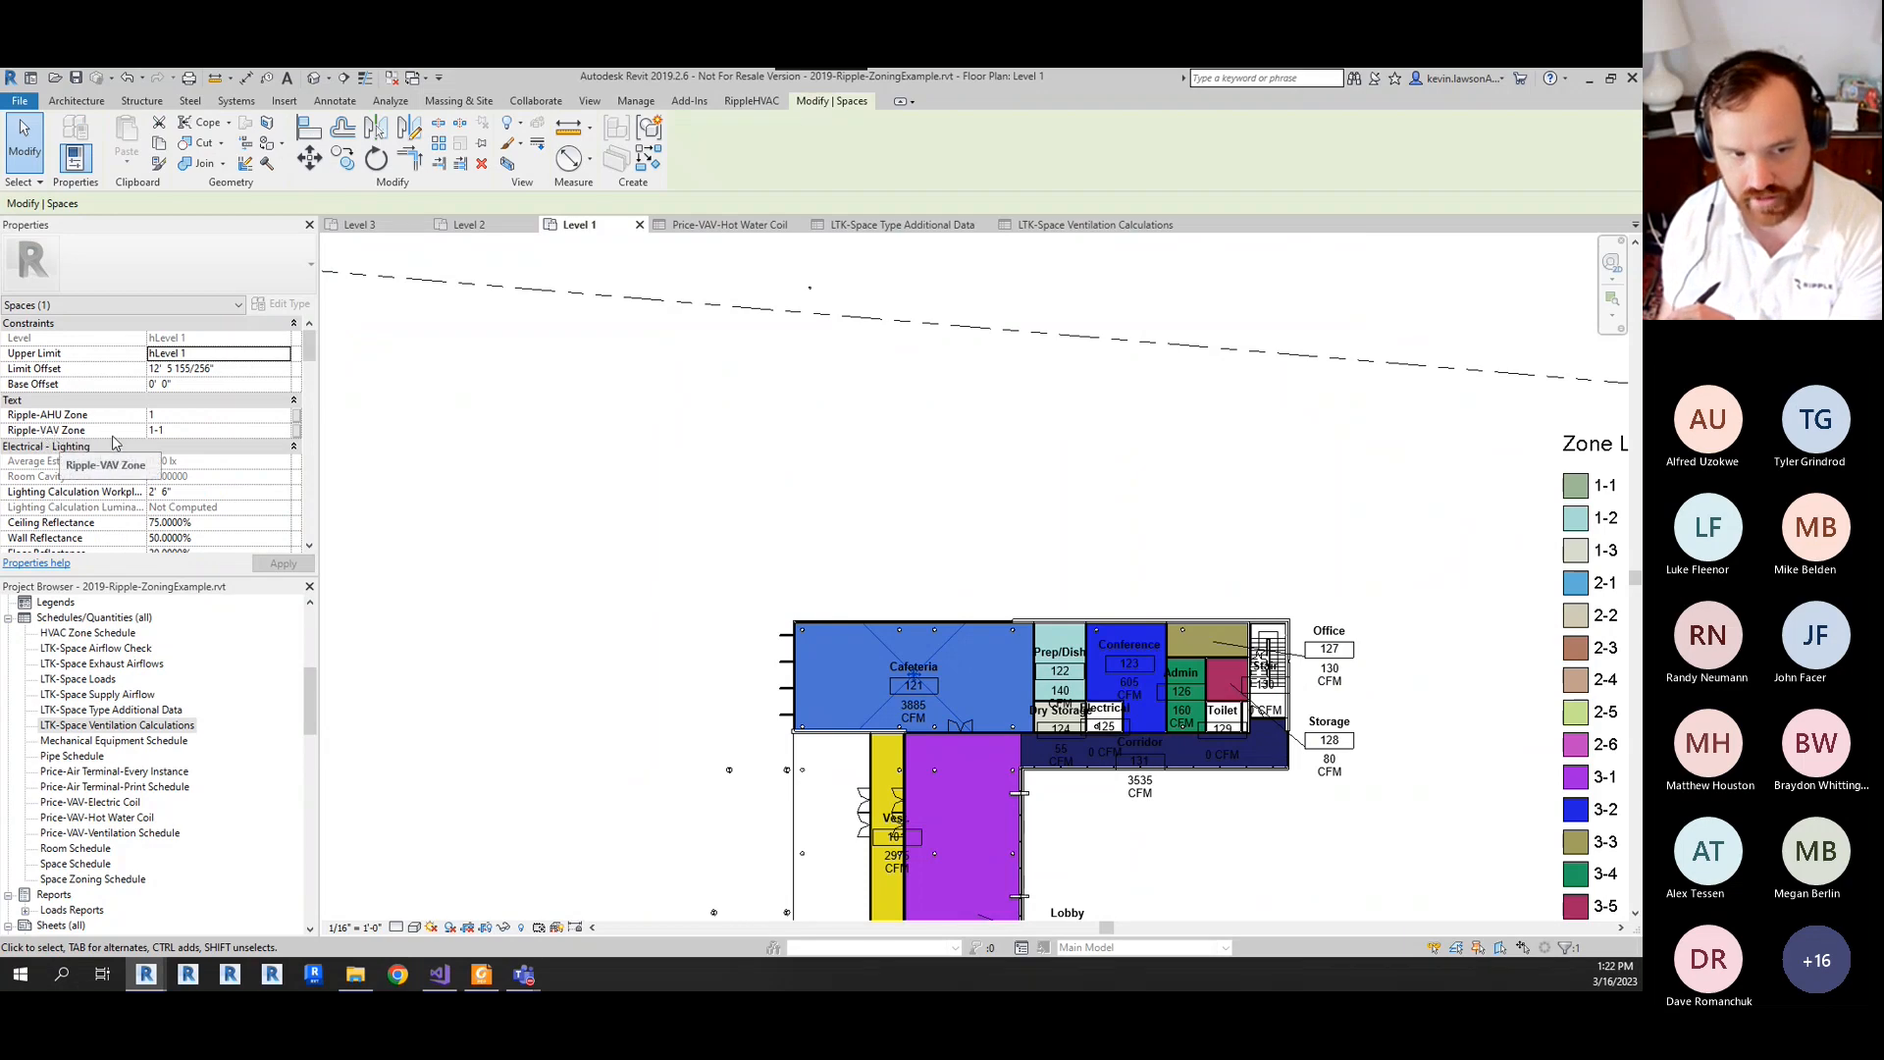
left_click(666, 493)
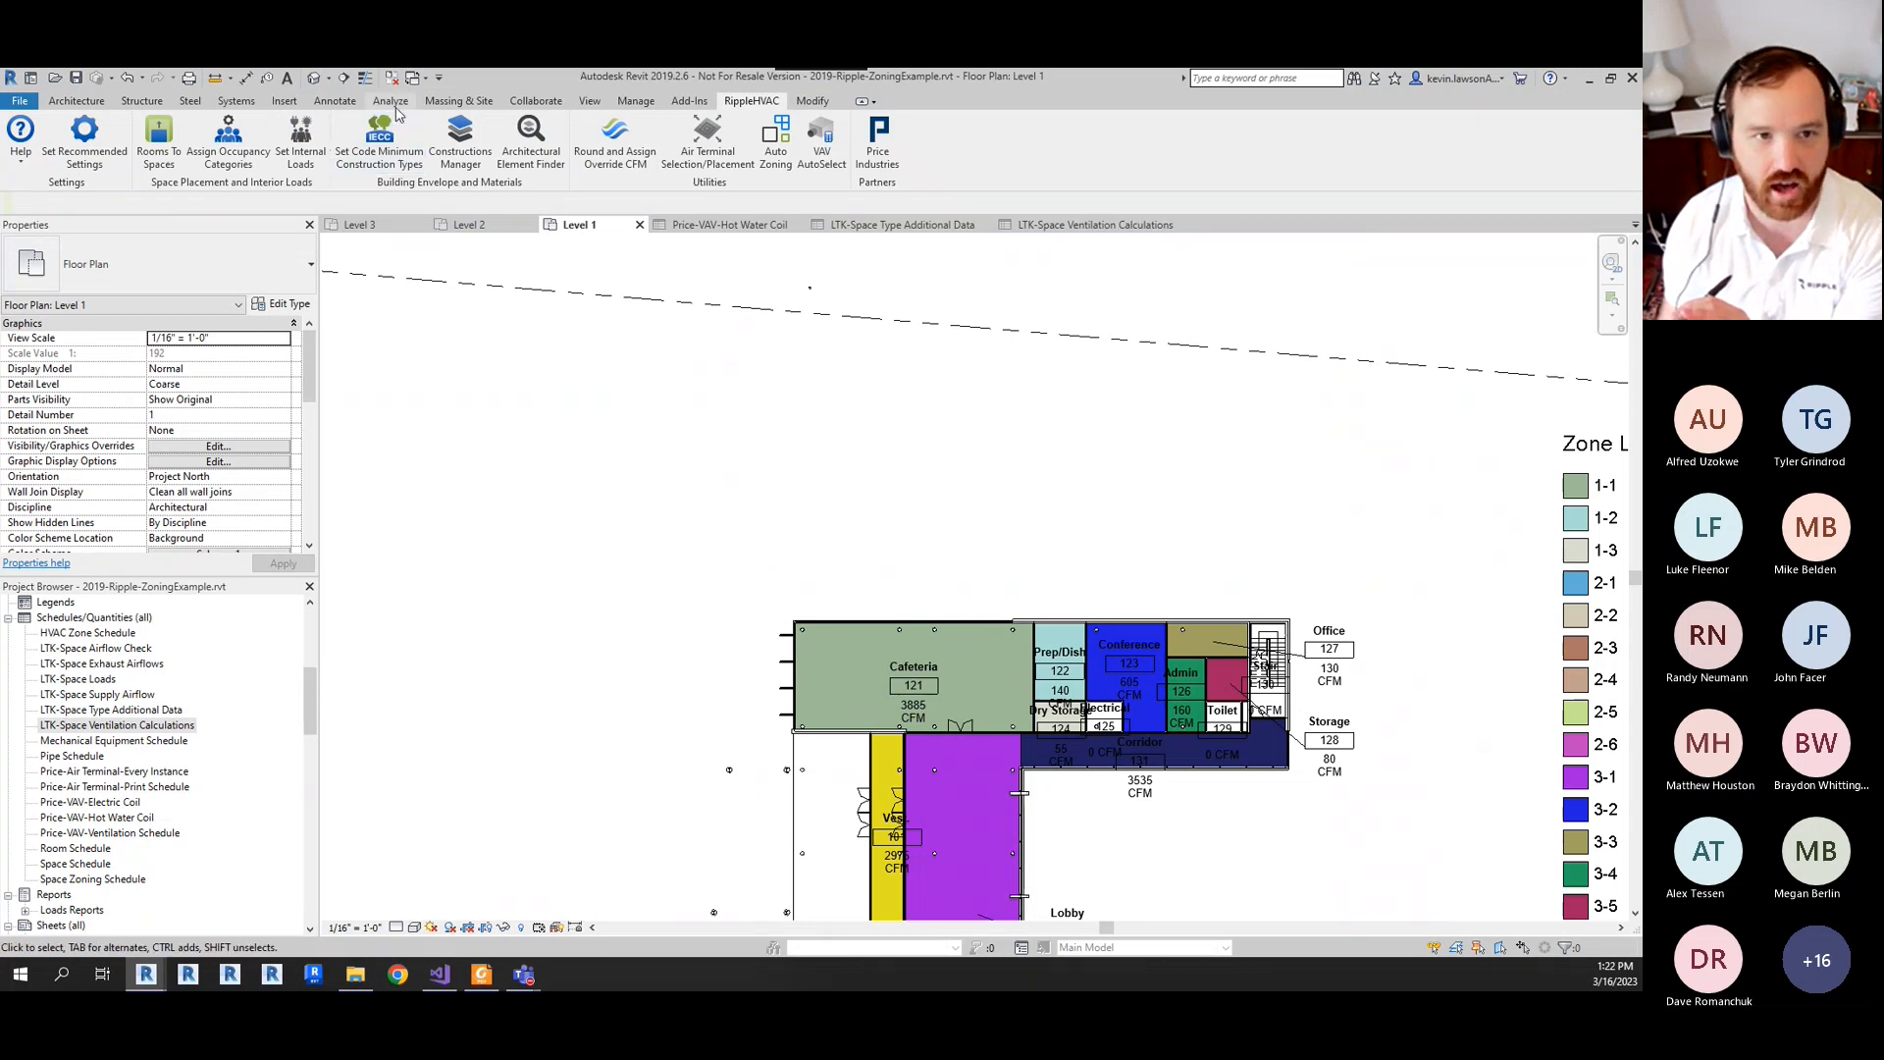
left_click(391, 102)
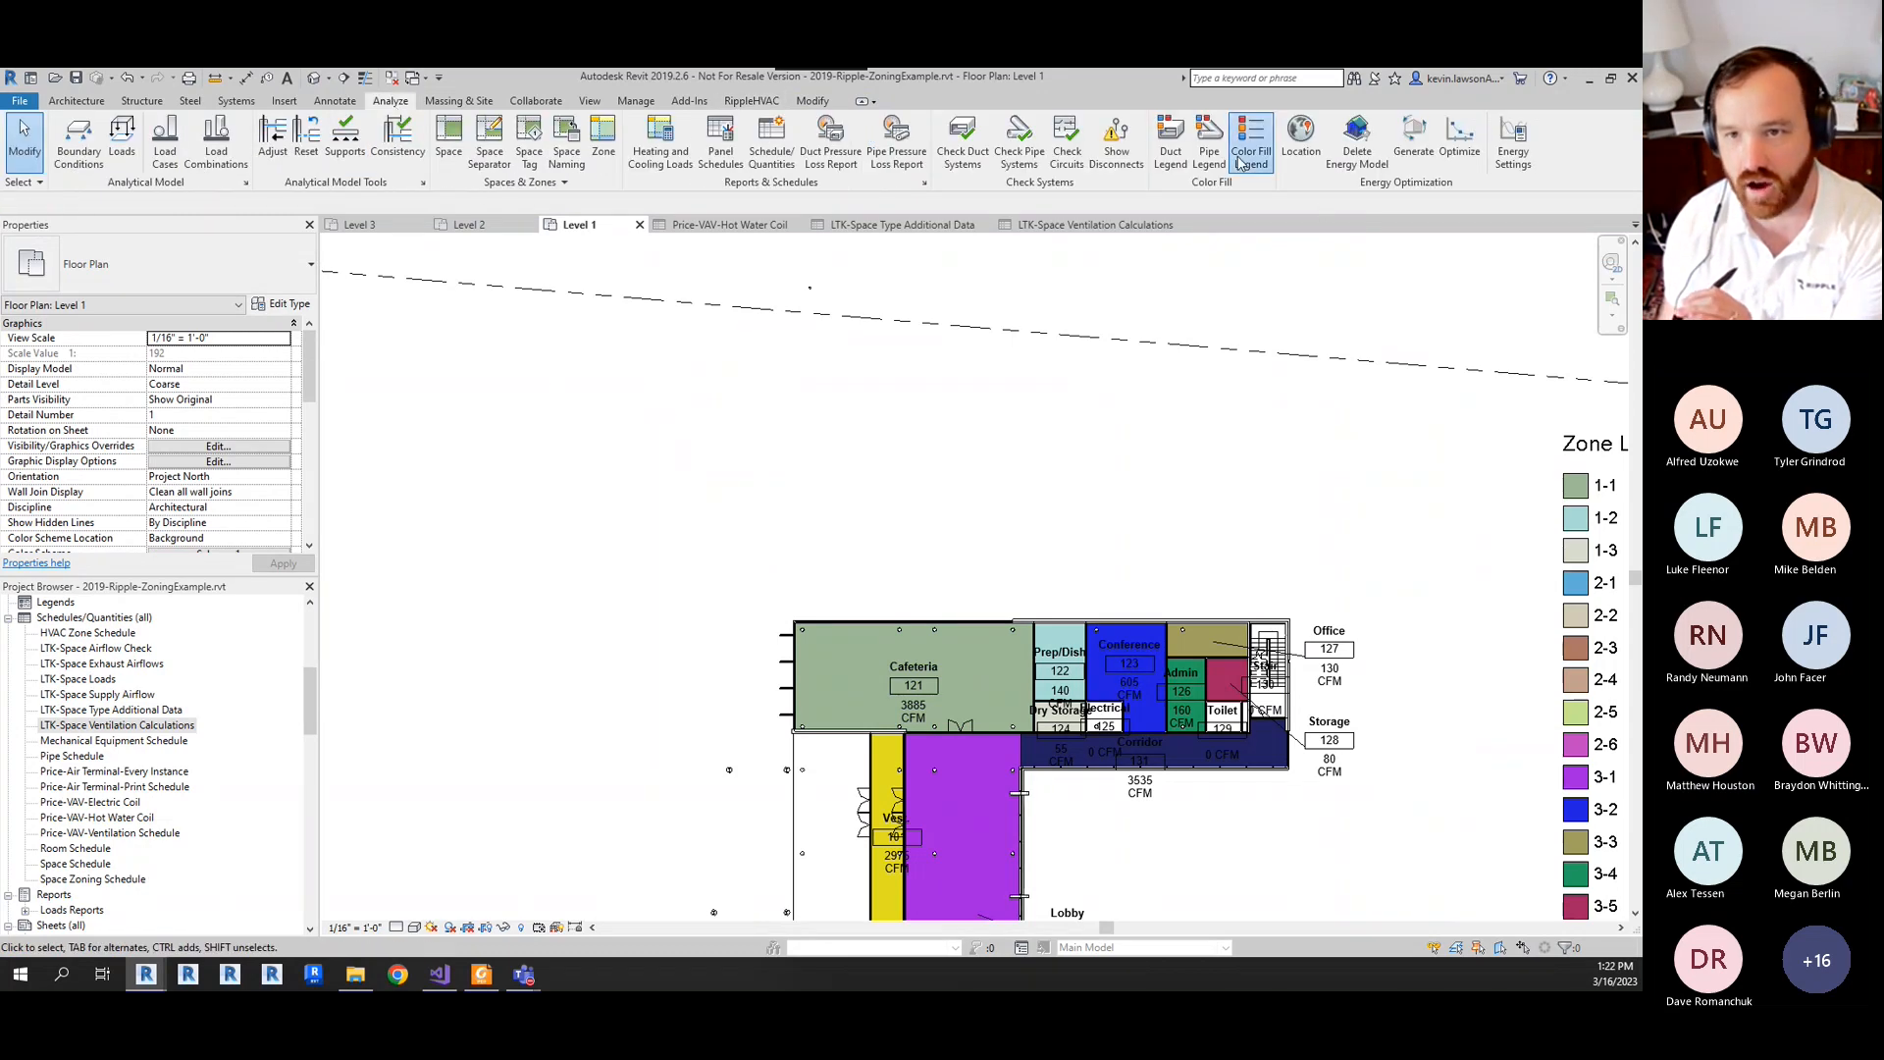
left_click(1251, 137)
scroll(1316, 371, "down", 5)
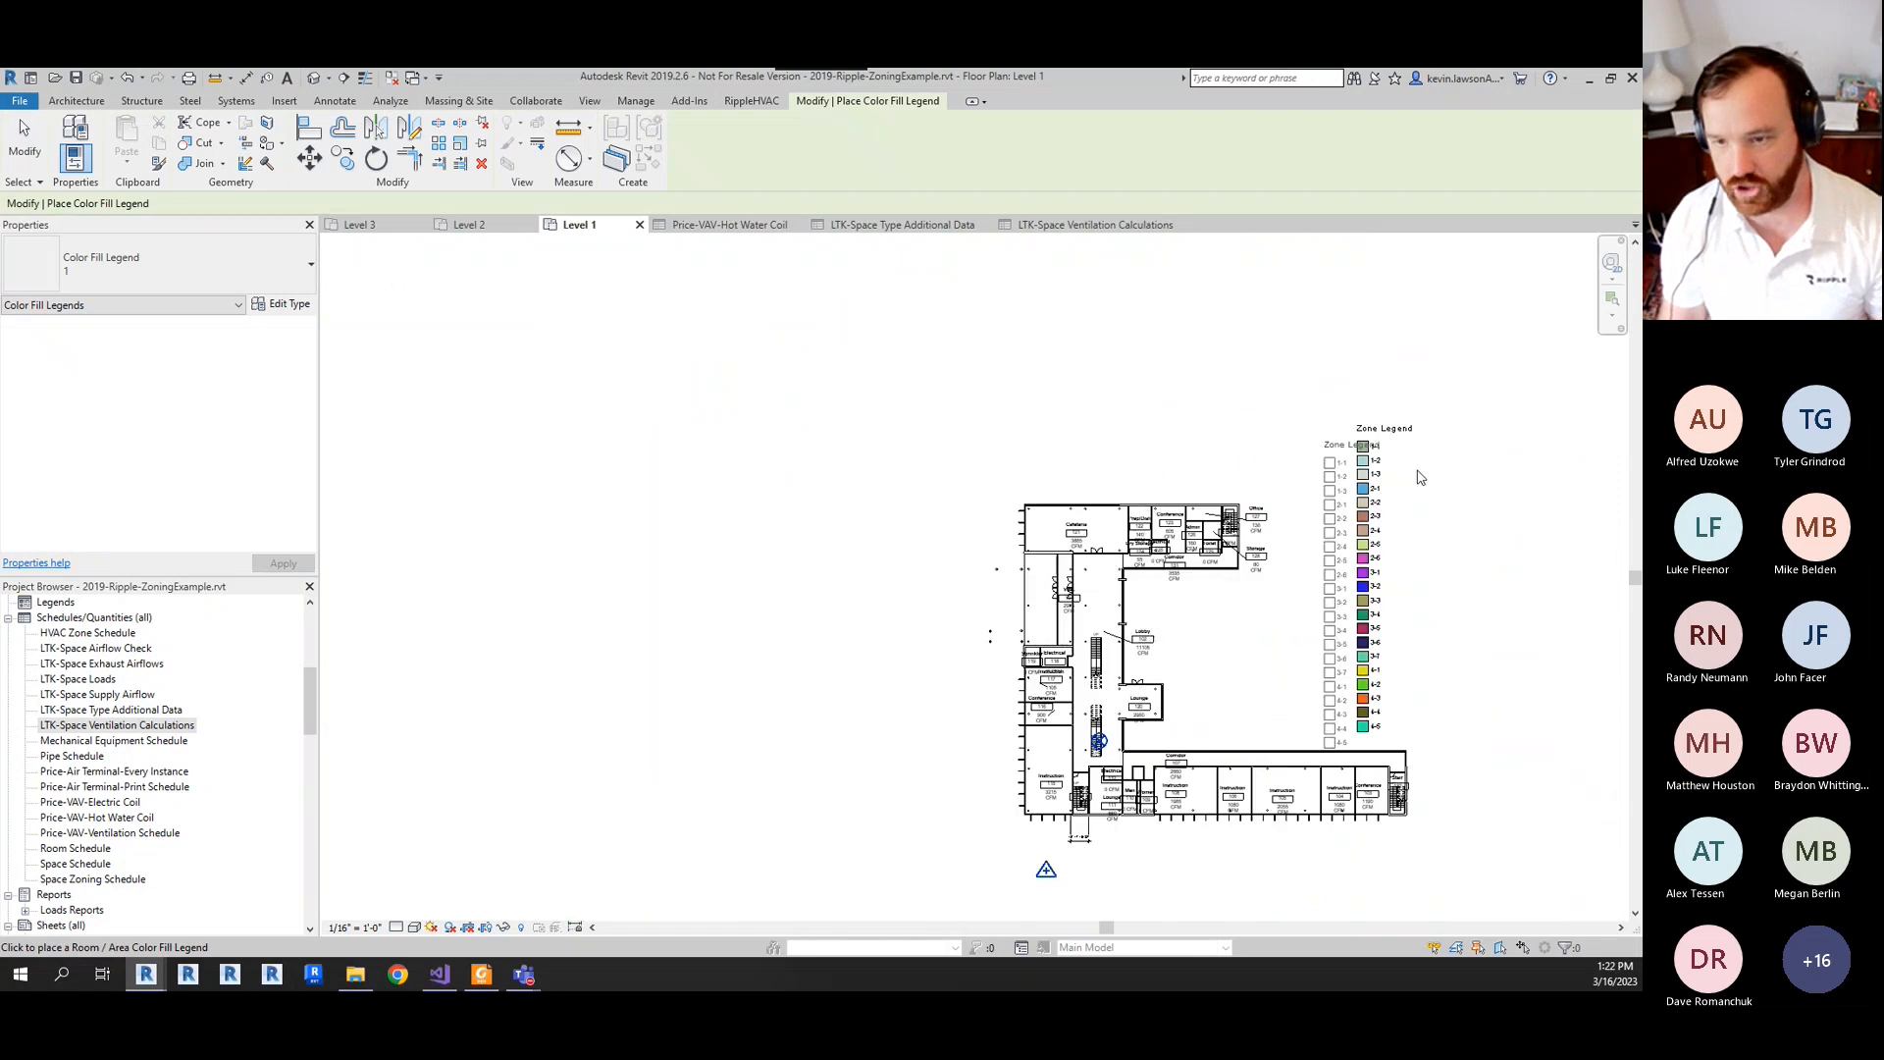
- Edit the color scheme of the Level 1 zone legend so spaces are colored by Ripple-AHU Zone, accepting the color reset
scroll(1442, 422, "up", 1)
left_click(1326, 442)
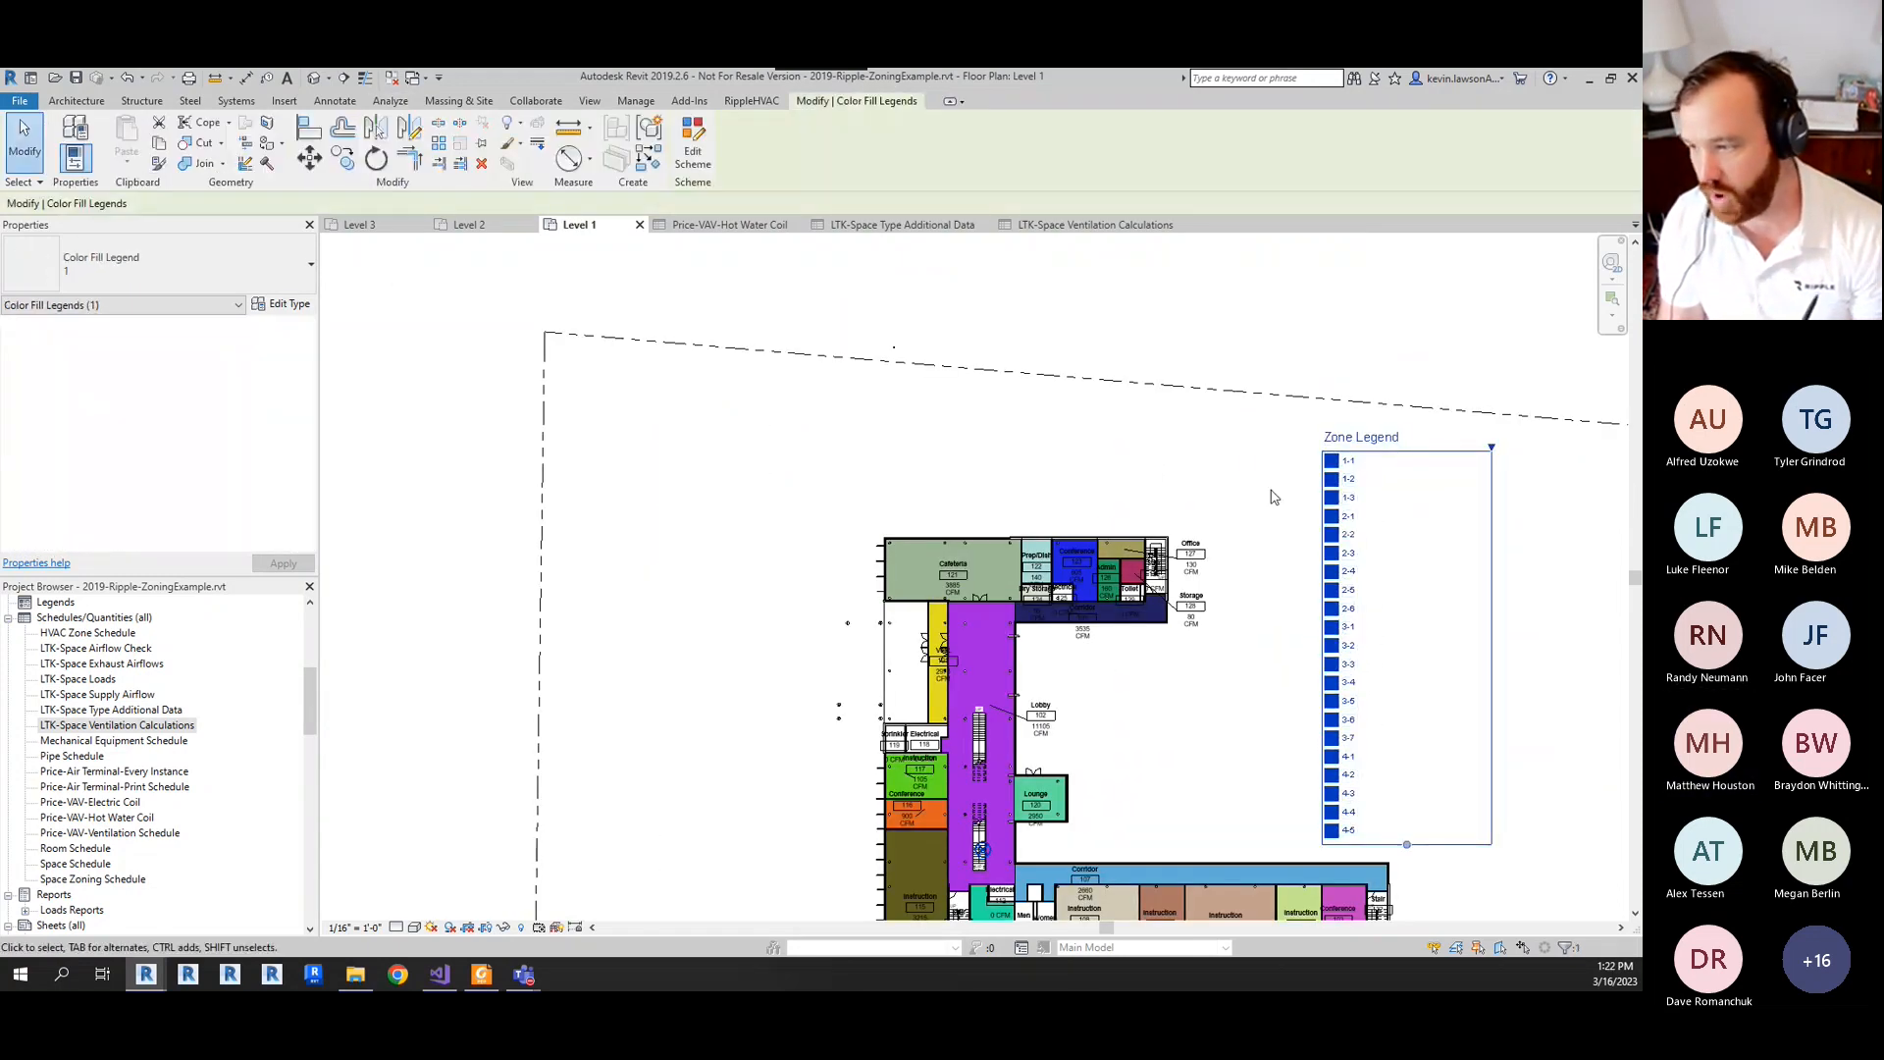
left_click(693, 152)
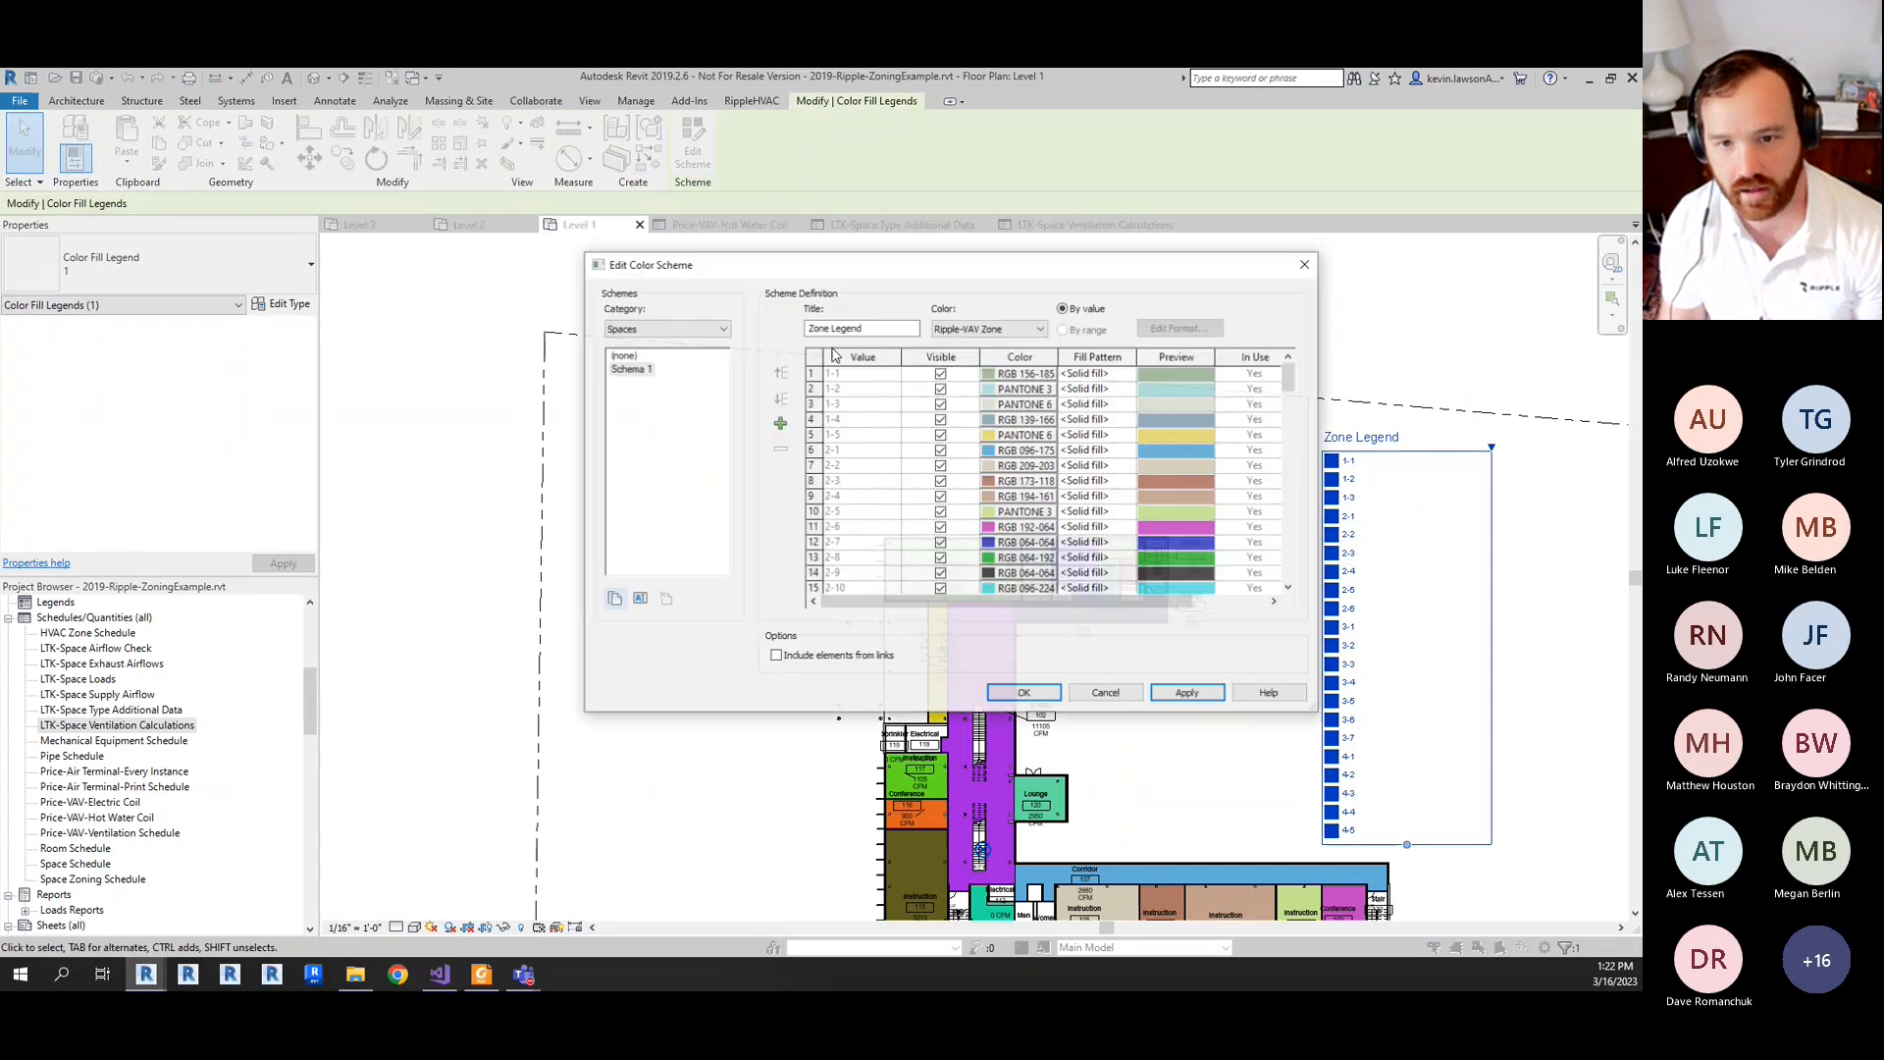
left_click(989, 328)
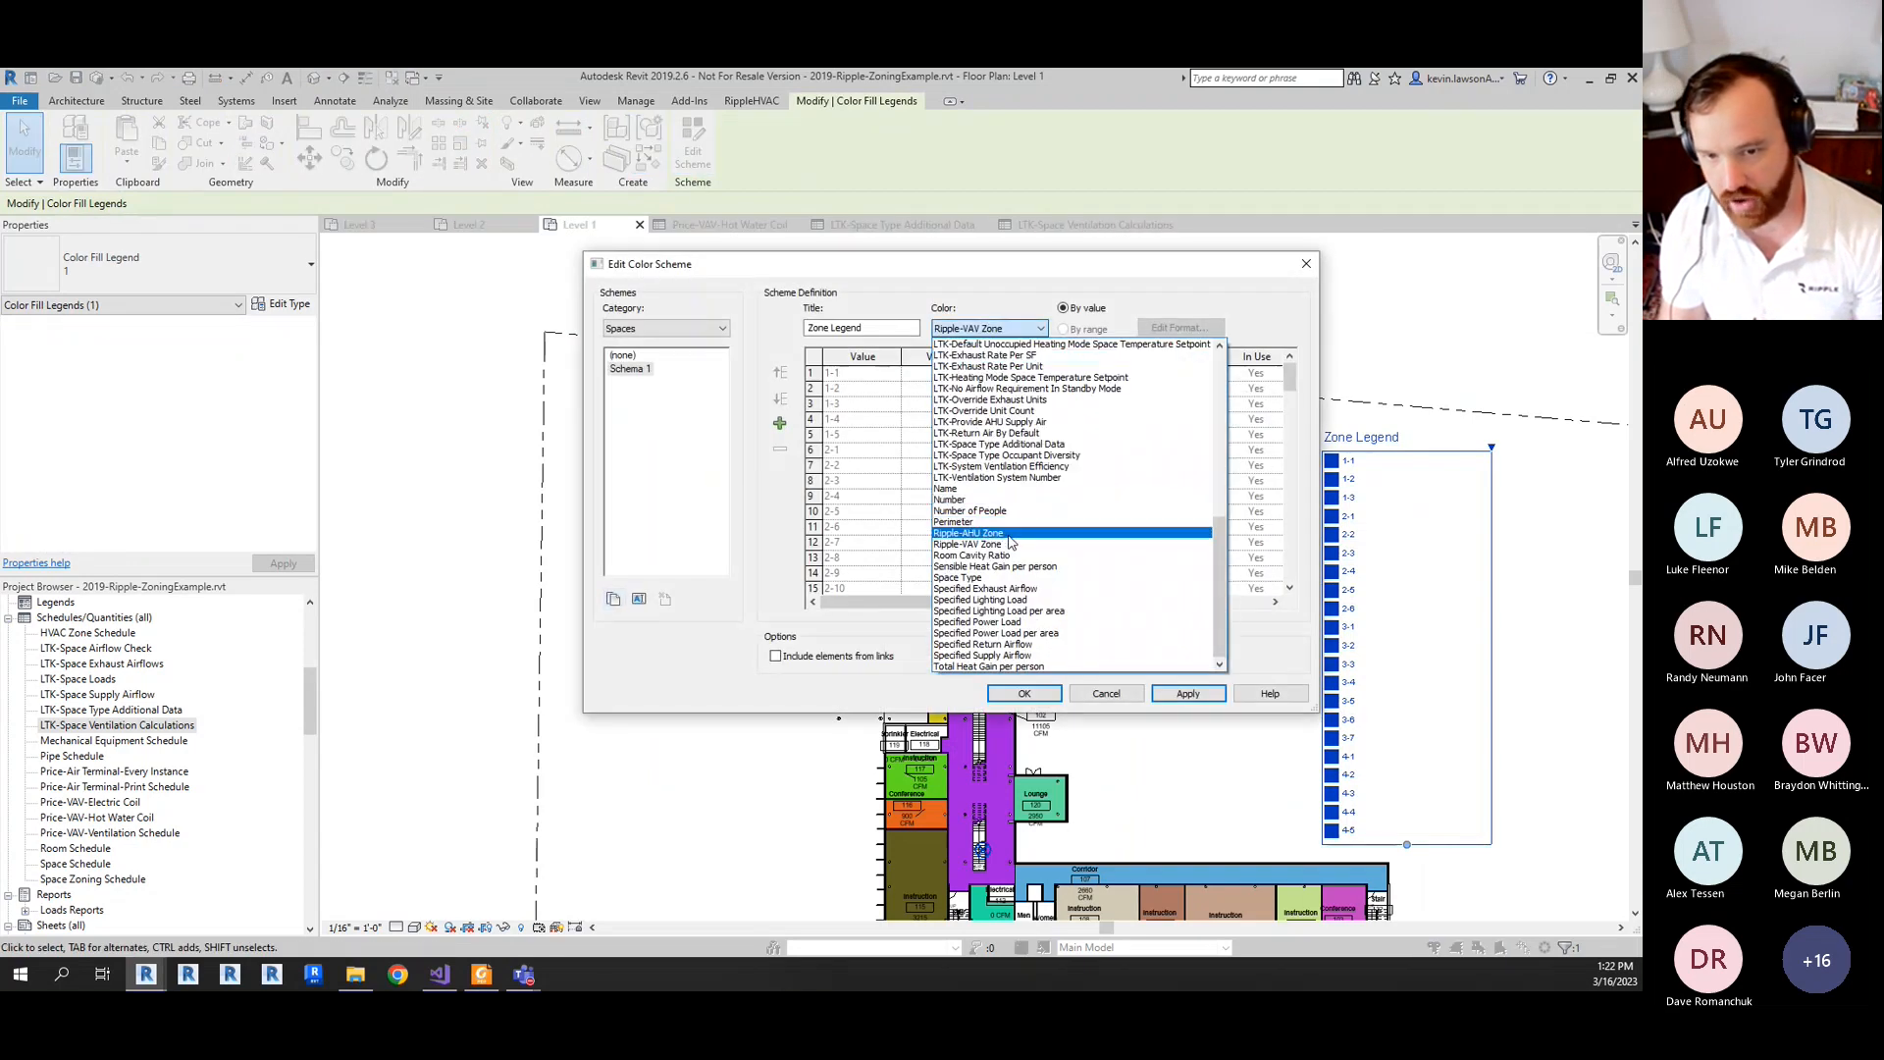
left_click(1009, 535)
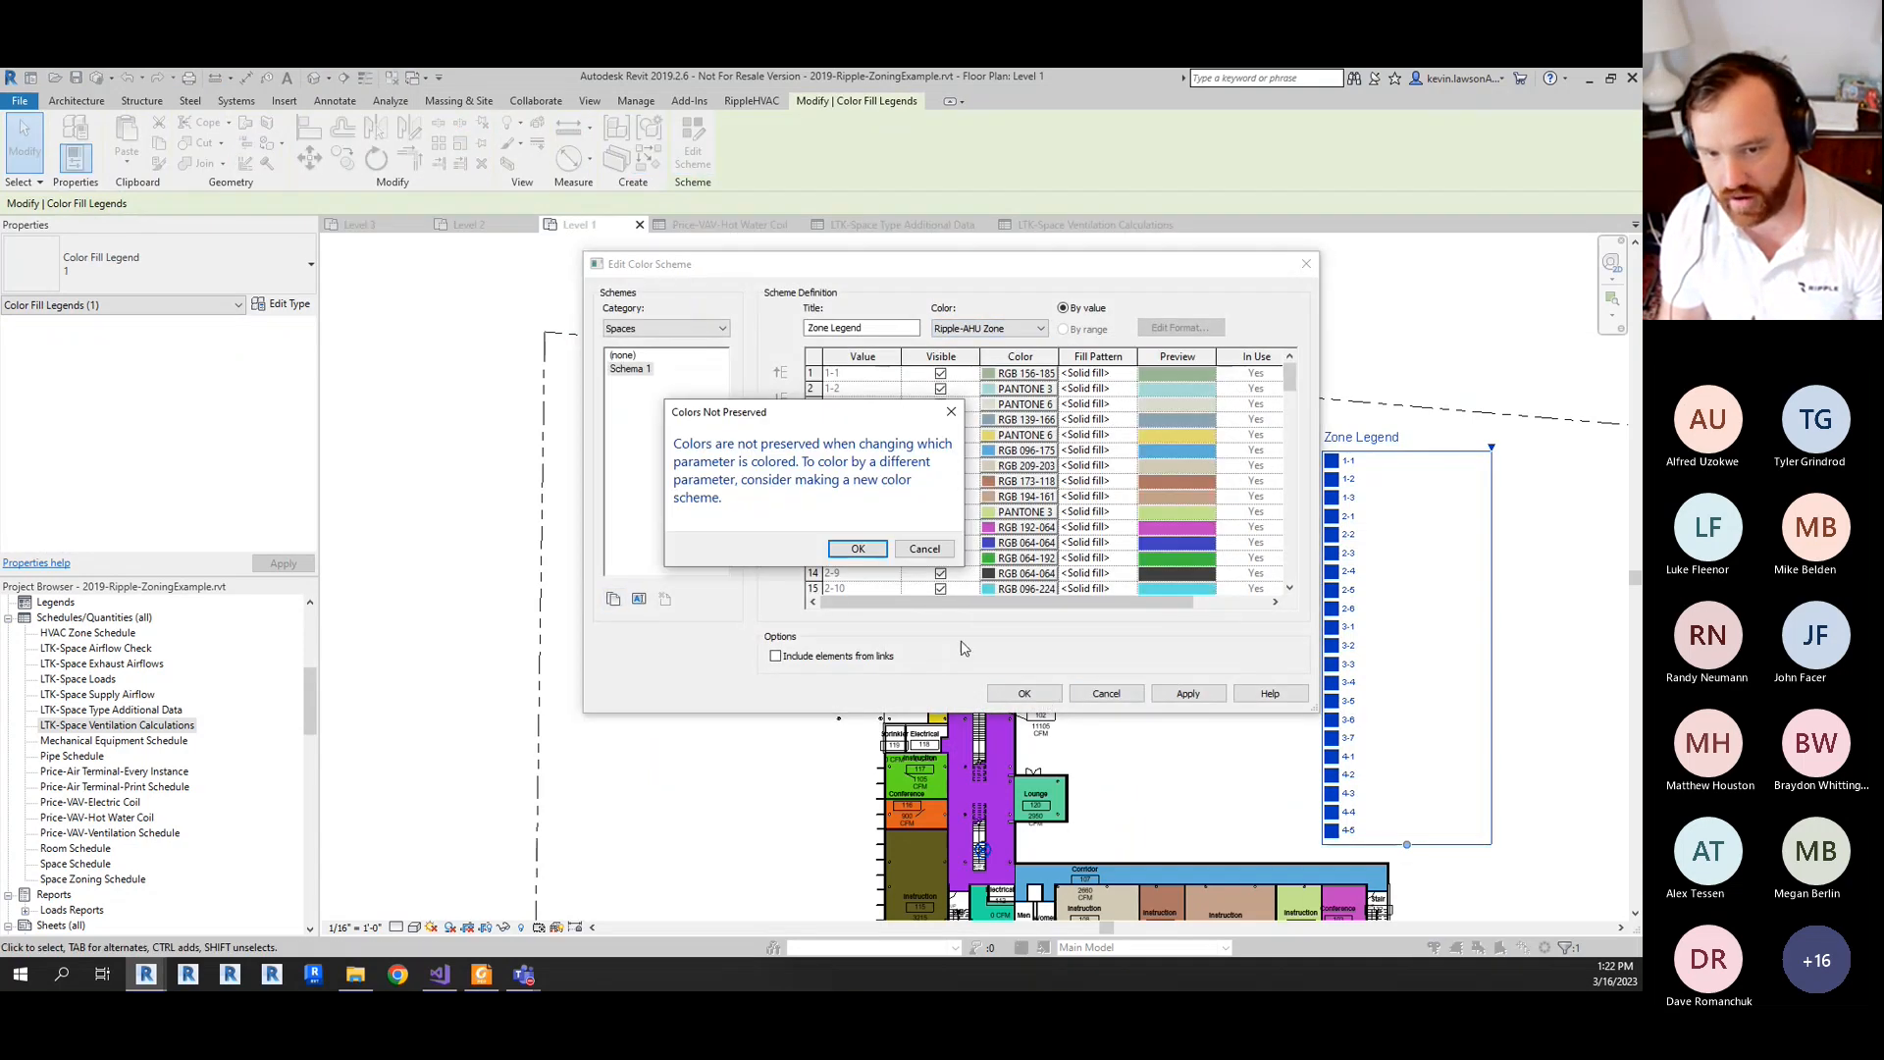
left_click(858, 550)
left_click(1024, 694)
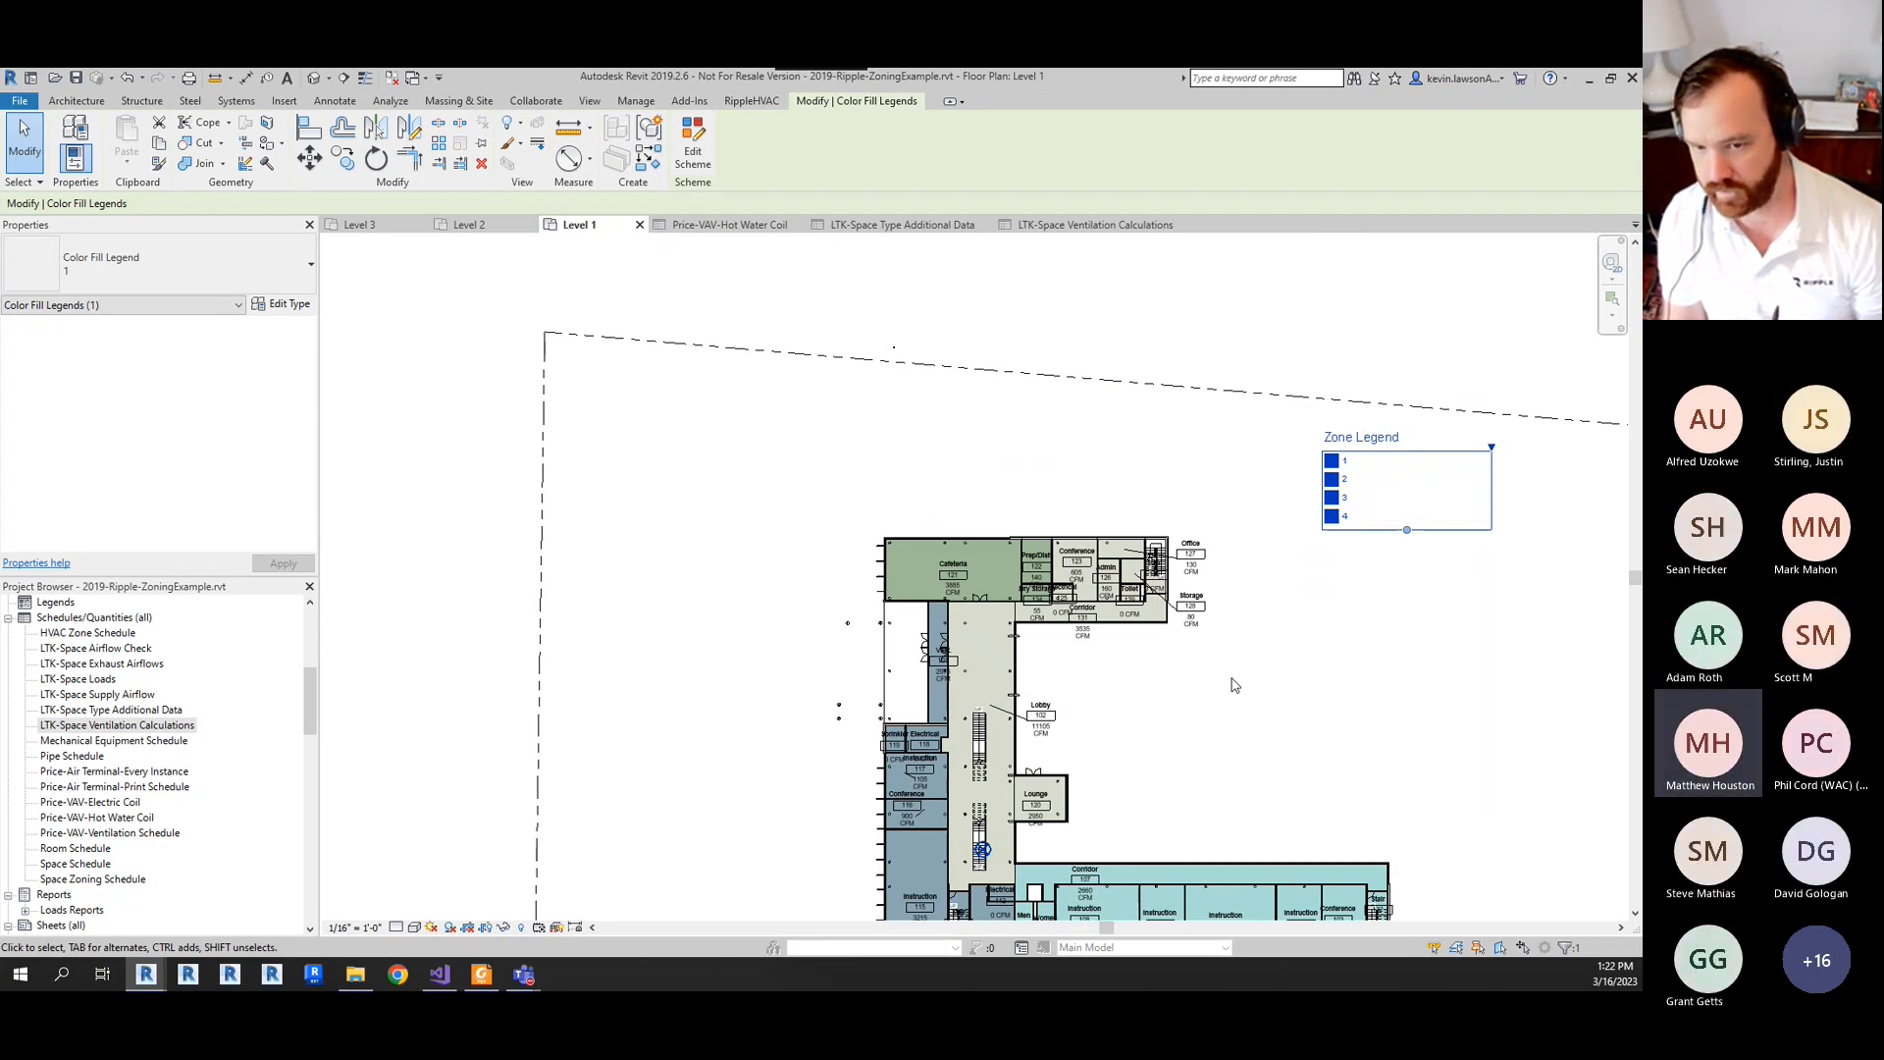
left_click(1341, 640)
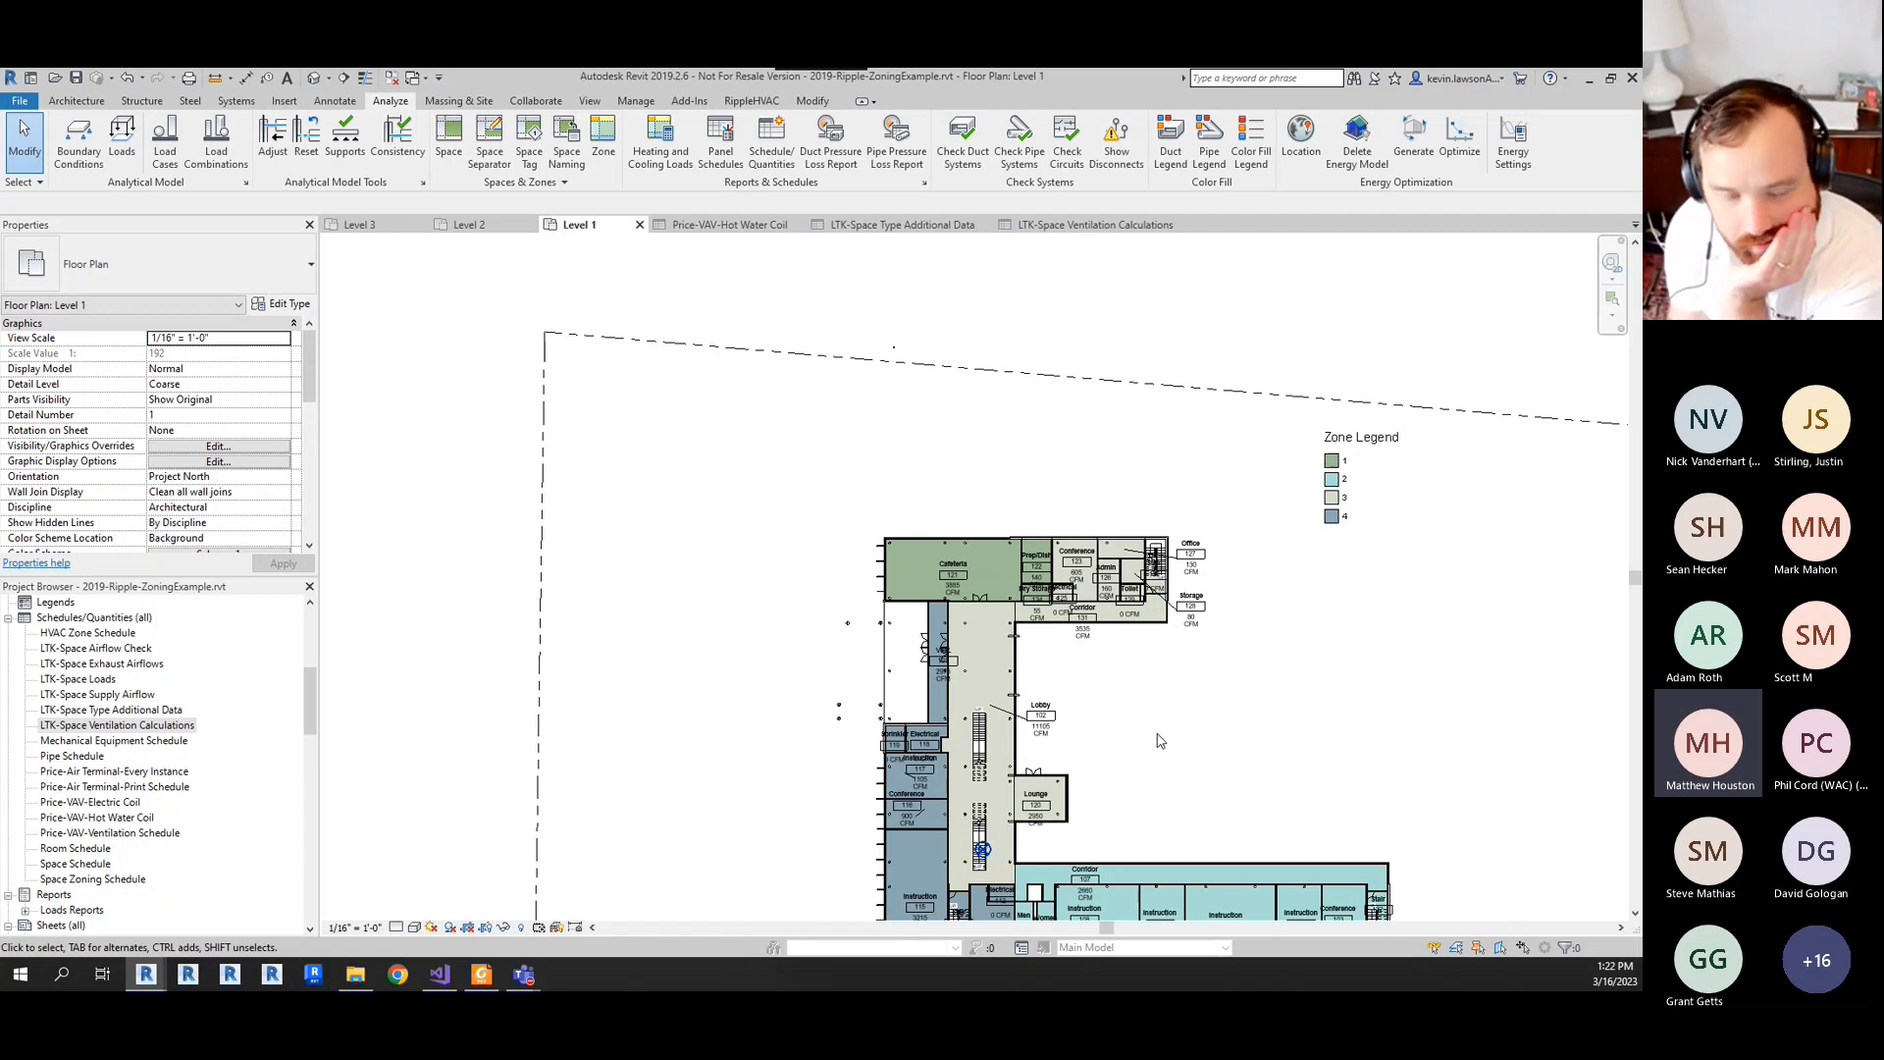
- Examine the AHU zone colors across the Level 1 plan and match them to the entries of the zone legend
scroll(1158, 741, "down", 3)
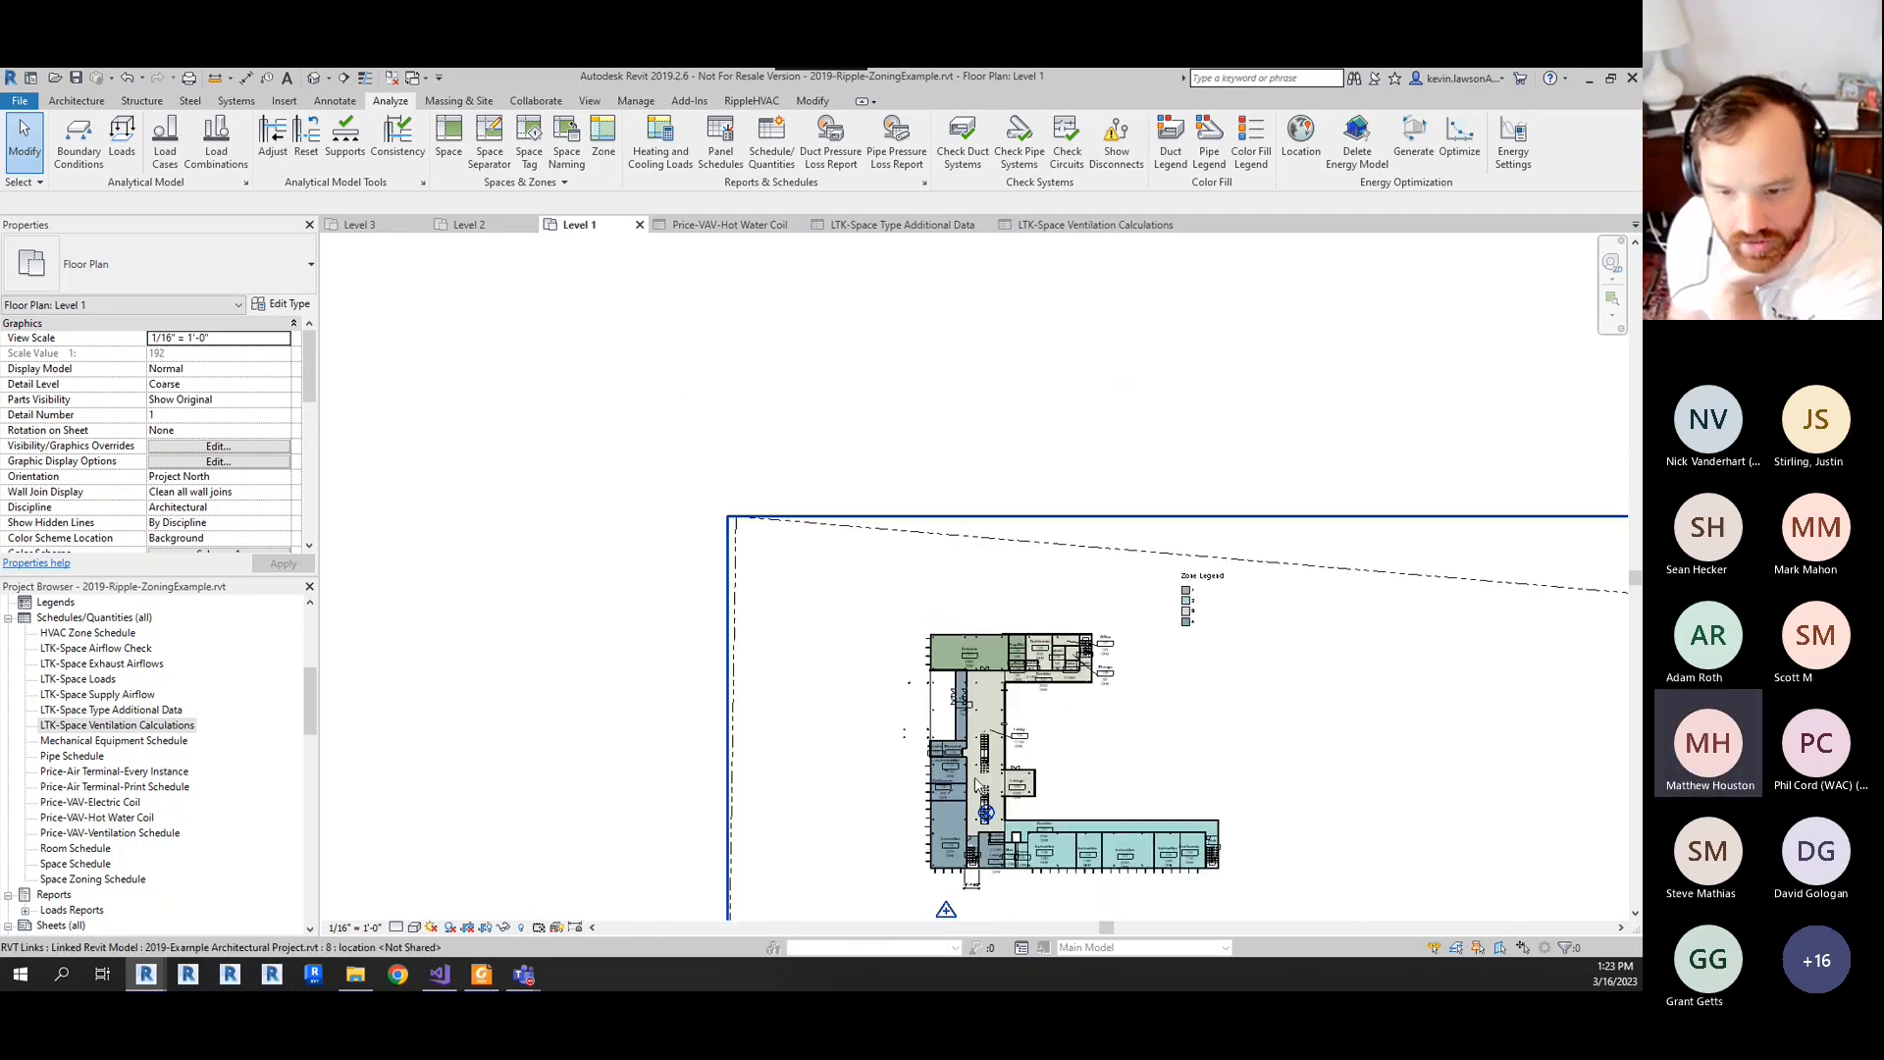
scroll(1217, 731, "up", 3)
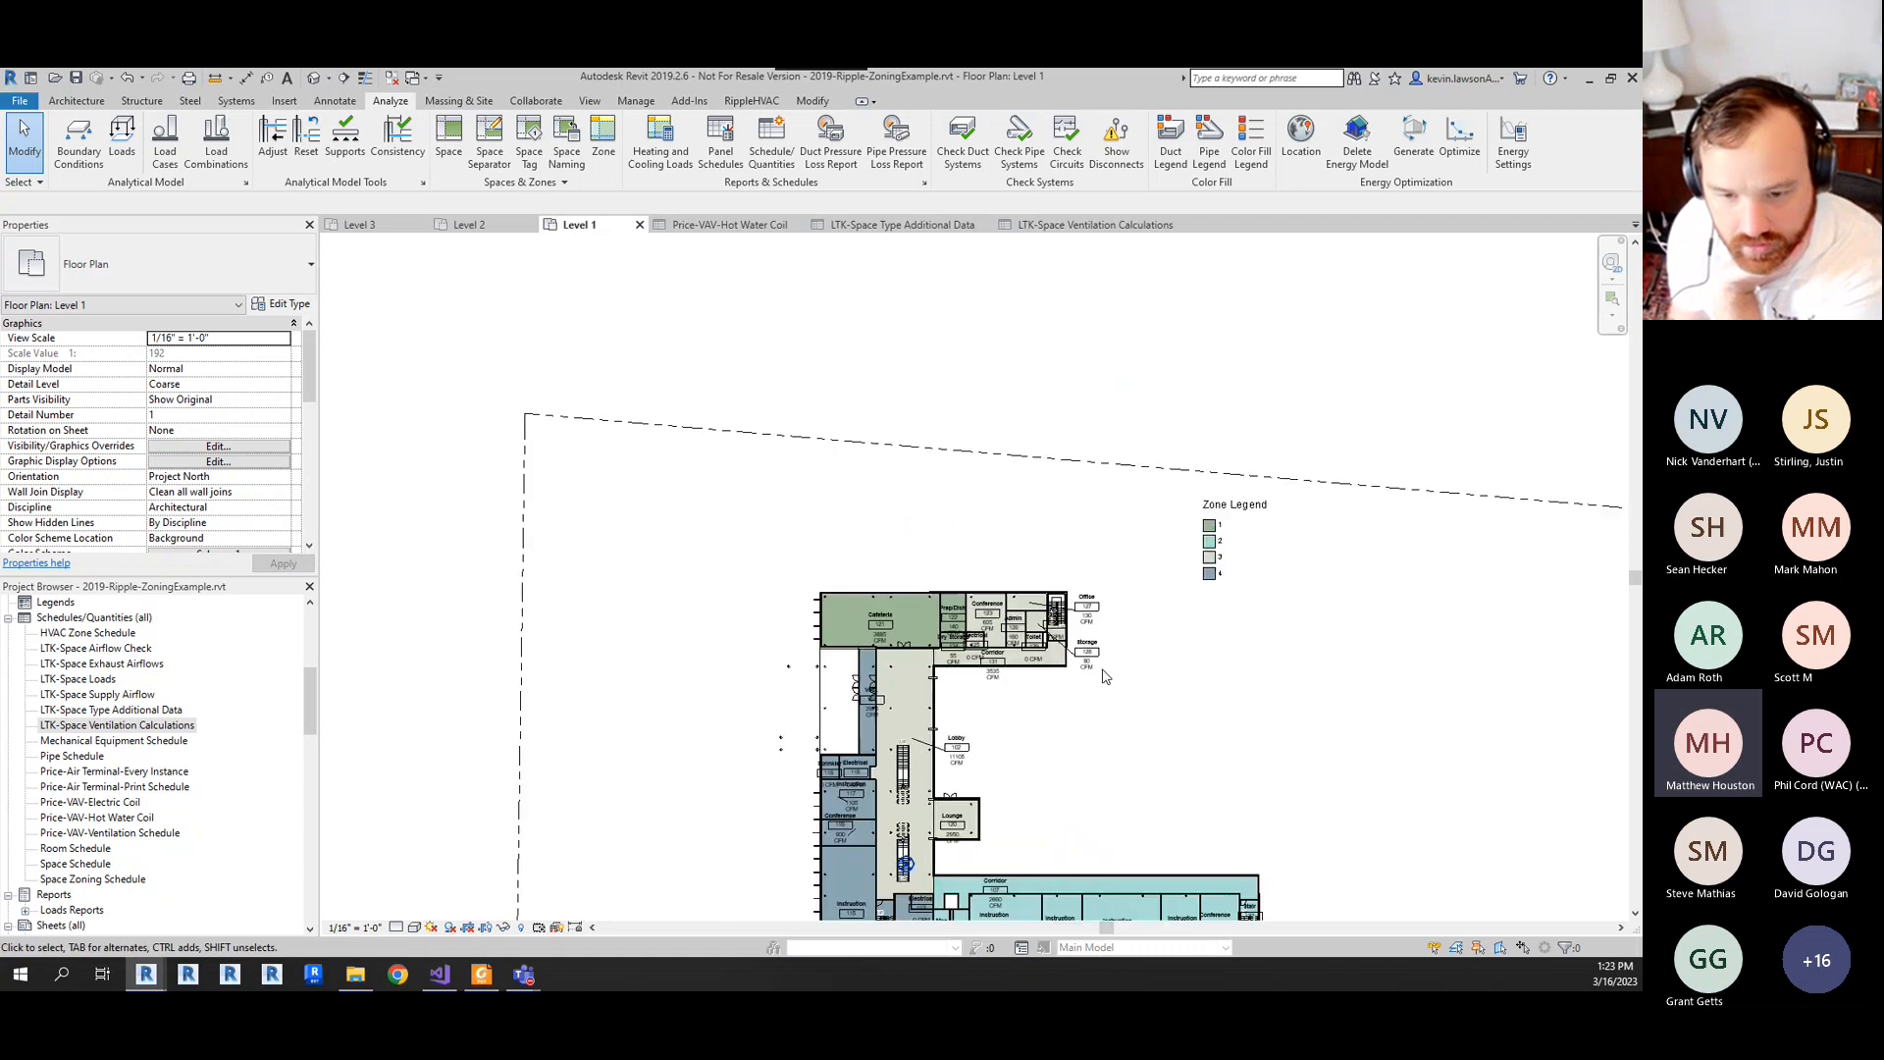
scroll(1180, 793, "up", 2)
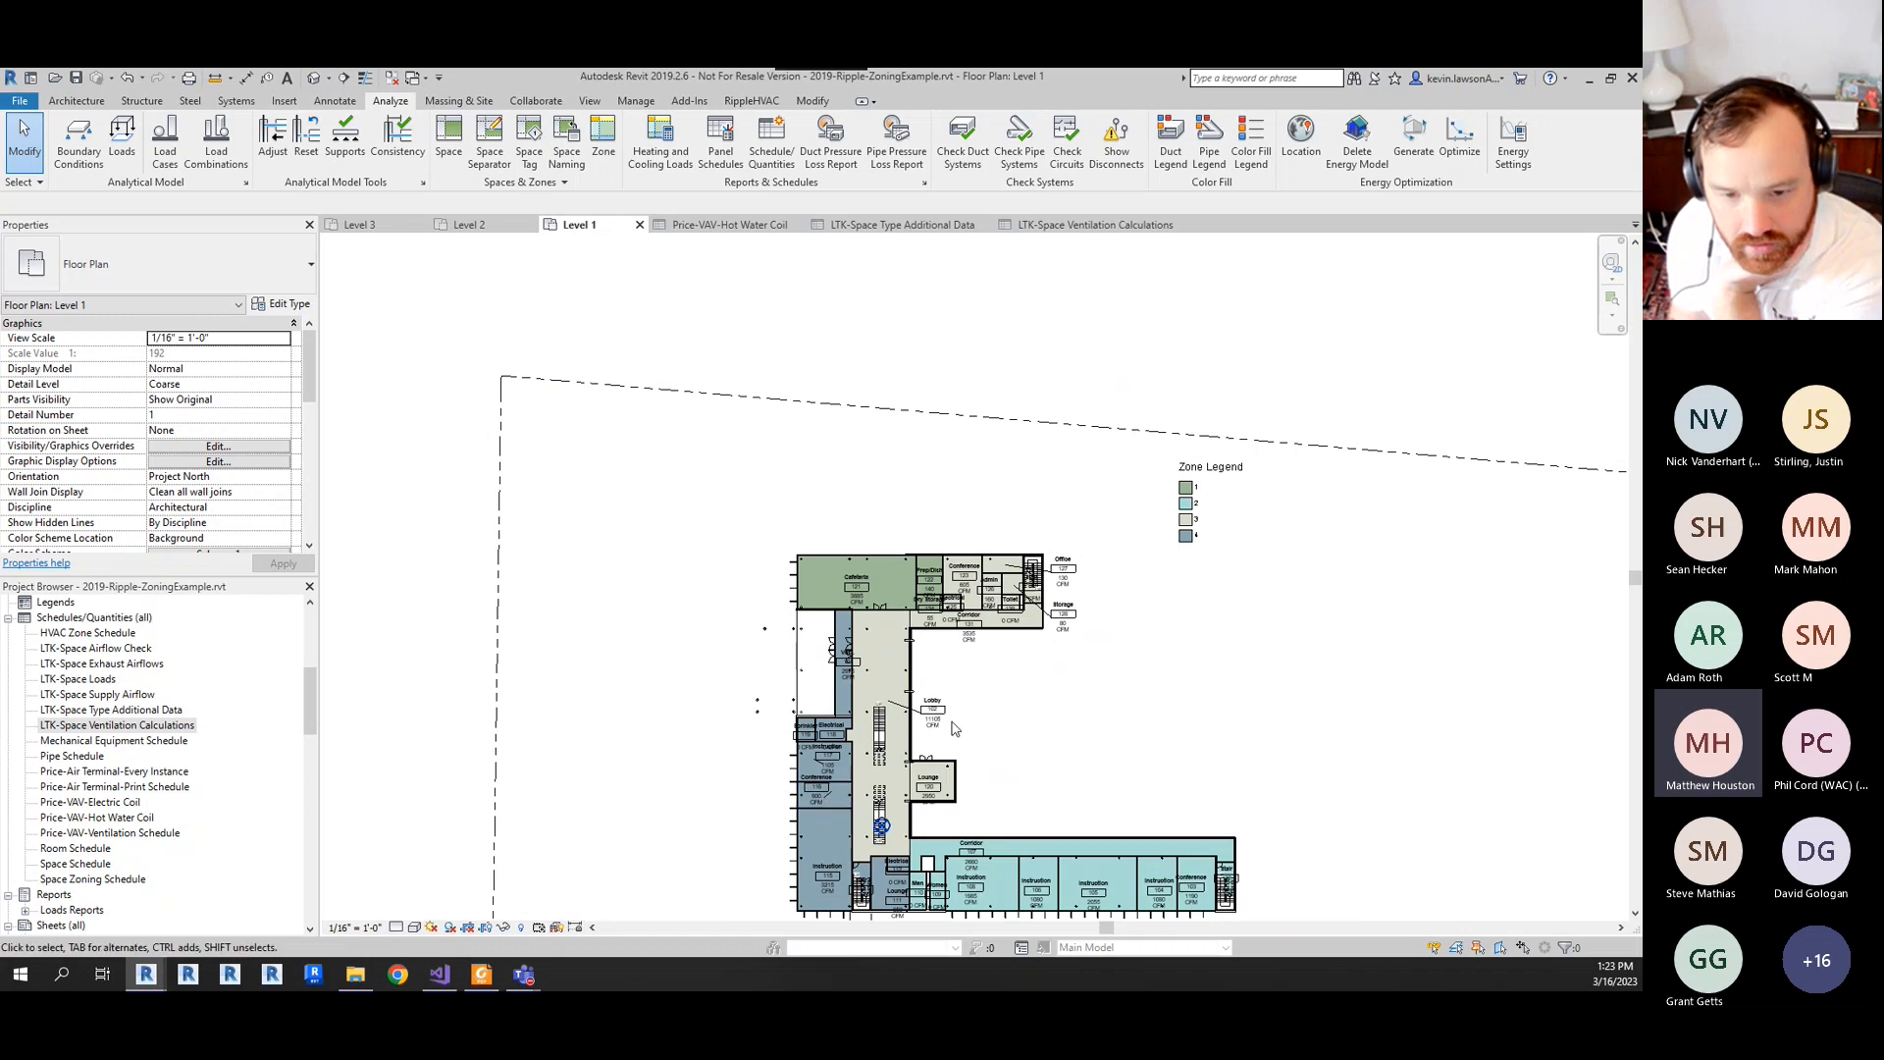
left_click(1186, 520)
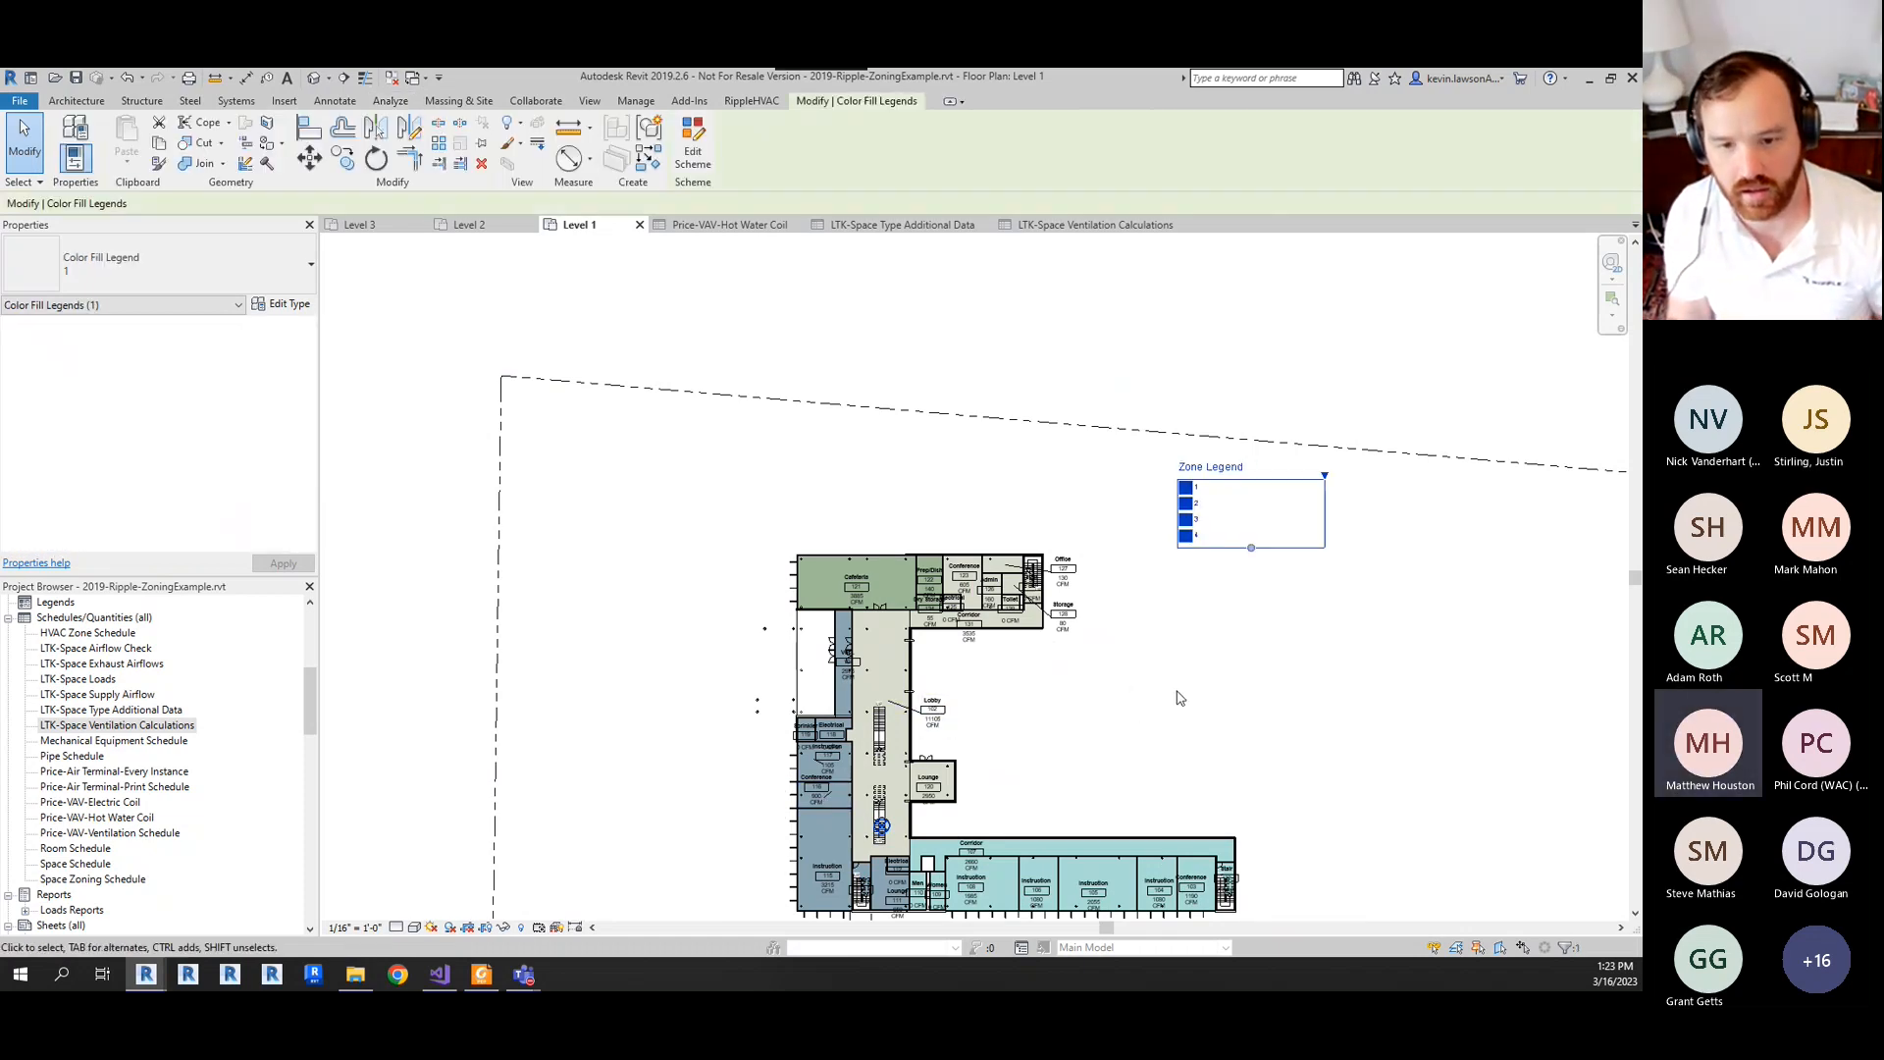
left_click(1174, 619)
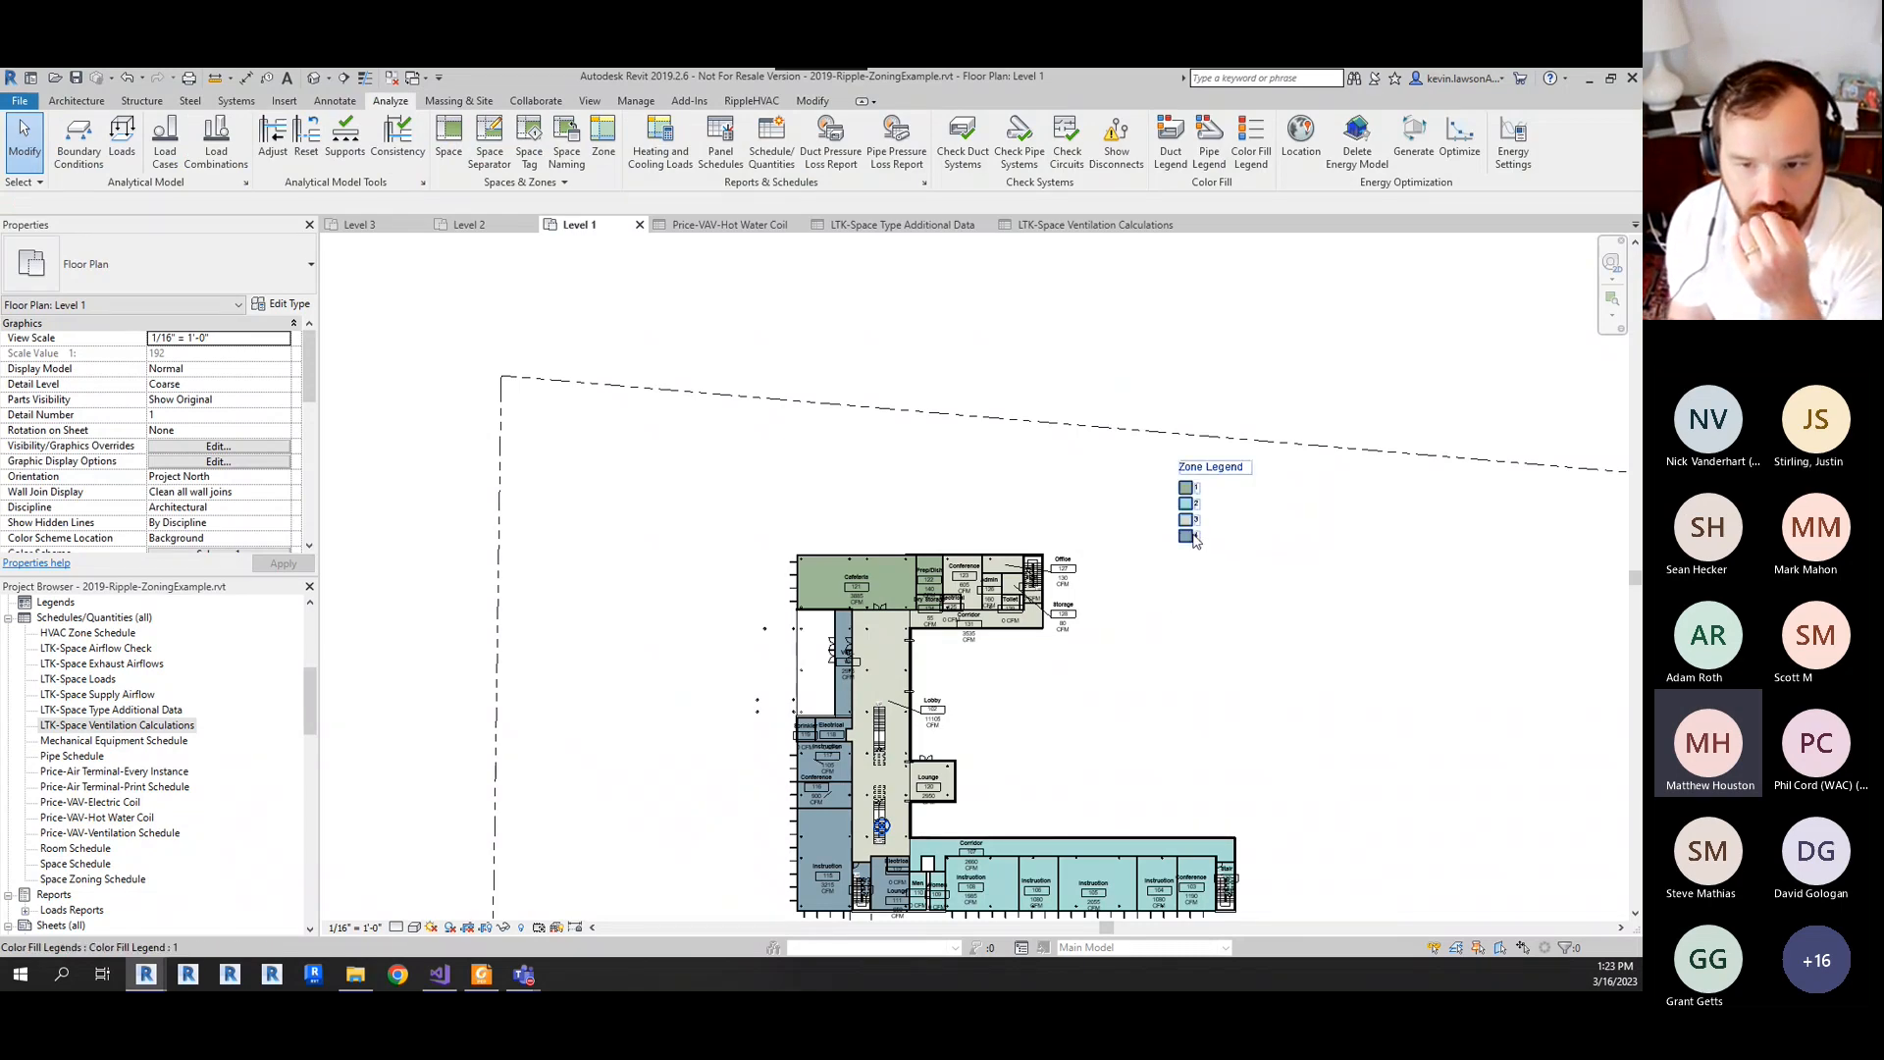
left_click(1192, 537)
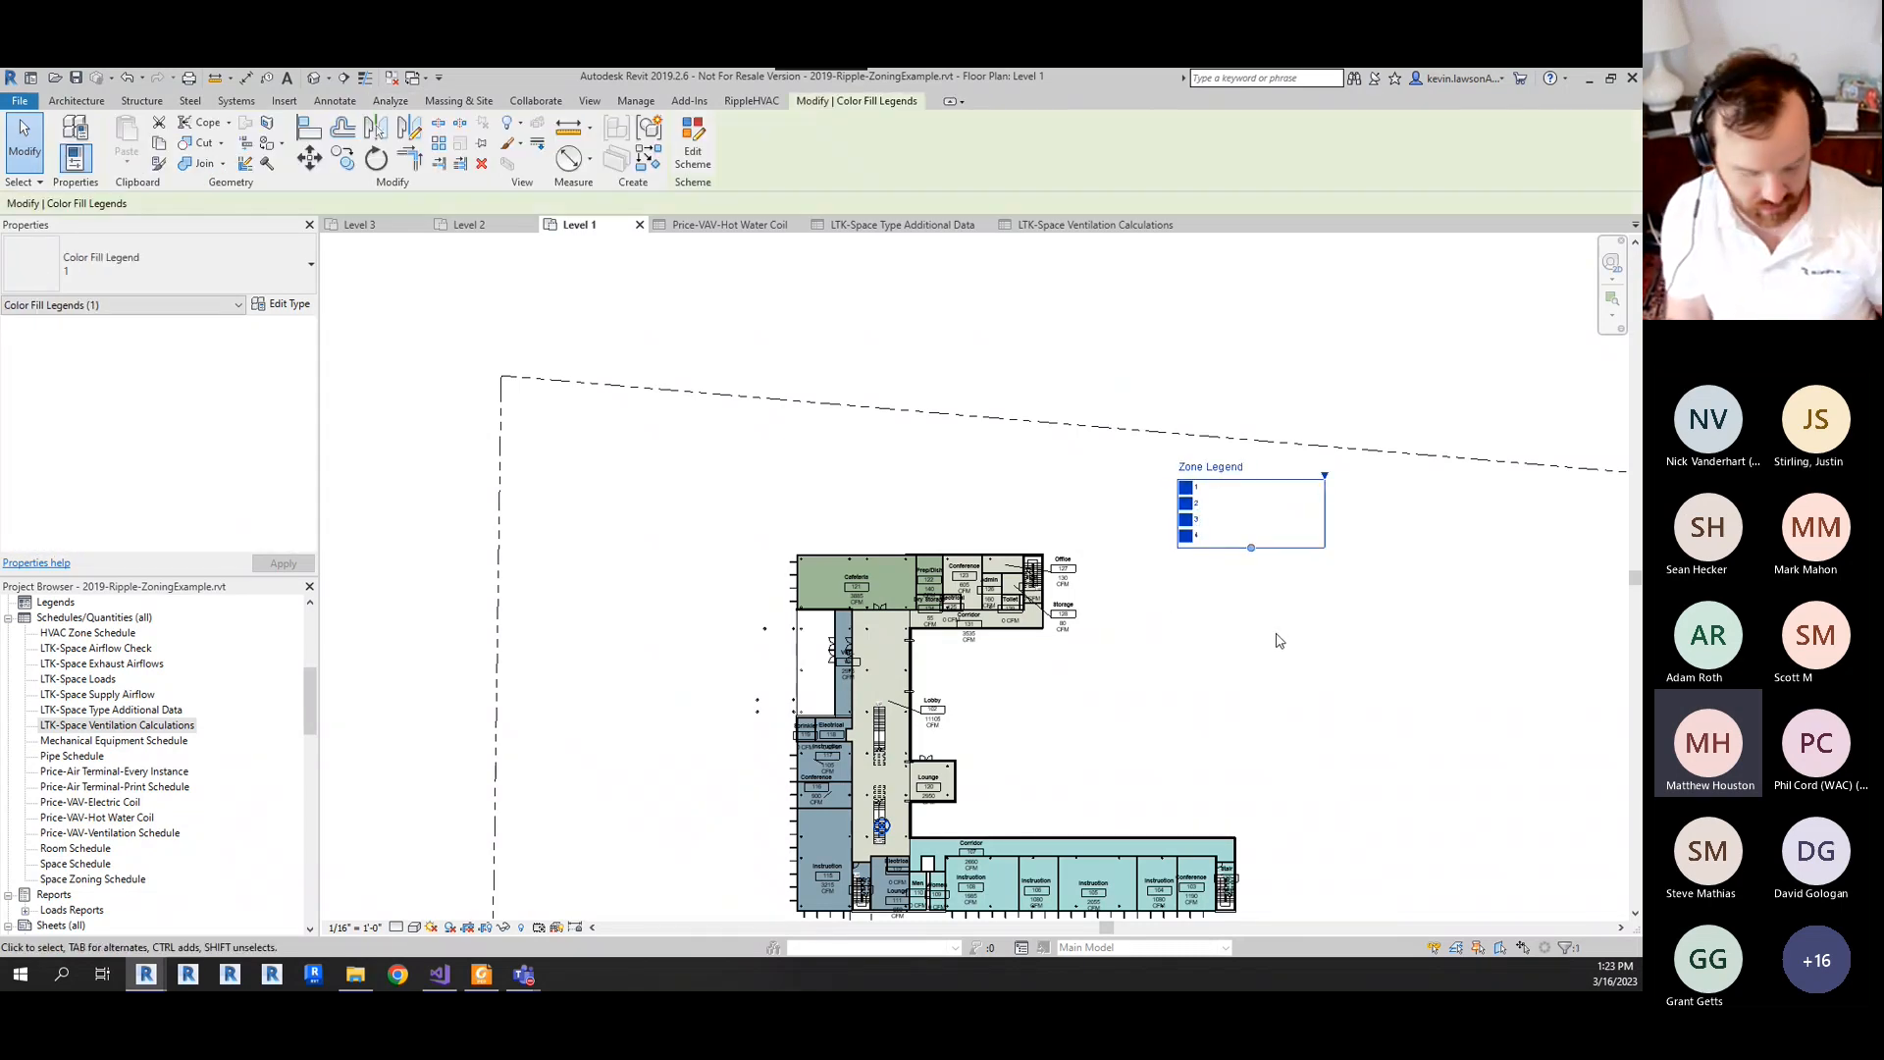
left_click(1276, 634)
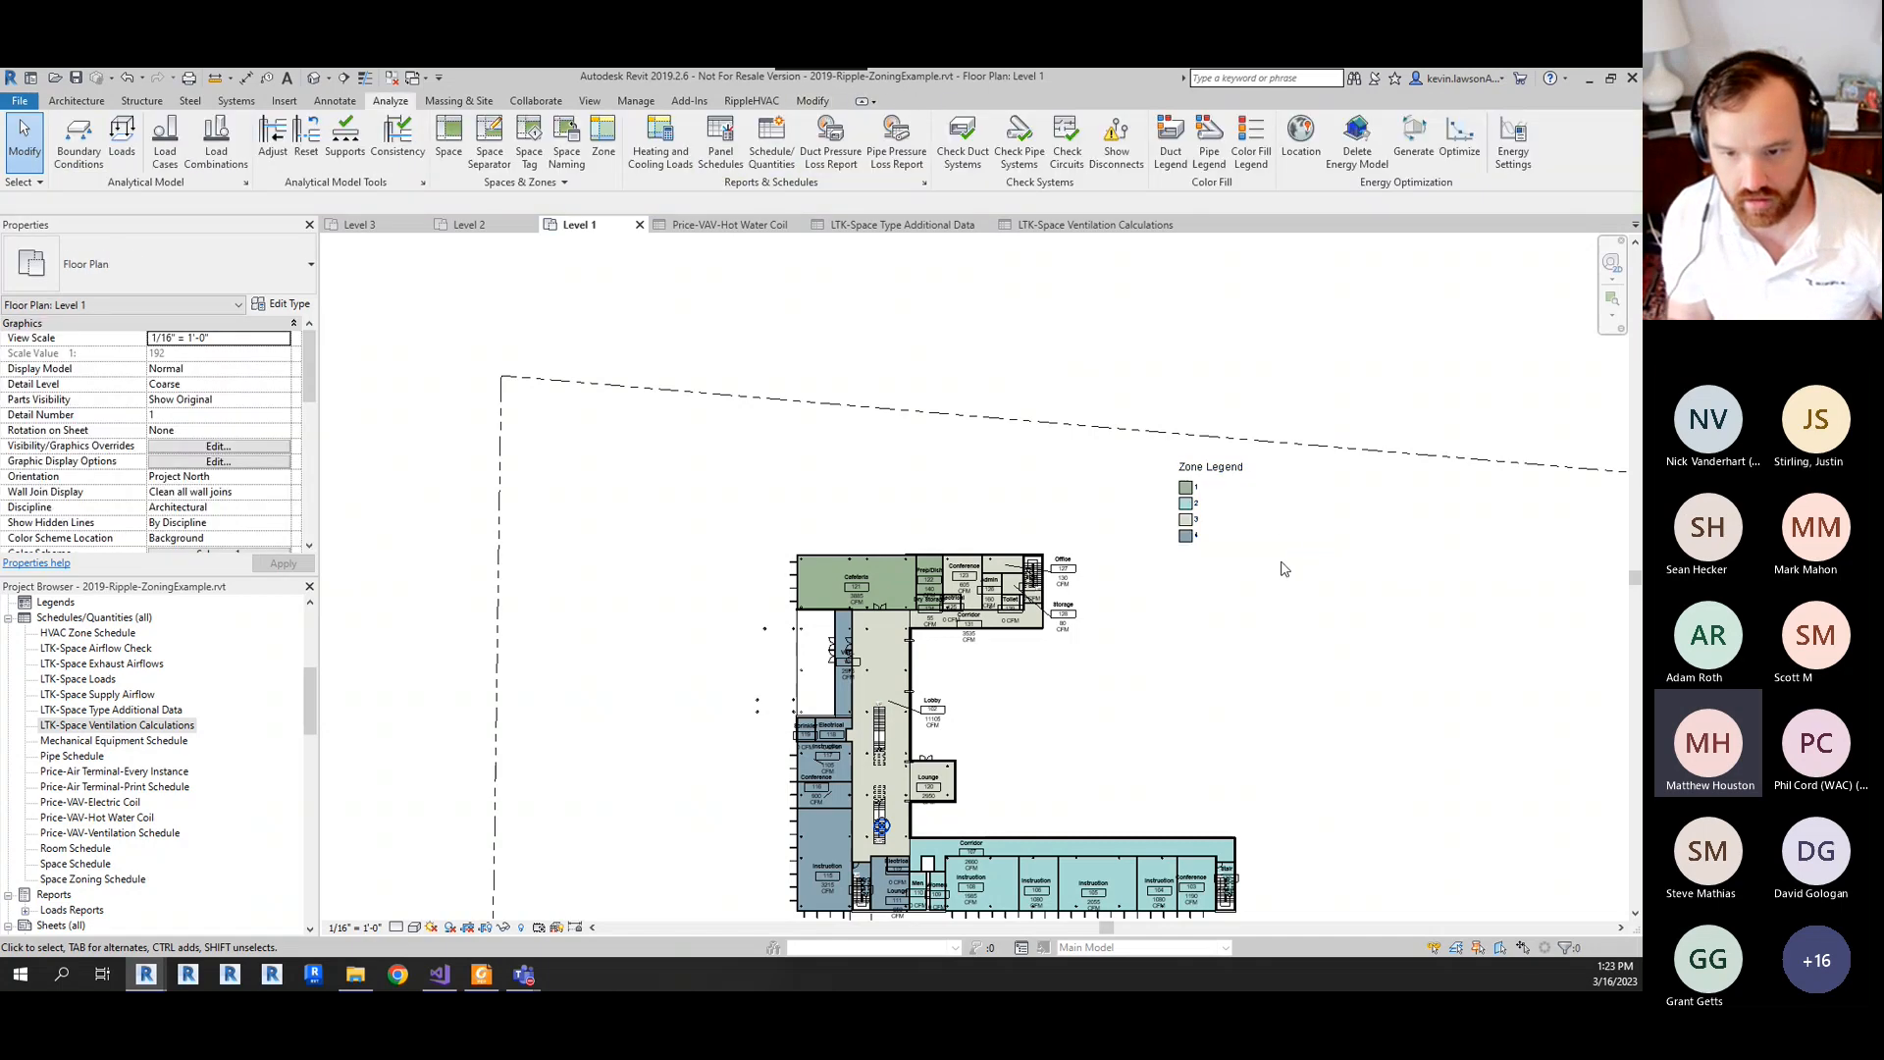
left_click(1206, 533)
left_click(1430, 509)
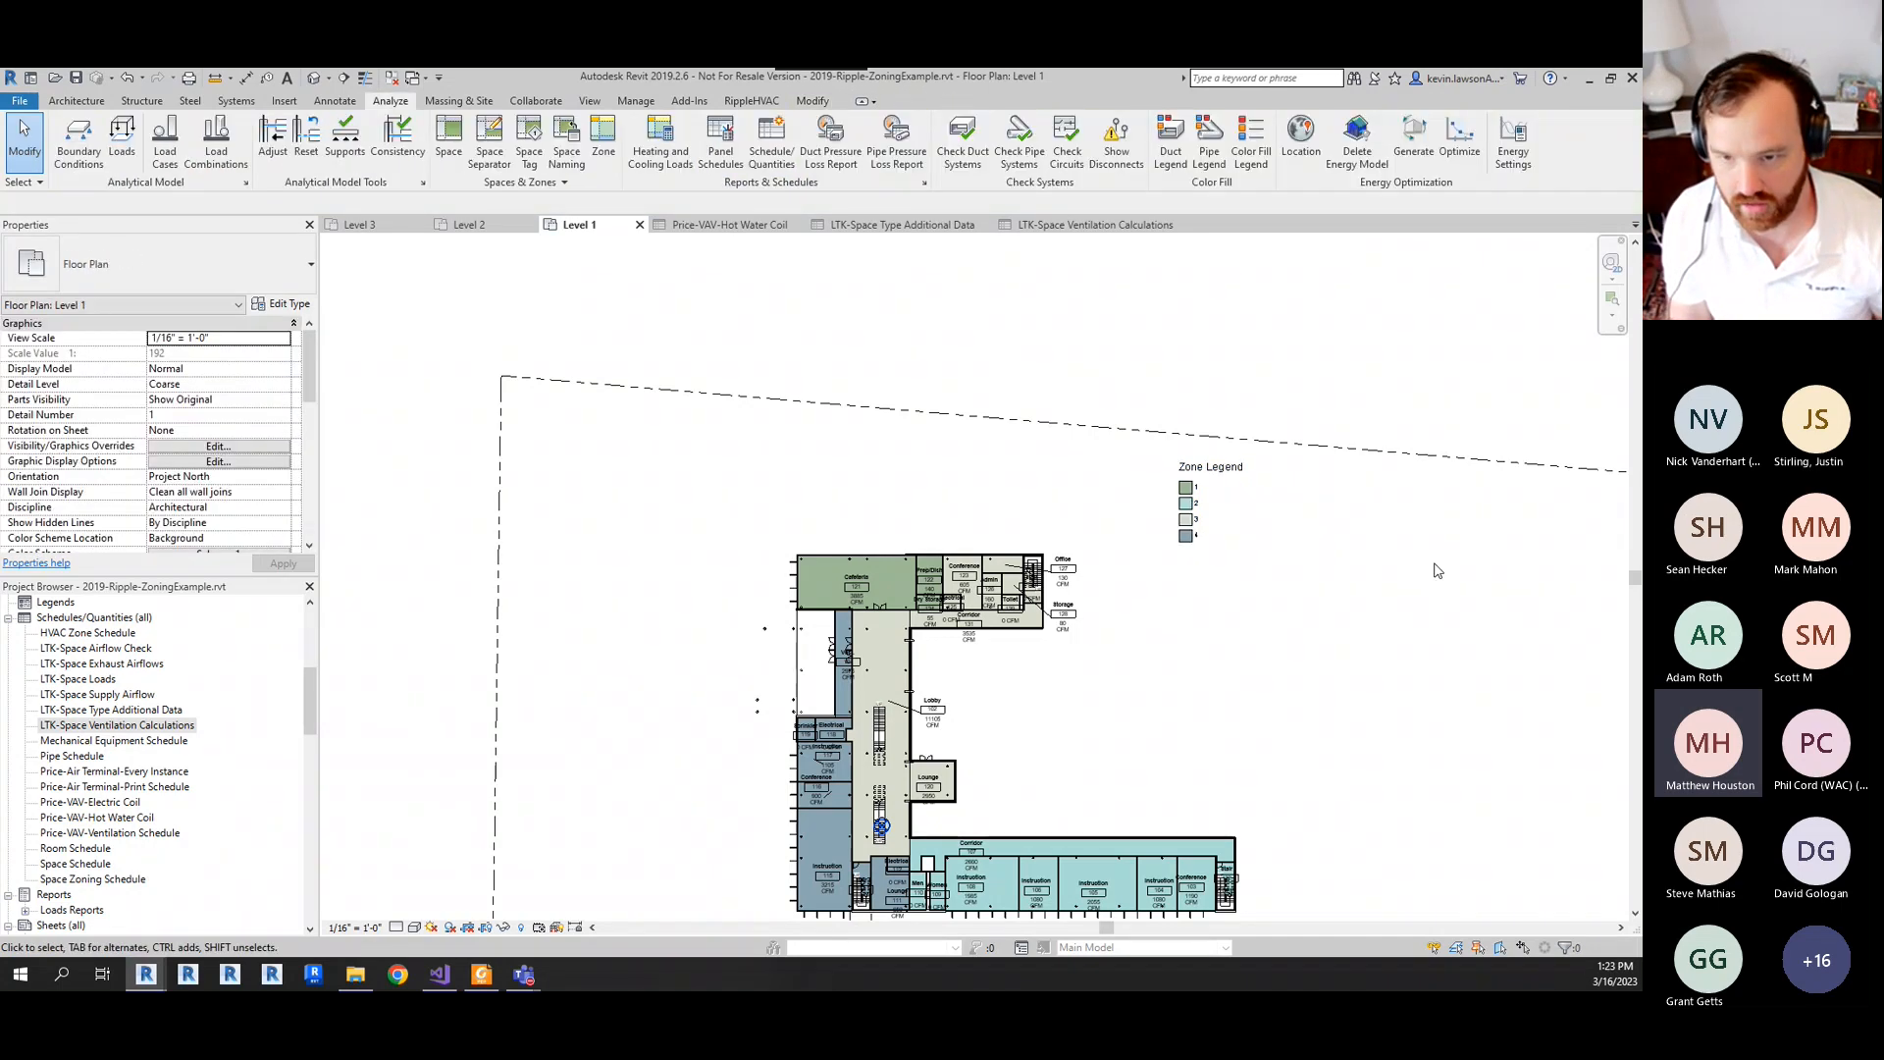
- Place a second color fill legend beside the existing one and set its scheme to color spaces by Ripple-VAV Zone
left_click(1251, 143)
left_click(1345, 486)
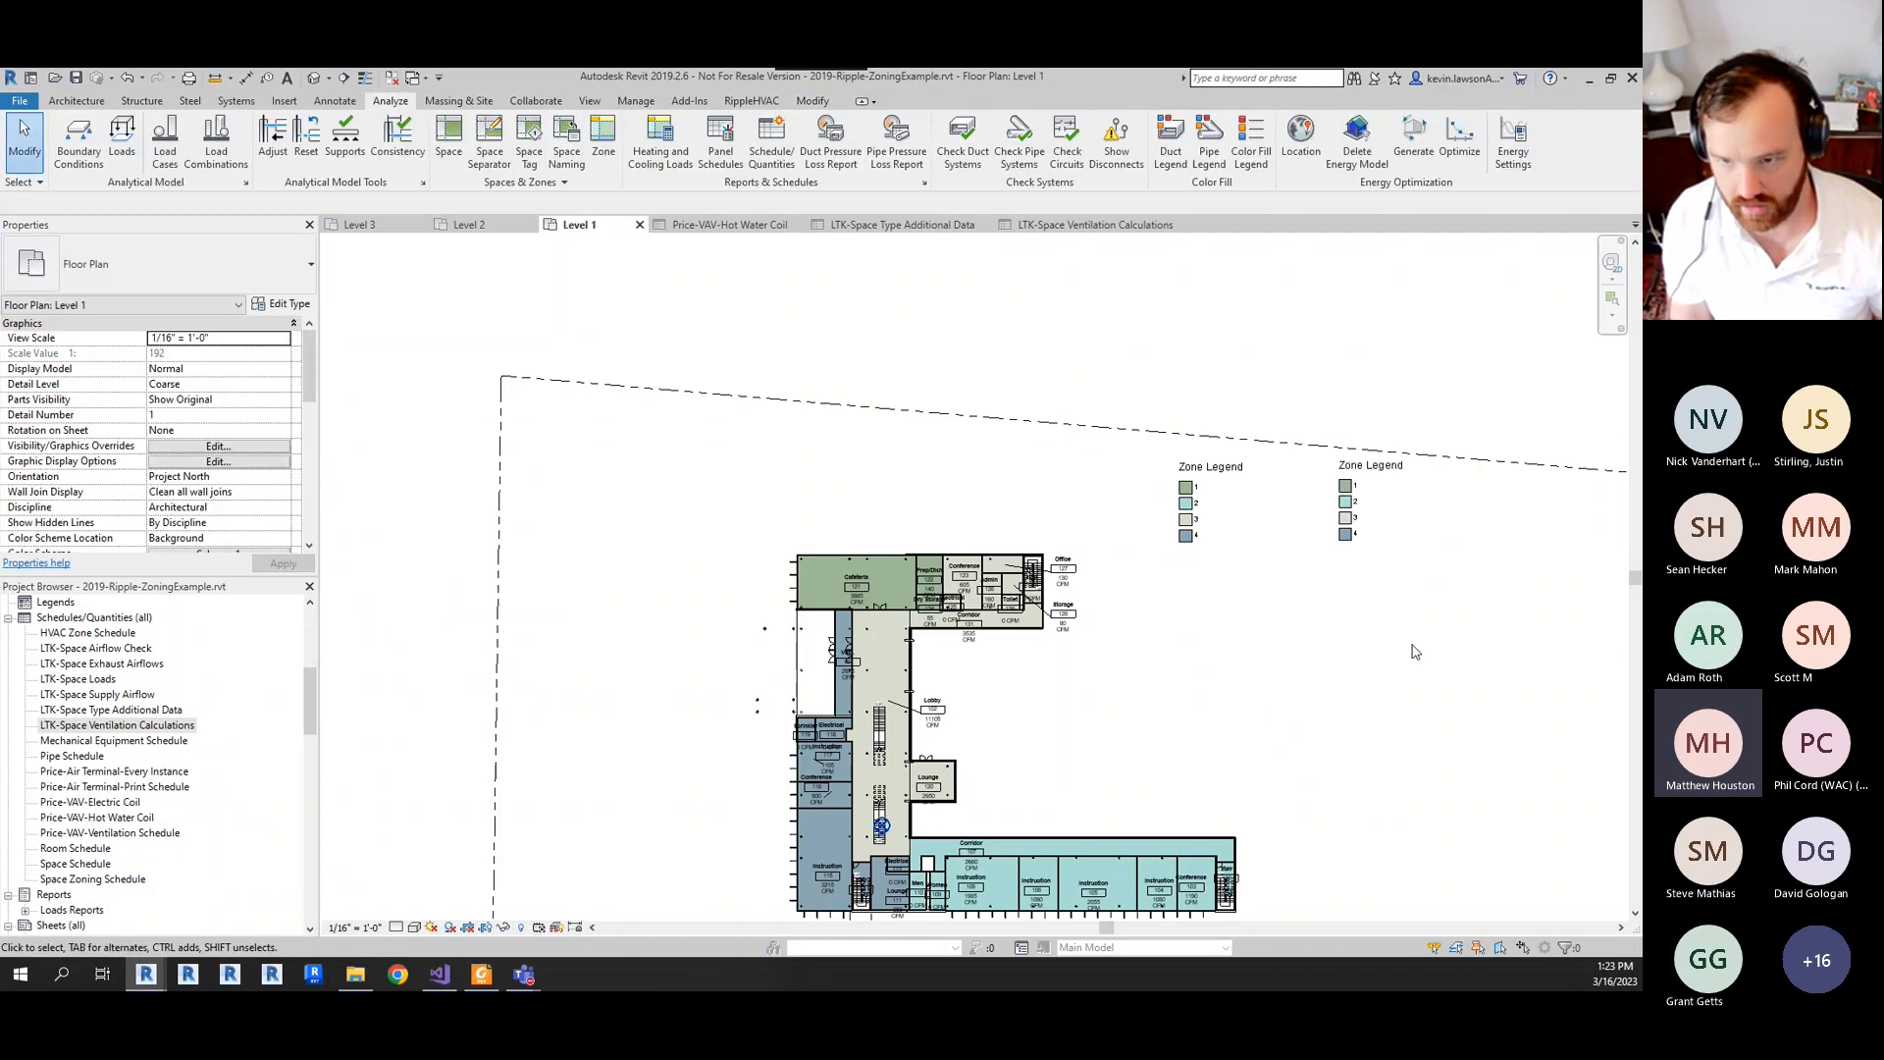
left_click(1346, 501)
left_click(695, 157)
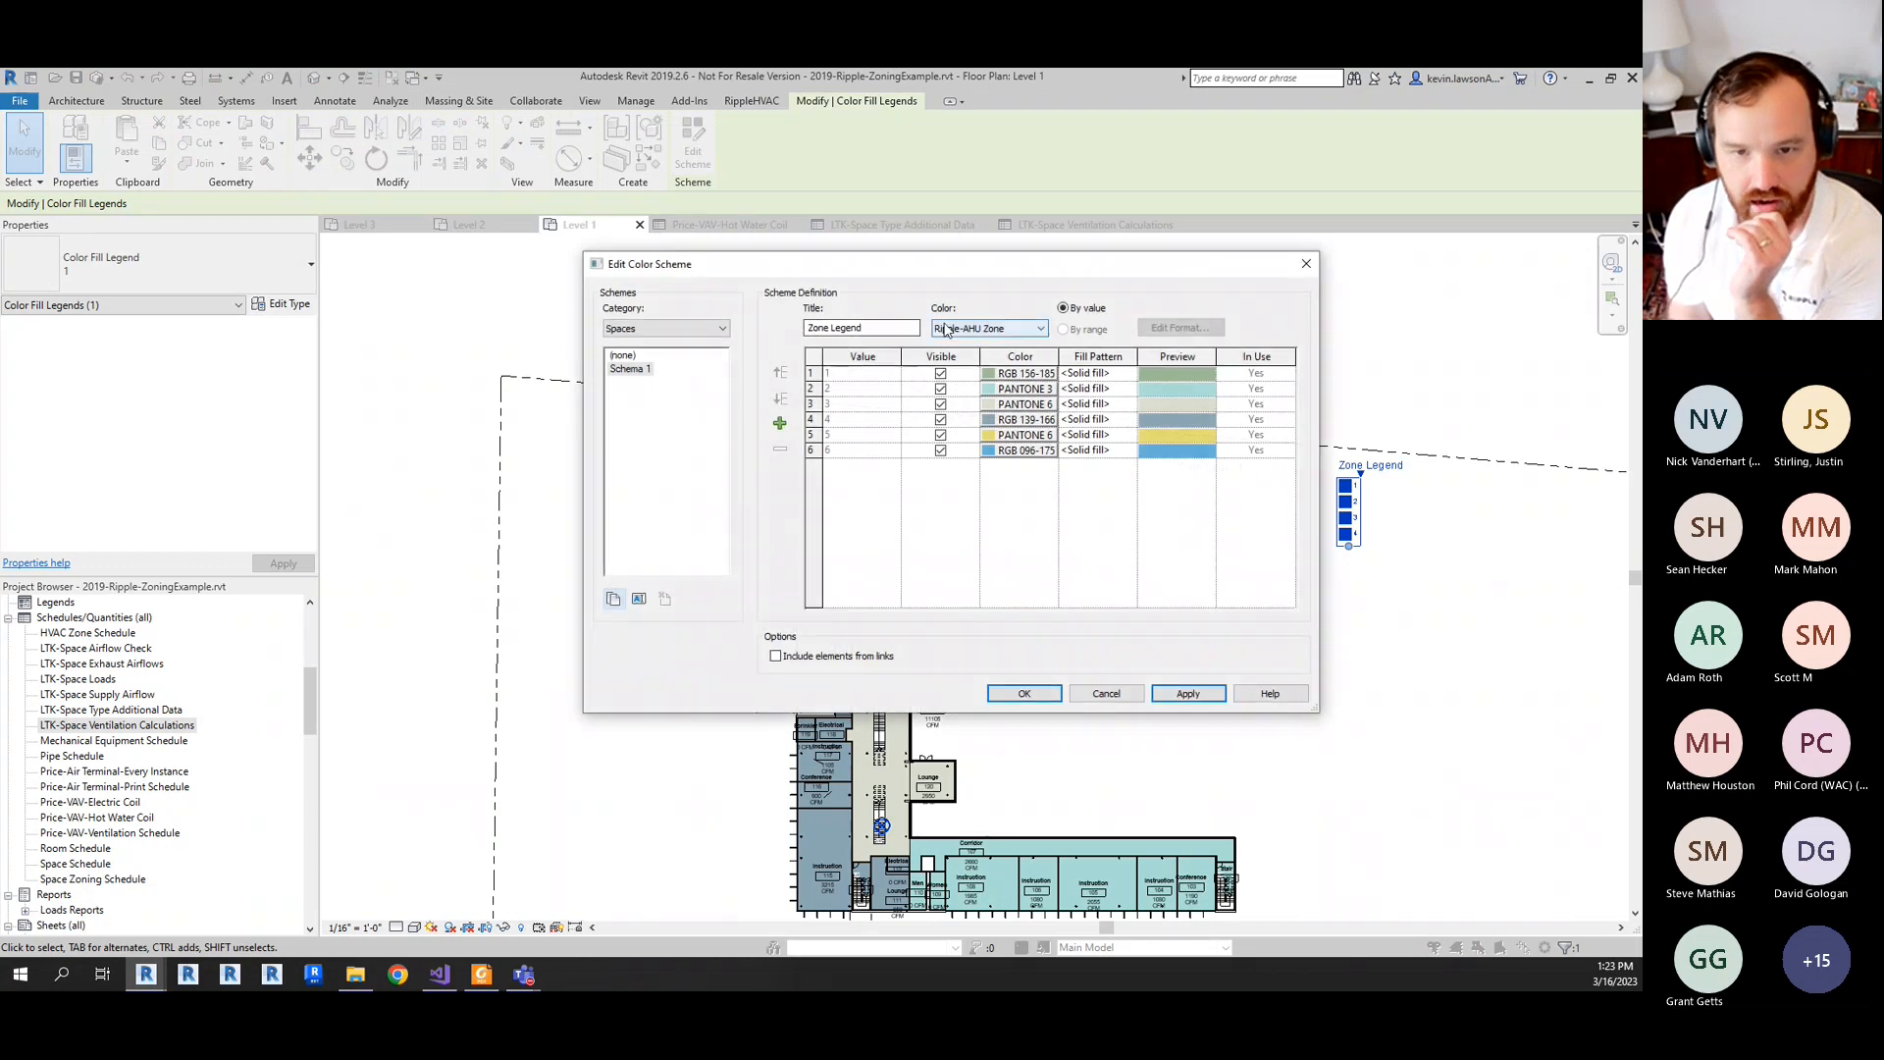
left_click(960, 330)
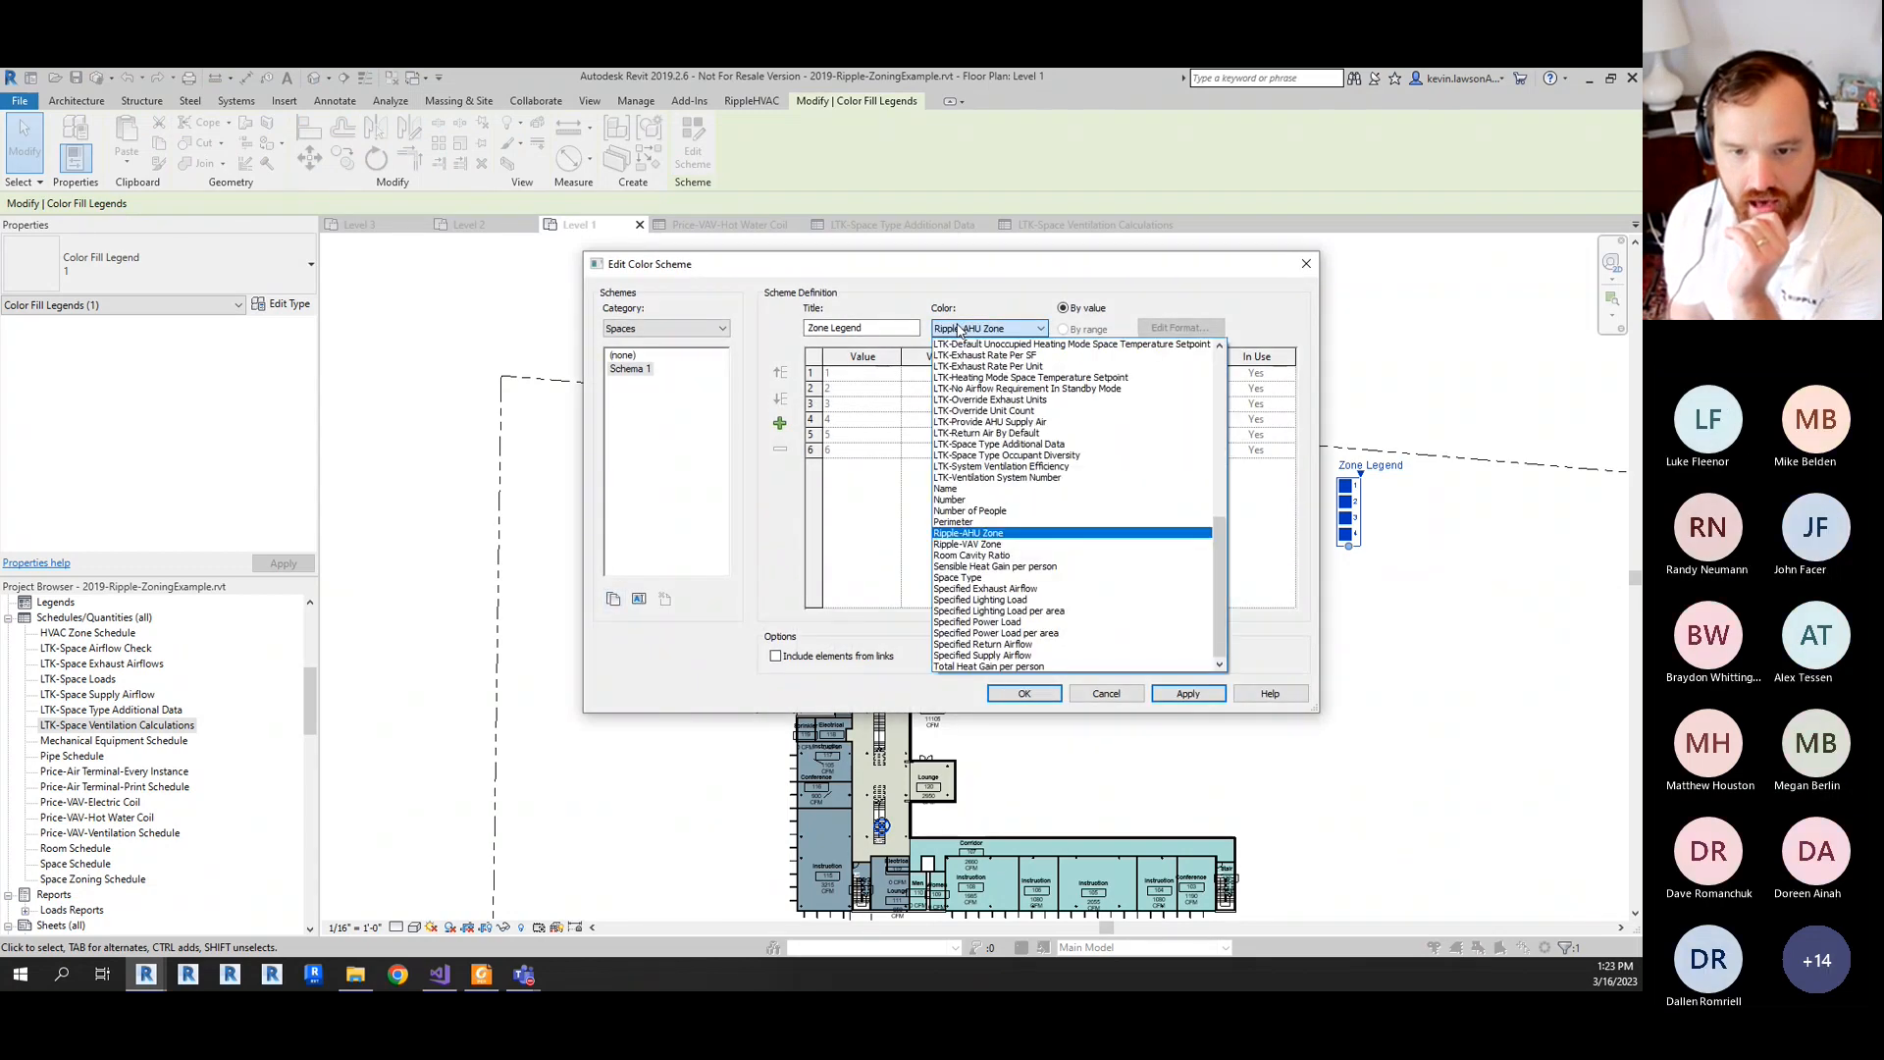
left_click(989, 543)
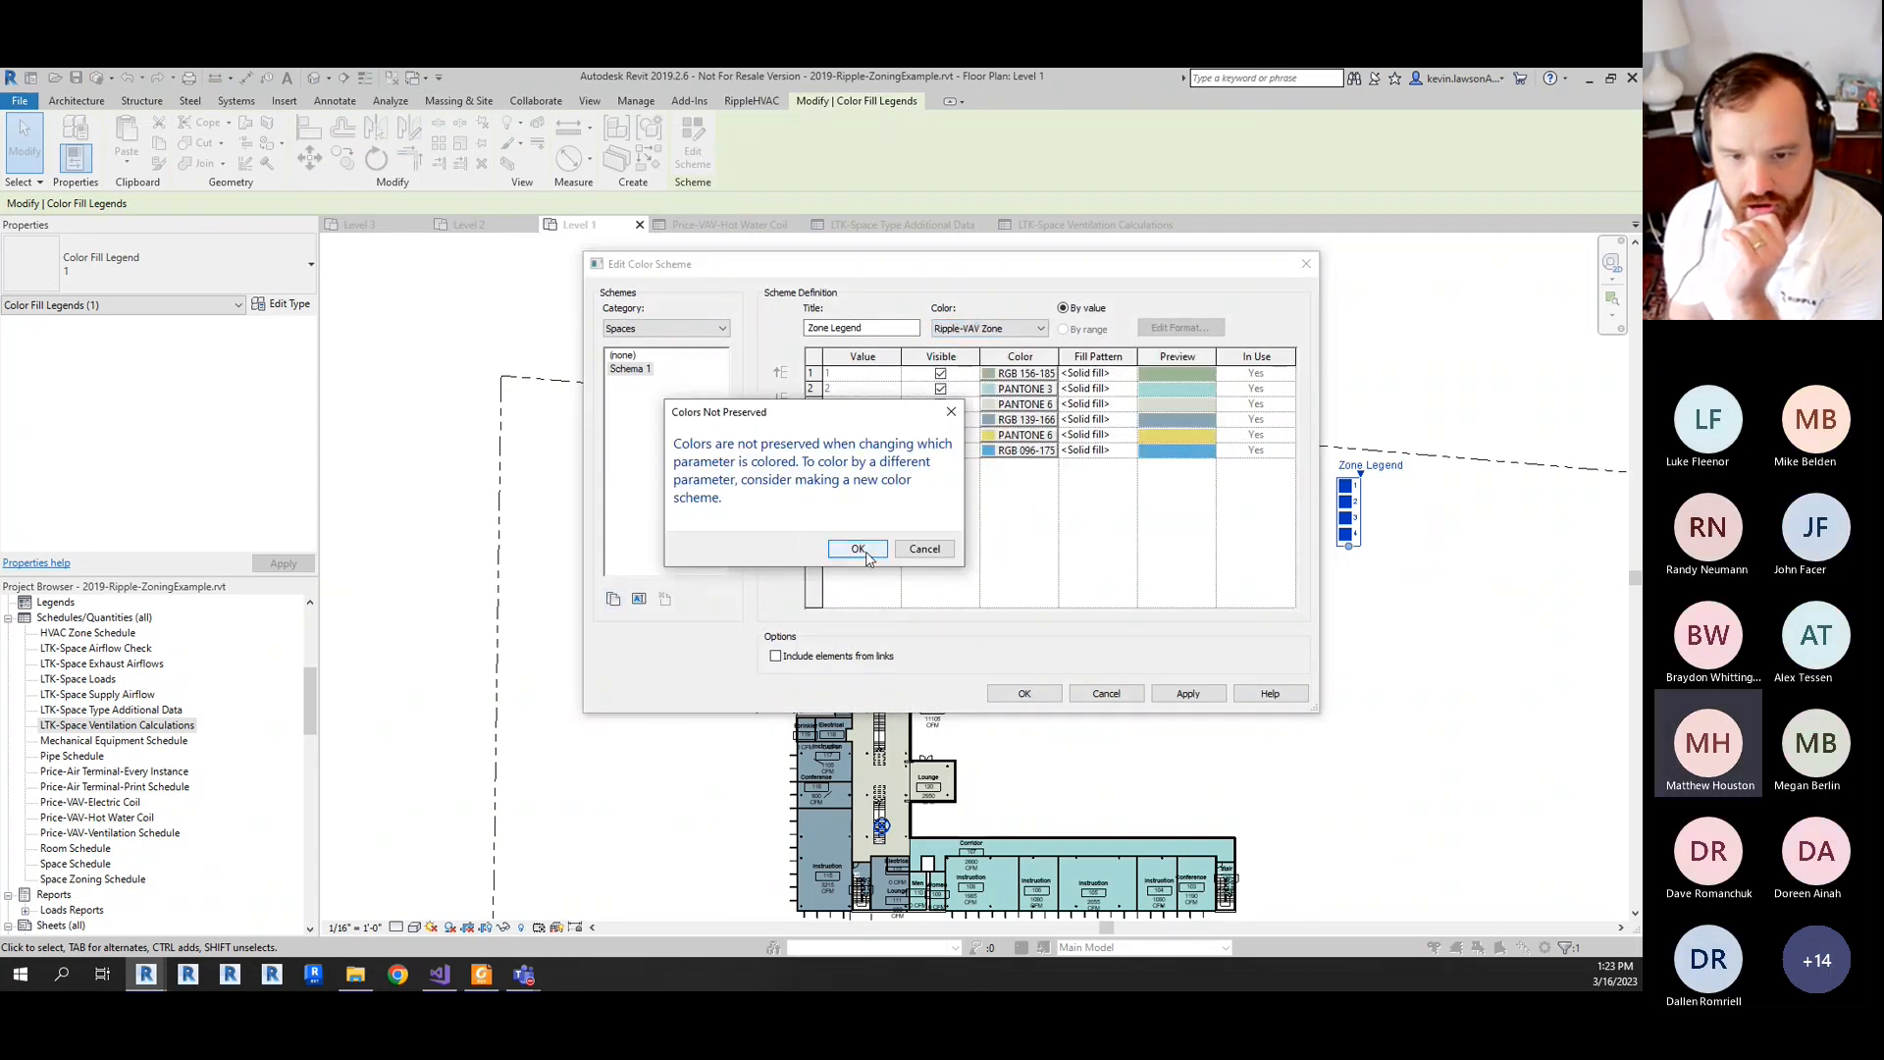
left_click(859, 553)
left_click(1023, 694)
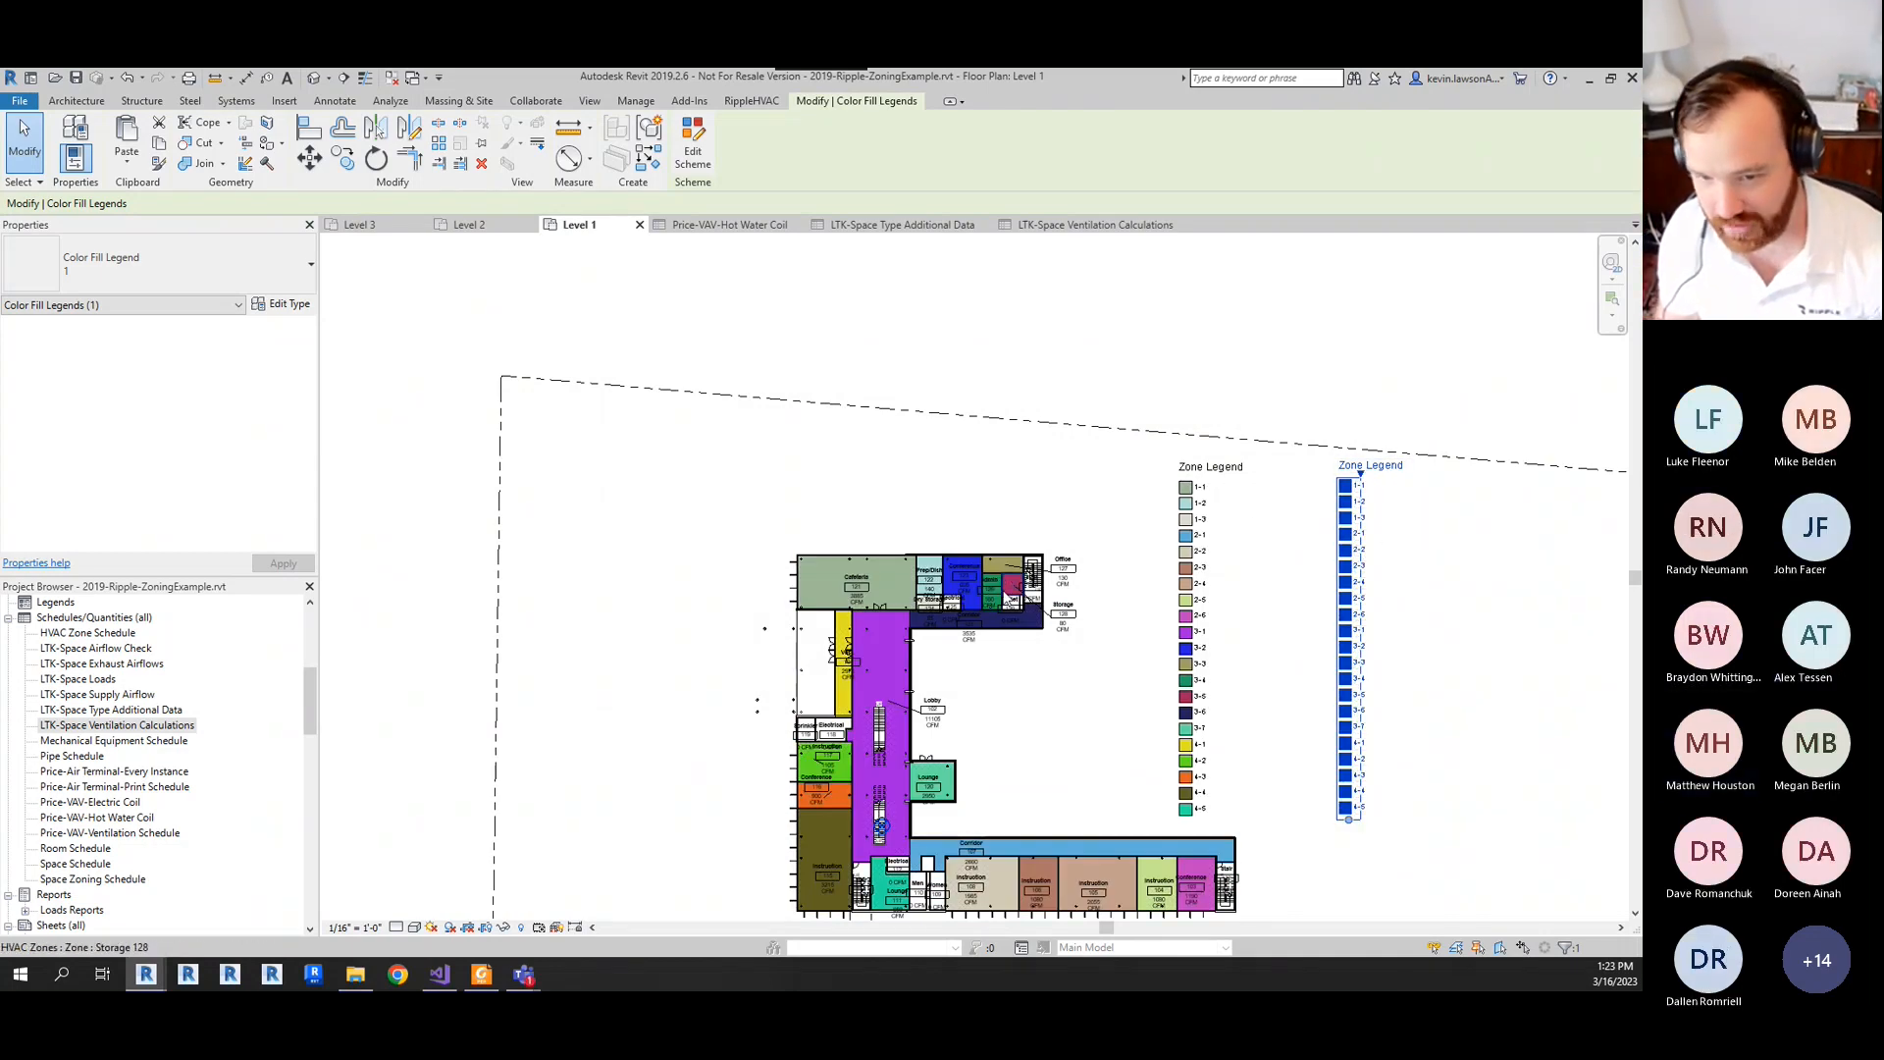
- Compare the original zone legend with the second legend beside the Level 1 plan
left_click(1180, 542)
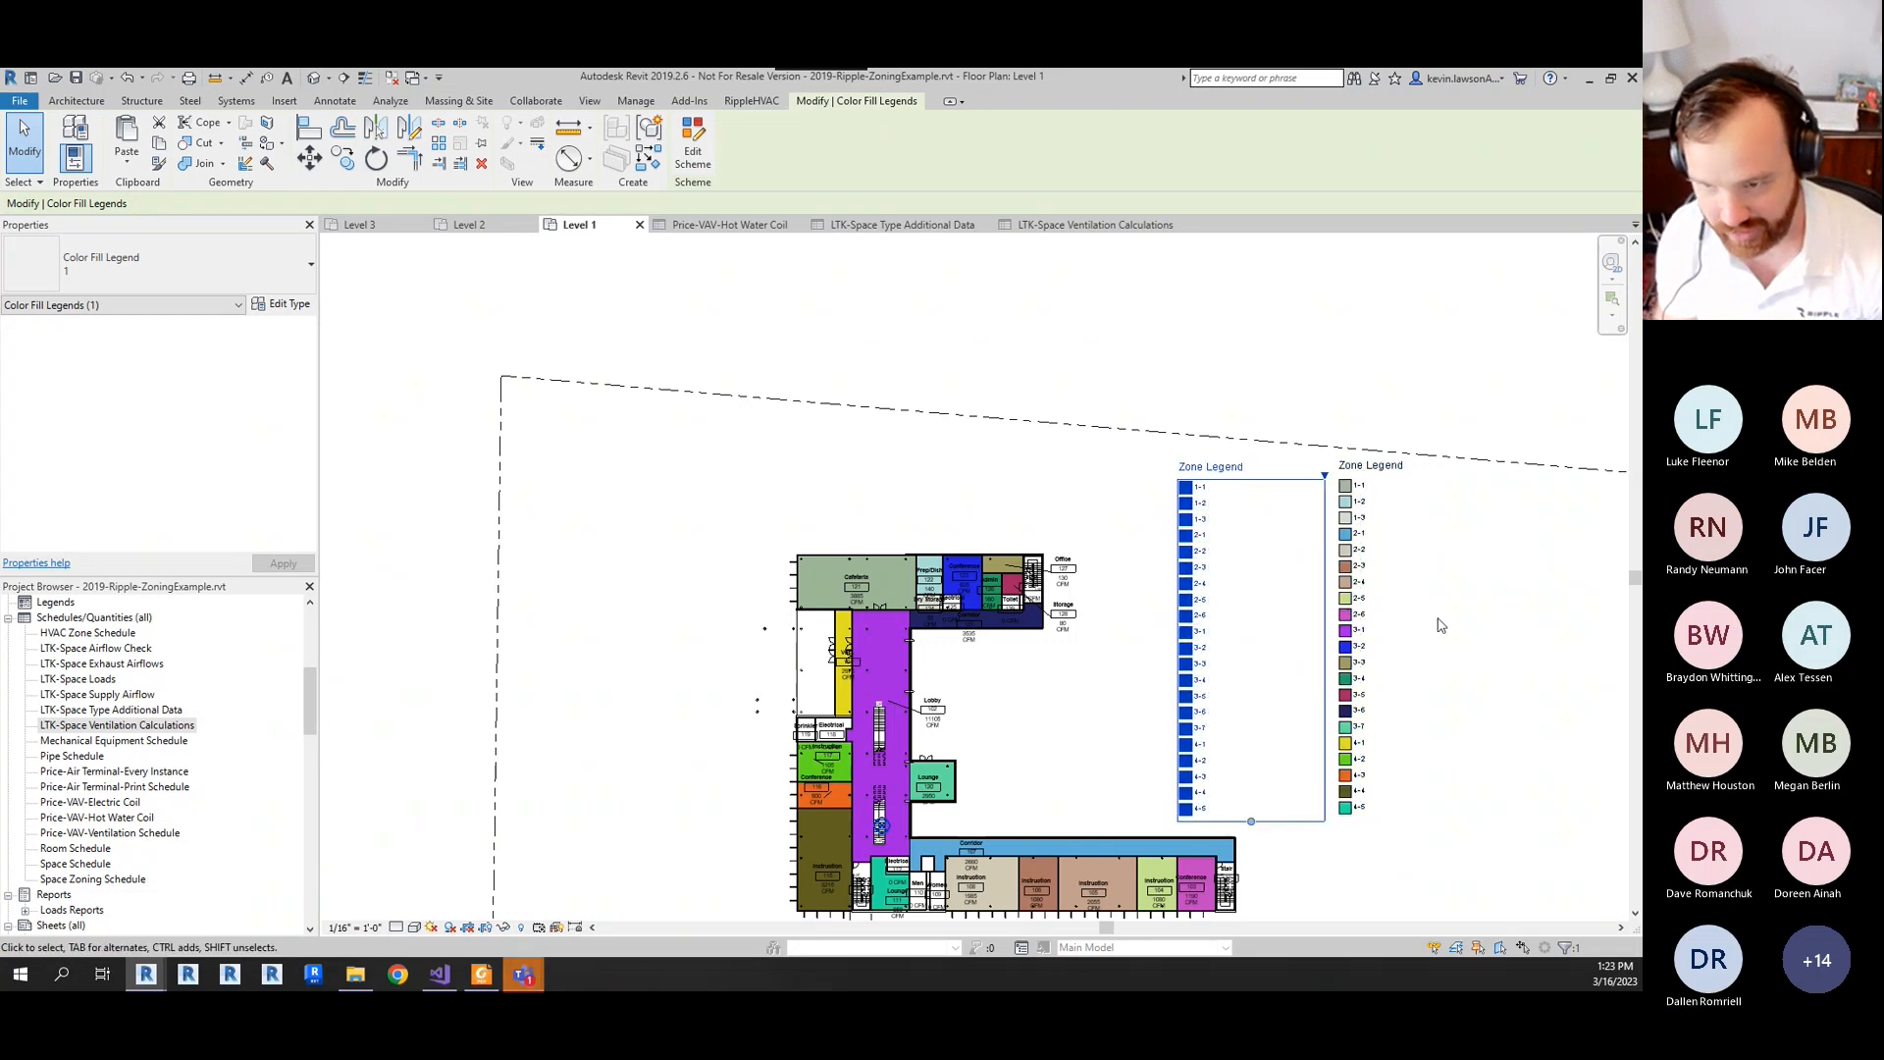
left_click(1387, 588)
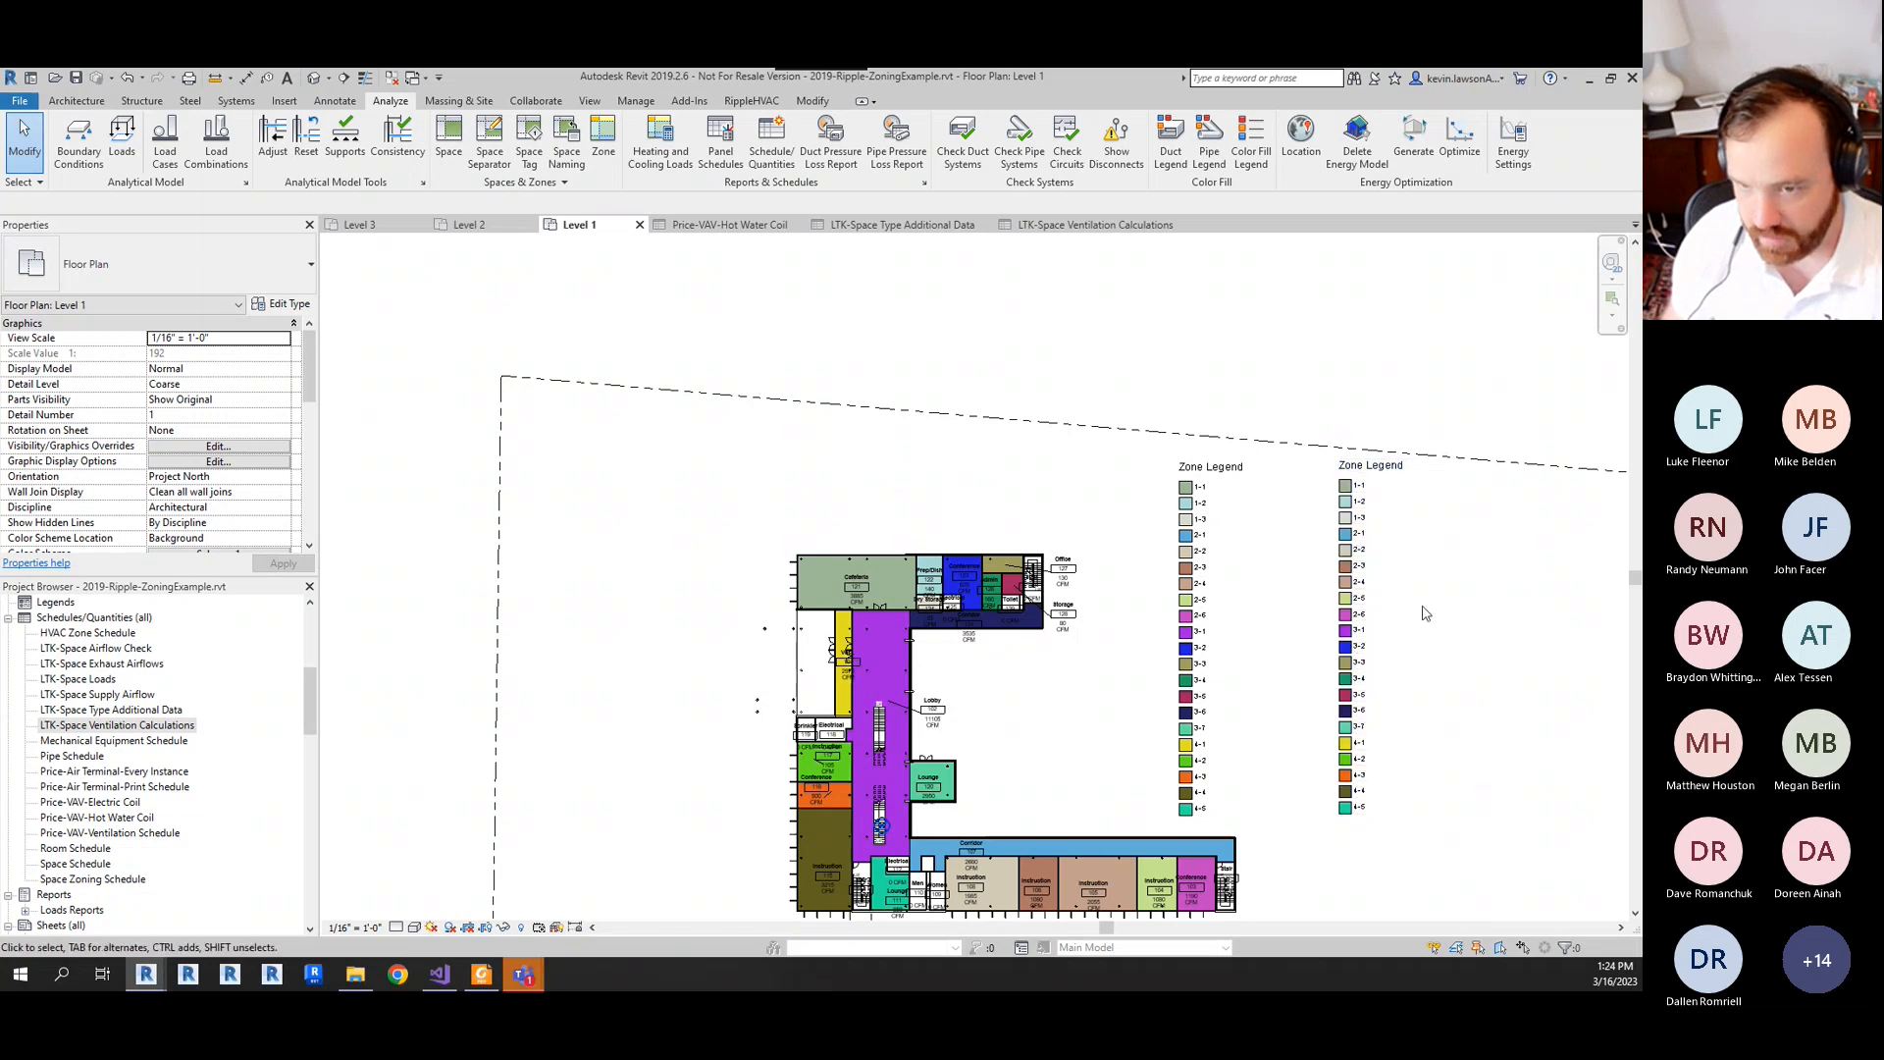
left_click(1222, 541)
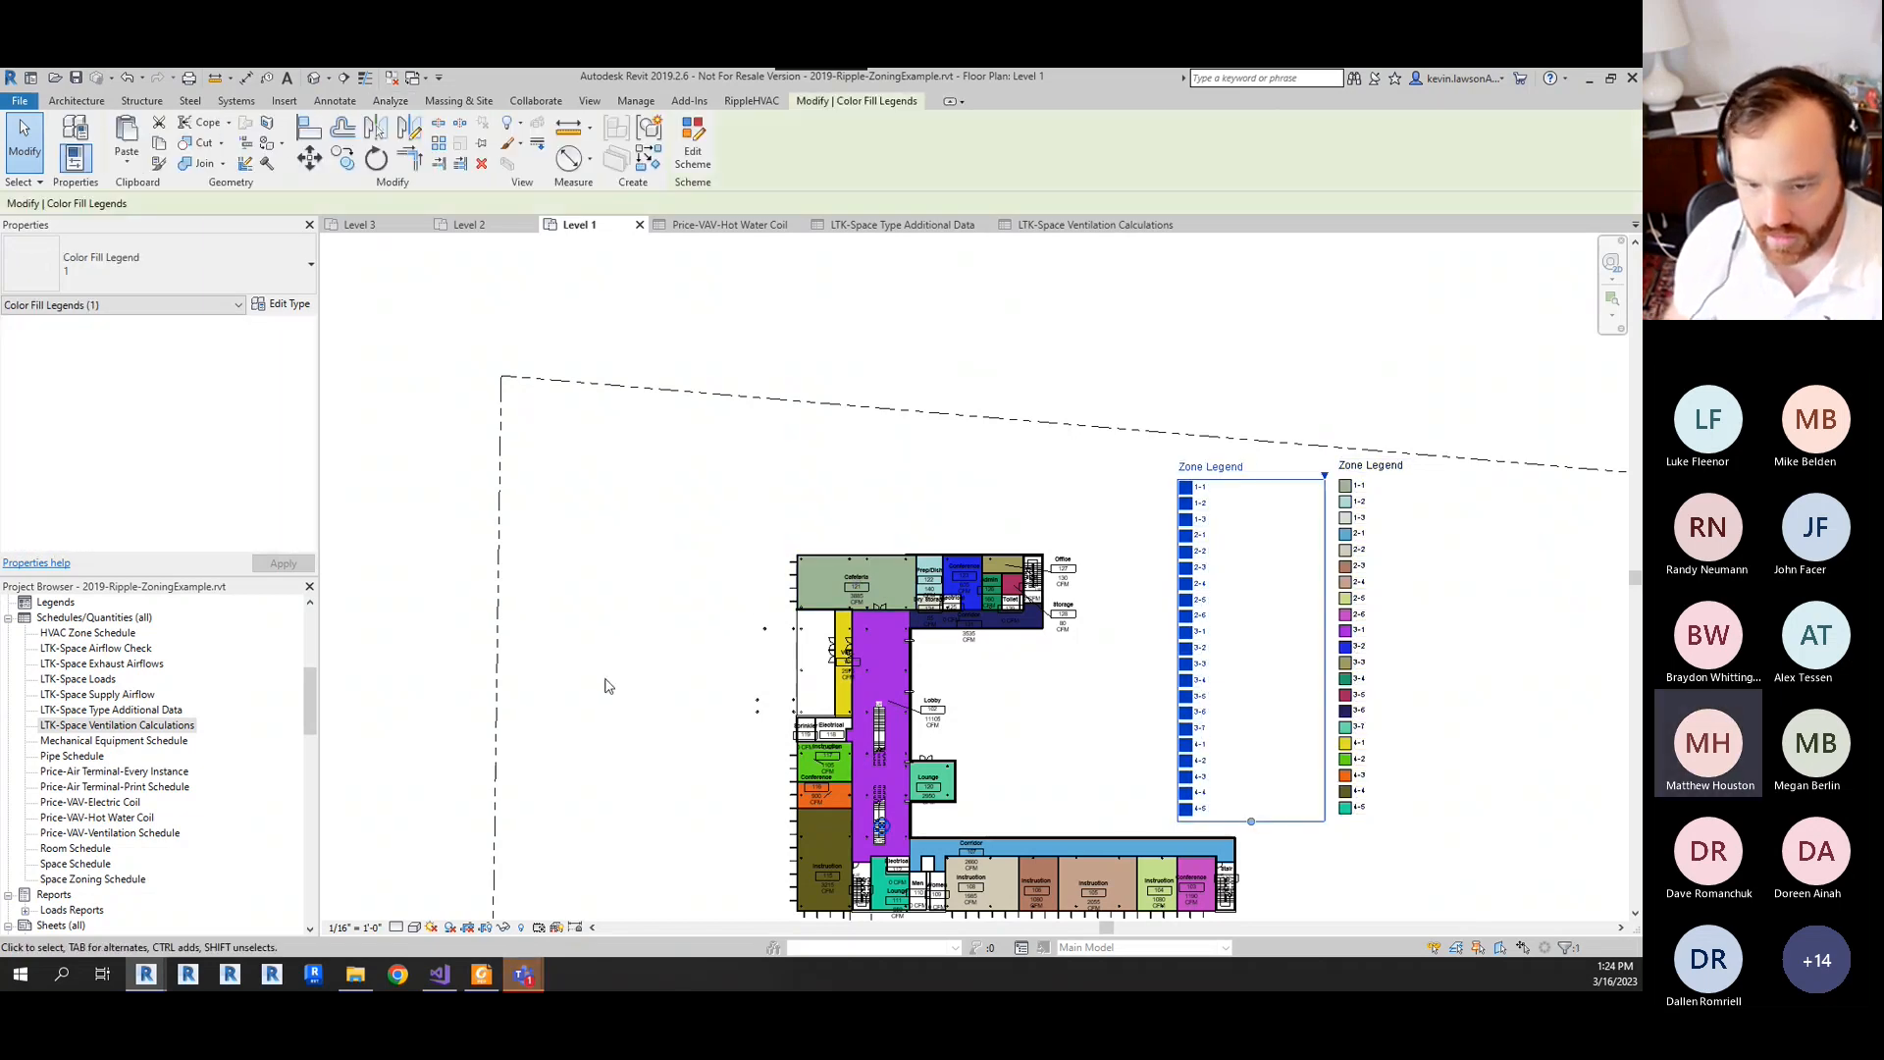
- Deselect the zone legend and check the space colors of the Level 1 plan against both legends
scroll(618, 676, "down", 3)
scroll(1145, 501, "up", 2)
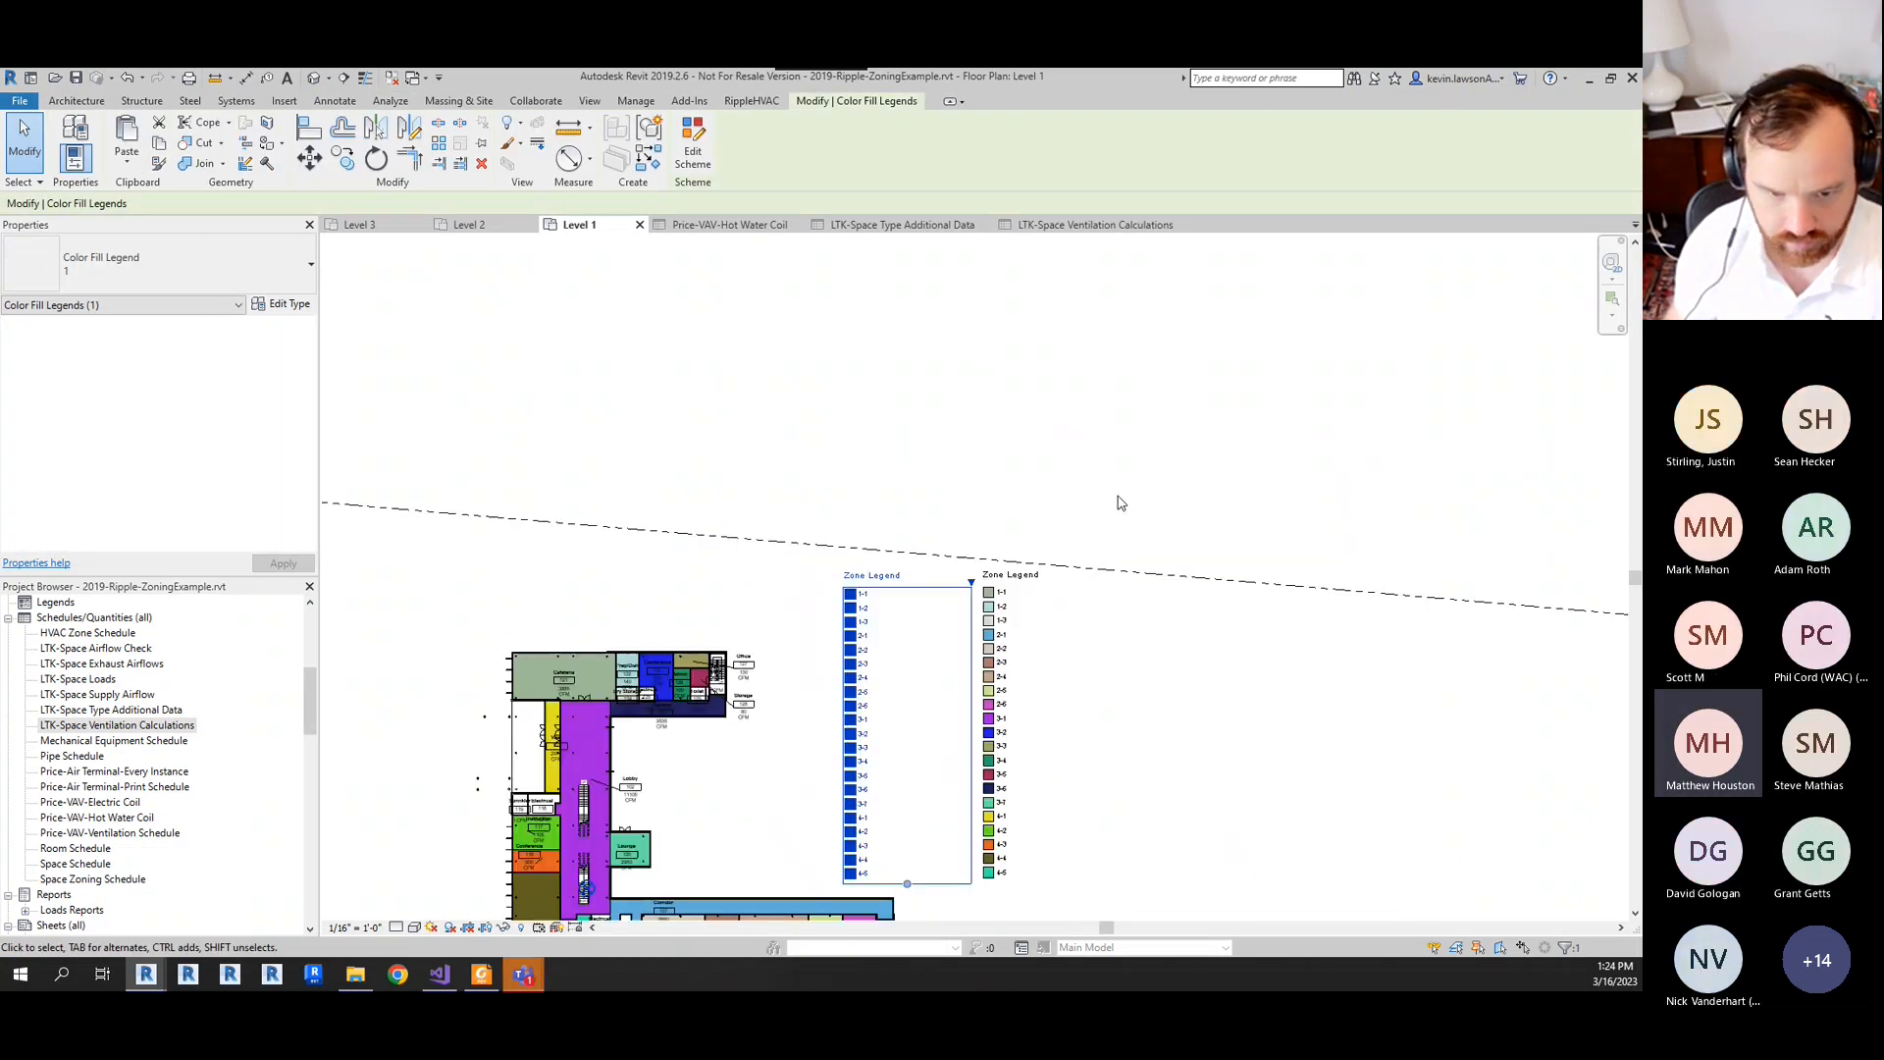
left_click(1104, 540)
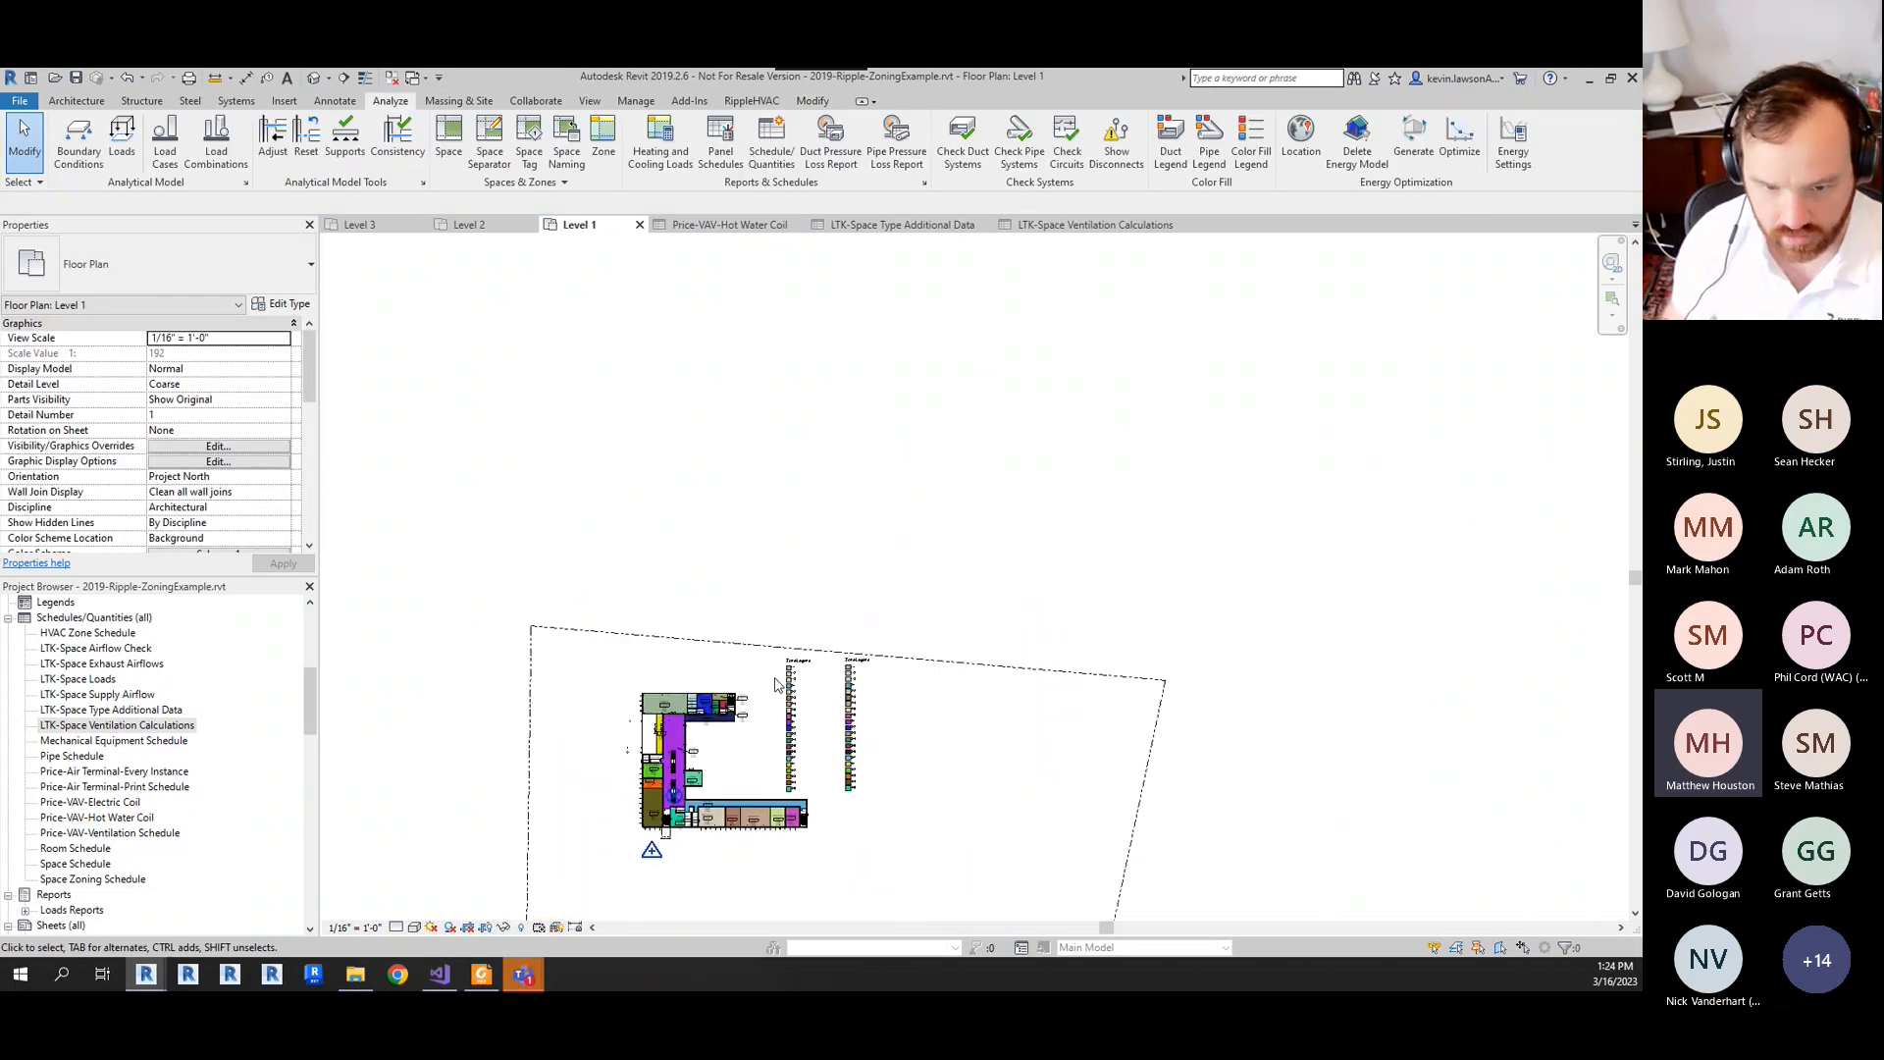
scroll(745, 785, "up", 4)
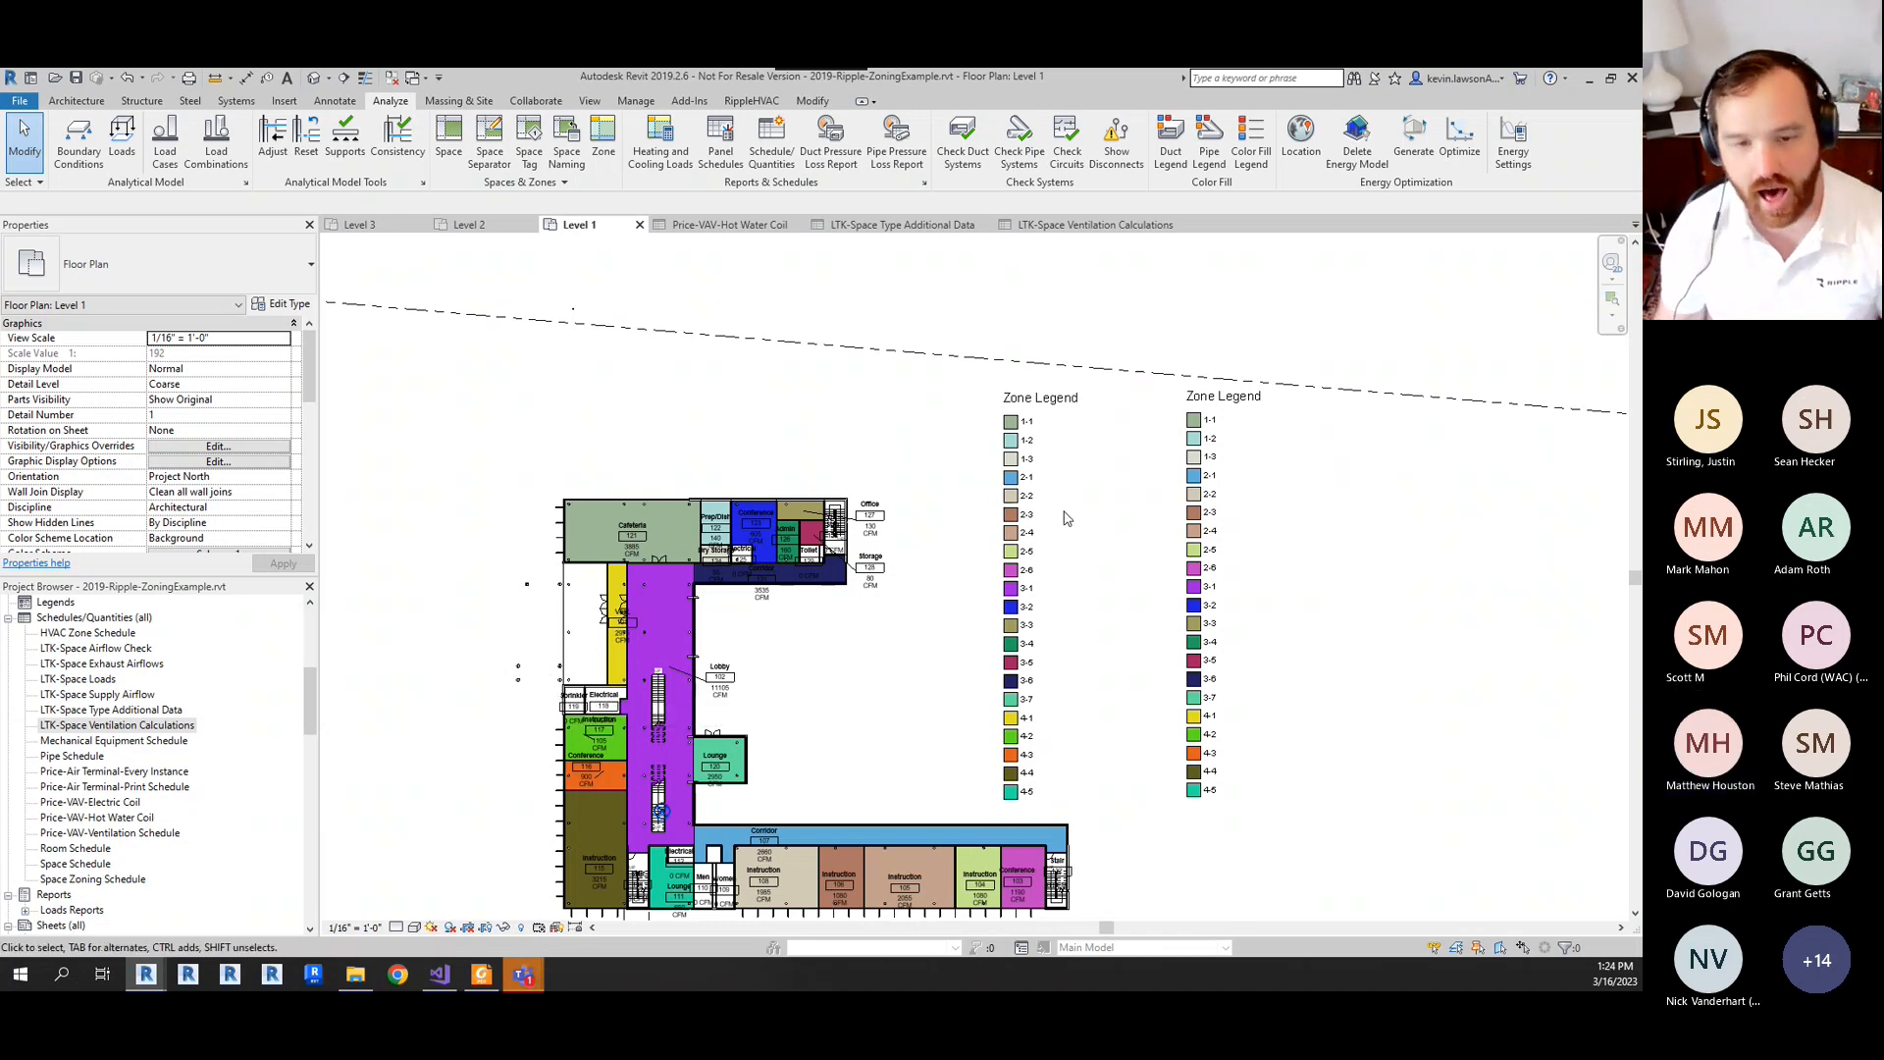
scroll(810, 736, "down", 3)
scroll(920, 692, "up", 3)
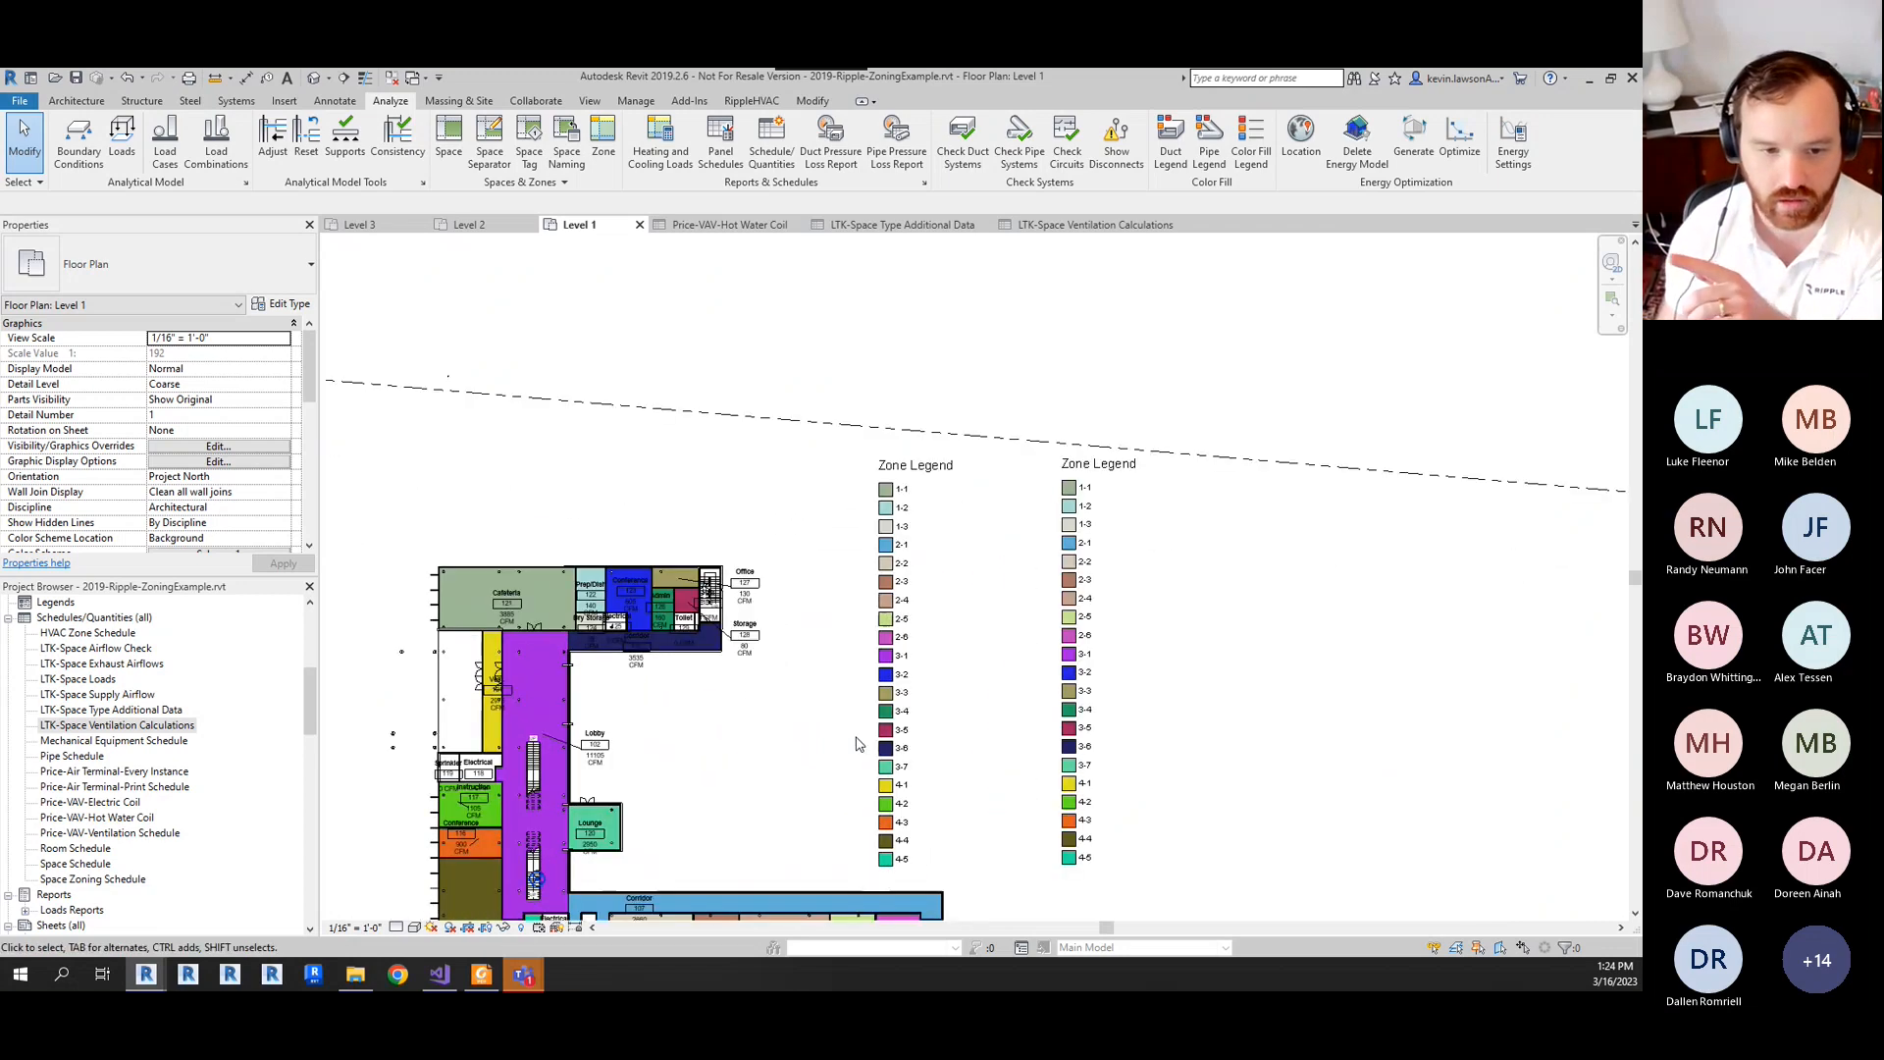
scroll(857, 743, "down", 5)
scroll(847, 625, "down", 2)
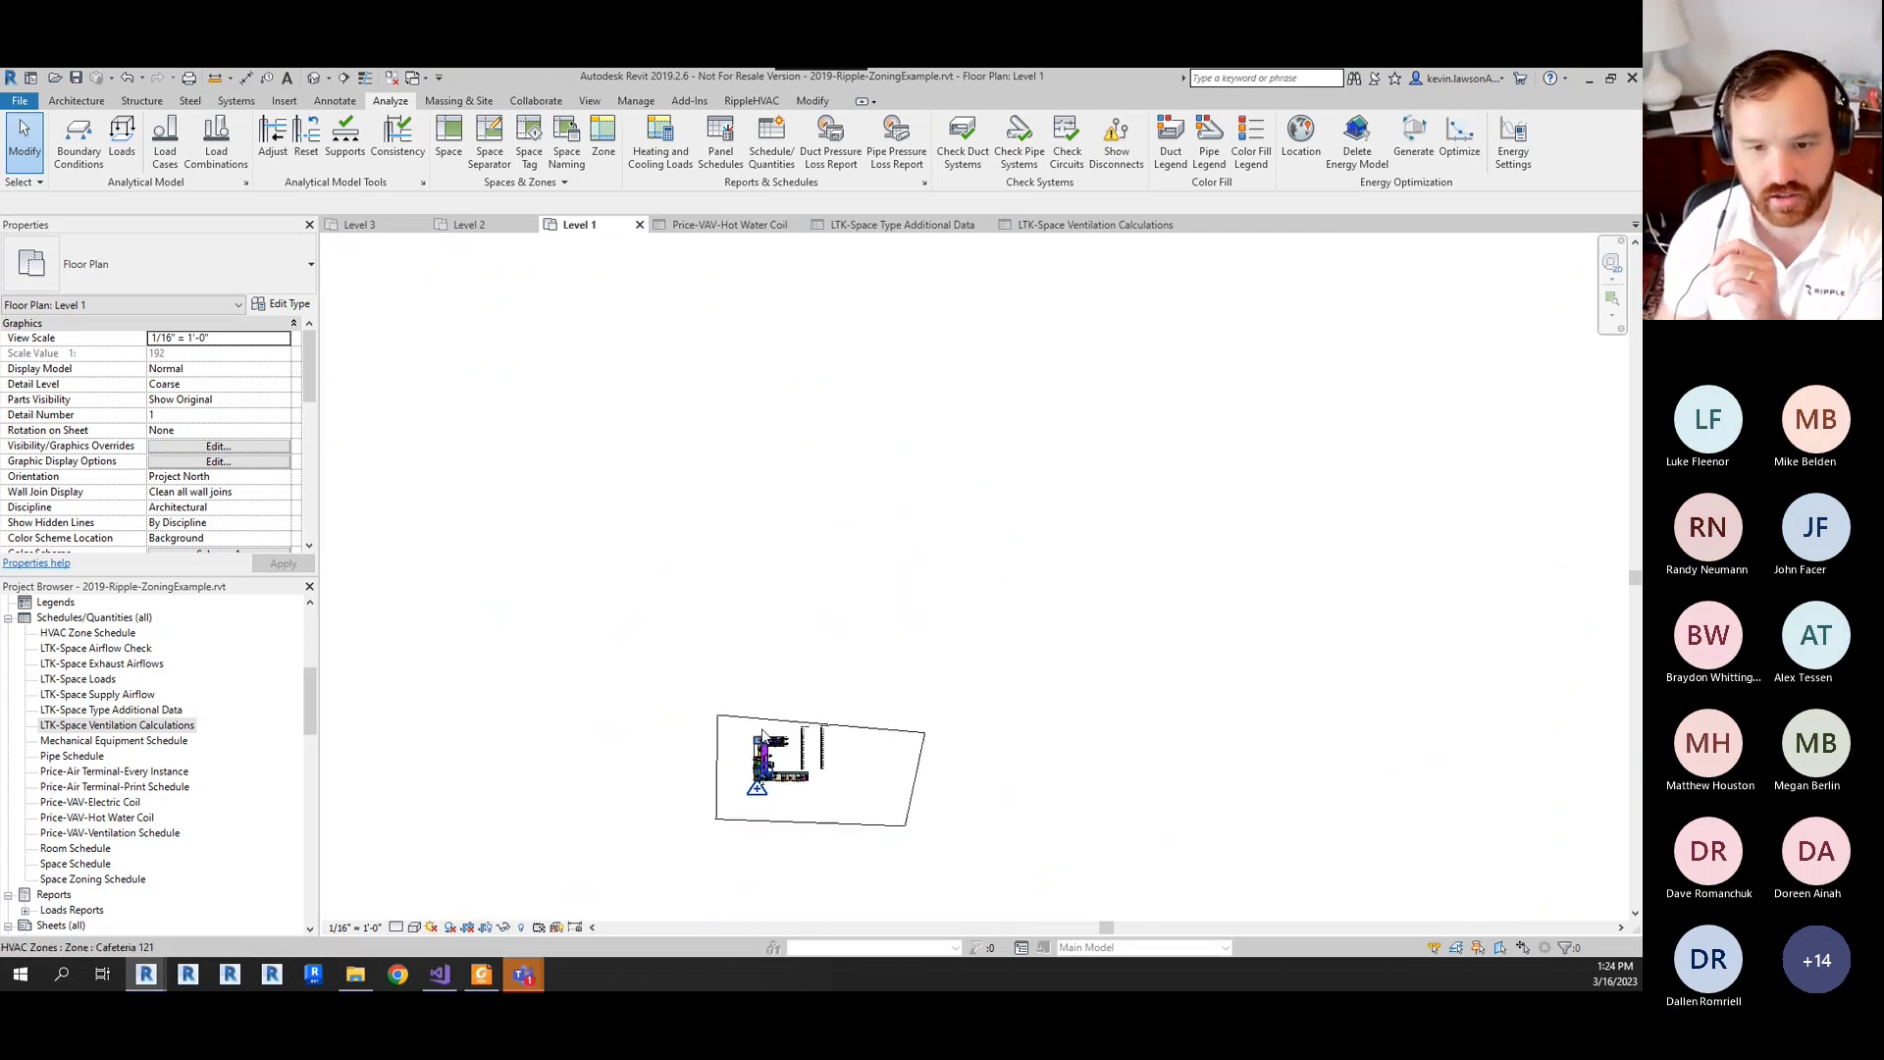
- Switch to the Level 2 floor plan and examine how its space colors match the VAV zones in the legend
left_click(476, 232)
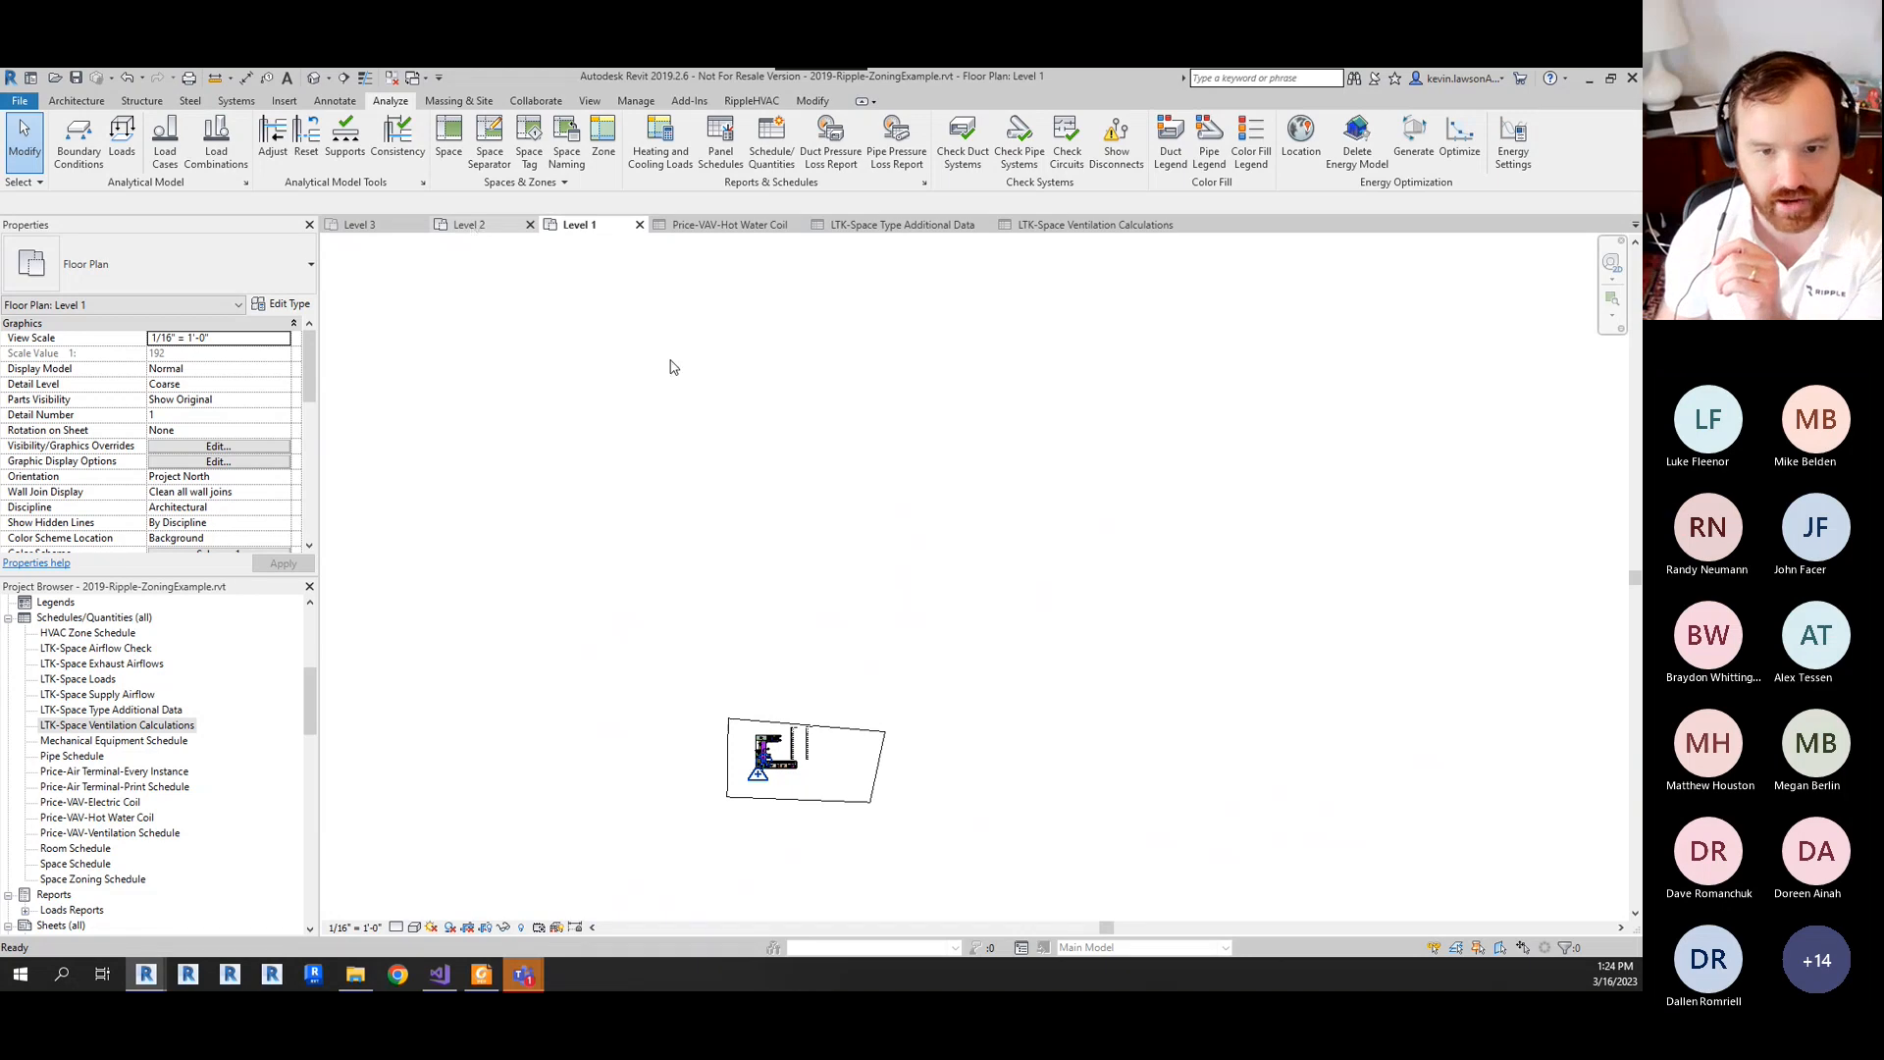
scroll(1012, 785, "up", 2)
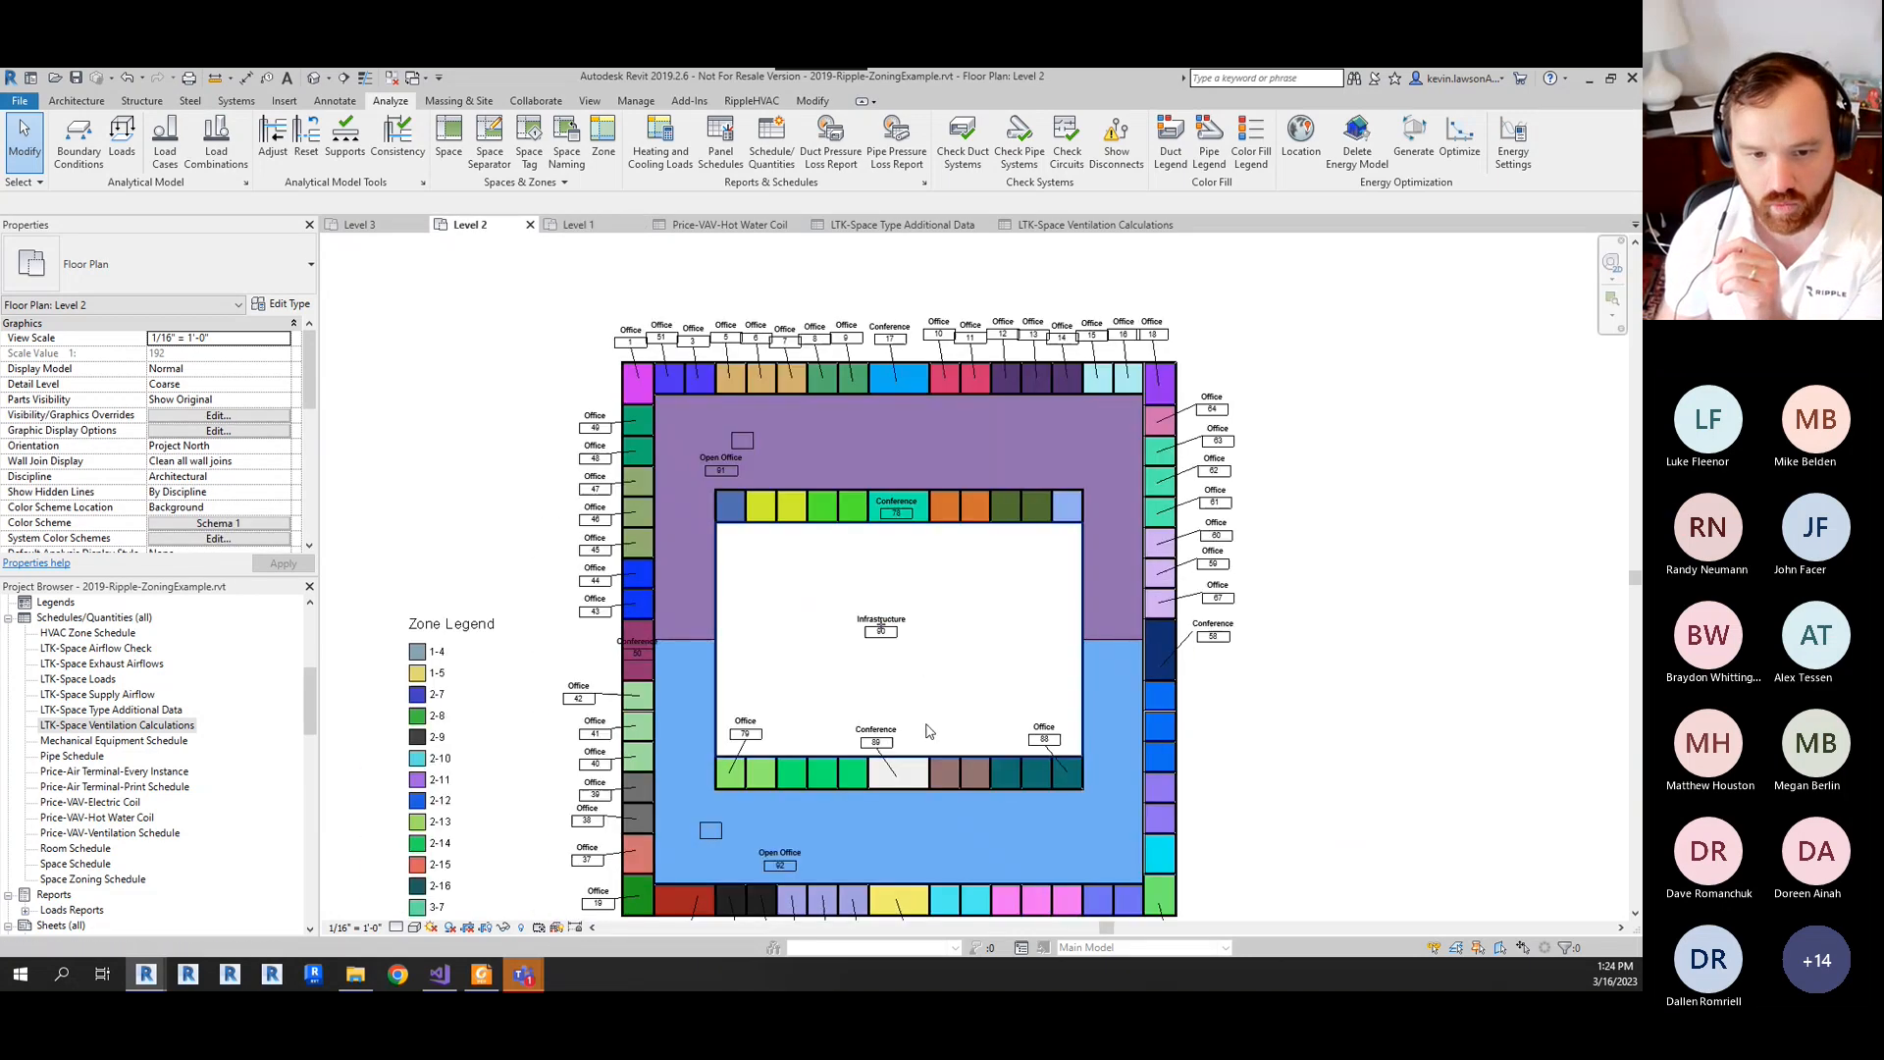
scroll(675, 567, "up", 3)
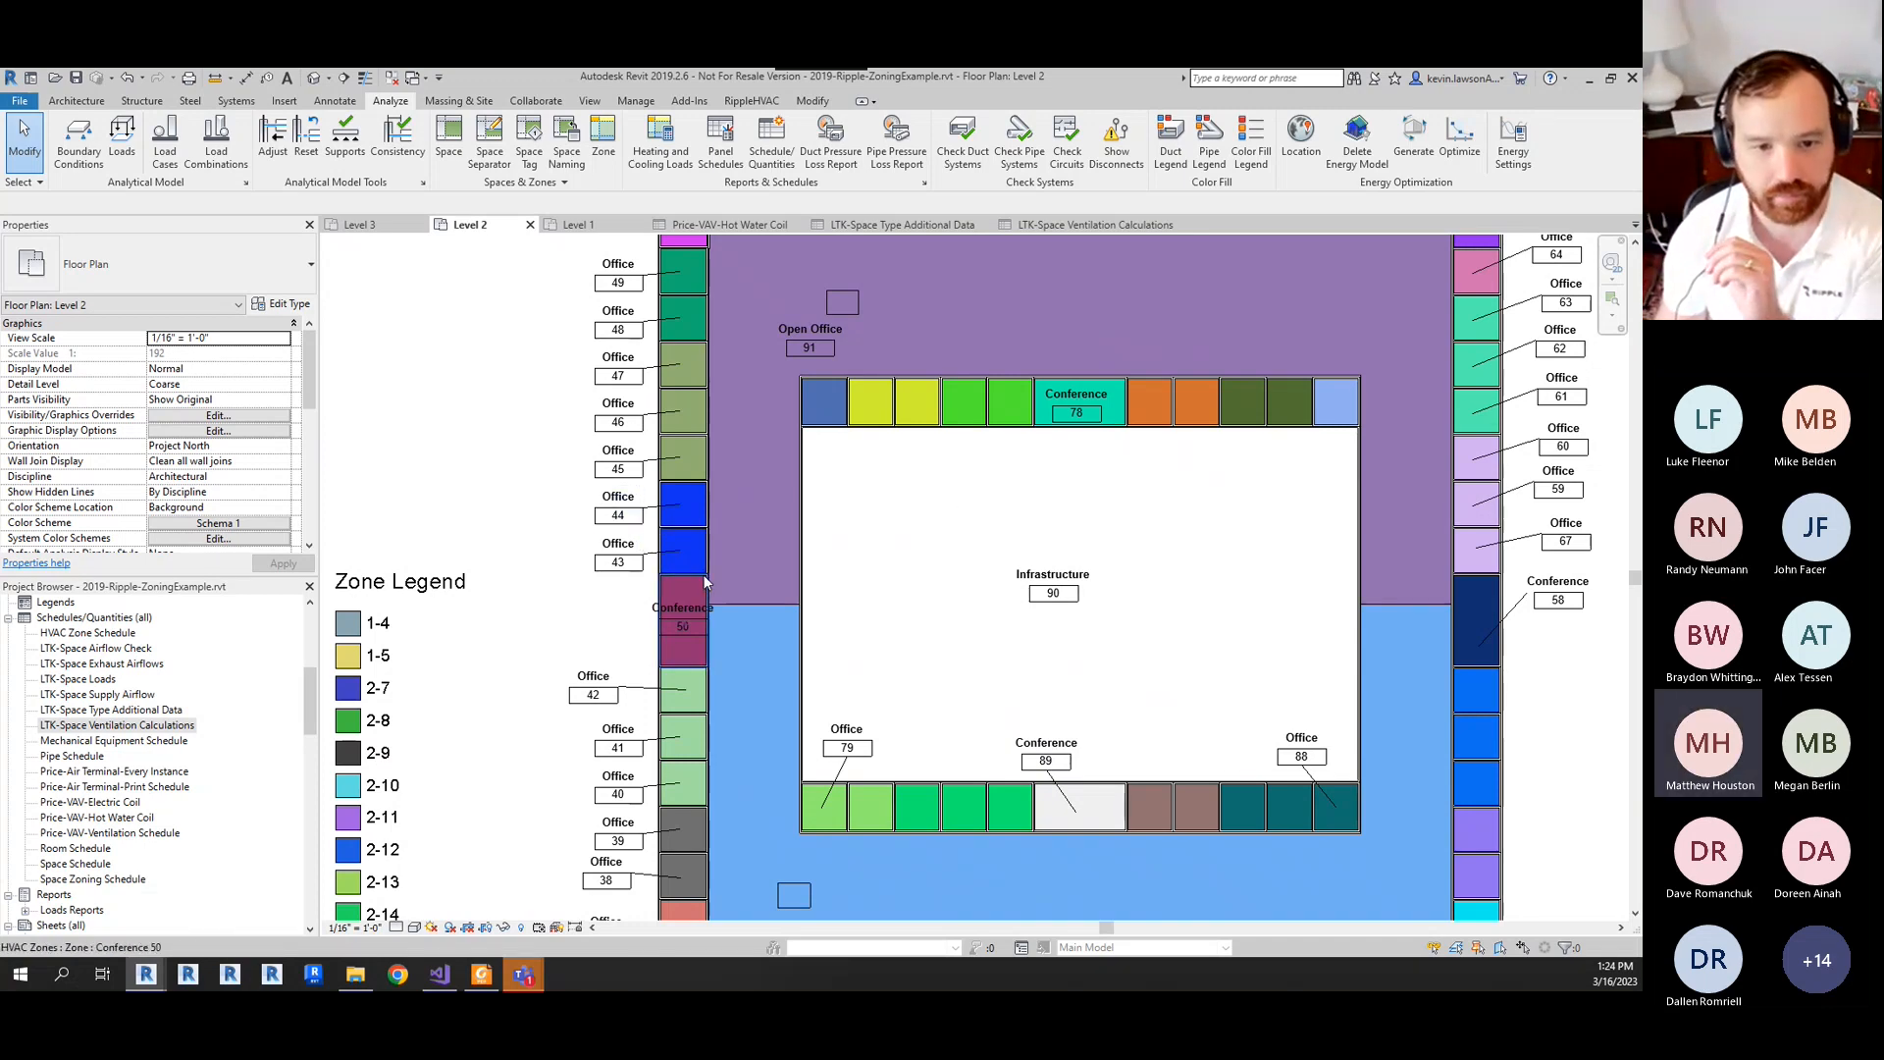
scroll(631, 643, "down", 5)
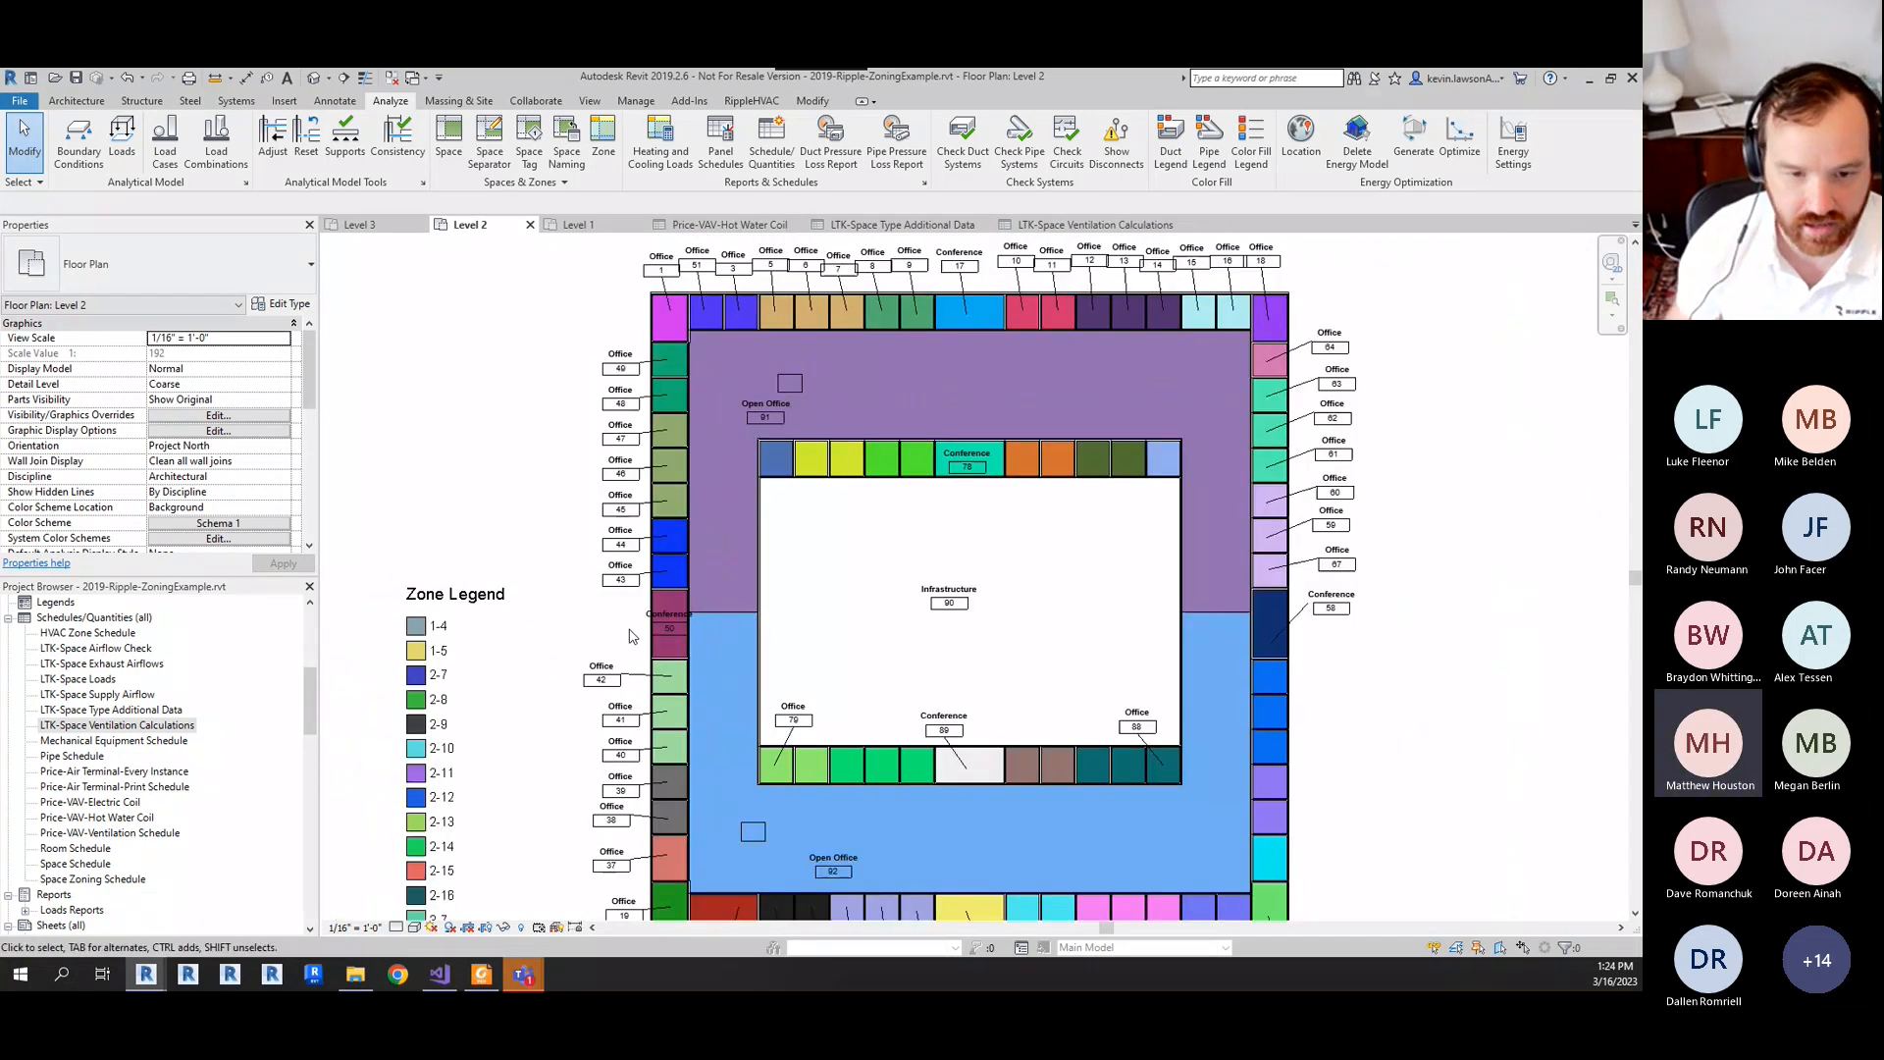
scroll(562, 653, "up", 1)
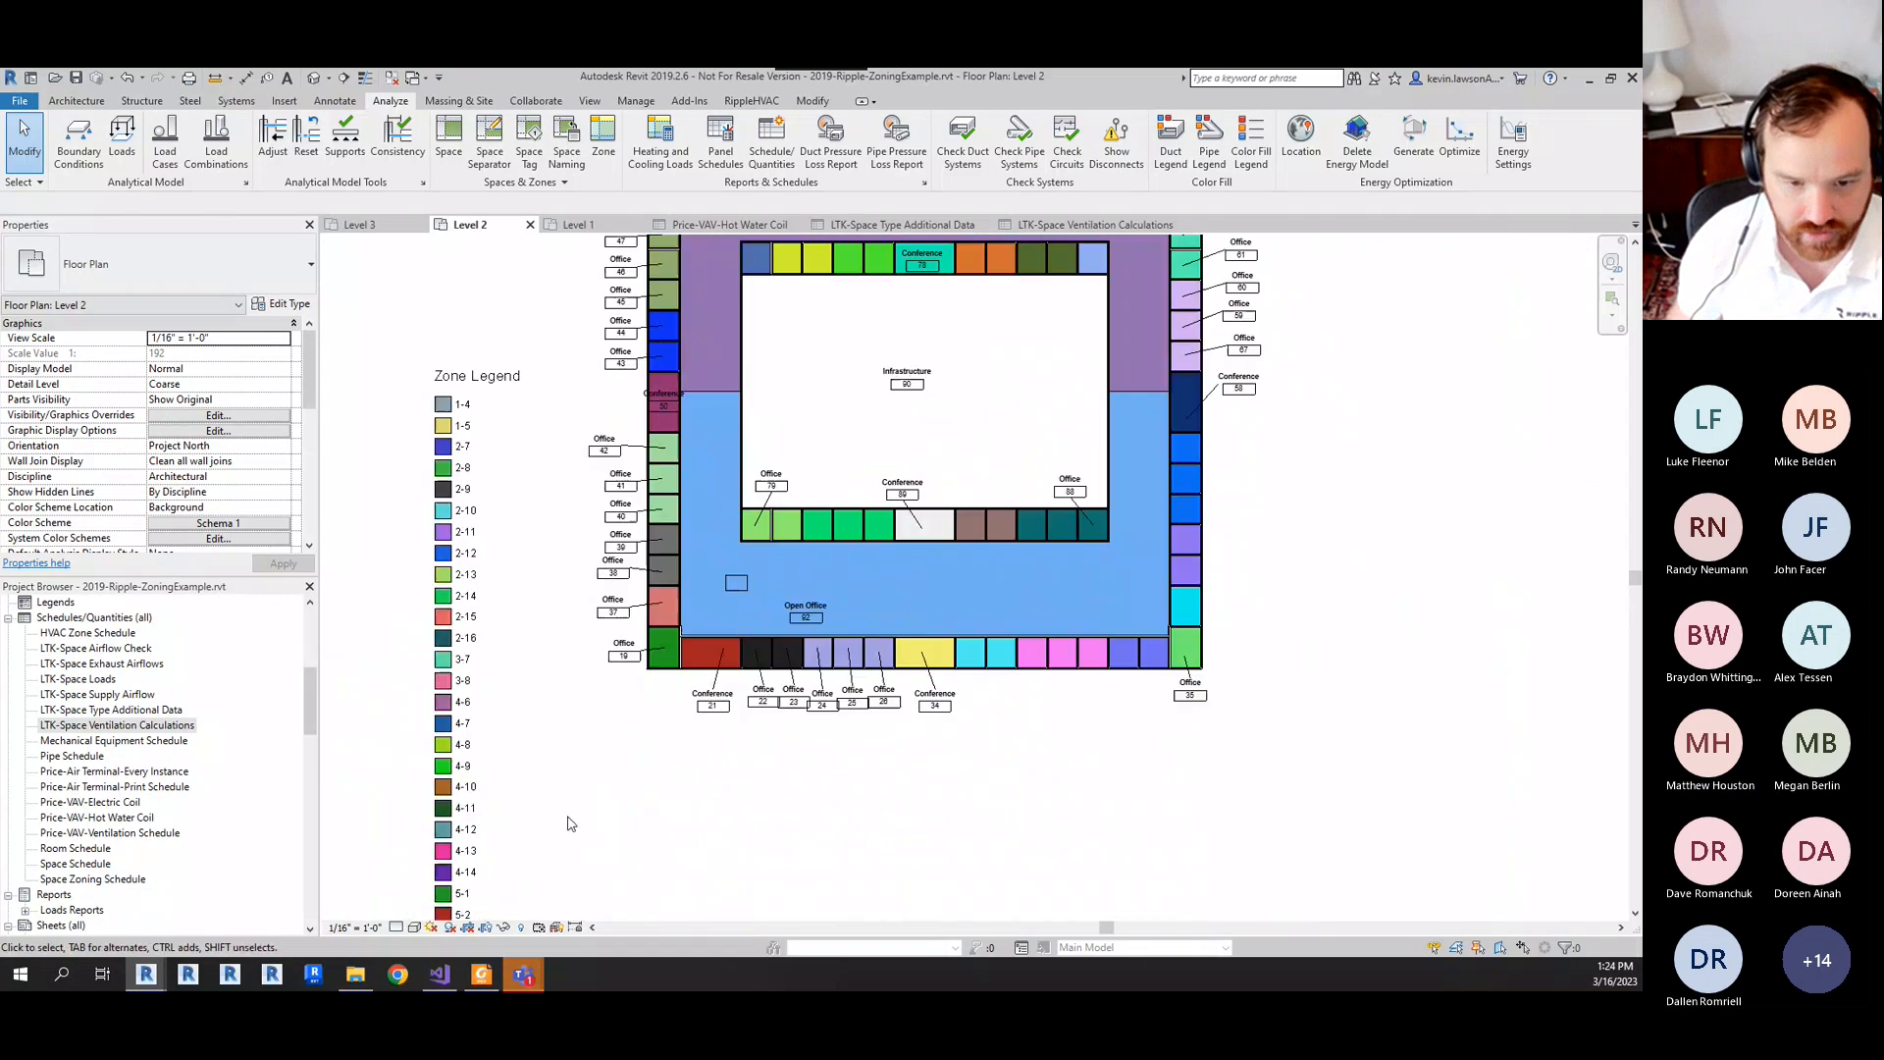
scroll(978, 523, "down", 4)
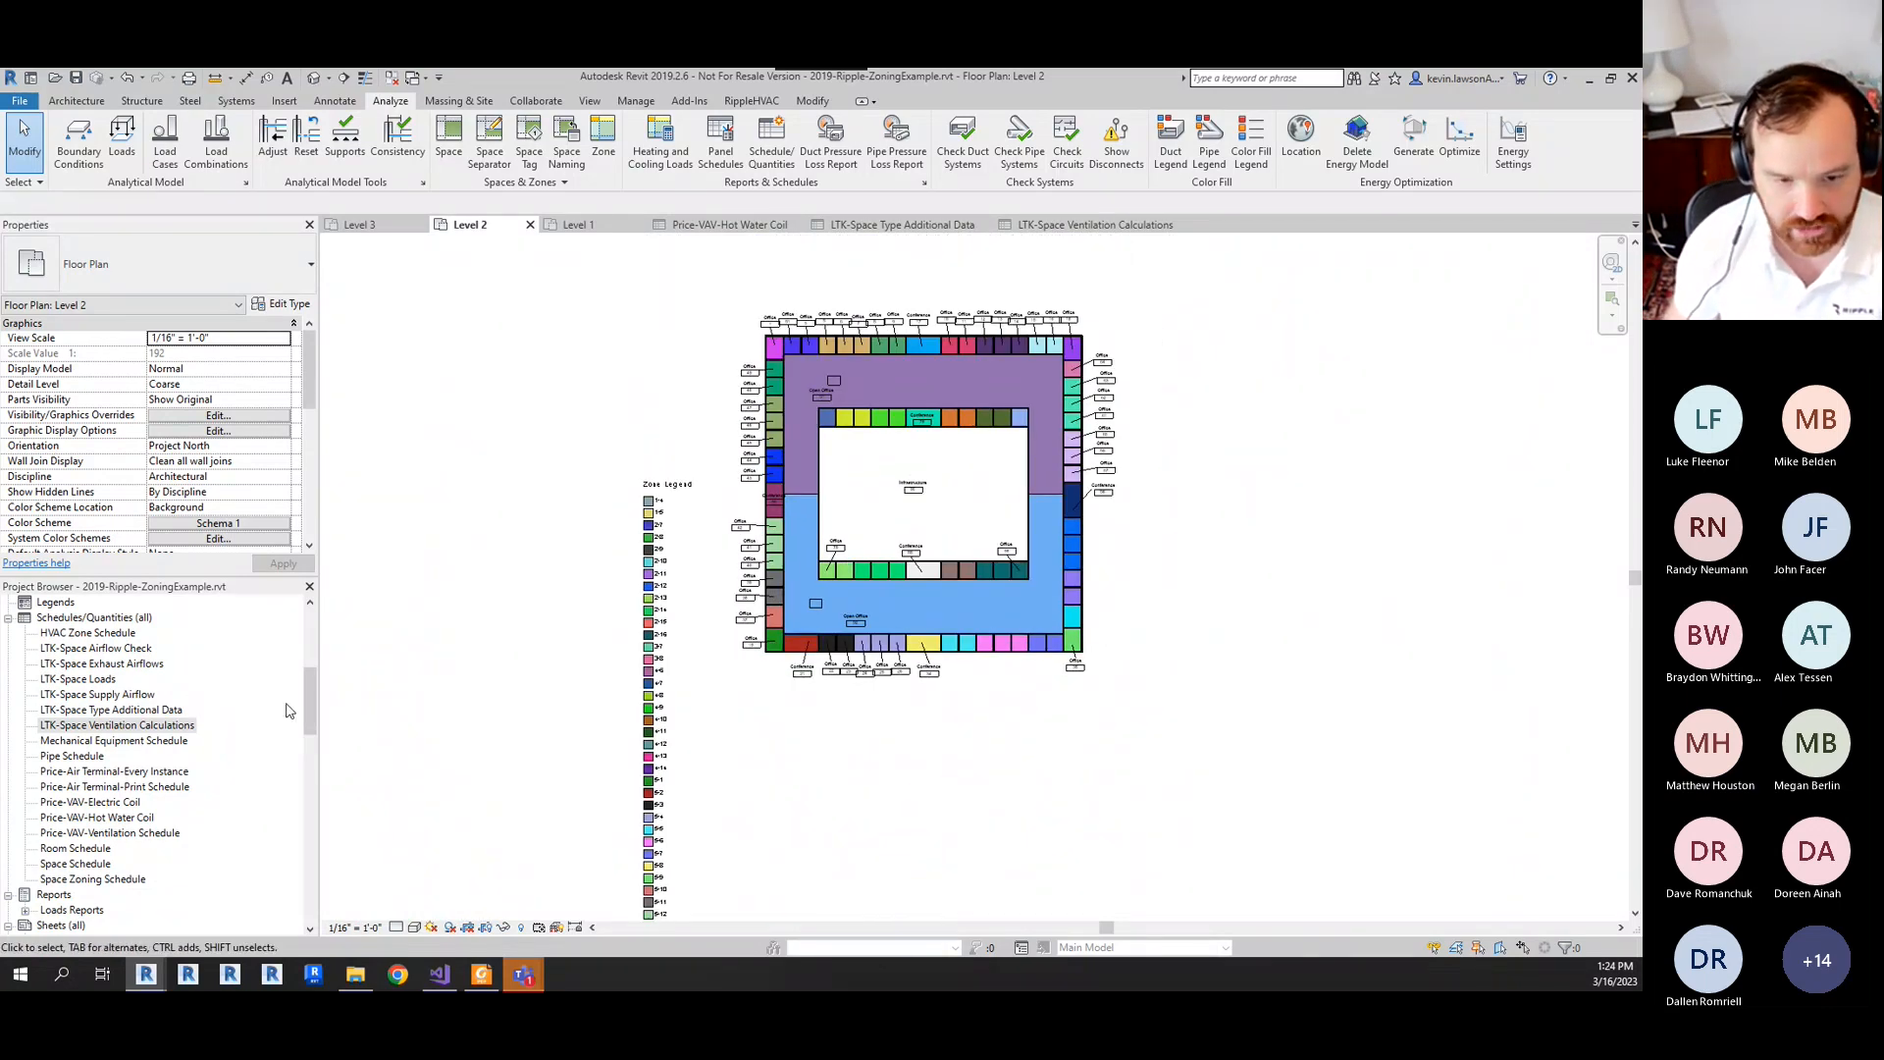
left_click(652, 580)
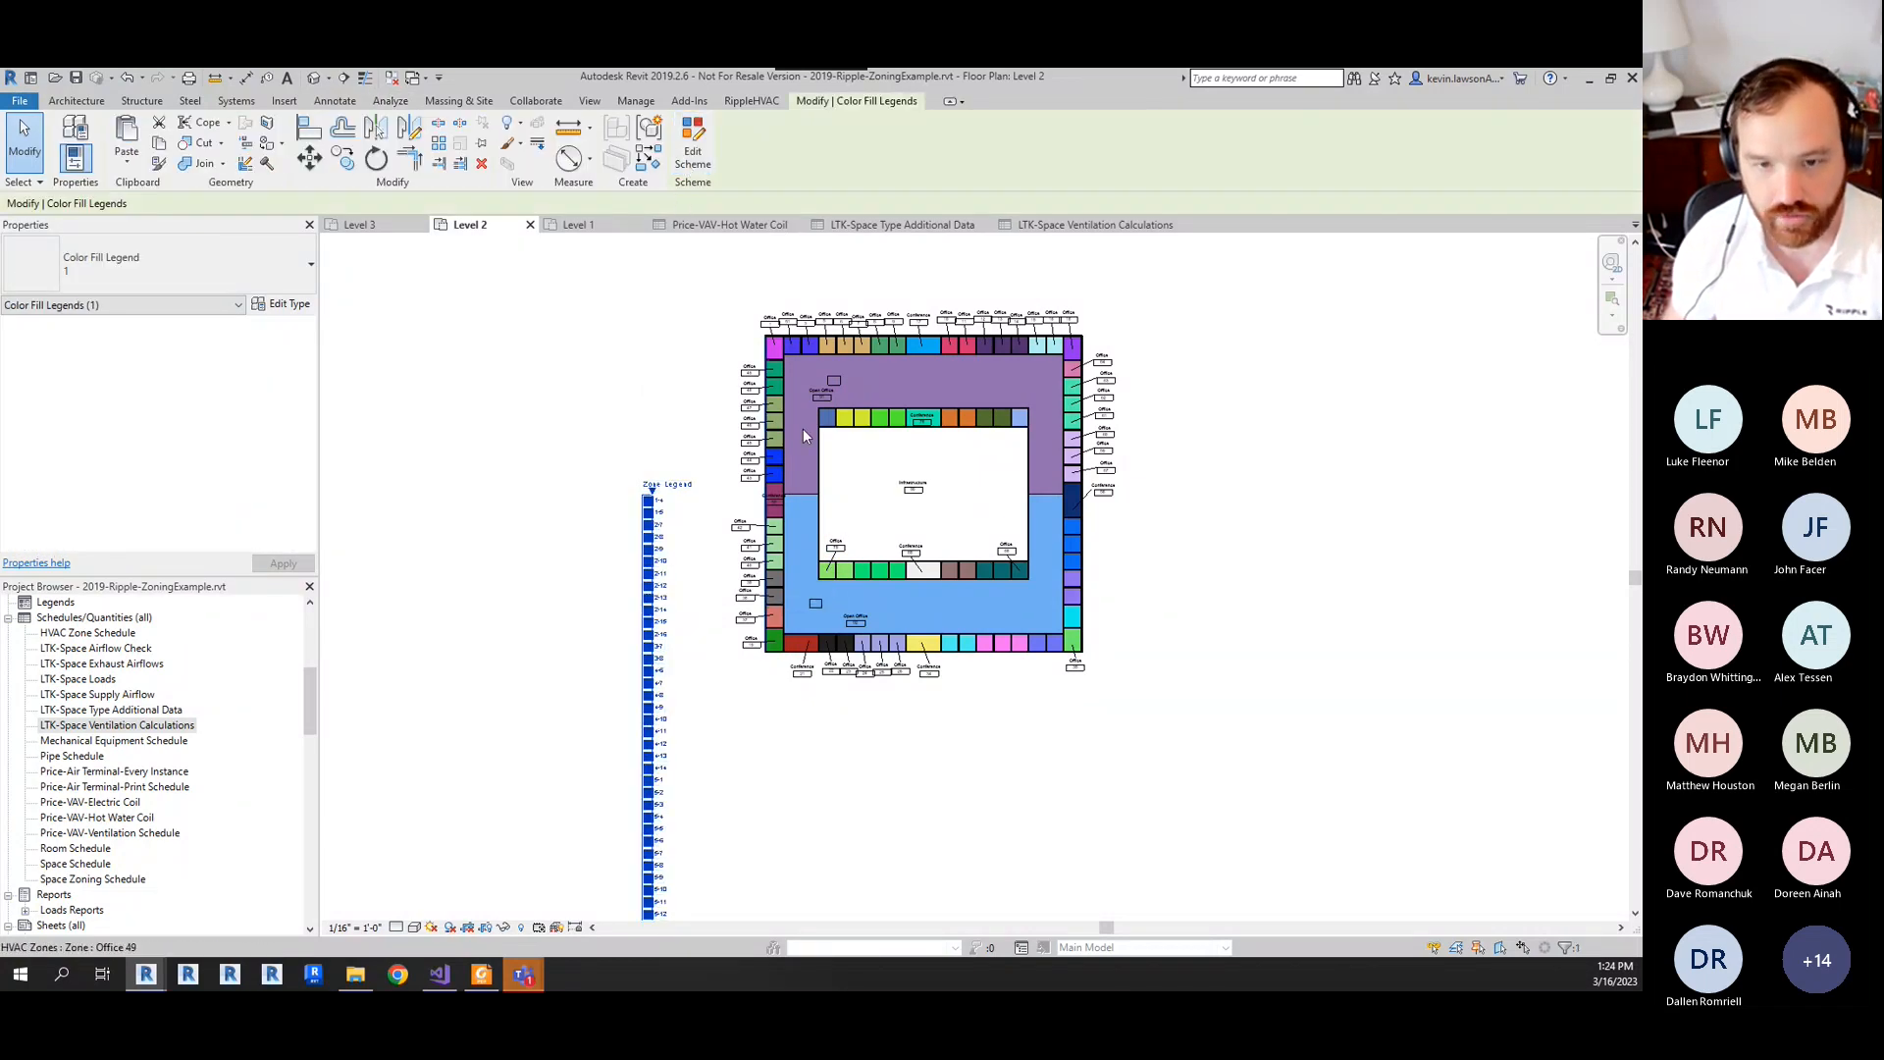
left_click(1247, 664)
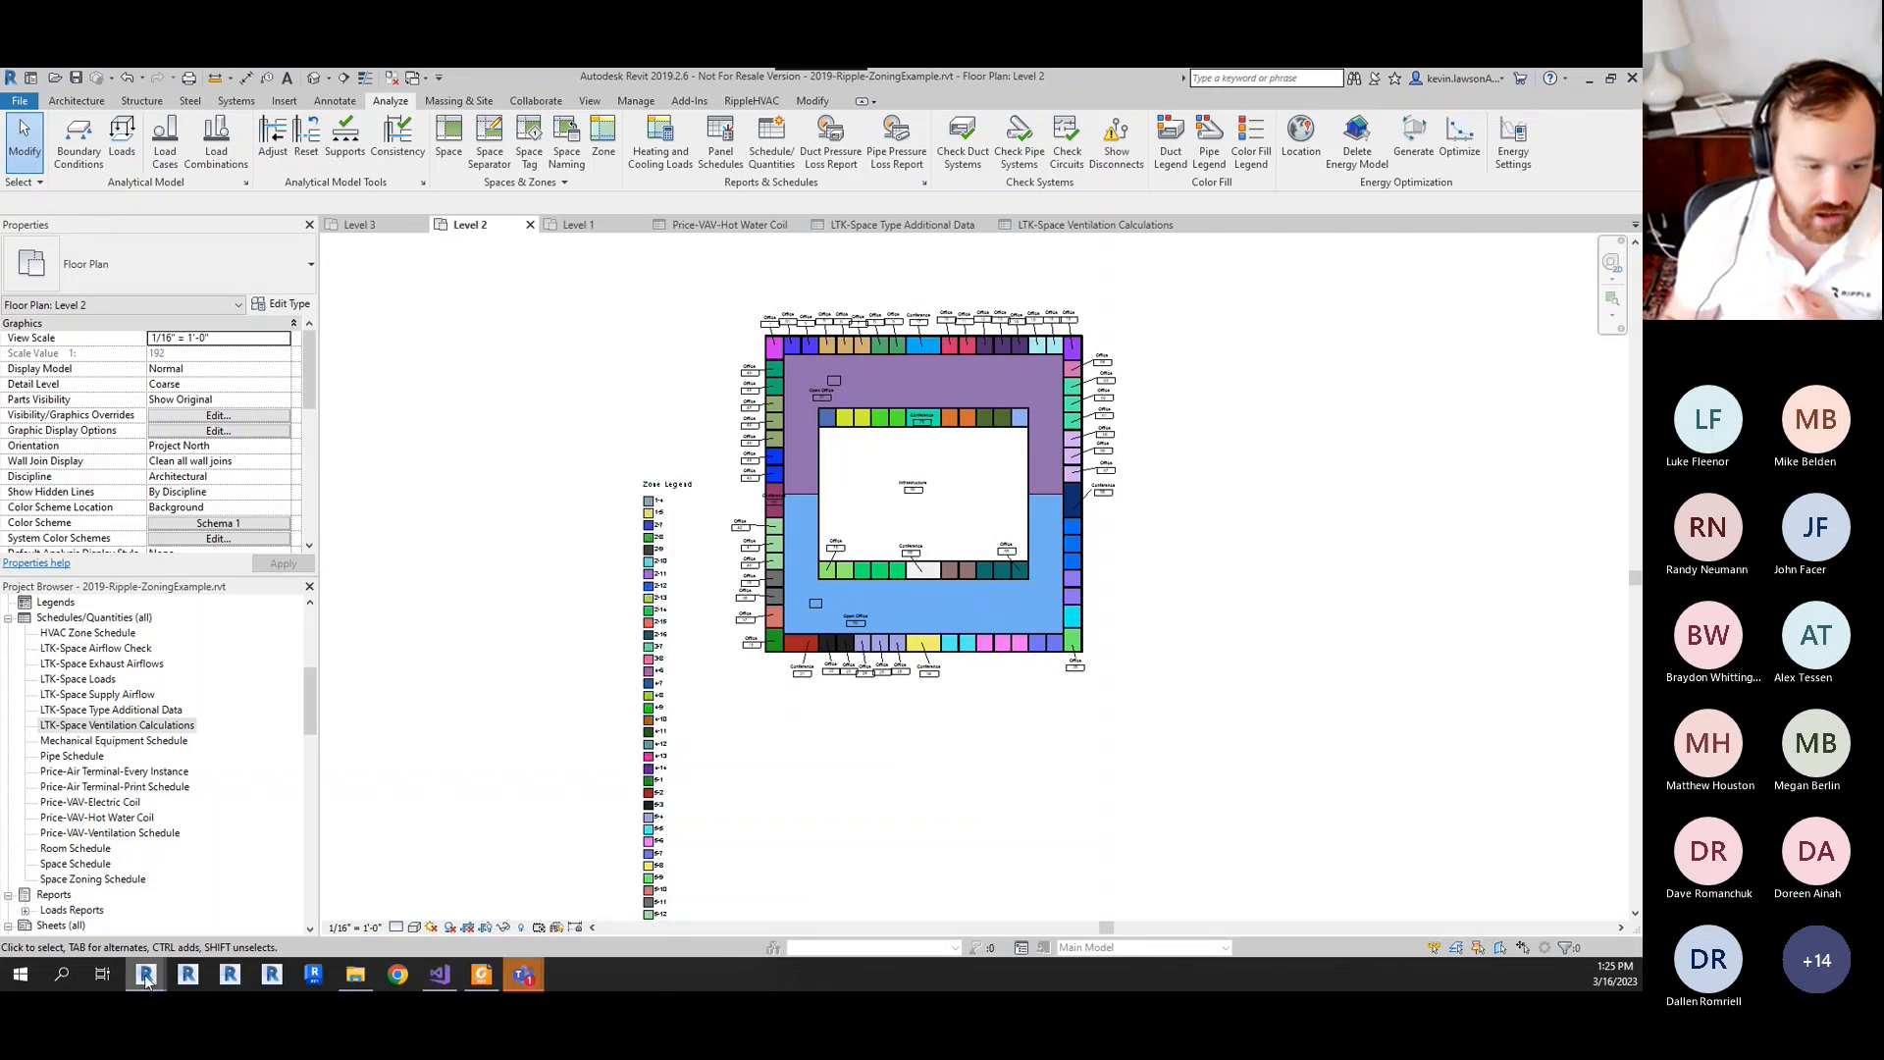
- Bring the RippleHVAC zoning window to the front and review the VAV zoning rules
mouse_move(146, 975)
mouse_move(361, 918)
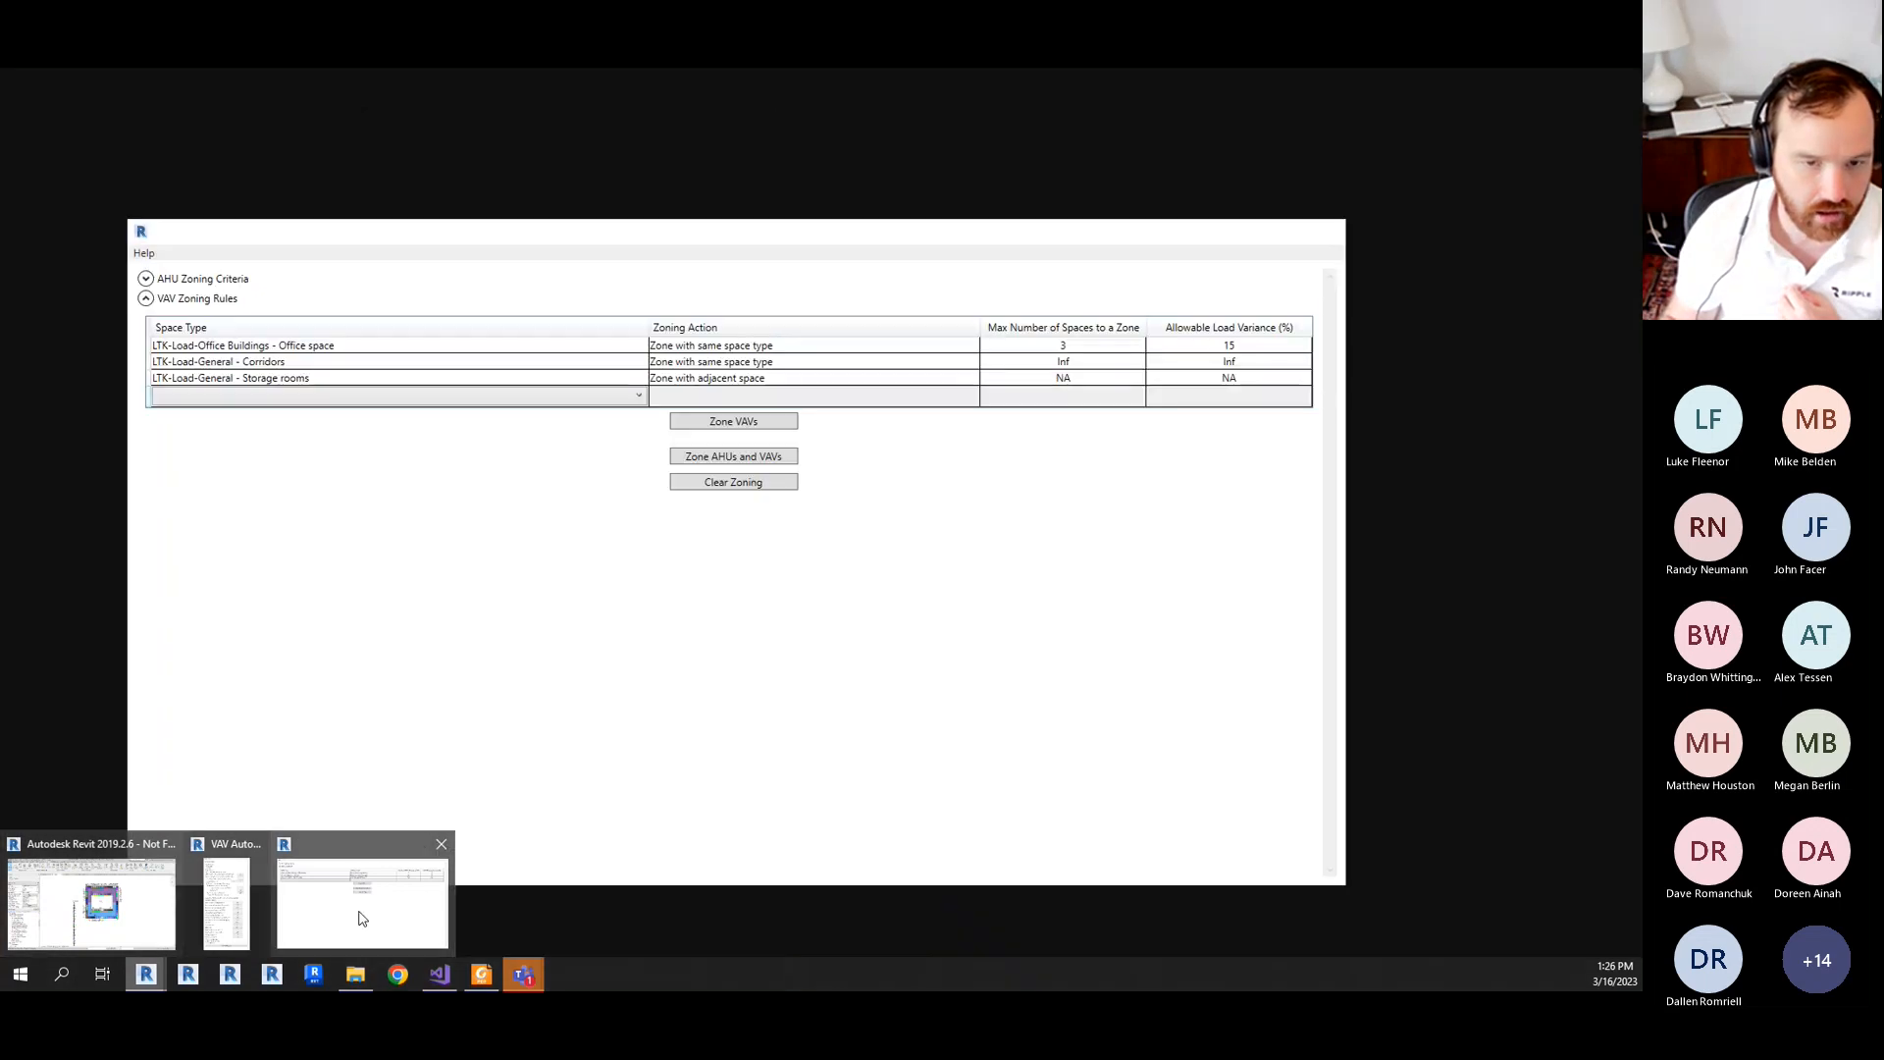
left_click(361, 917)
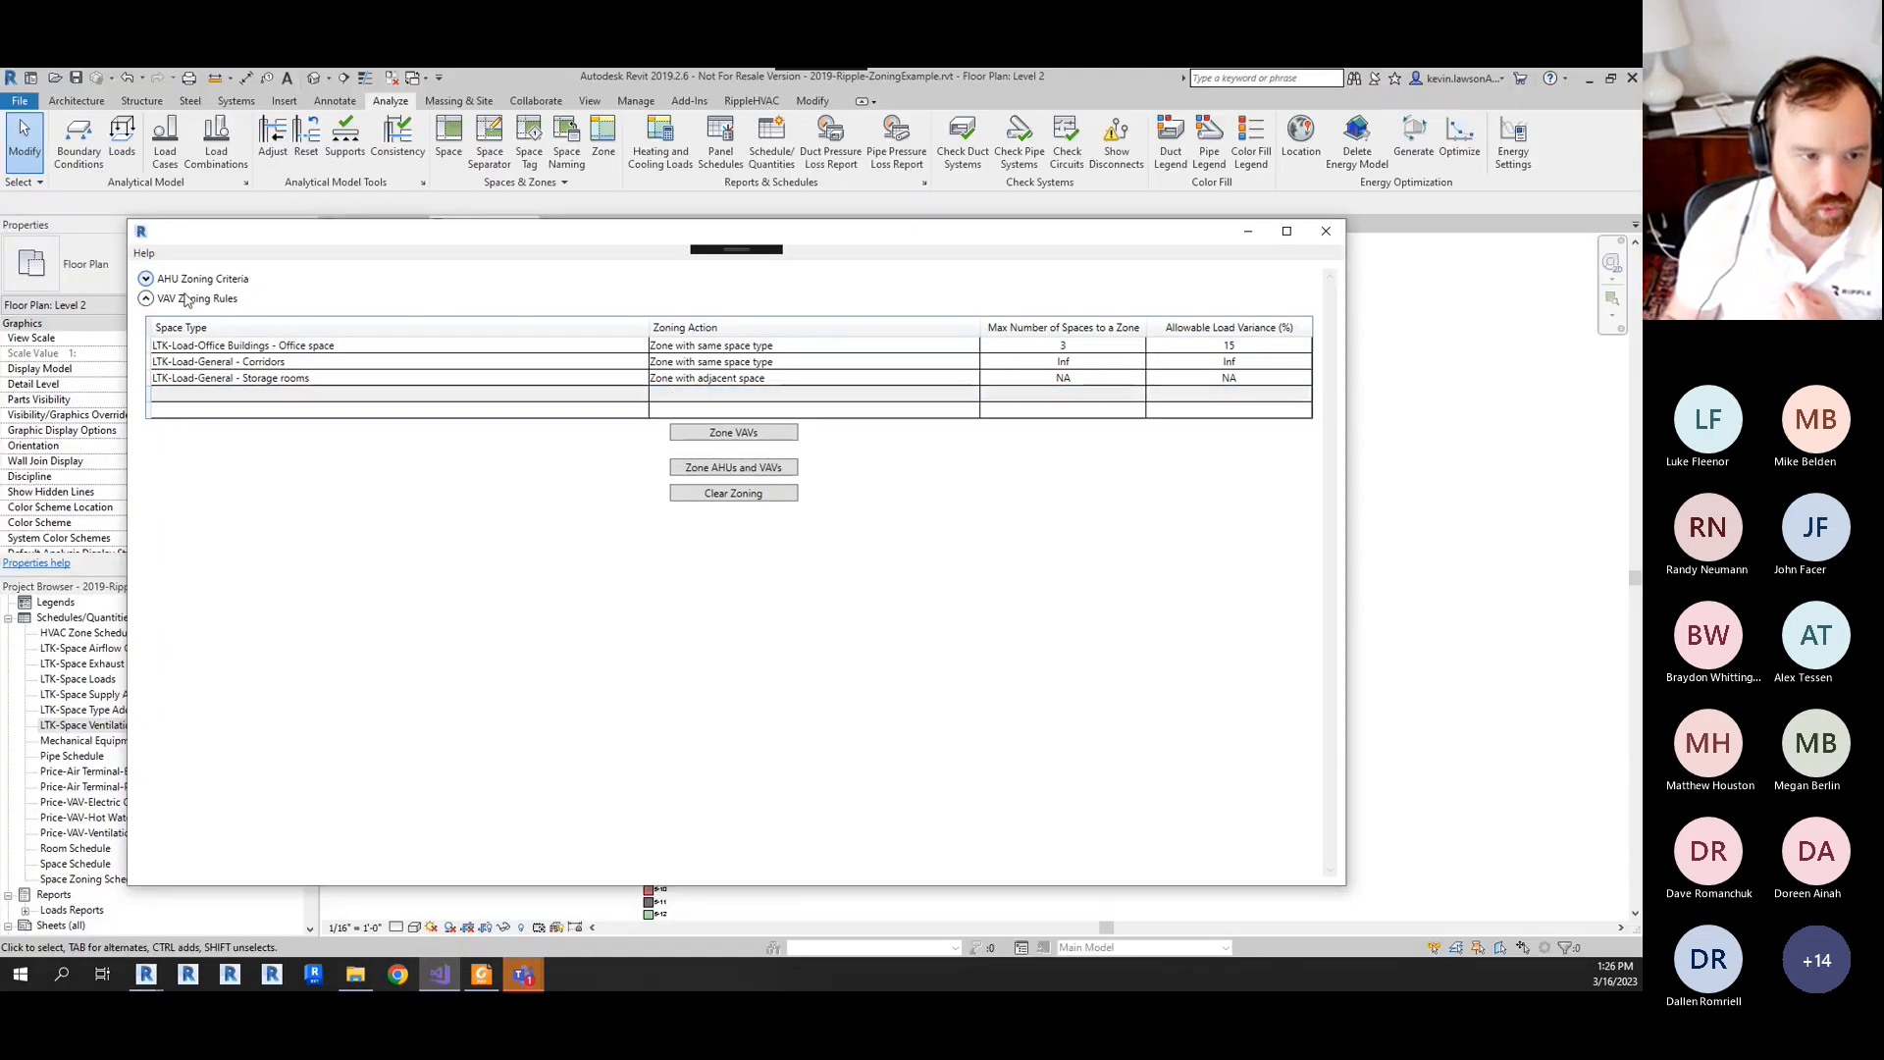
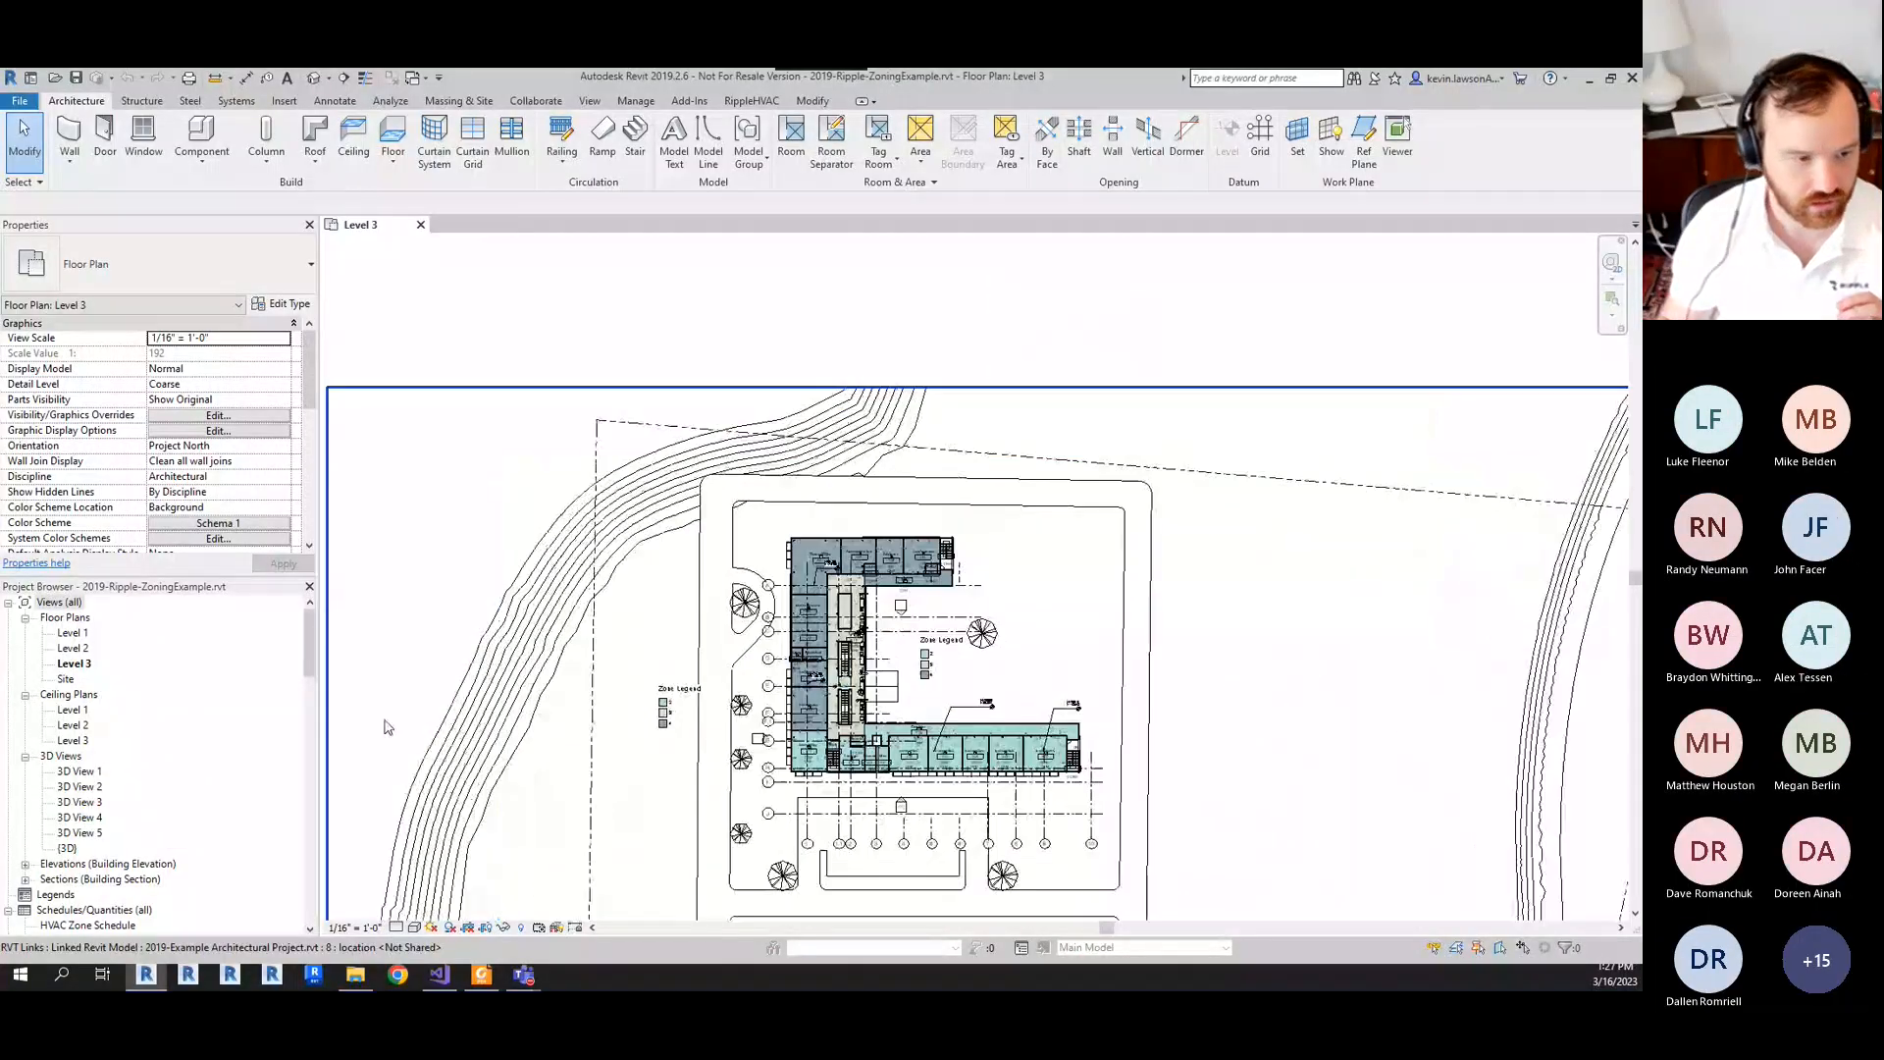
- Edit the color scheme of the zone legend inside the Level 3 building courtyard so spaces are colored by Ripple-VAV Zone
scroll(888, 672, "up", 2)
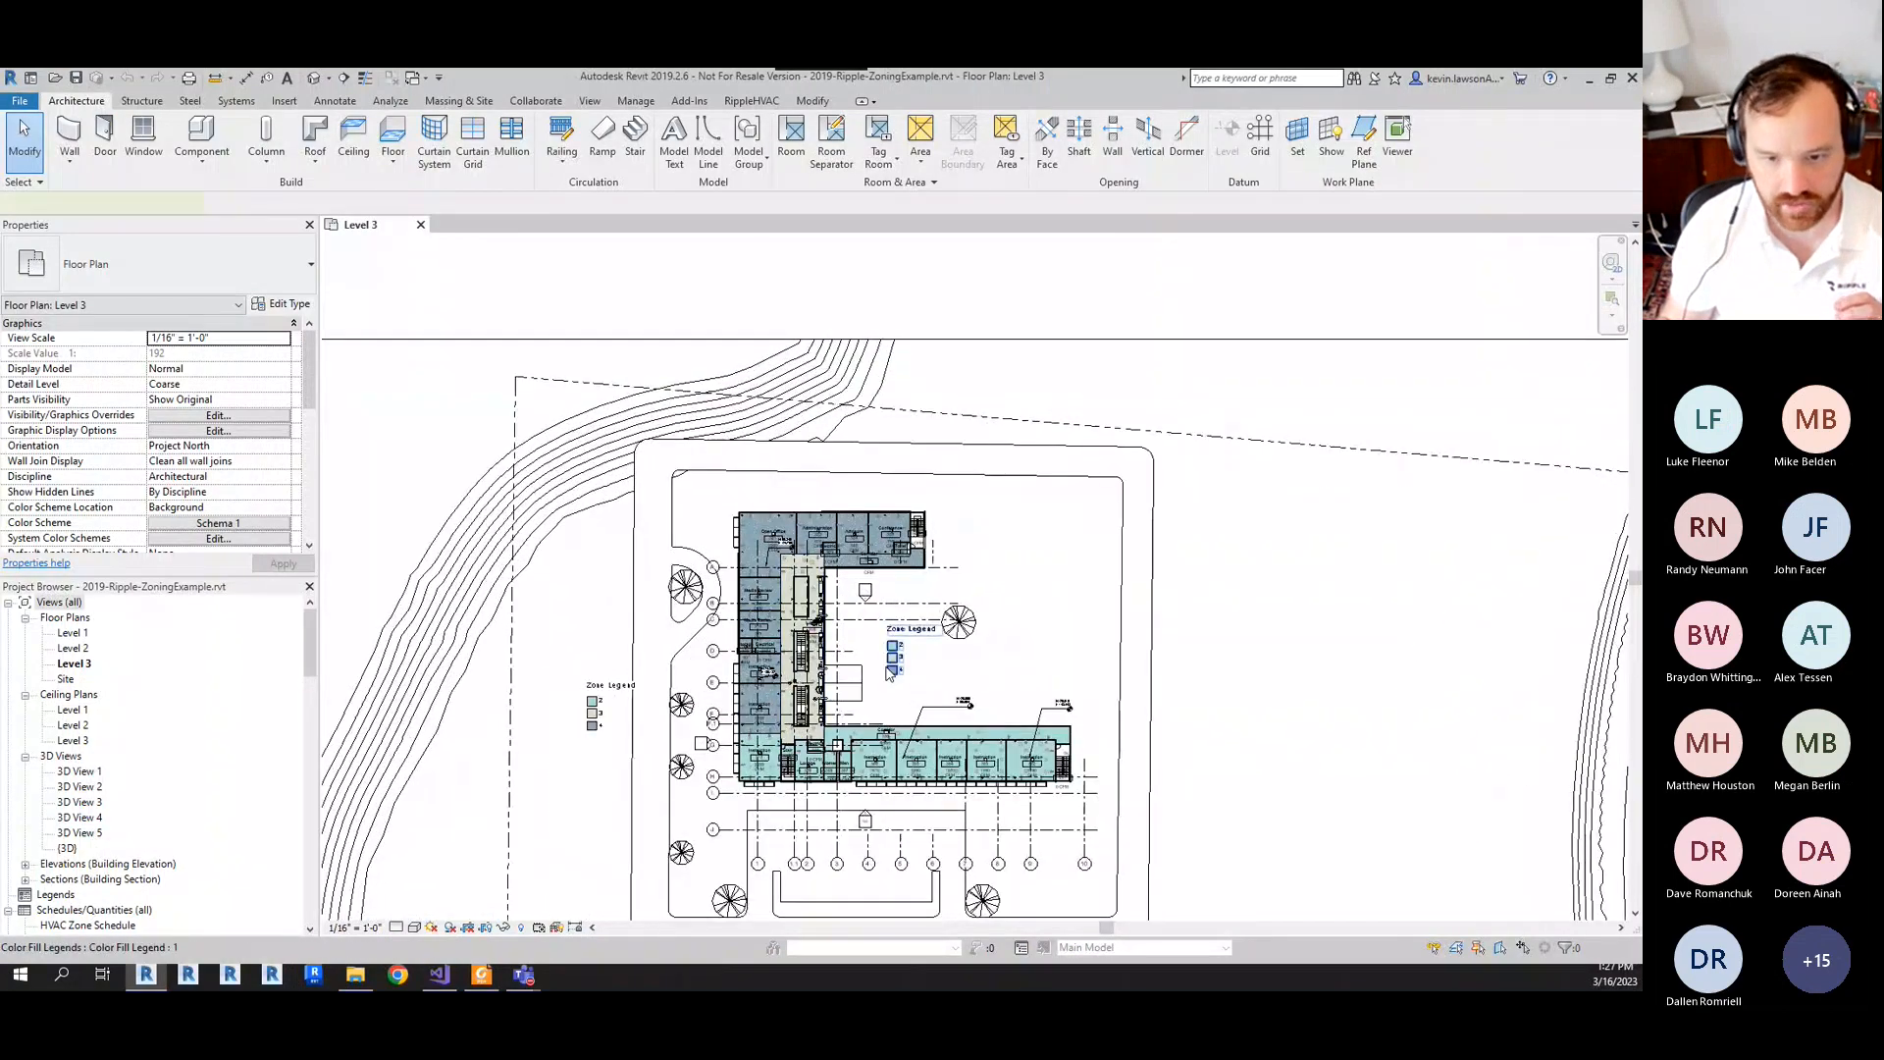
left_click(890, 671)
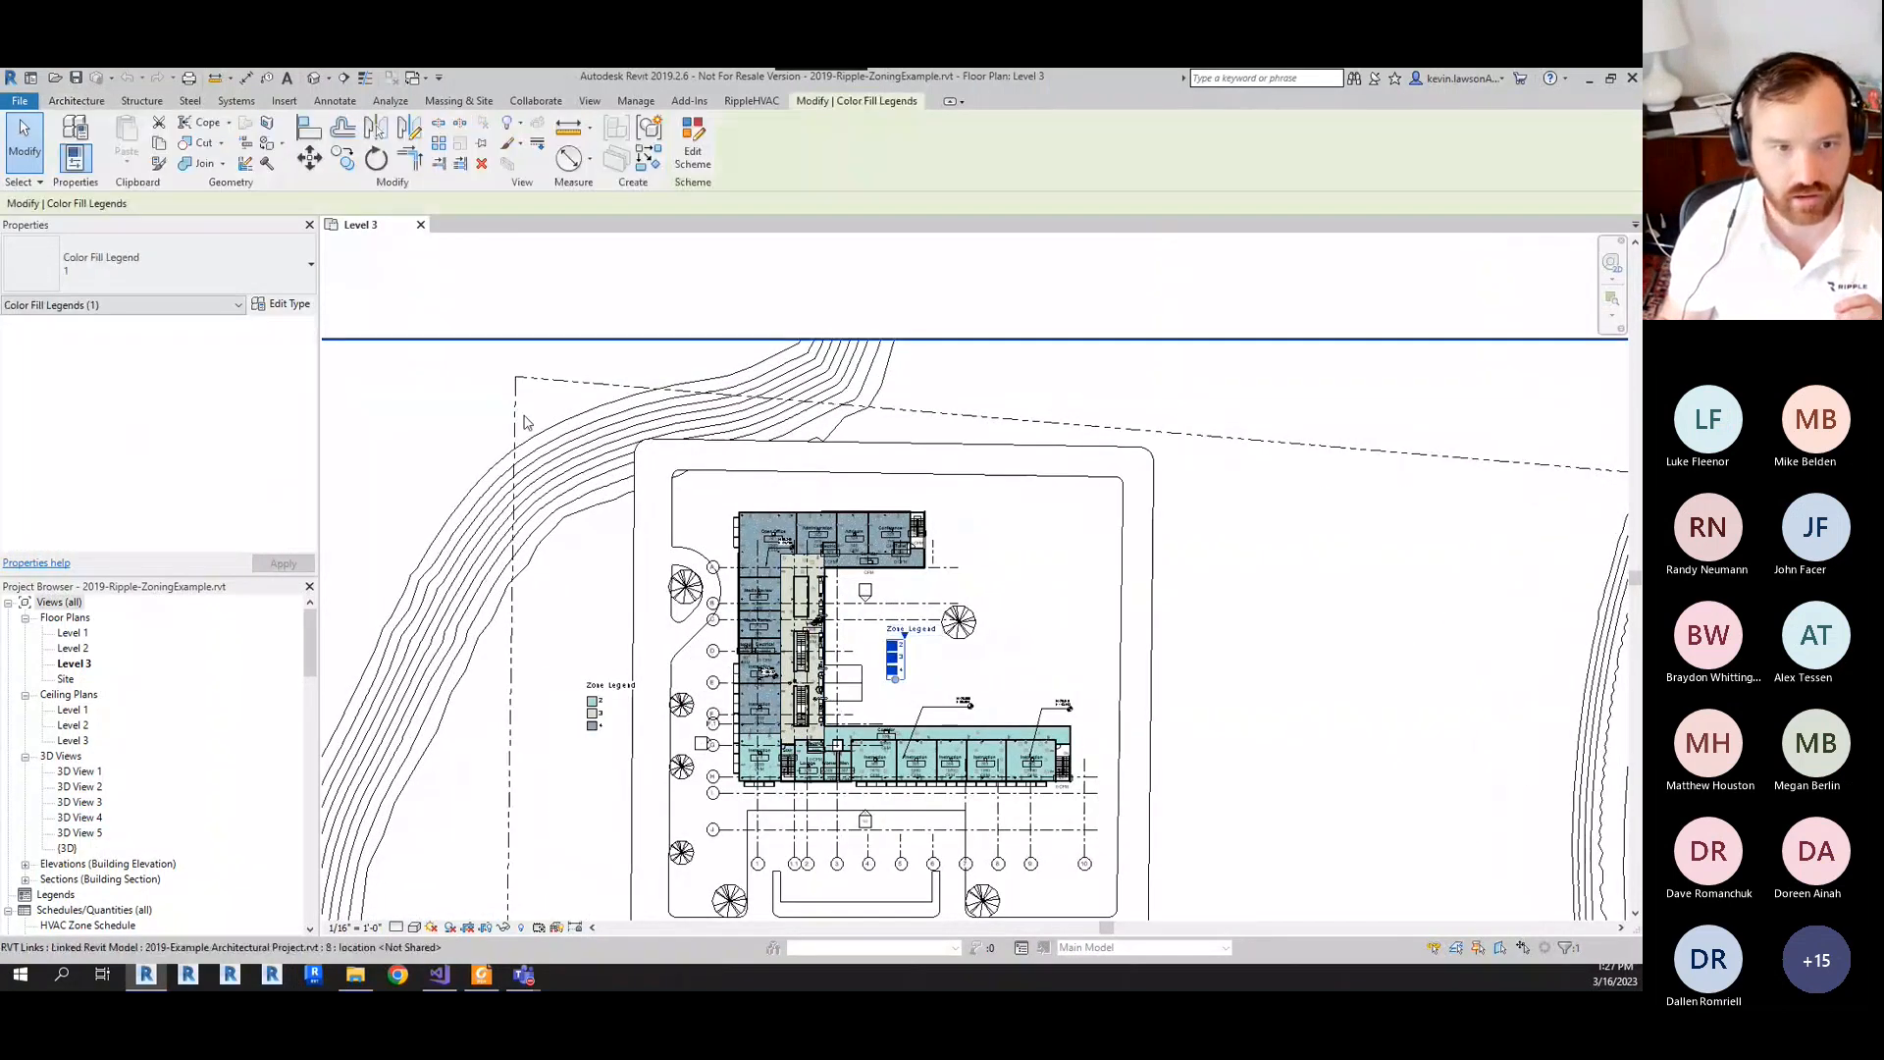
left_click(693, 157)
left_click(989, 328)
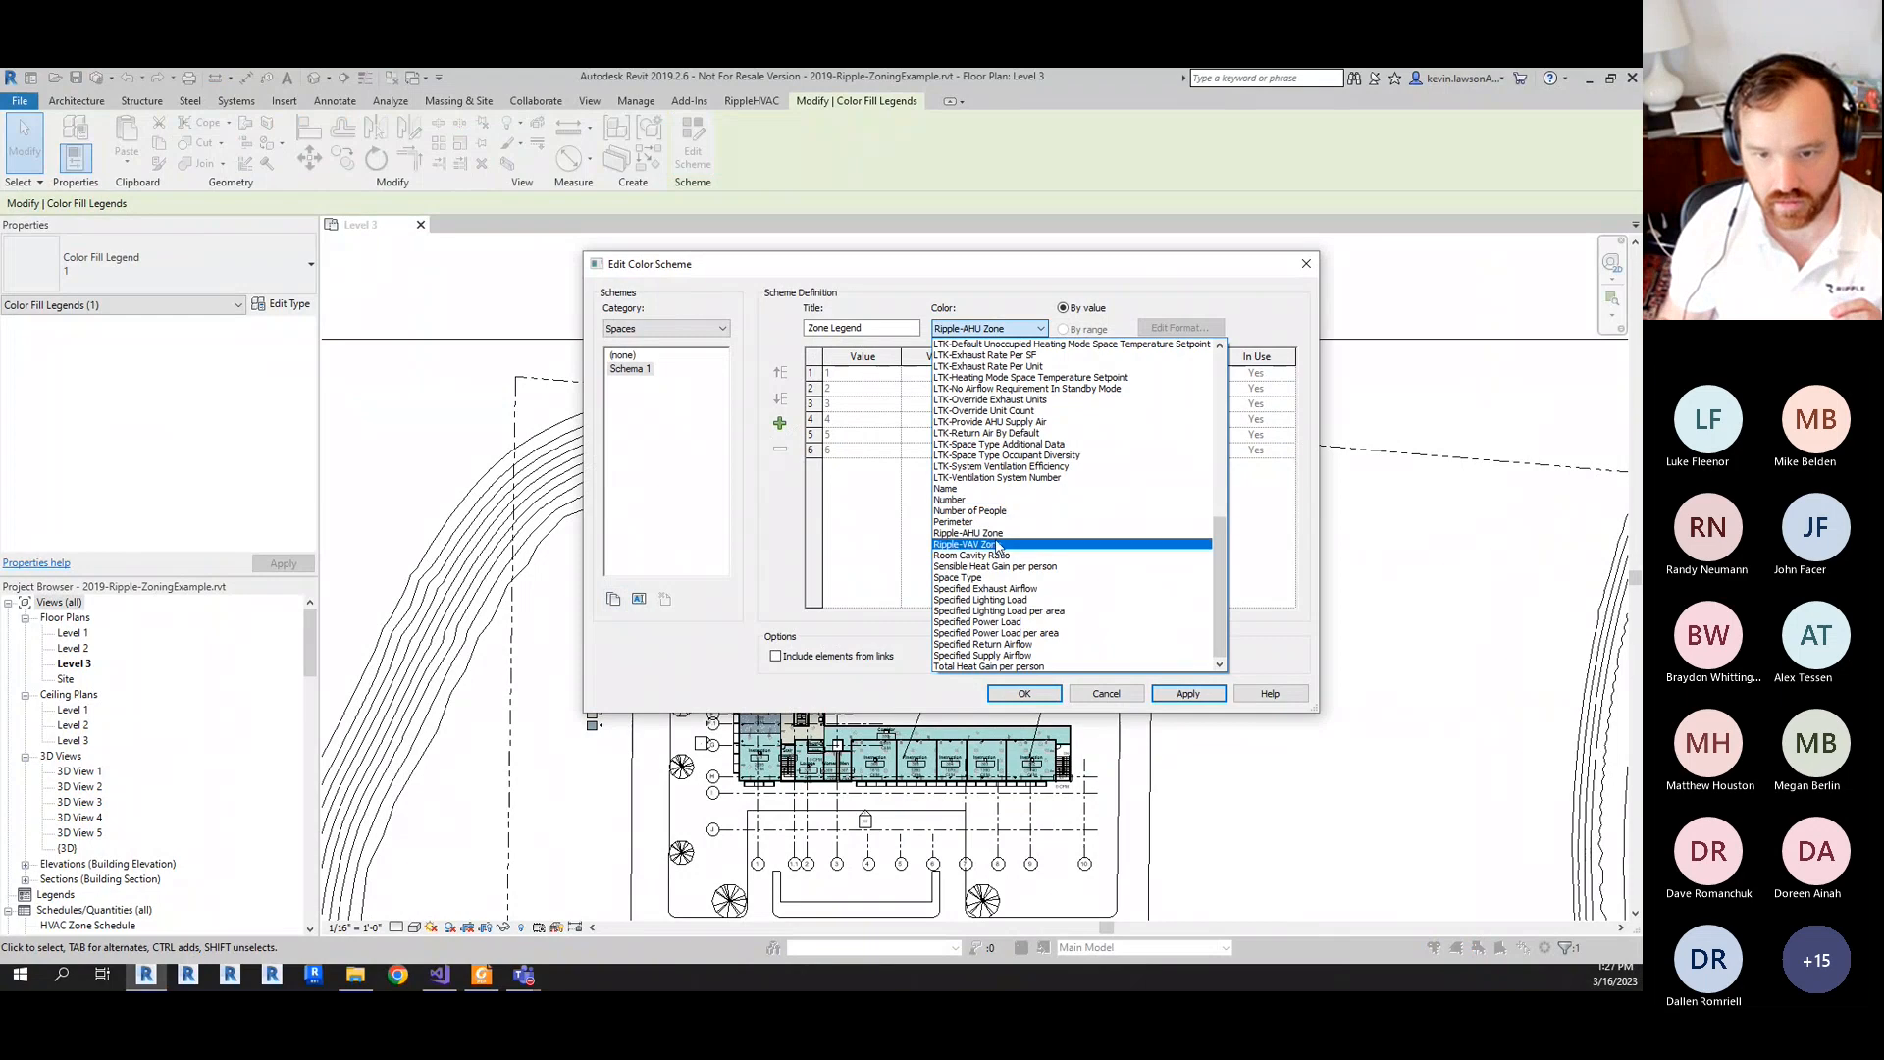
left_click(997, 545)
left_click(858, 549)
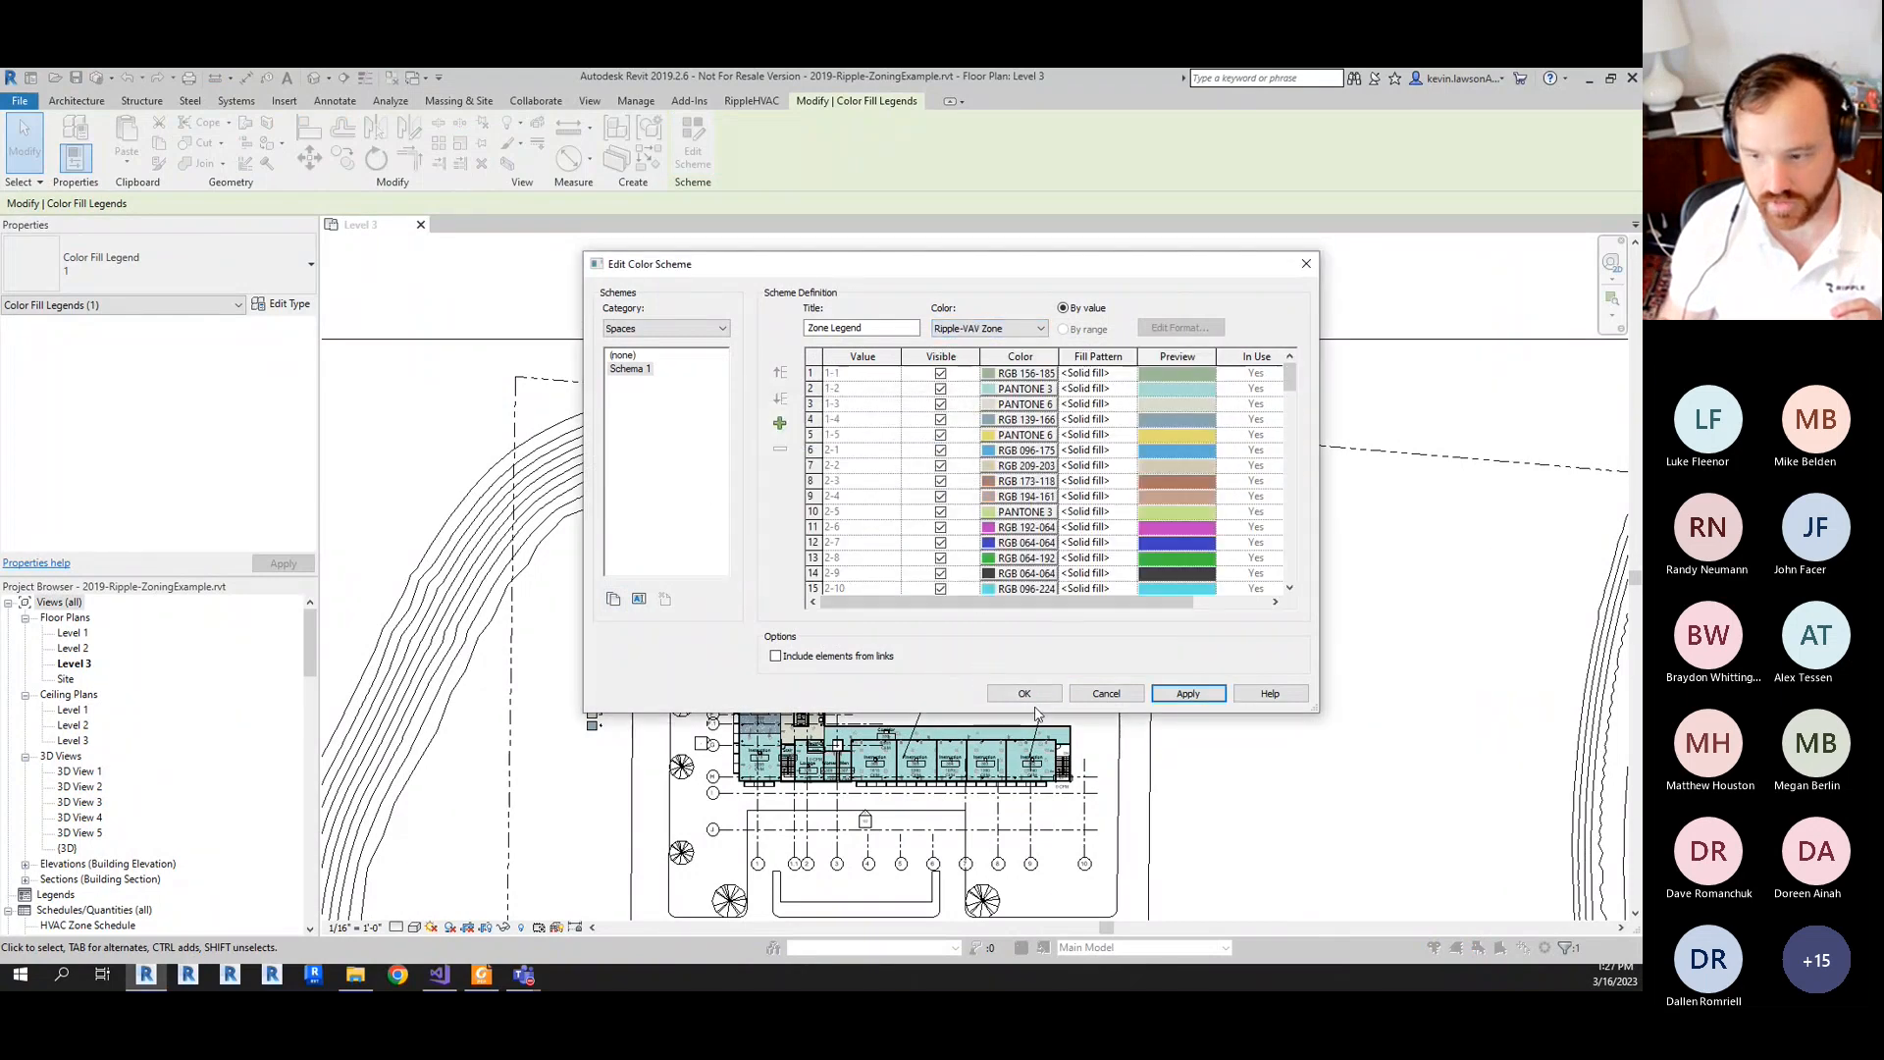
left_click(1025, 694)
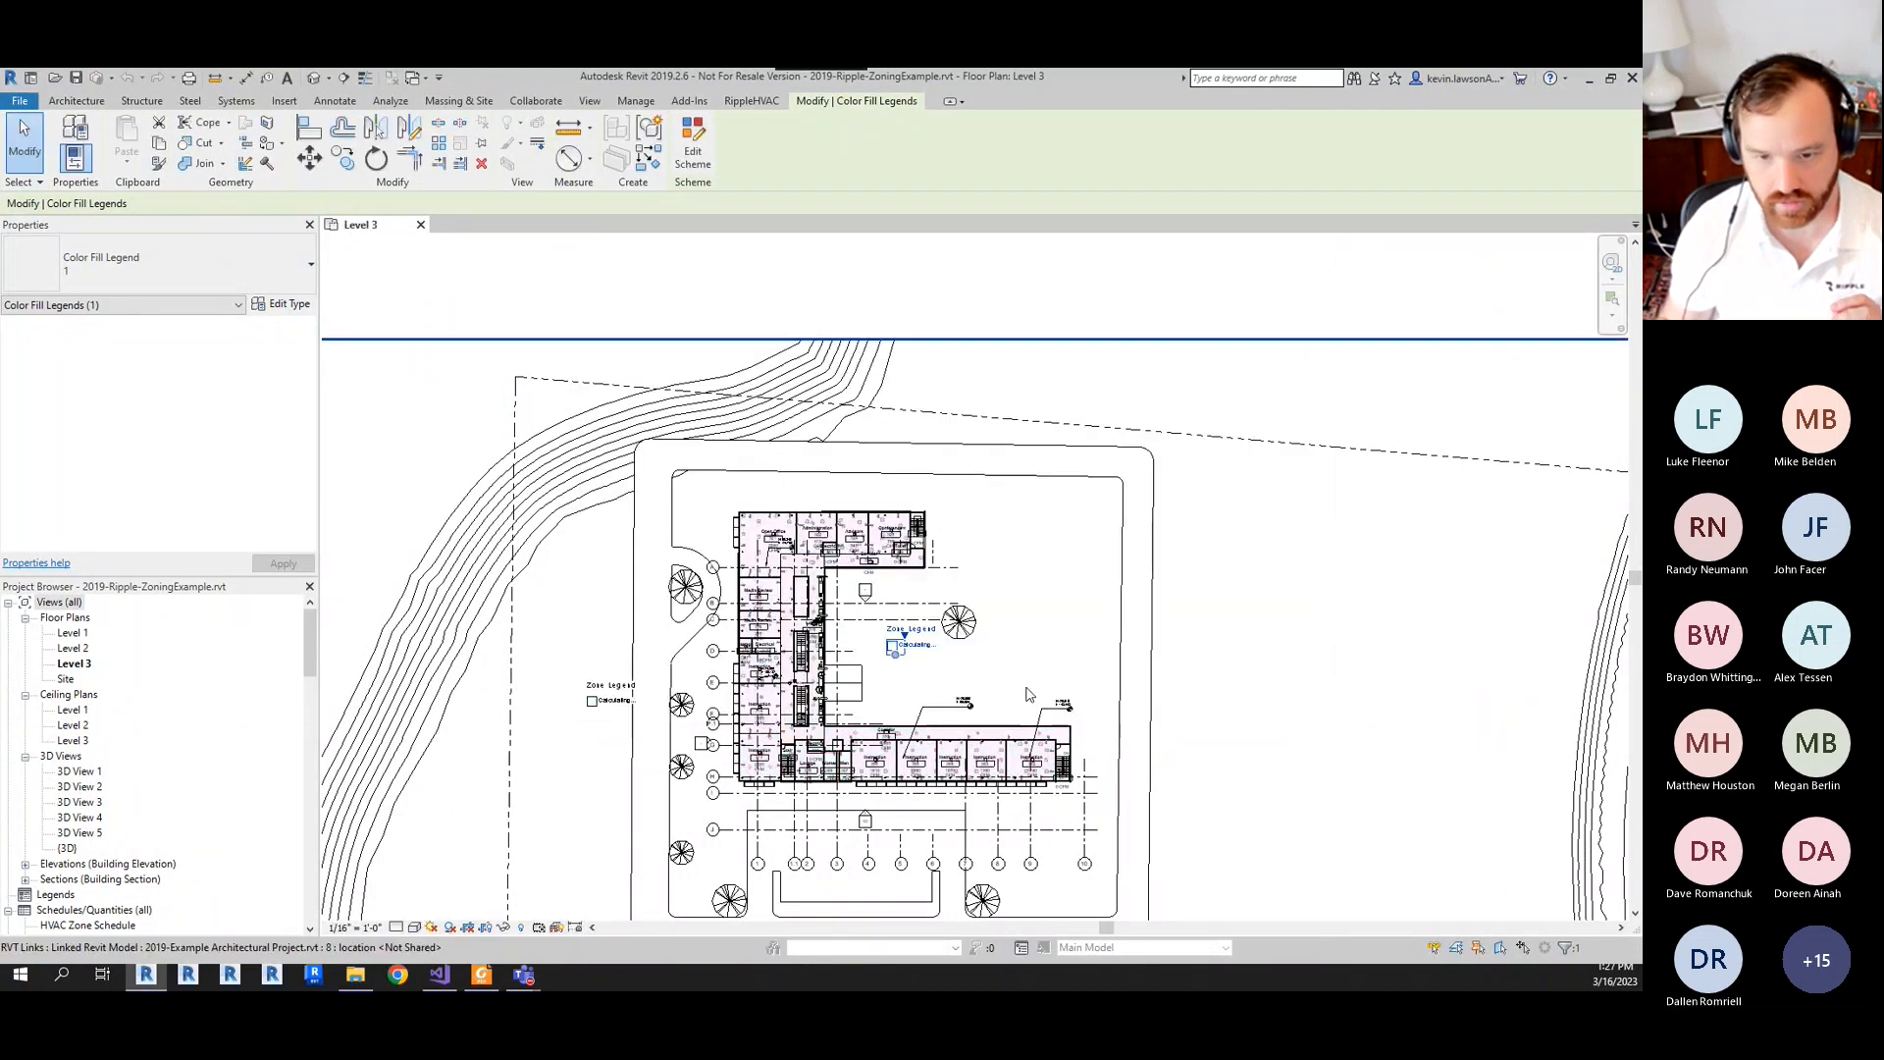
scroll(956, 901, "down", 3)
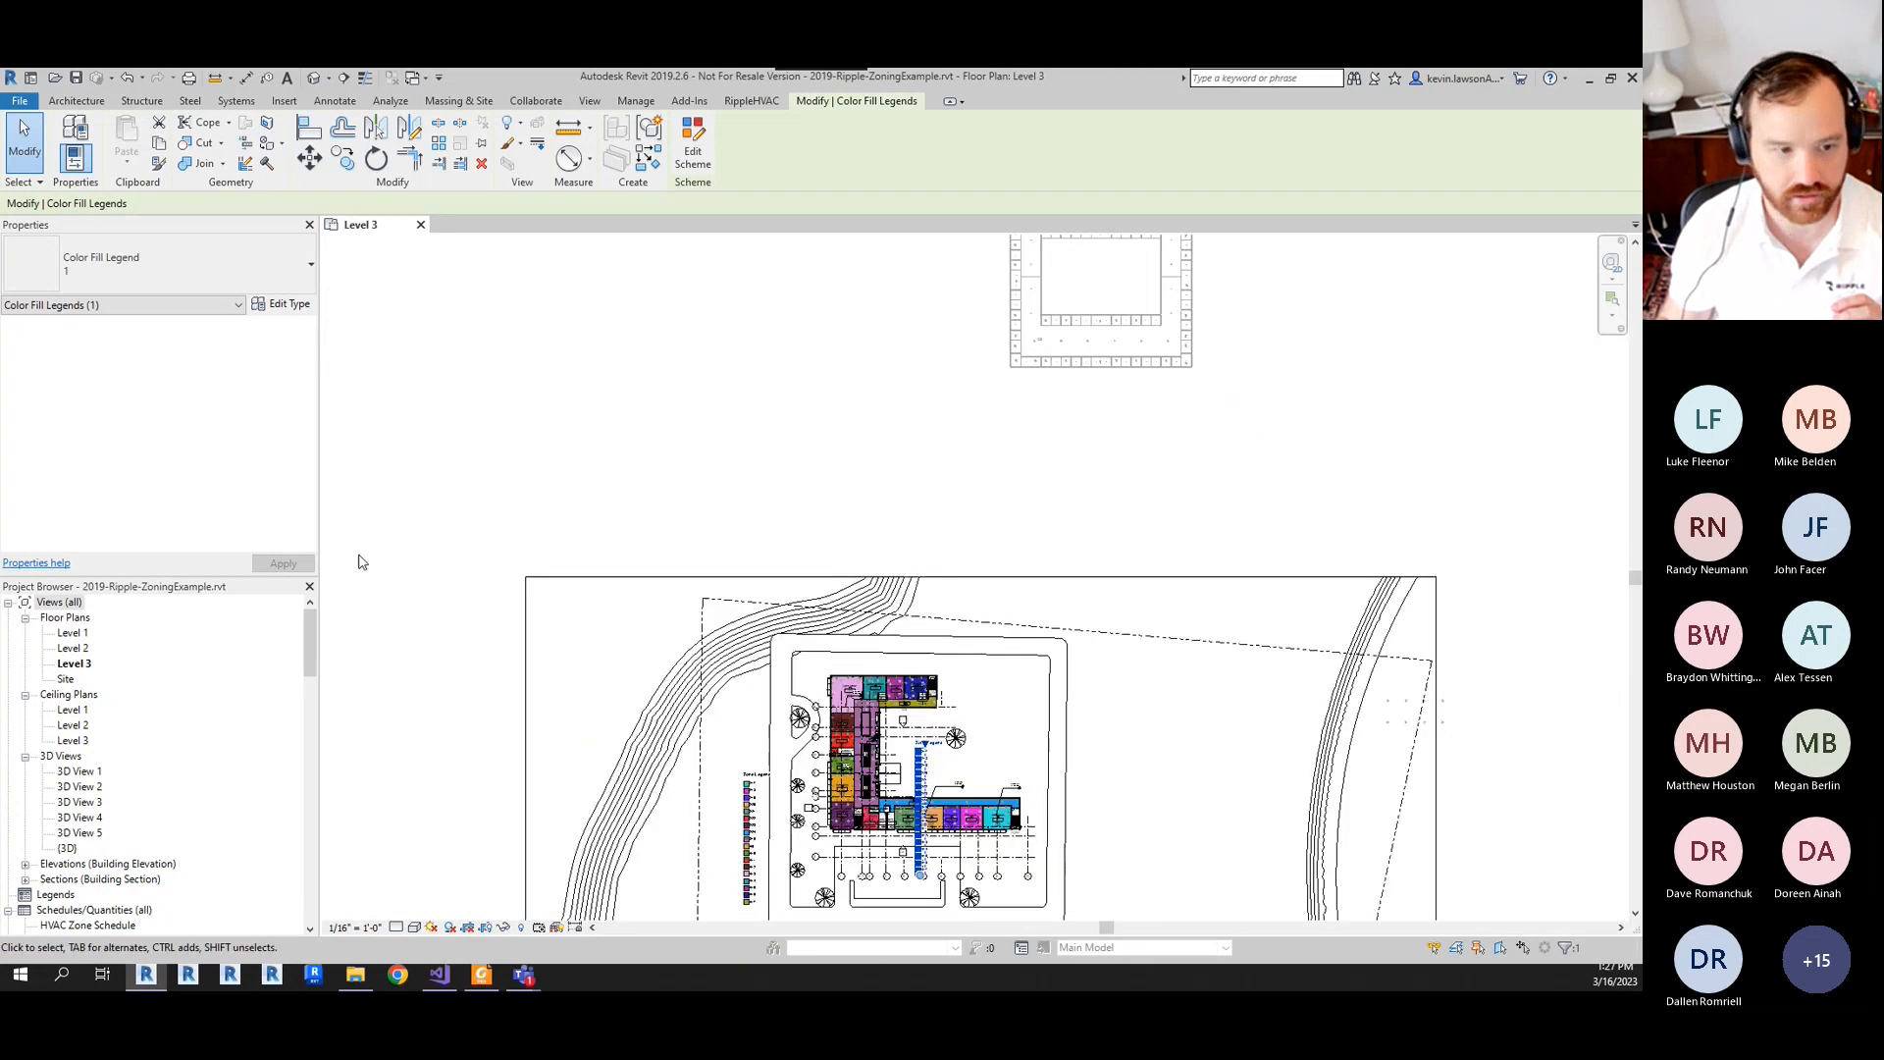
- Open the Level 2 floor plan and inspect the VAV zone colors and placed VAVs in the office building
left_click(72, 647)
double_click(73, 648)
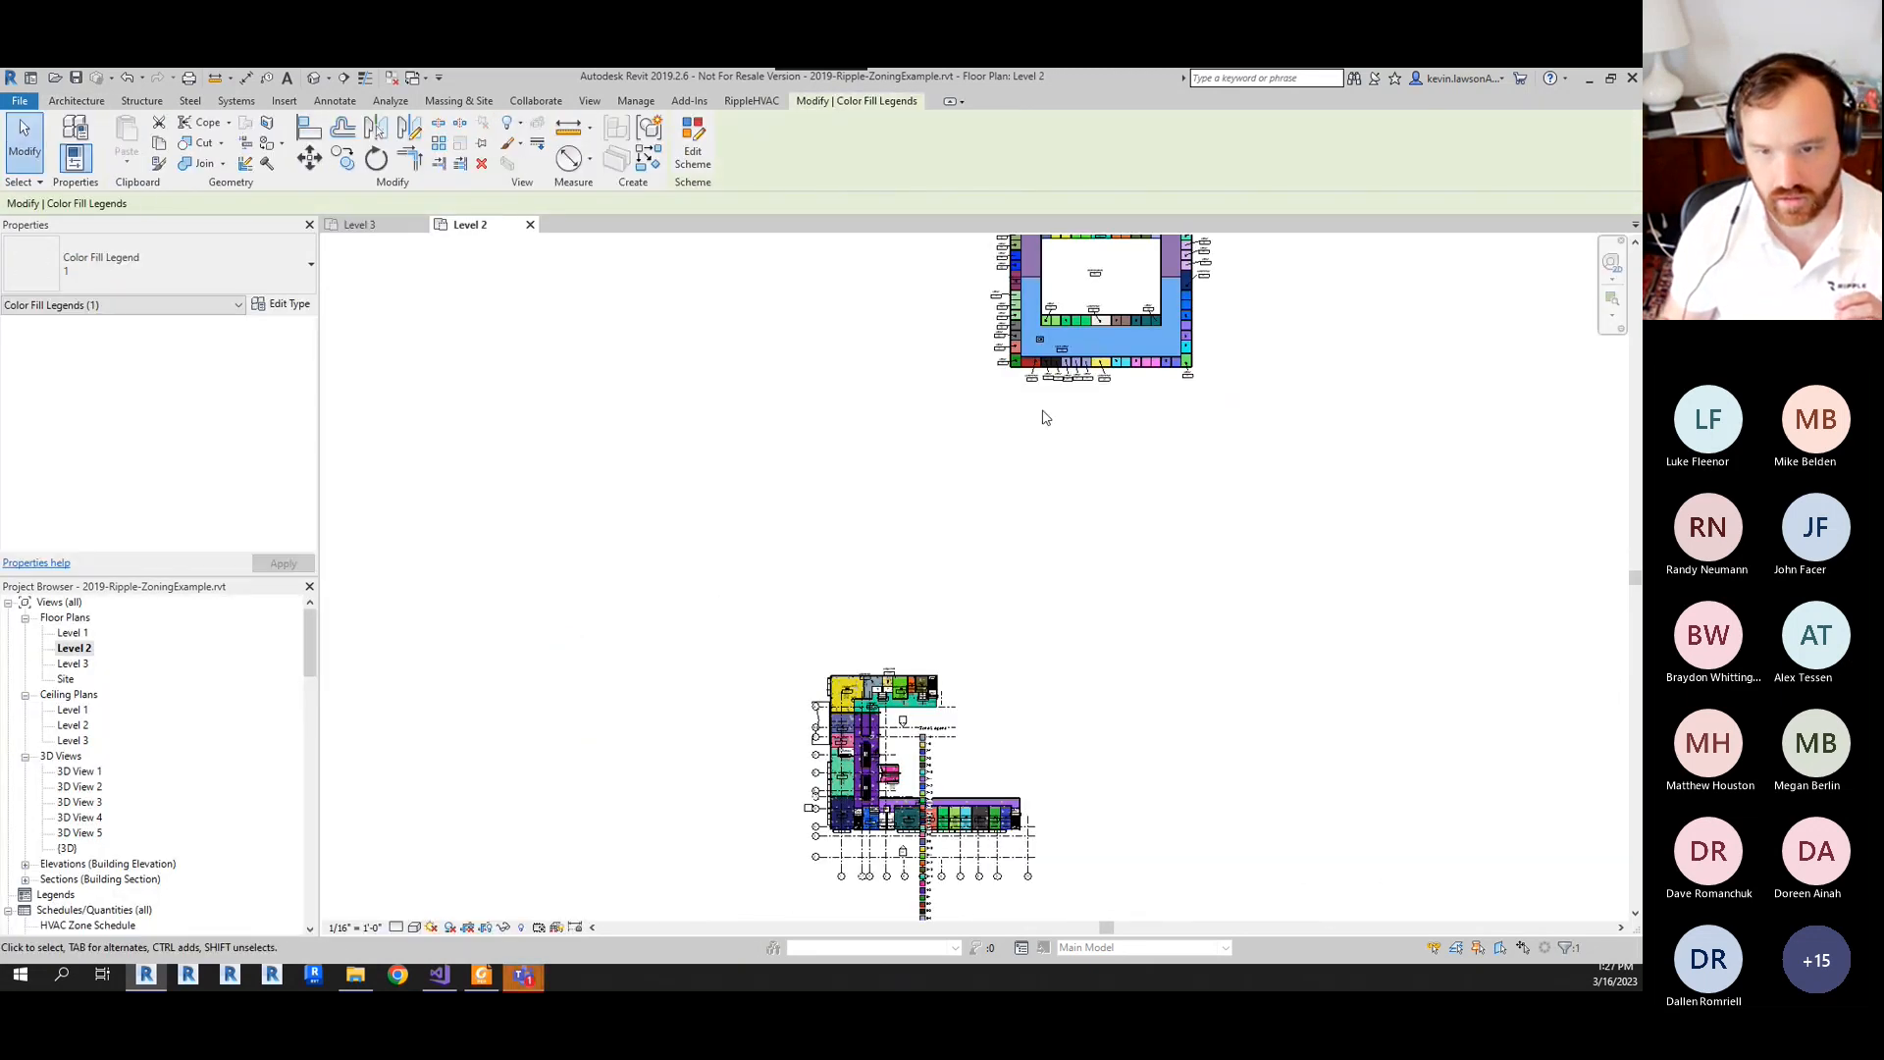
scroll(1030, 373, "up", 5)
scroll(179, 695, "down", 6)
key("Escape")
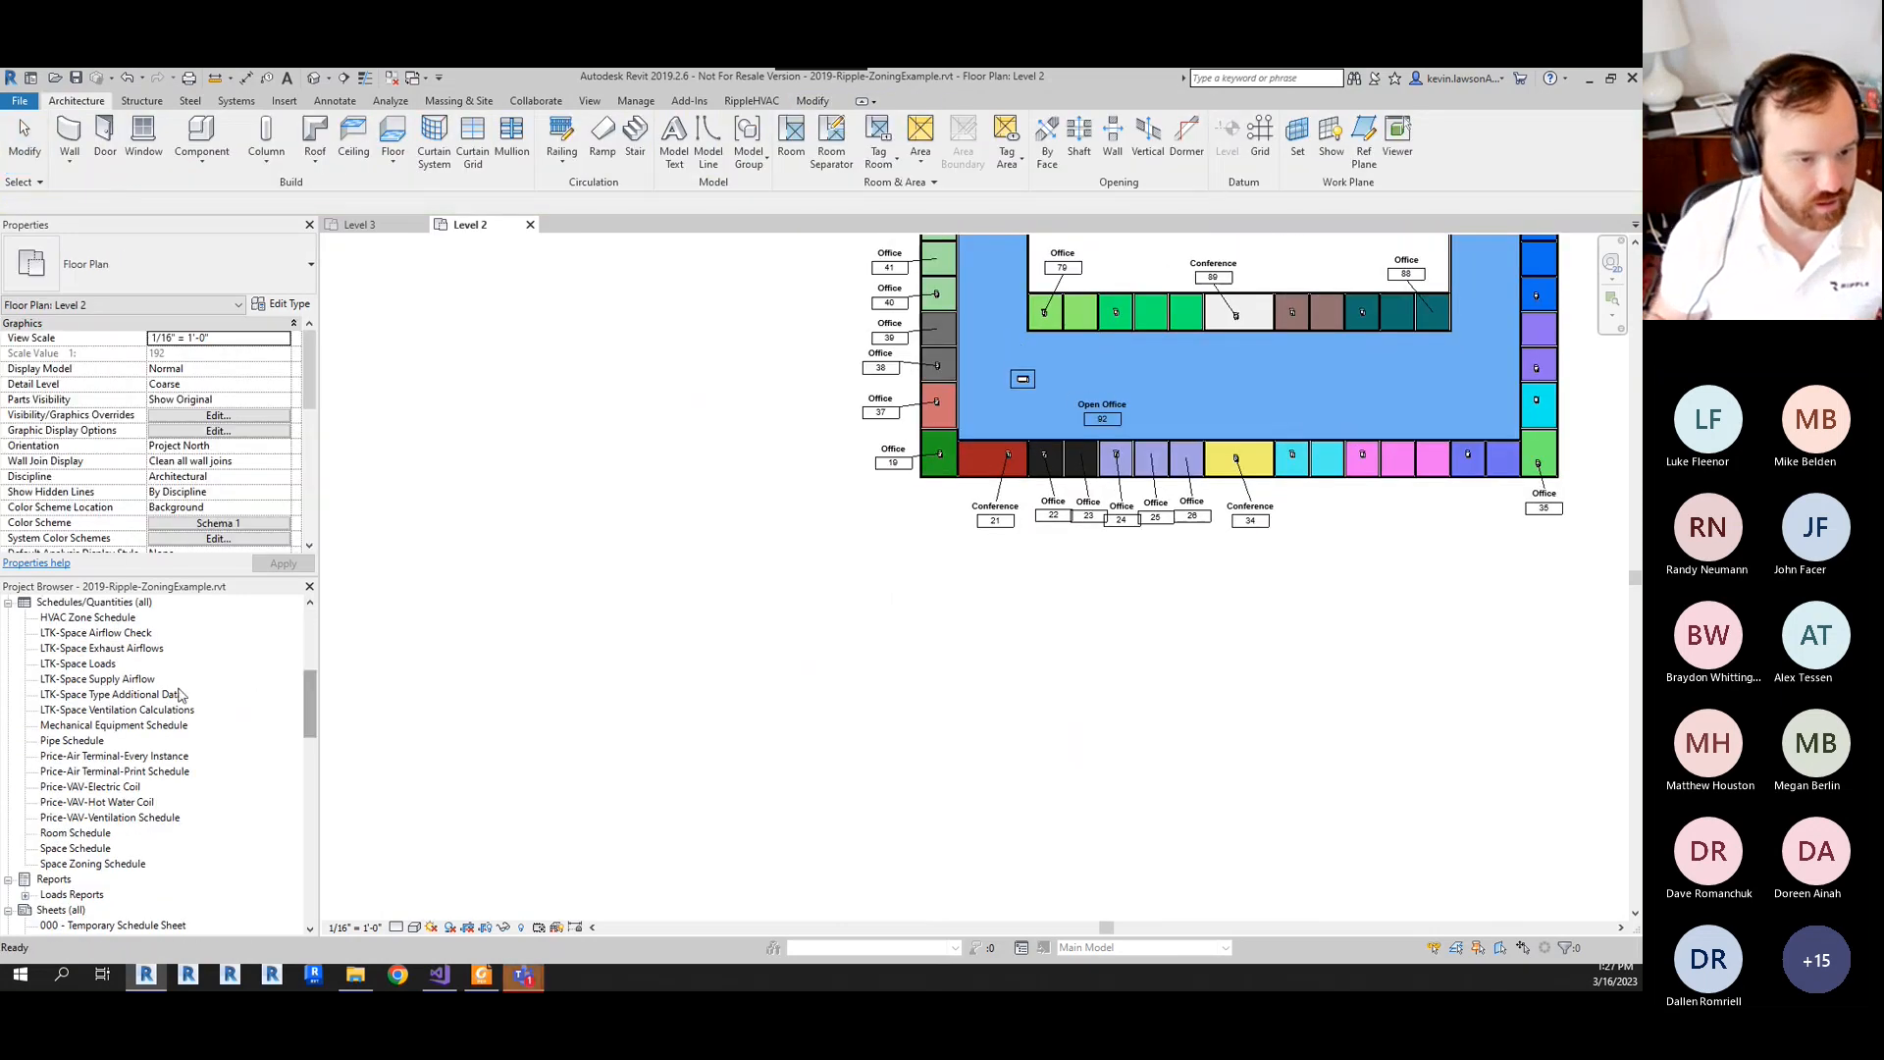
- Delete every VAV listed in the Price-VAV-Hot Water Coil schedule along with its model element, and return to the Level 2 plan
left_click(133, 803)
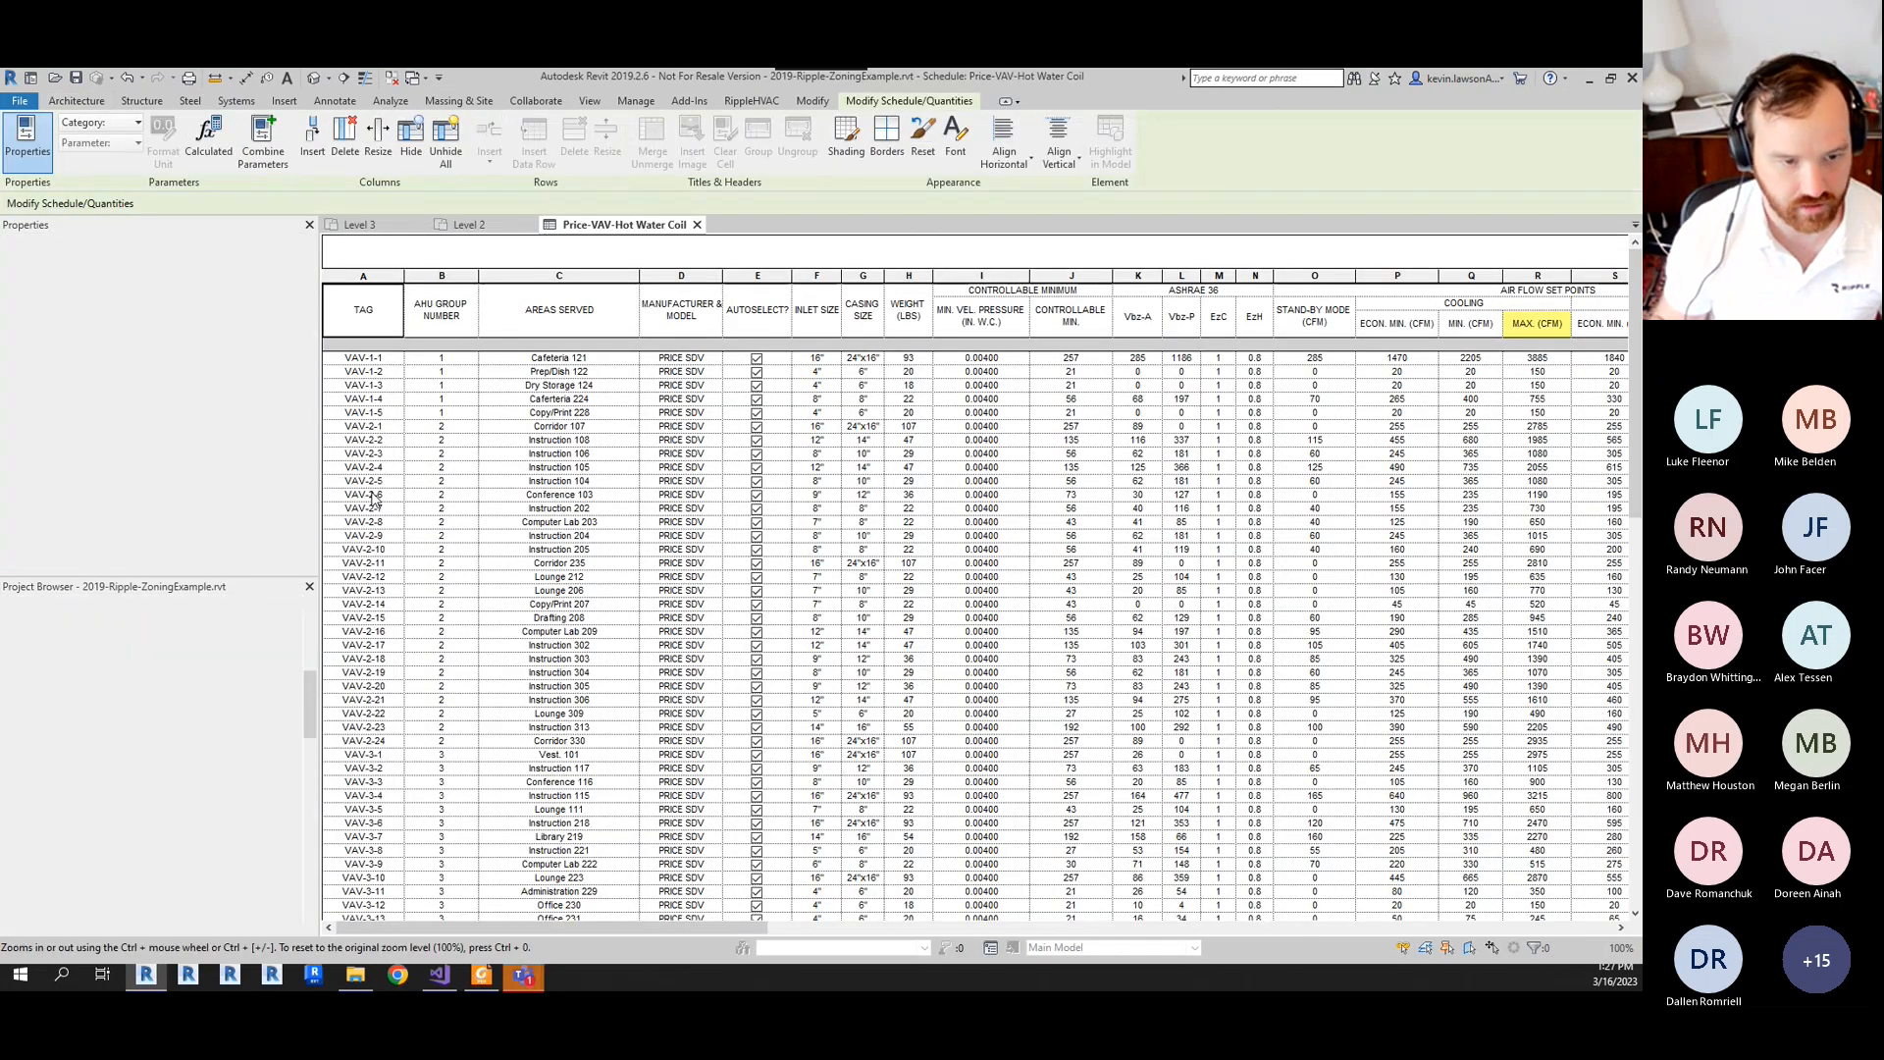
scroll(374, 498, "down", 15)
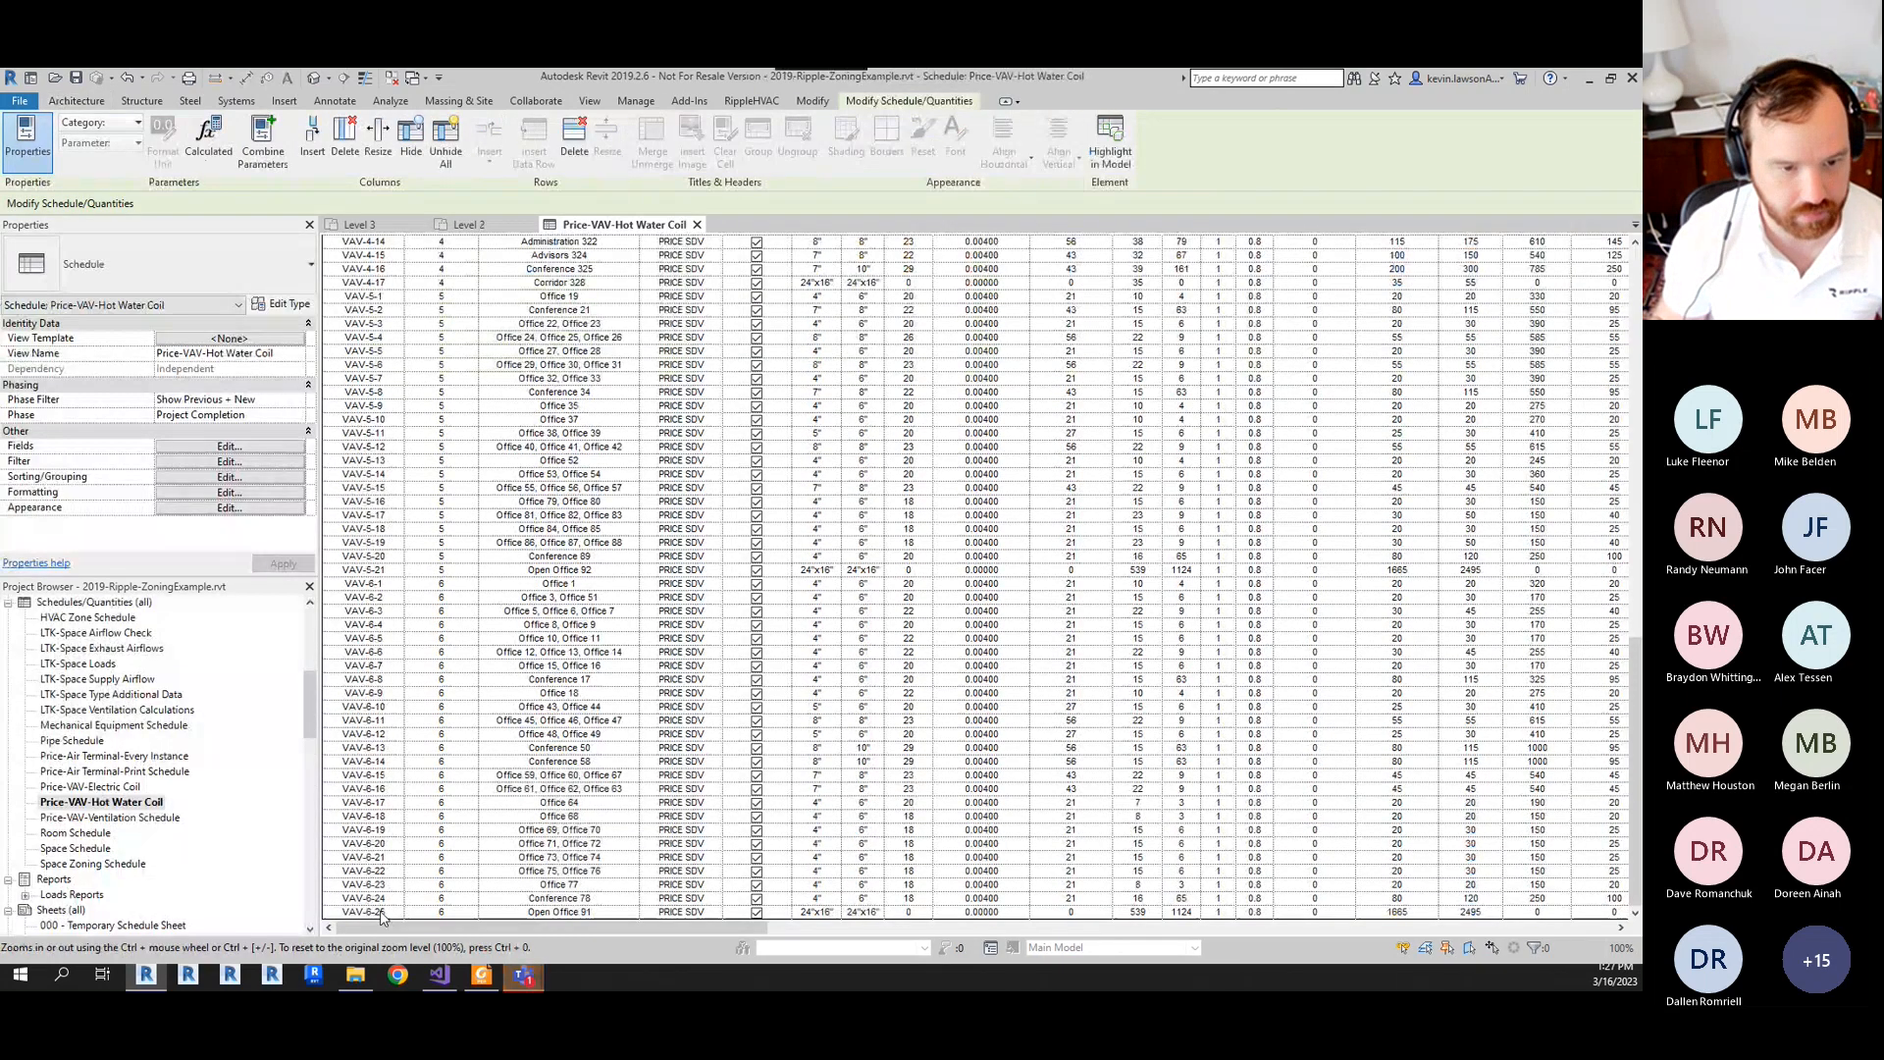
left_click(380, 913, "shift")
key("Delete")
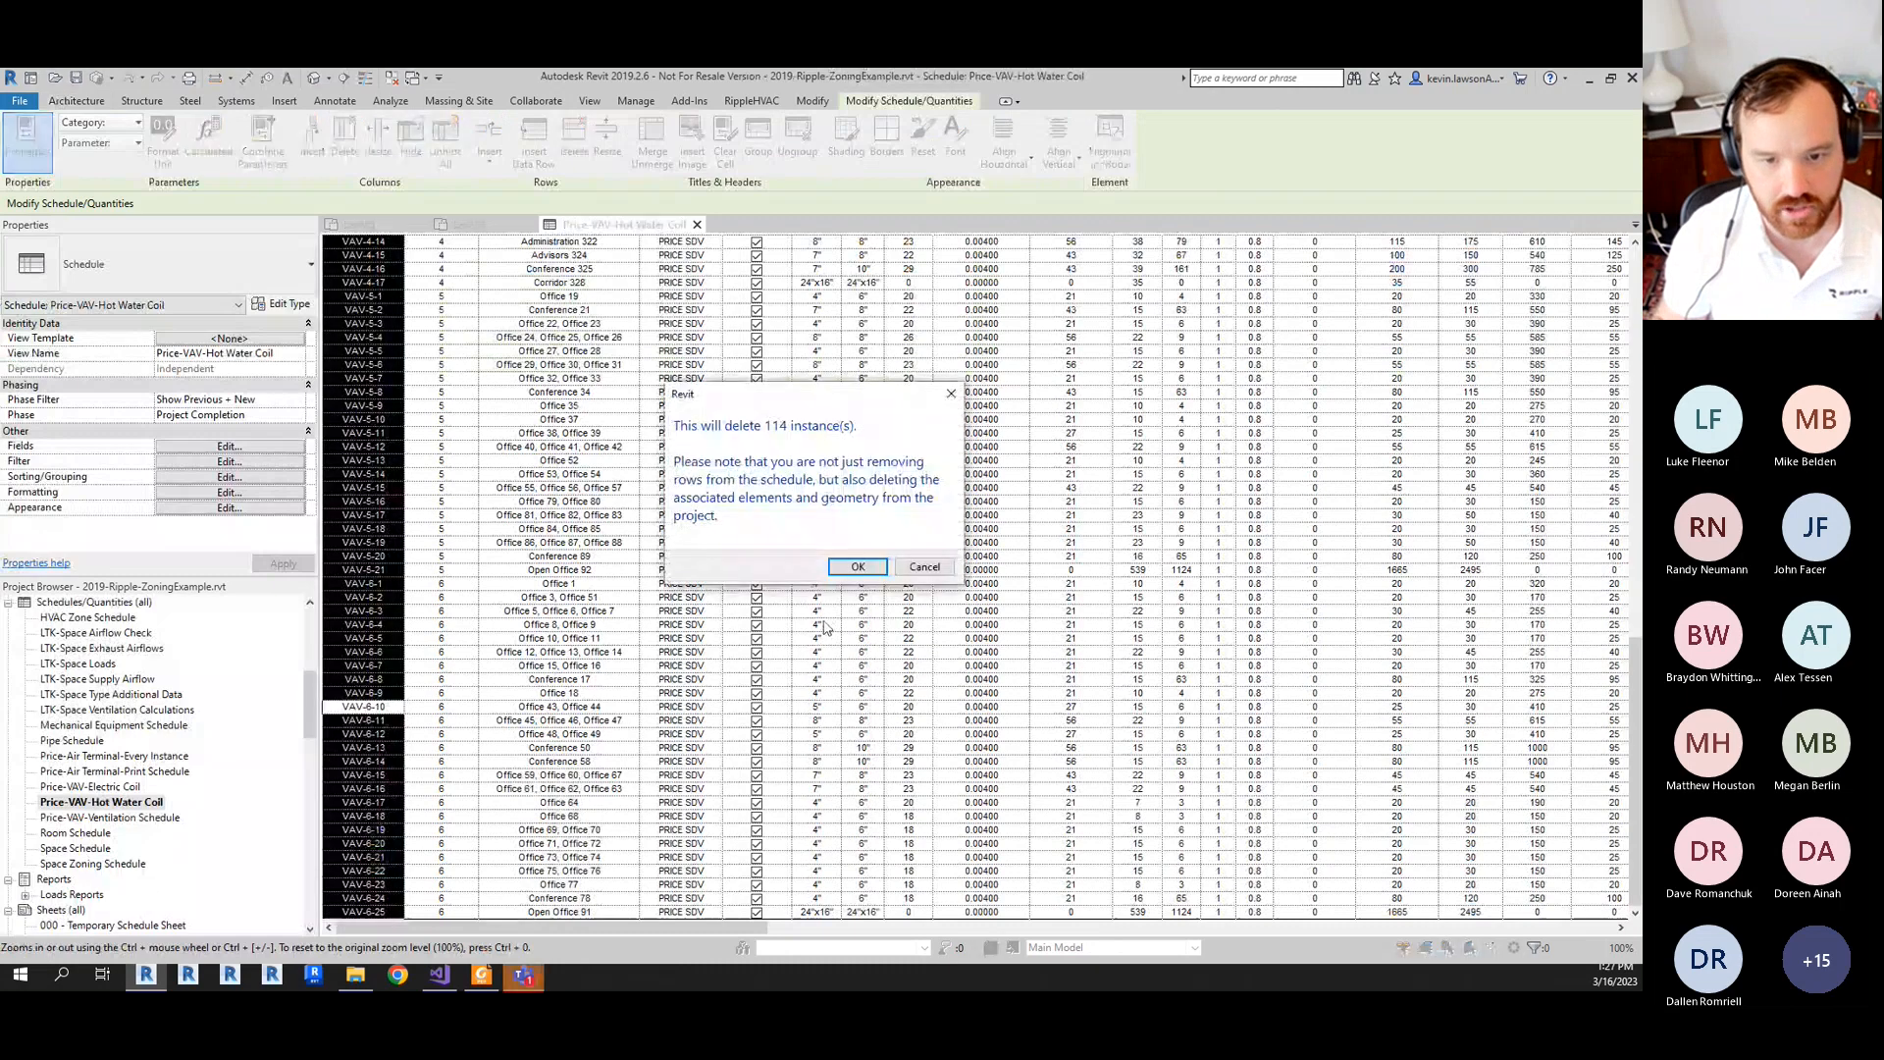
left_click(850, 567)
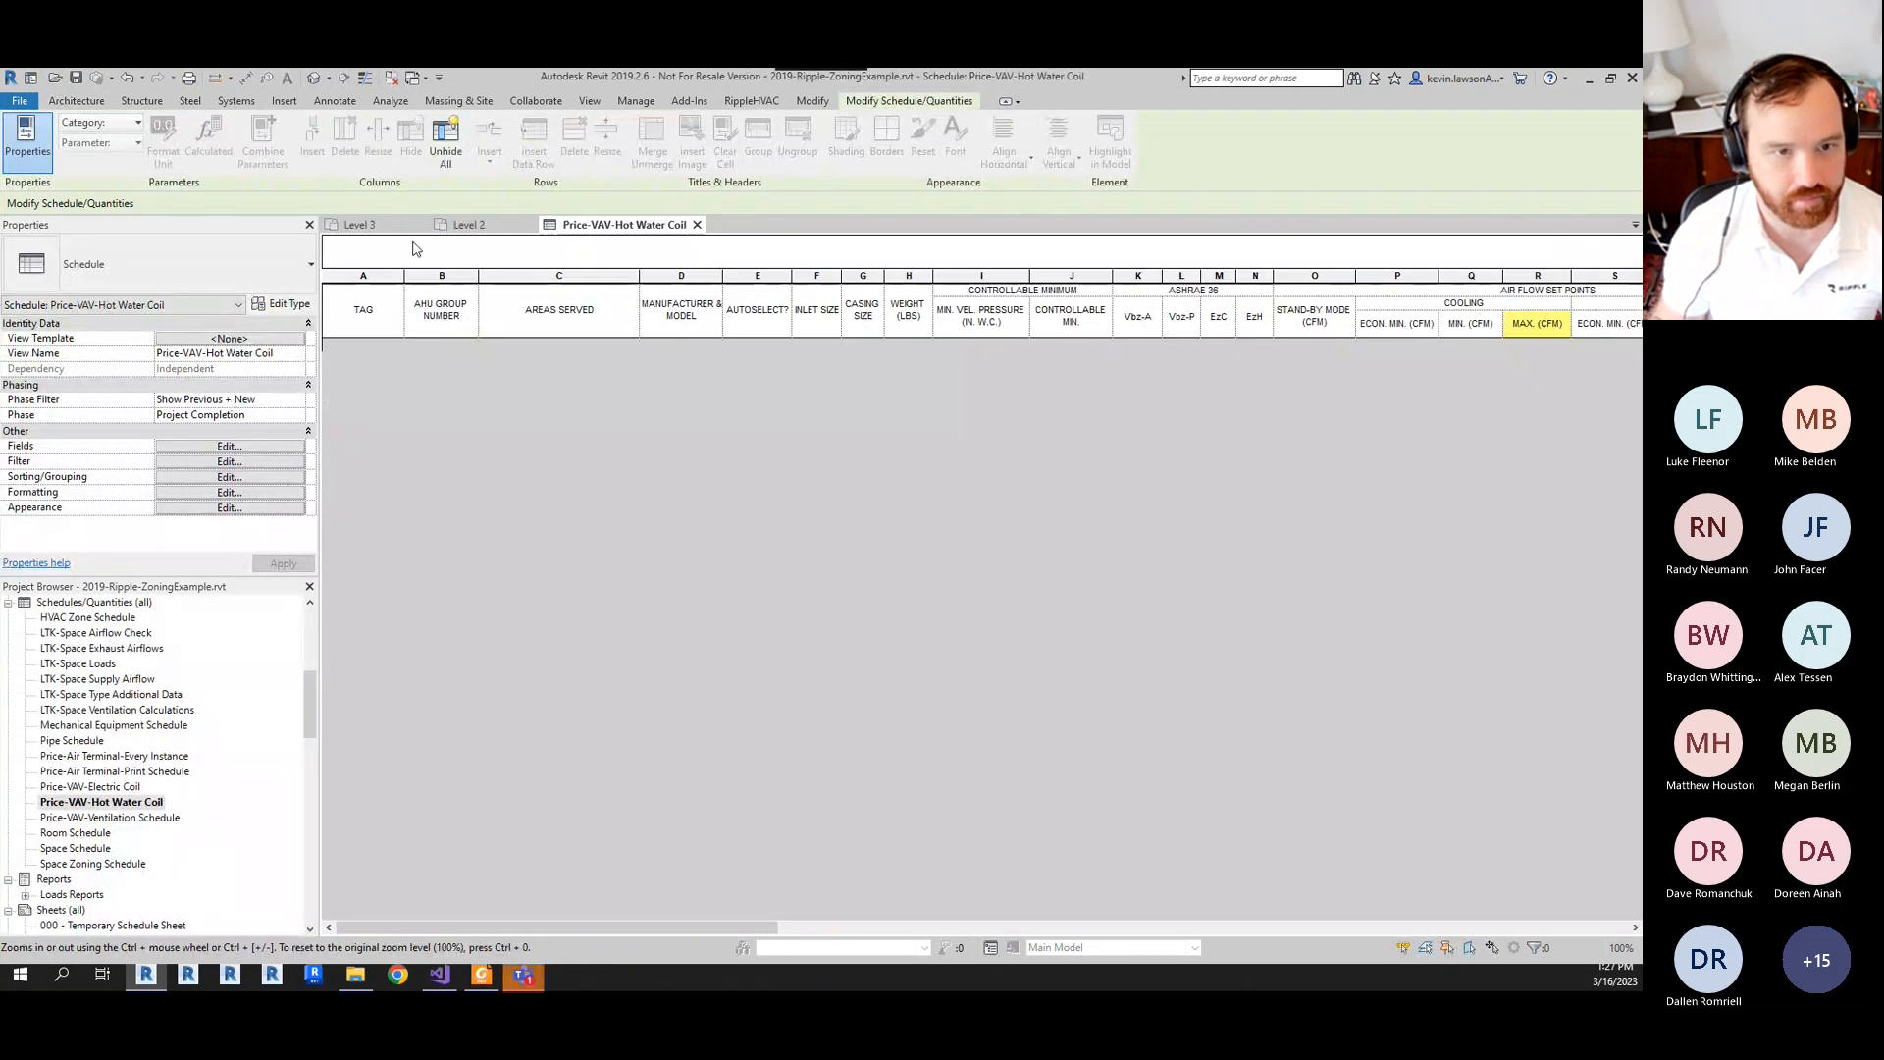
left_click(473, 226)
scroll(235, 653, "up", 2)
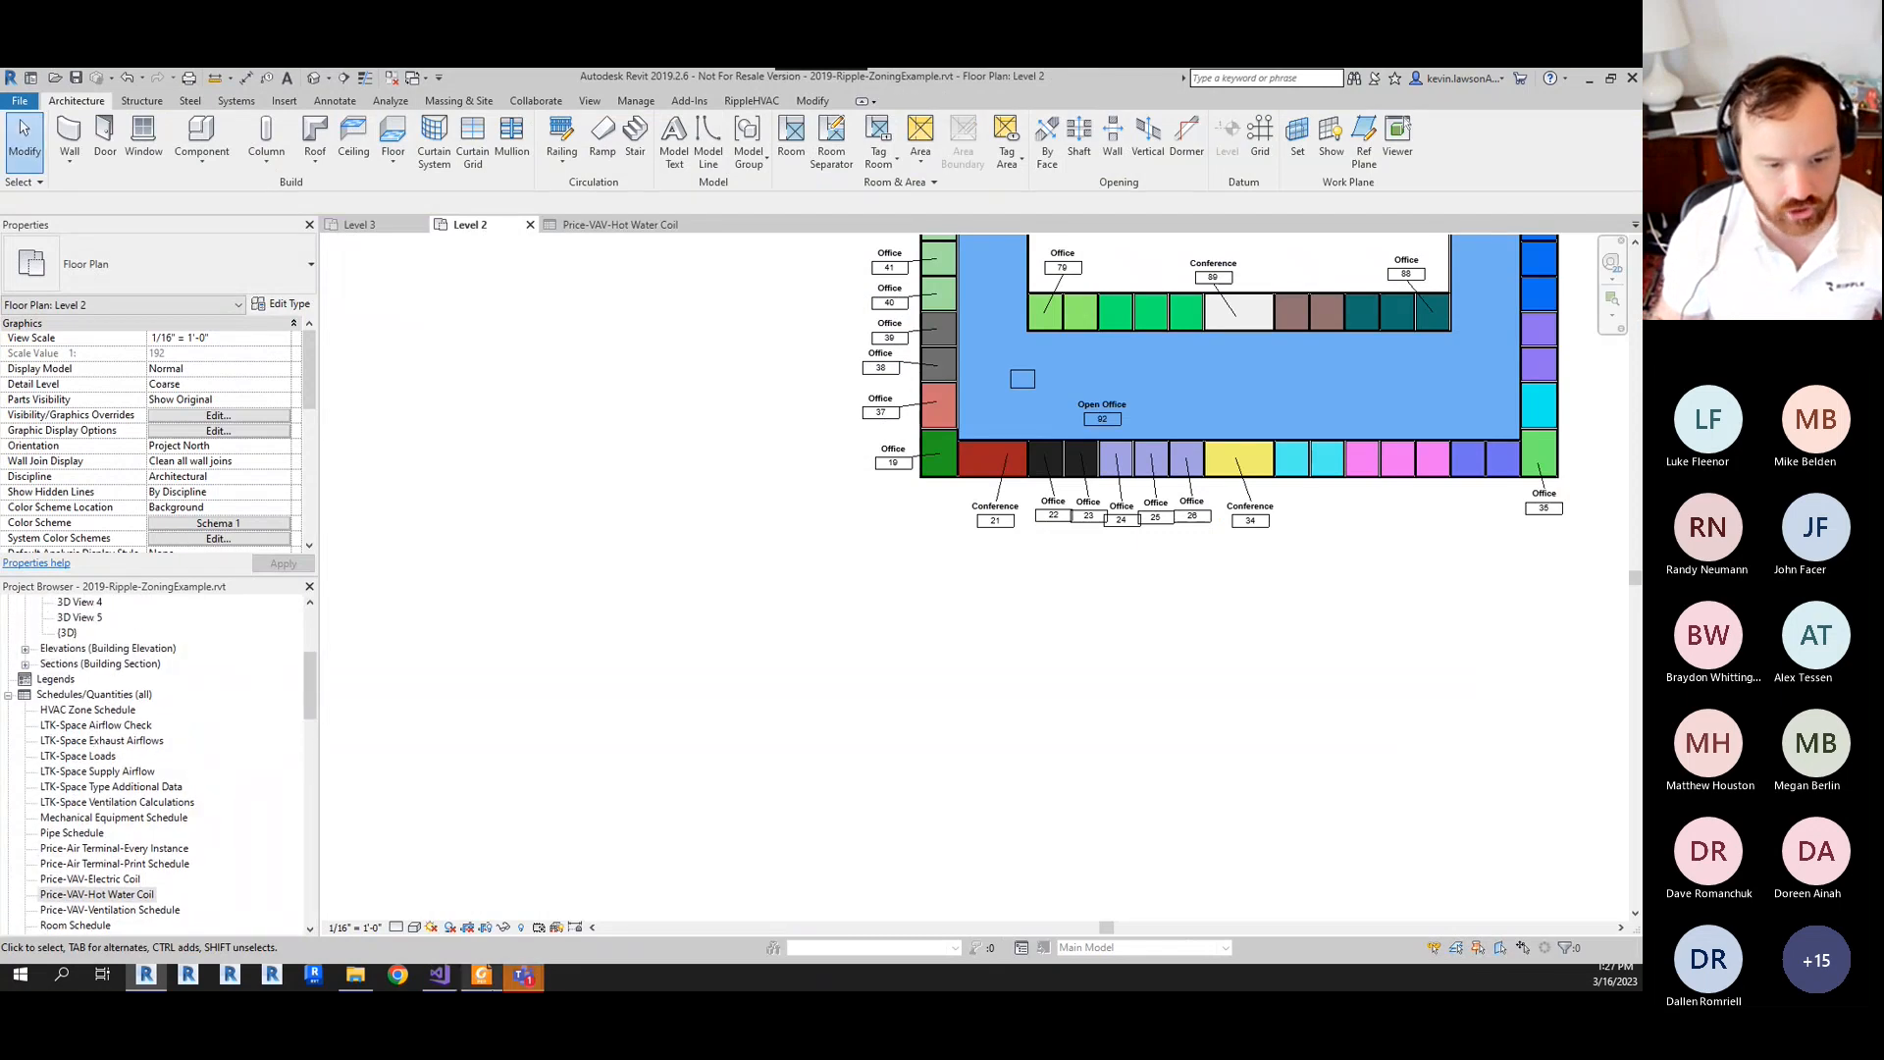
- Switch to Foxit Reader and look through Demystifying HVAC Zoning.pdf, from the introduction to the VAV zoning rules and conclusion
left_click(482, 975)
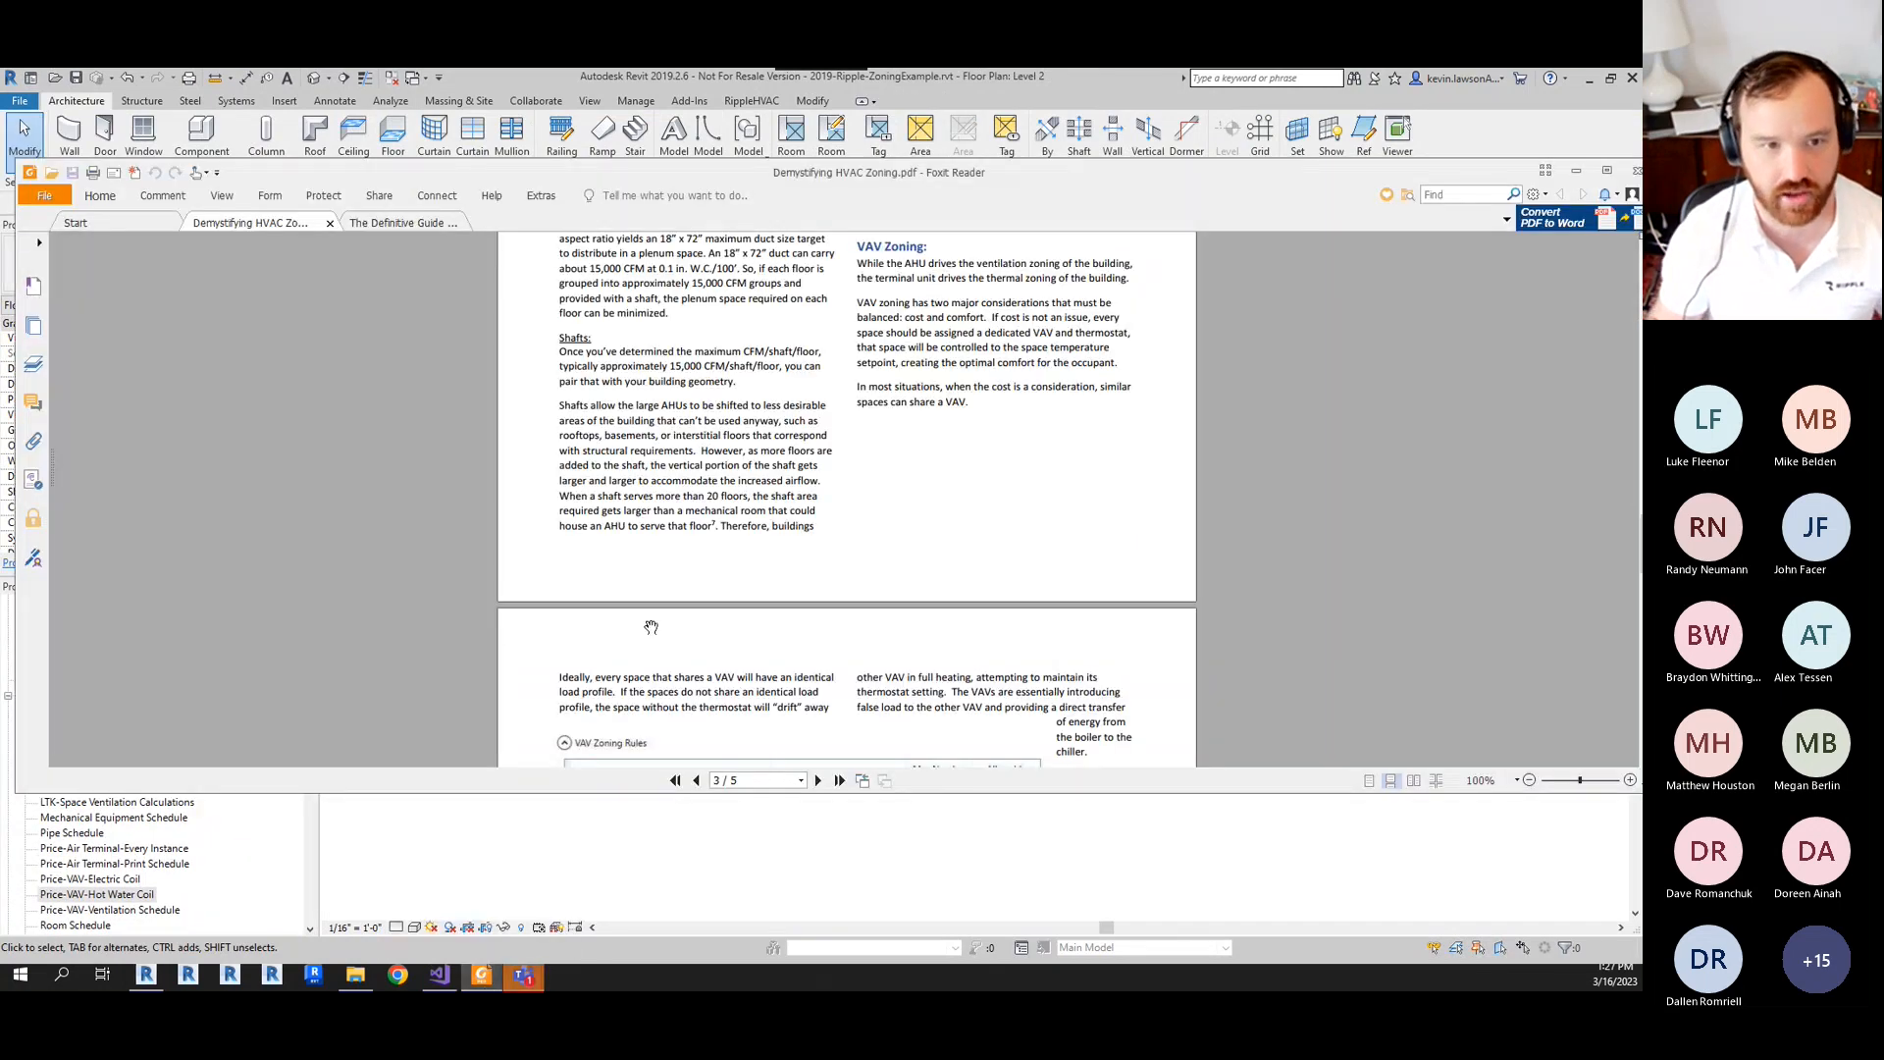
scroll(682, 545, "down", 5)
scroll(682, 545, "up", 5)
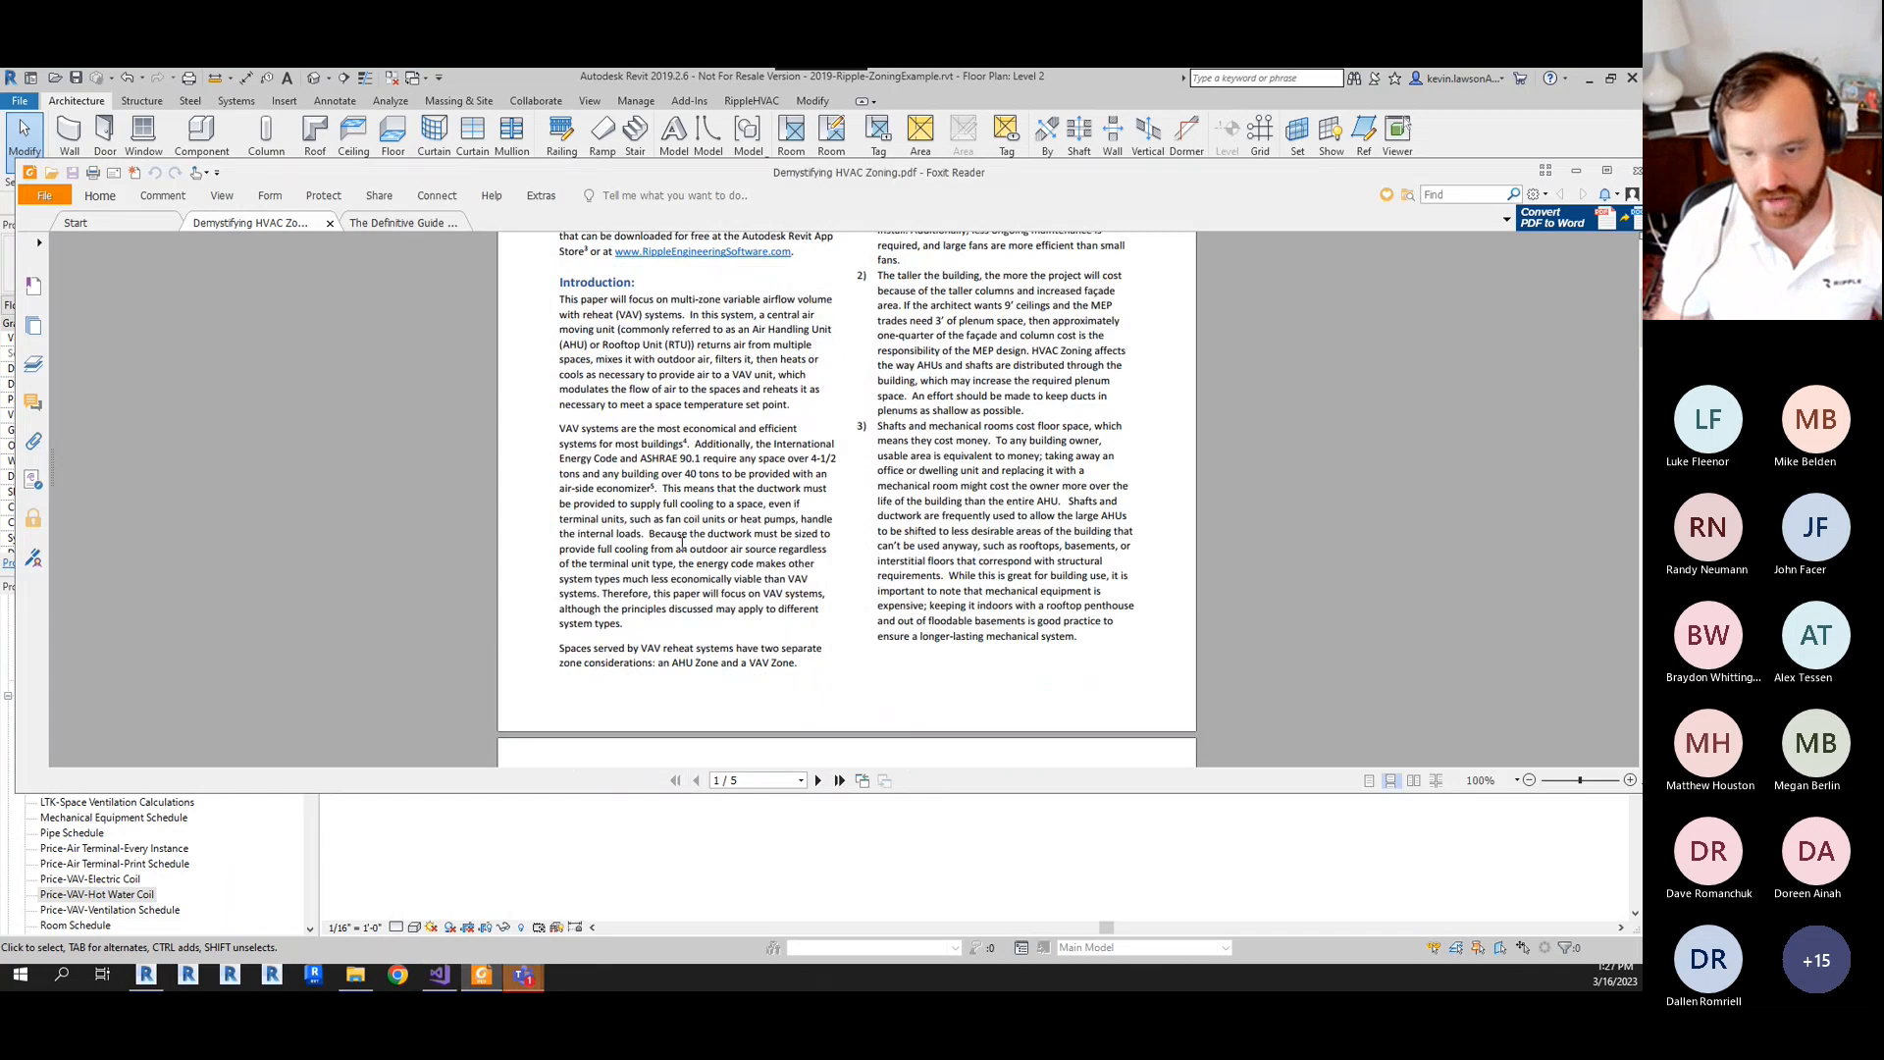
scroll(864, 409, "up", 5)
scroll(922, 407, "down", 3)
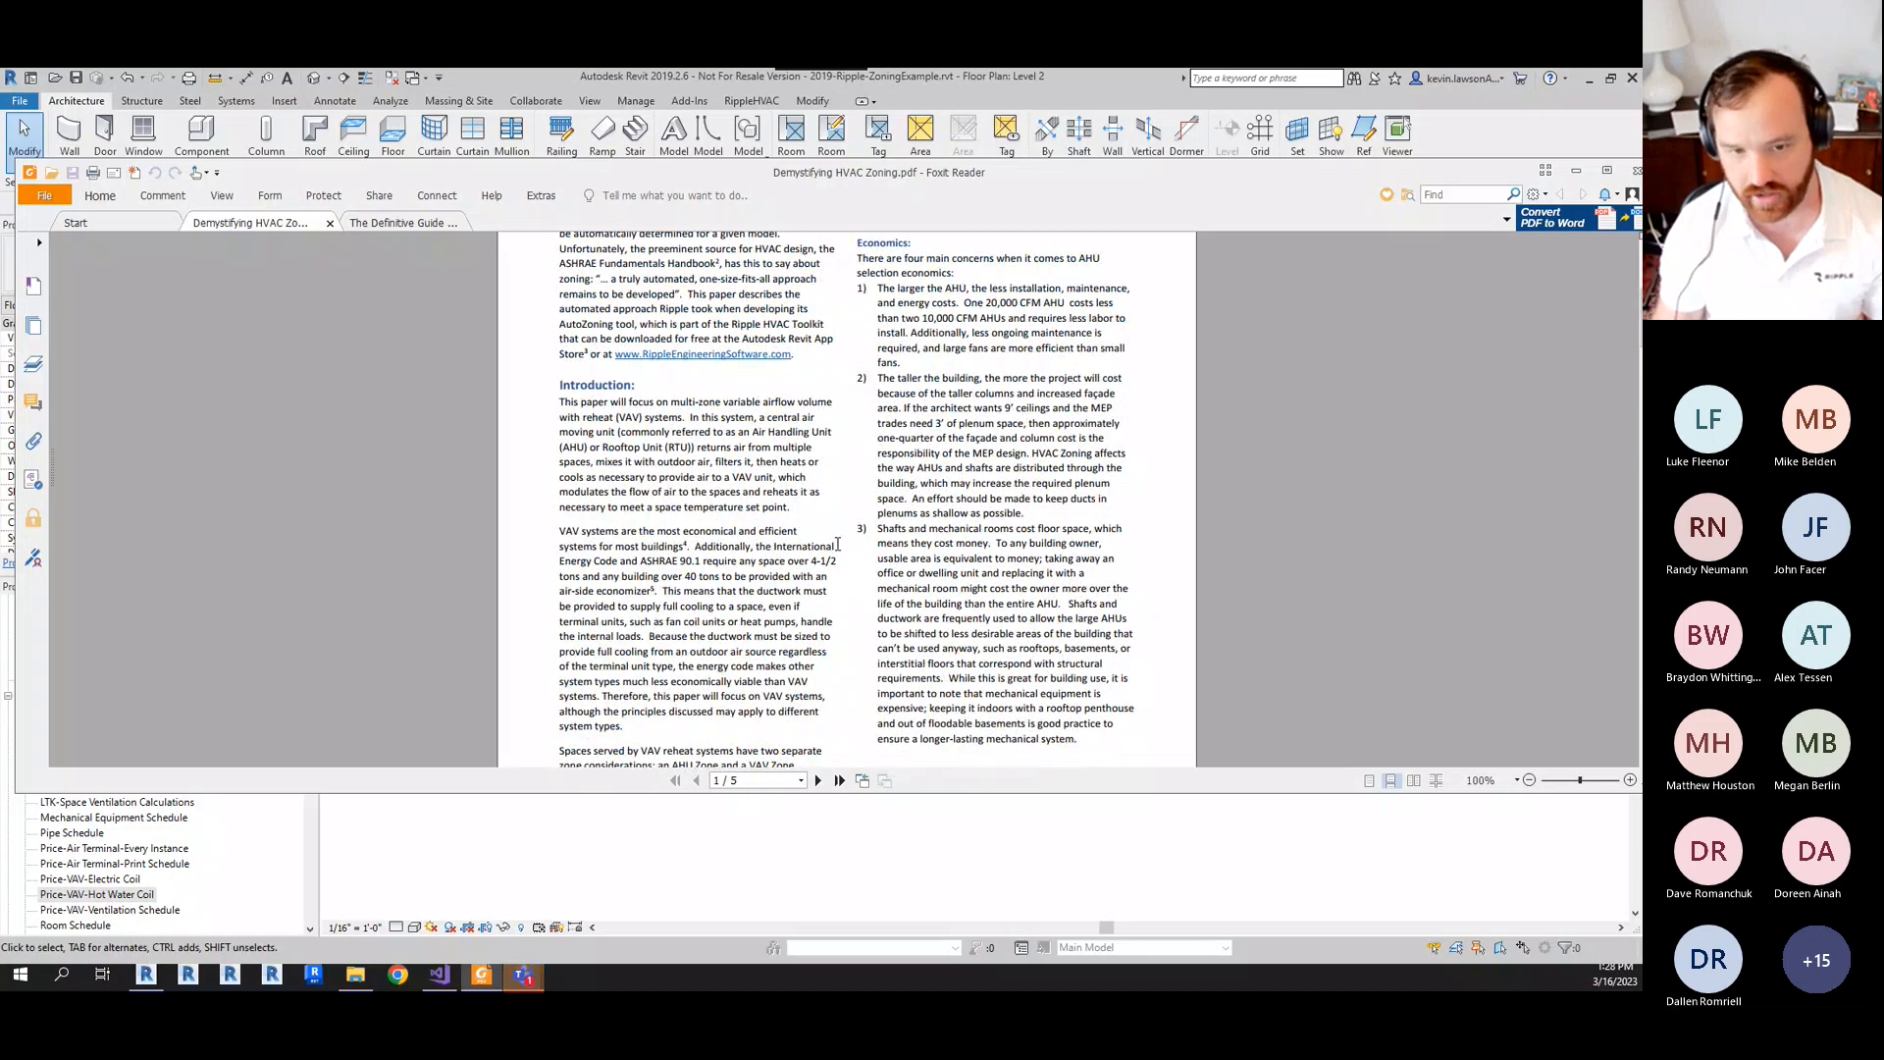
scroll(743, 456, "down", 15)
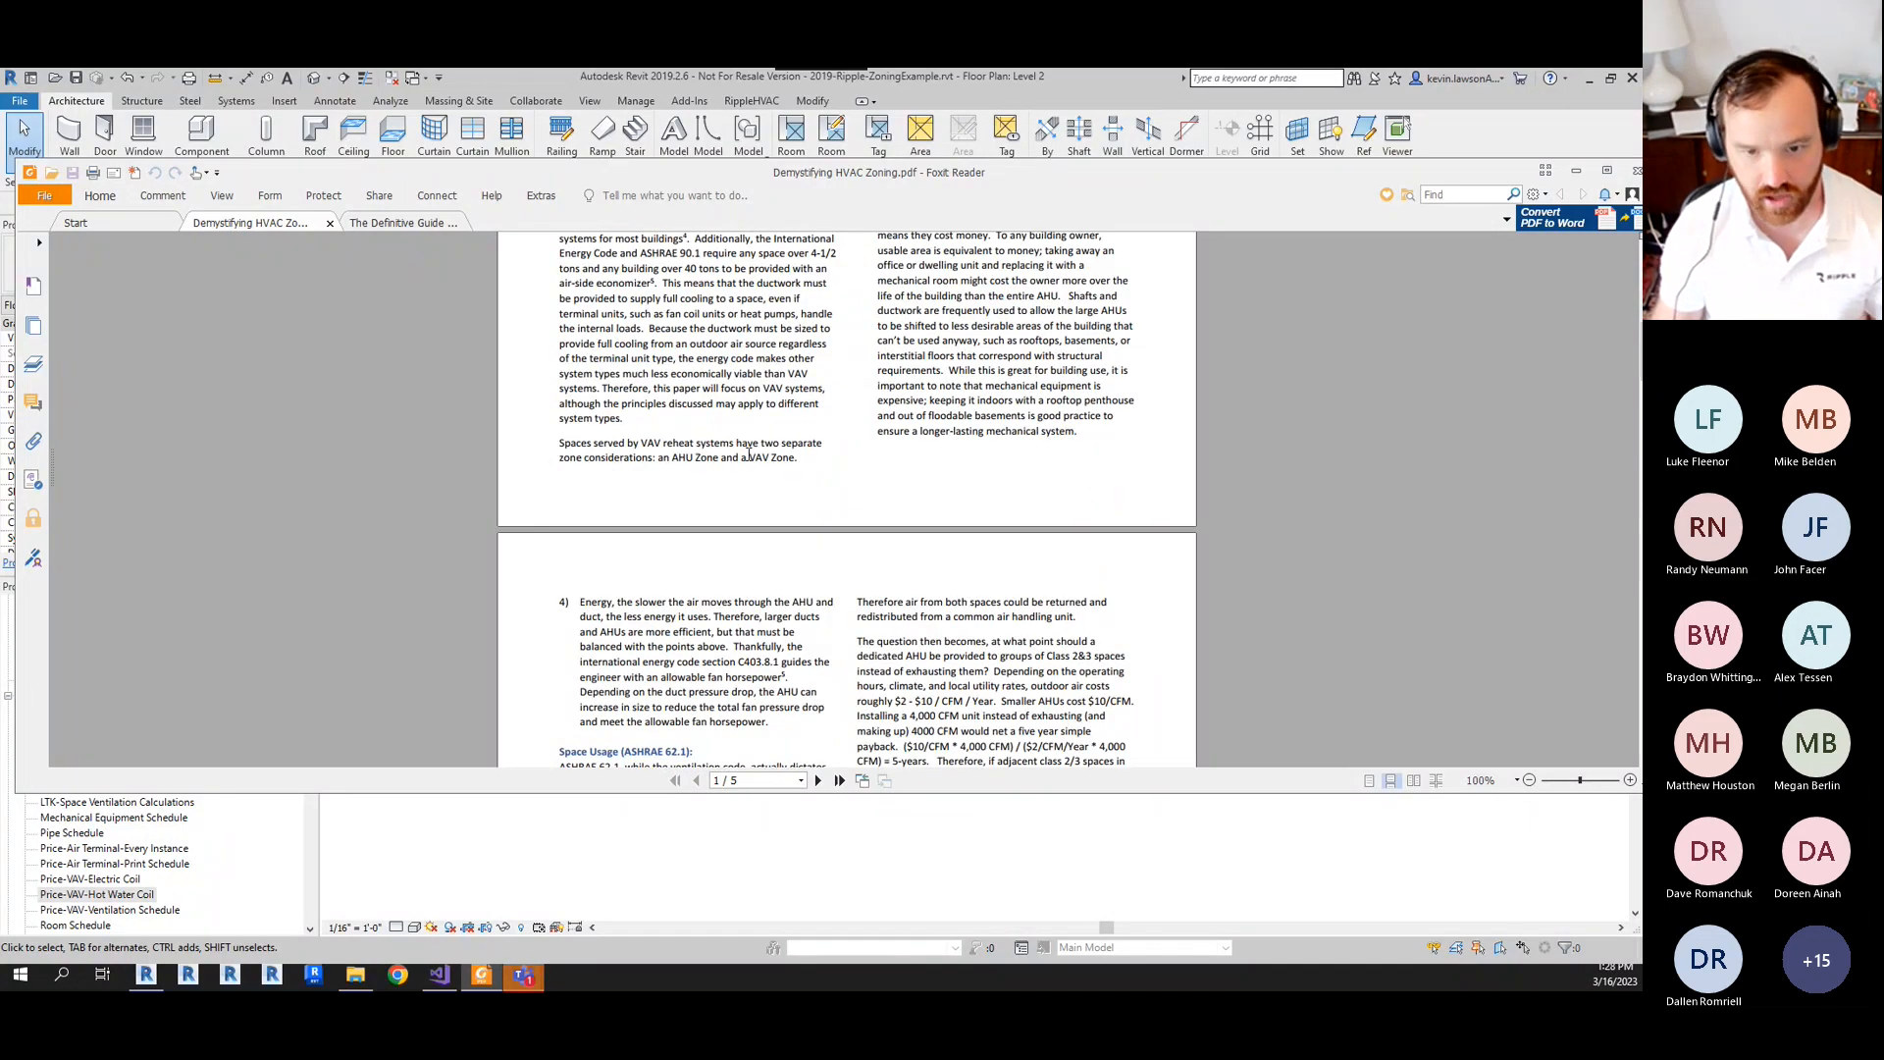
scroll(749, 455, "down", 20)
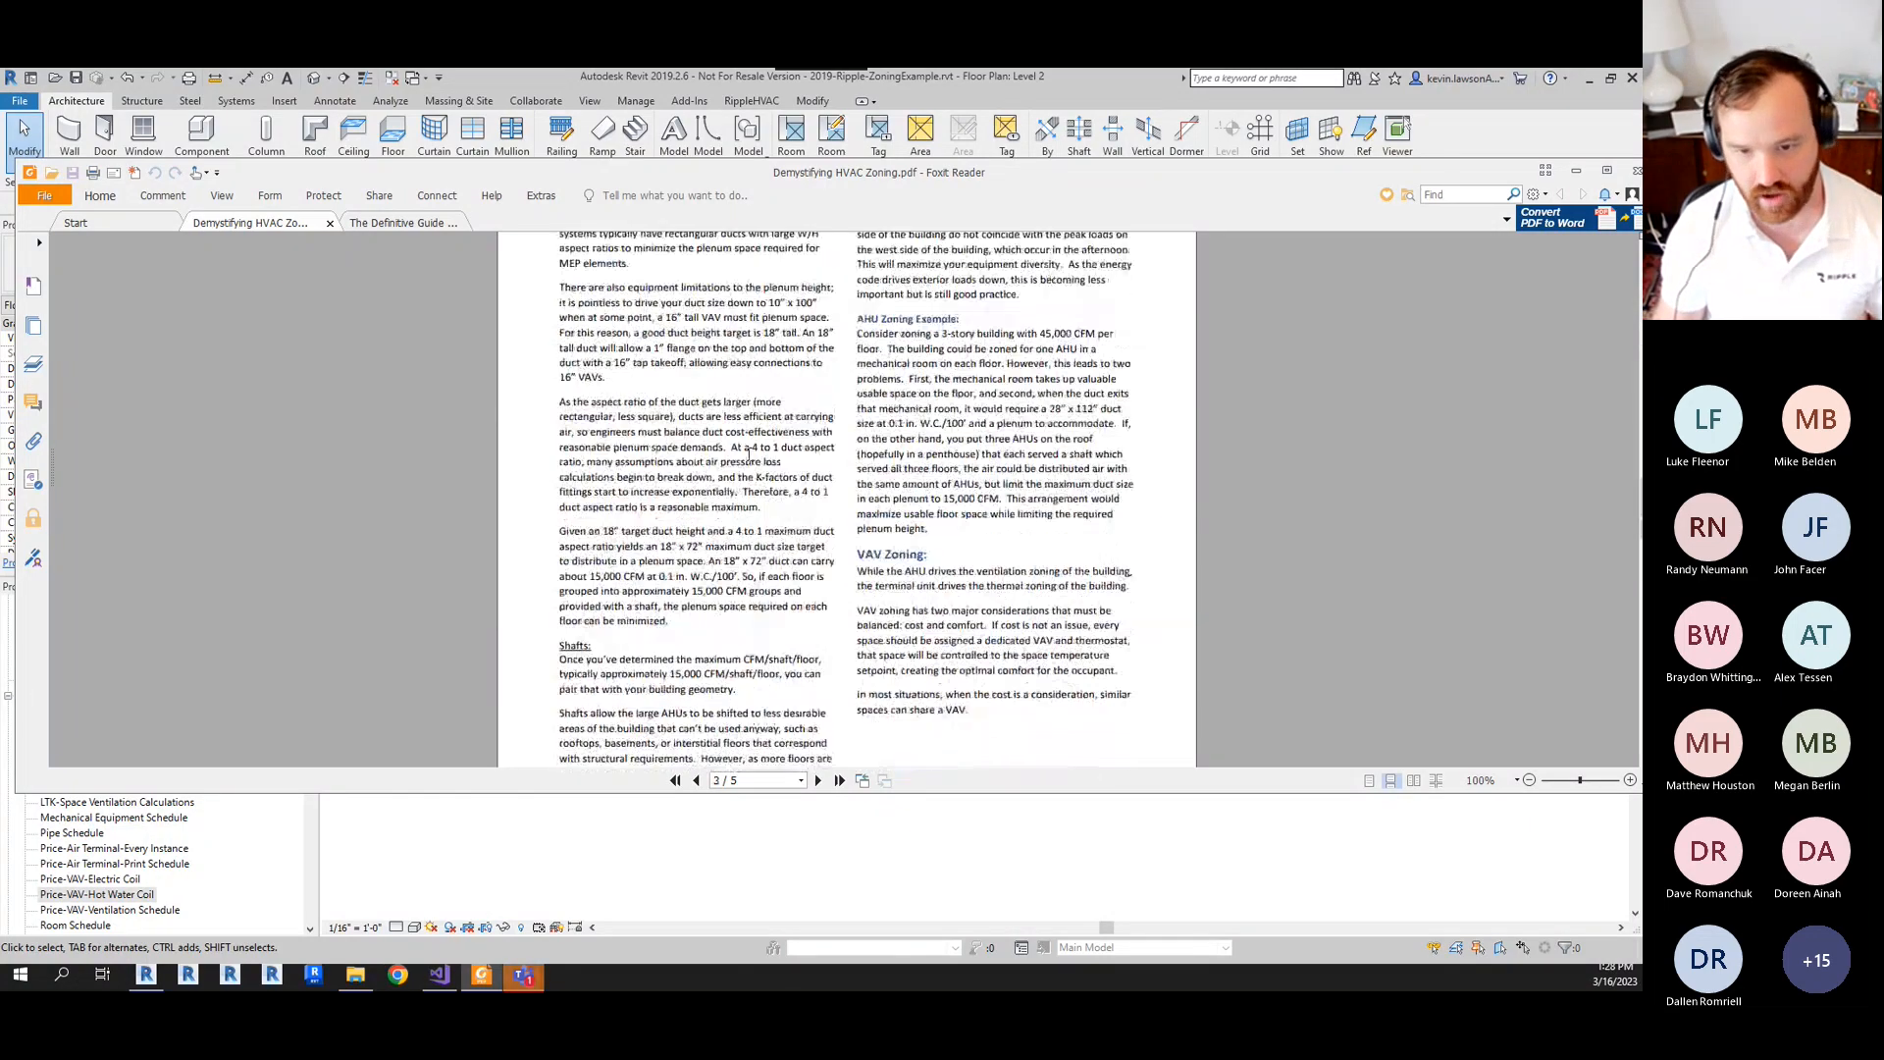
scroll(748, 457, "down", 10)
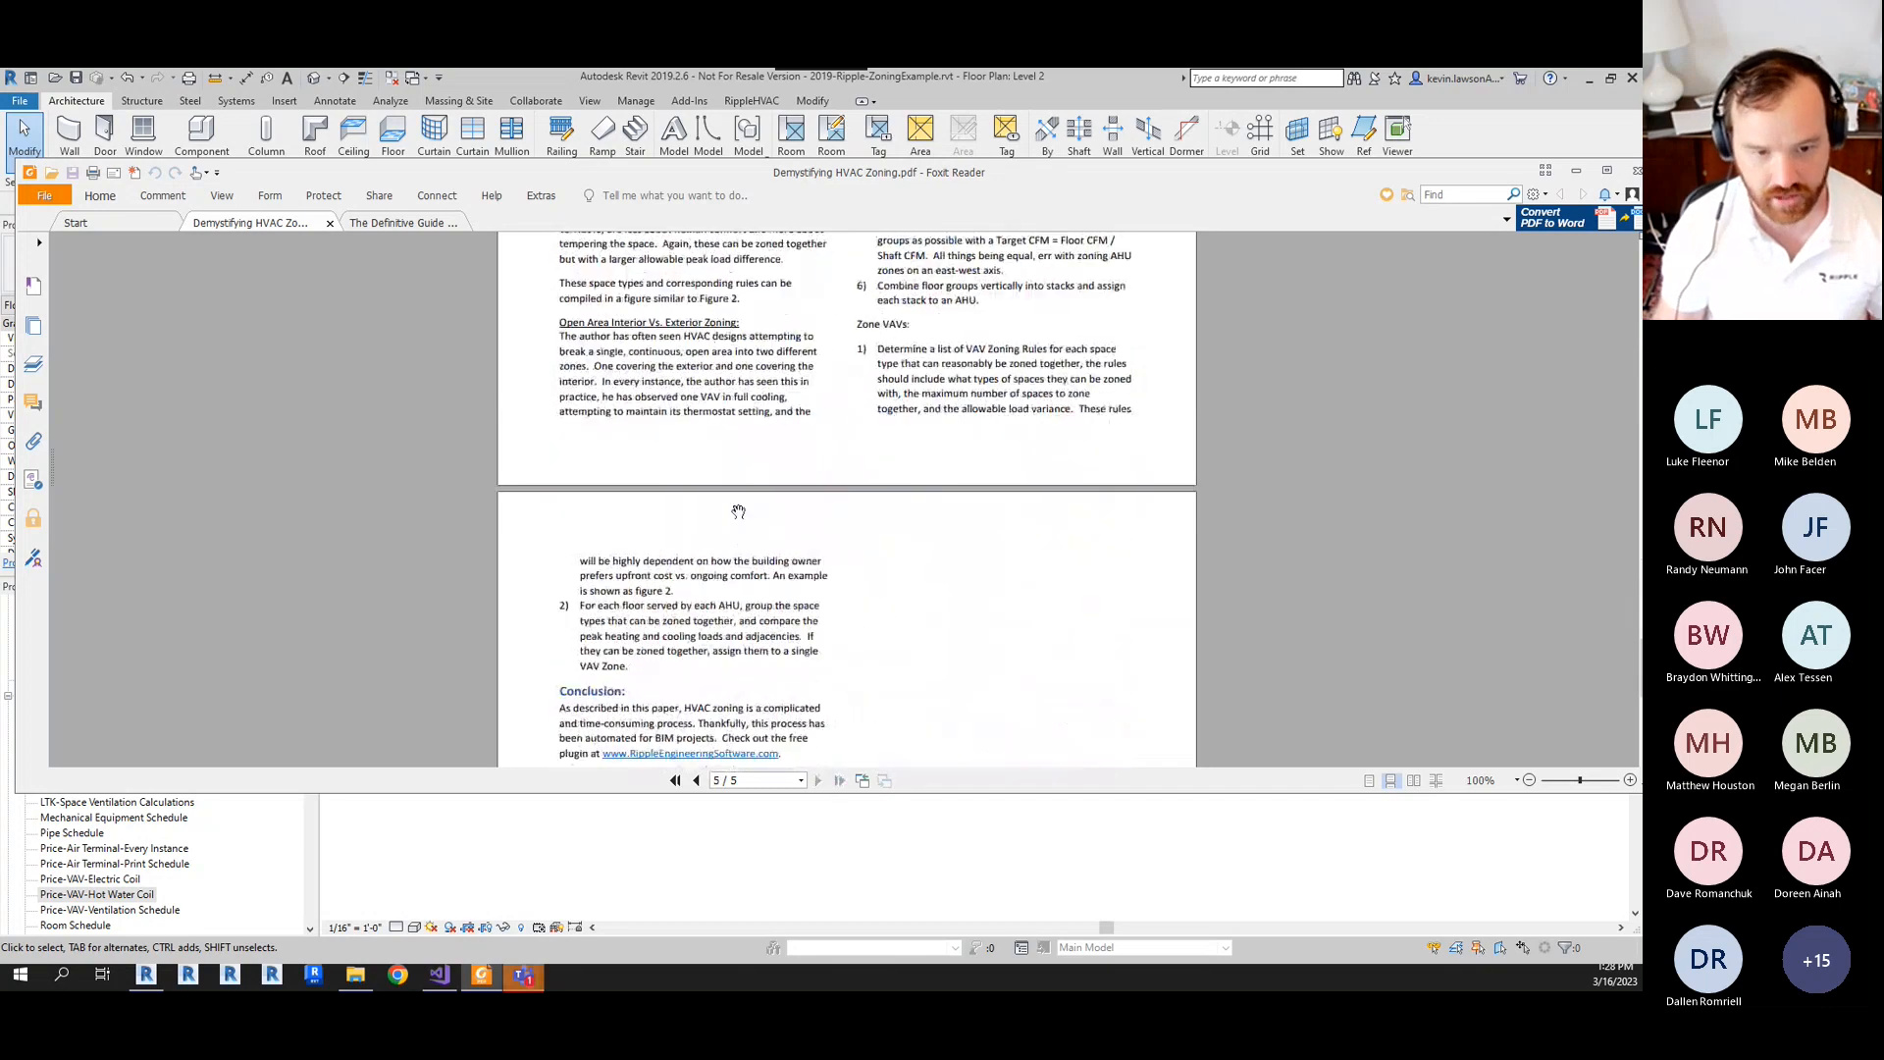
- Switch back to Revit and open the VAV AutoSelect tool of RippleHVAC from the Level 2 floor plan
left_click(726, 827)
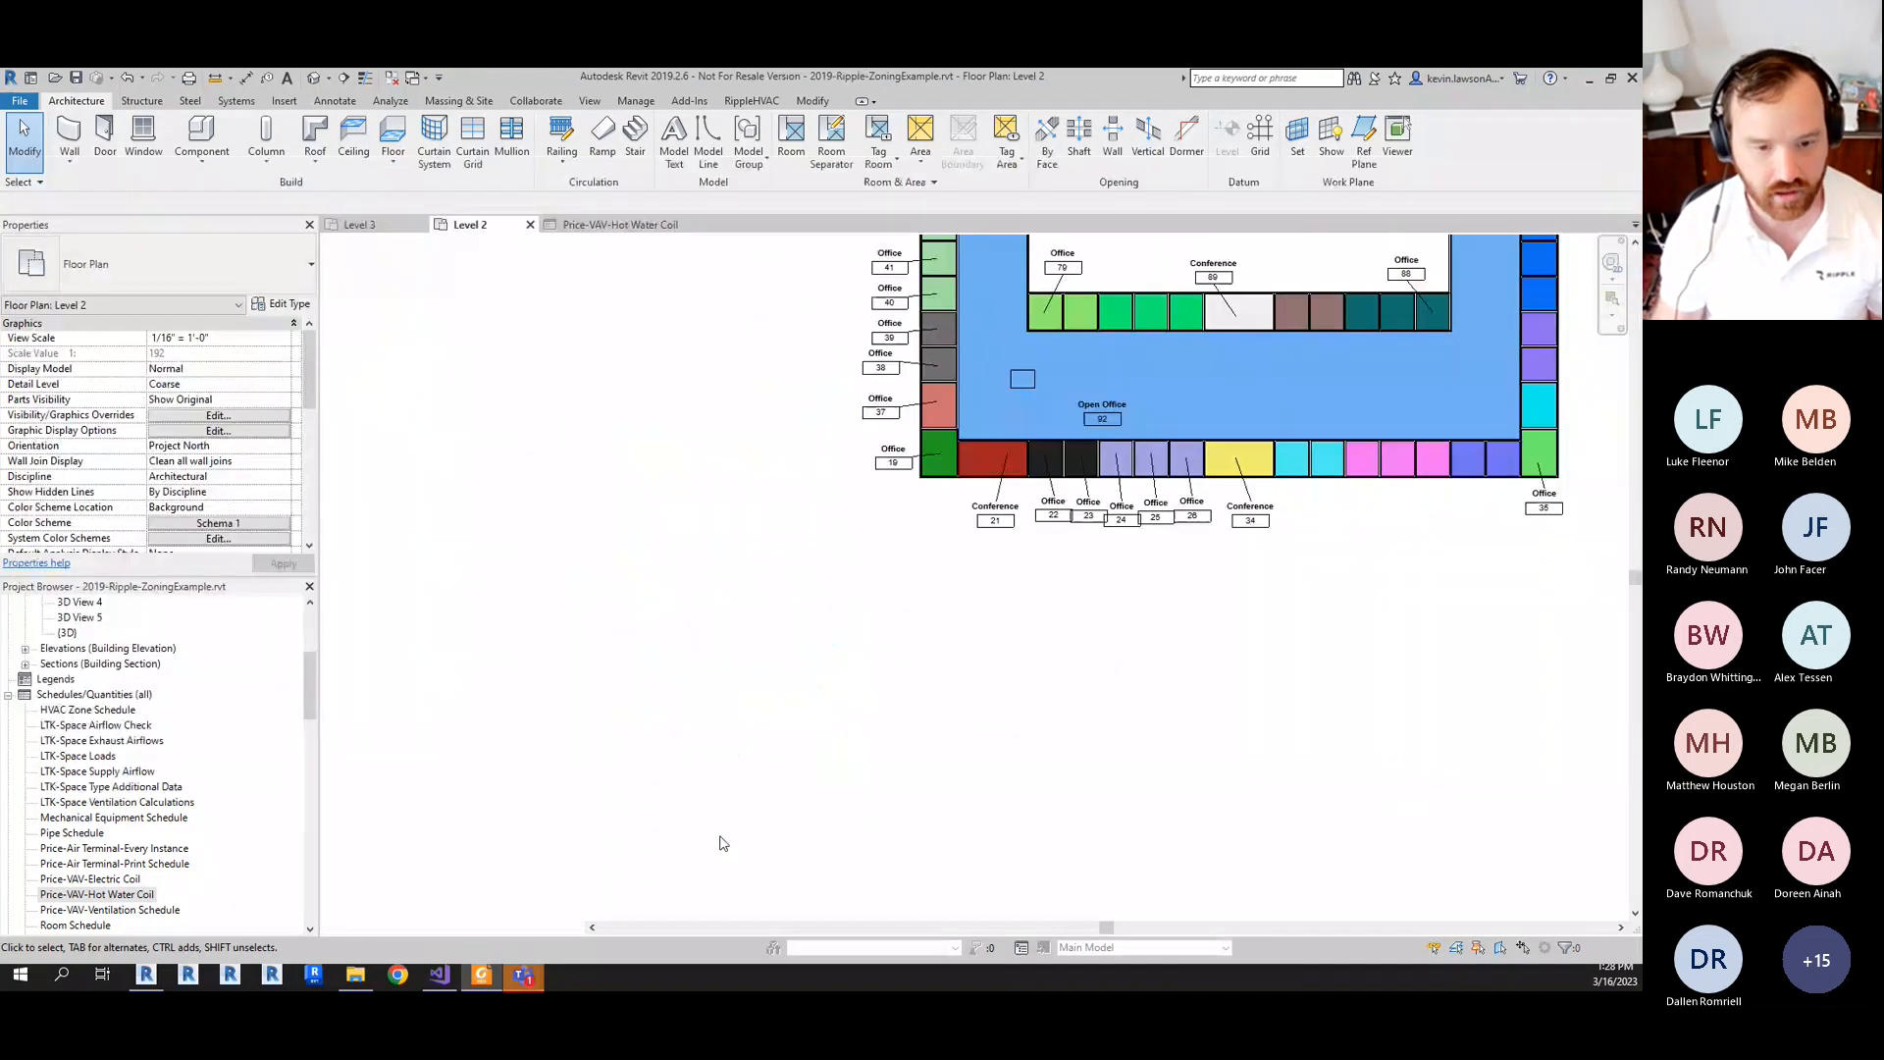
scroll(744, 767, "down", 2)
scroll(1186, 544, "up", 2)
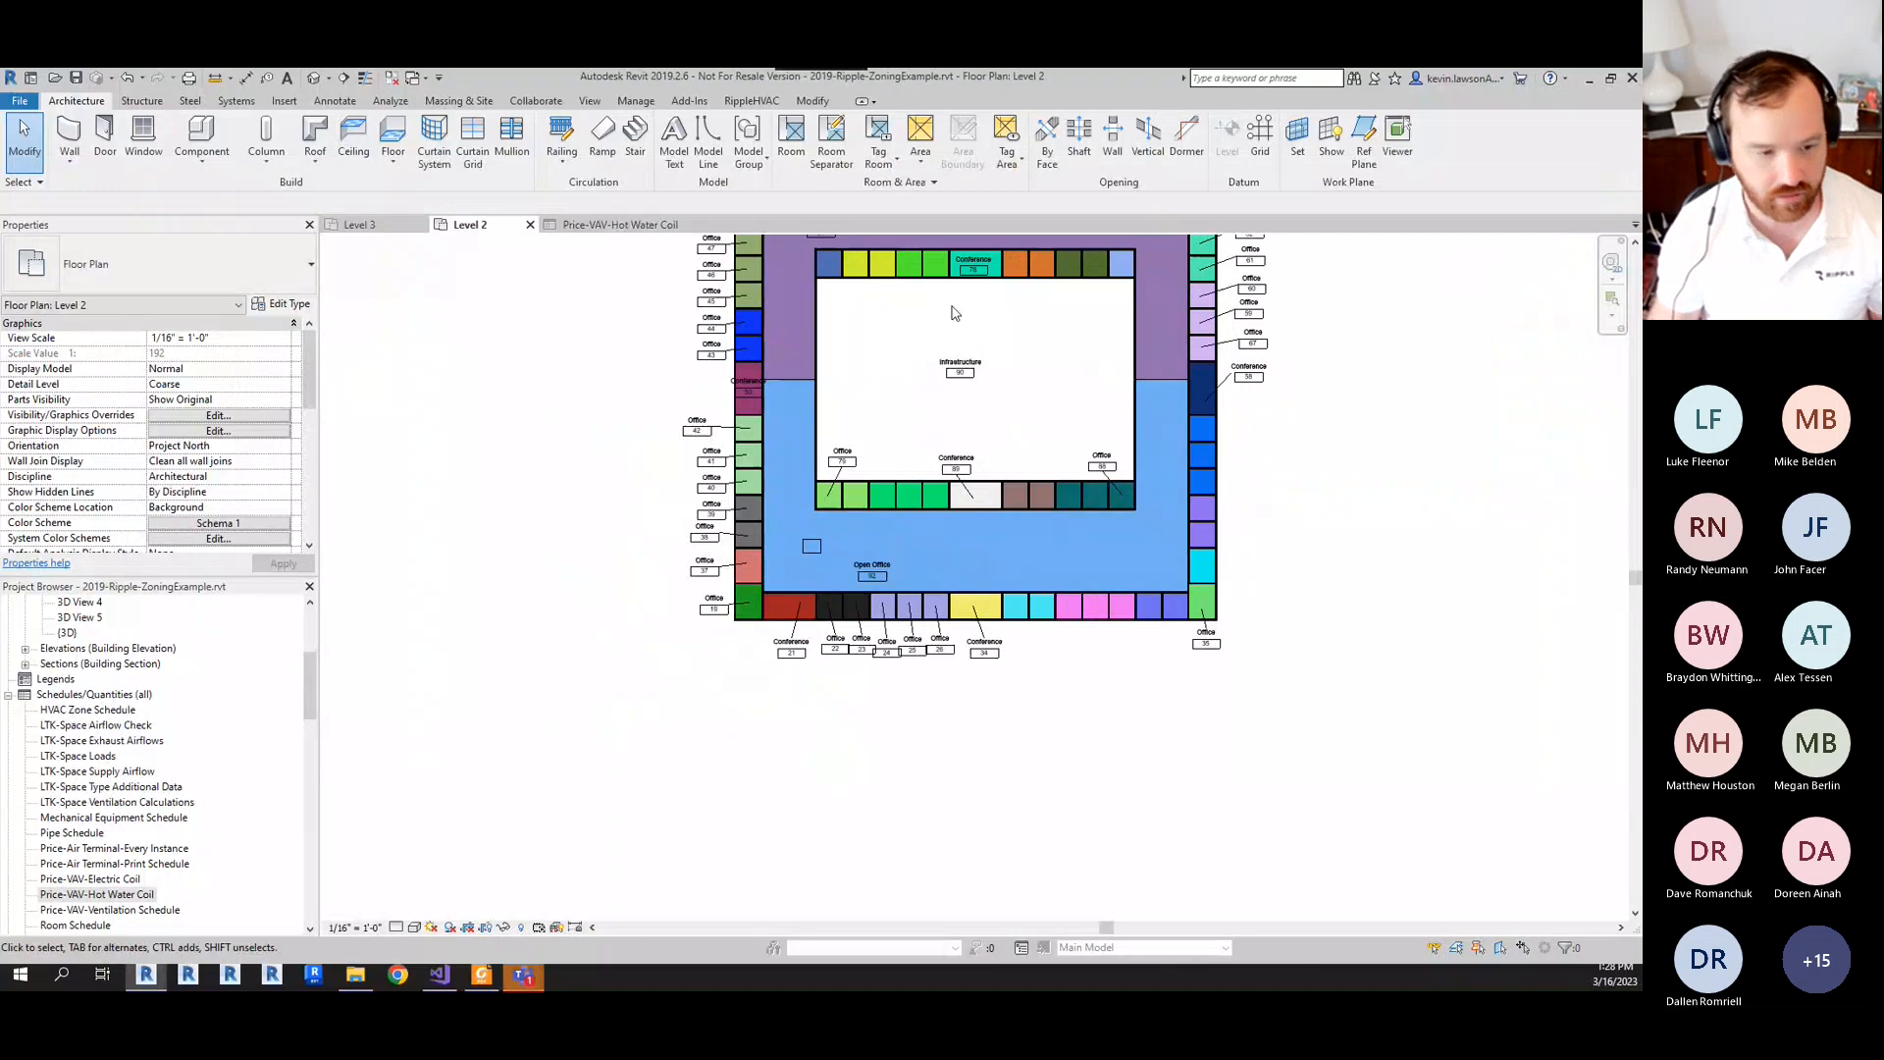
mouse_move(149, 978)
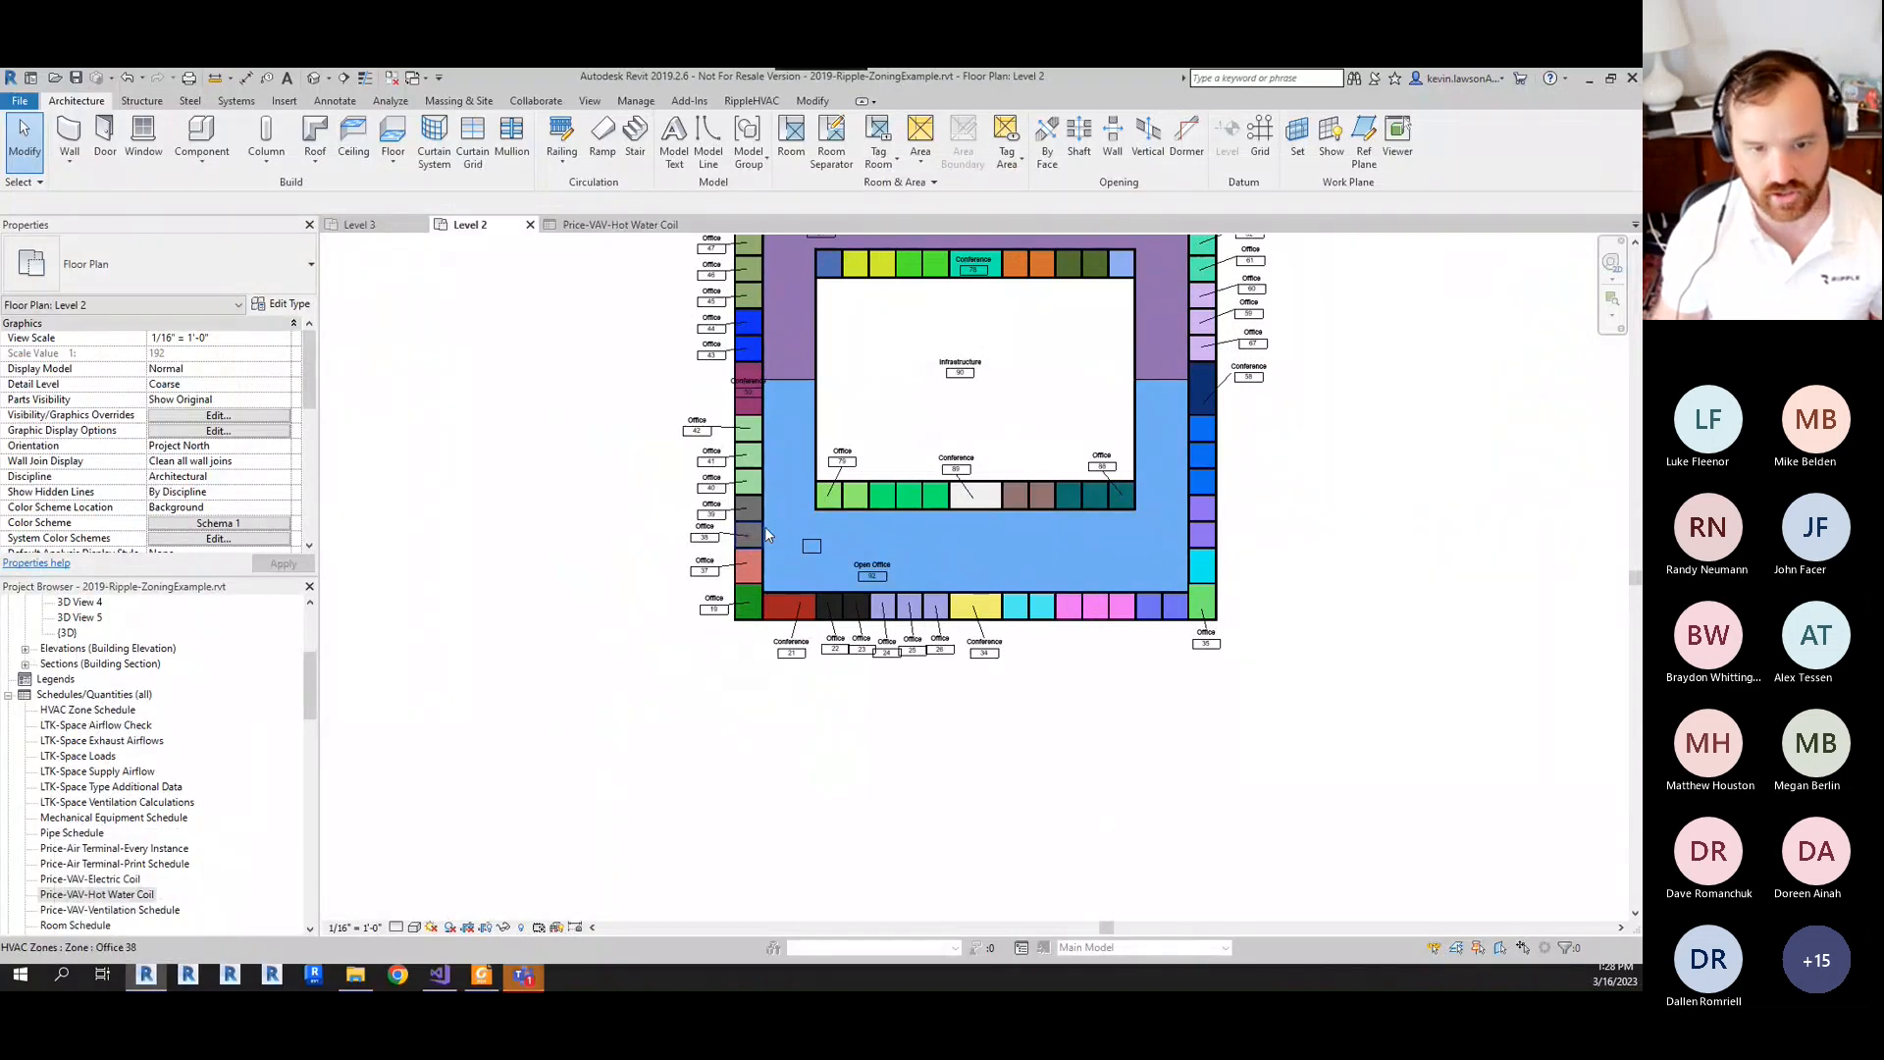
left_click(751, 101)
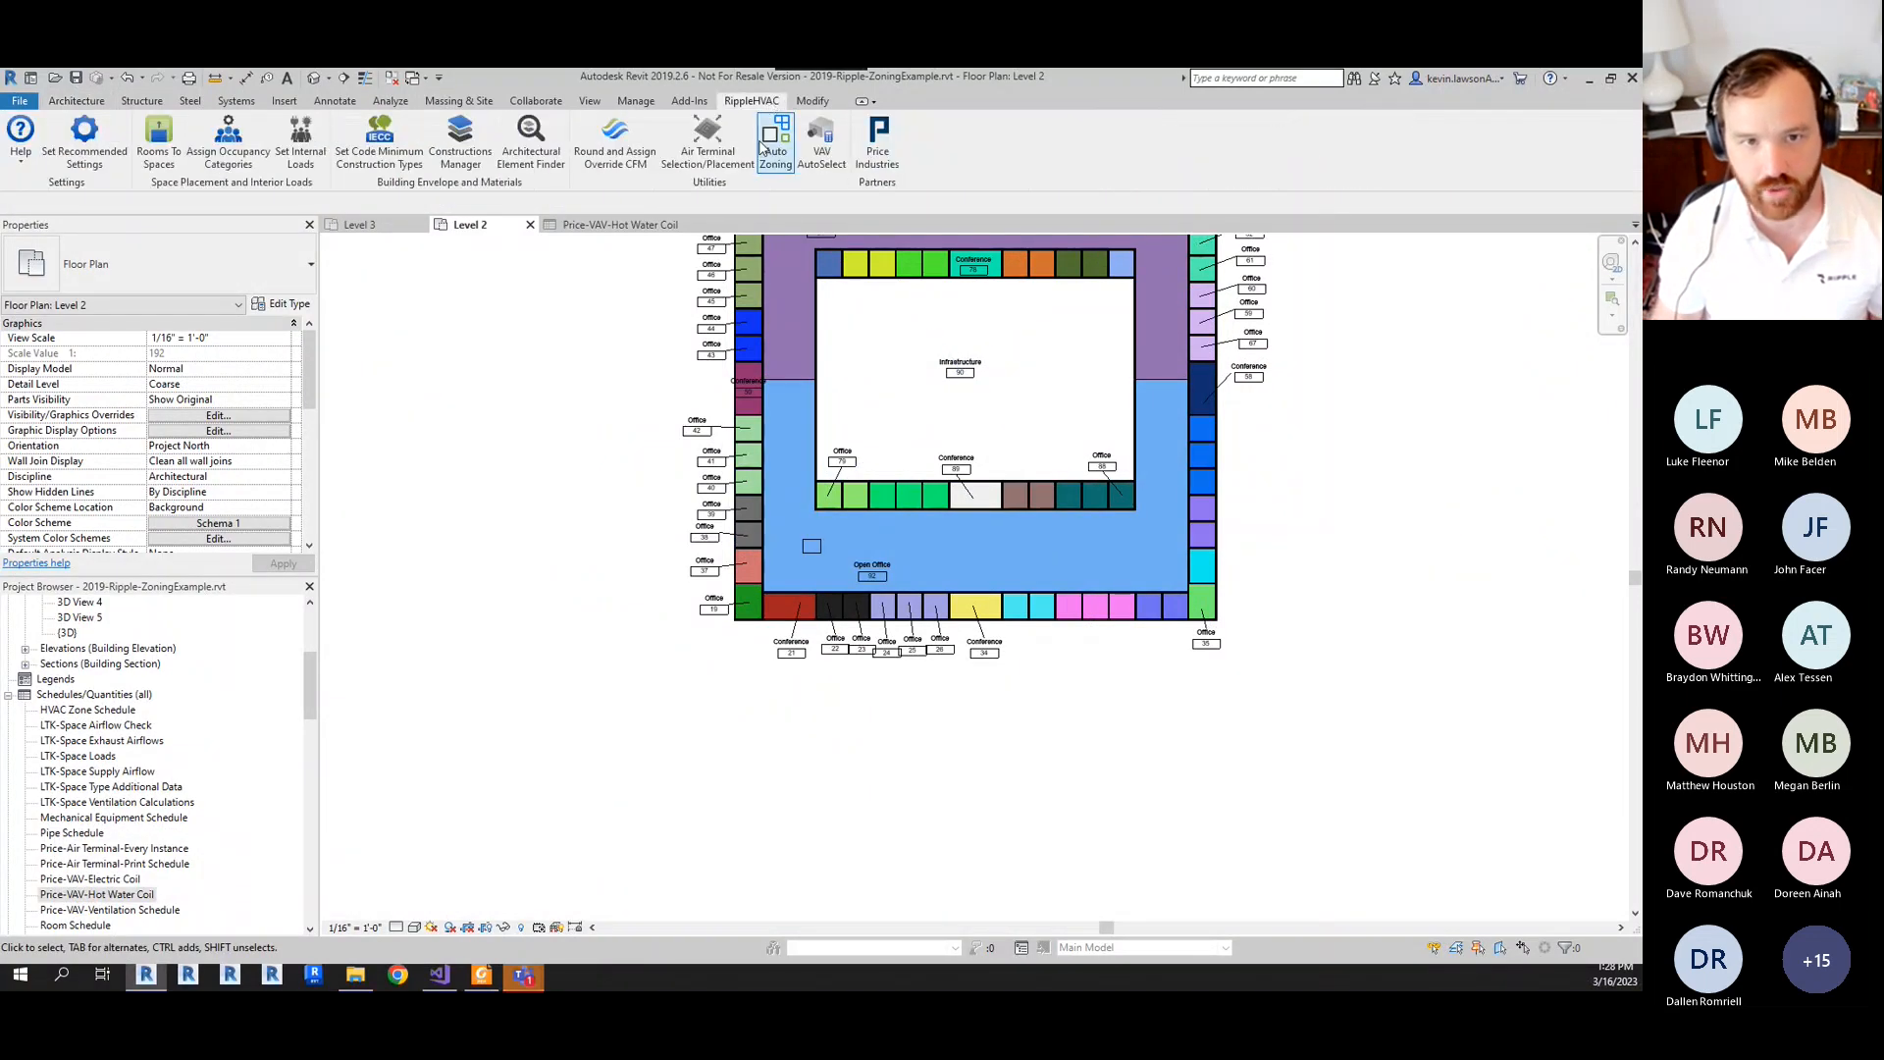
left_click(831, 162)
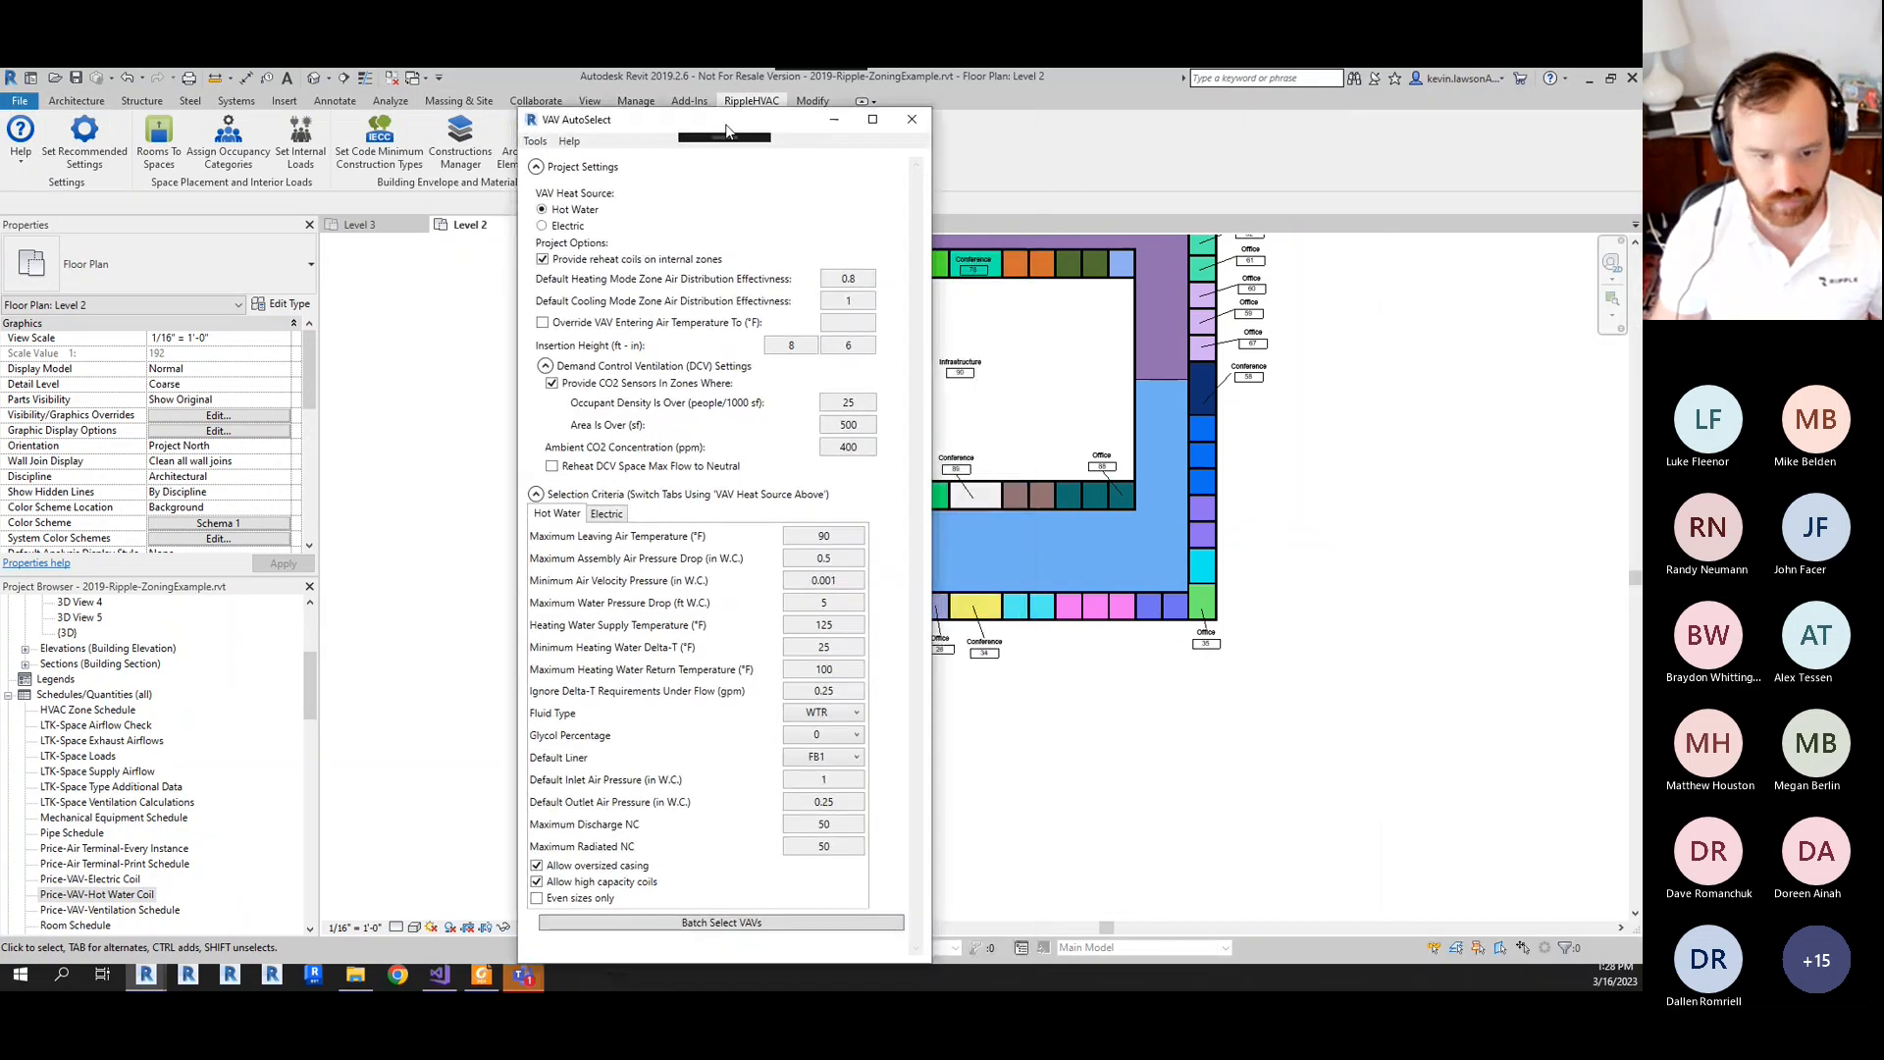
- Look through the Price SDV families under Mechanical Equipment and select the Price-VAV-Ventilation Schedule among the project's schedules
left_click_drag(309, 687, 291, 797)
left_click(41, 880)
left_click(41, 880)
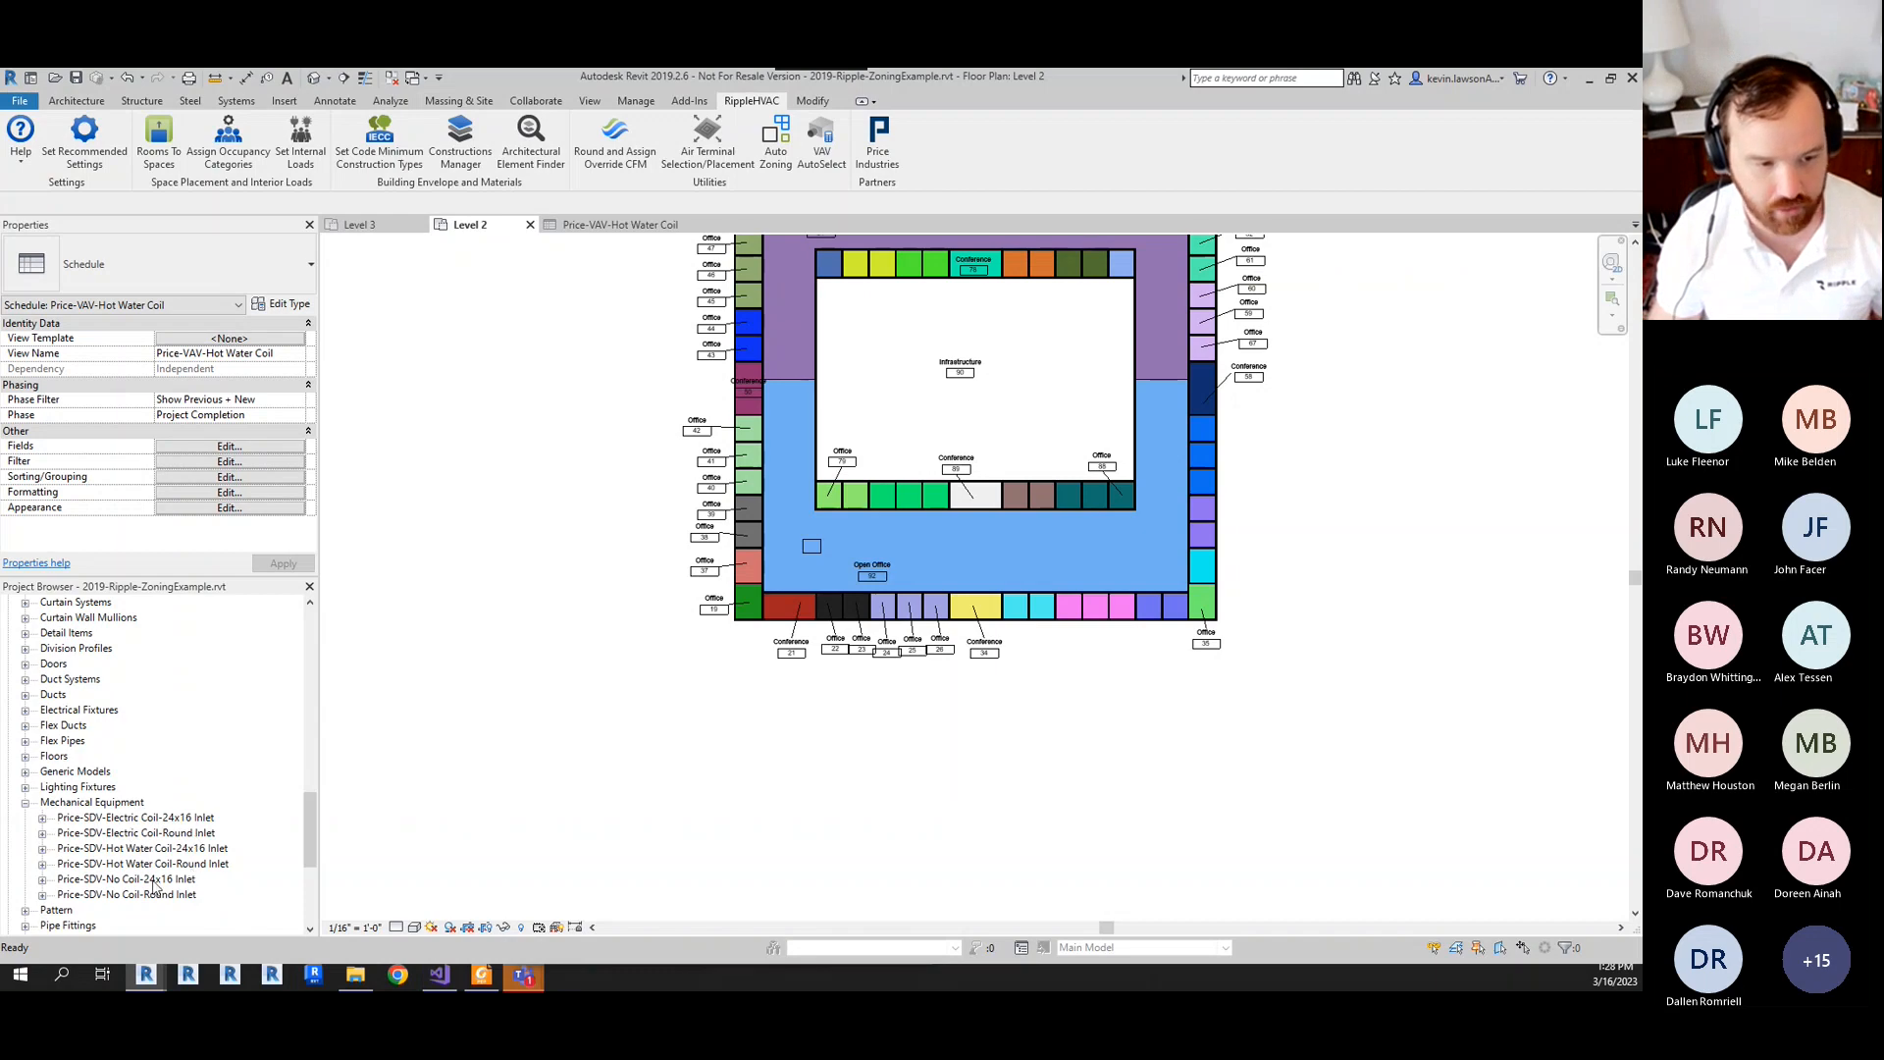
left_click_drag(308, 811, 311, 763)
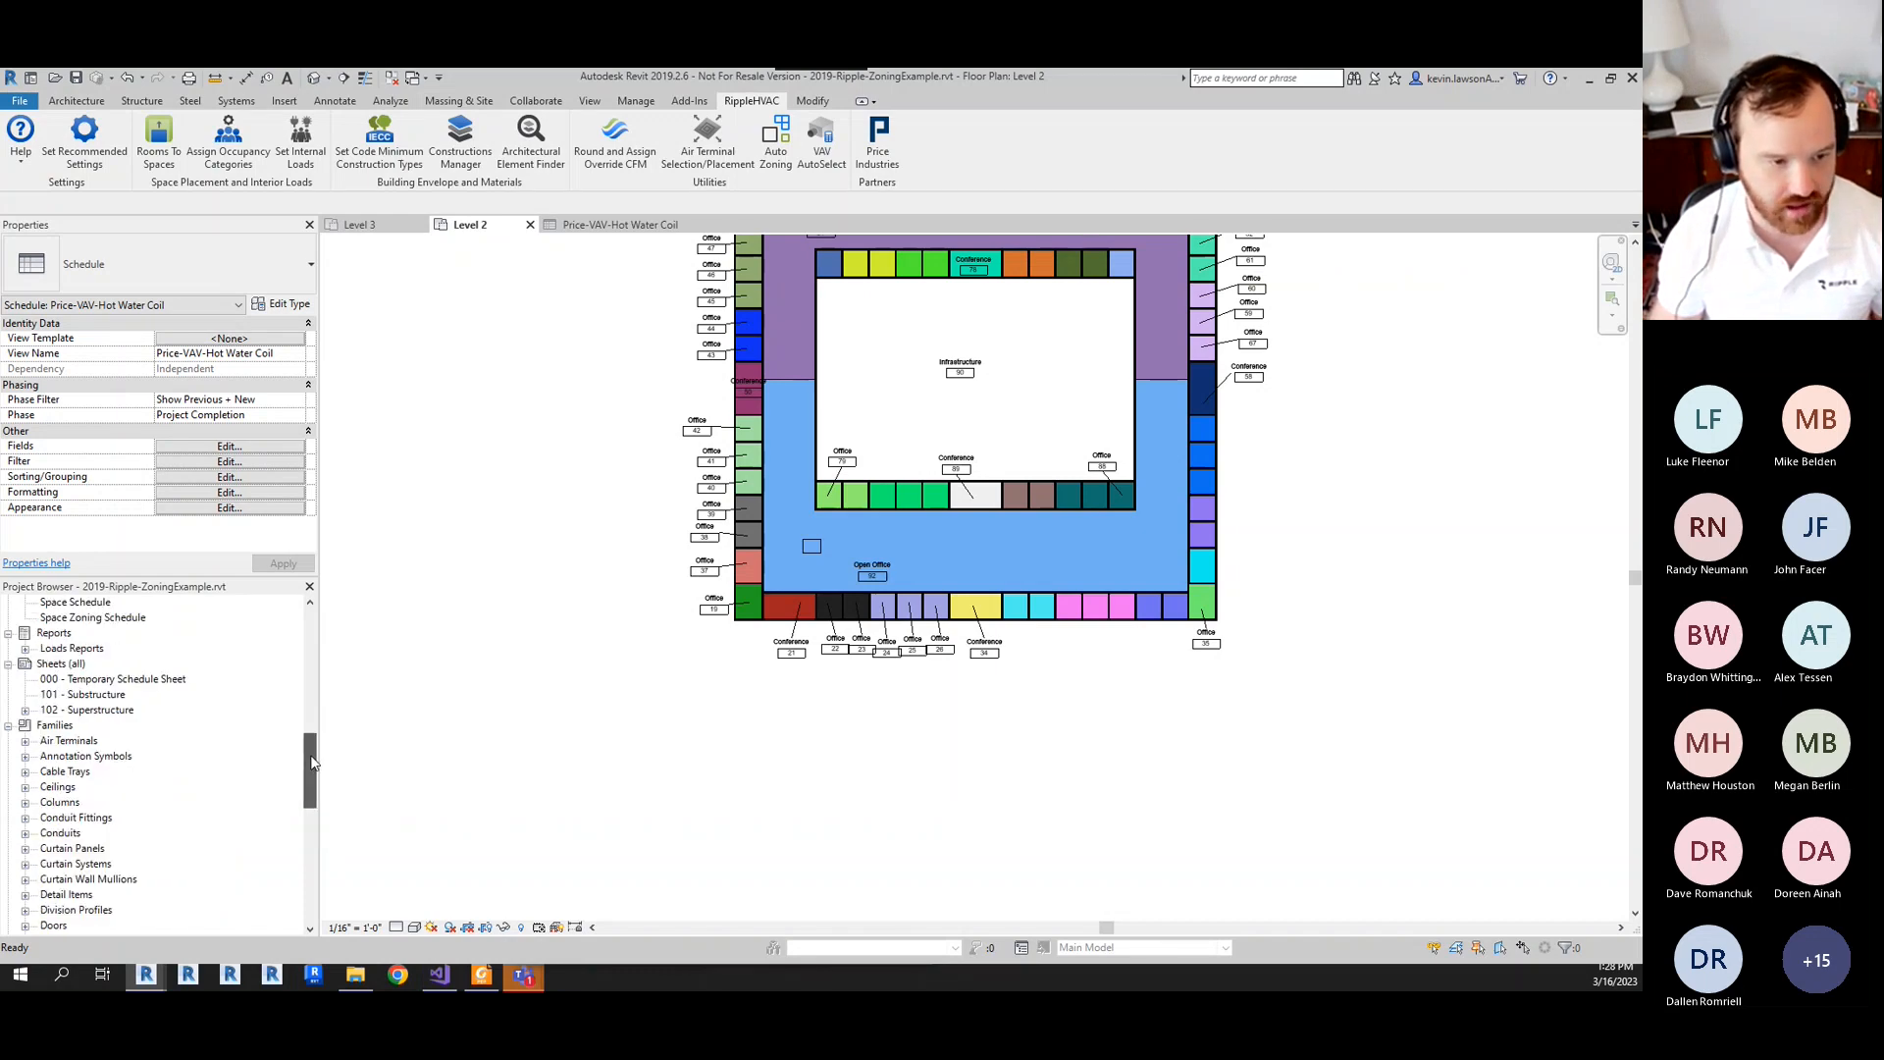
scroll(167, 667, "up", 2)
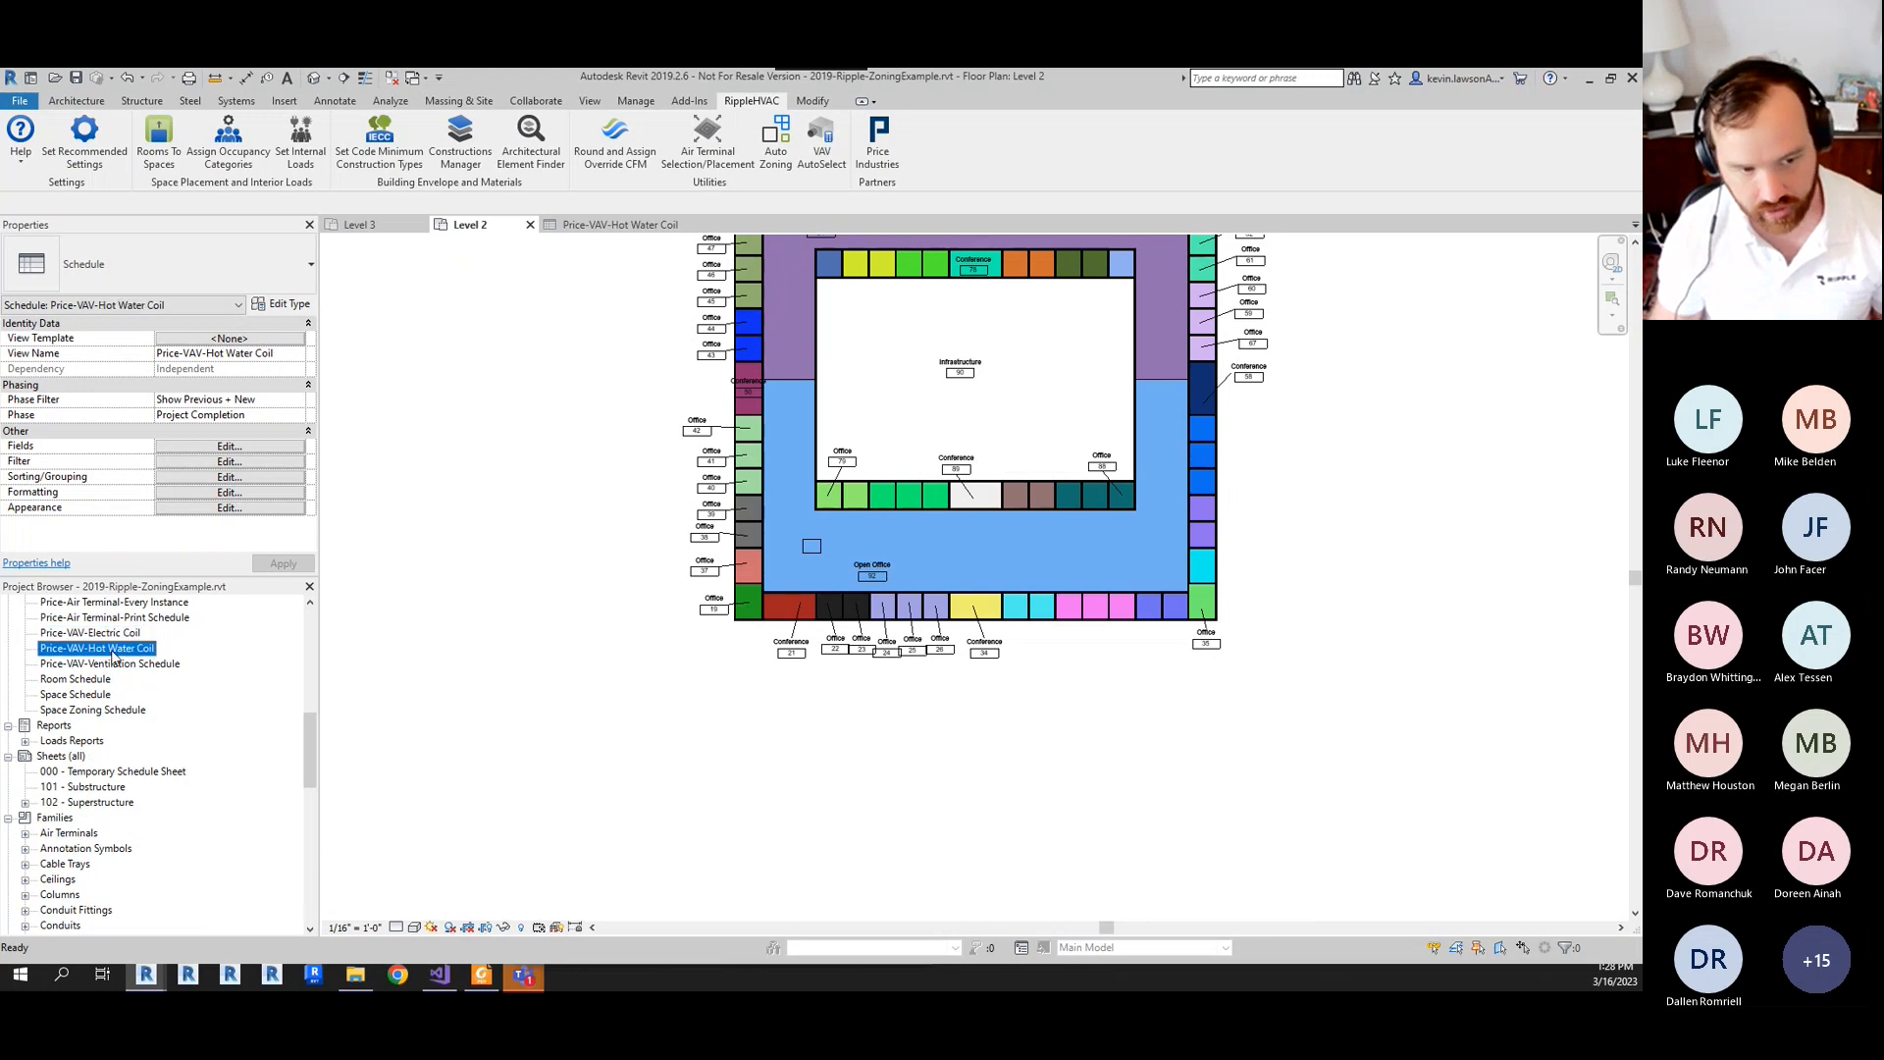
left_click(122, 665)
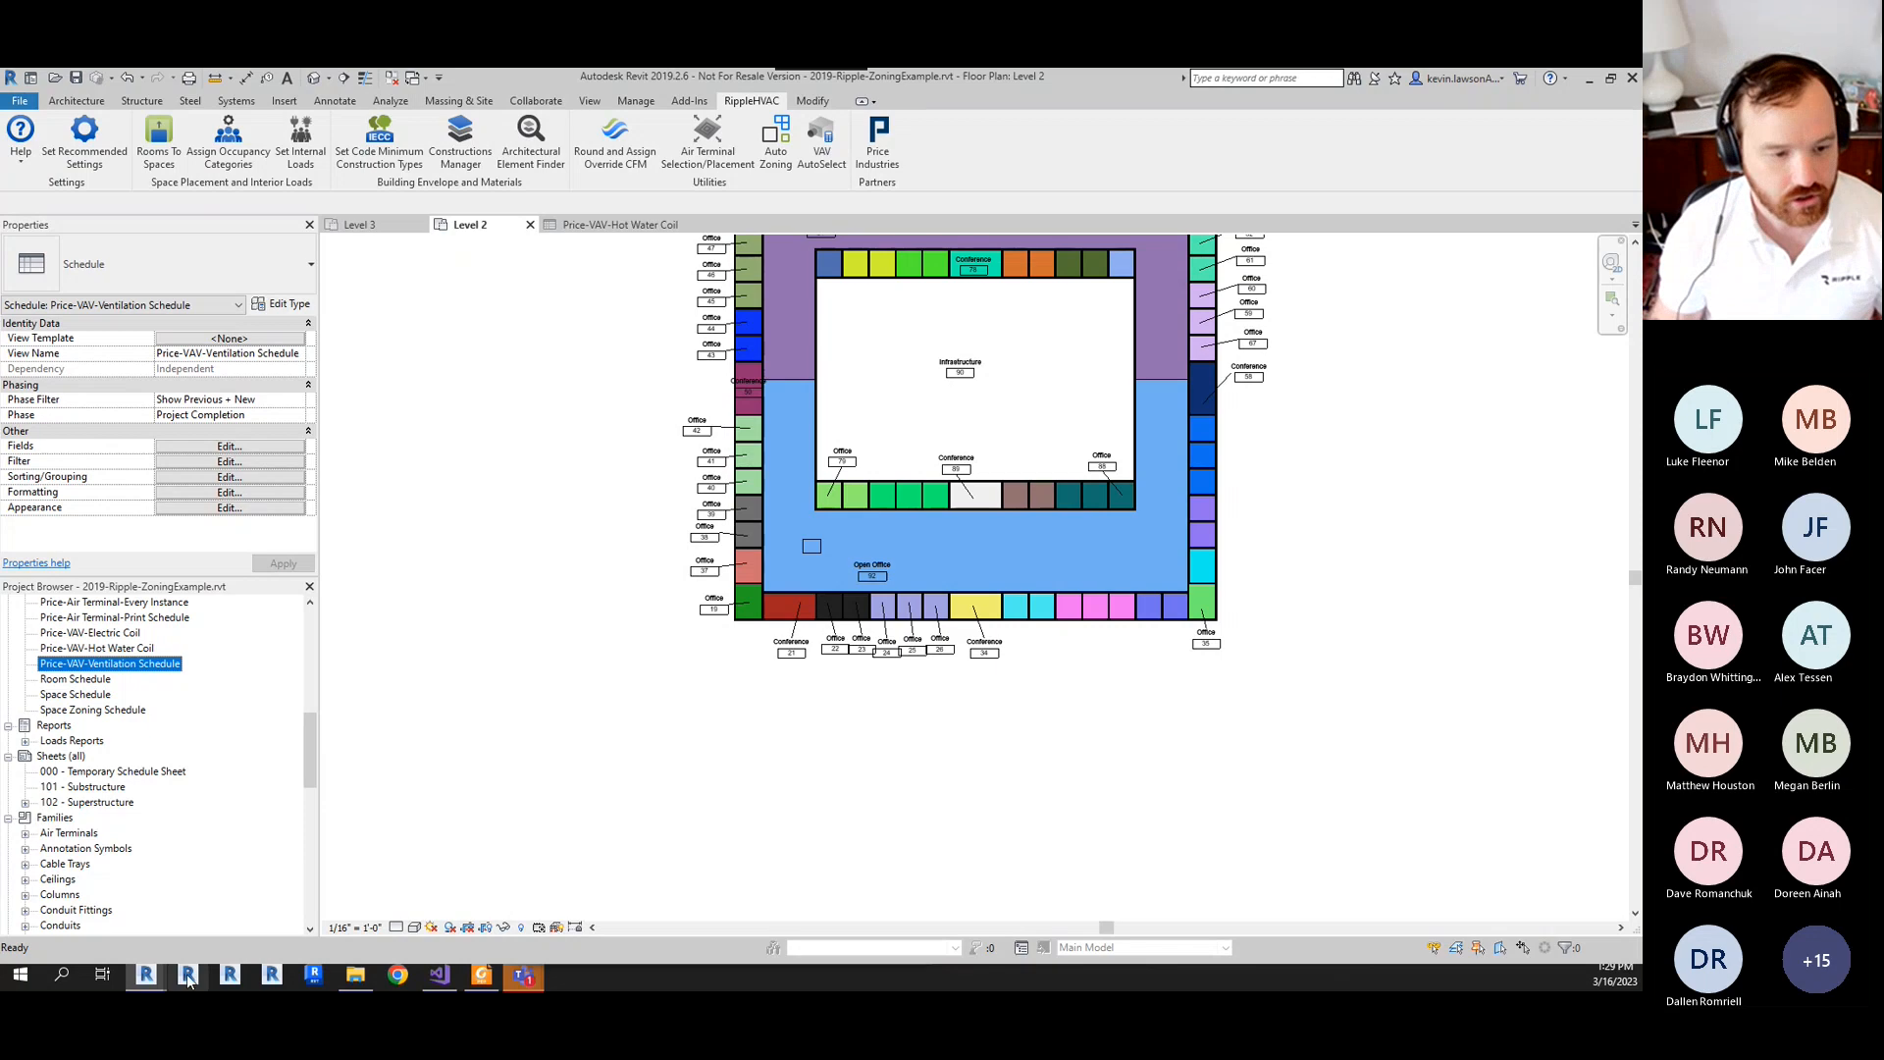
- Switch to Foxit Reader and look through The Definitive Guide To VAV Selection.pdf, from the introduction to the No Coil Selections section
left_click(485, 980)
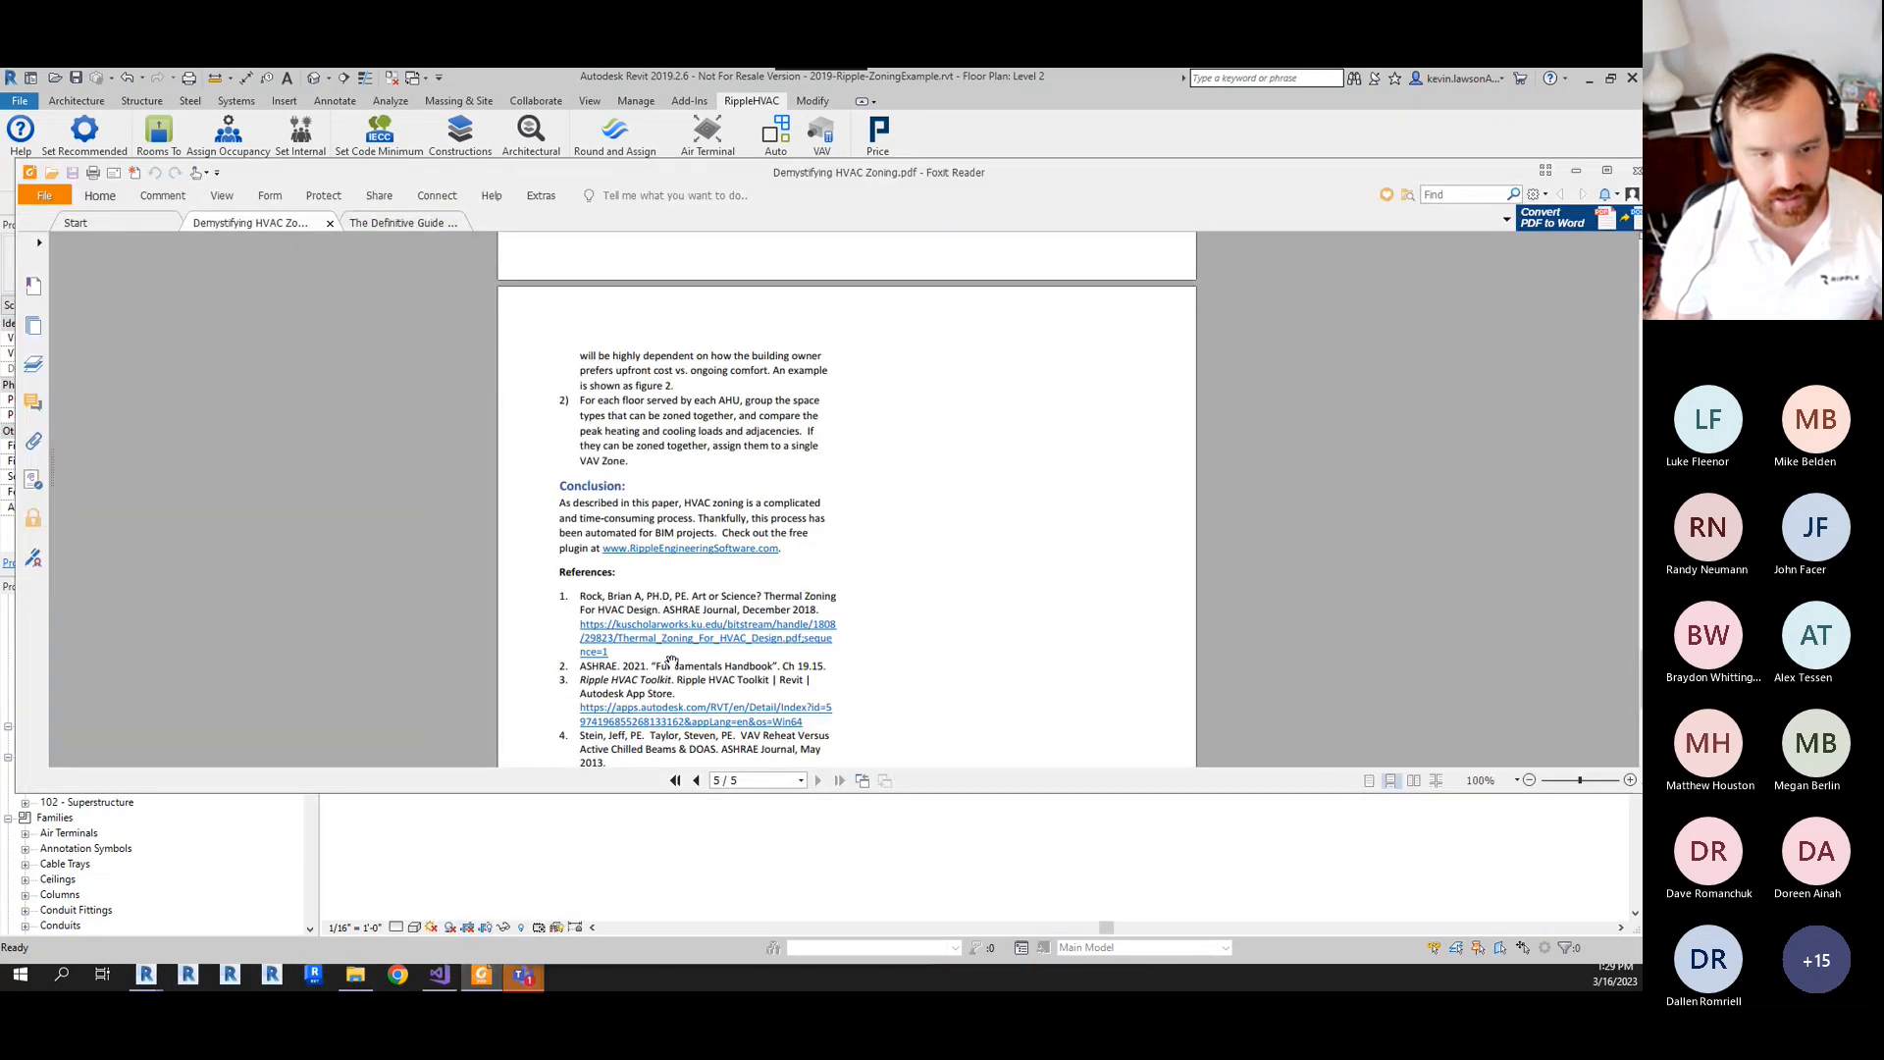
left_click(403, 224)
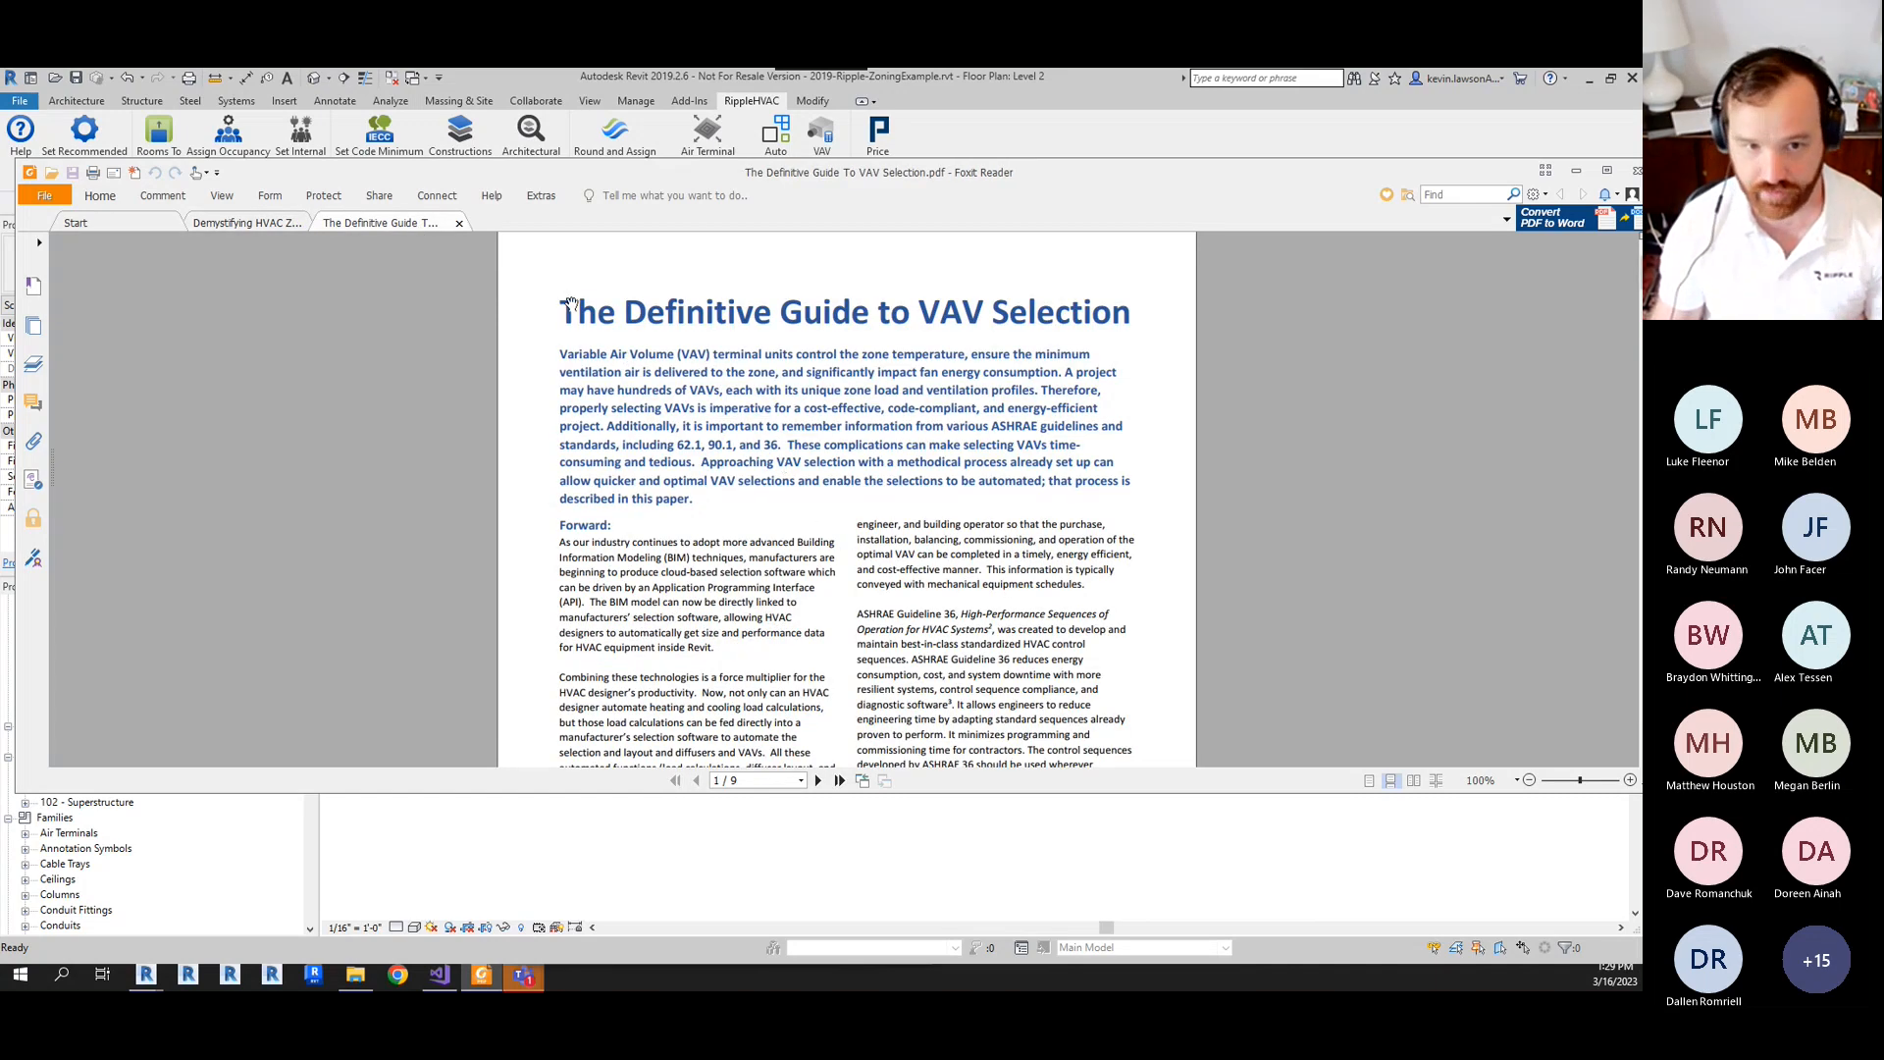
scroll(592, 297, "down", 4)
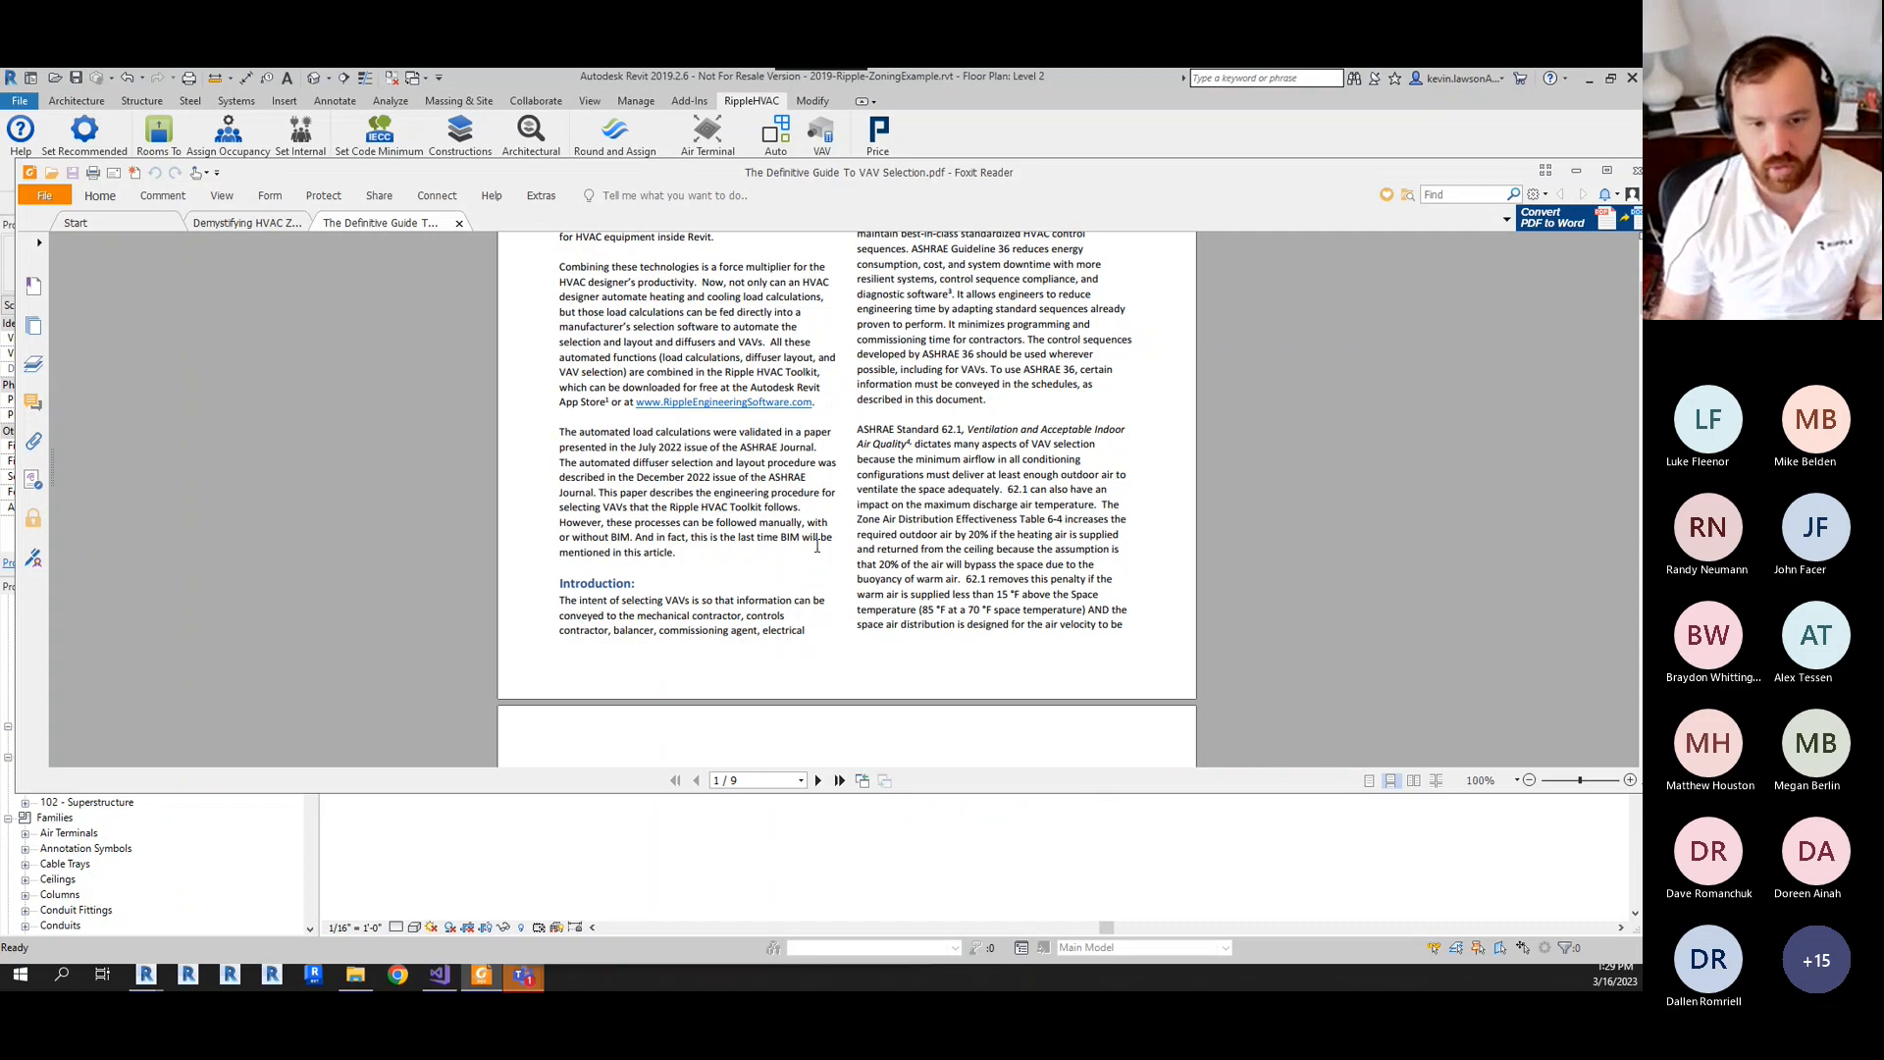
scroll(817, 547, "down", 5)
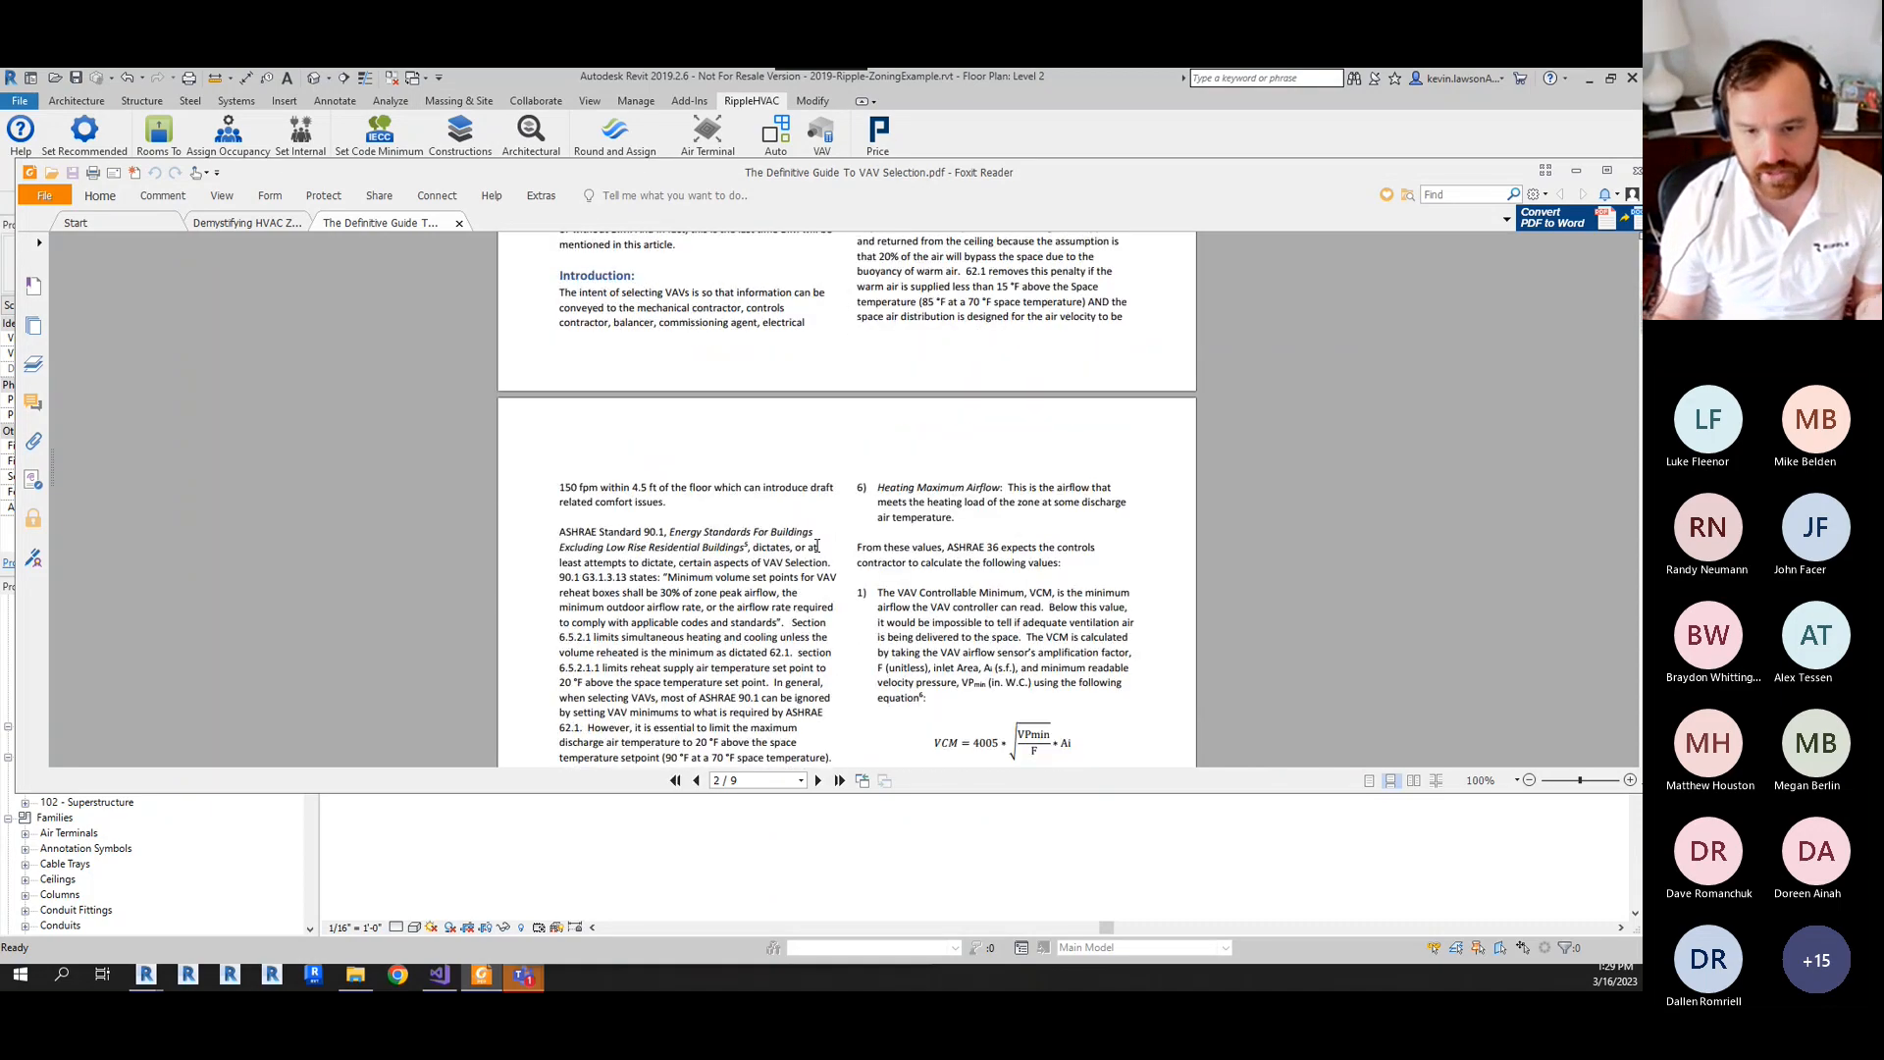
scroll(717, 553, "down", 1)
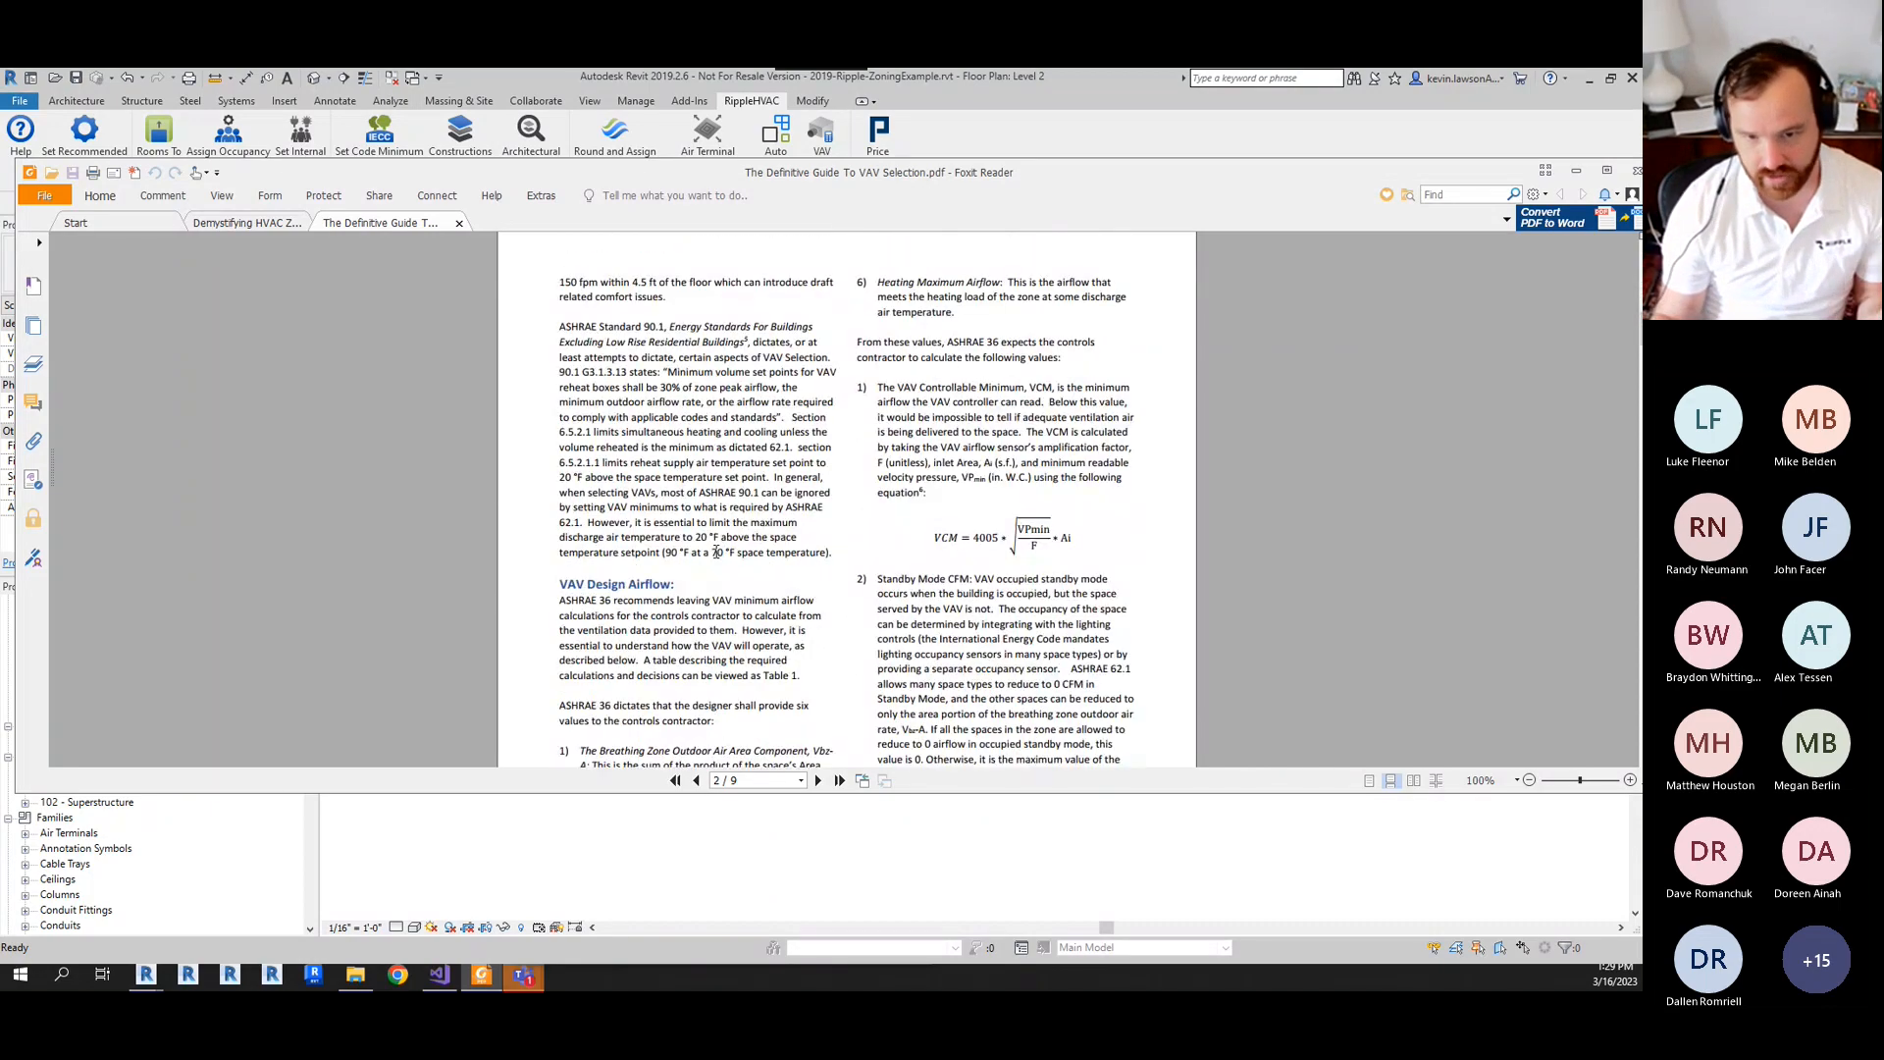
scroll(682, 593, "down", 1)
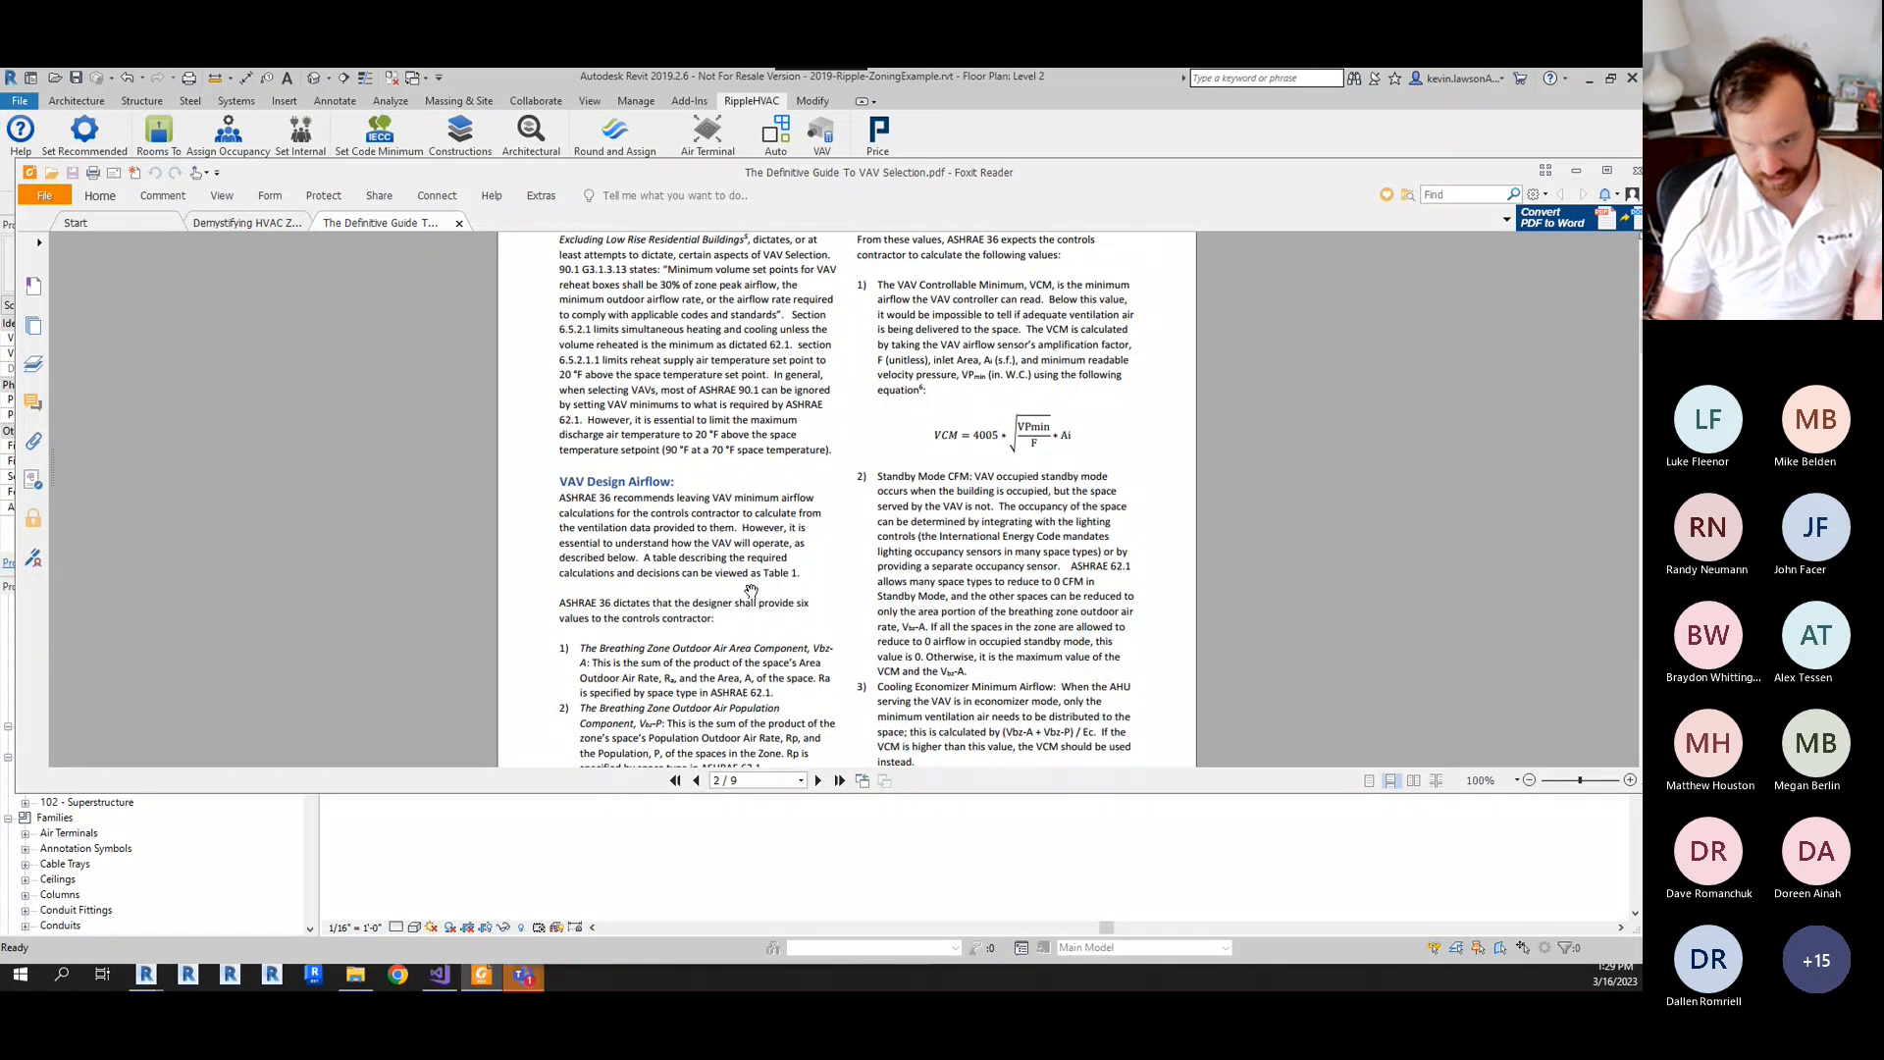
scroll(750, 591, "down", 1)
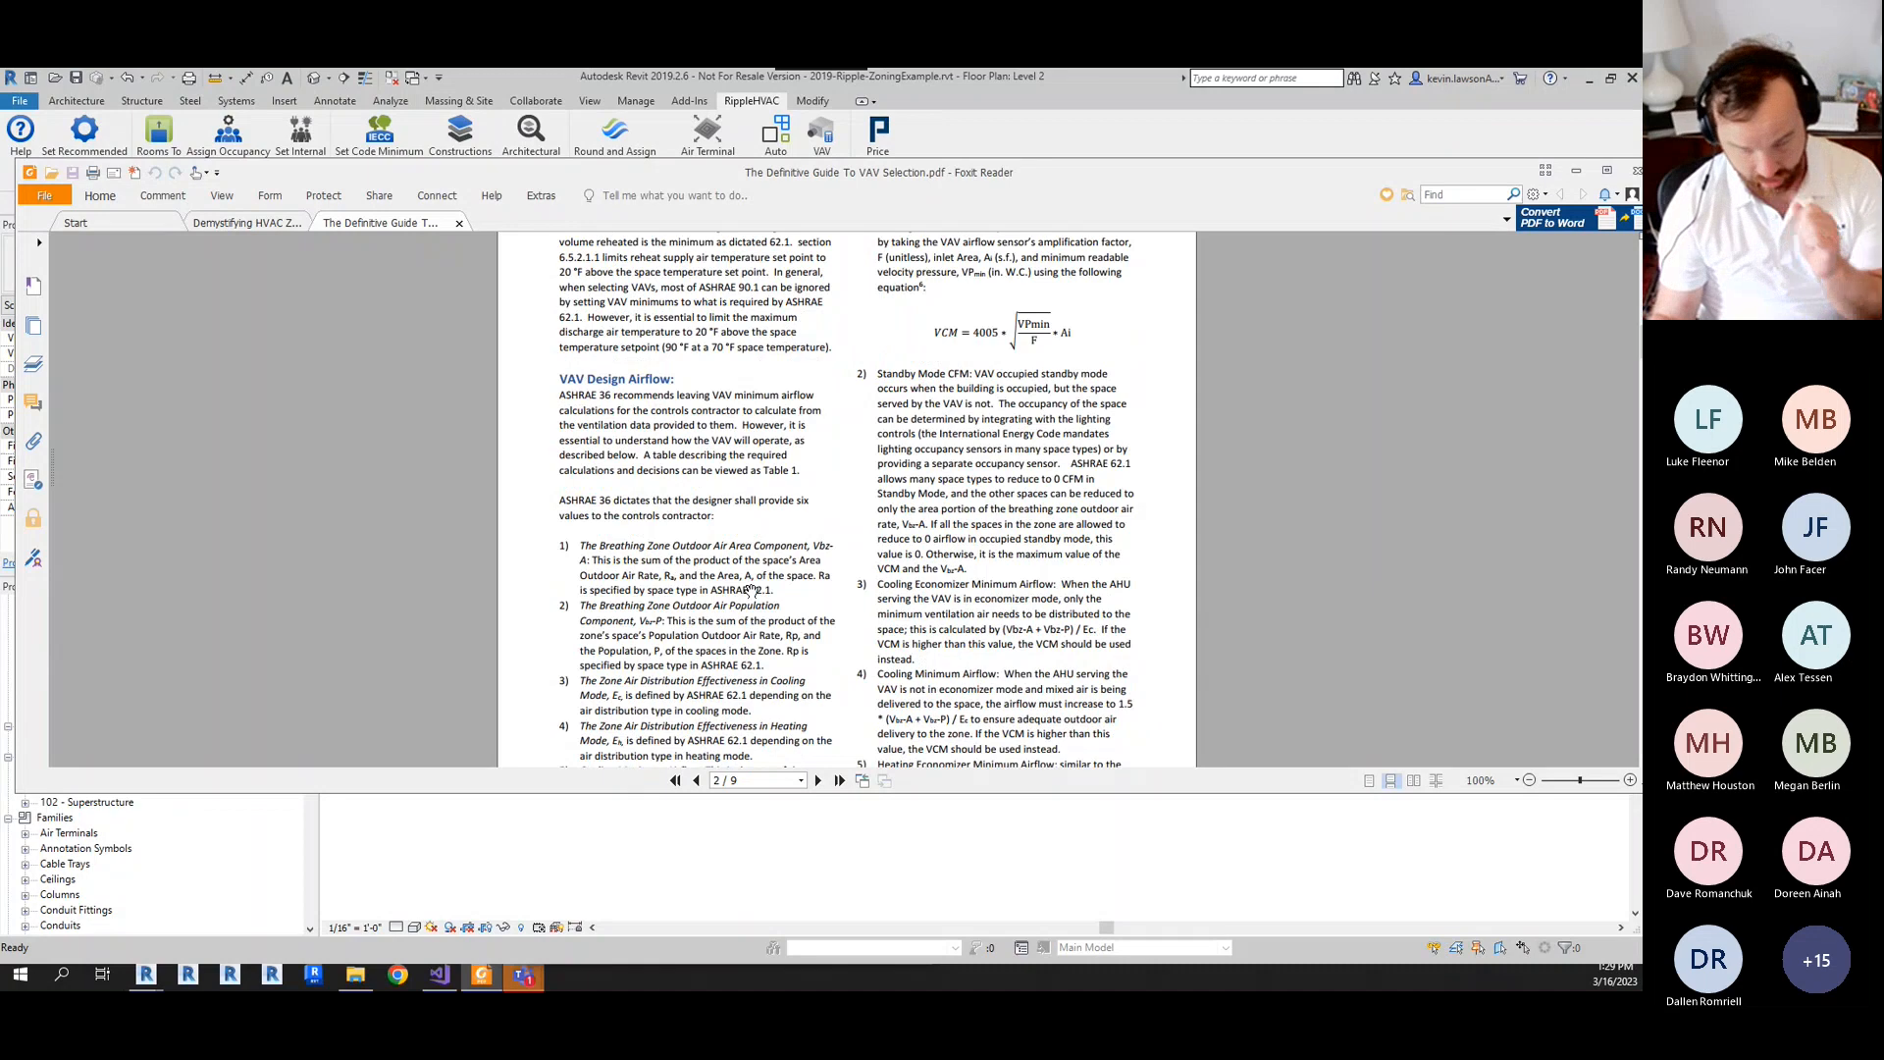
scroll(751, 592, "down", 4)
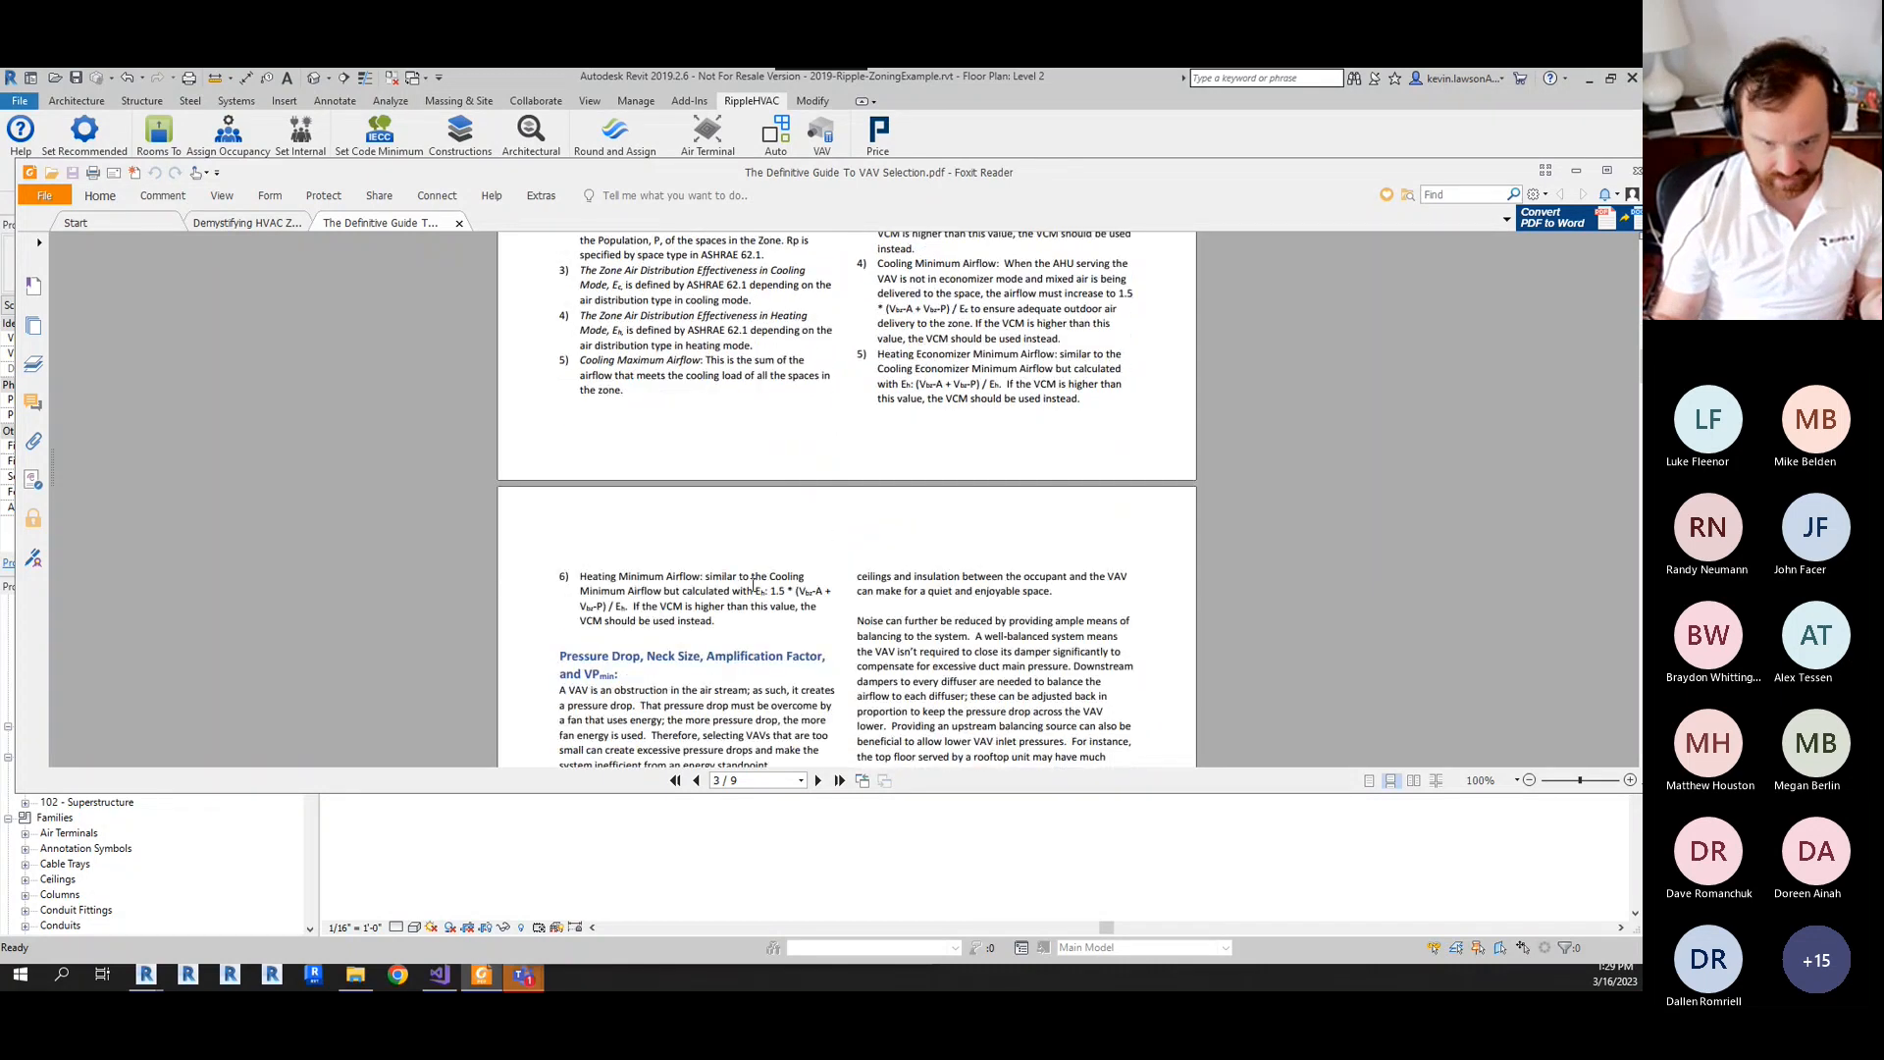
scroll(753, 587, "down", 1)
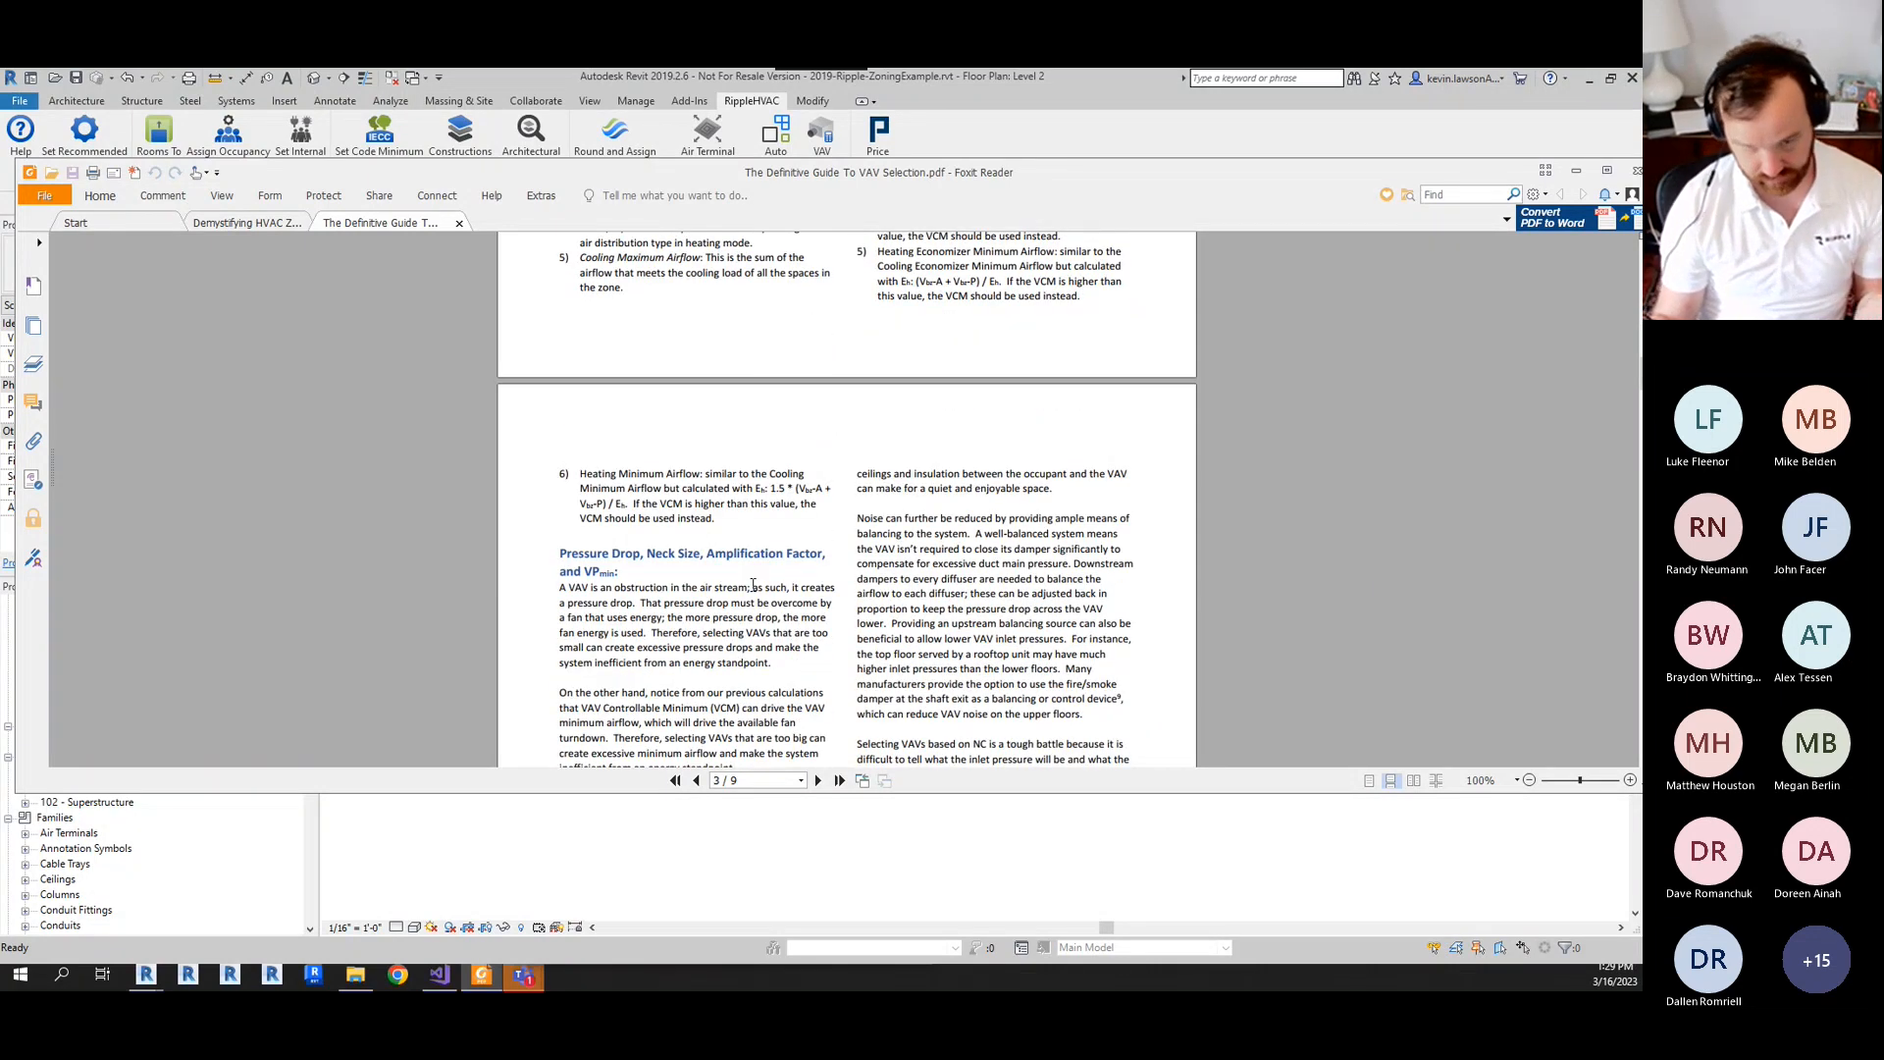
scroll(754, 586, "down", 6)
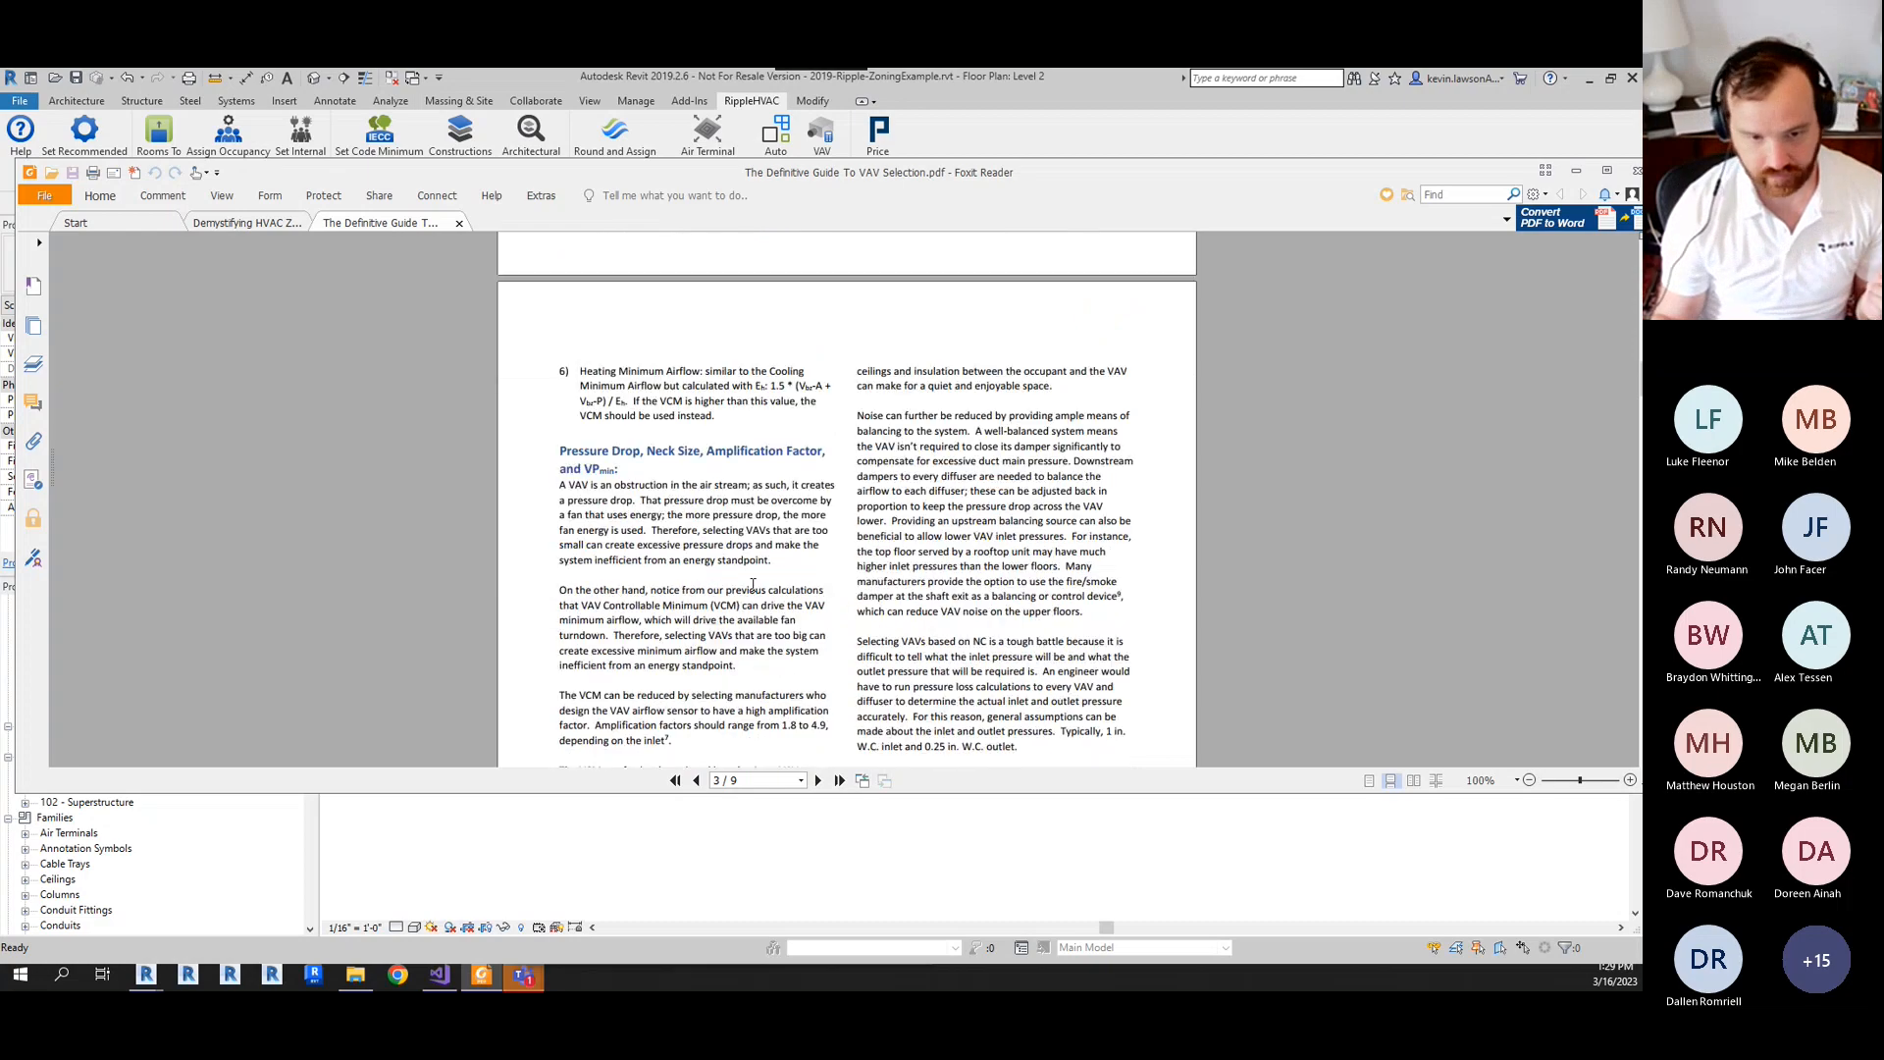
scroll(754, 586, "down", 1)
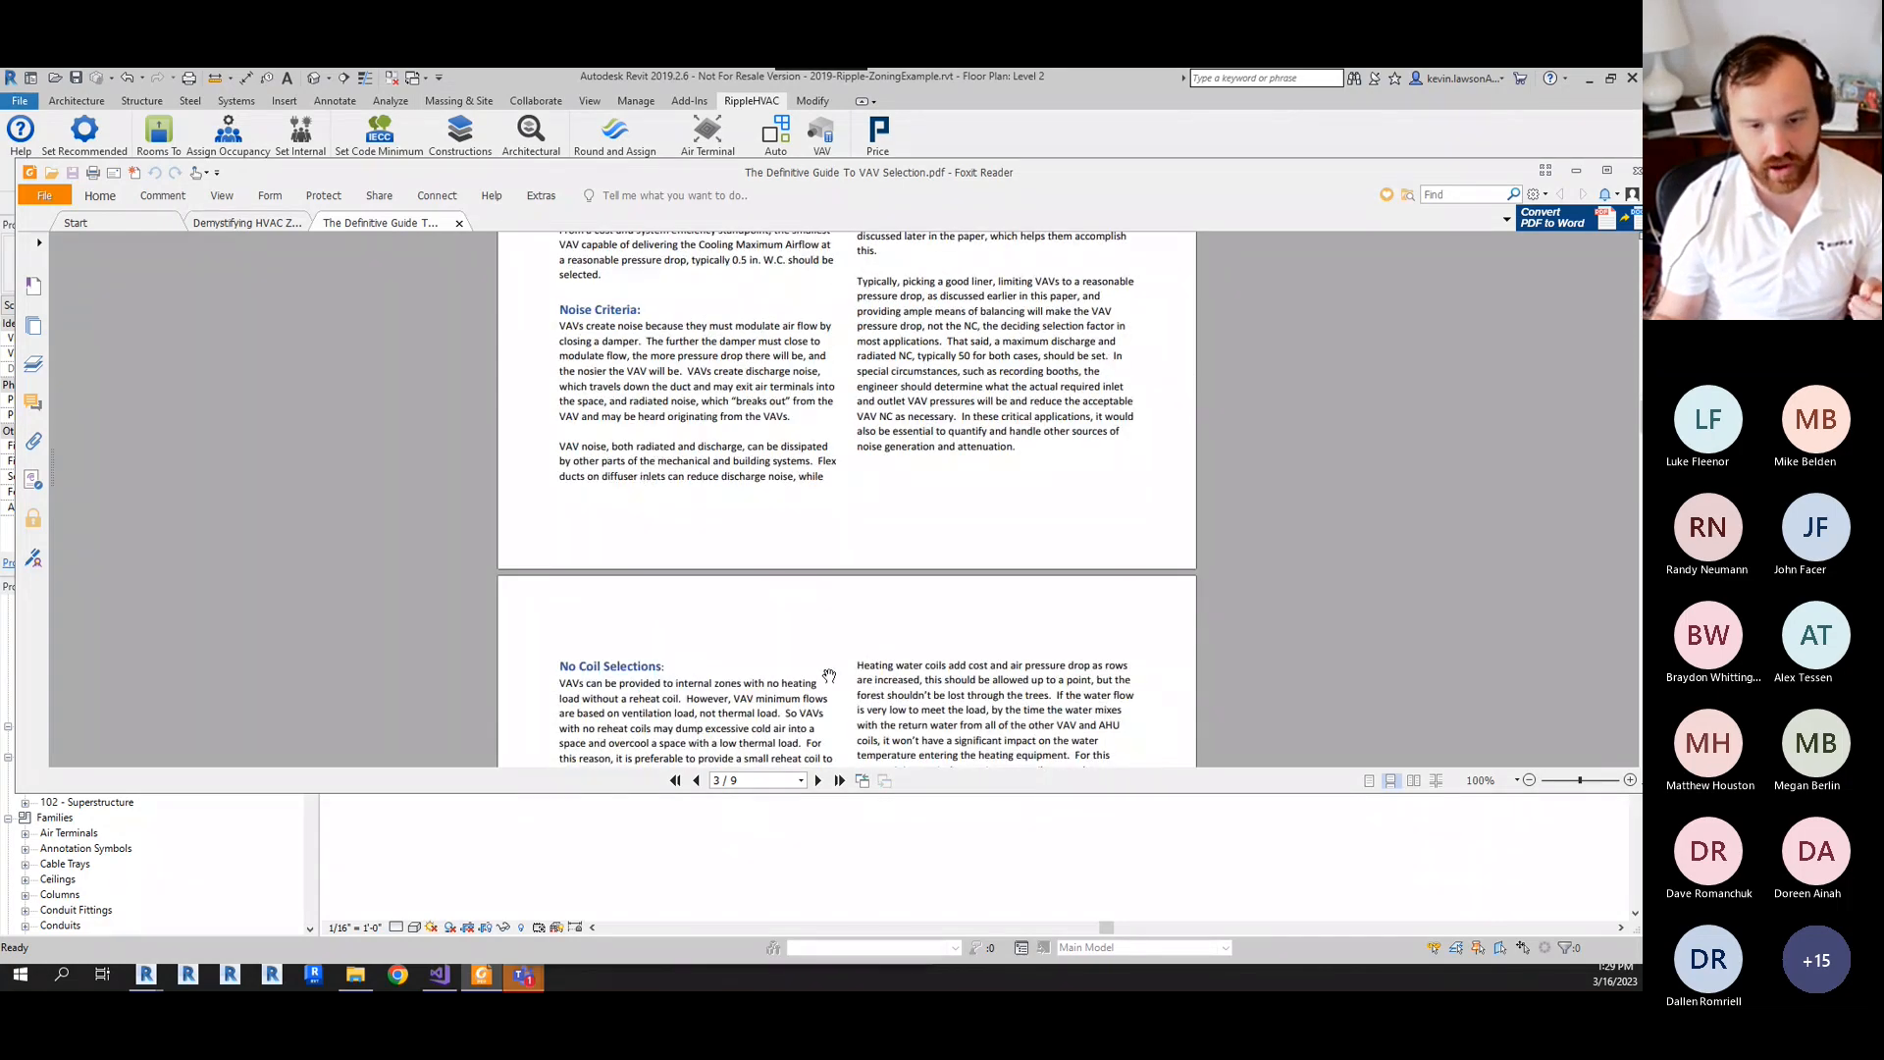
scroll(829, 675, "down", 1)
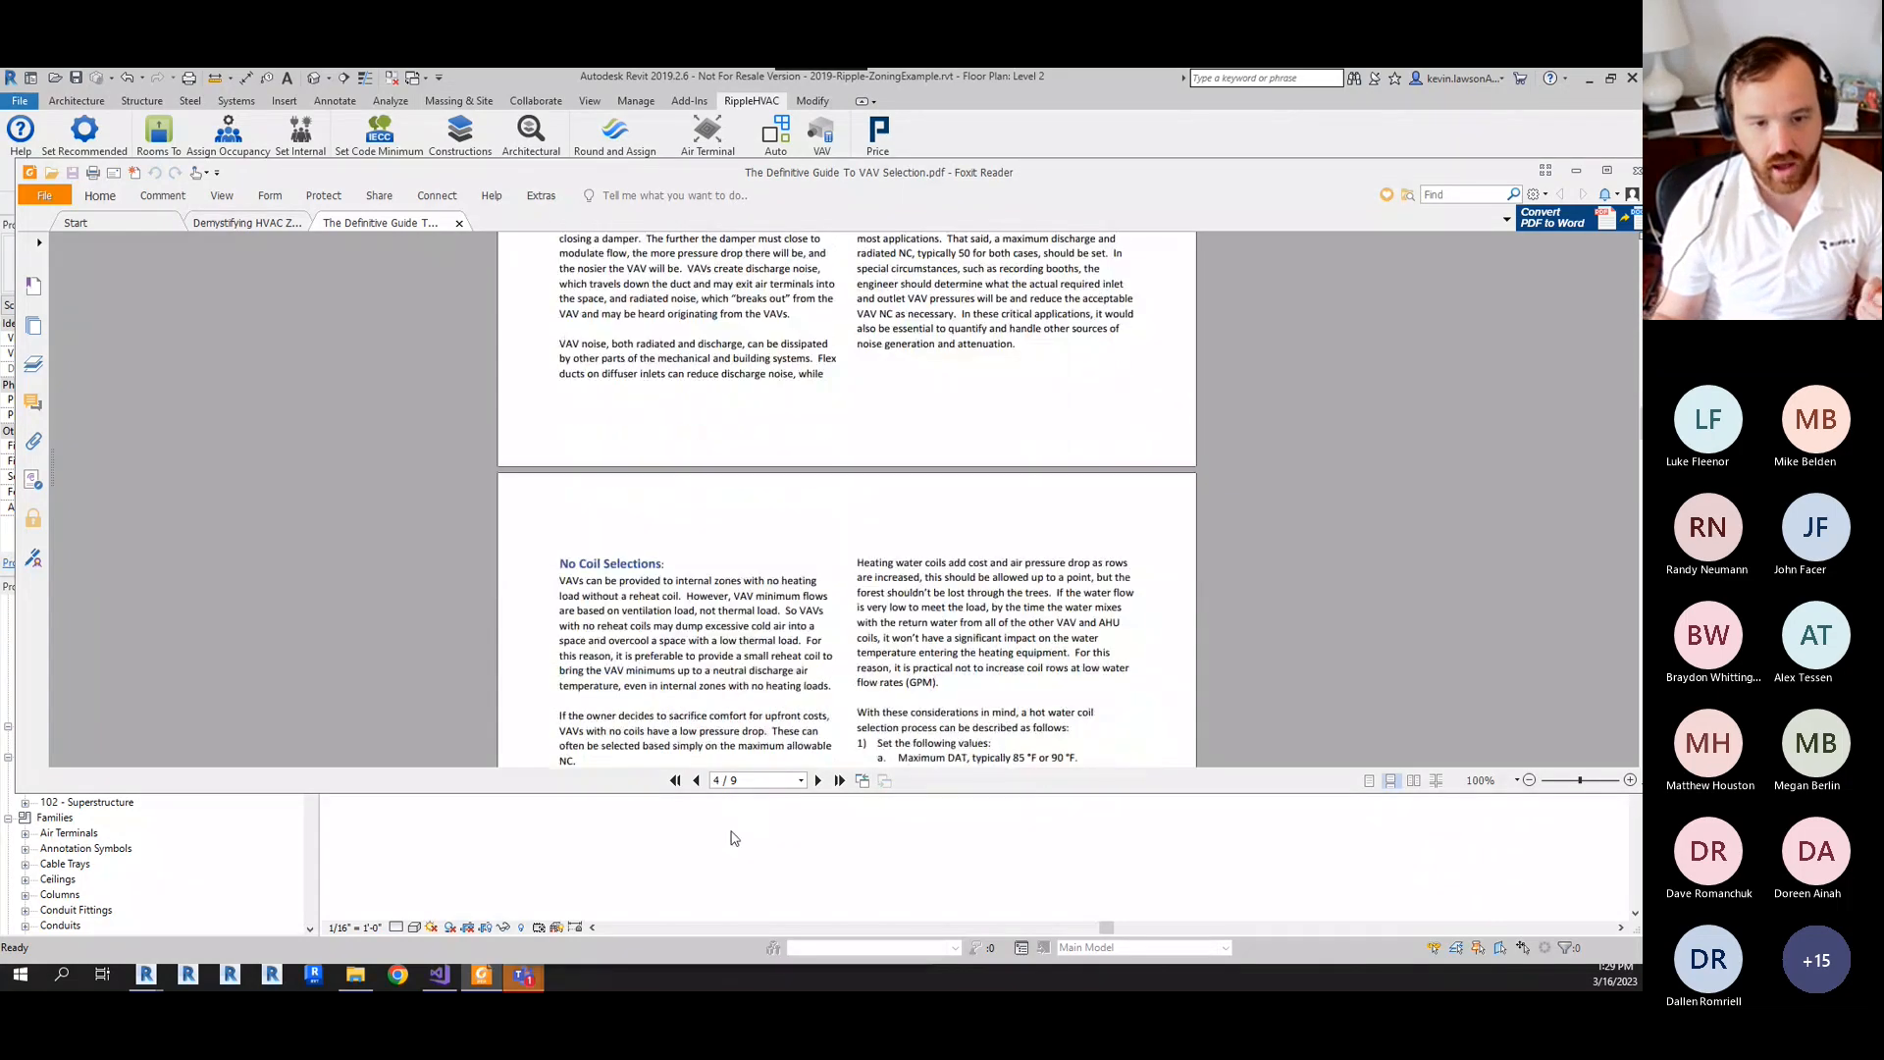
- Return to Revit, bring back the VAV AutoSelect window and move it aside to uncover the Level 2 plan
left_click(601, 880)
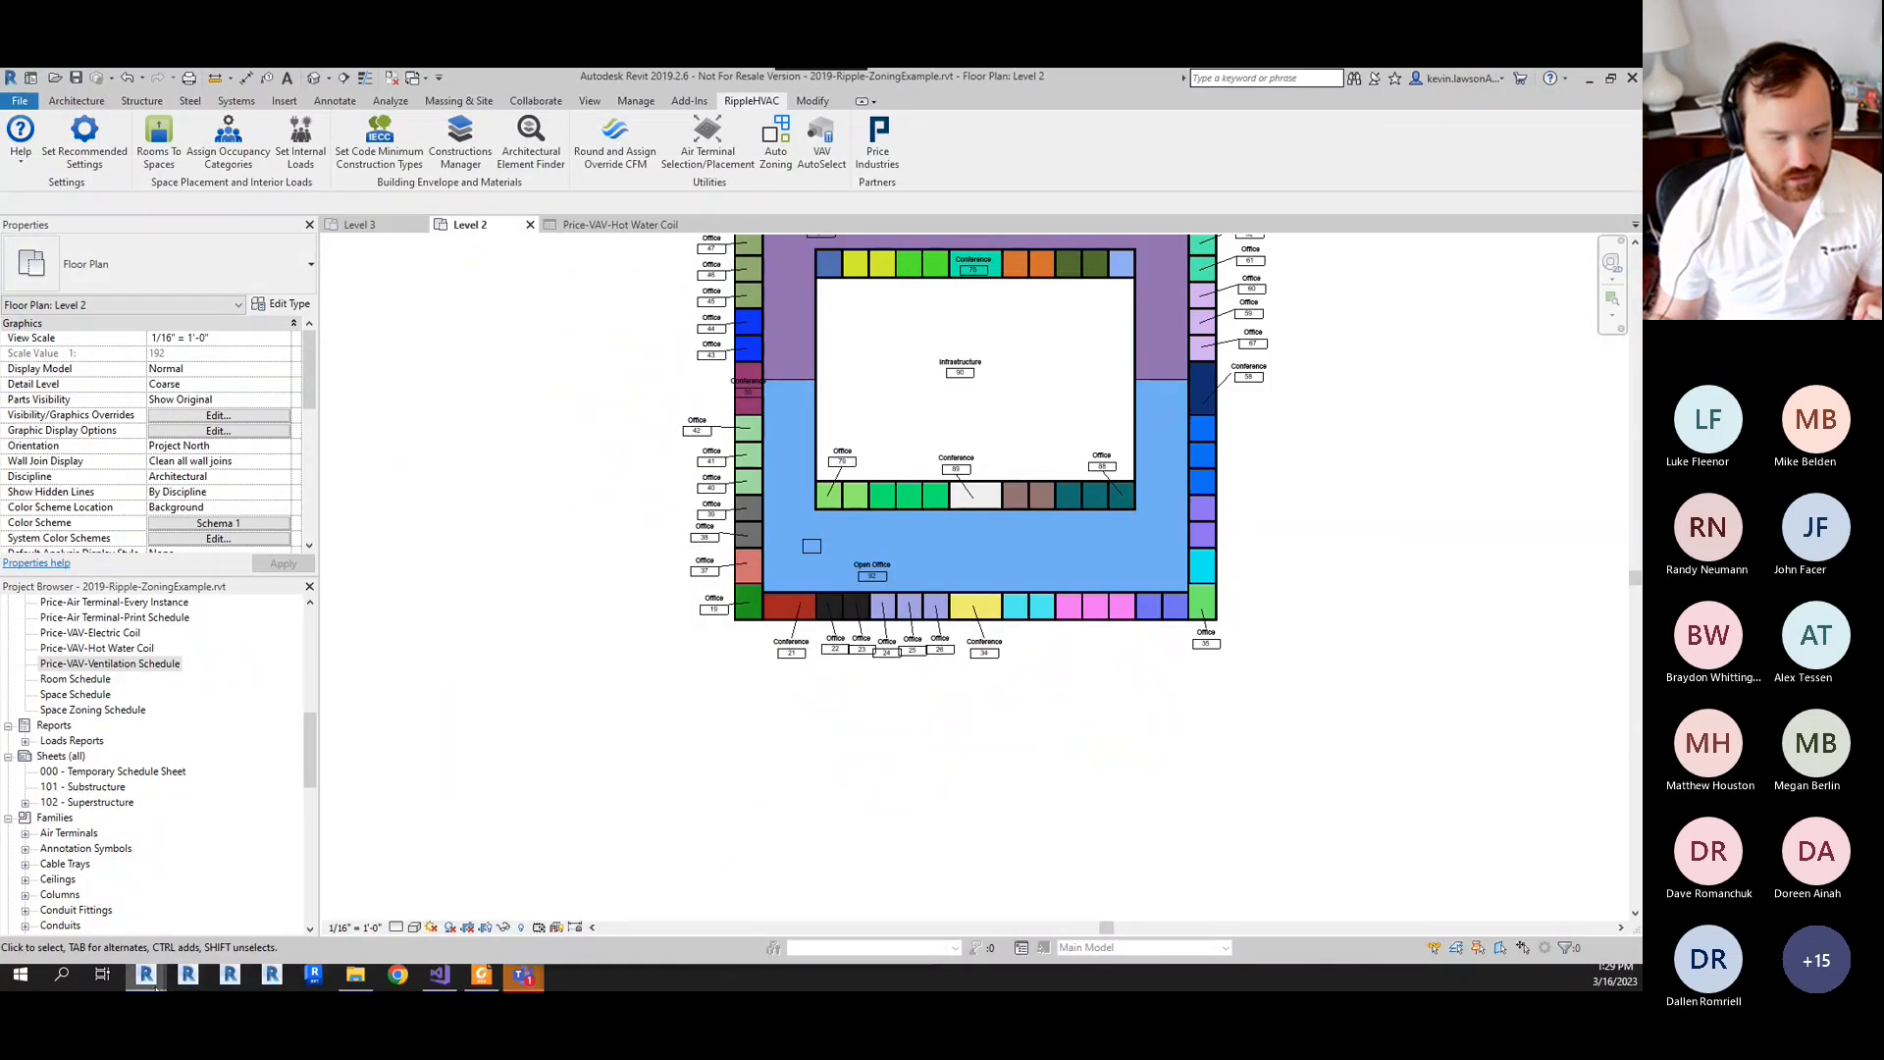
mouse_move(147, 976)
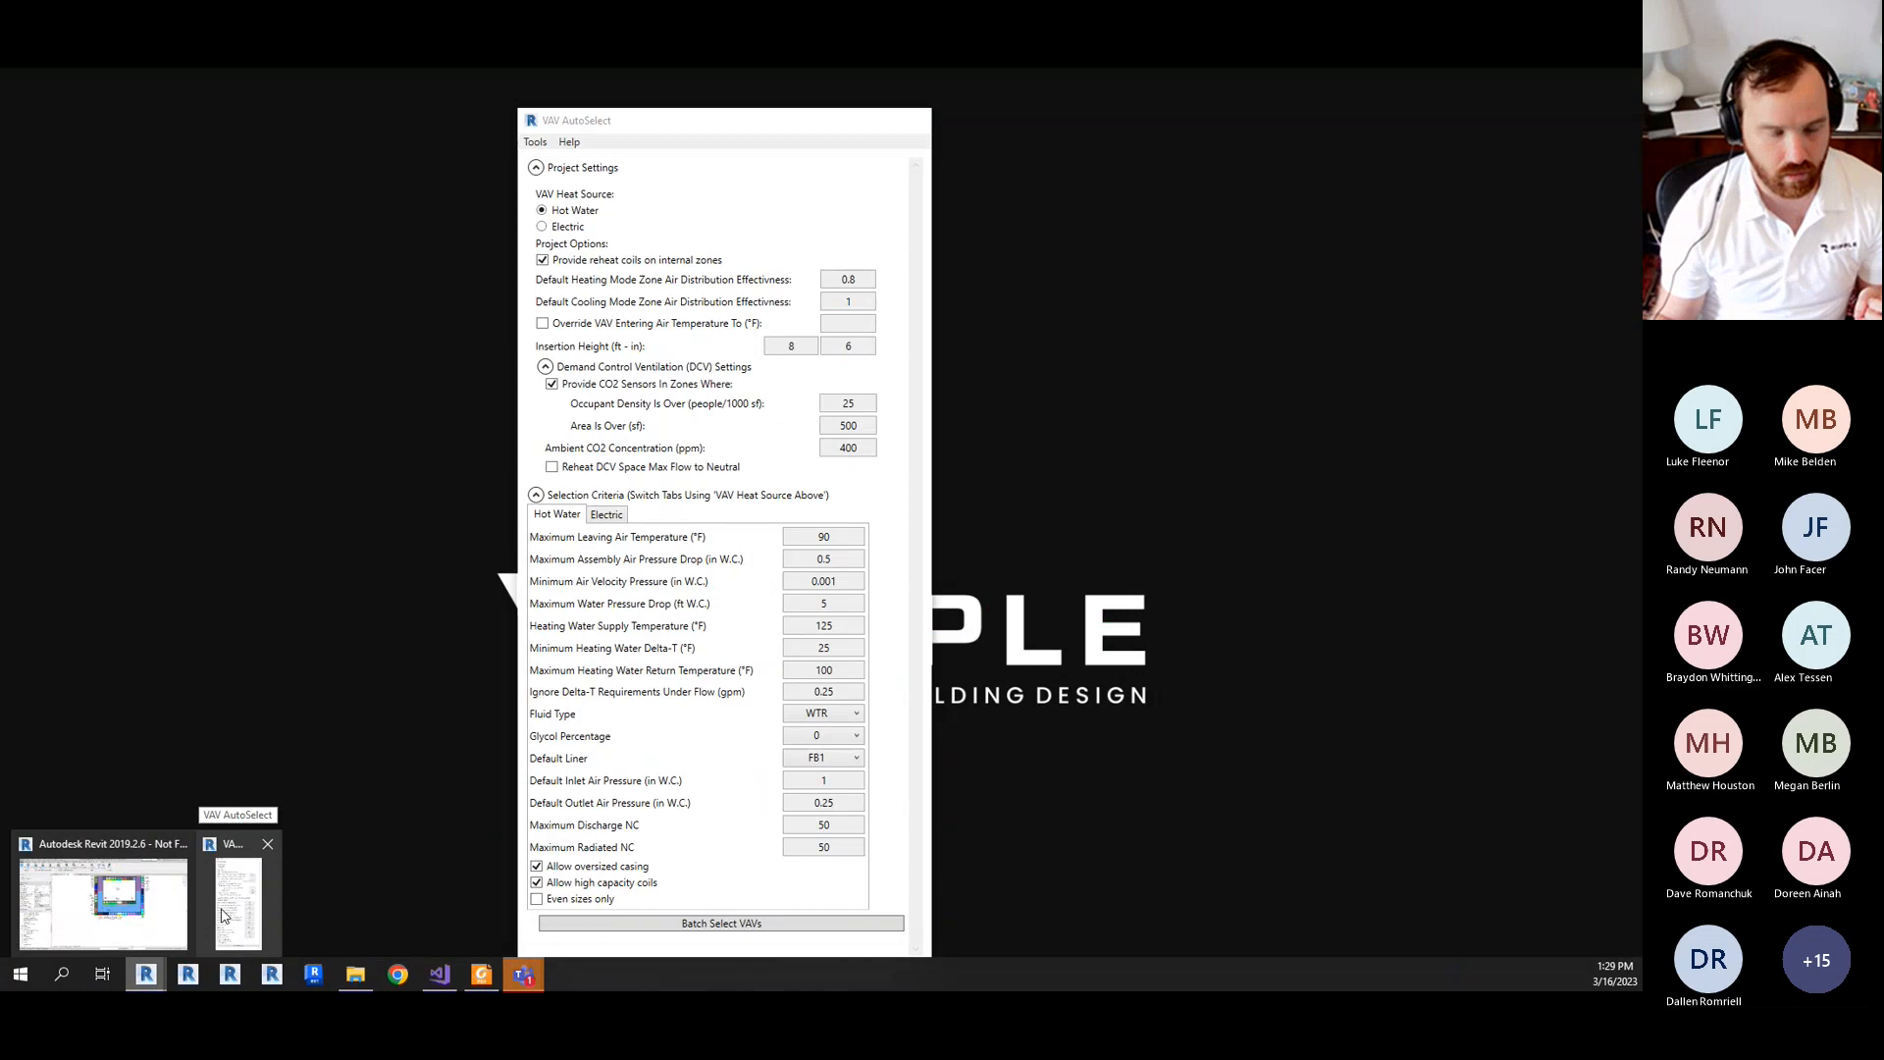
left_click(224, 916)
left_click_drag(684, 128, 354, 123)
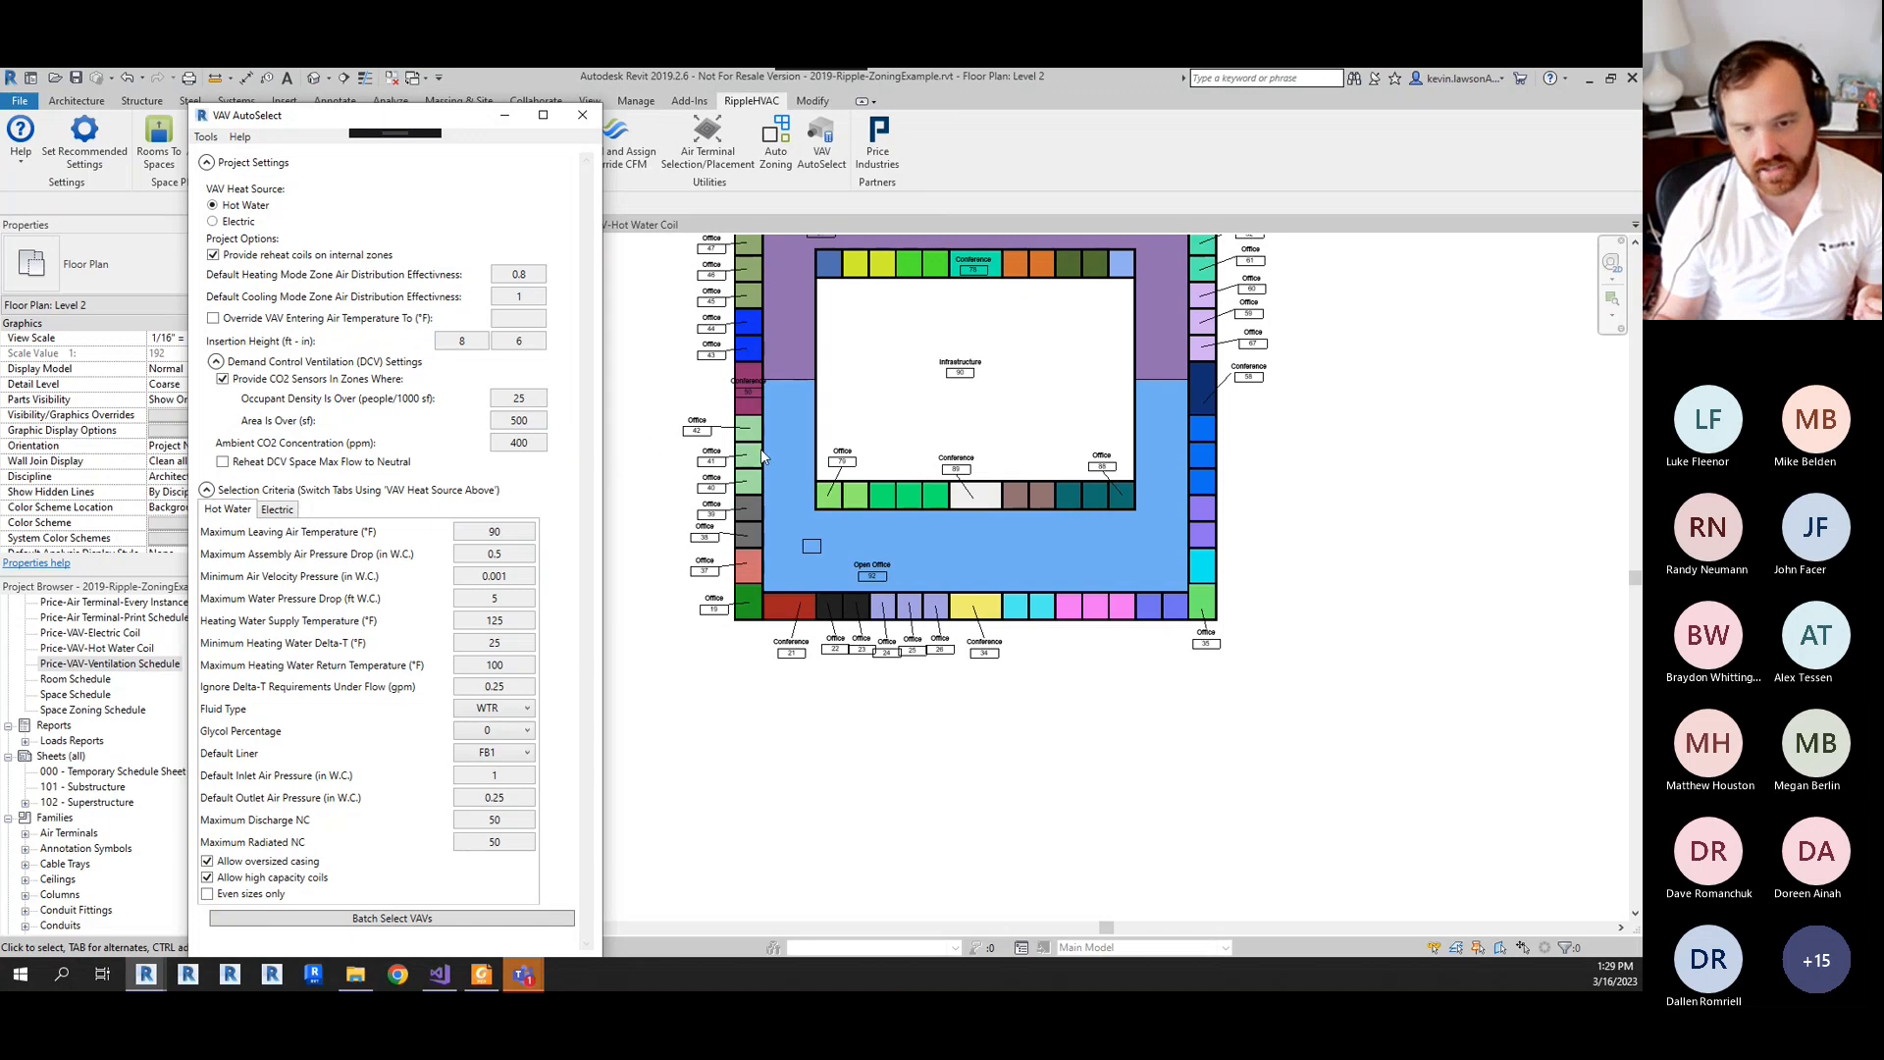
- Select the Office 42 space on the Level 2 plan and examine its supply airflow and its design heating and cooling loads
left_click(665, 407)
scroll(696, 403, "up", 2)
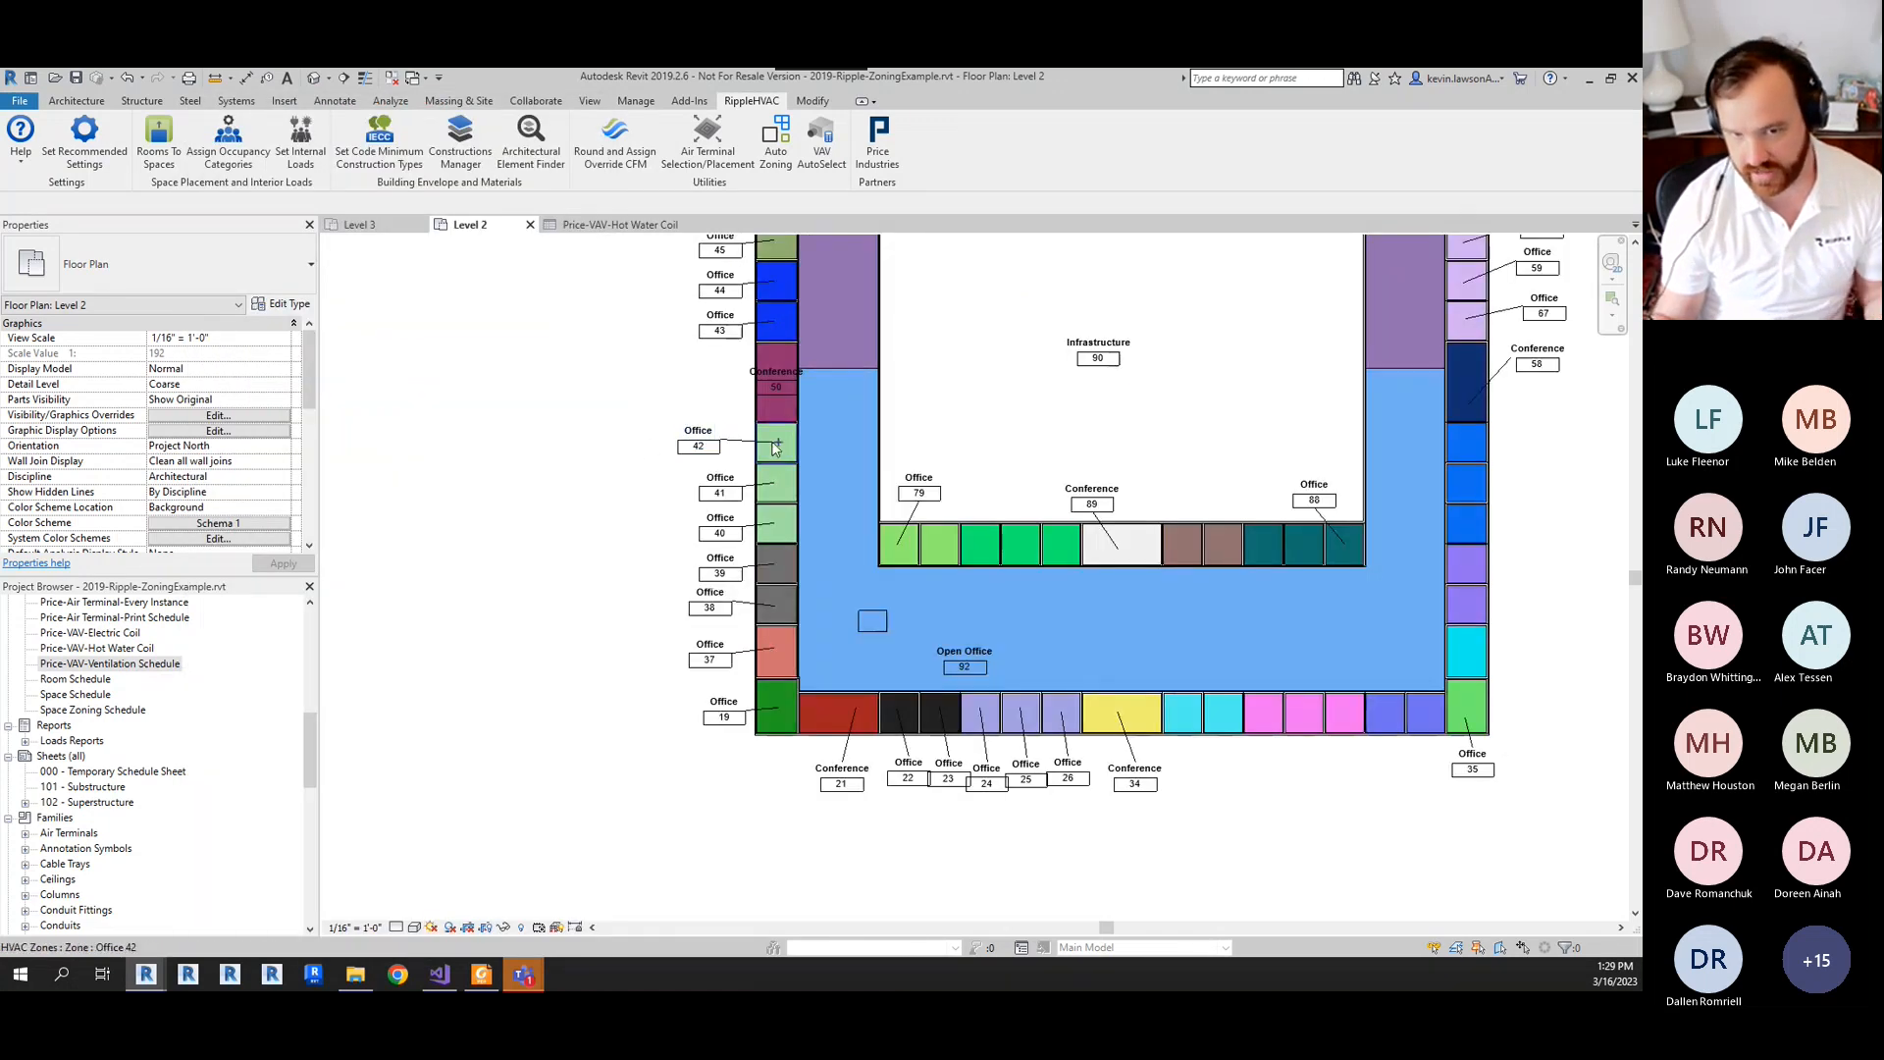
scroll(775, 449, "up", 2)
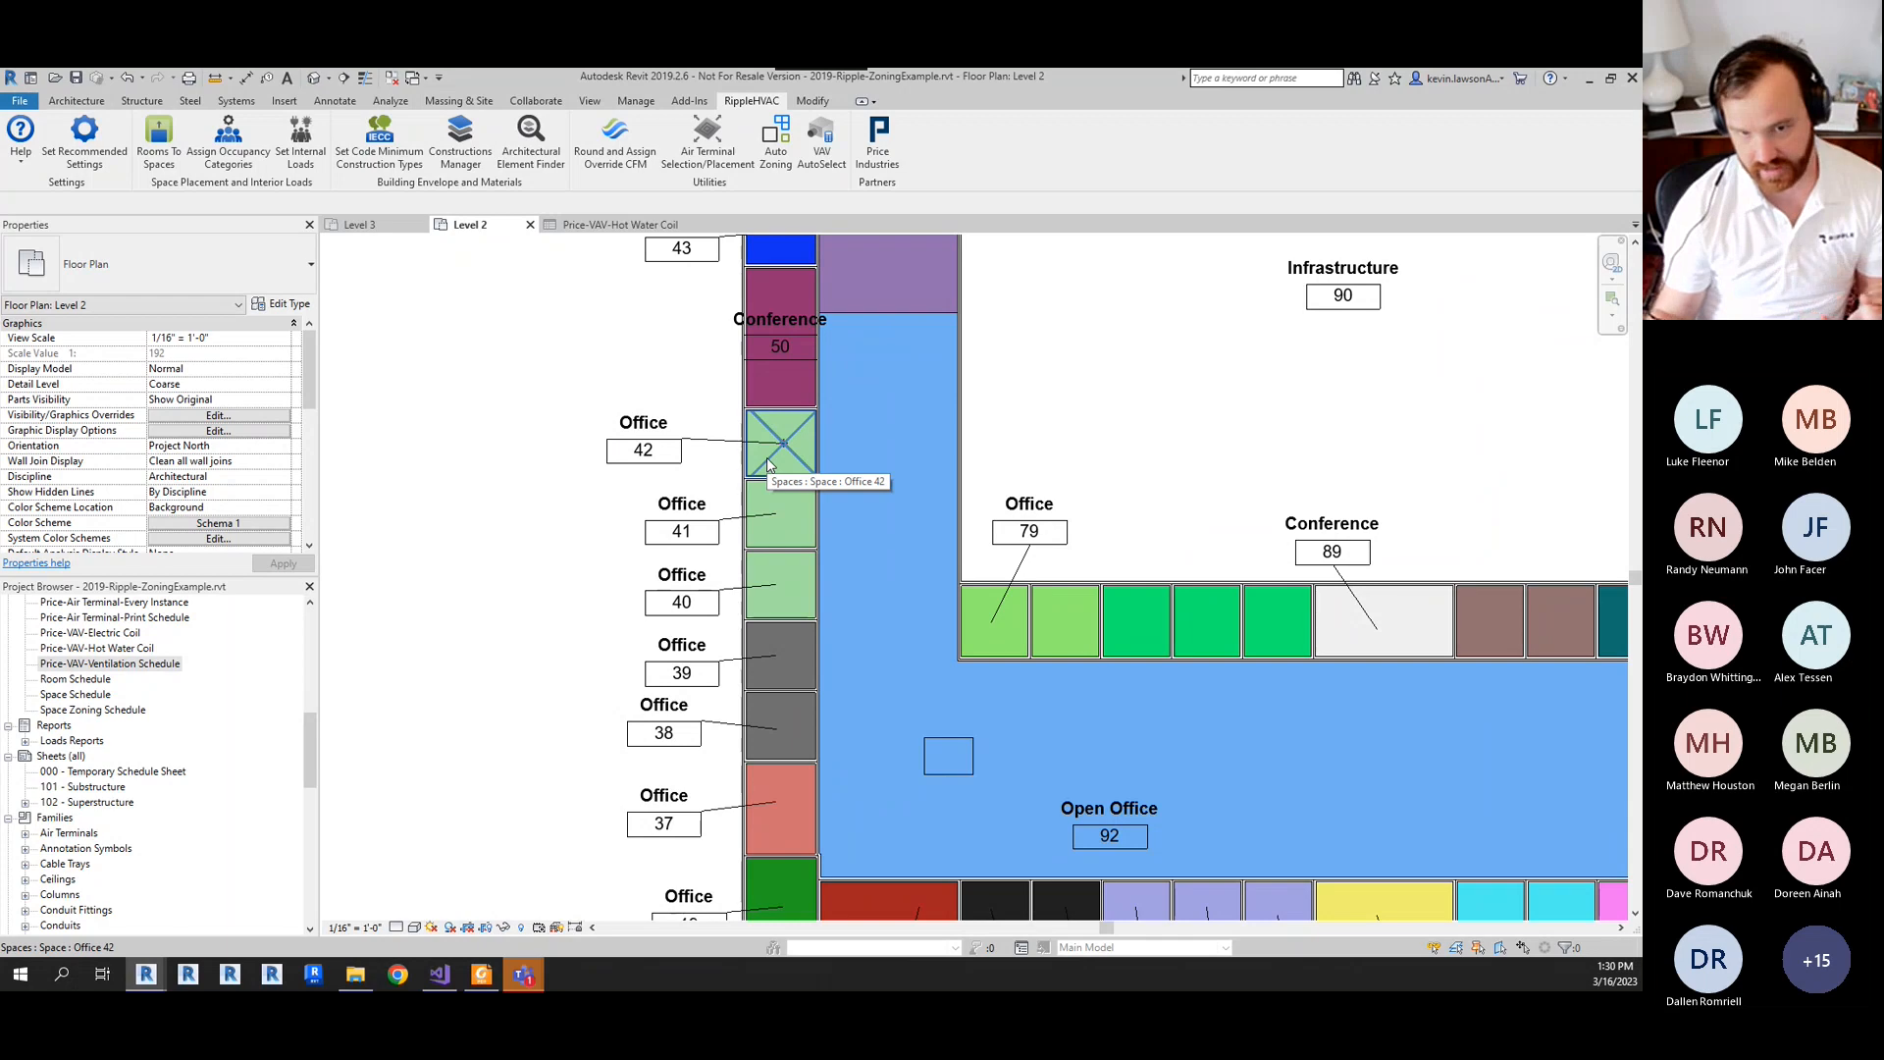
left_click(768, 465)
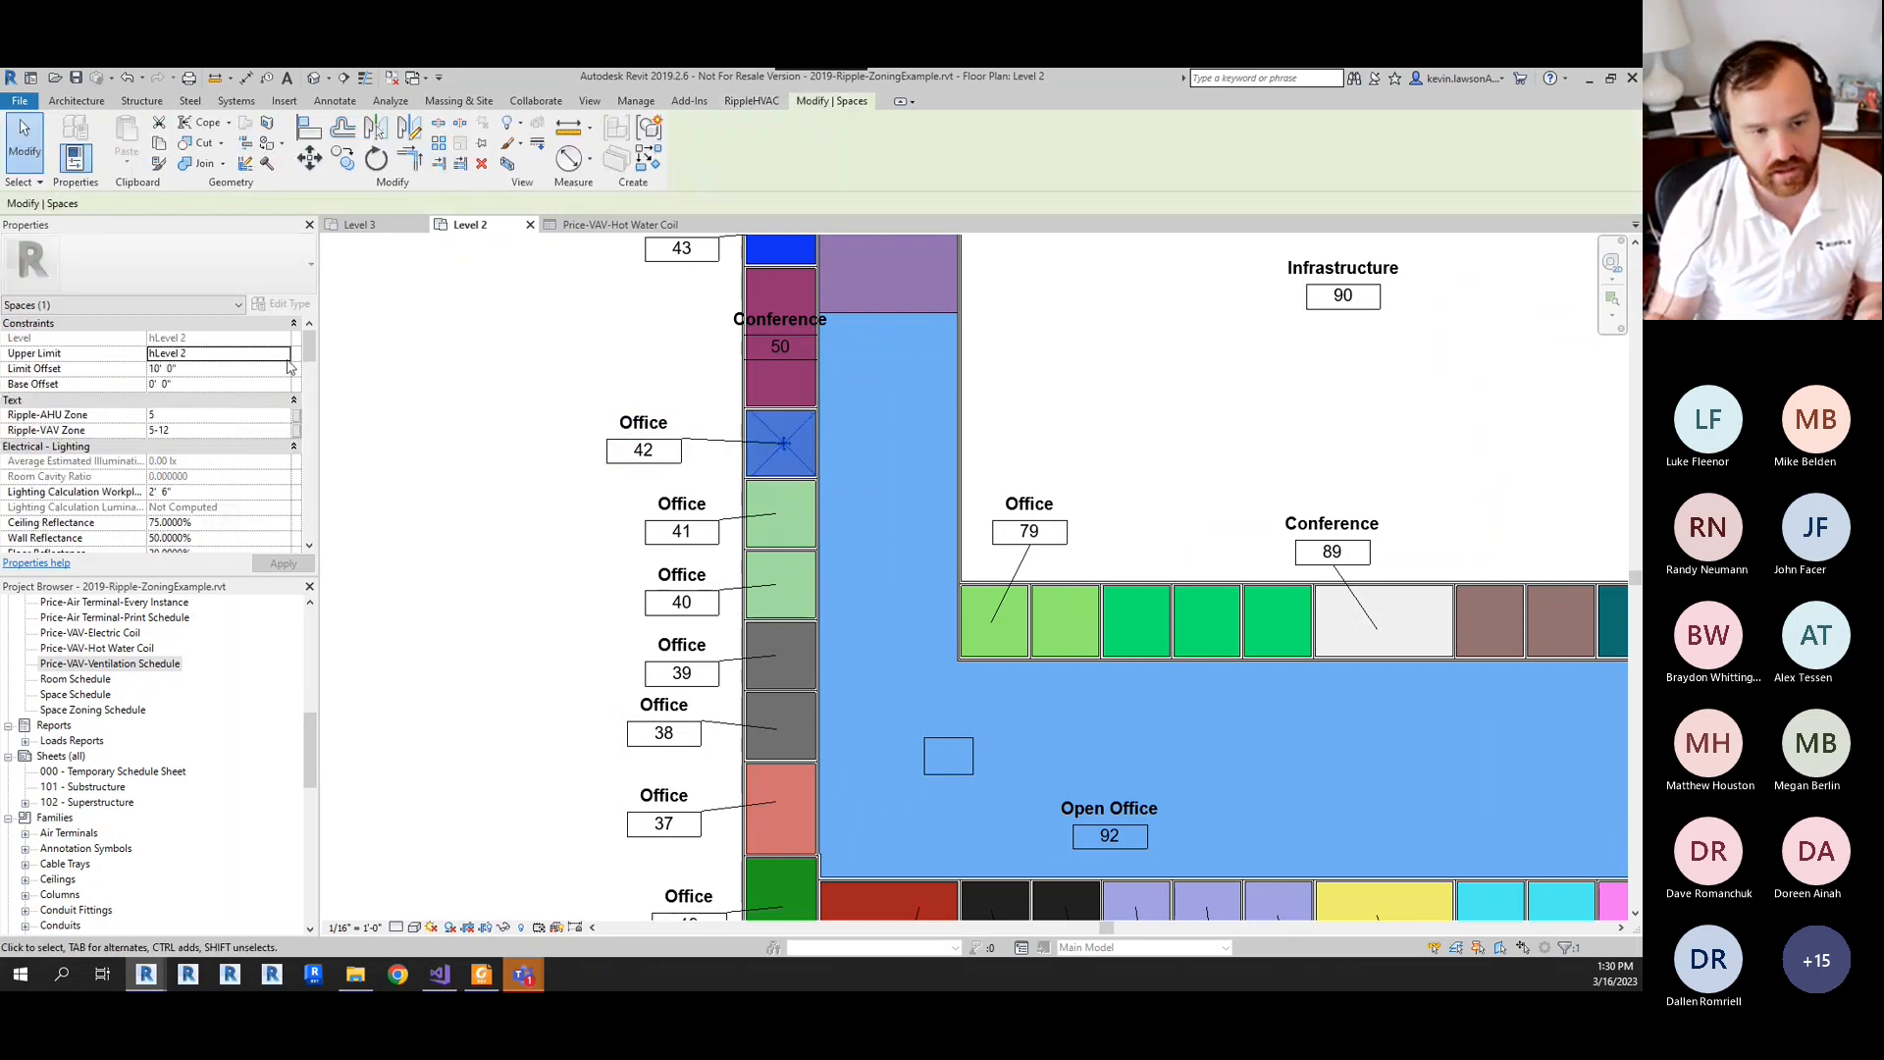
left_click_drag(313, 343, 307, 424)
left_click(156, 369)
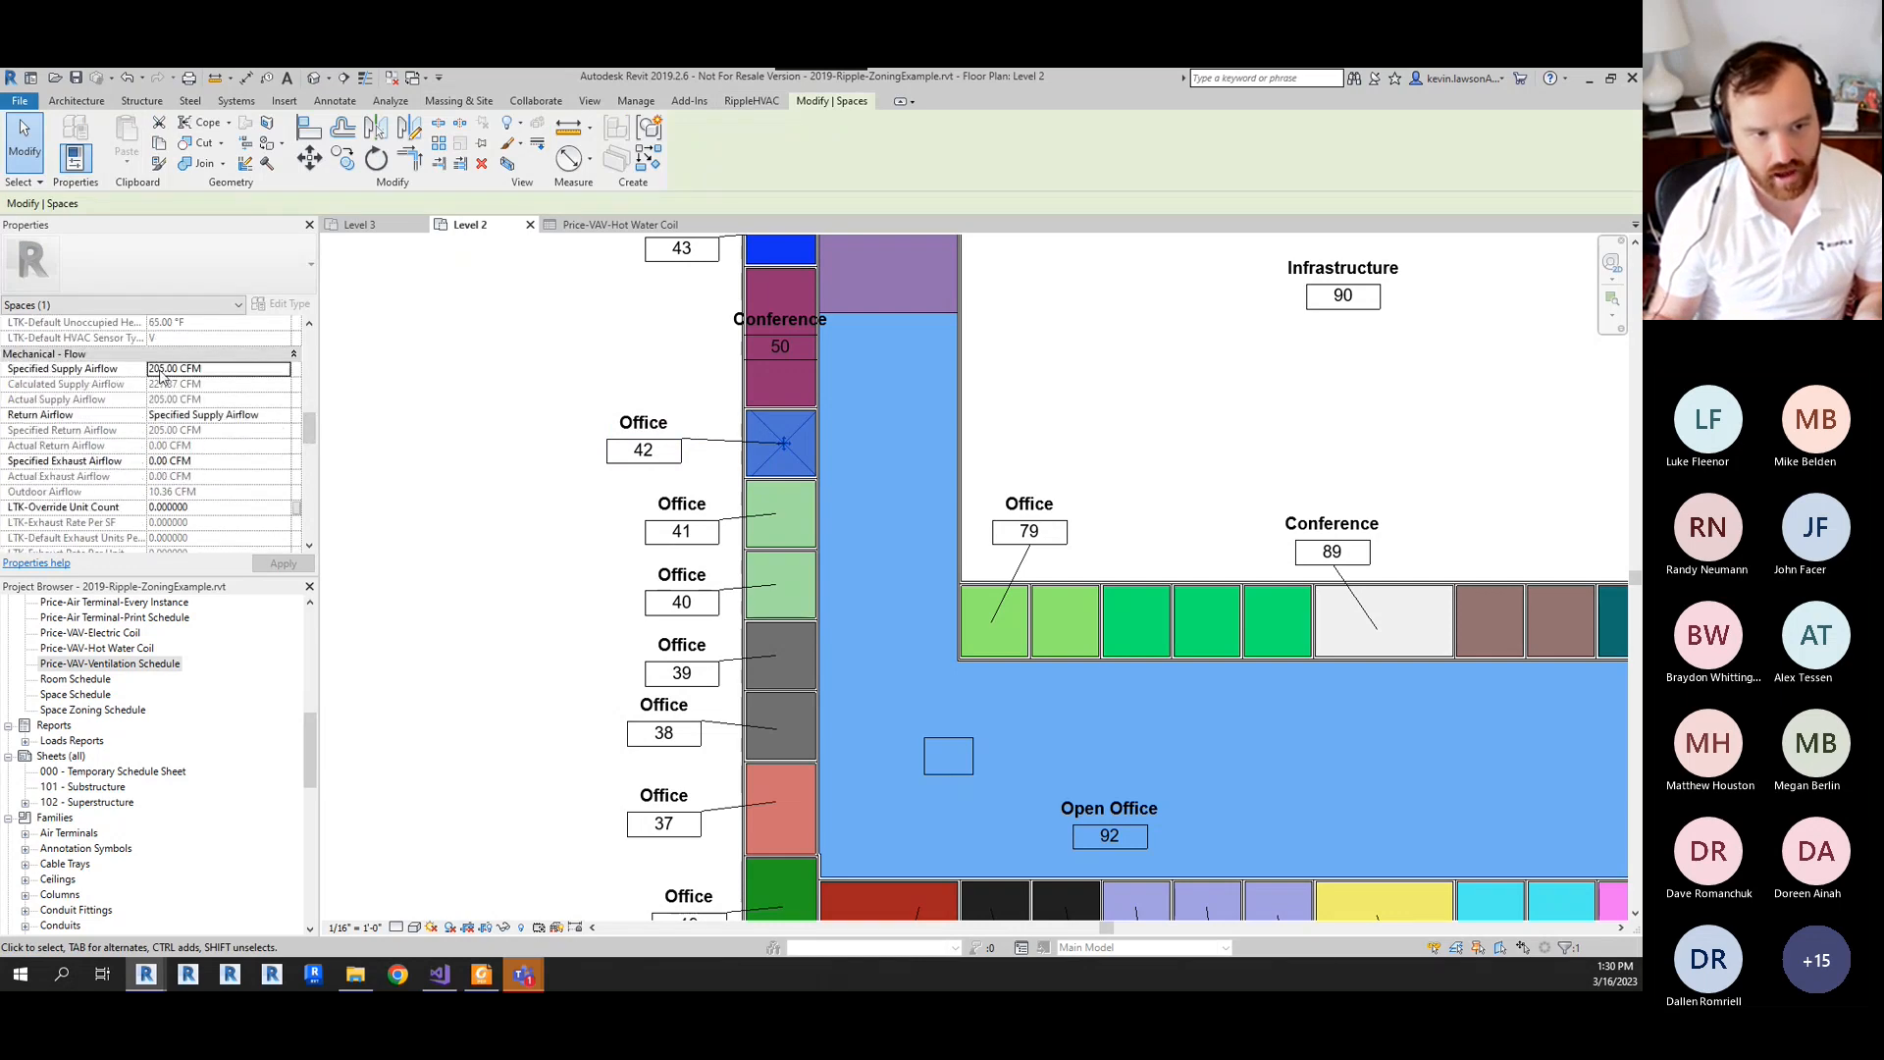
left_click_drag(308, 426, 311, 517)
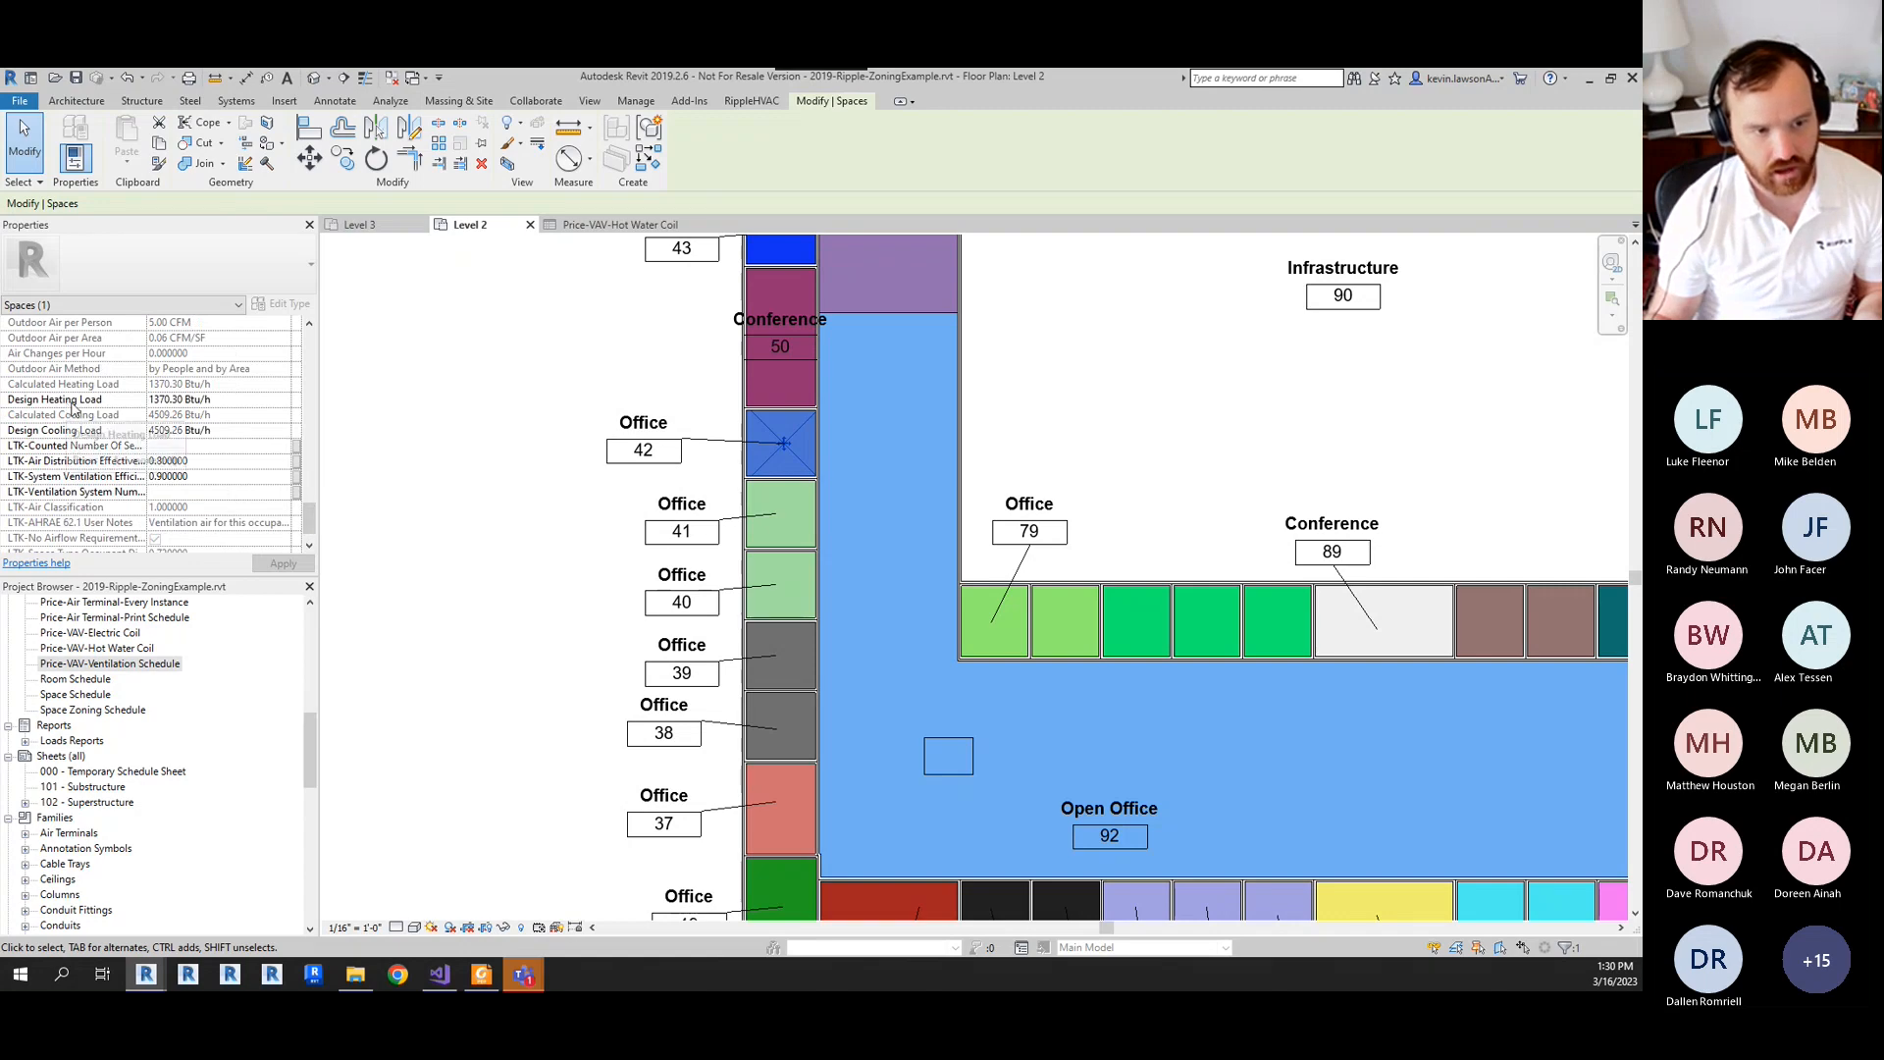
- Examine Office 42's design heating load and the energy analysis settings of its assigned space type
double_click(180, 401)
left_click_drag(183, 400, 147, 403)
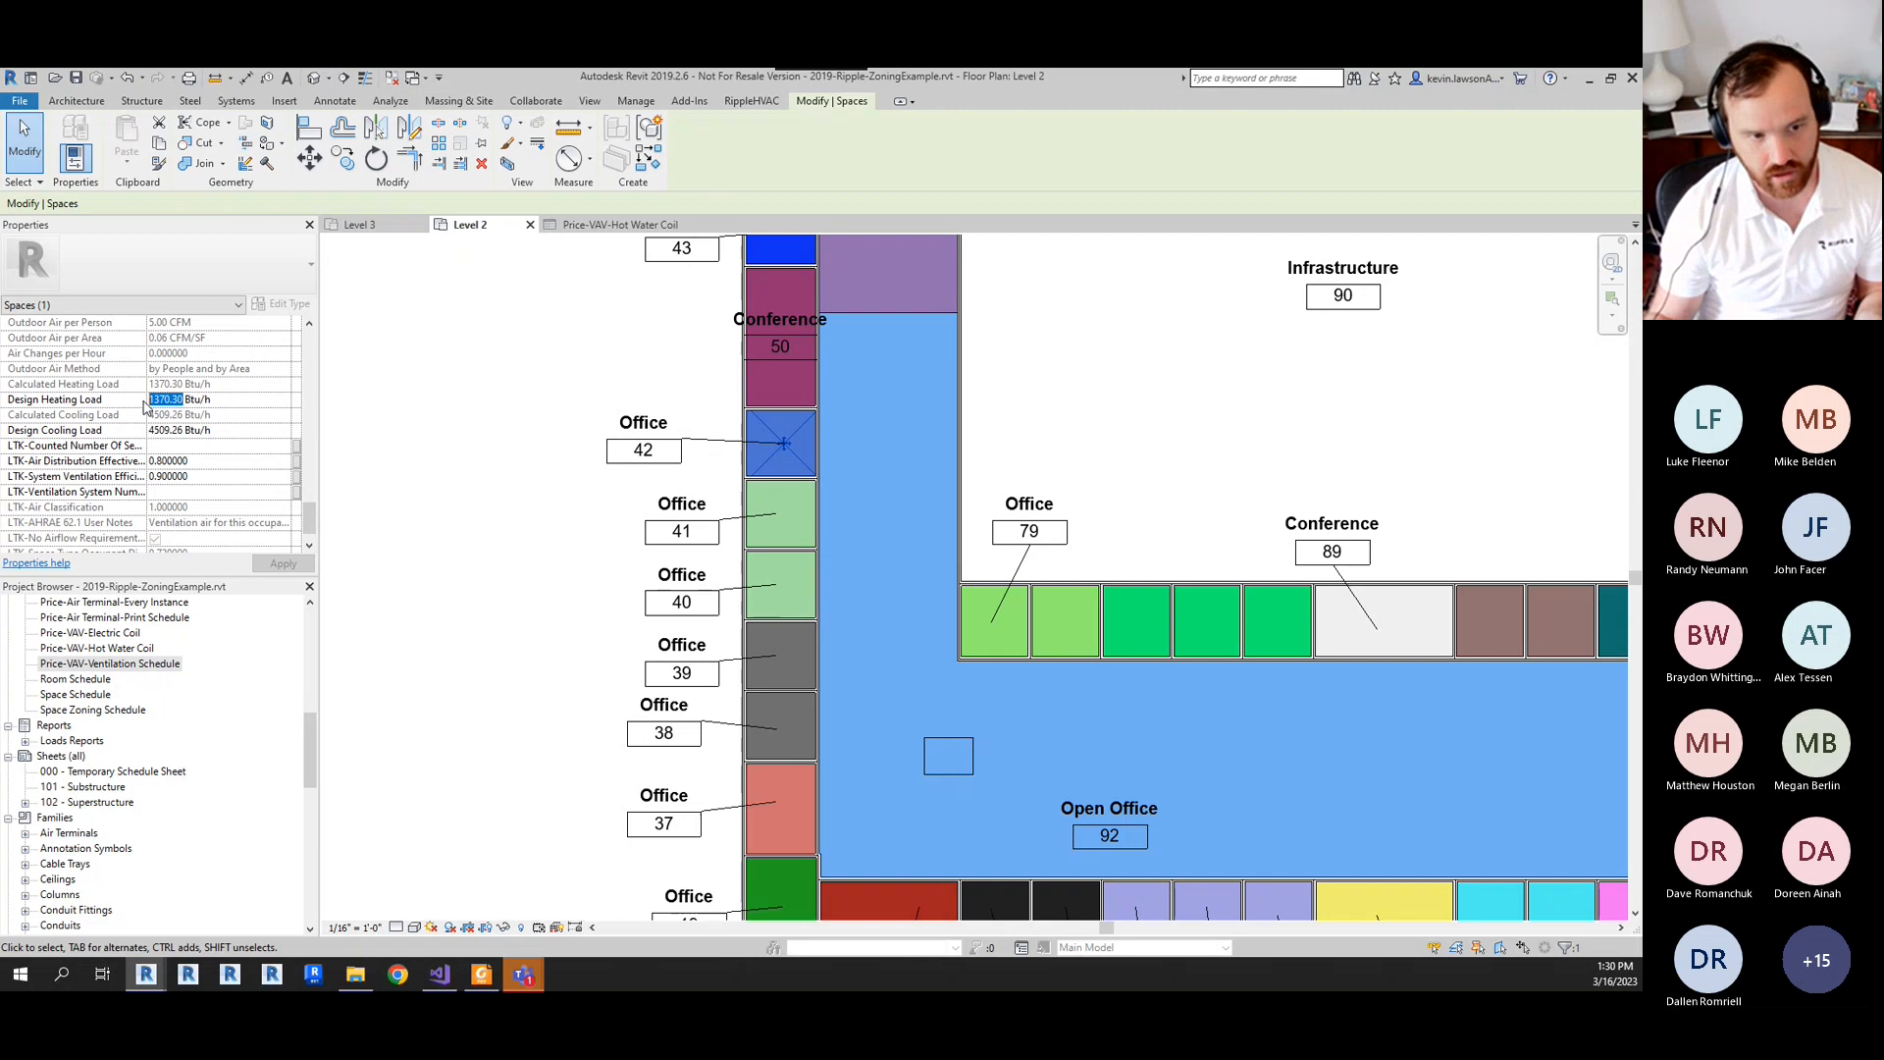
left_click_drag(316, 525, 314, 494)
left_click(263, 446)
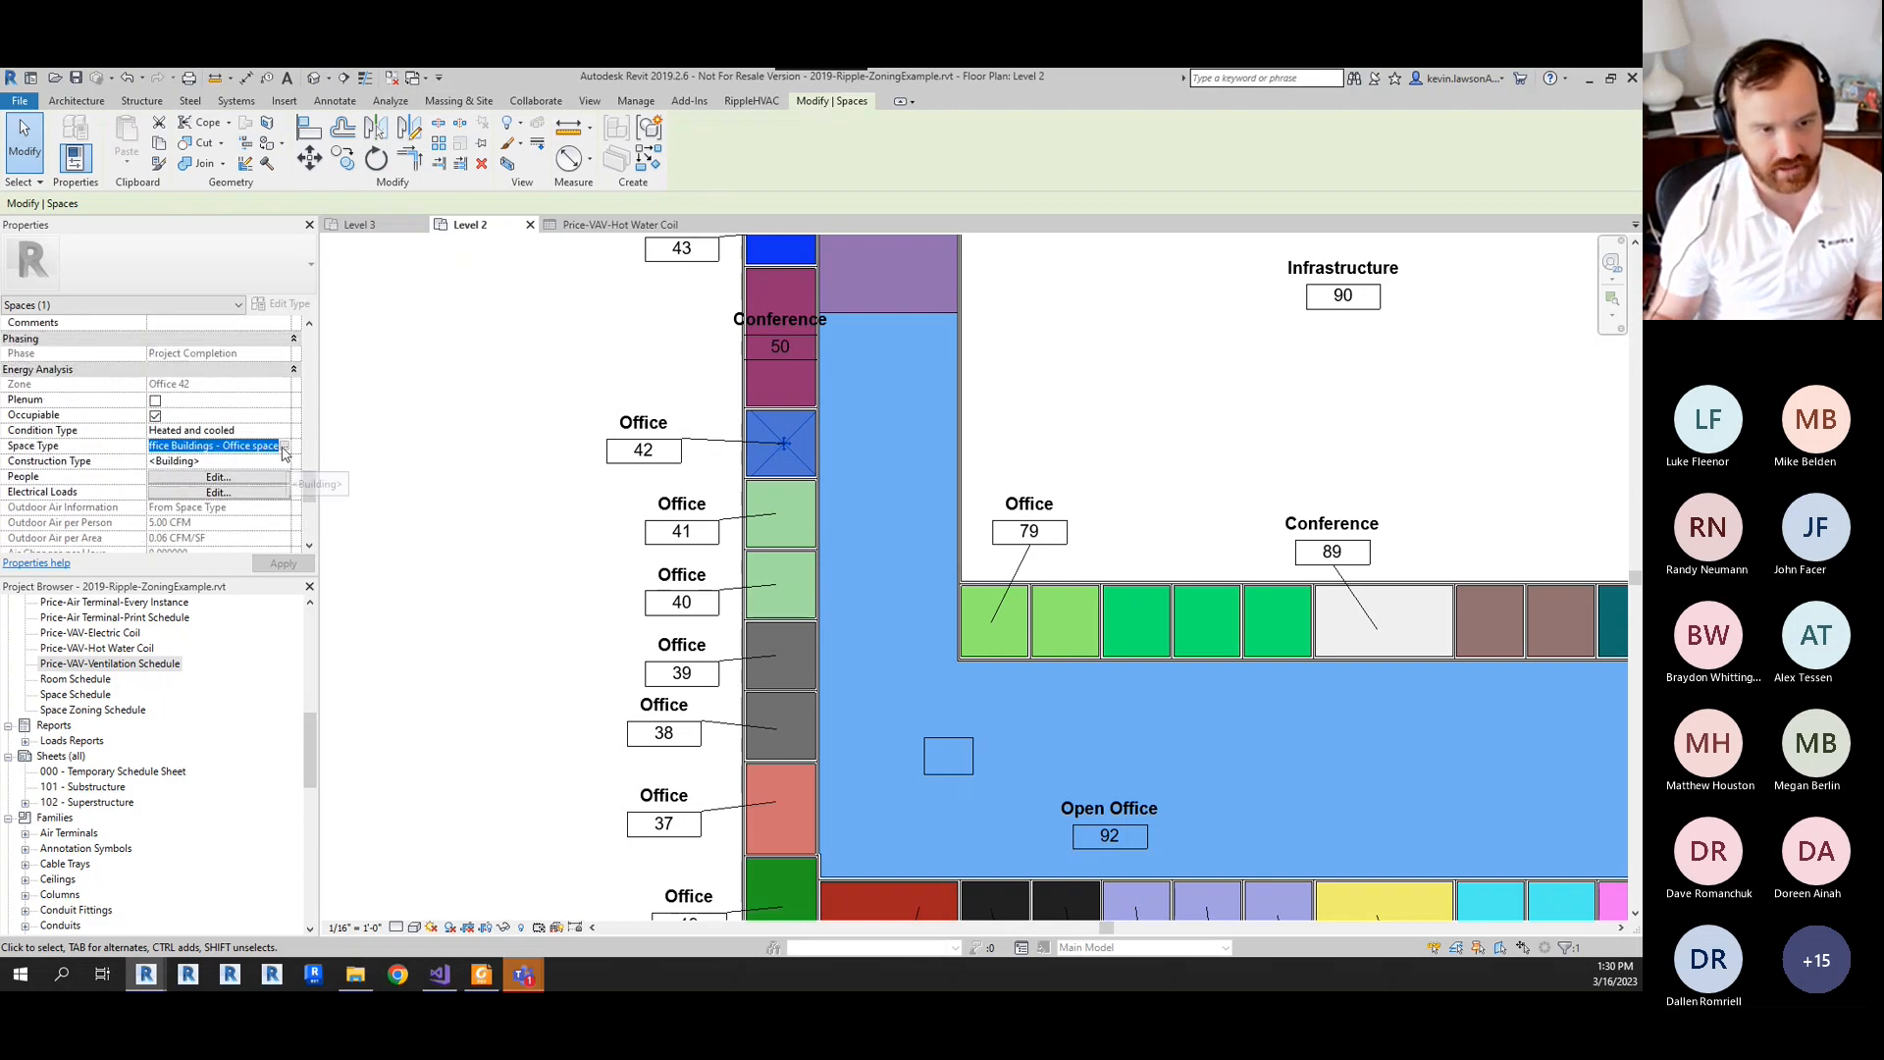
left_click(284, 446)
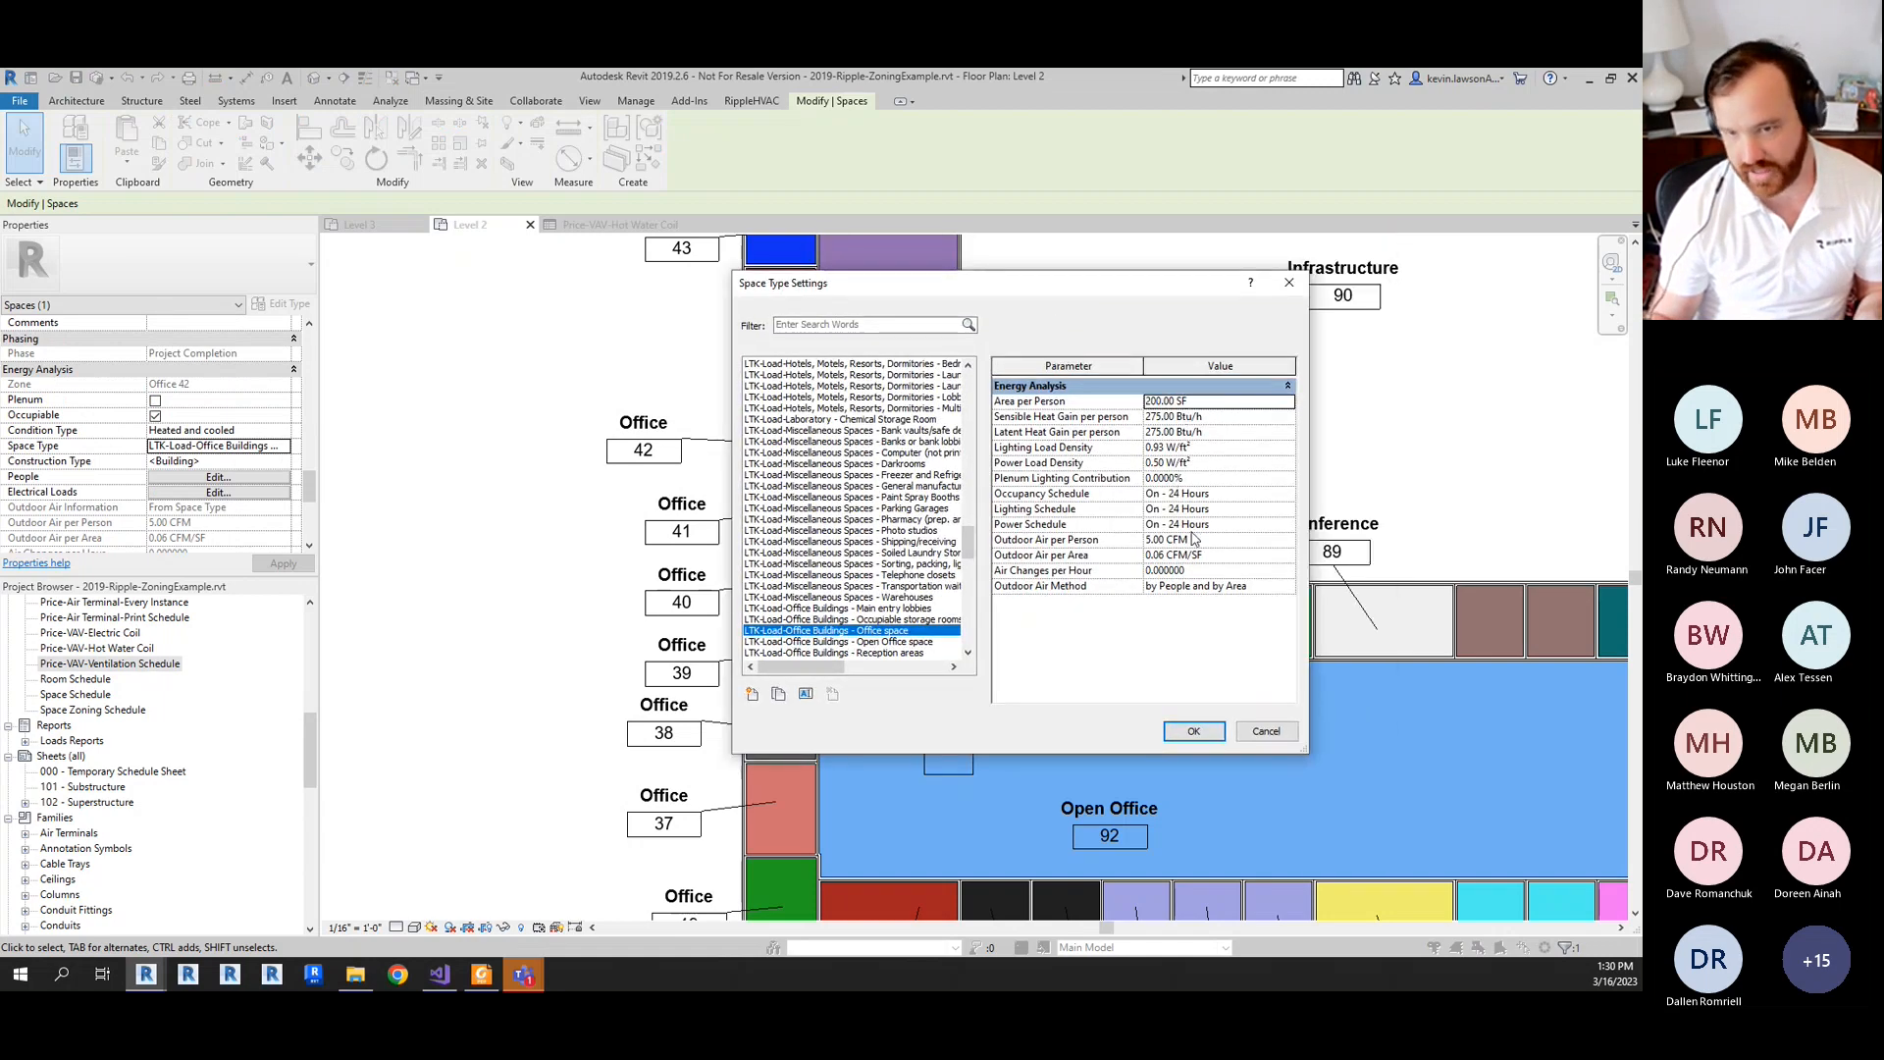
left_click(1193, 731)
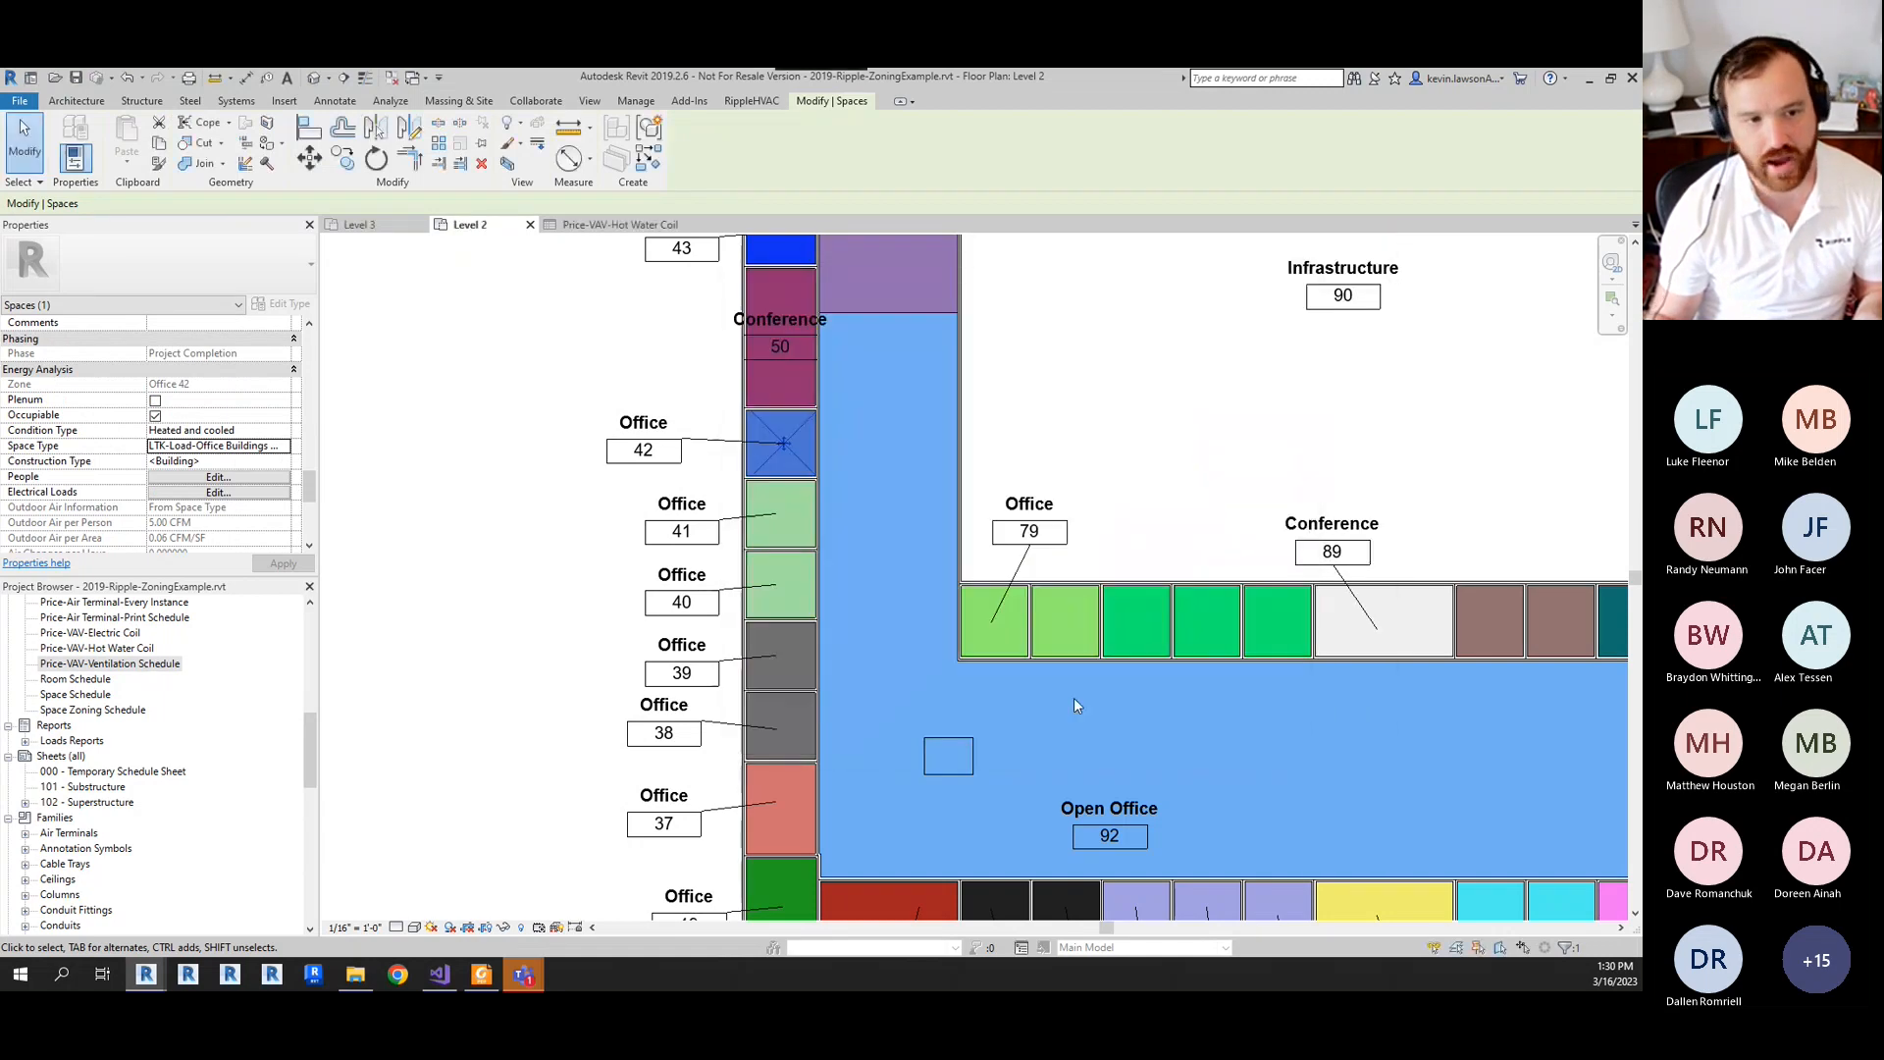
left_click_drag(312, 490, 317, 514)
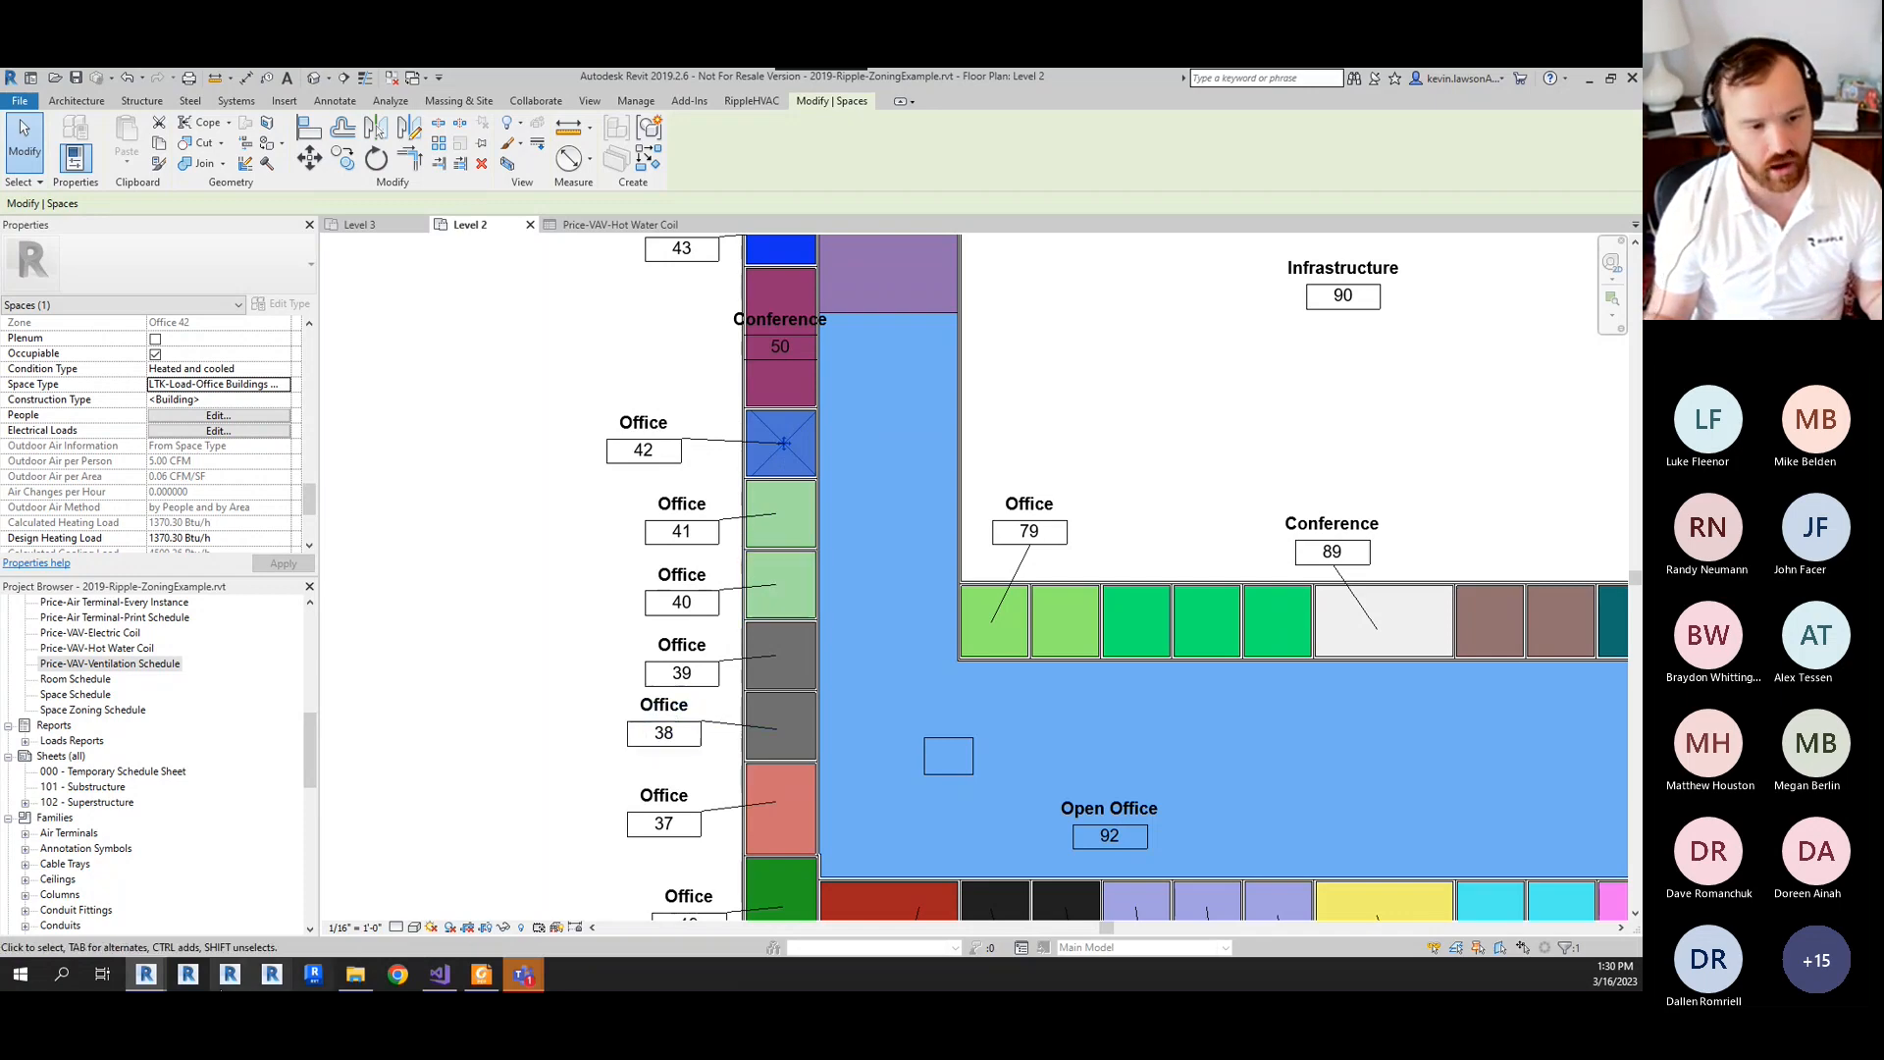
- Switch to the VAV AutoSelect window and compare the Electric and Hot Water heat source criteria, ending on Hot Water
mouse_move(147, 974)
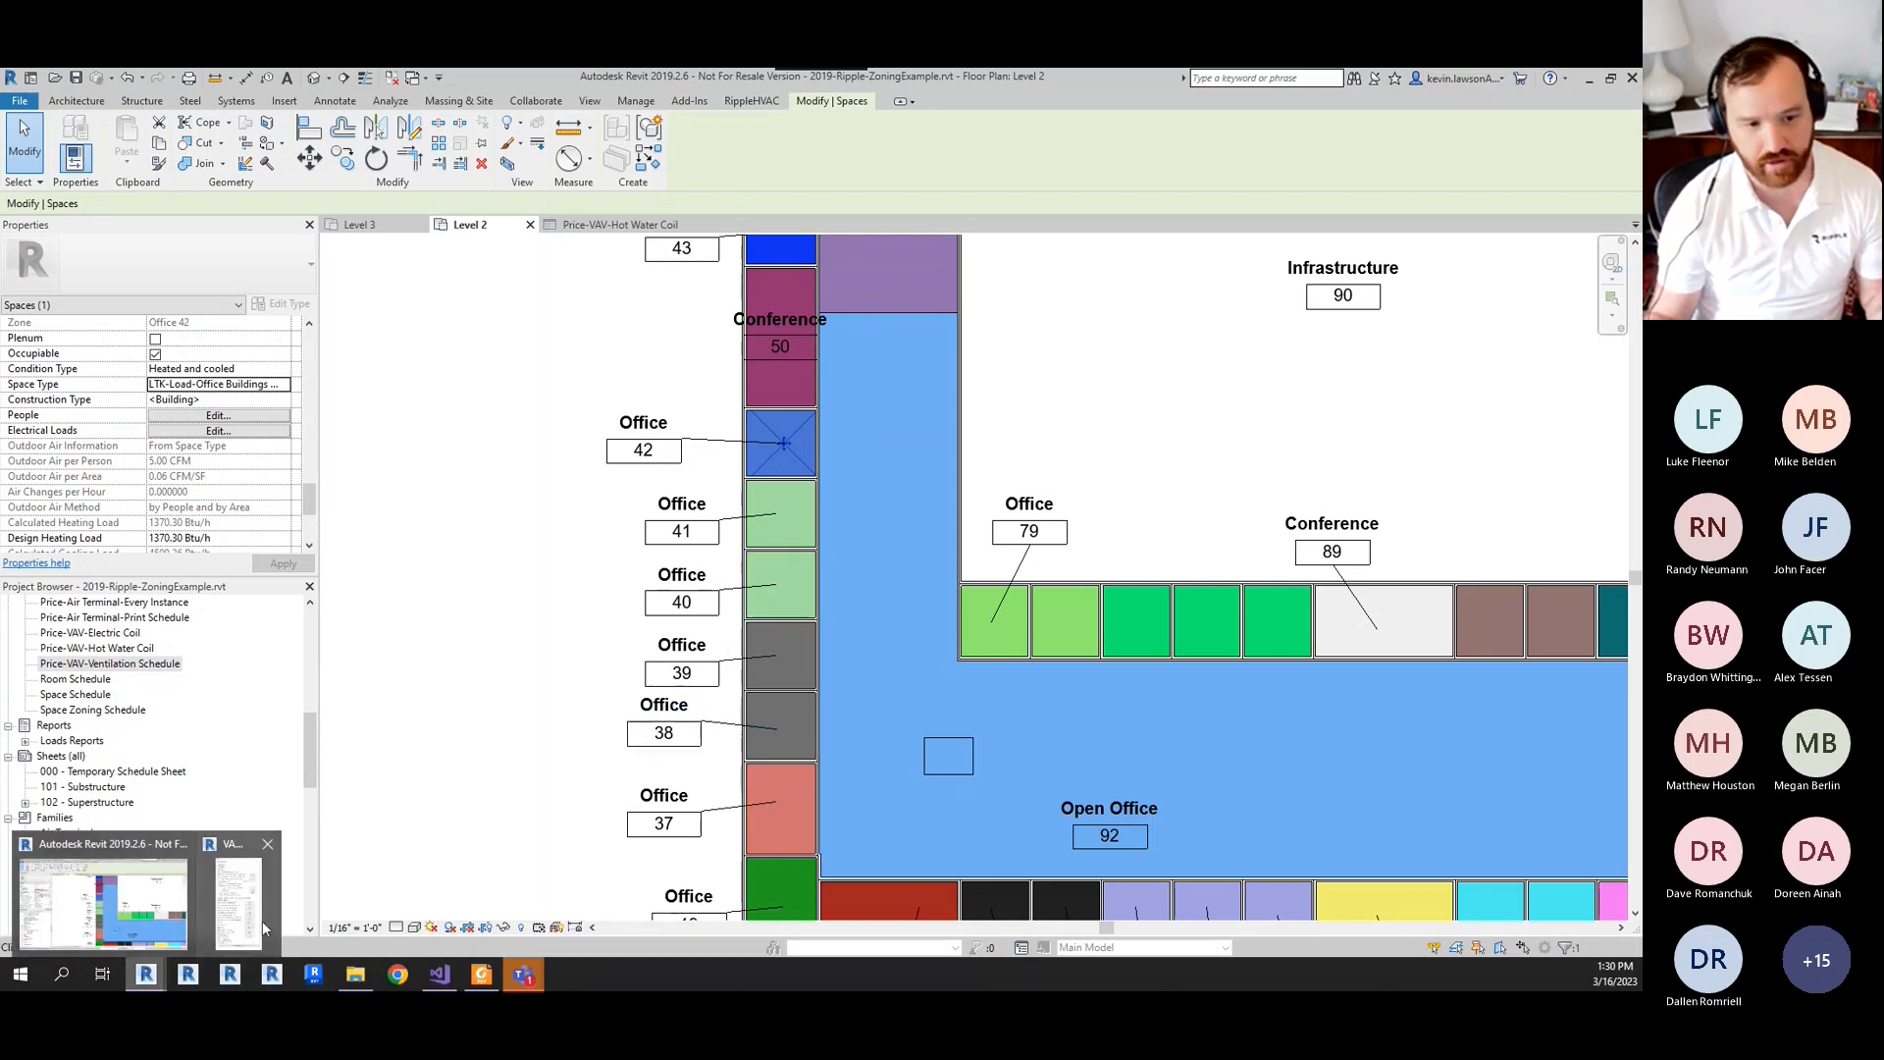
left_click(235, 922)
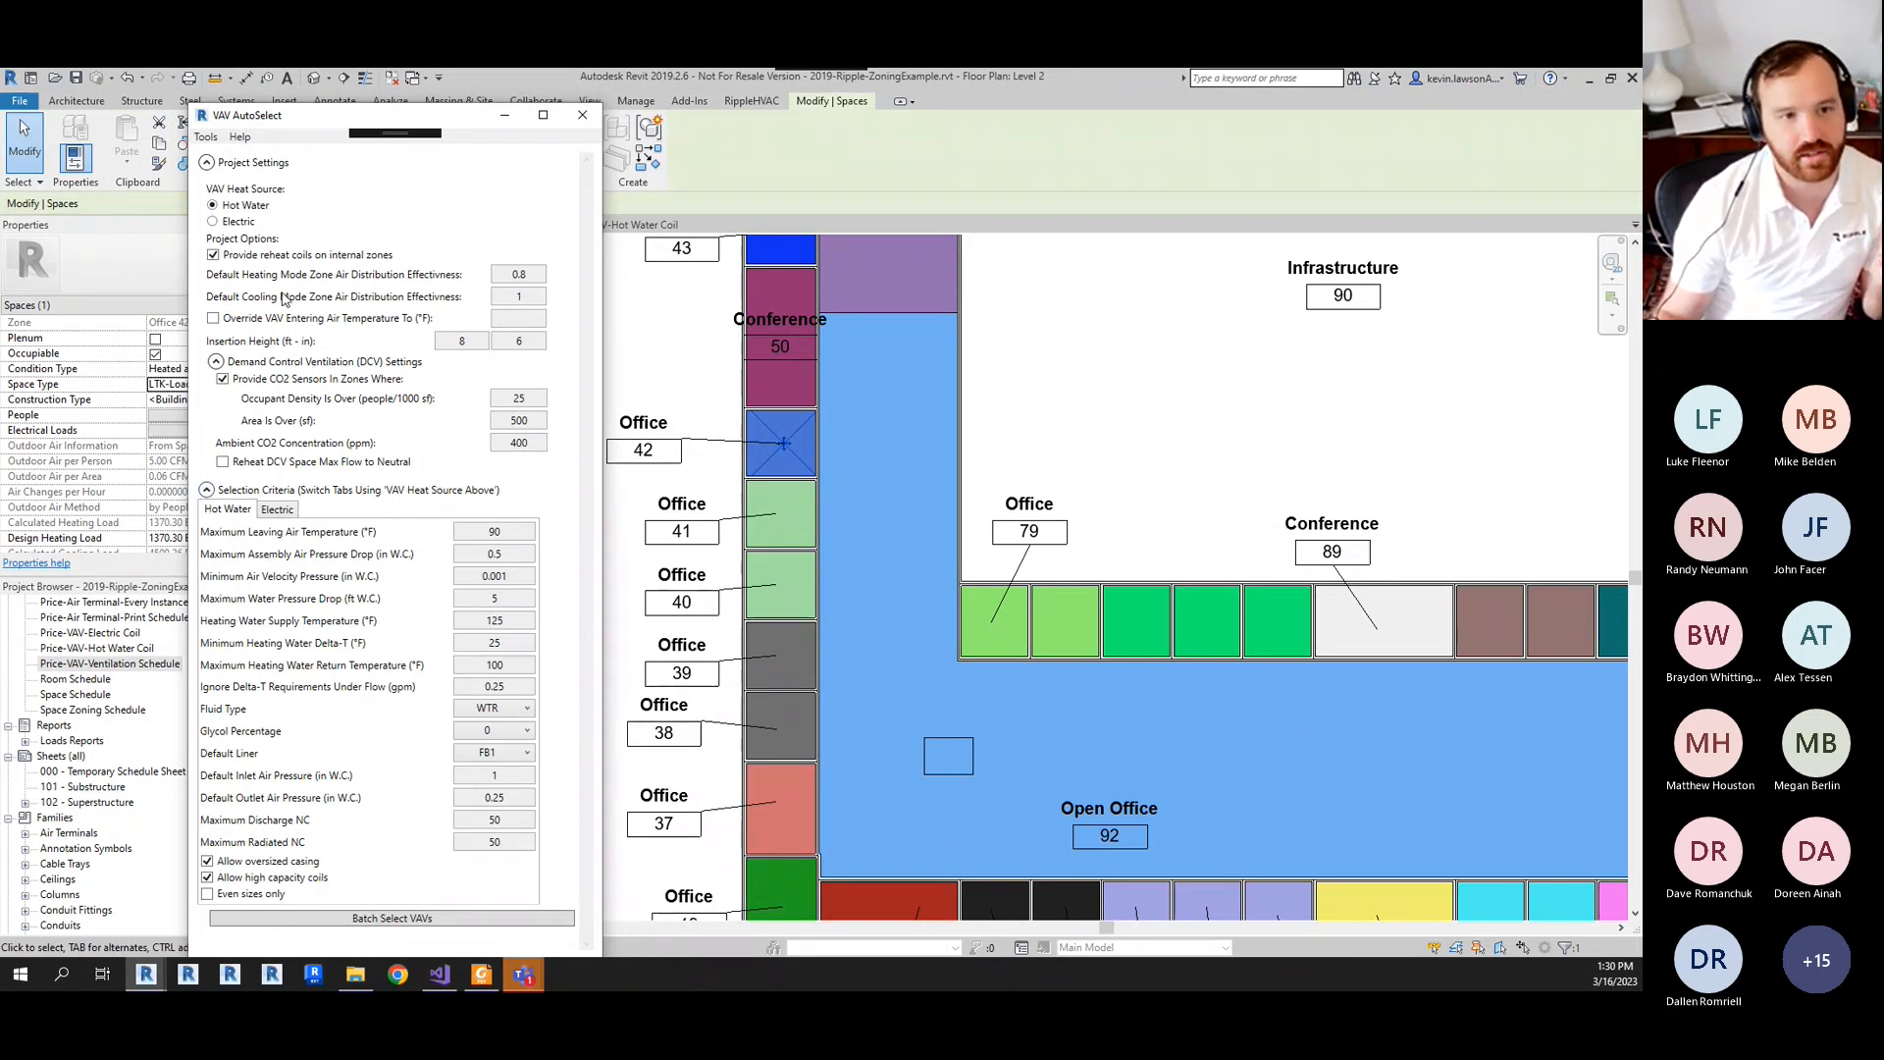
left_click(213, 221)
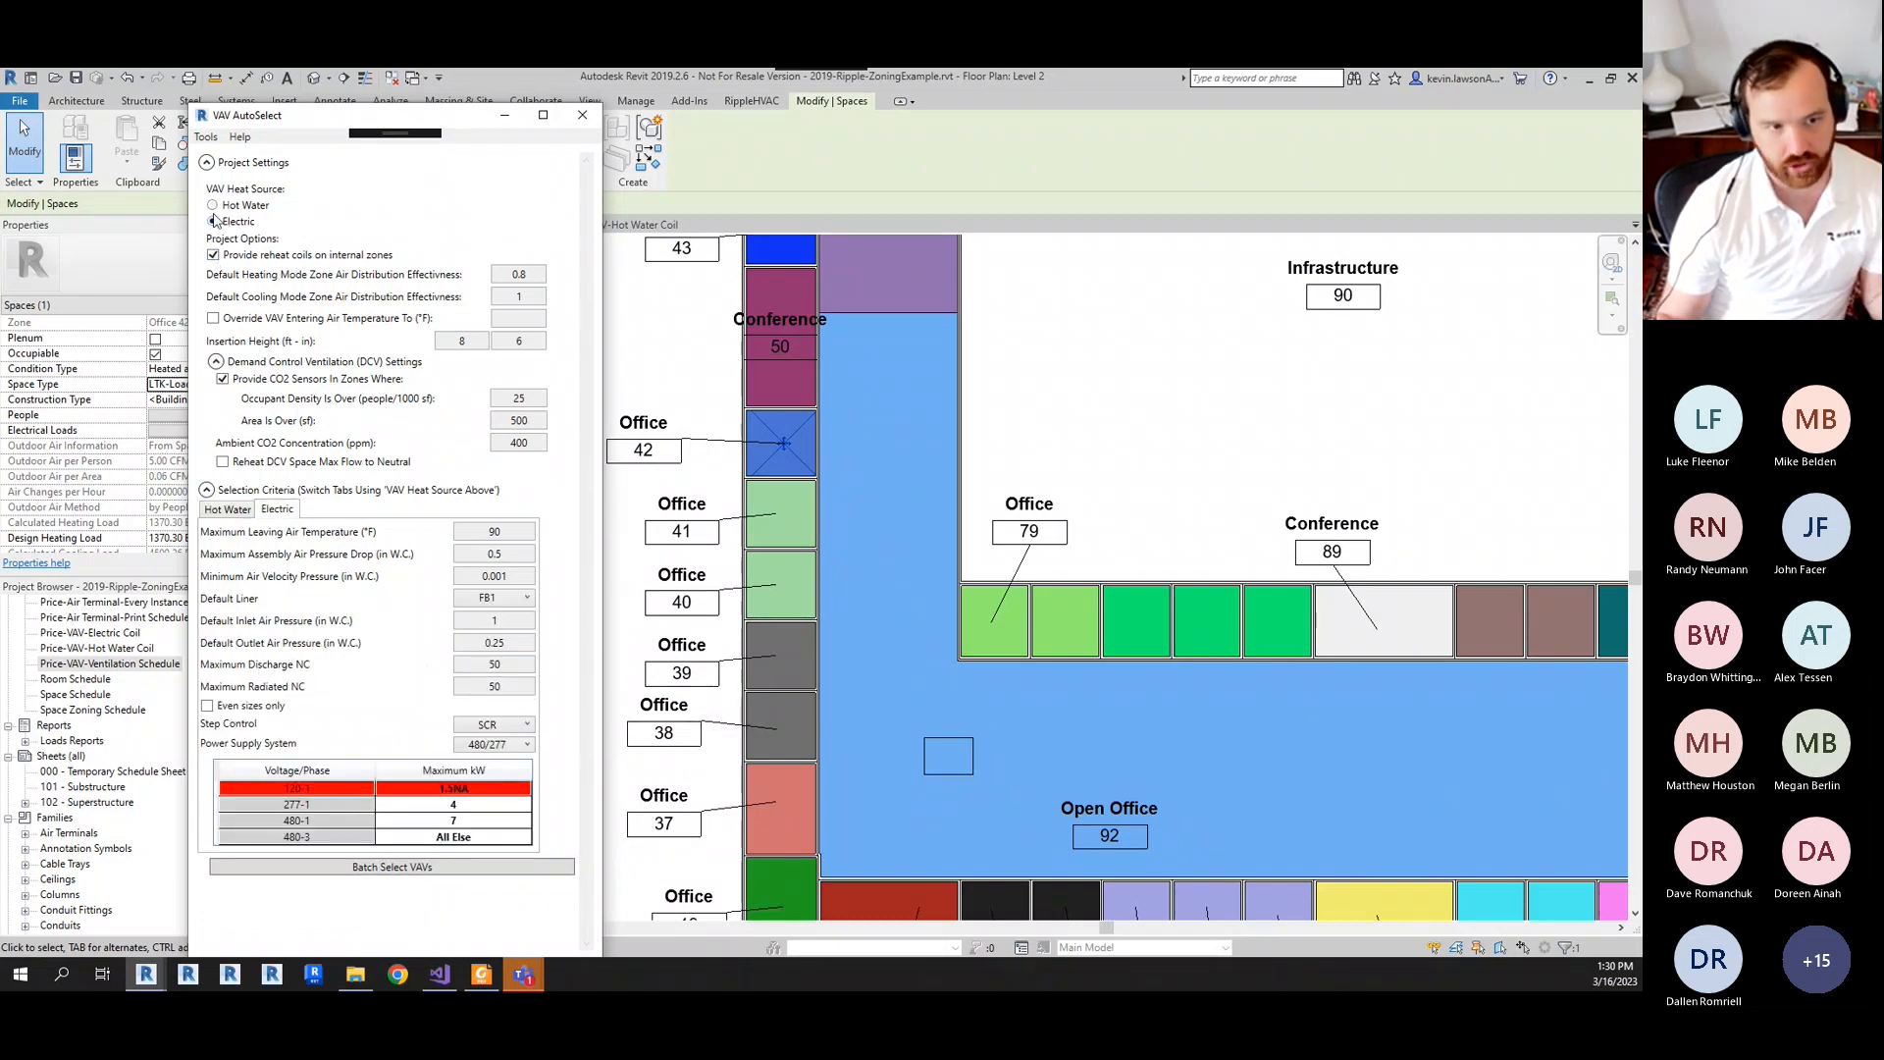
left_click(213, 205)
left_click(214, 222)
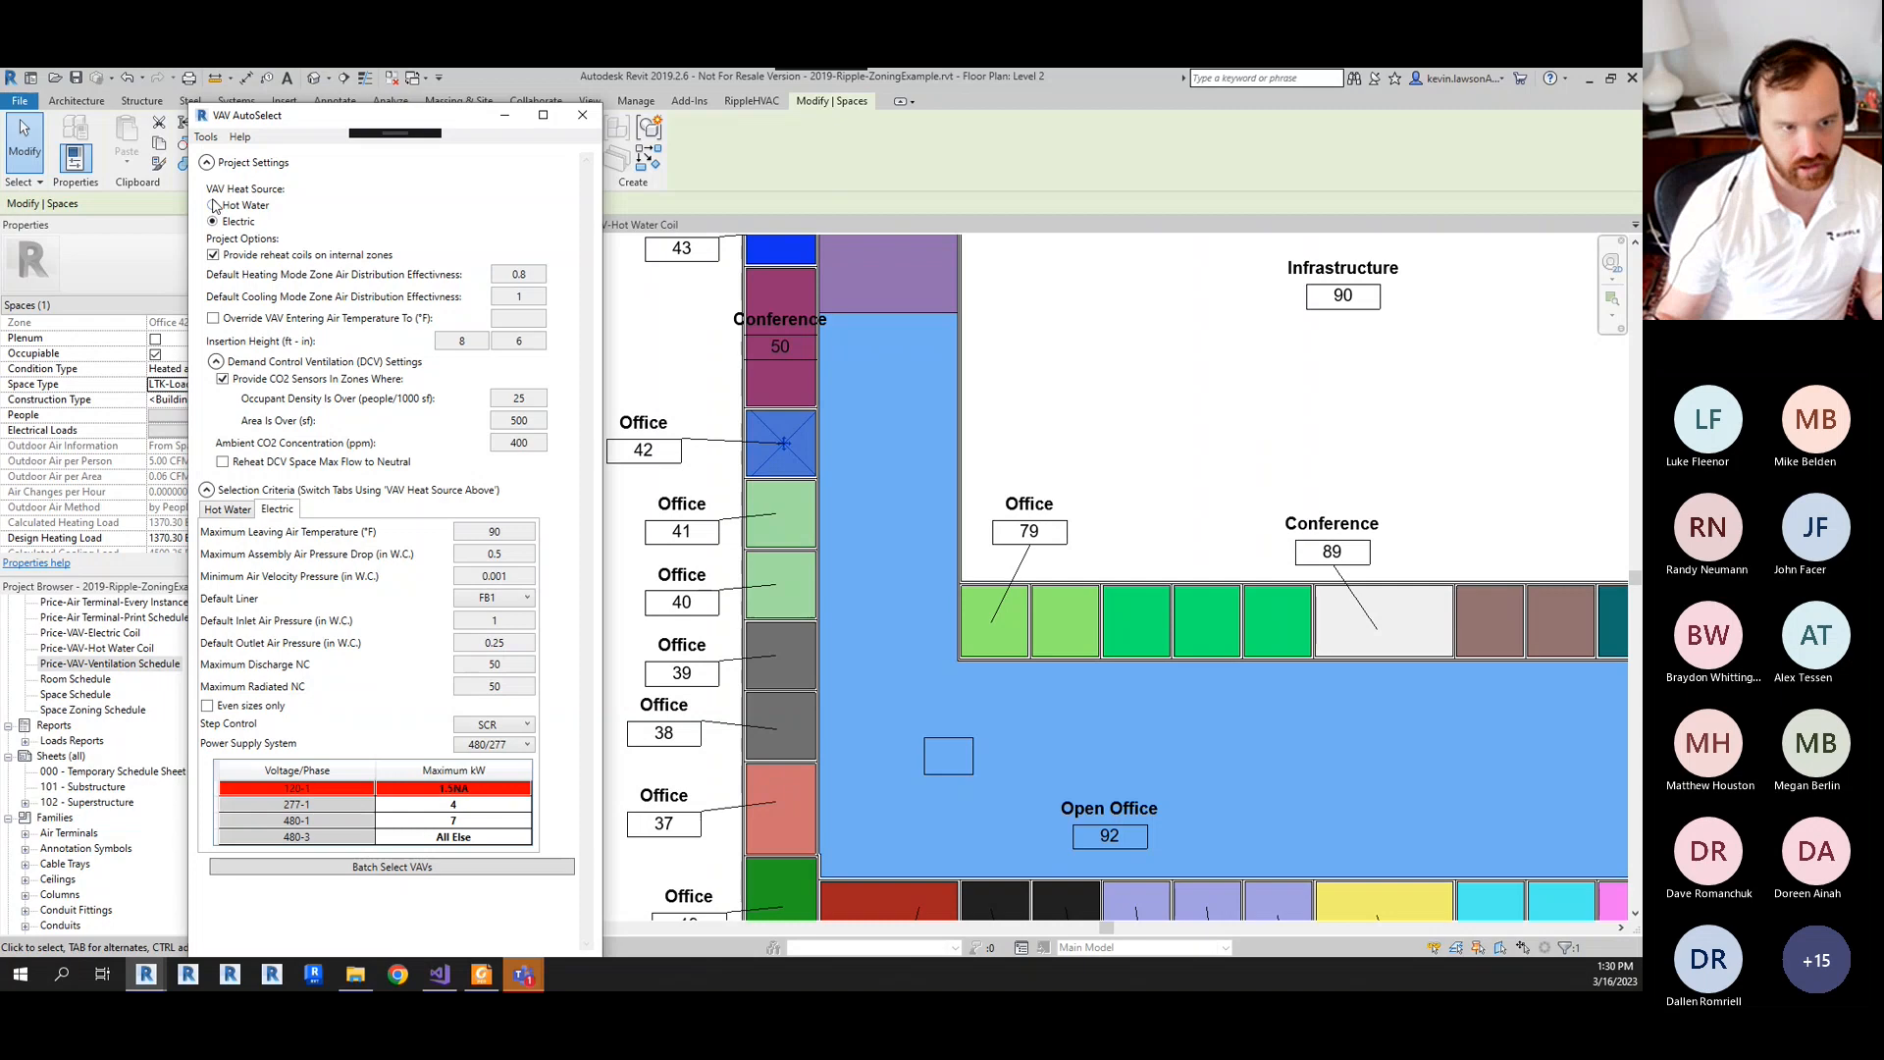
left_click(213, 205)
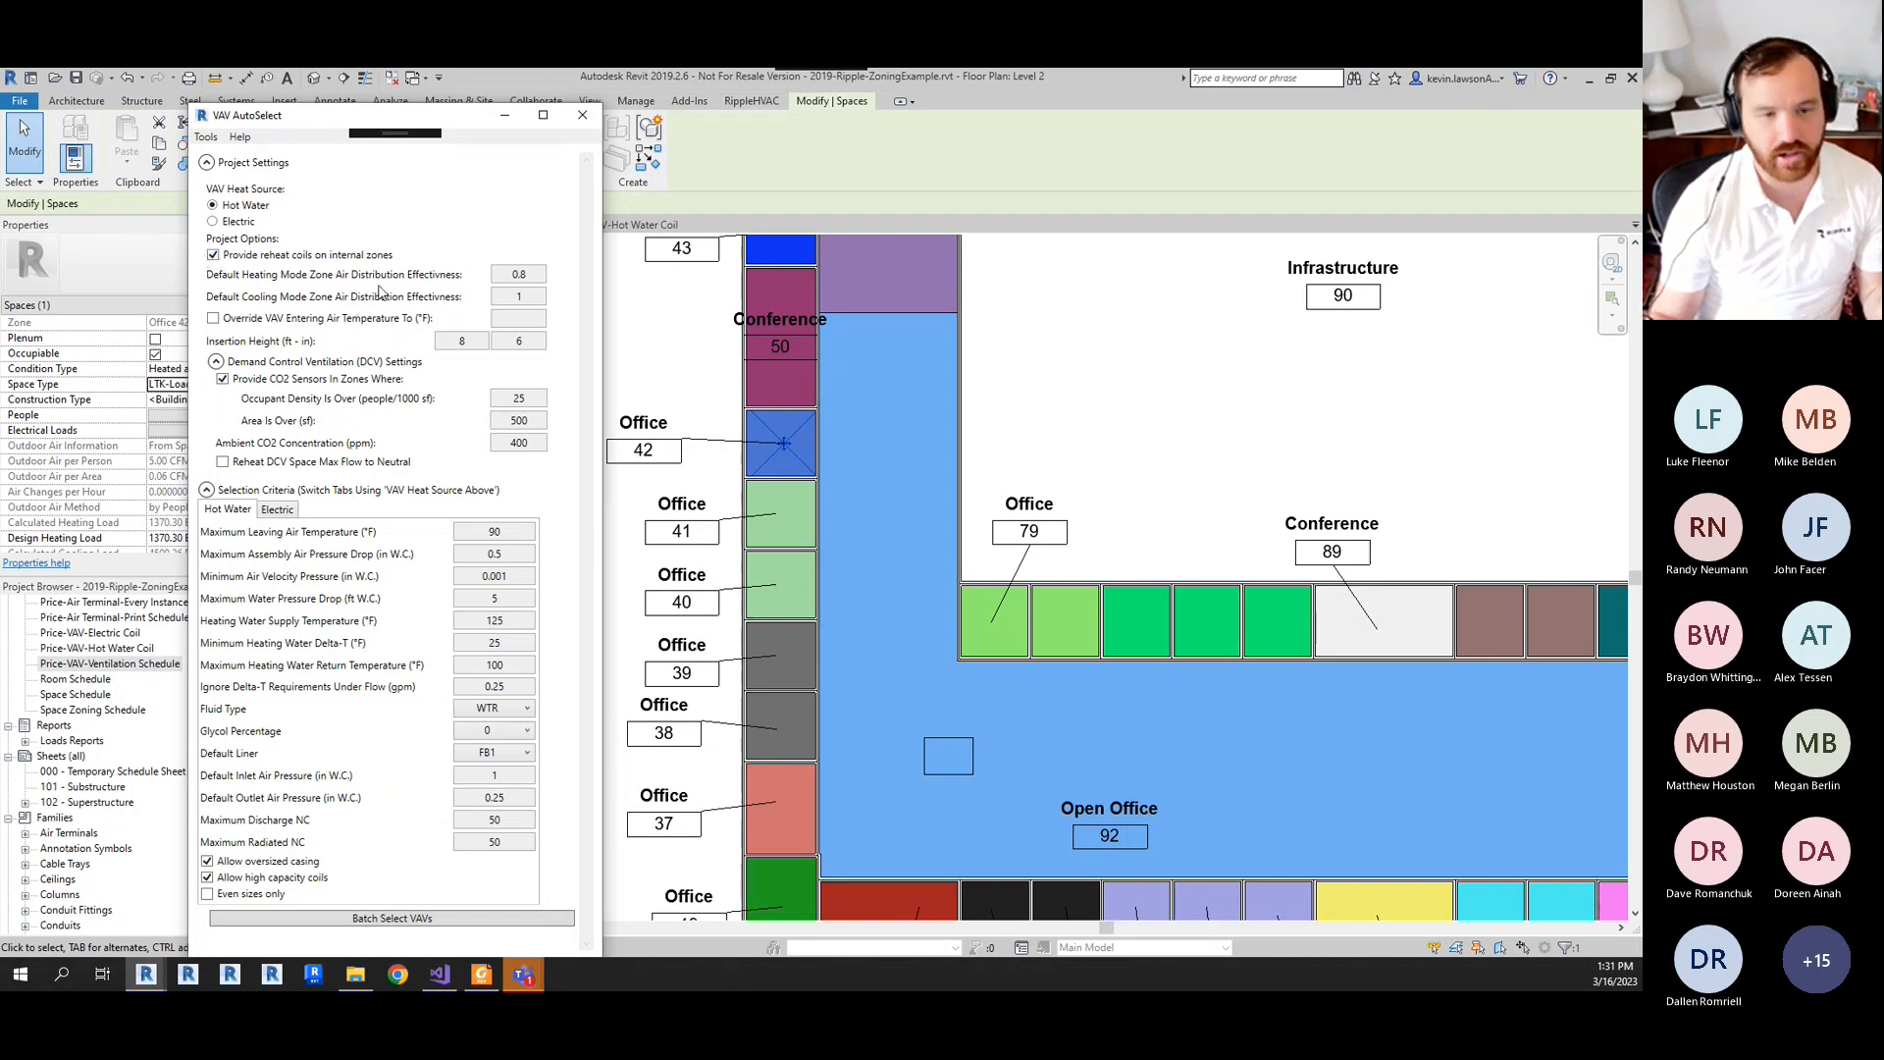
- Review the default heating and cooling mode zone air distribution effectiveness values in the project settings
left_click(532, 276)
left_click(540, 297)
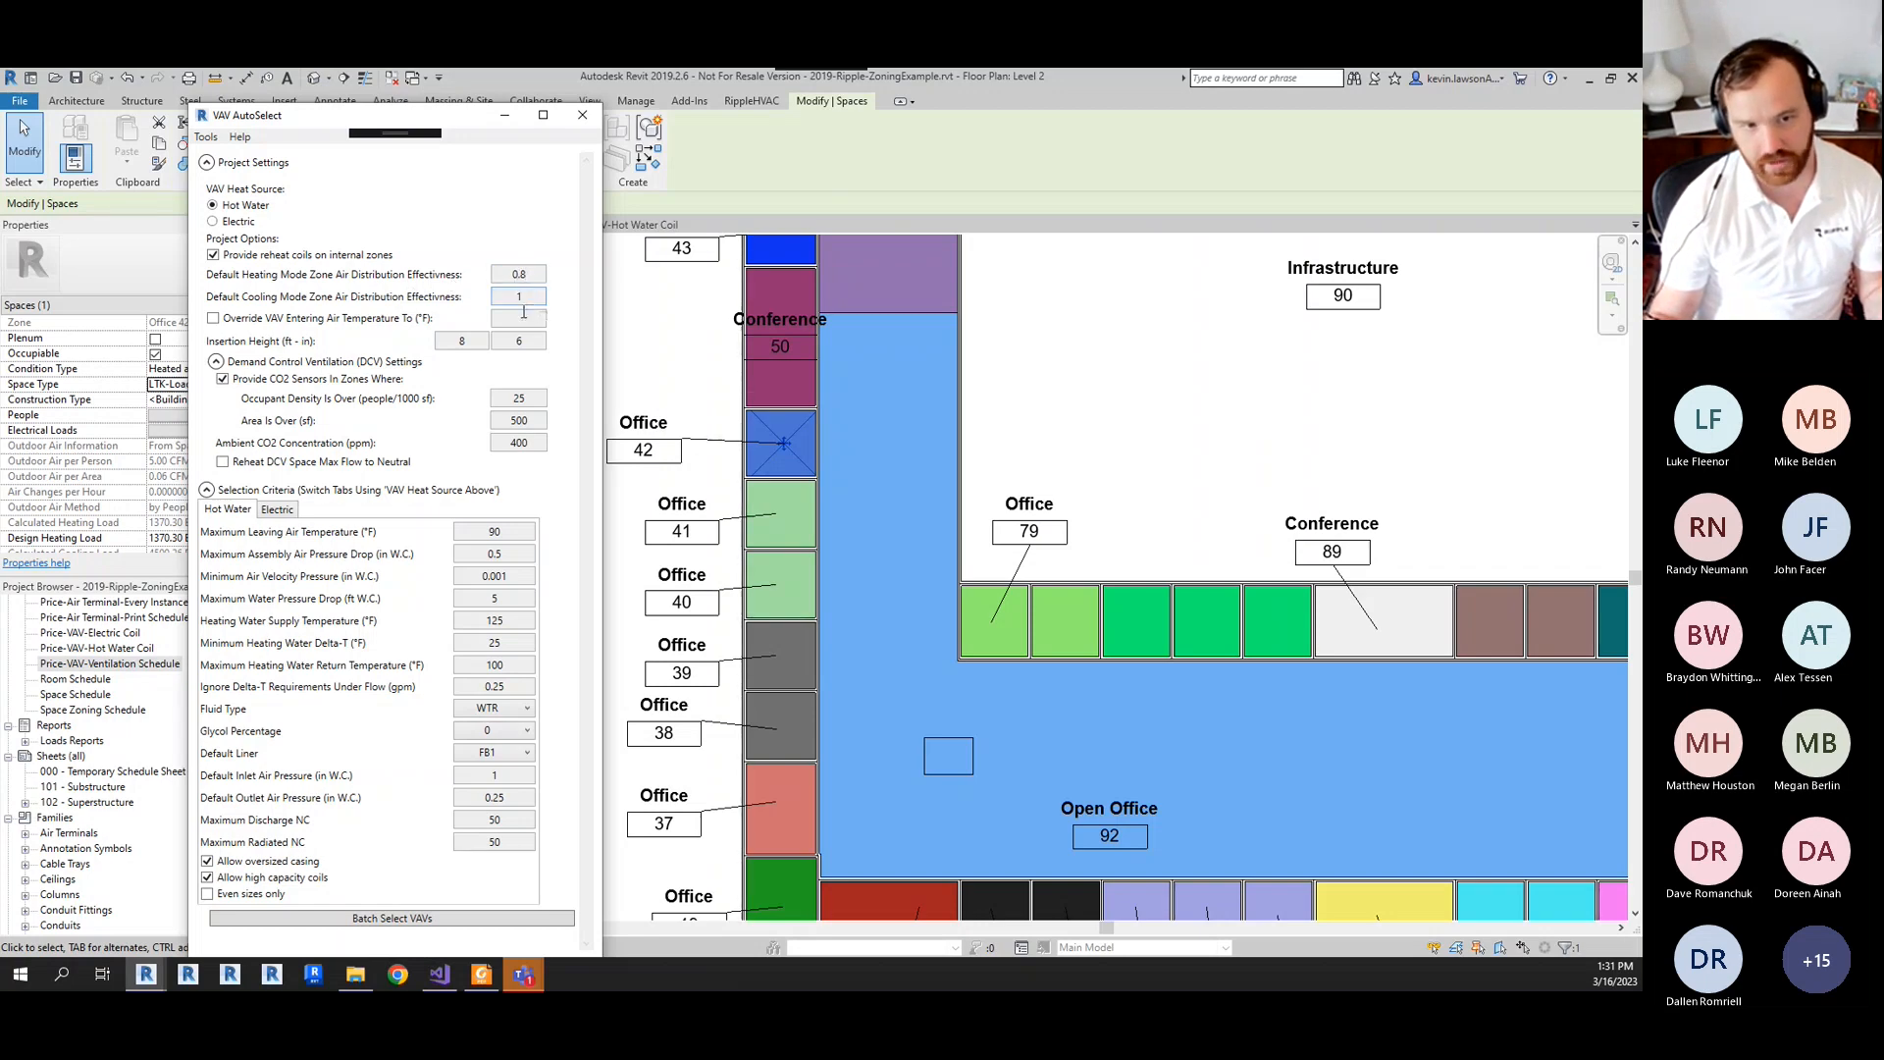
left_click(533, 274)
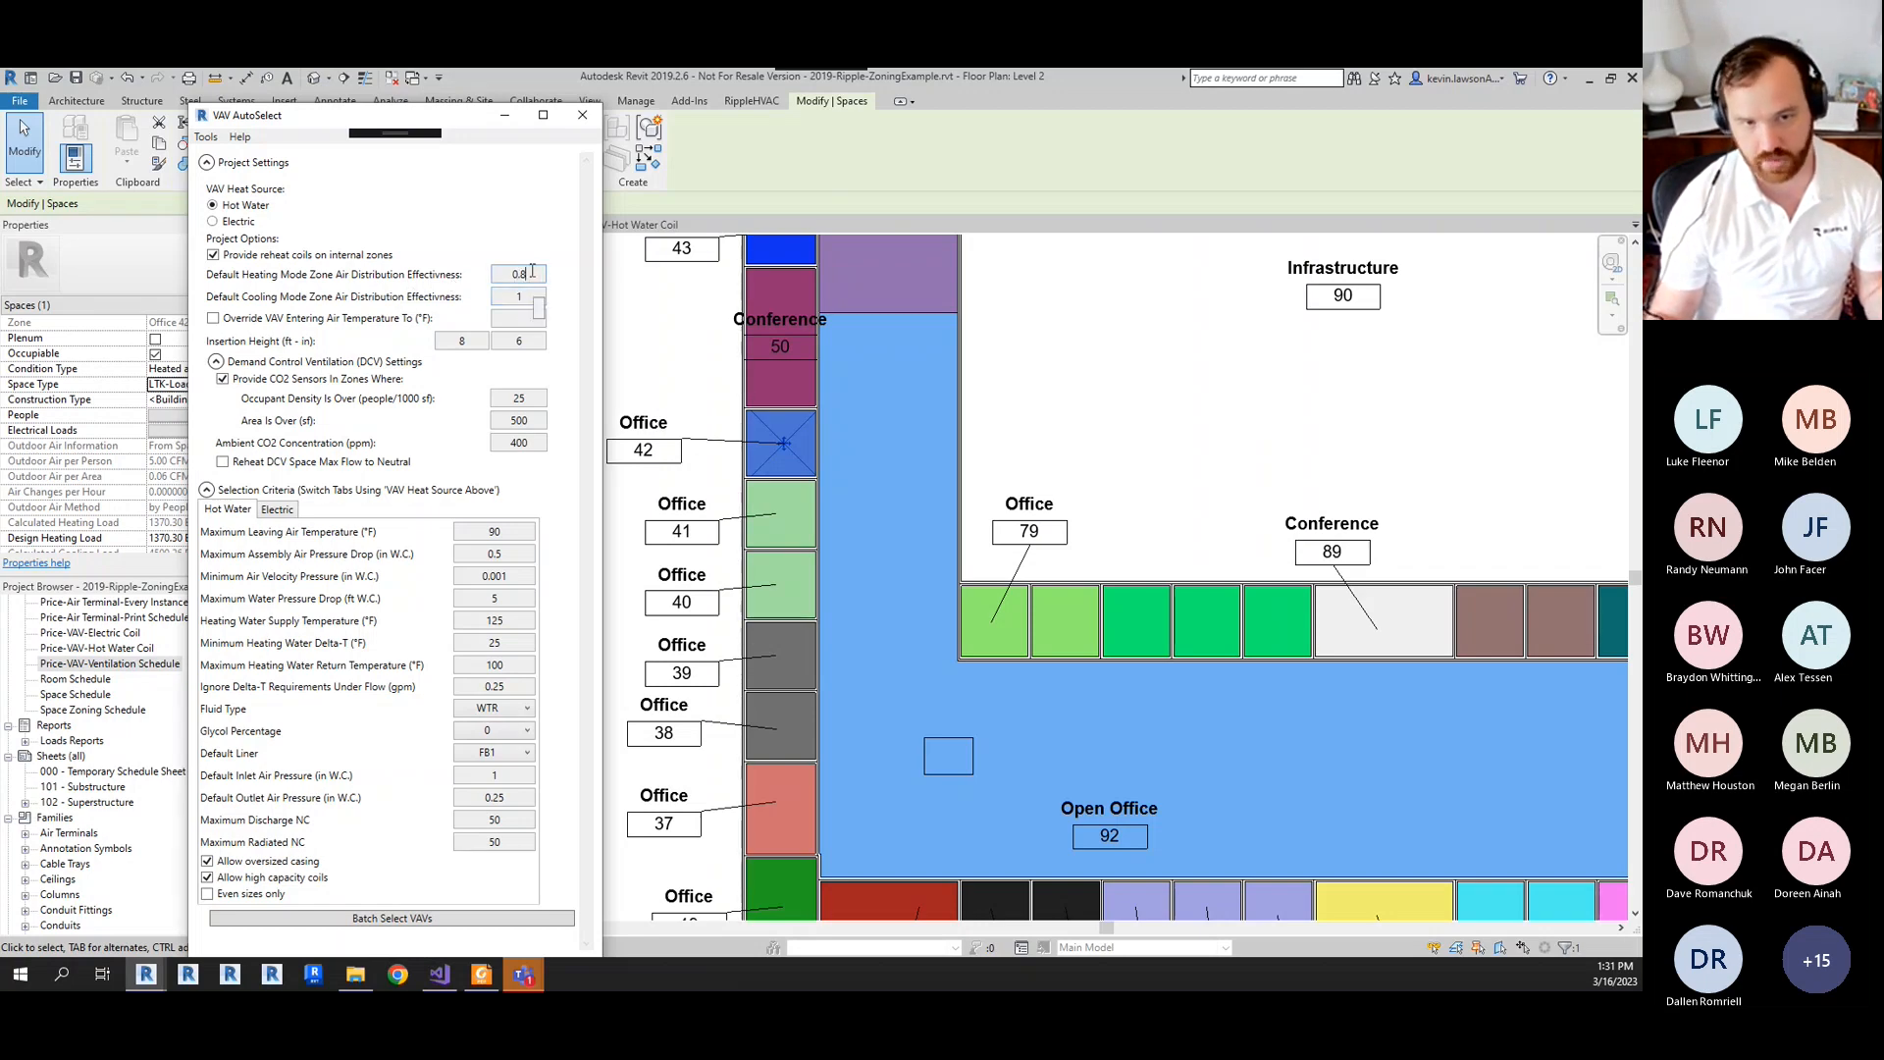
left_click(532, 297)
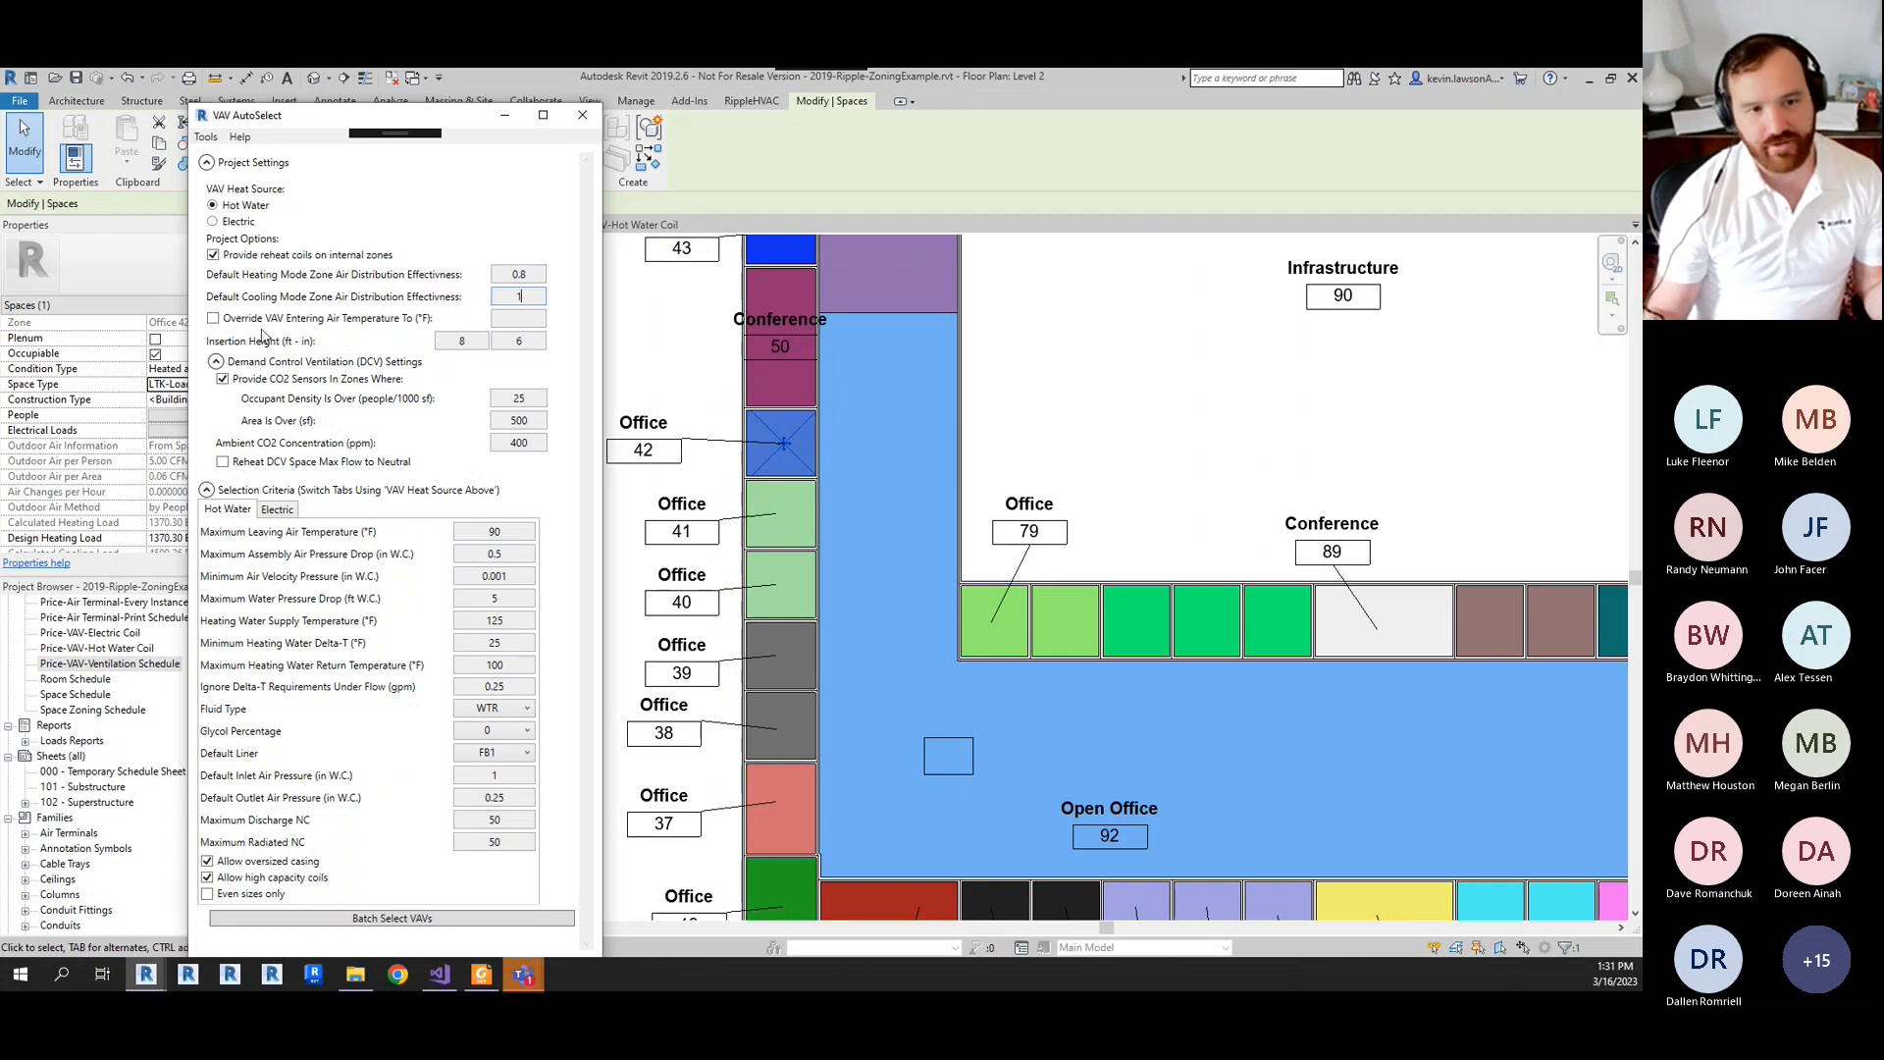
- Return to the Level 2 plan and examine the mechanical supply air temperature properties of Office 42
left_click(663, 358)
left_click(772, 437)
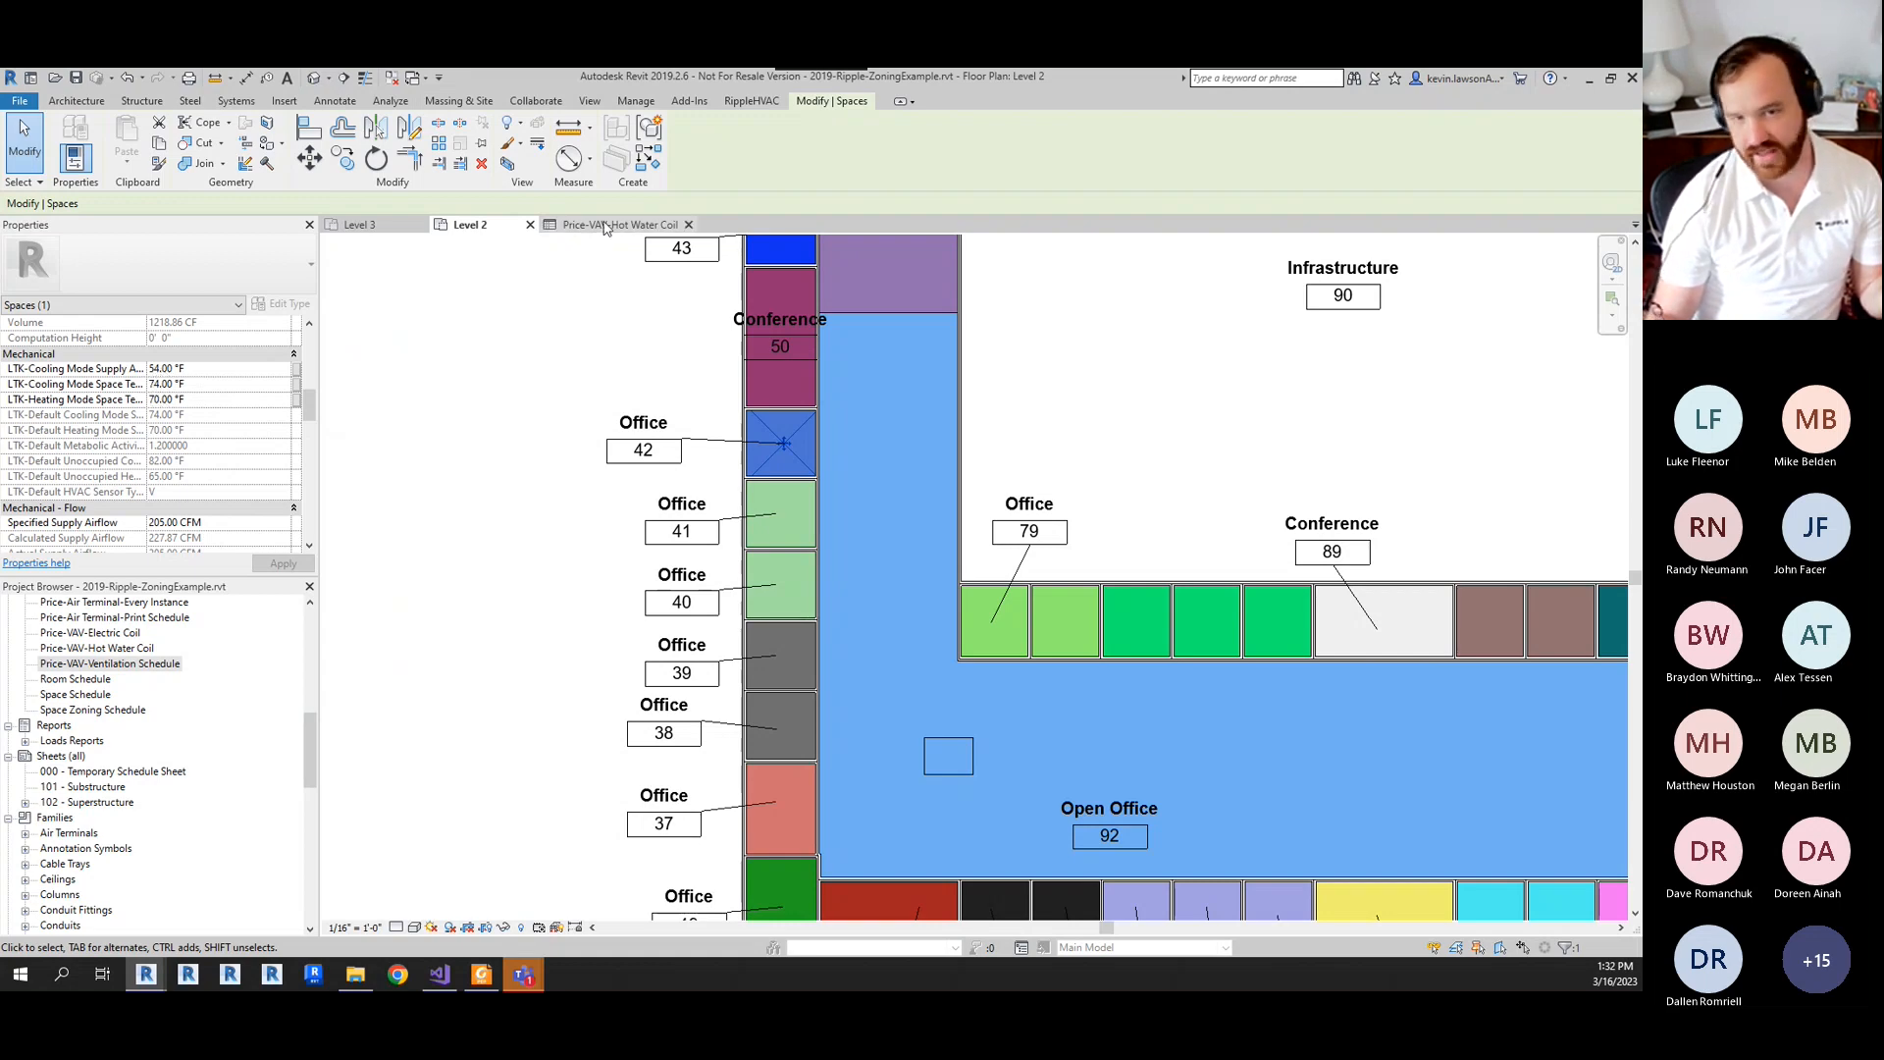
- Switch back to VAV AutoSelect and review the entering air temperature override and the insertion height
mouse_move(145, 975)
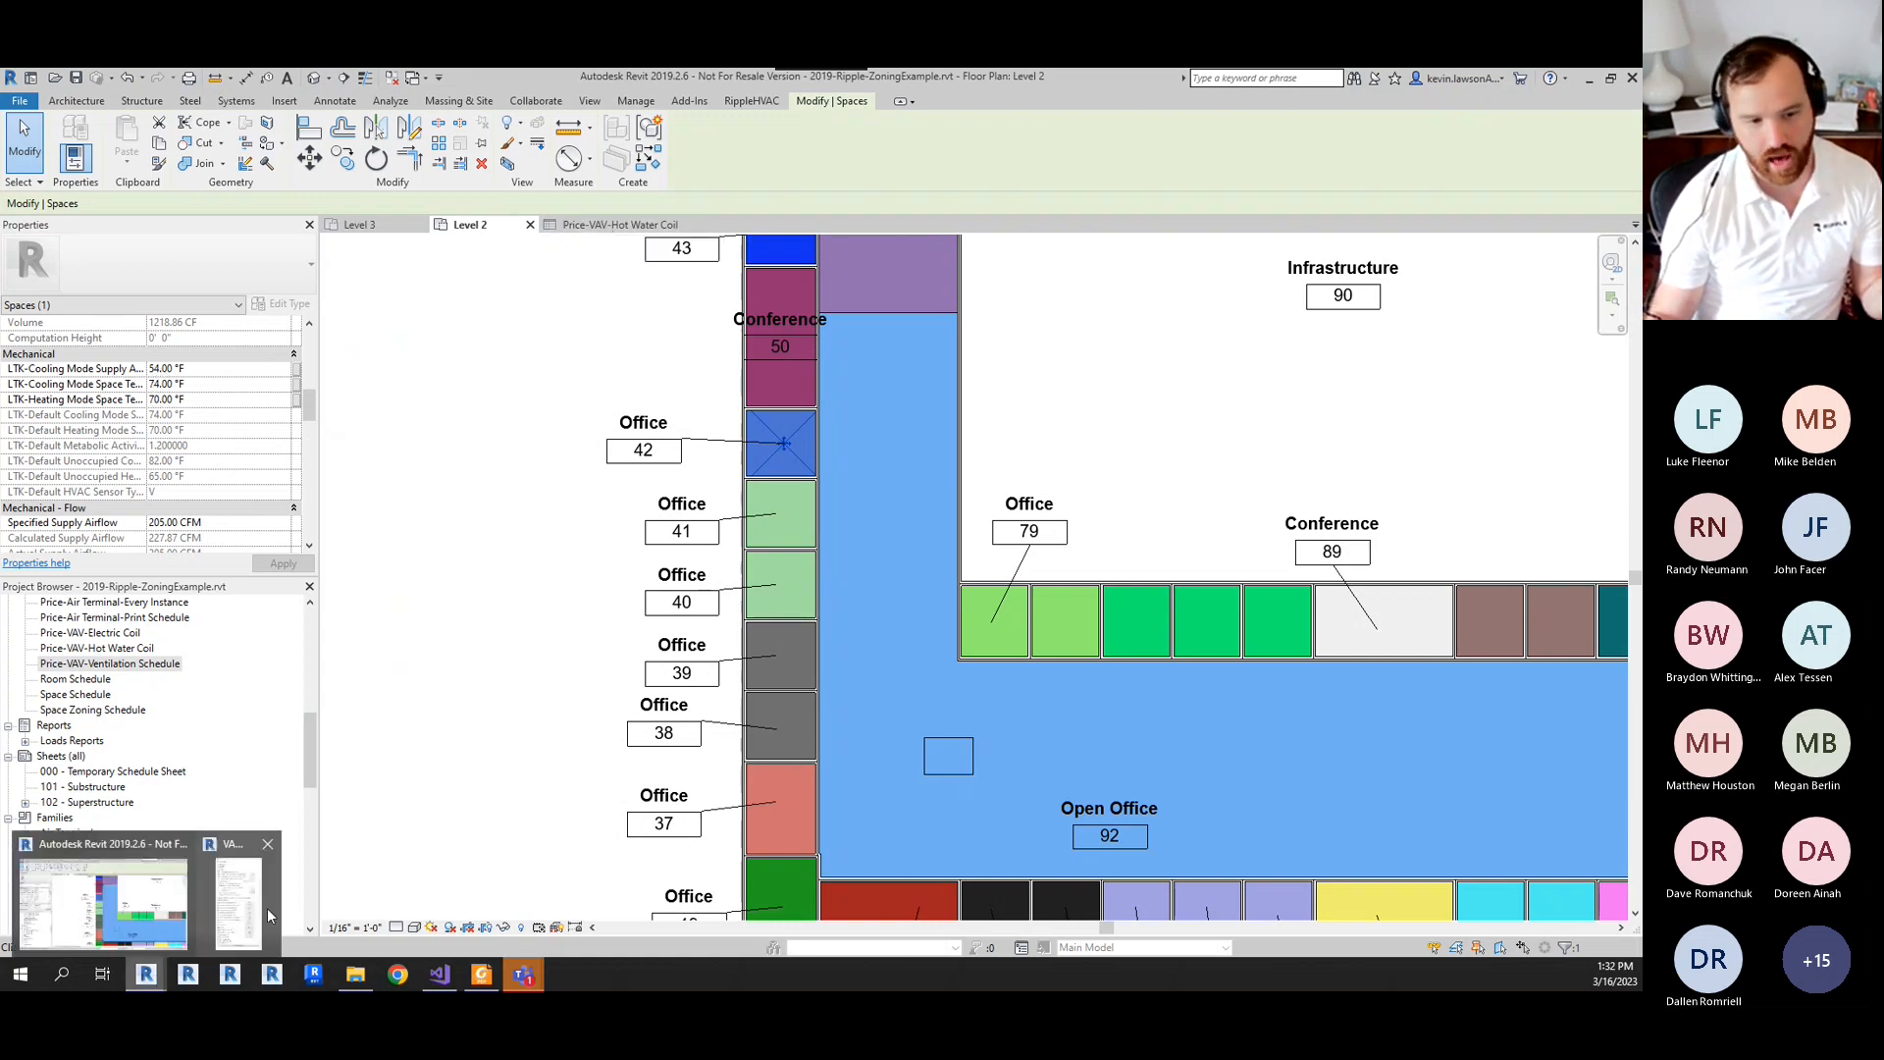
left_click(261, 909)
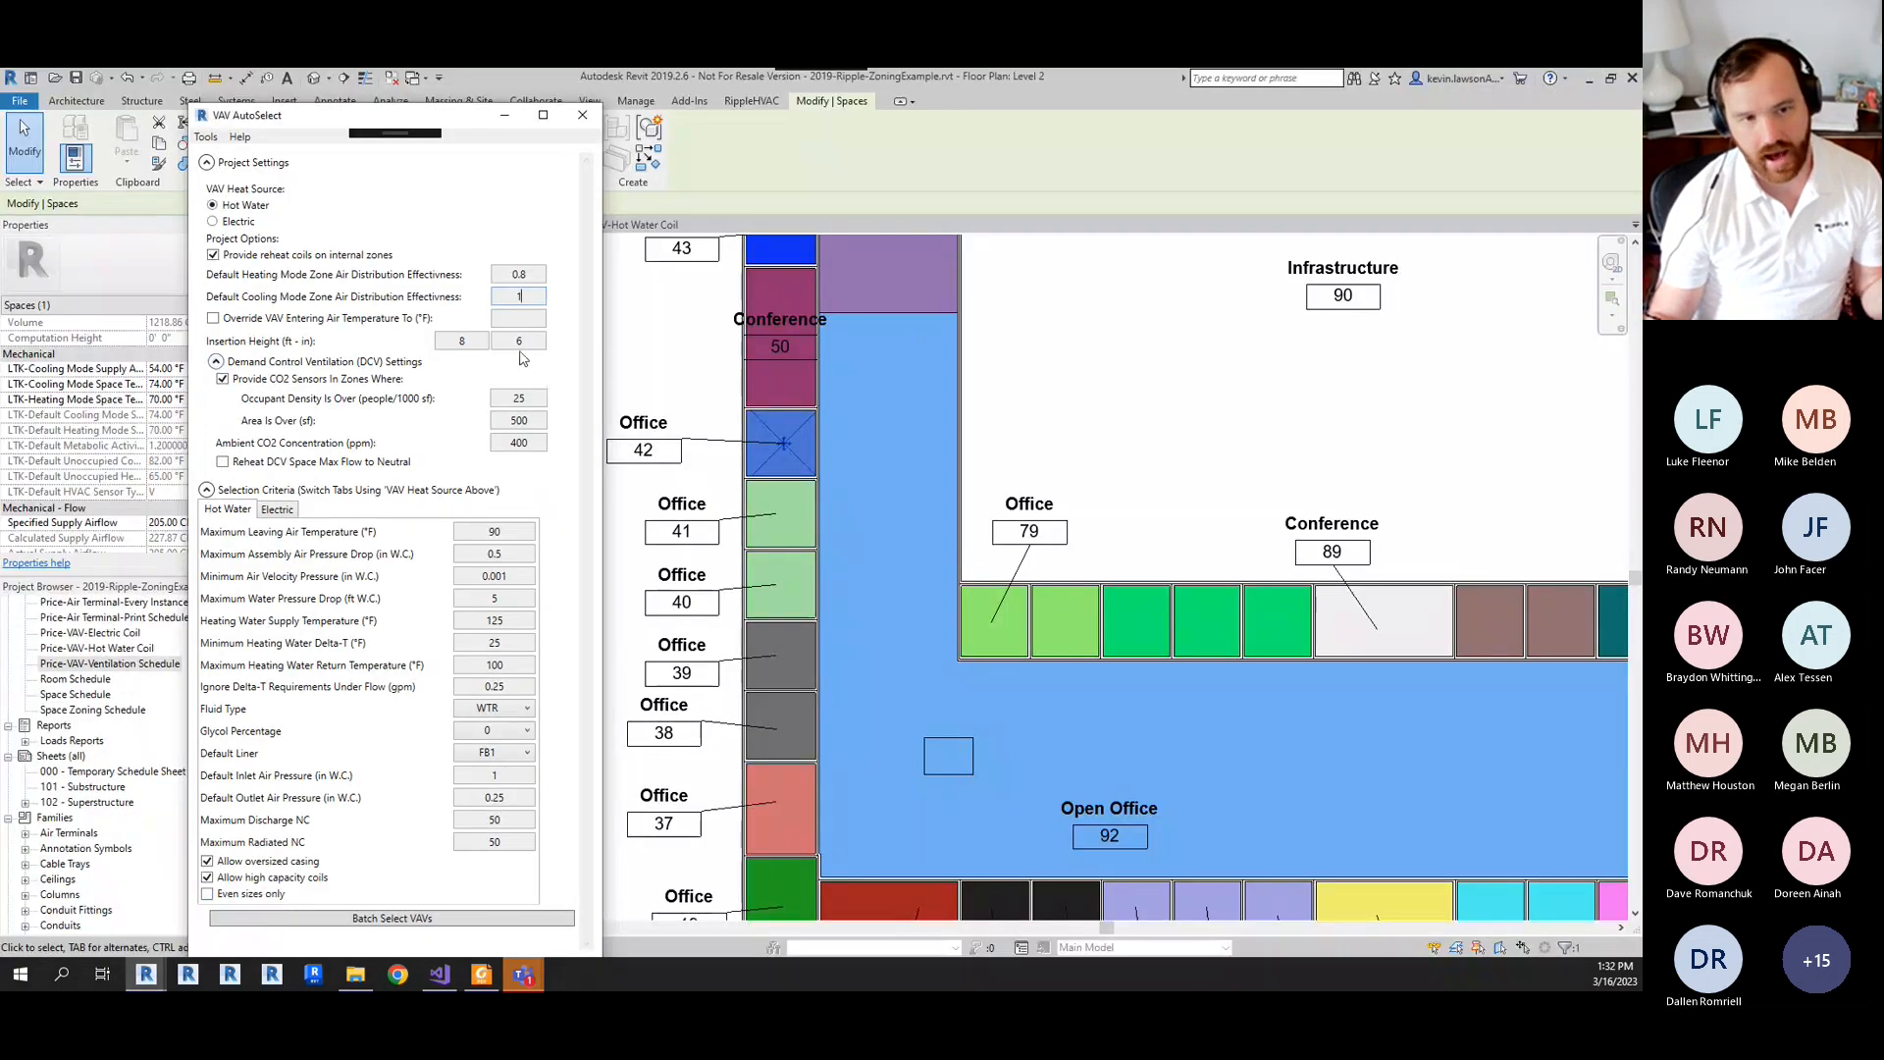
mouse_move(510, 322)
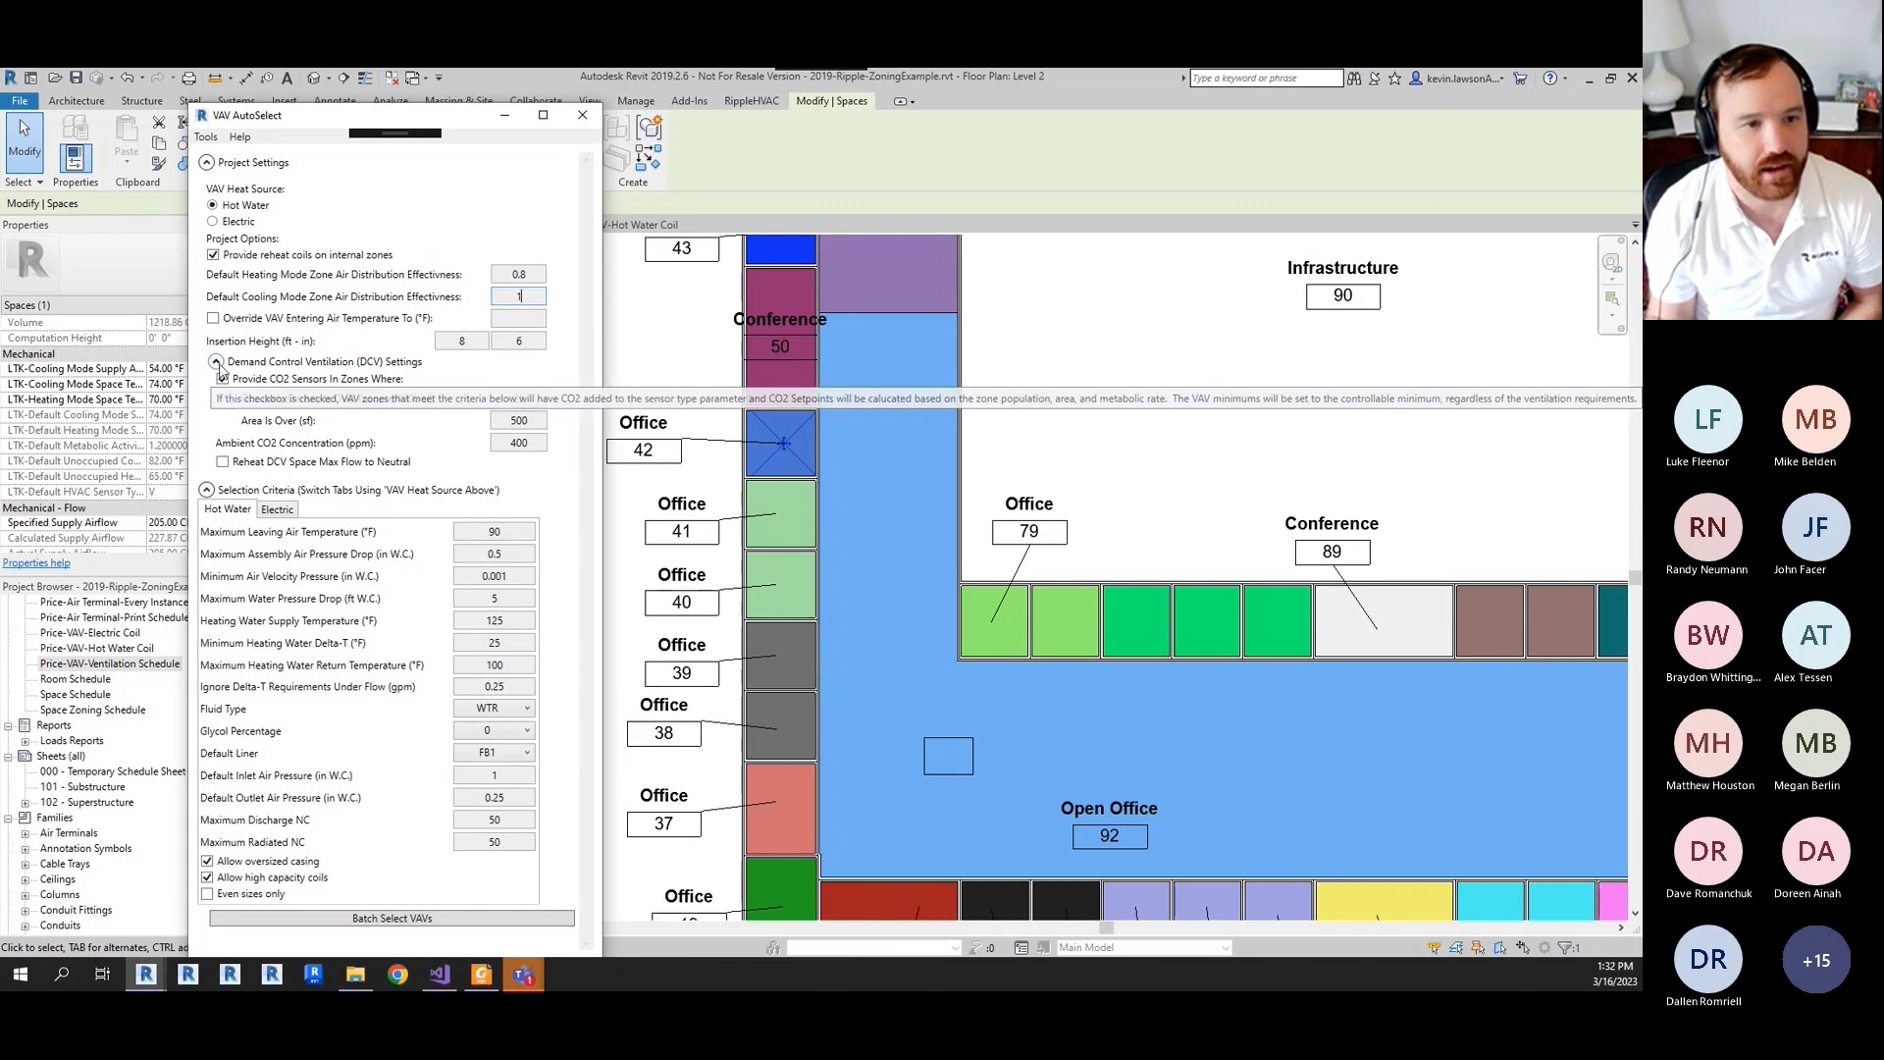
left_click(518, 341)
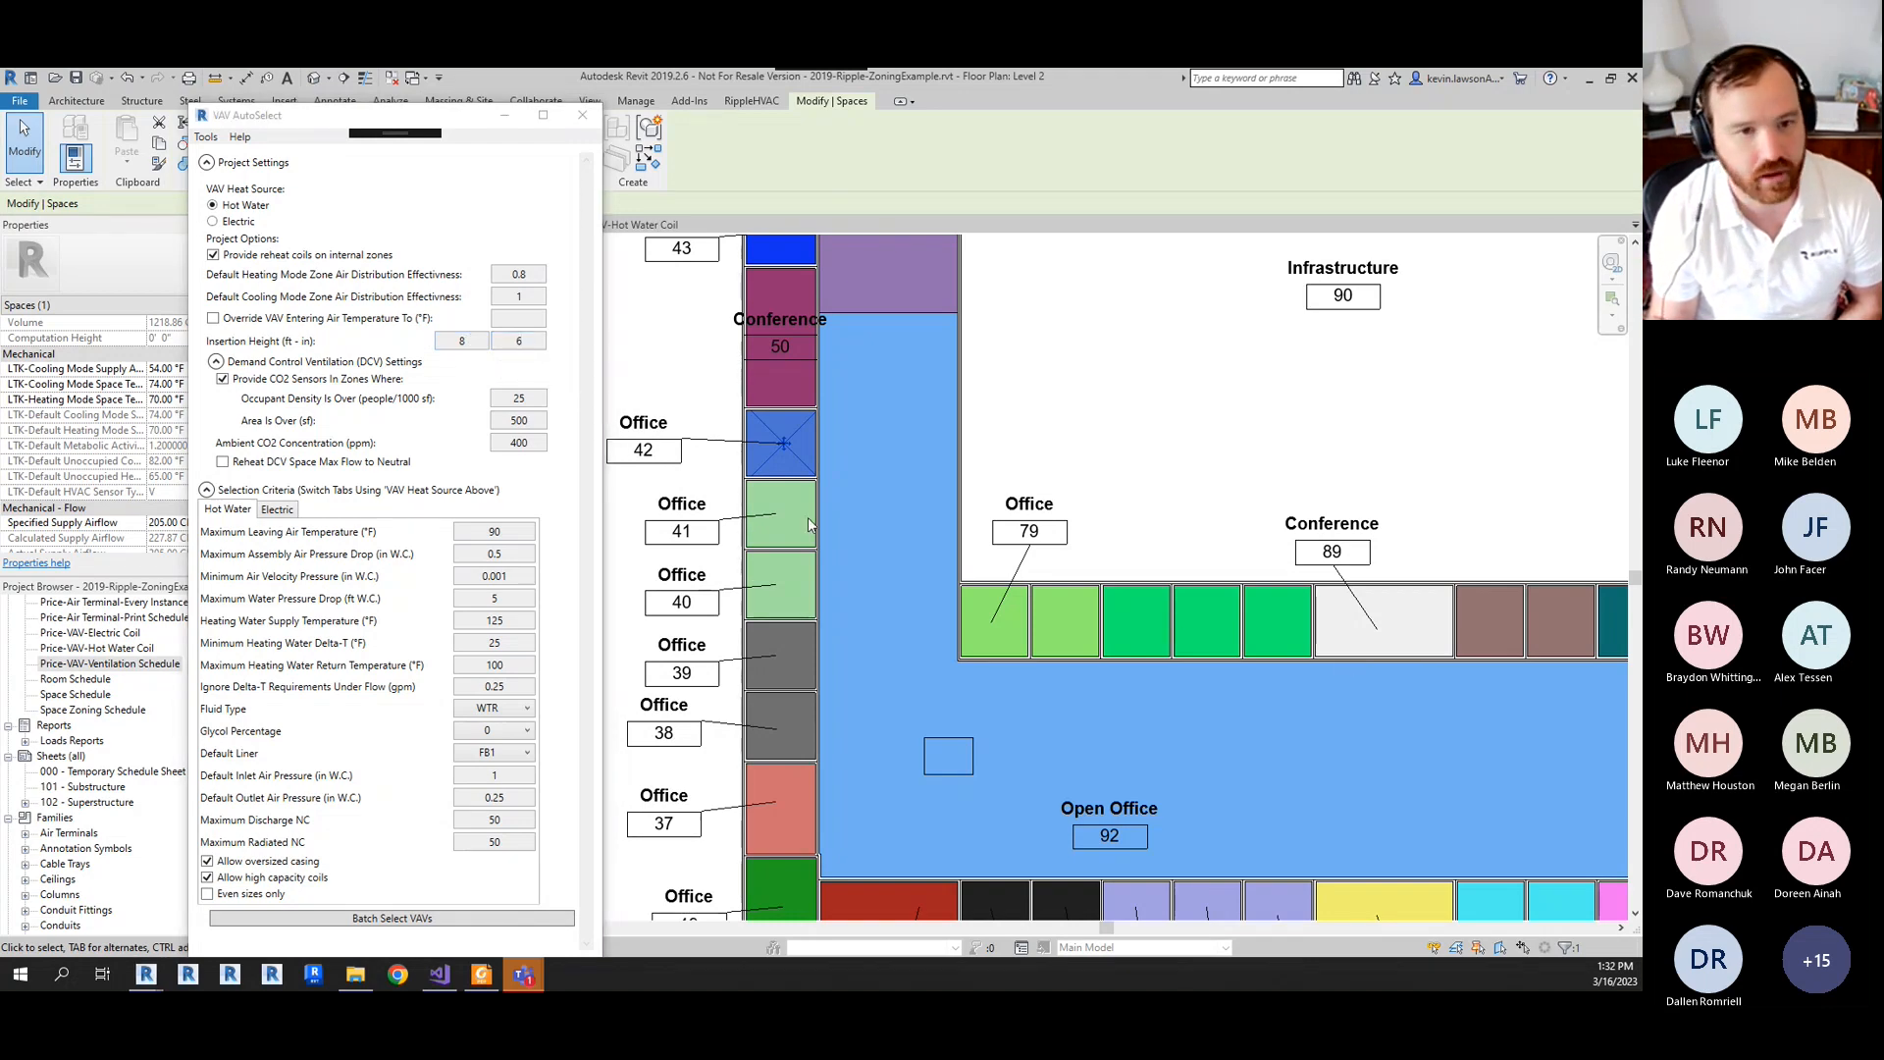
- Review the DCV settings for occupant density, area, ambient CO2 concentration and reheat to neutral, and collapse that section
left_click(216, 362)
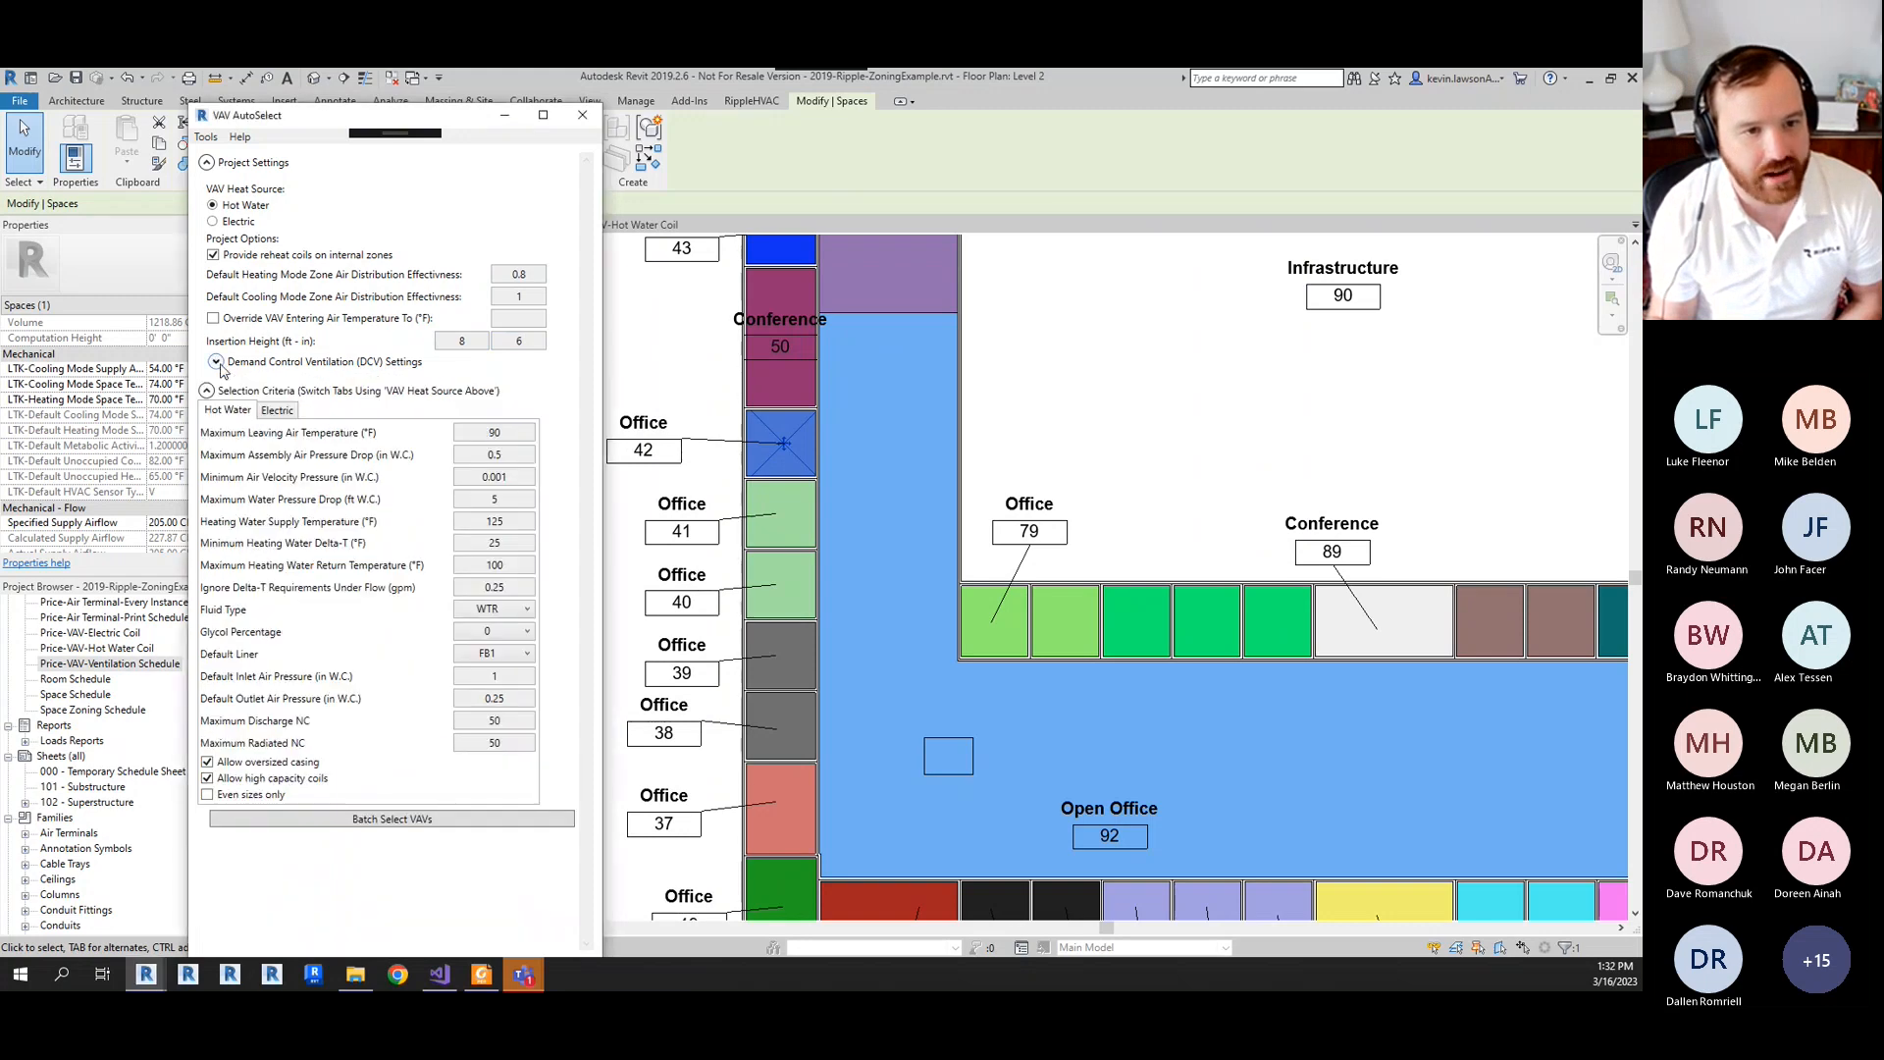
left_click(215, 362)
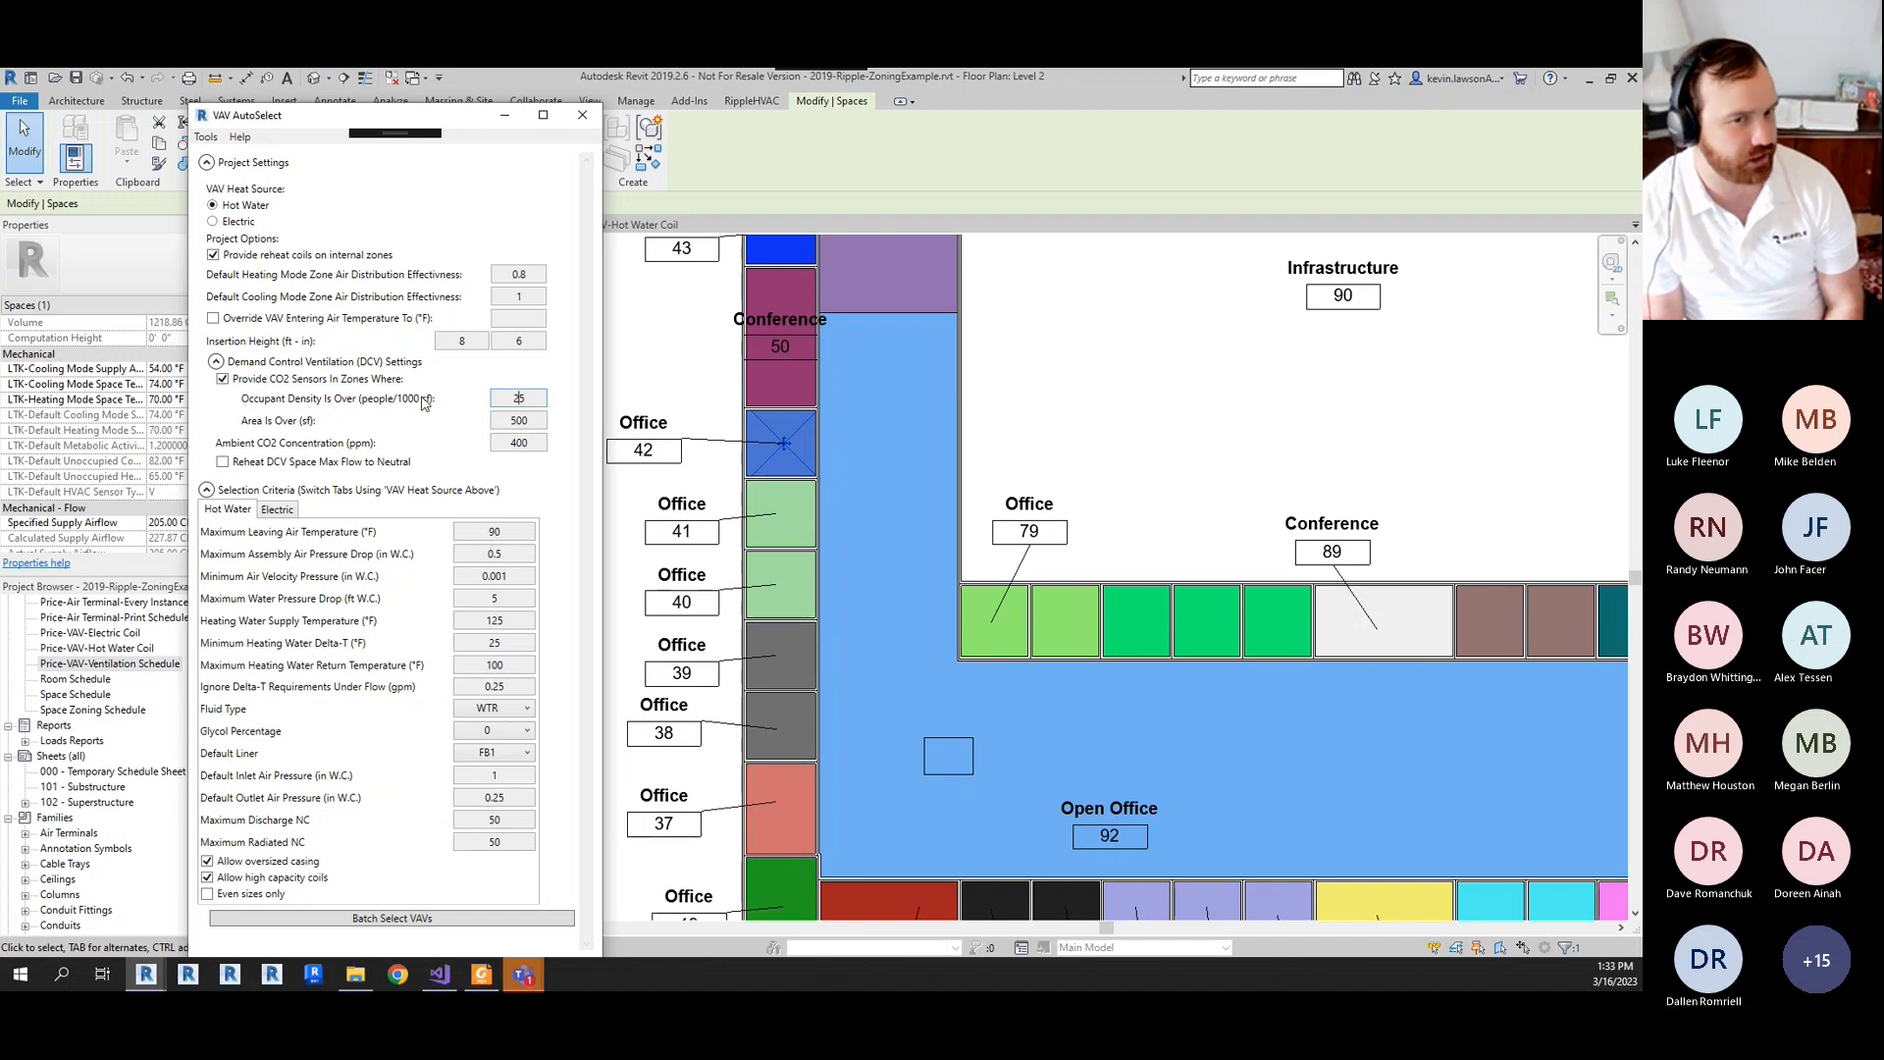
double_click(519, 398)
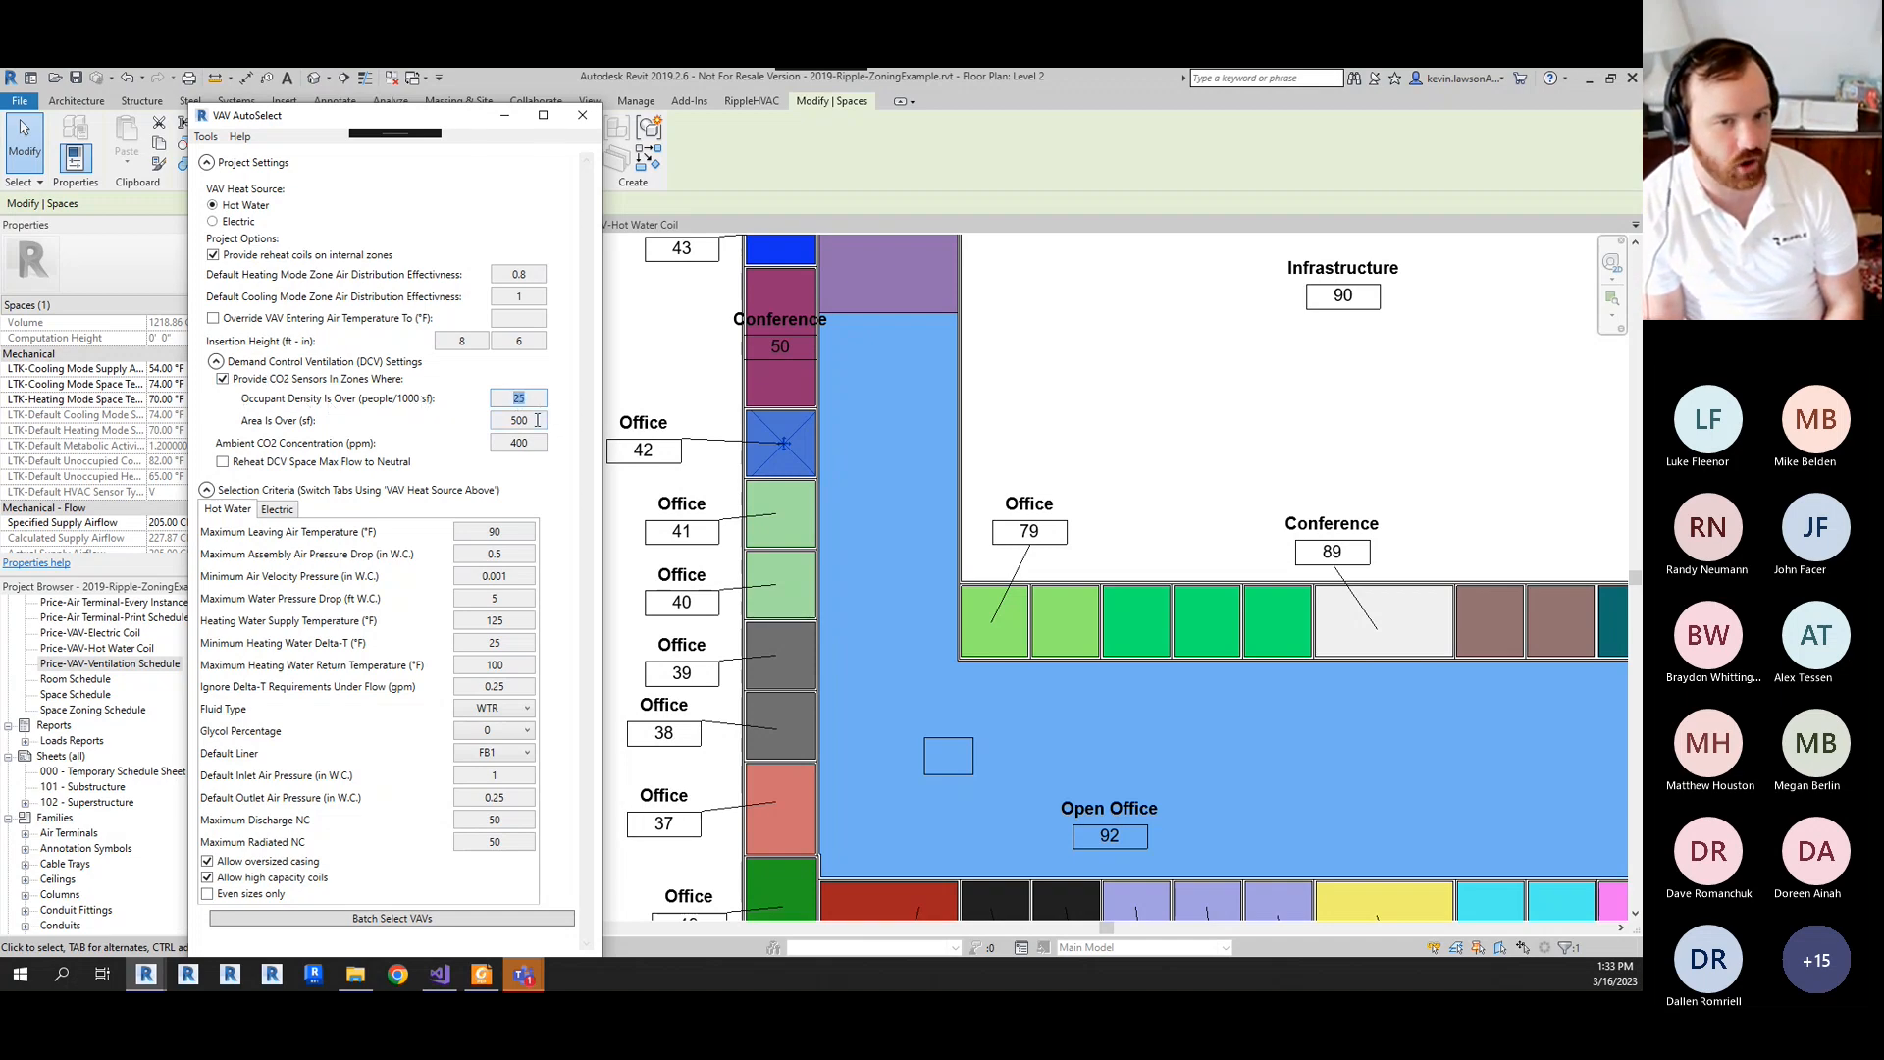
left_click(528, 422)
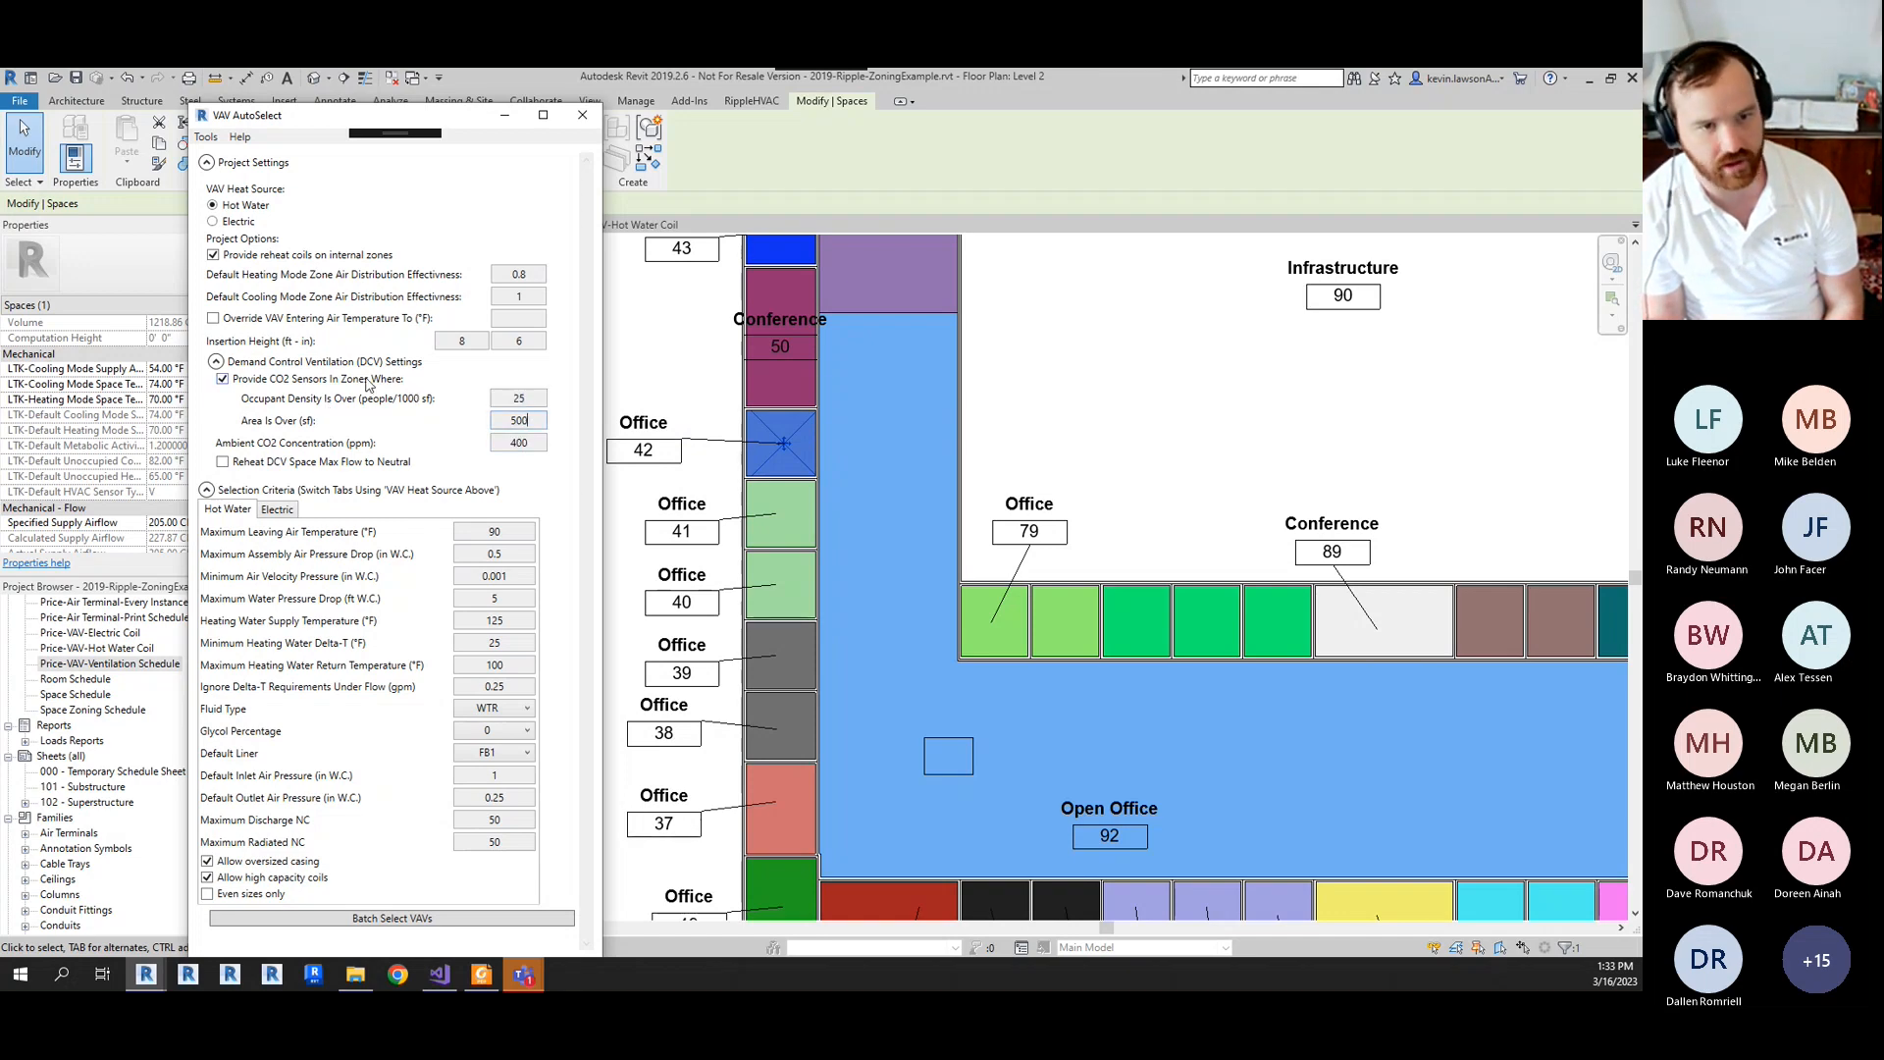
left_click(539, 444)
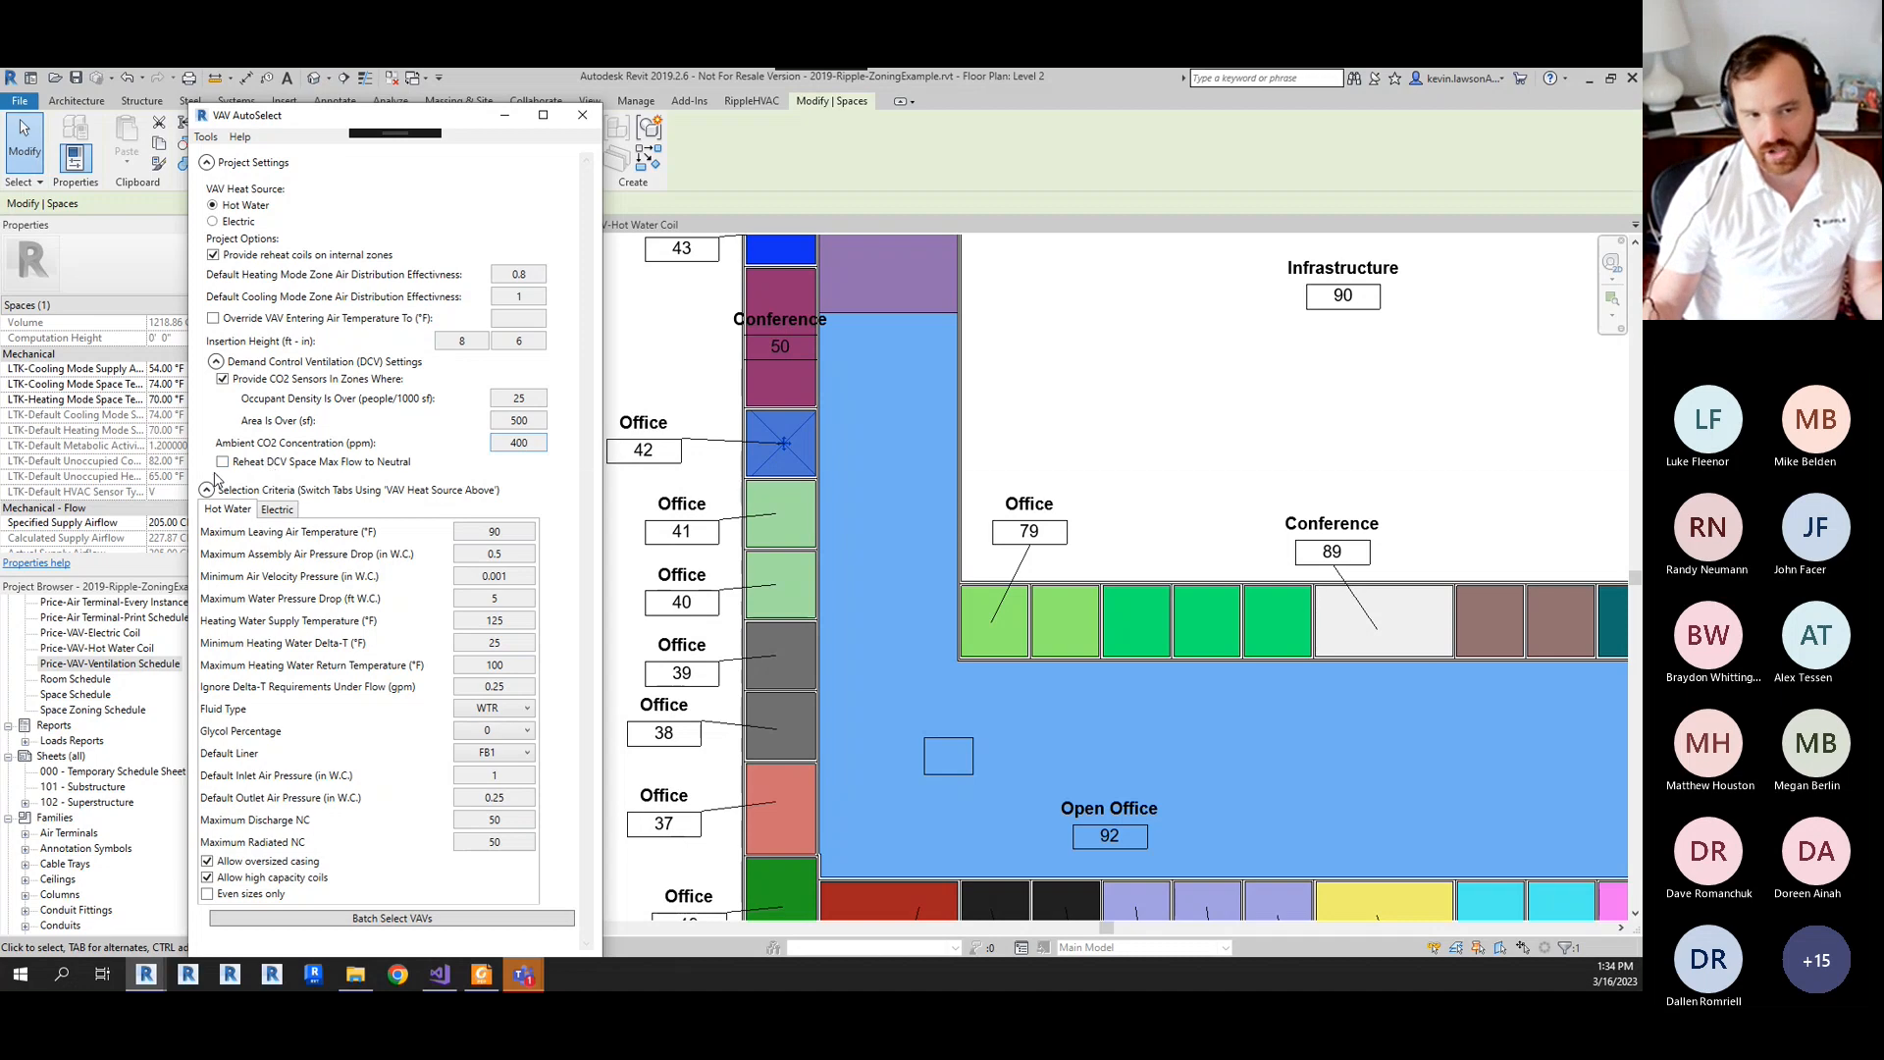
mouse_move(226, 469)
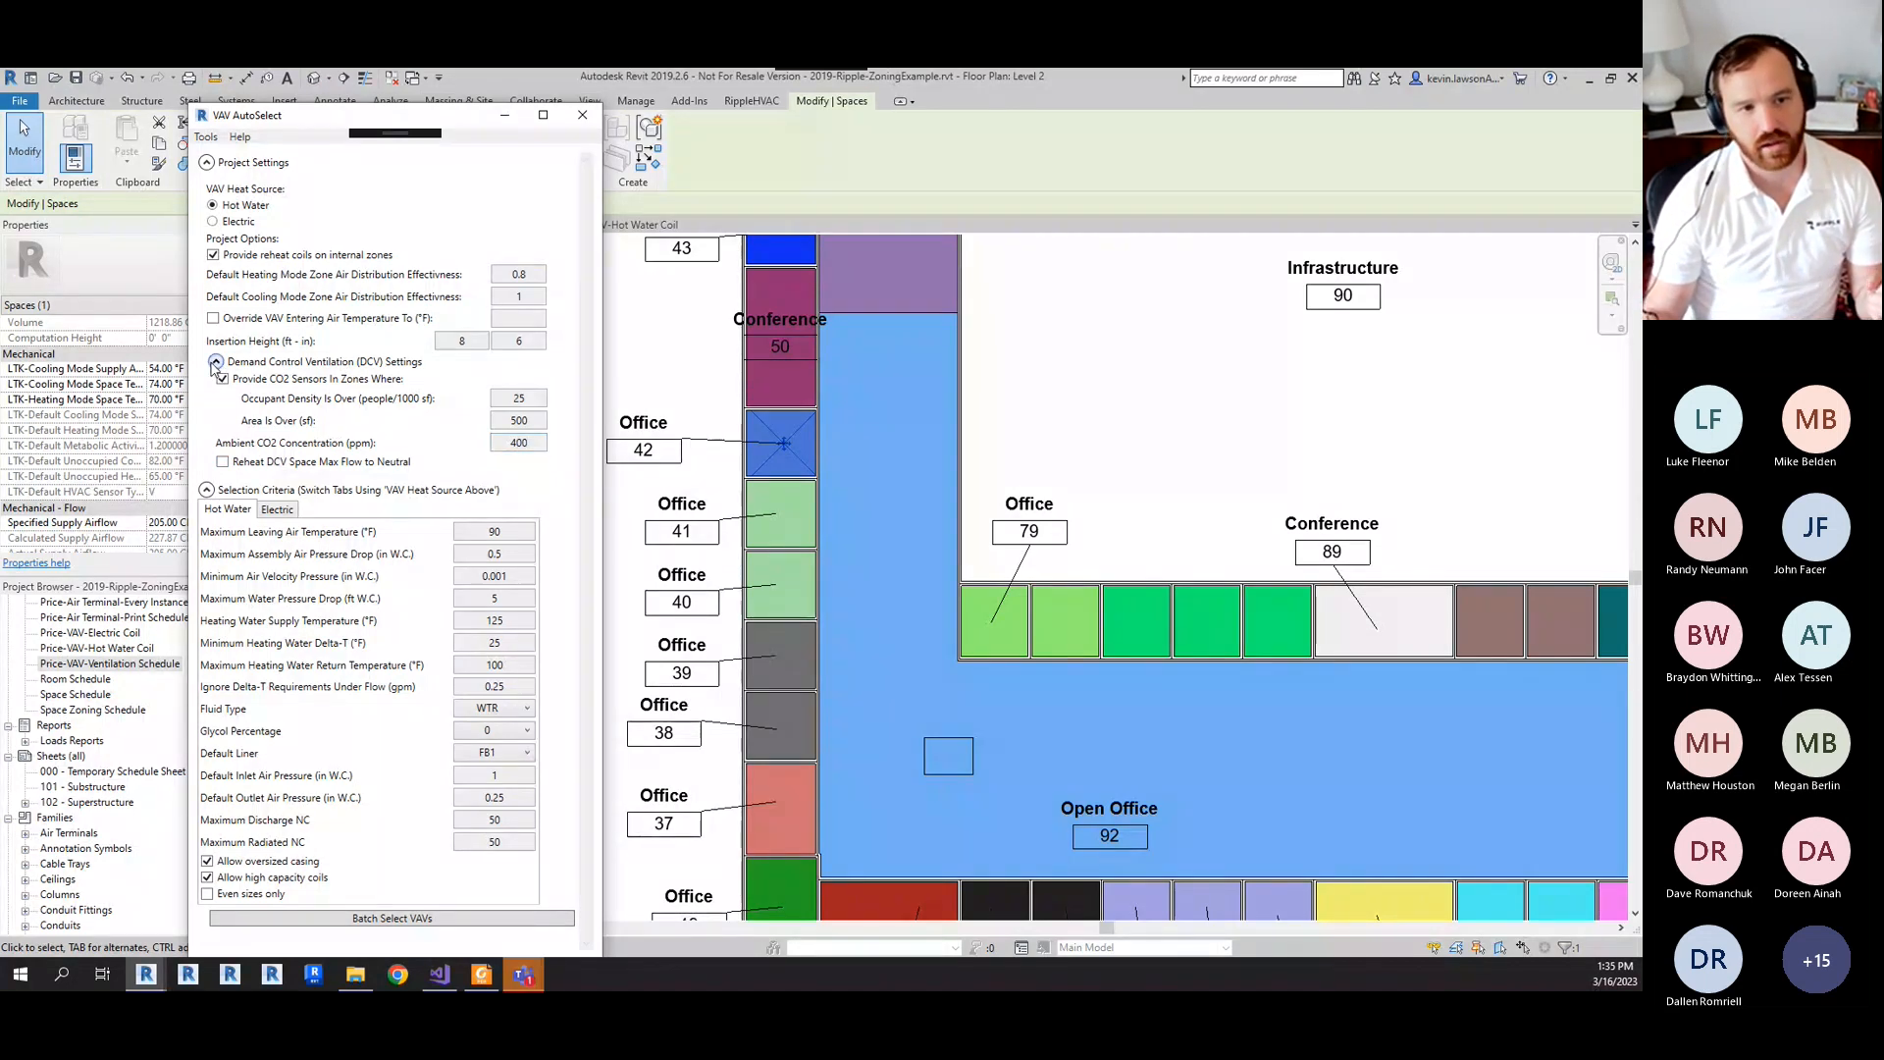
left_click(215, 362)
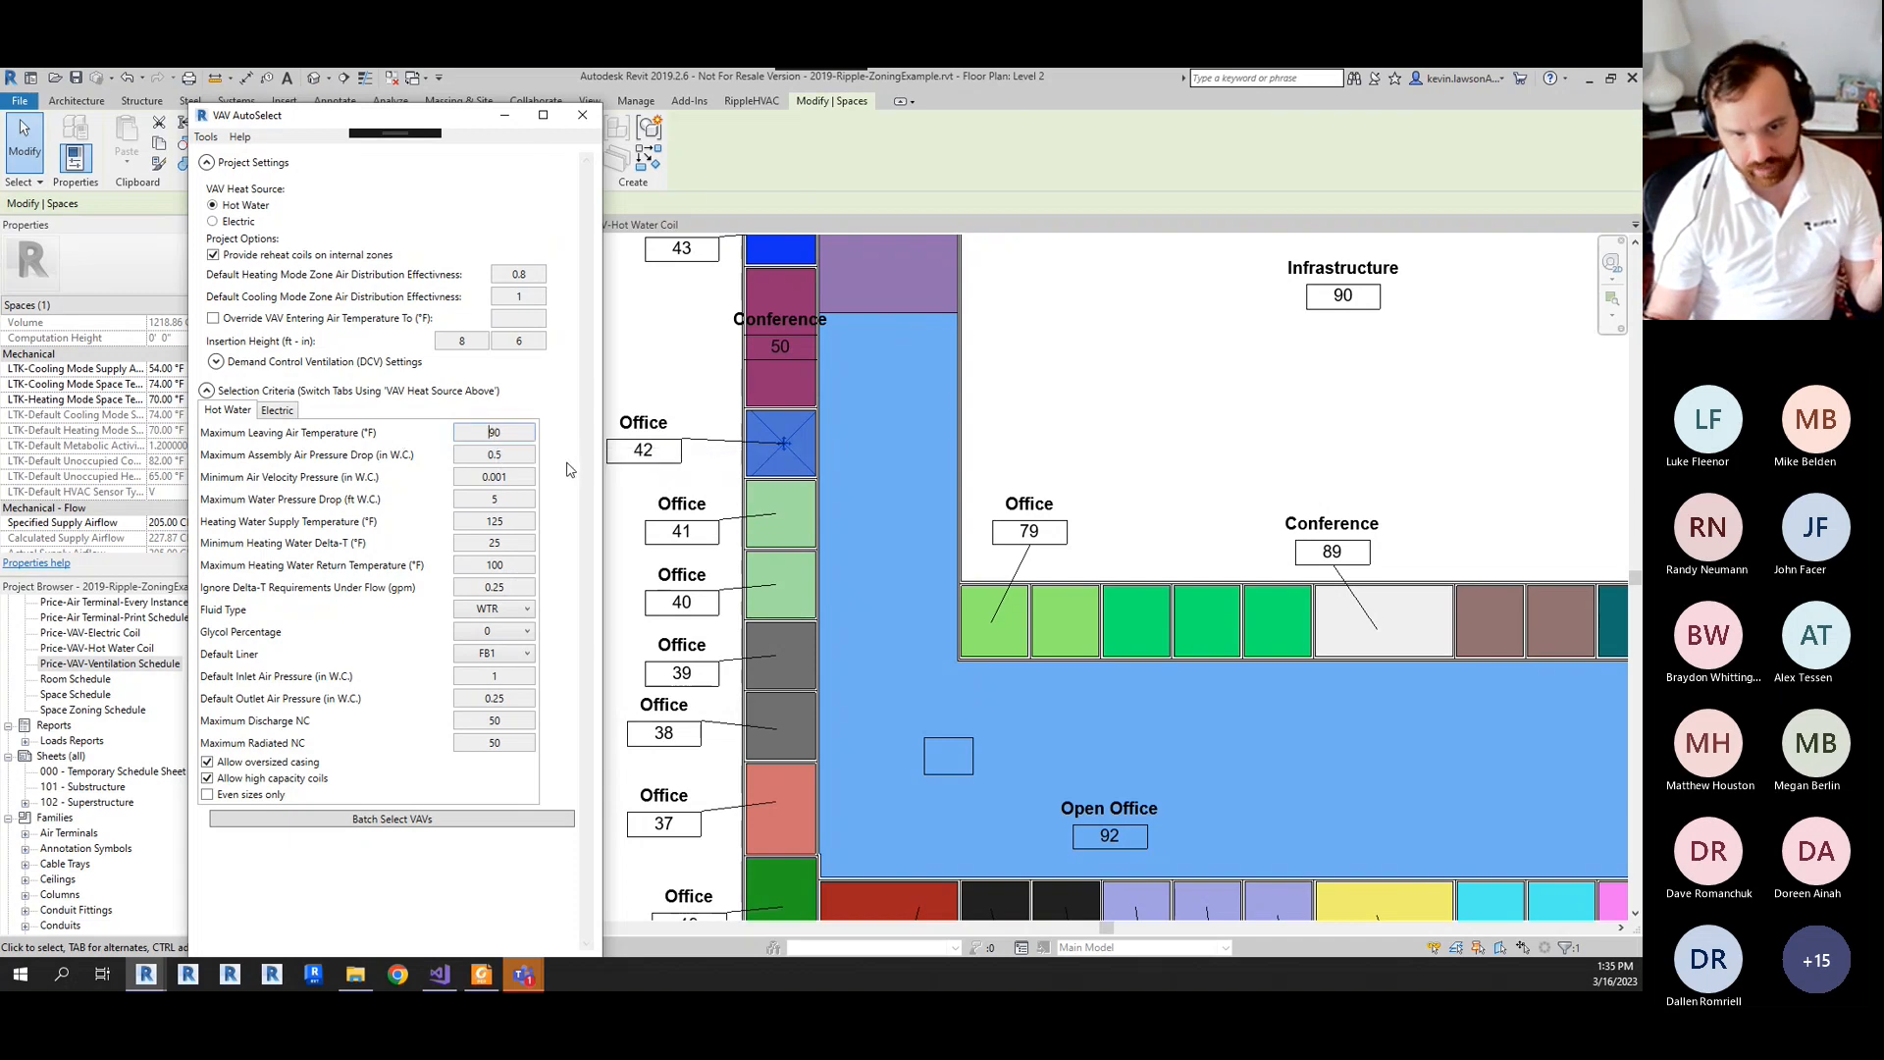
- Review the hot water maximum leaving air temperature alongside the default heating mode air distribution effectiveness
double_click(494, 433)
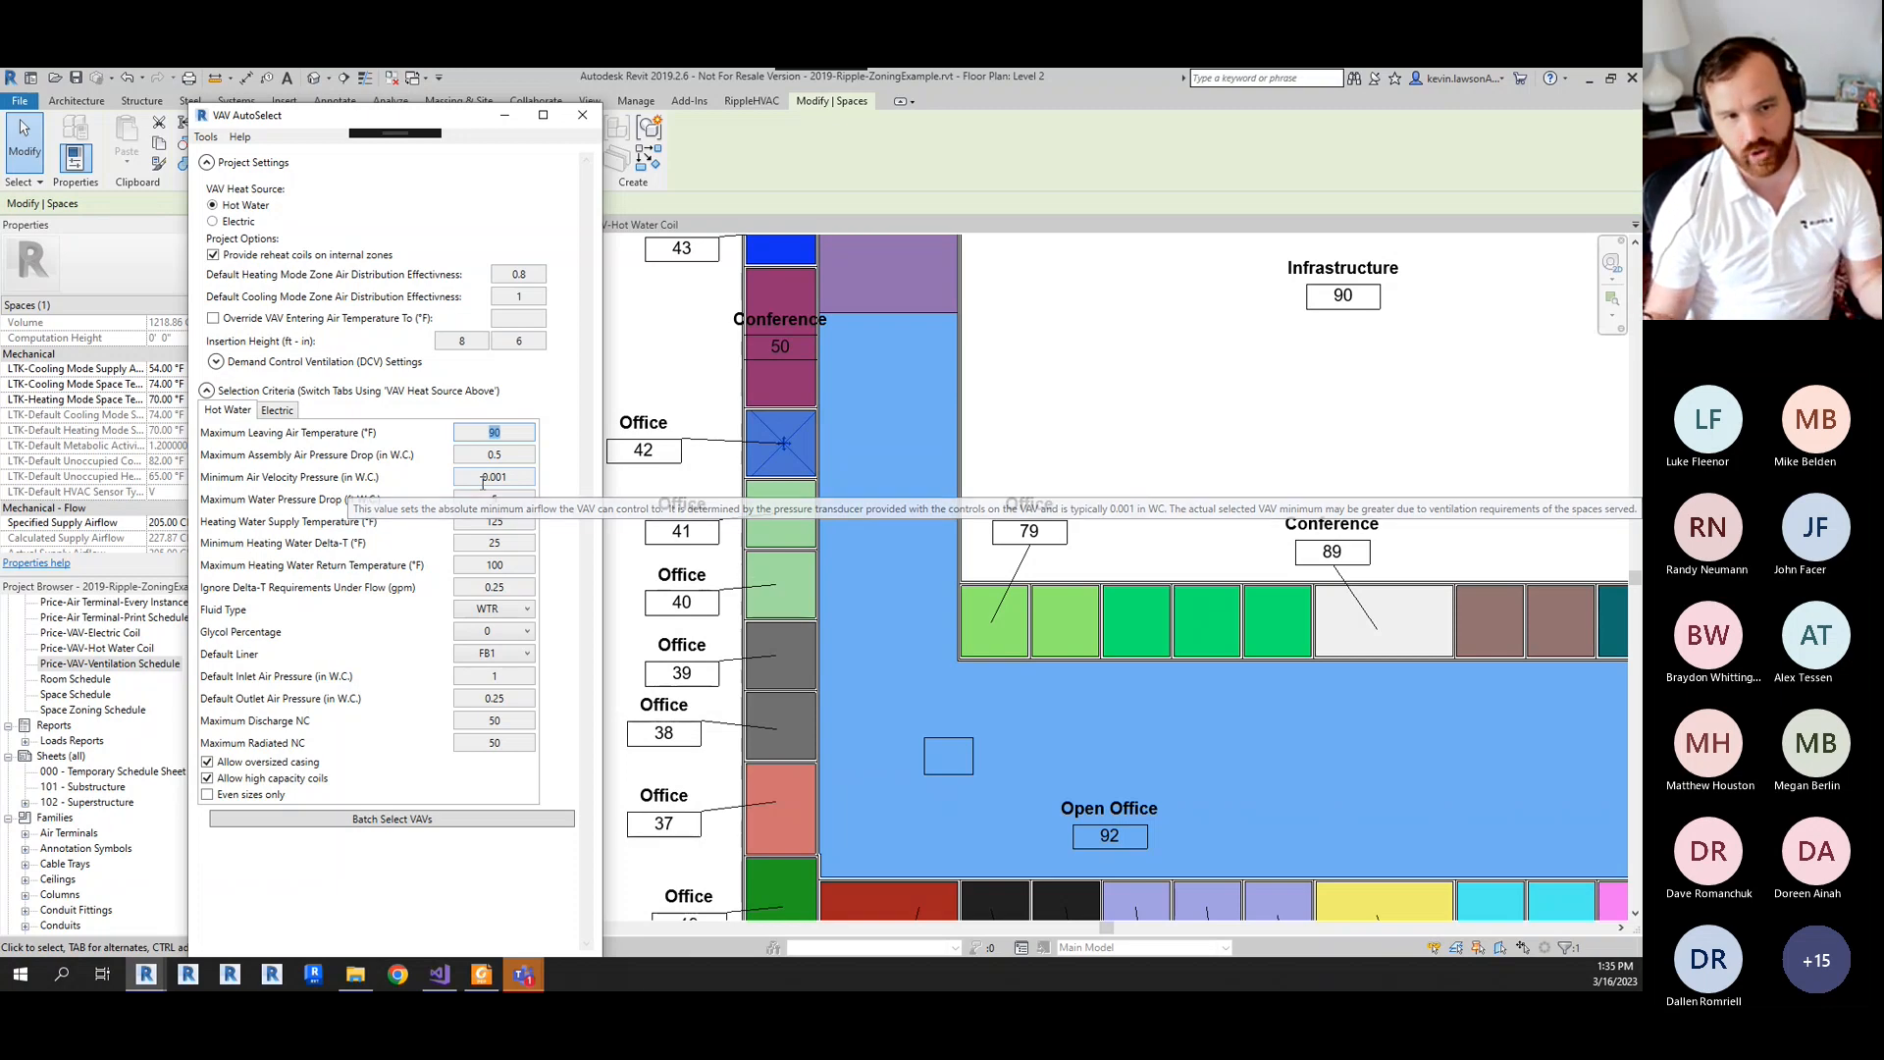
left_click(527, 274)
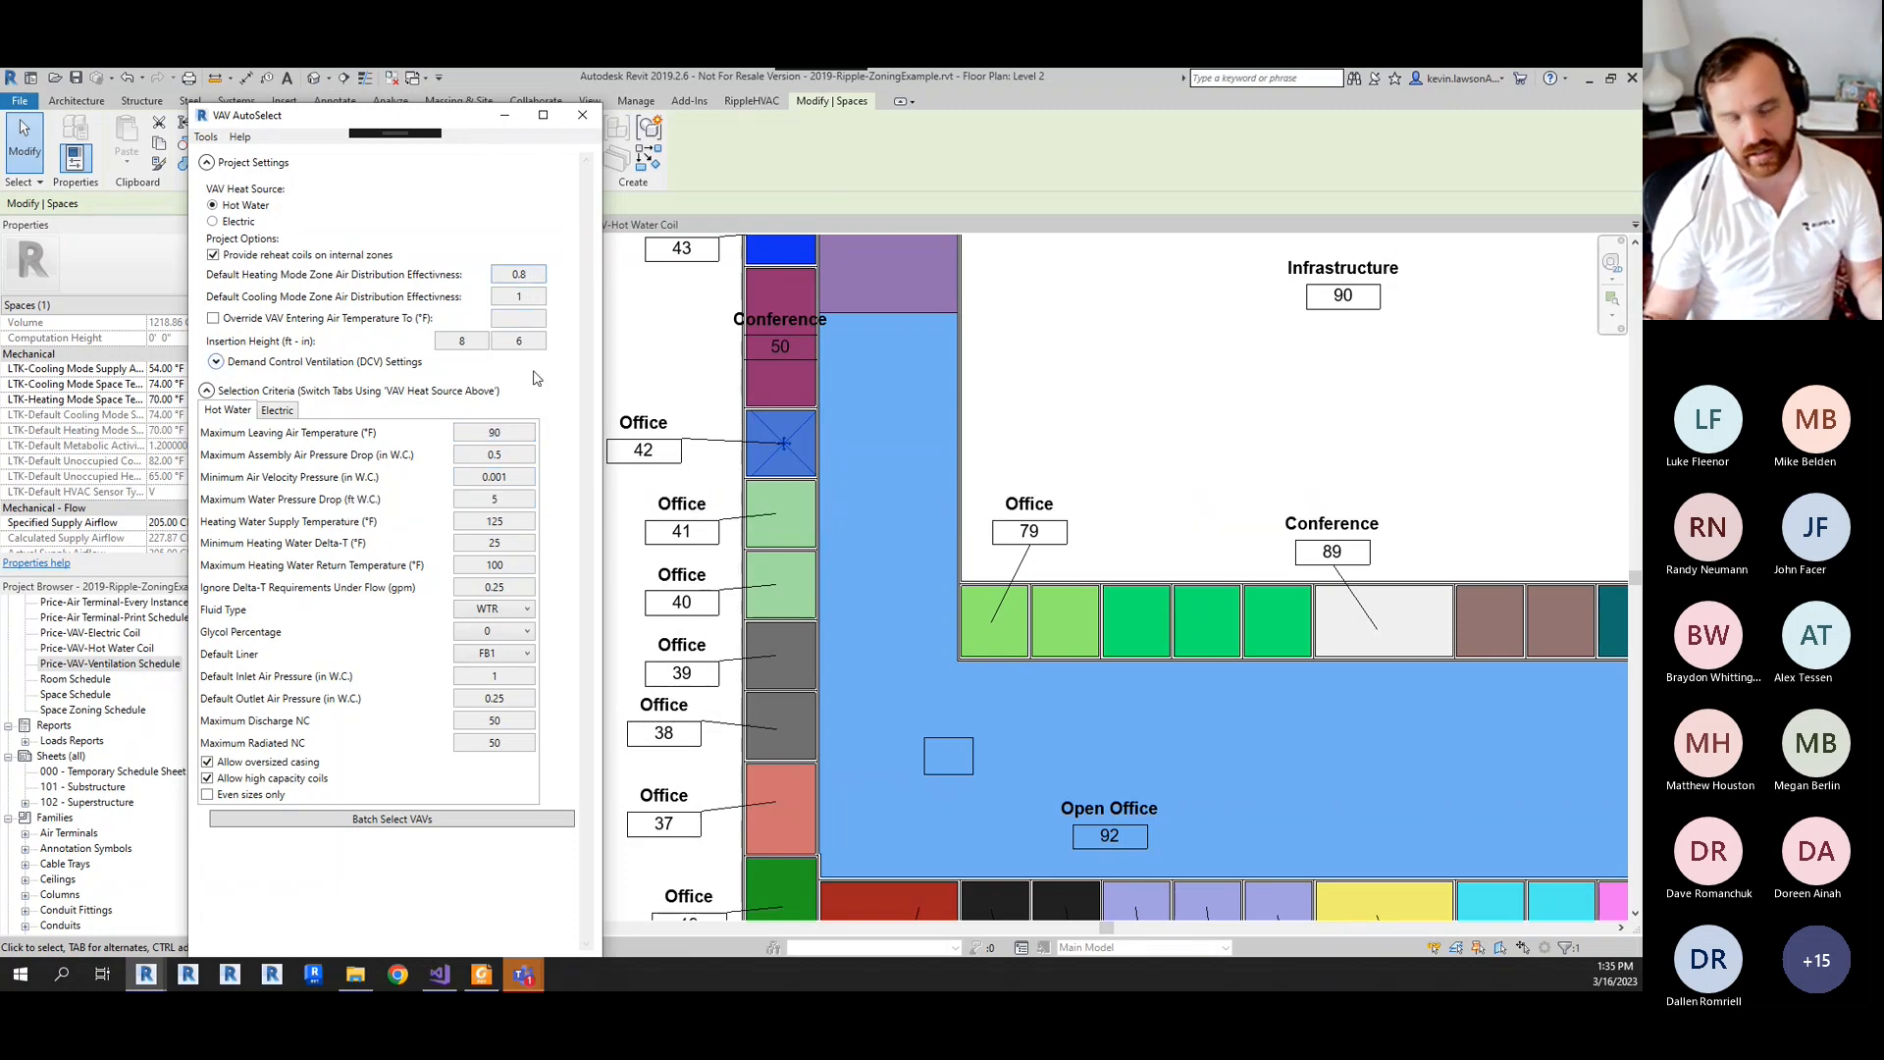
mouse_move(502, 435)
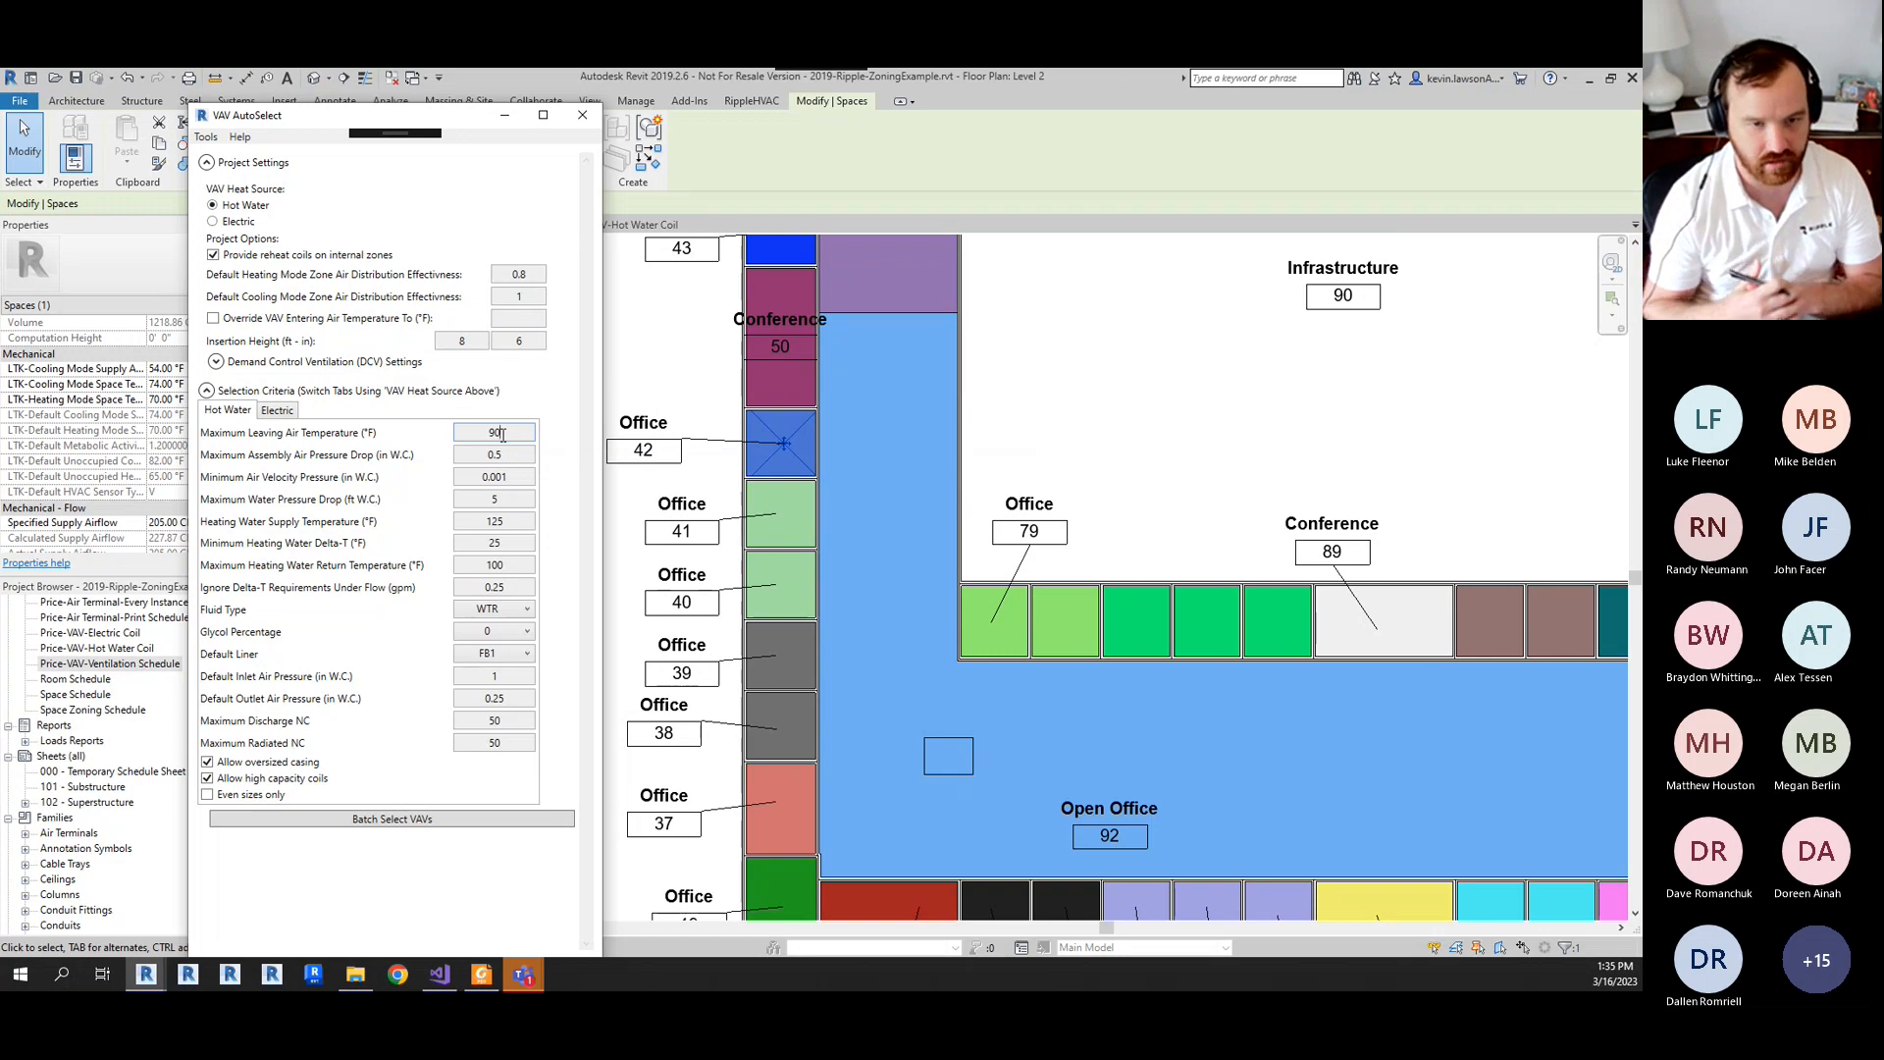
left_click(522, 274)
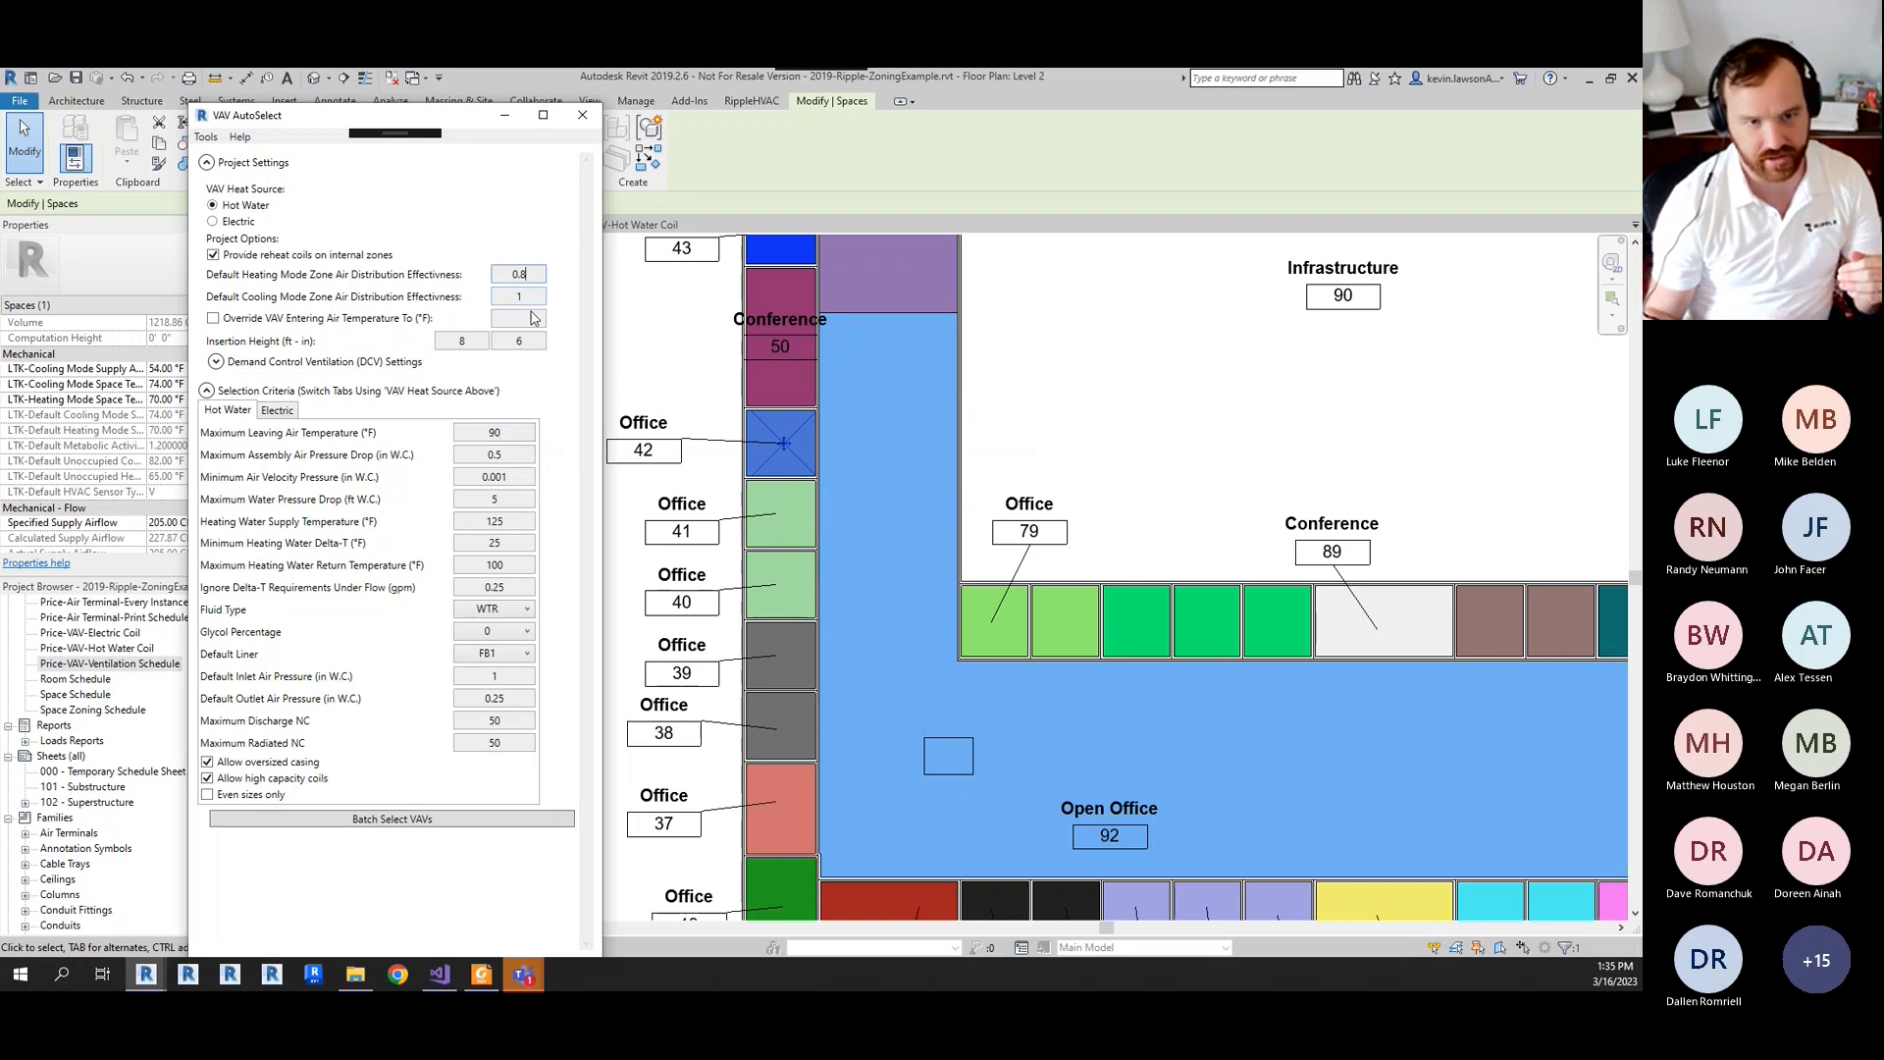
left_click(509, 432)
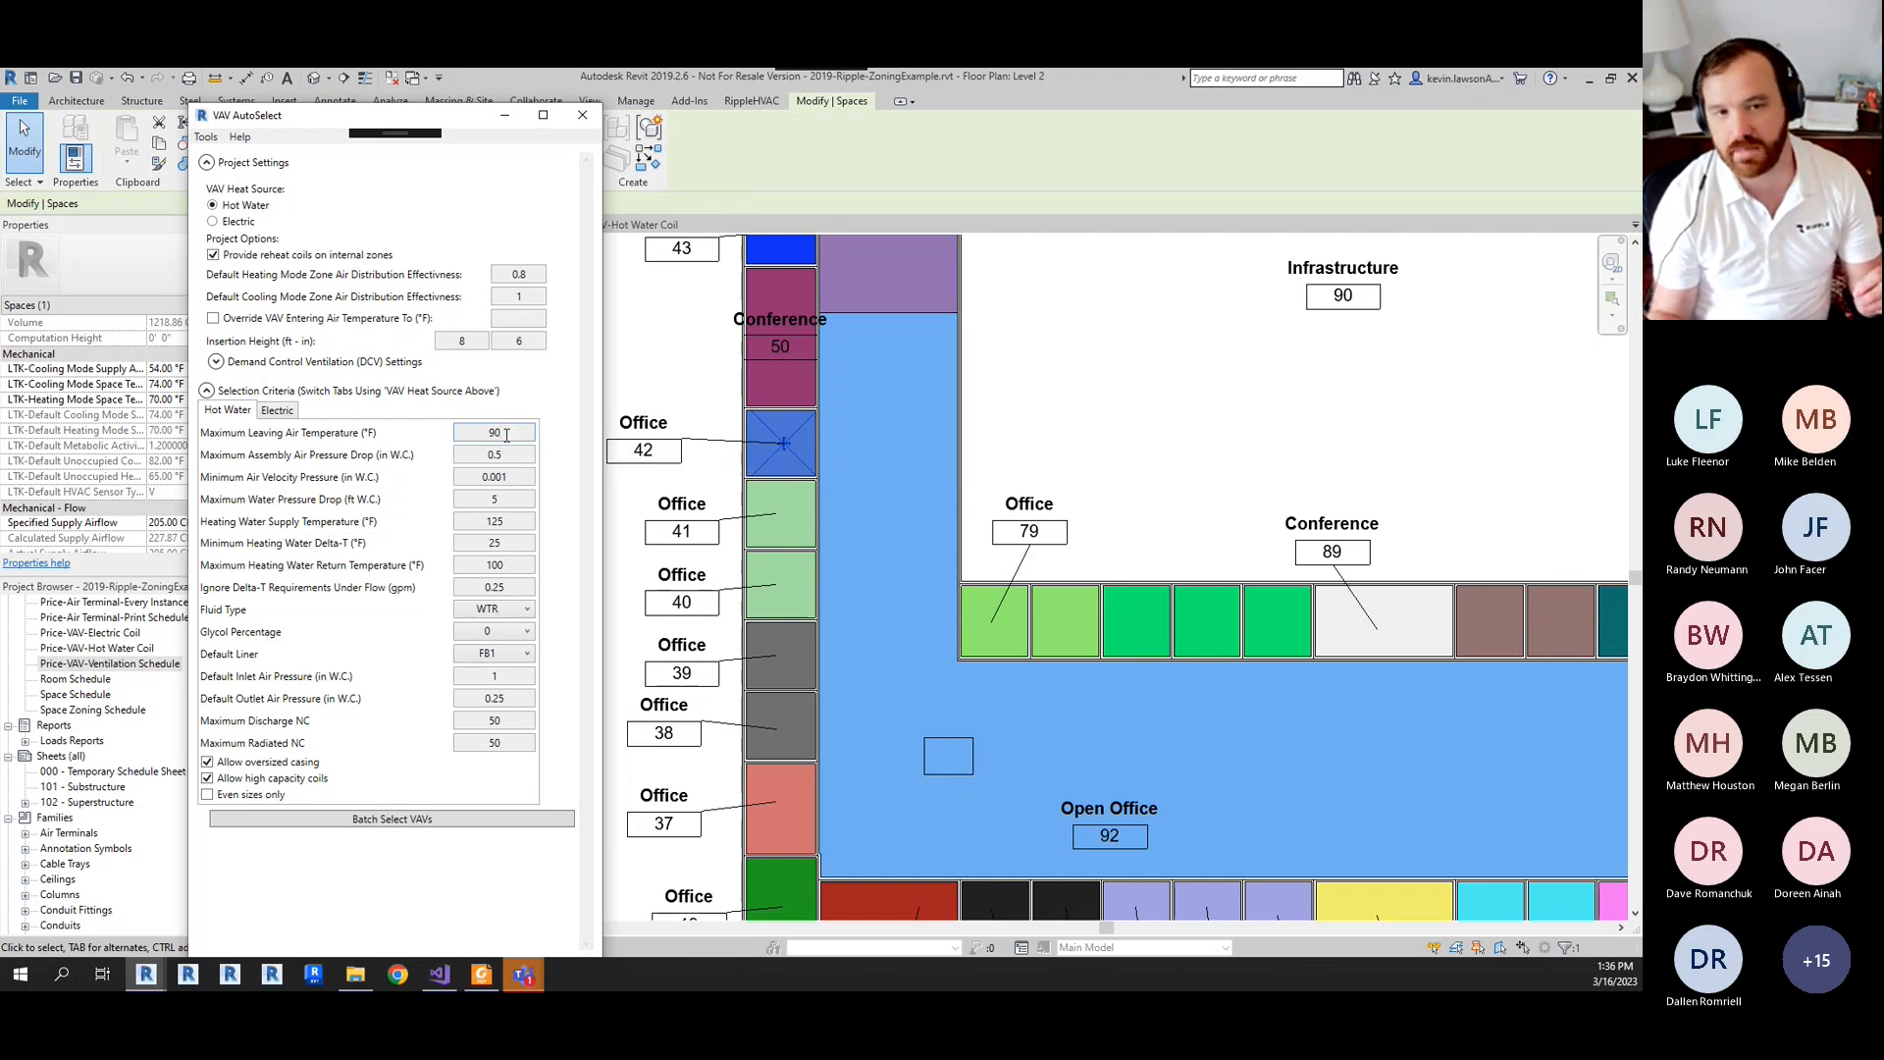
double_click(506, 433)
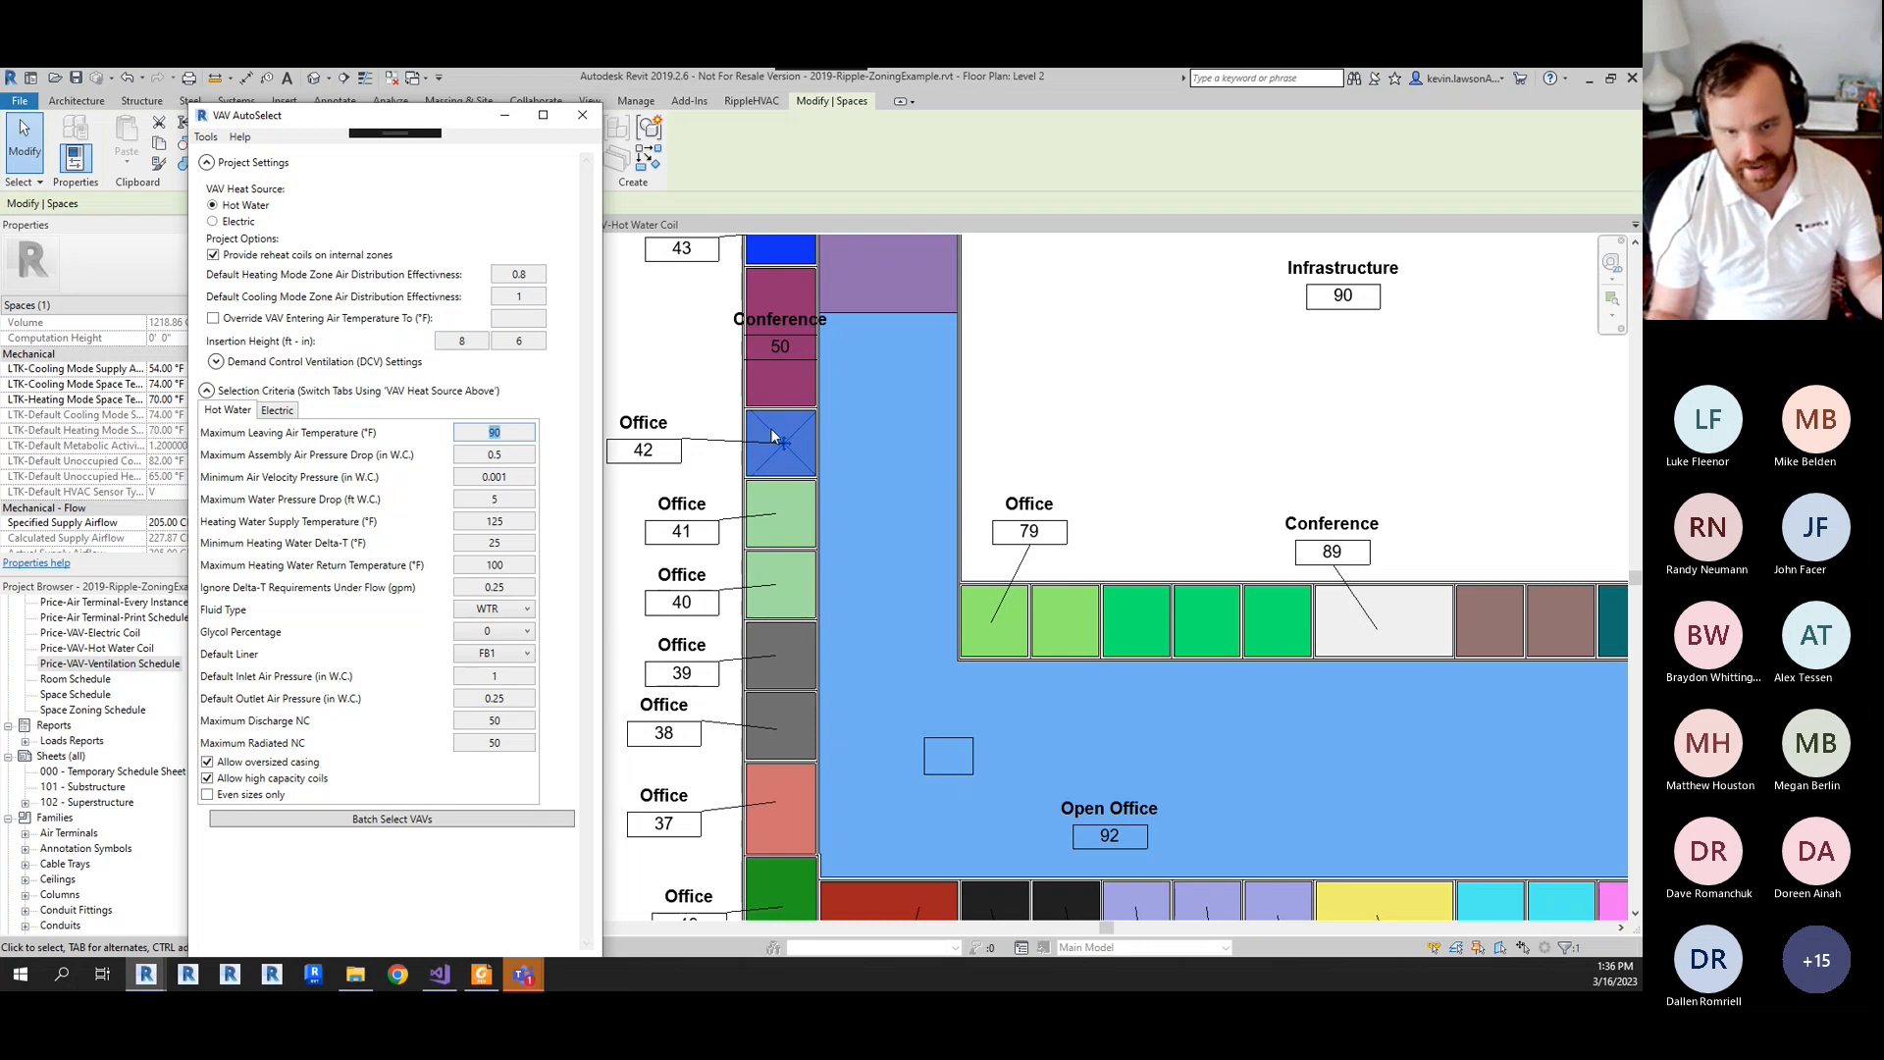
left_click(523, 432)
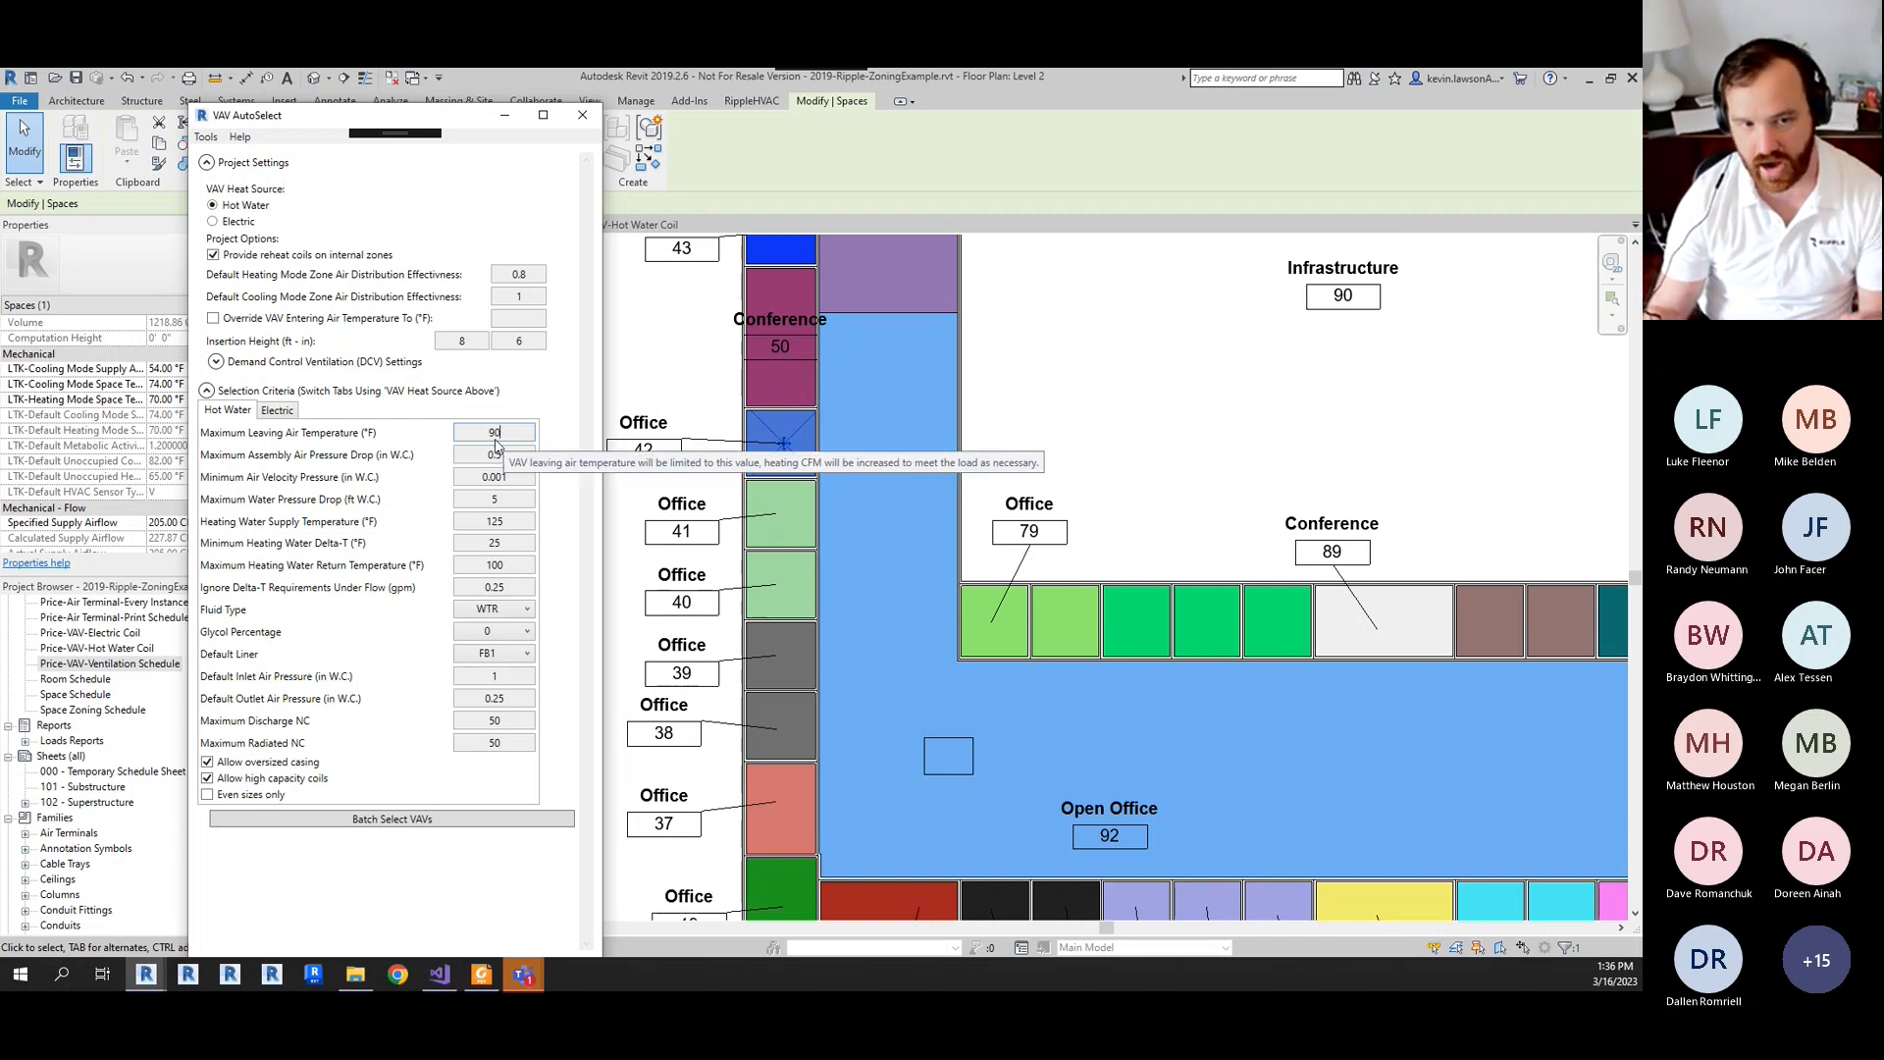
- Examine the maximum assembly air pressure drop and minimum air velocity pressure in the hot water selection criteria
left_click(520, 455)
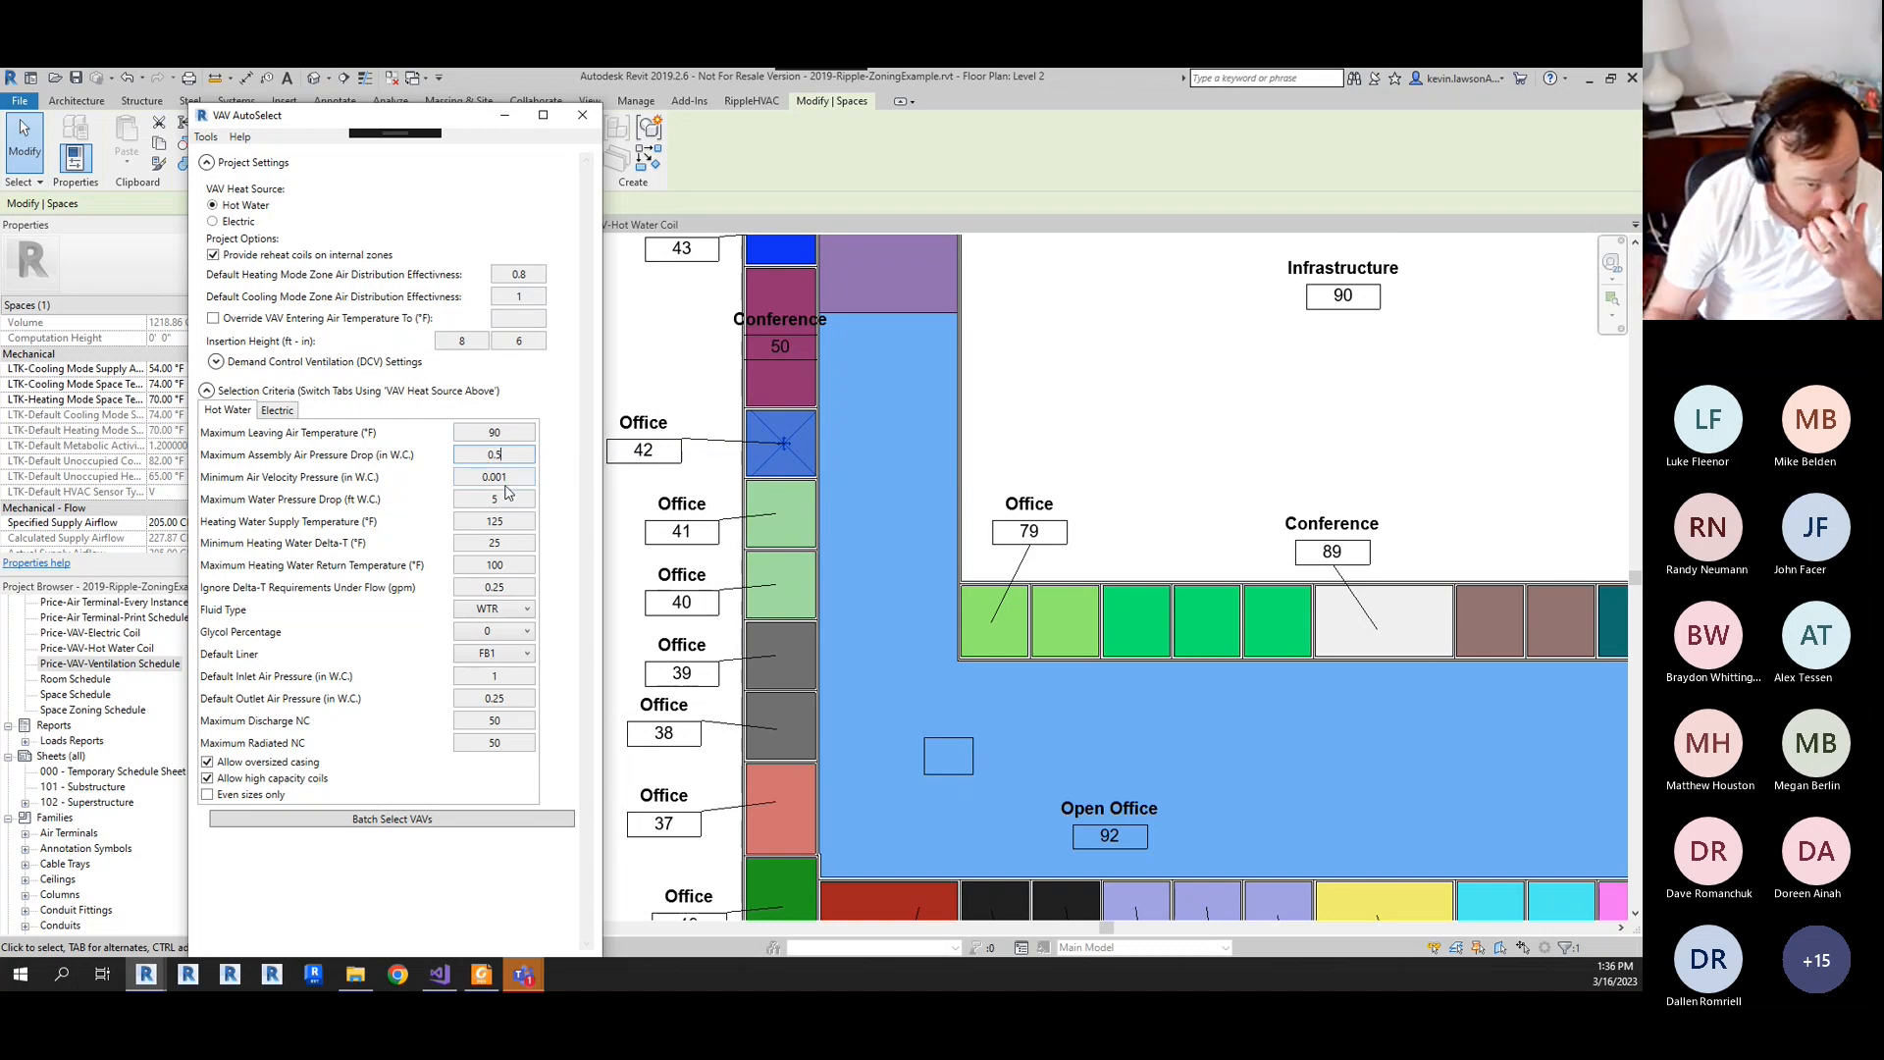
left_click(512, 478)
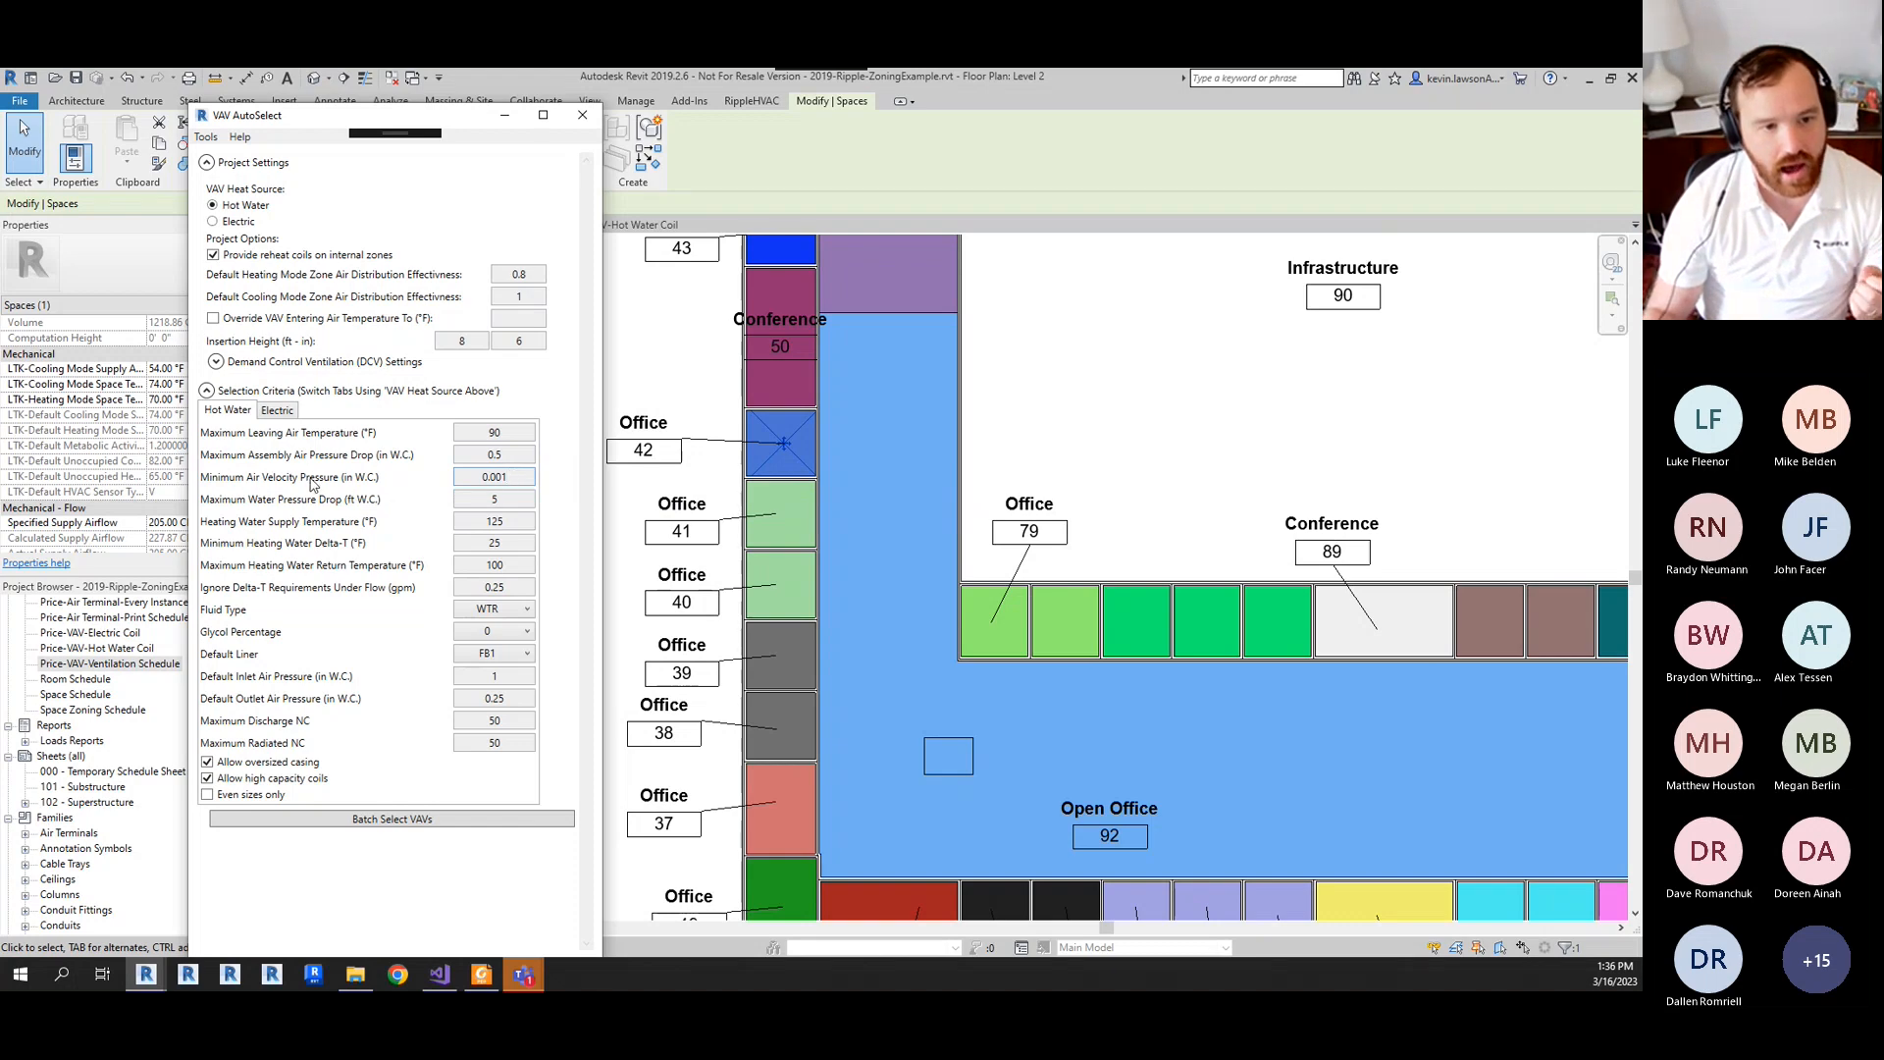
double_click(494, 477)
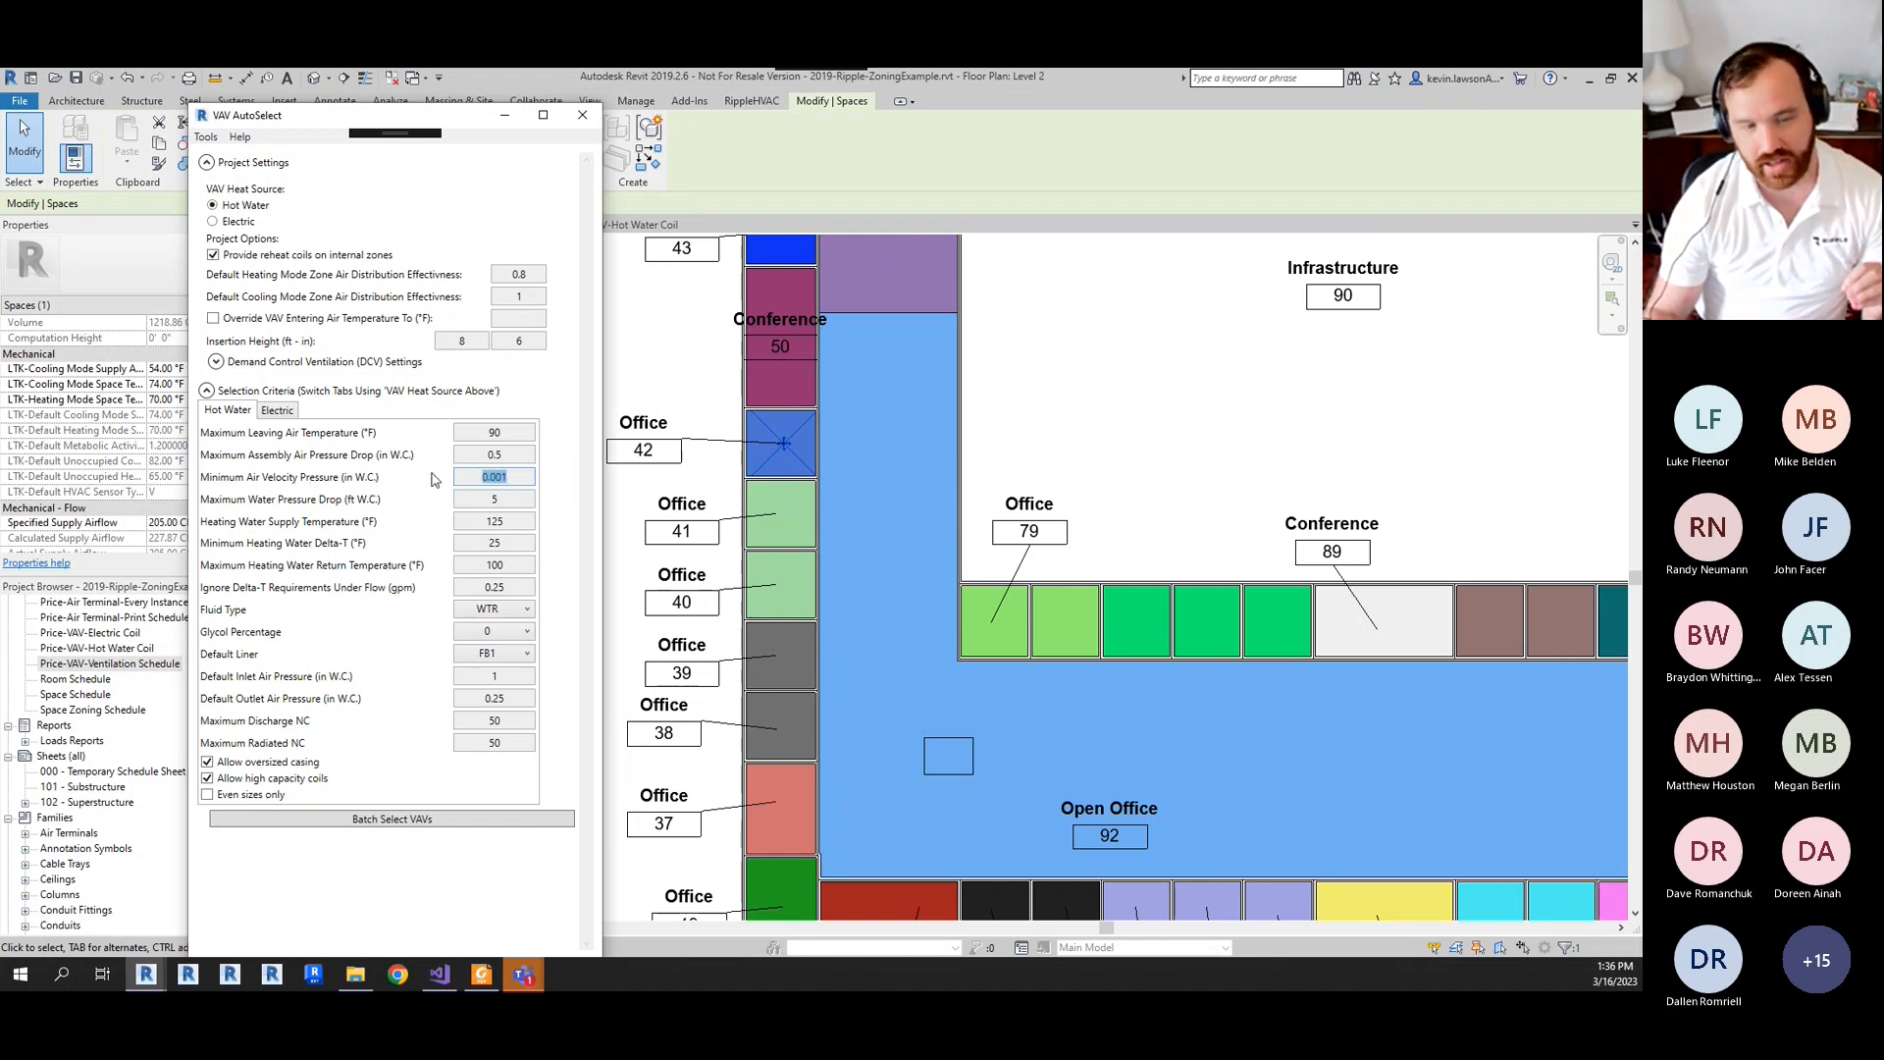
- Review the minimum air velocity pressure setting in the hot water selection criteria
mouse_move(478, 488)
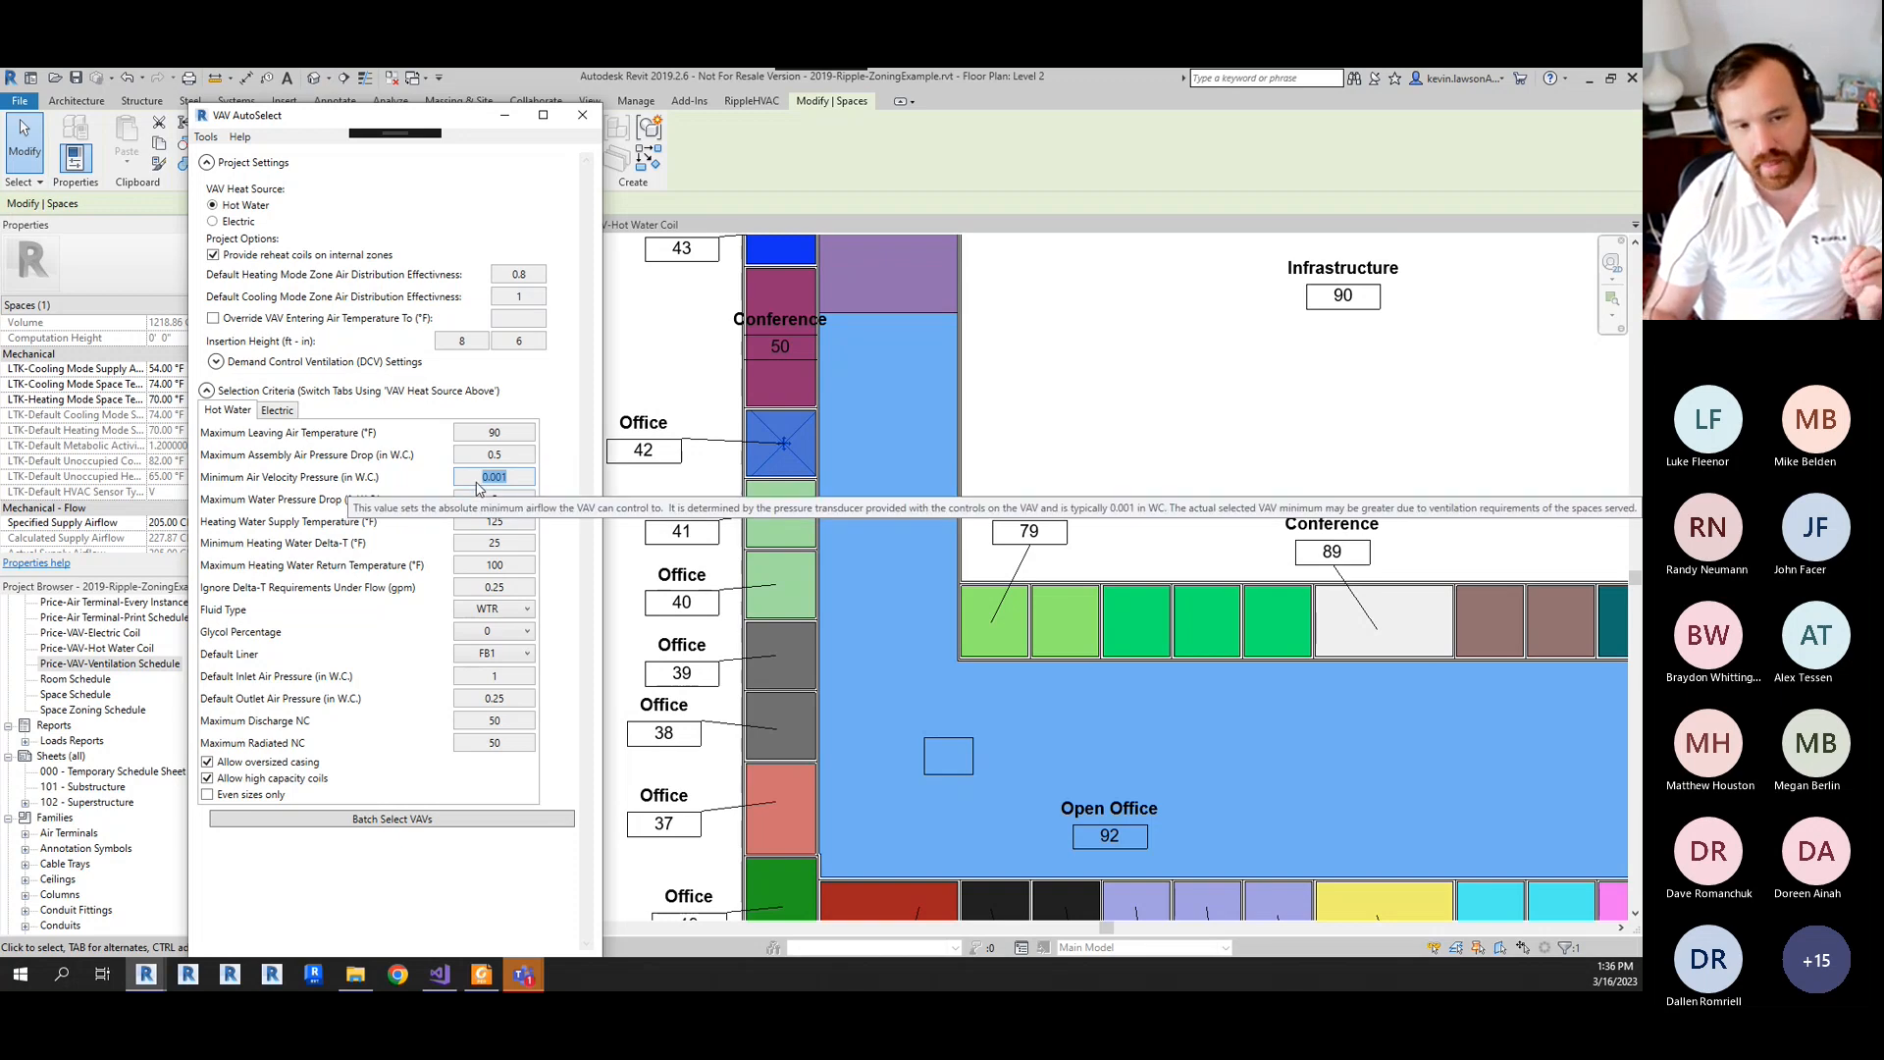
left_click(514, 480)
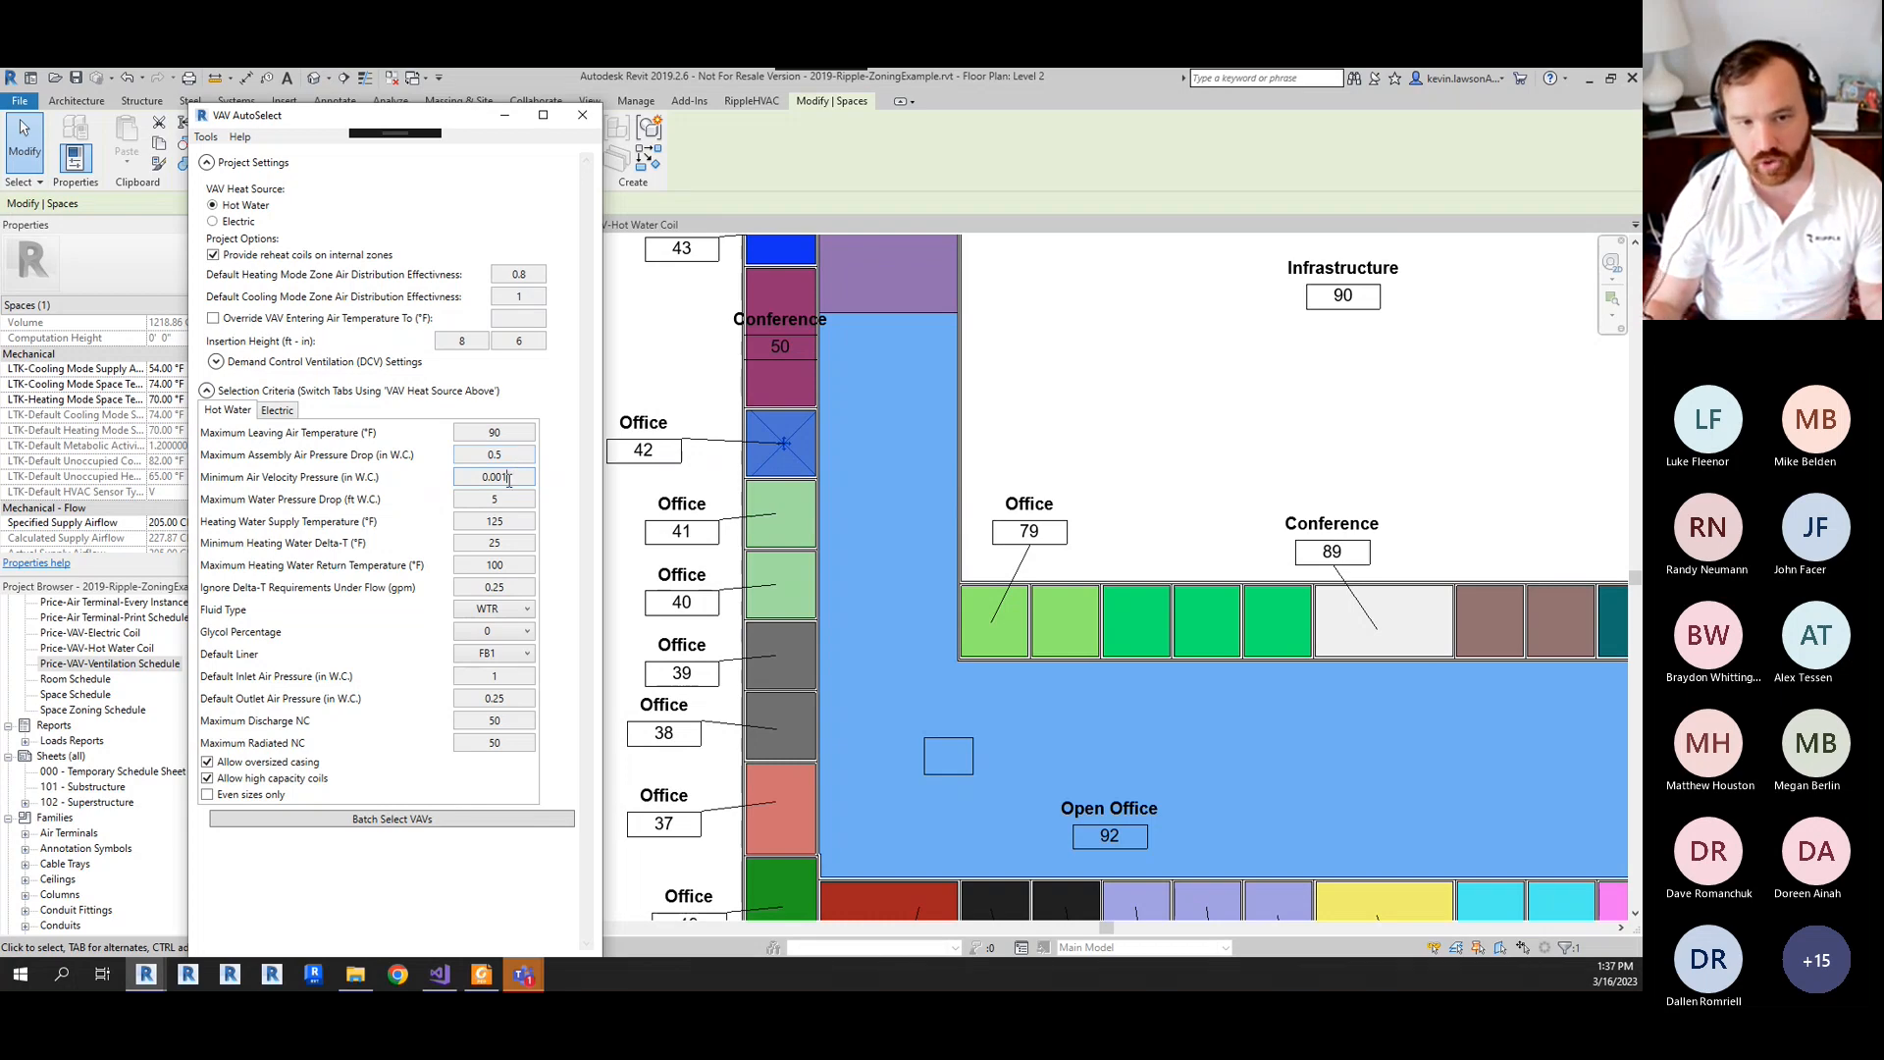
mouse_move(509, 479)
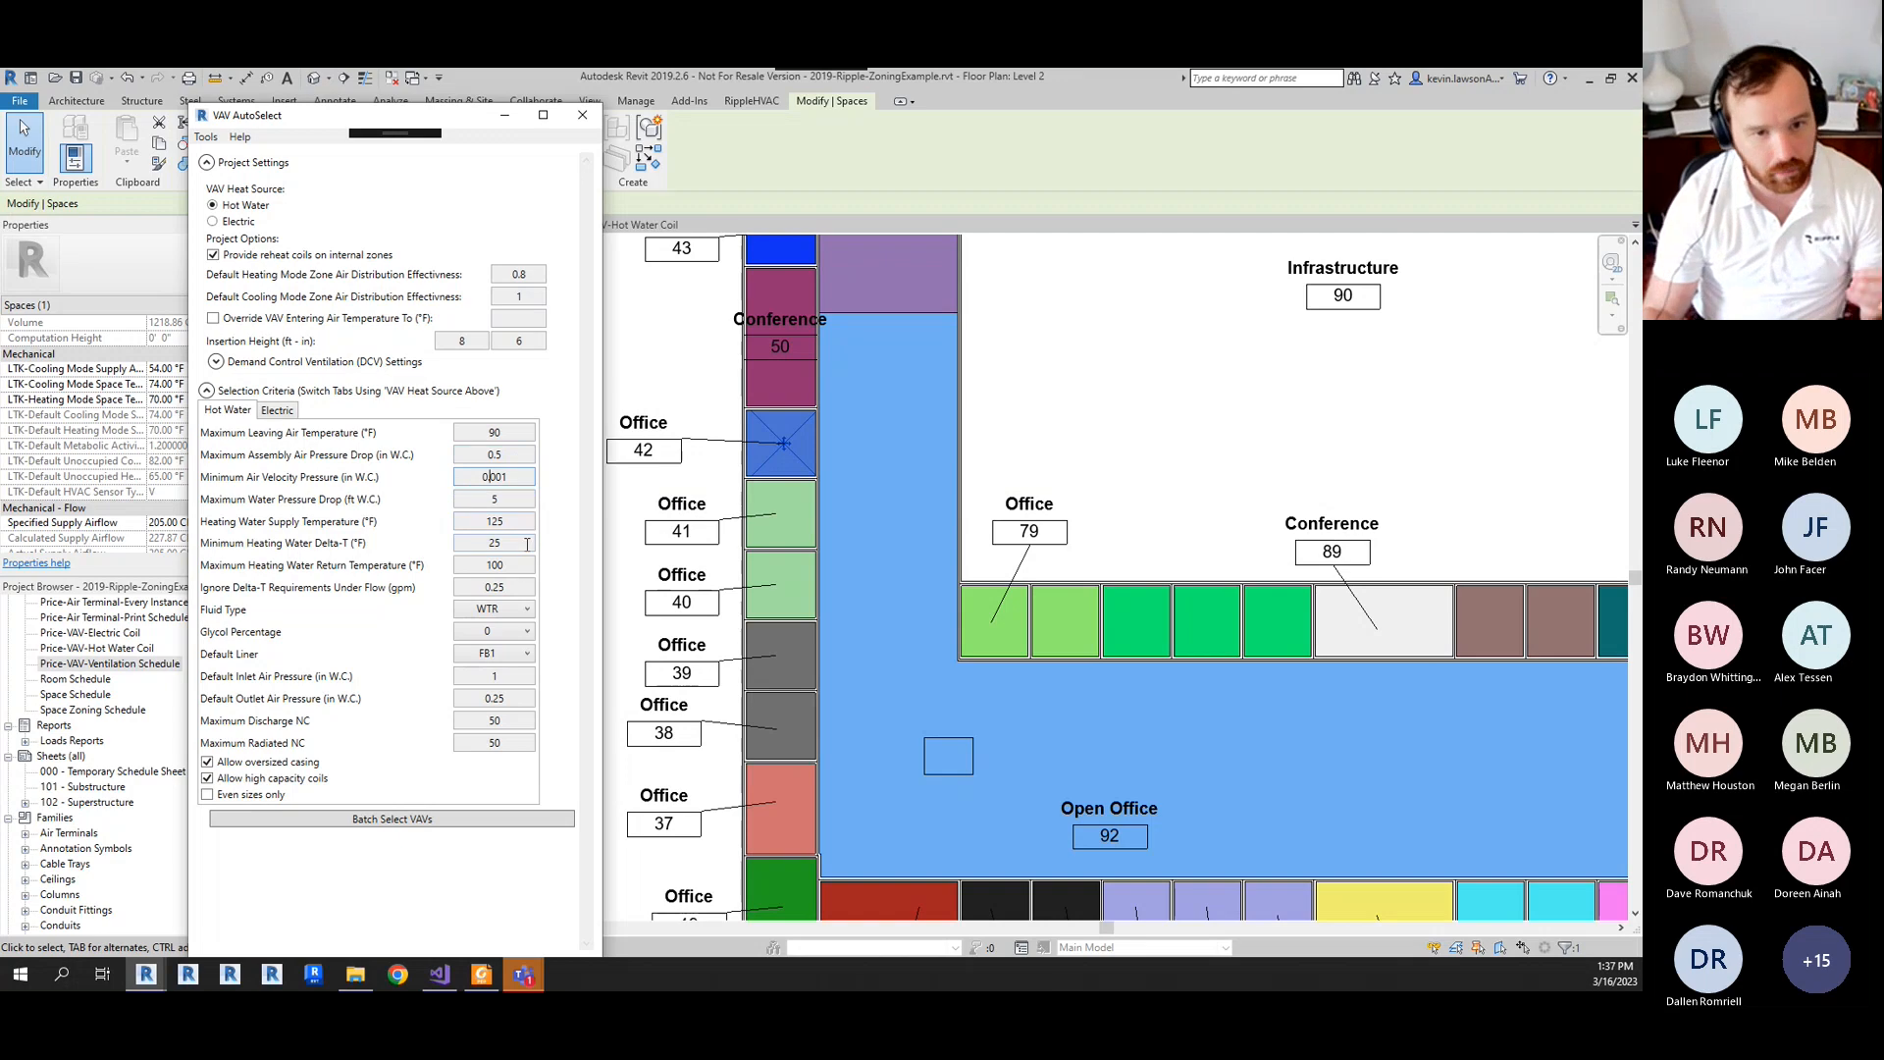
left_click(513, 480)
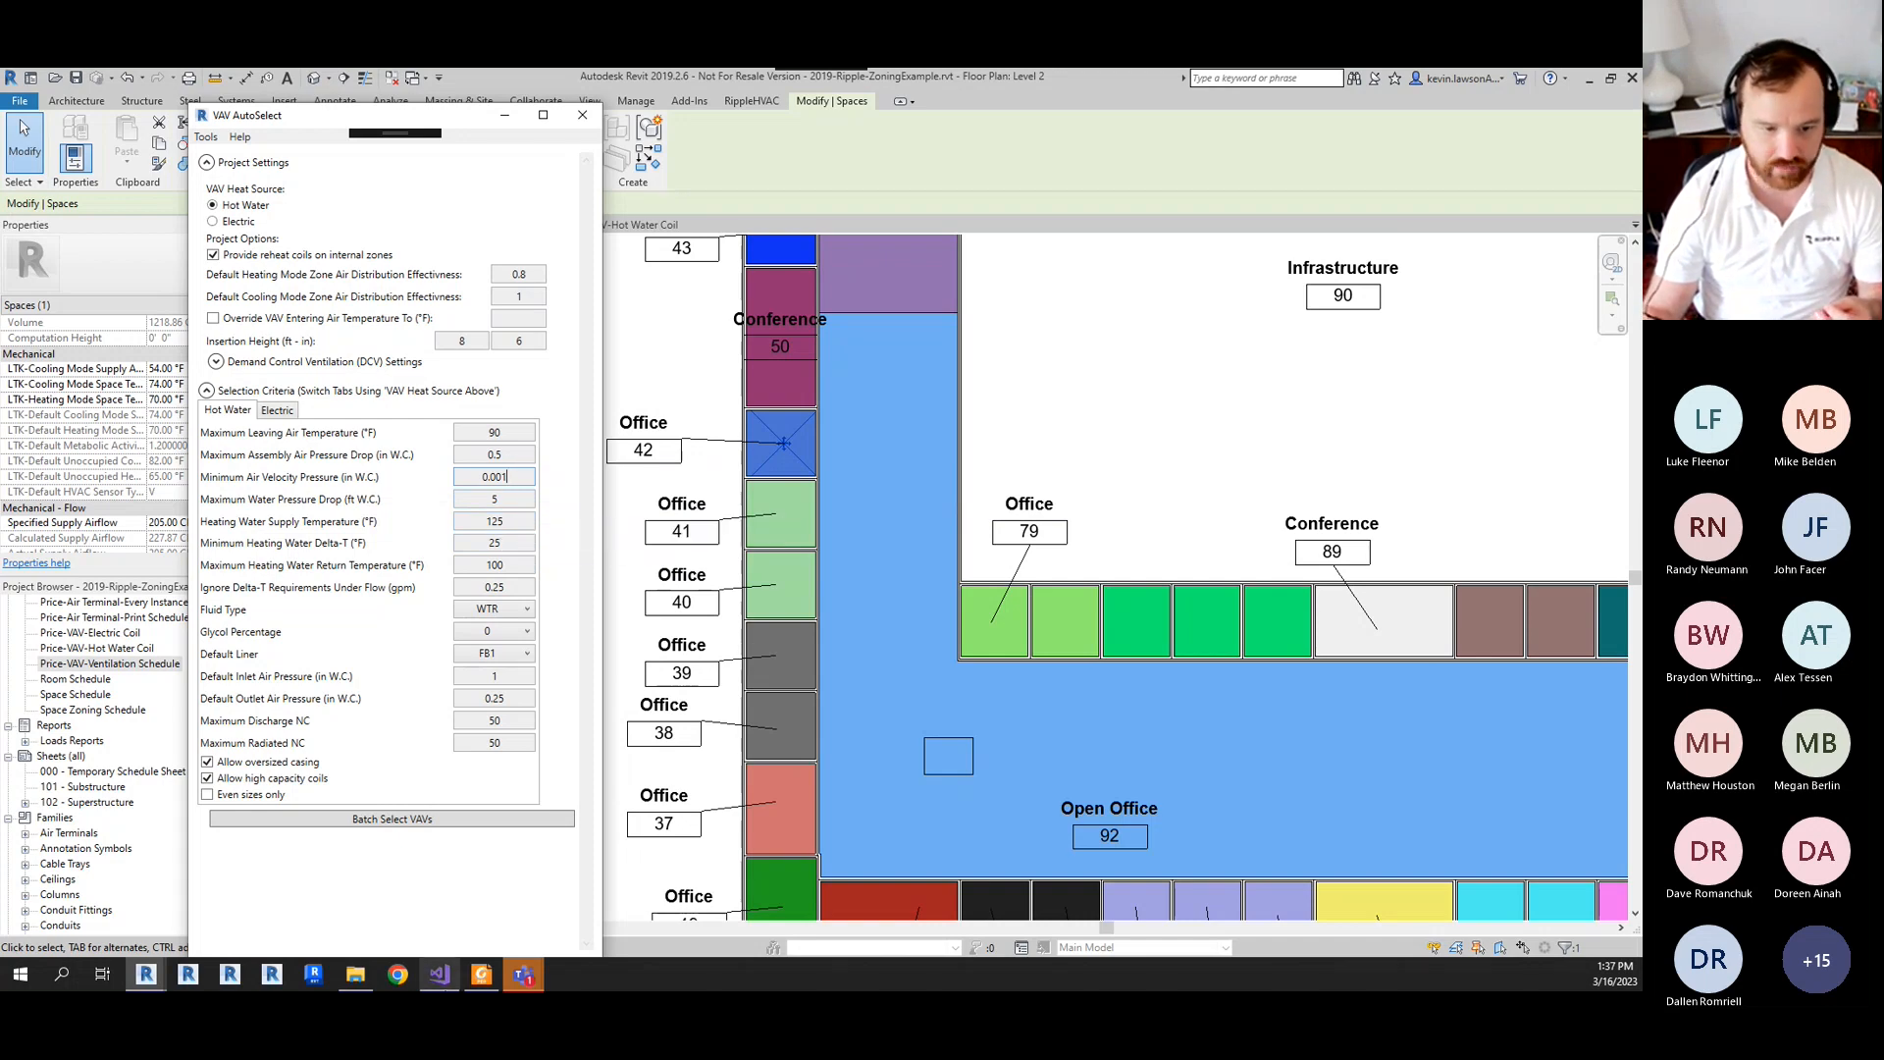
mouse_move(468, 985)
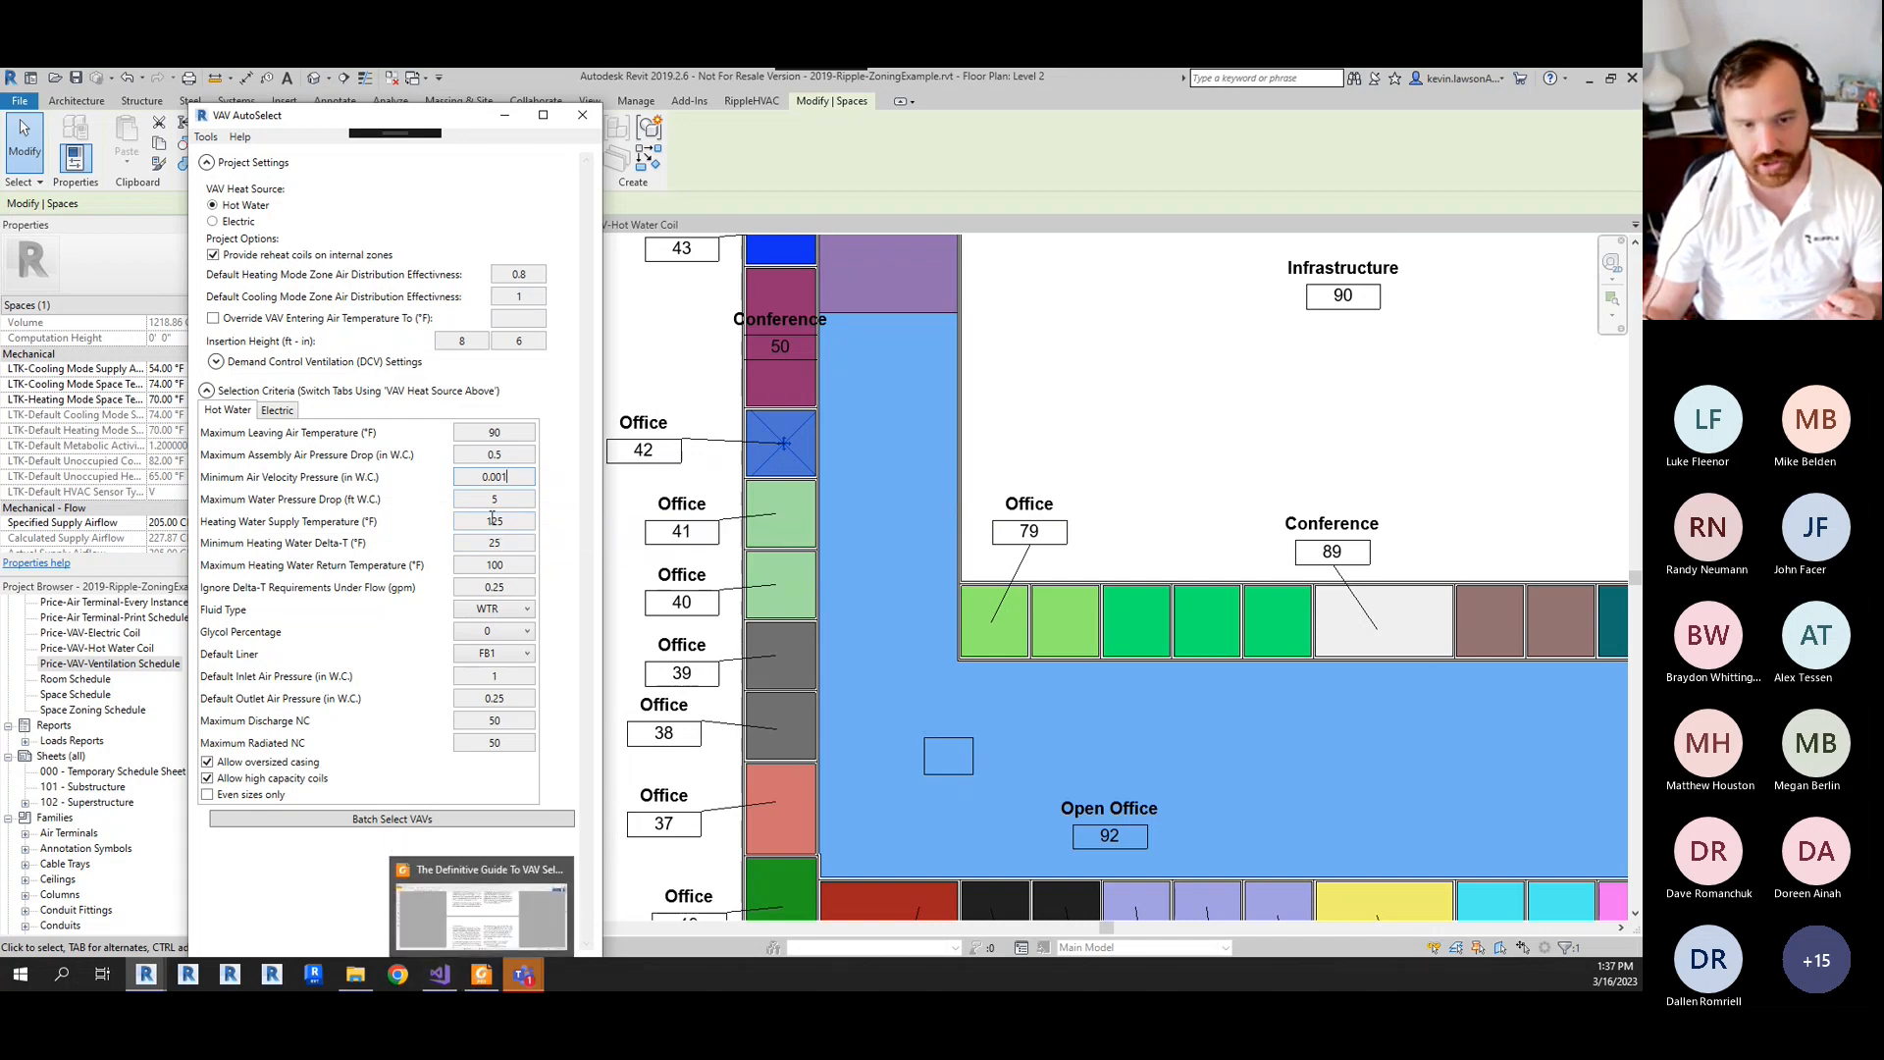
mouse_move(511, 478)
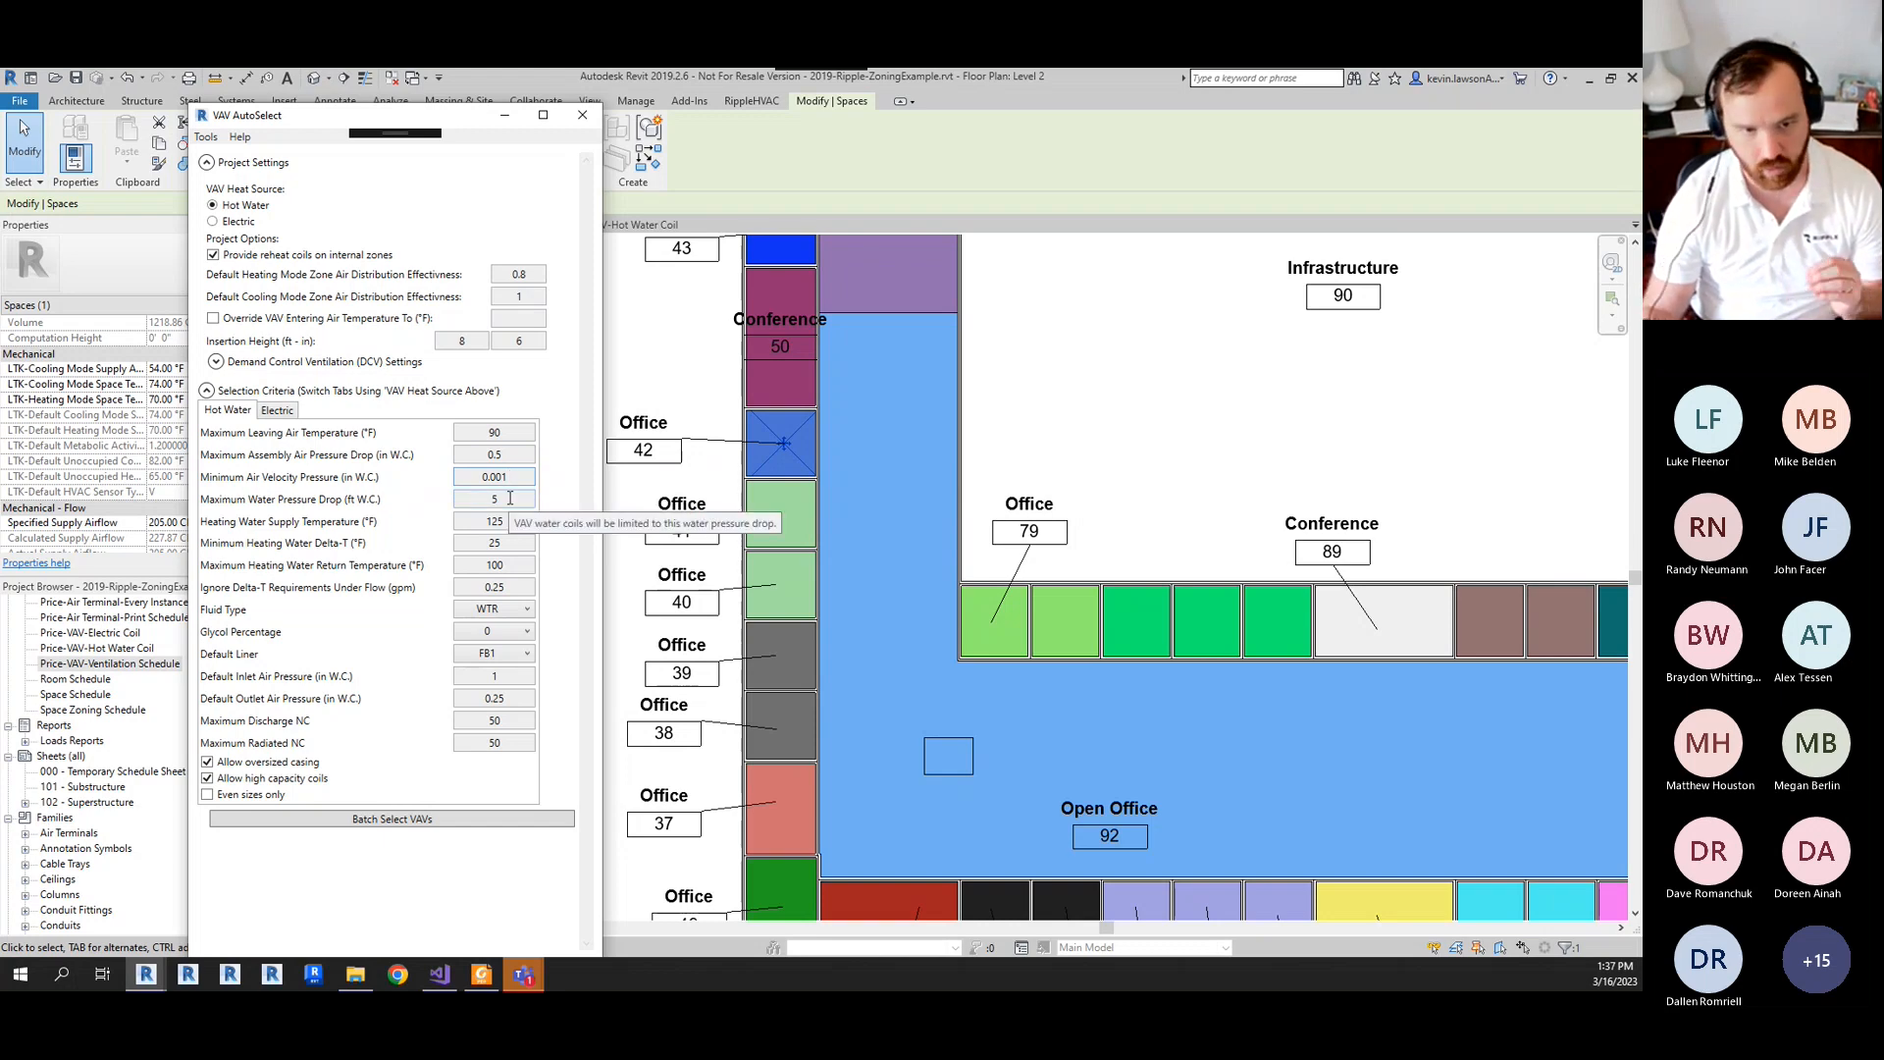
- Review the maximum water pressure drop and heating water supply temperature in the hot water selection criteria
left_click(509, 502)
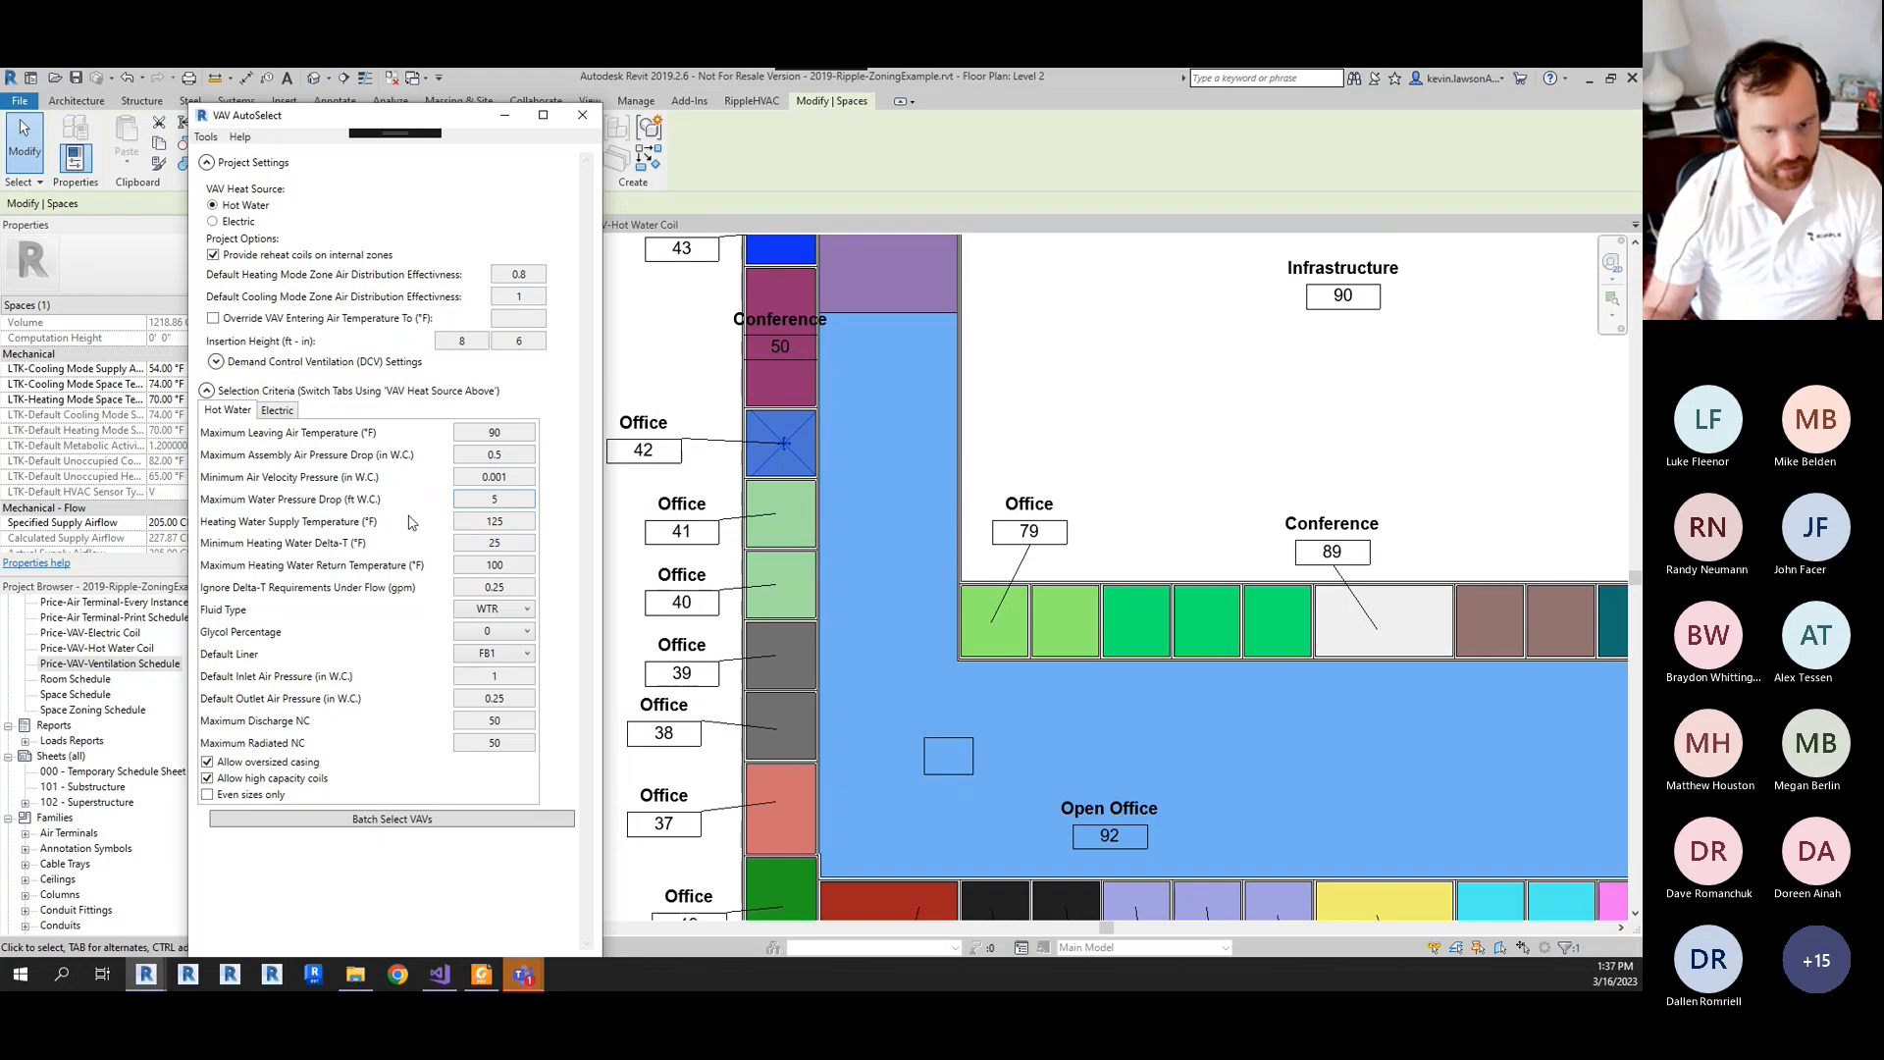
mouse_move(501, 499)
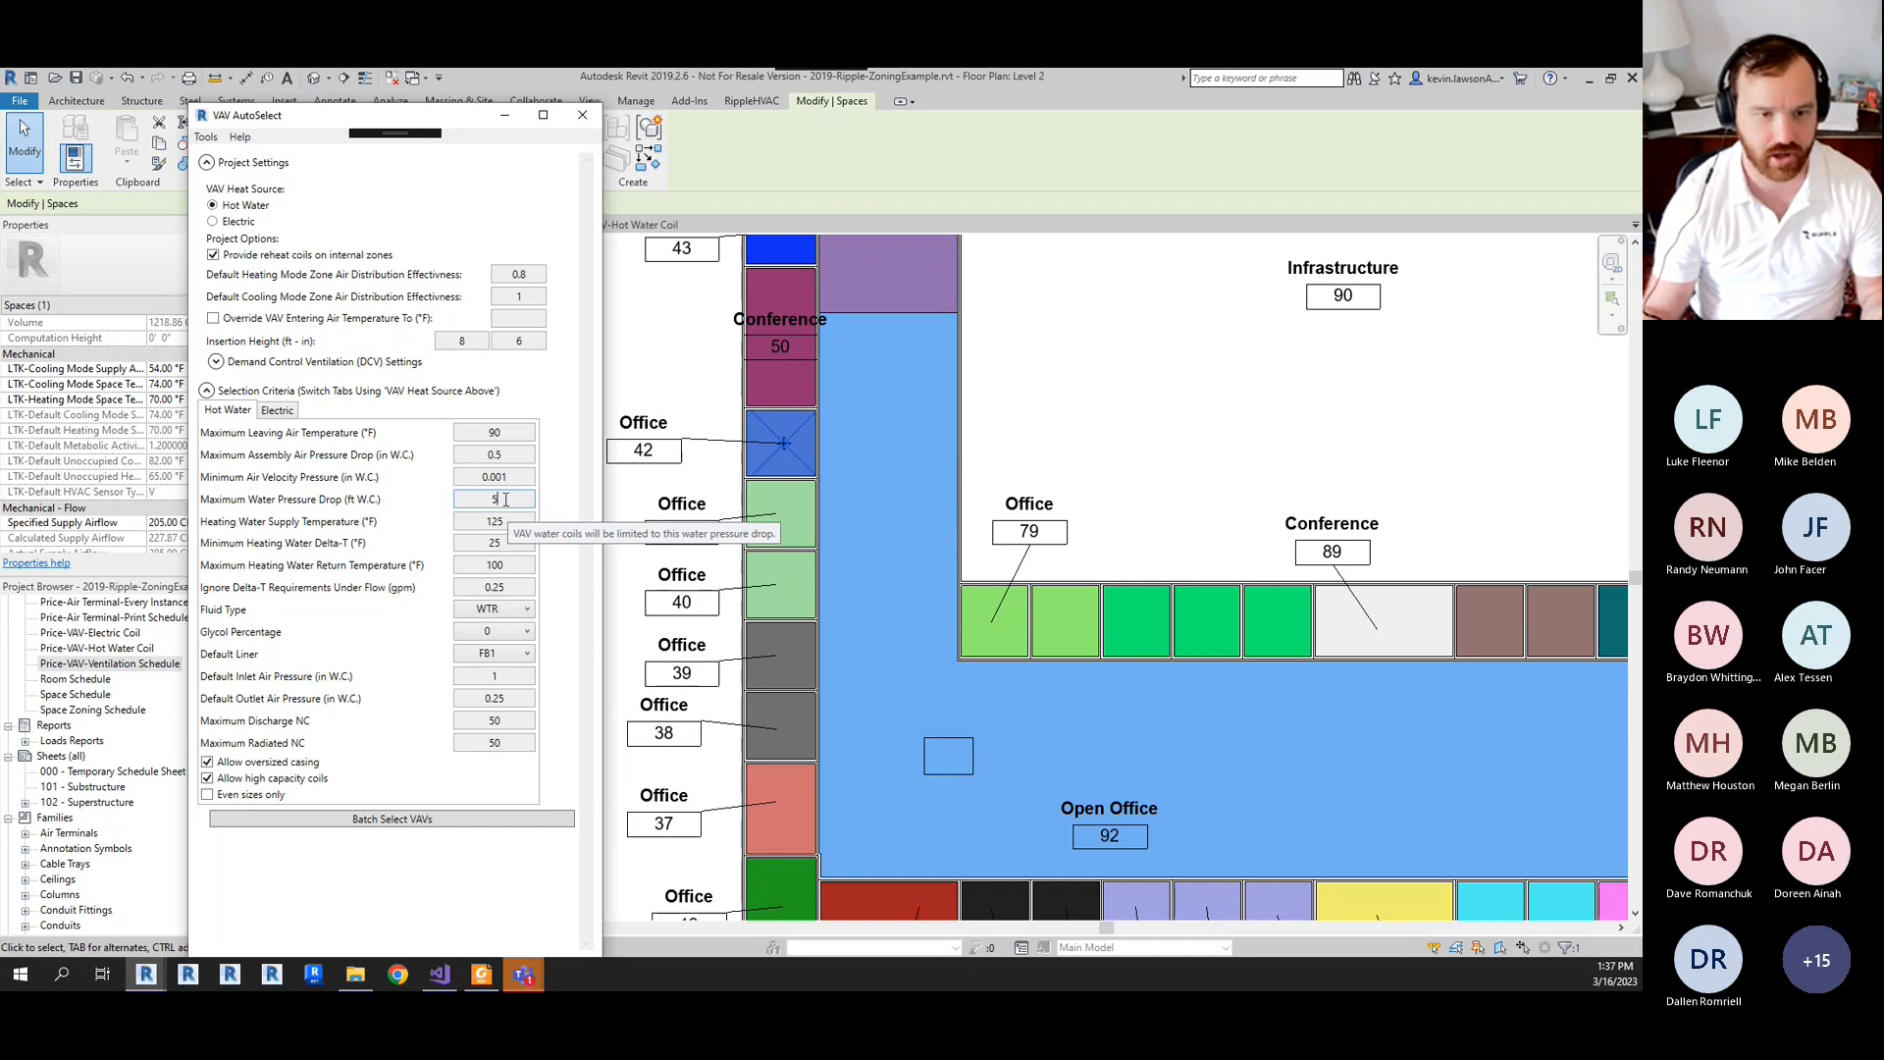
key("Tab")
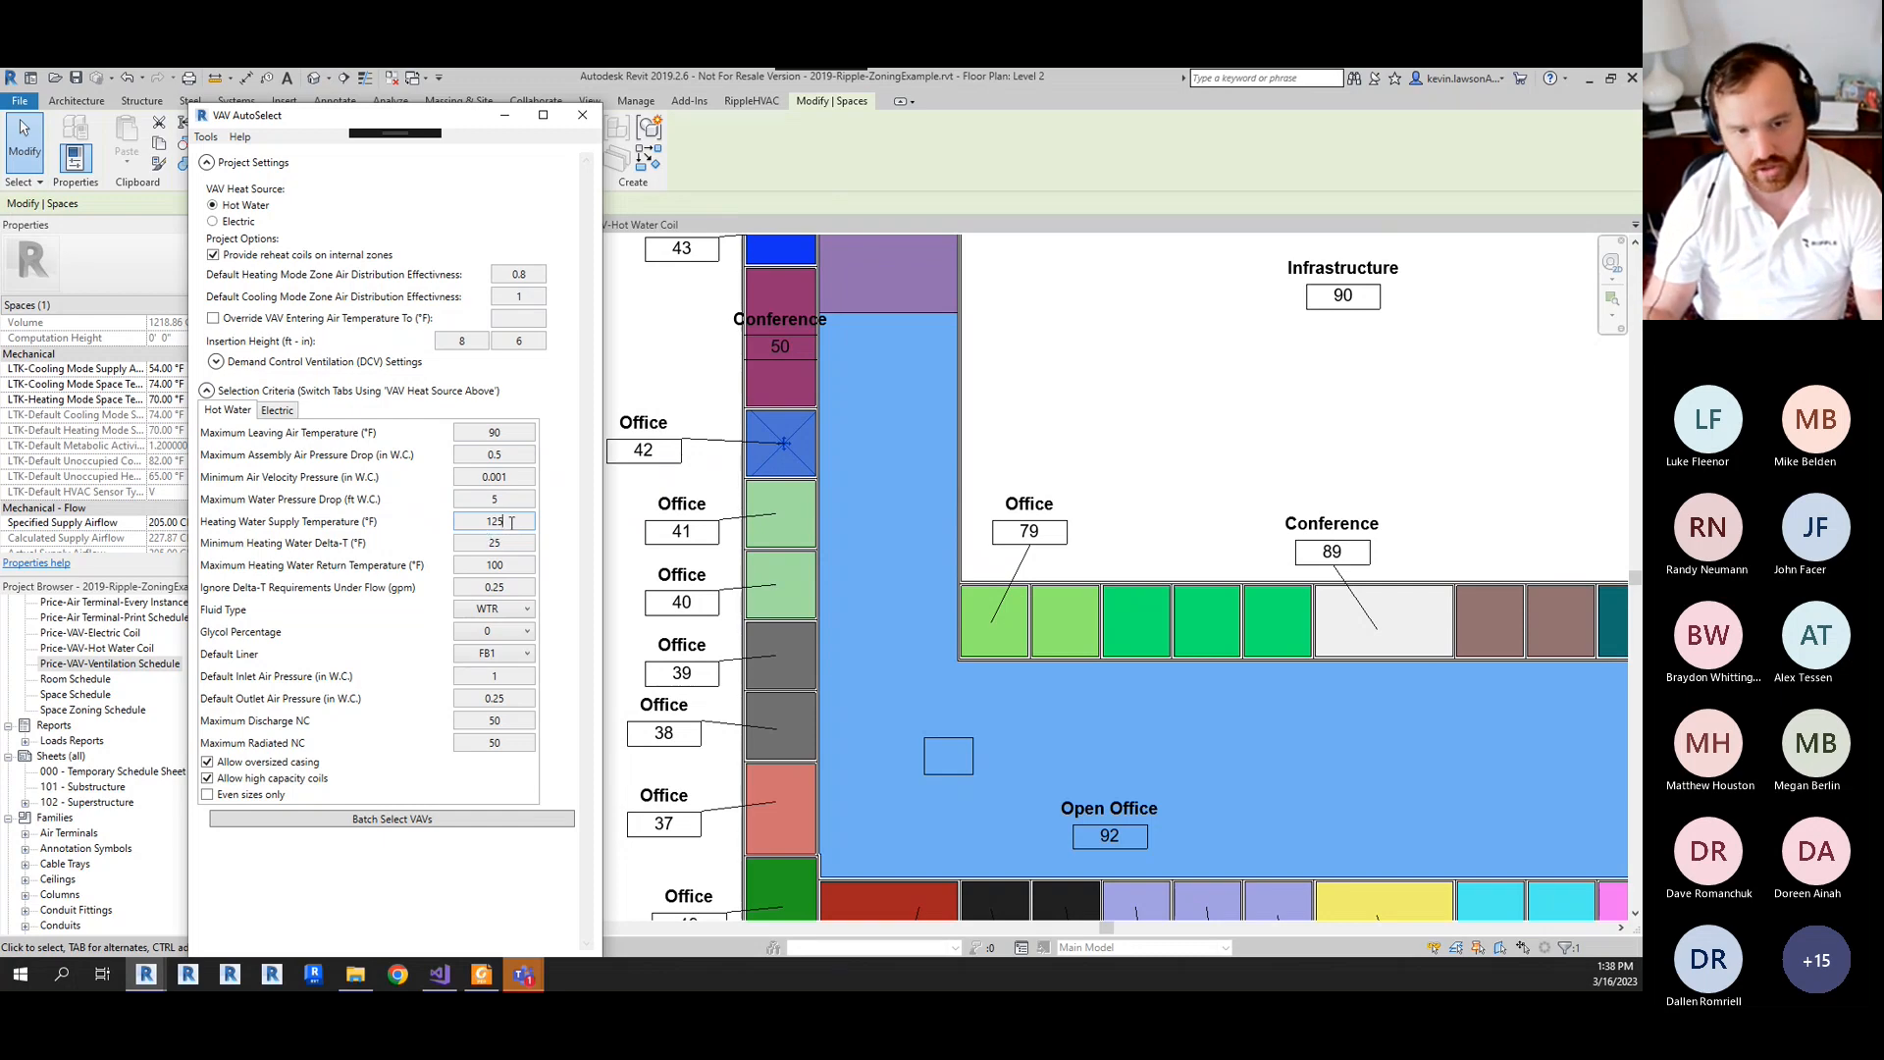
left_click_drag(490, 525, 507, 520)
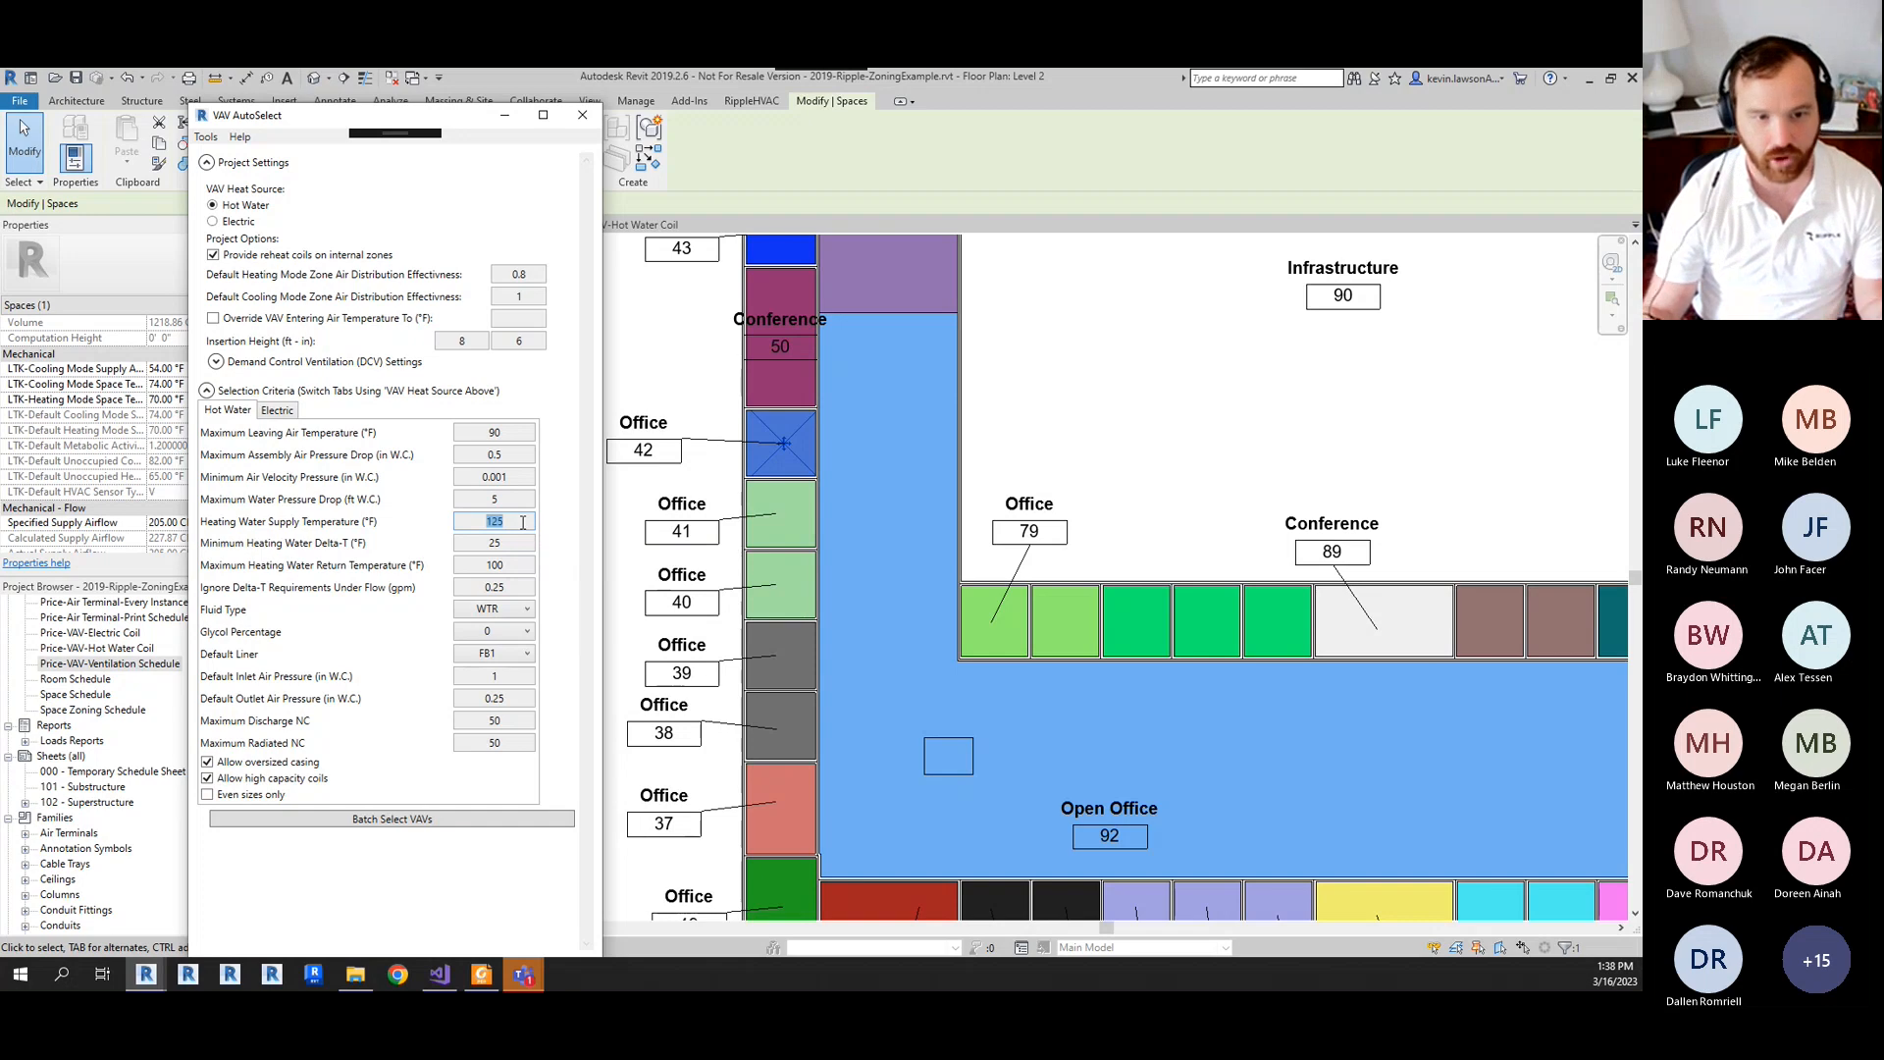
left_click(522, 522)
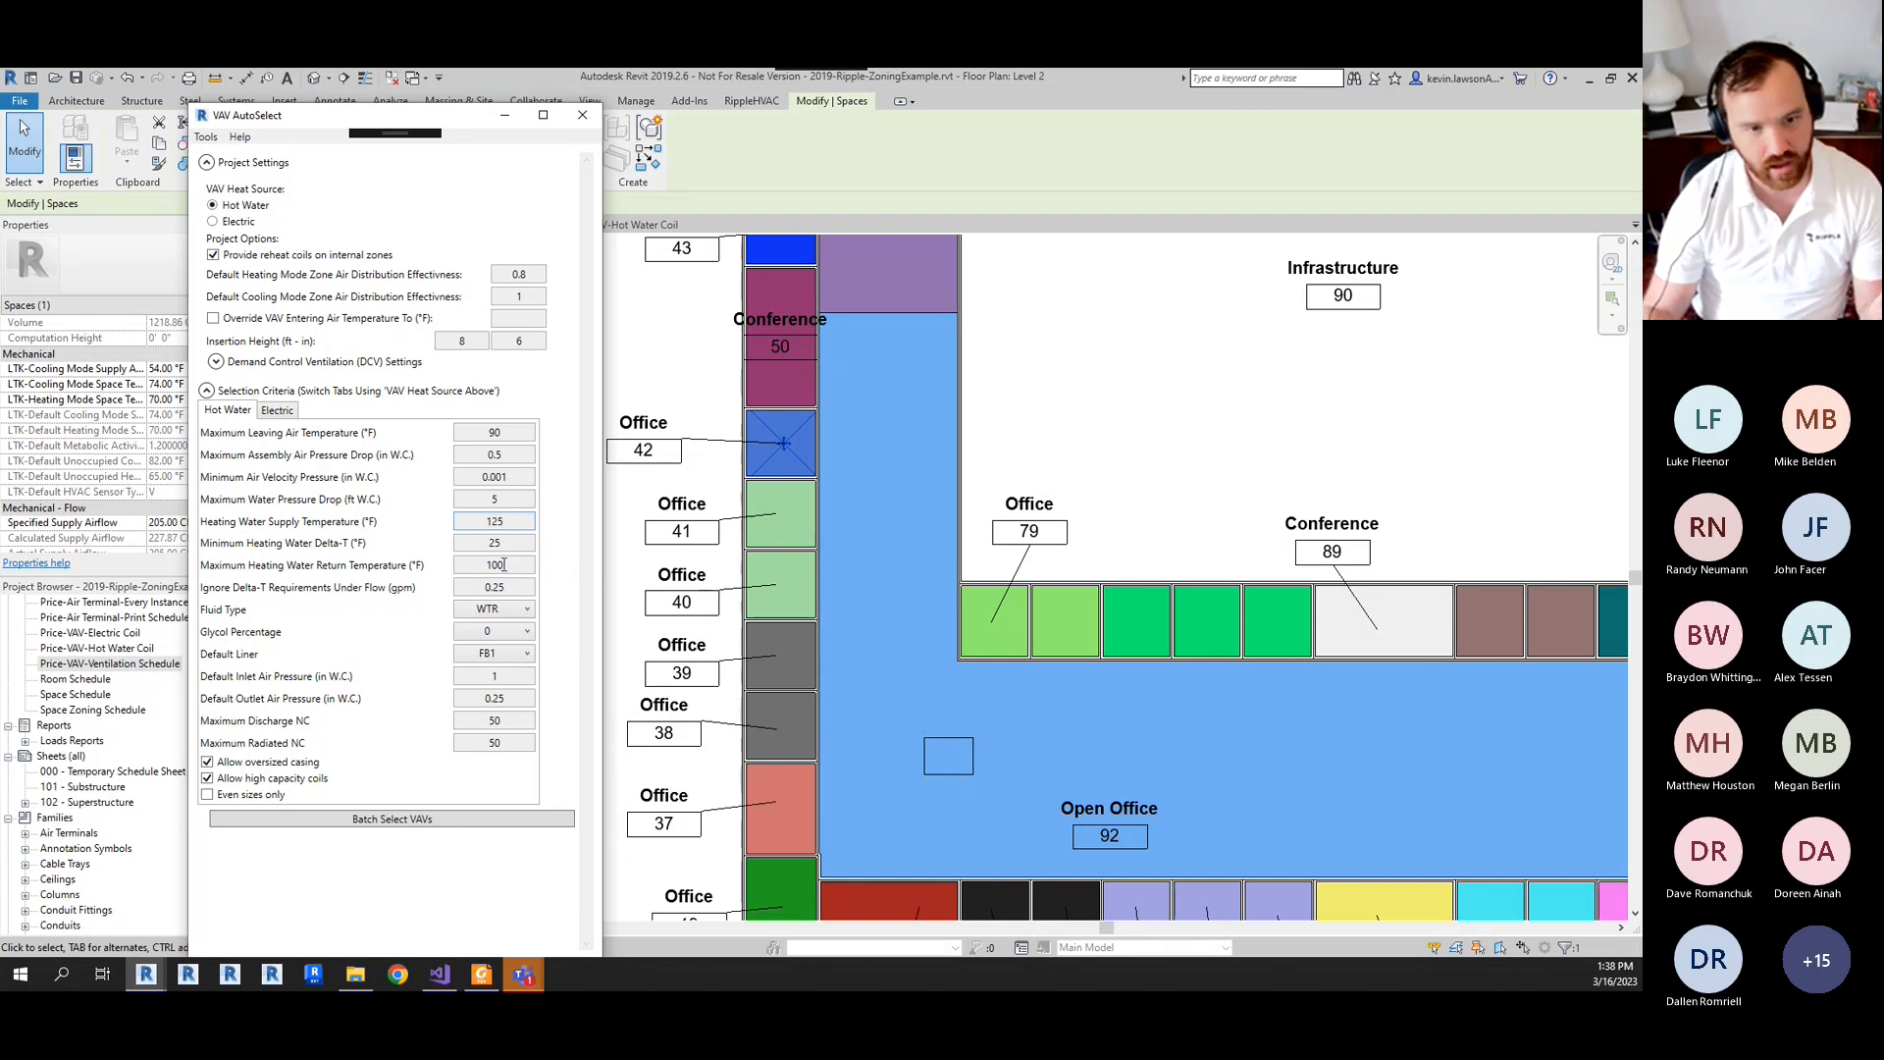
- Examine the minimum heating water delta-T, the maximum return temperature and the flow limit for ignoring delta-T requirements
left_click(509, 544)
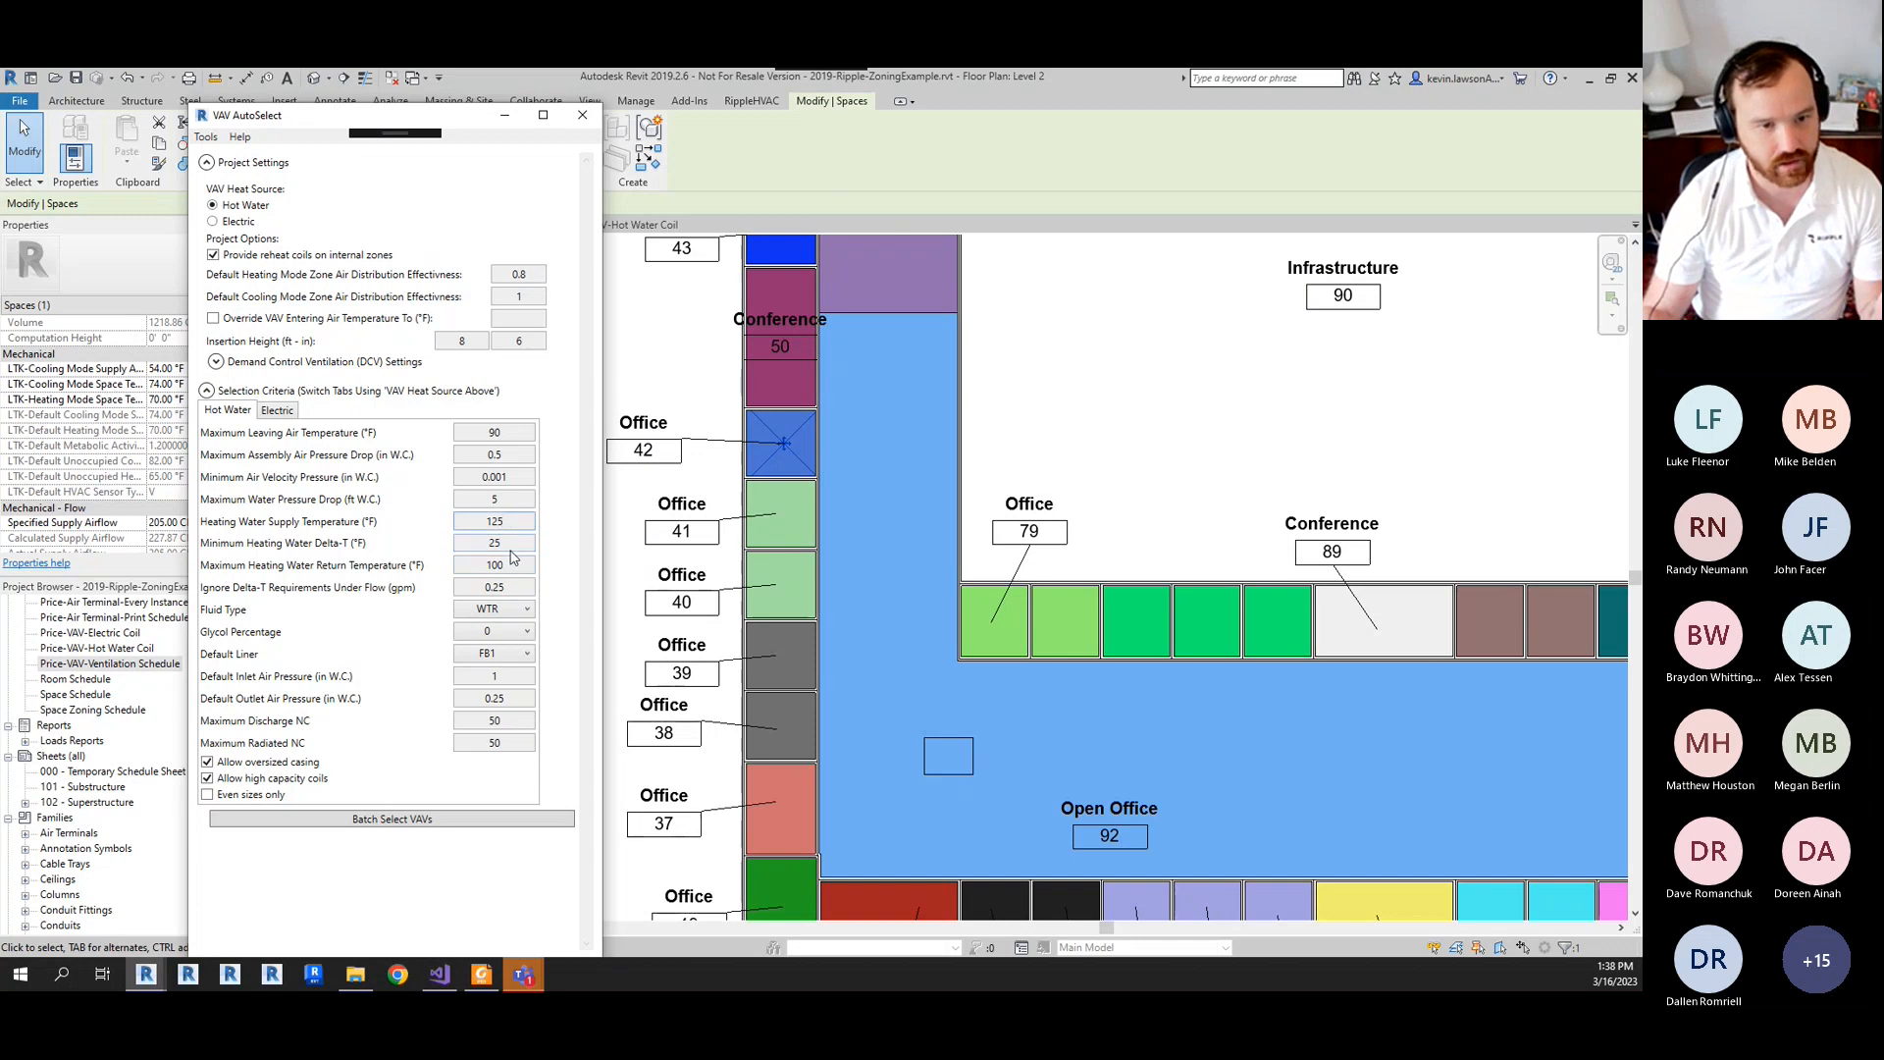
left_click(511, 544)
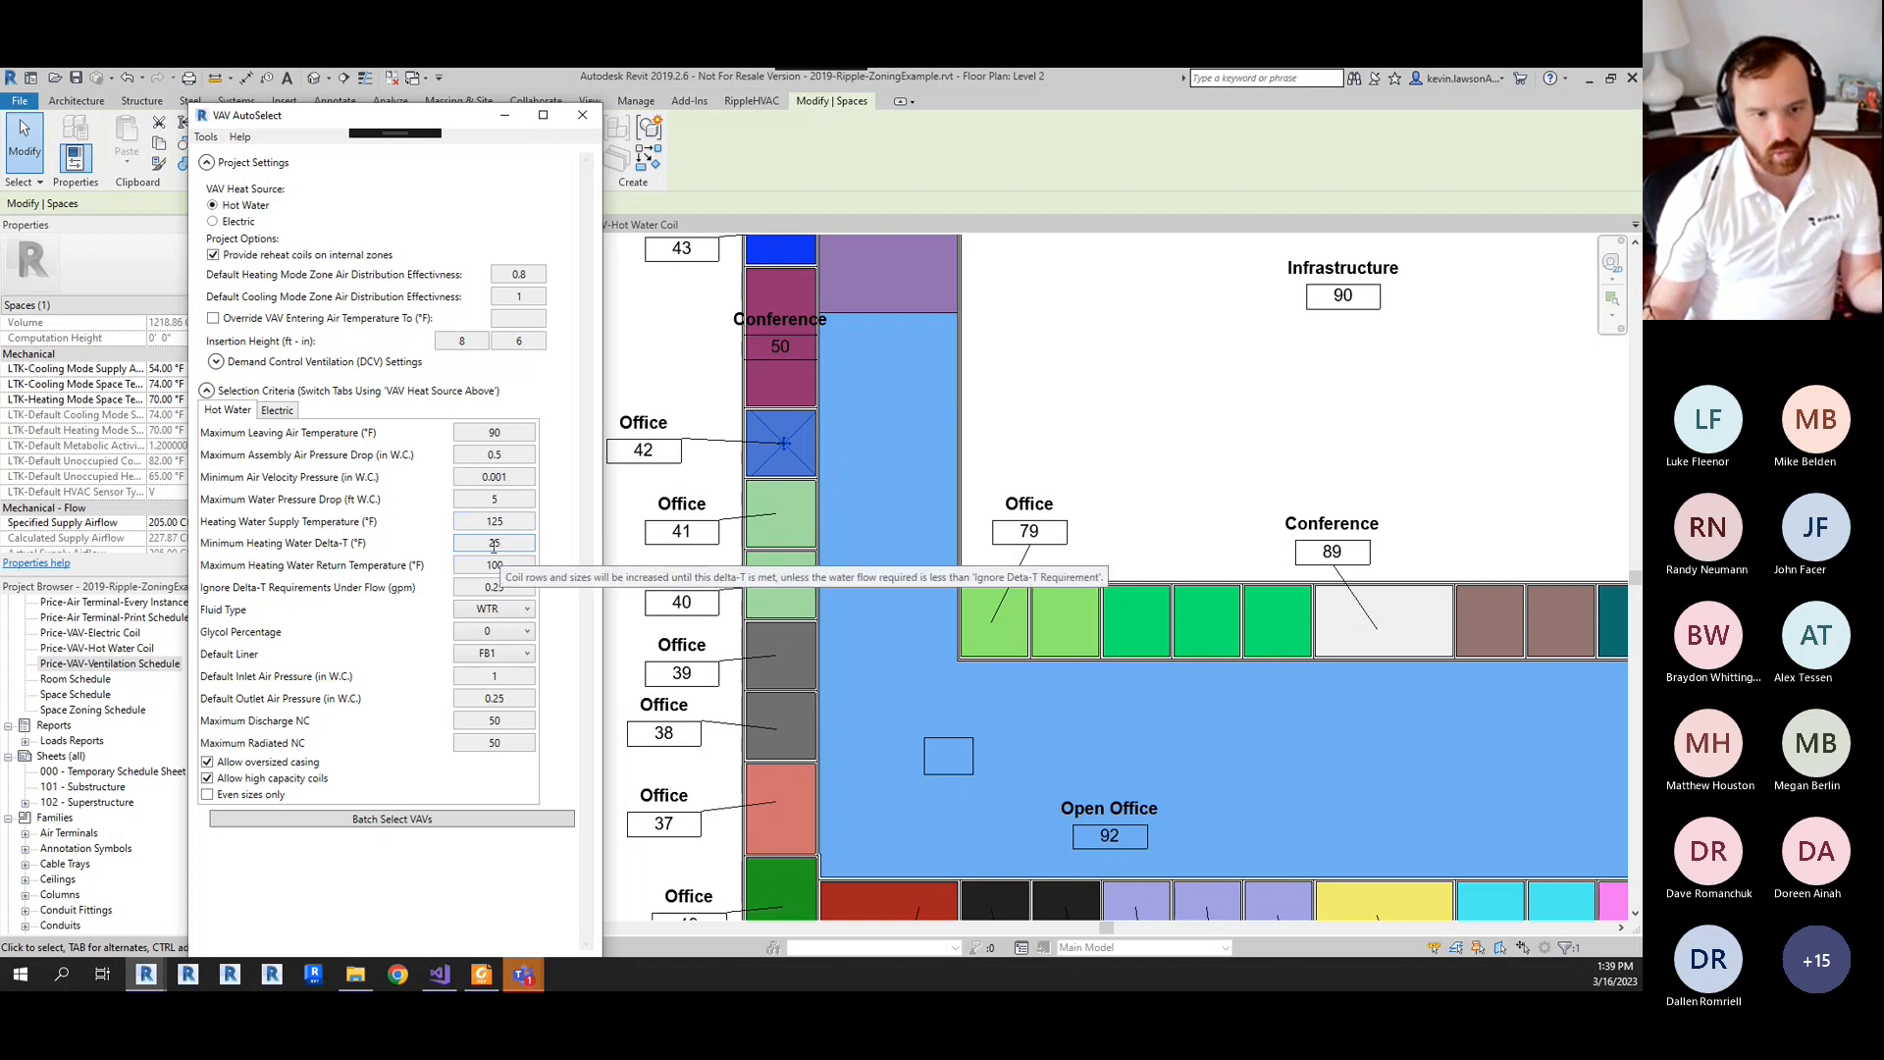
left_click_drag(494, 546, 514, 544)
left_click(498, 571)
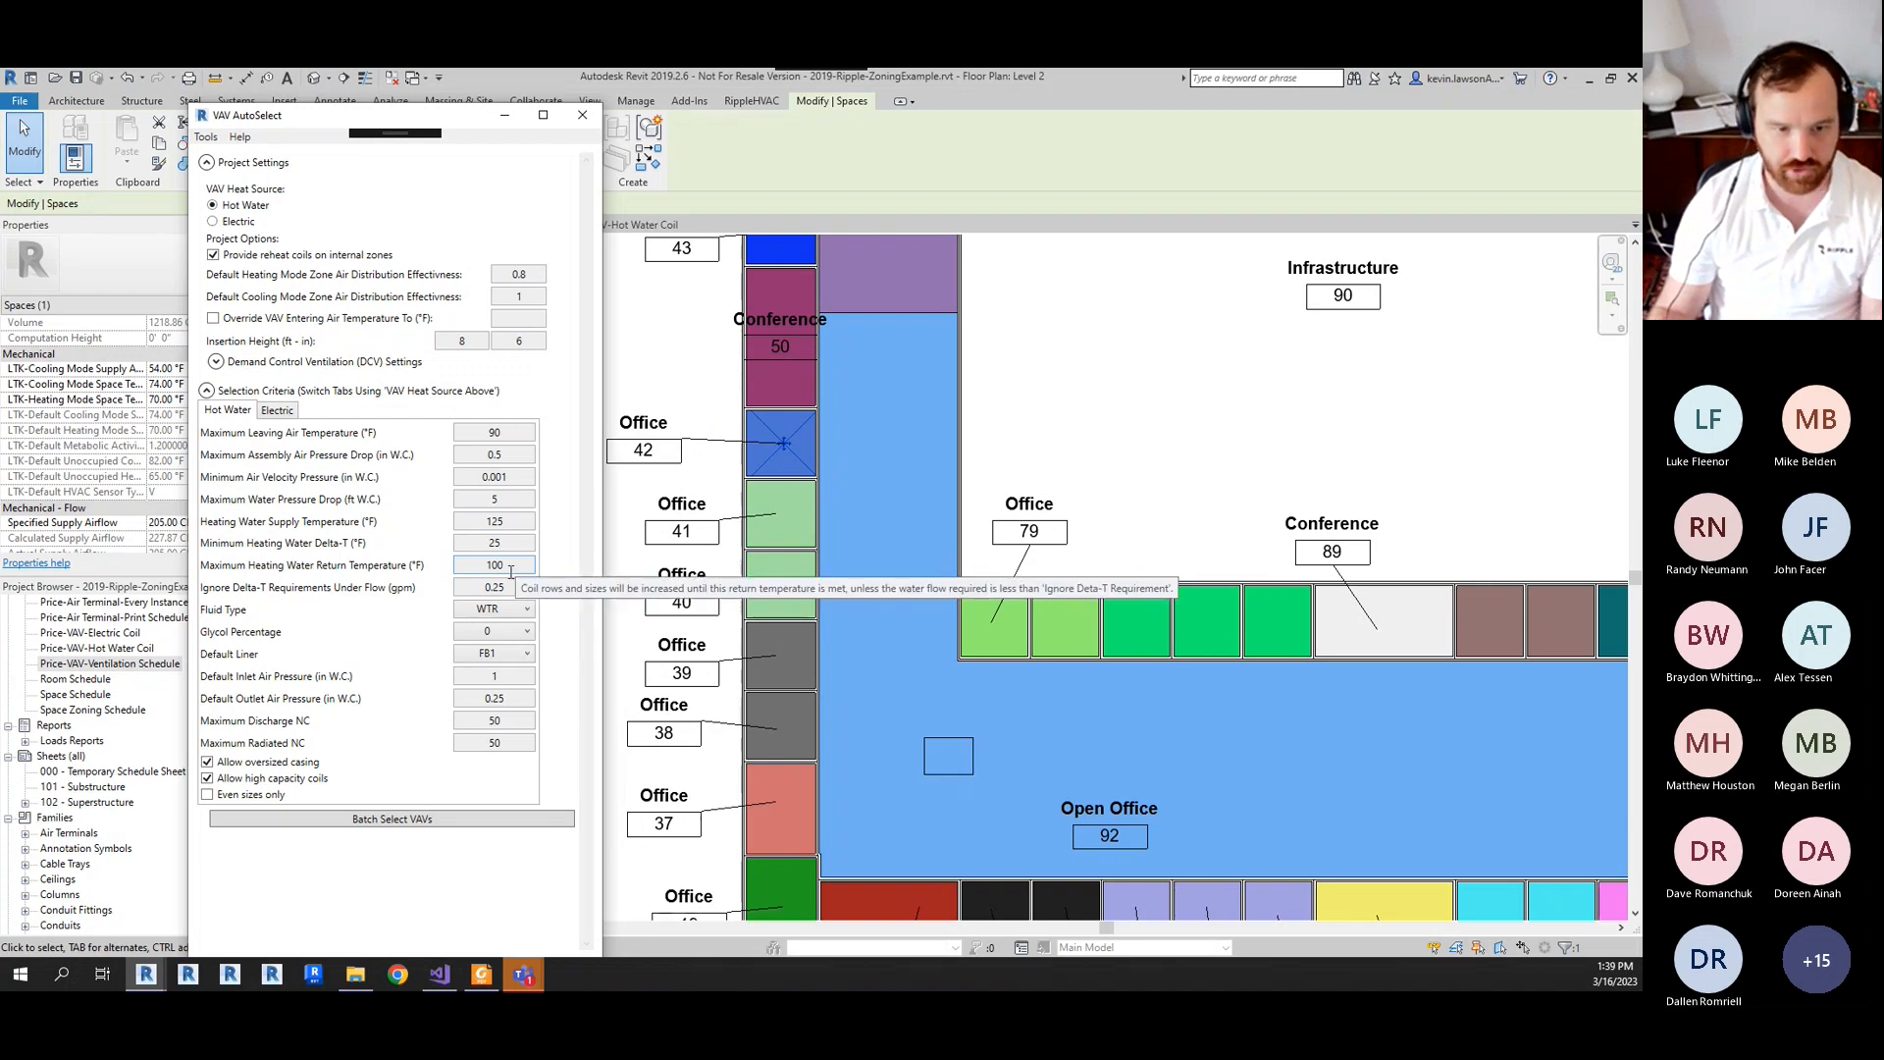
left_click(505, 587)
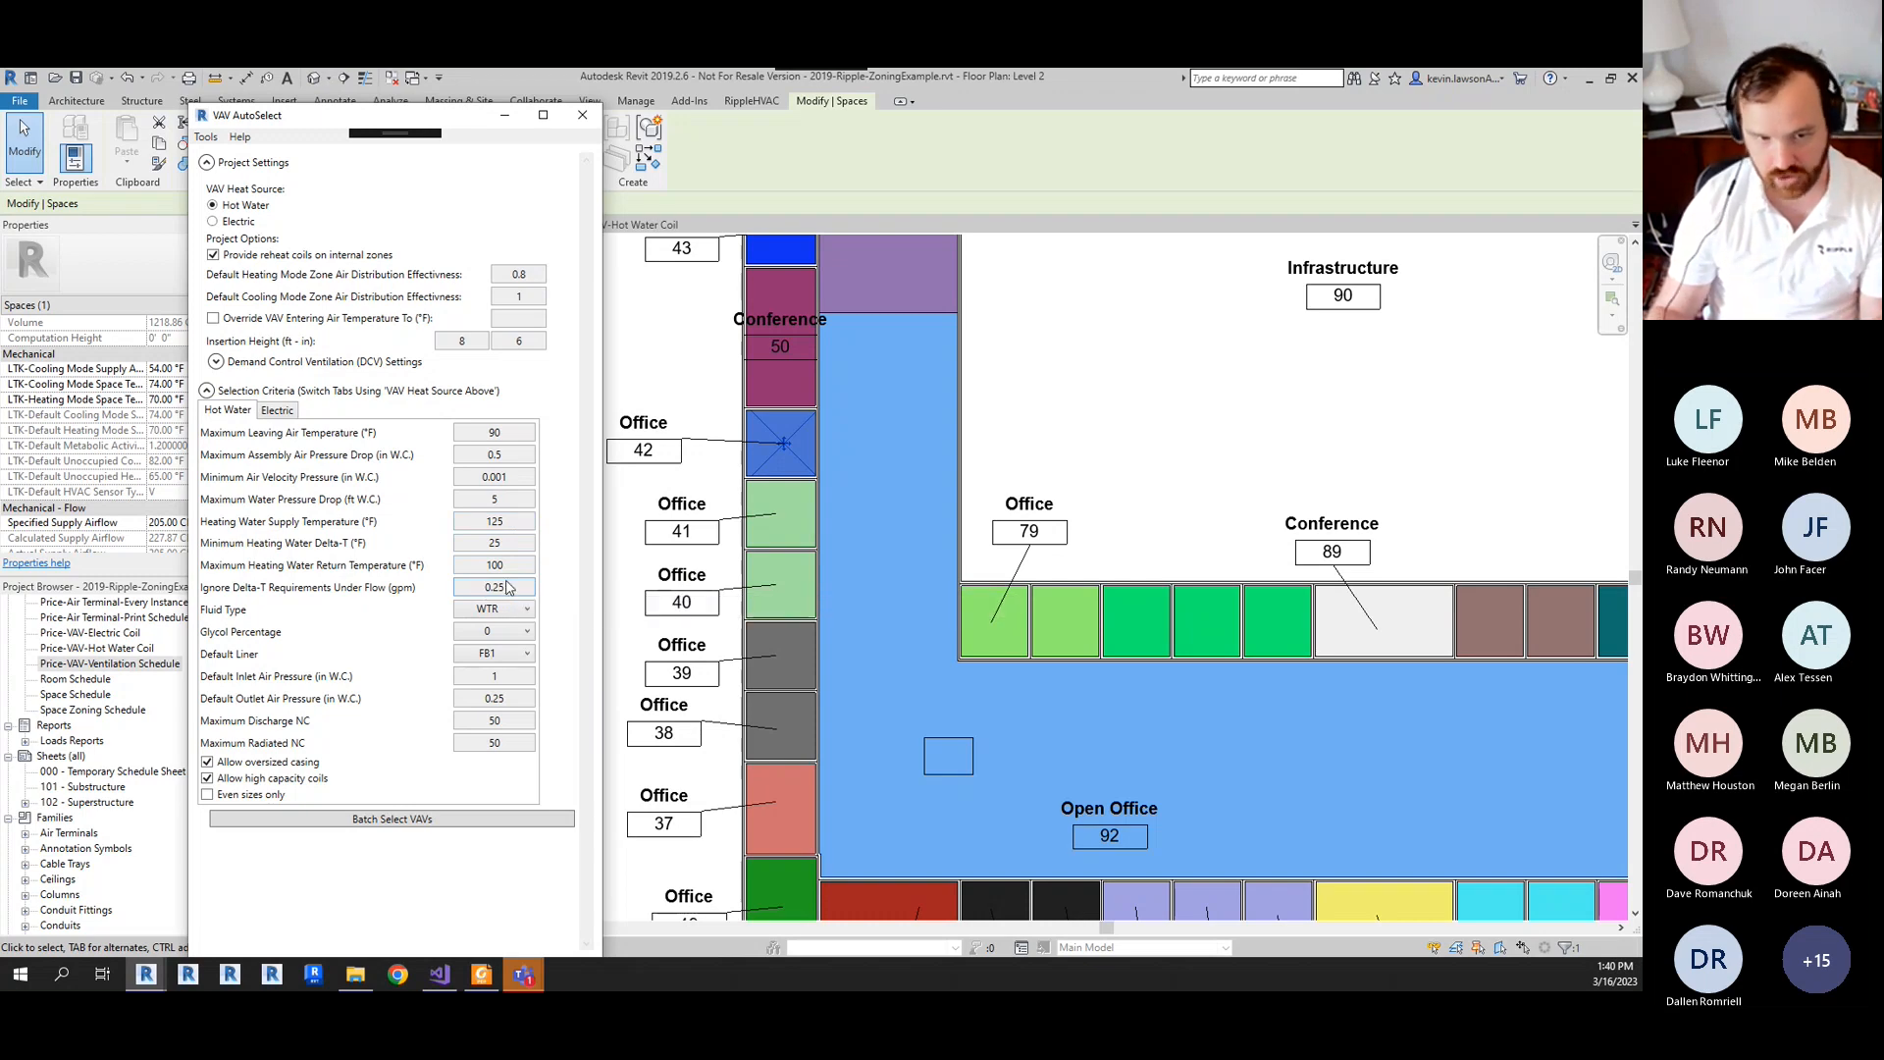
- Look through the available default liner types and their descriptions, keeping FB1
left_click(524, 654)
mouse_move(517, 735)
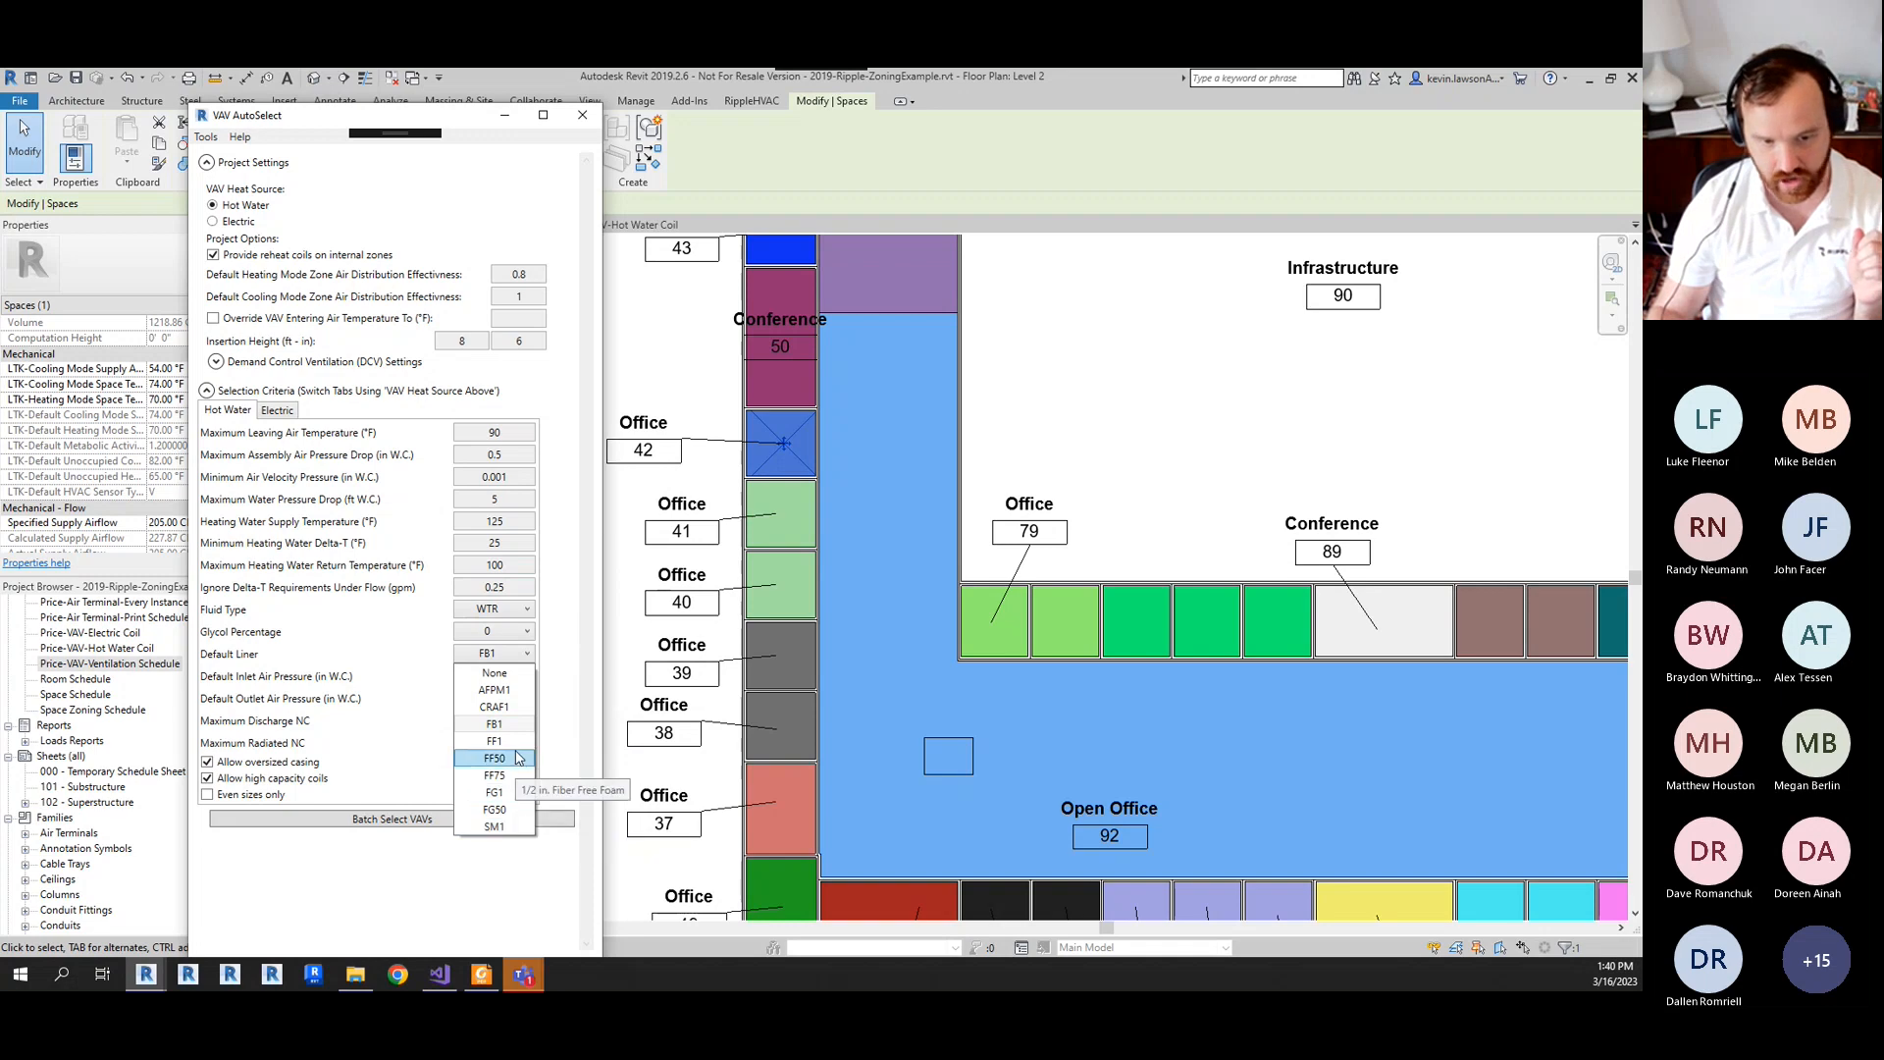
left_click(505, 659)
left_click(503, 657)
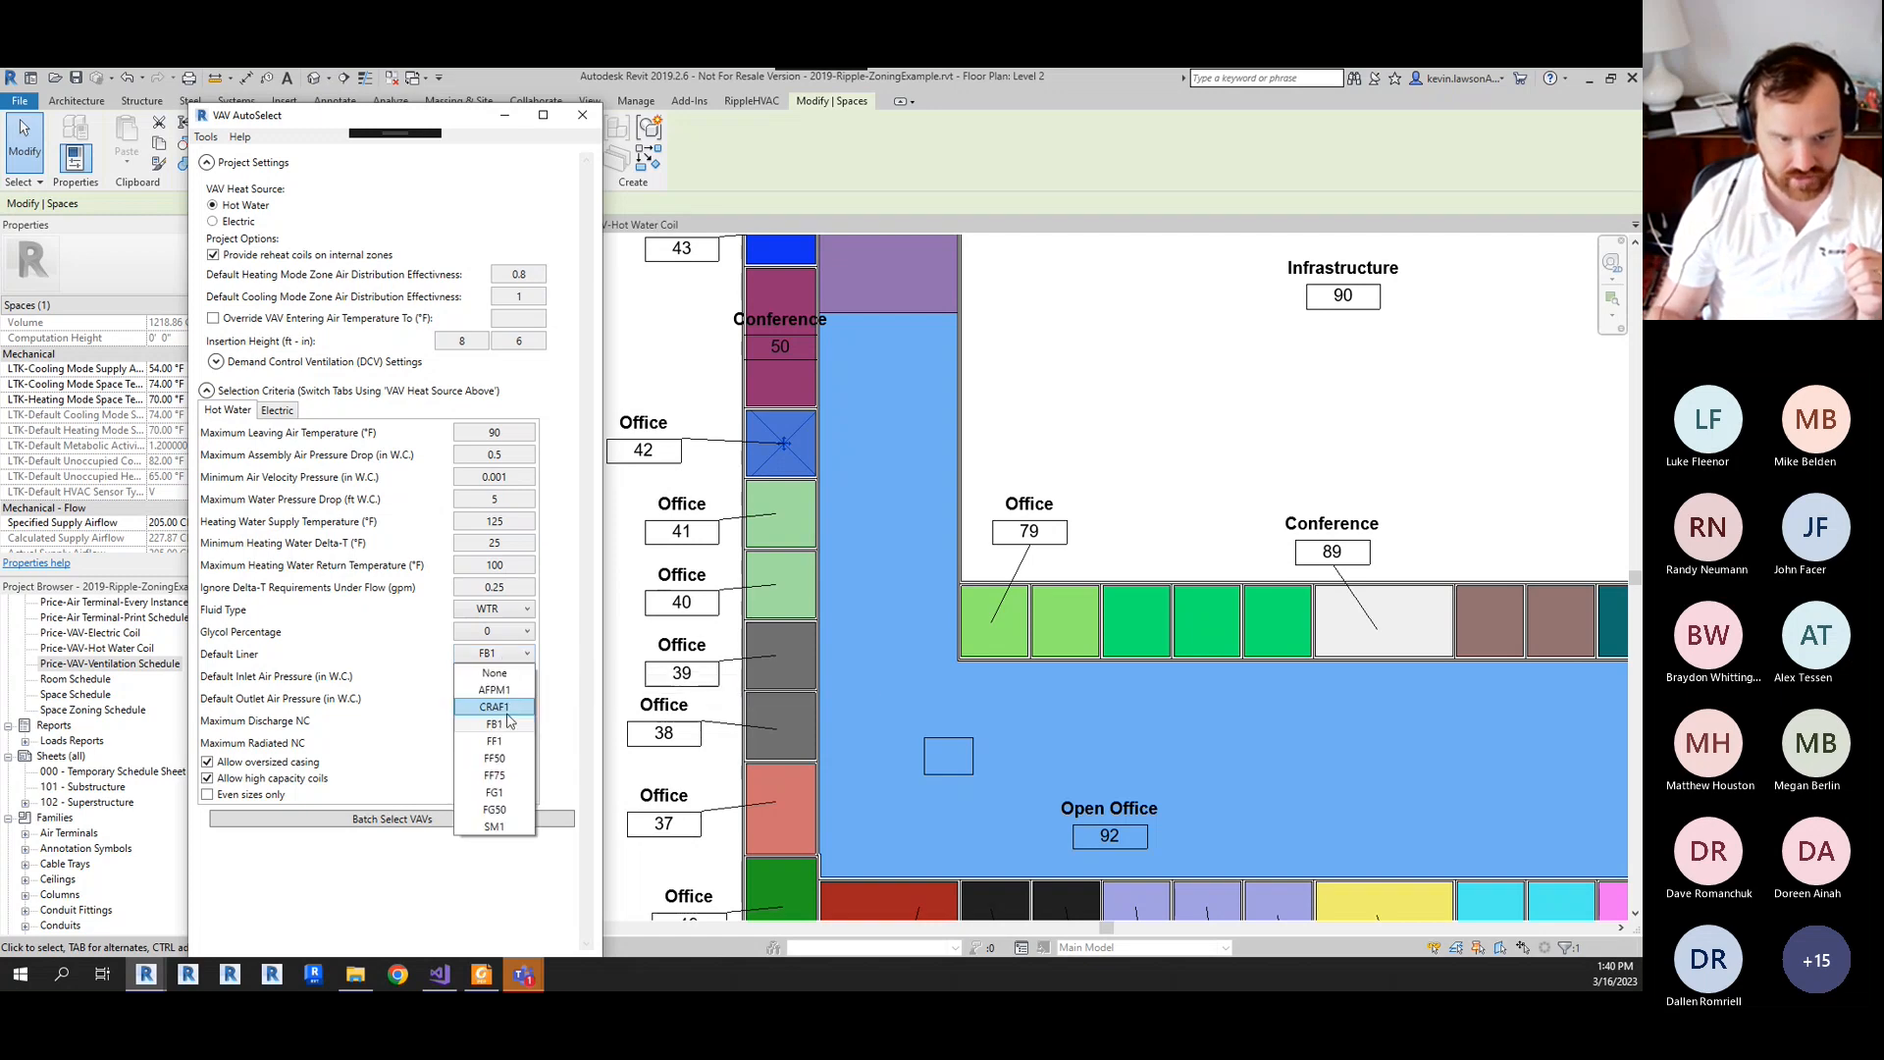
left_click(509, 664)
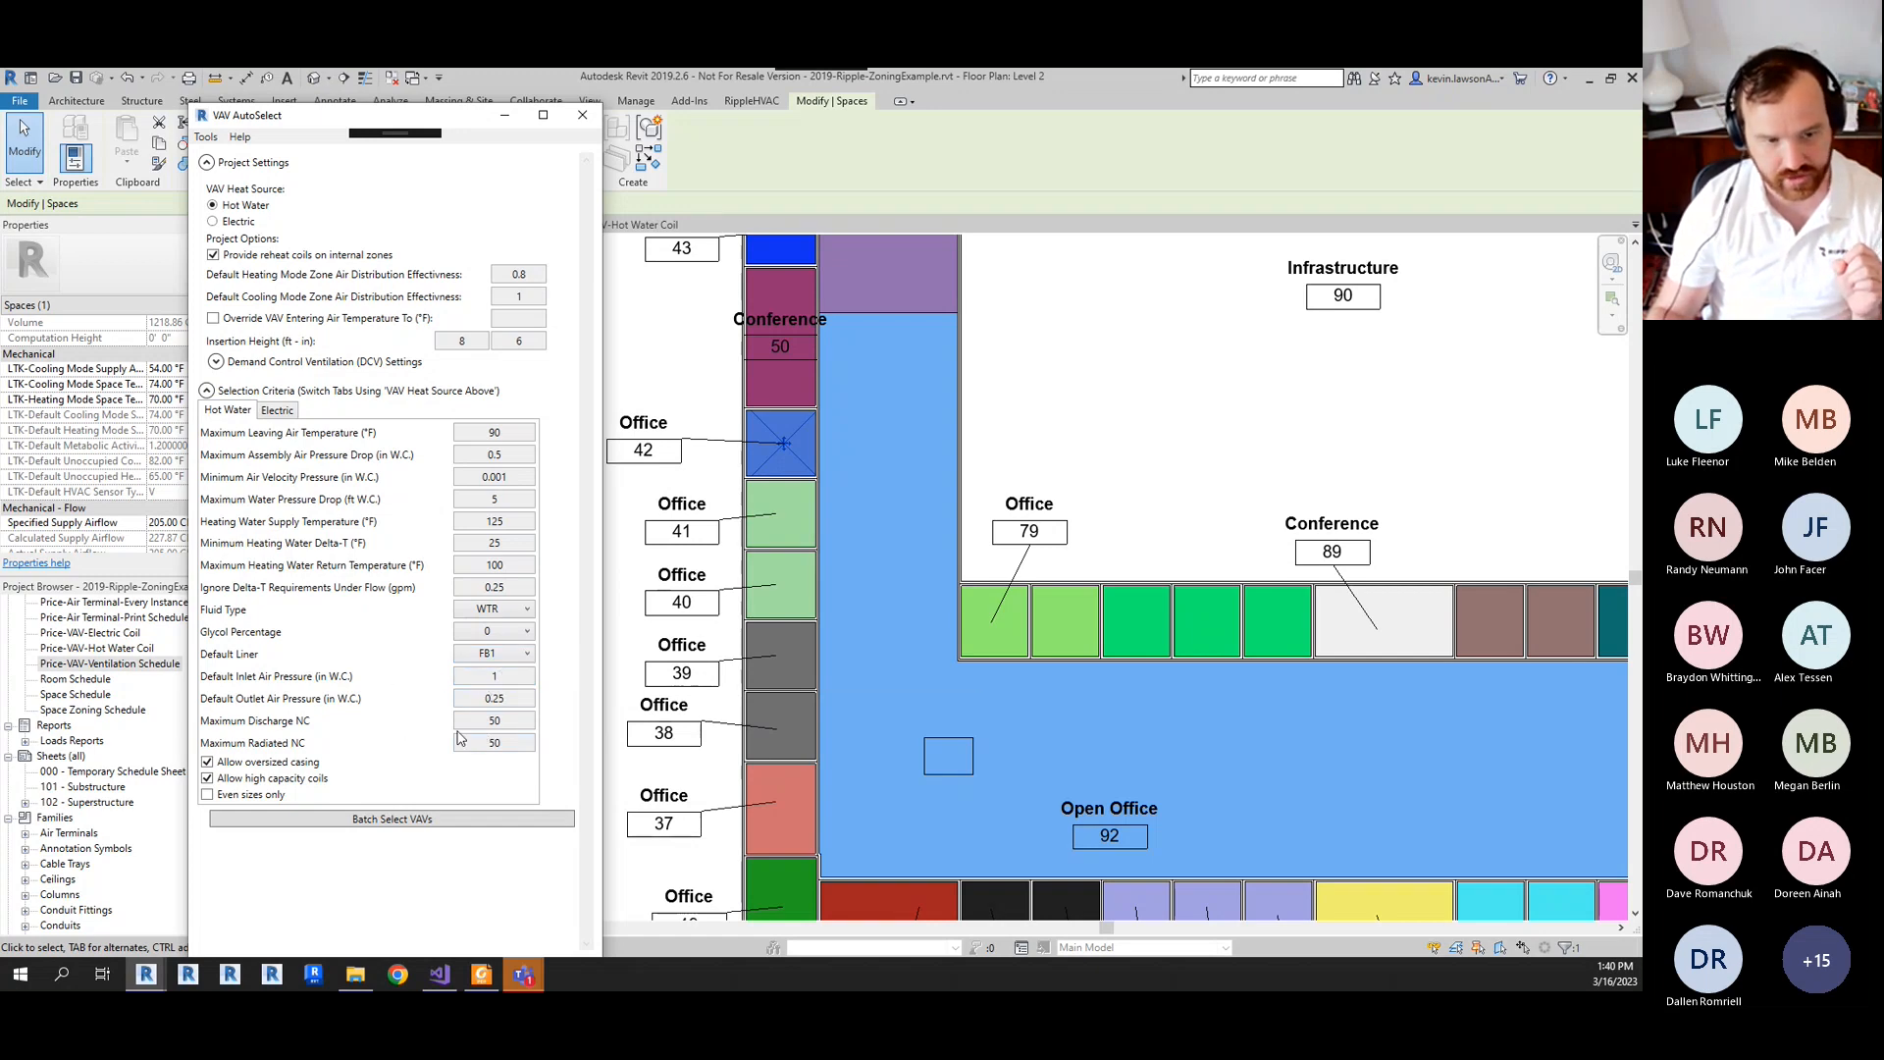
- Review the default outlet air pressure, maximum discharge NC, assembly pressure drop and casing and coil options
left_click(507, 699)
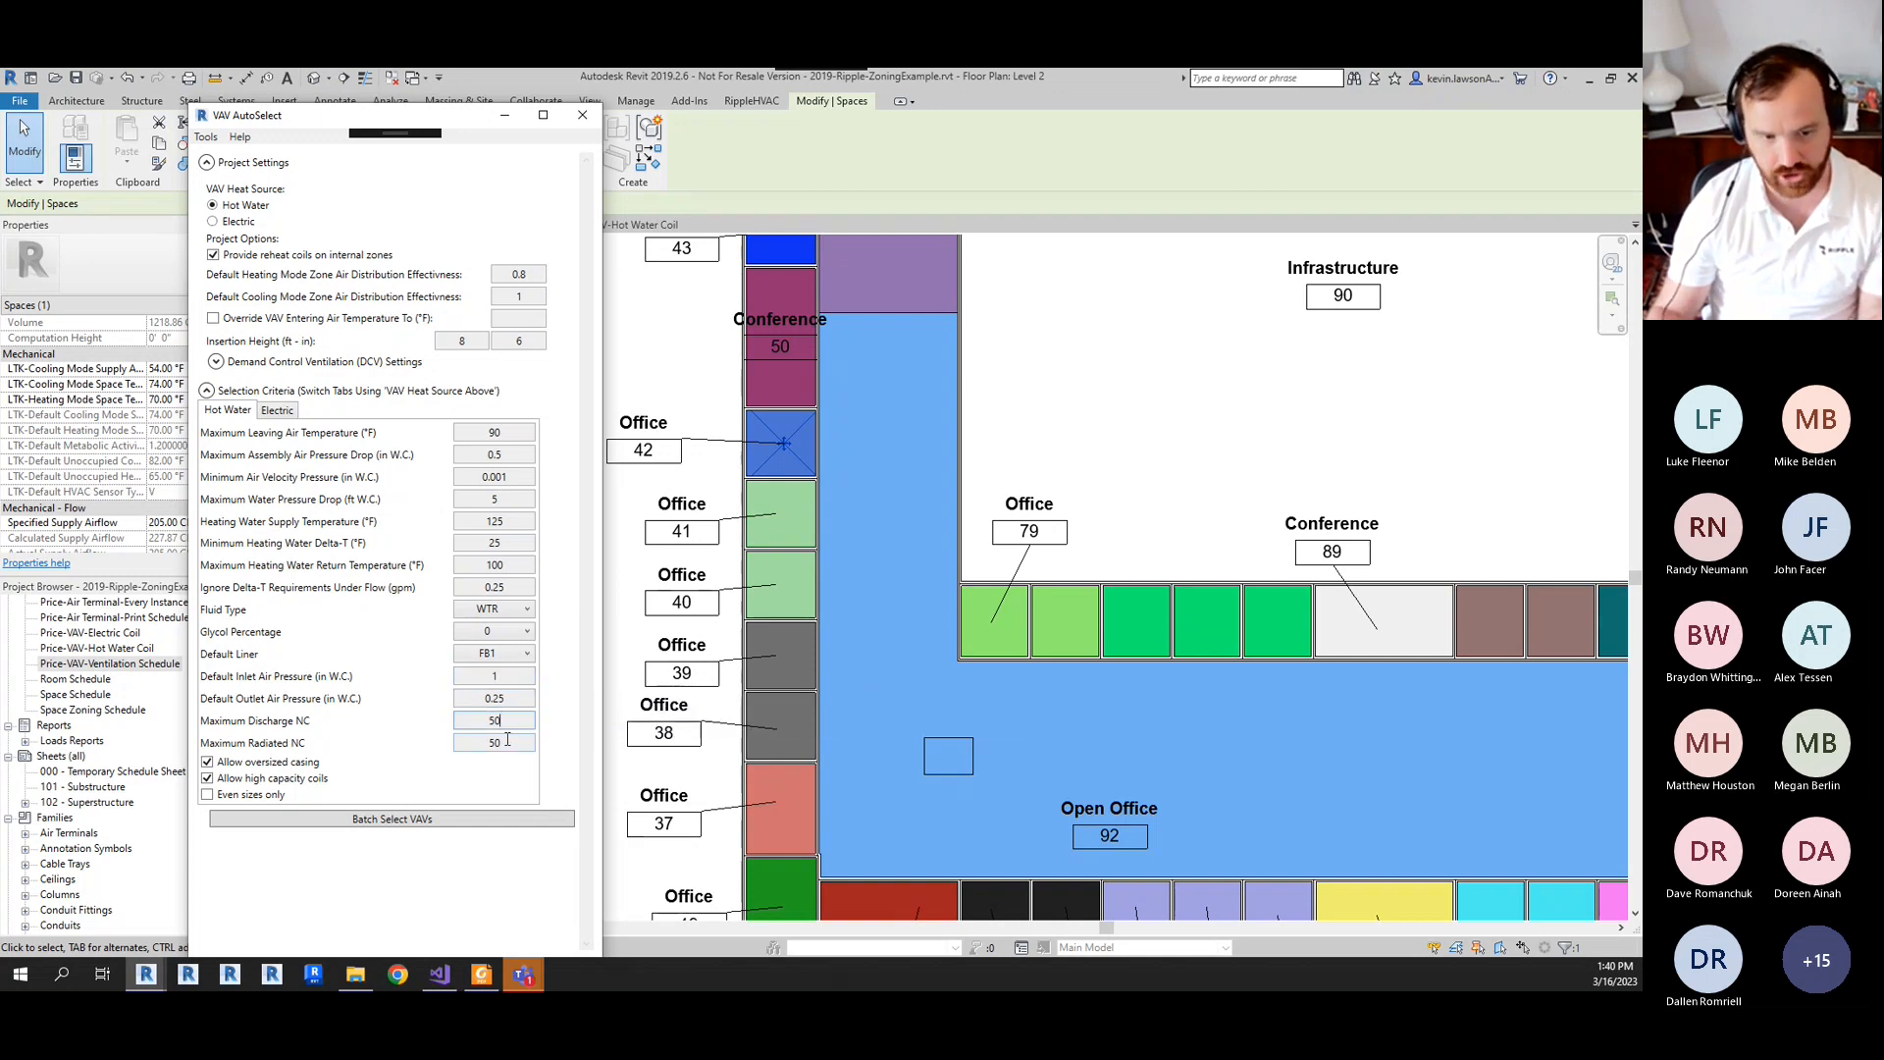
left_click(508, 723)
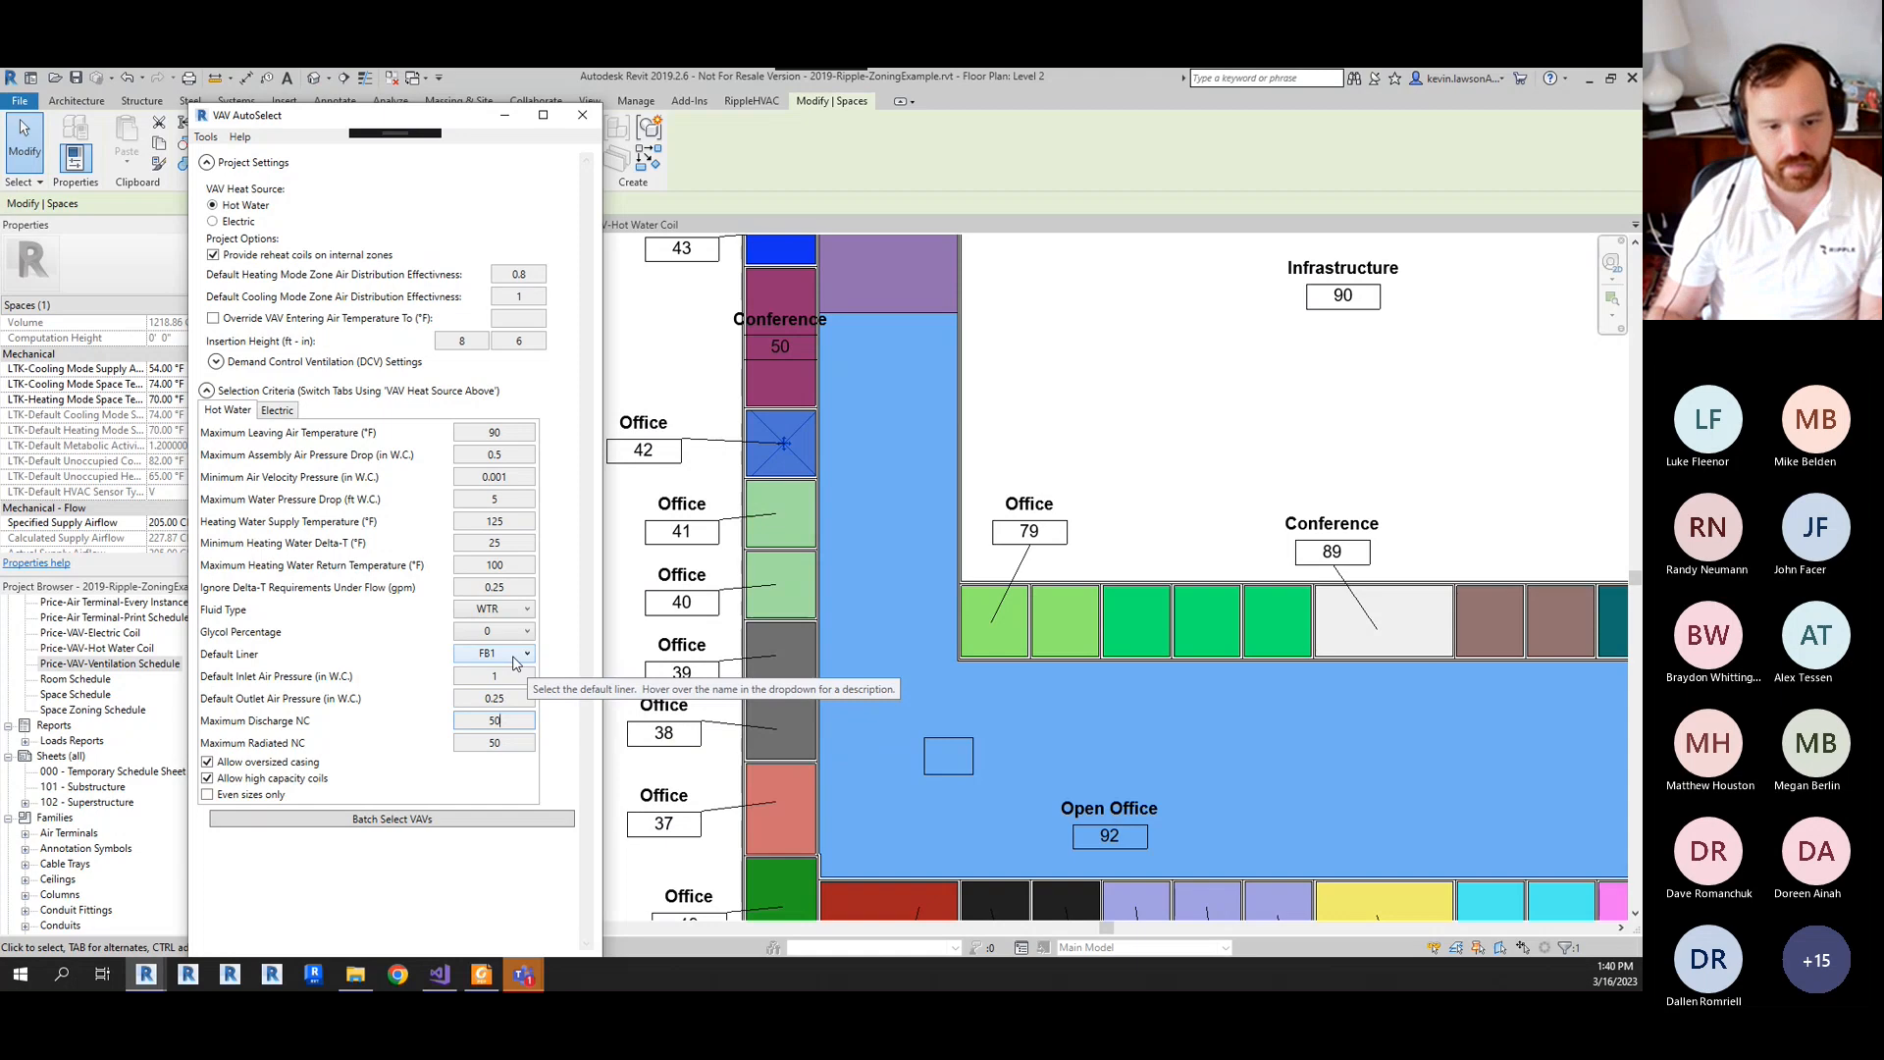
left_click(513, 457)
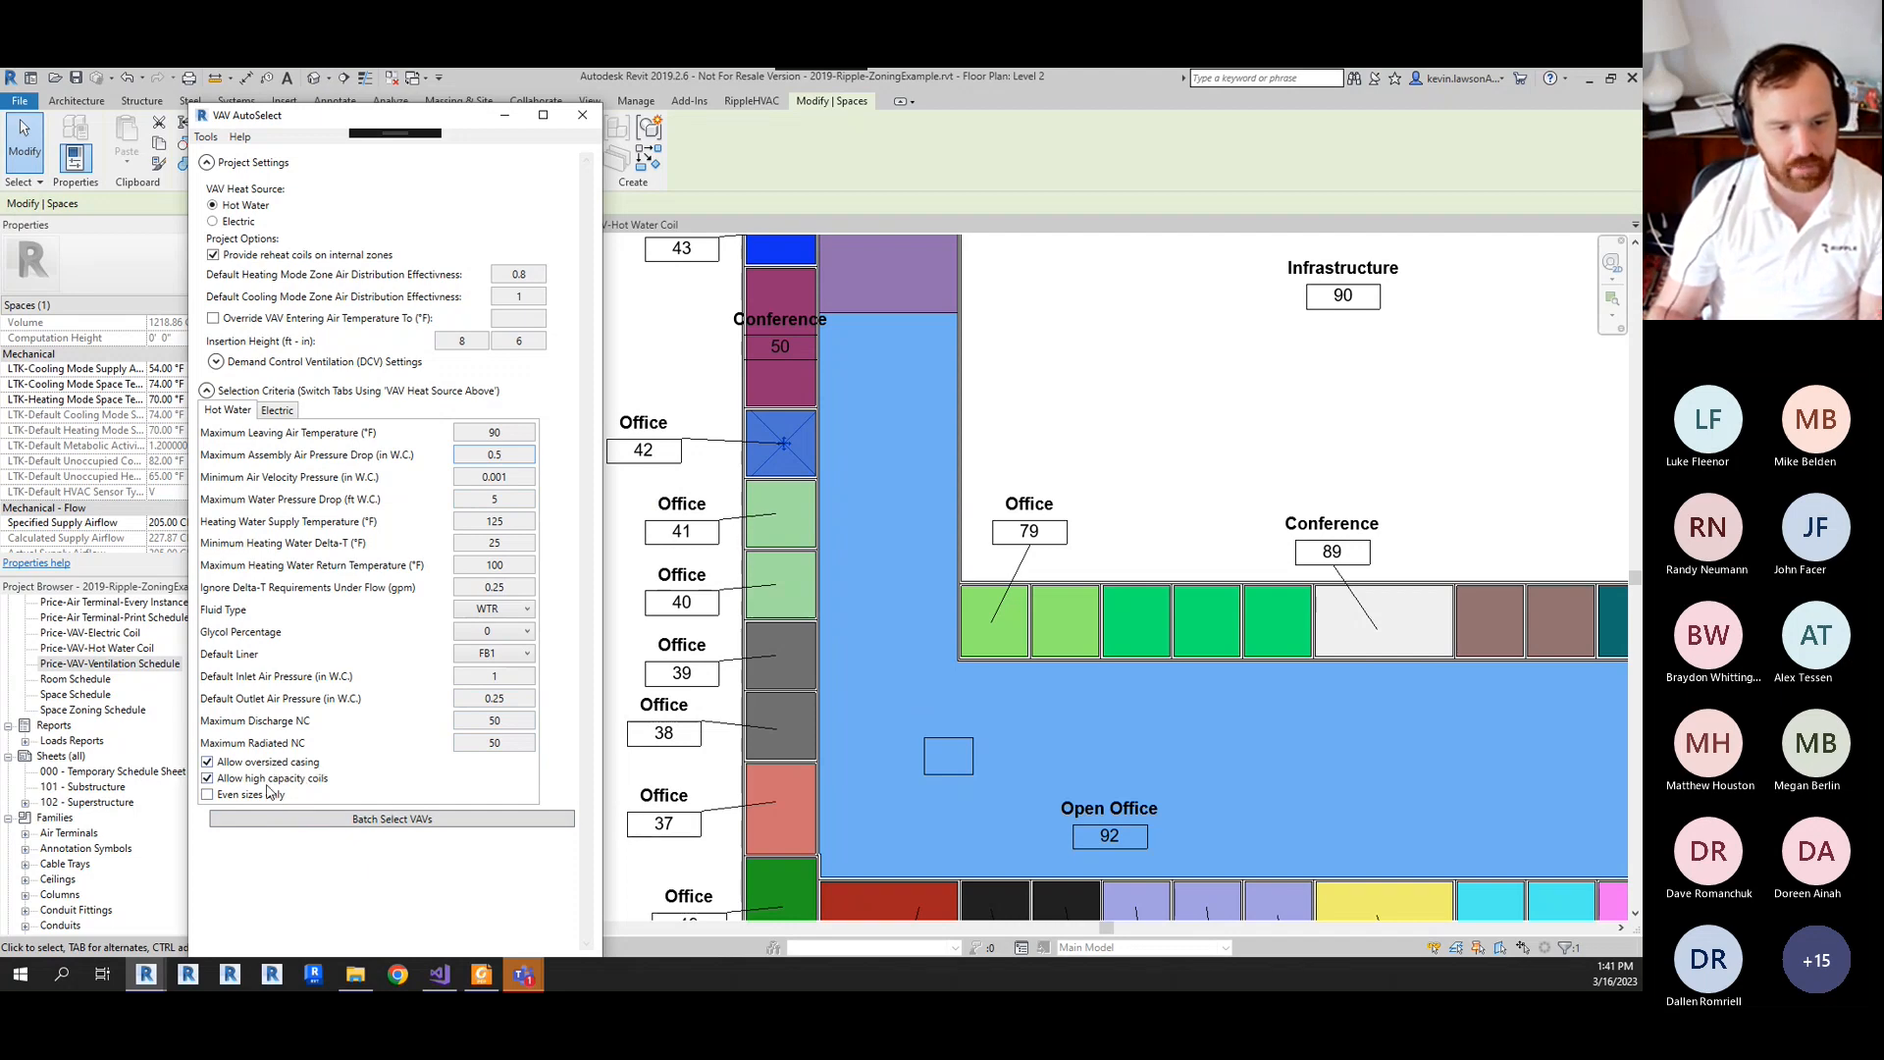
mouse_move(286, 772)
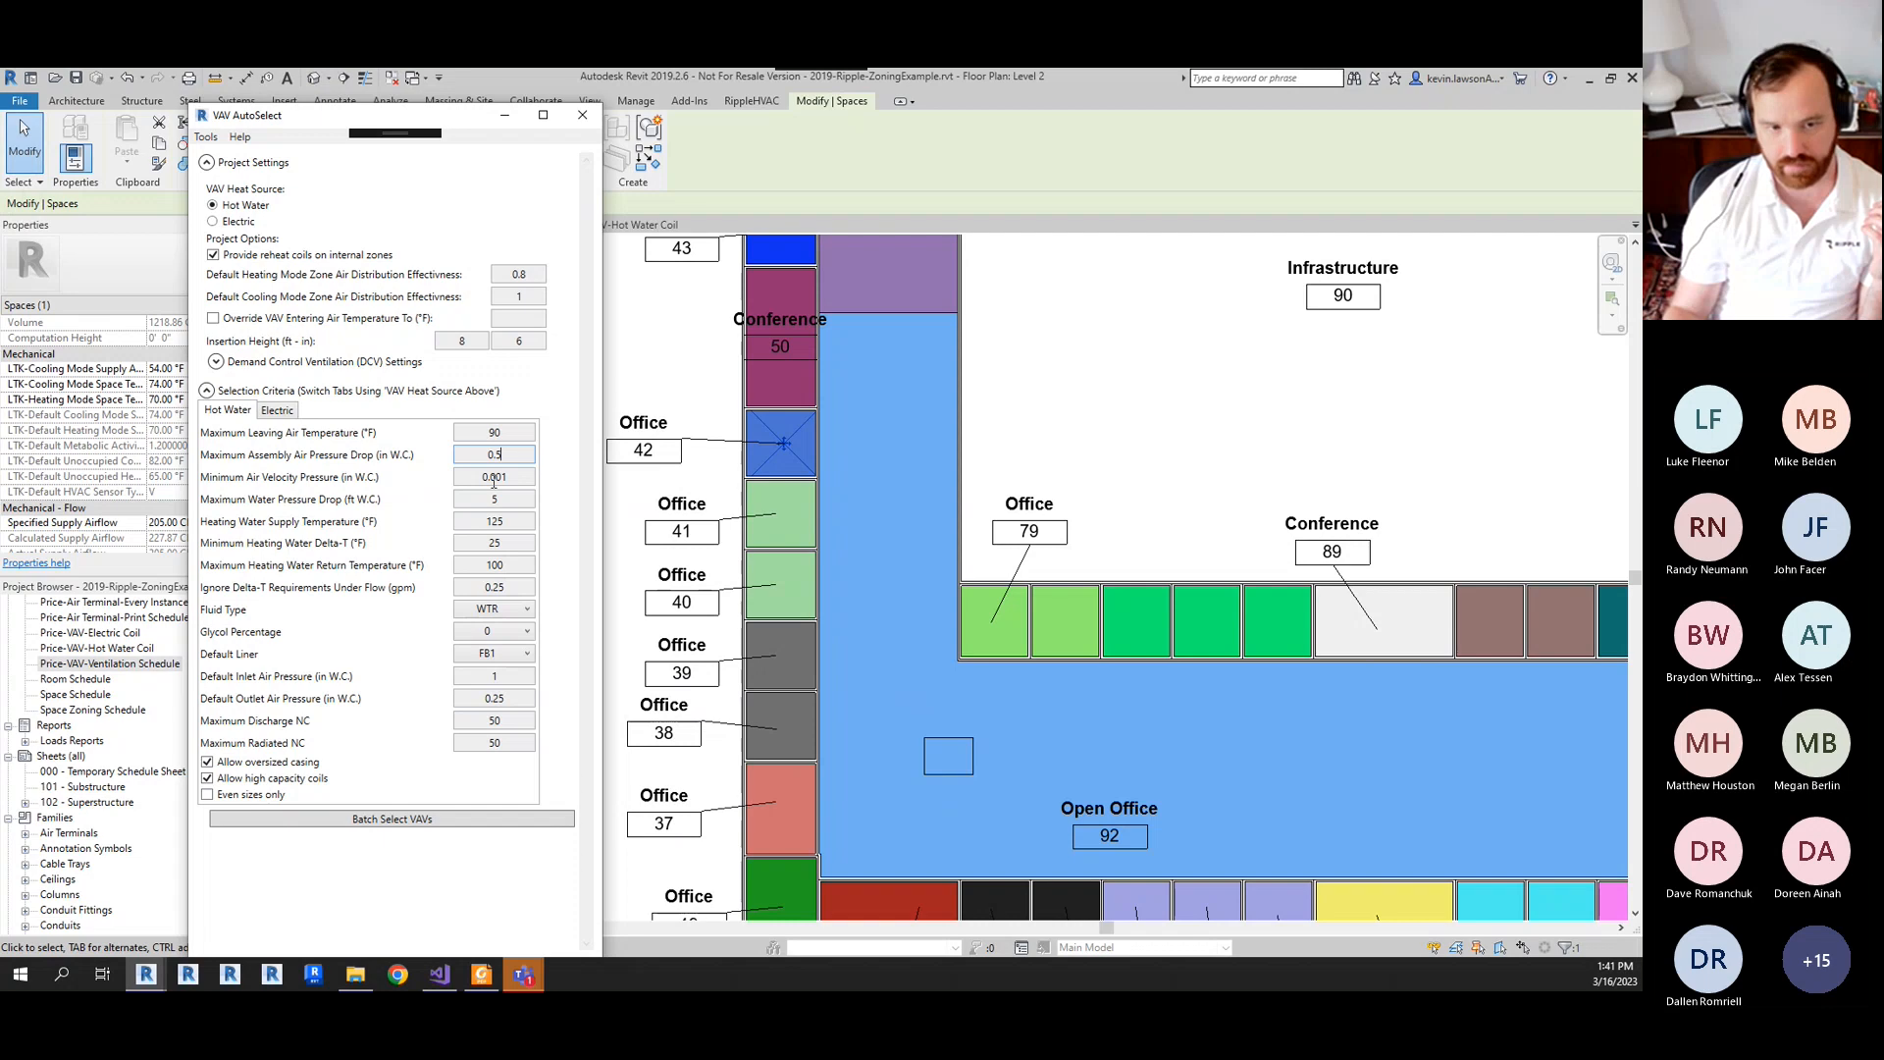
mouse_move(491, 478)
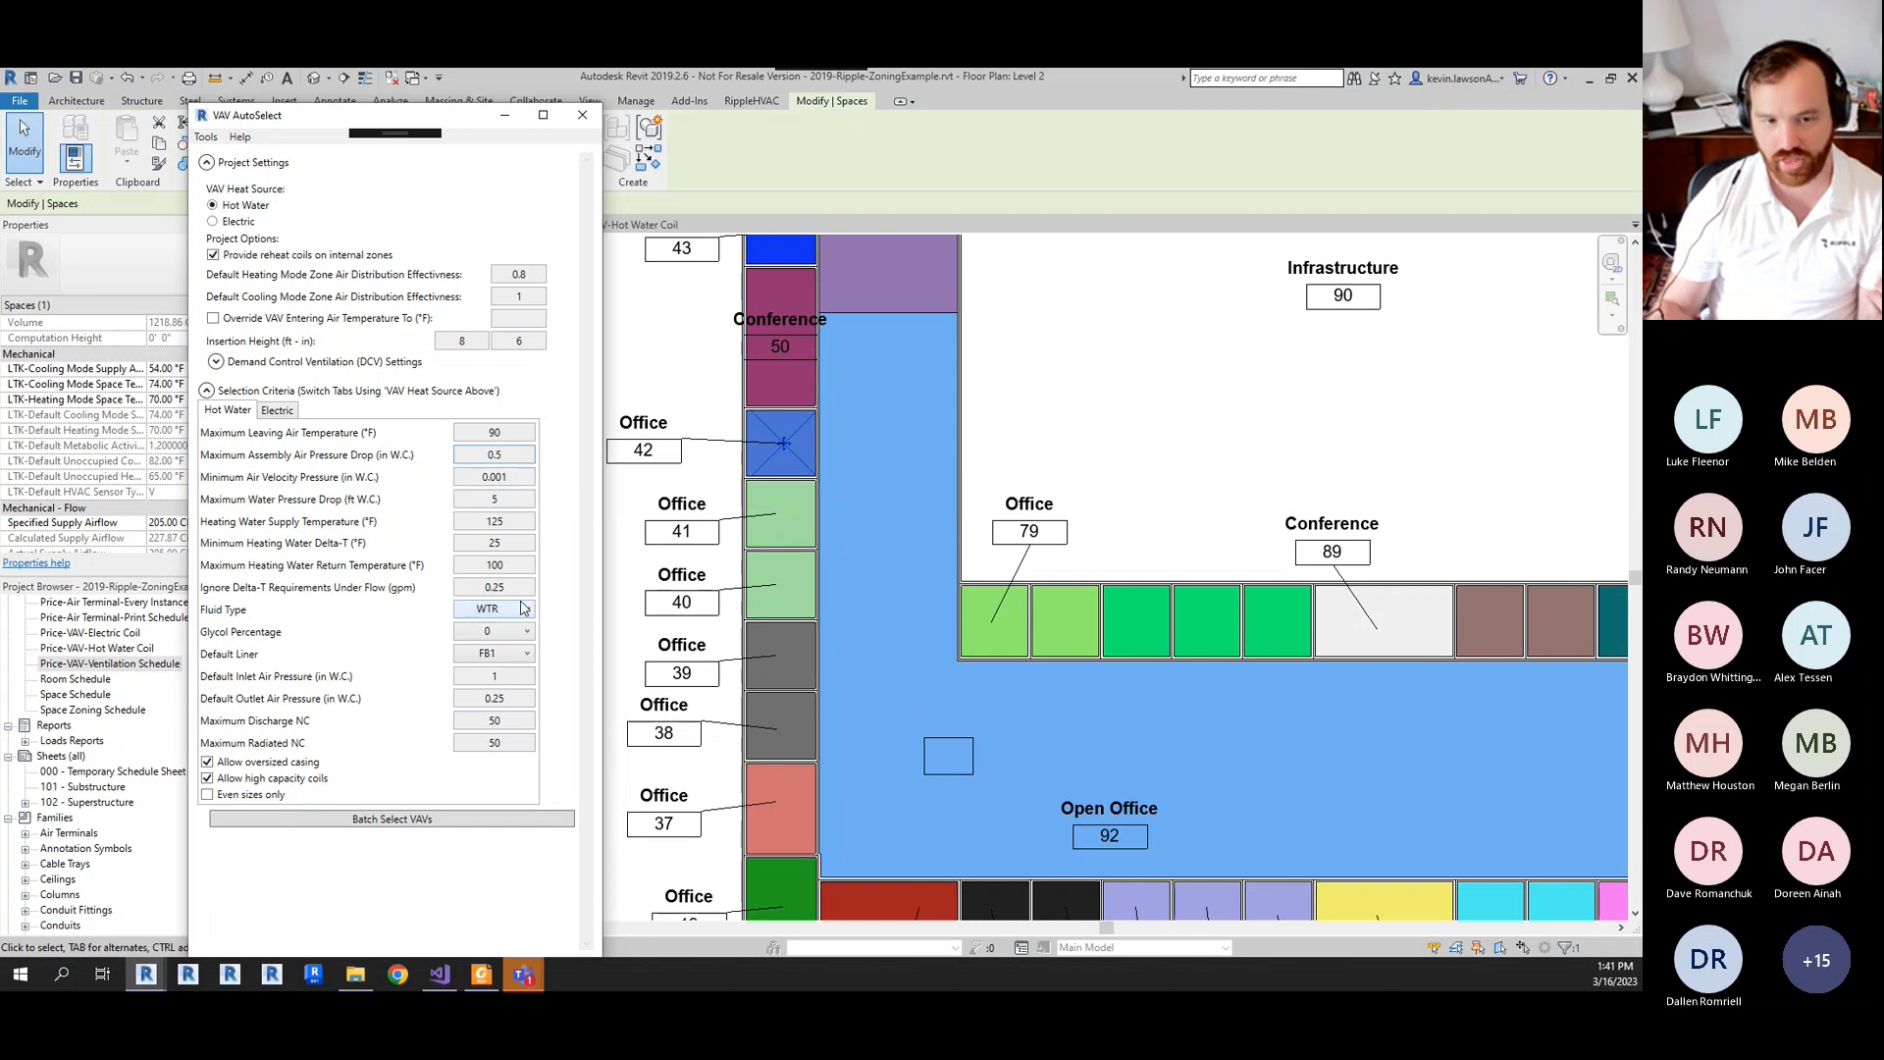
mouse_move(522, 609)
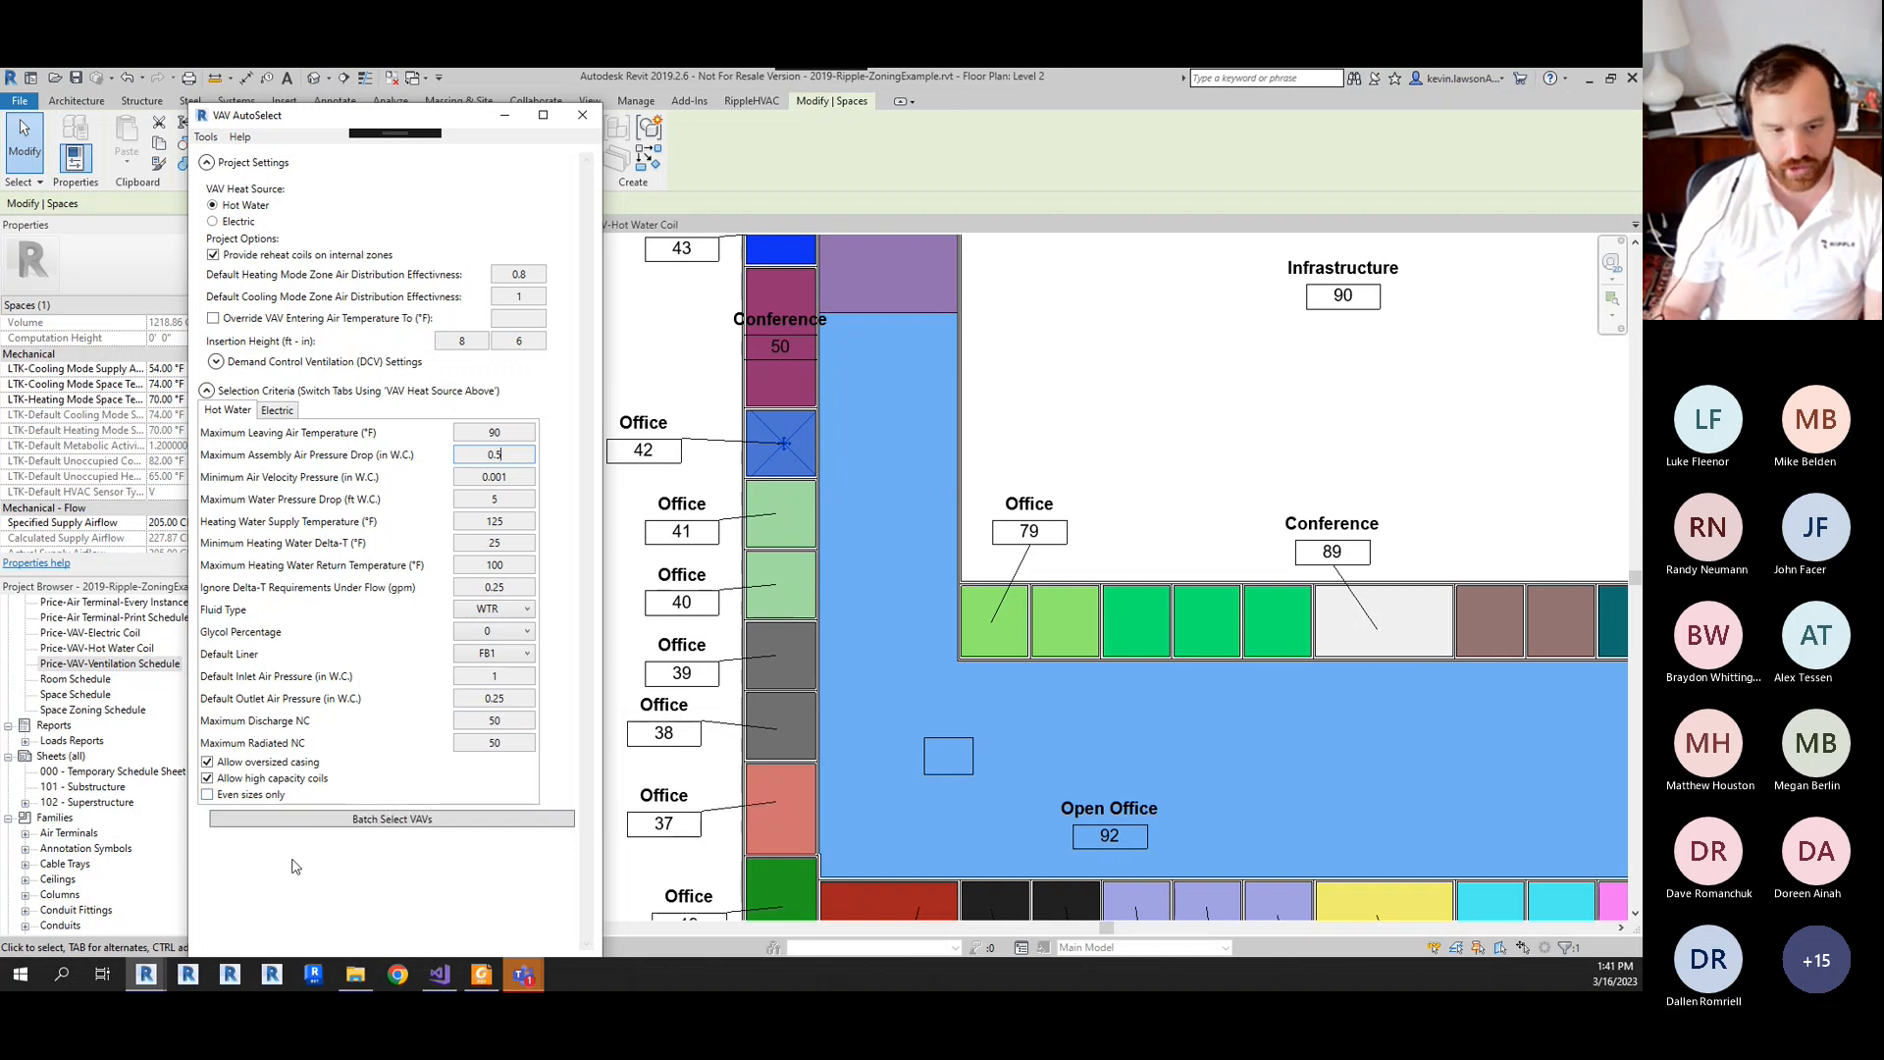
- Batch select the VAVs with the hot water criteria and return to the Level 2 floor plan
left_click(351, 830)
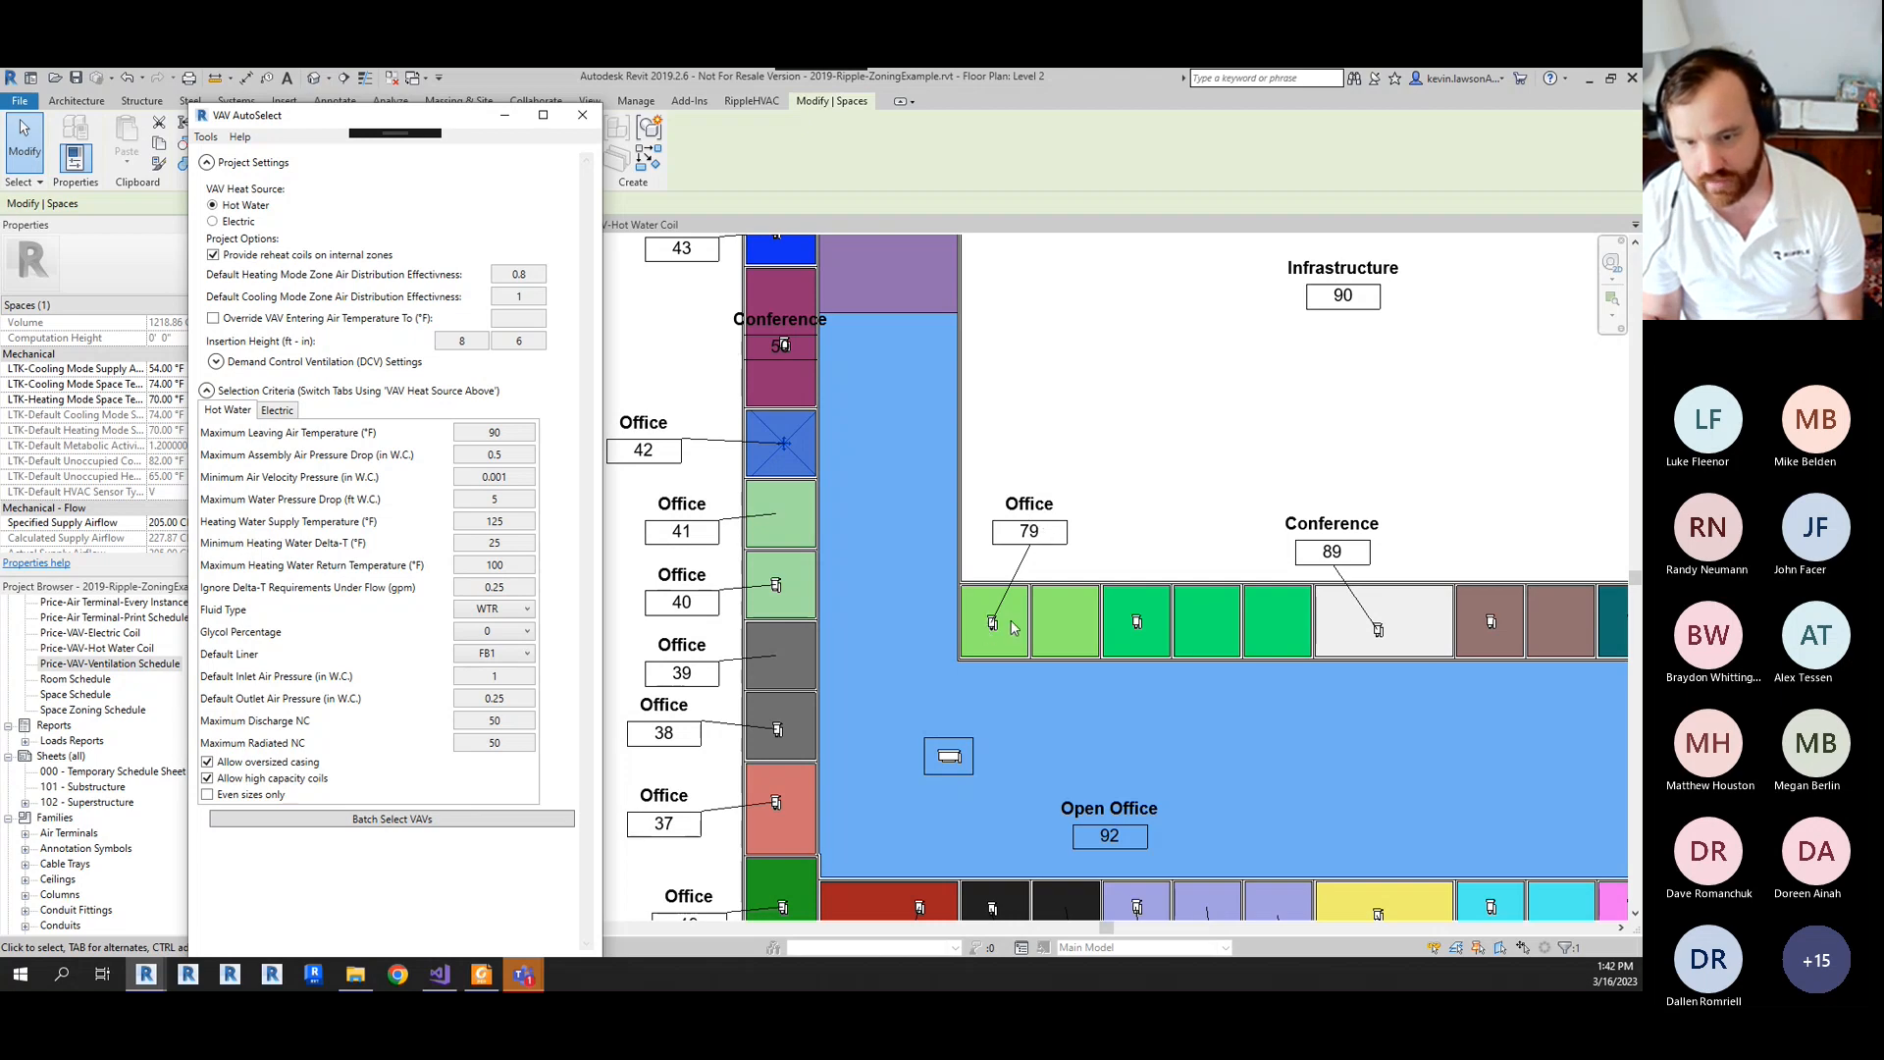
left_click(1150, 471)
- Inspect the VAV placed in Office 40 on the Level 2 plan, deselect it, and examine the surrounding zones
scroll(757, 466, "up", 1)
scroll(693, 666, "down", 3)
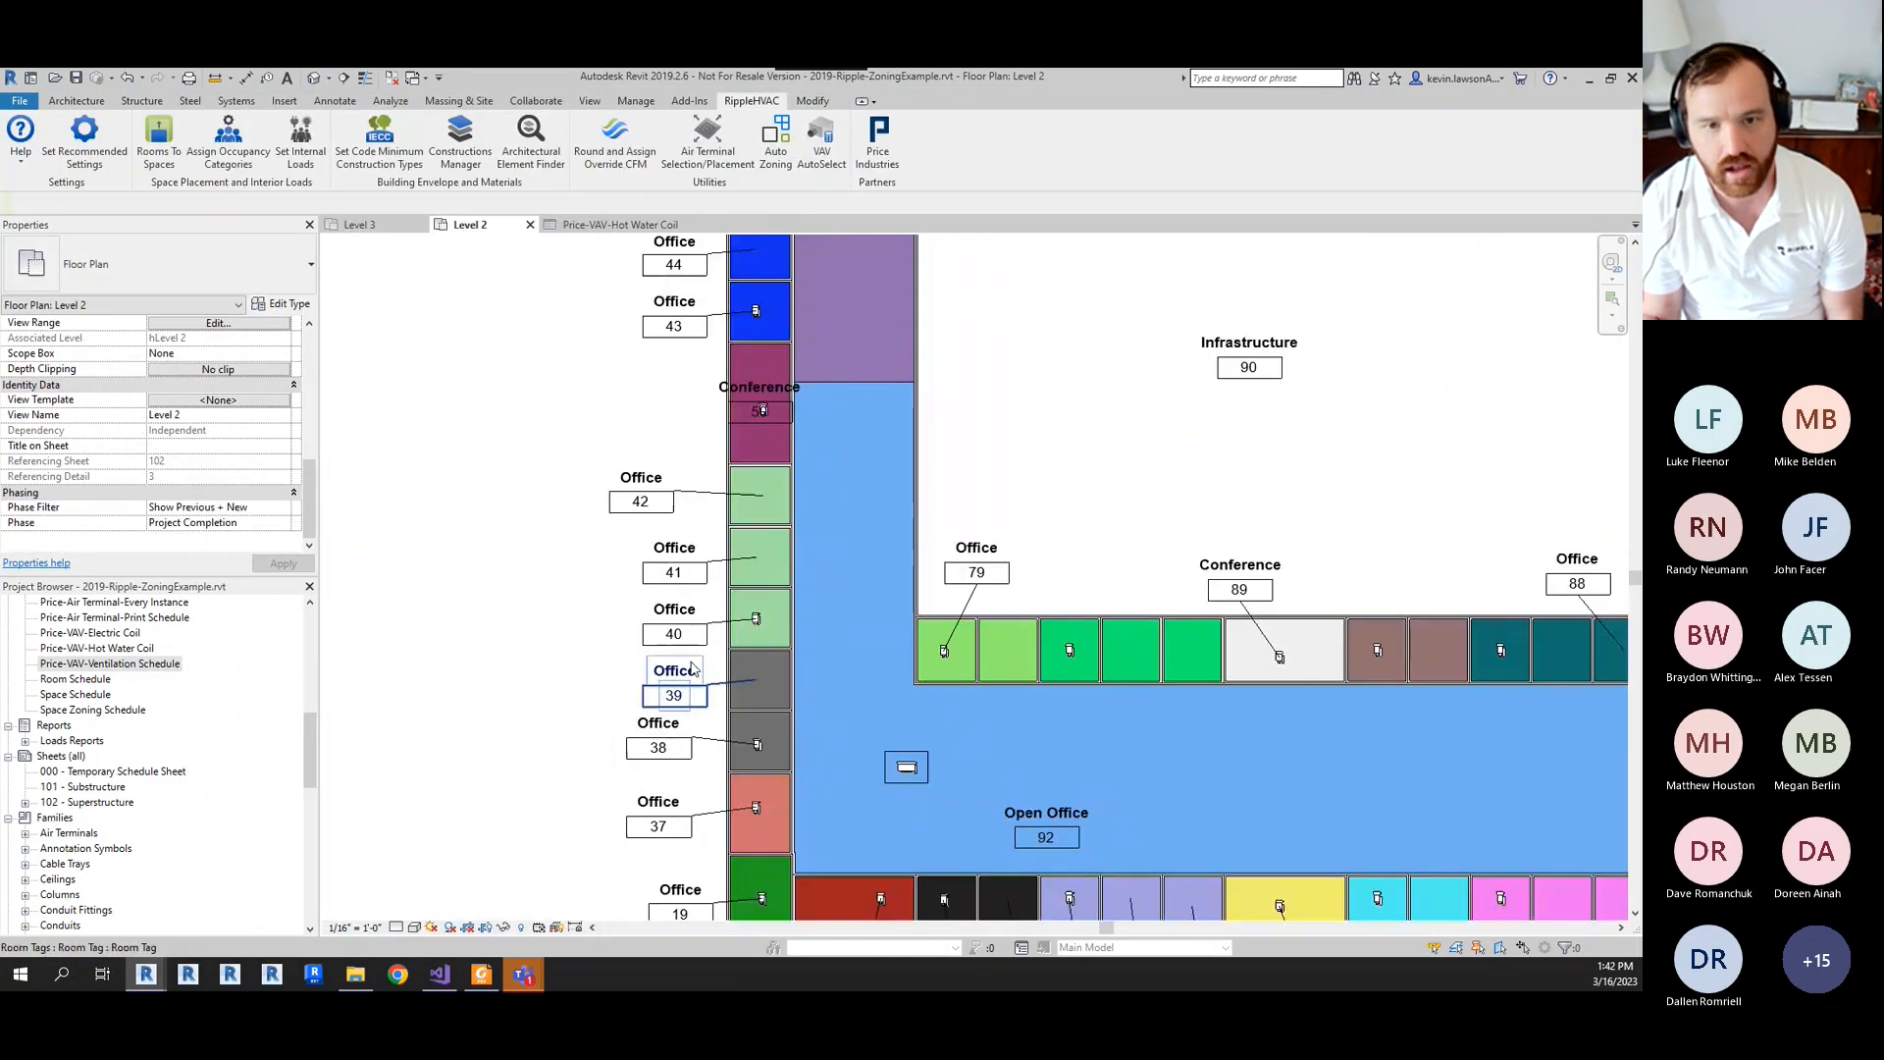
scroll(705, 432, "up", 4)
scroll(704, 687, "up", 1)
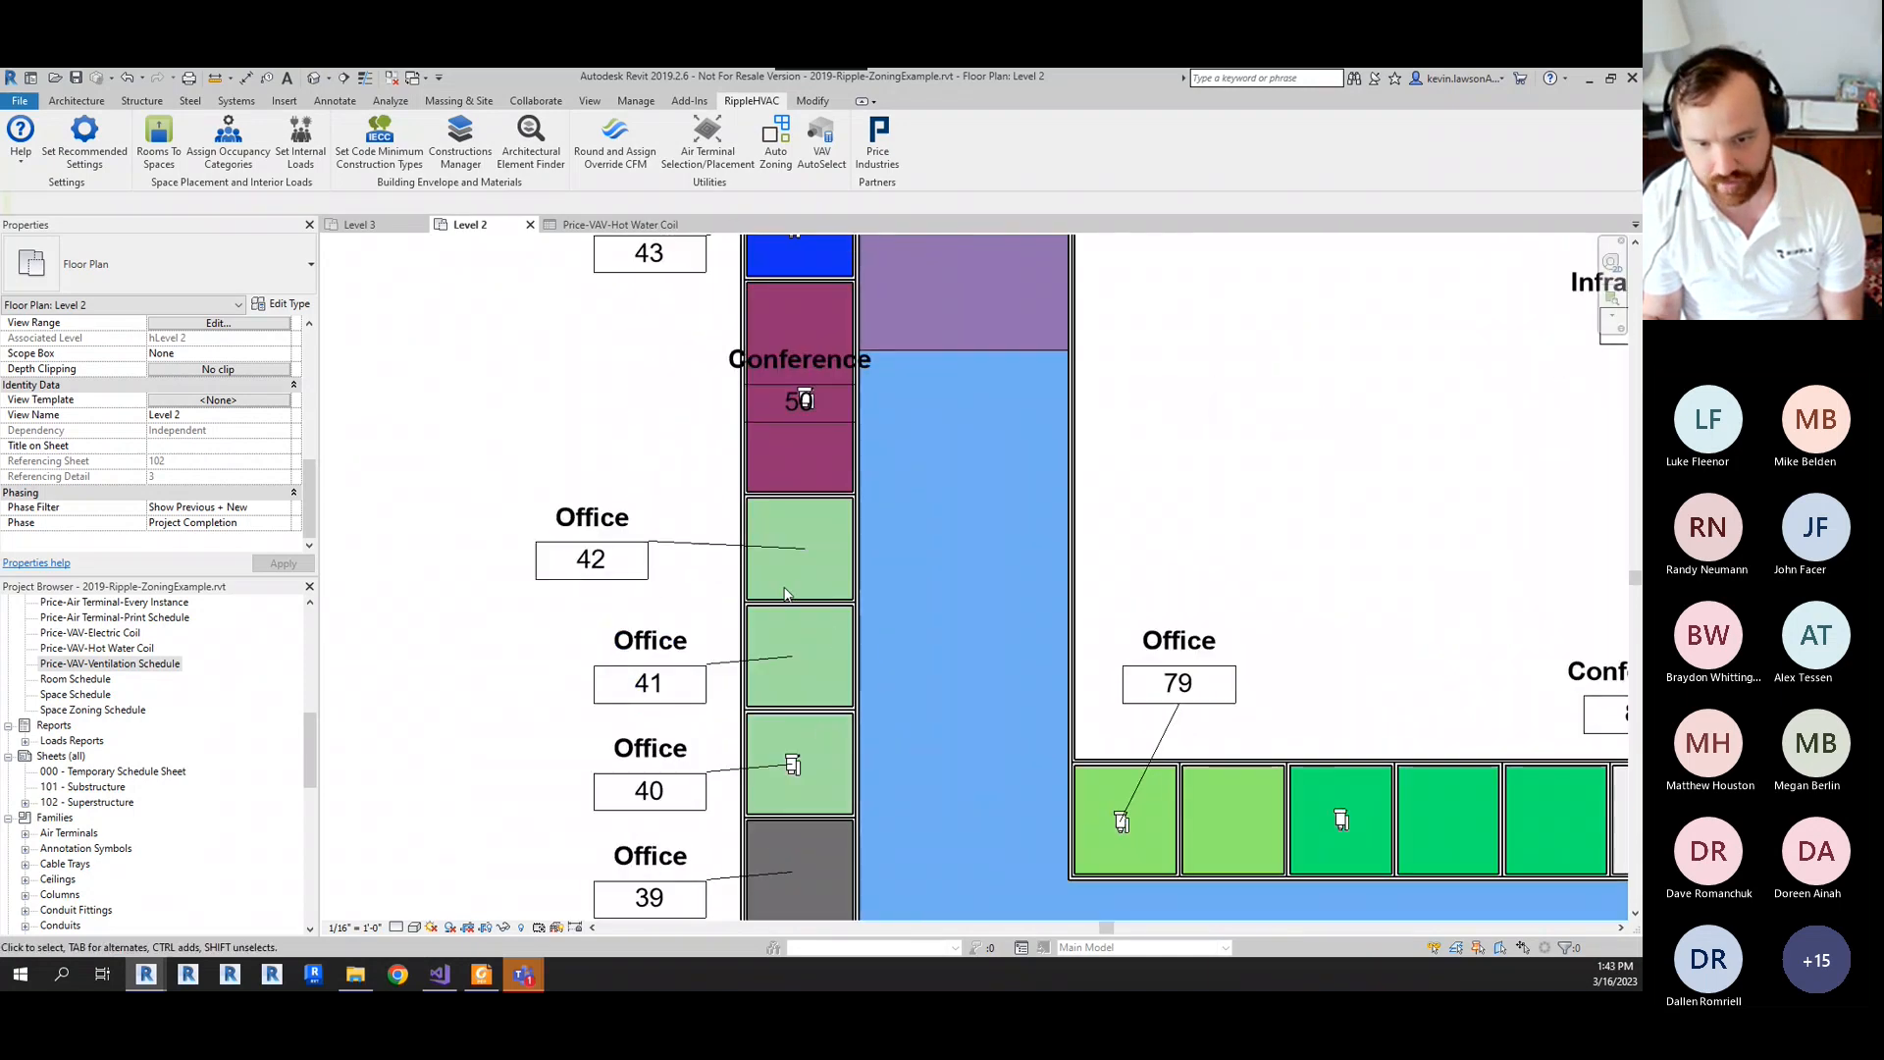
left_click(792, 773)
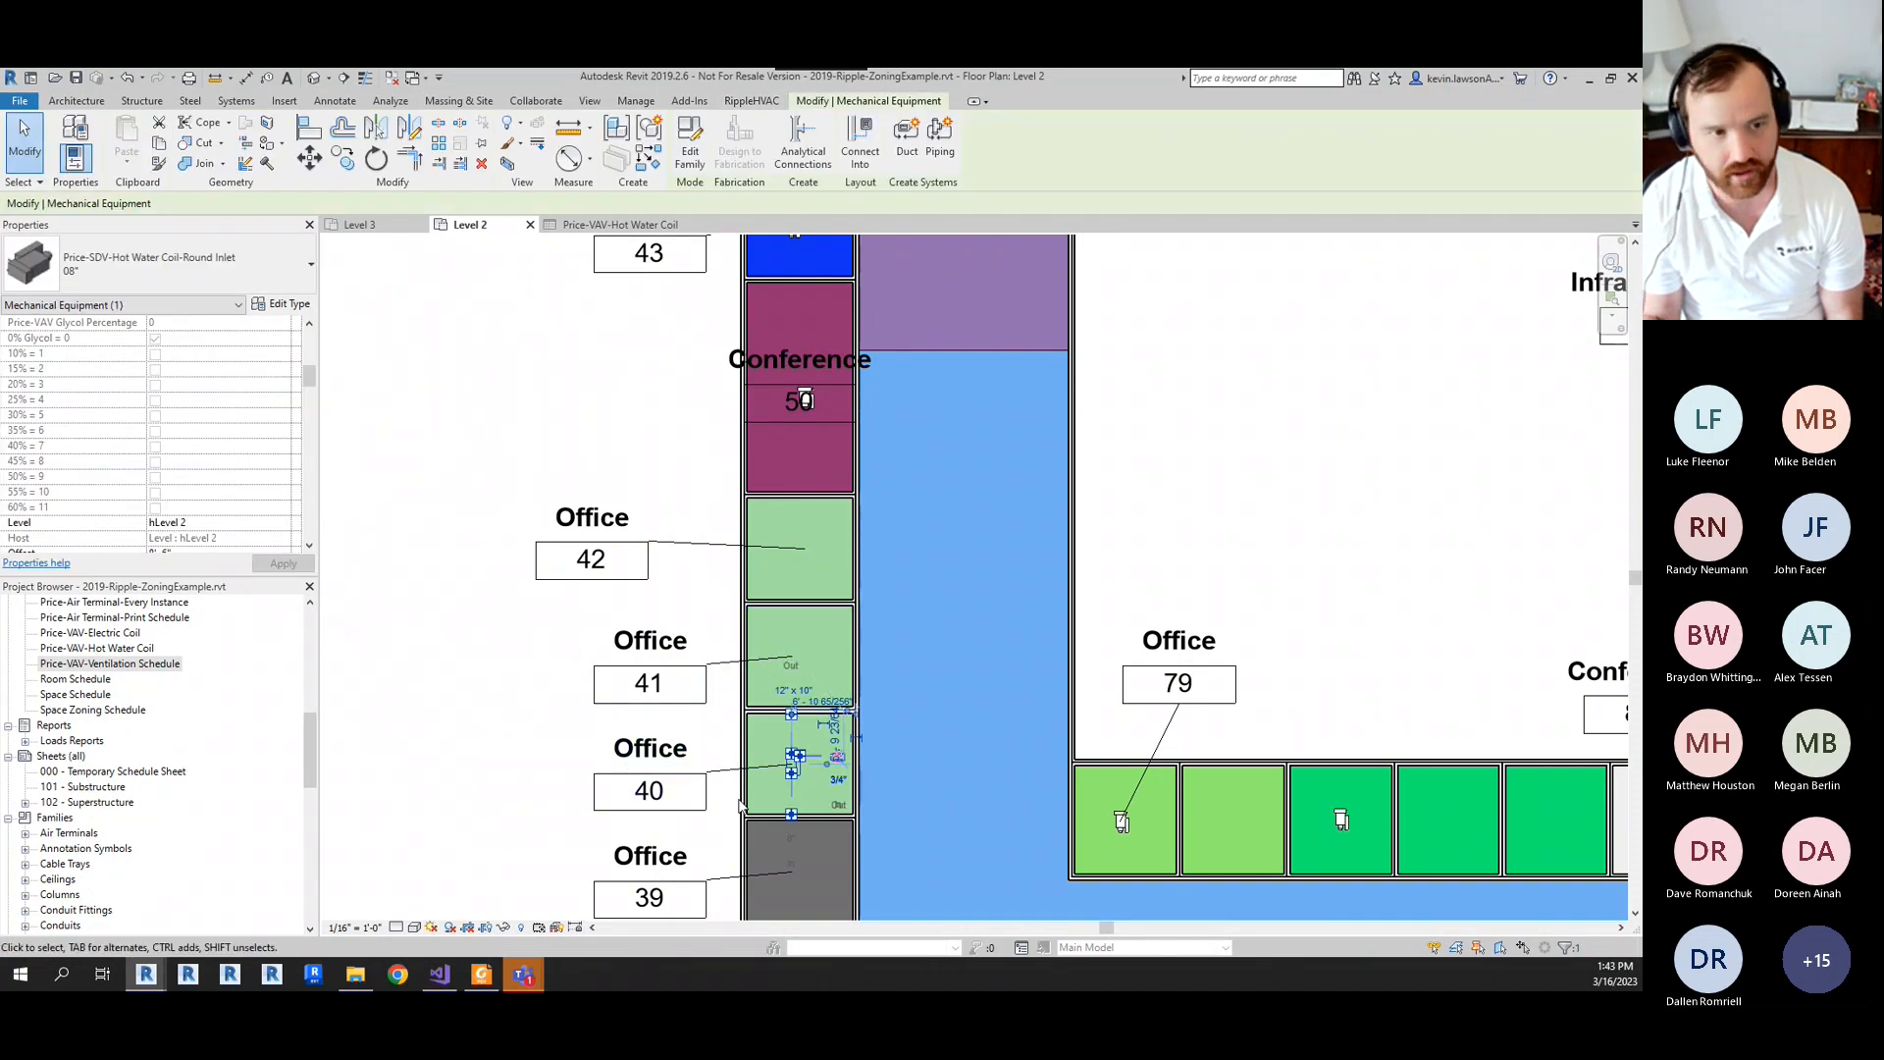
scroll(741, 804, "up", 1)
left_click(526, 677)
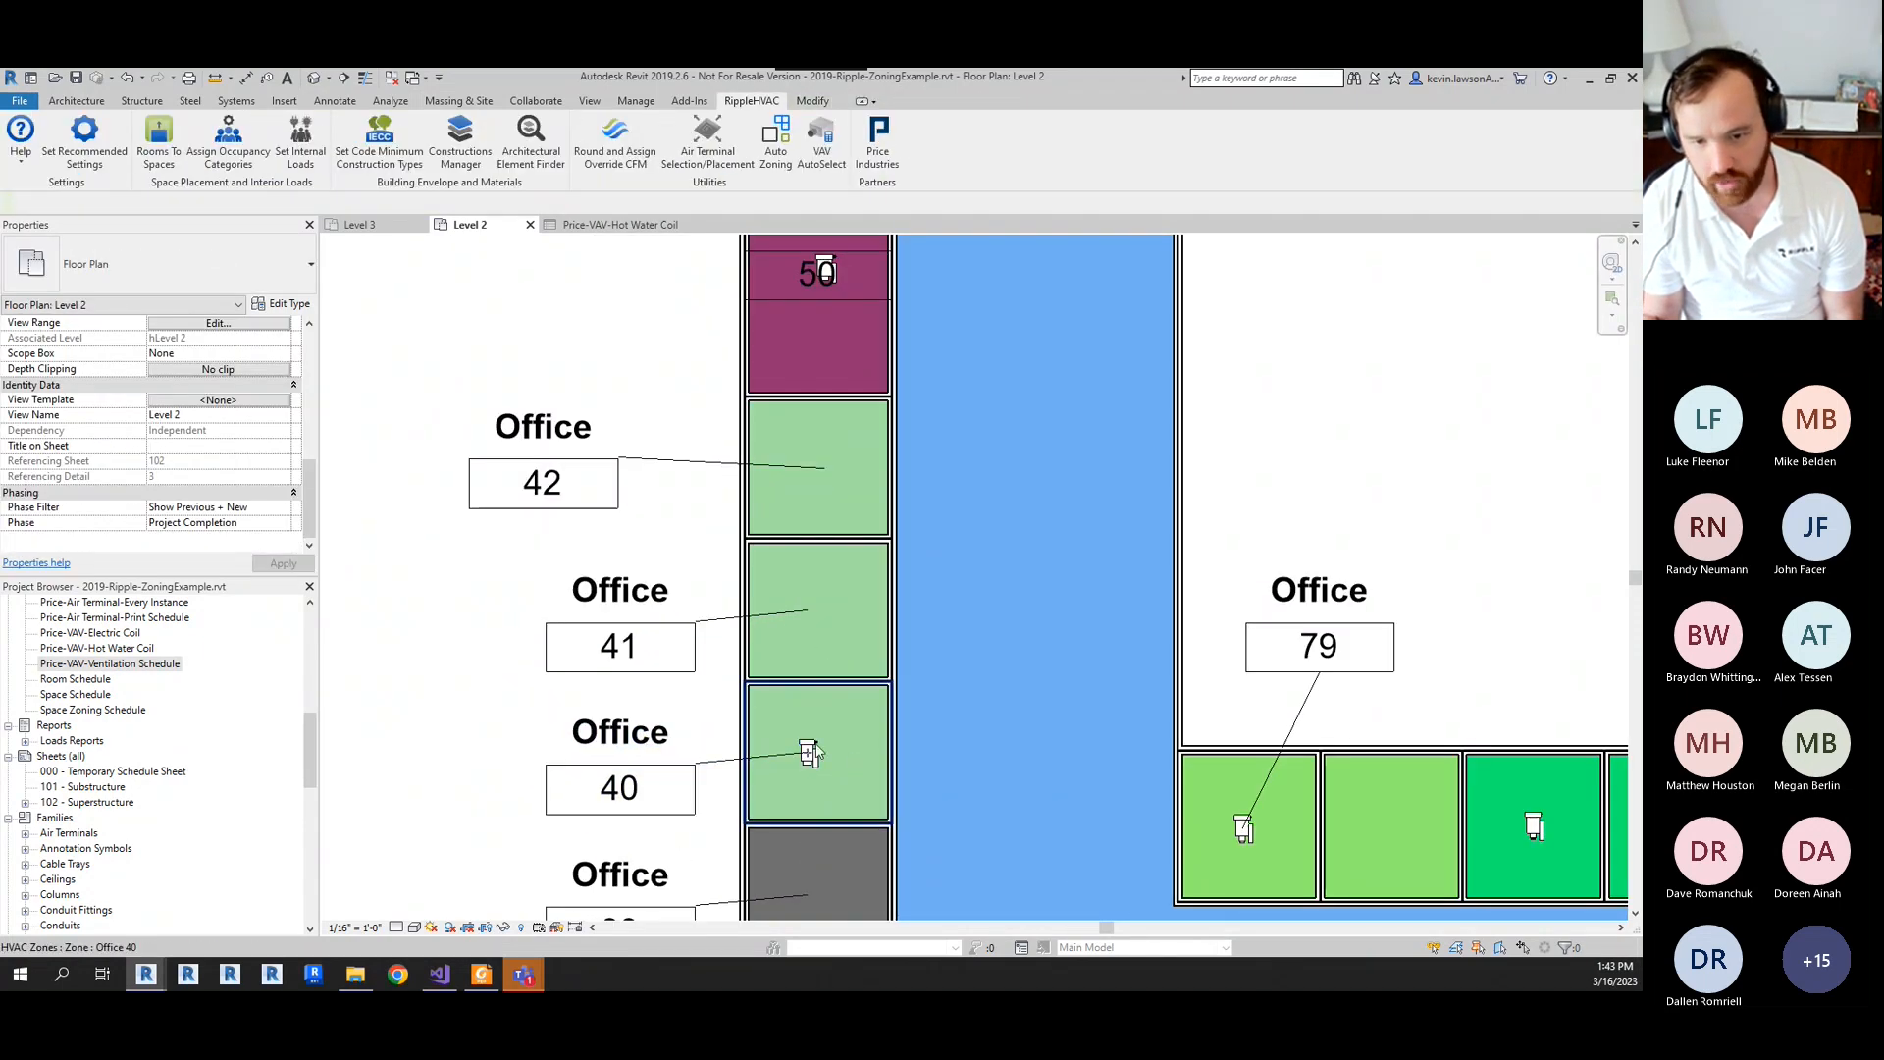
scroll(944, 538, "down", 2)
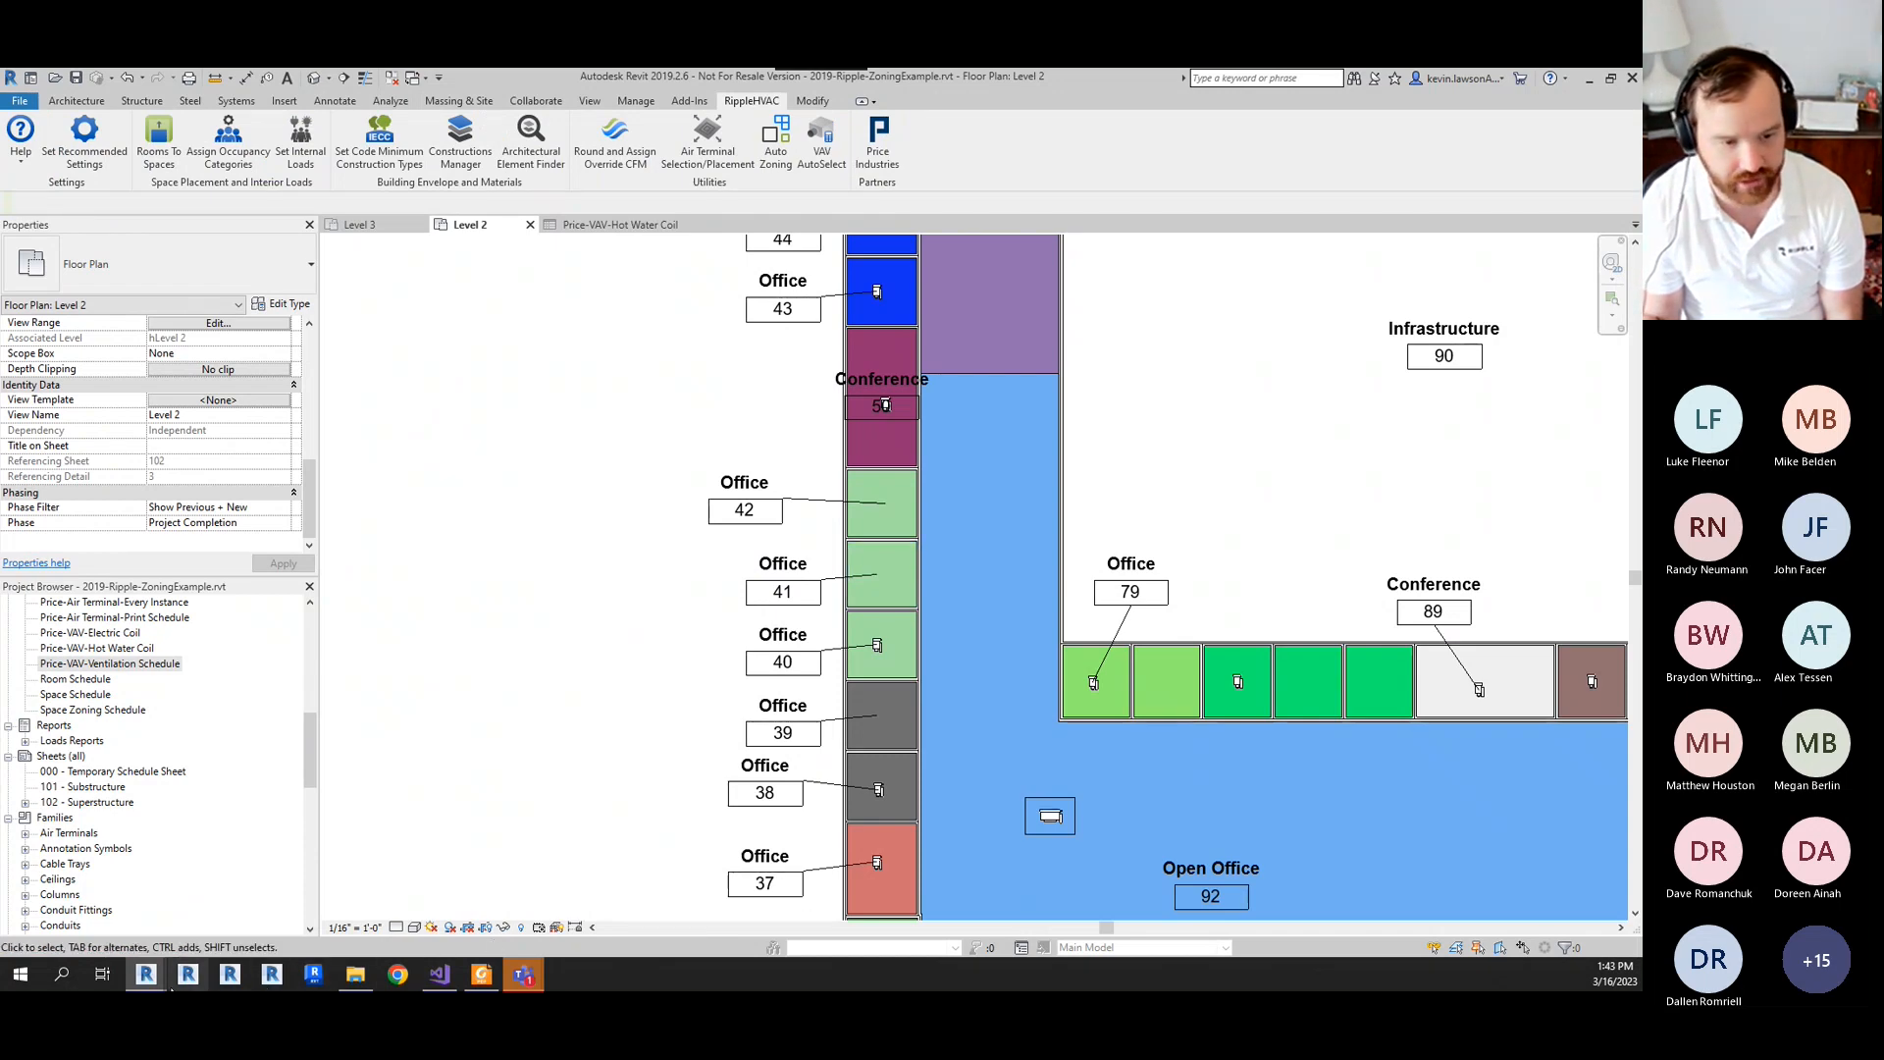
mouse_move(146, 975)
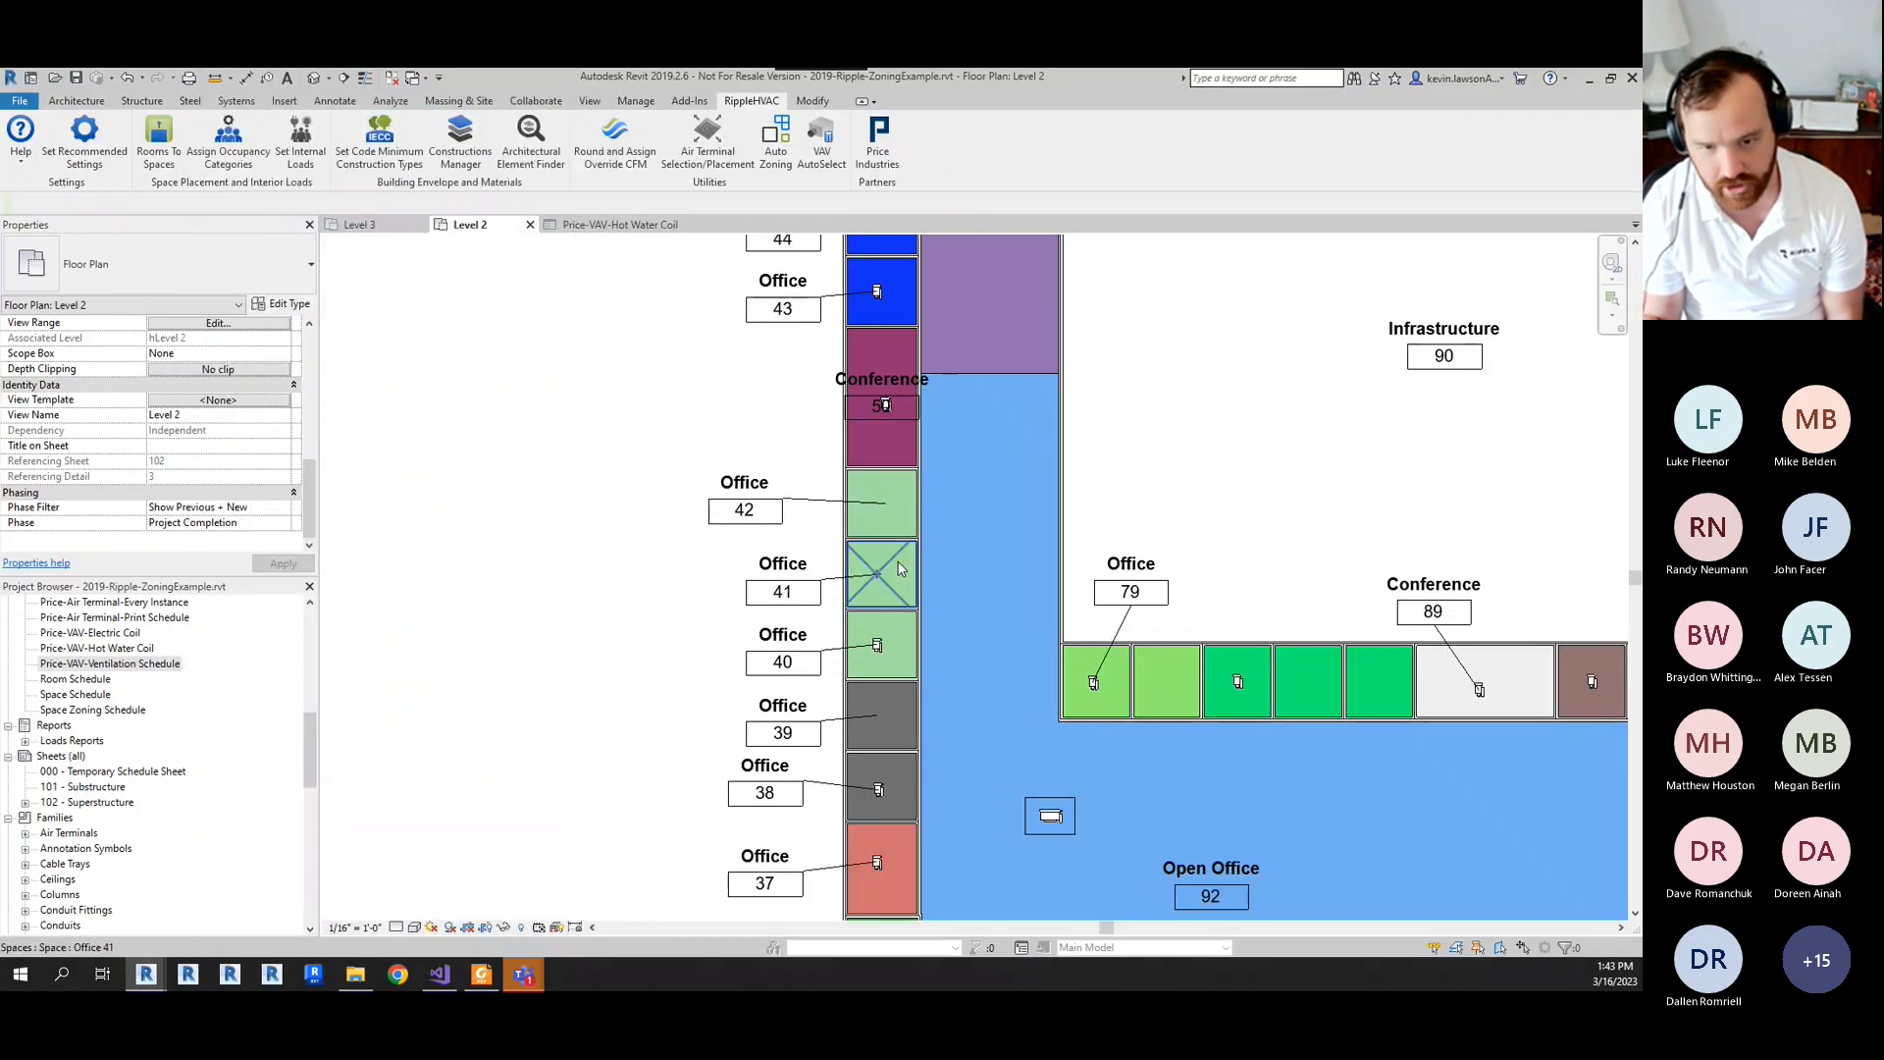
- Open the Price-VAV-Hot Water Coil schedule, review its VAV entries, and return to the Level 2 floor plan
left_click(636, 227)
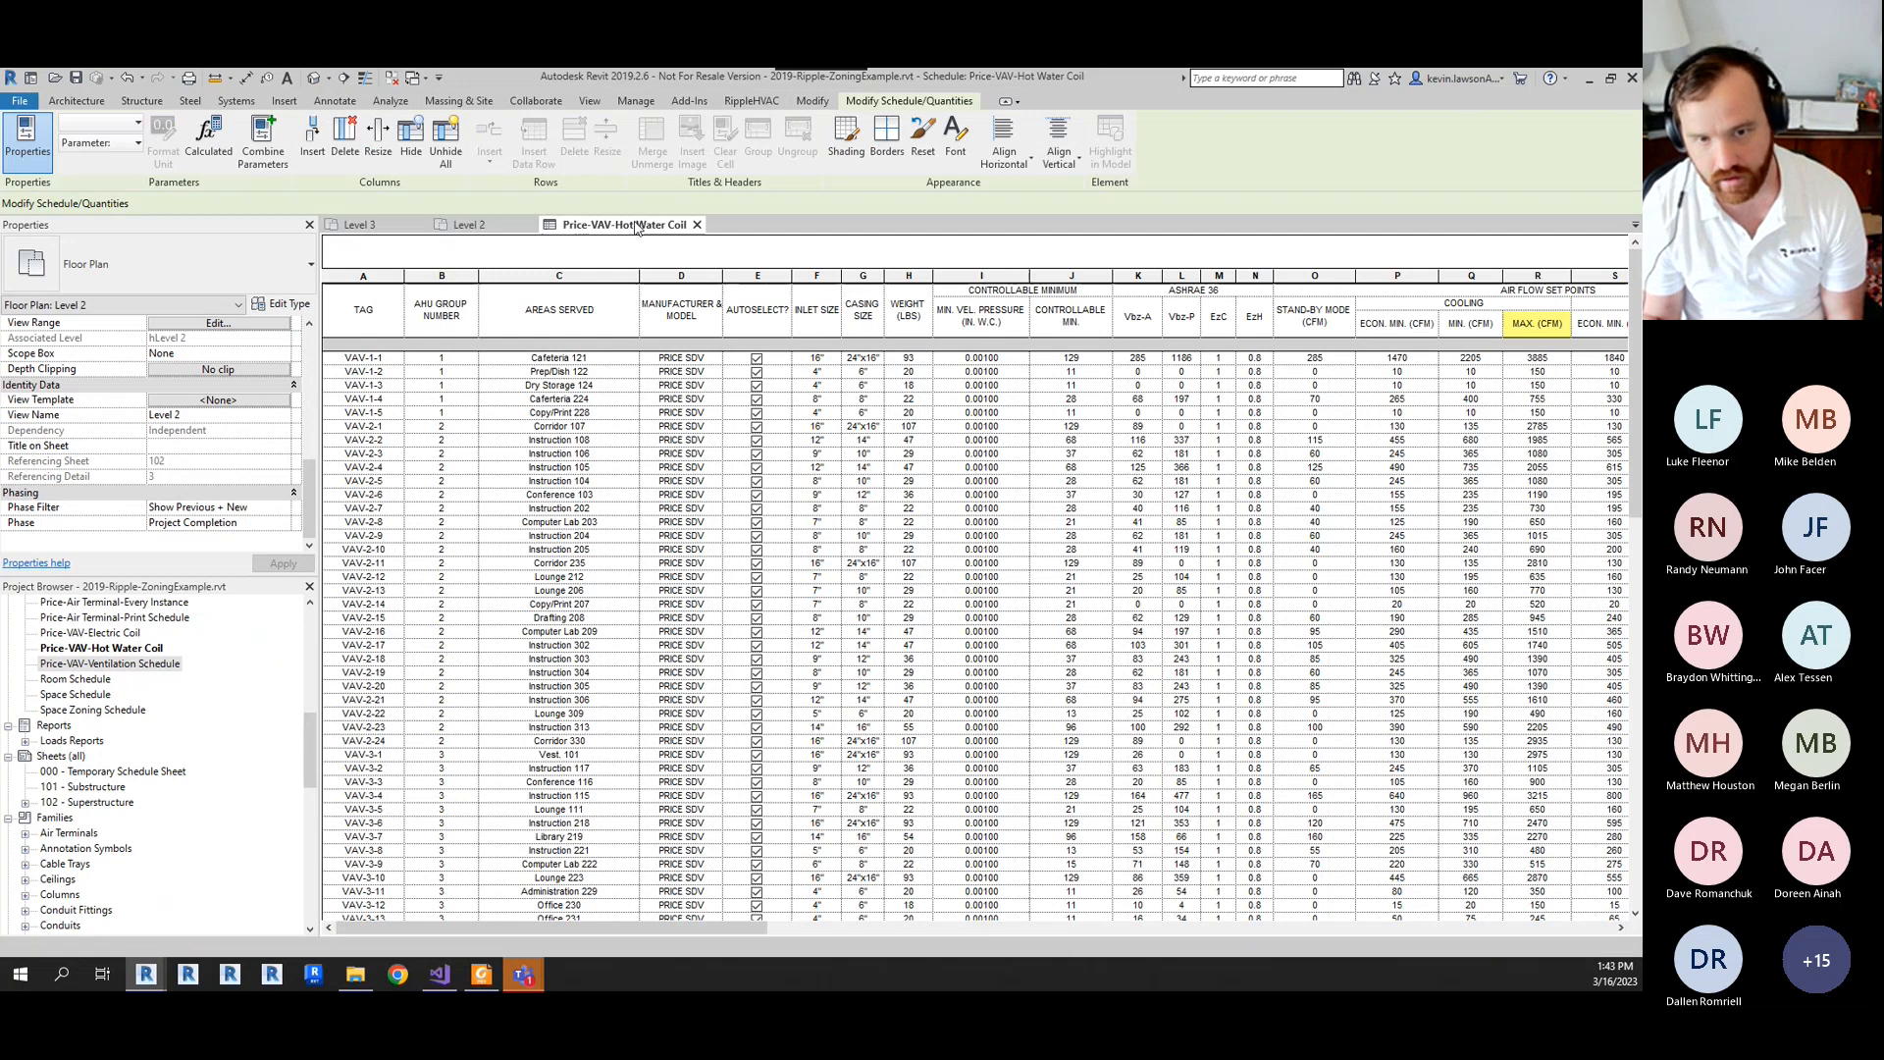
scroll(576, 752, "down", 15)
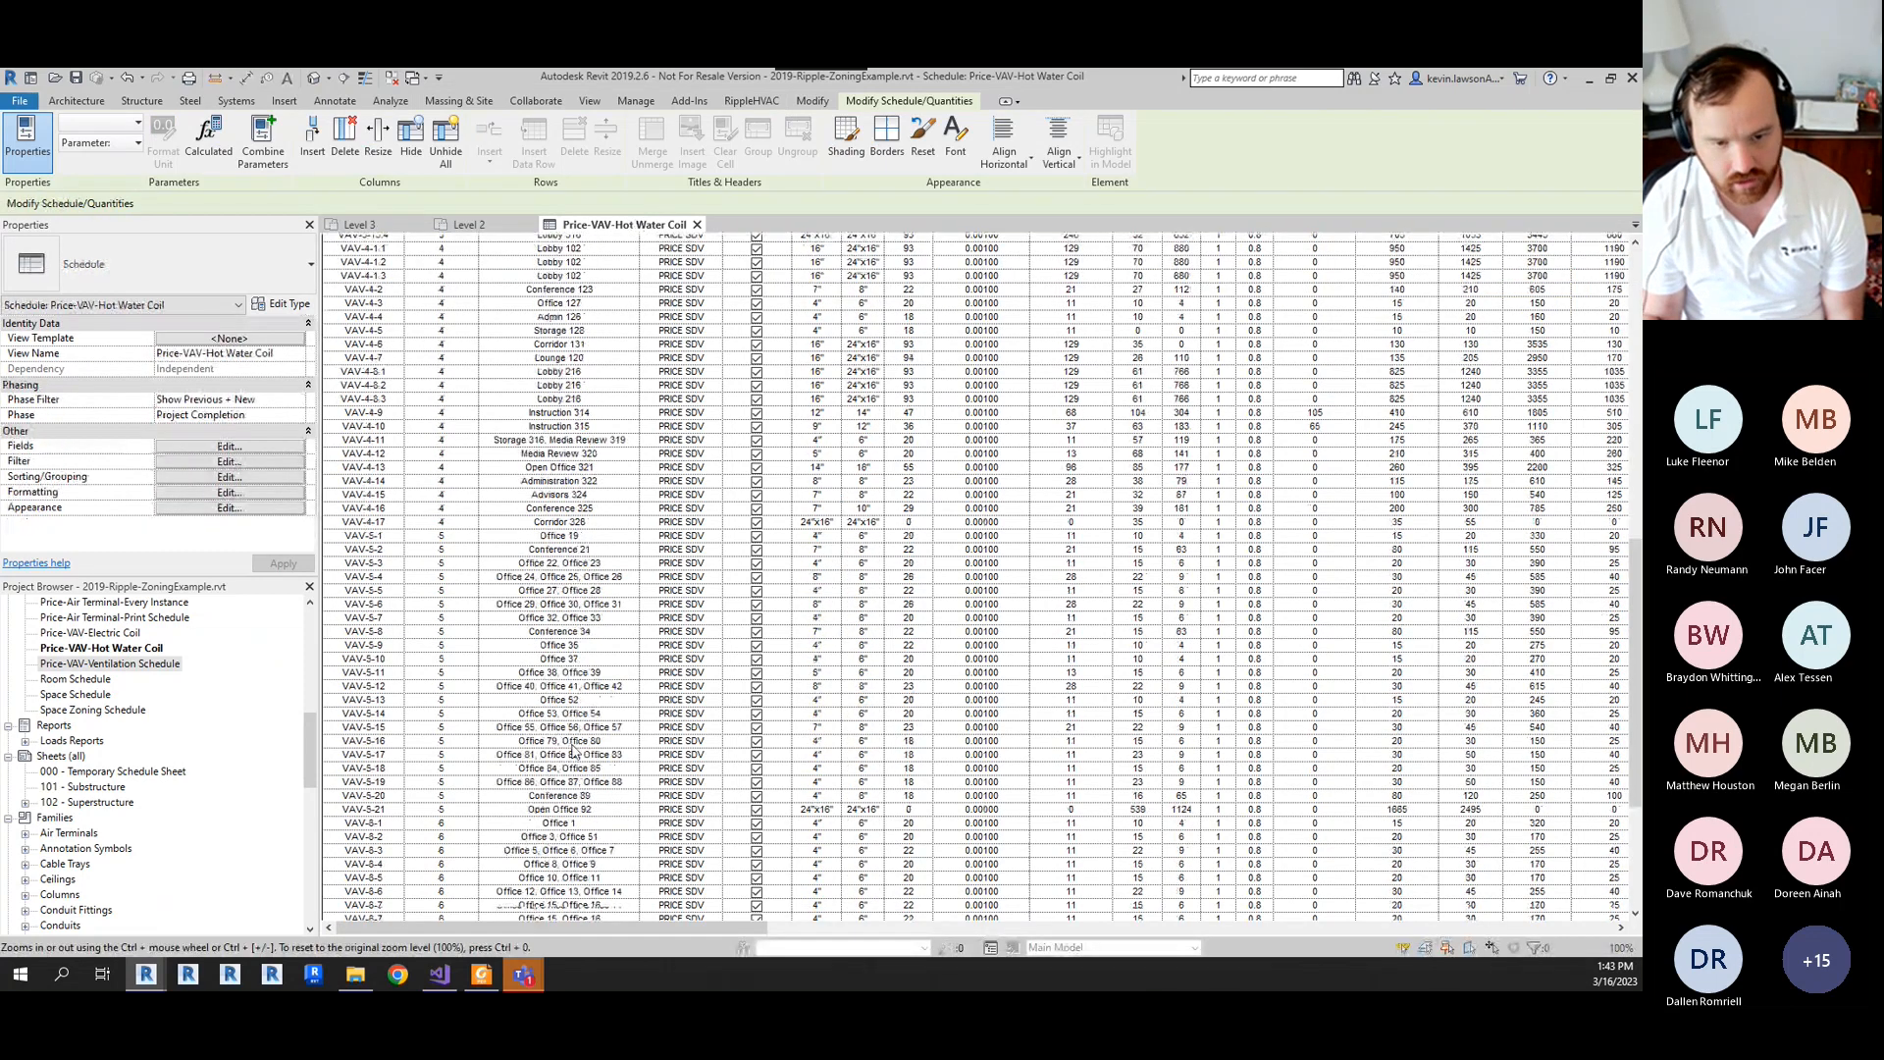
scroll(576, 752, "up", 15)
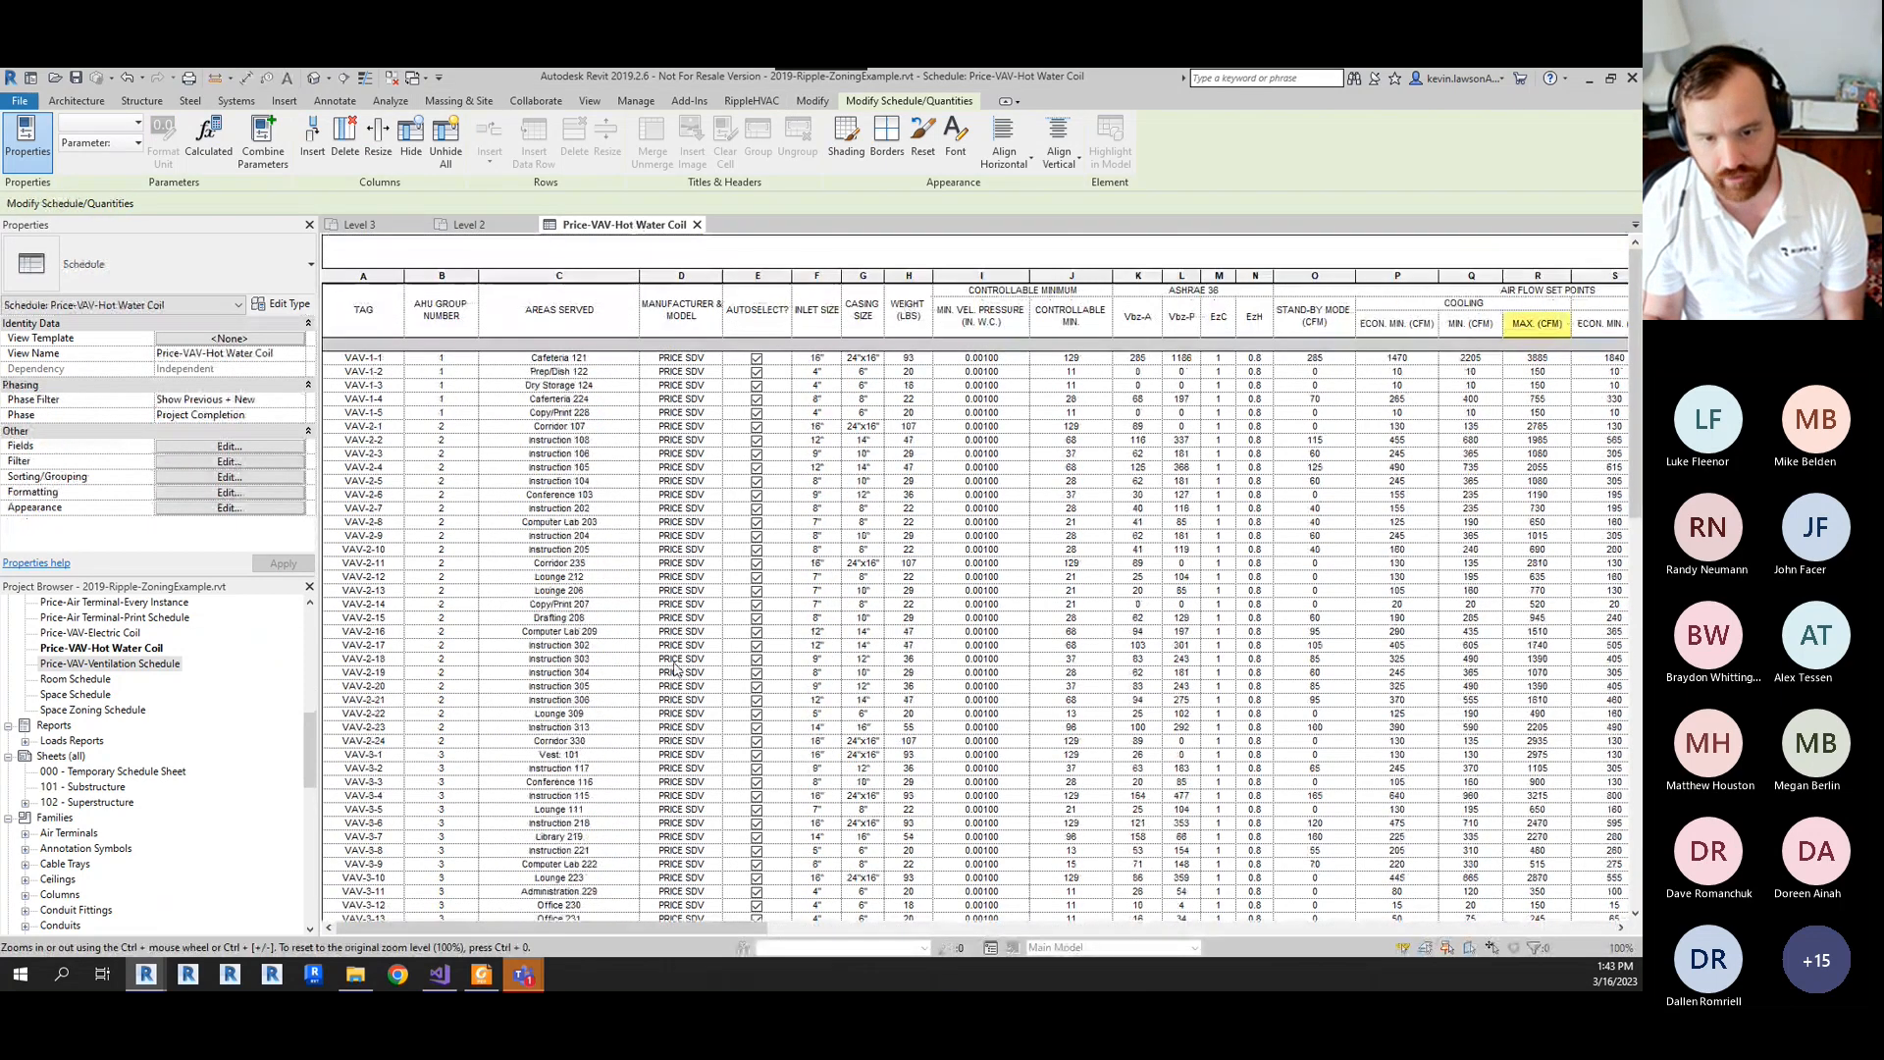
left_click(469, 224)
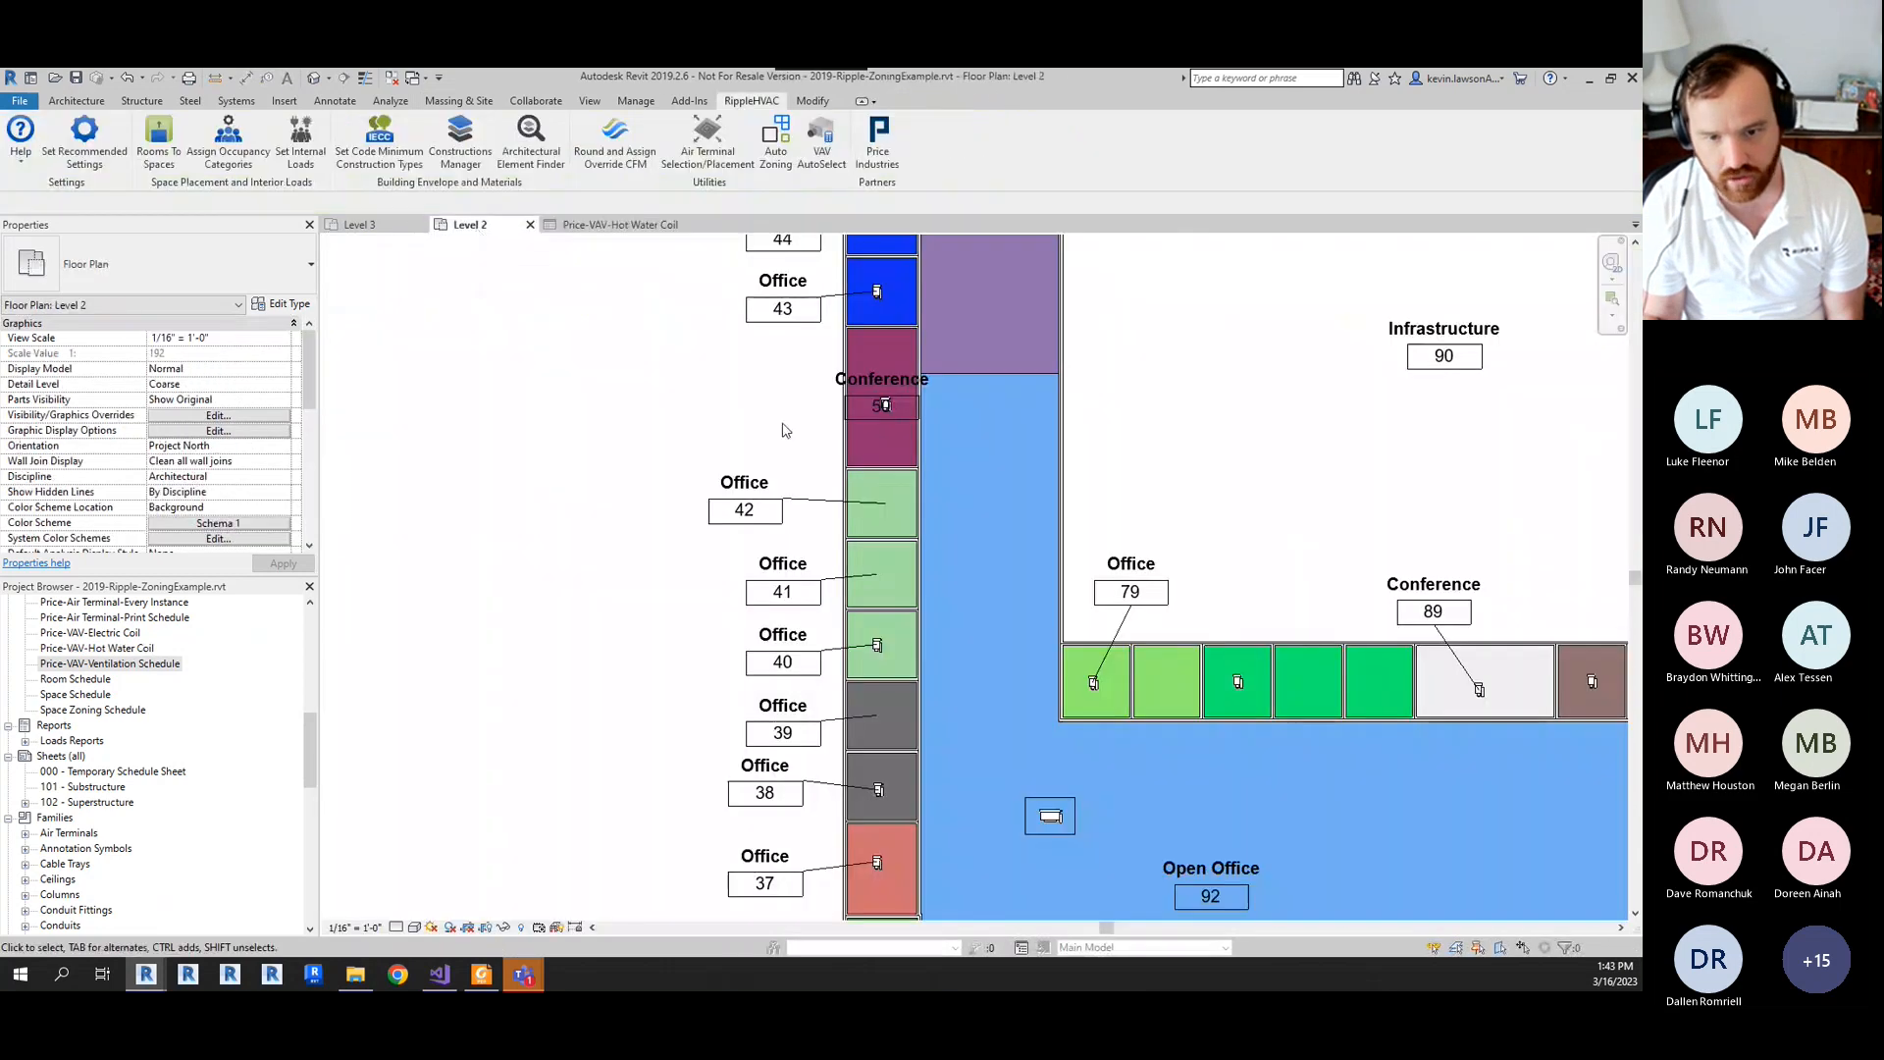
- Inspect Office 40 on the Level 2 plan, reopen the Price-VAV-Hot Water Coil schedule, and survey its columns and rows
scroll(883, 653, "up", 3)
left_click(879, 656)
left_click(603, 613)
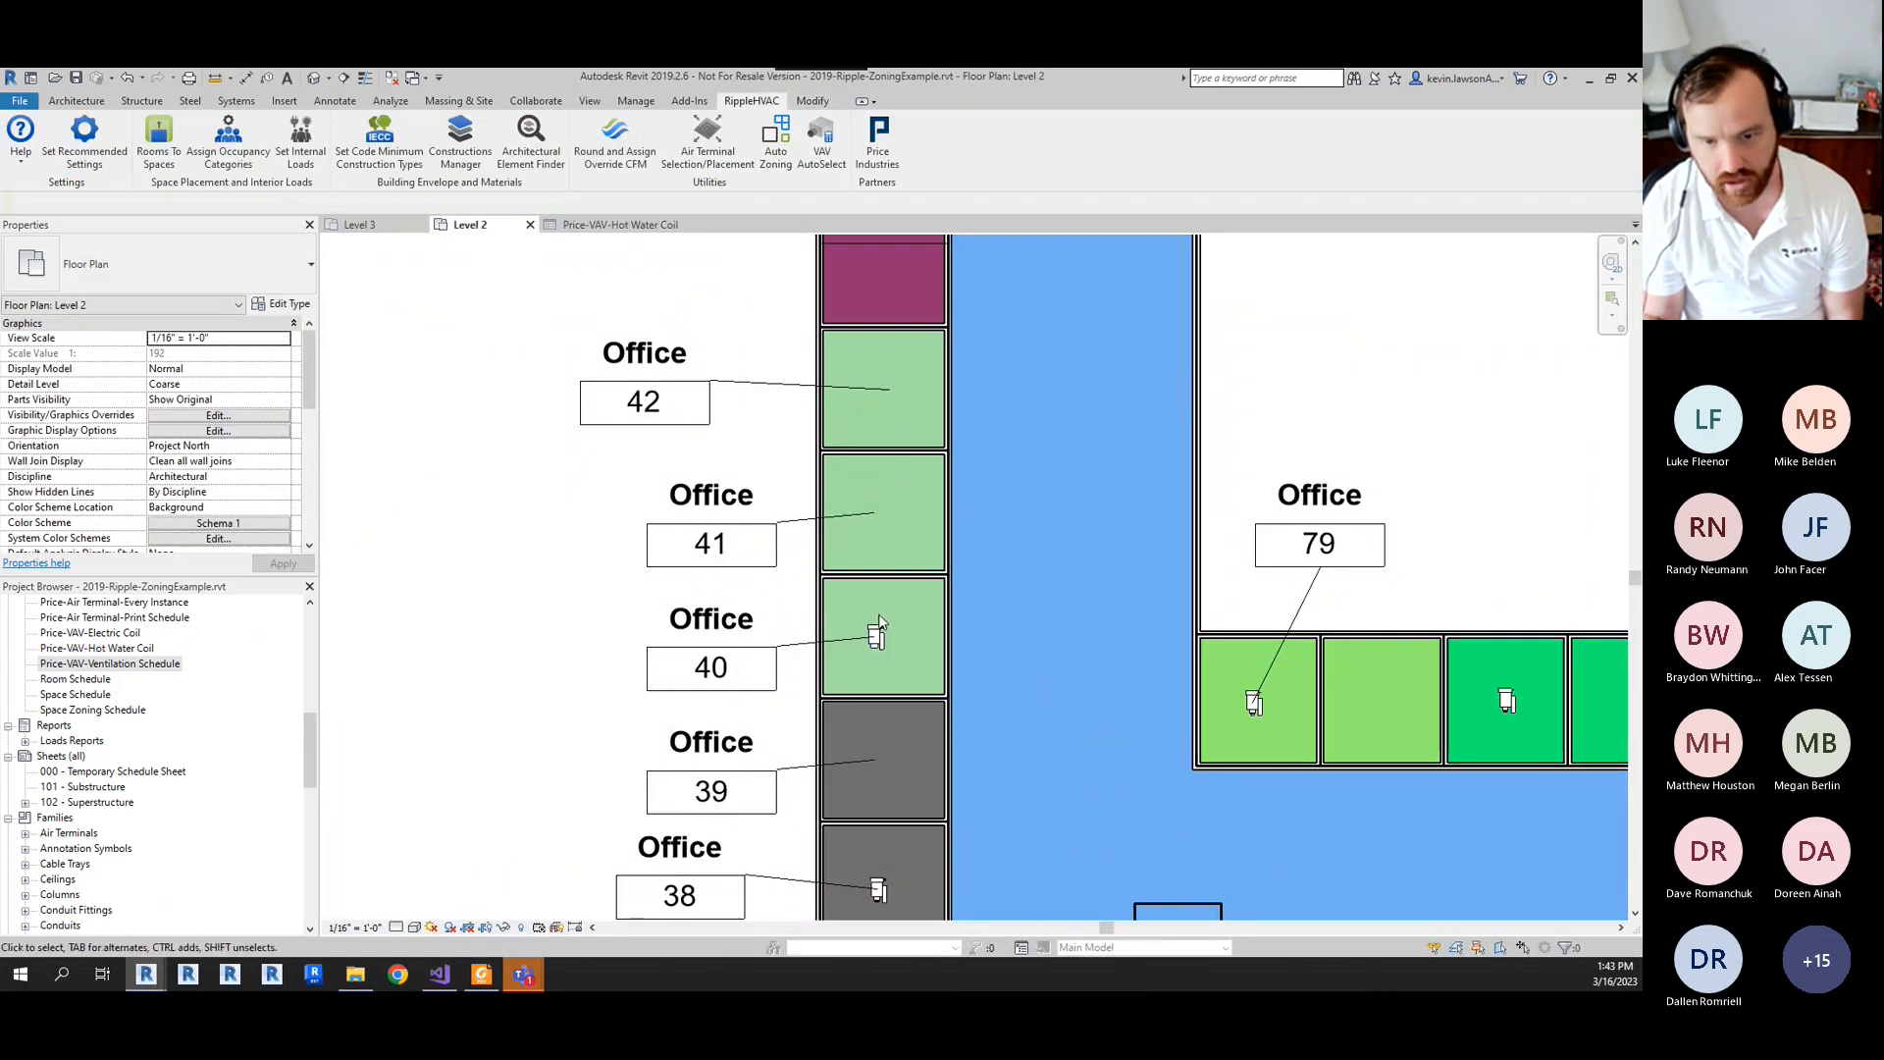
left_click(636, 225)
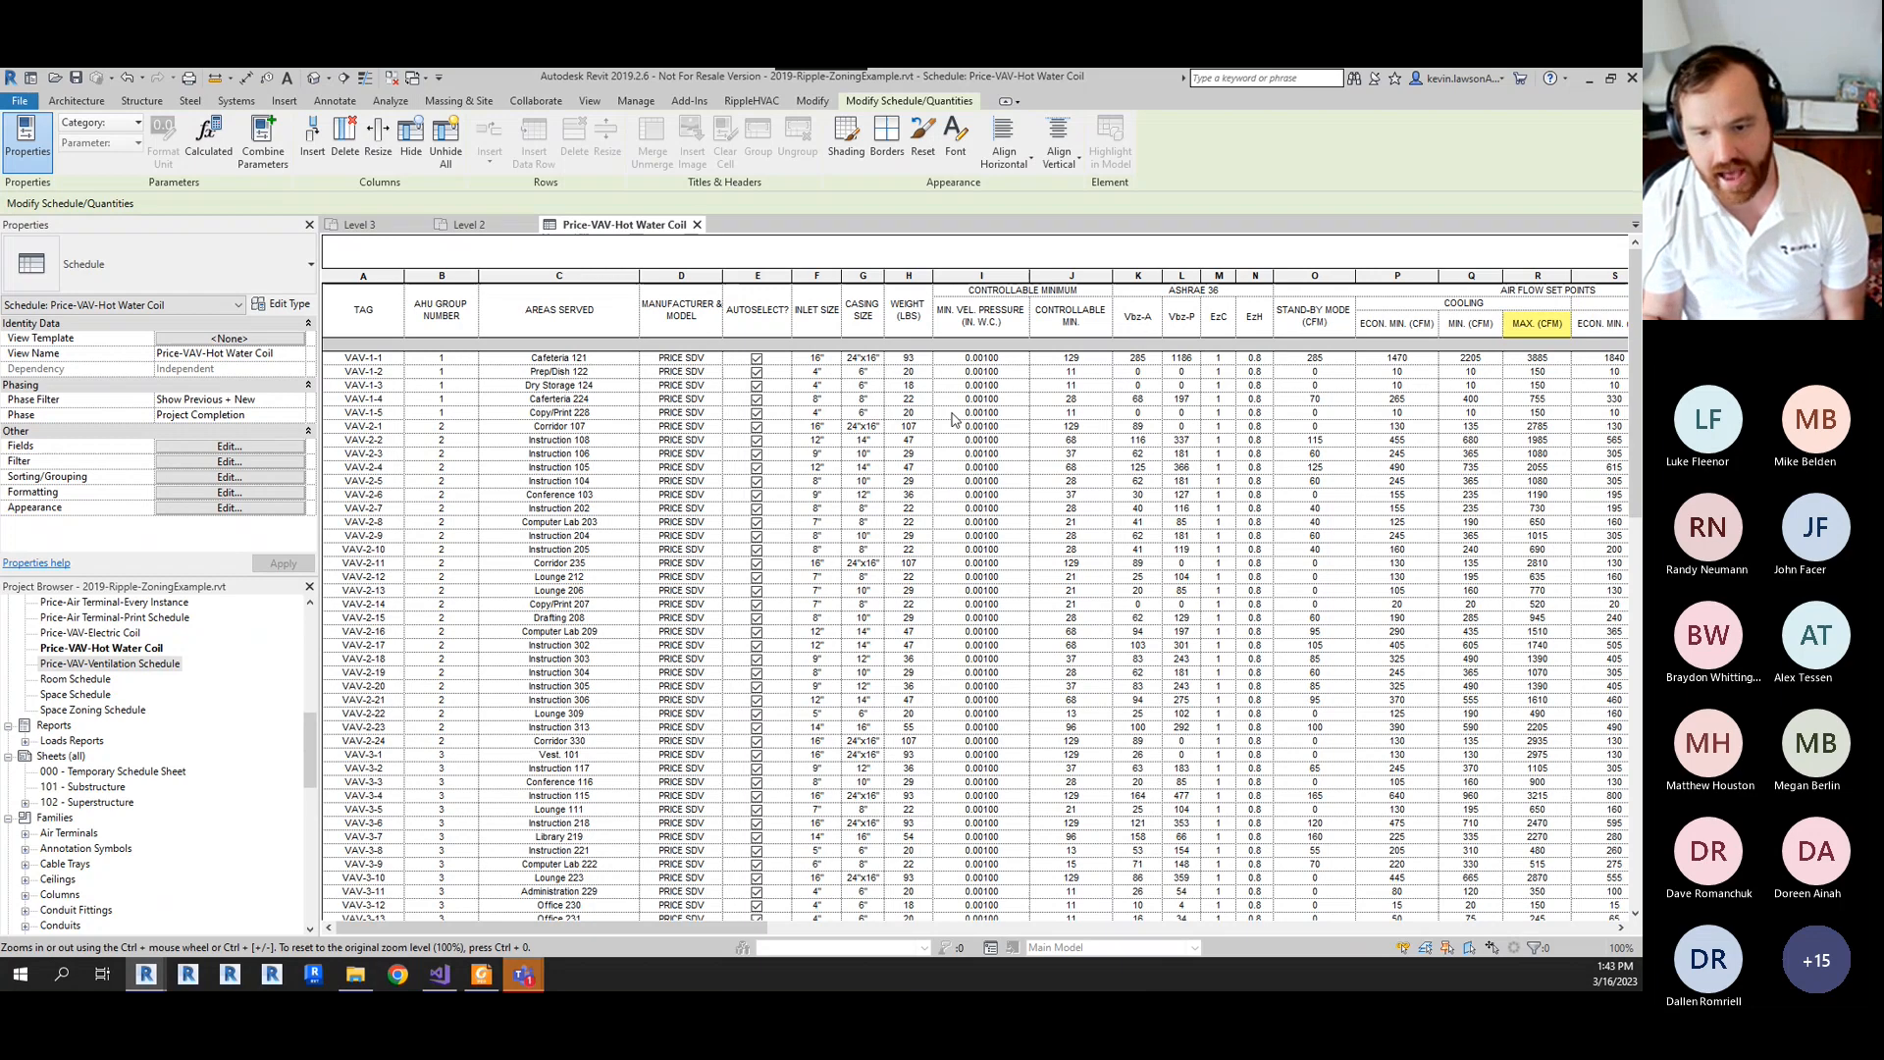
left_click_drag(664, 927, 617, 873)
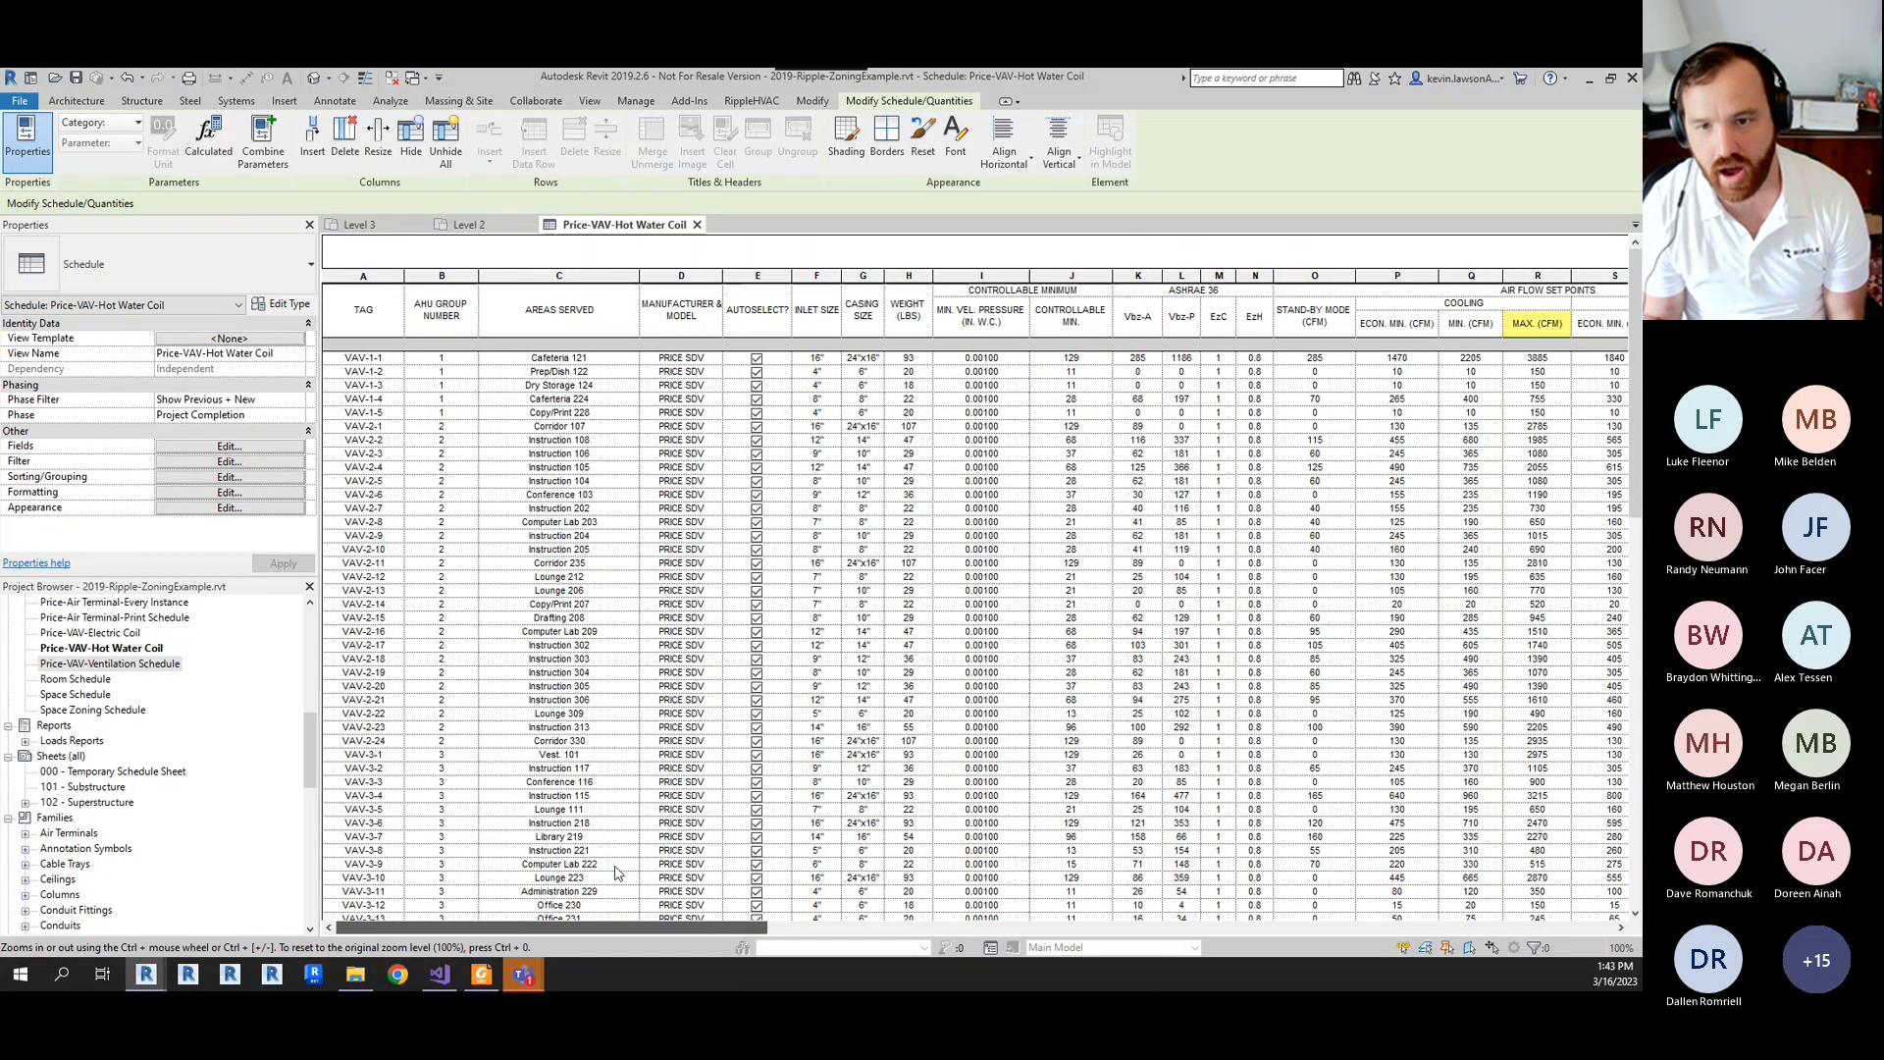
left_click_drag(616, 872, 1101, 875)
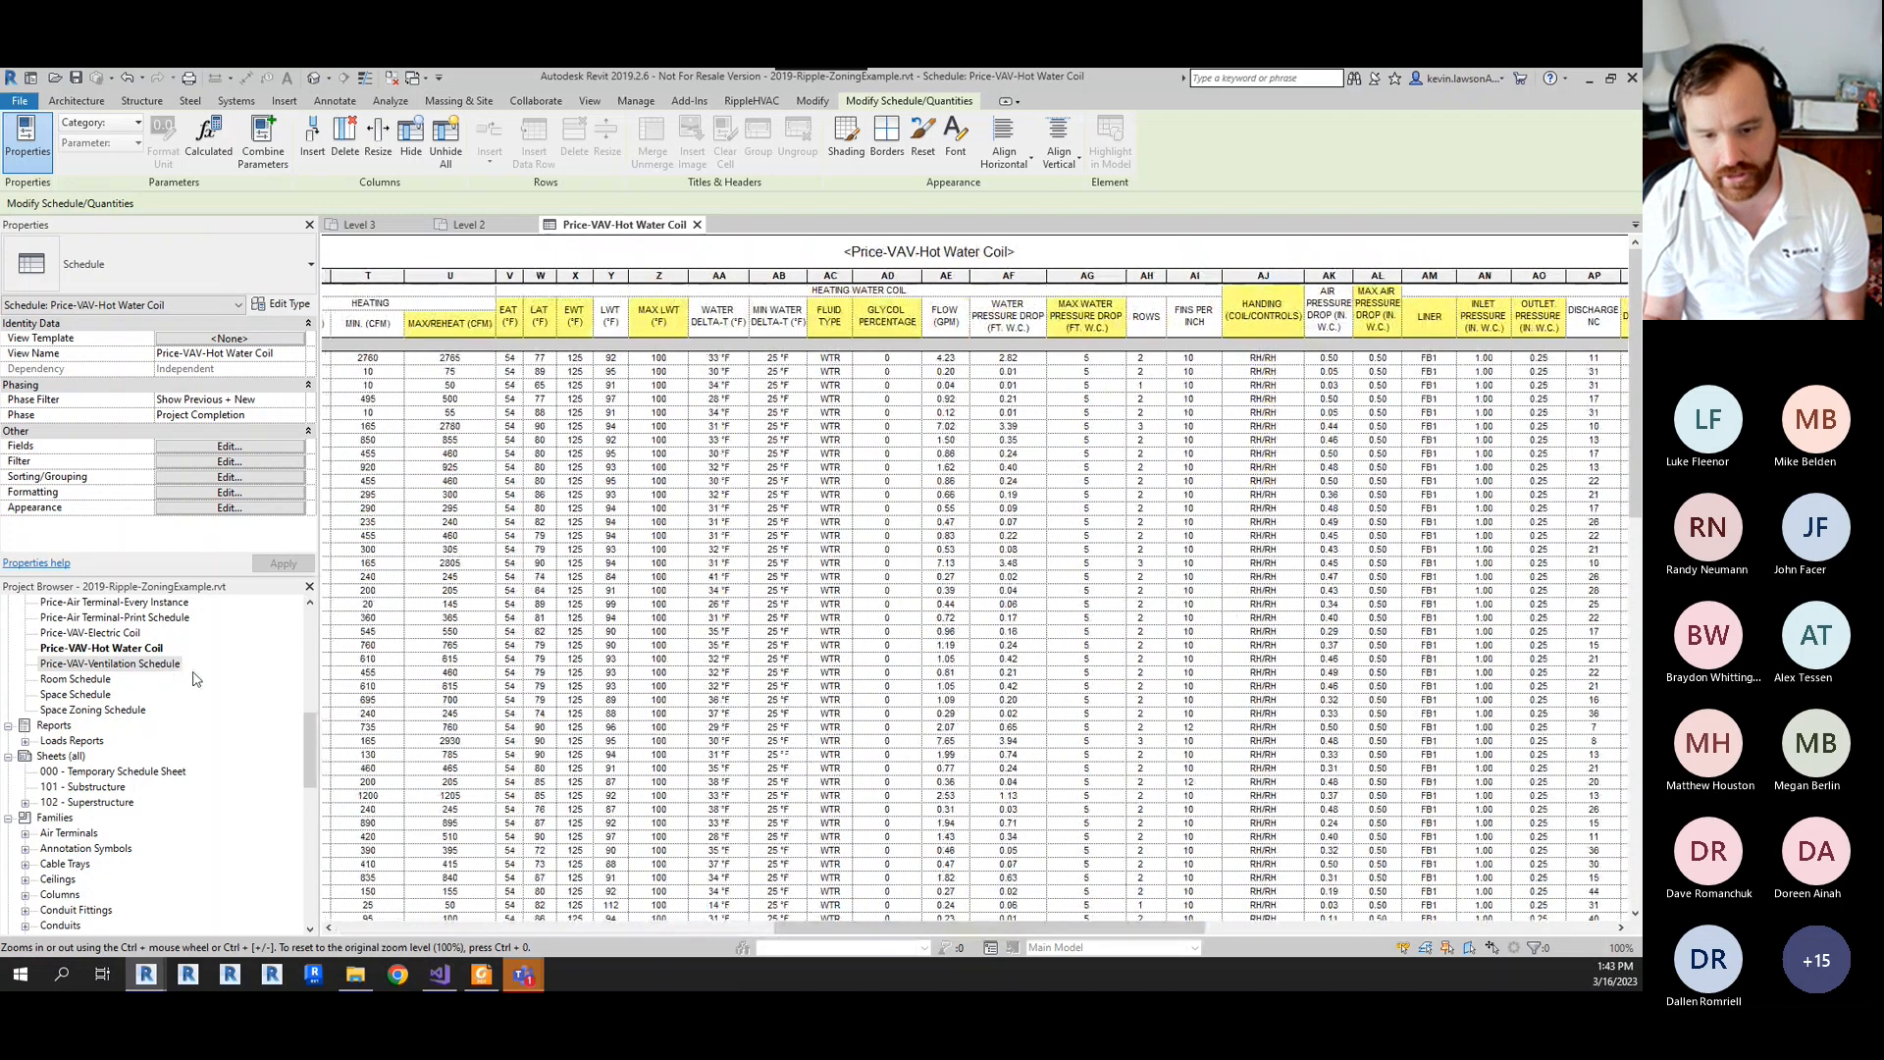
left_click_drag(893, 929, 447, 864)
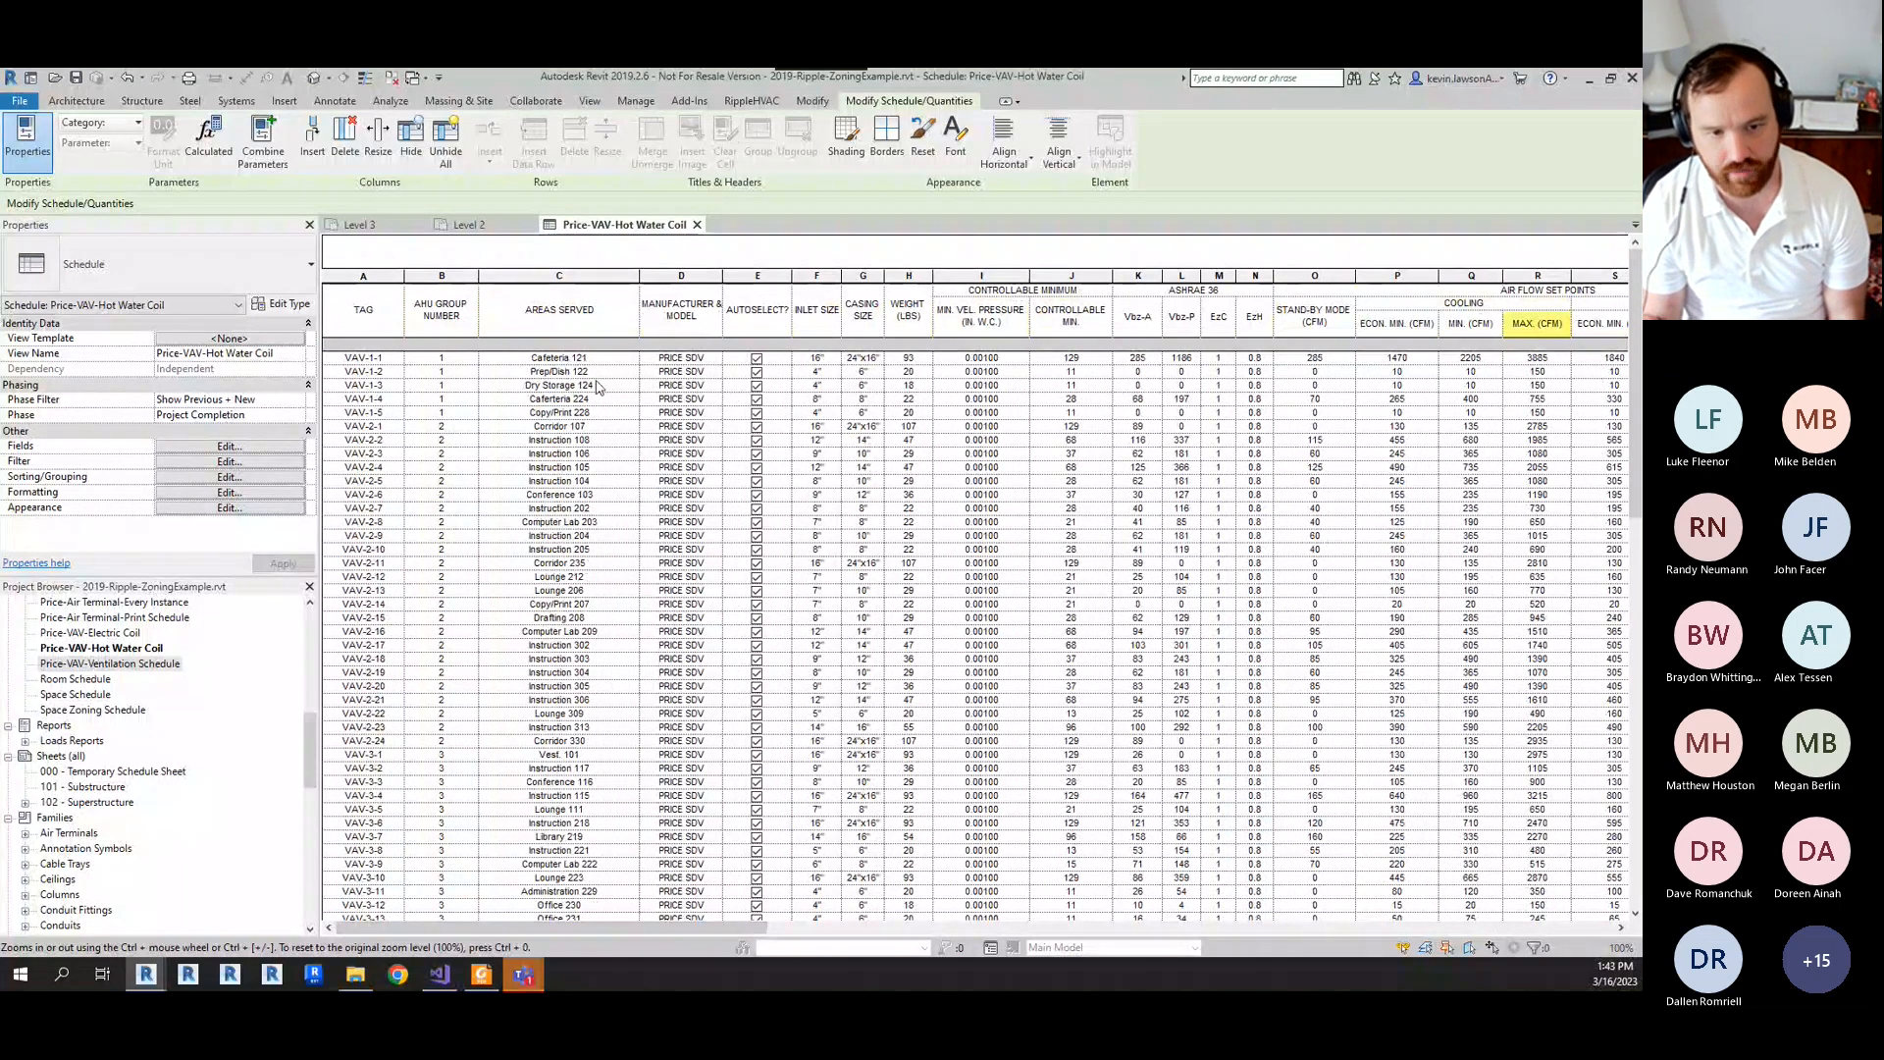
scroll(597, 387, "down", 15)
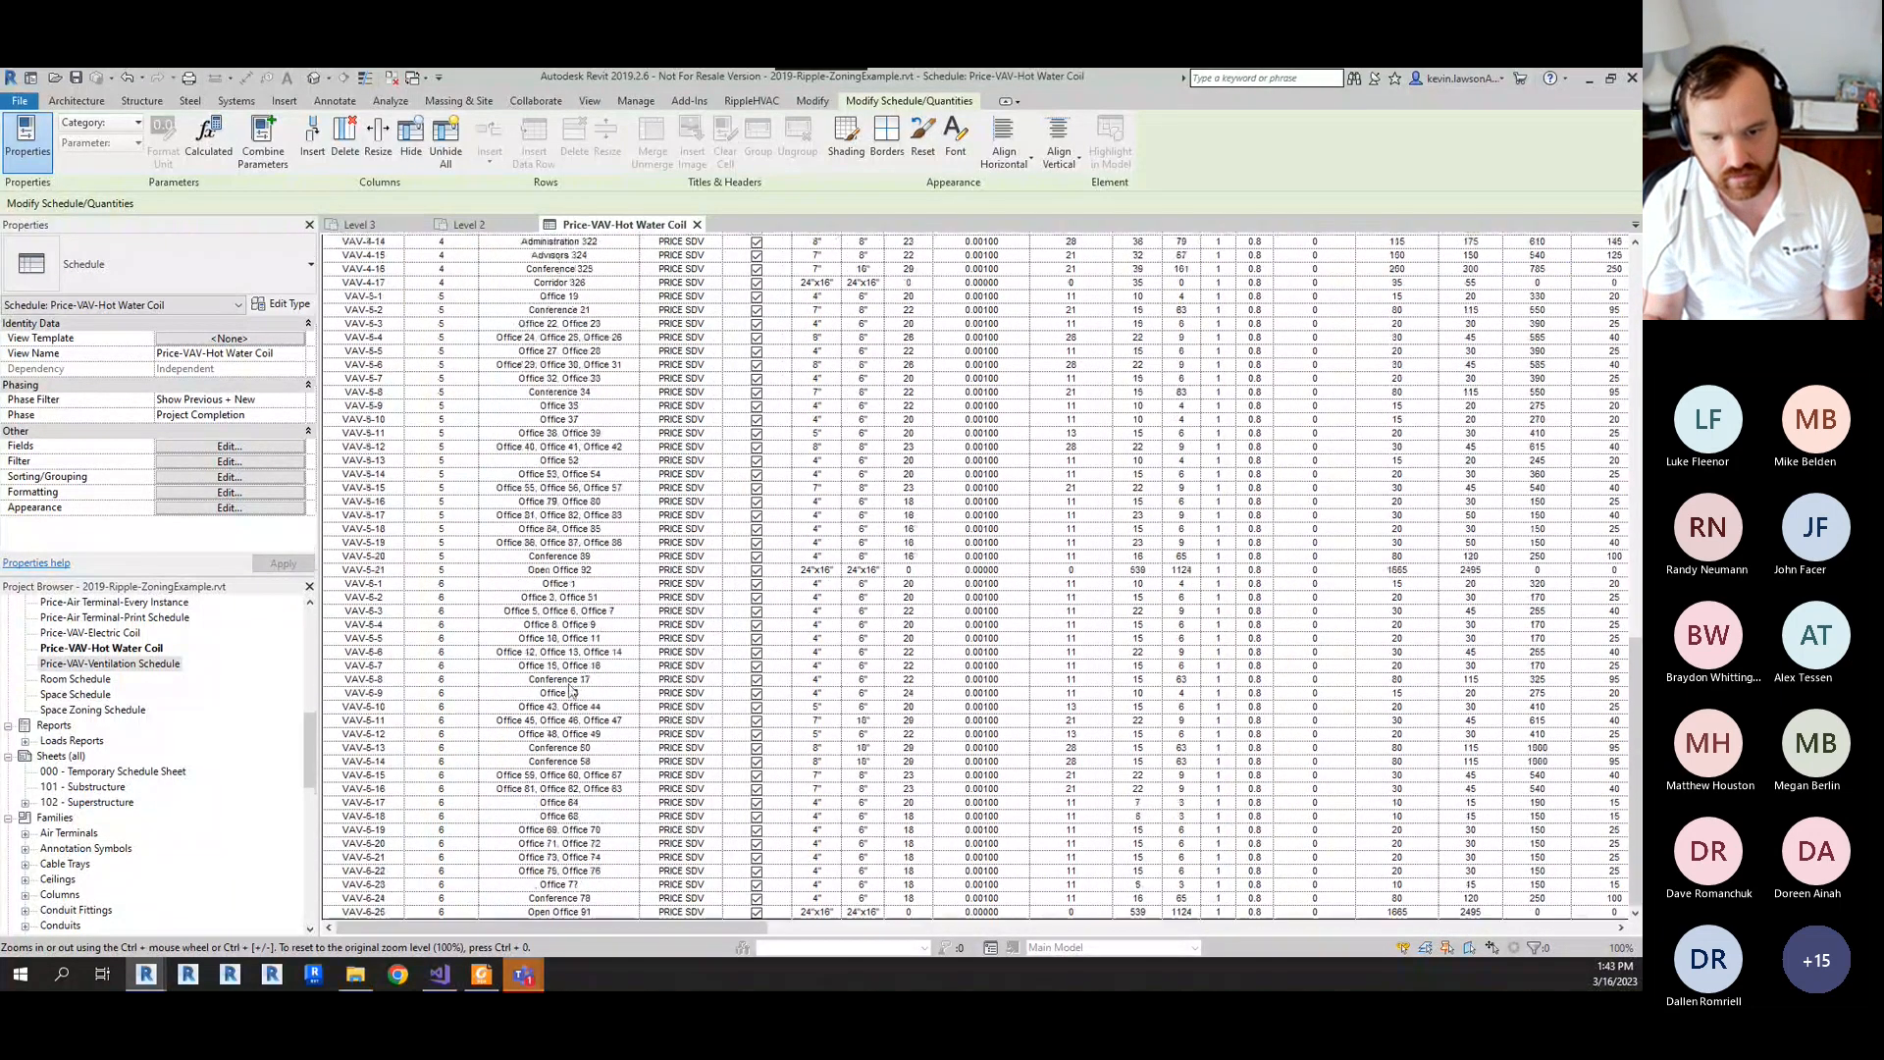
scroll(567, 498, "up", 15)
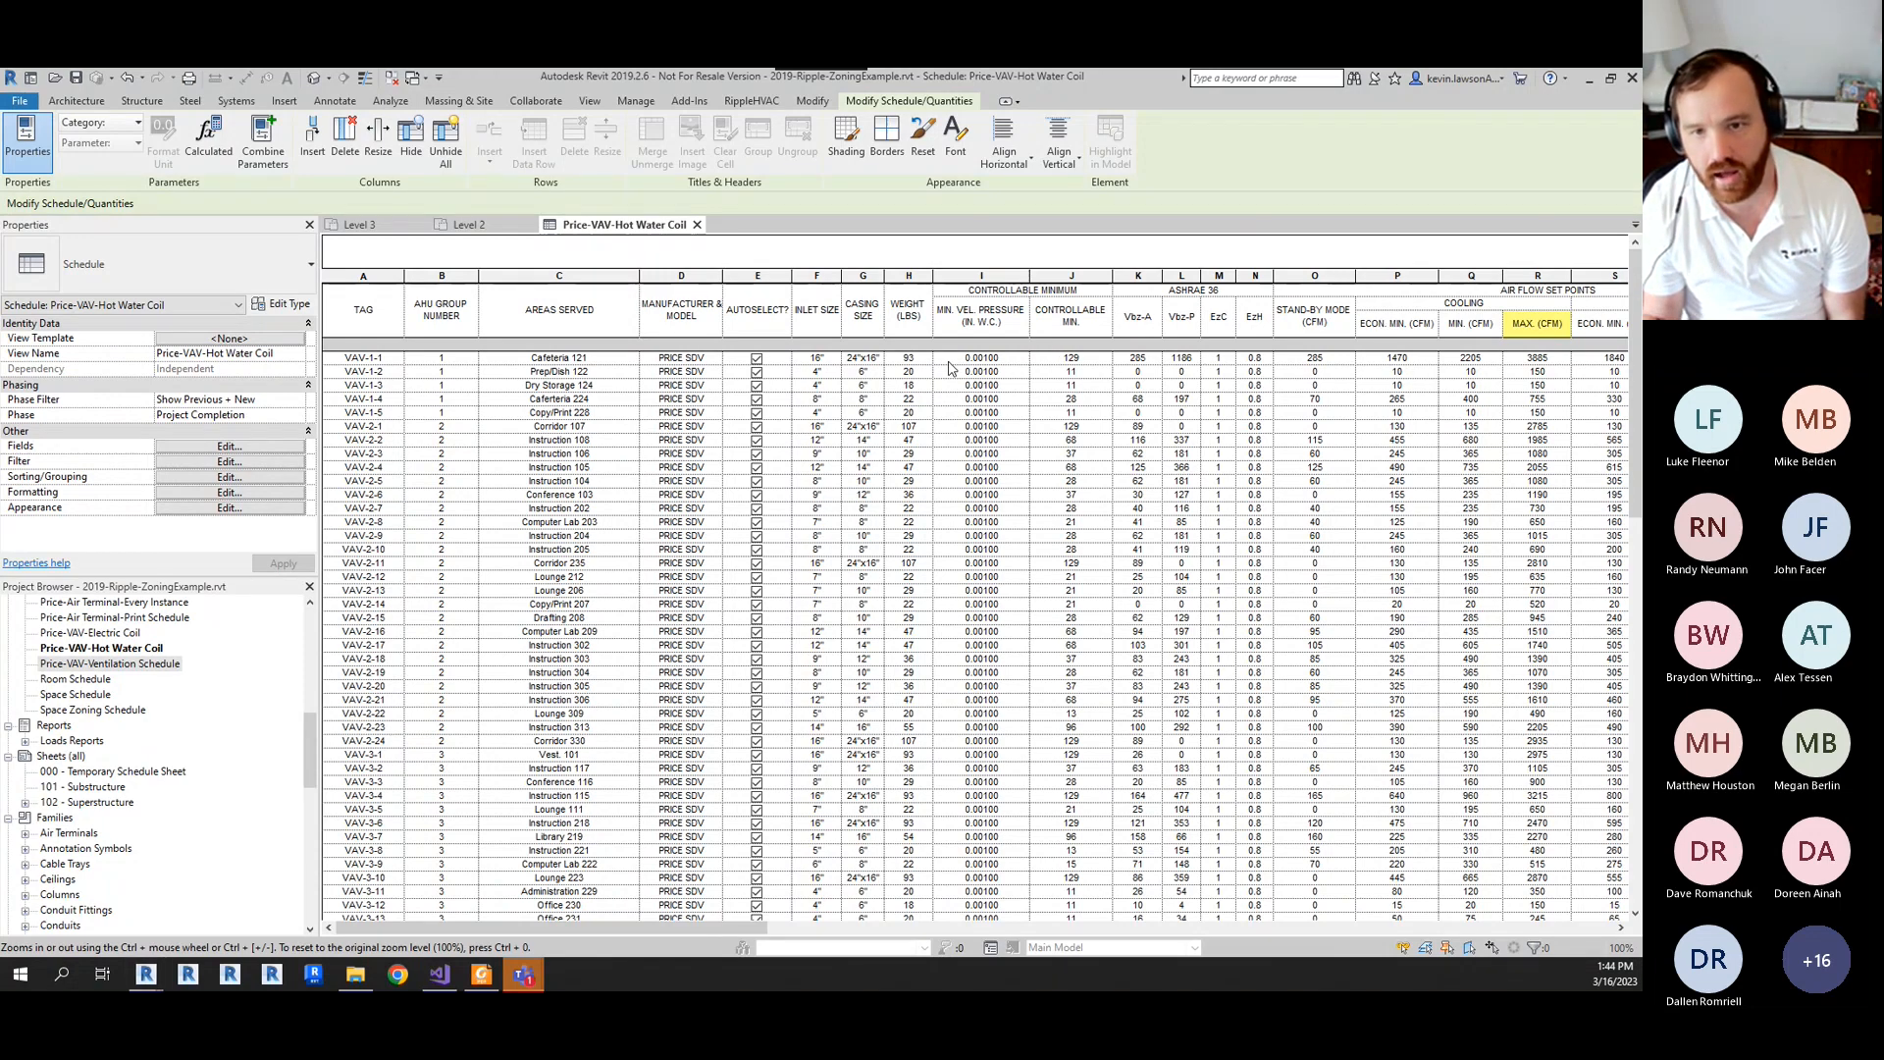
- Review the controllable minimum and ASHRAE 36 ventilation columns, including the Vbz-A entry for VAV-1-1
left_click(1089, 298)
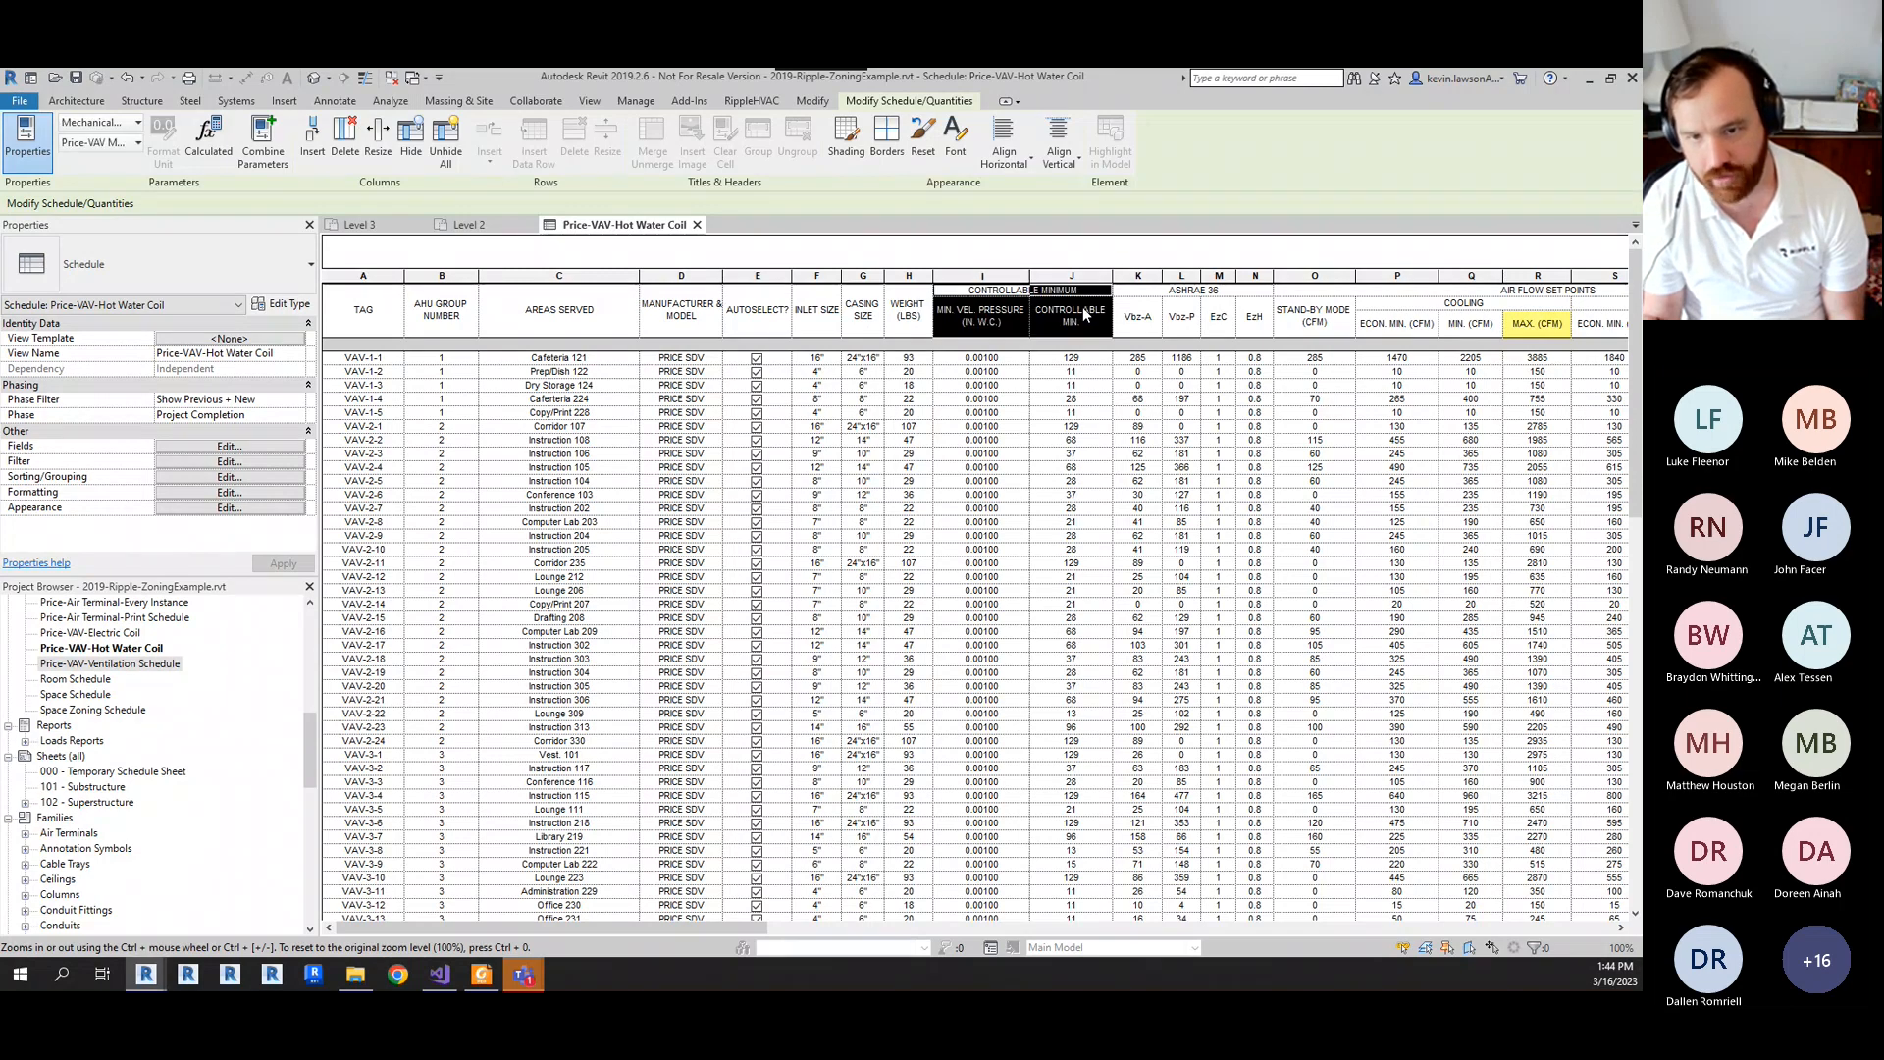
left_click(1076, 359)
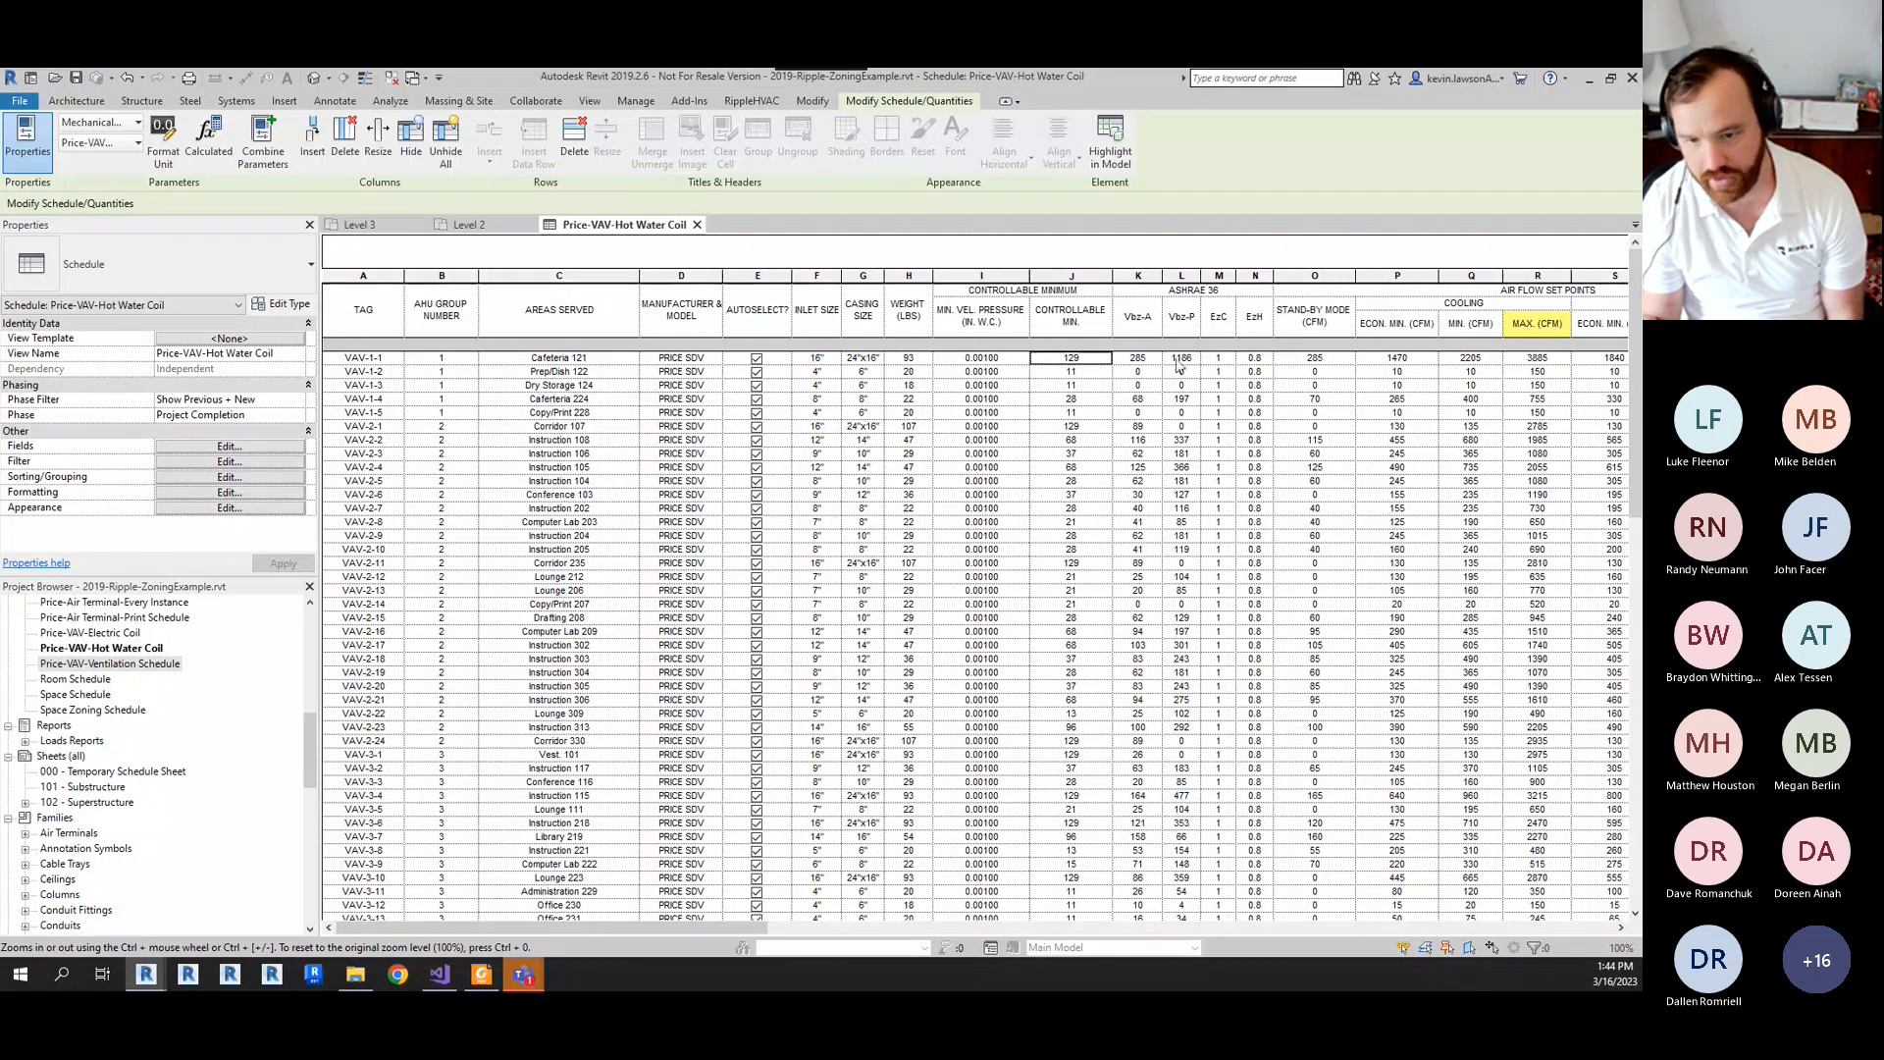
left_click_drag(721, 926, 833, 926)
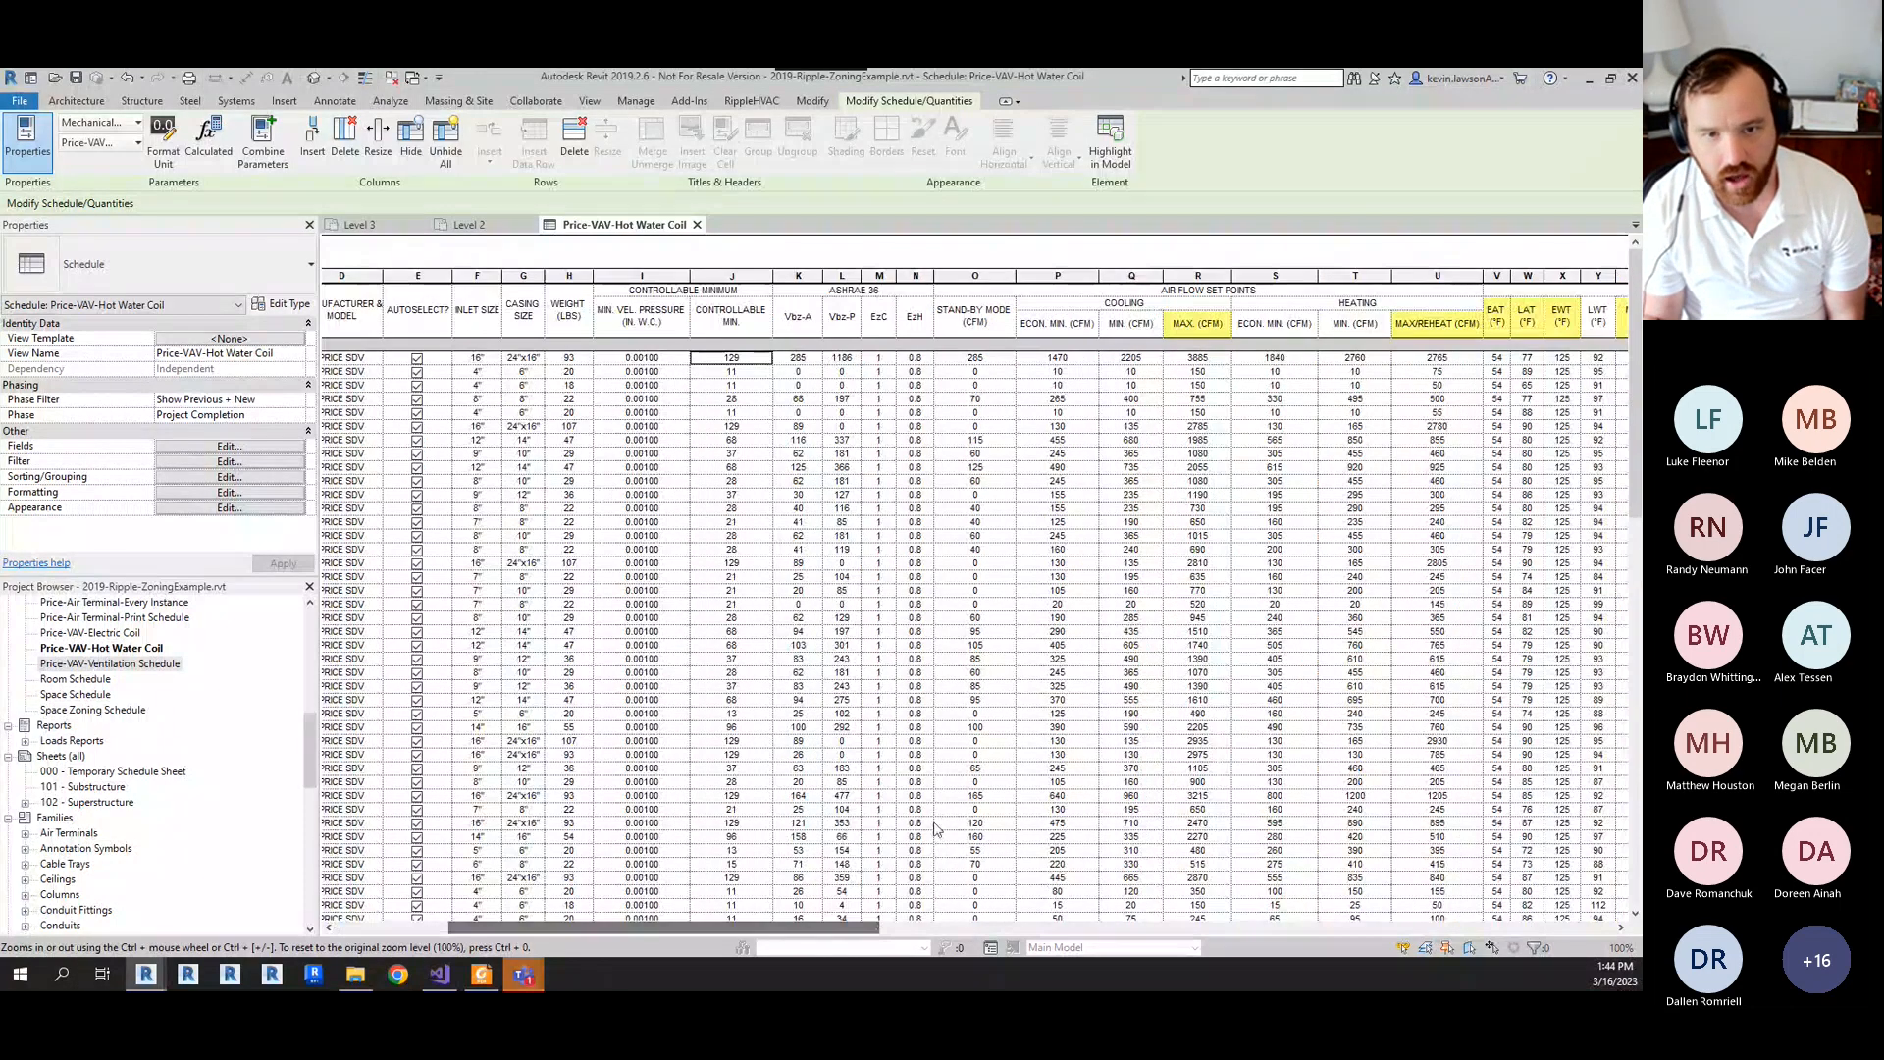
left_click(886, 330)
left_click(917, 323)
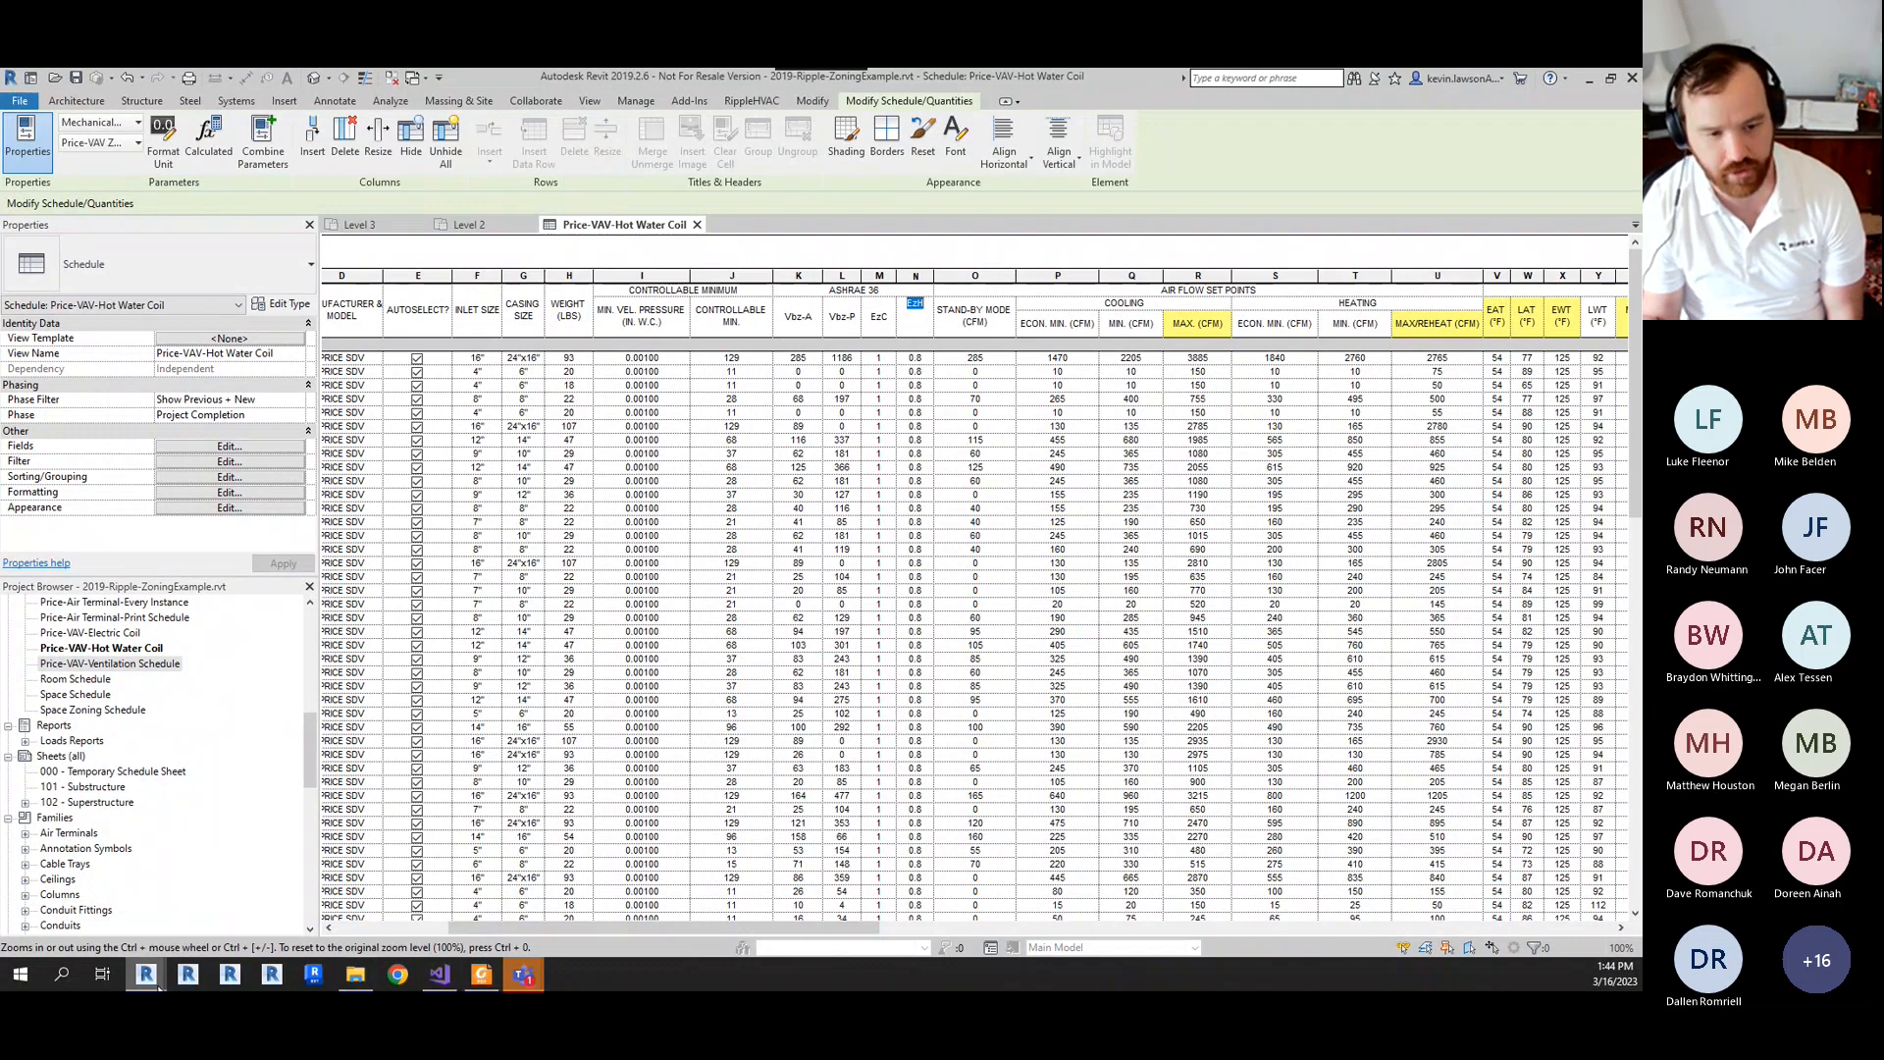
left_click(808, 357)
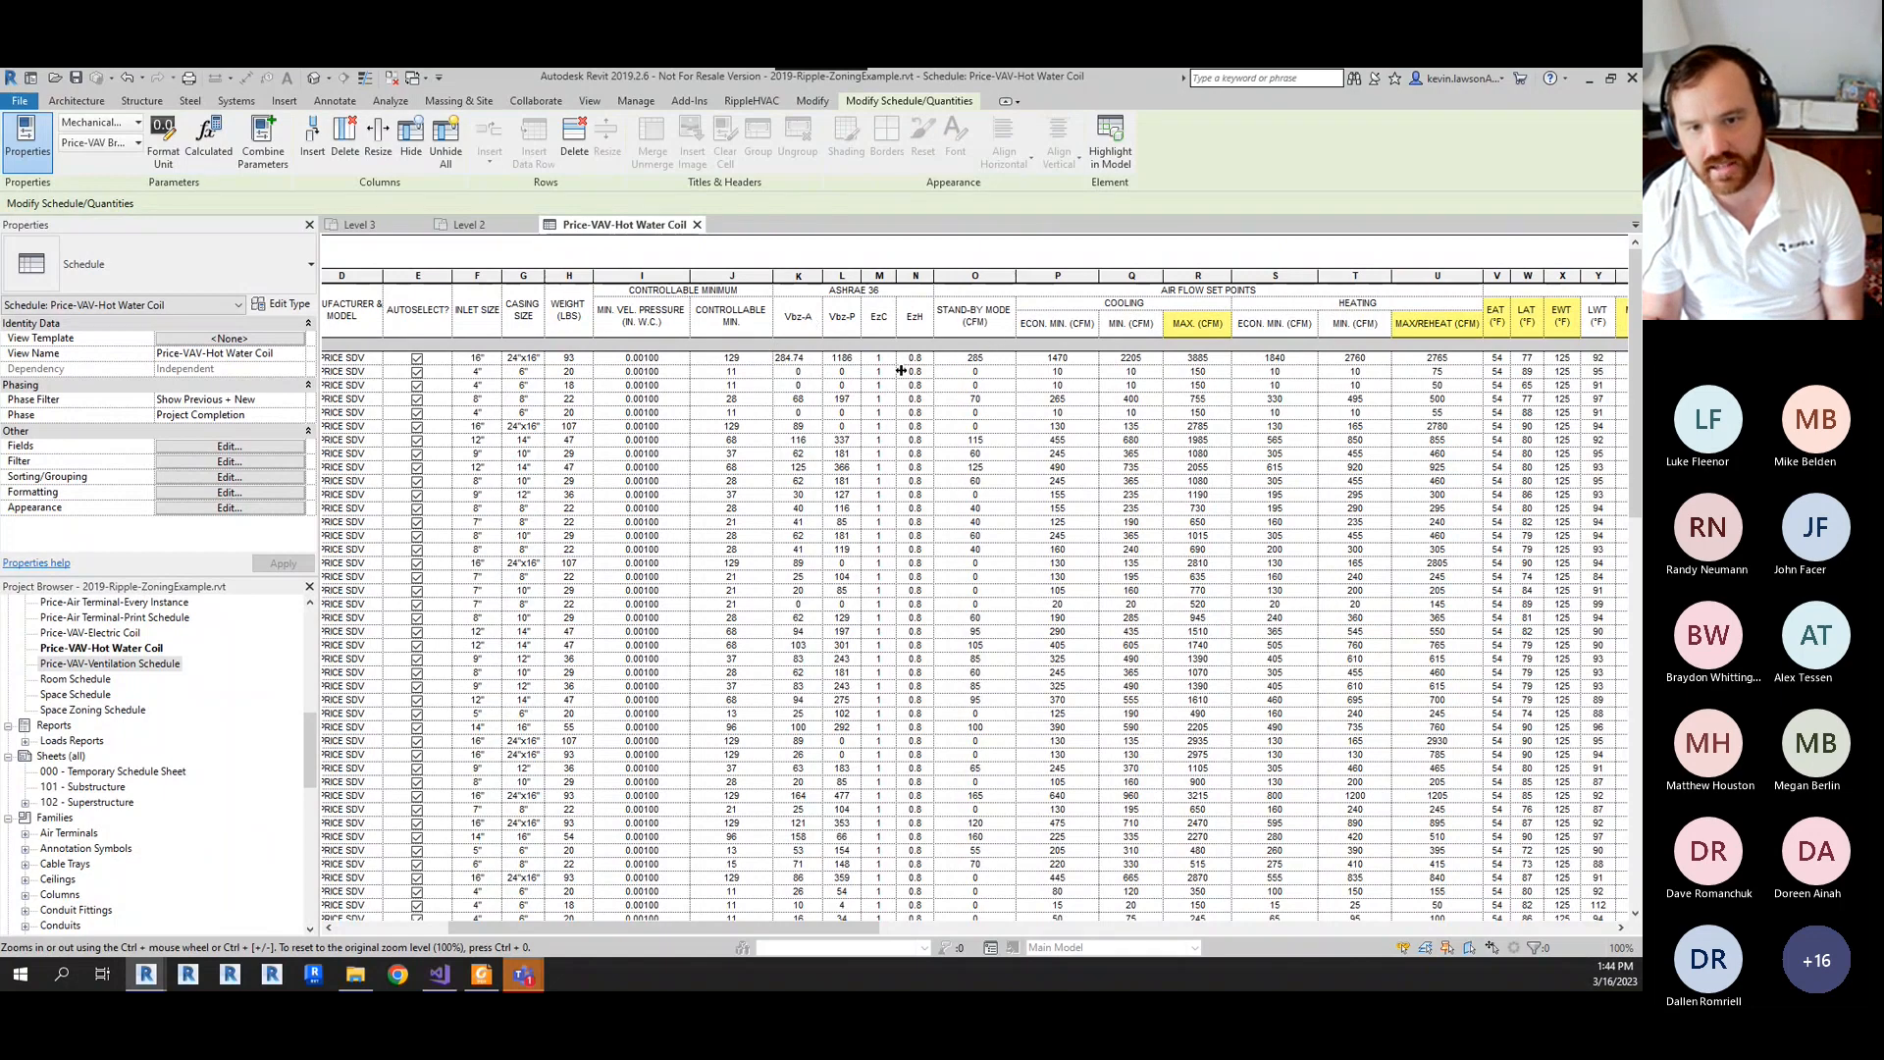
- Examine the cooling economizer minimum, minimum and maximum airflow set points for VAV-1-1, along with its maximum reheat airflow
left_click(1042, 359)
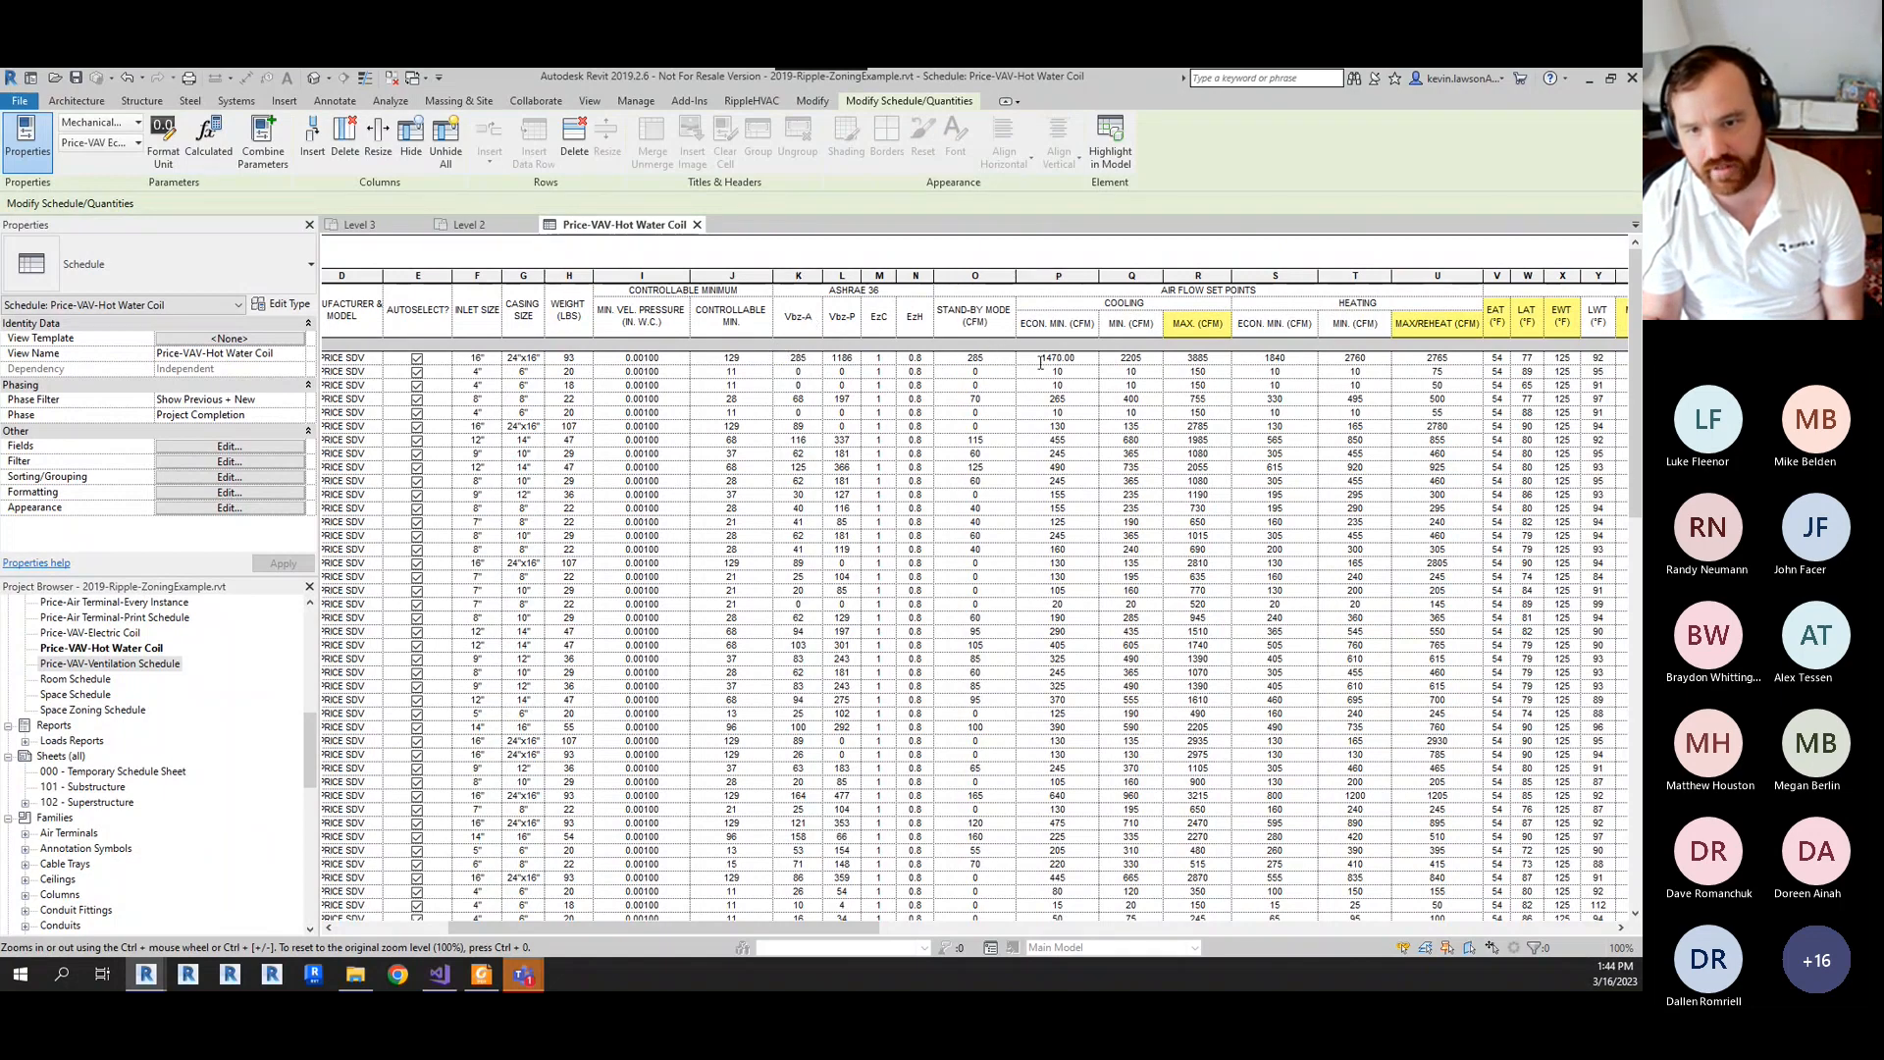
left_click(1124, 360)
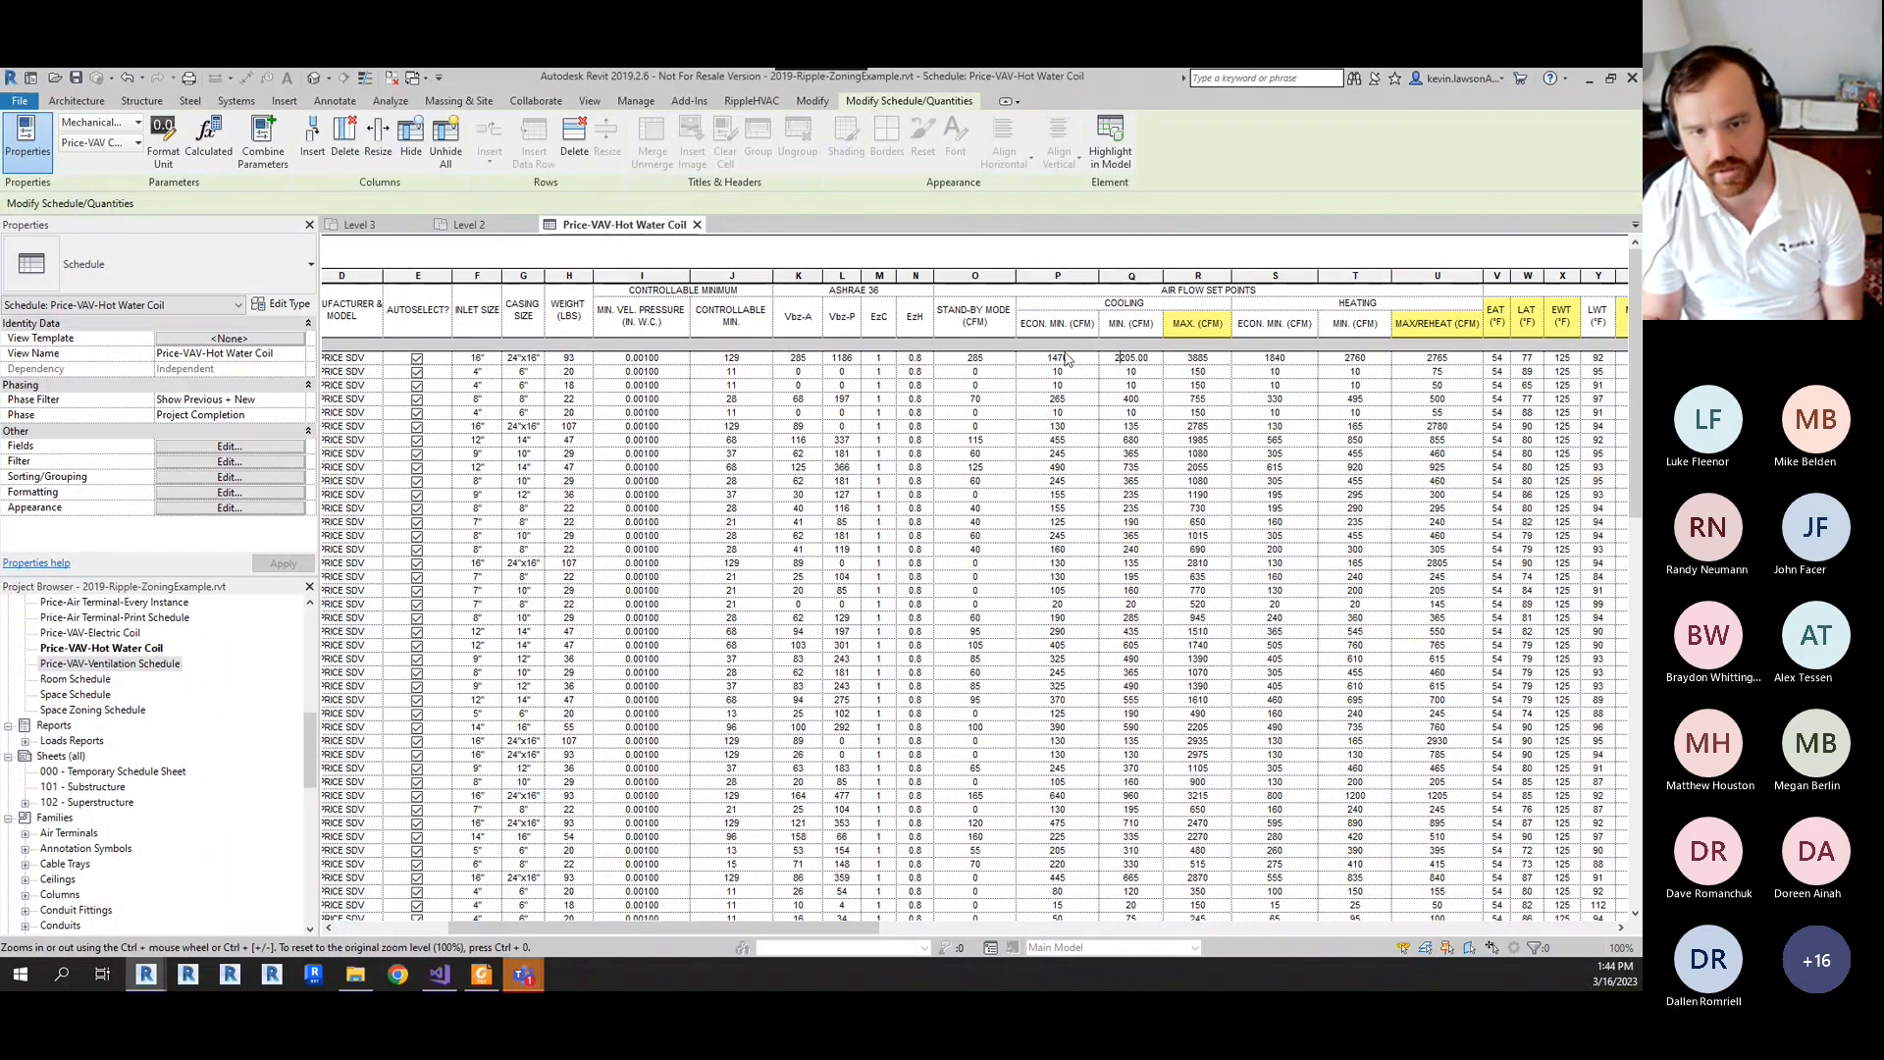
left_click(1065, 357)
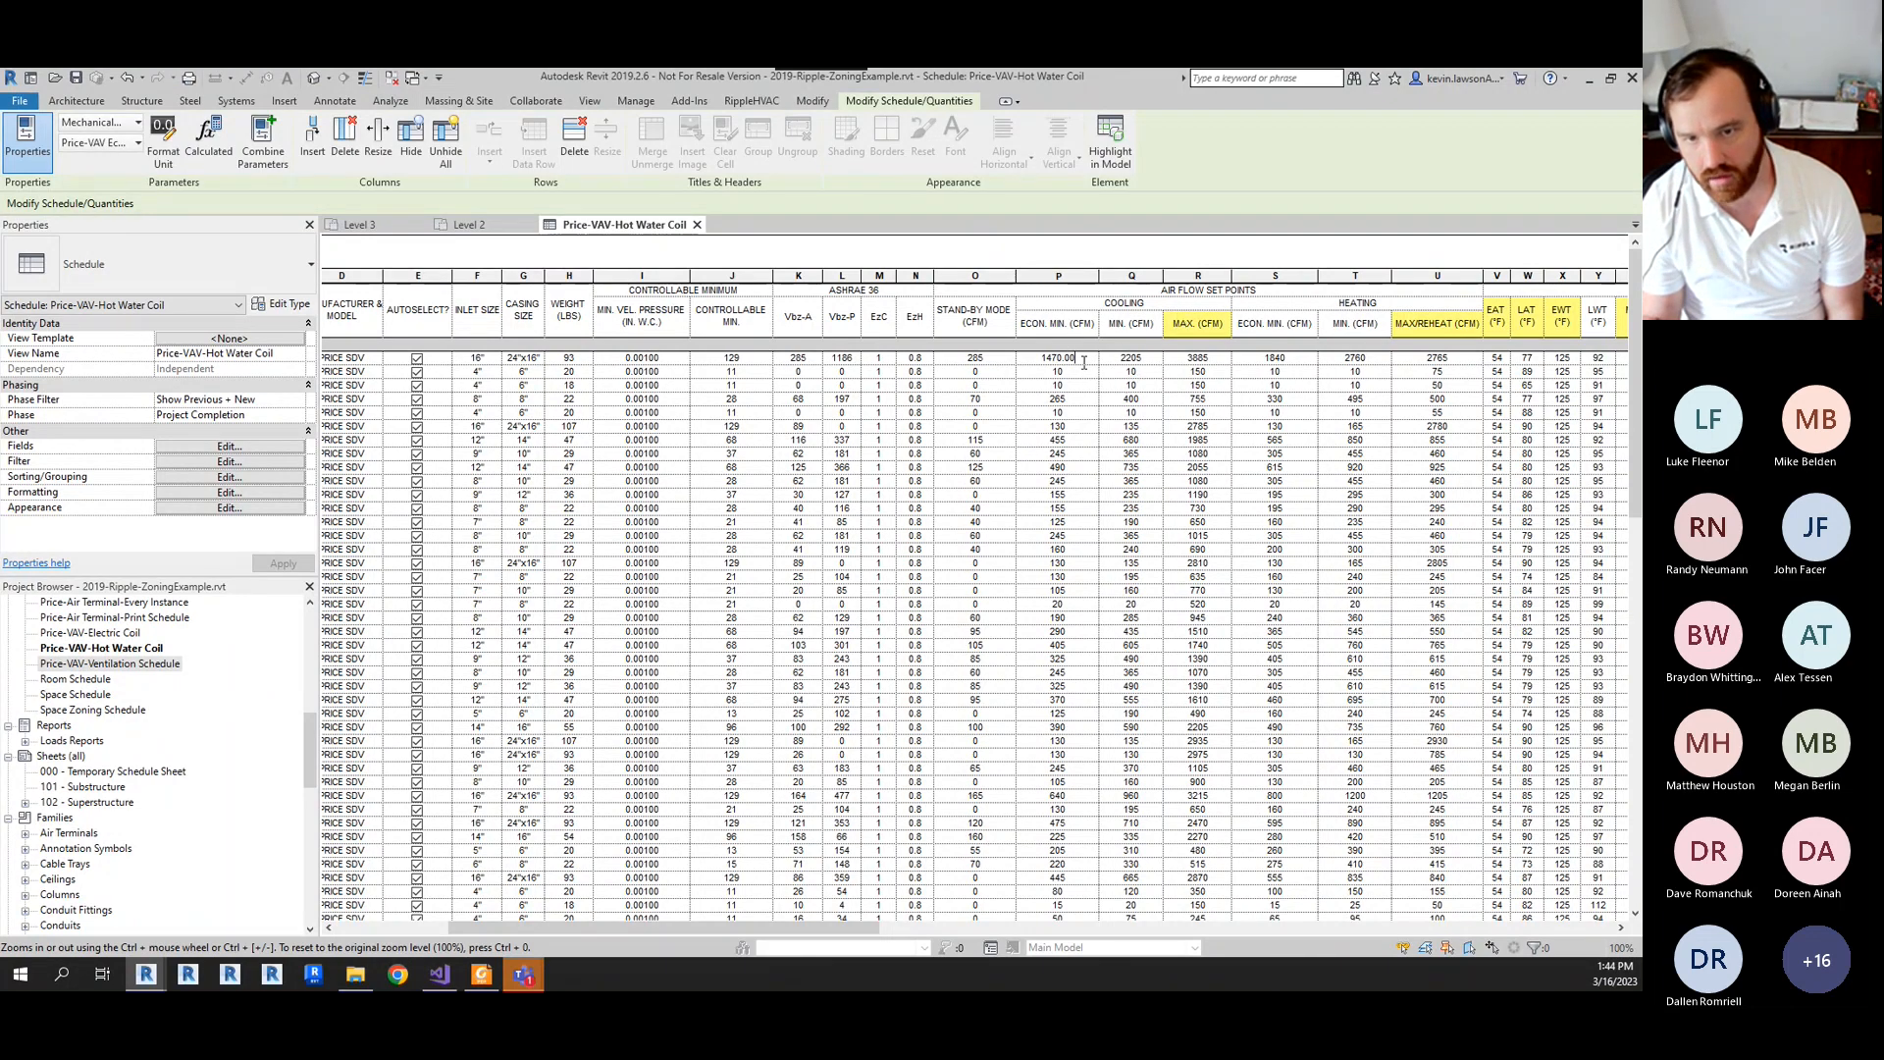
left_click(1123, 360)
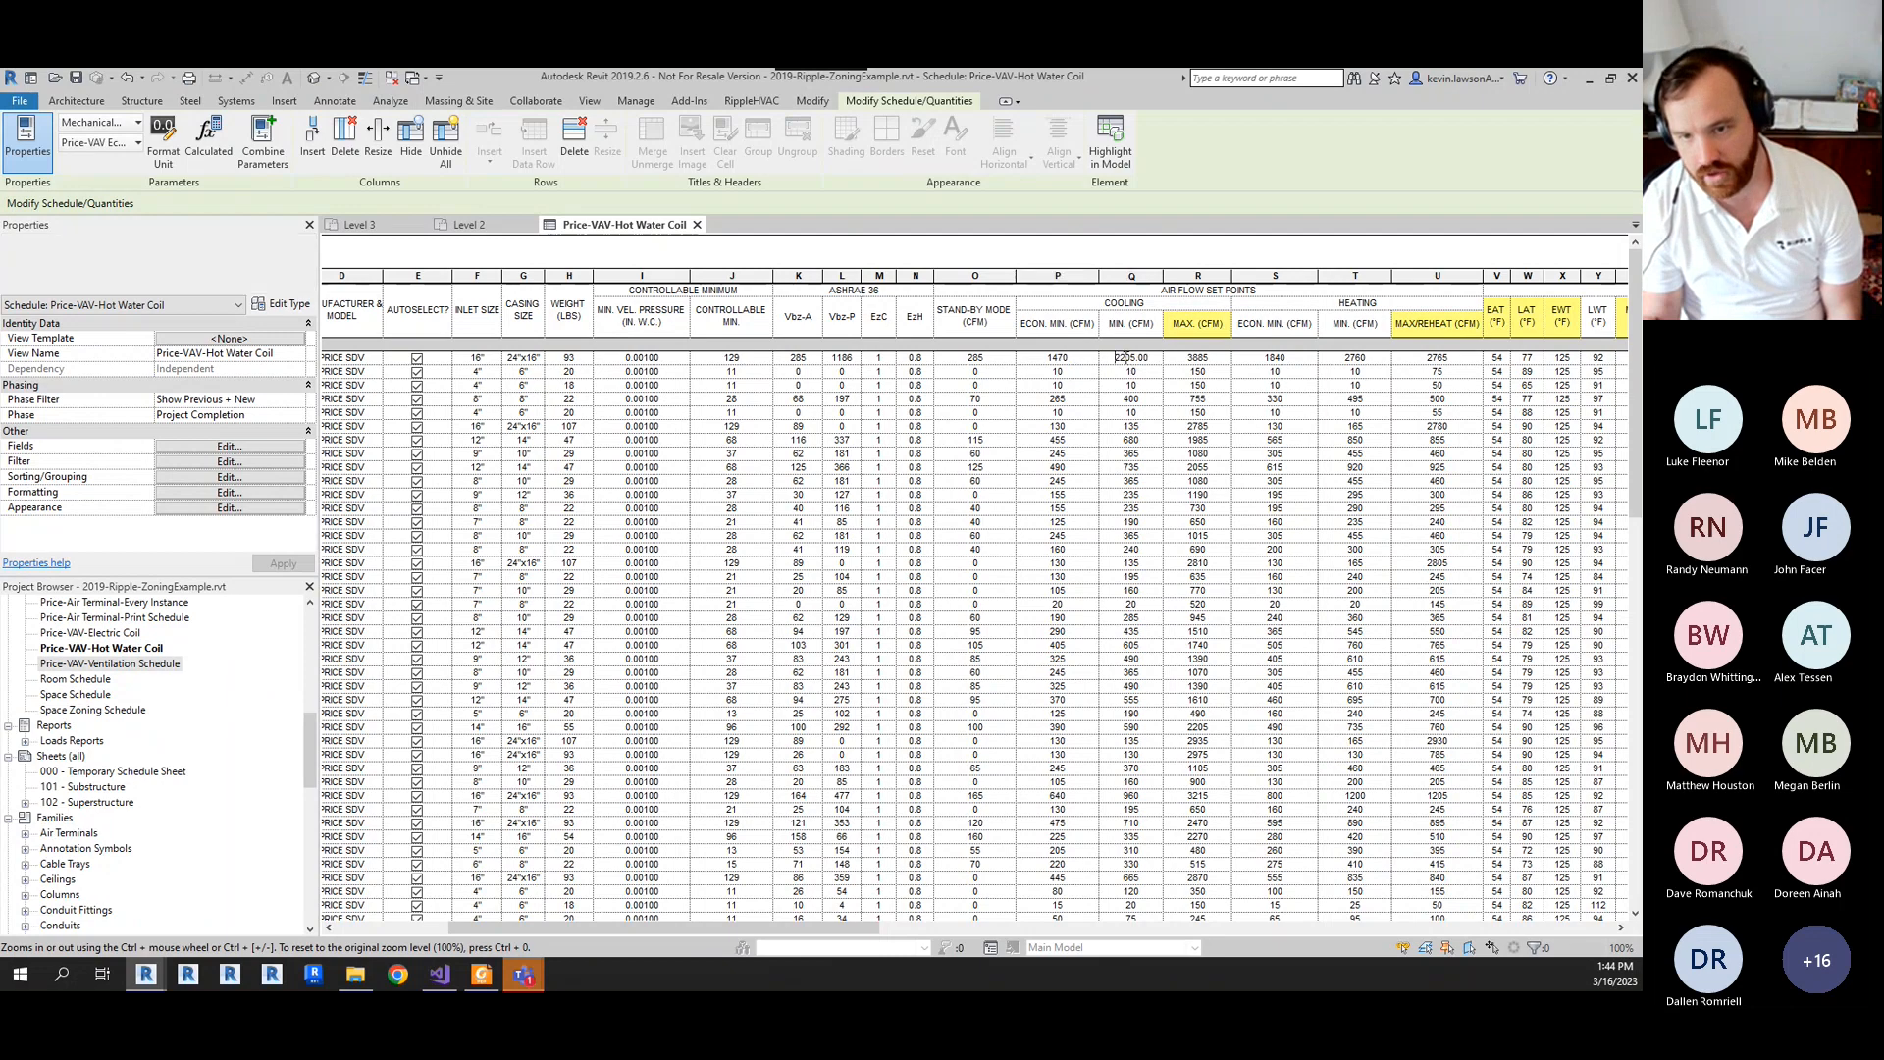
left_click(1193, 360)
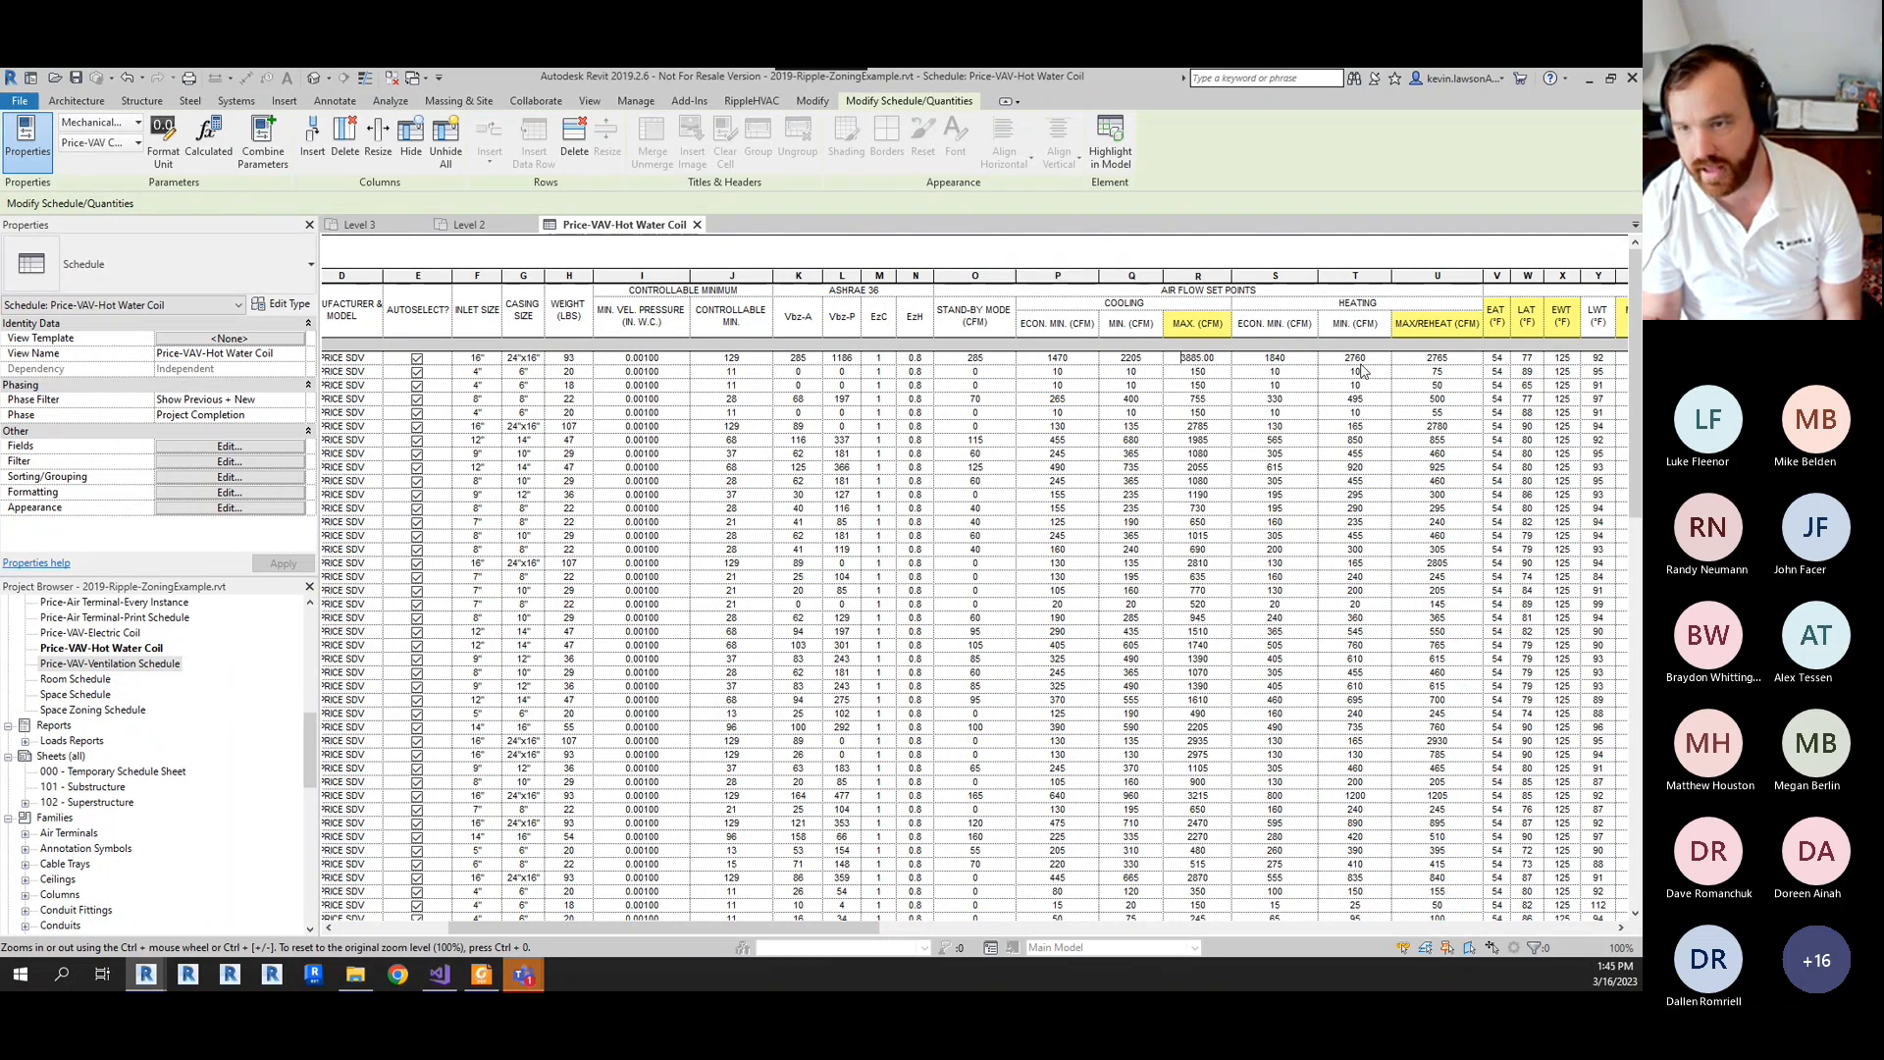
left_click(1467, 359)
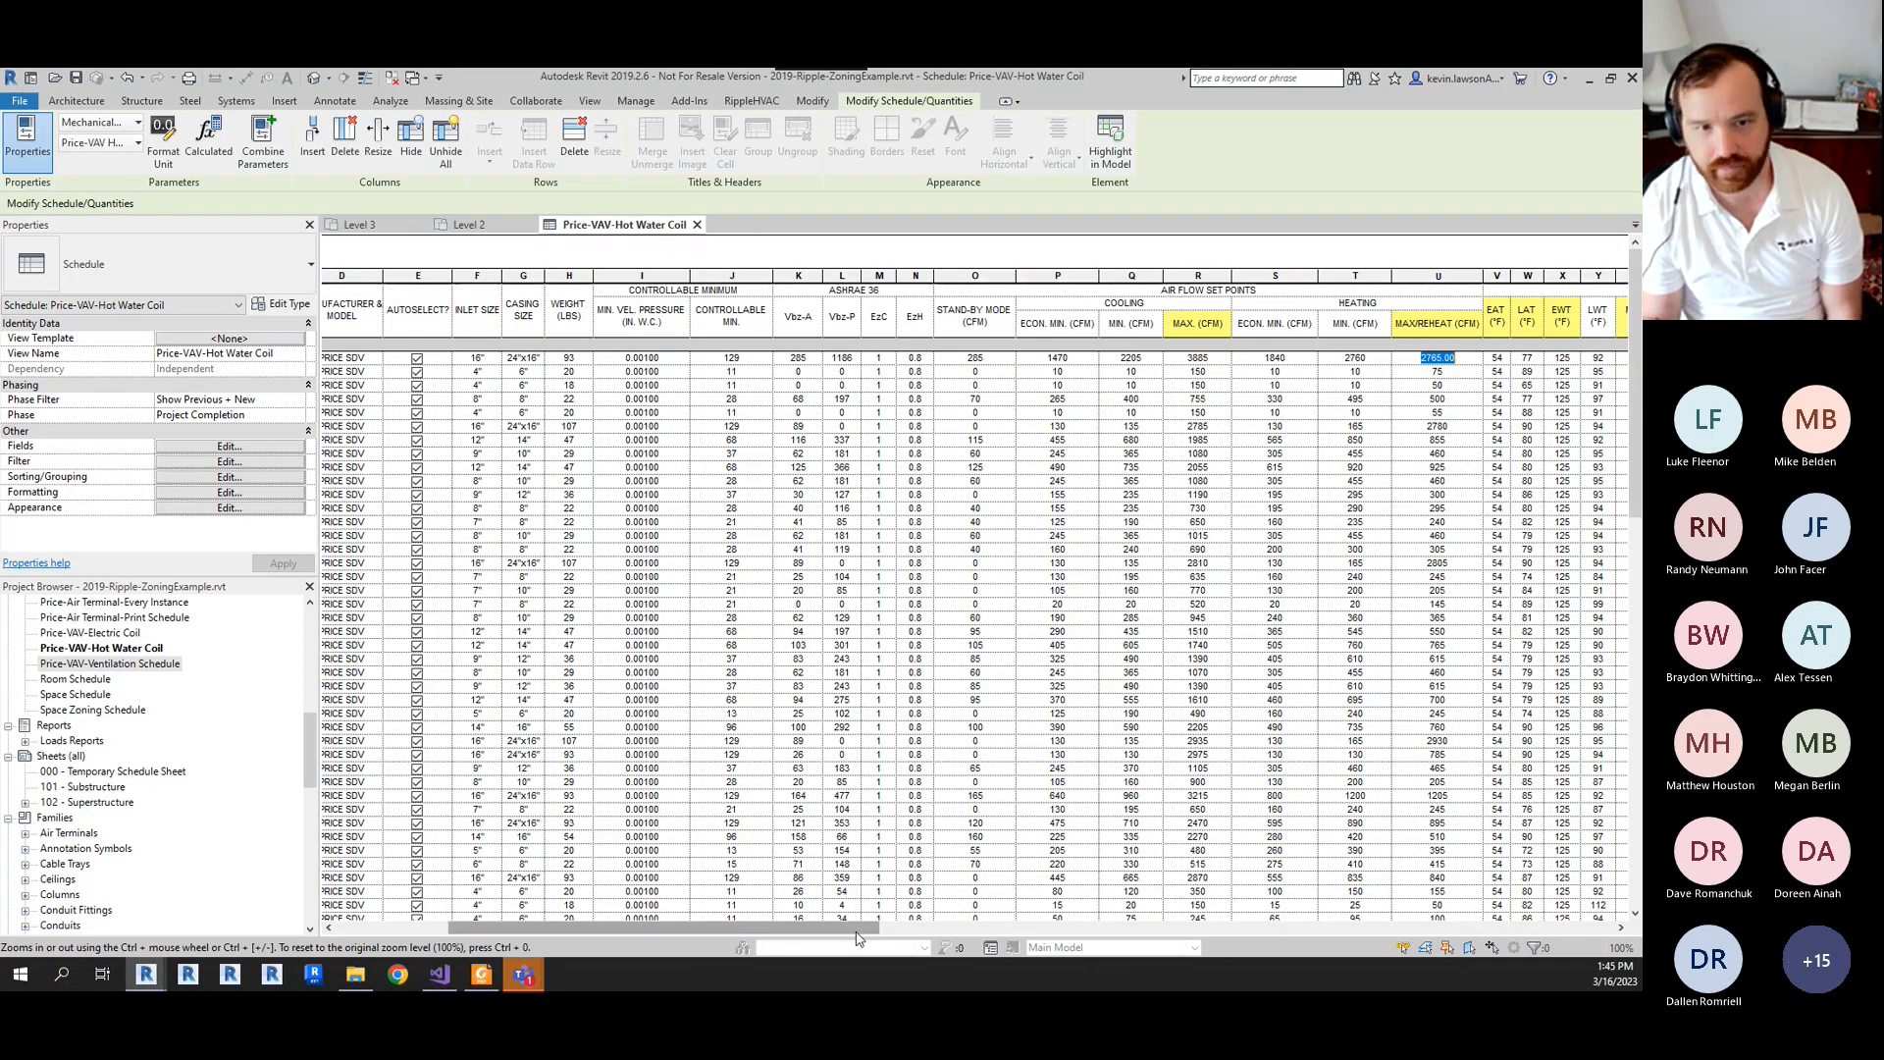
- Compare the minimum heating and maximum reheat airflows of VAV-1-1, and check the leaving air temperature and reheat airflow of VAV-2-1
left_click_drag(856, 929, 903, 930)
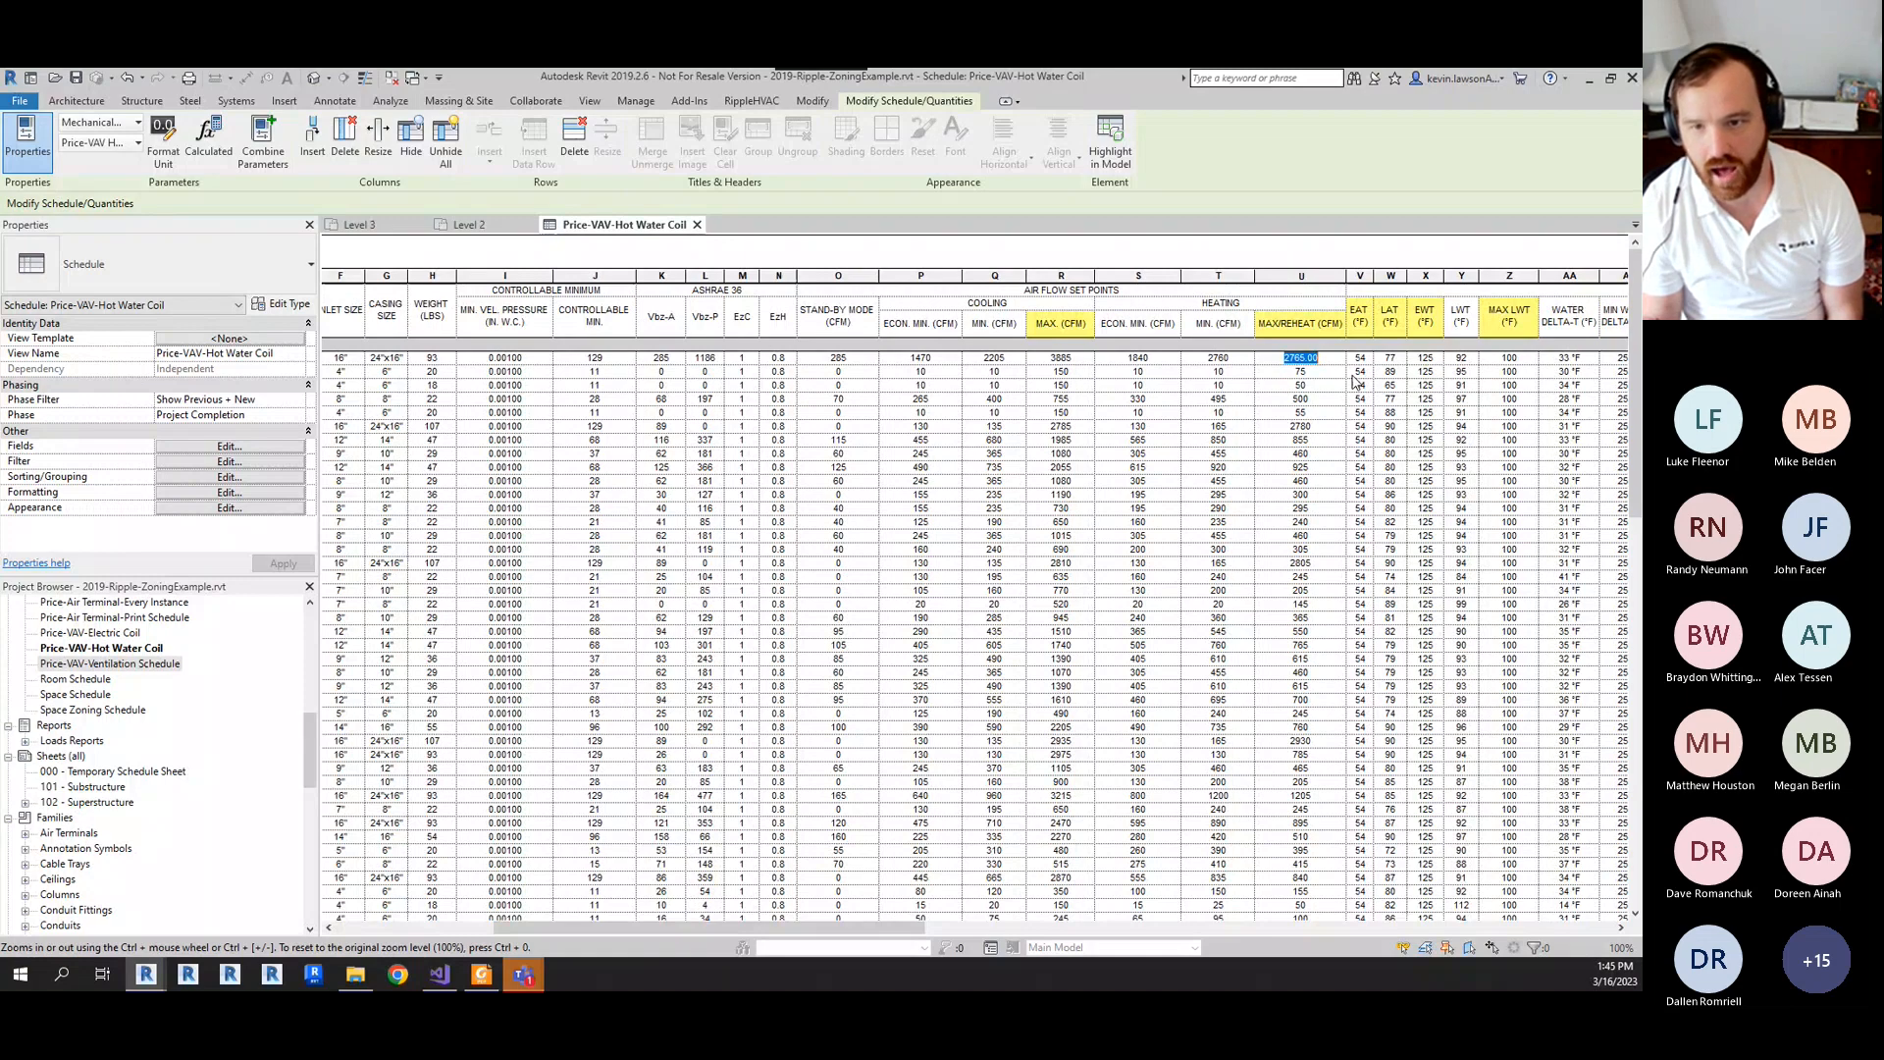
left_click(1218, 359)
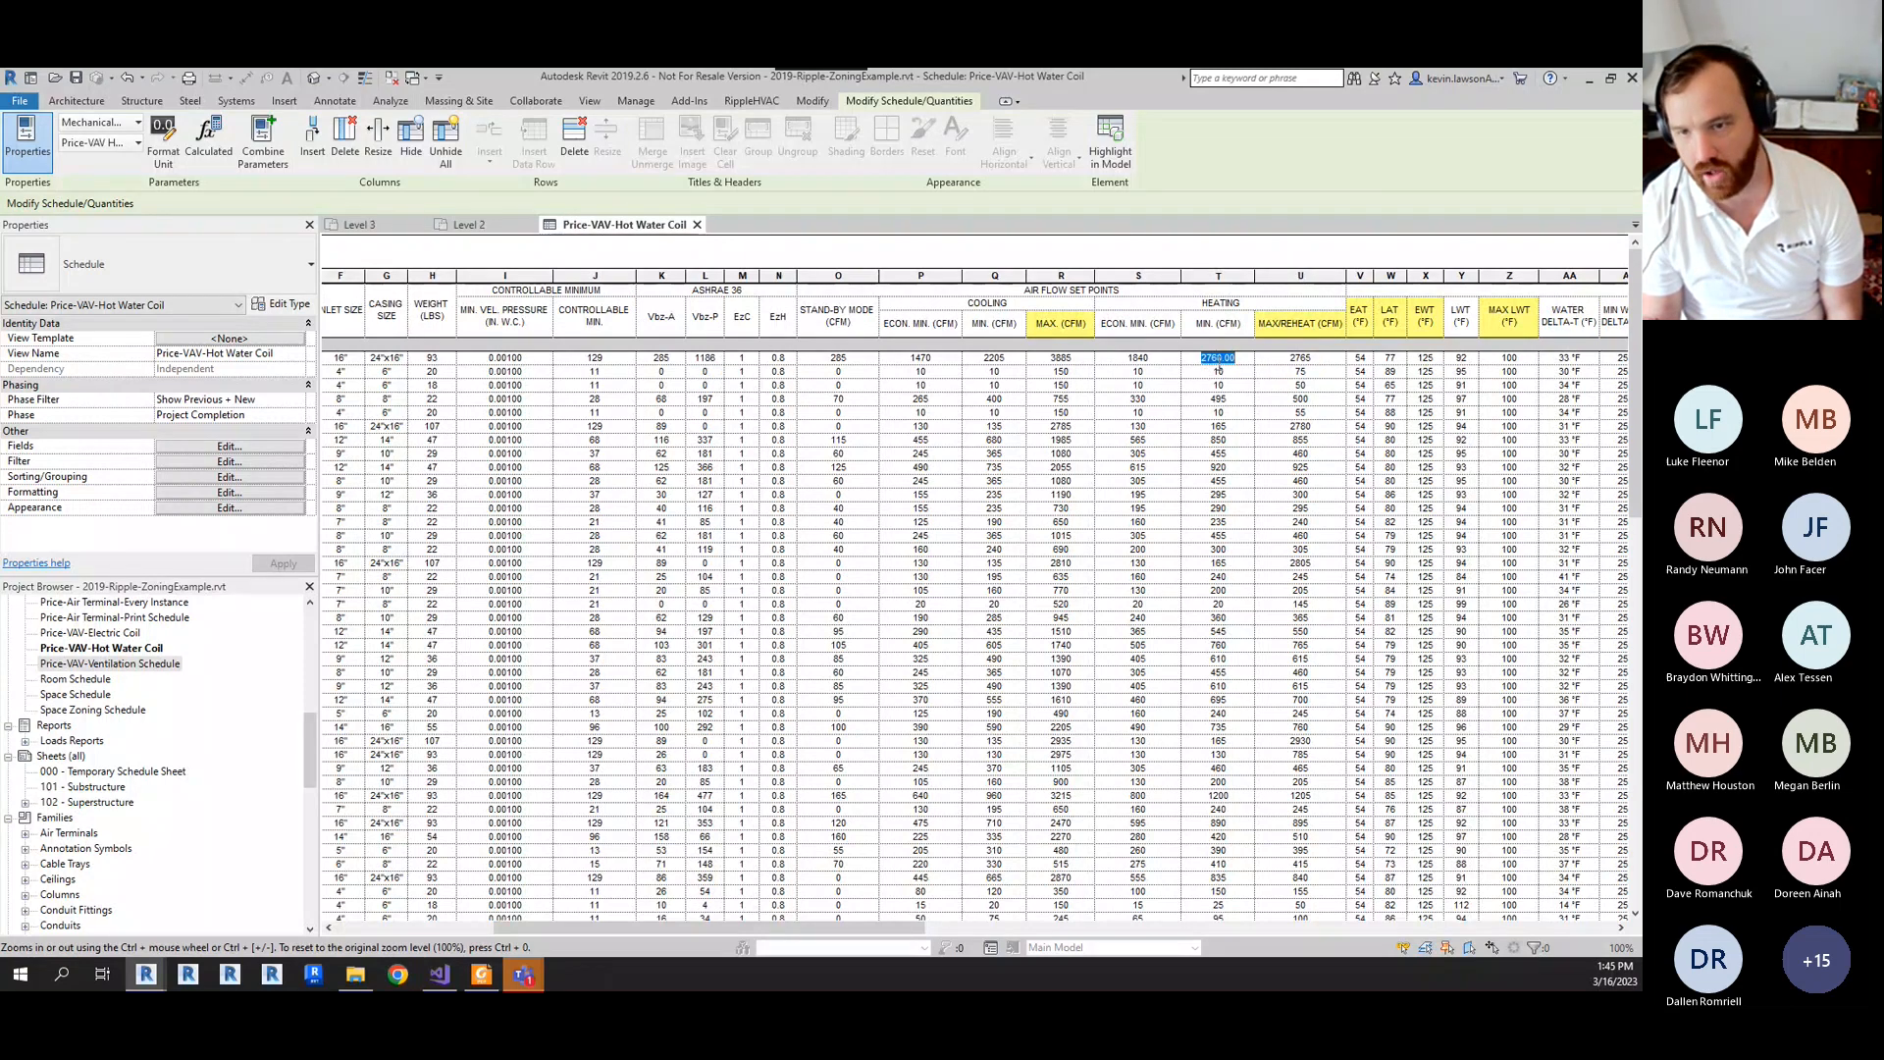
left_click(1309, 358)
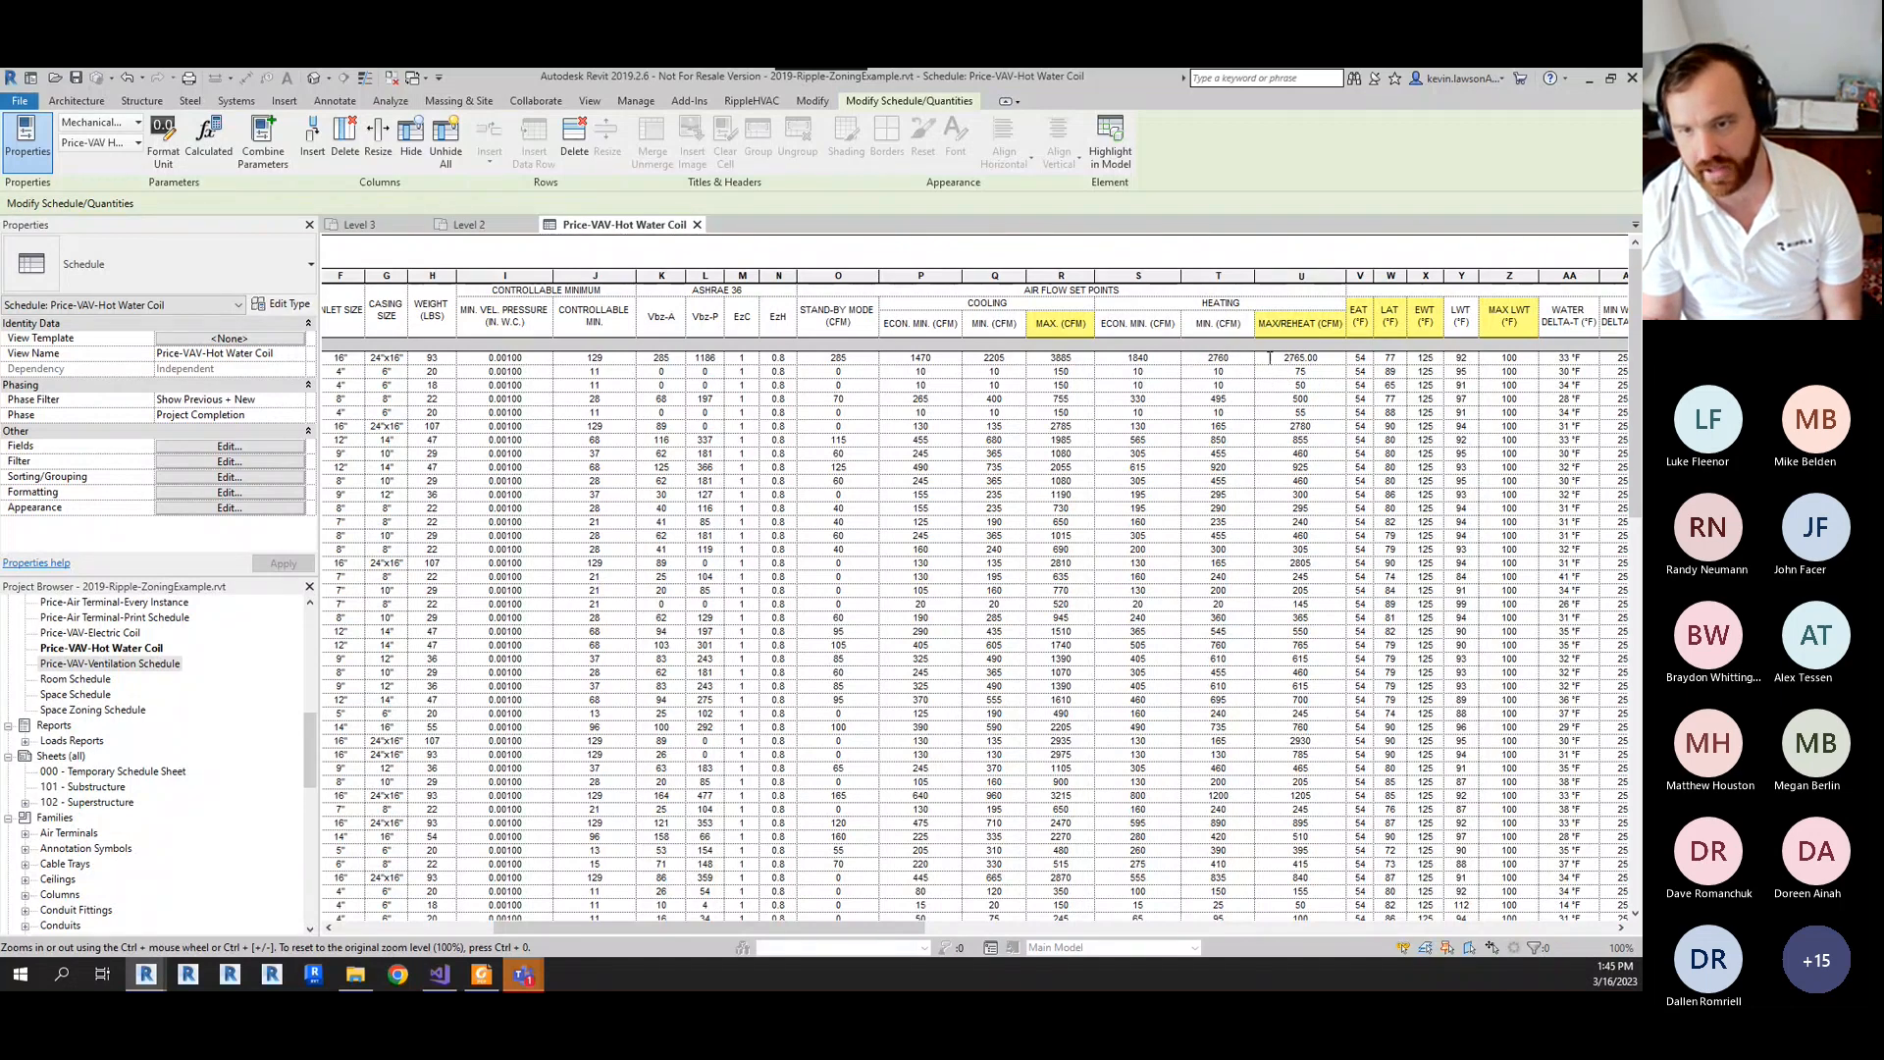
left_click_drag(1276, 358, 1321, 363)
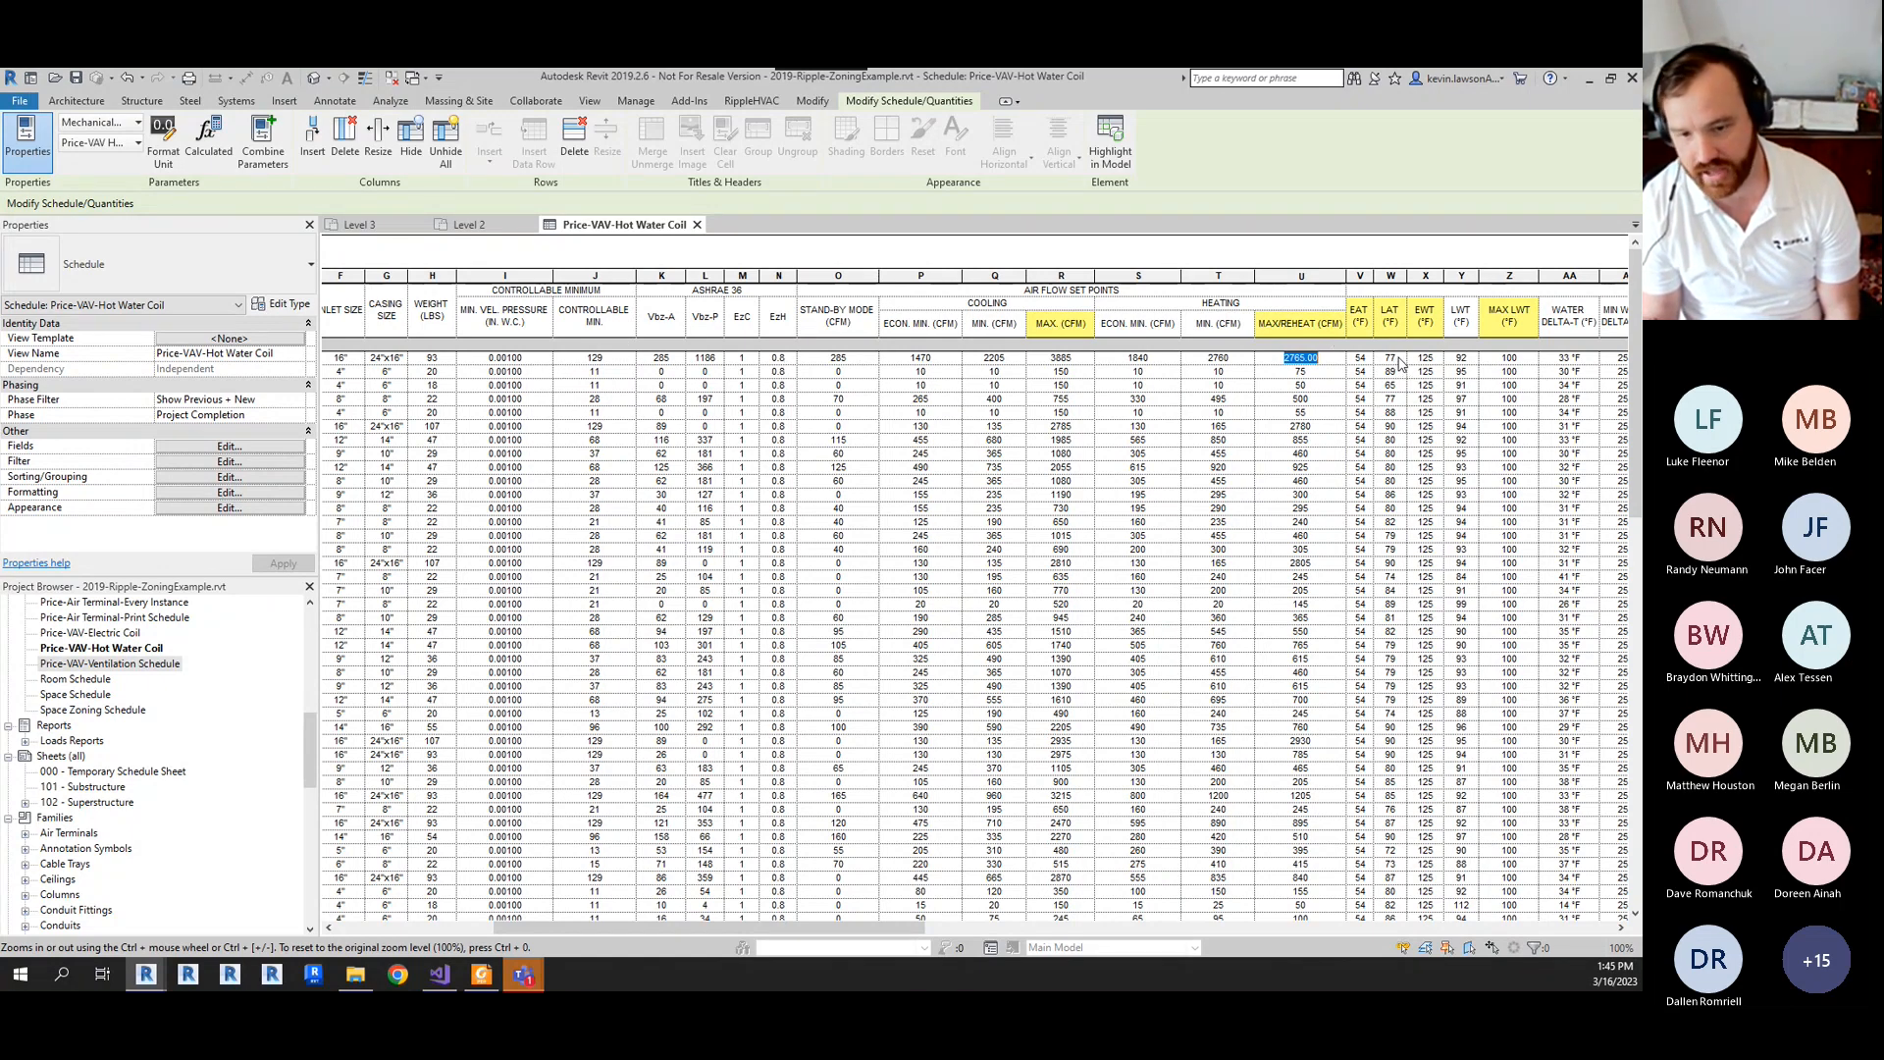
left_click_drag(846, 927, 938, 944)
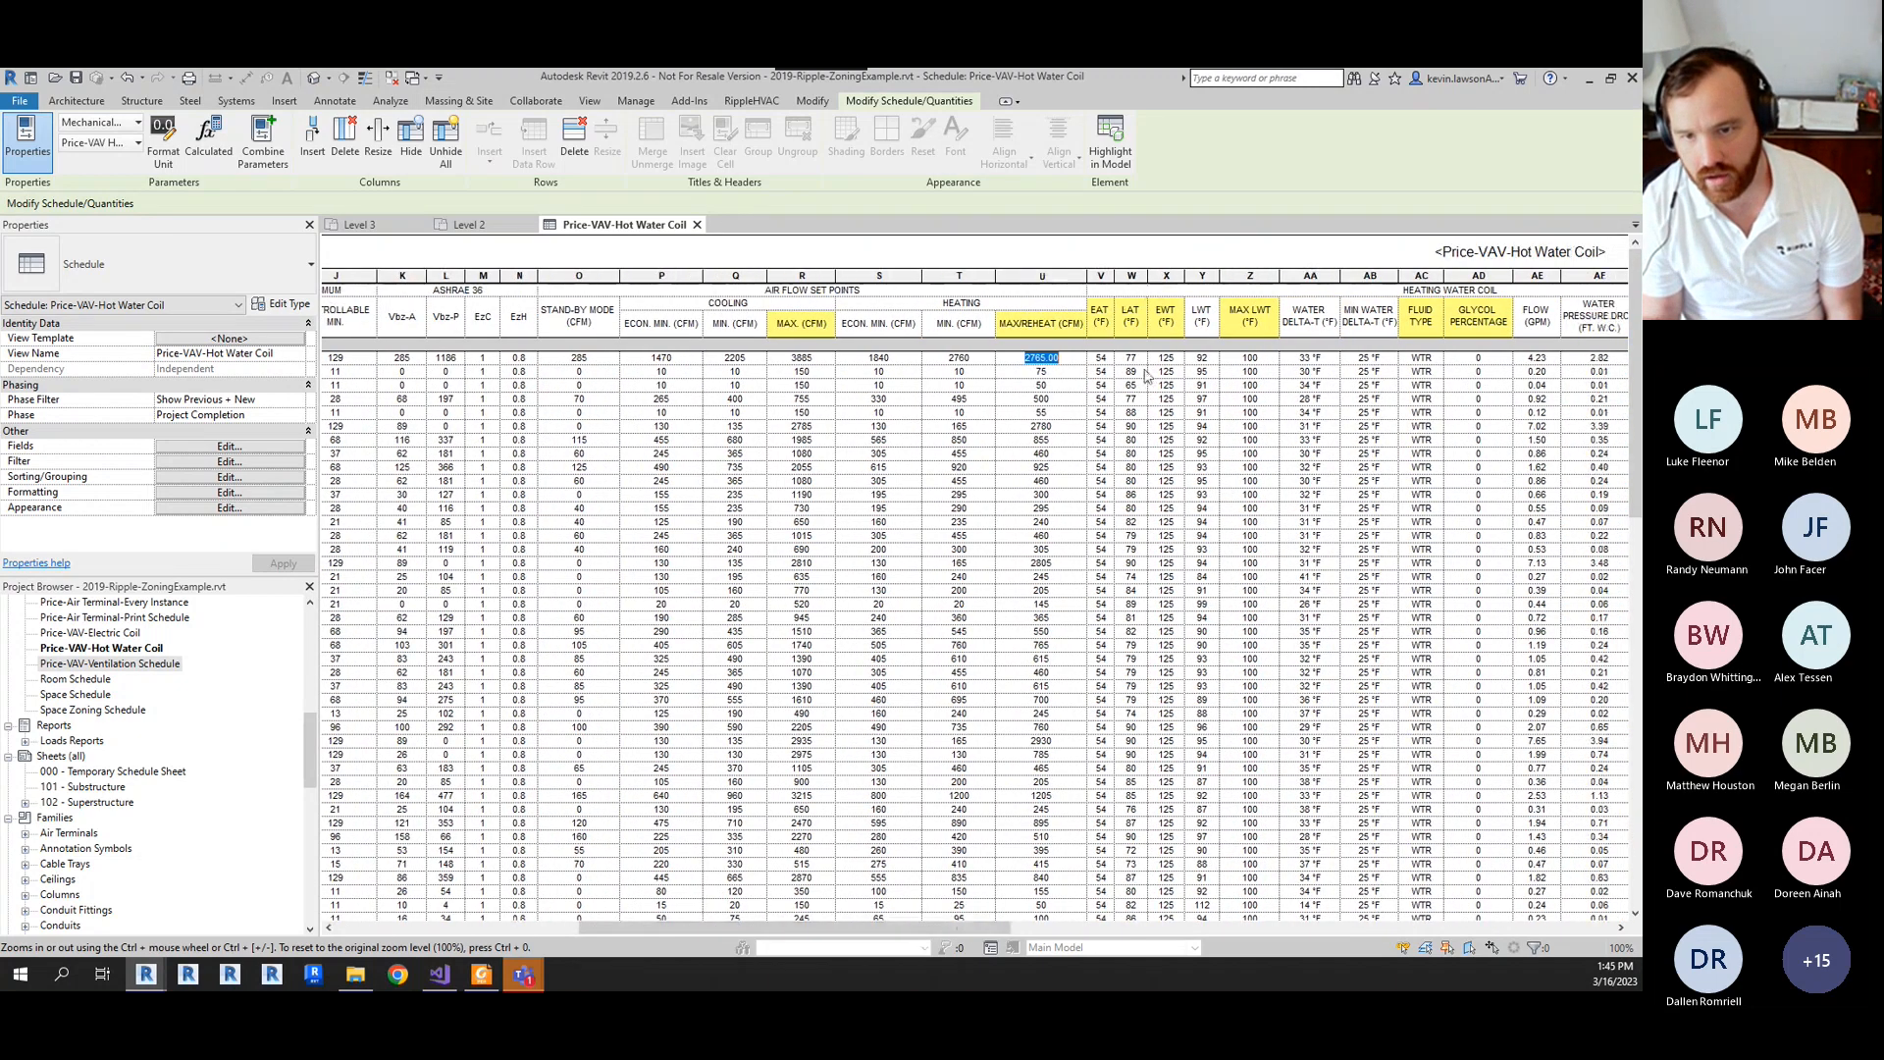
left_click(1132, 426)
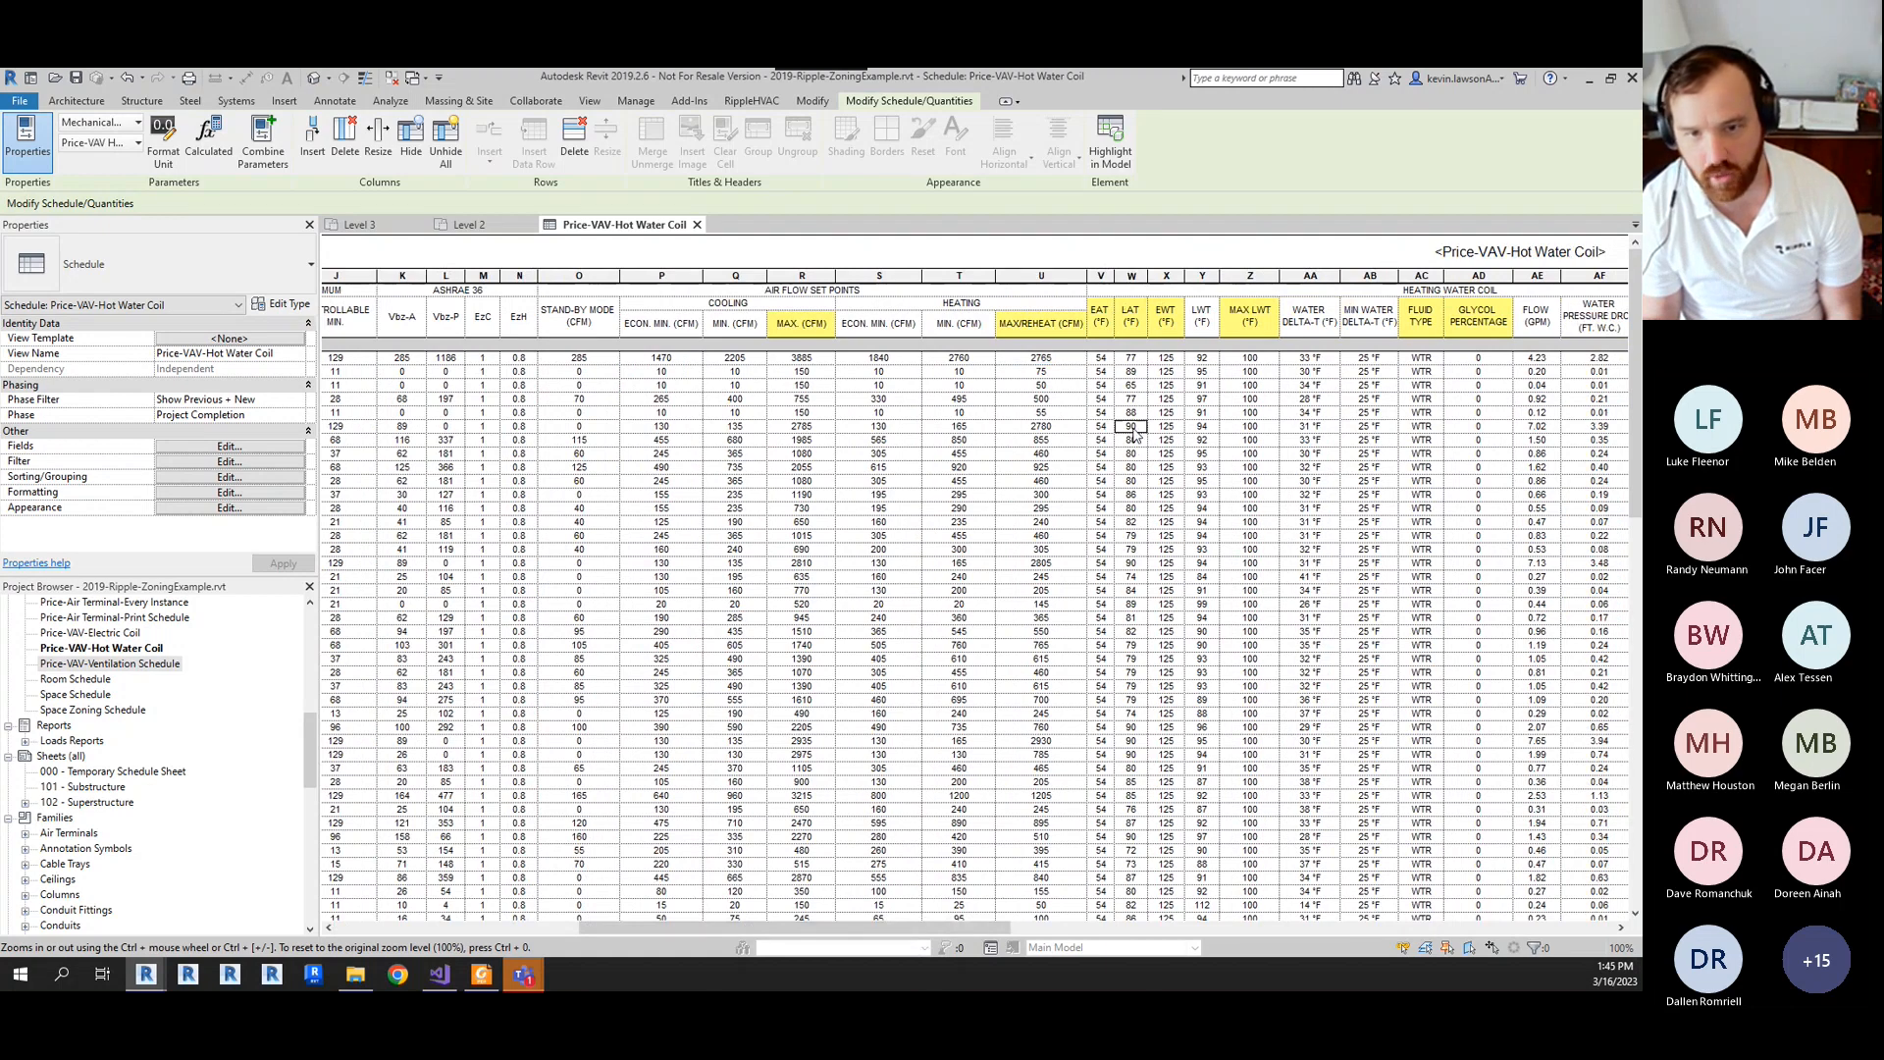
left_click(1003, 430)
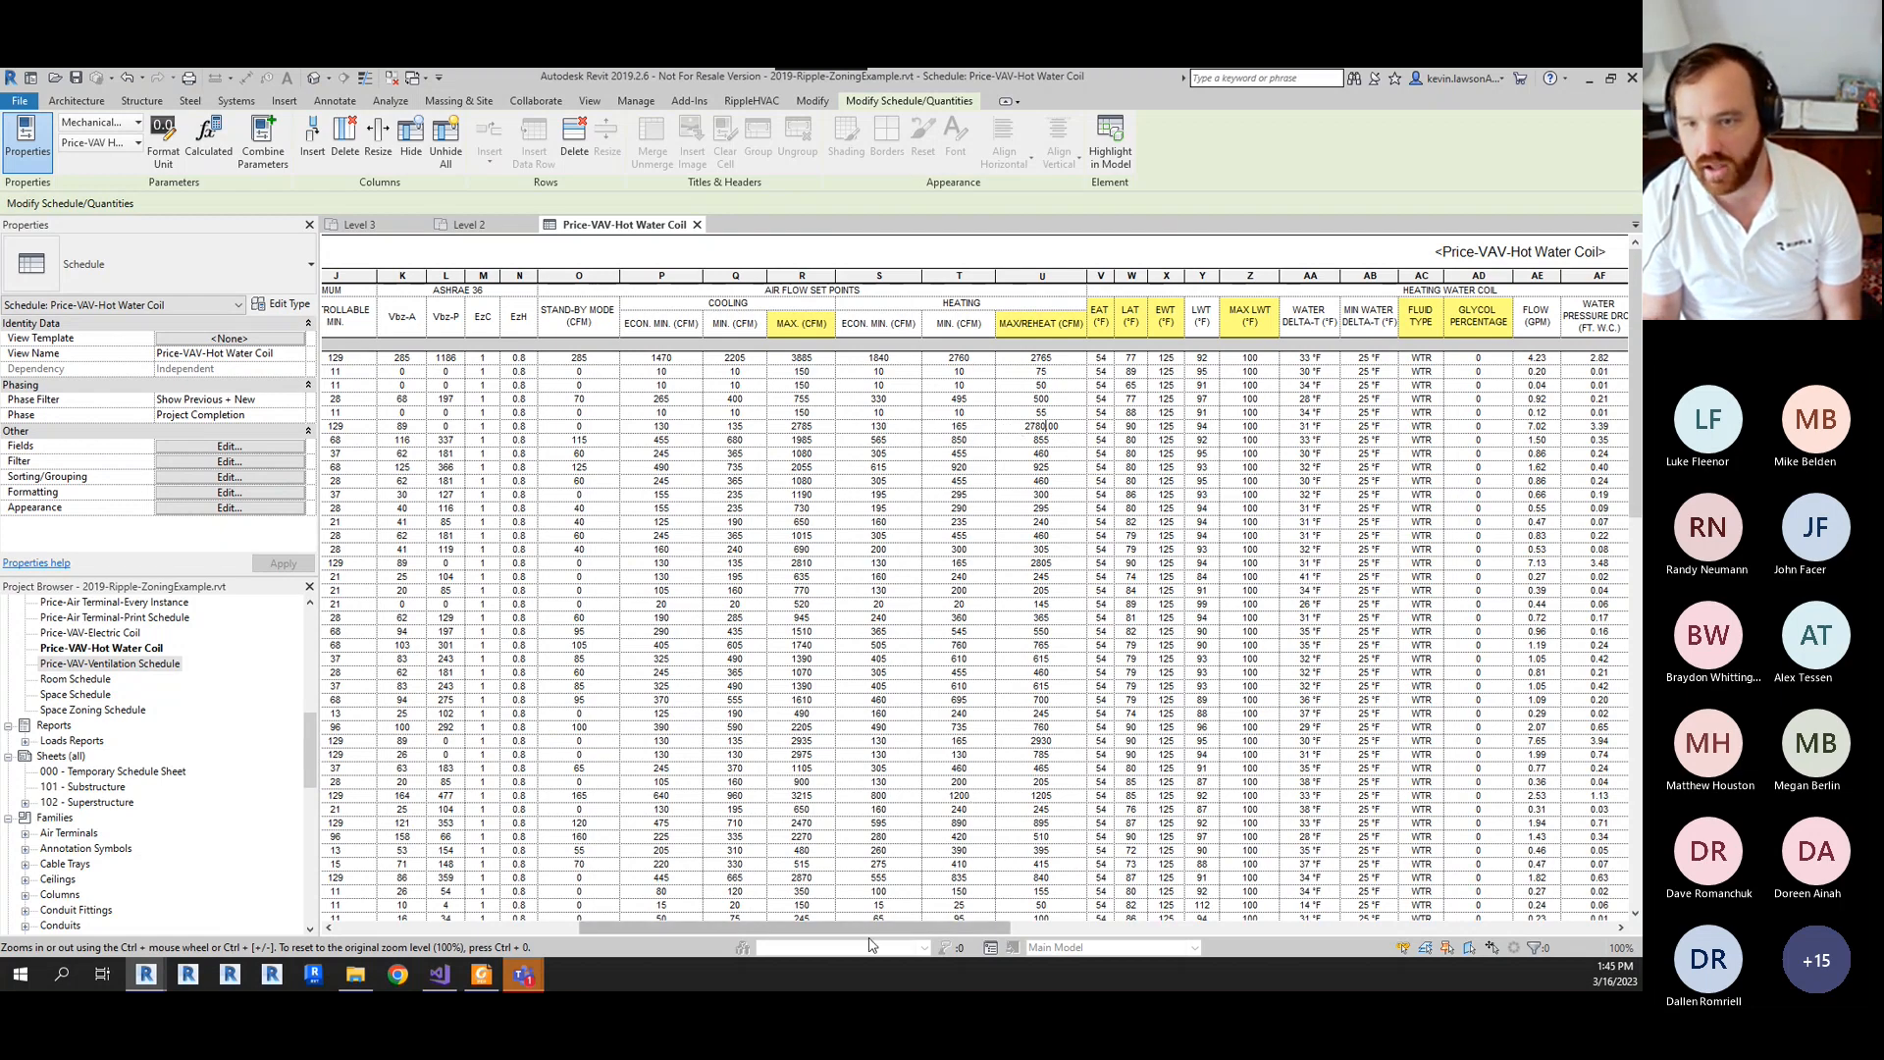
- Review the schedule's heating water coil, water and air pressure drop, liner, and noise criteria columns
left_click_drag(894, 929, 1023, 929)
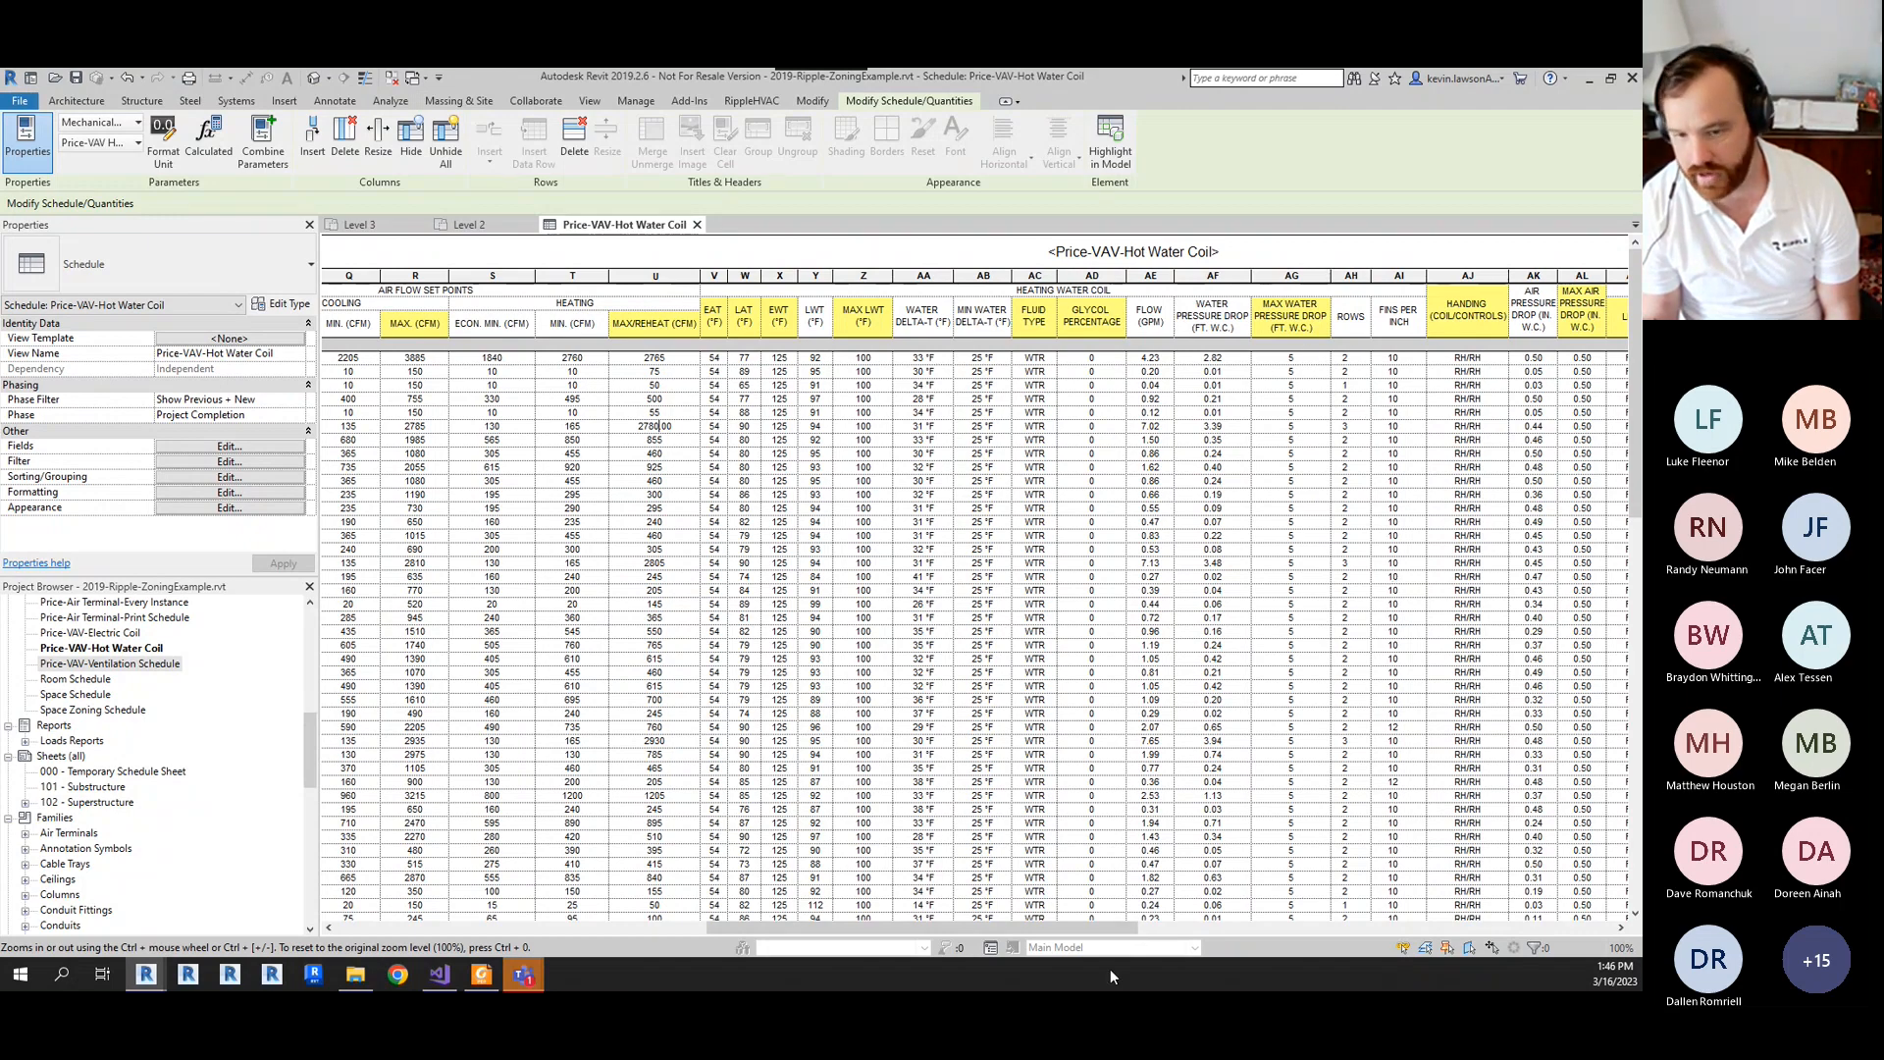
left_click_drag(1125, 929, 1152, 928)
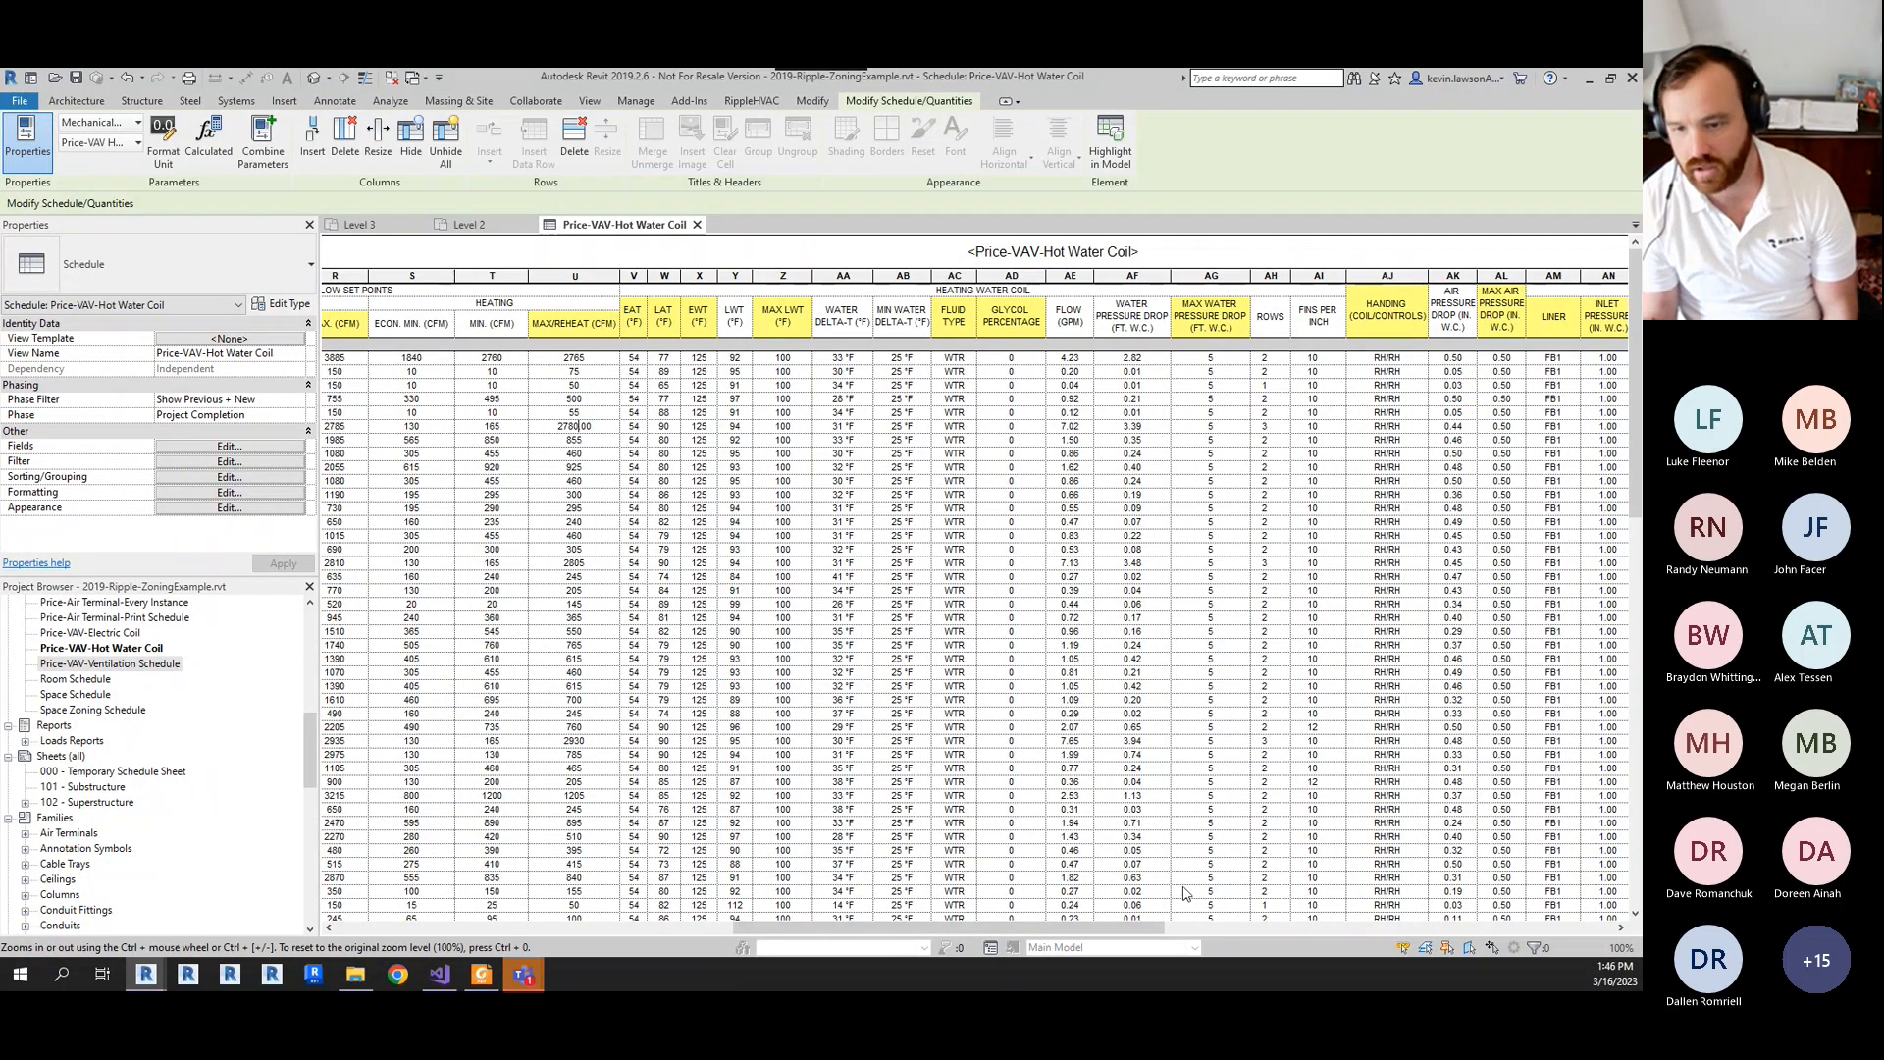
left_click_drag(1141, 928, 1213, 933)
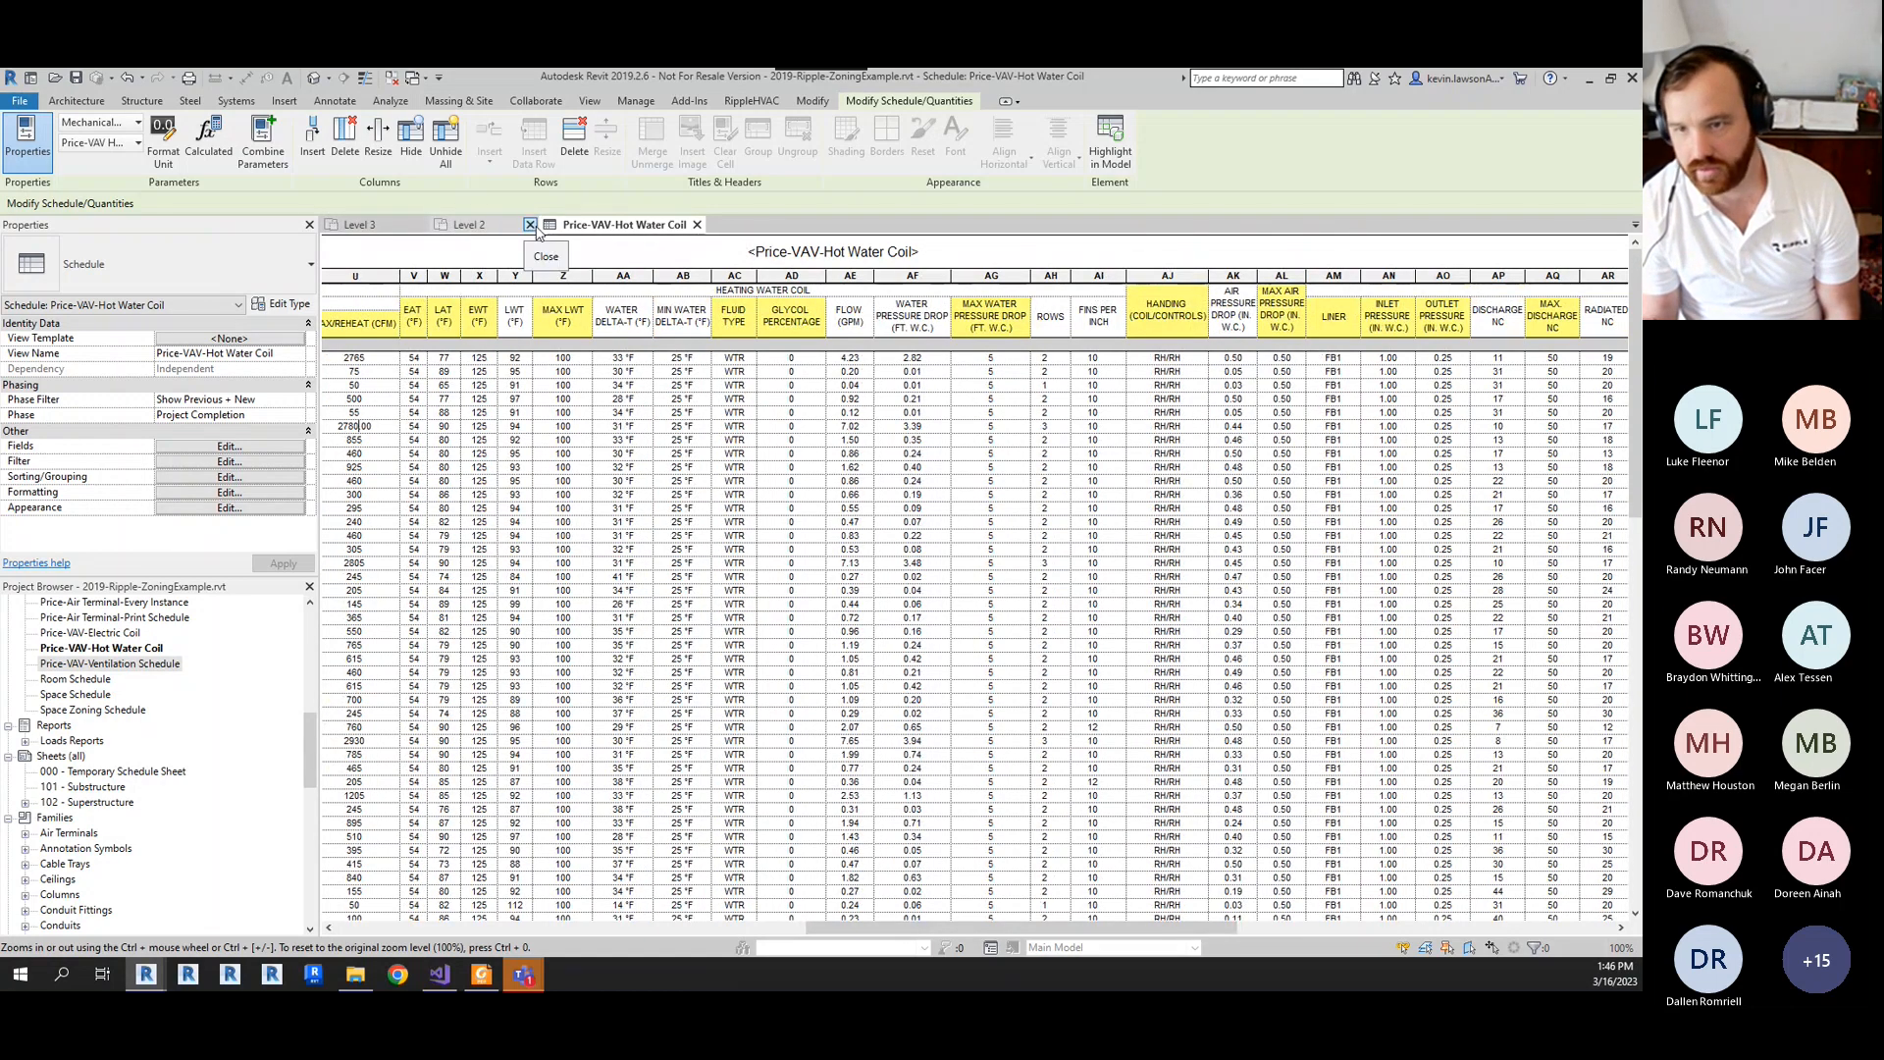
- Return to the Level 2 floor plan and turn off Right Hand Coil for the VAV in Office 79
left_click(469, 224)
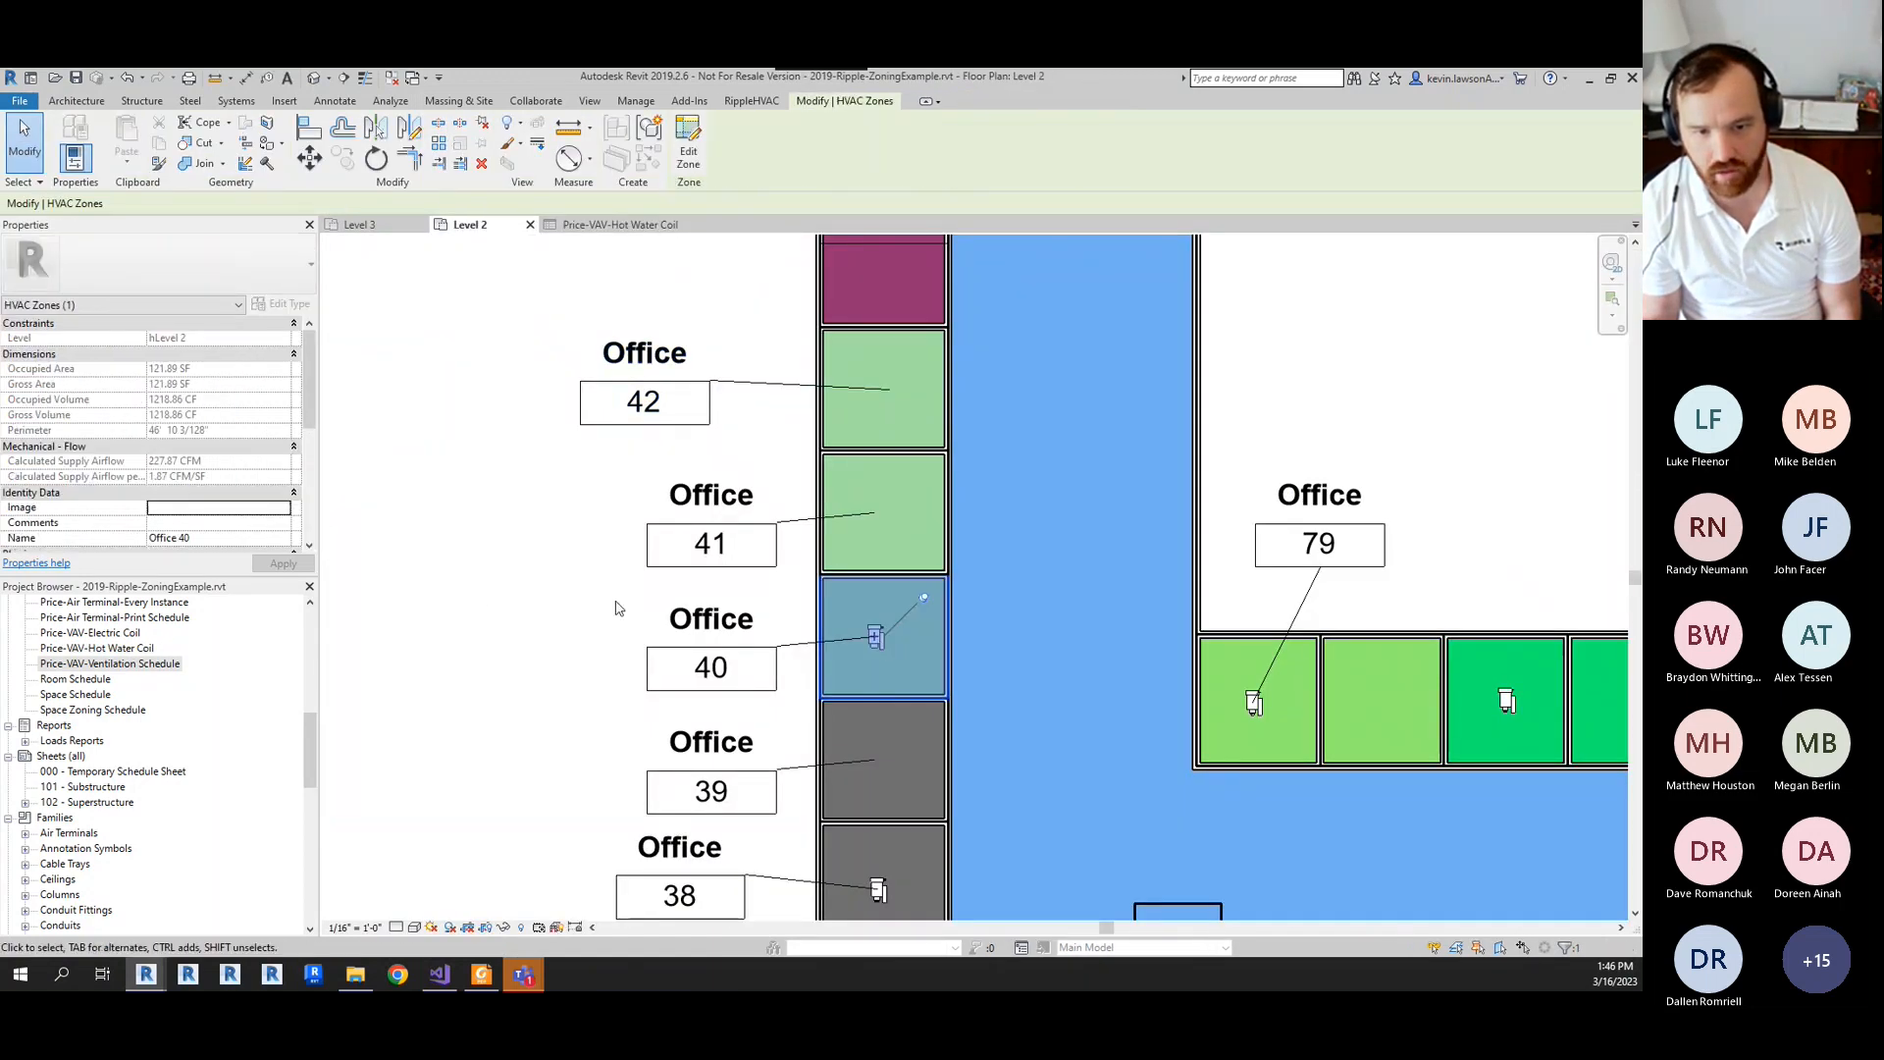
key("Escape")
scroll(1282, 704, "up", 2)
left_click(1235, 702)
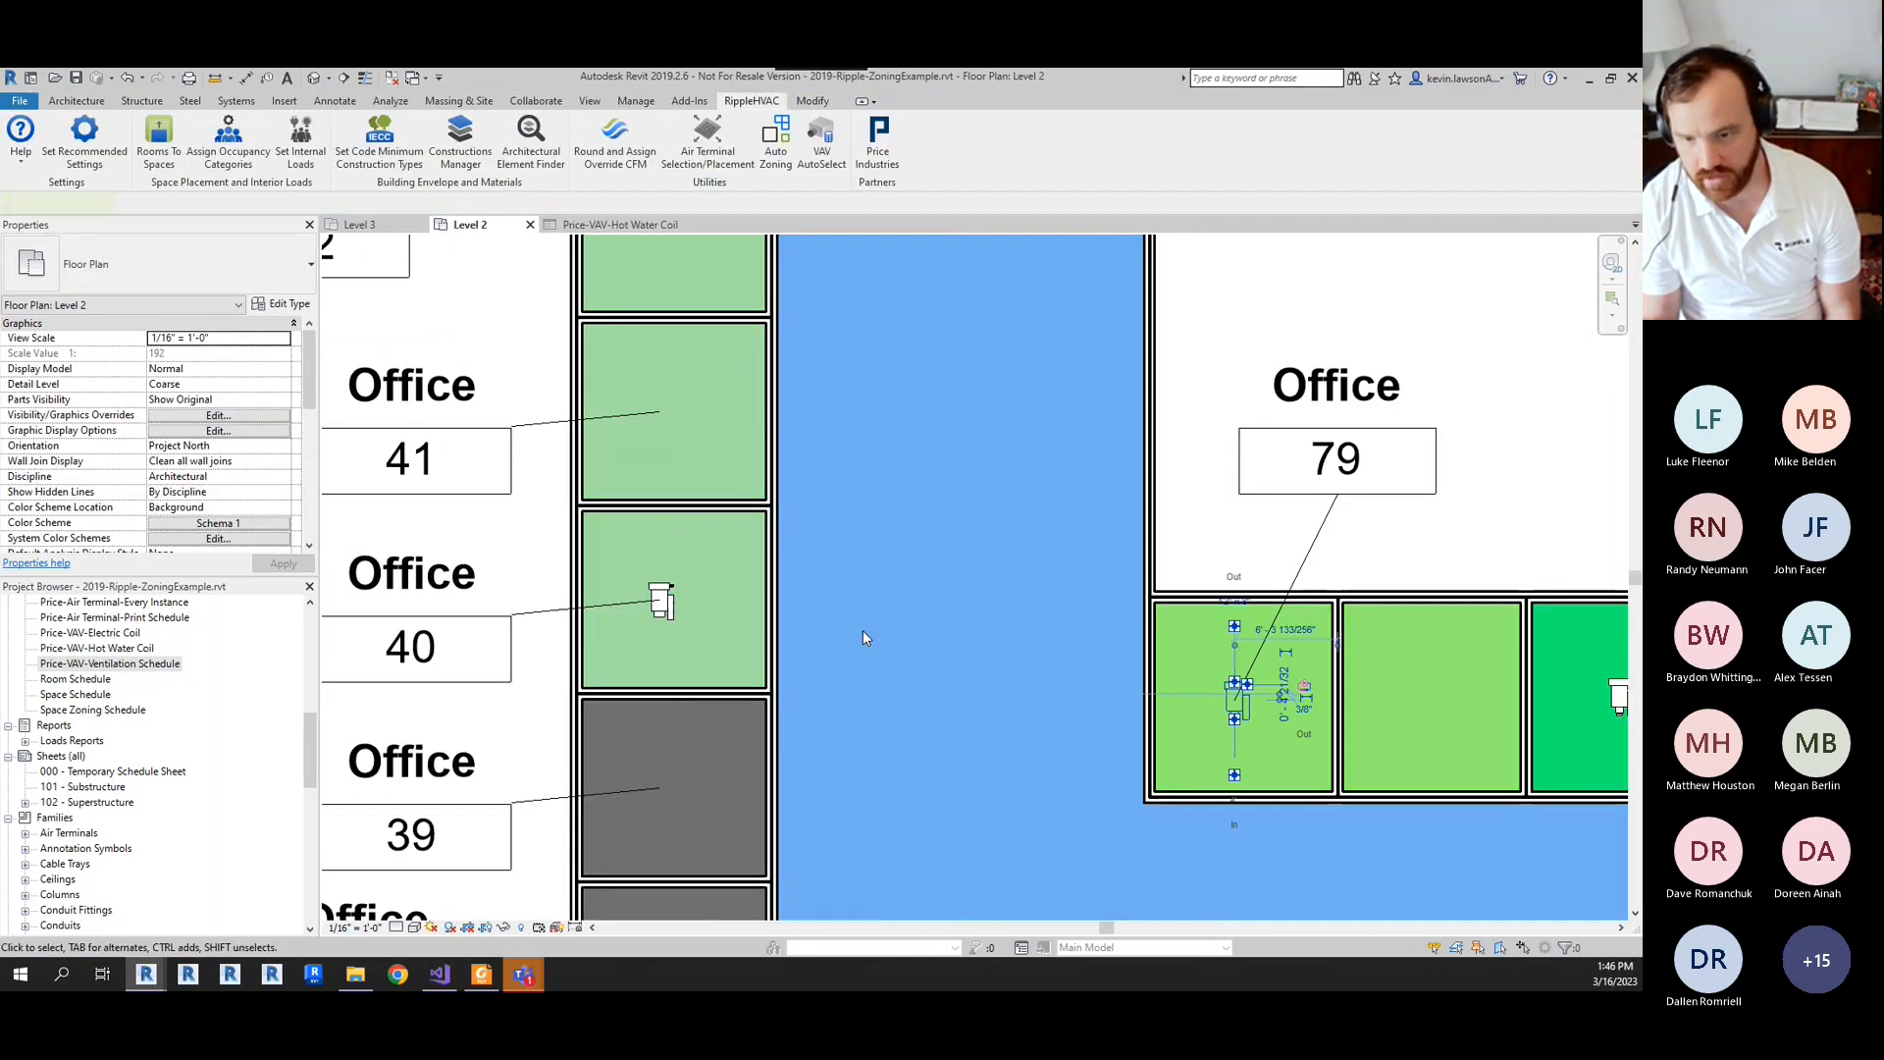
scroll(1129, 667, "up", 2)
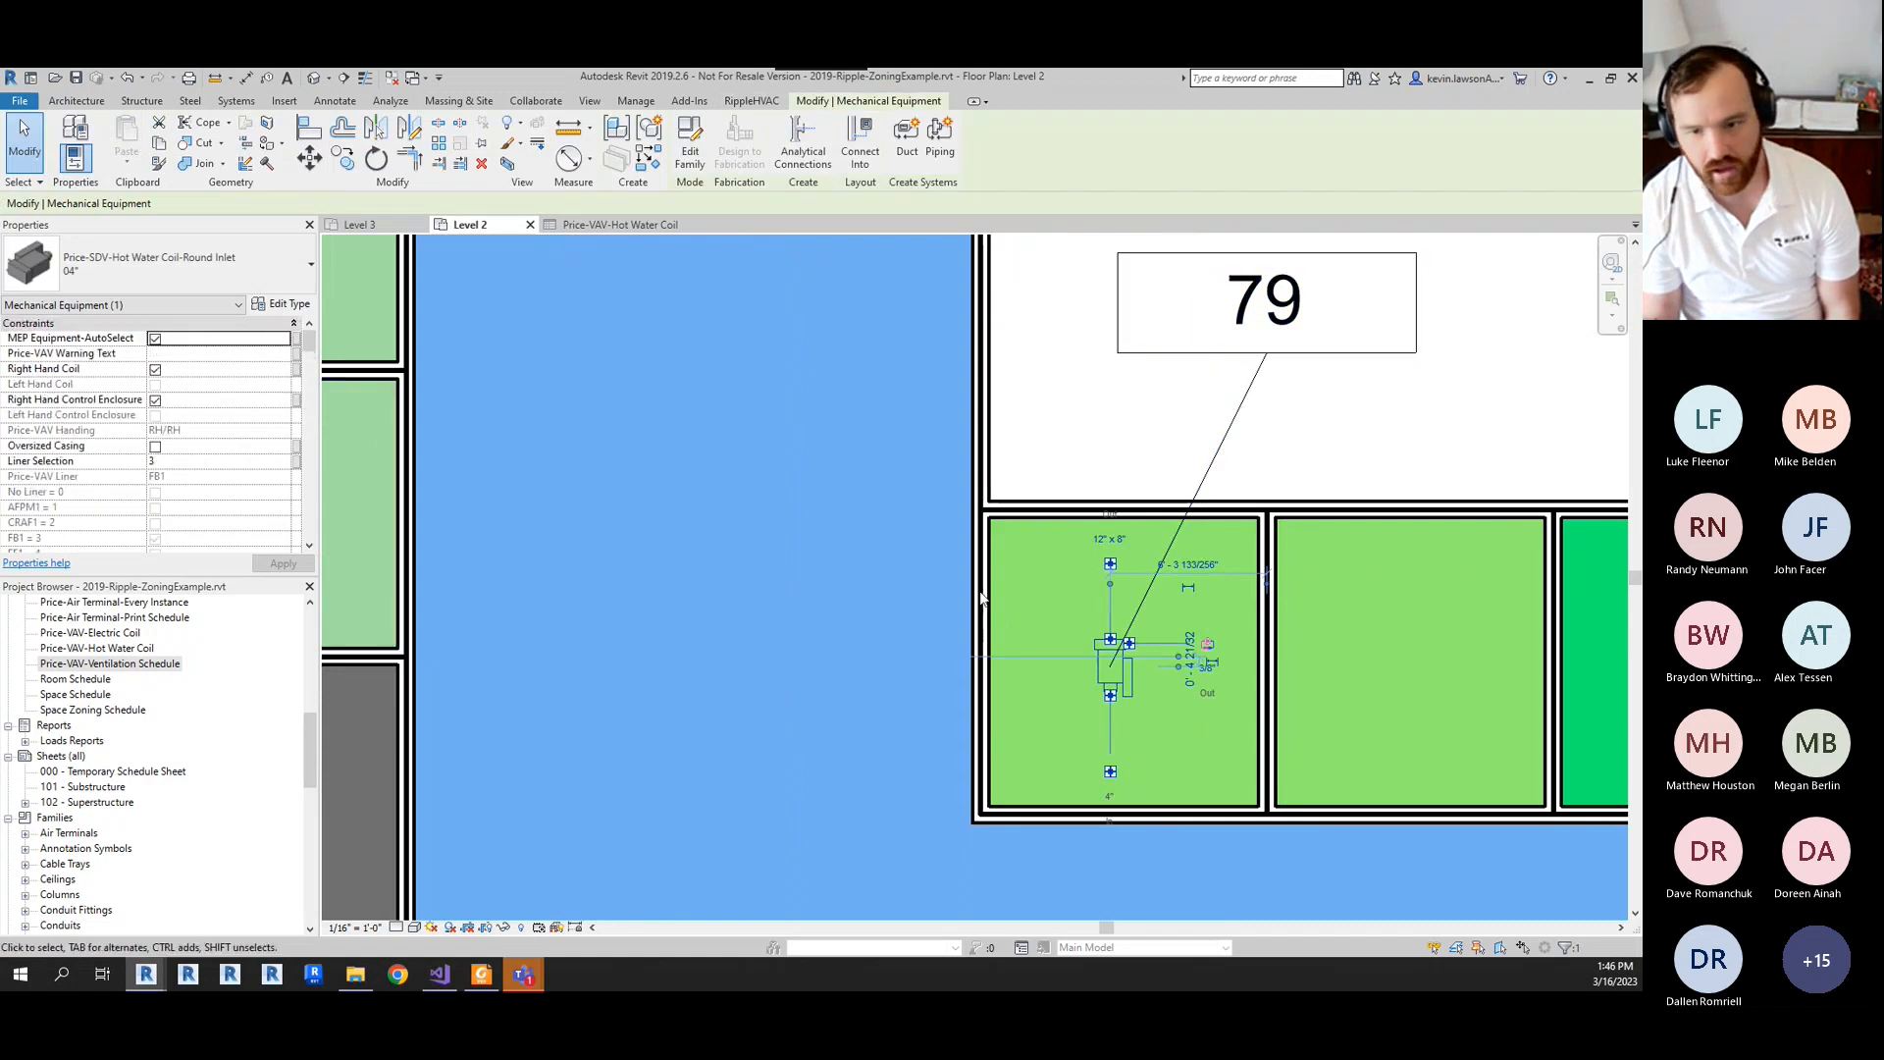
scroll(1203, 716, "up", 2)
left_click(155, 369)
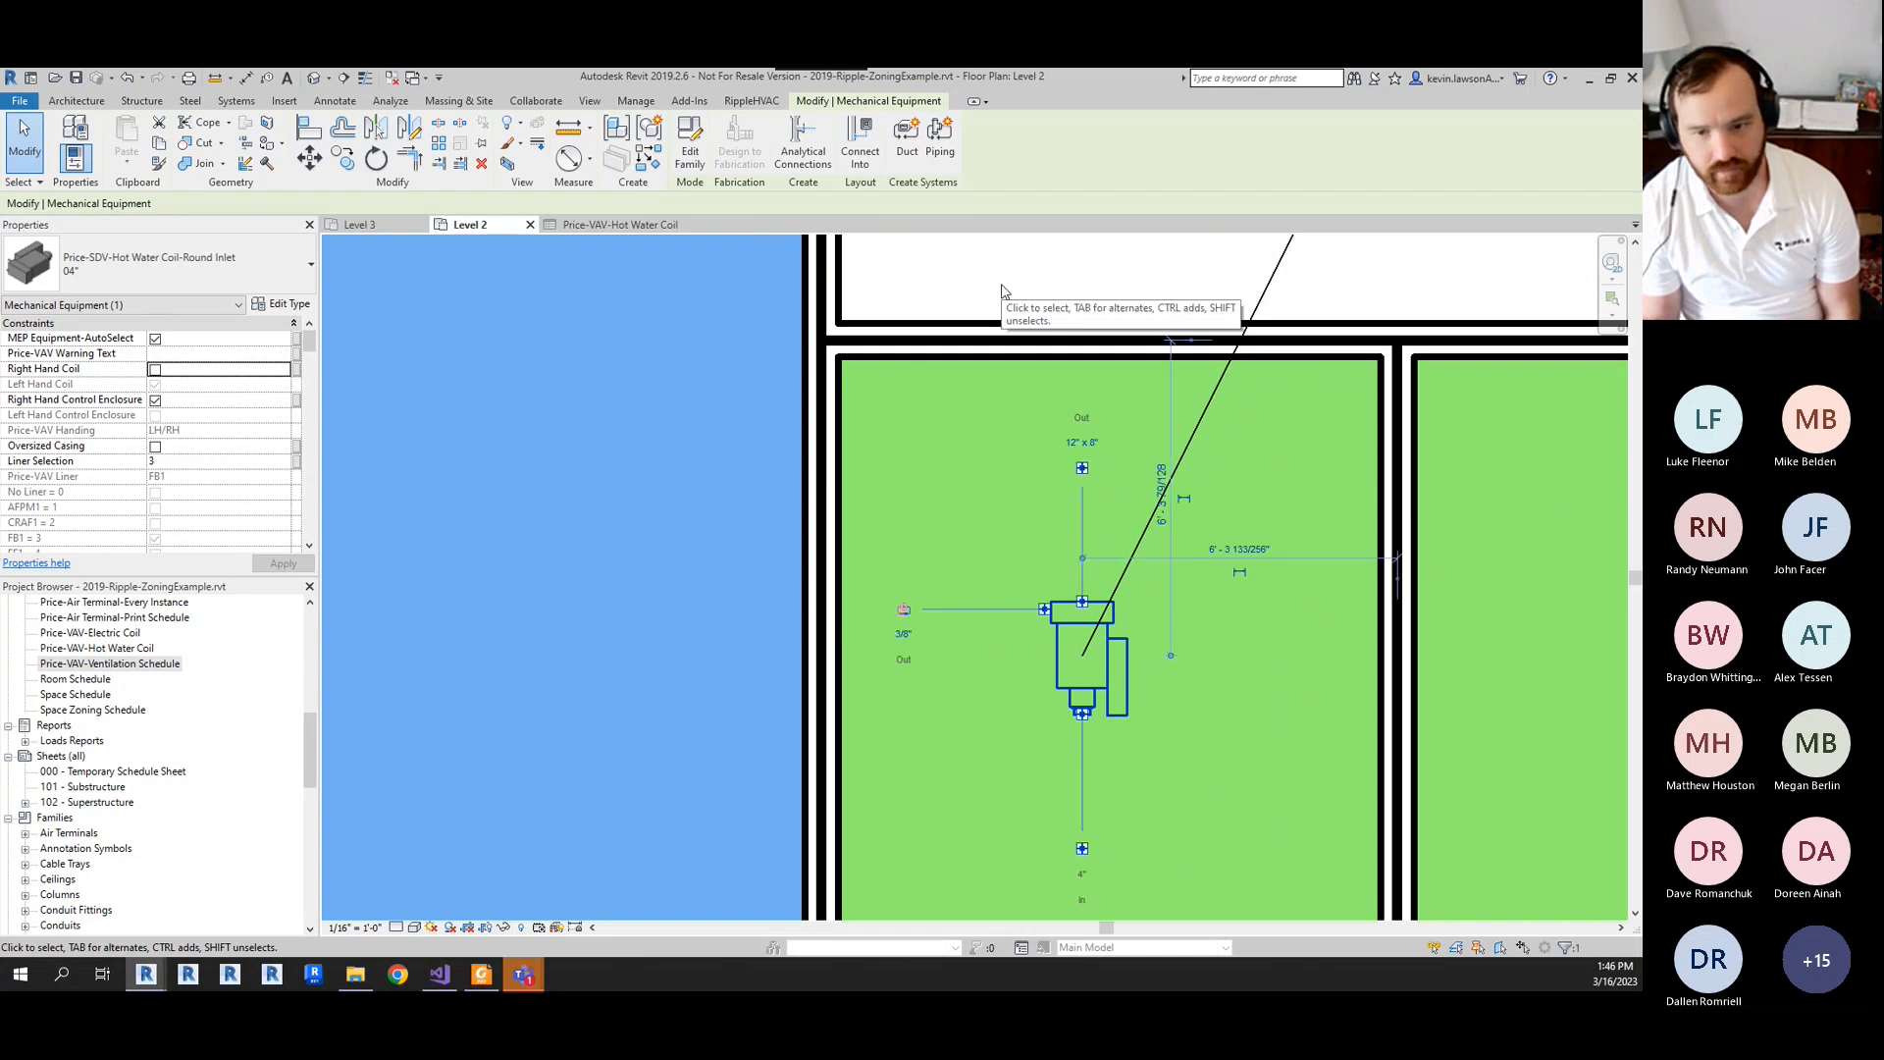
left_click(1003, 290)
- Turn off Right Hand Control Enclosure for the VAV in the dark green zone near Office 79, and deselect it
scroll(706, 660, "down", 2)
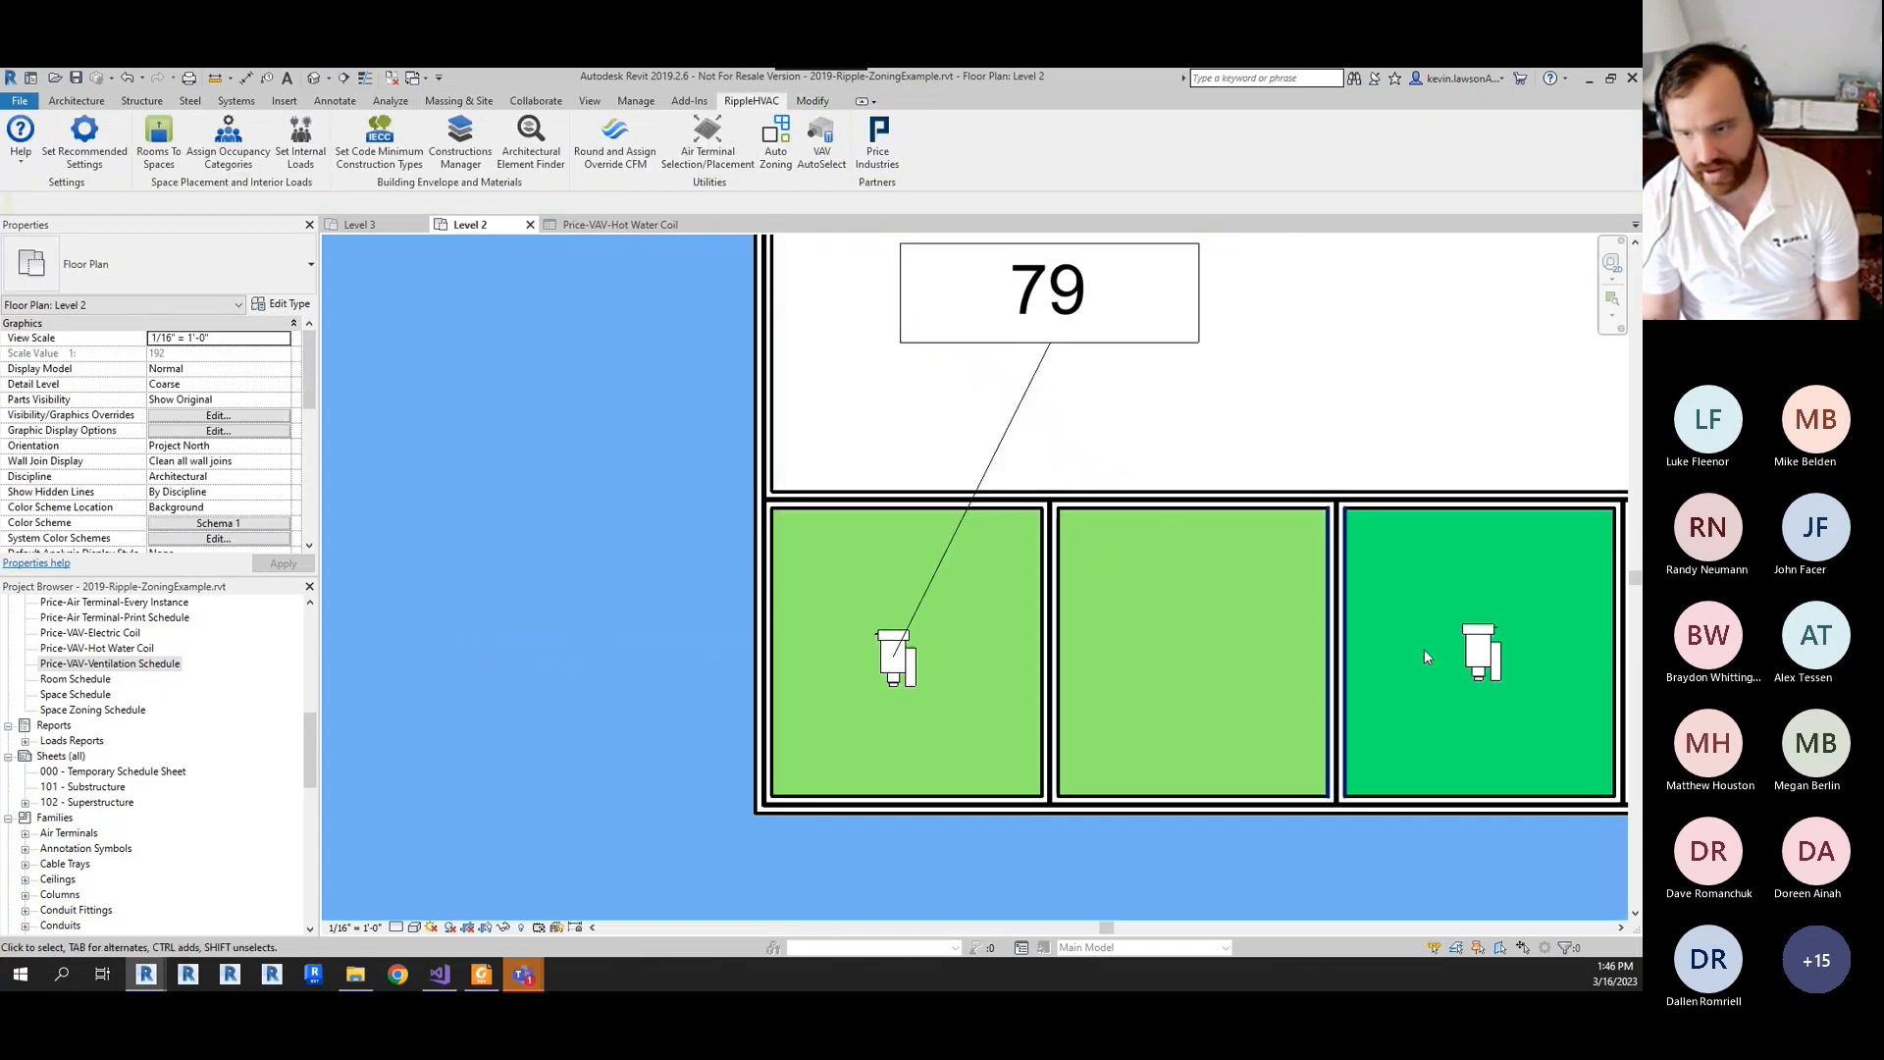
left_click(1487, 672)
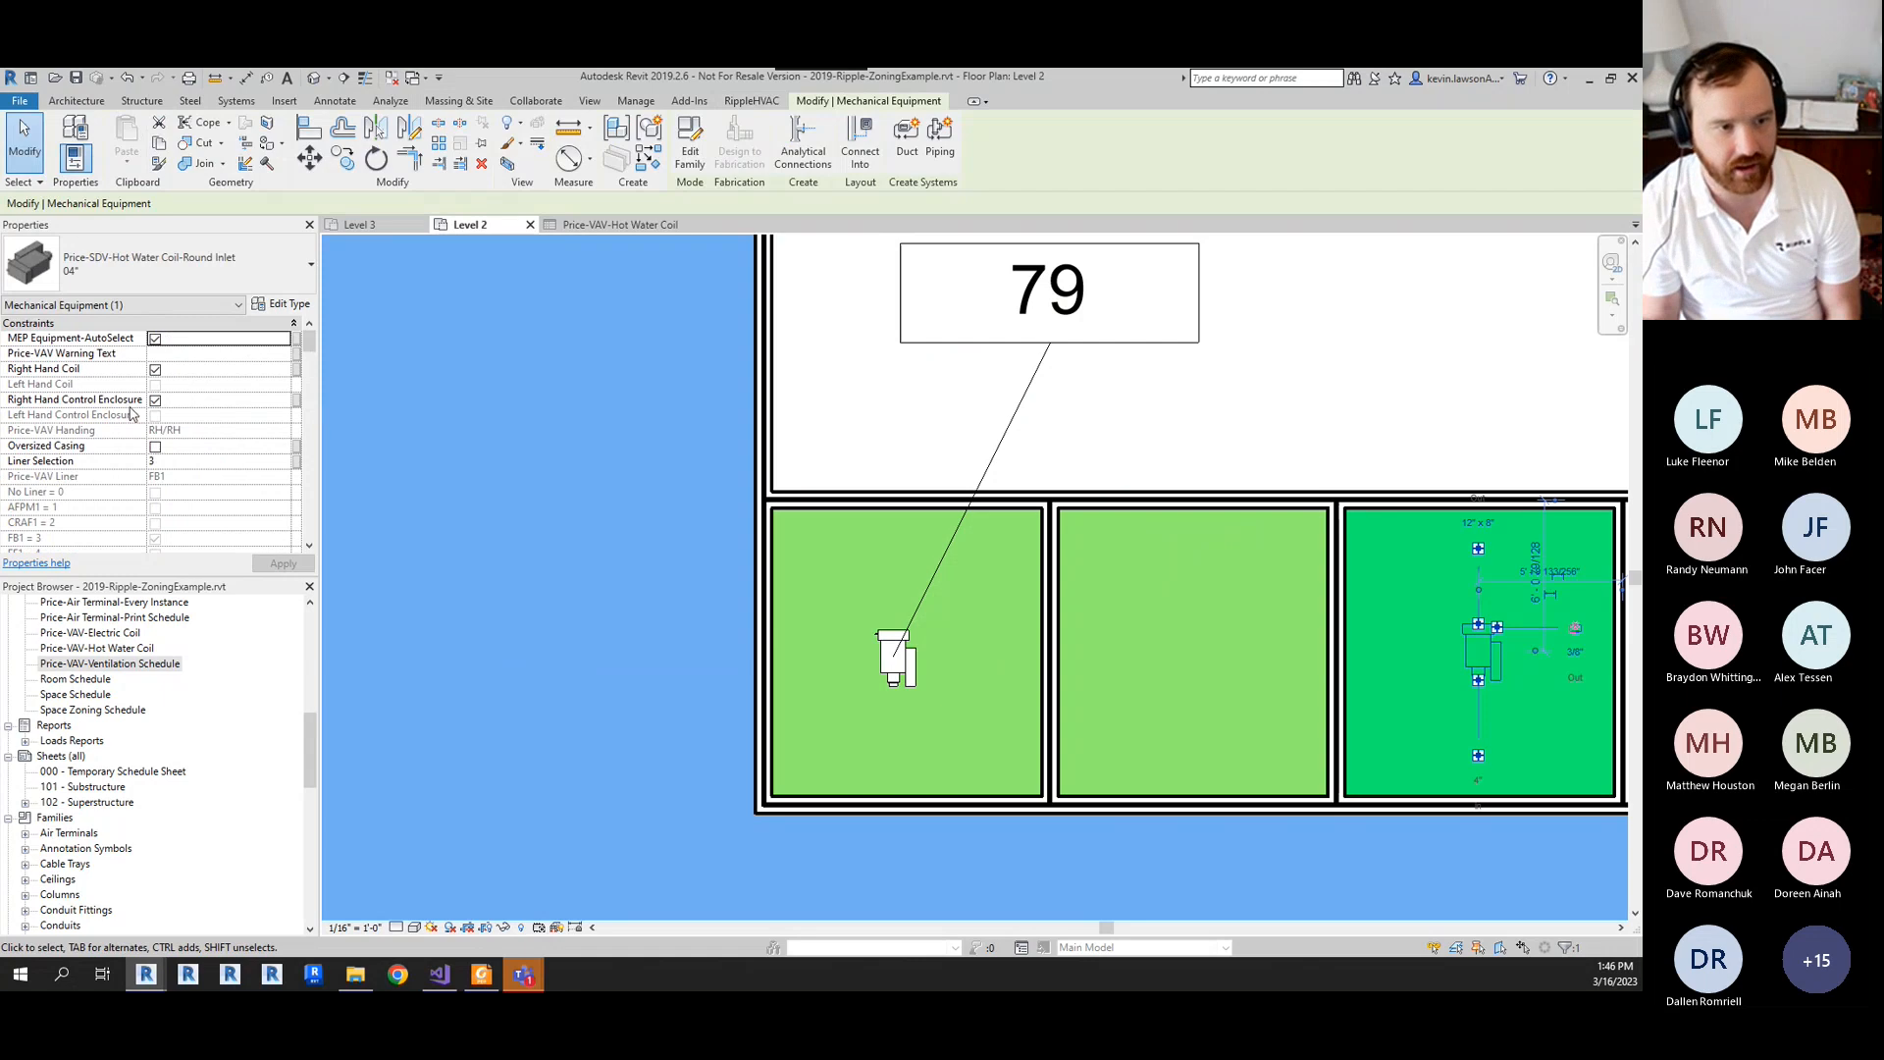
left_click(156, 401)
left_click(1358, 386)
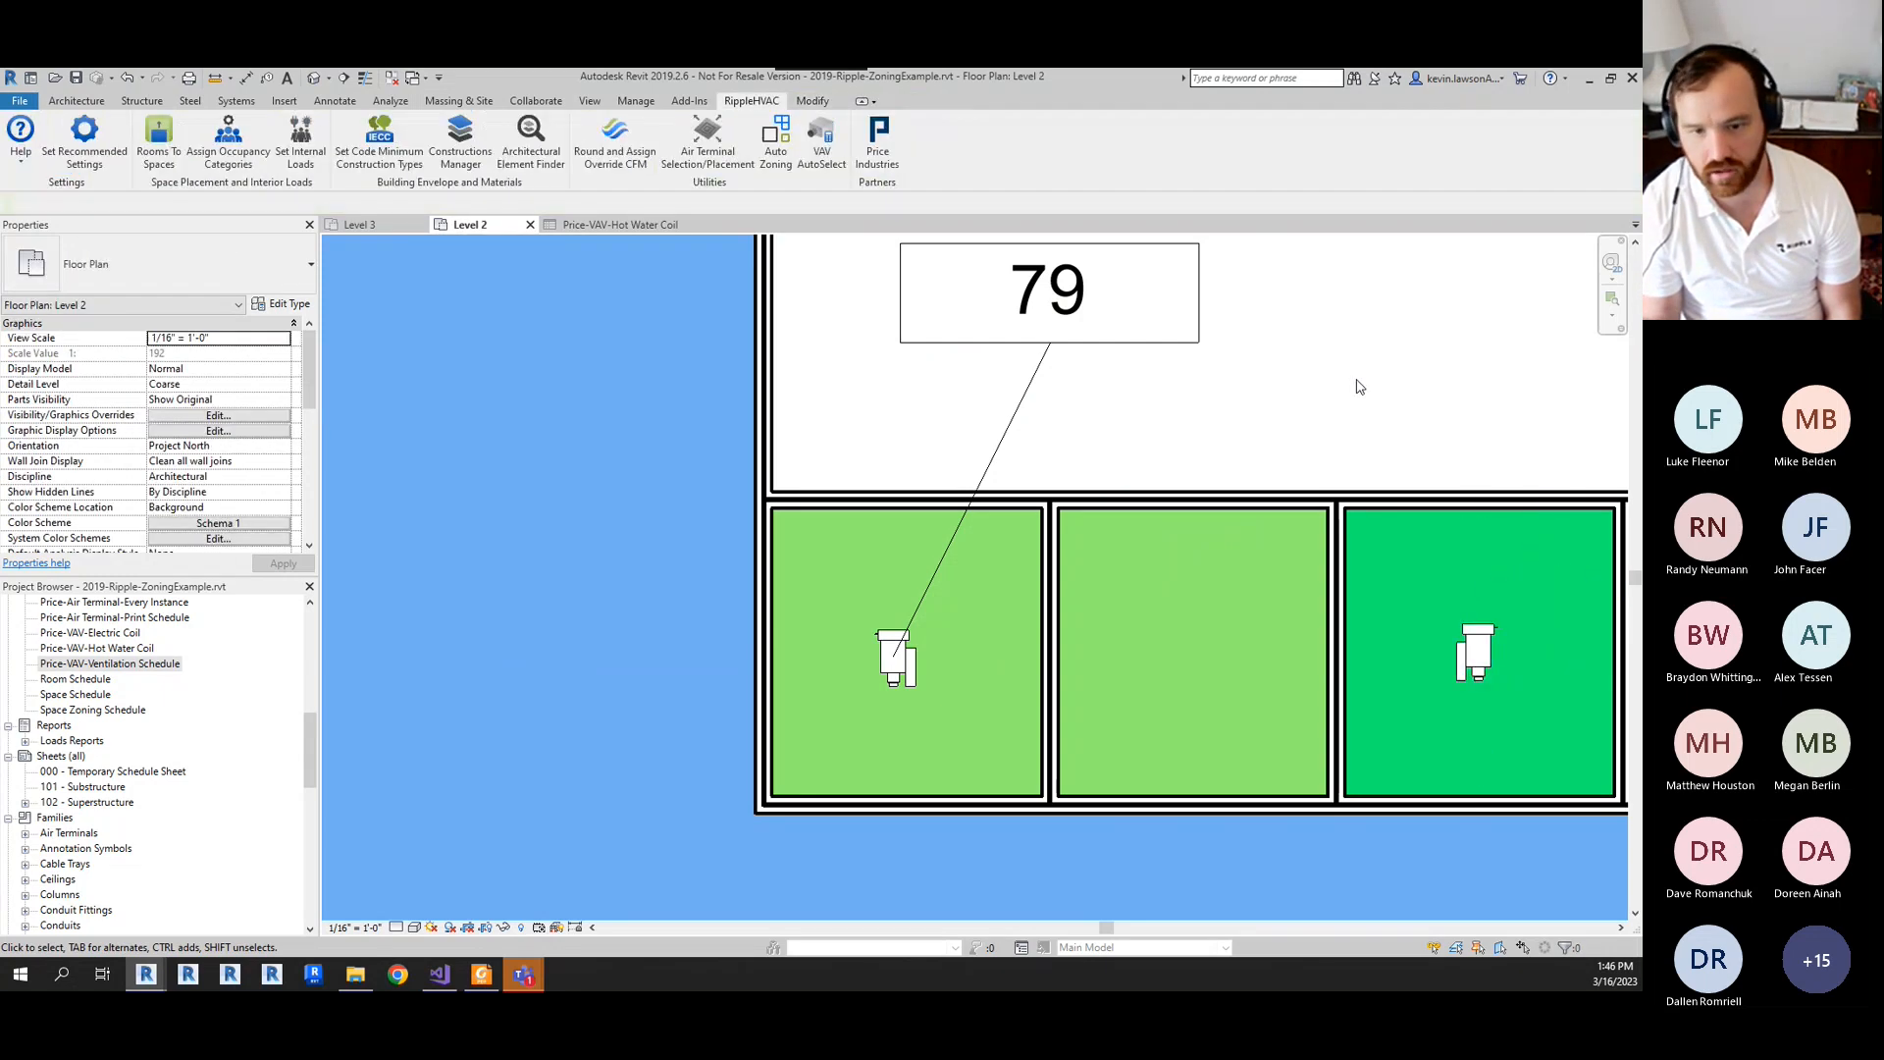
- Examine the Handing (Coil/Controls) column in the Price-VAV-Hot Water Coil schedule to find the two units with changed handing
left_click(618, 226)
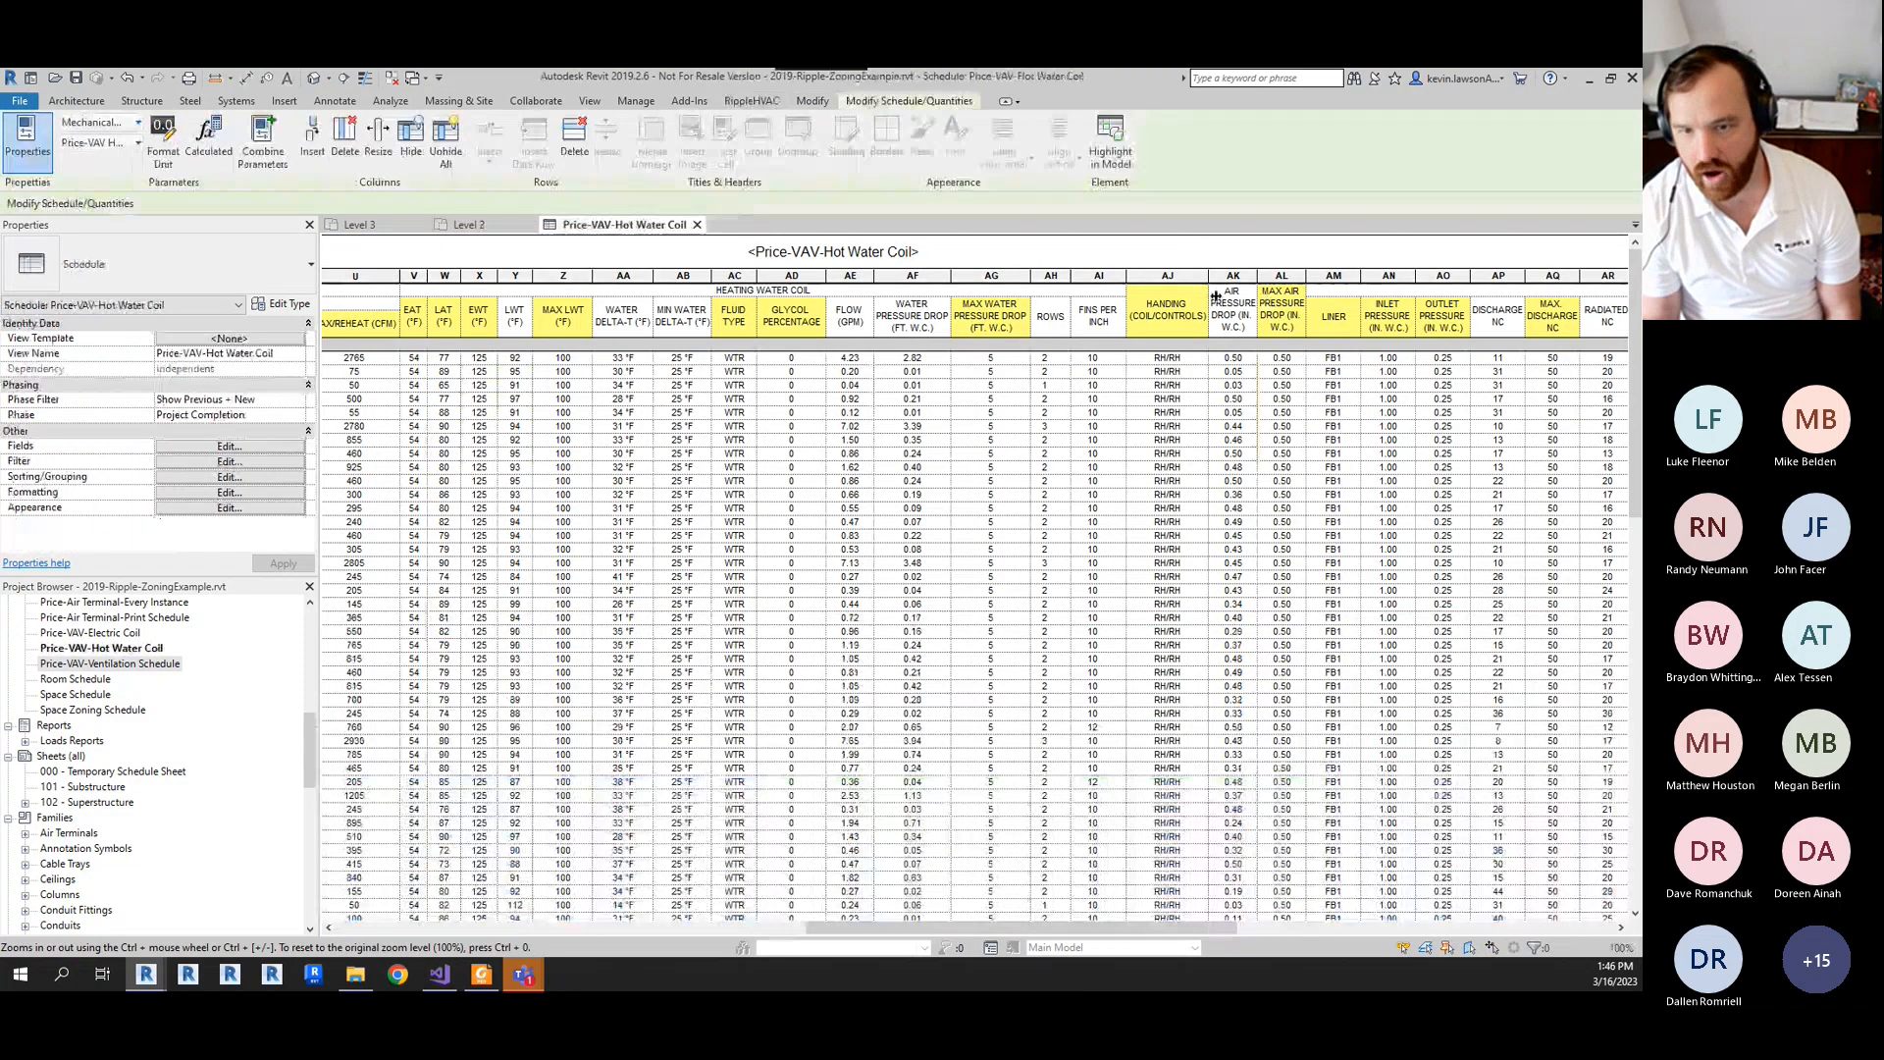
scroll(1153, 371, "down", 15)
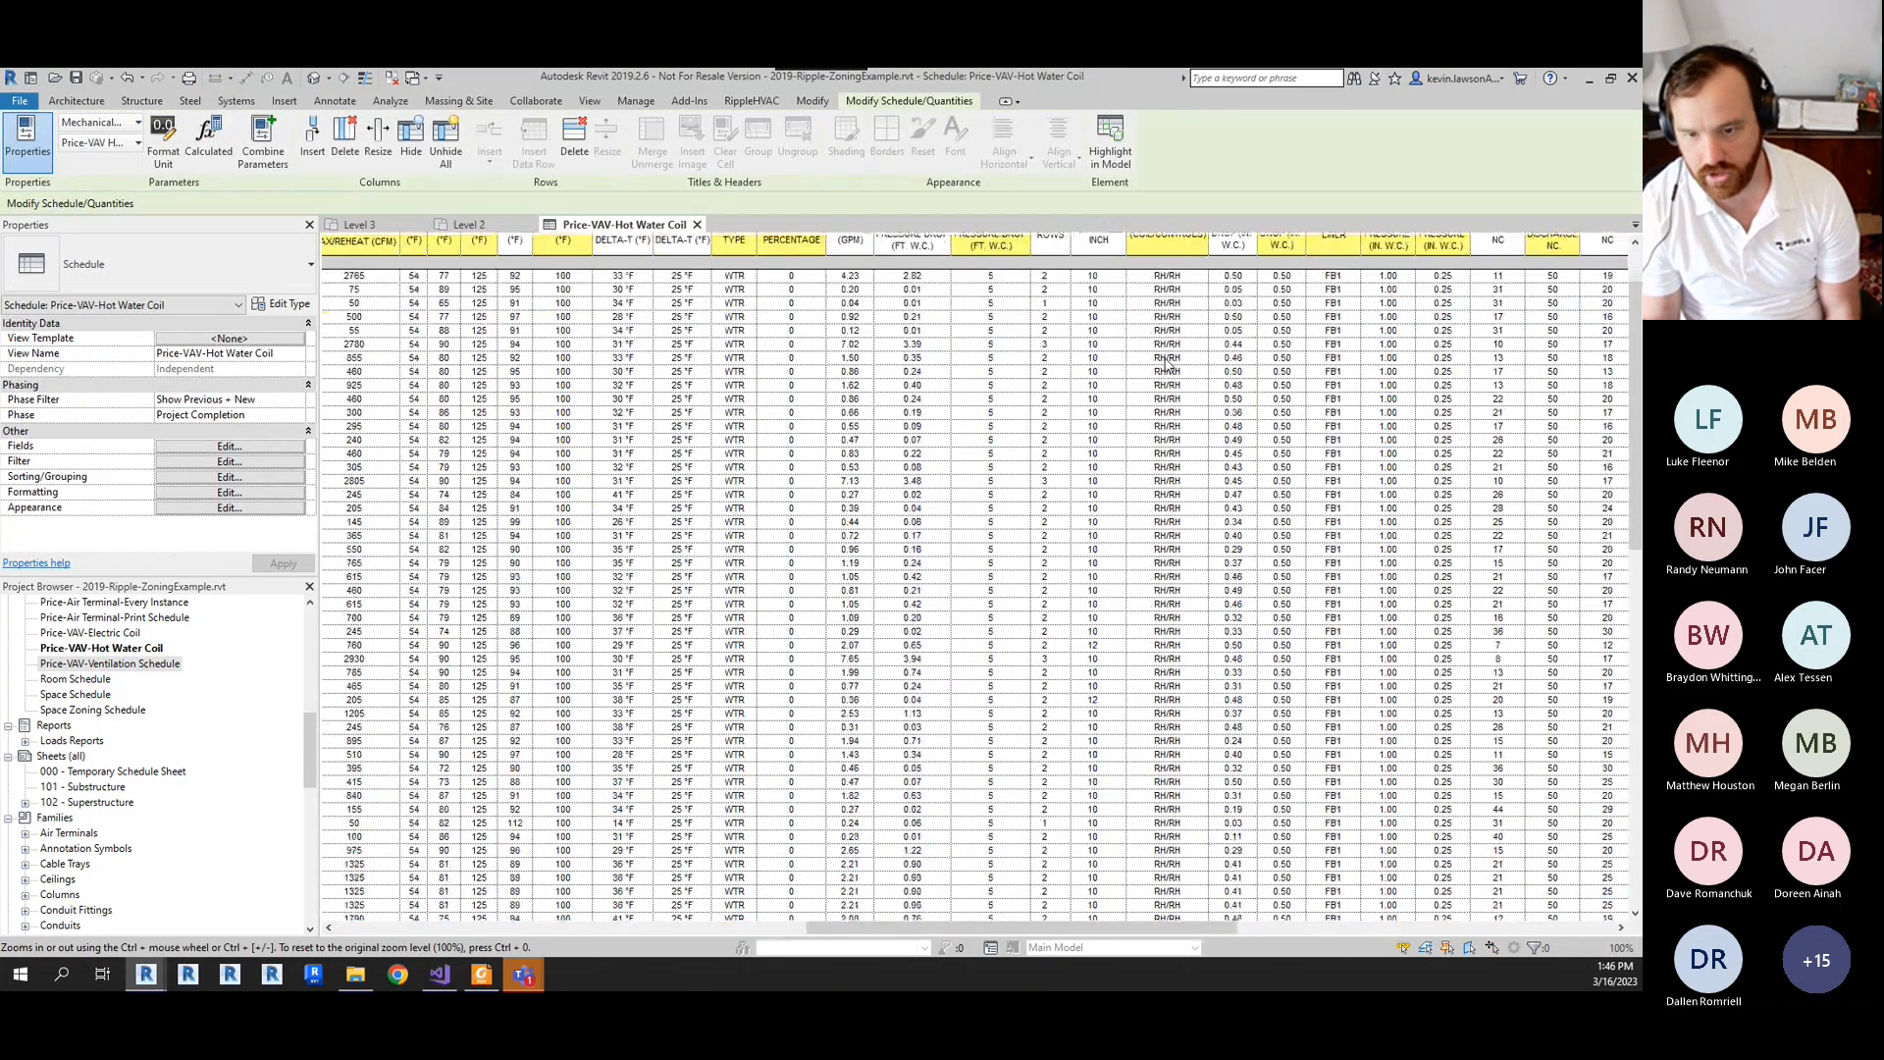
scroll(1166, 360, "down", 8)
left_click_drag(1182, 589, 1182, 605)
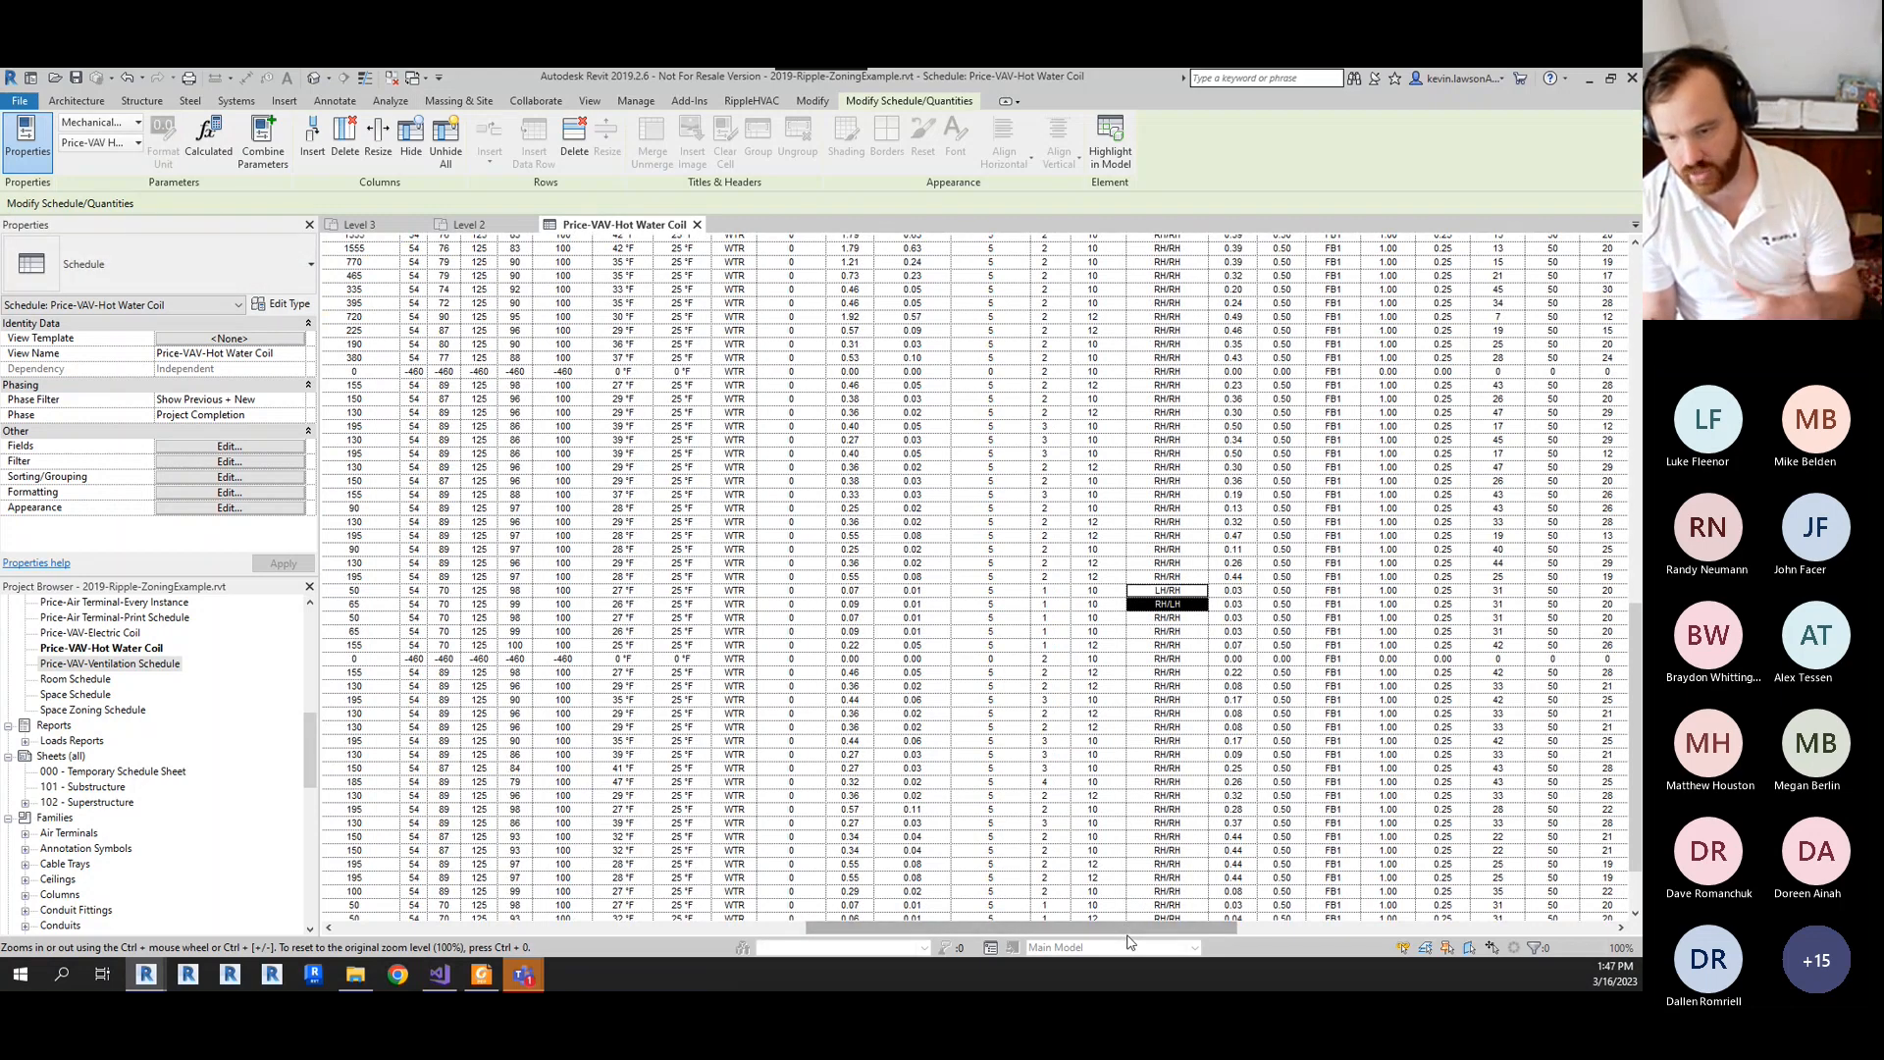
- Return to the Level 2 floor plan and check the handing of the VAVs near Office 79
left_click(489, 226)
scroll(940, 726, "down", 2)
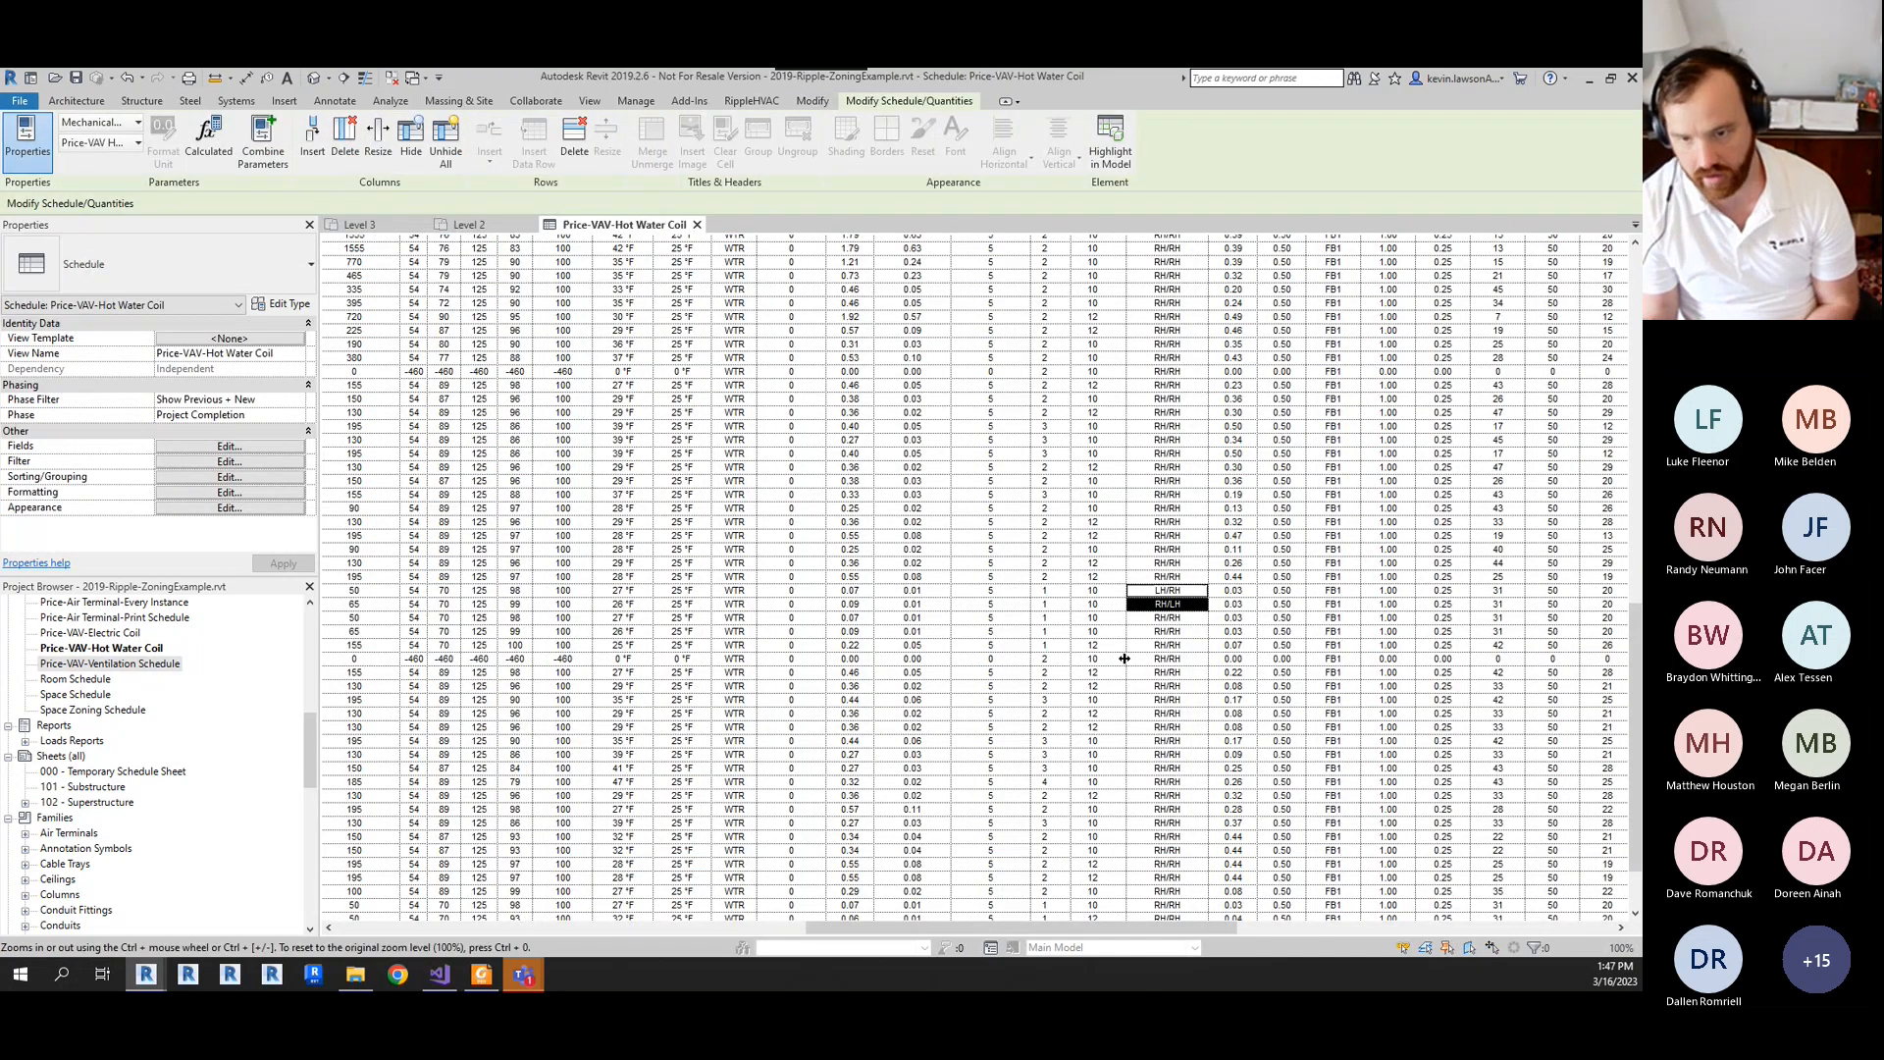
key("ctrl+Tab")
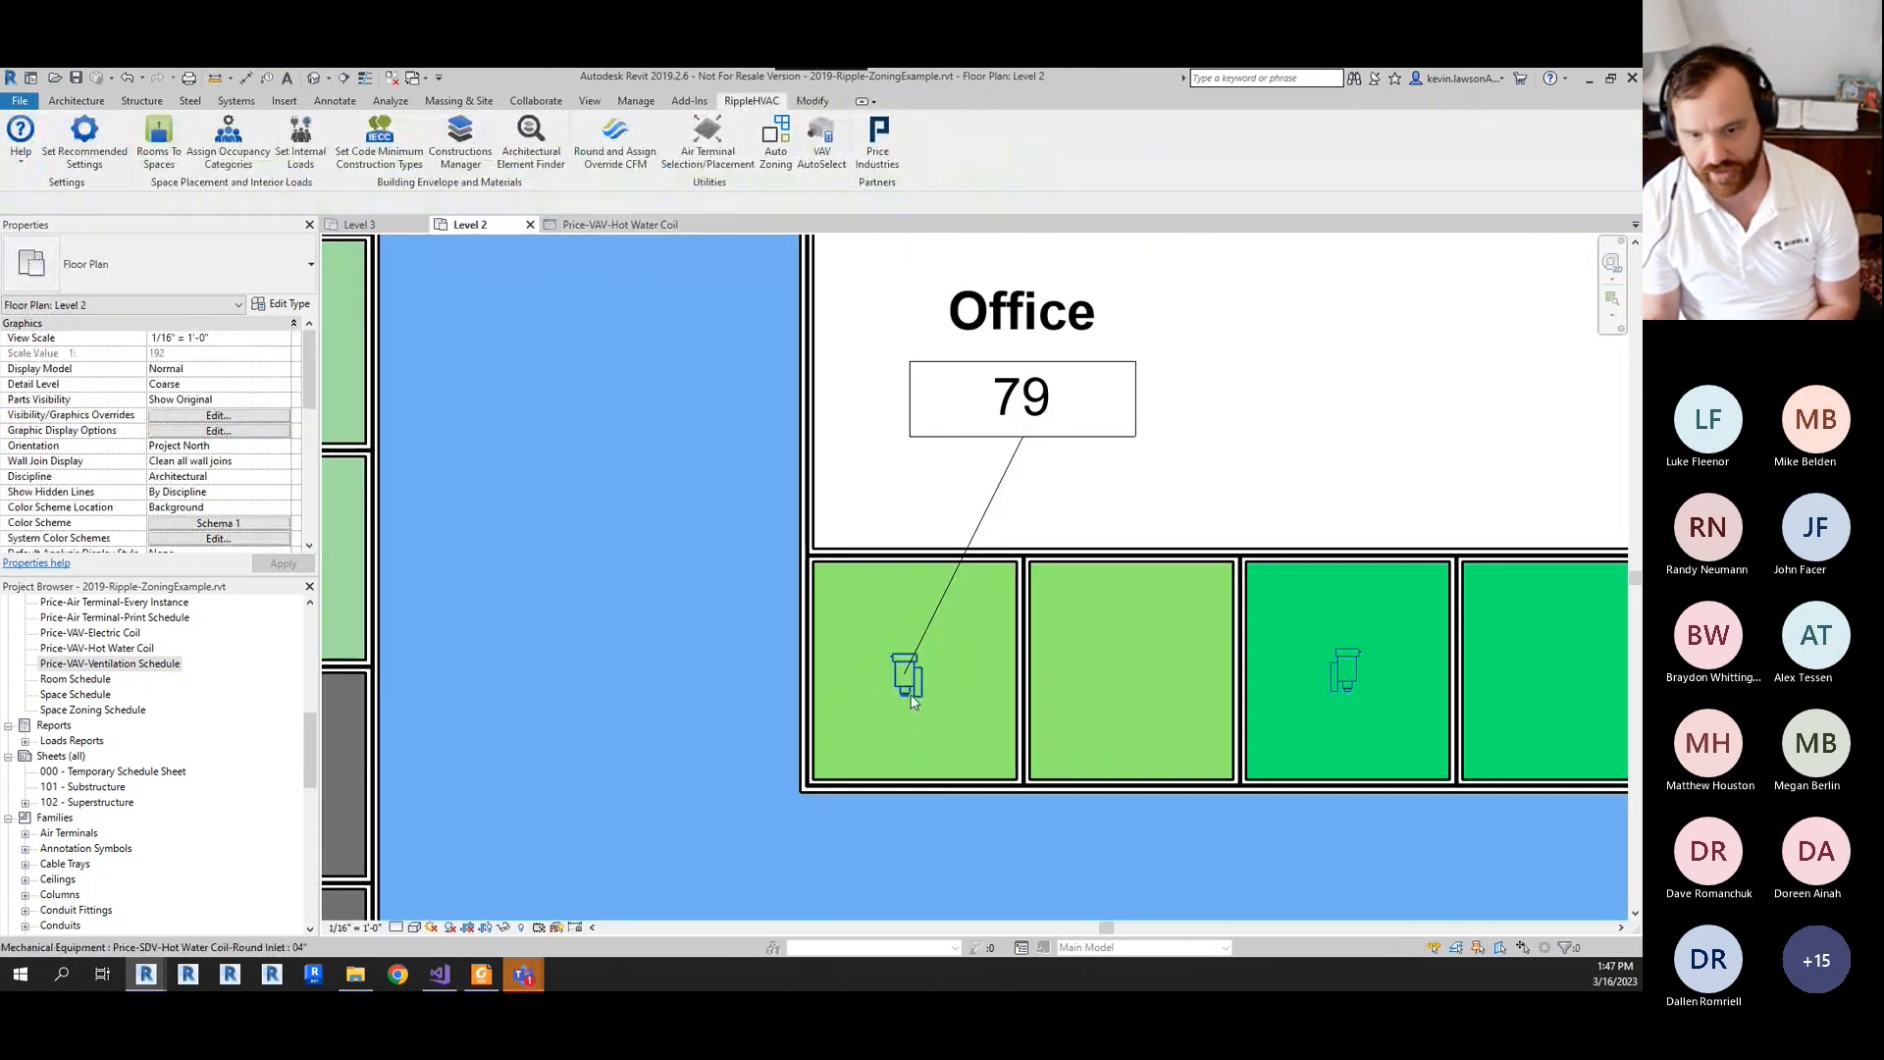
- Review the inlet pressure, outlet pressure, and acoustics columns of the Price-VAV-Hot Water Coil schedule
left_click(608, 226)
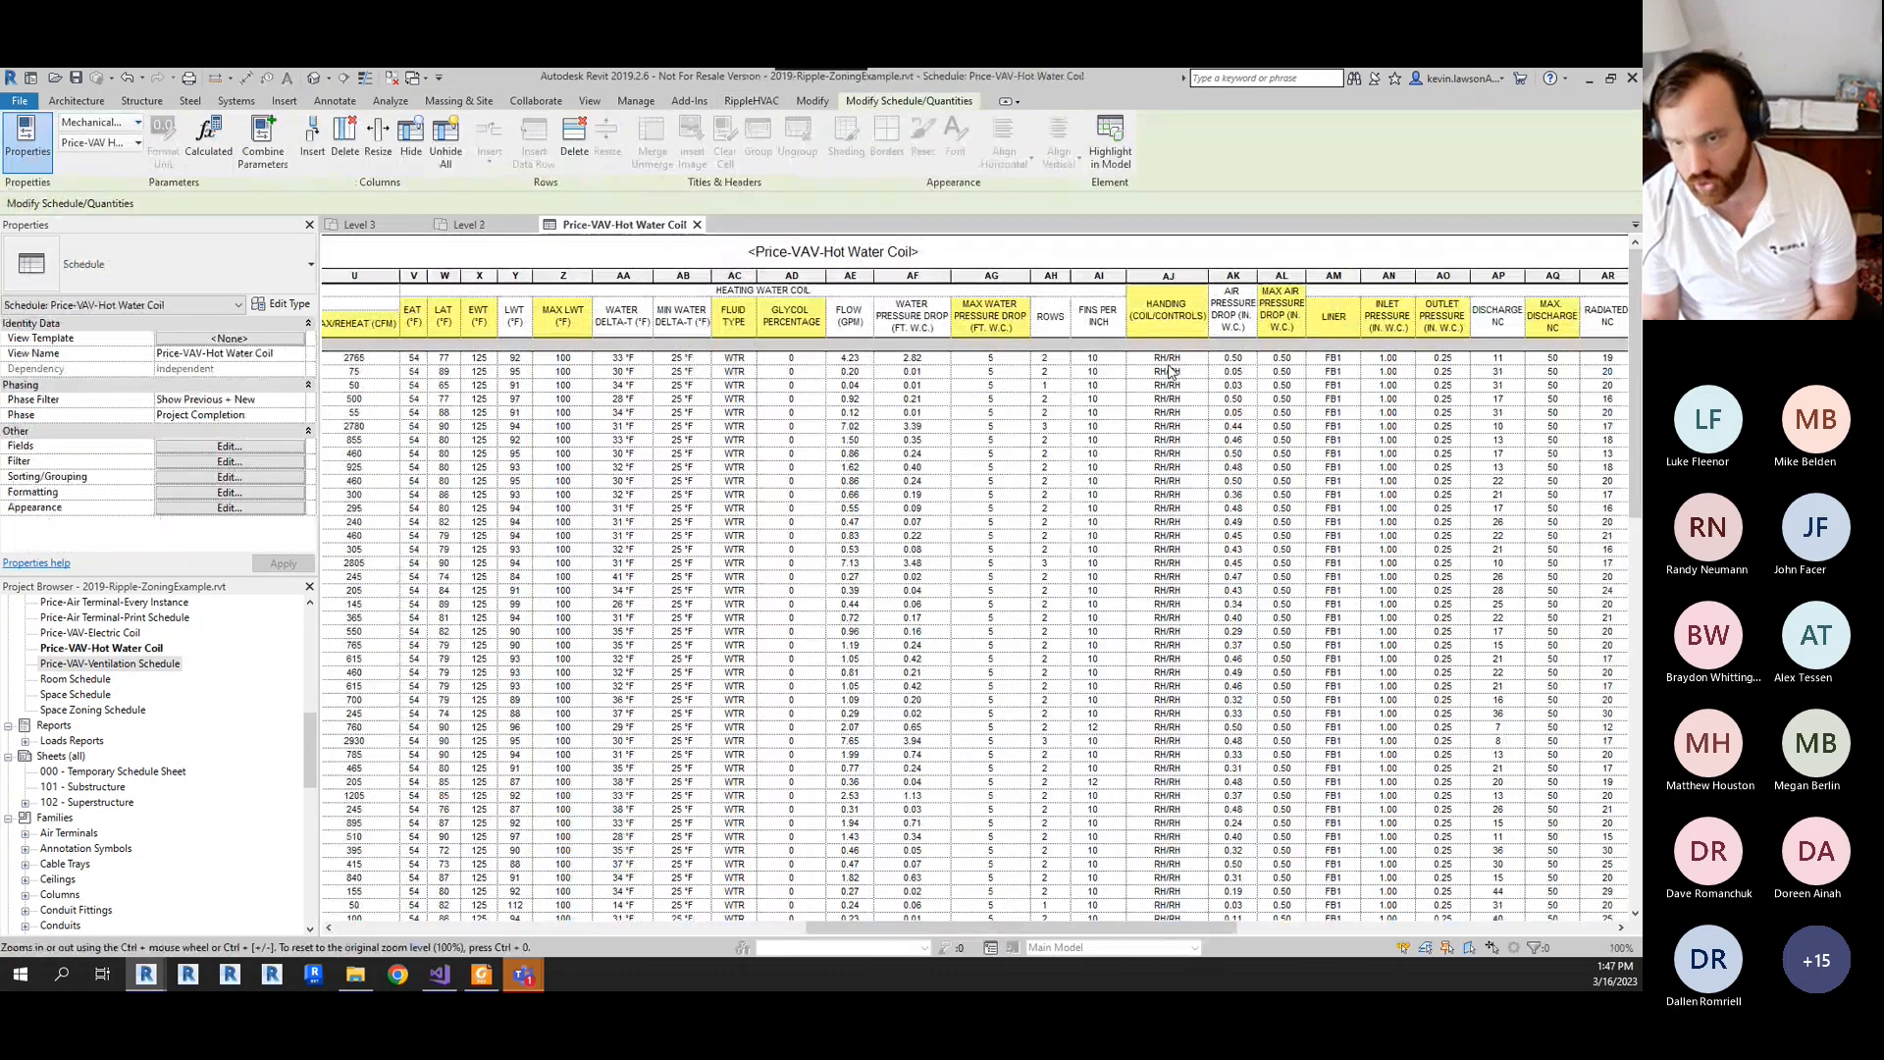
left_click_drag(1123, 931, 1359, 937)
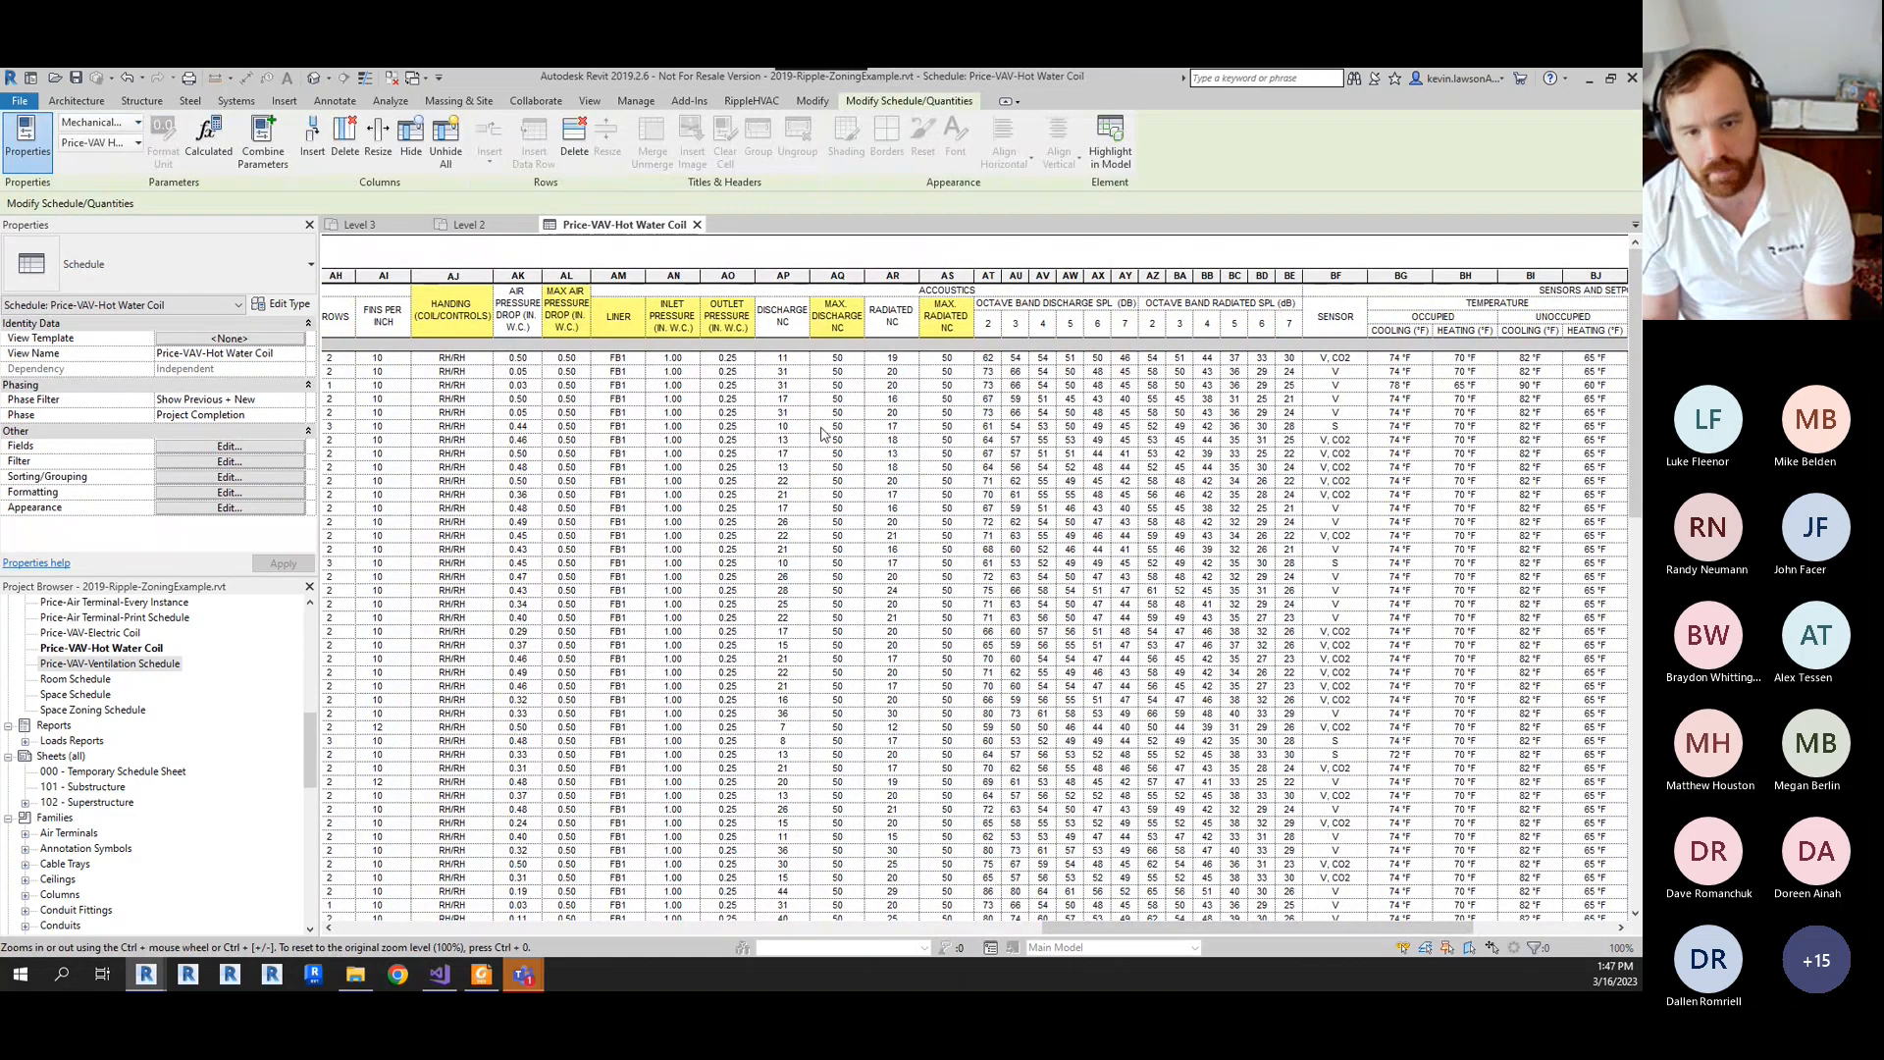
left_click(684, 360)
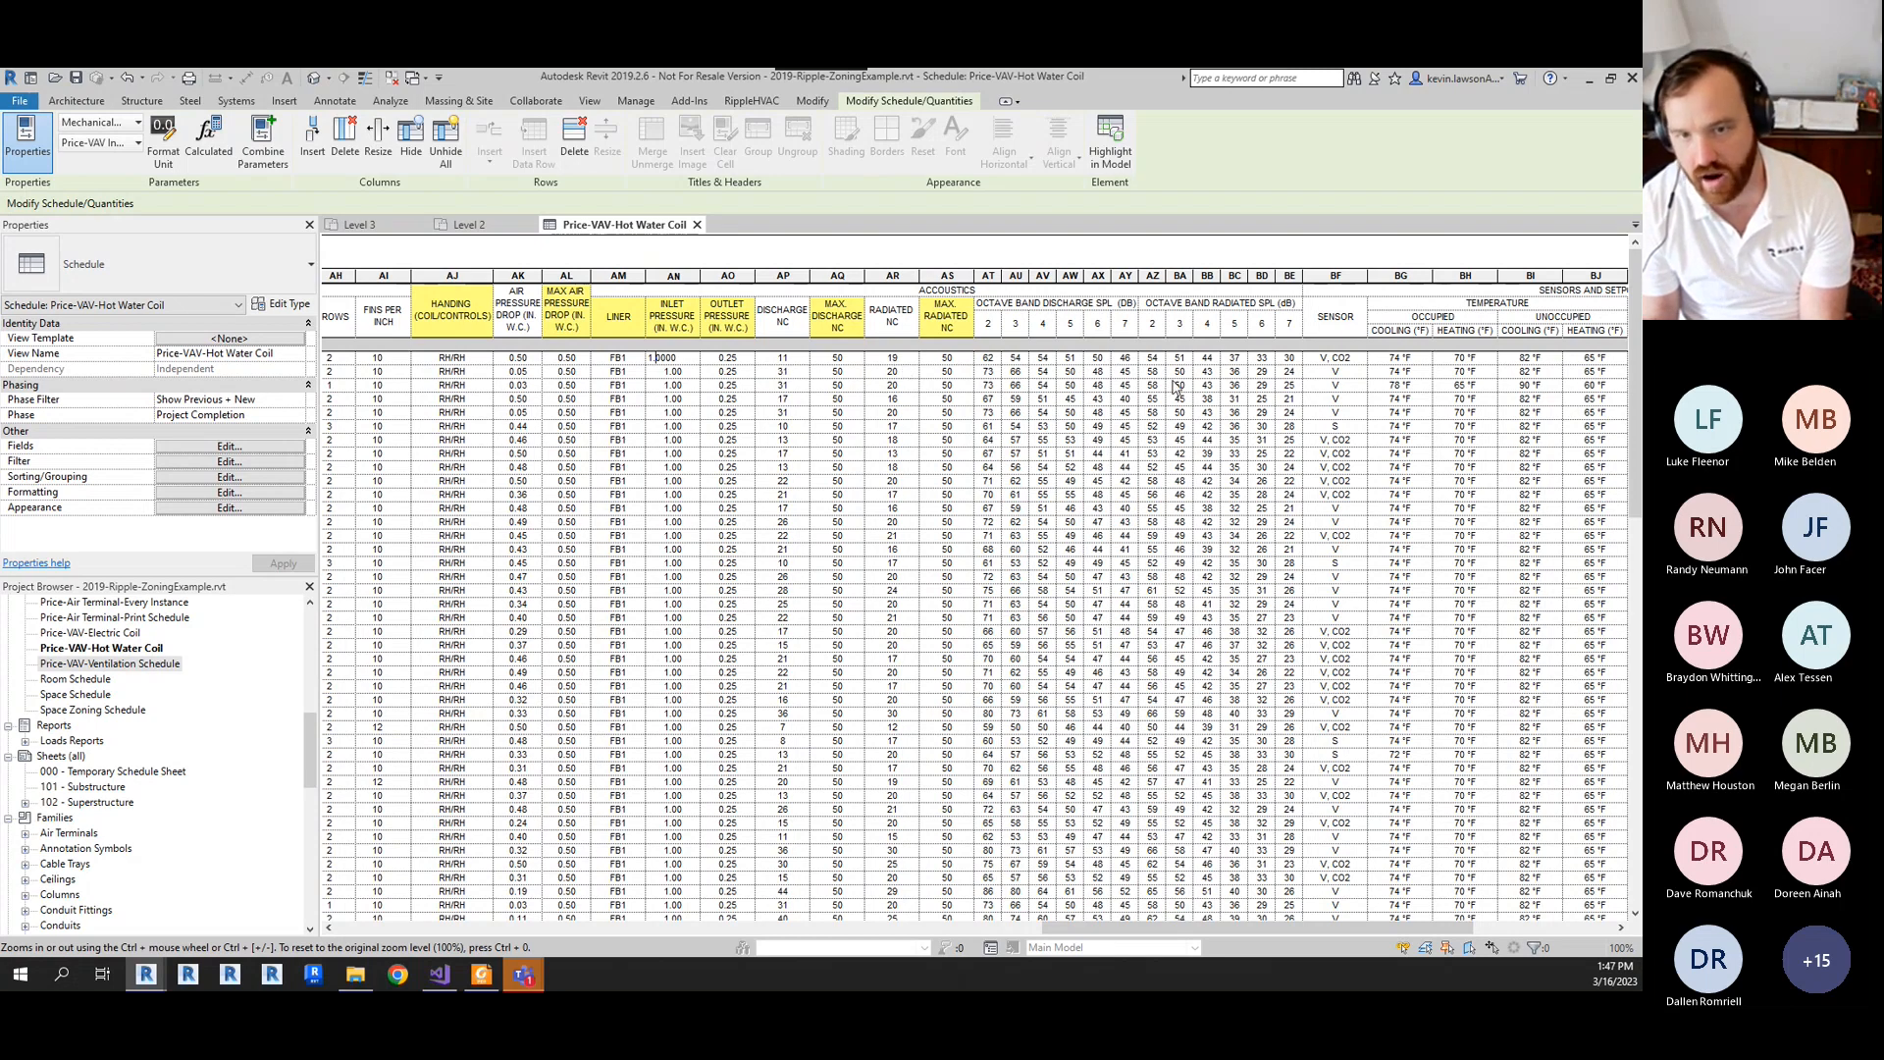
- Examine the Sensor column along with the temperature and CO2 setpoint columns throughout the hot water coil schedule
left_click_drag(1233, 926, 1373, 927)
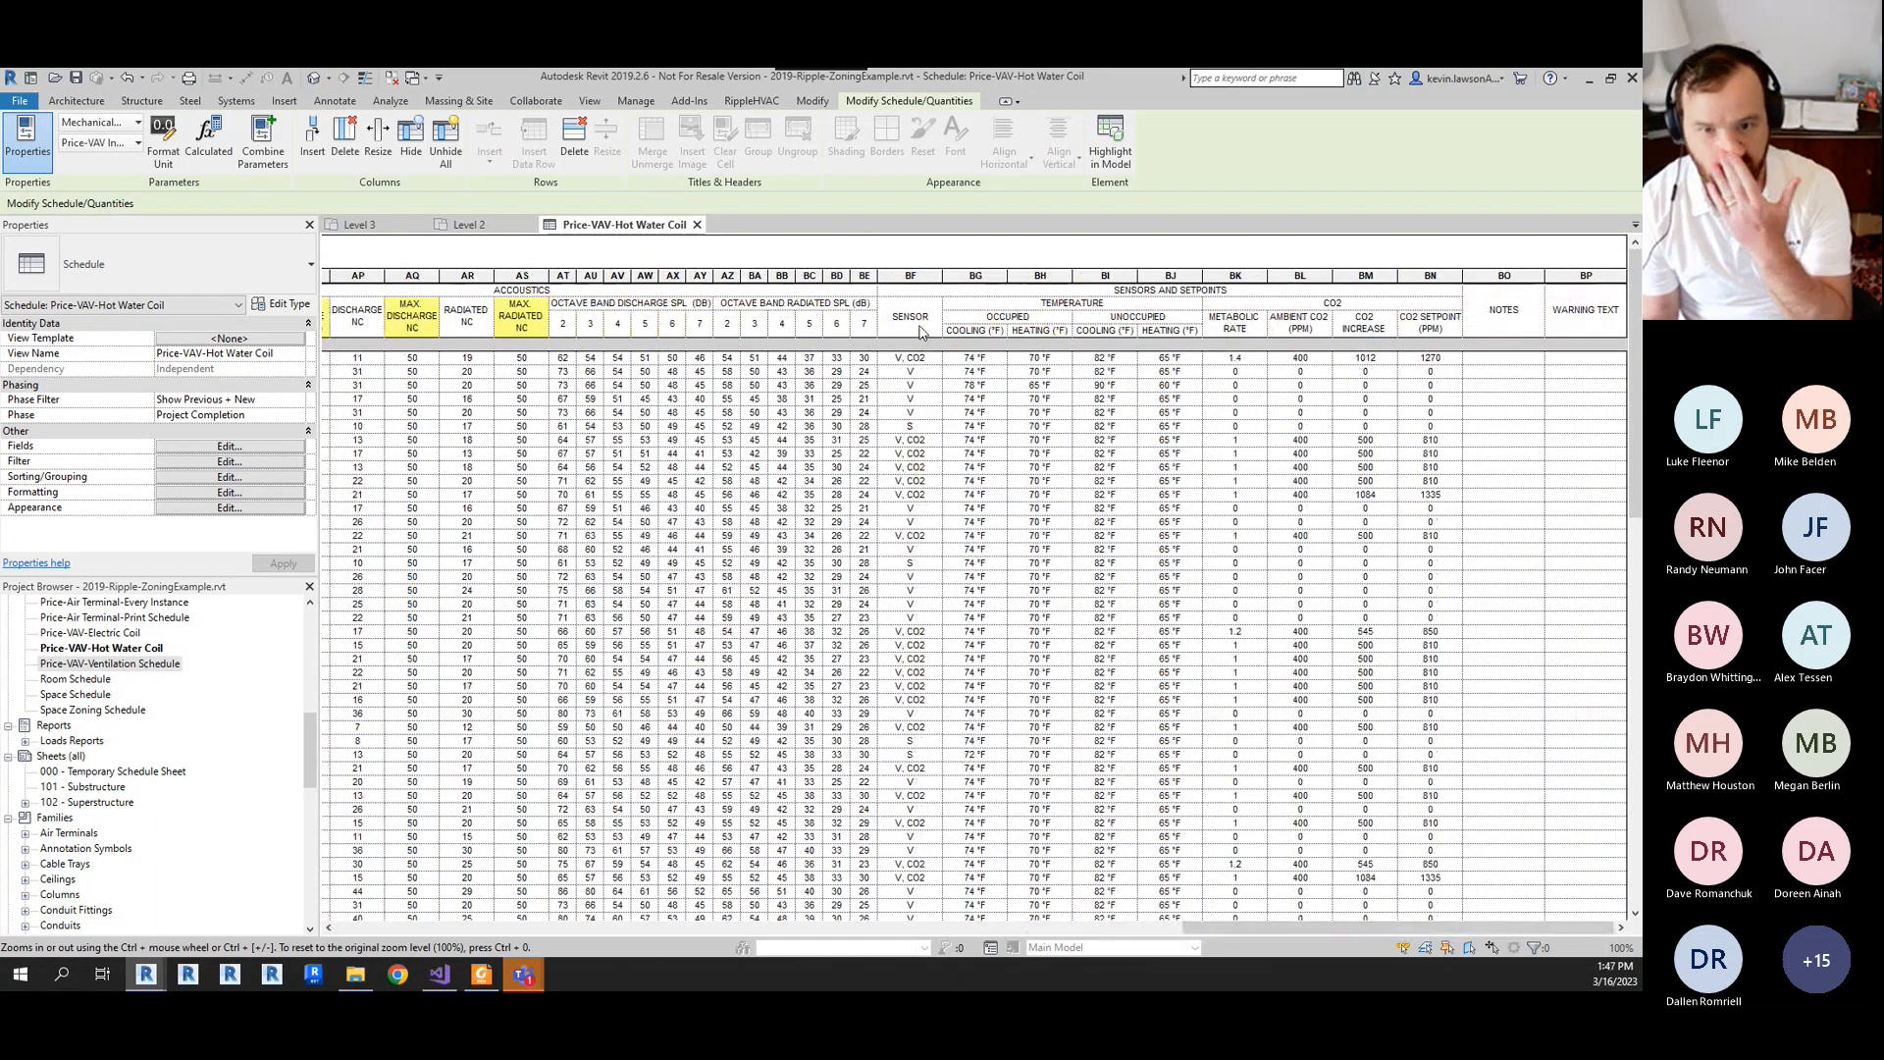
left_click(934, 360)
left_click(915, 361)
left_click(919, 443)
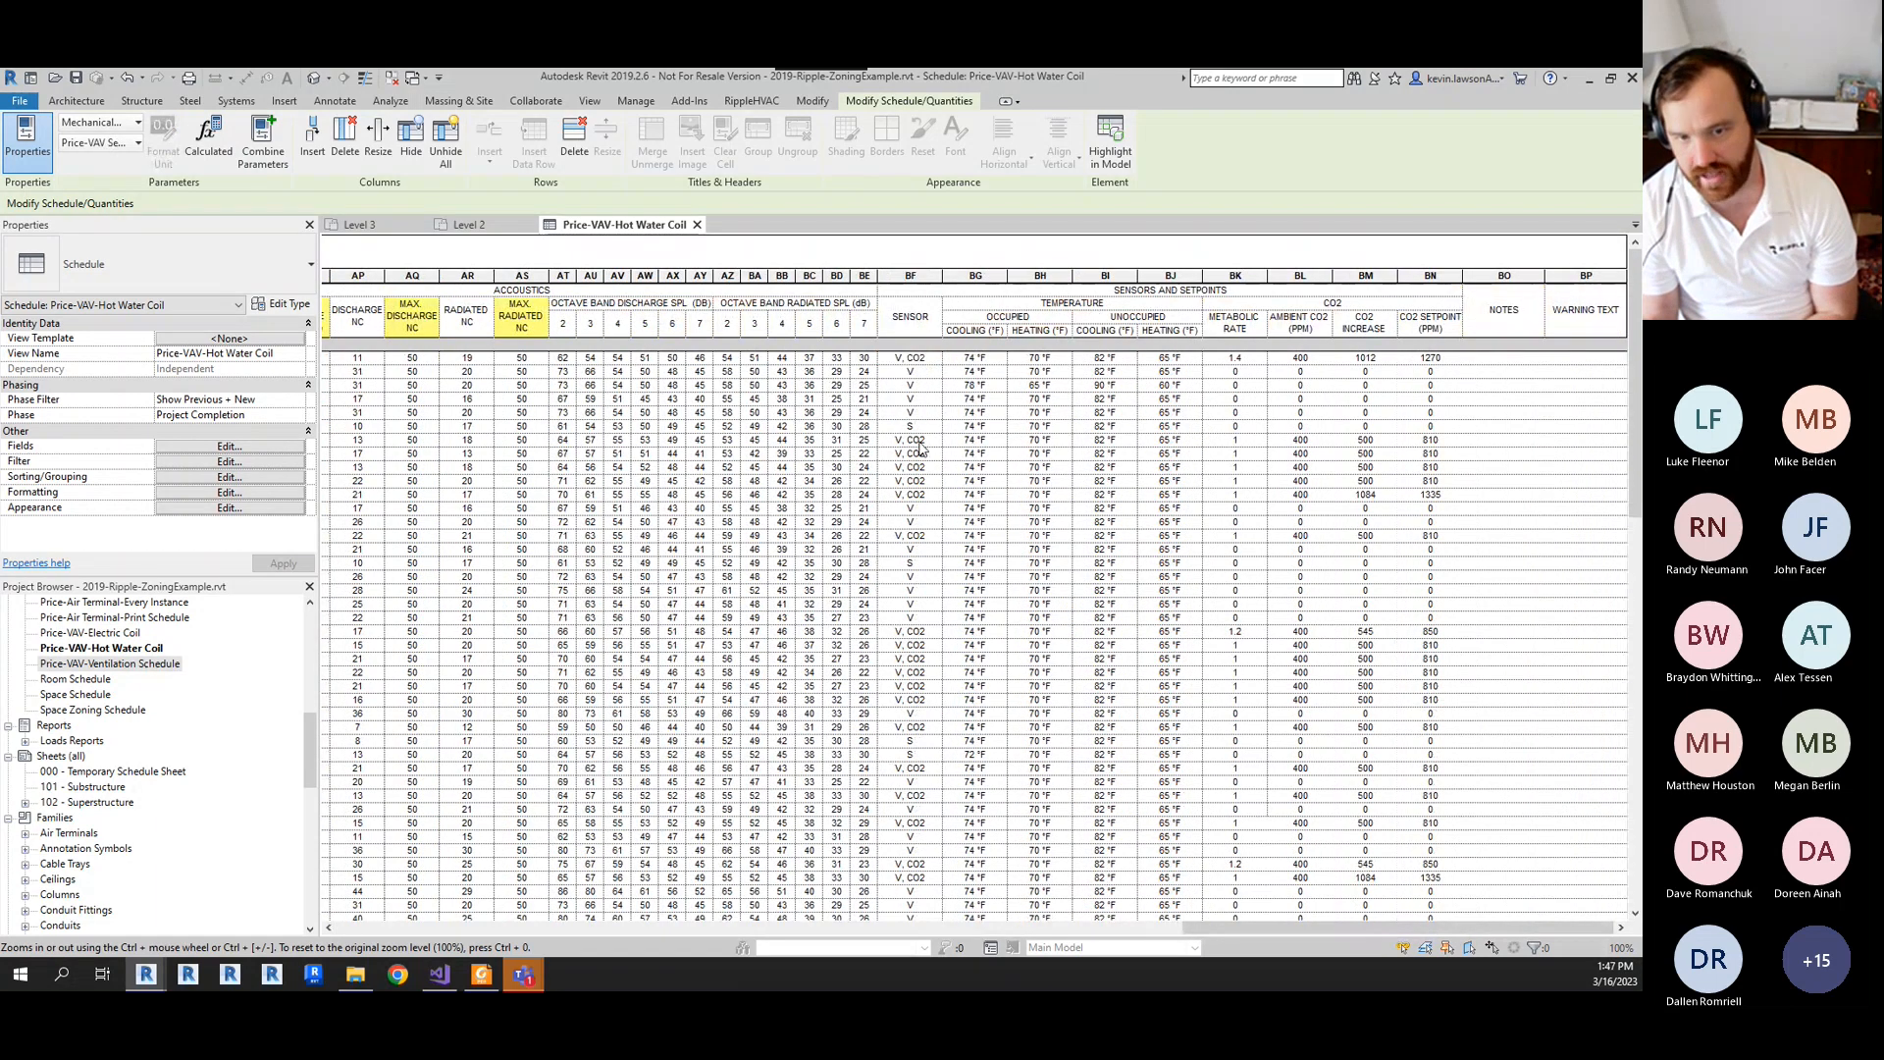
scroll(923, 486, "down", 2)
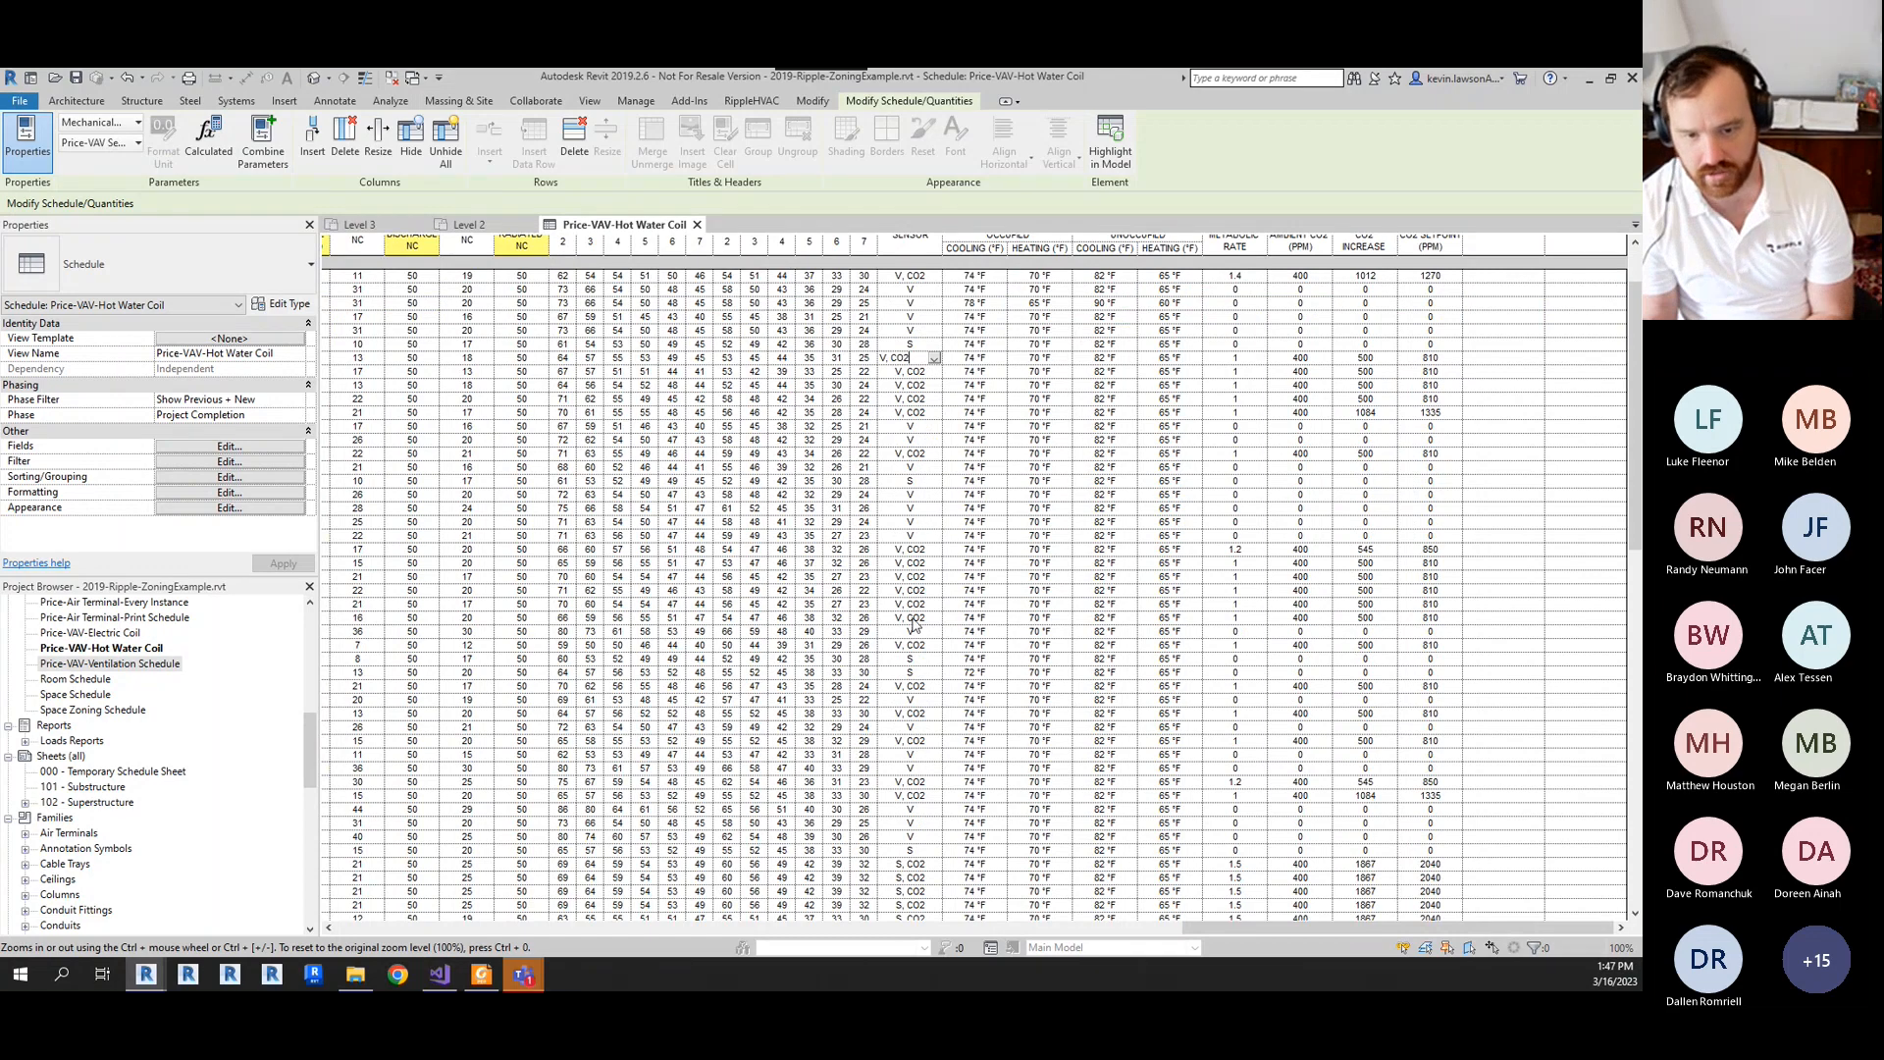
scroll(944, 557, "down", 10)
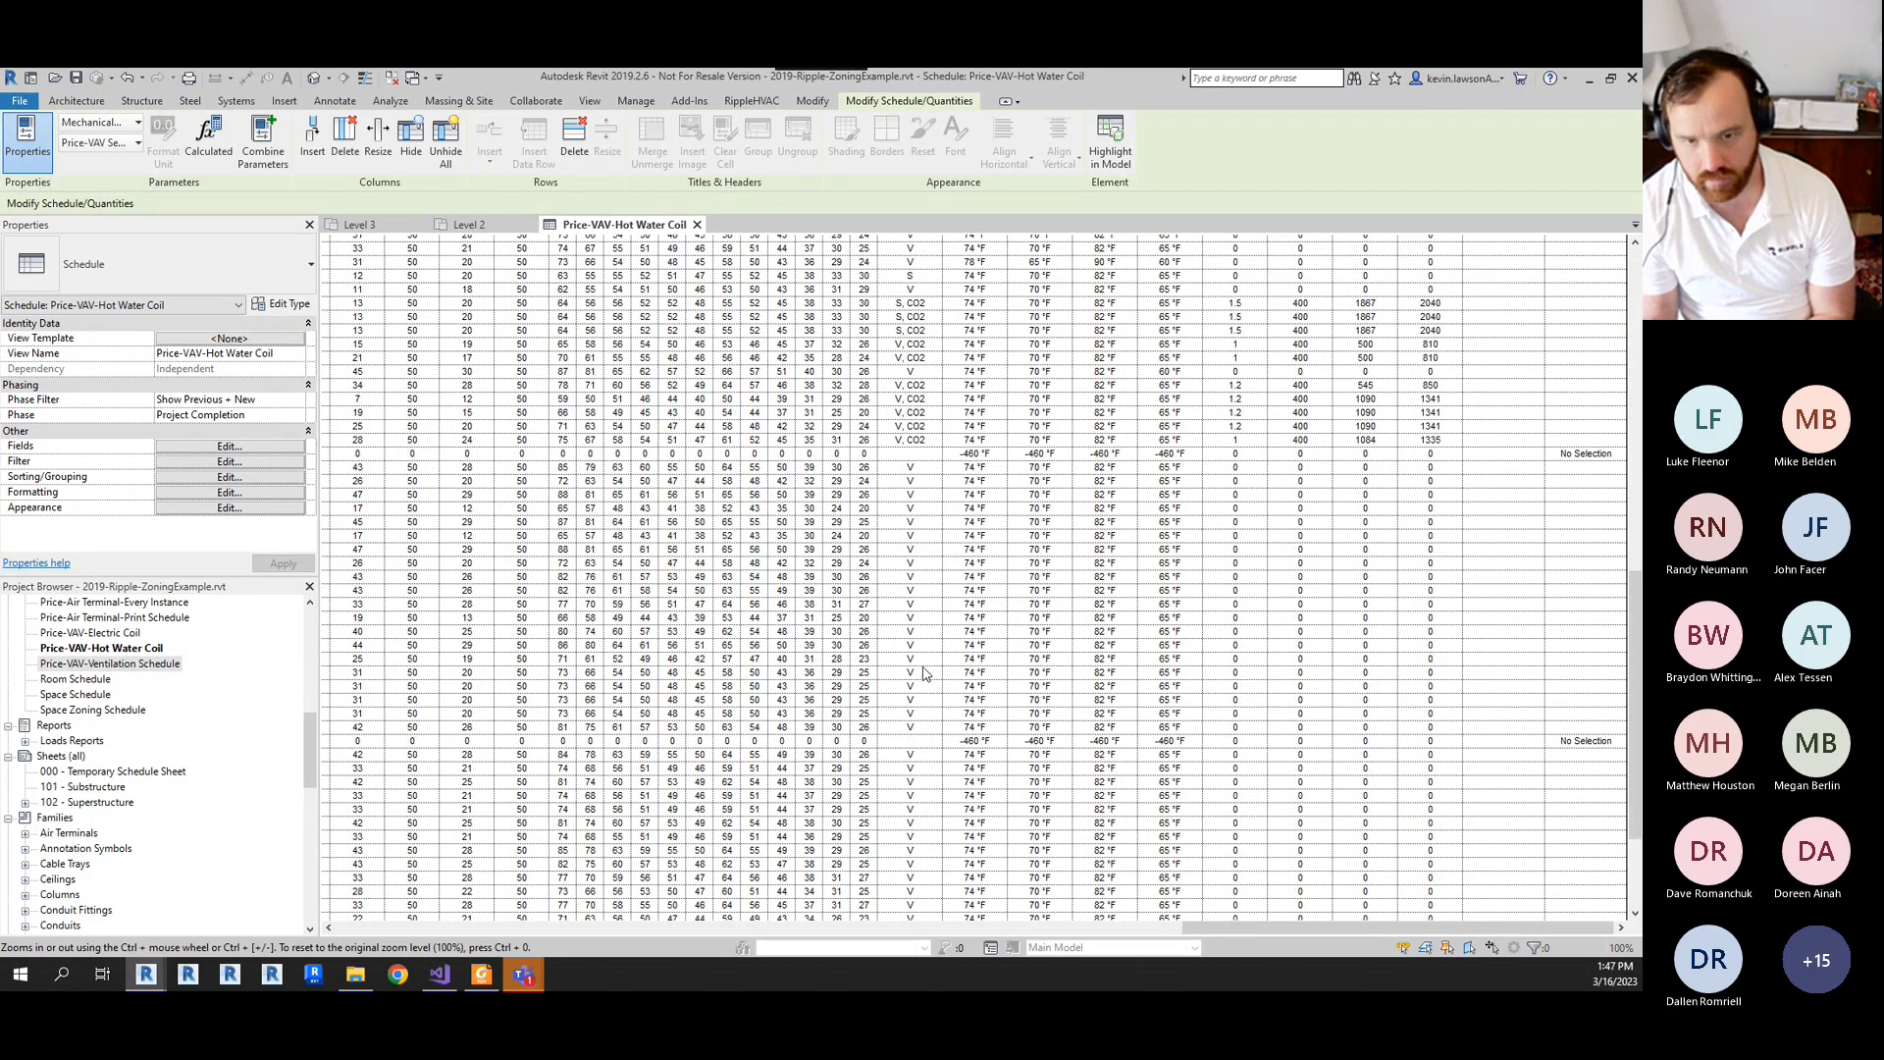
scroll(920, 663, "up", 10)
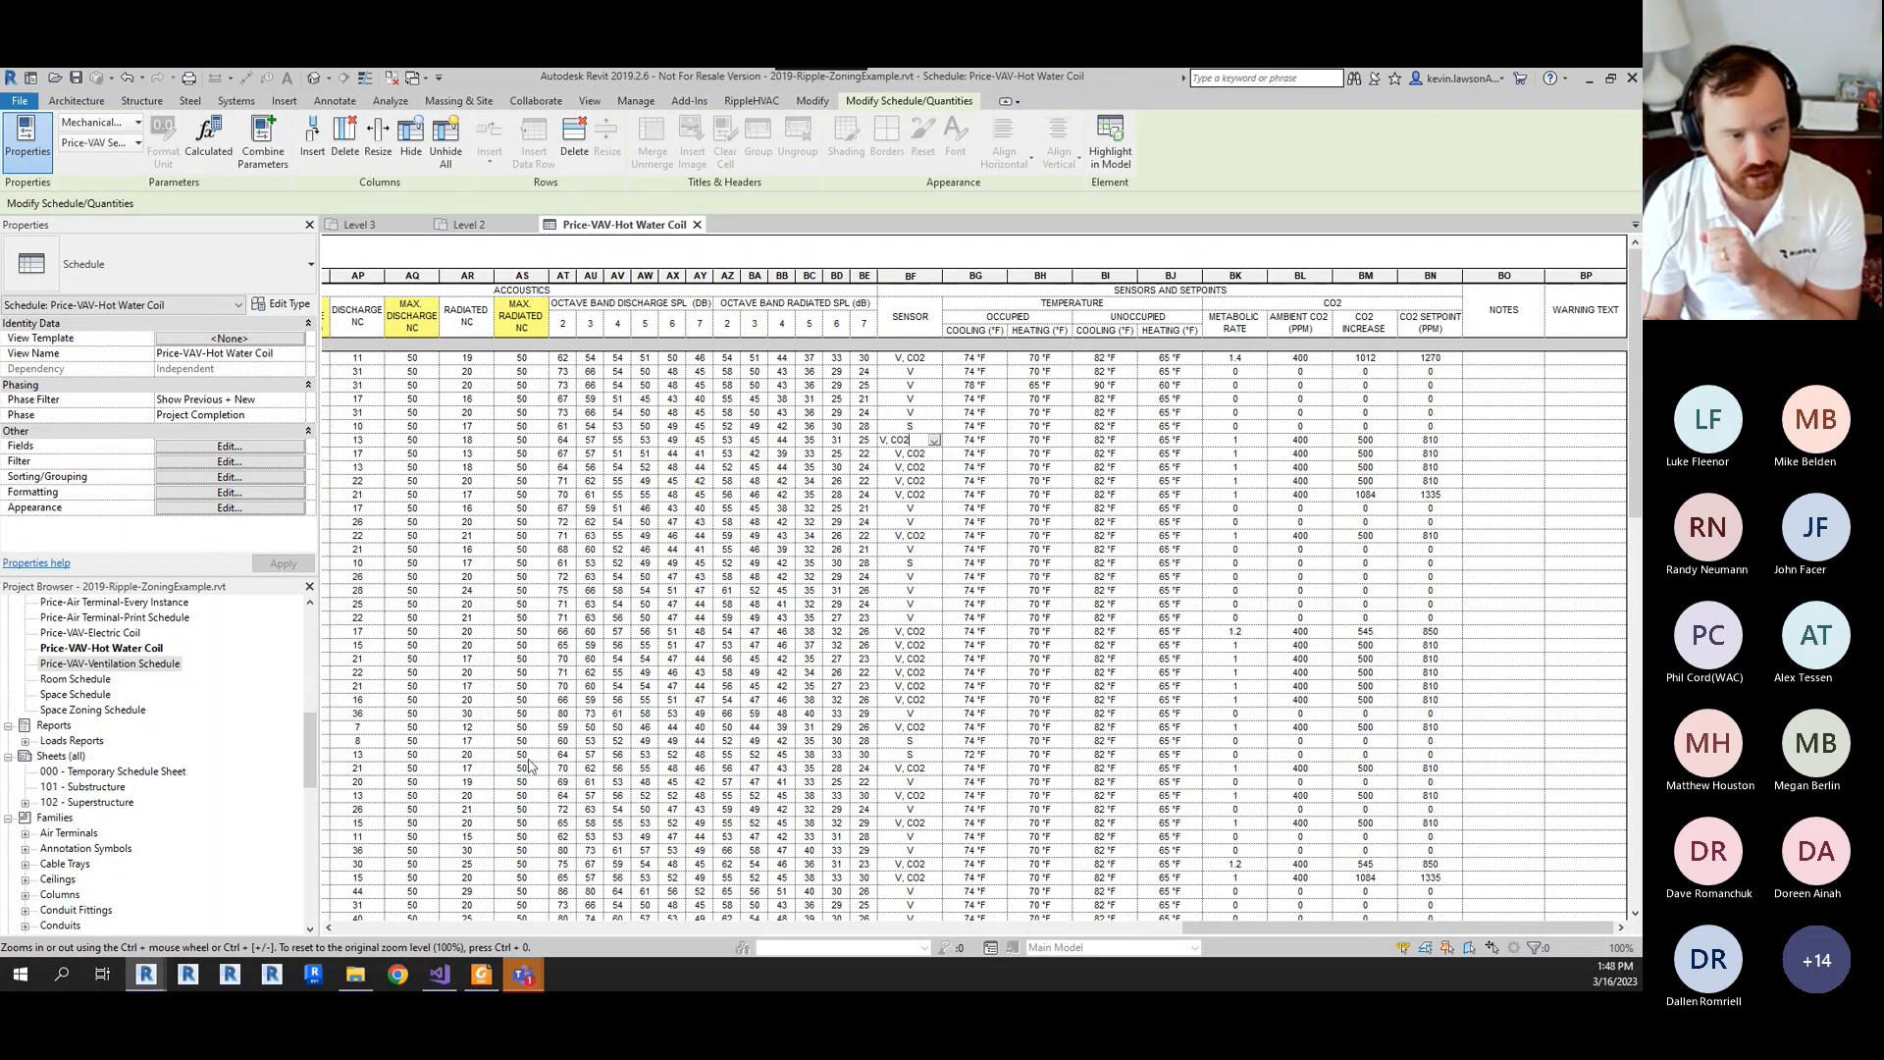
- Open the LTK-Space Type Additional Data schedule and set the default HVAC sensor type for Correctional Facilities - Booking/waiting to V
left_click_drag(303, 761, 312, 734)
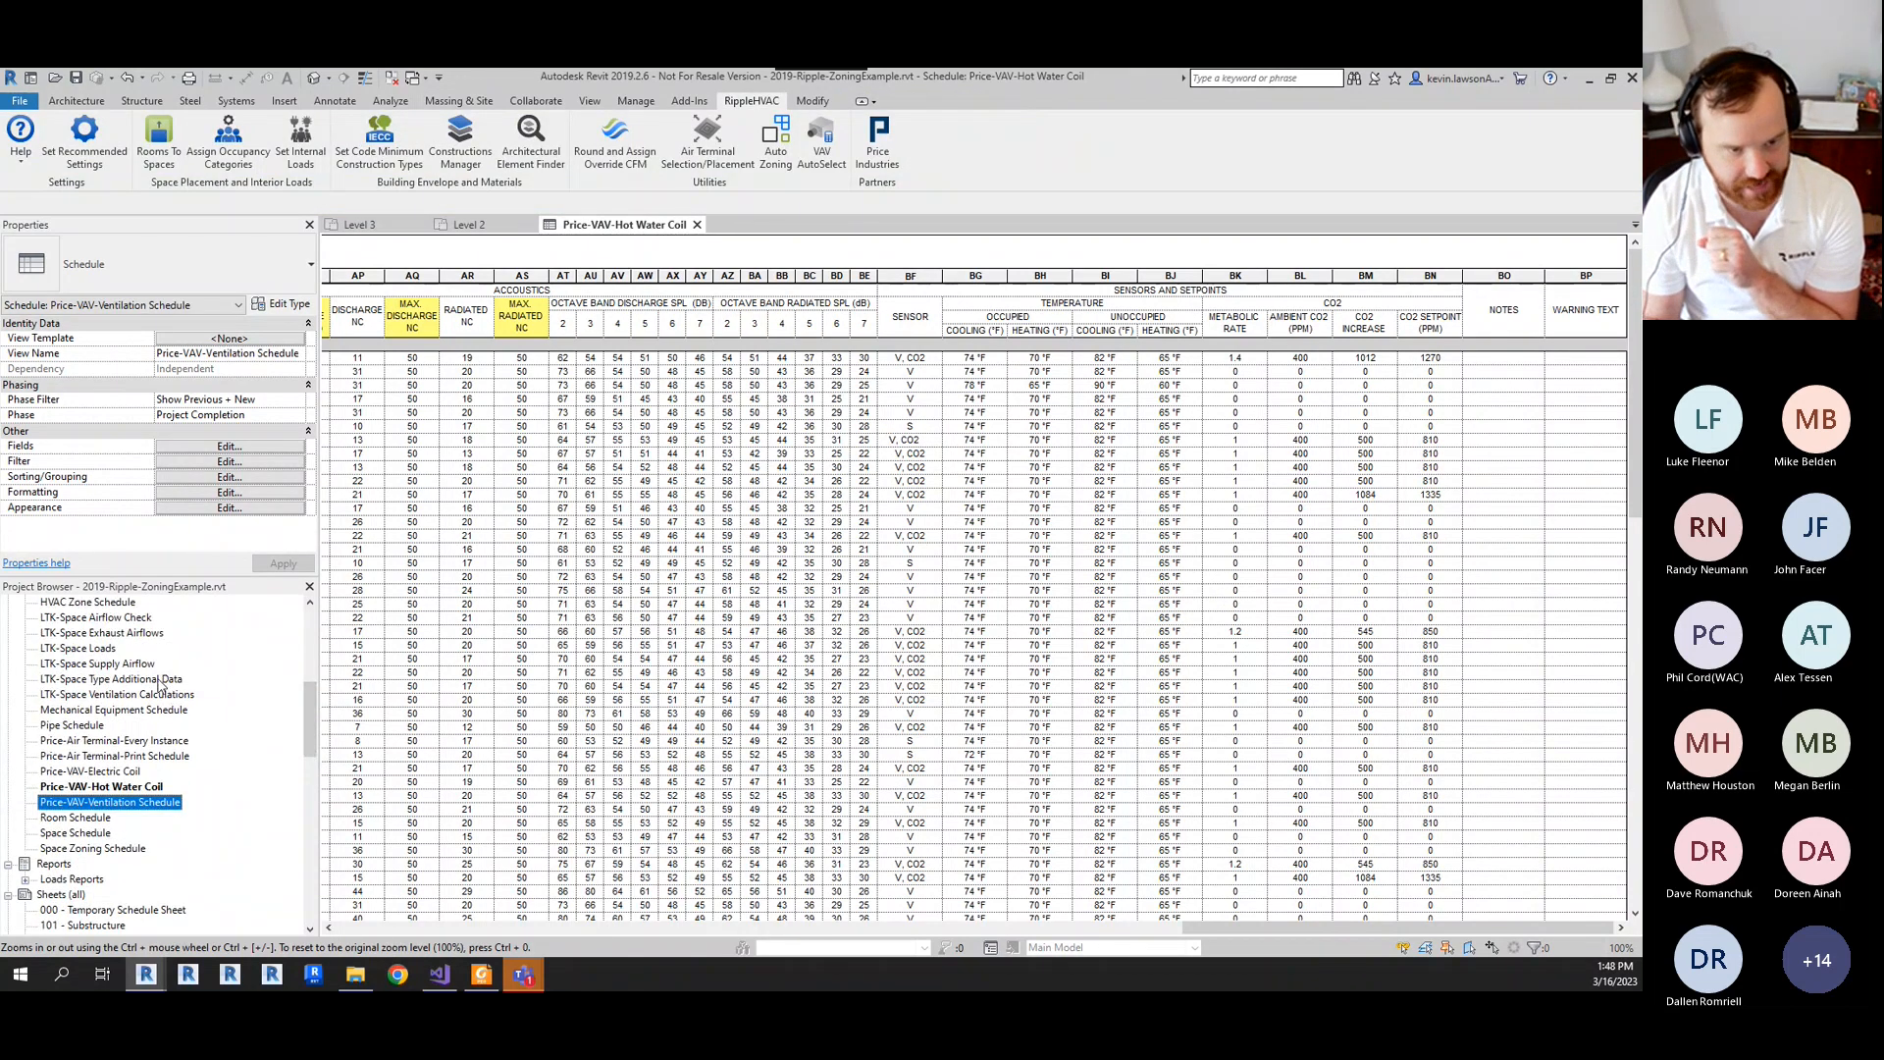
left_click(156, 680)
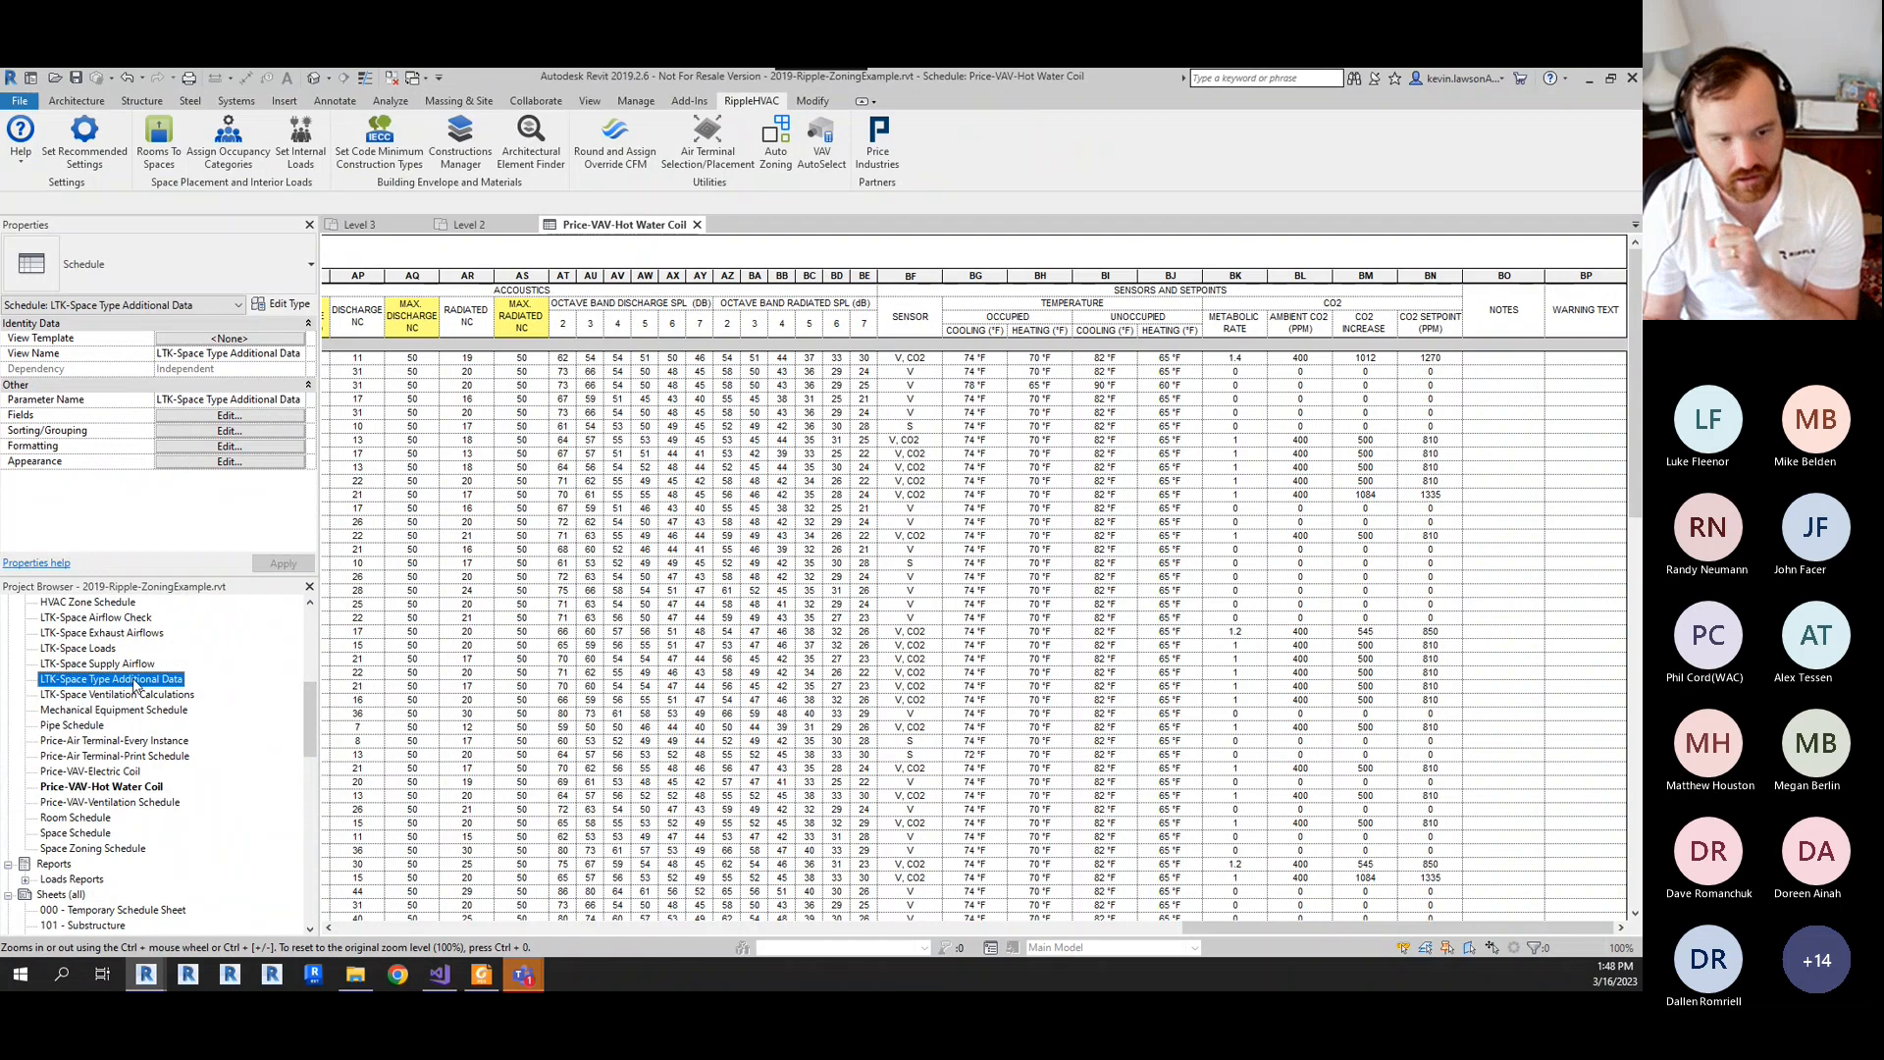
double_click(134, 685)
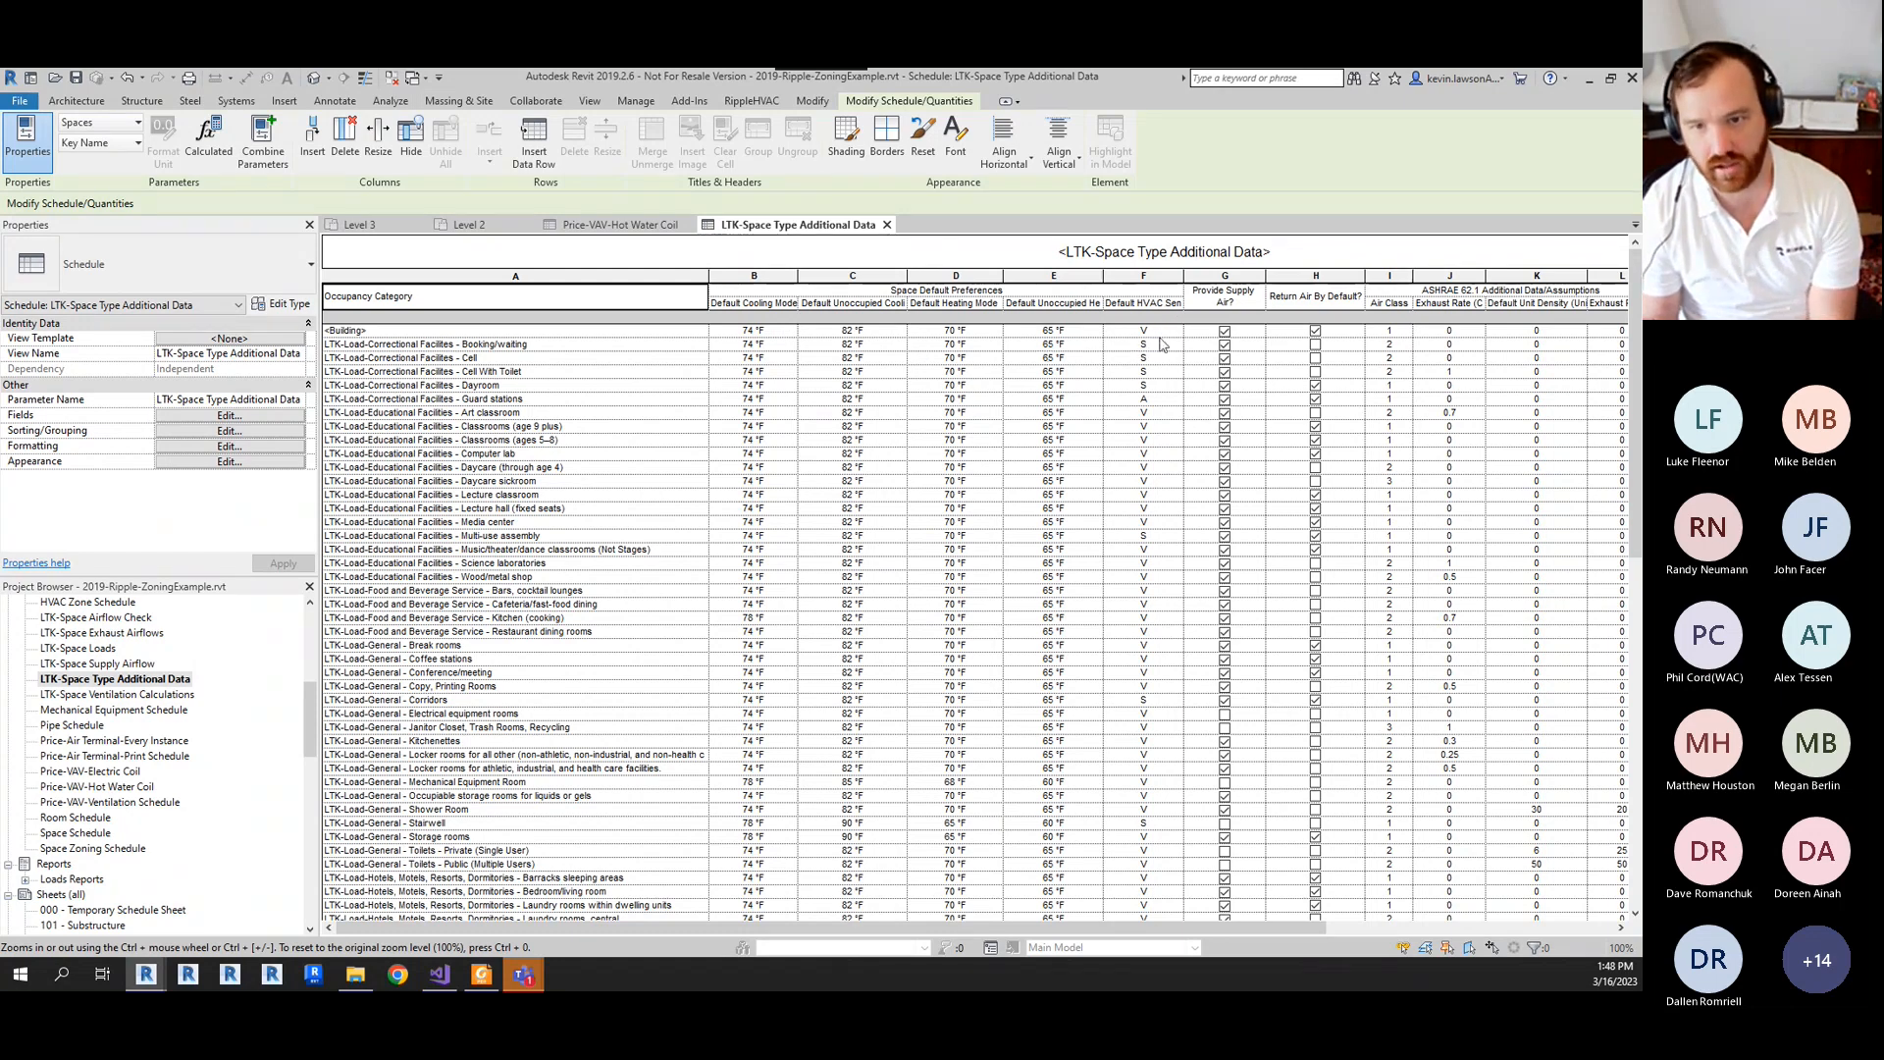
left_click(1150, 346)
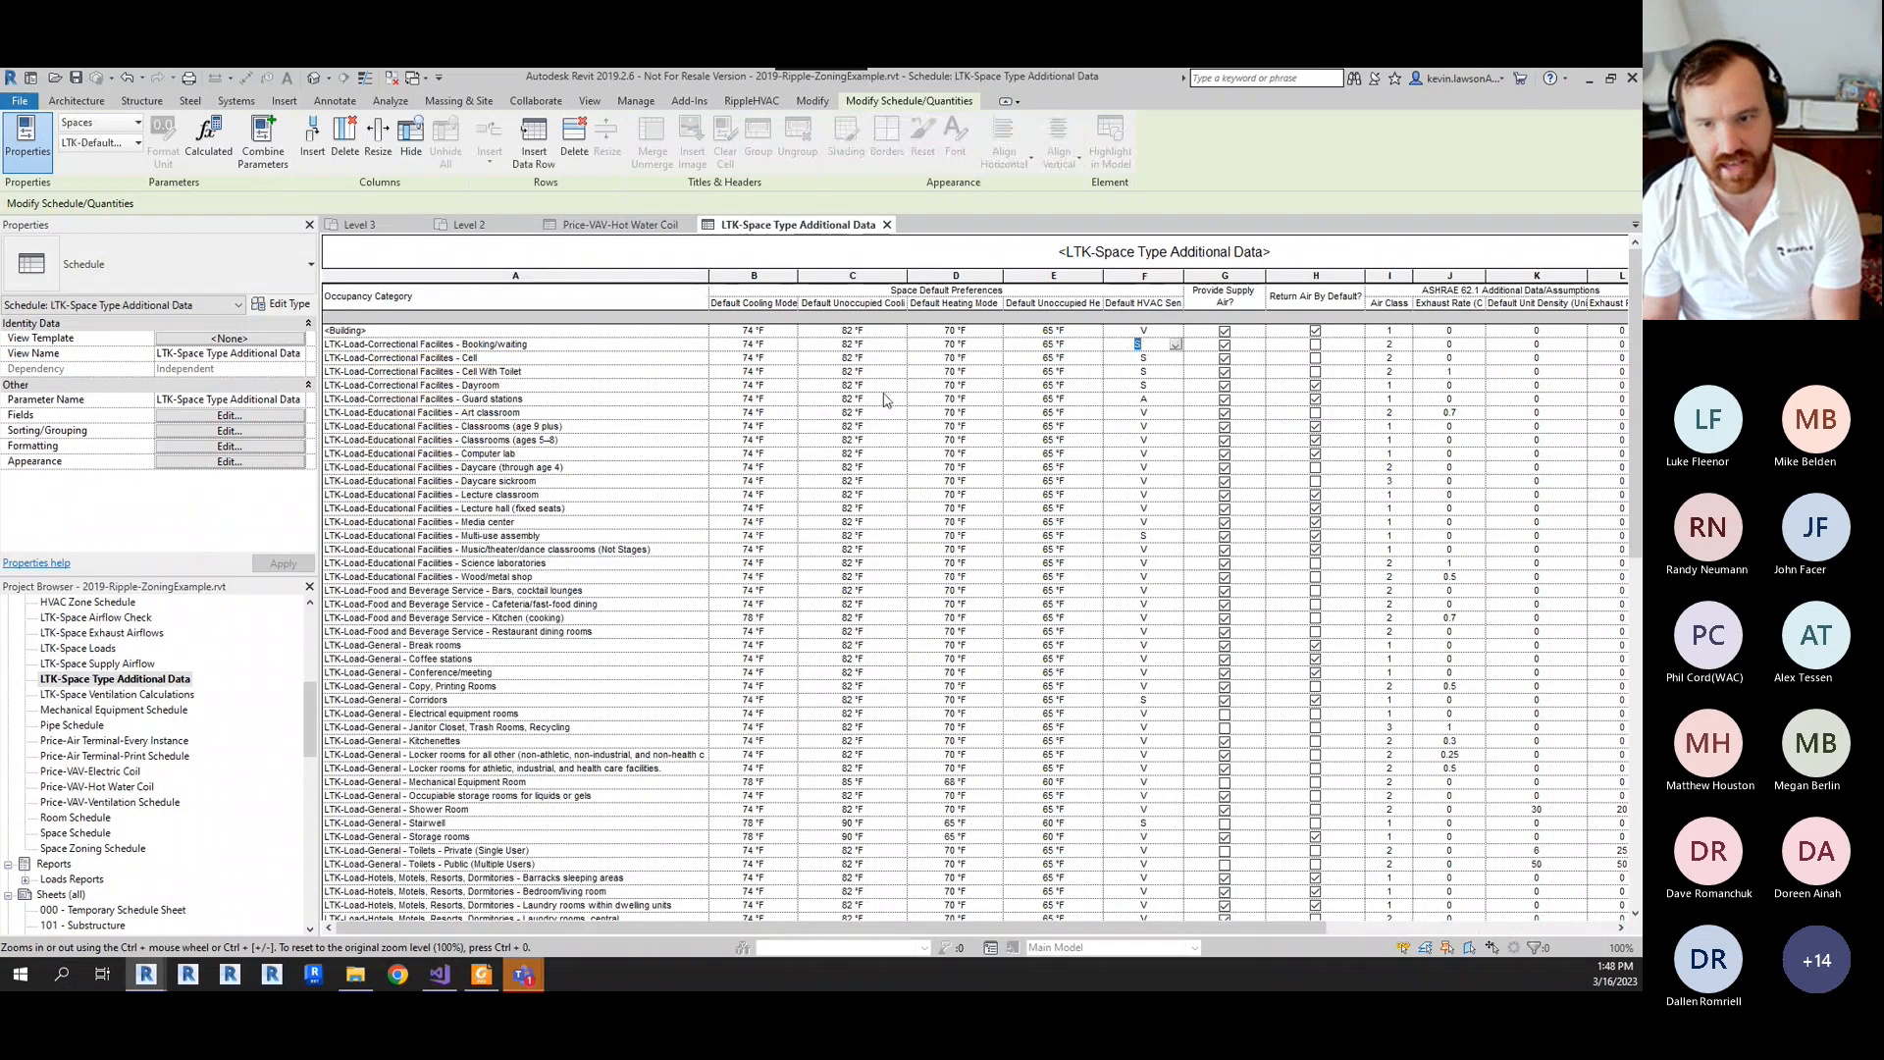
type("V")
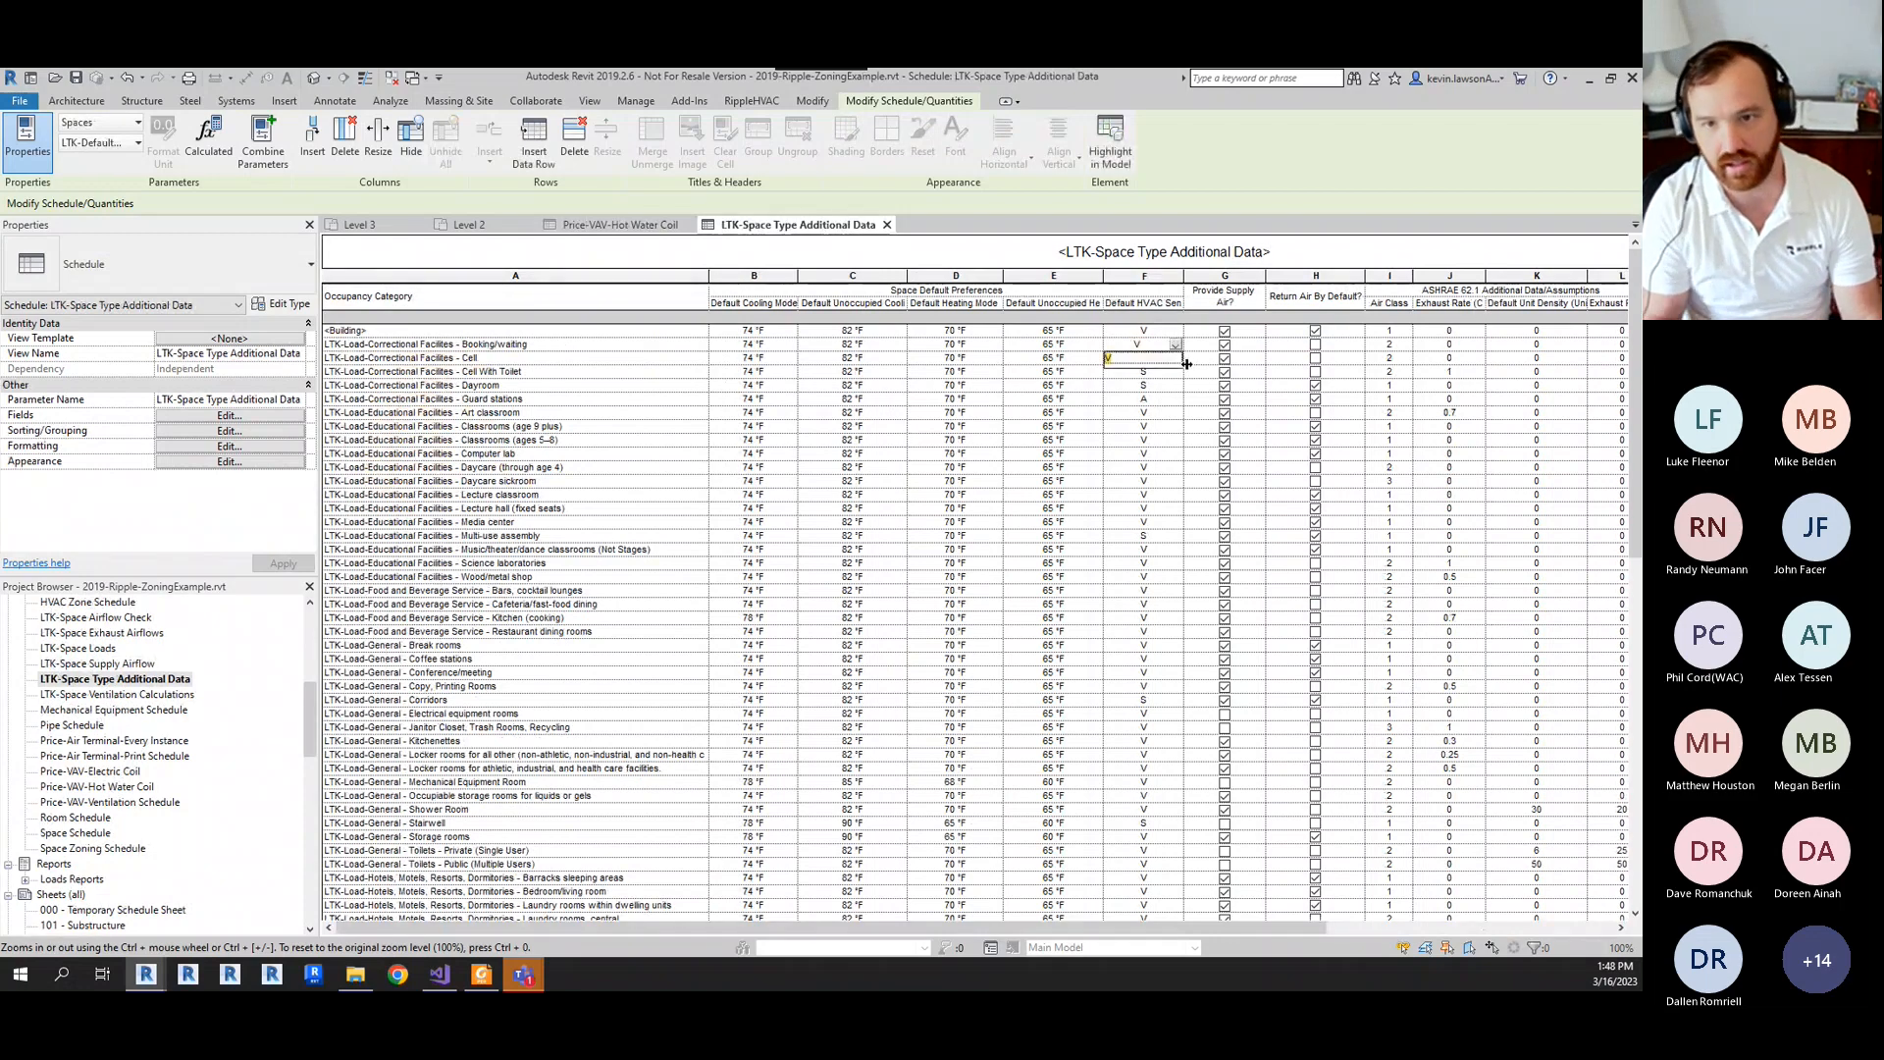
left_click(1158, 428)
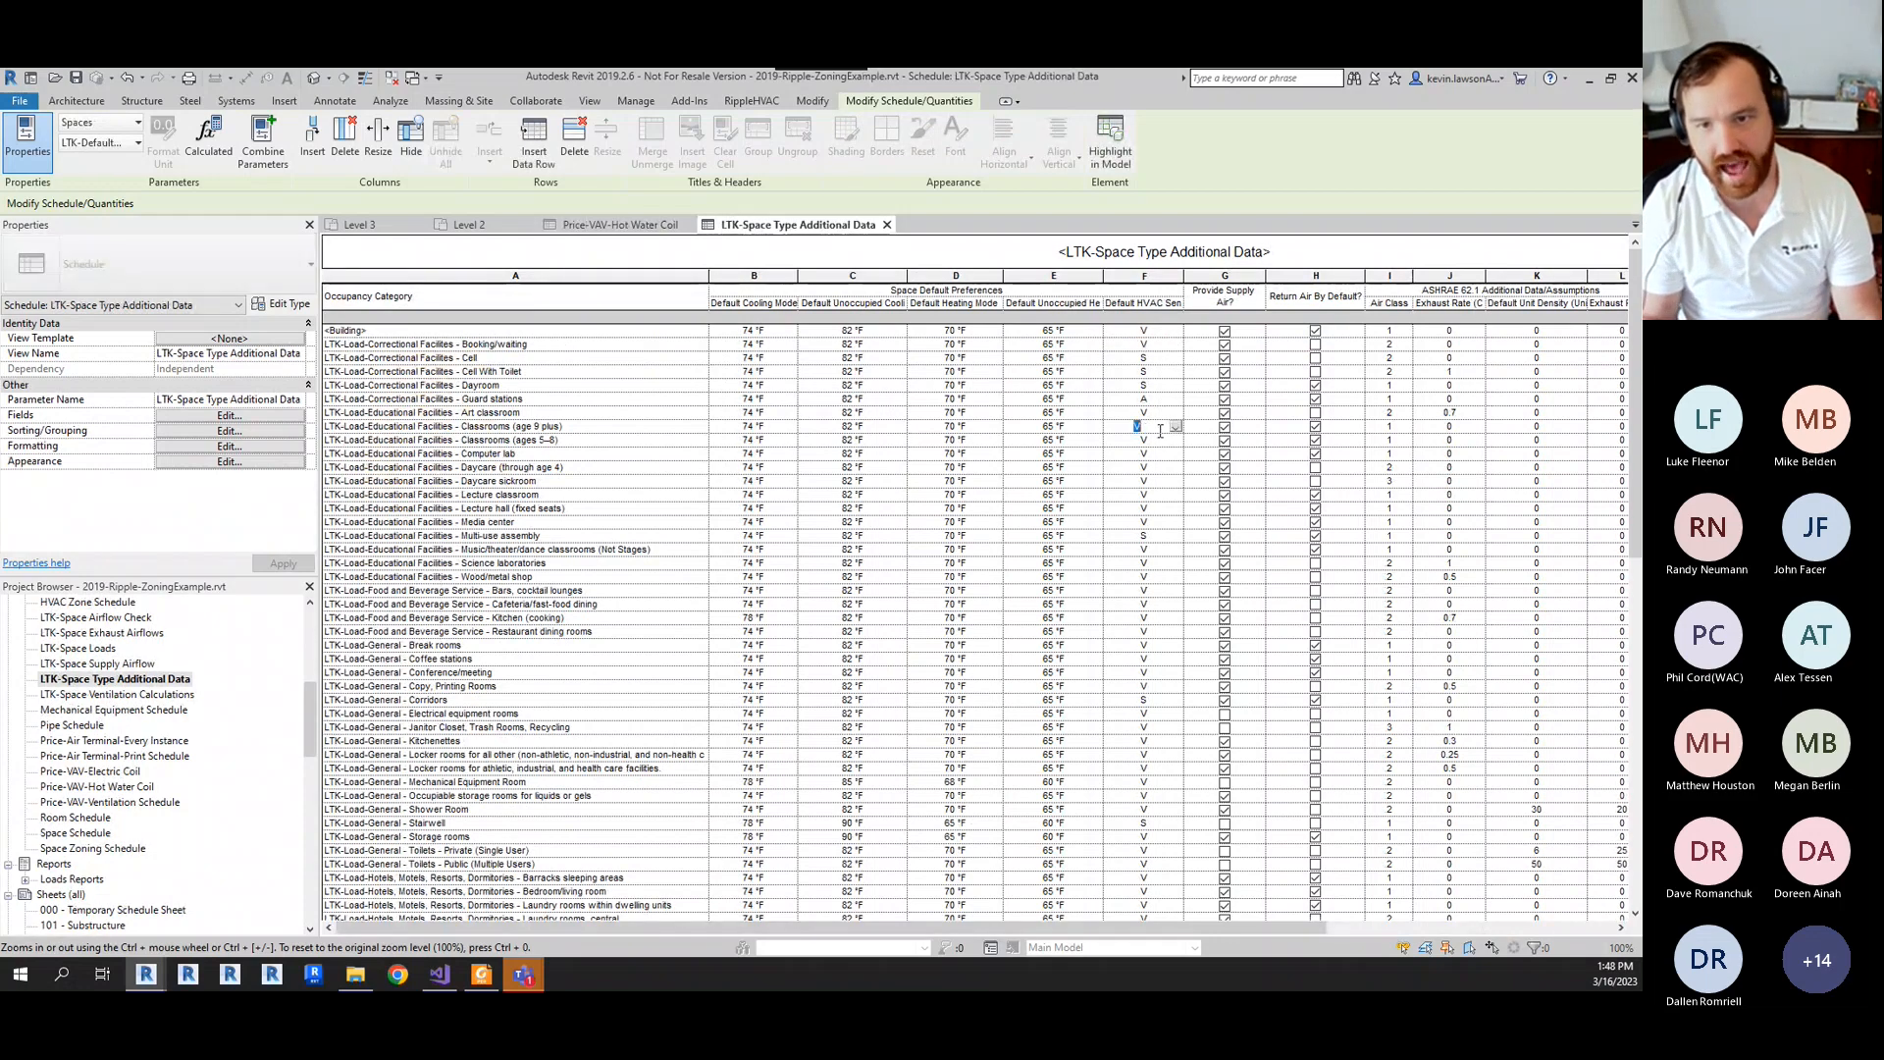
- Check the hot water coil schedule's sensor entries, and look up the sensor type definitions in The Definitive Guide To VAV Selection.pdf in Foxit Reader
left_click(637, 232)
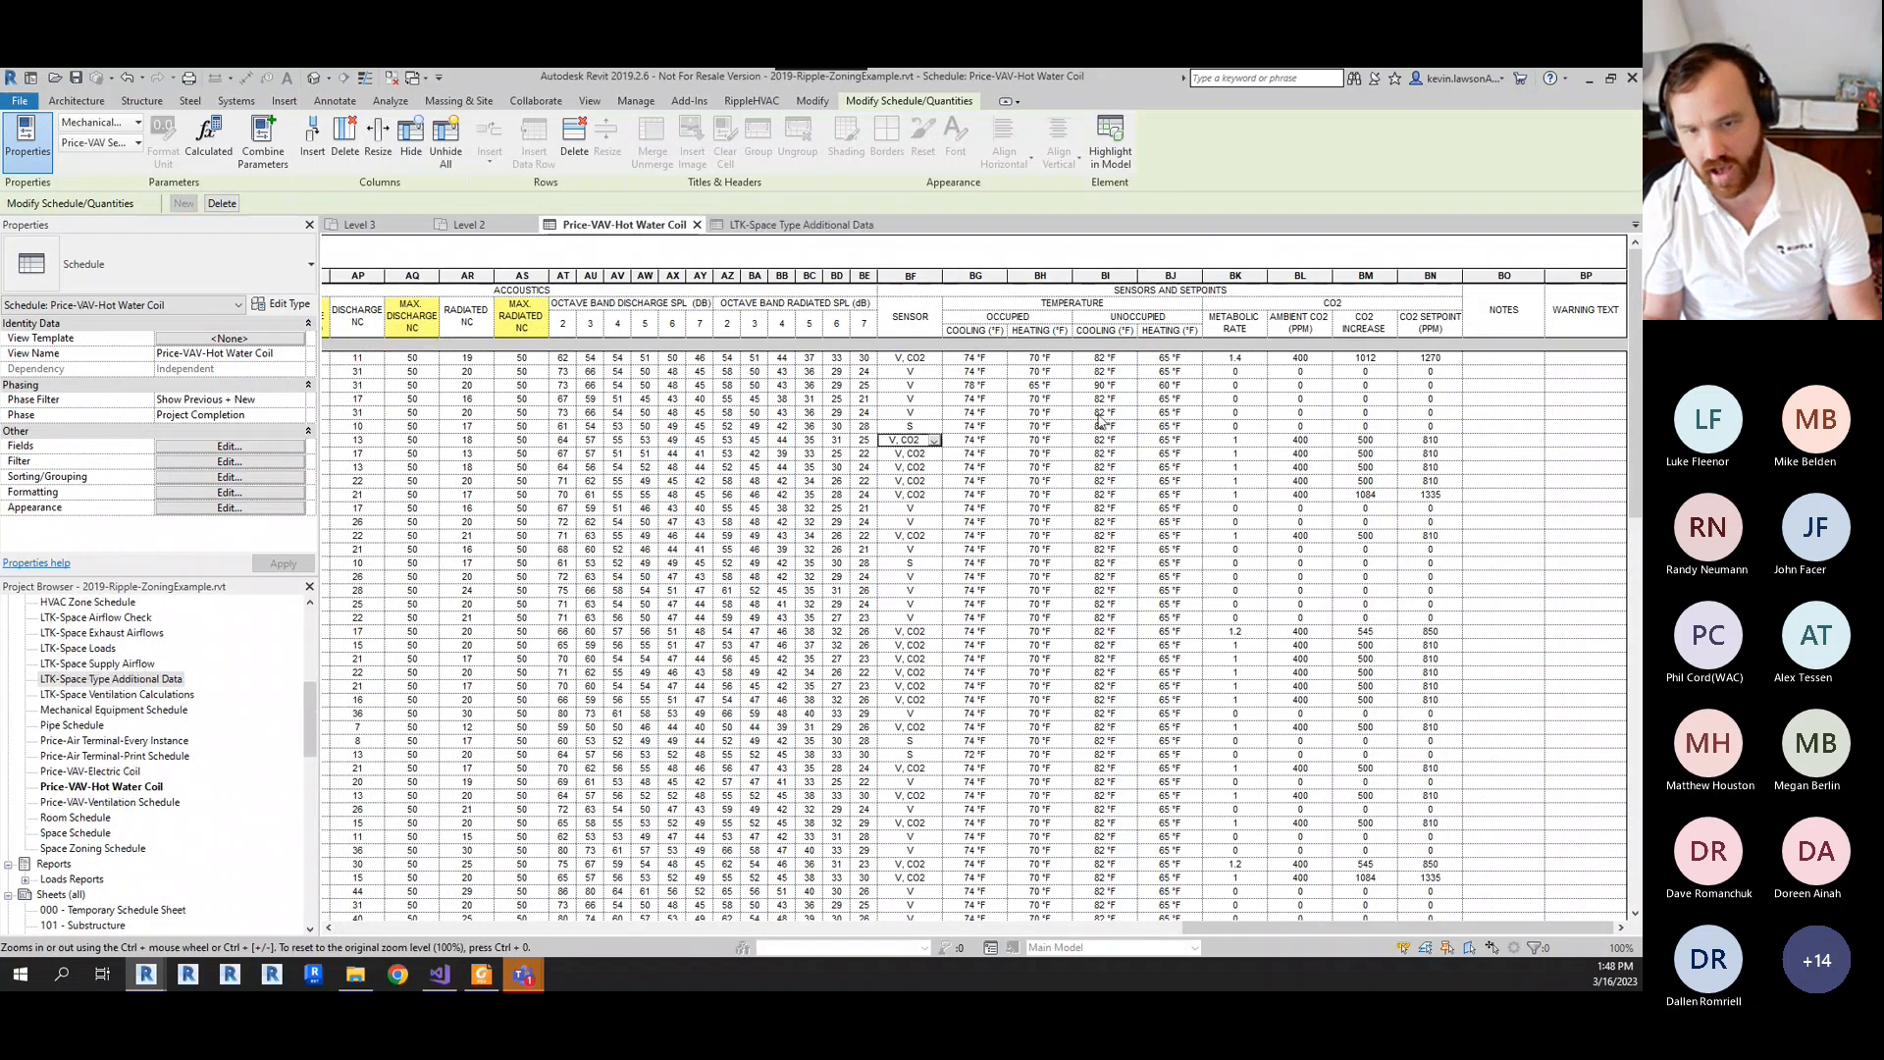
left_click(922, 427)
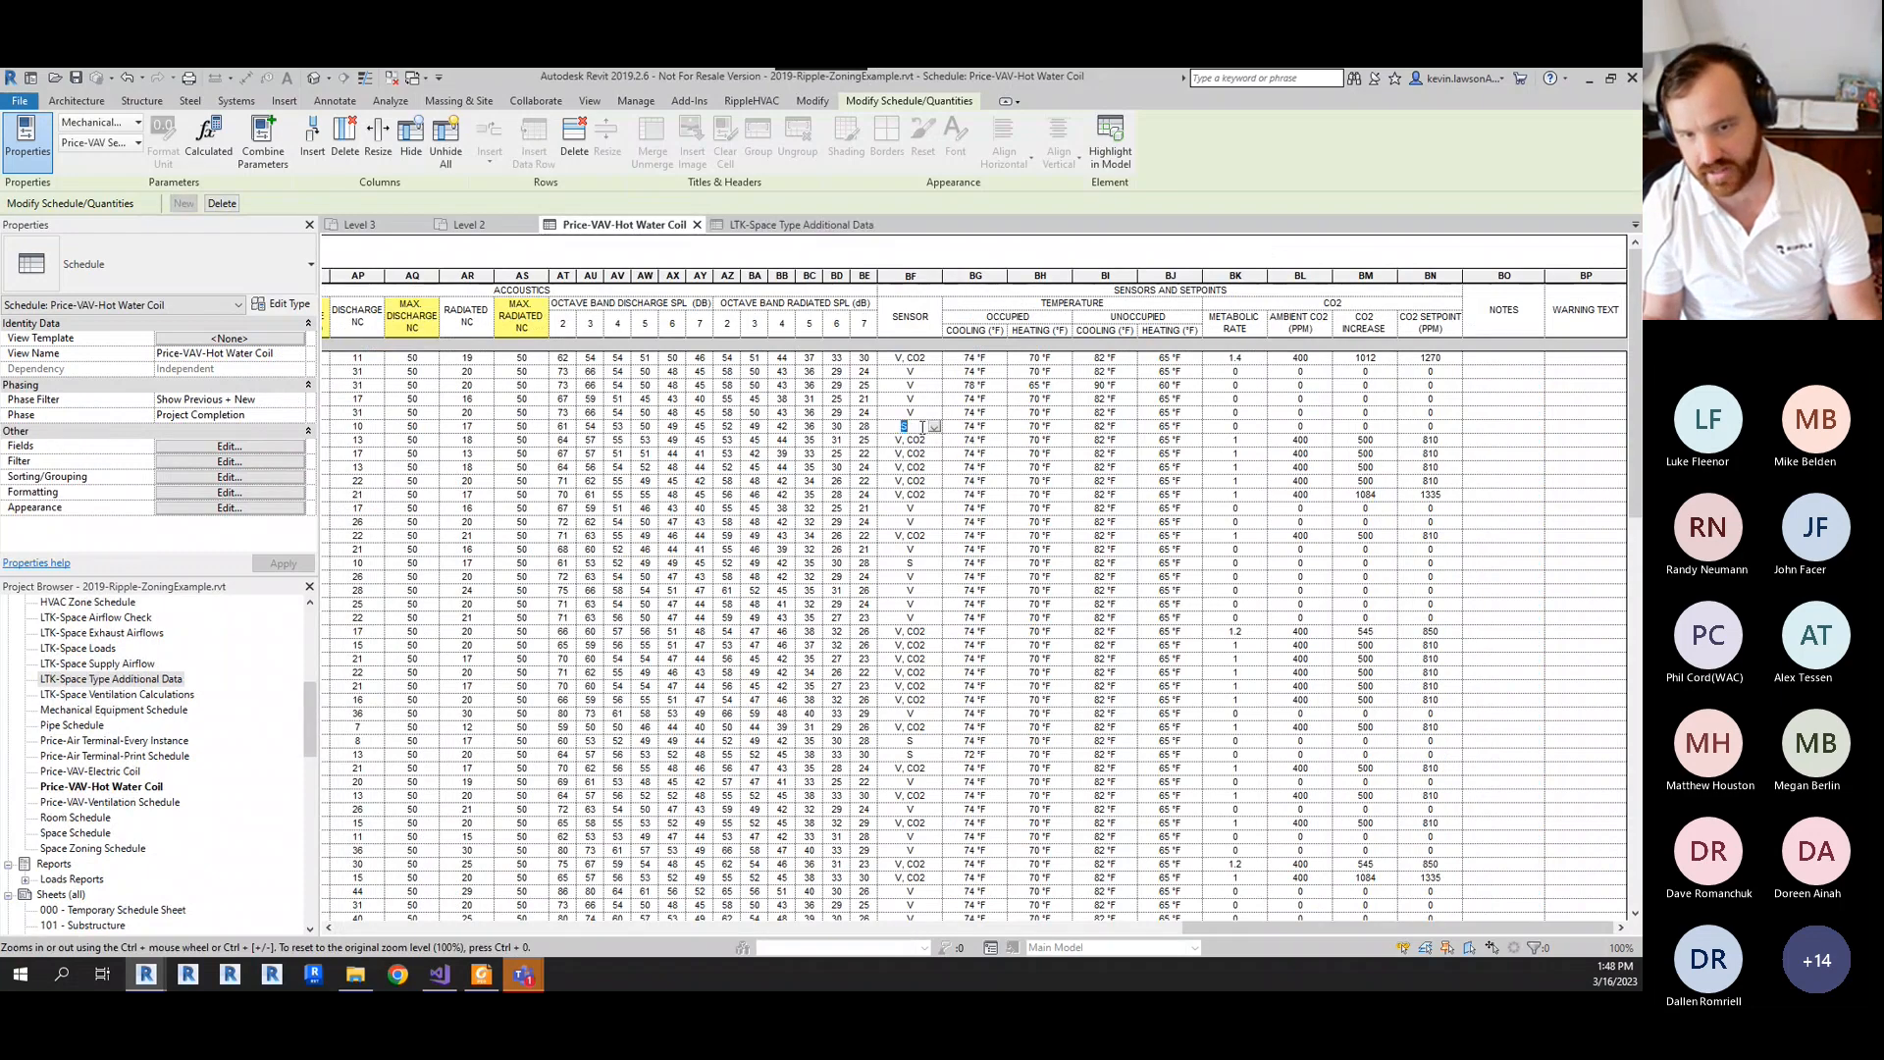
left_click(481, 974)
scroll(879, 728, "down", 15)
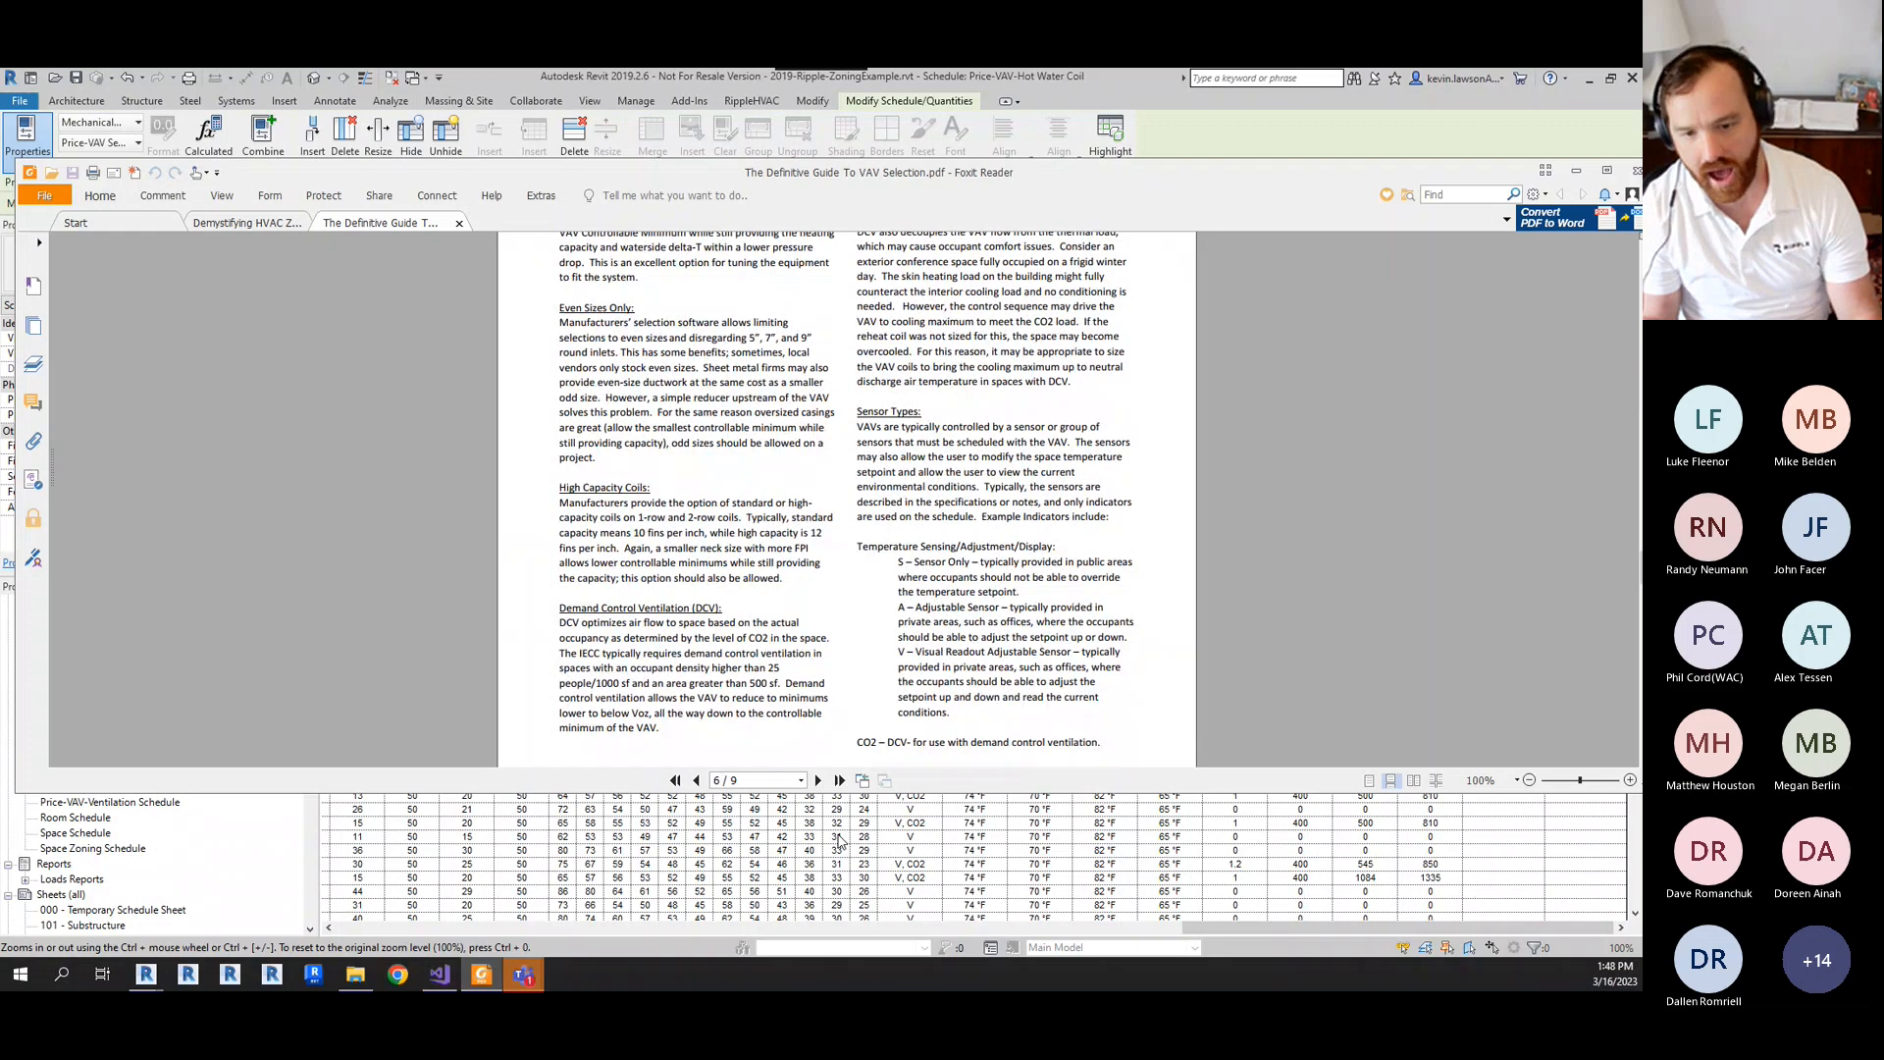
- Return to Revit, review the hot water coil schedule's Sensor column, and check the default metabolic activity column of the LTK-Space Type Additional Data schedule
left_click(923, 841)
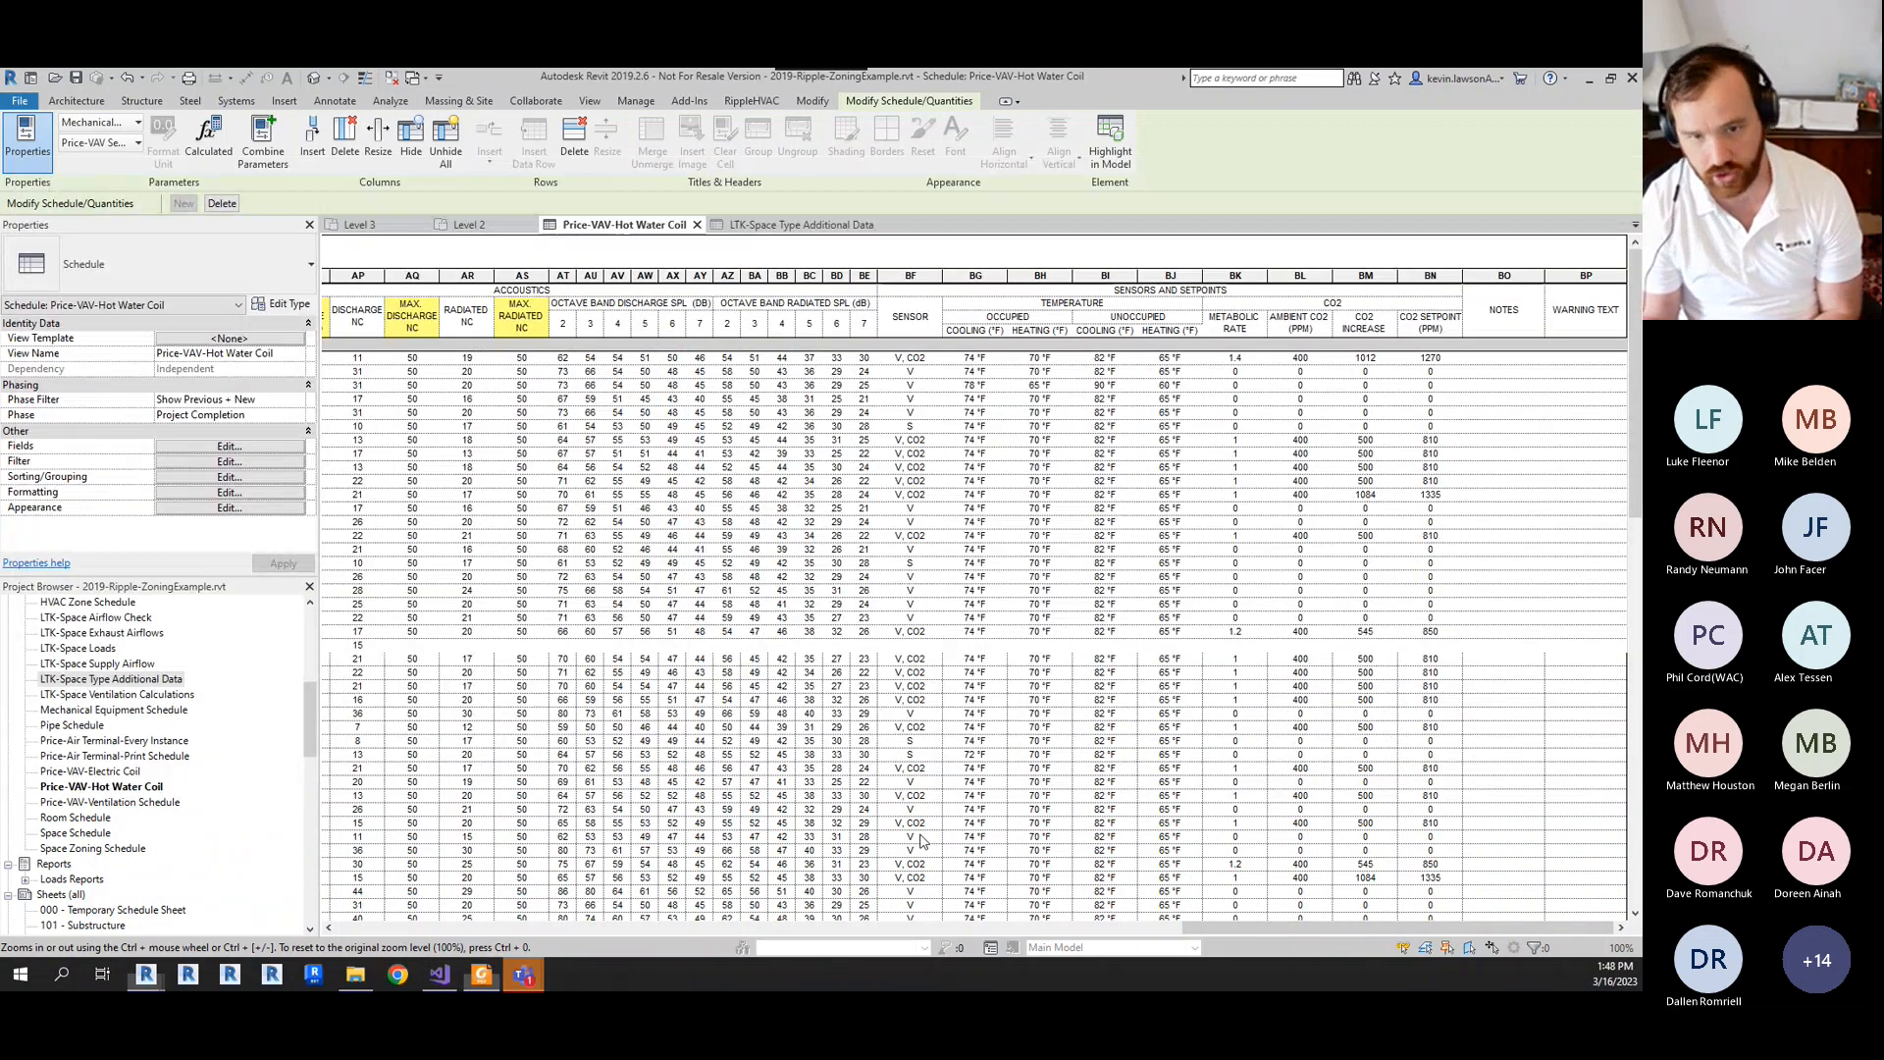
left_click(923, 841)
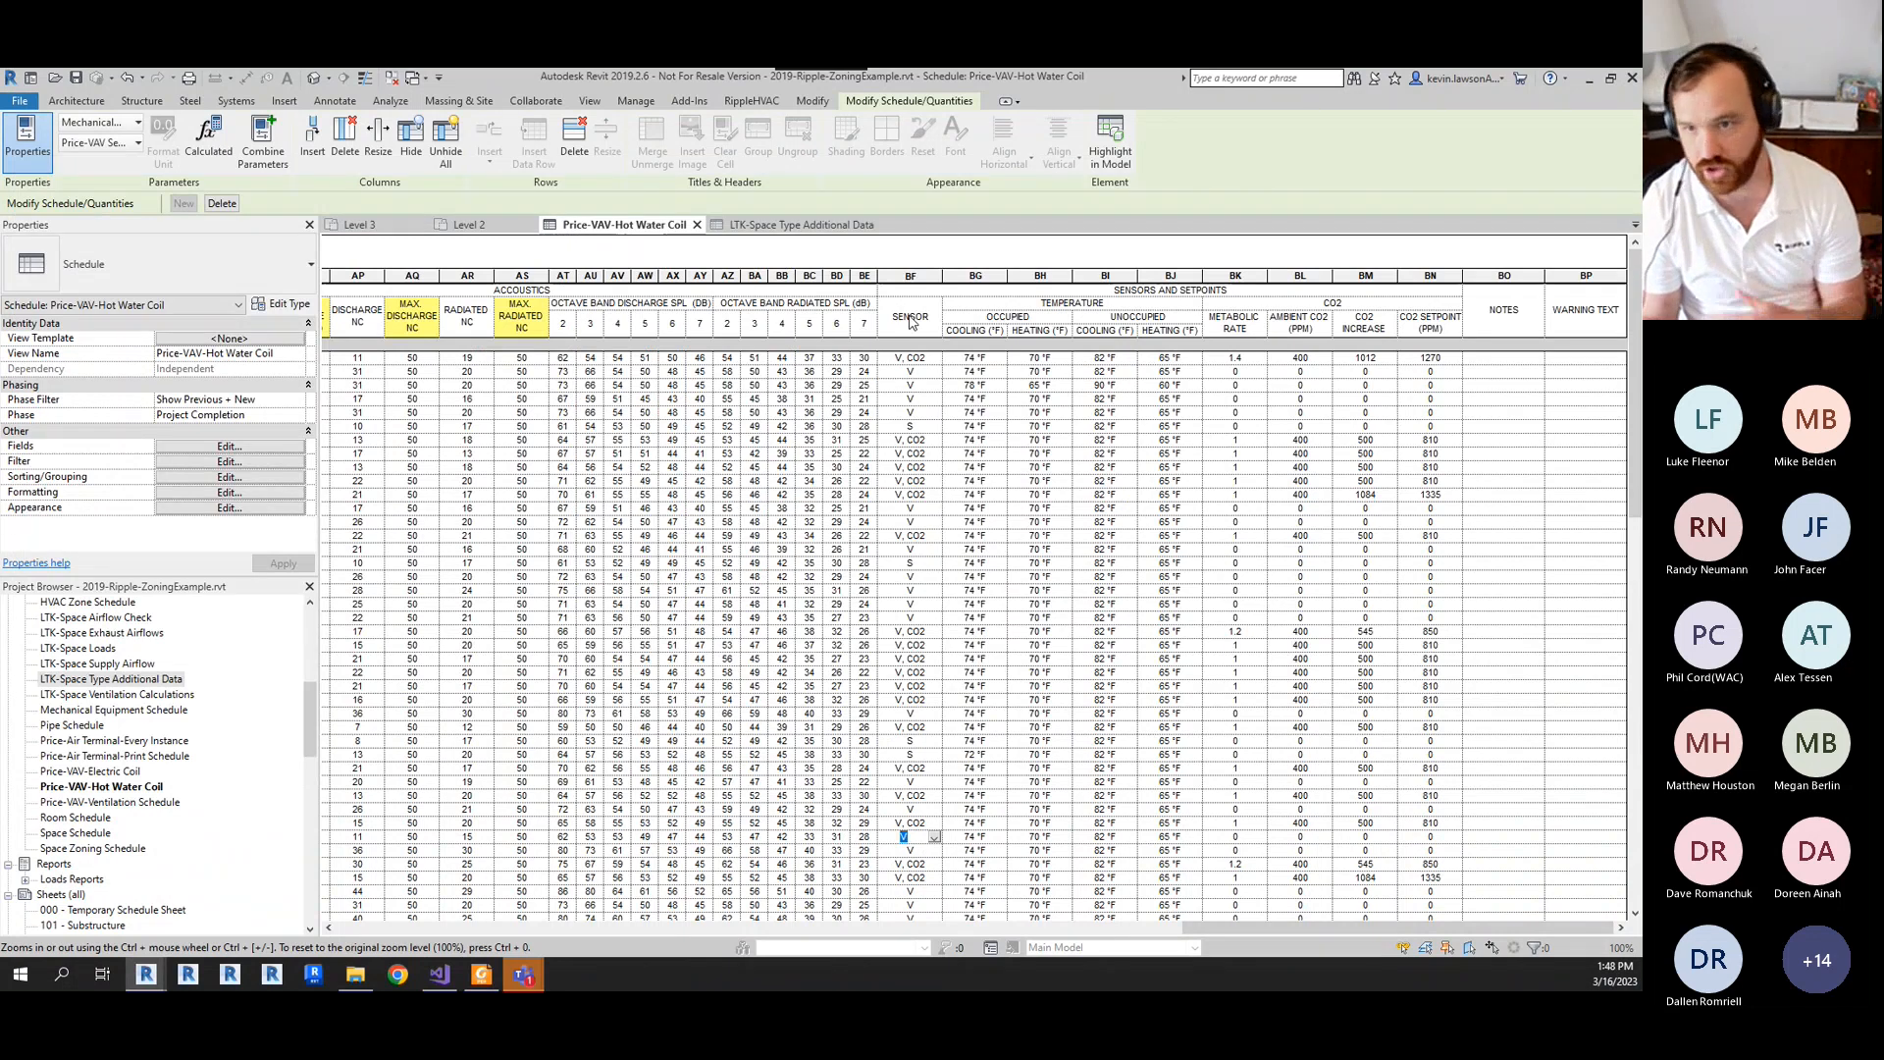
left_click(911, 319)
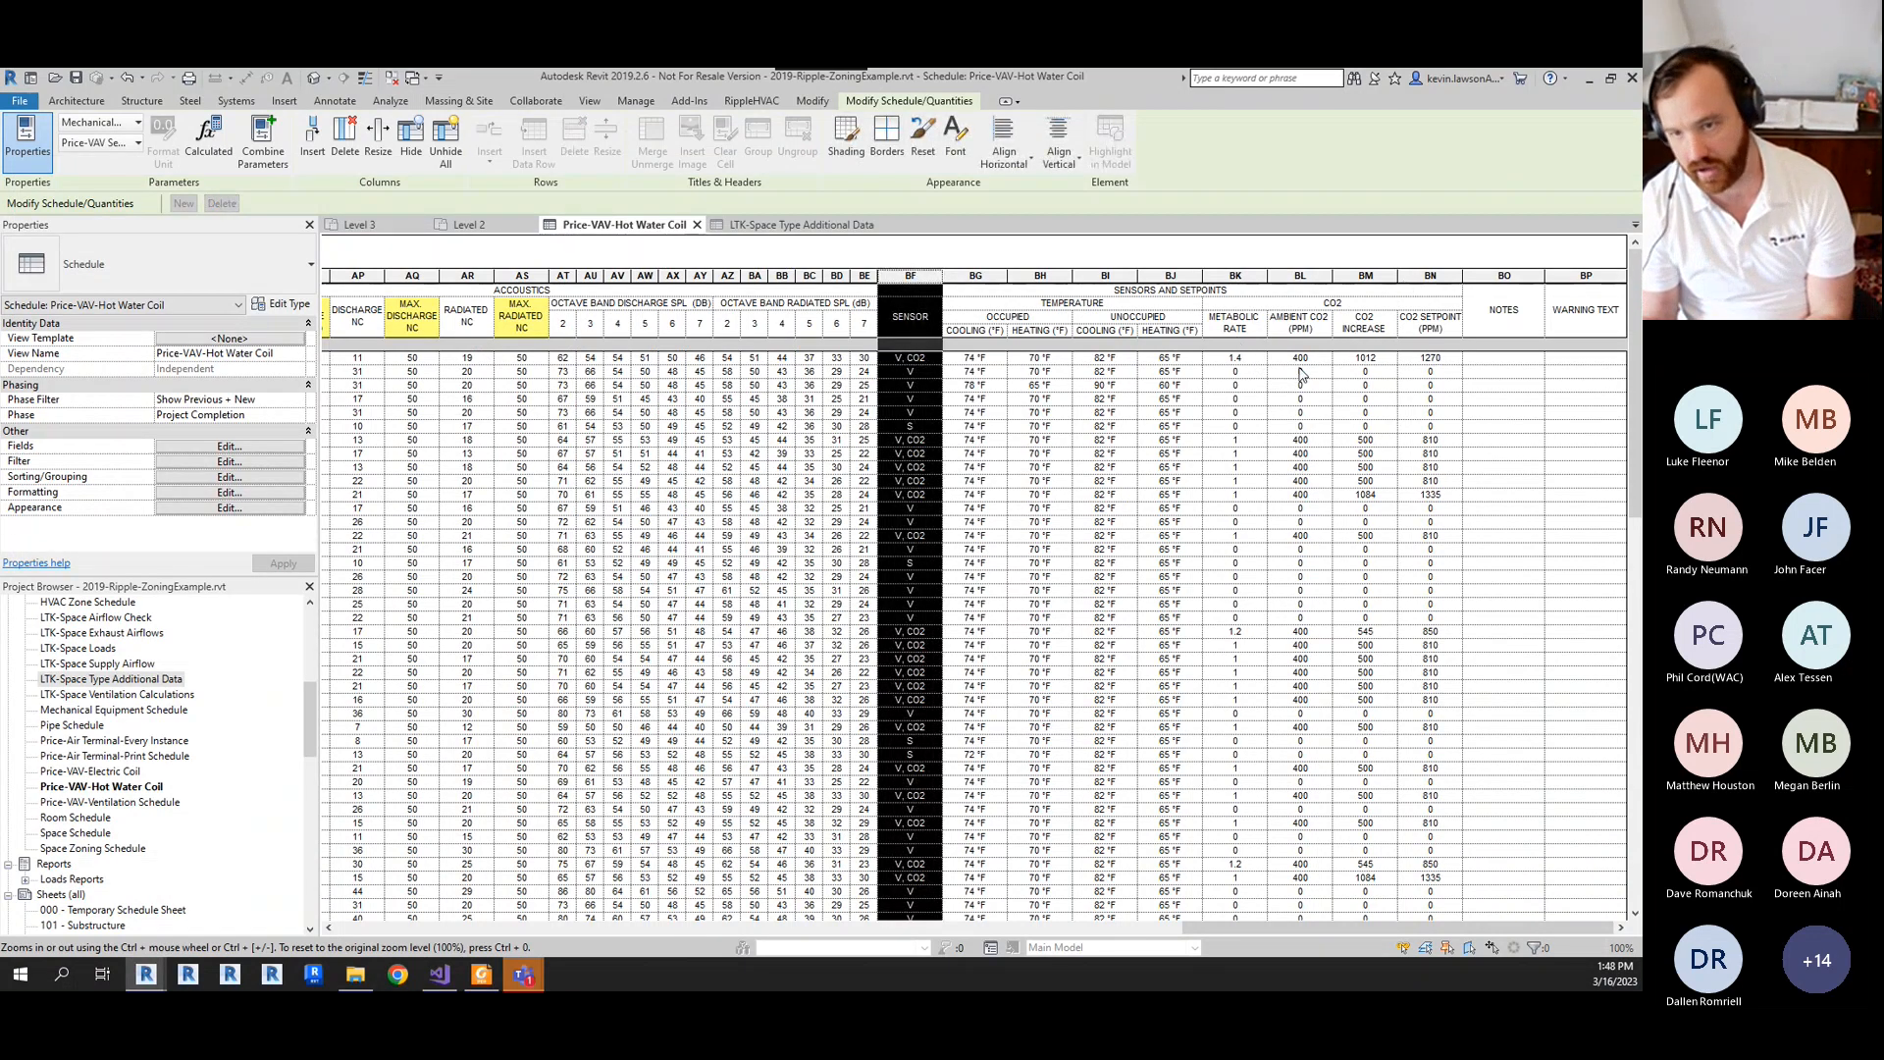
left_click(800, 224)
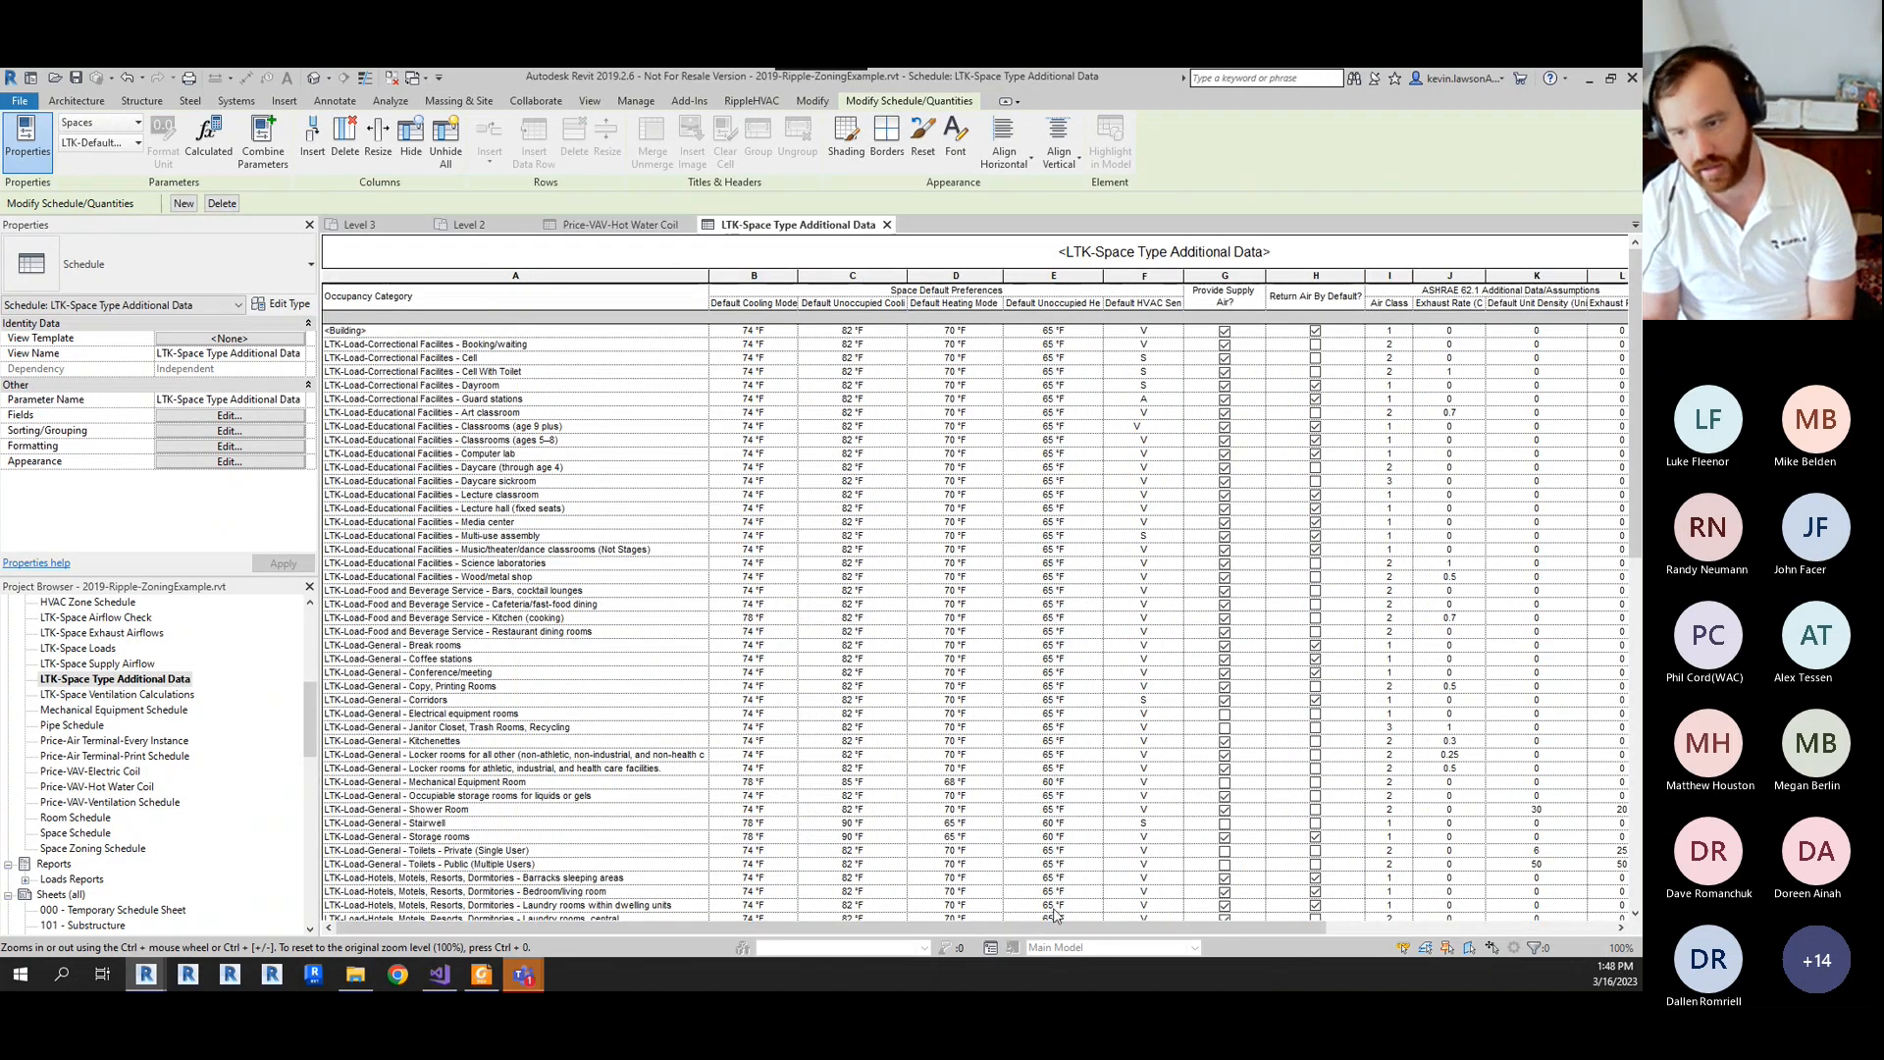
left_click_drag(1054, 926, 1342, 927)
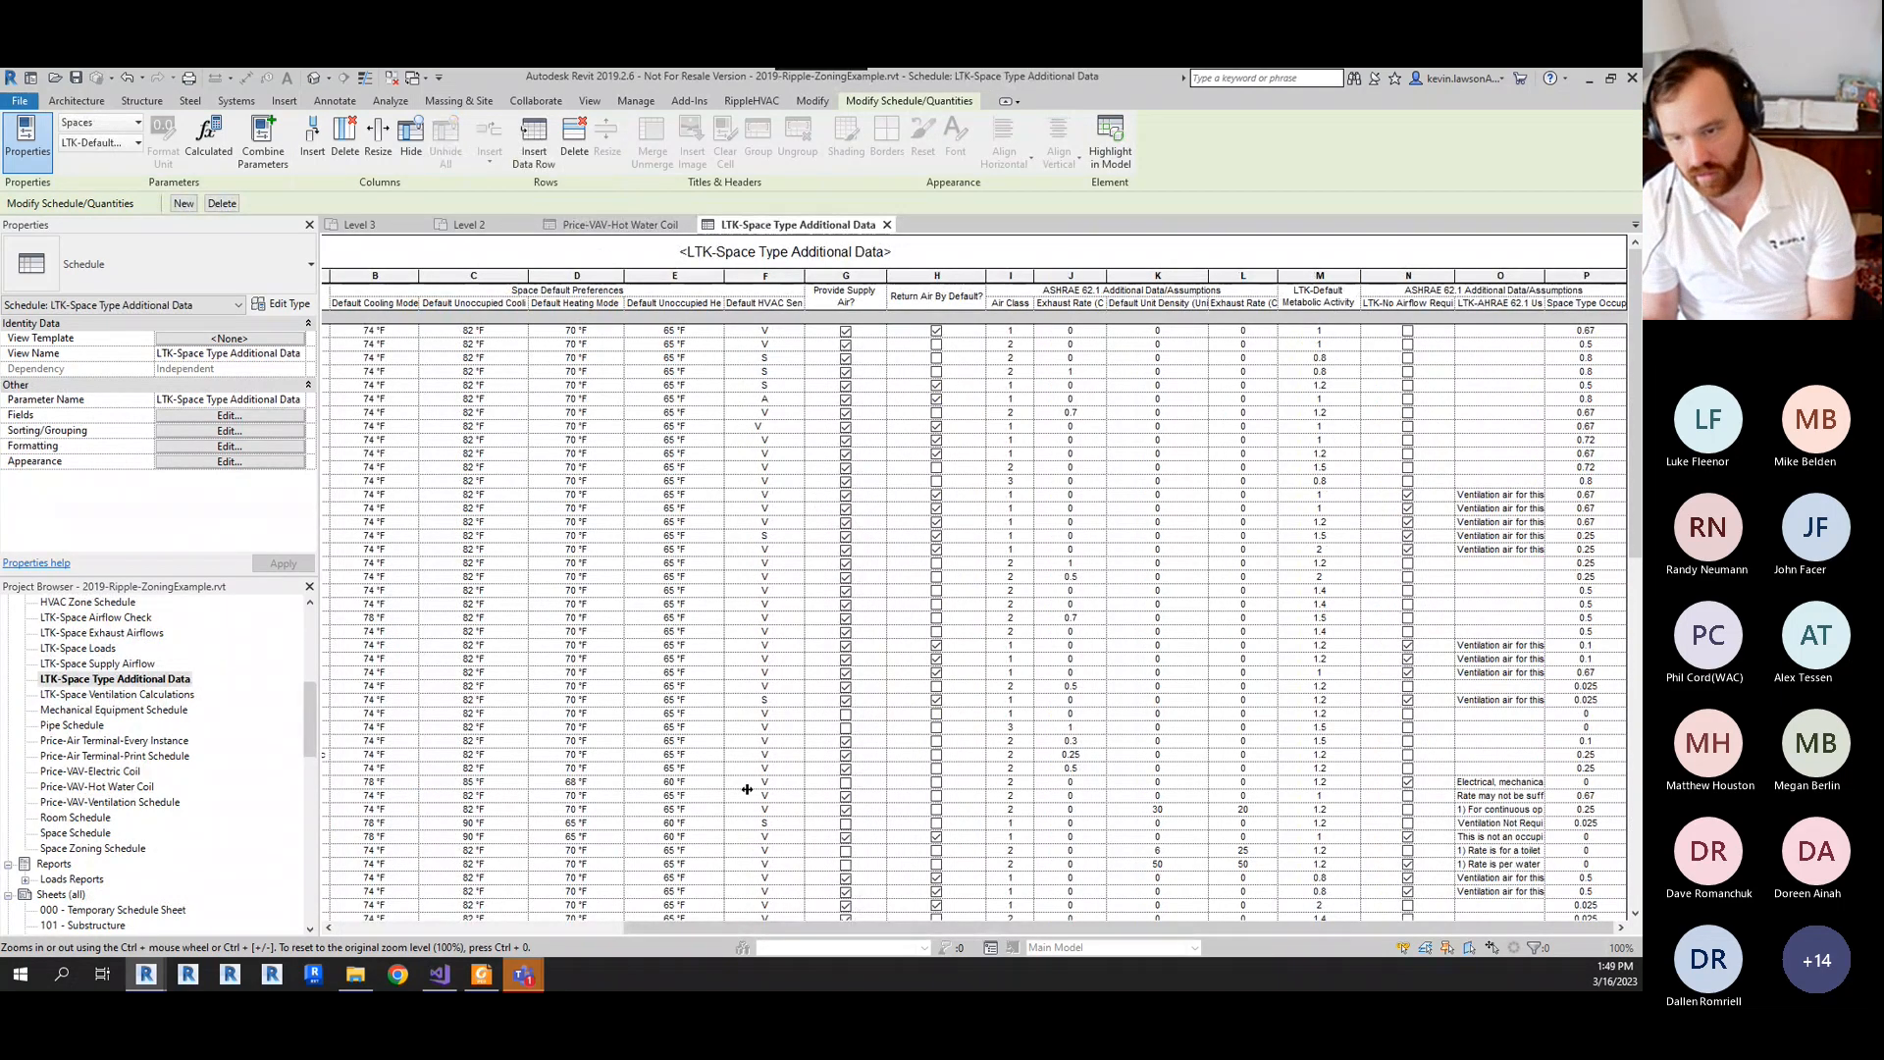
- Select the Office 79 space on the Level 2 floor plan to inspect its properties, and deselect it
left_click(492, 228)
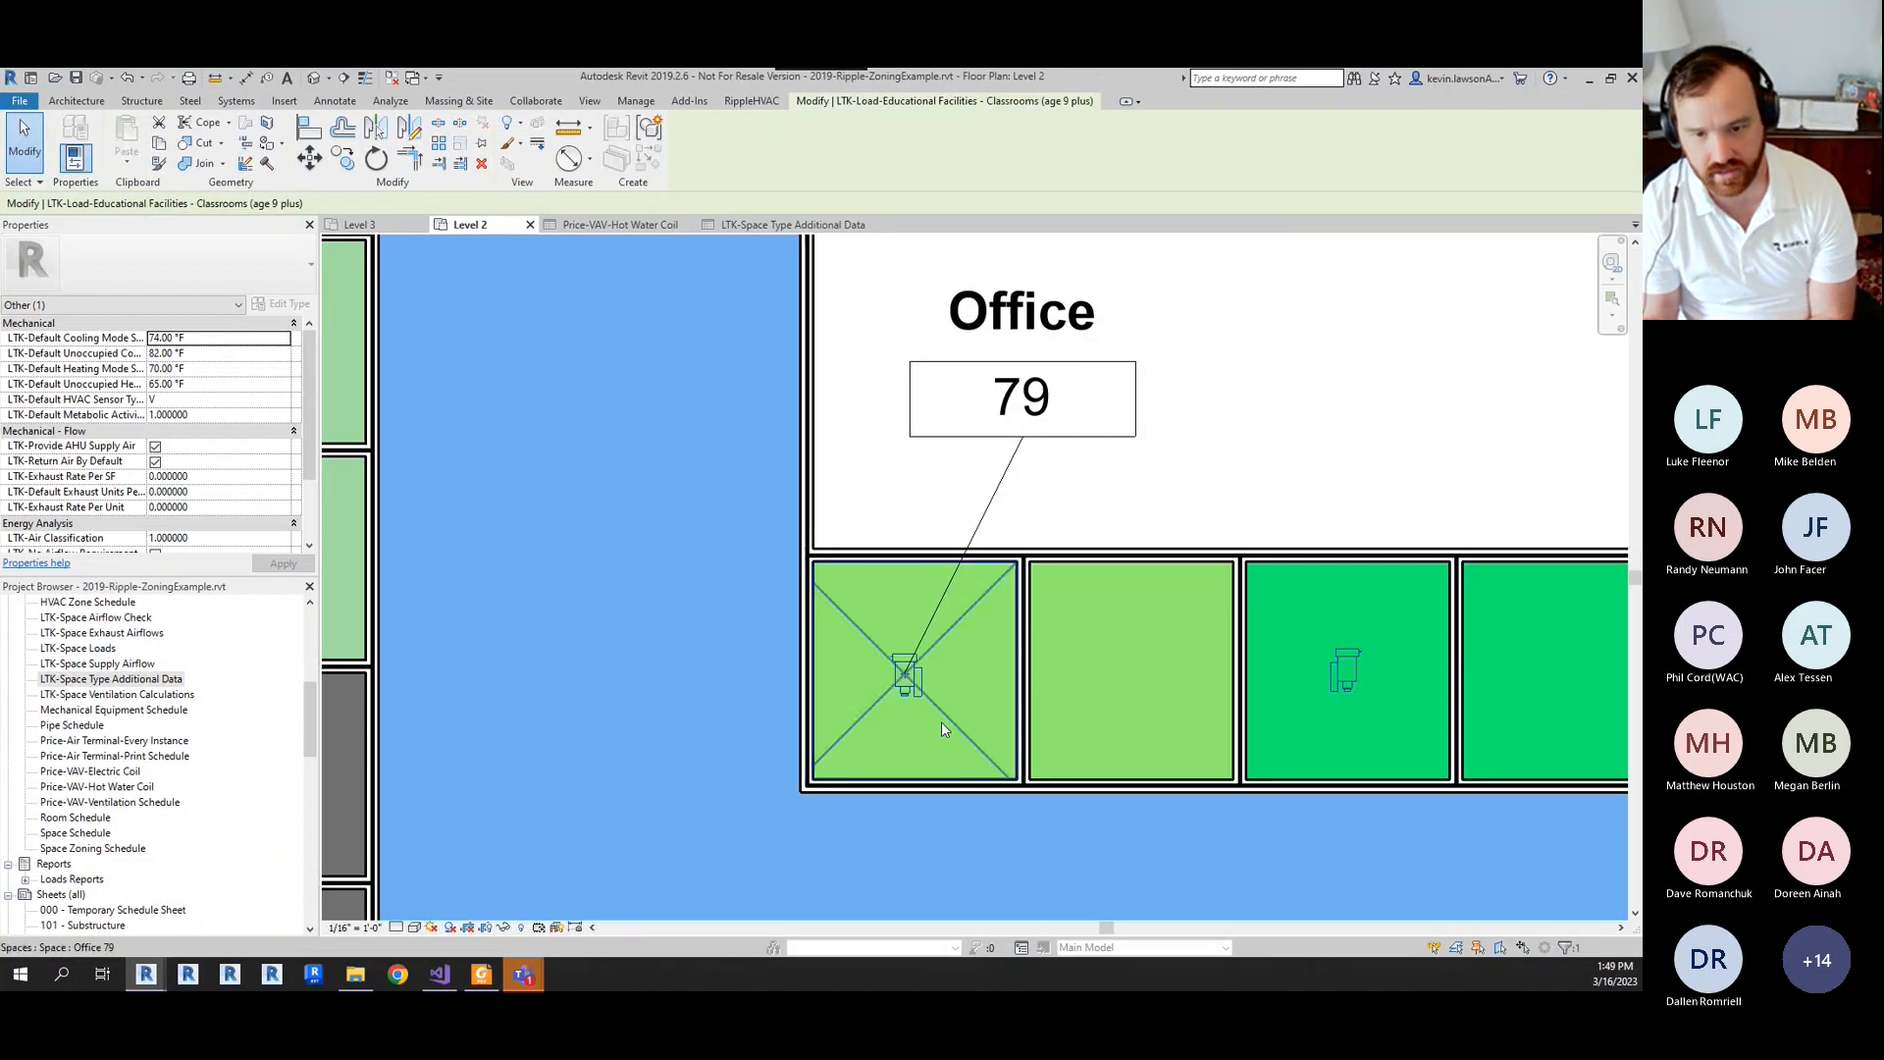
left_click(902, 746)
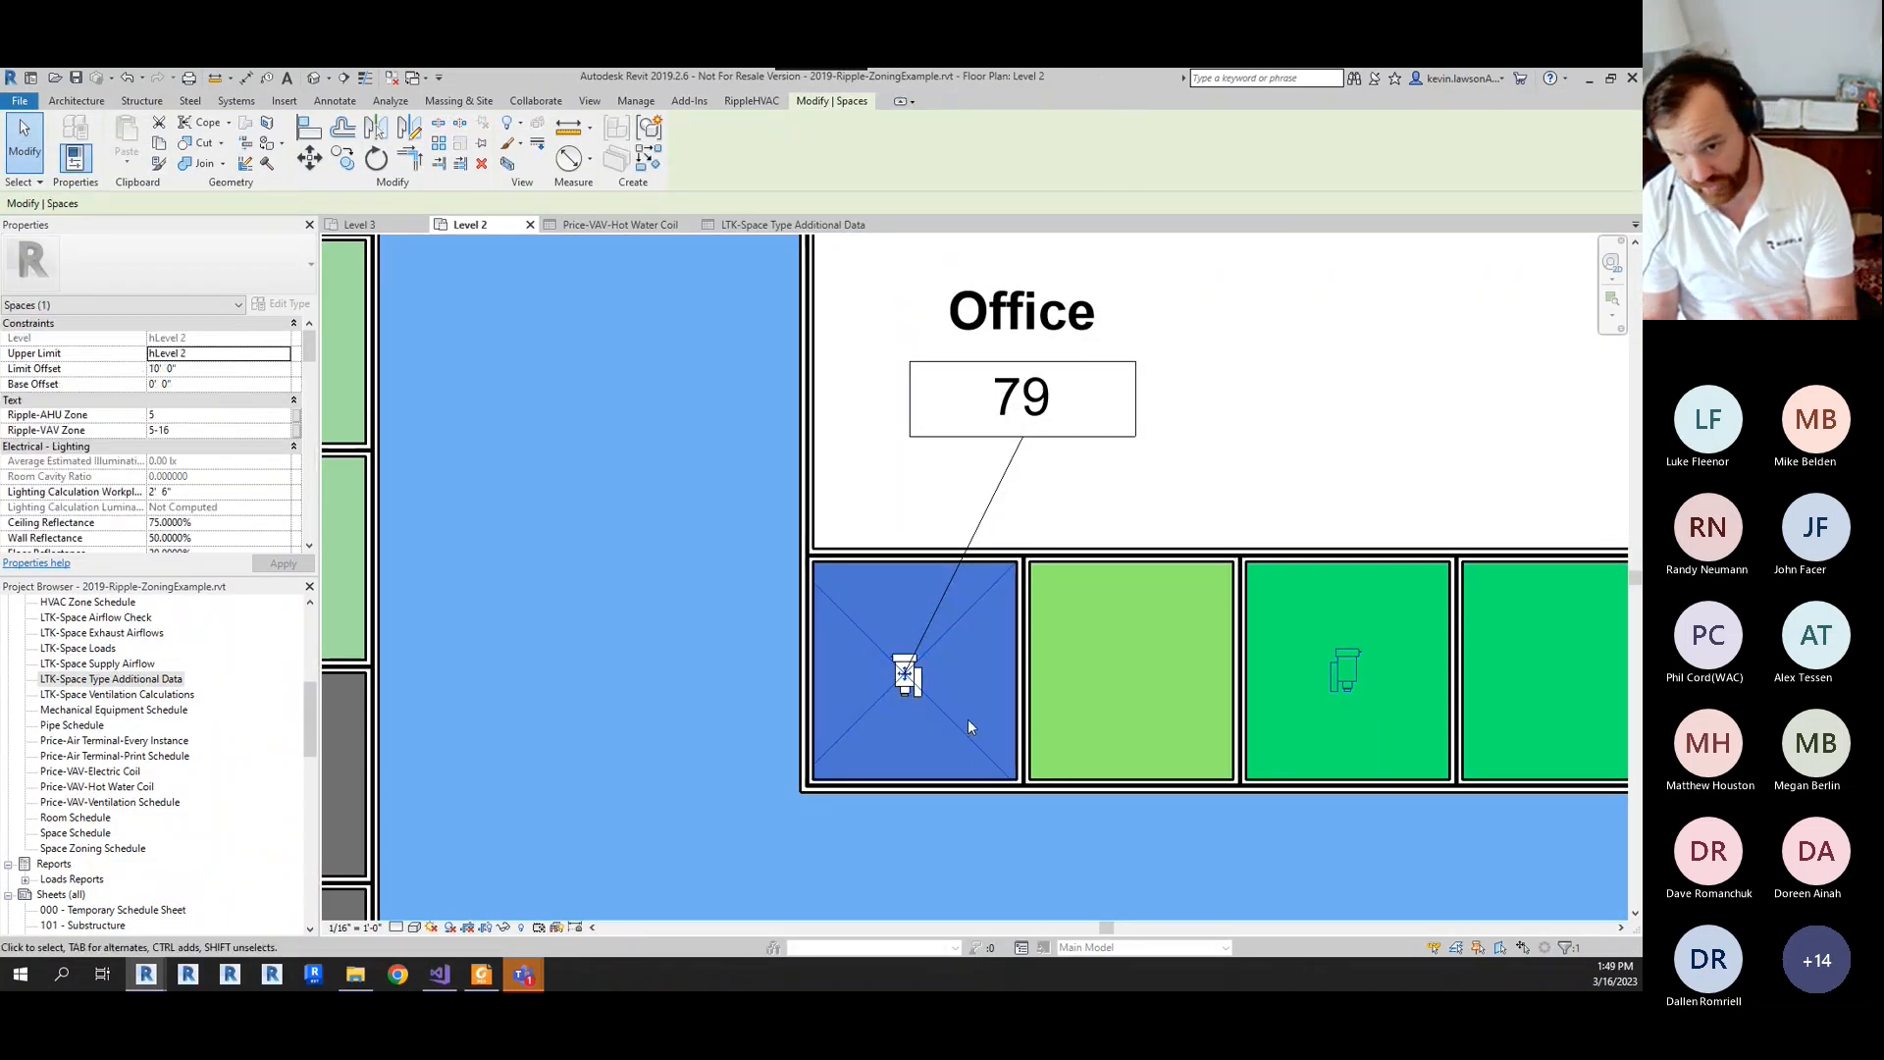
scroll(942, 754, "down", 2)
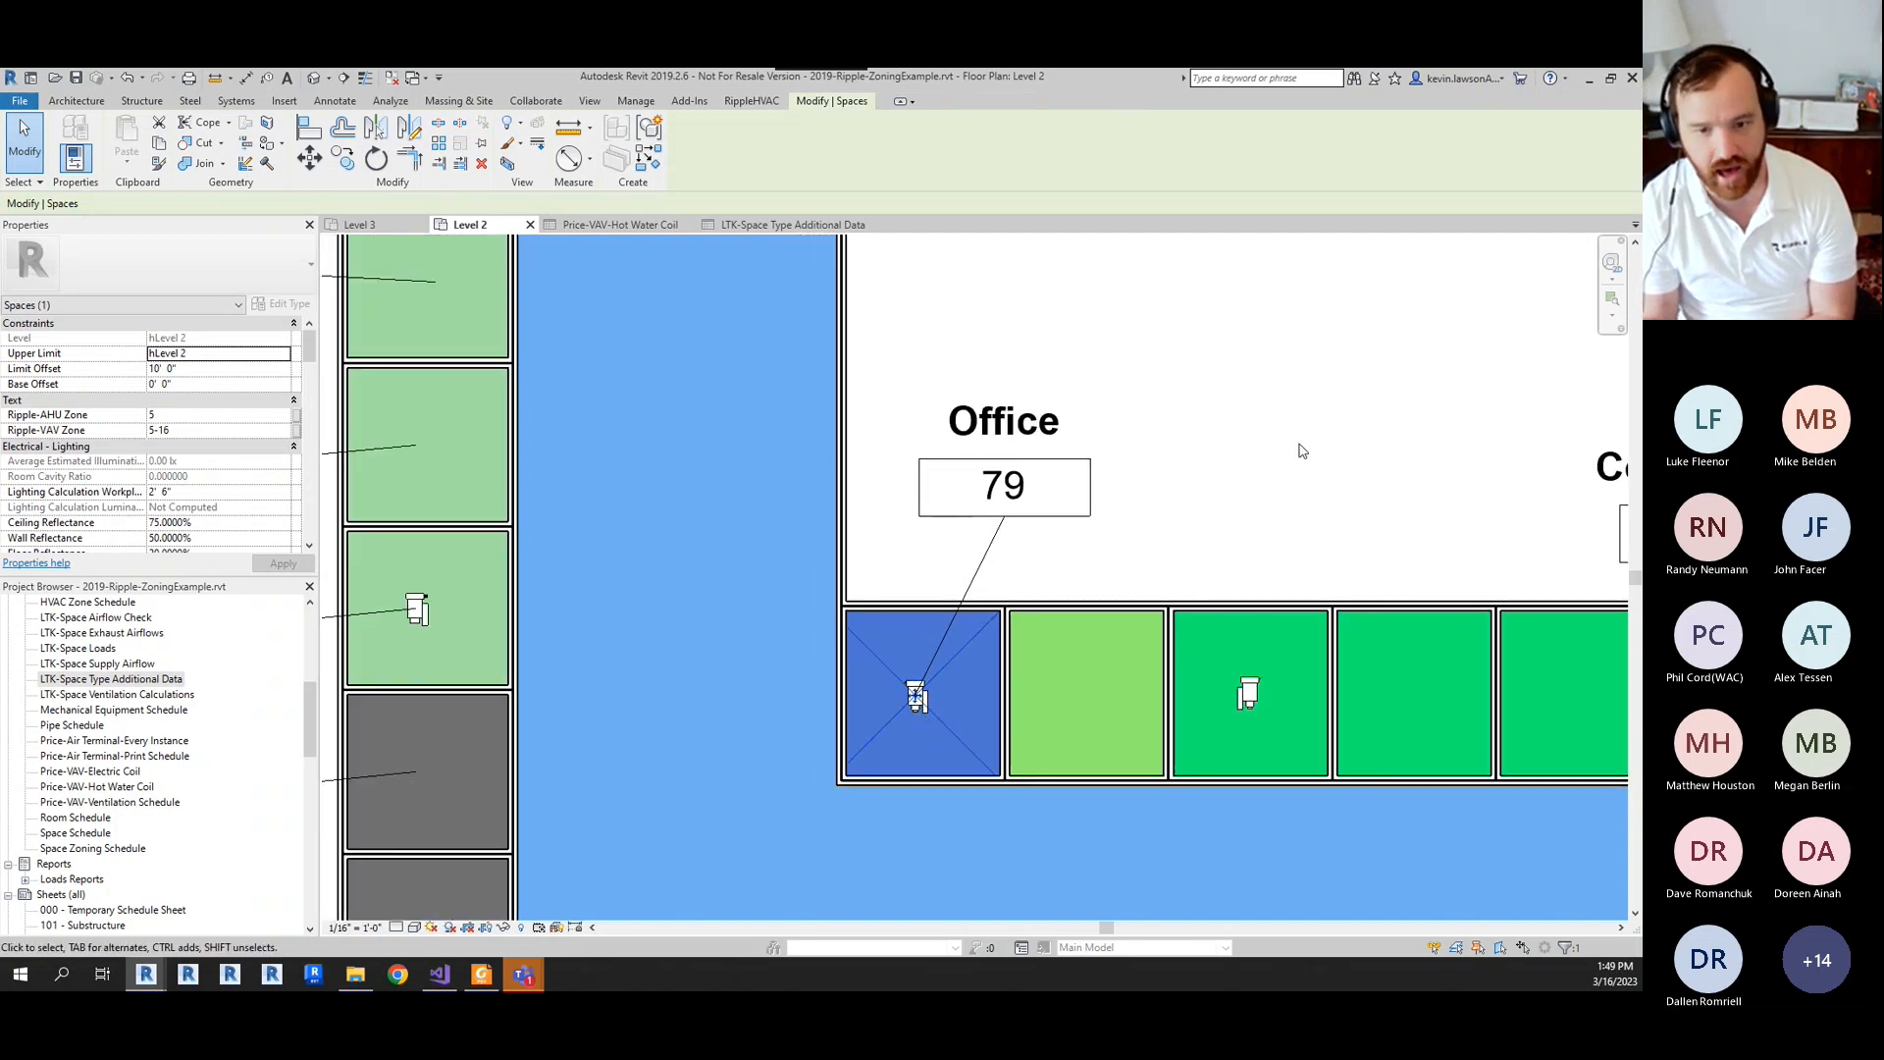
key("Escape")
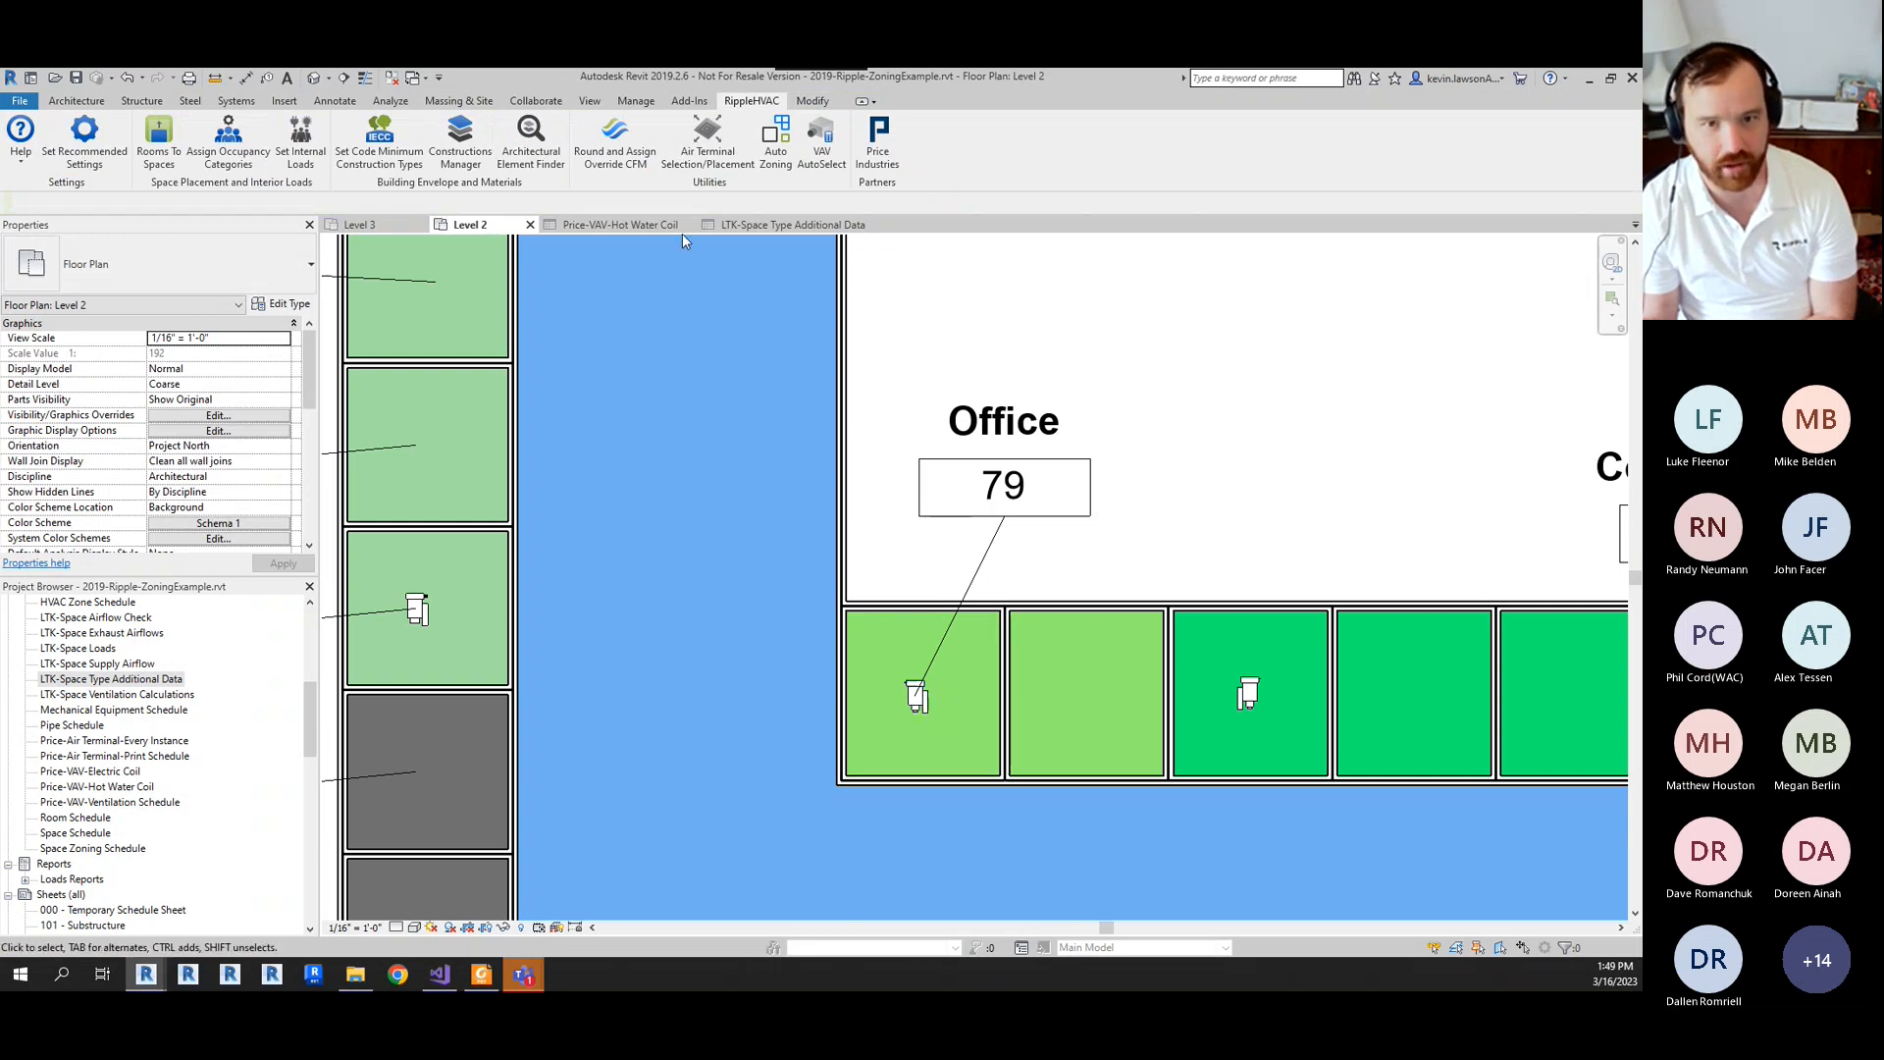
left_click(762, 227)
left_click(470, 224)
- Bring up the VAV AutoSelect window, set the VAV heat source to Electric, and check the power supply system options, keeping 480/277
mouse_move(146, 974)
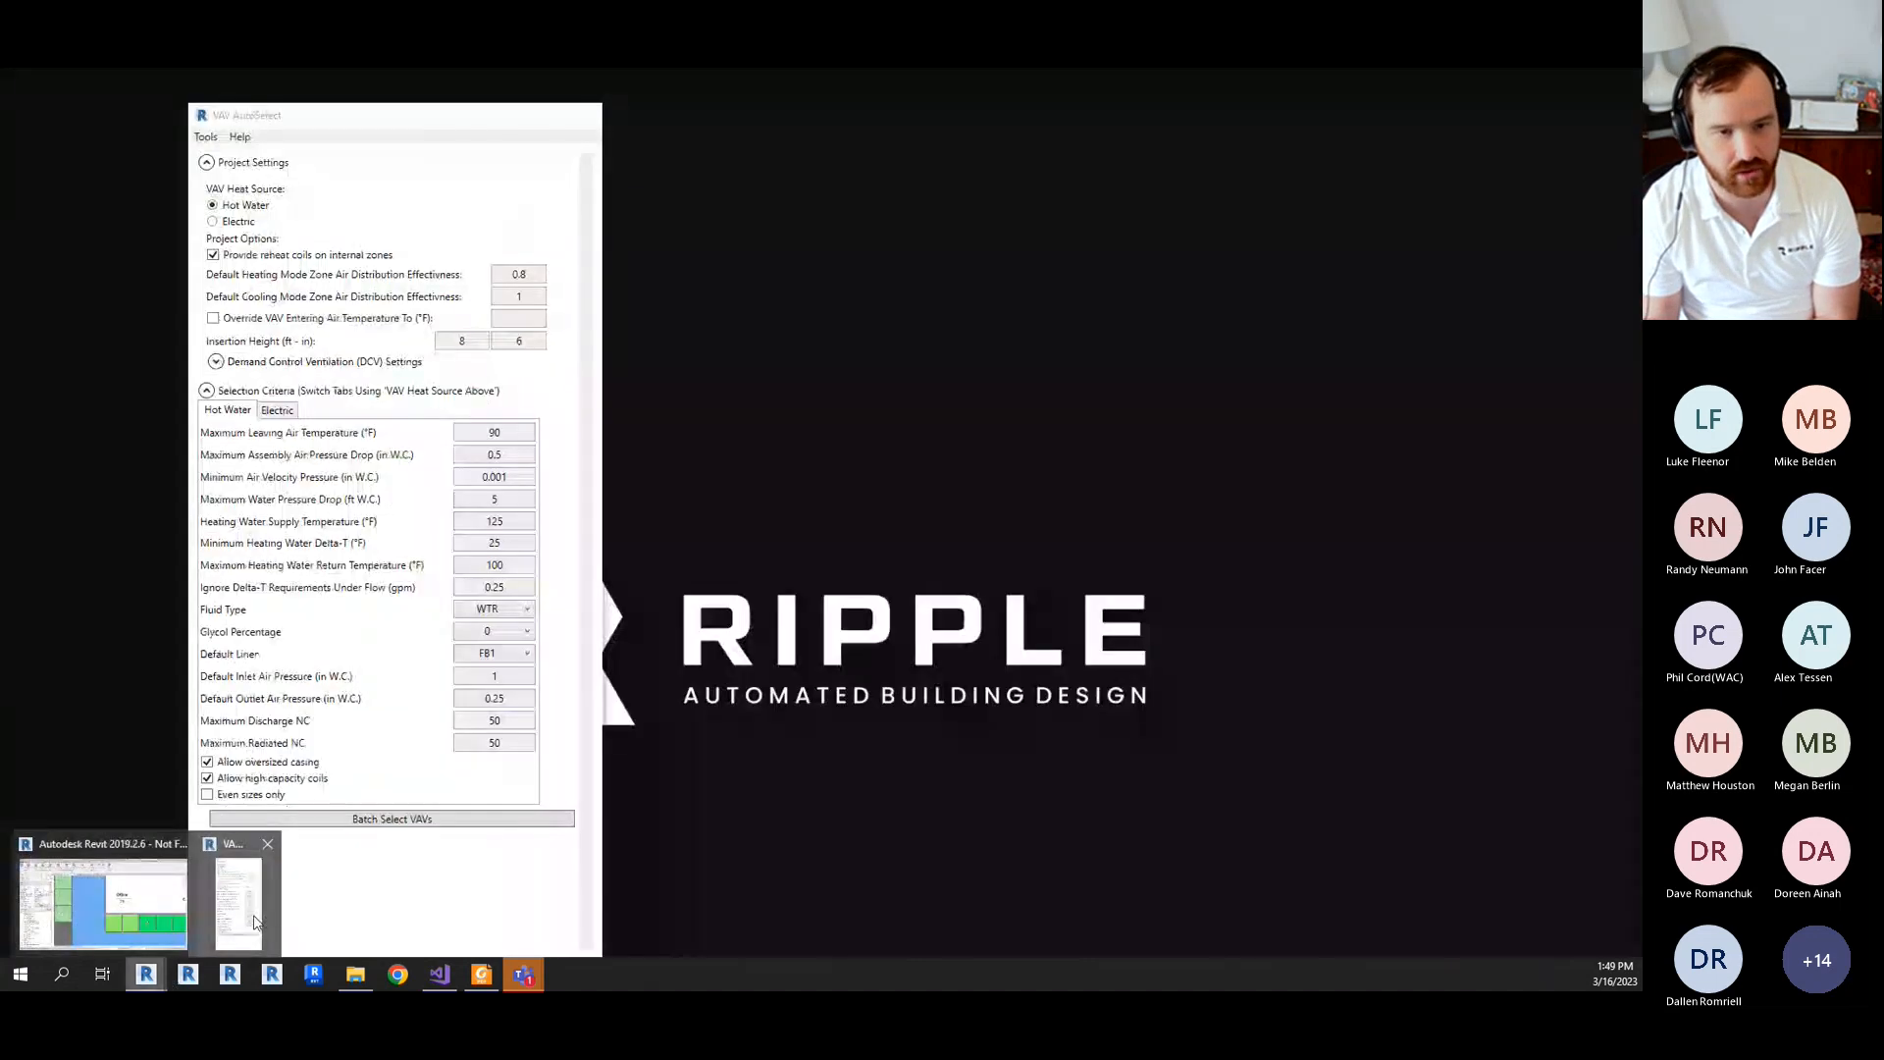
left_click(253, 922)
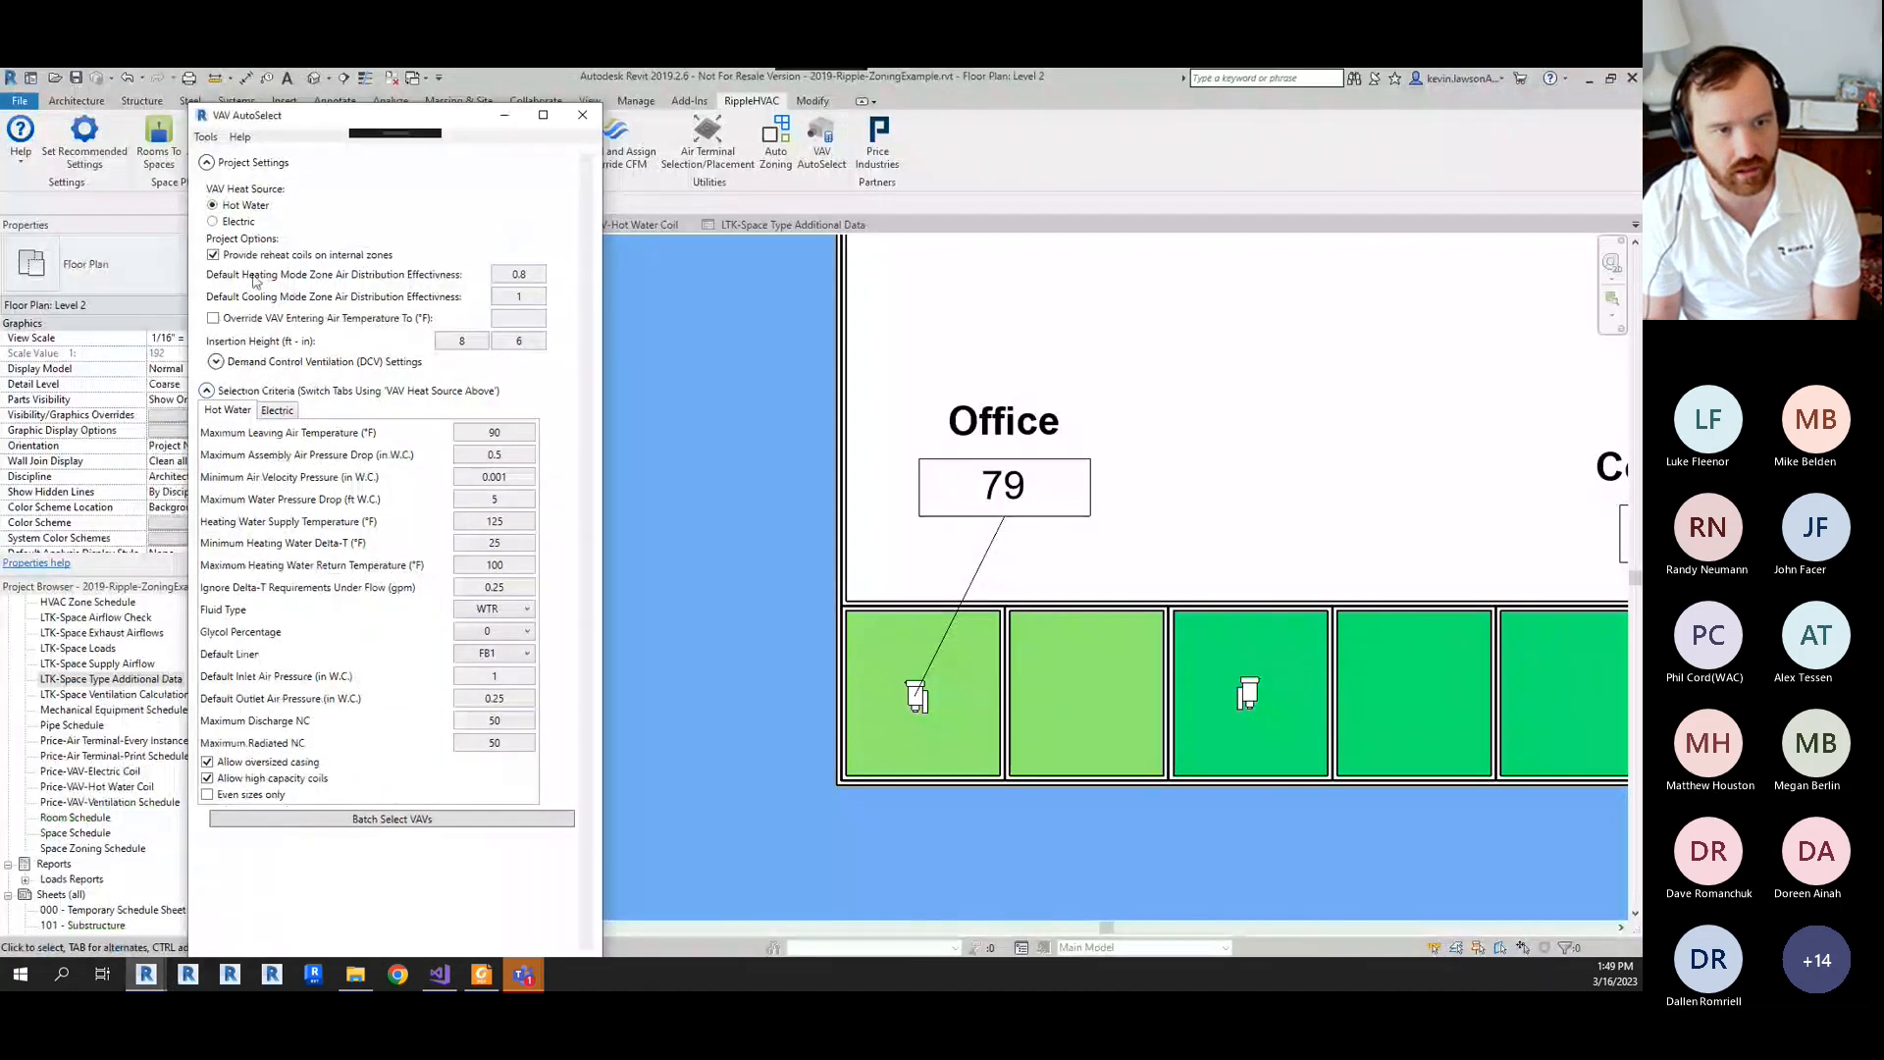
left_click(236, 223)
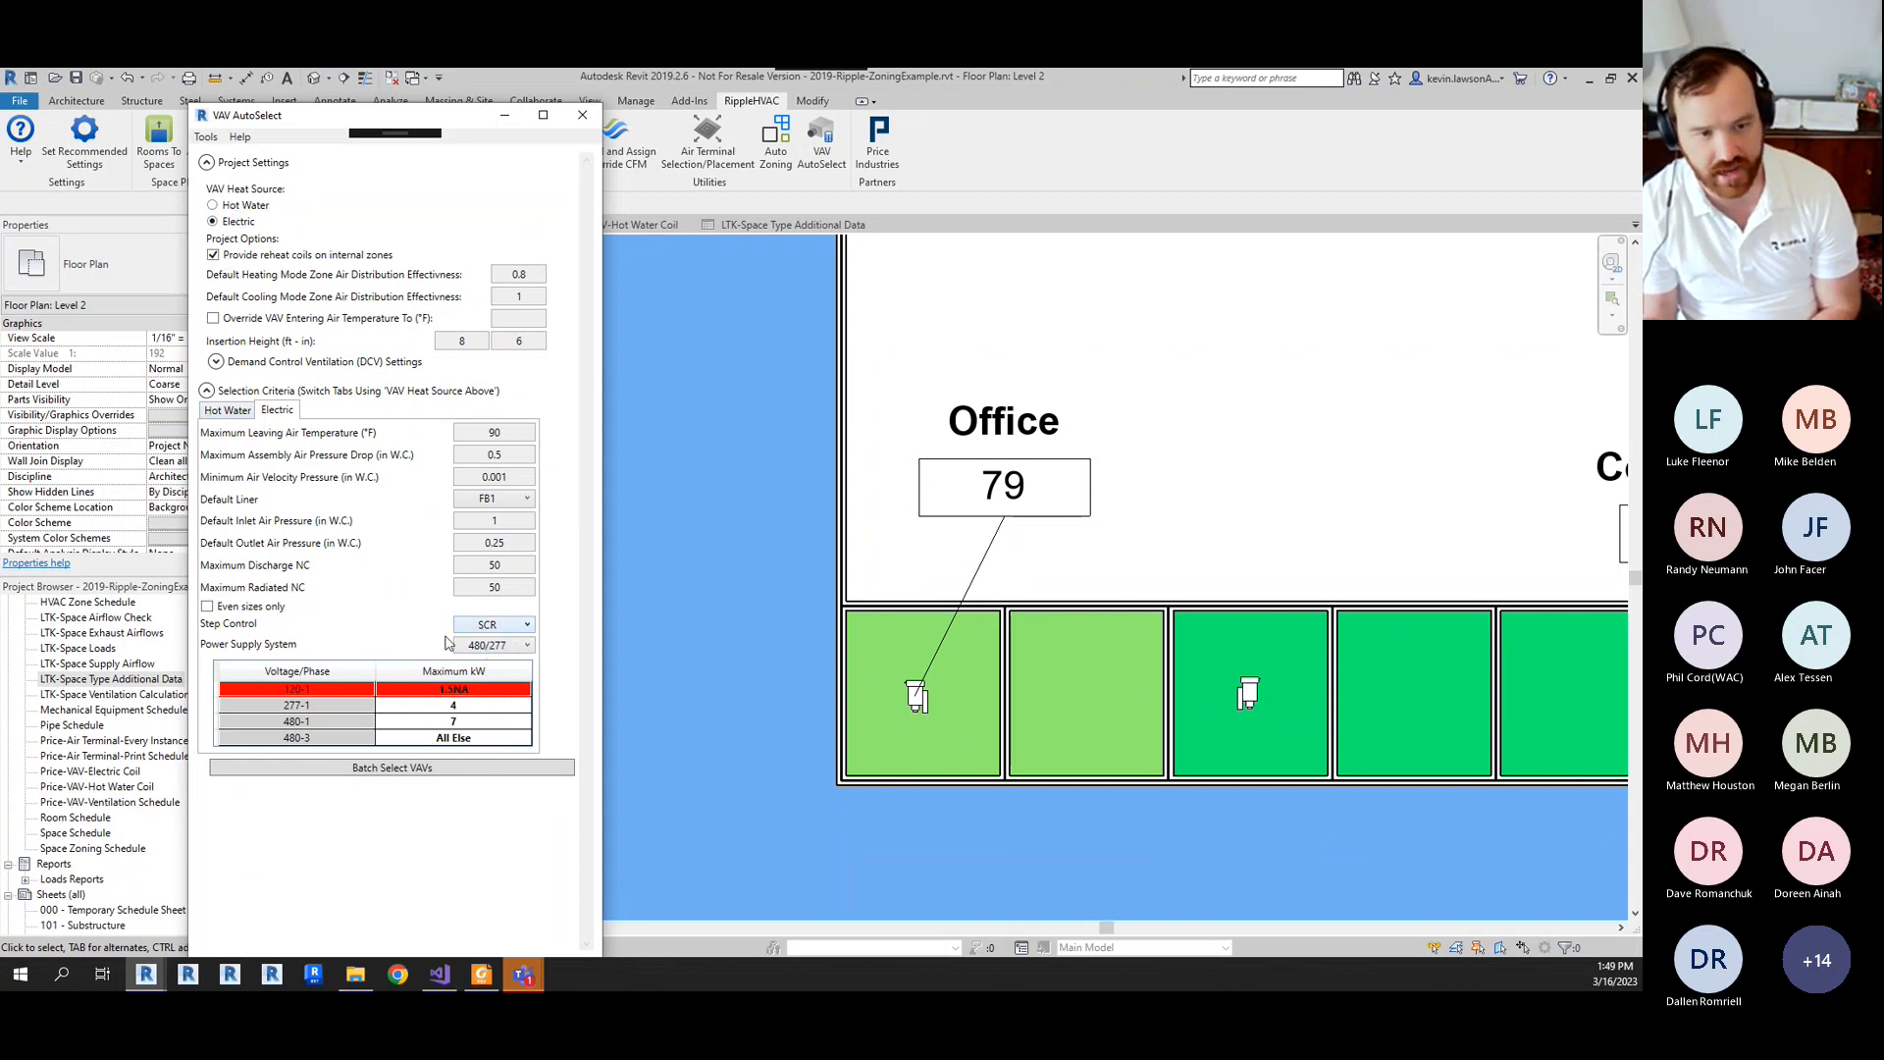
left_click(504, 646)
left_click(504, 649)
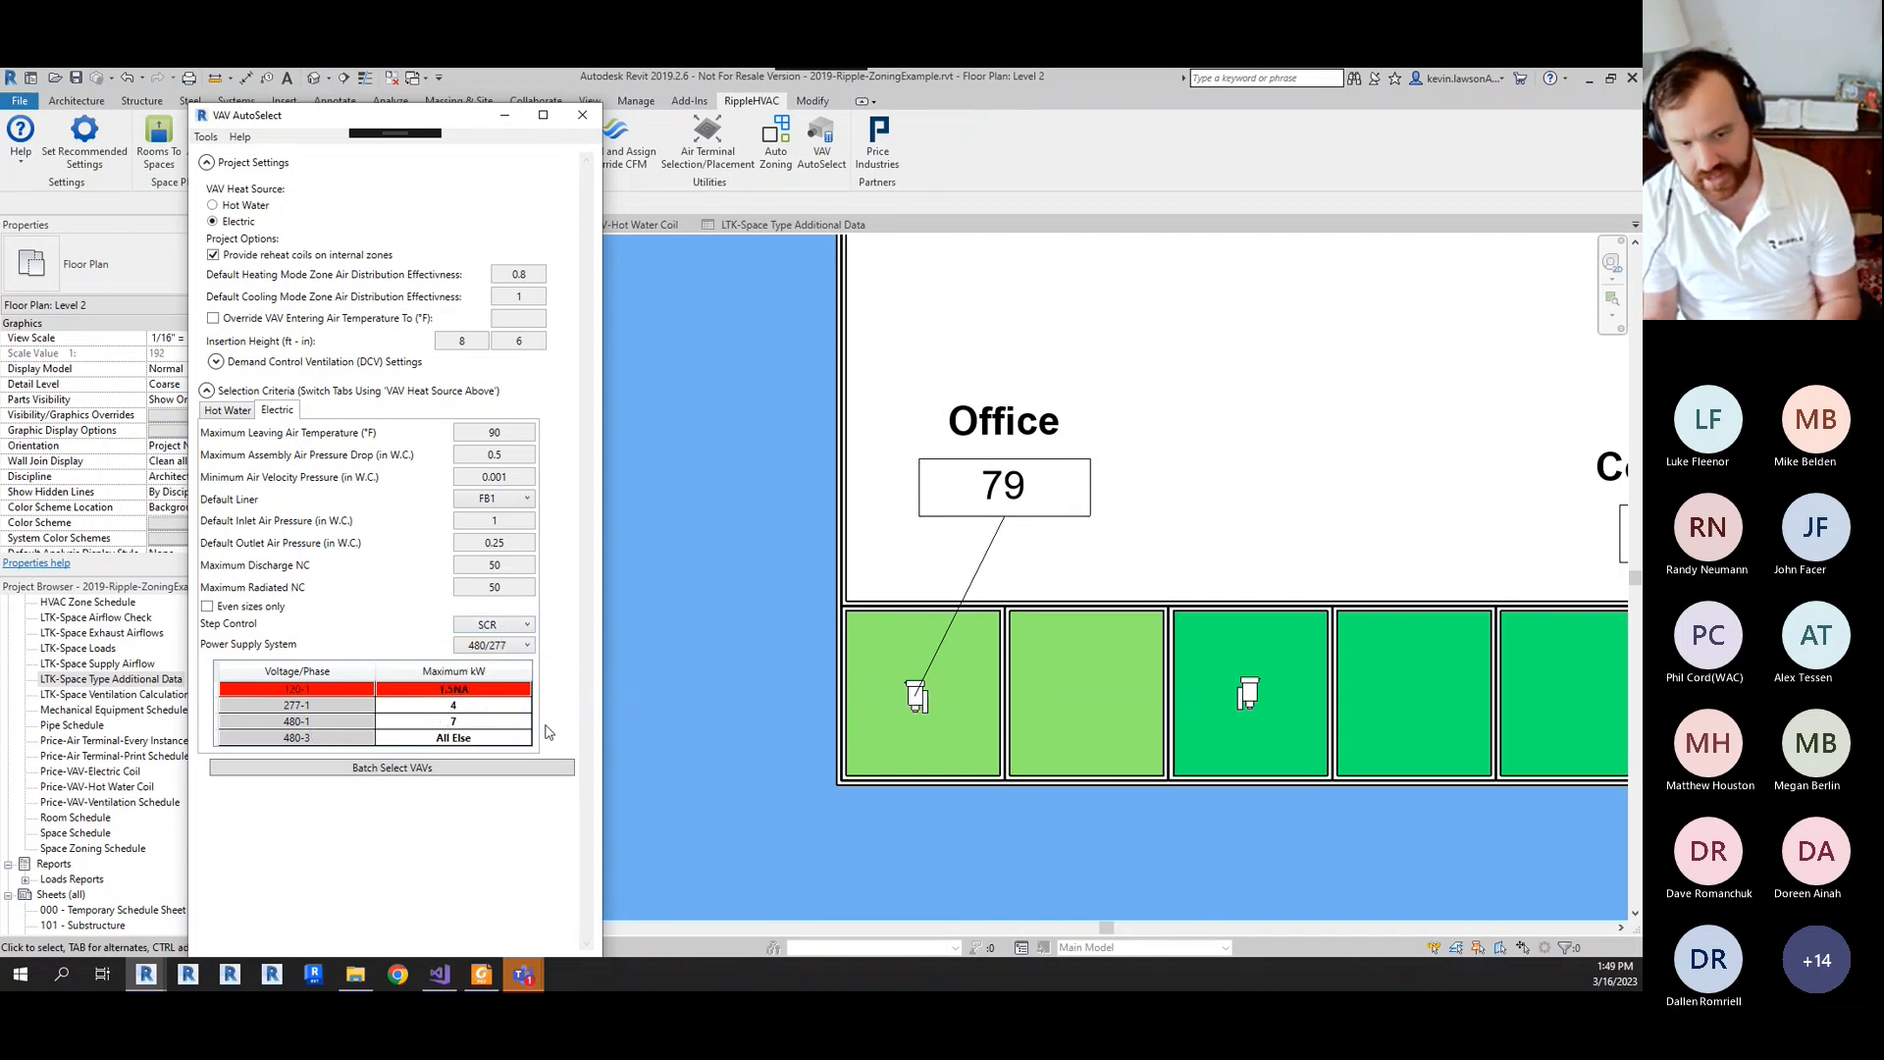
- Mark the 480-1 voltage/phase as unavailable by adding "na" to its maximum kW value
left_click(473, 722)
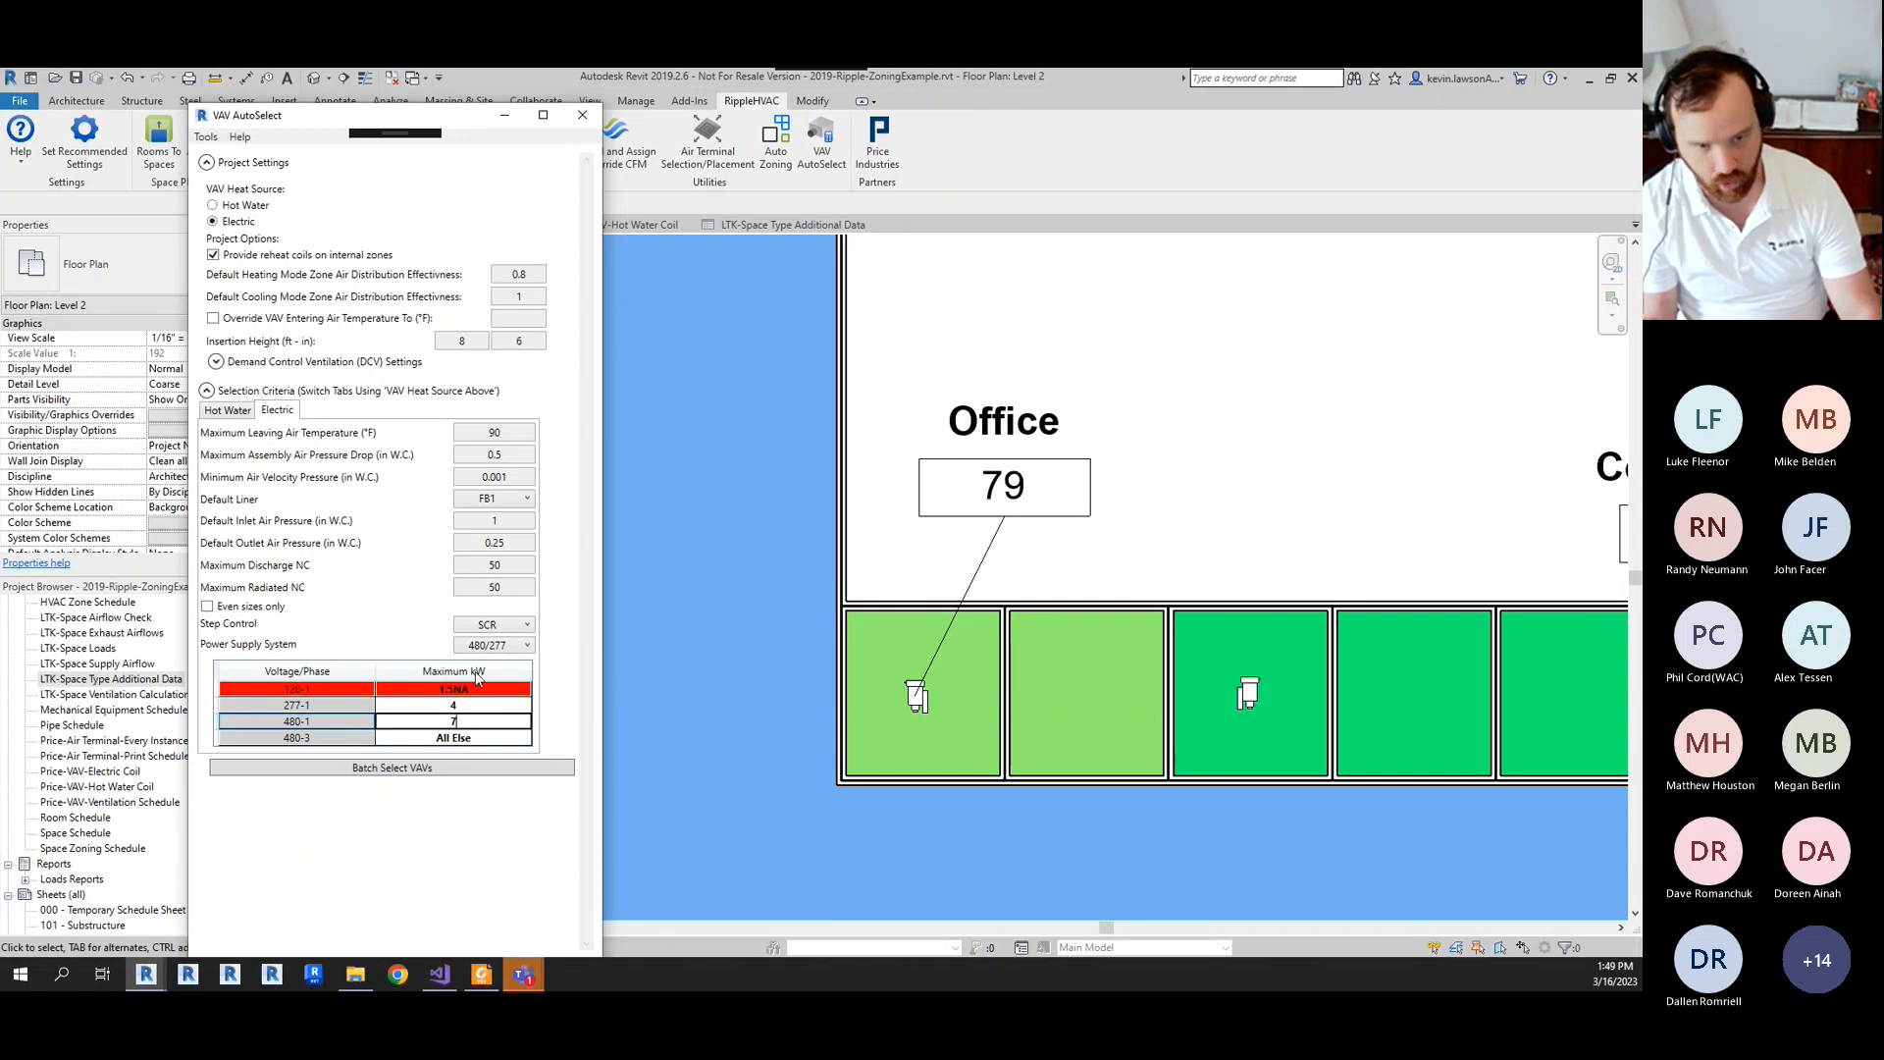
type("na")
left_click(463, 710)
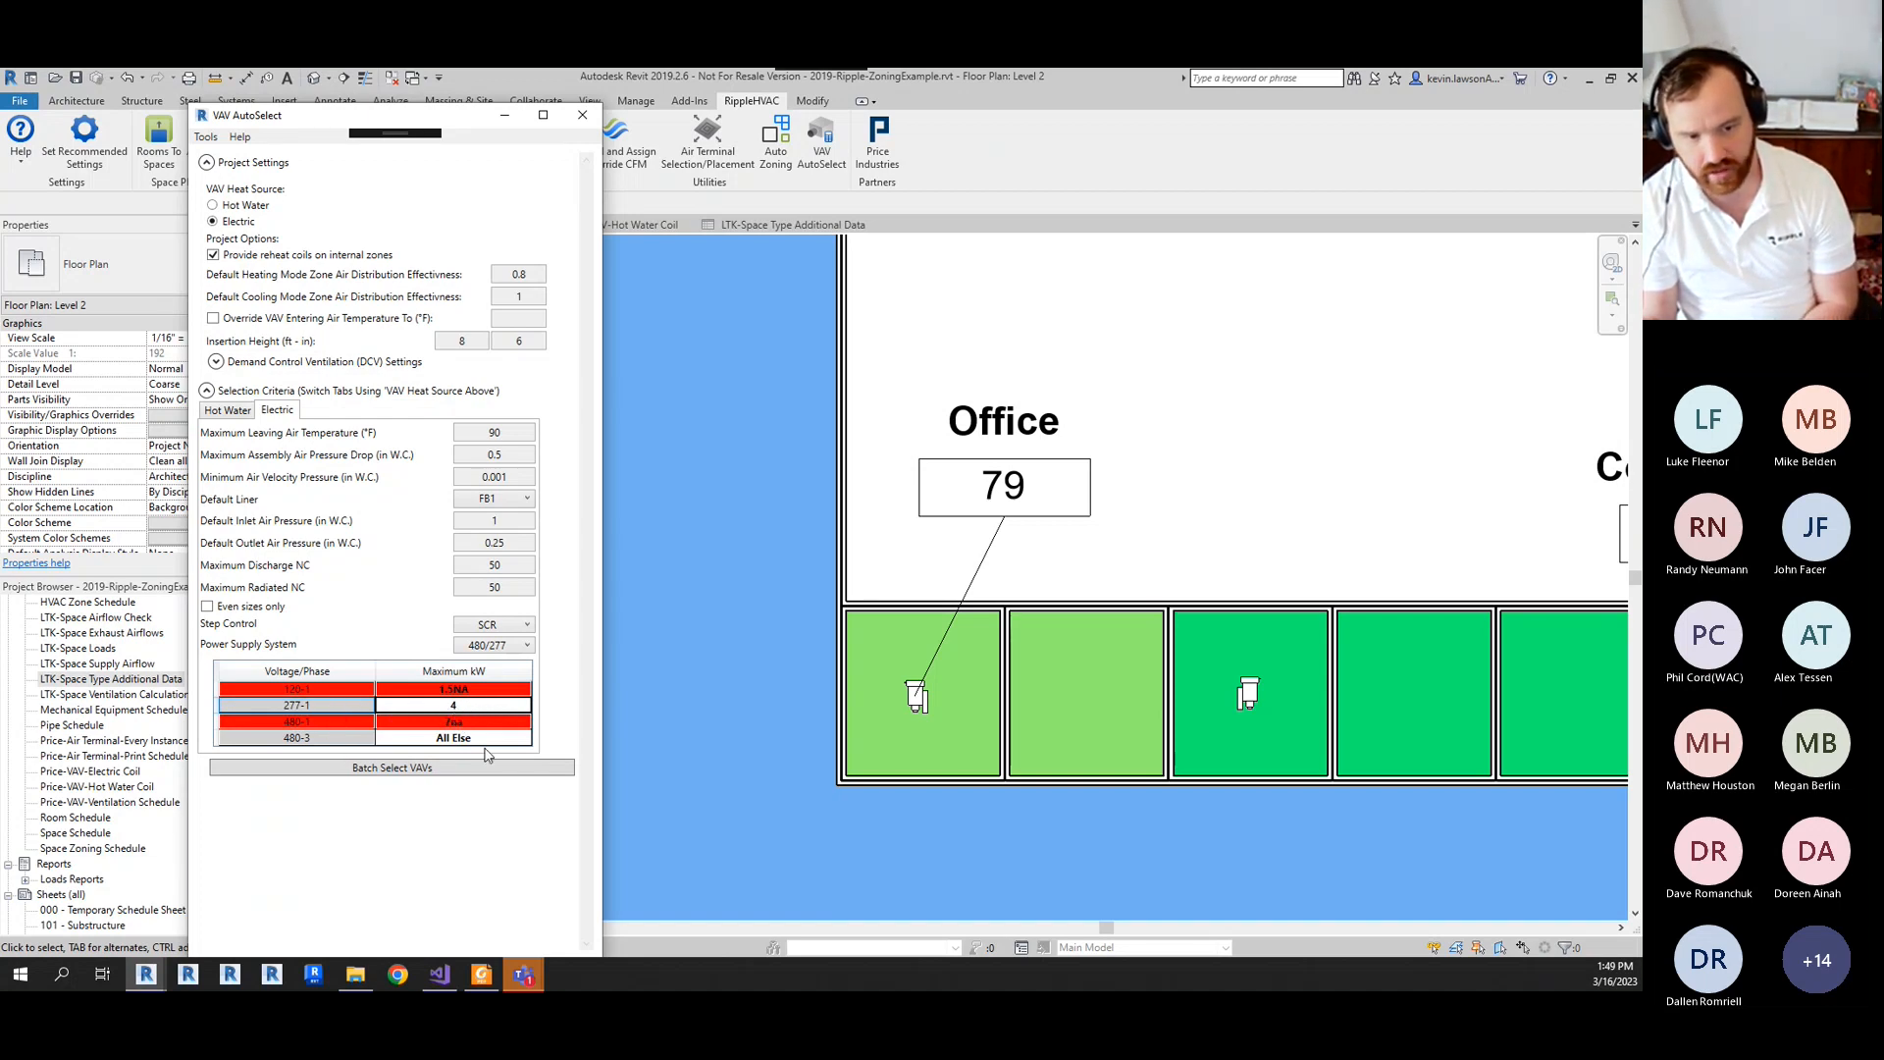
- Set the power supply system to 240/120 and minimize the VAV AutoSelect window
left_click(497, 651)
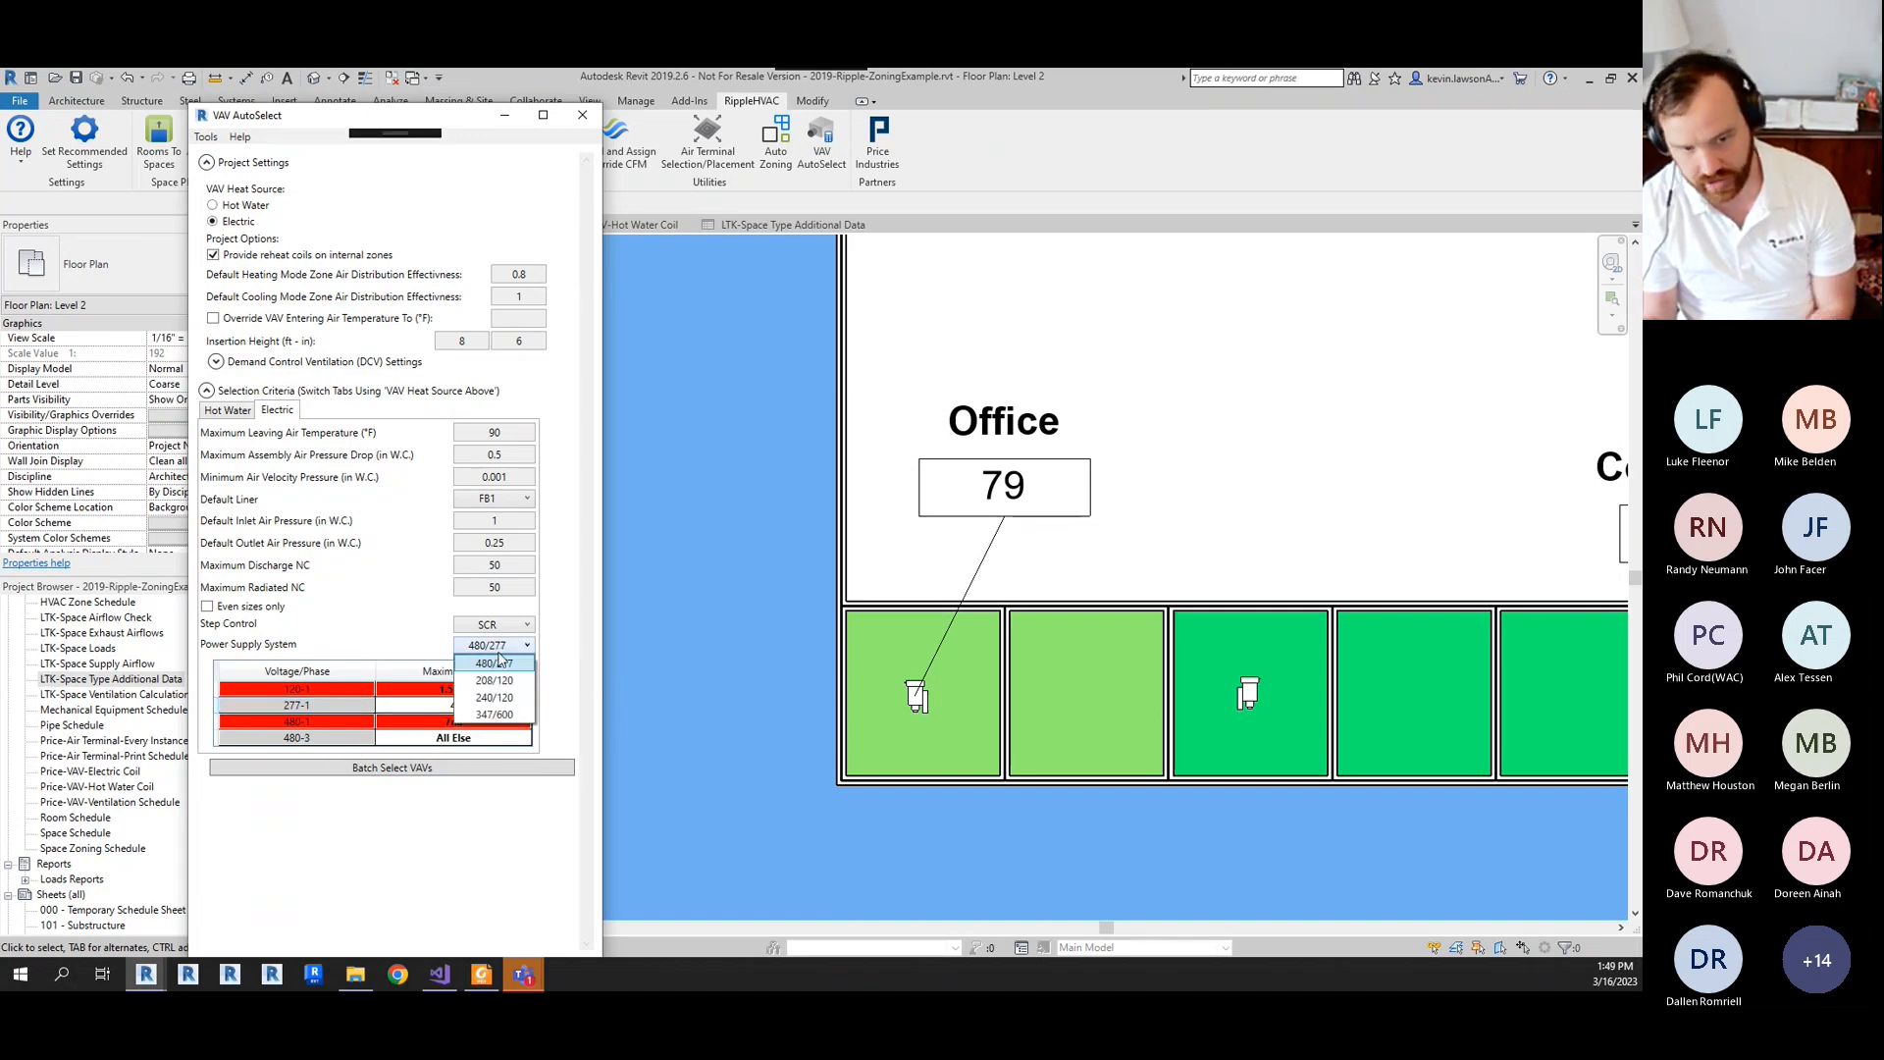
left_click(508, 652)
left_click(505, 650)
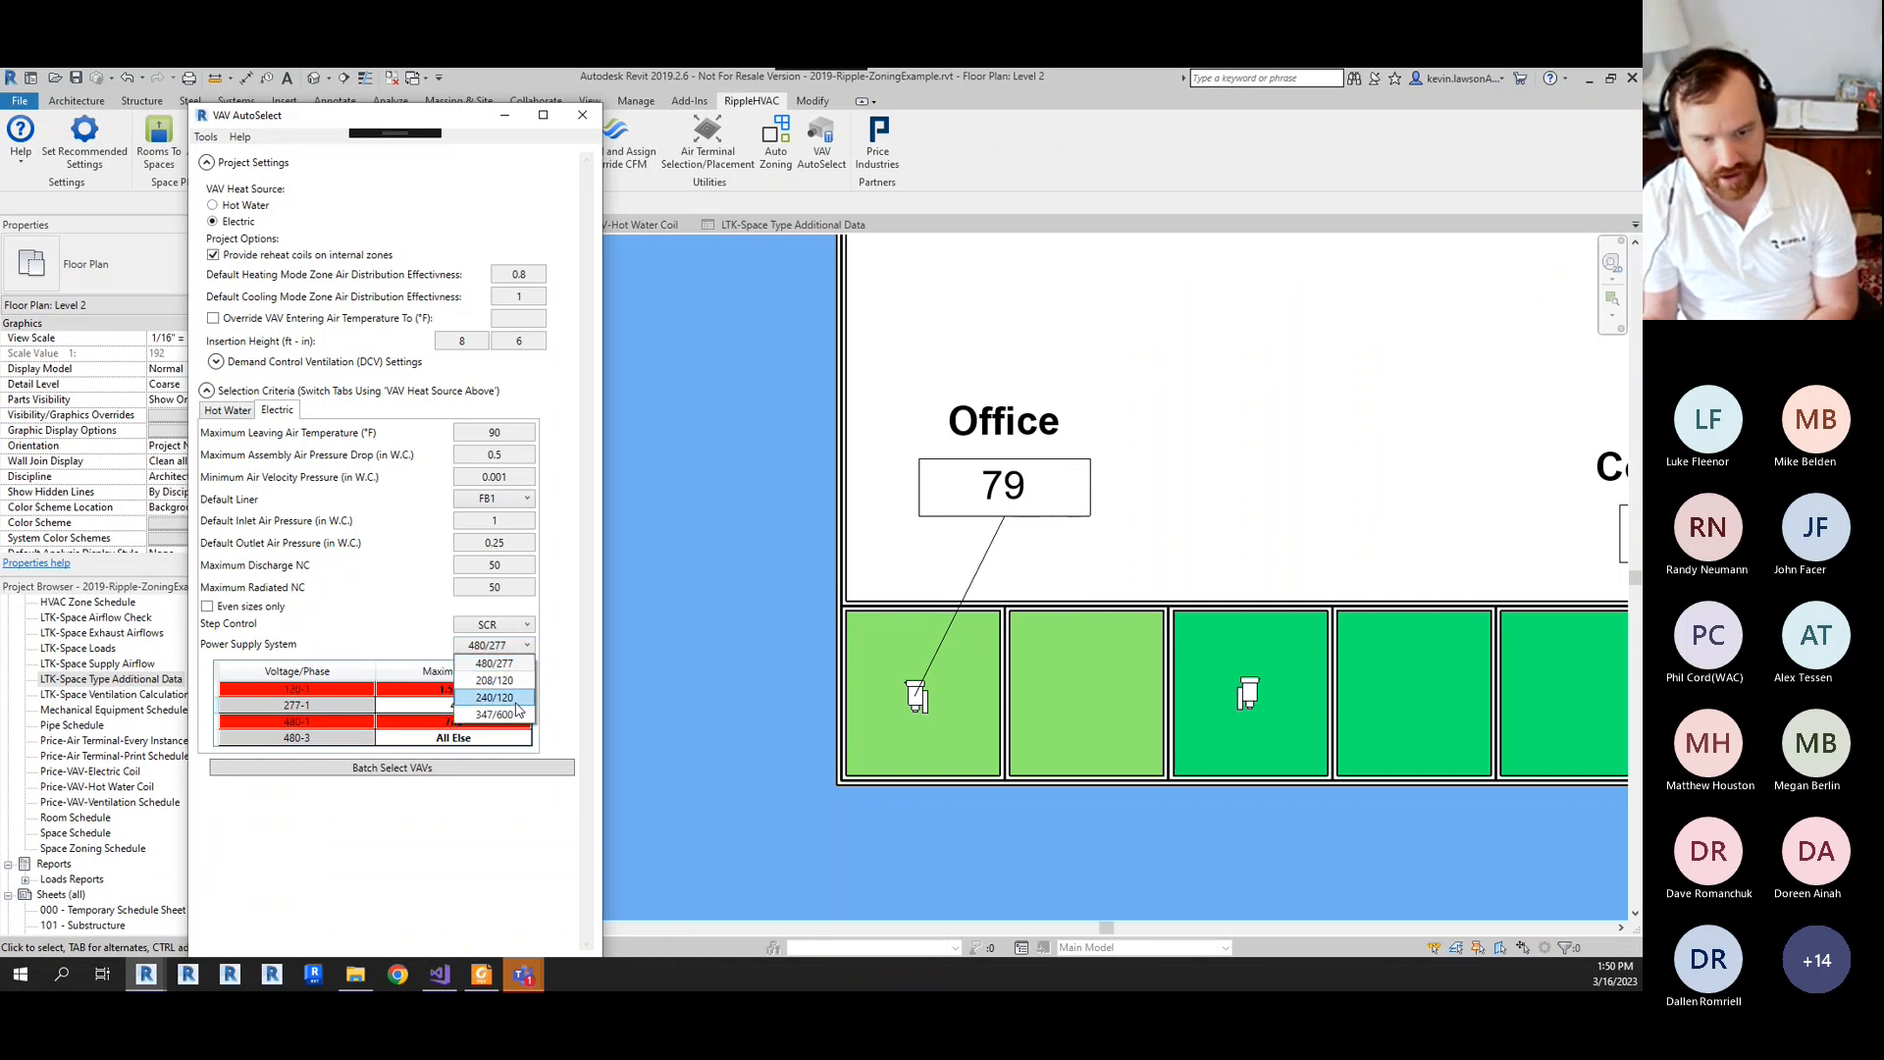
left_click(496, 697)
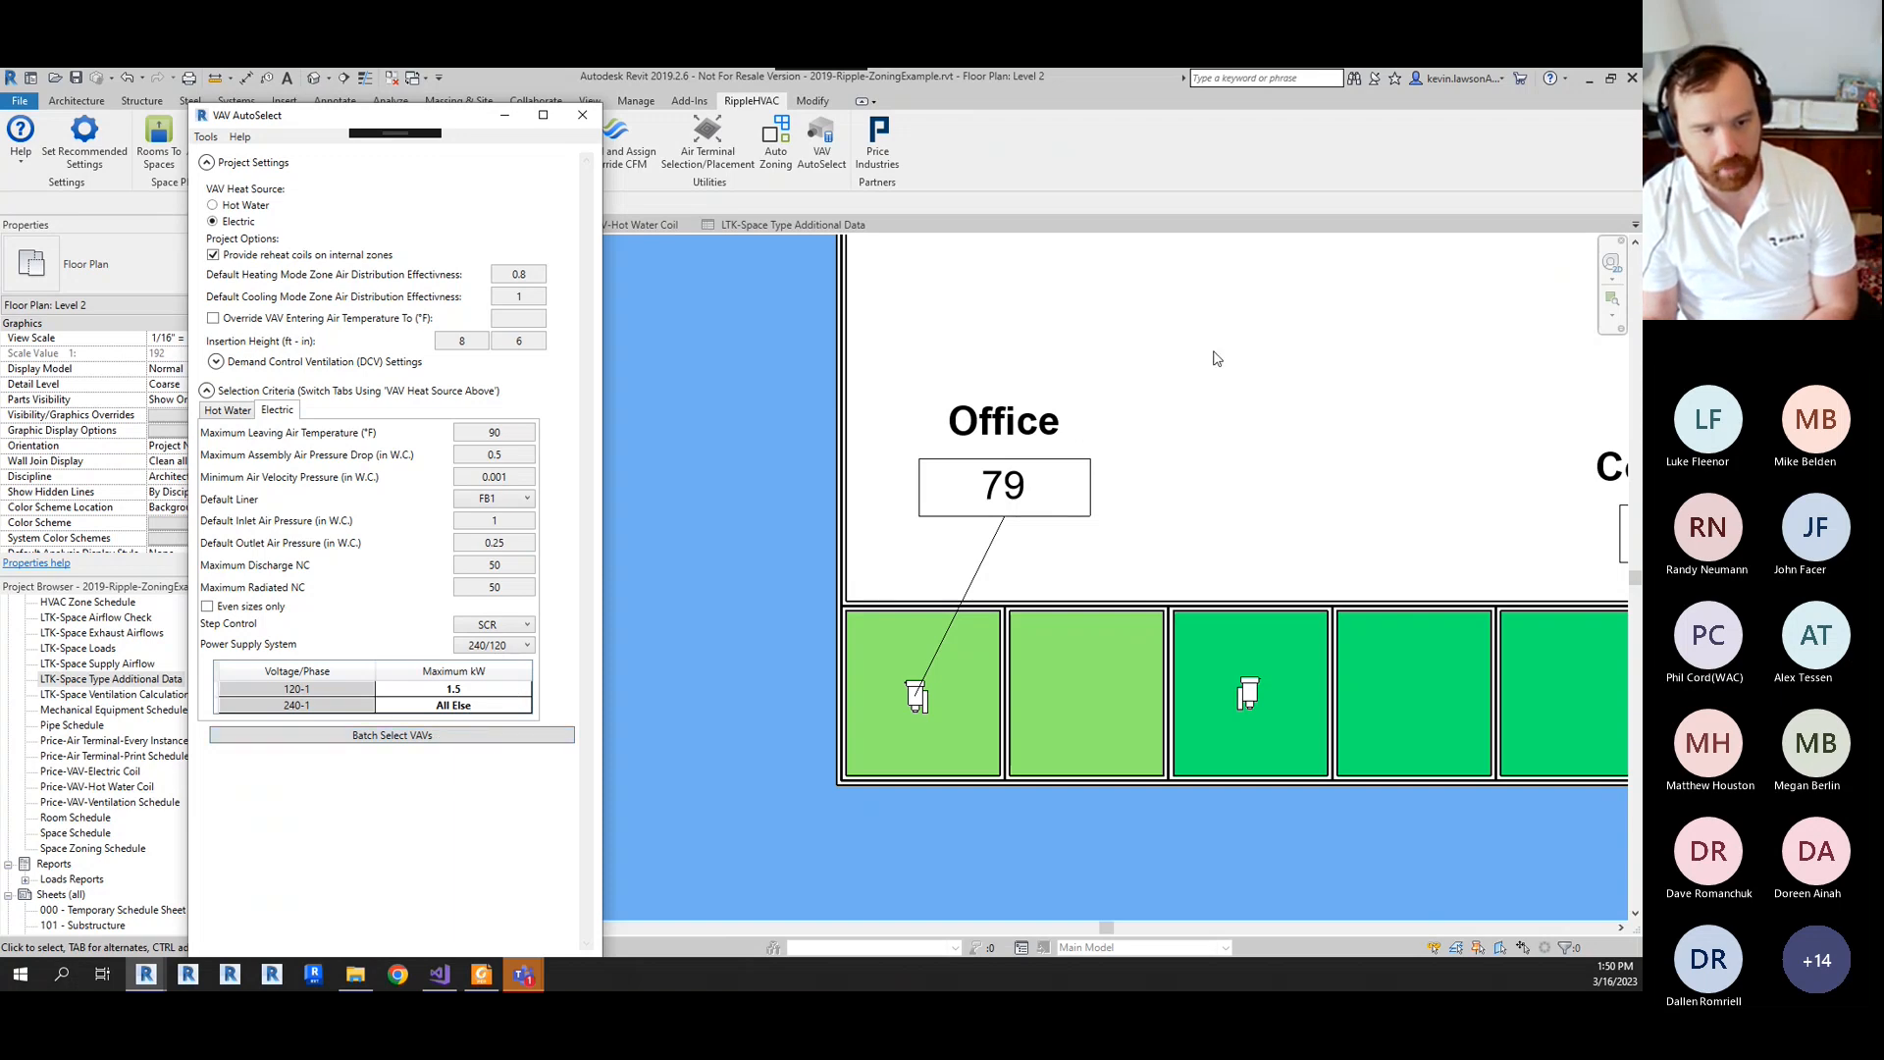
left_click(505, 115)
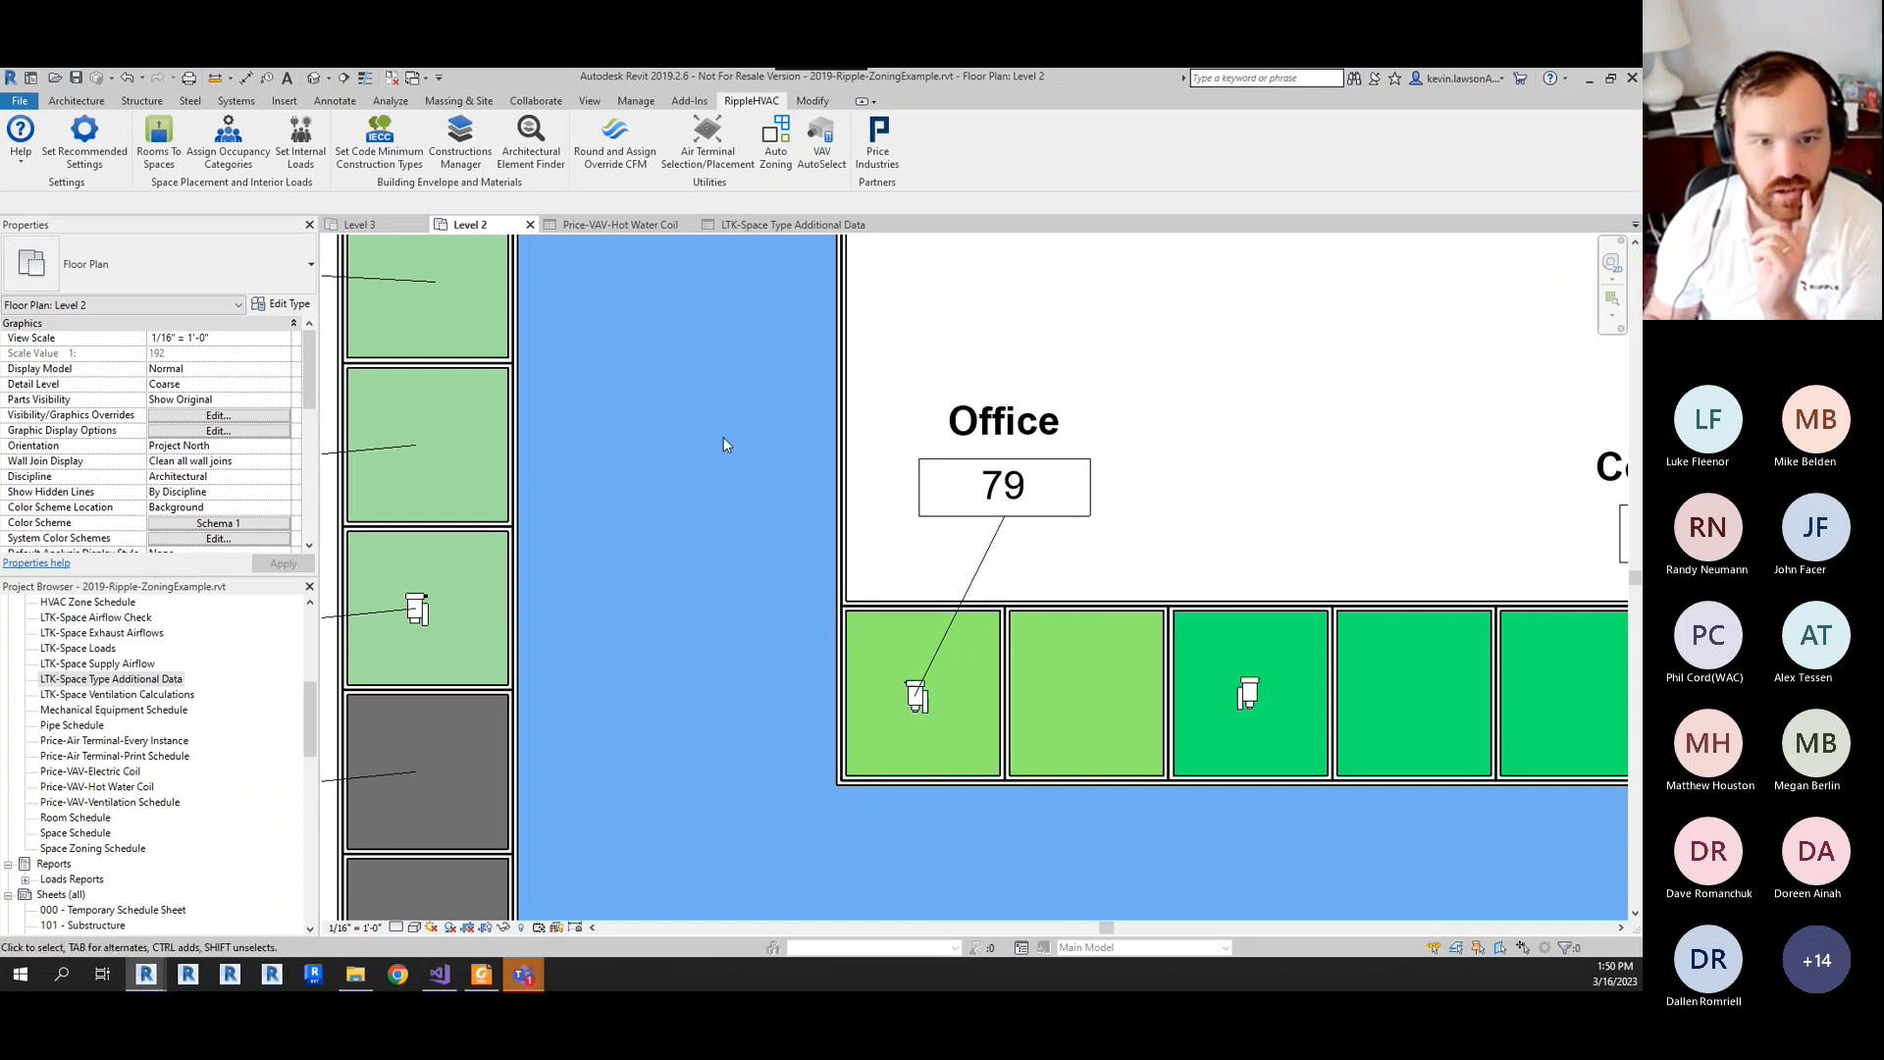
- Open the Price-VAV-Ventilation Schedule and review its columns from zone population and outdoor air rates through airflow set points to CO2 set point
left_click(626, 225)
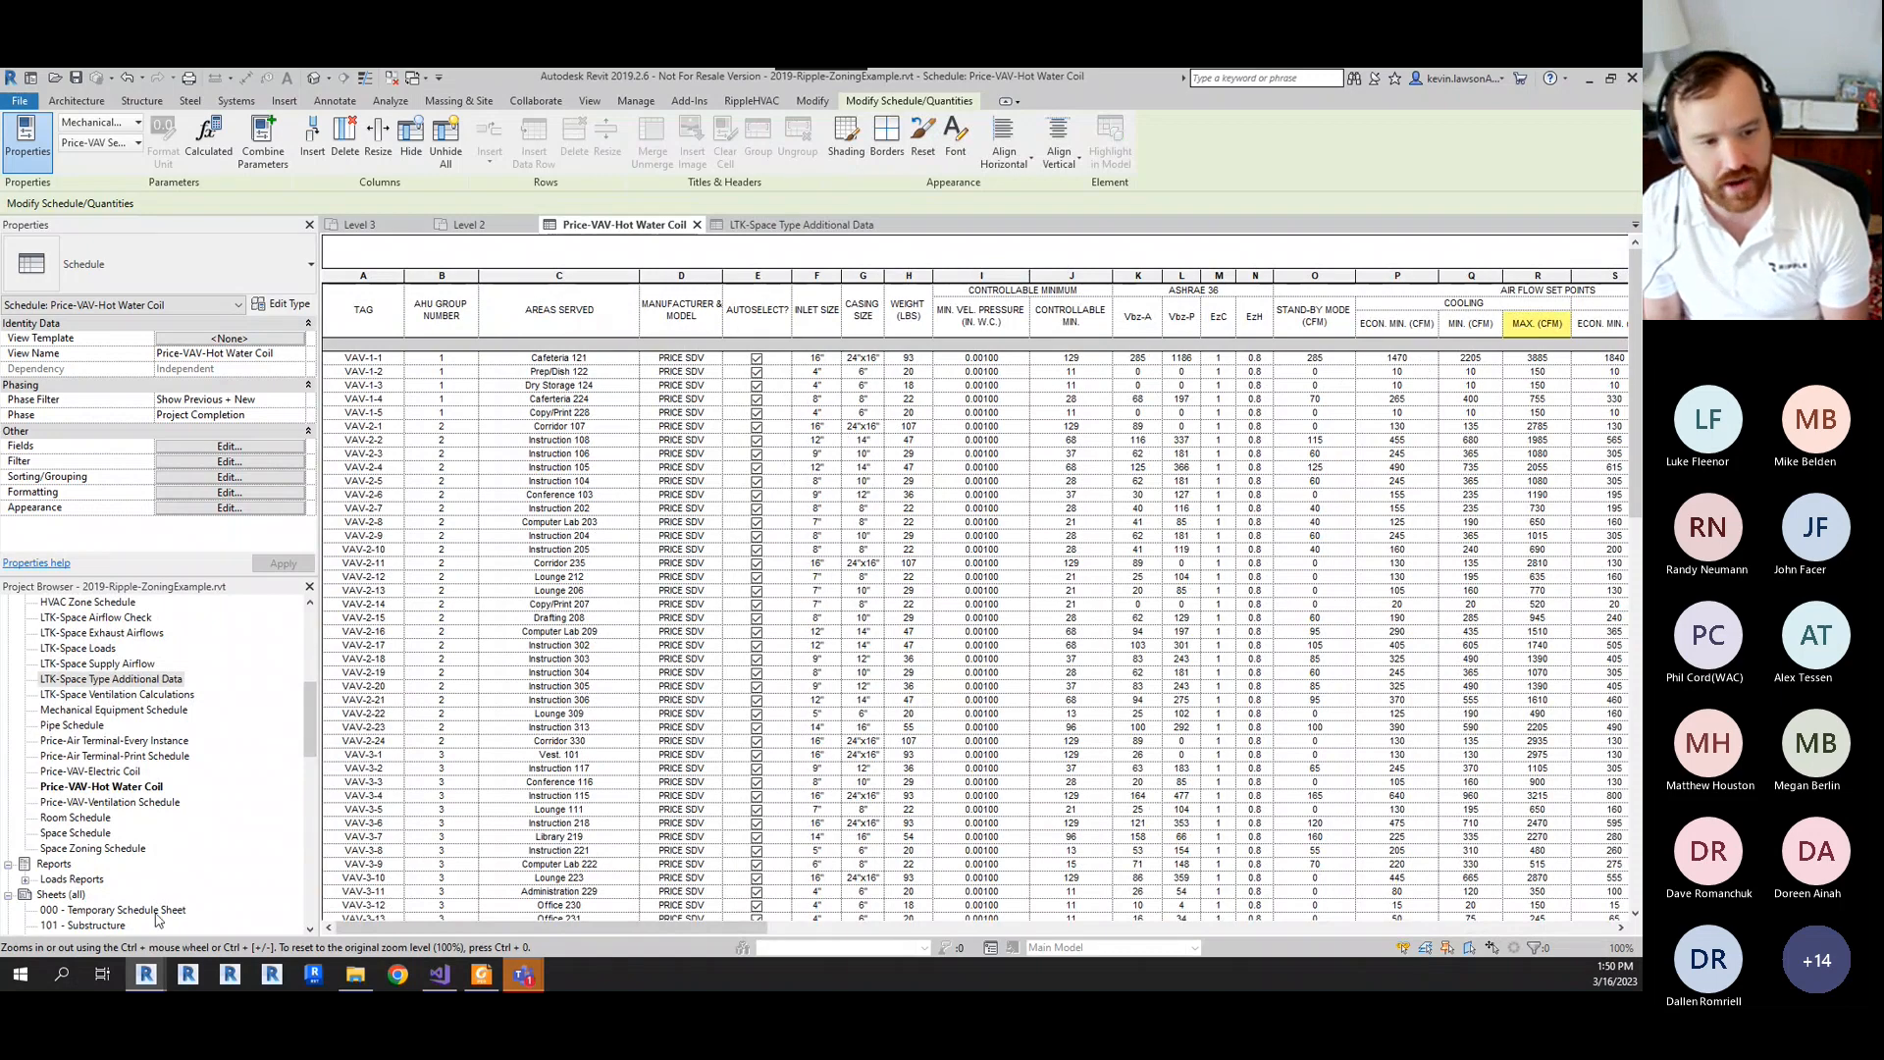
double_click(148, 802)
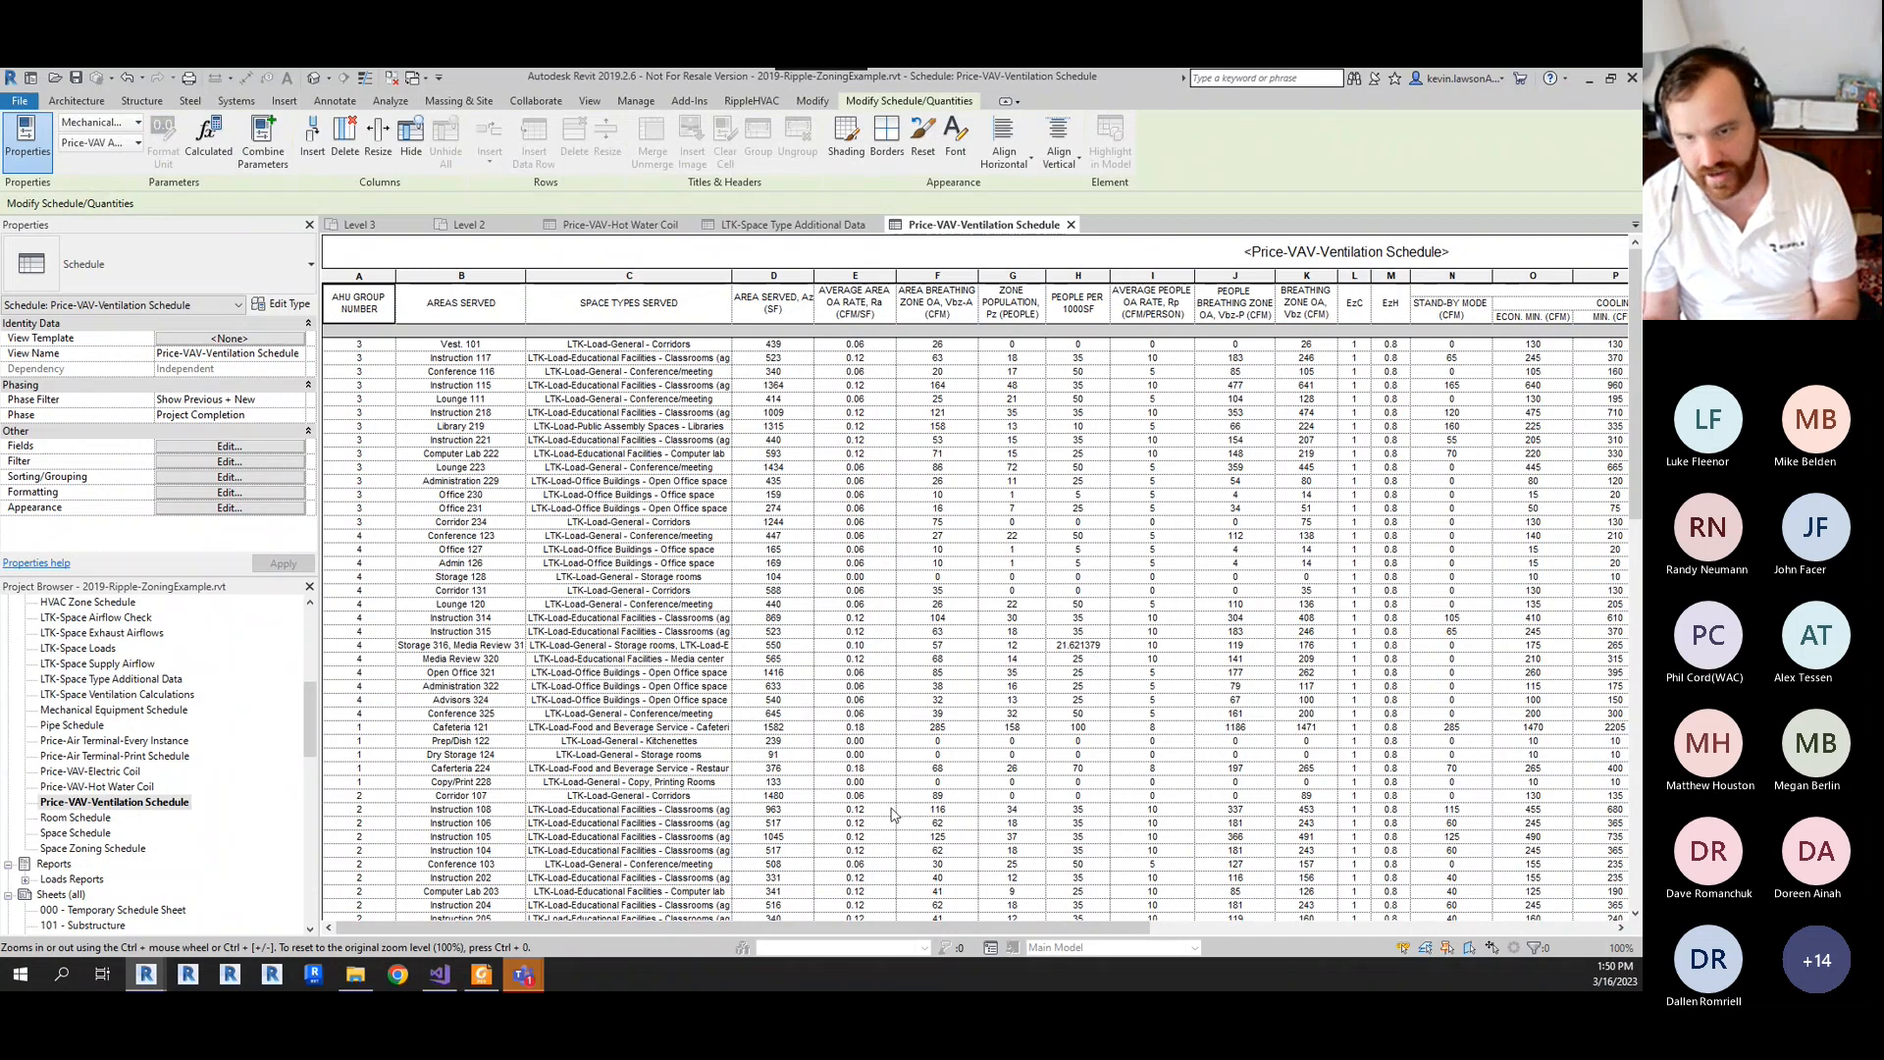
left_click_drag(854, 928, 755, 935)
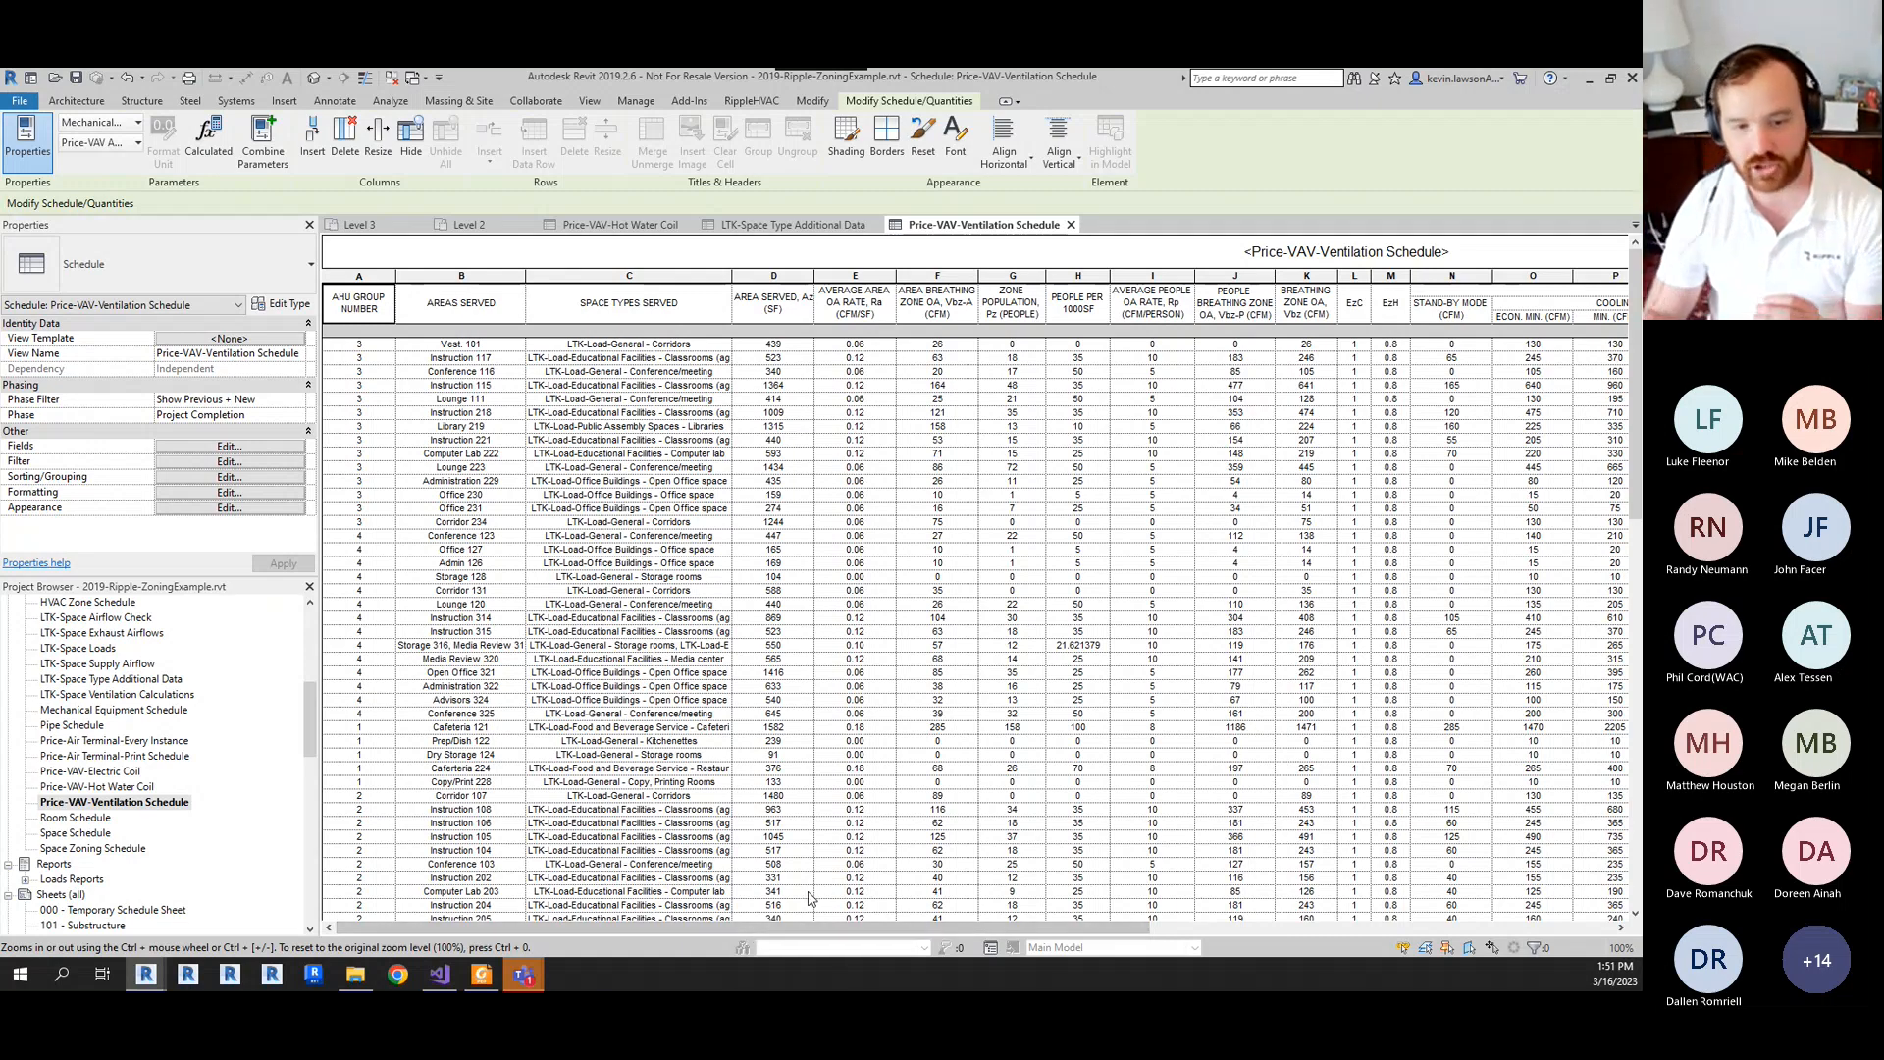
left_click_drag(758, 935, 1257, 937)
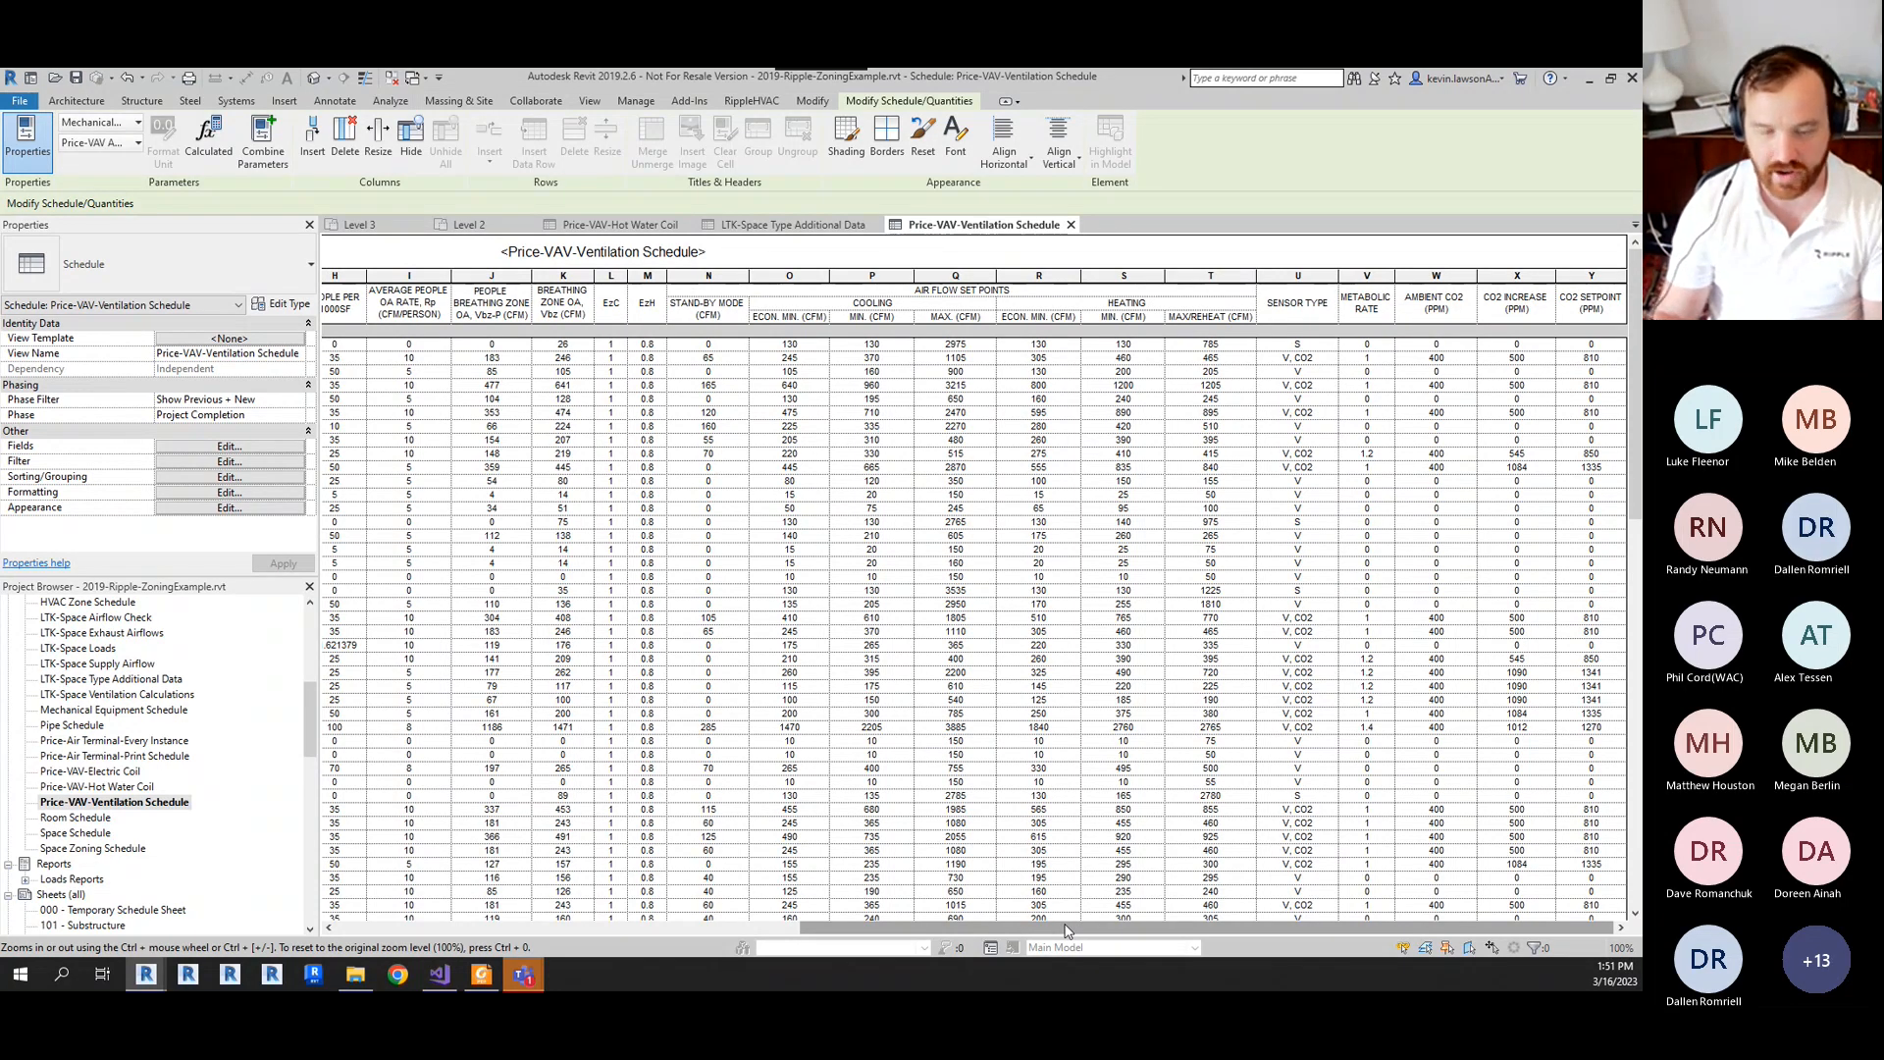
left_click_drag(1068, 927, 669, 928)
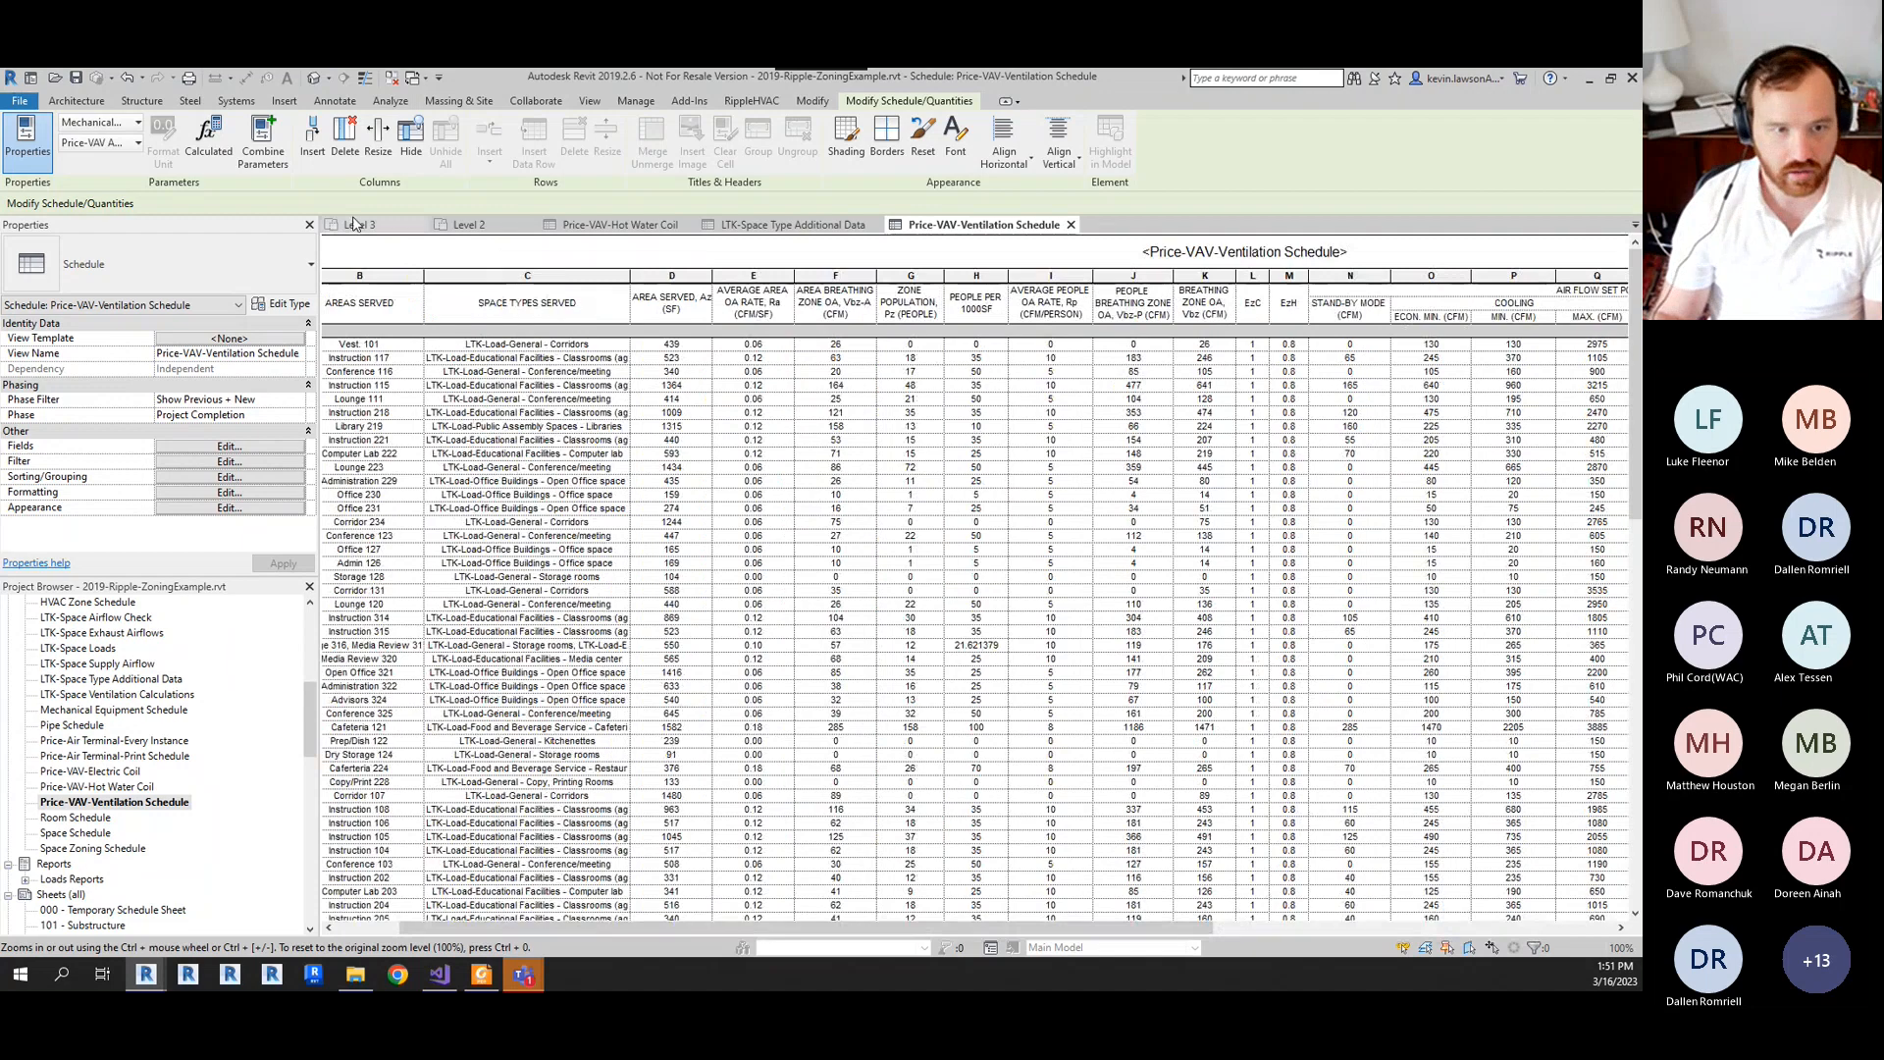
- On the Level 2 floor plan, inspect the Office 80 space and the VAV in Office 79, and clear the selection
left_click(480, 224)
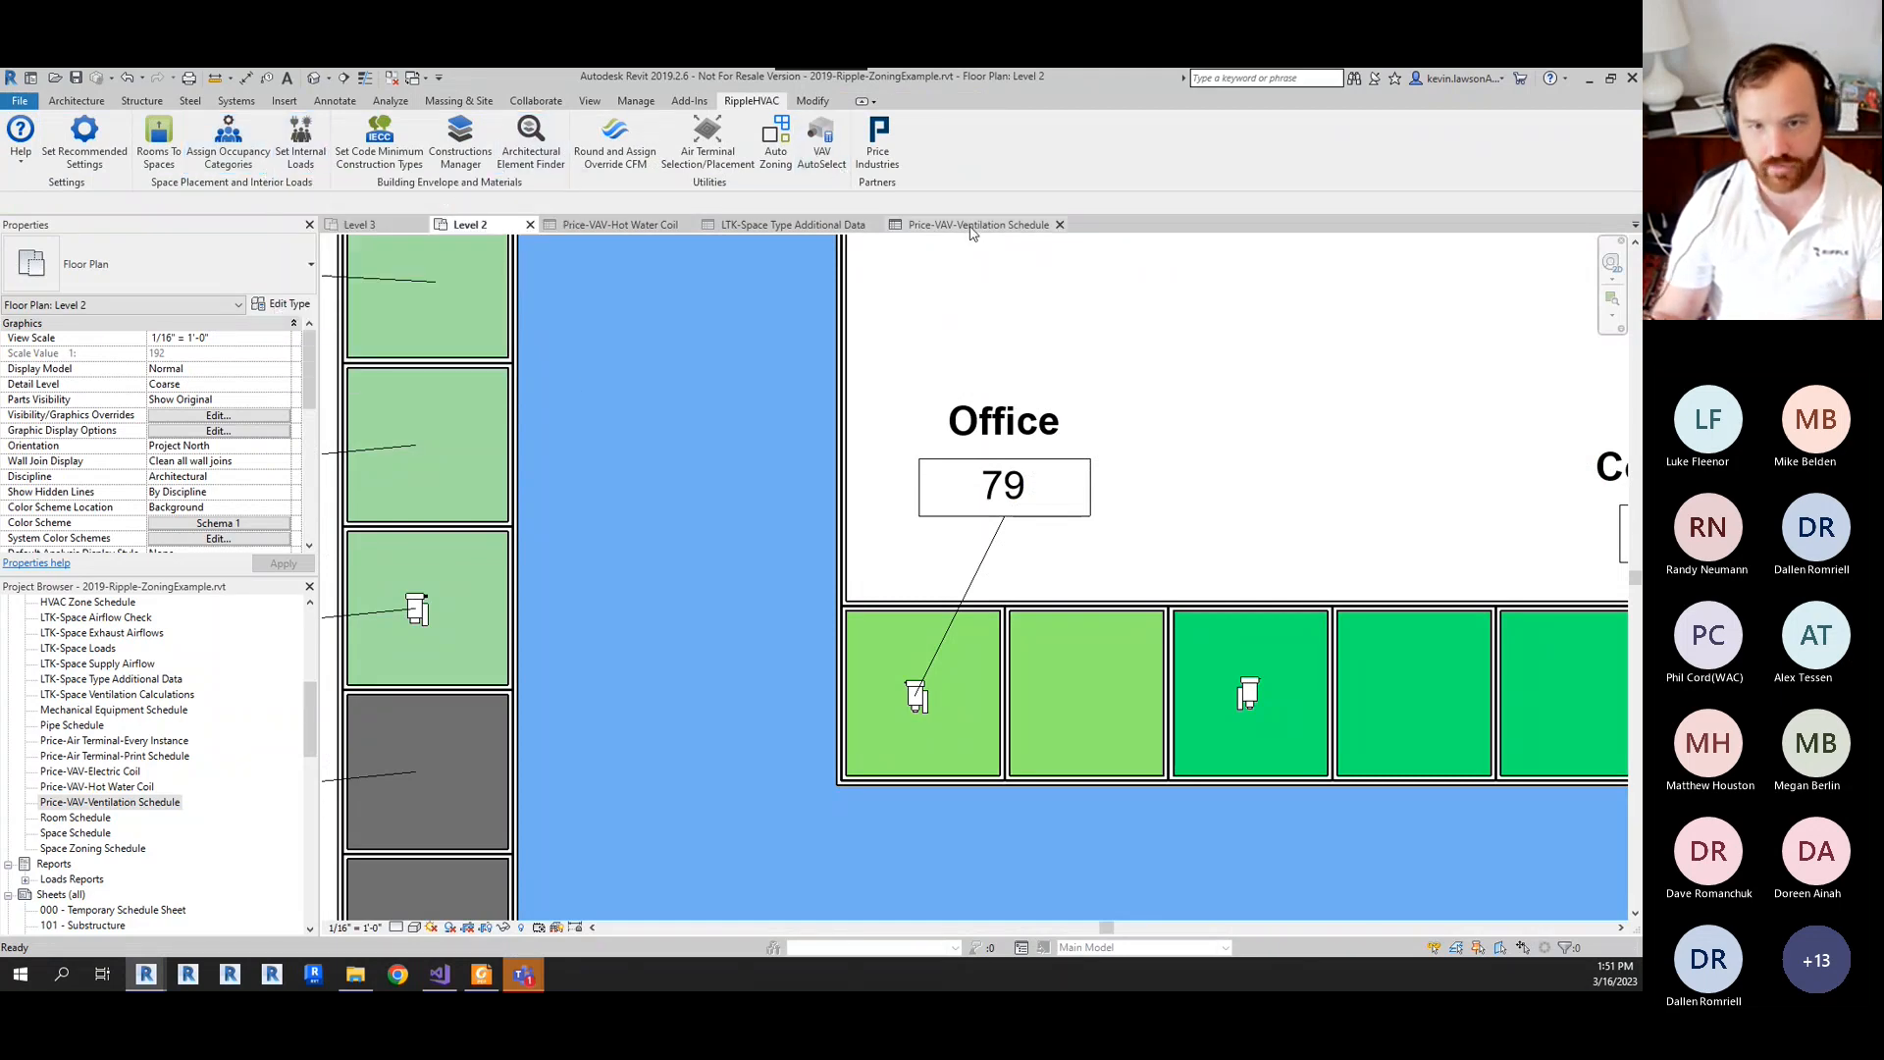
left_click(1116, 662)
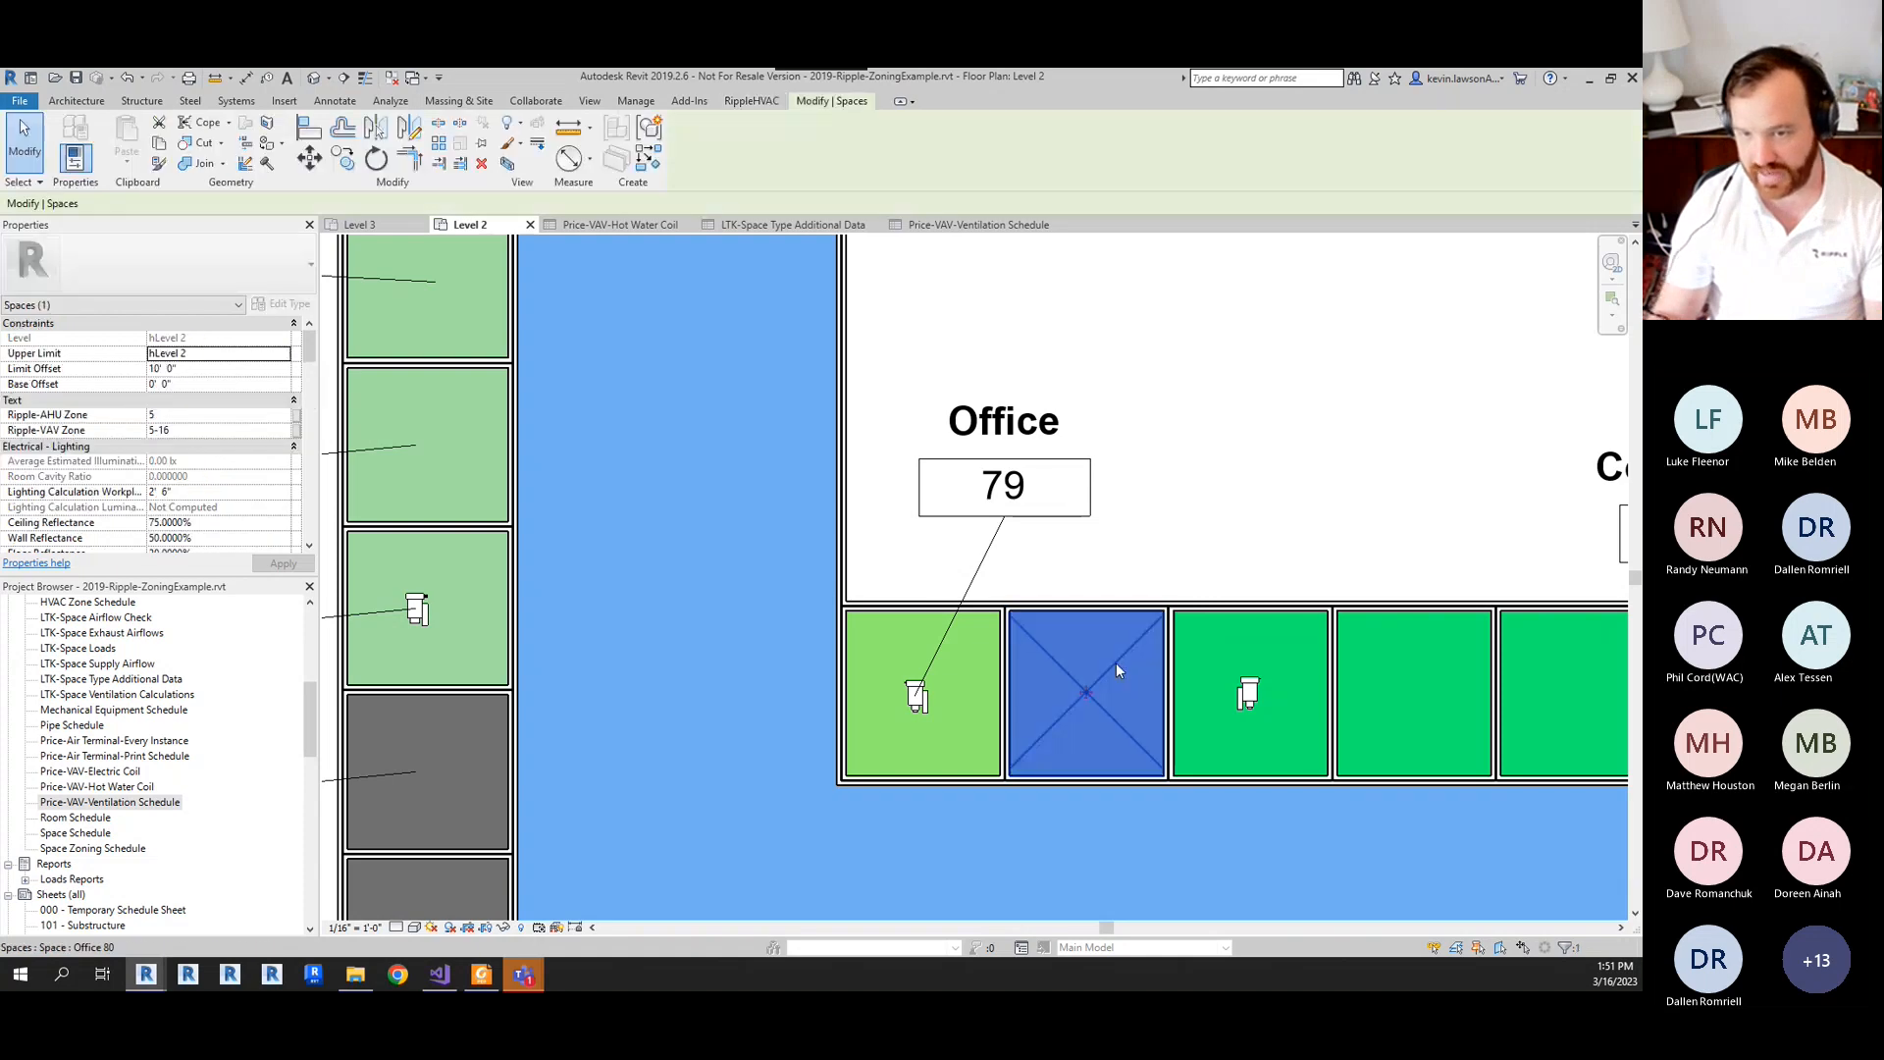
left_click(932, 707)
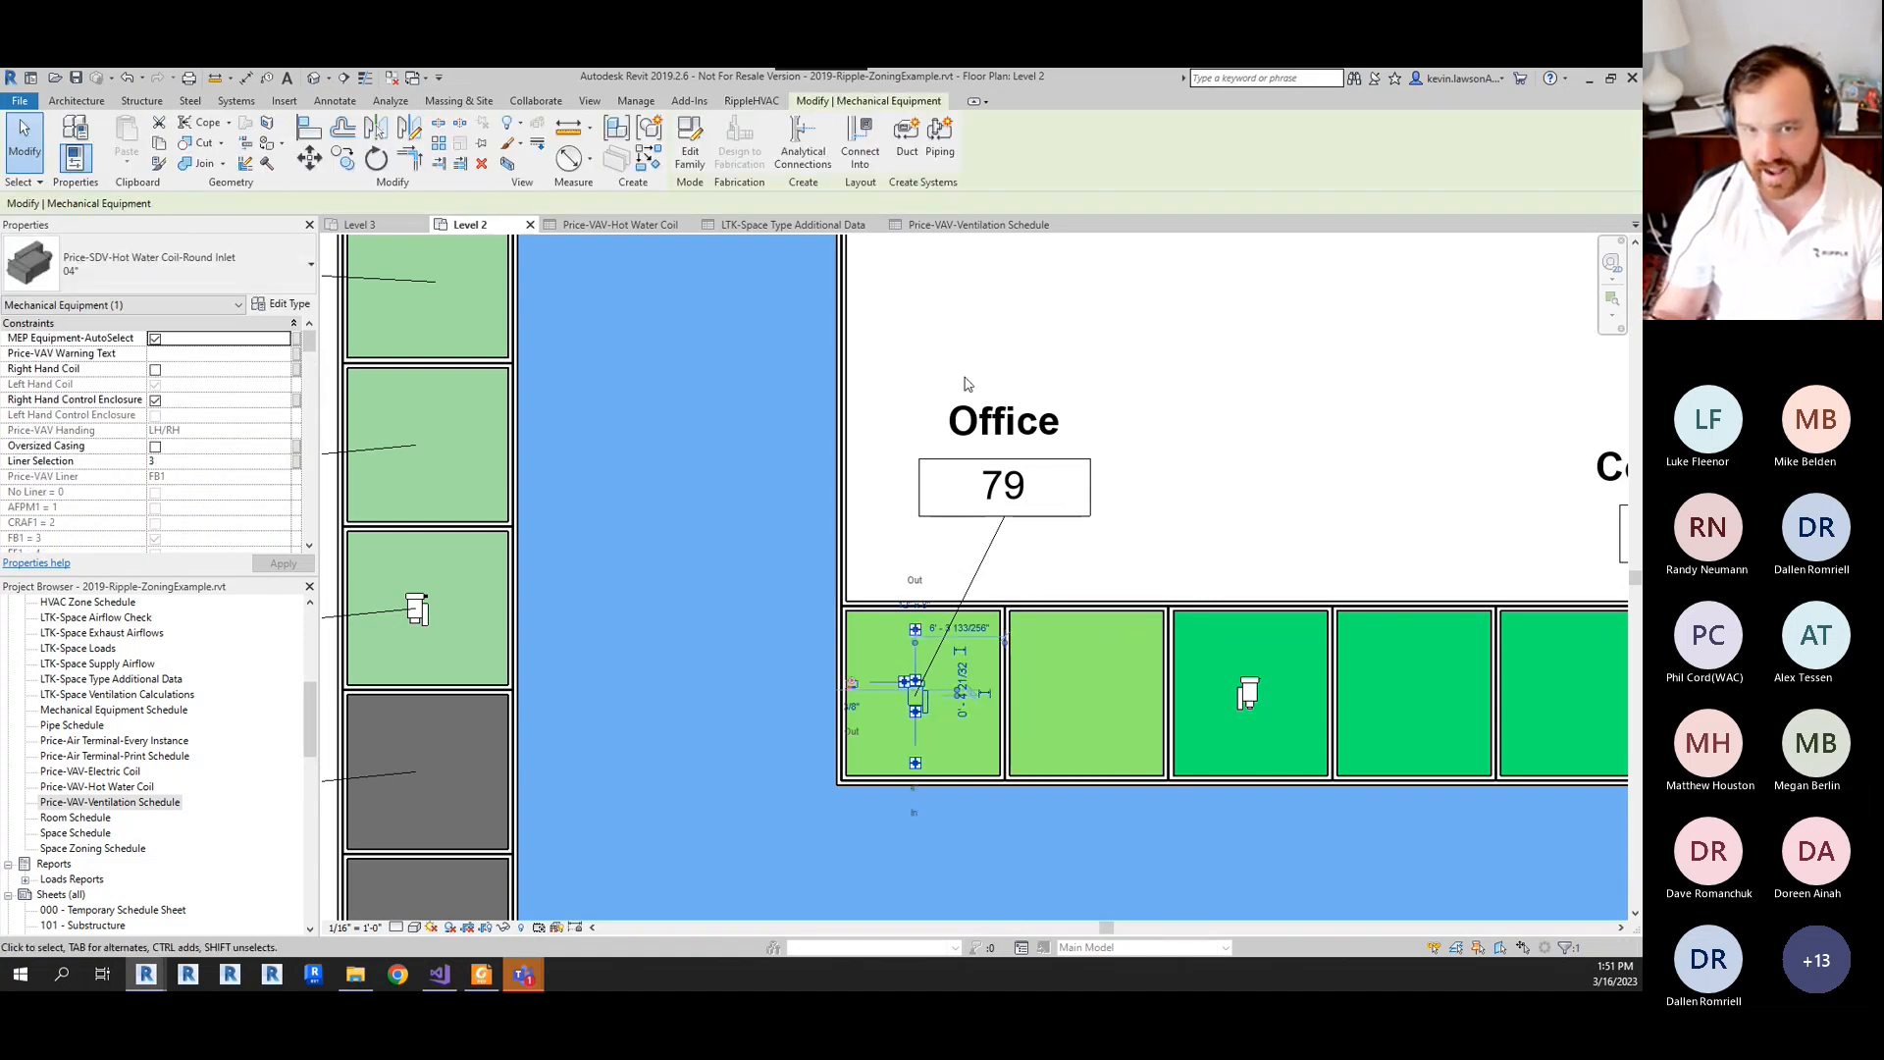
key("Escape")
- Check the ventilation schedule's airflow set point, sensor and CO2 columns, and examine the VAV serving Office 79 on the Level 2 floor plan
left_click(996, 225)
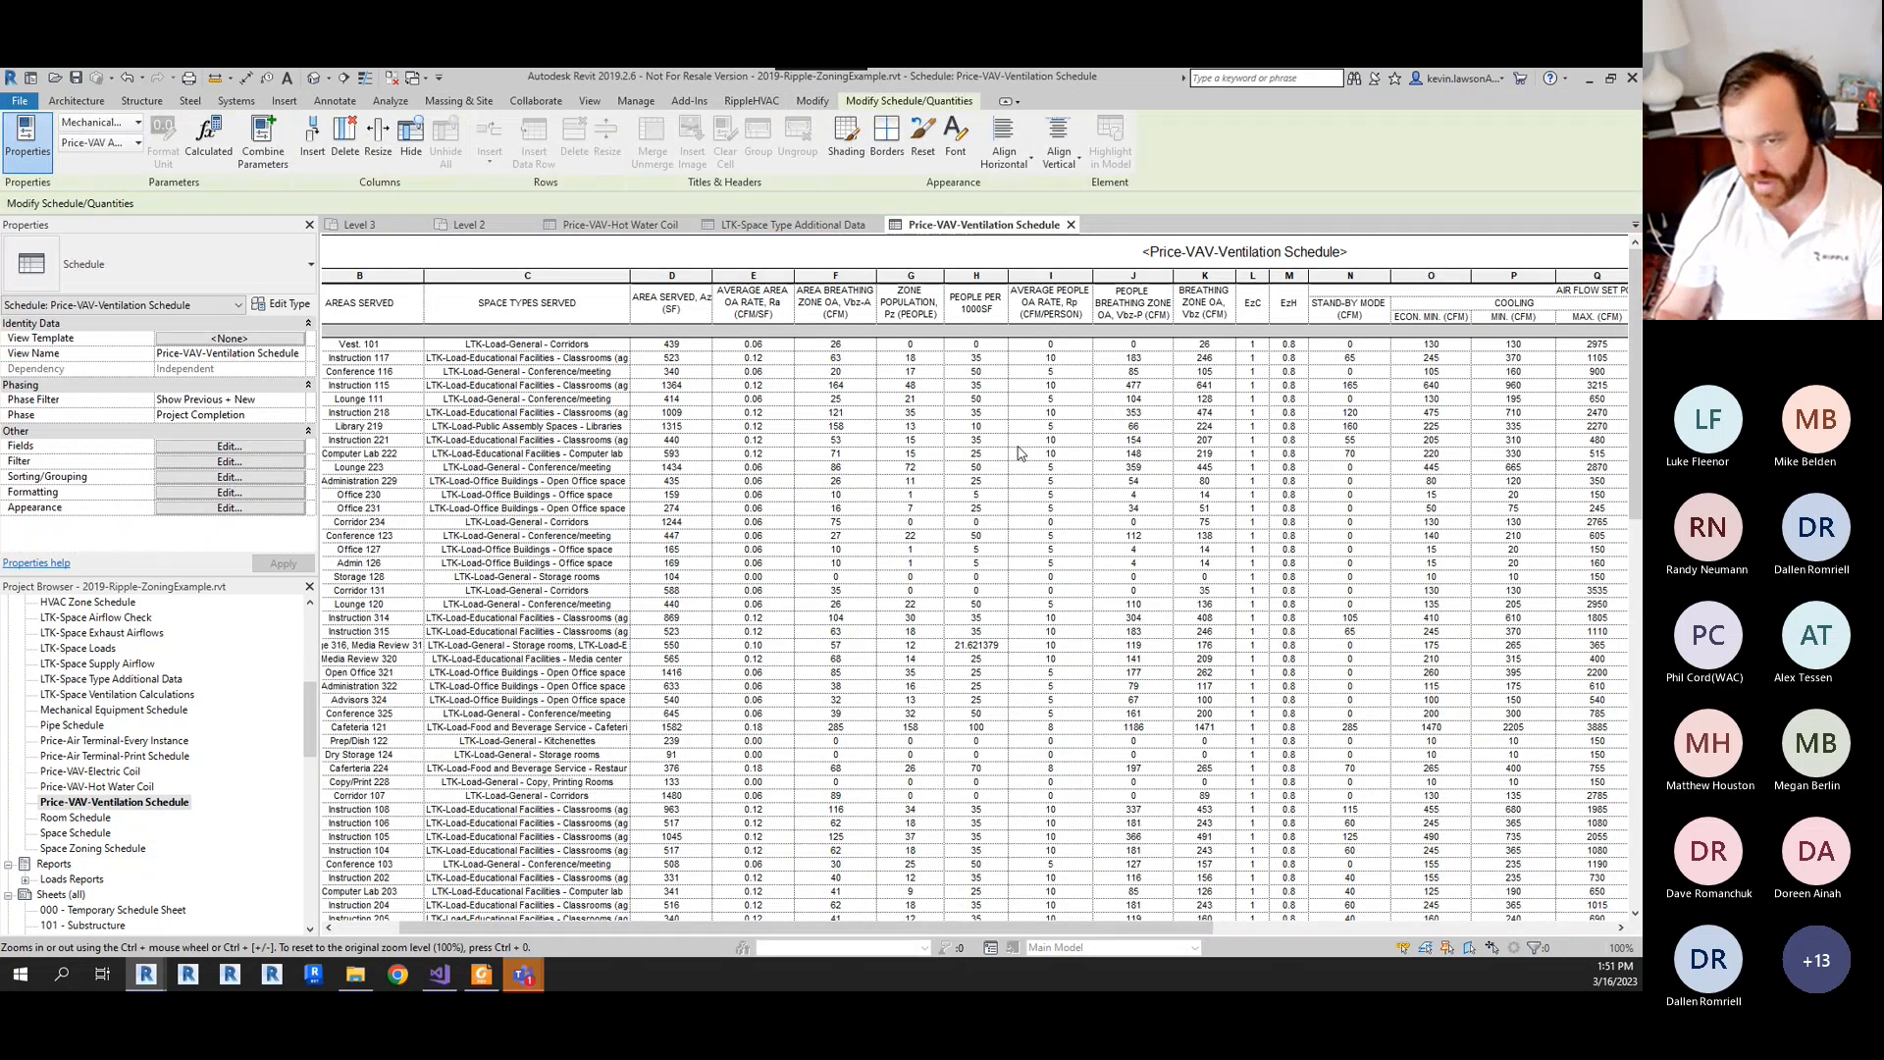
scroll(1018, 453, "right", 5)
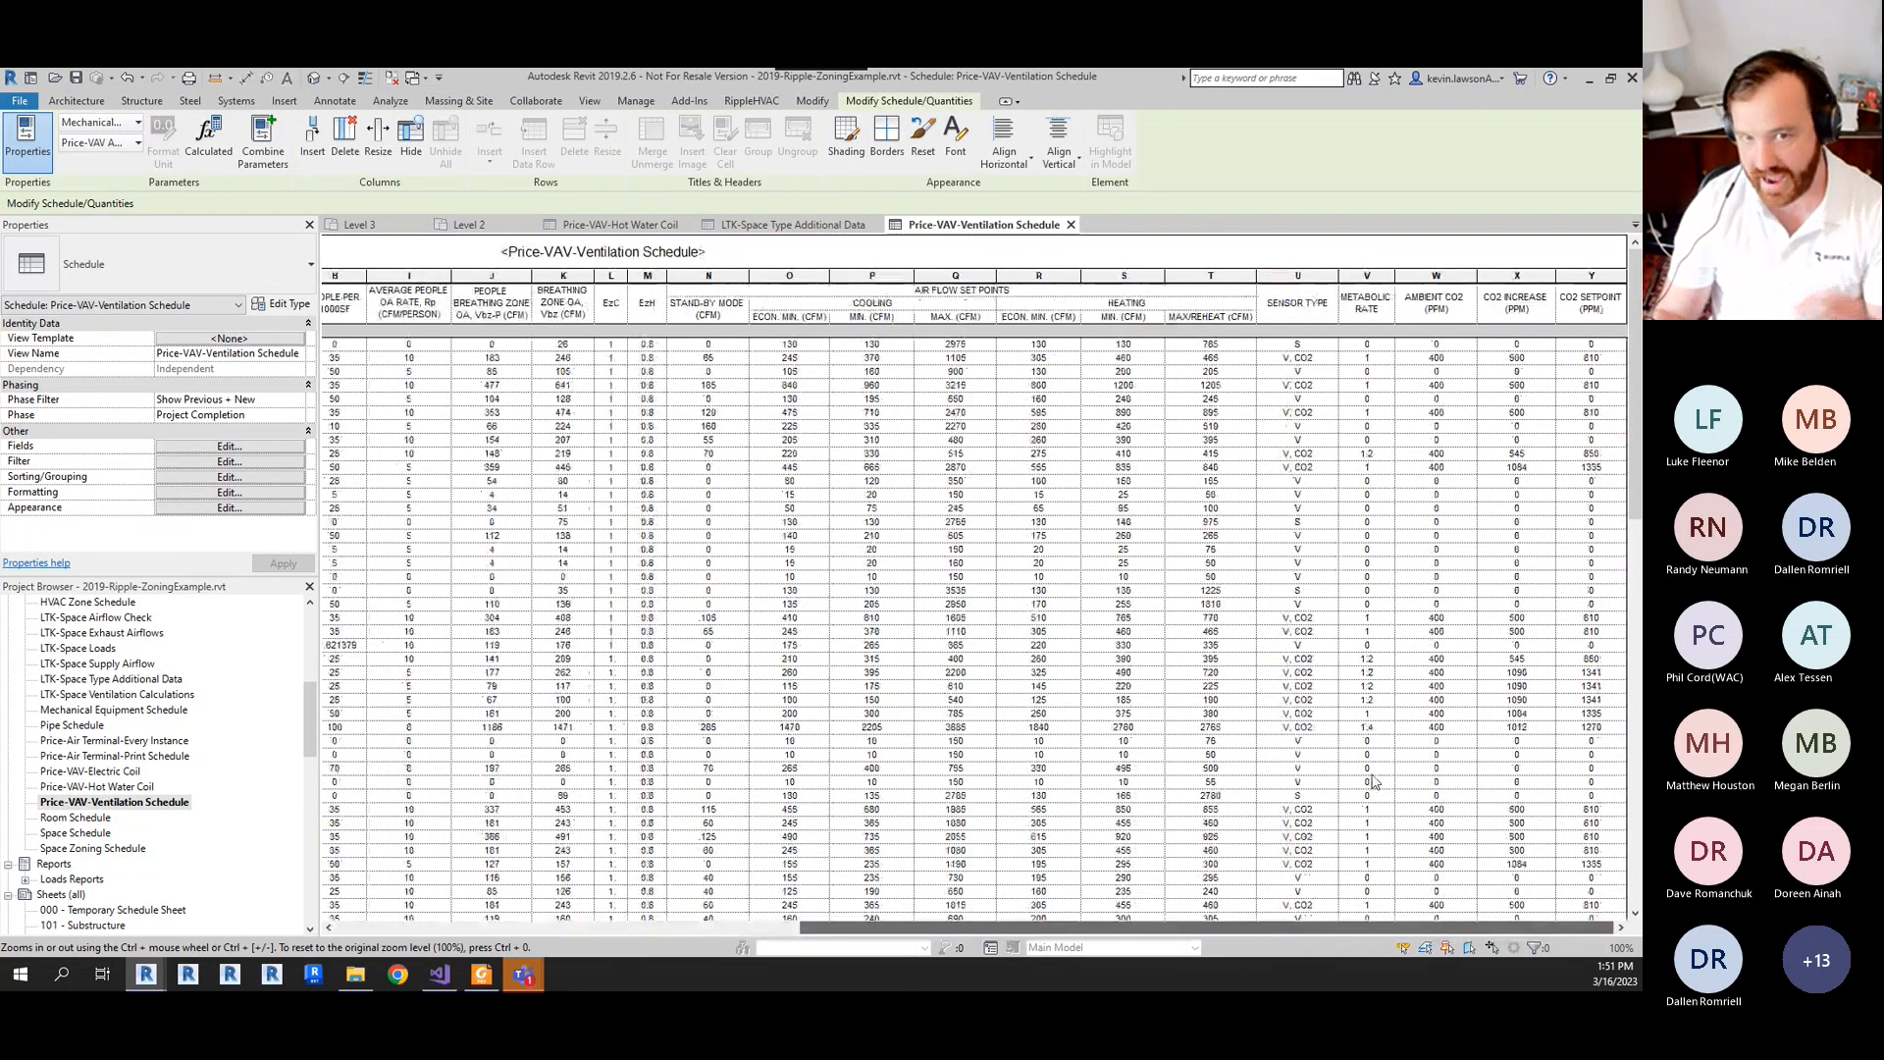
left_click(473, 227)
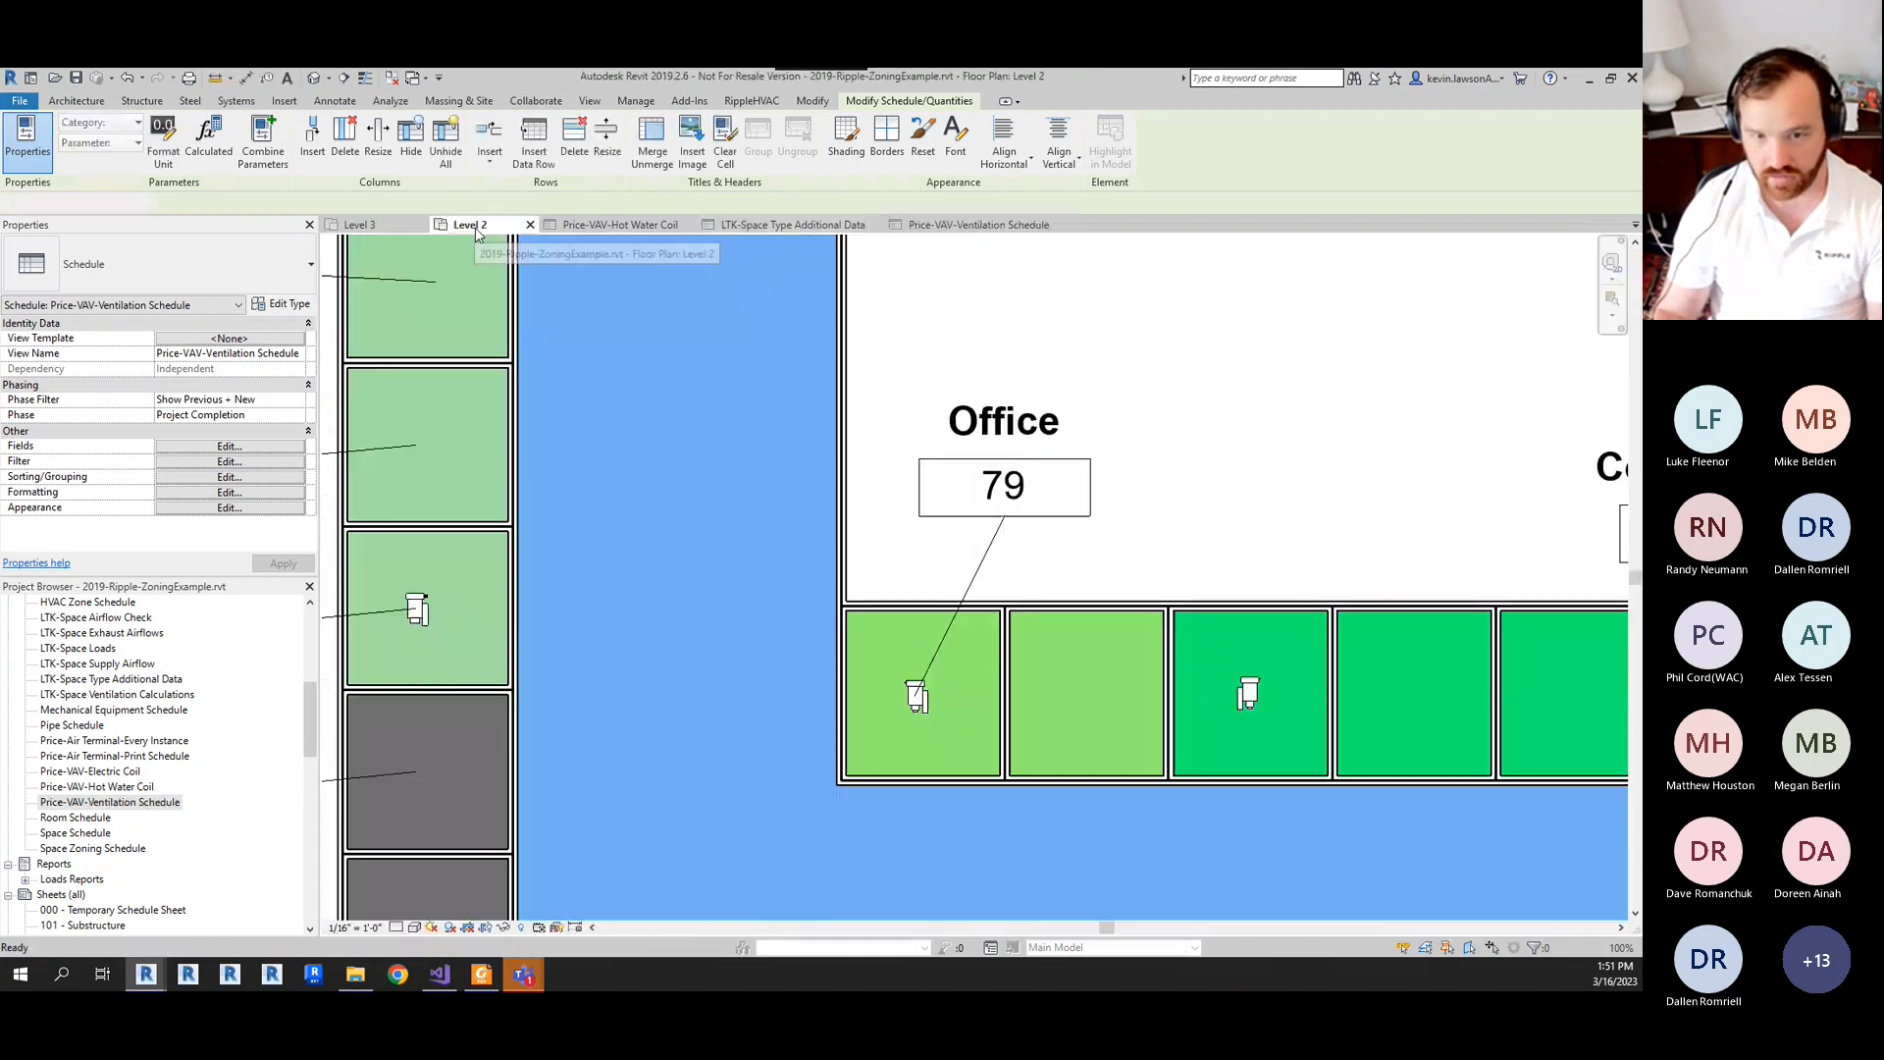
left_click(932, 703)
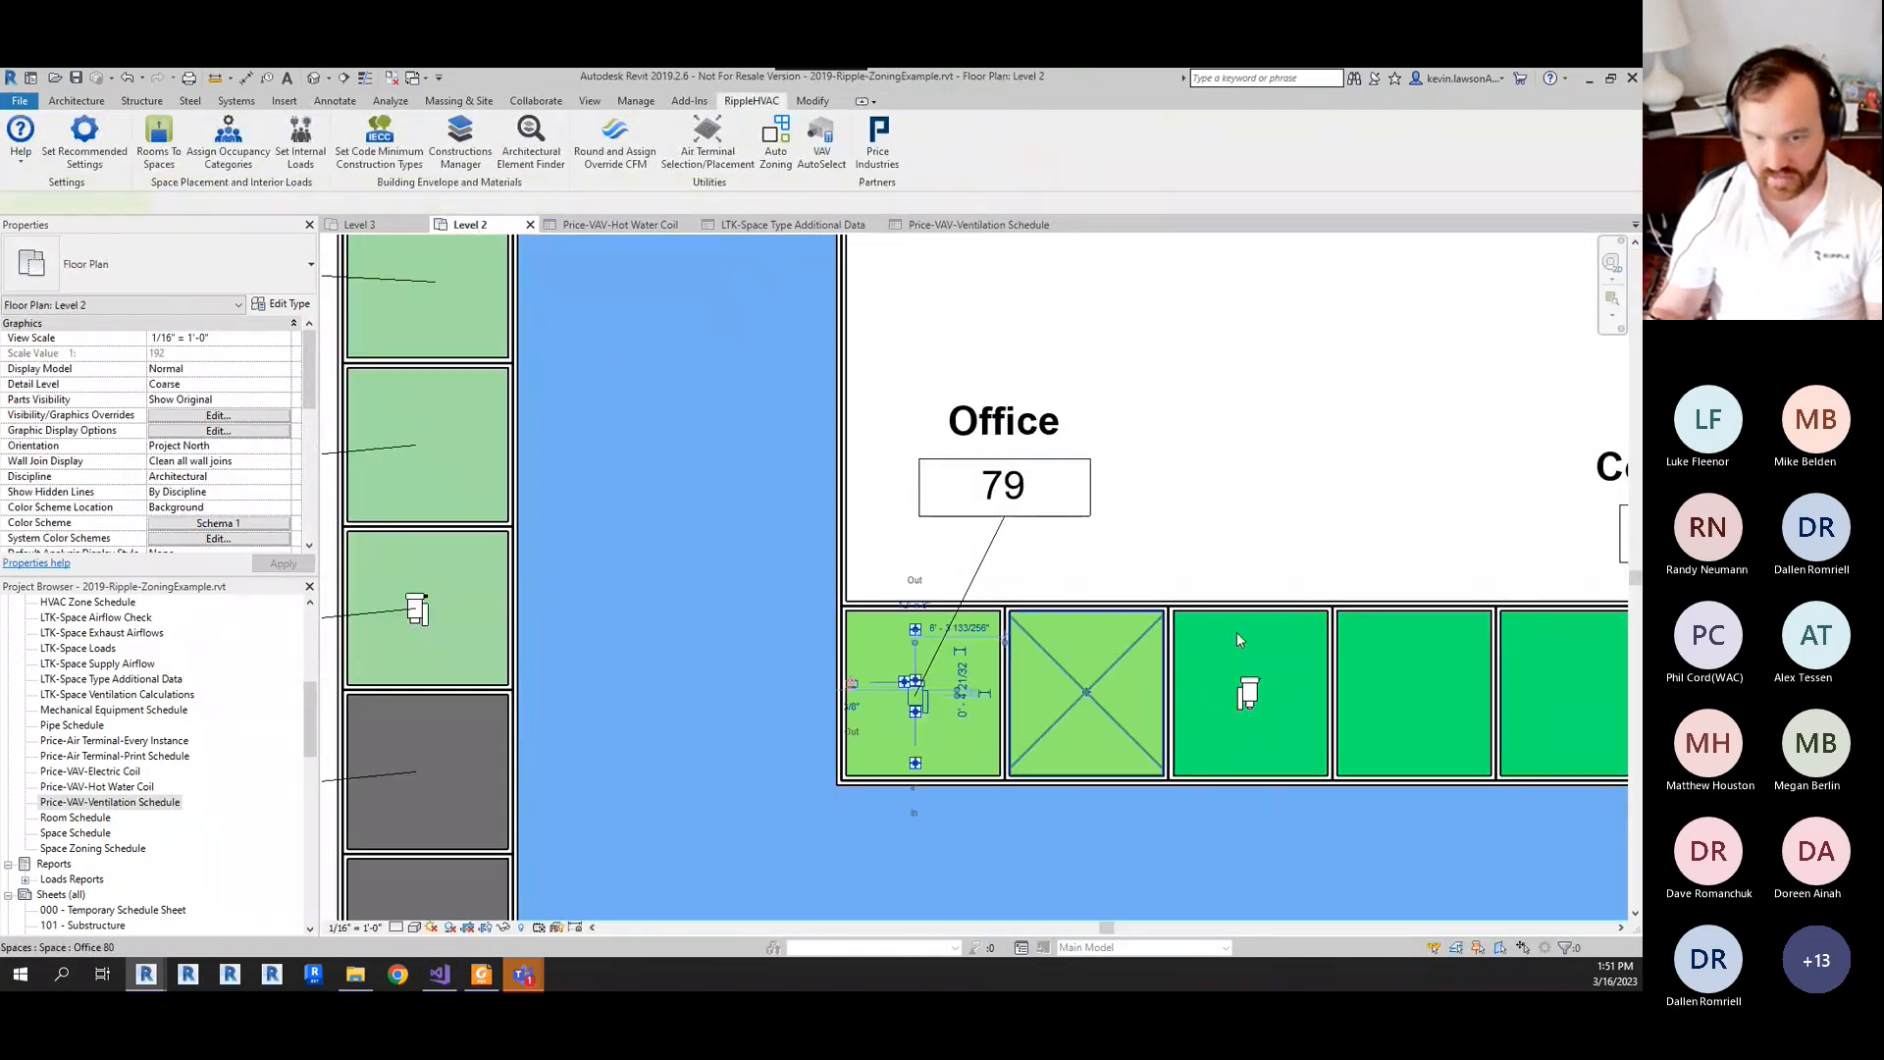
left_click(1335, 525)
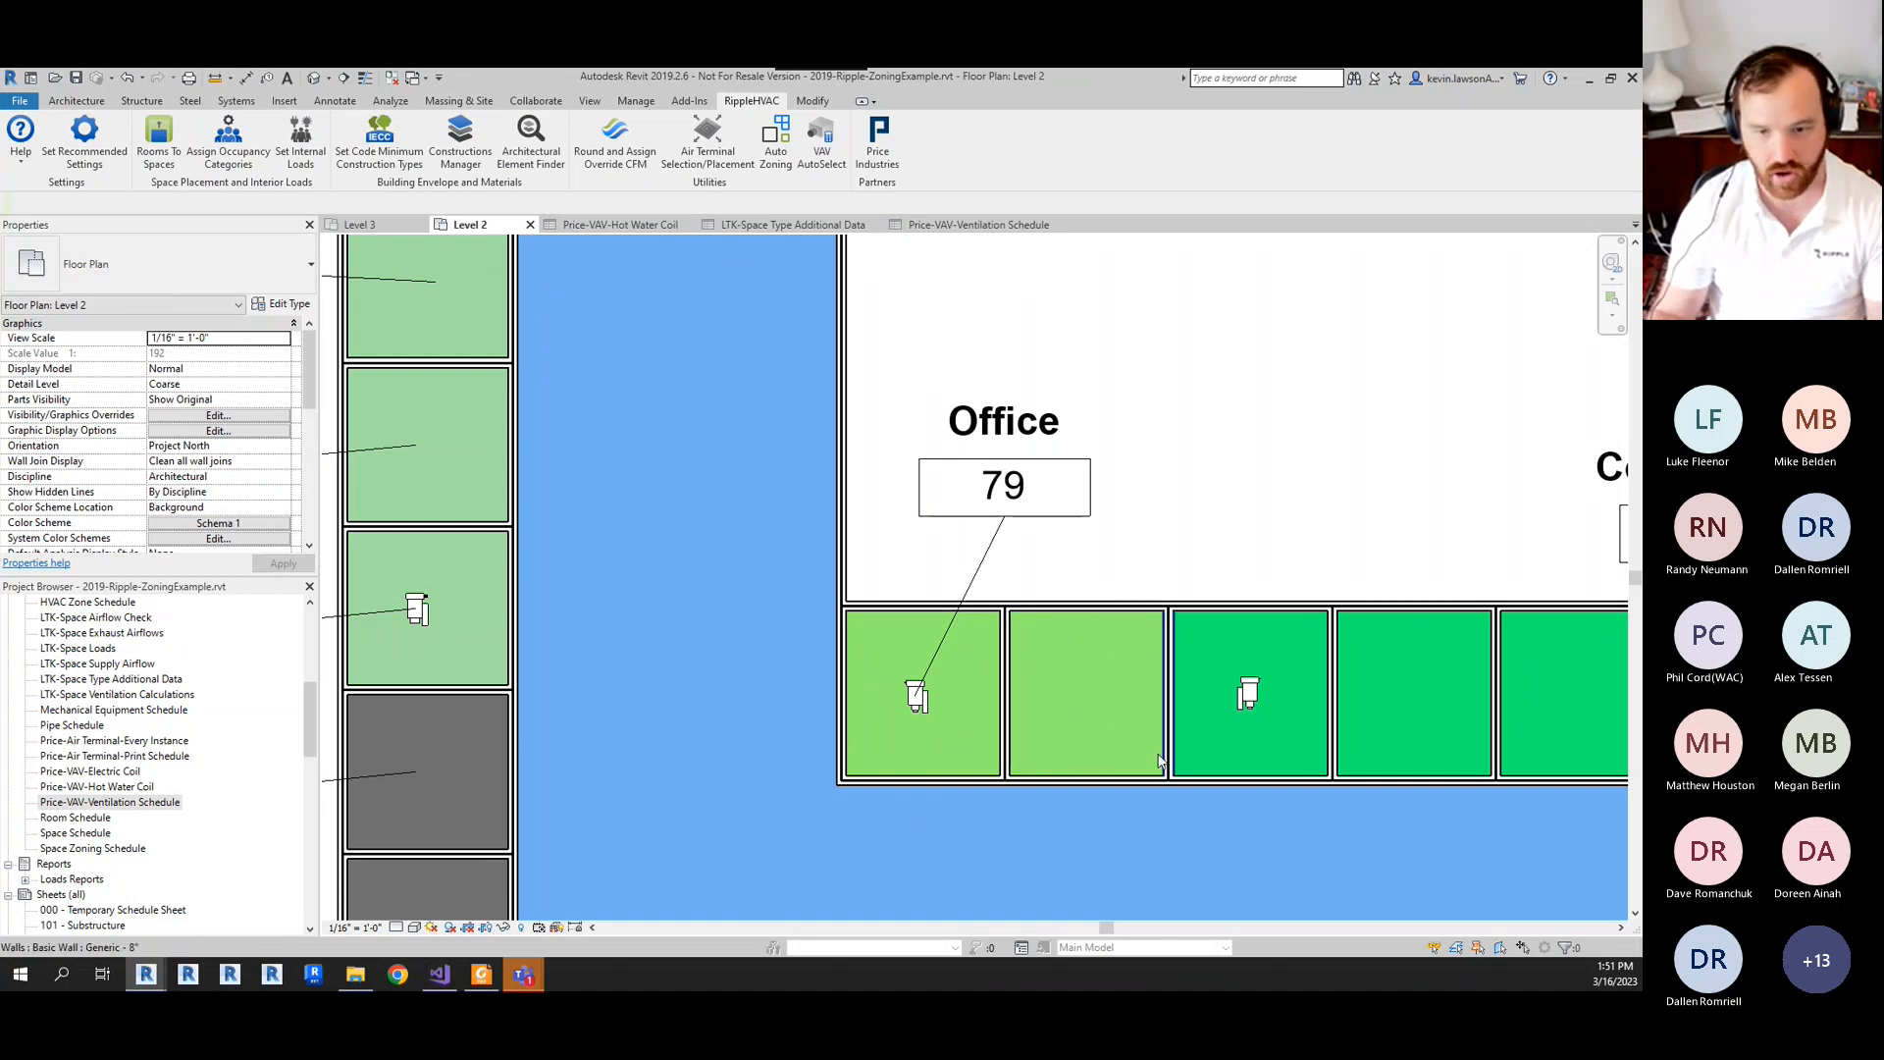
scroll(974, 707, "down", 2)
scroll(977, 705, "up", 2)
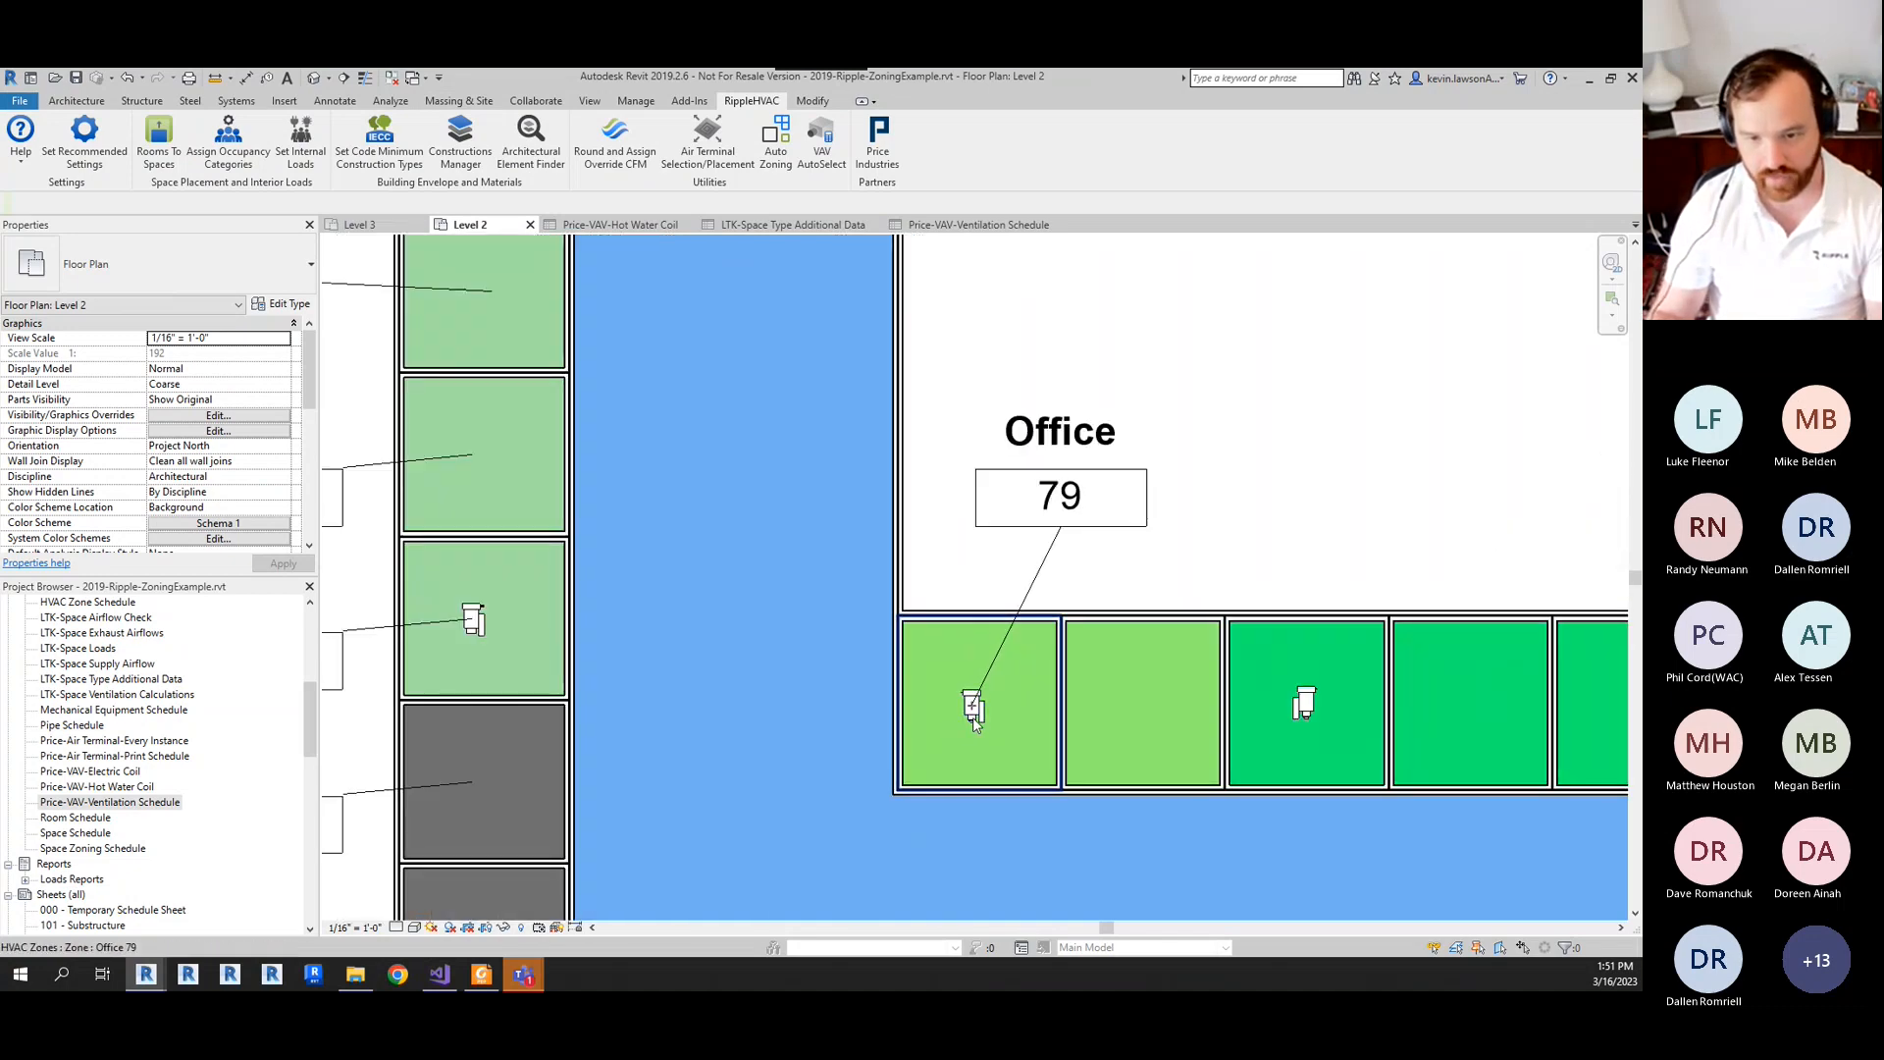
scroll(979, 717, "up", 2)
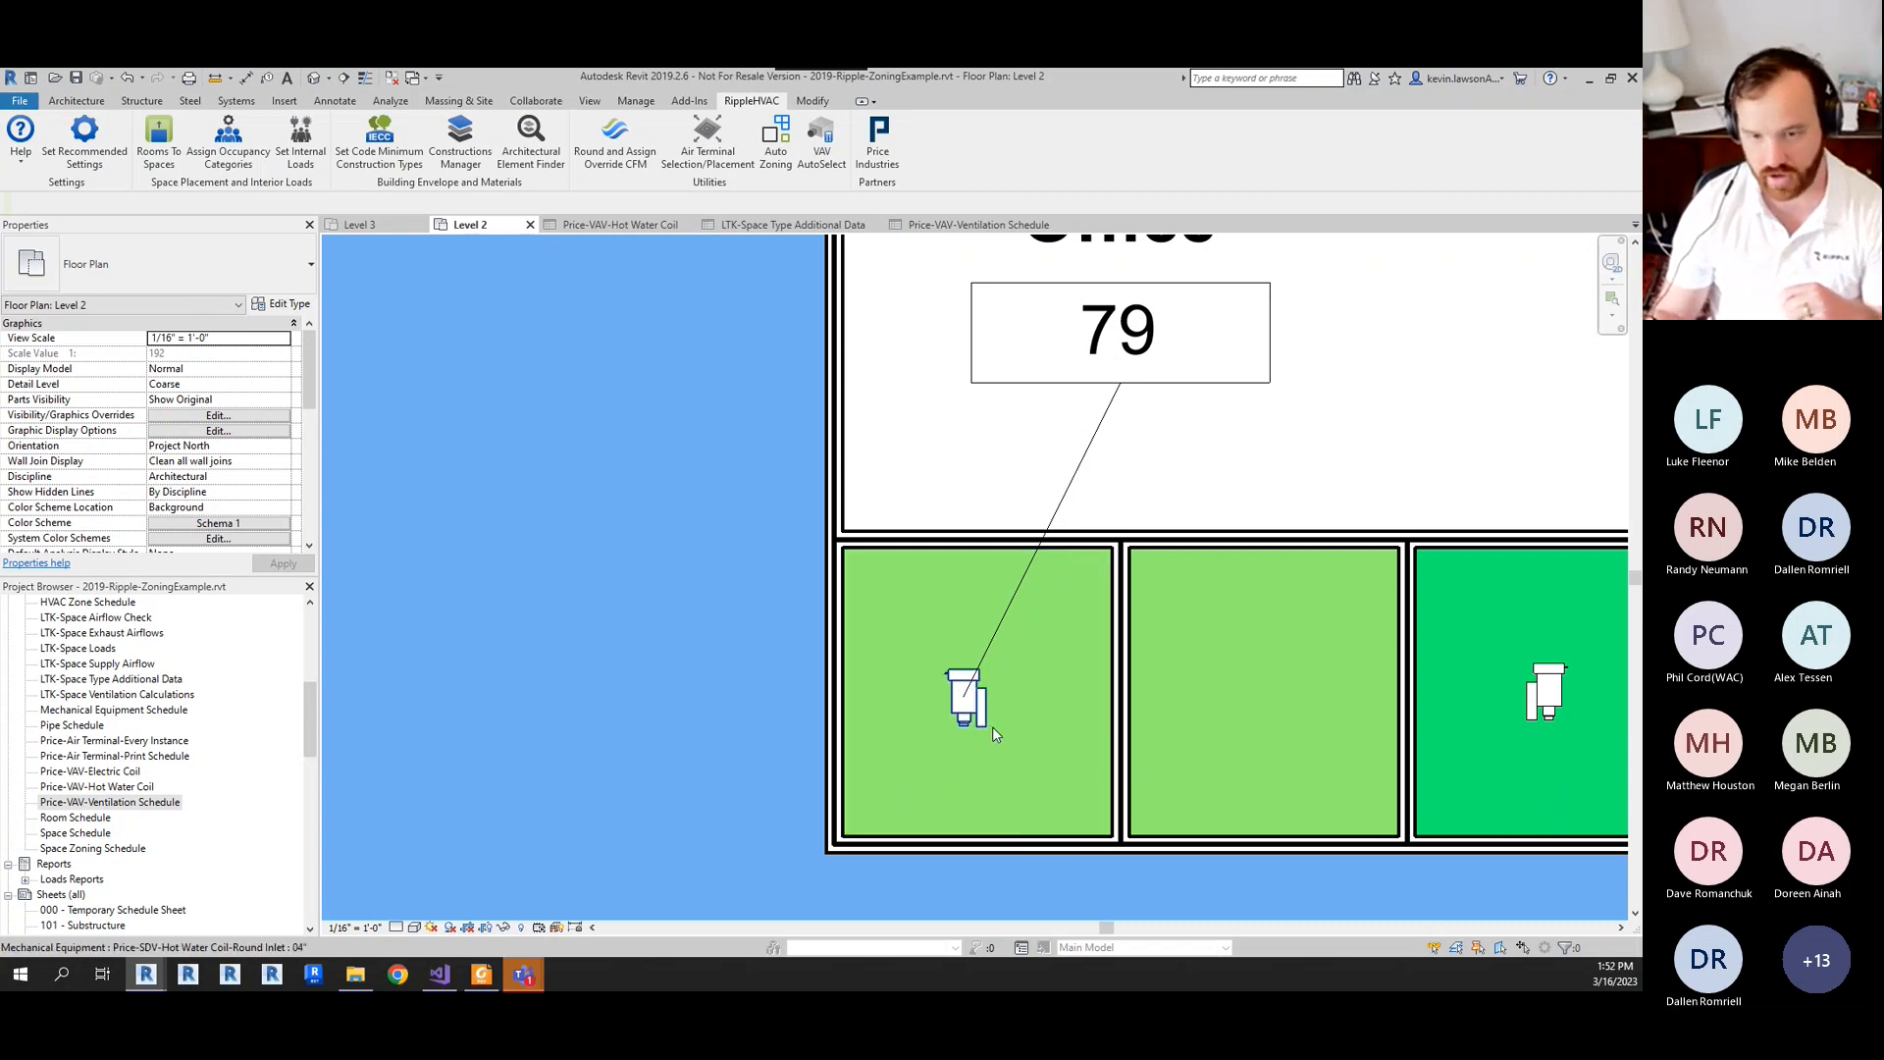
scroll(1079, 721, "down", 4)
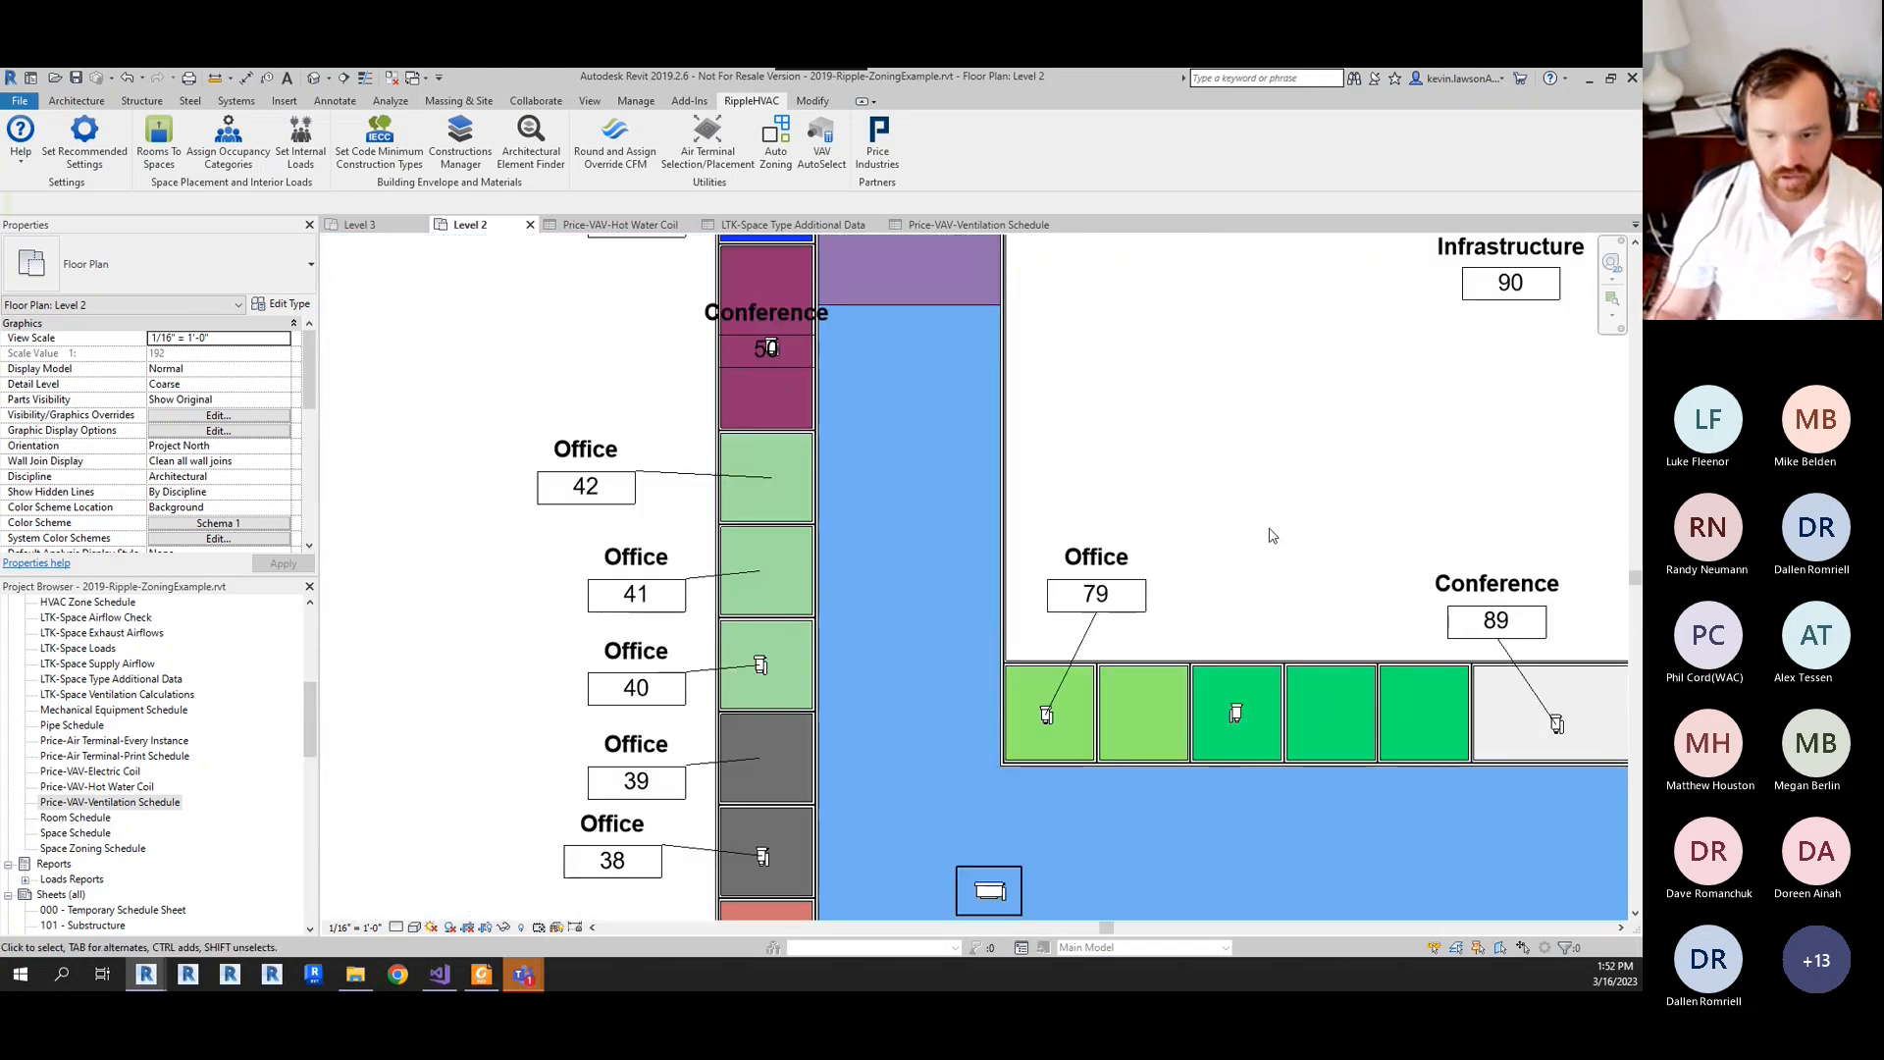
- Return to the ventilation schedule and look at the Areas Served column, selecting the first row's entry
left_click(919, 225)
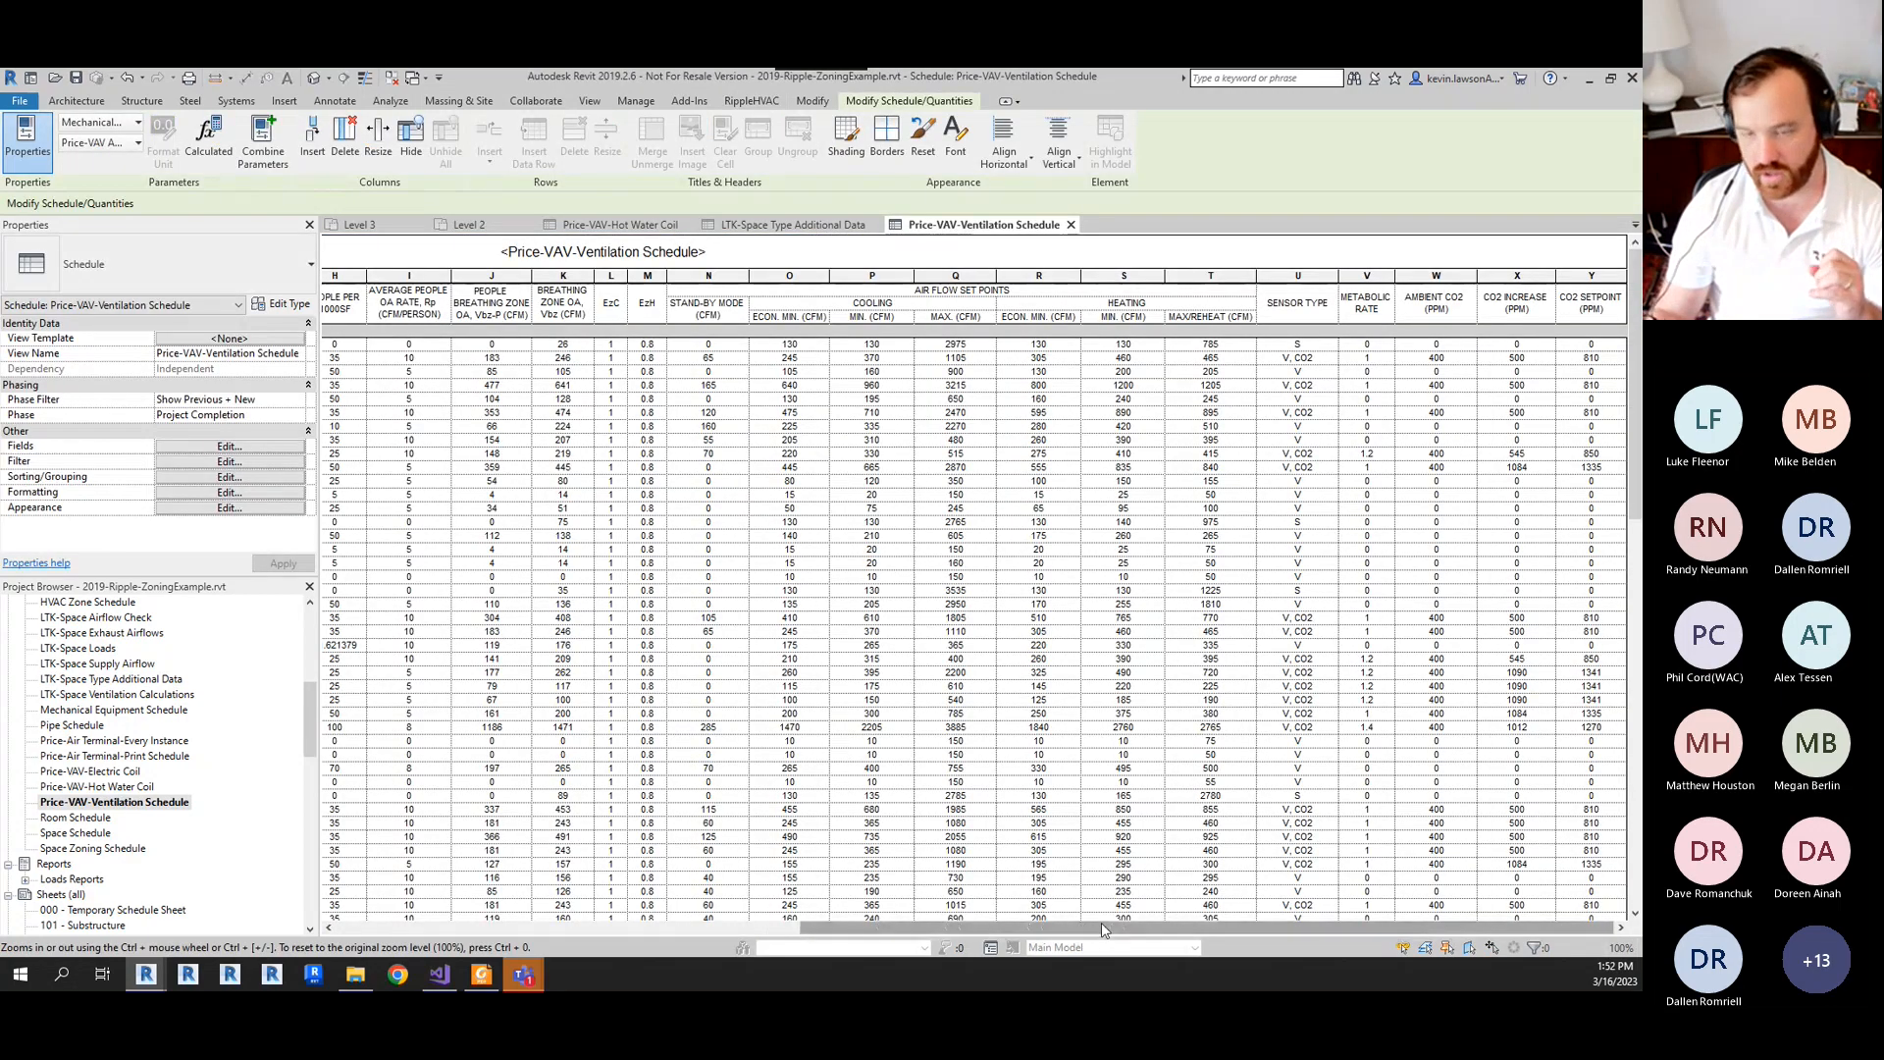
left_click_drag(1103, 930, 637, 931)
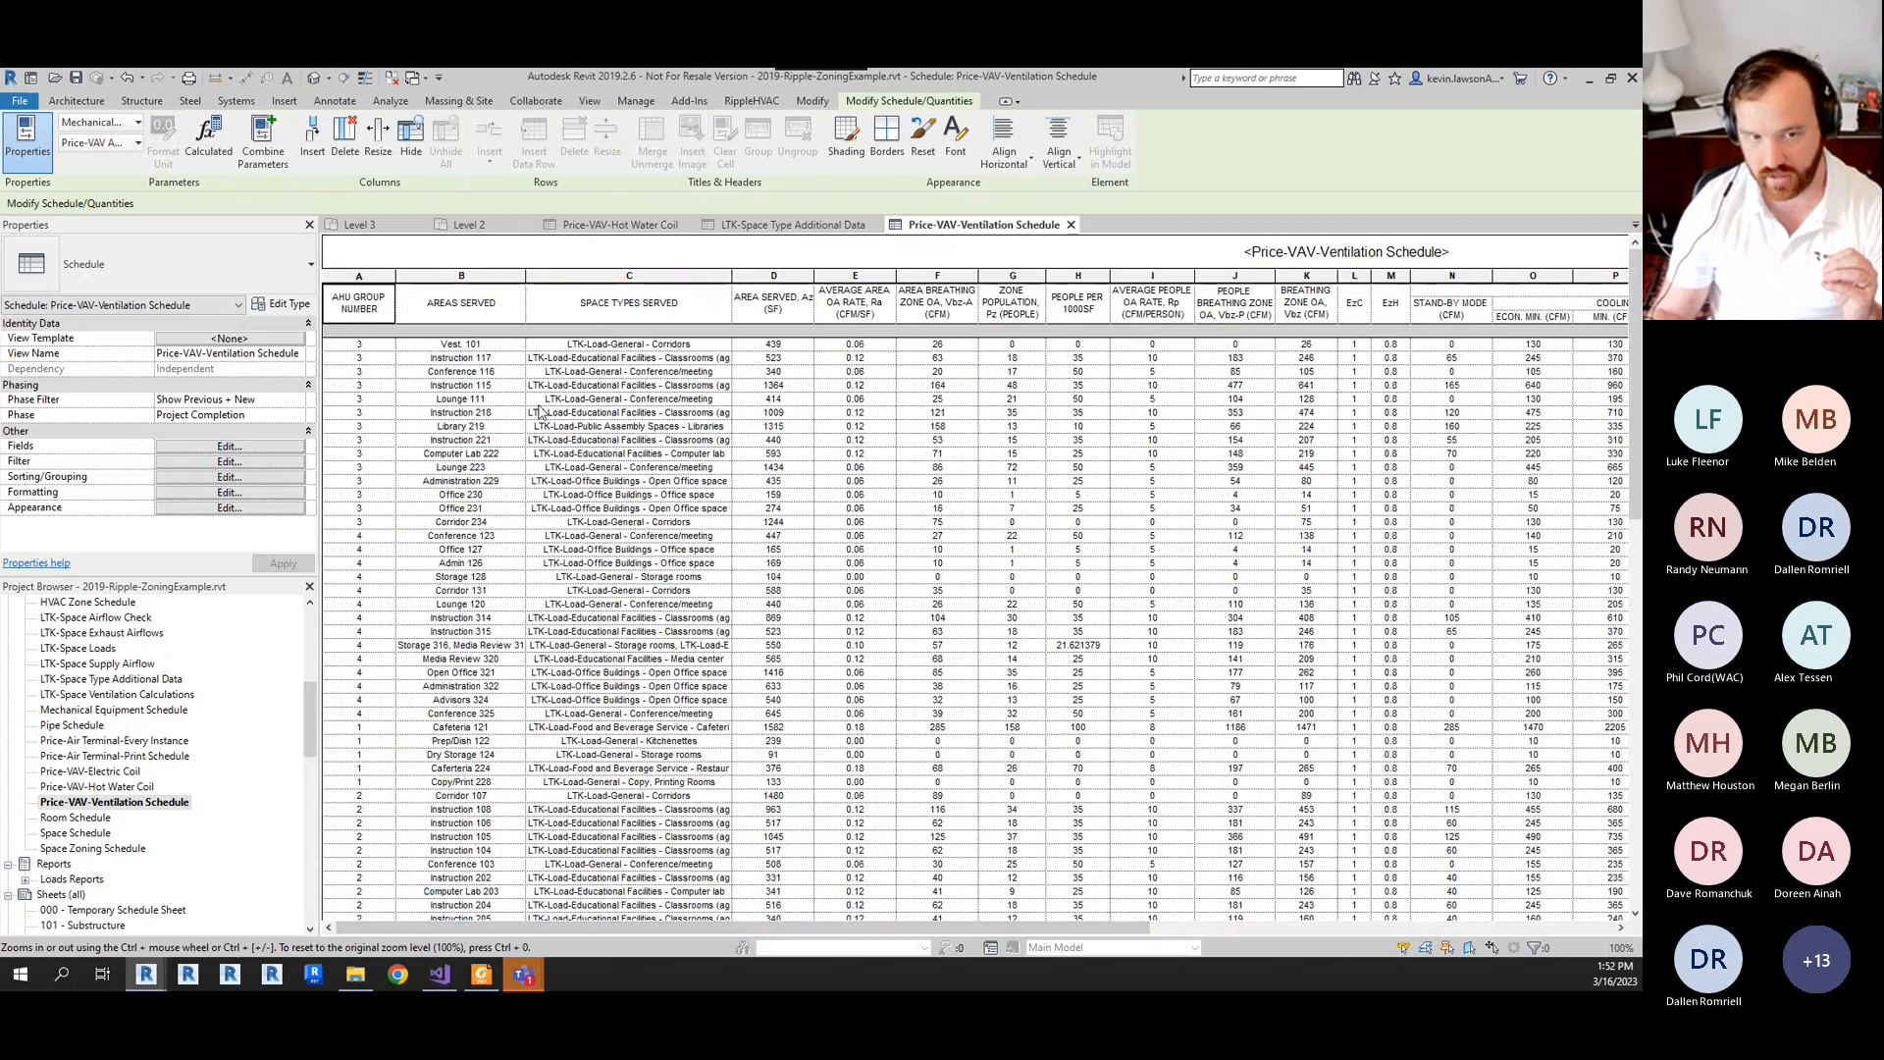
left_click(501, 350)
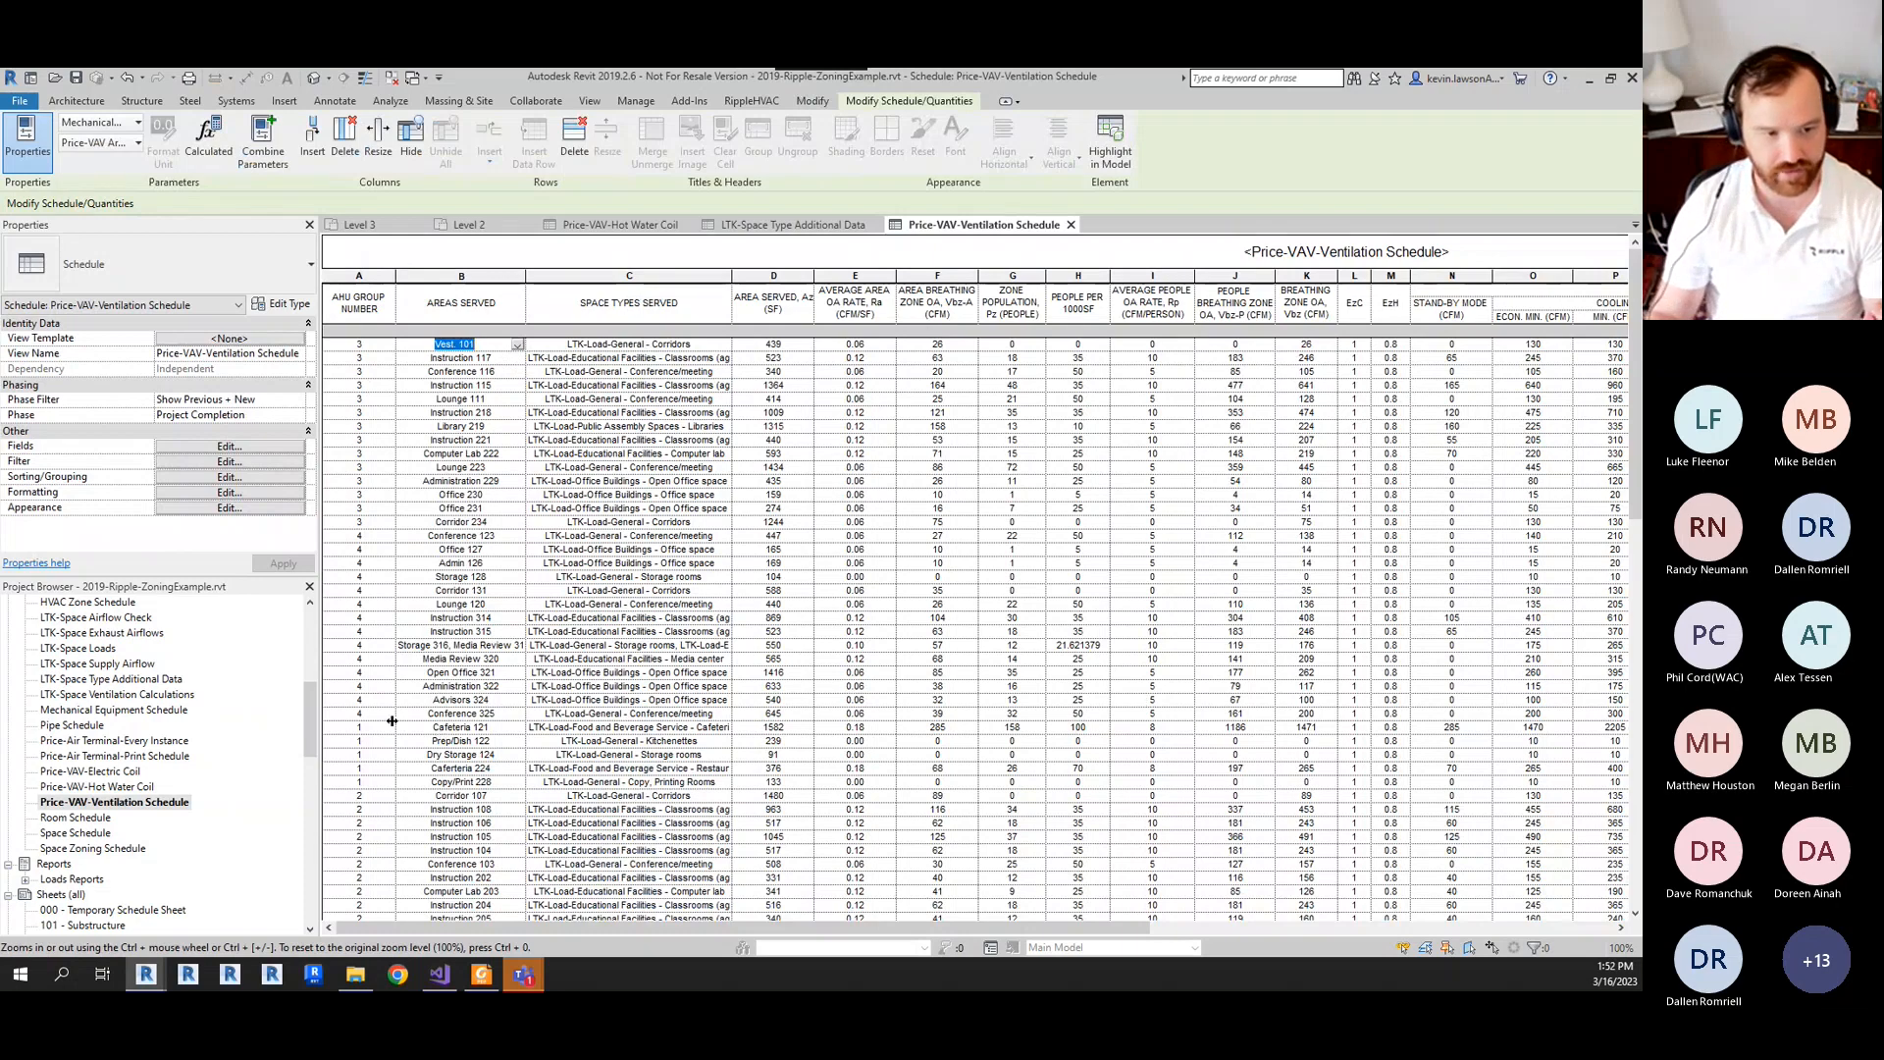
- Open the Price-VAV-Hot Water Coil schedule and duplicate it
left_click(139, 792)
double_click(139, 793)
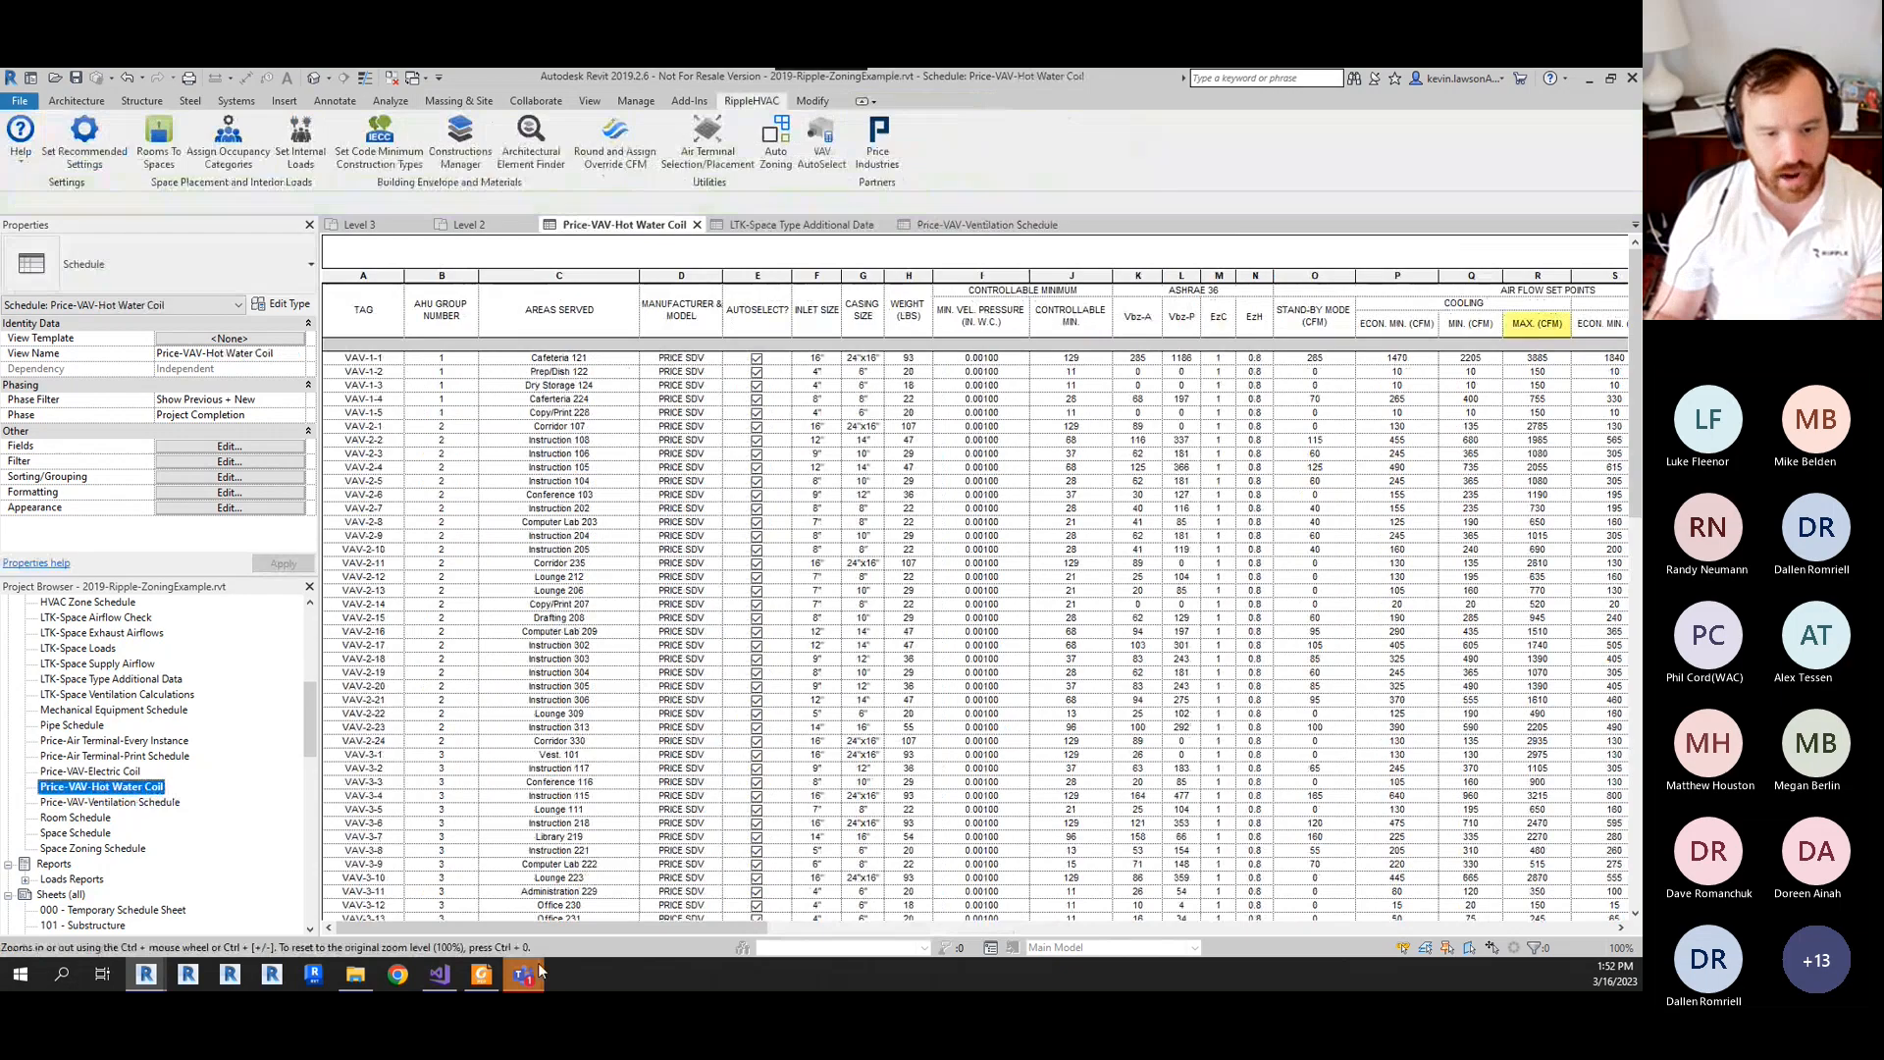
left_click_drag(564, 934, 574, 896)
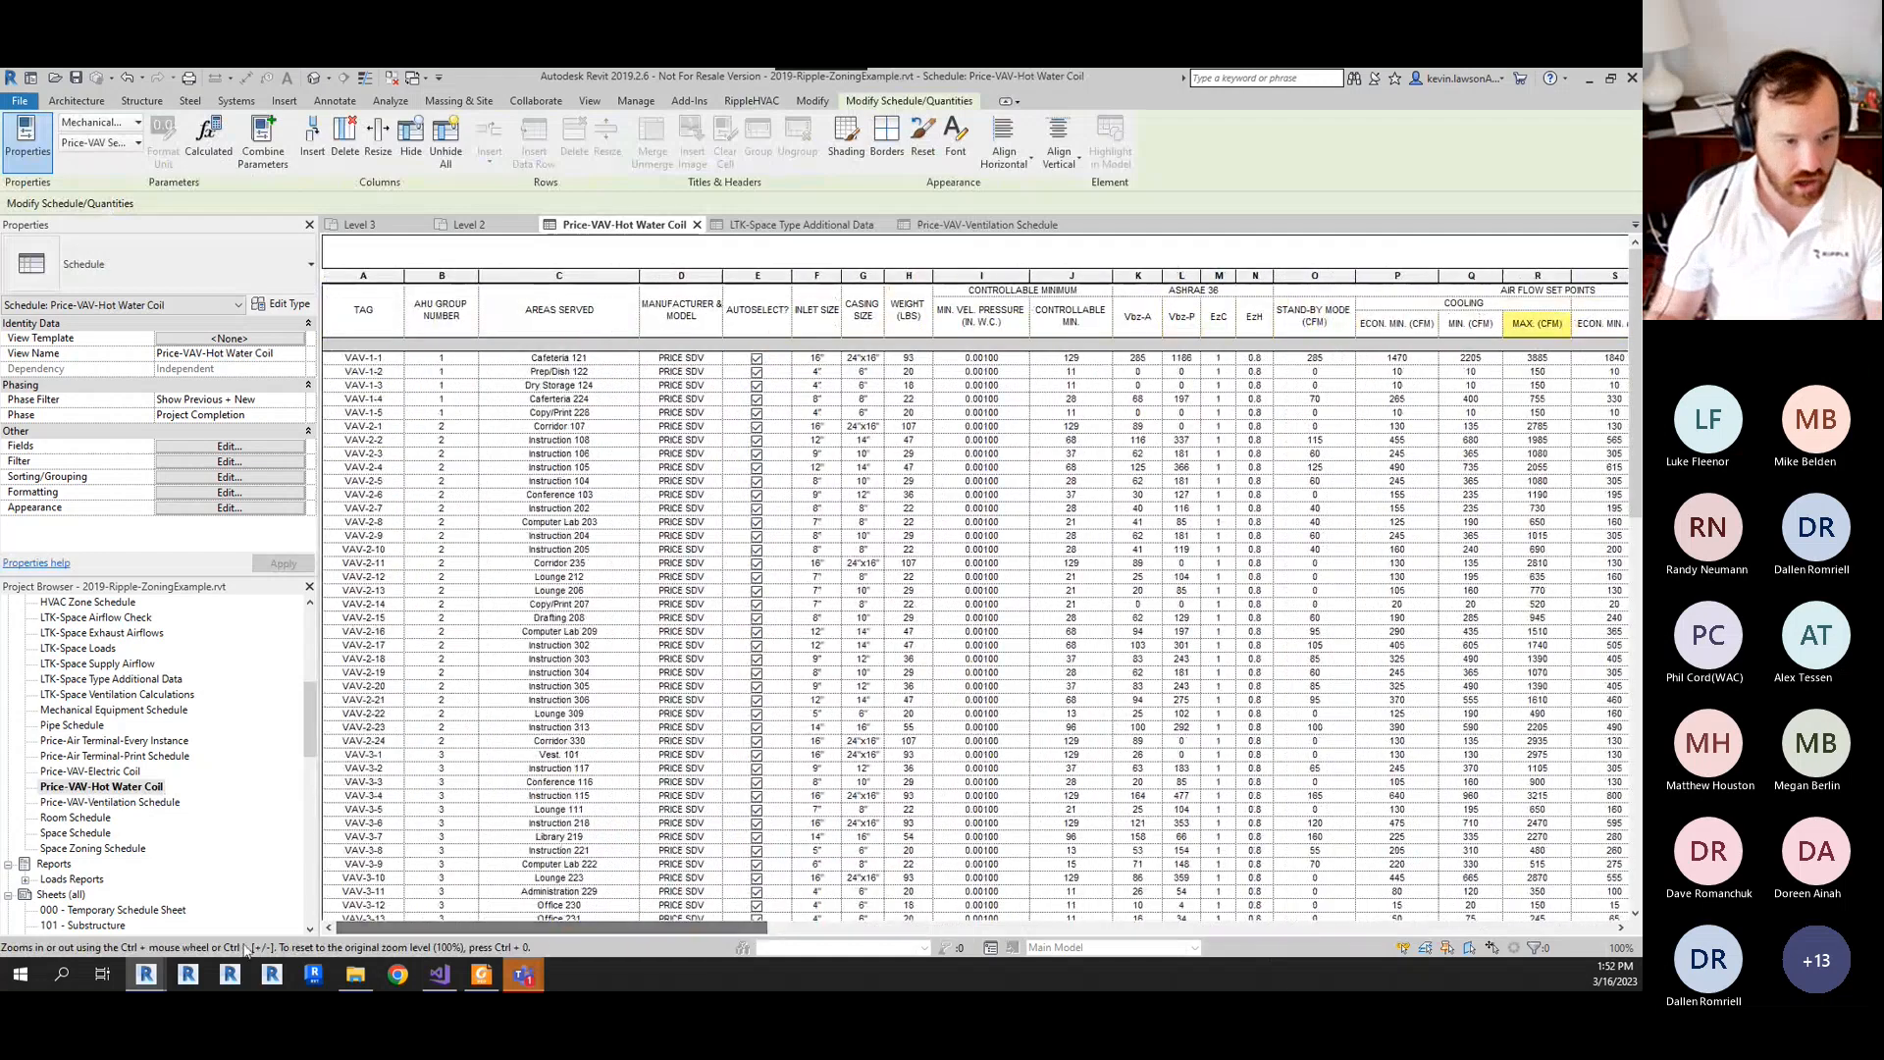
right_click(106, 788)
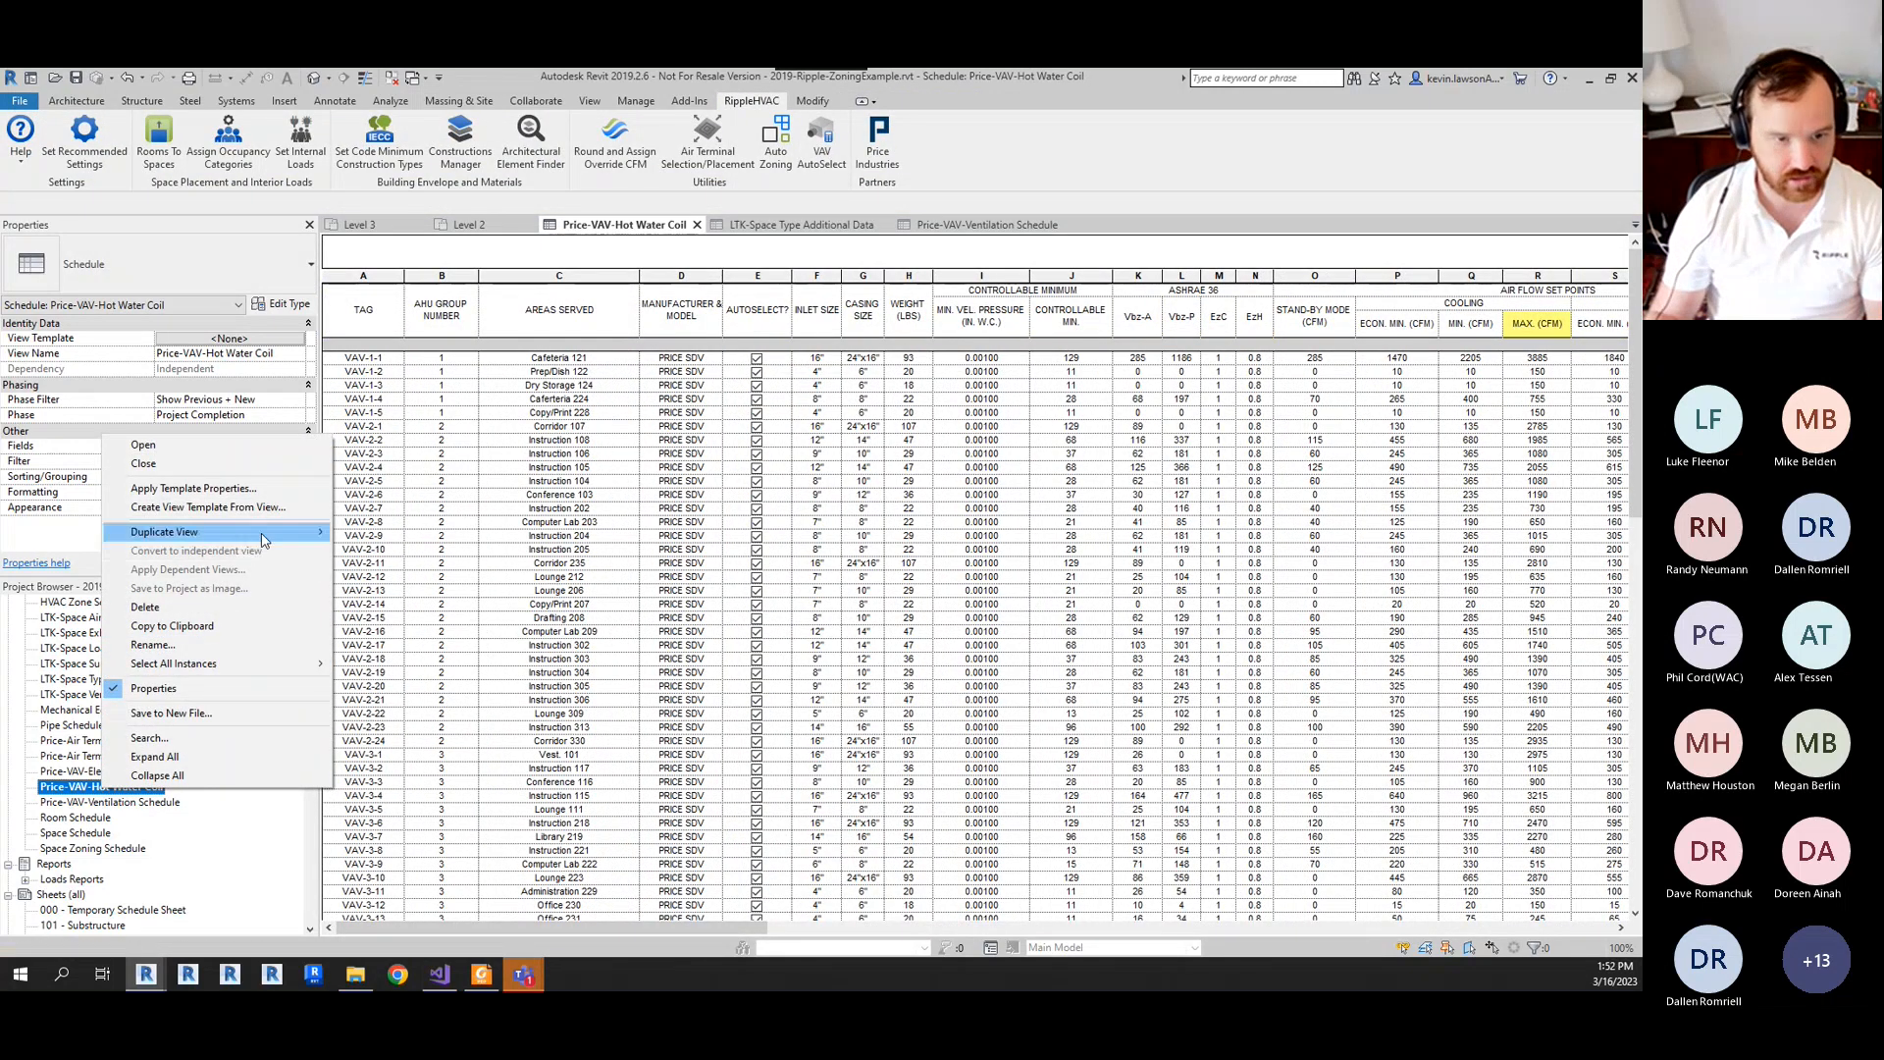
mouse_move(252, 530)
left_click(447, 536)
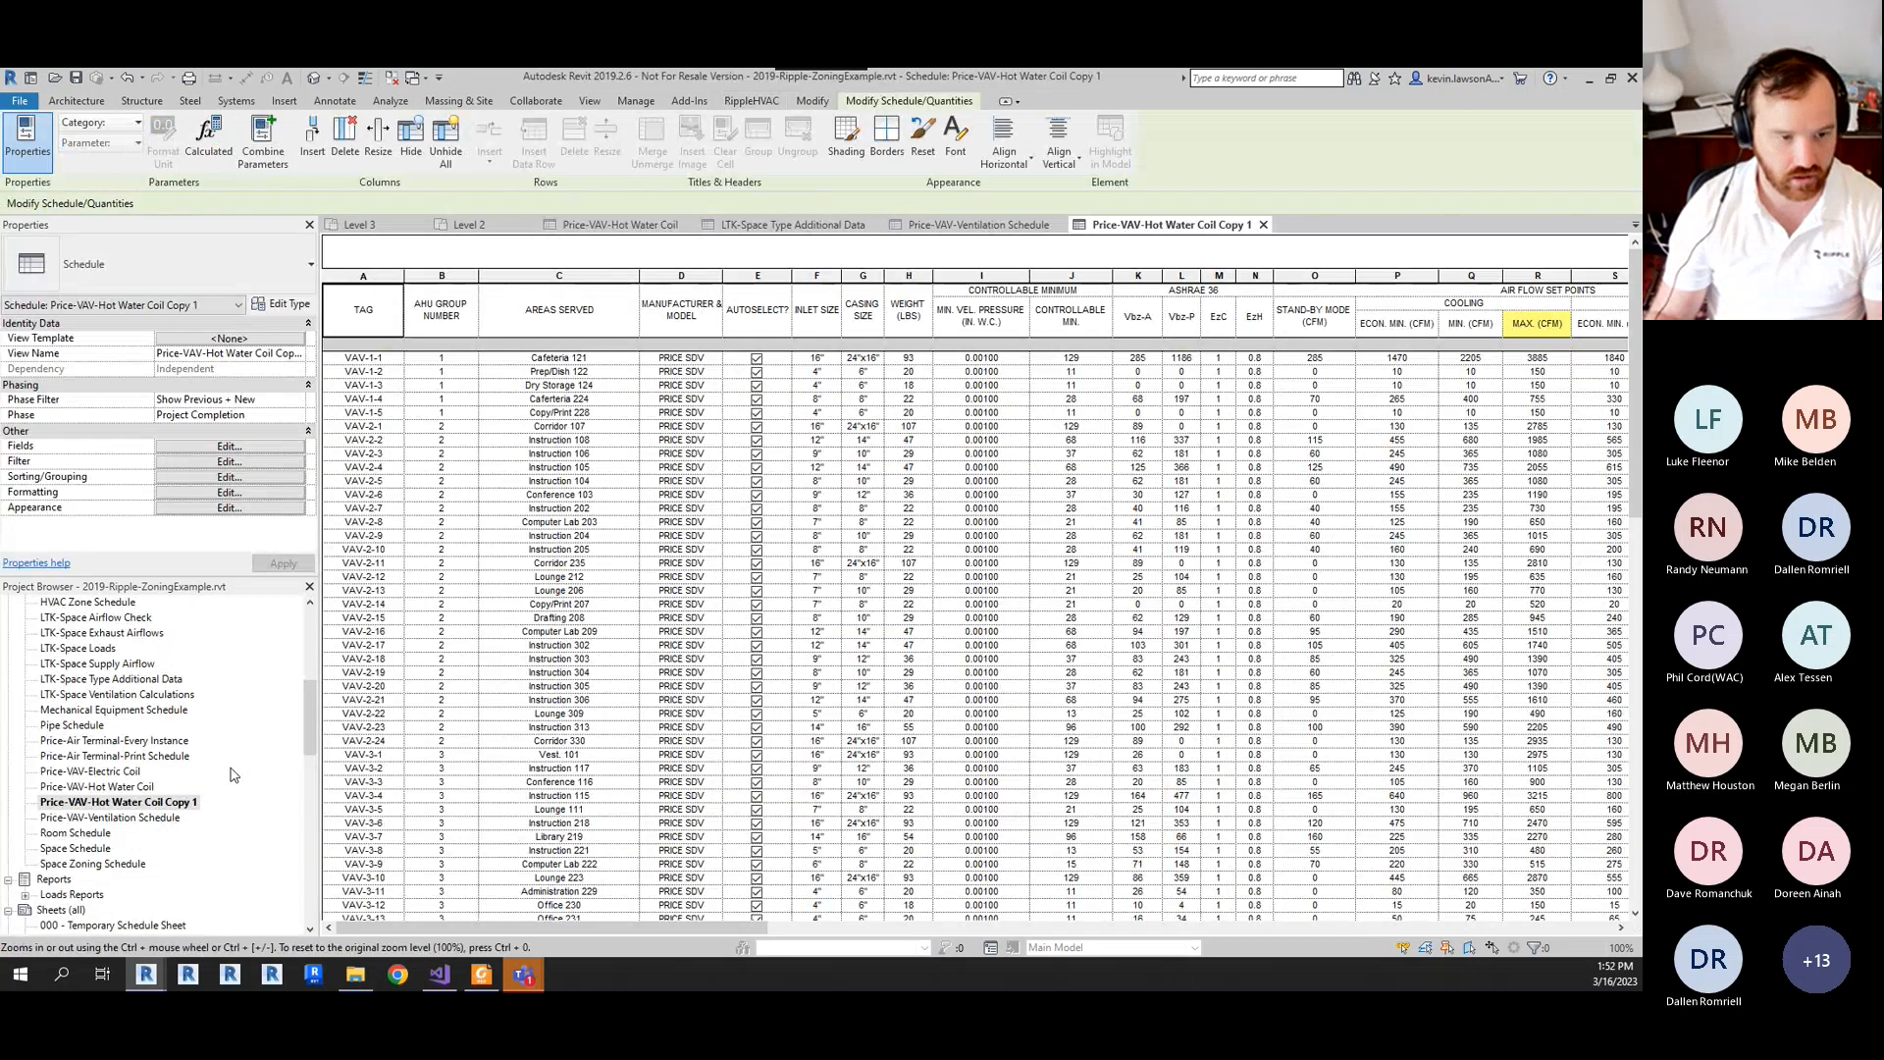
- Rename the duplicated hot water coil schedule as Price-VAV-Hot Water Coil Print Schedule
left_click(147, 803)
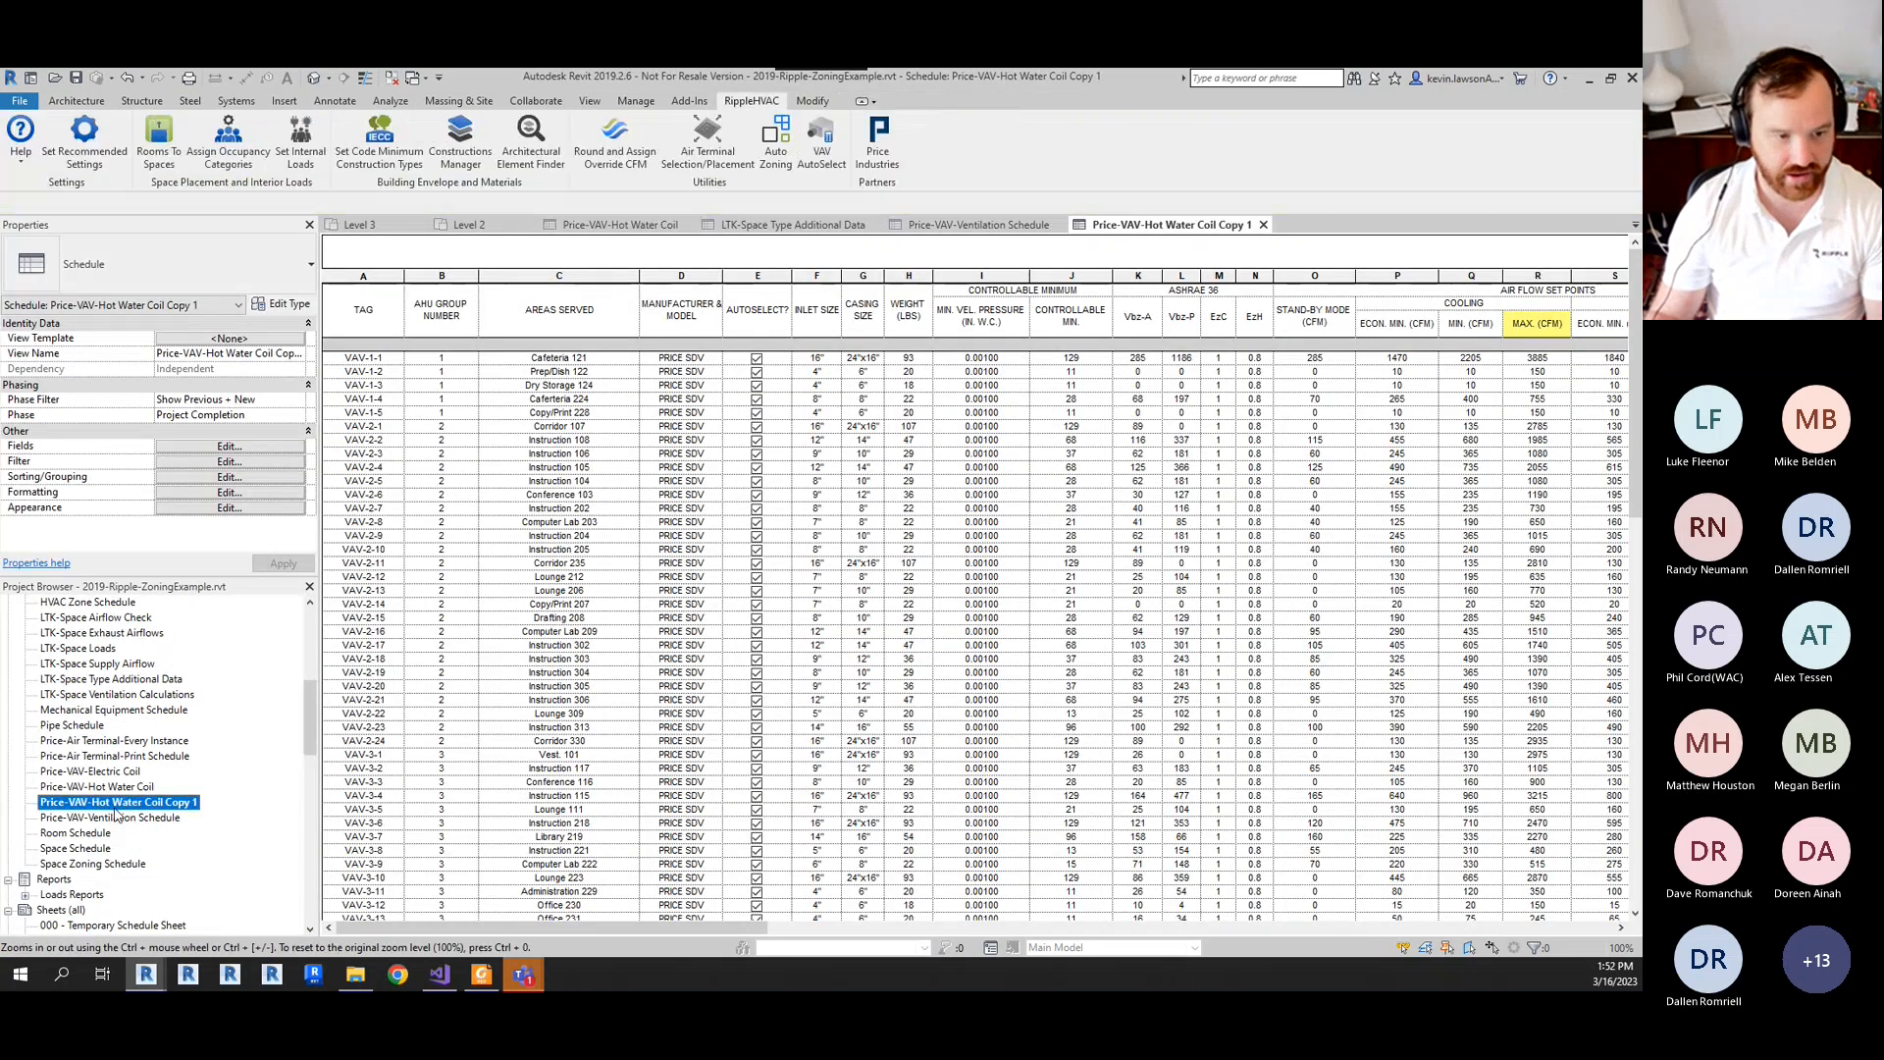
left_click(99, 806)
left_click_drag(96, 803, 199, 812)
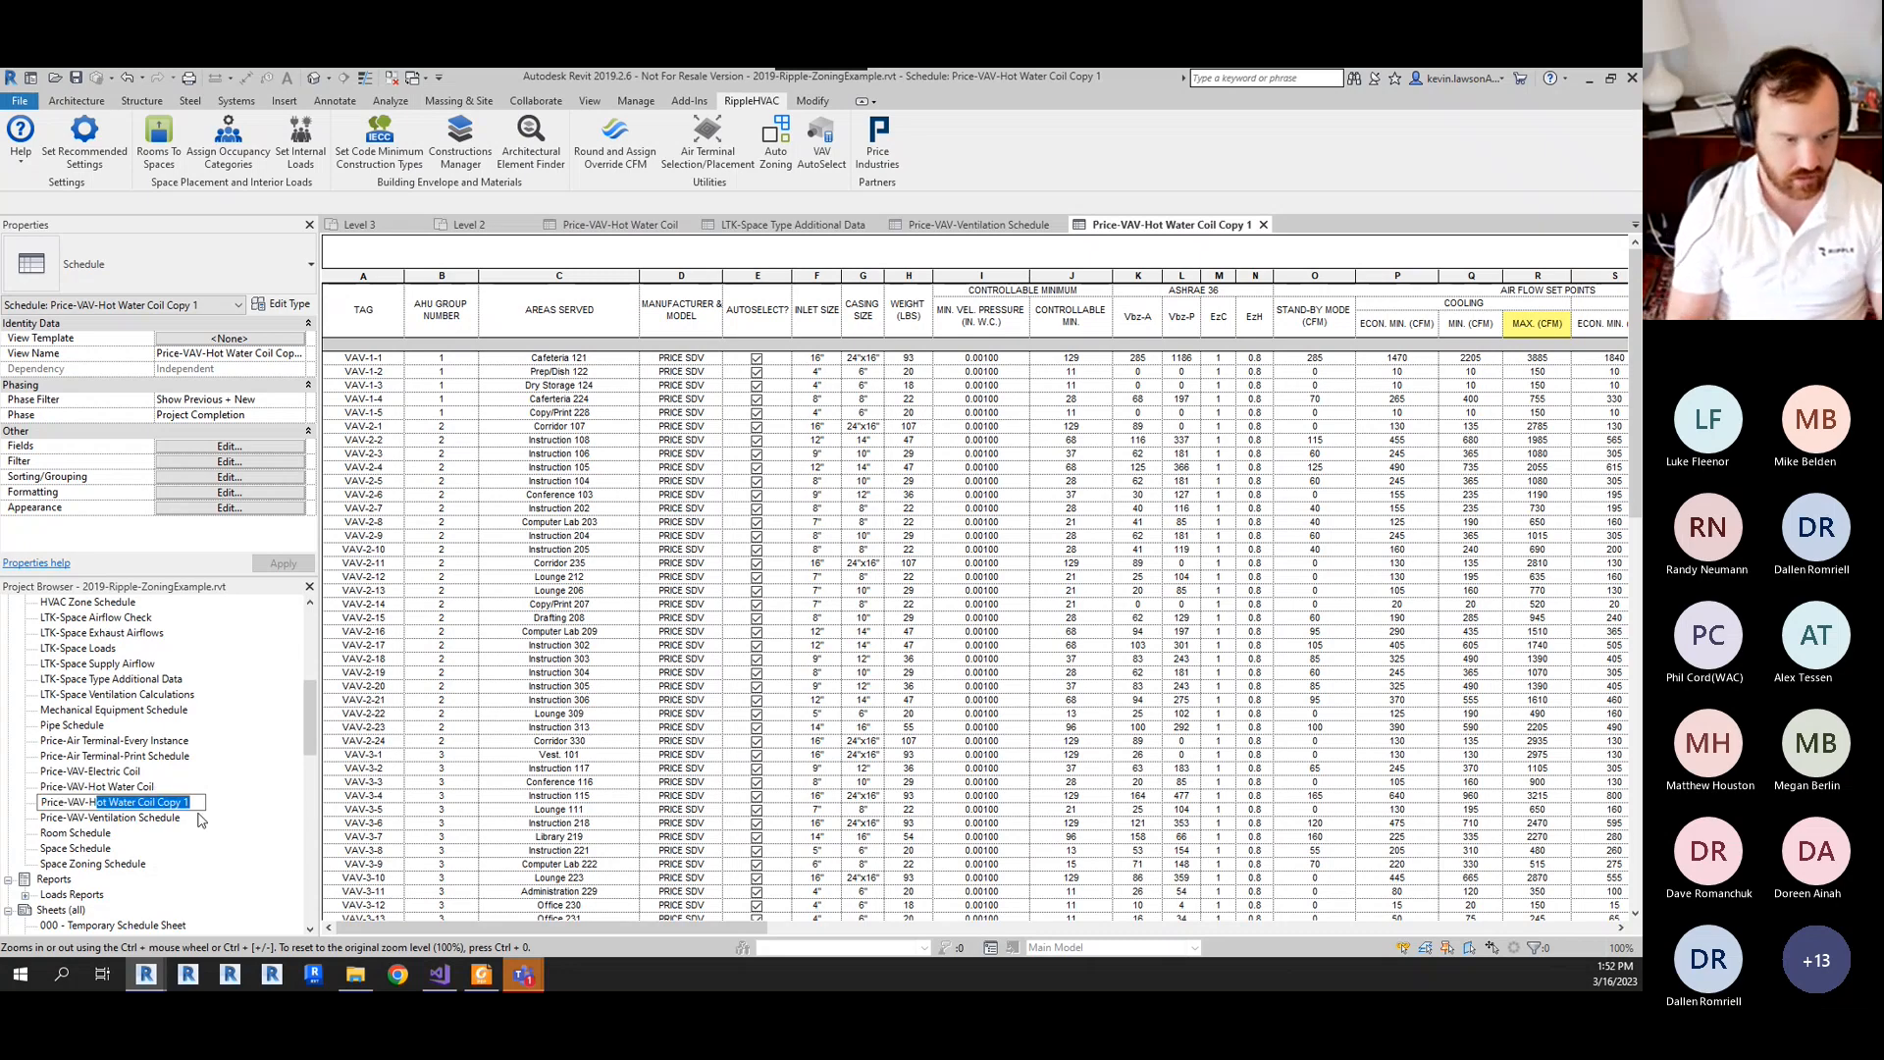
key("Right")
key("BackSpace")
key("BackSpace")
key("BackSpace")
key("BackSpace")
key("BackSpace")
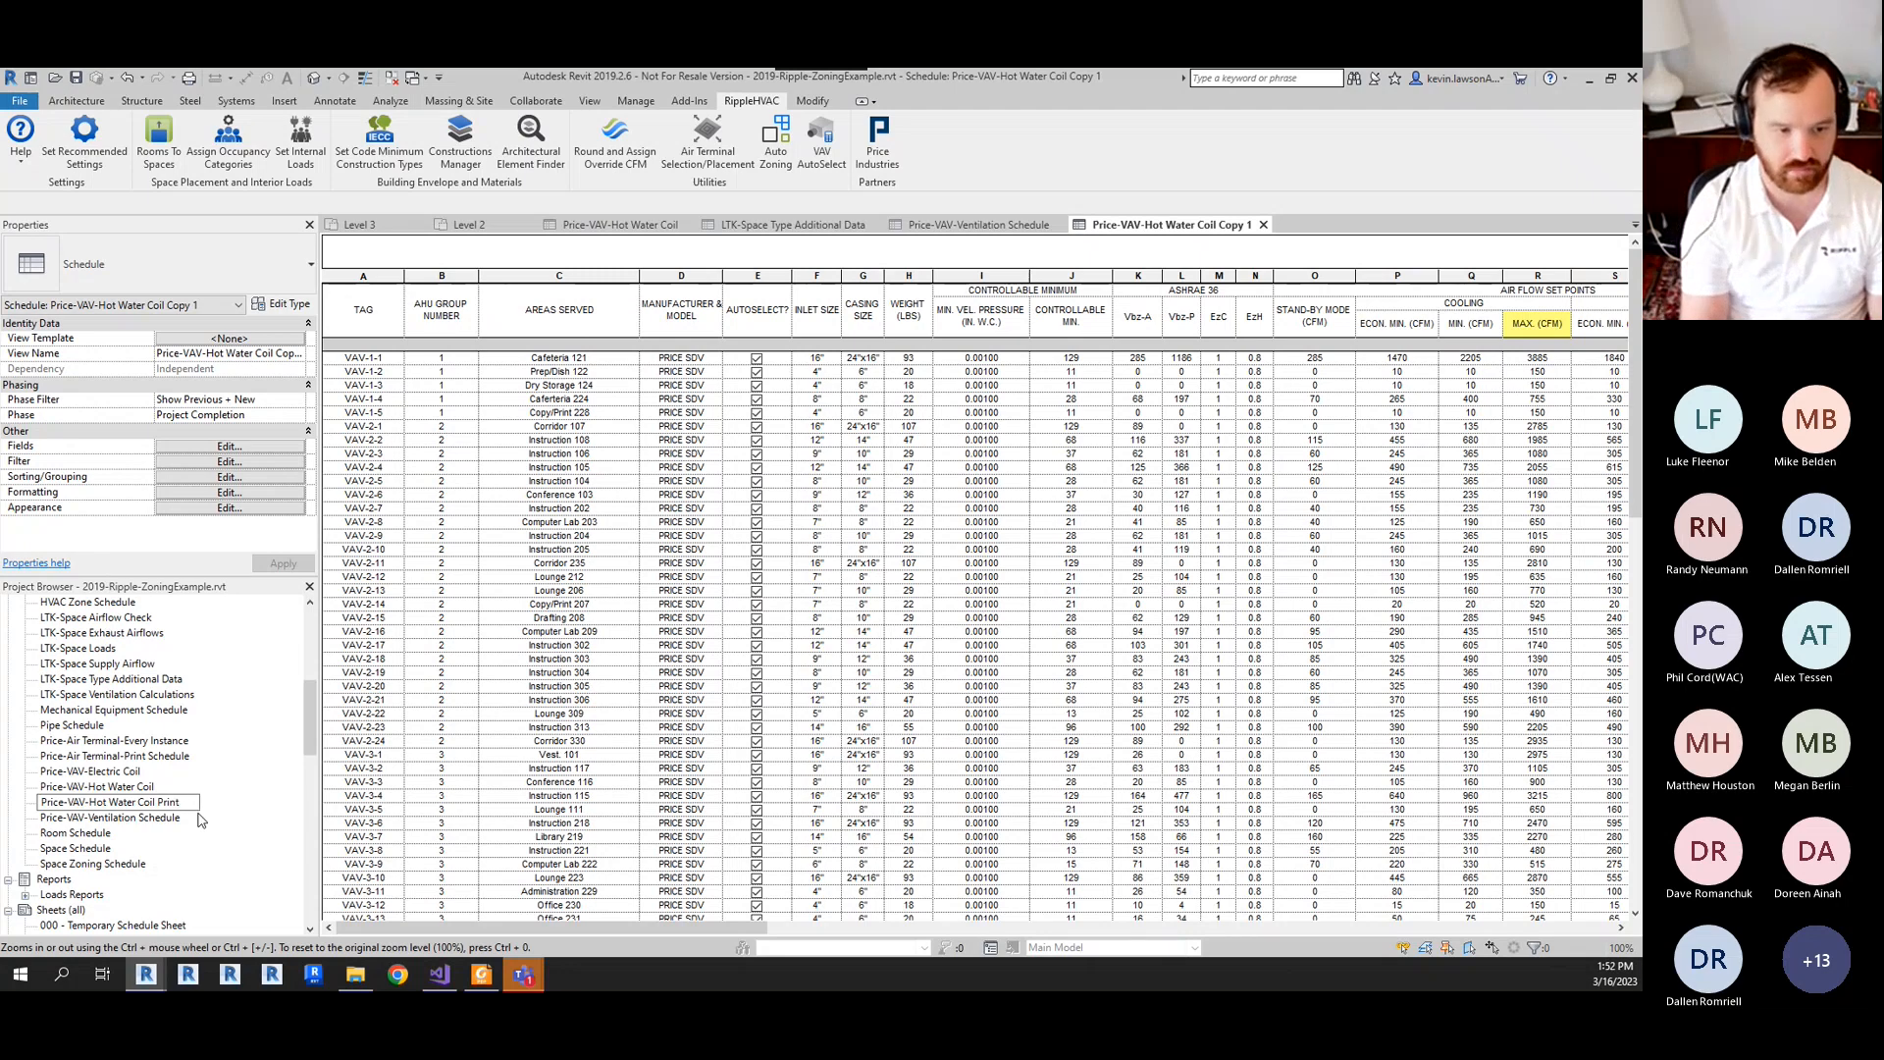
type("Print Schedule")
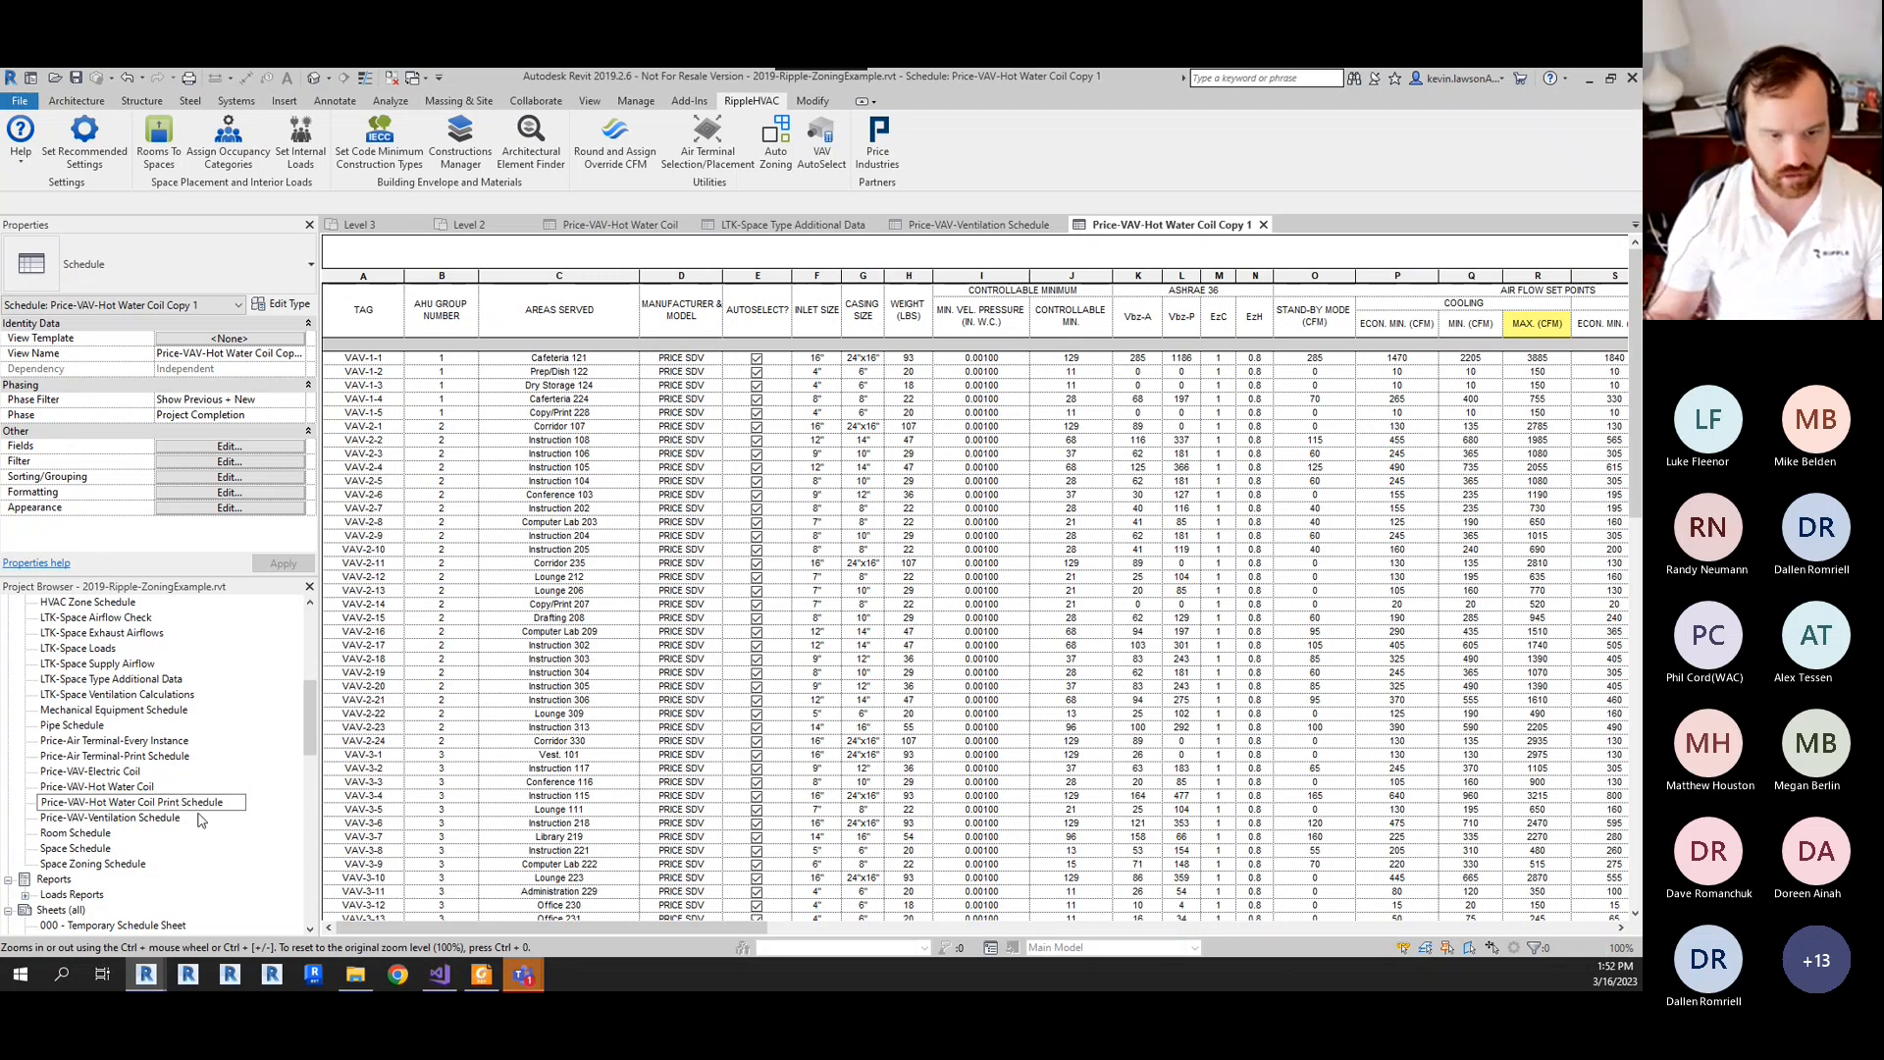
left_click(533, 715)
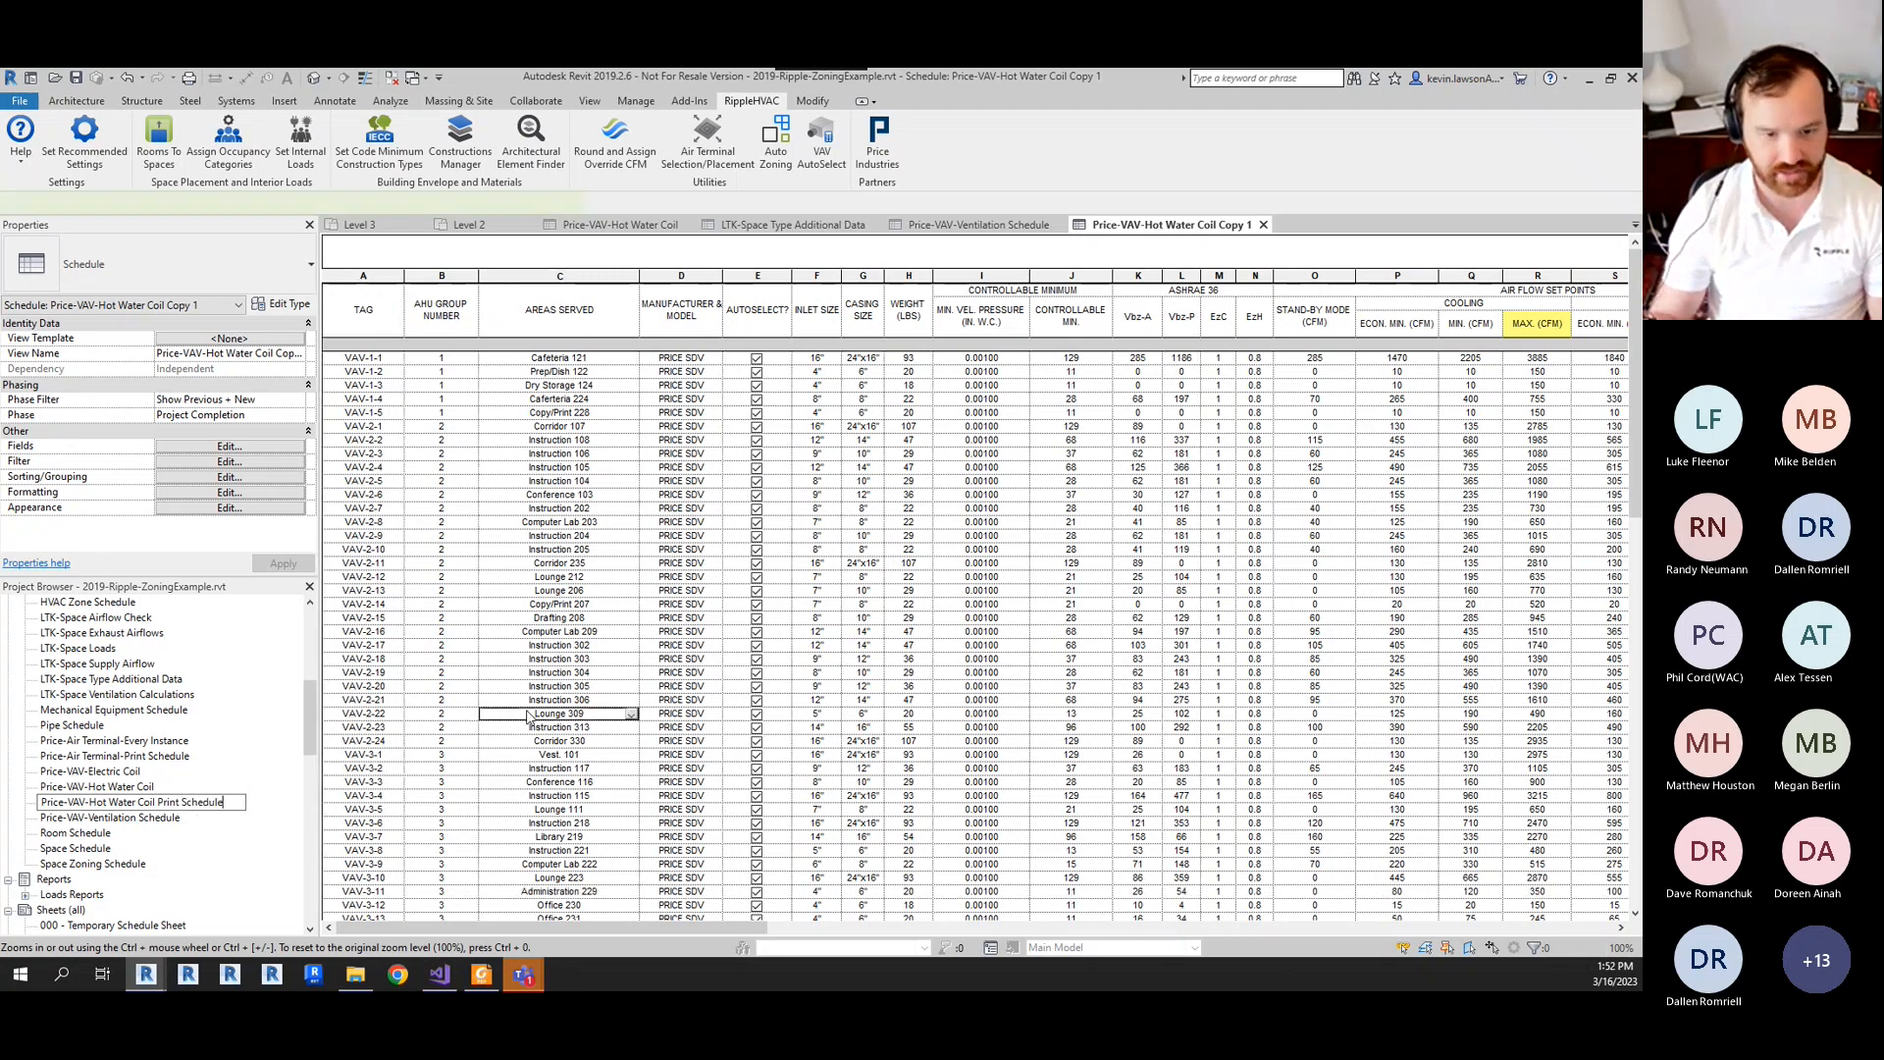
- Hide the columns from Liner through the radiated octave band sound levels in the hot water coil print schedule
left_click_drag(533, 928, 1135, 924)
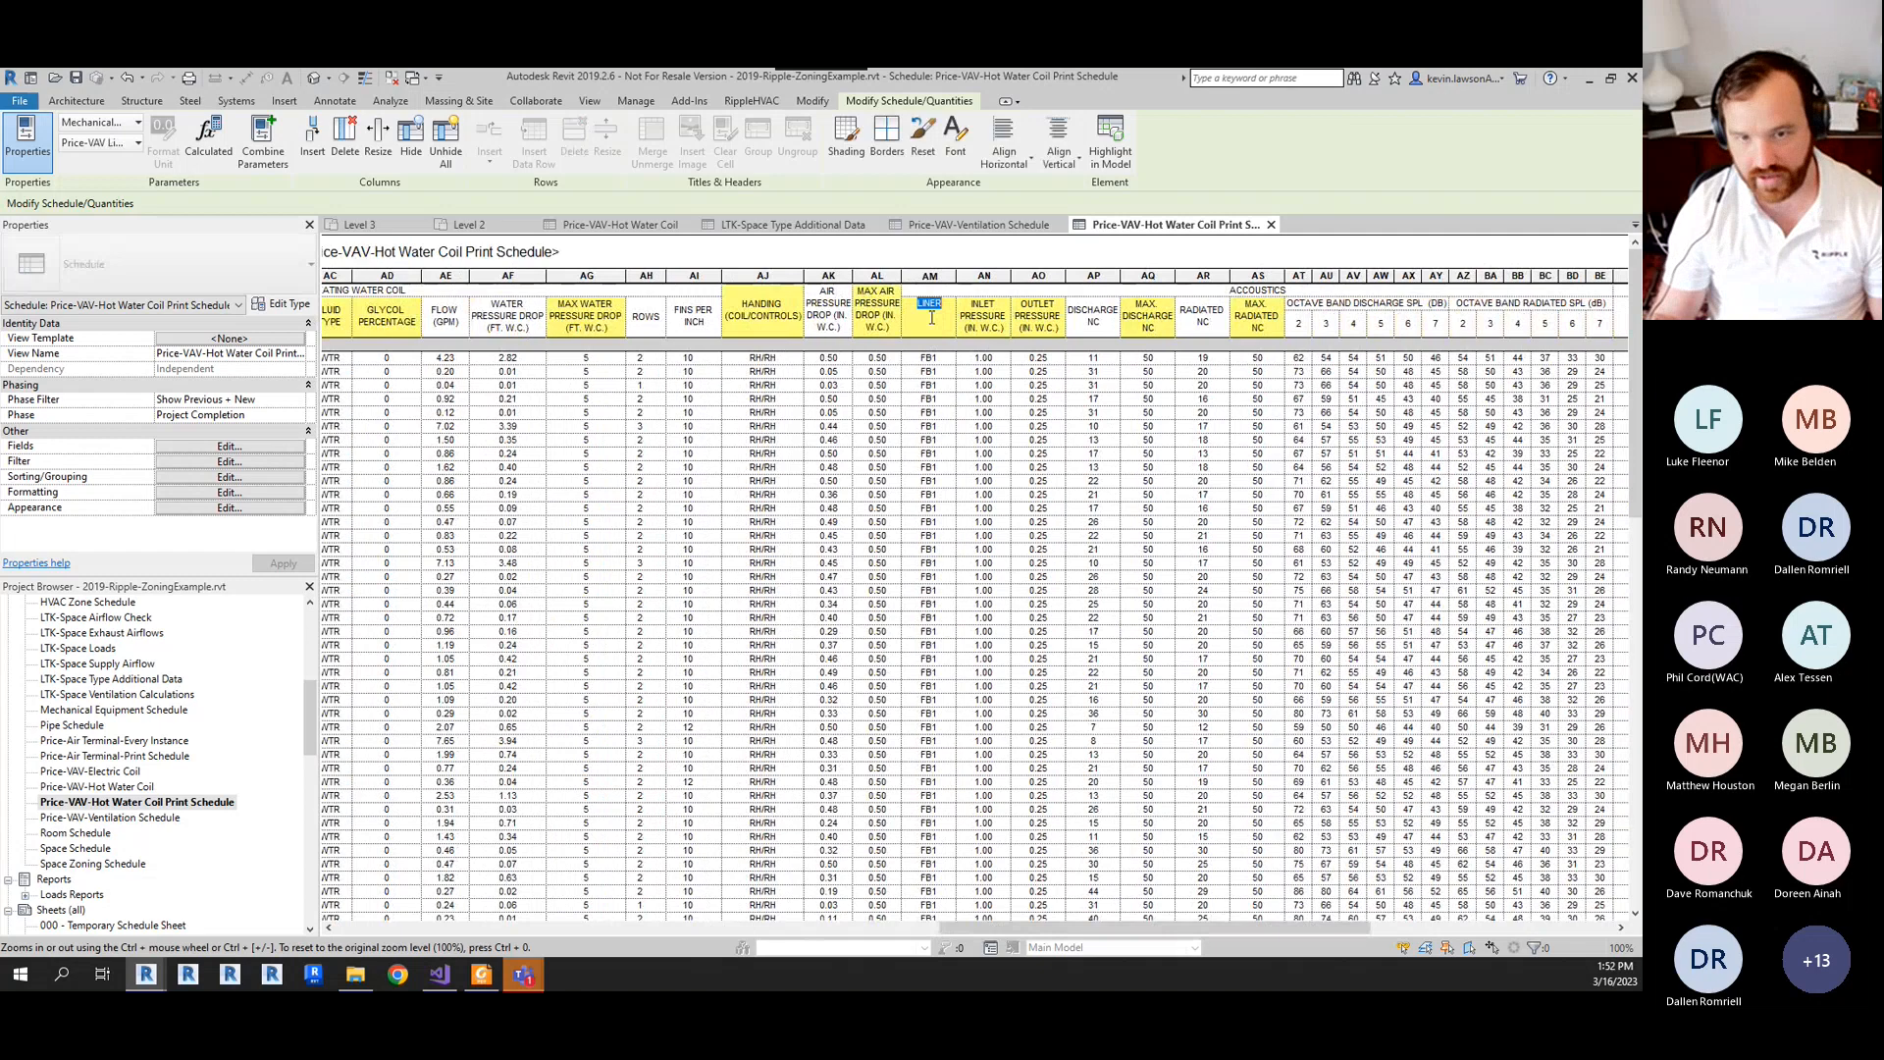
left_click(929, 278)
left_click_drag(967, 926, 1085, 925)
left_click(1240, 278, "shift")
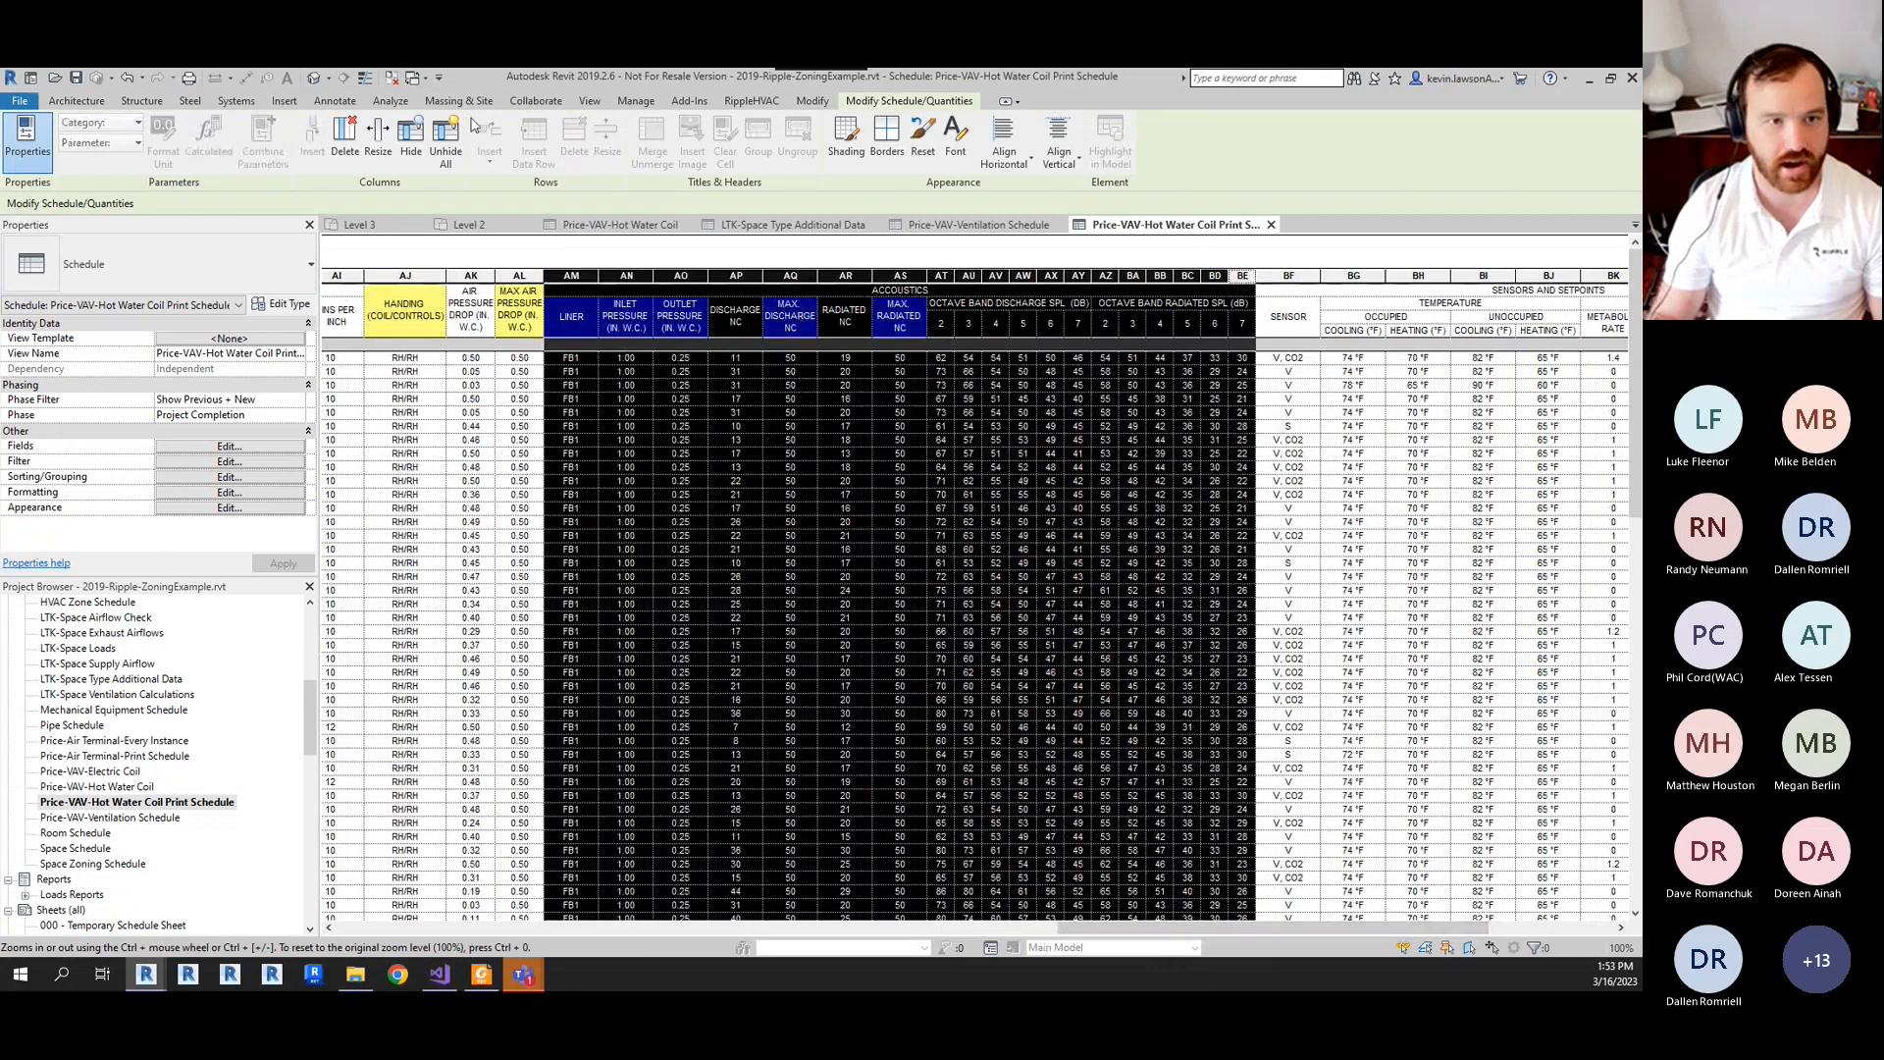
left_click(410, 137)
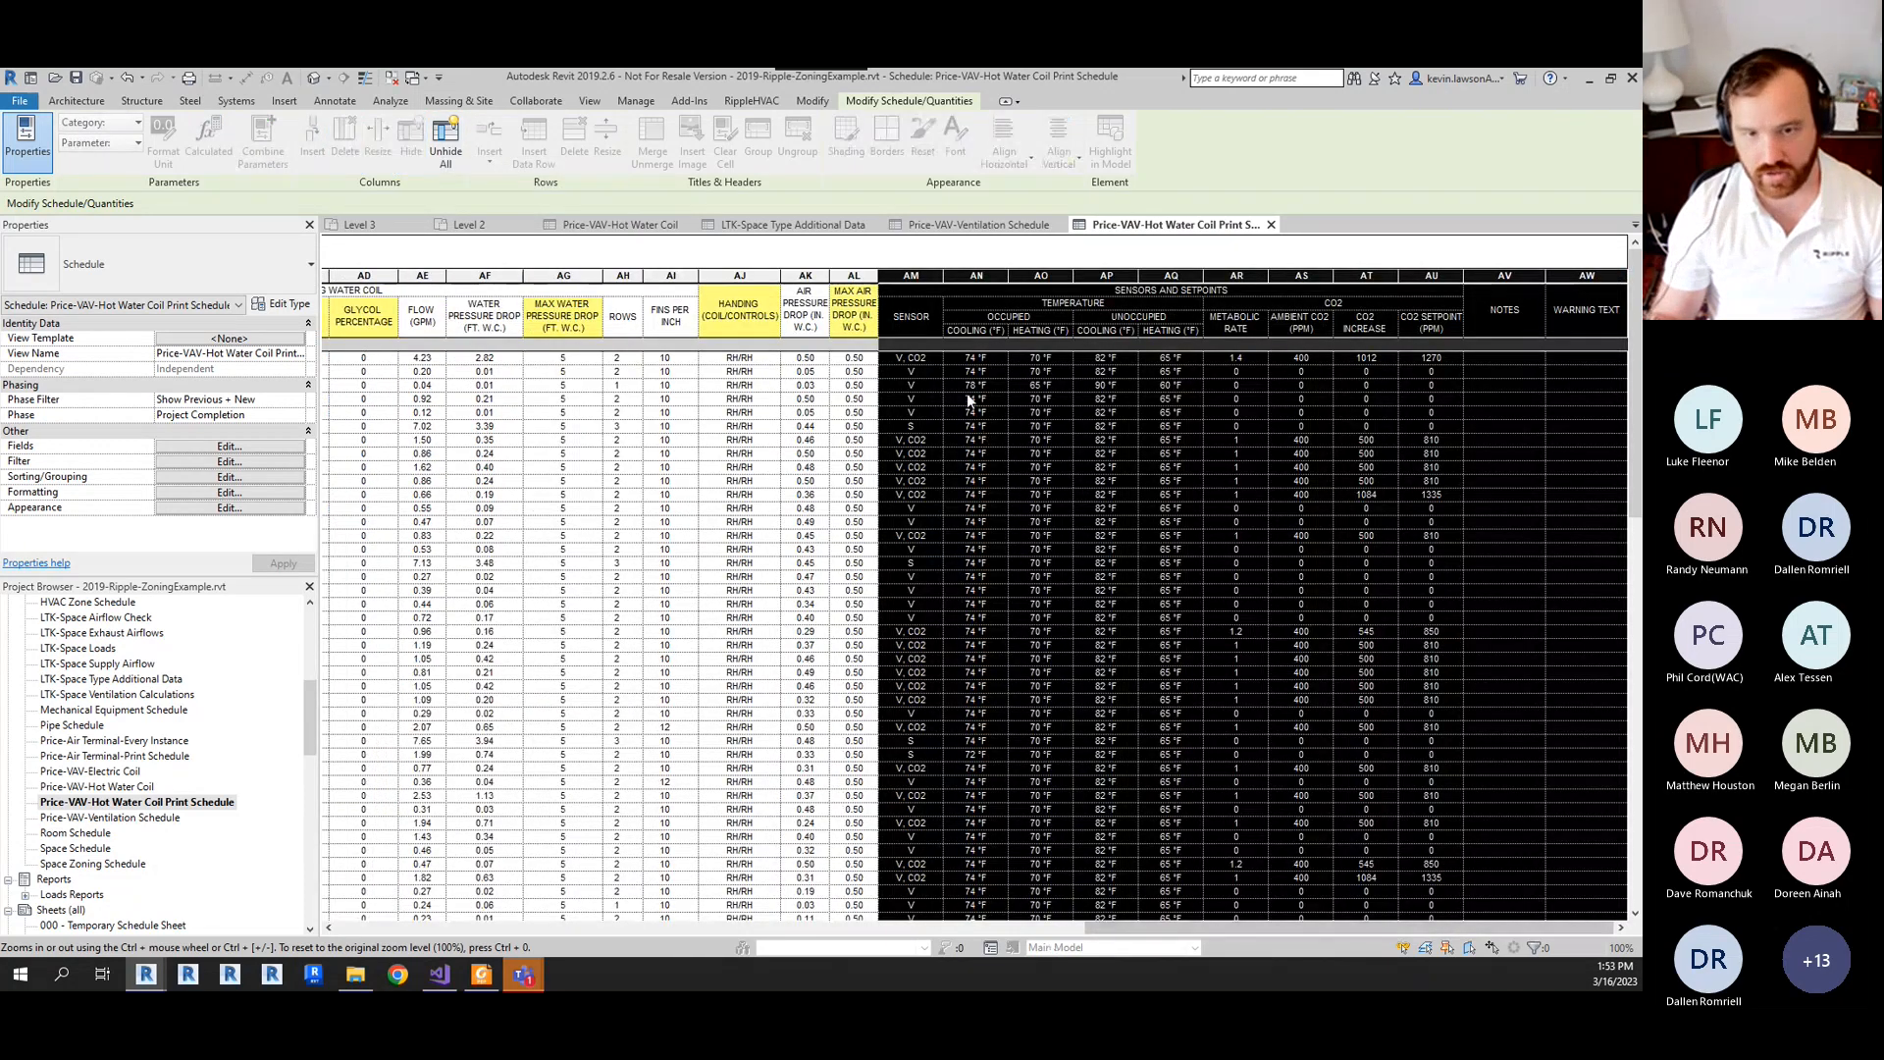
- Hide the temperature, metabolic rate and CO2 set point columns in the print schedule, keeping the Sensor column
left_click(972, 386)
left_click(989, 278)
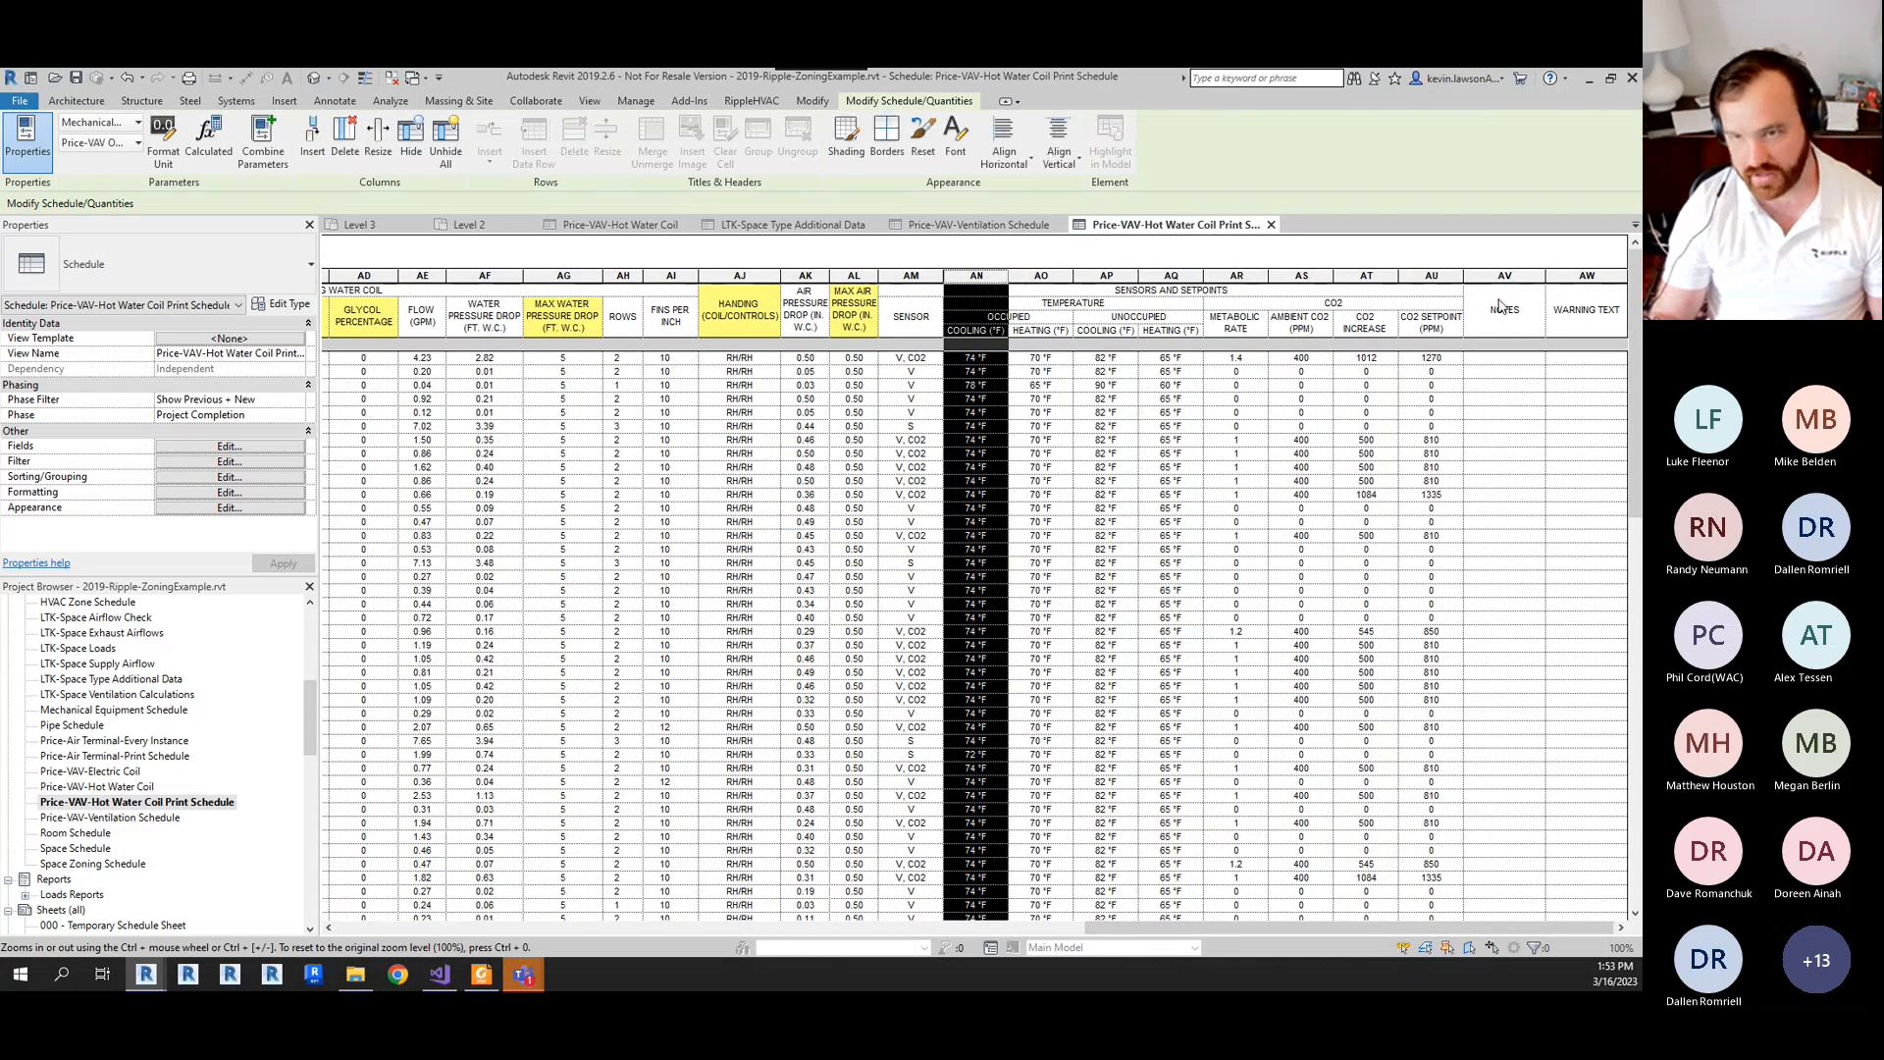
left_click(1434, 282, "shift")
left_click(411, 149)
- Review the remaining columns and rows of the print schedule, from the controllable minimum values to the notes
left_click_drag(1238, 926, 857, 781)
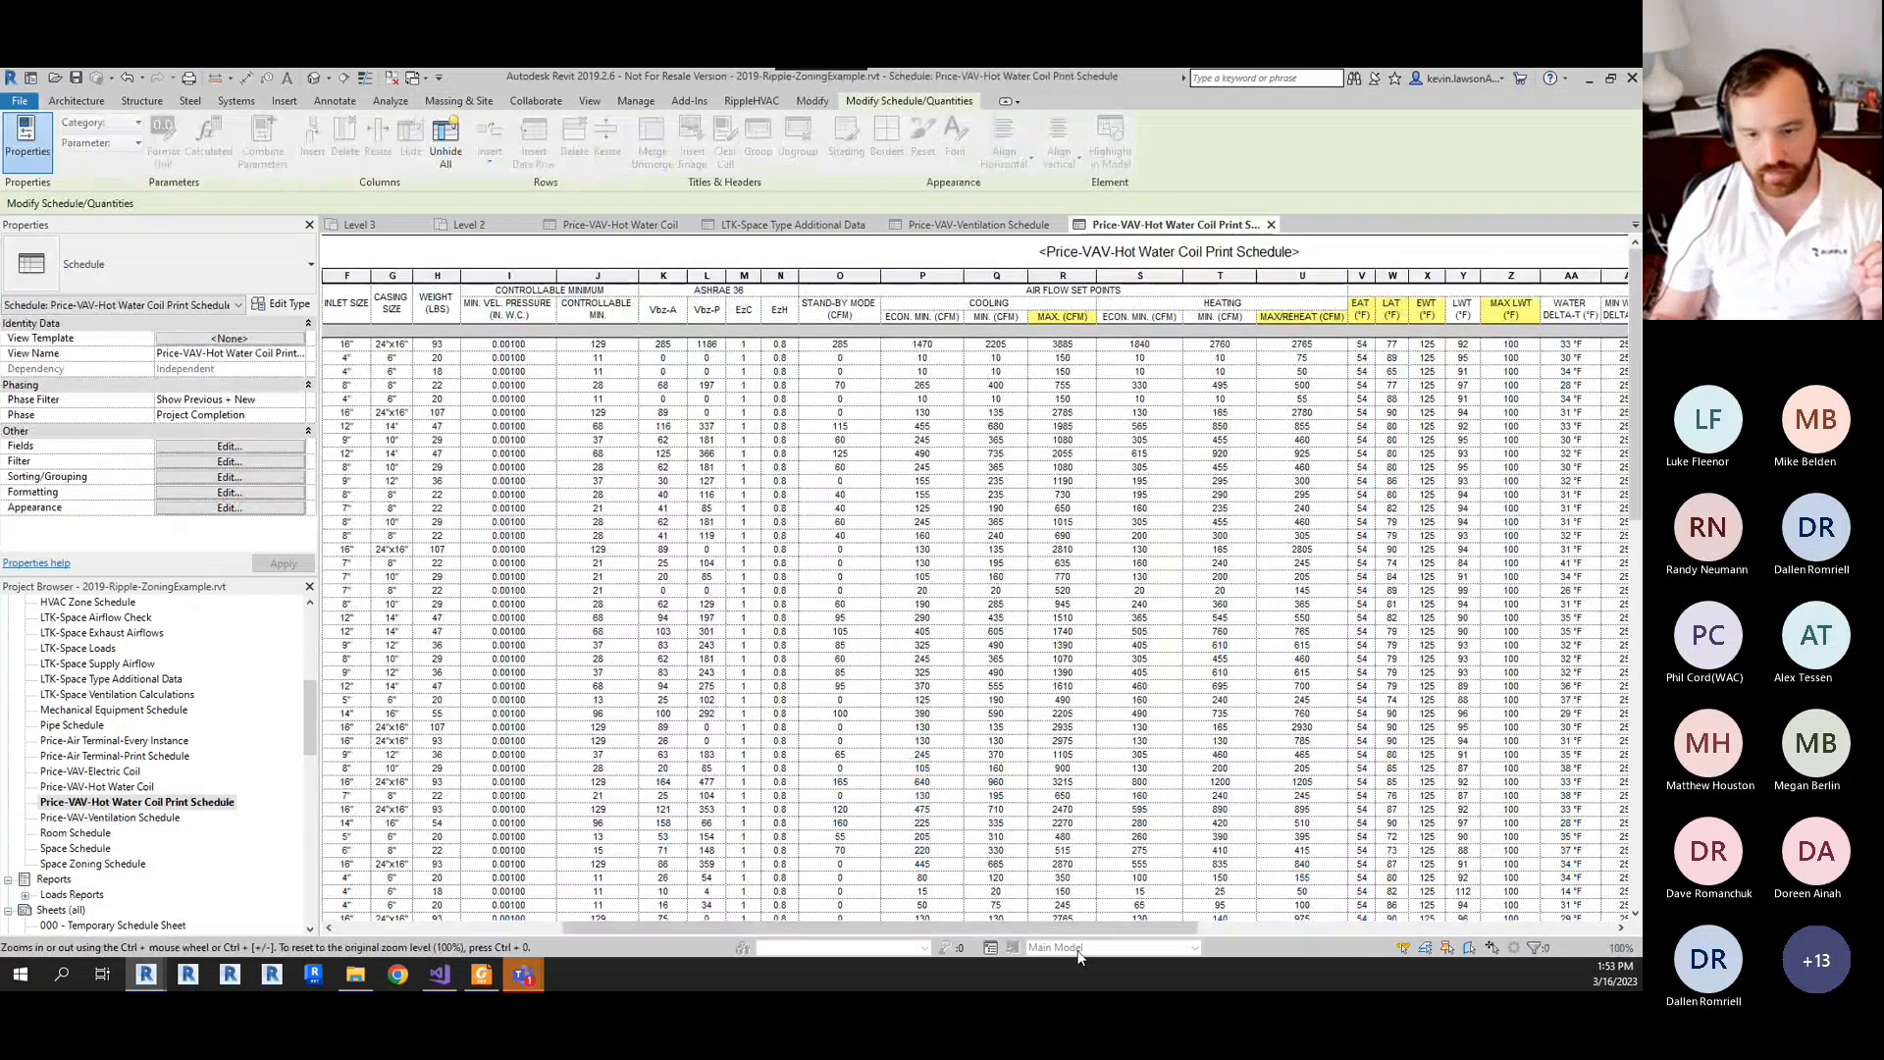
left_click_drag(1090, 929, 1498, 937)
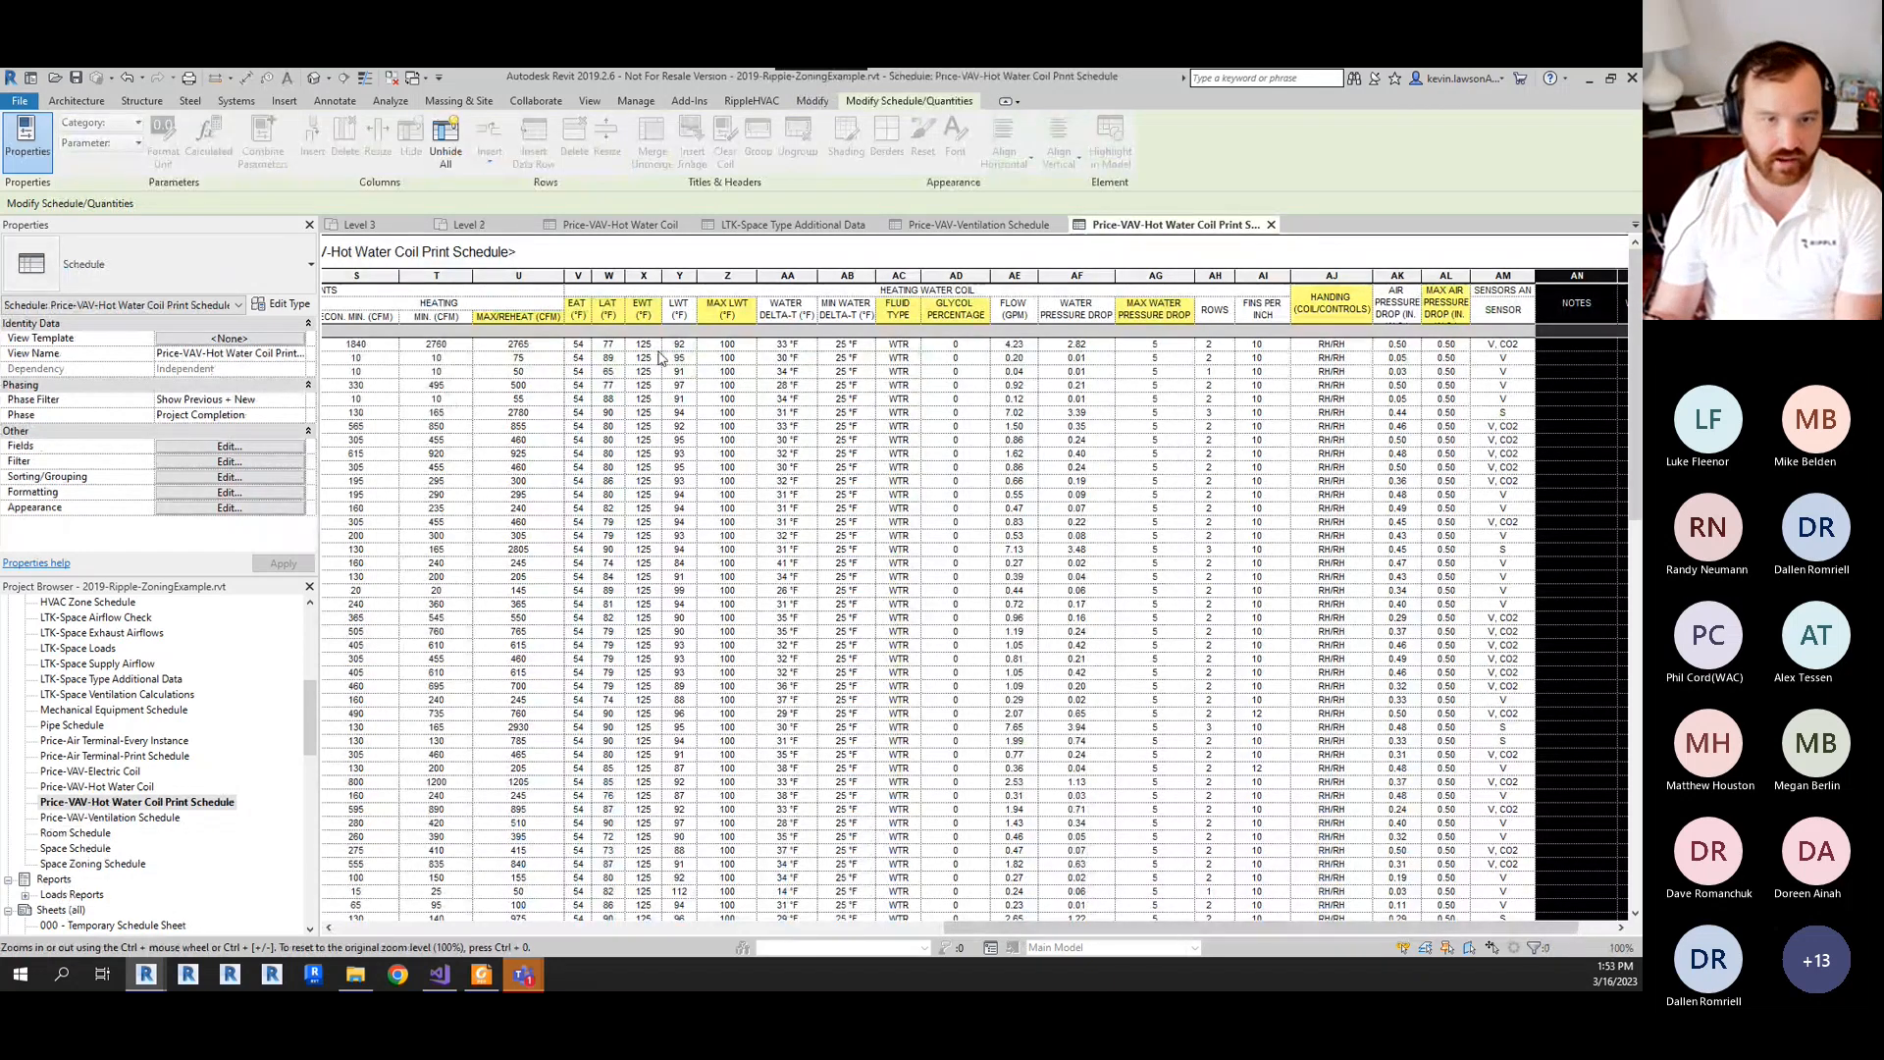
scroll(644, 359, "down", 15)
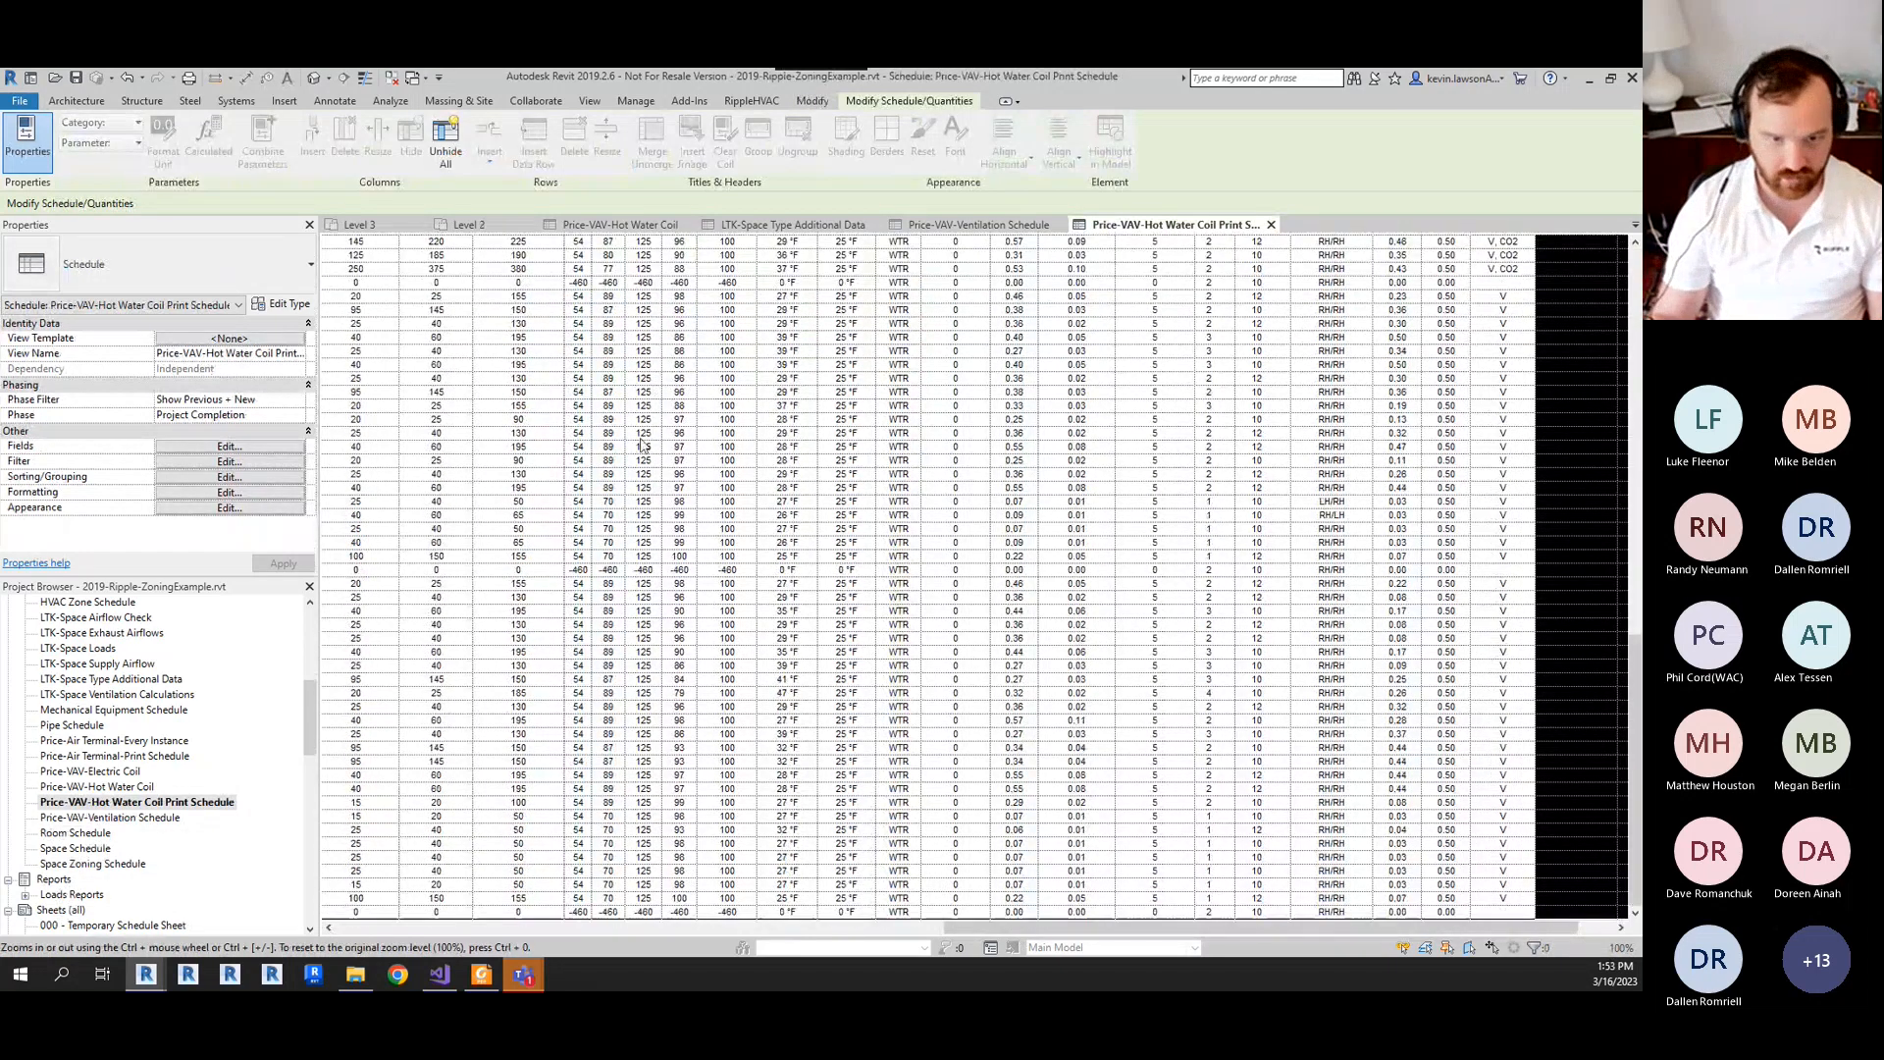
scroll(635, 478, "up", 15)
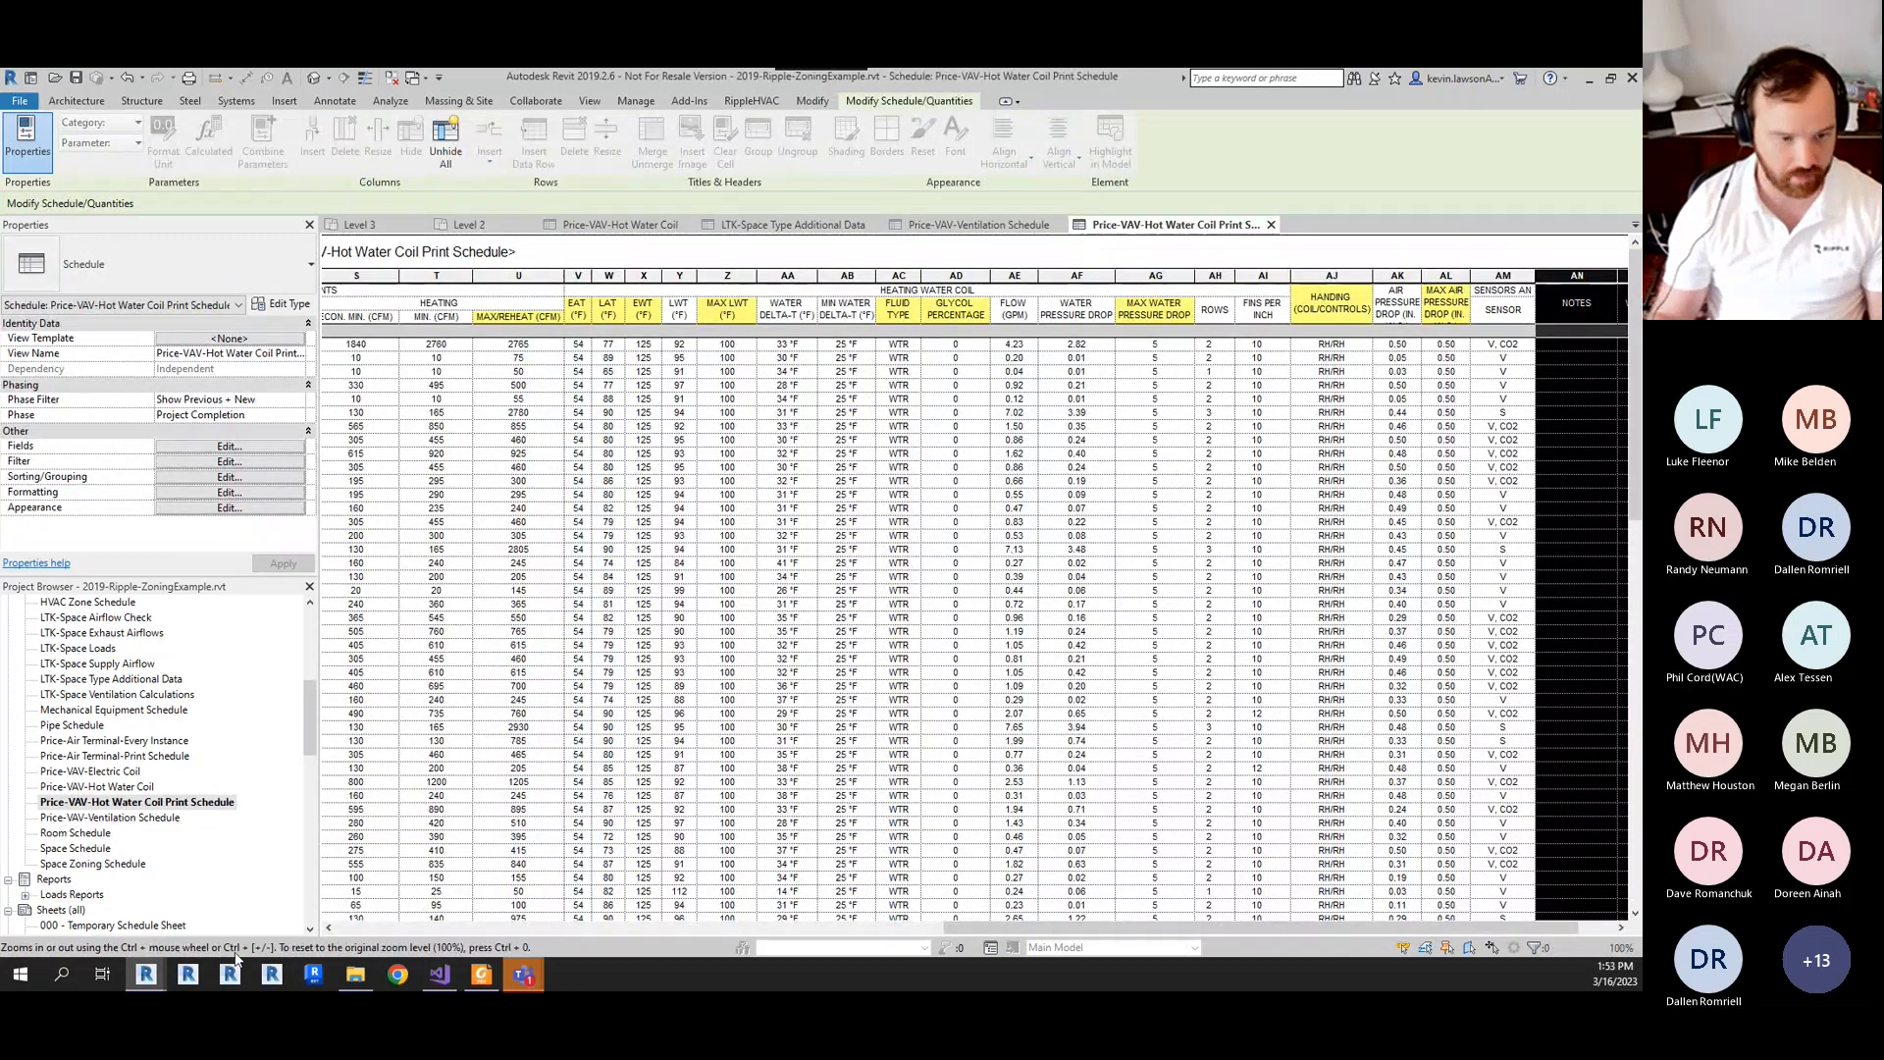
- Set the VAV AutoSelect heat source to Hot Water, check its selection criteria and return to the print schedule
mouse_move(145, 974)
left_click(246, 913)
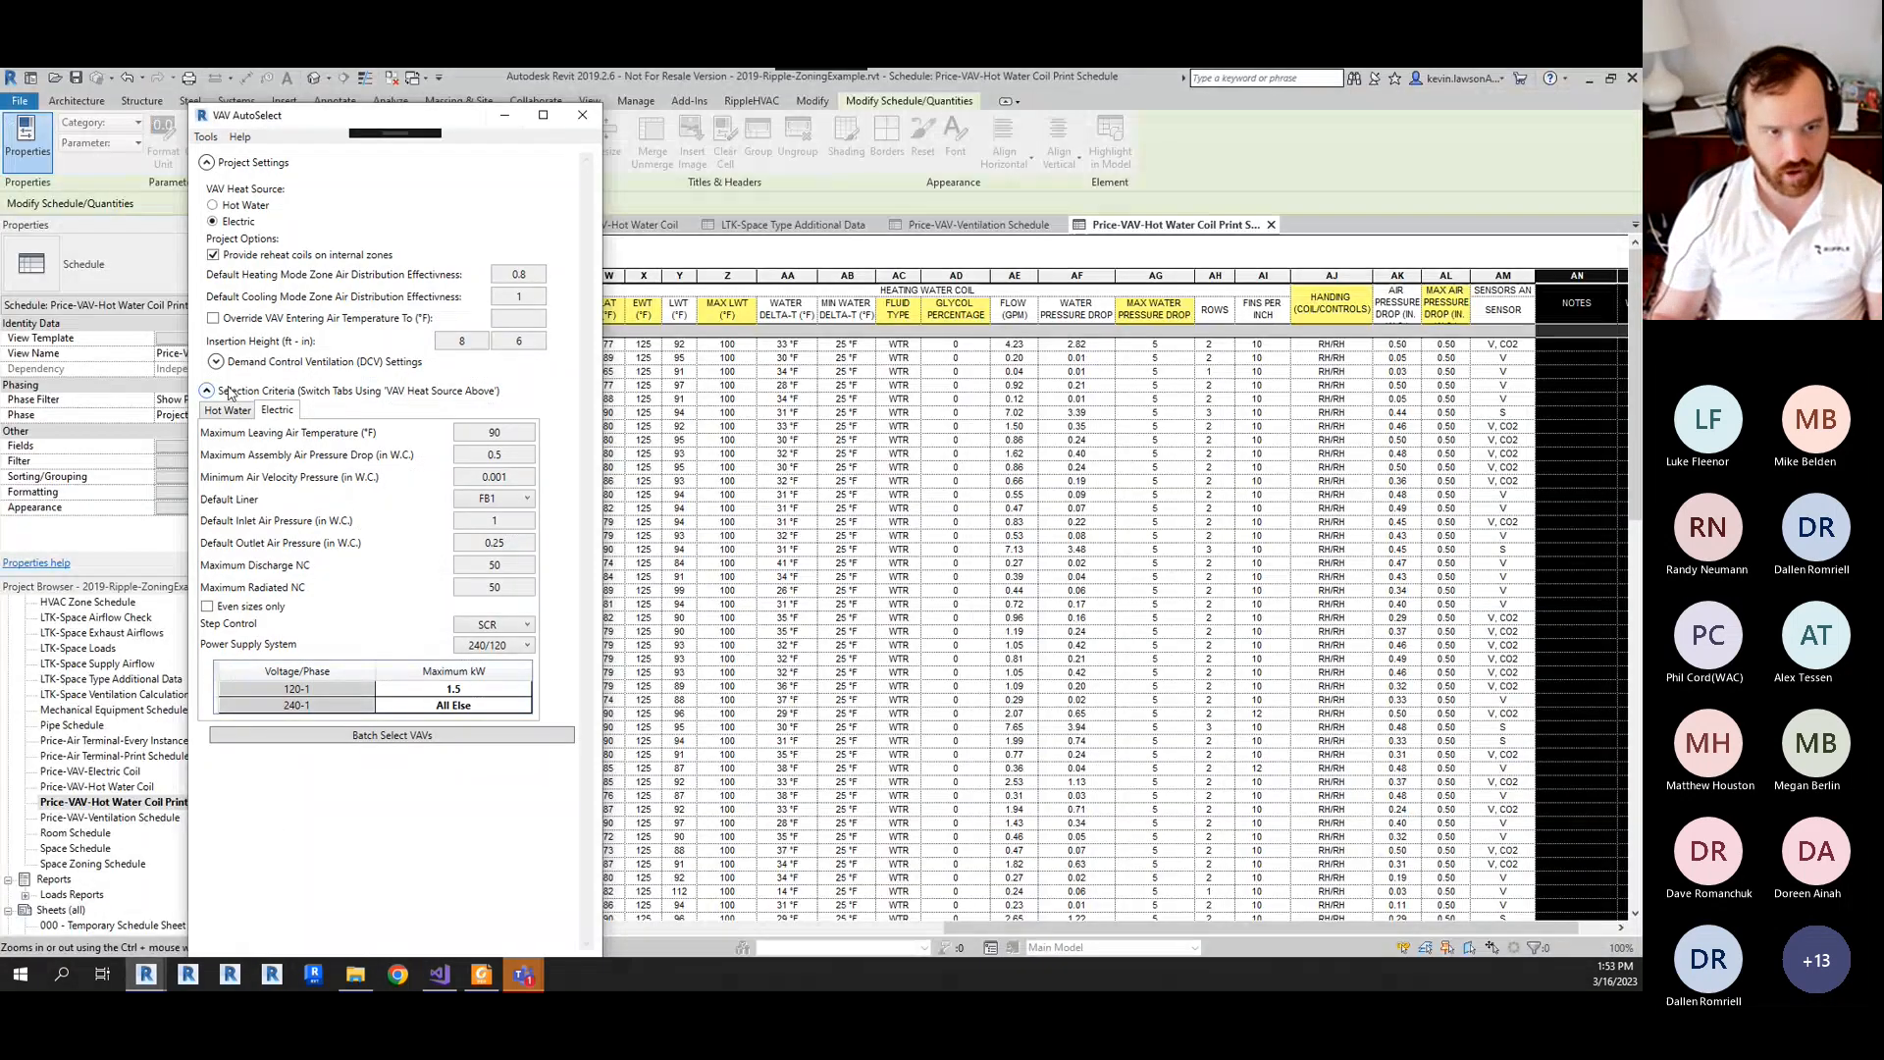
left_click(224, 208)
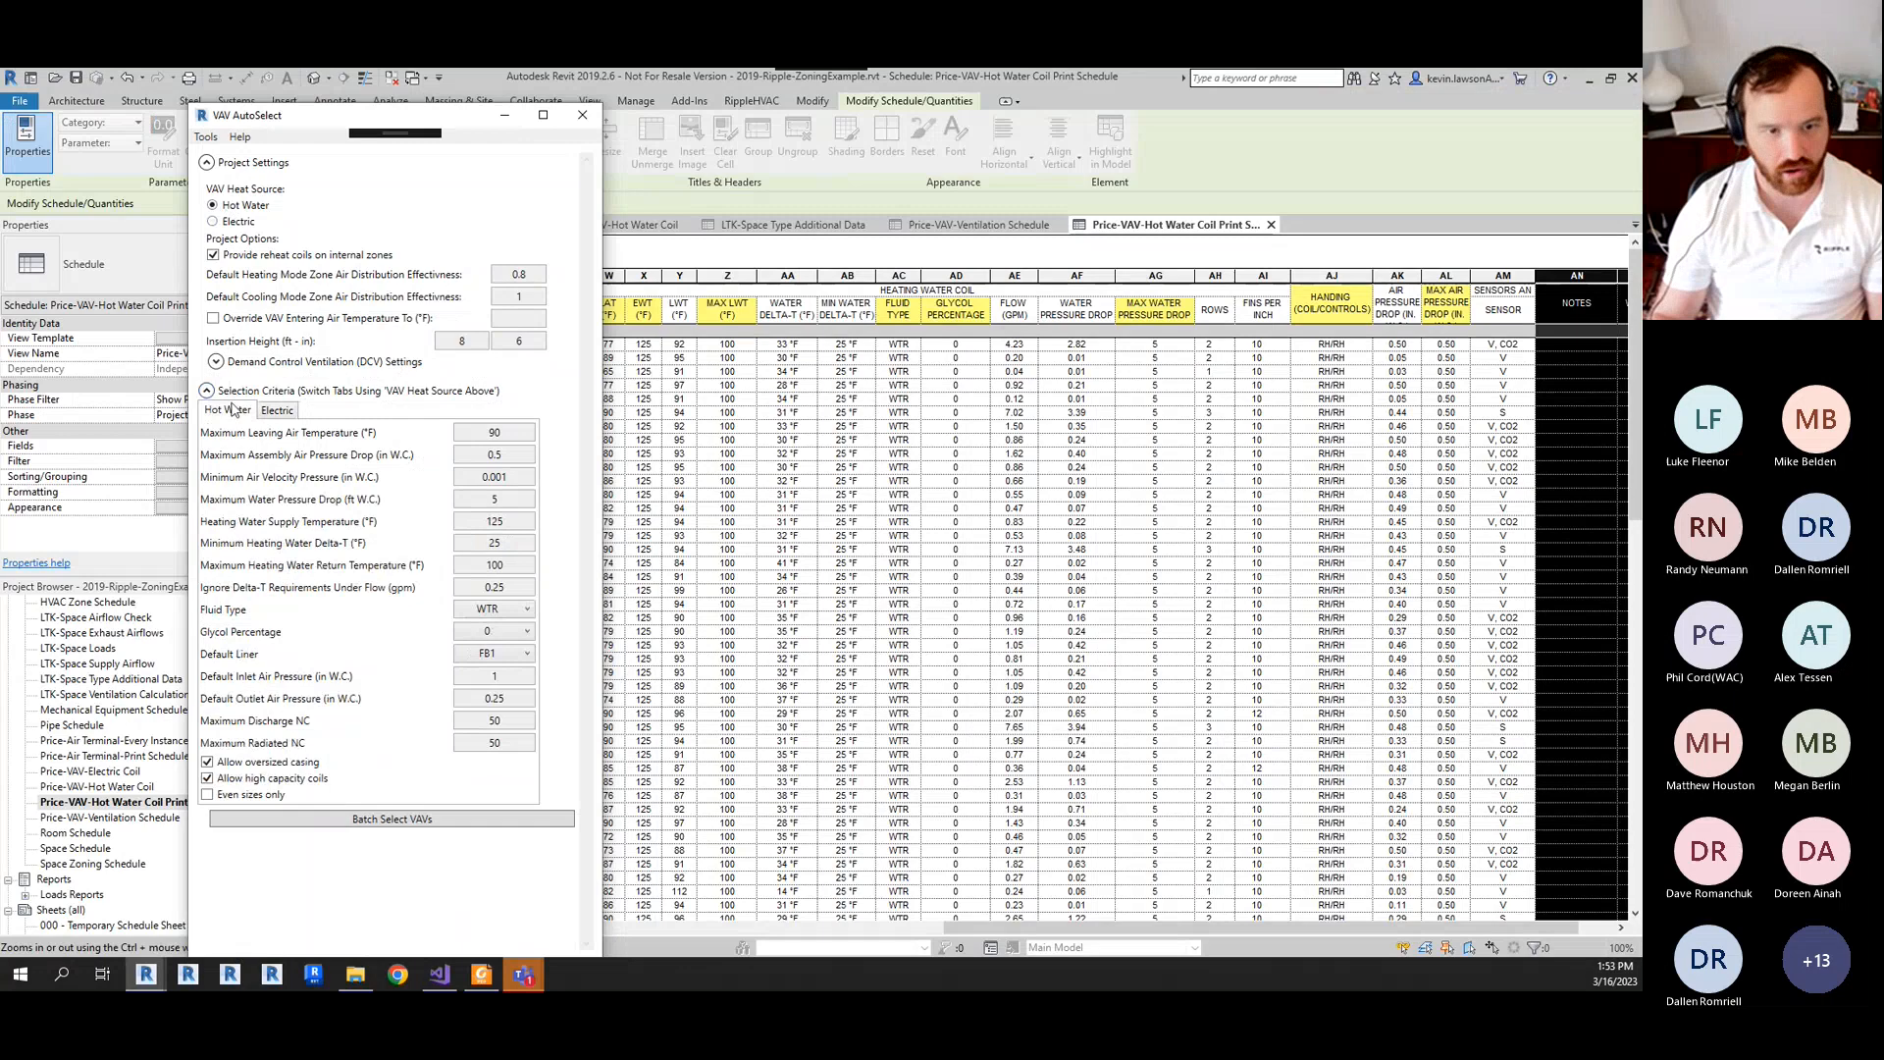
left_click(678, 481)
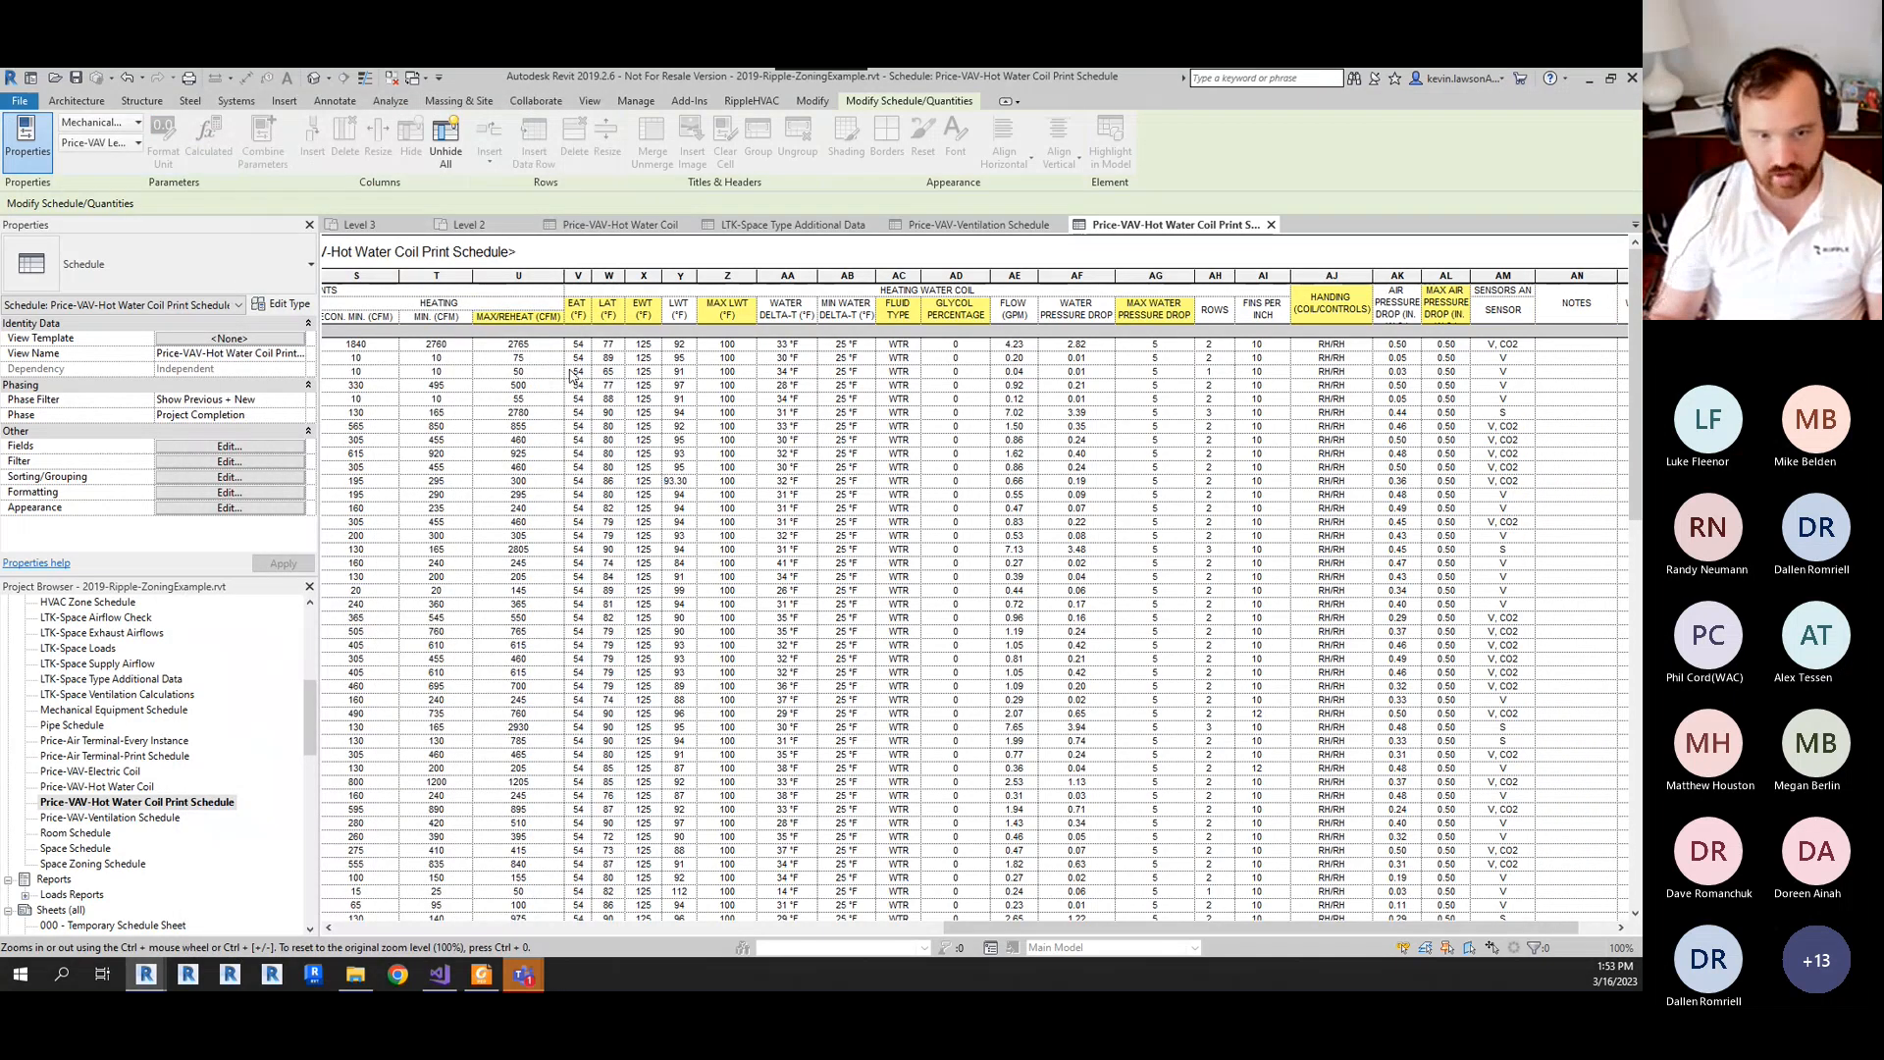
- Select the tags VAV-1-1 through VAV-2-24 in the print schedule and open the 3D view with those units selected
left_click(518, 344)
left_click_drag(1019, 928, 697, 927)
left_click_drag(595, 883, 816, 846)
left_click_drag(966, 934, 359, 934)
left_click(393, 354)
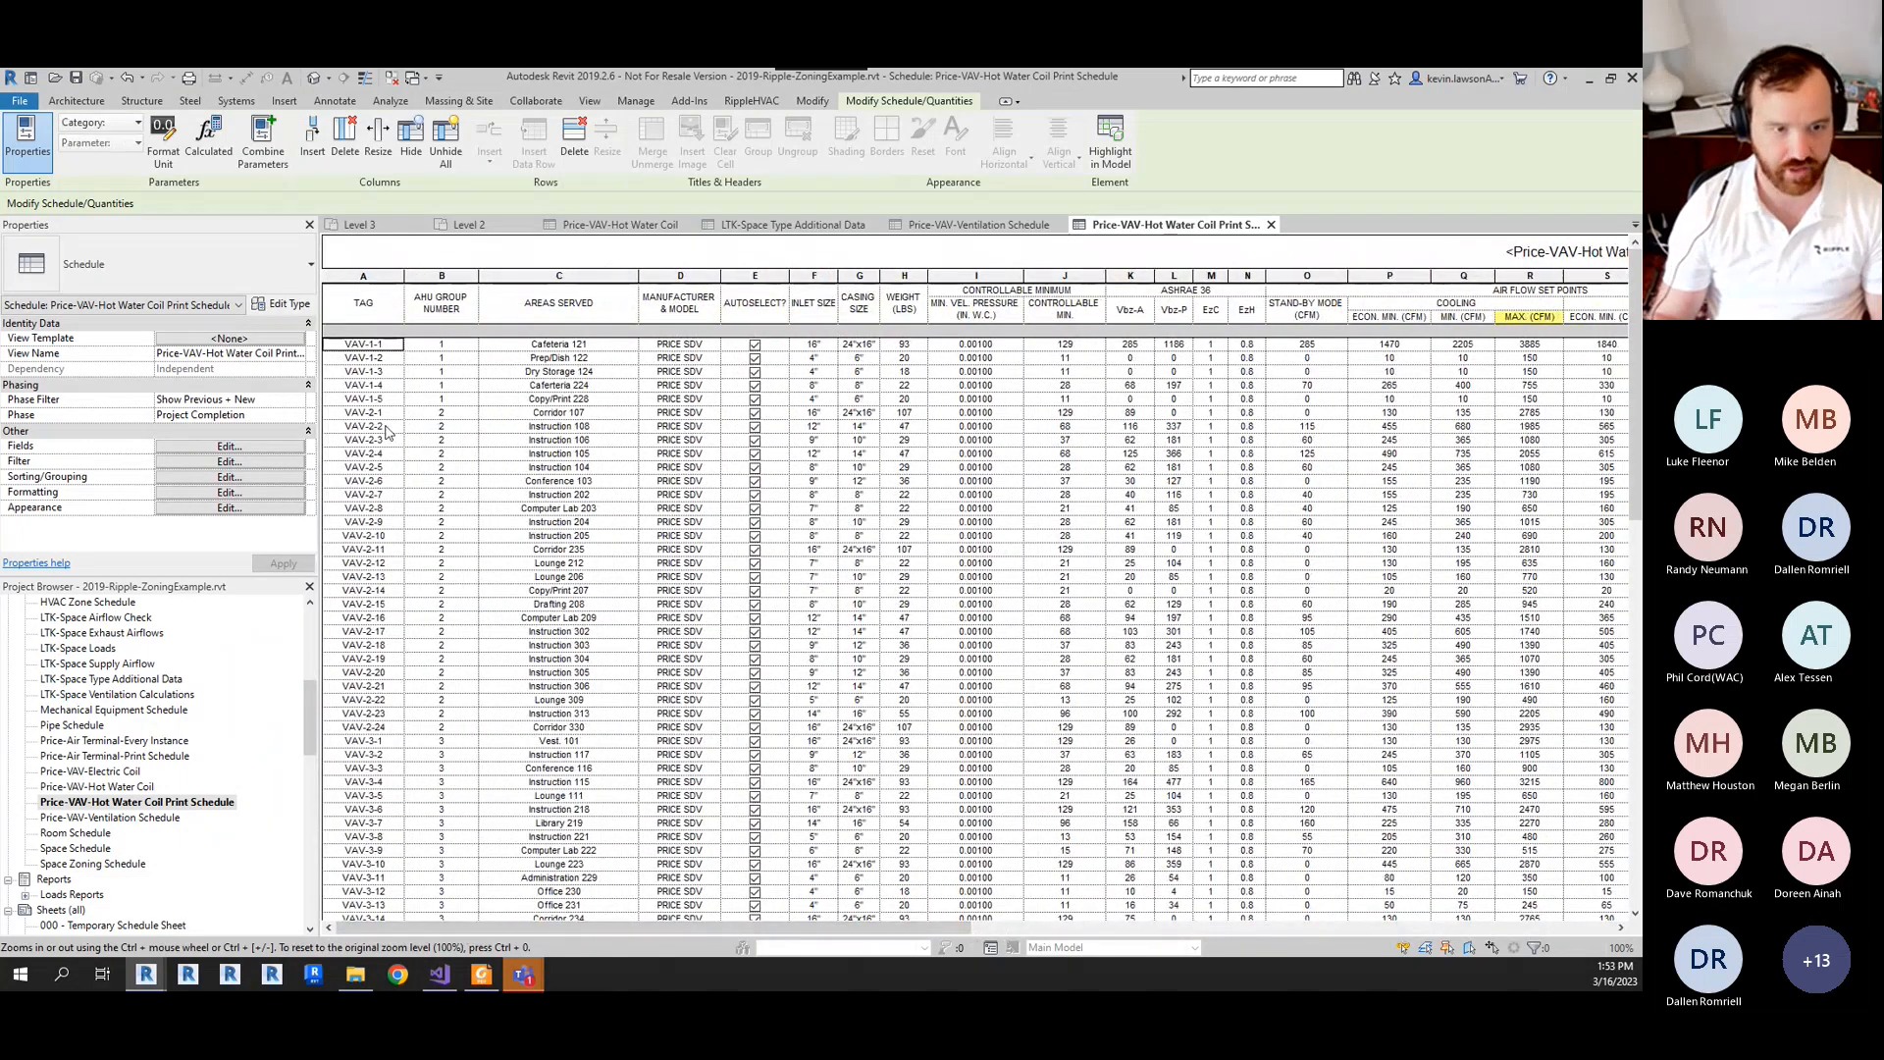
left_click(384, 730, "shift")
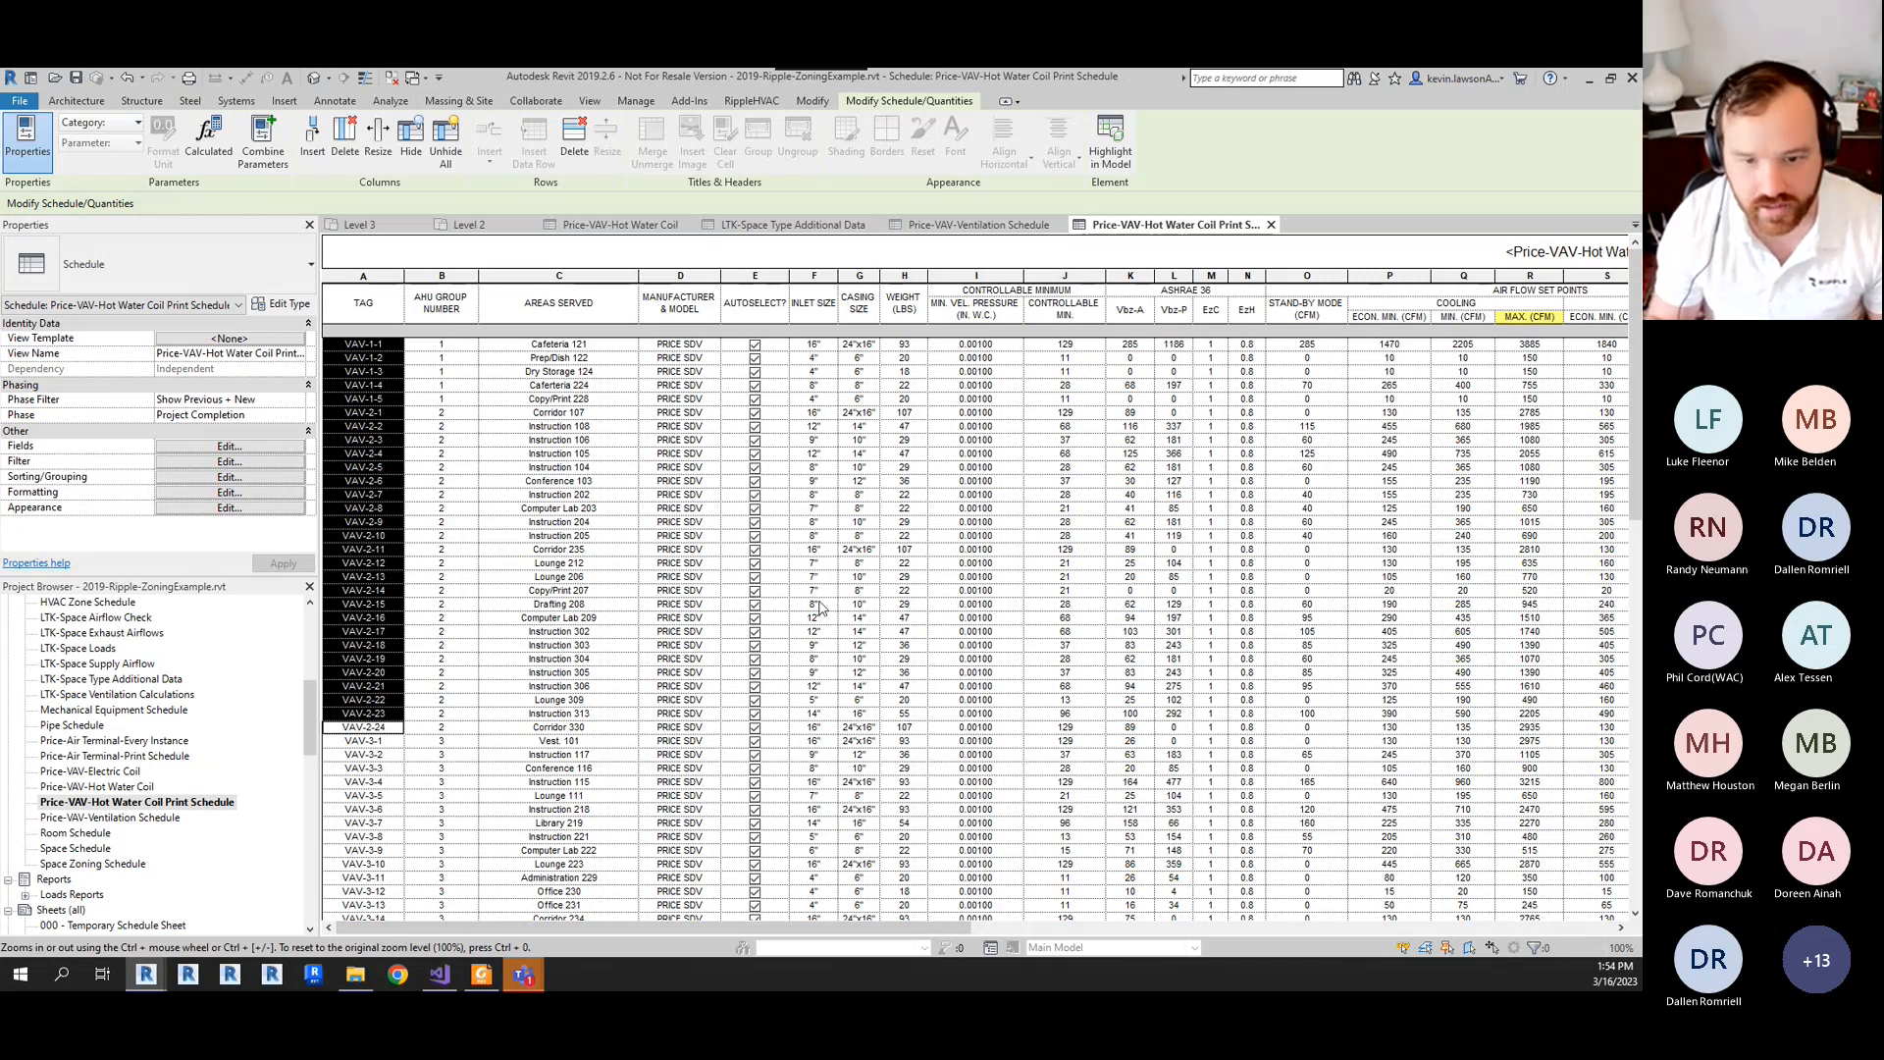
left_click_drag(840, 928, 1379, 948)
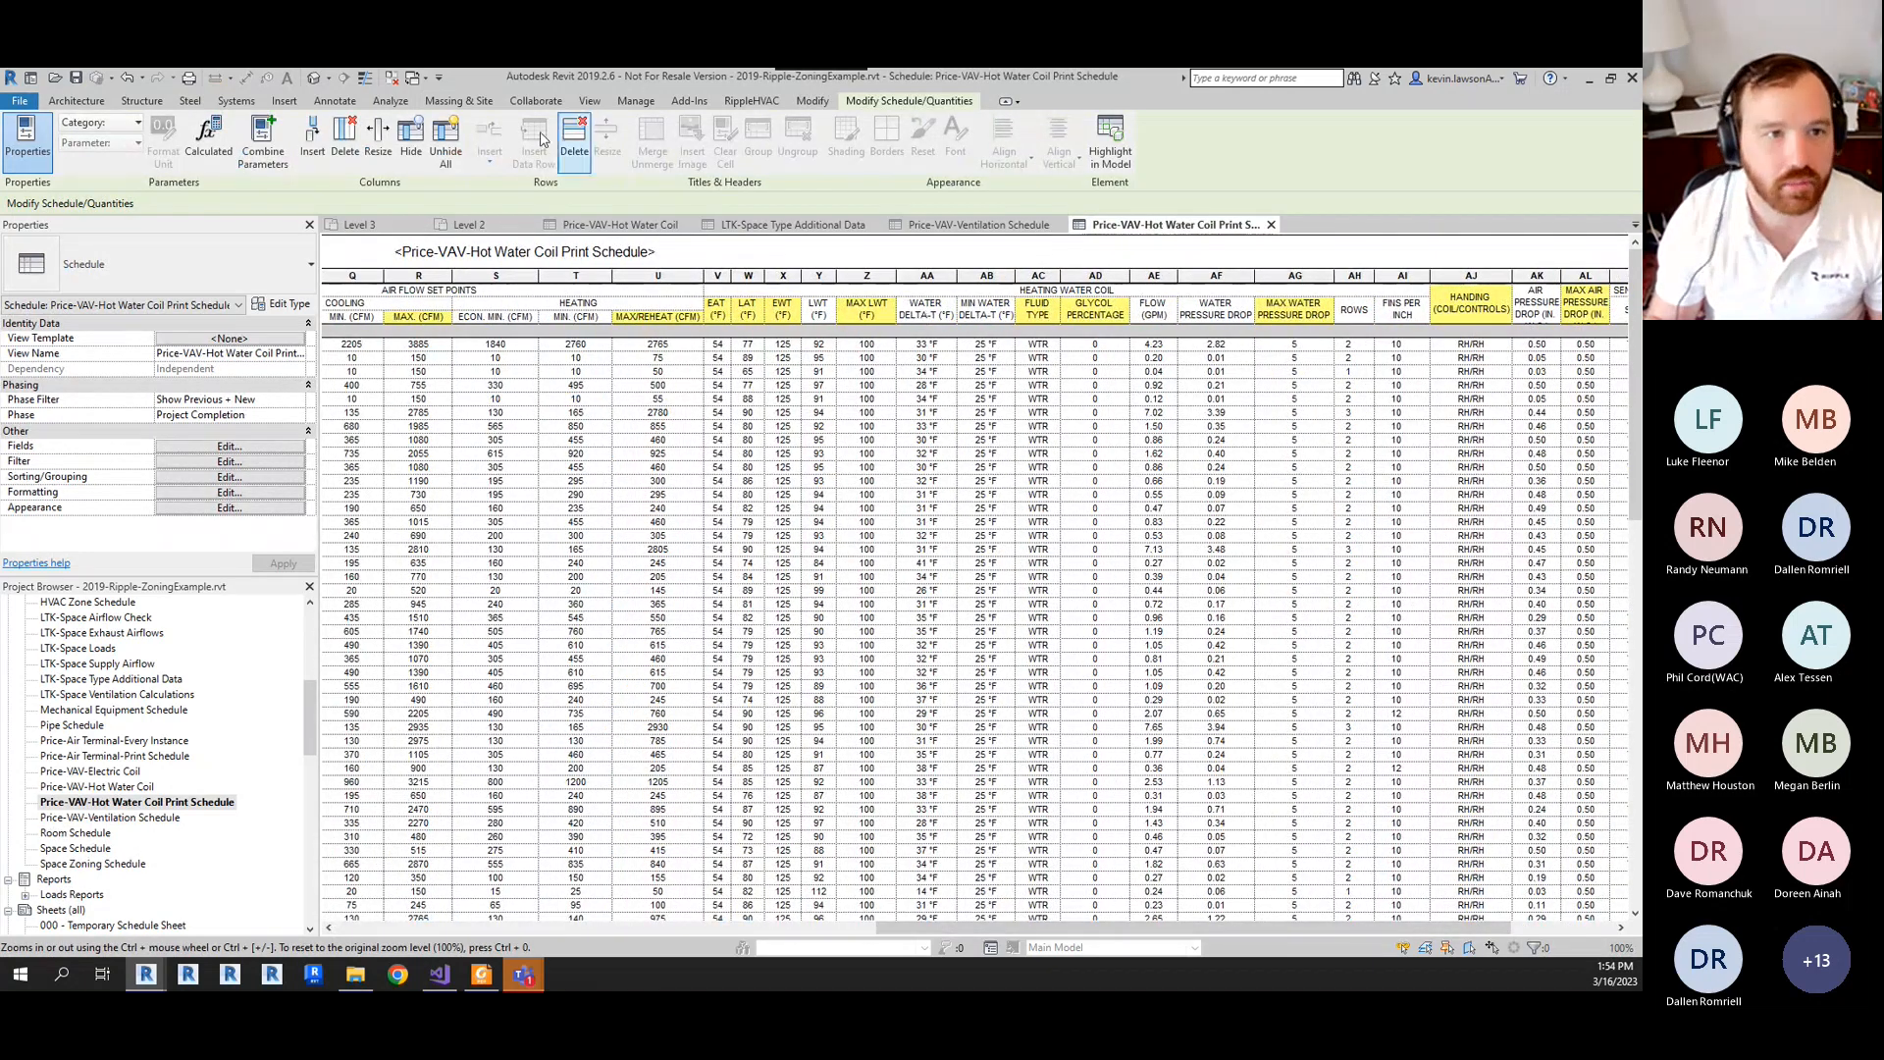
left_click(314, 77)
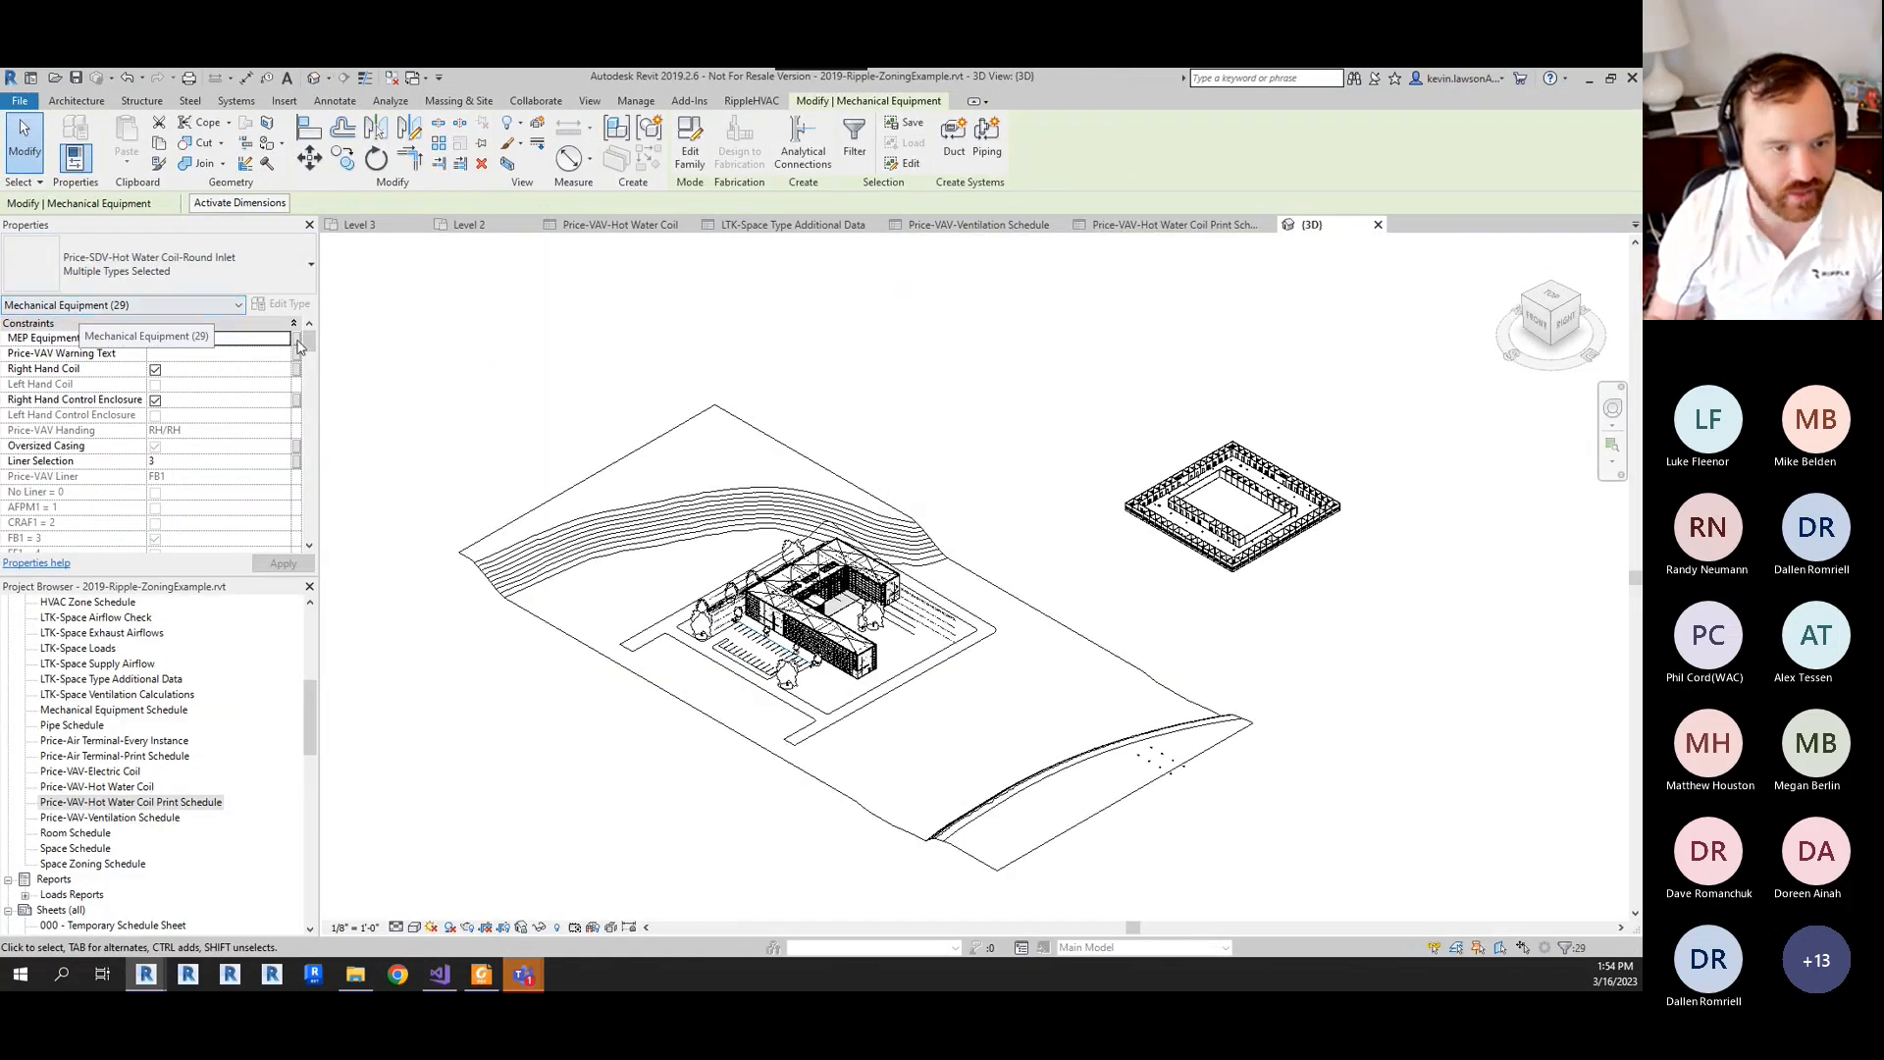
- Set the Price-VAV entering water temperature of the selected VAVs to 140 °F and apply it
left_click_drag(310, 343, 312, 472)
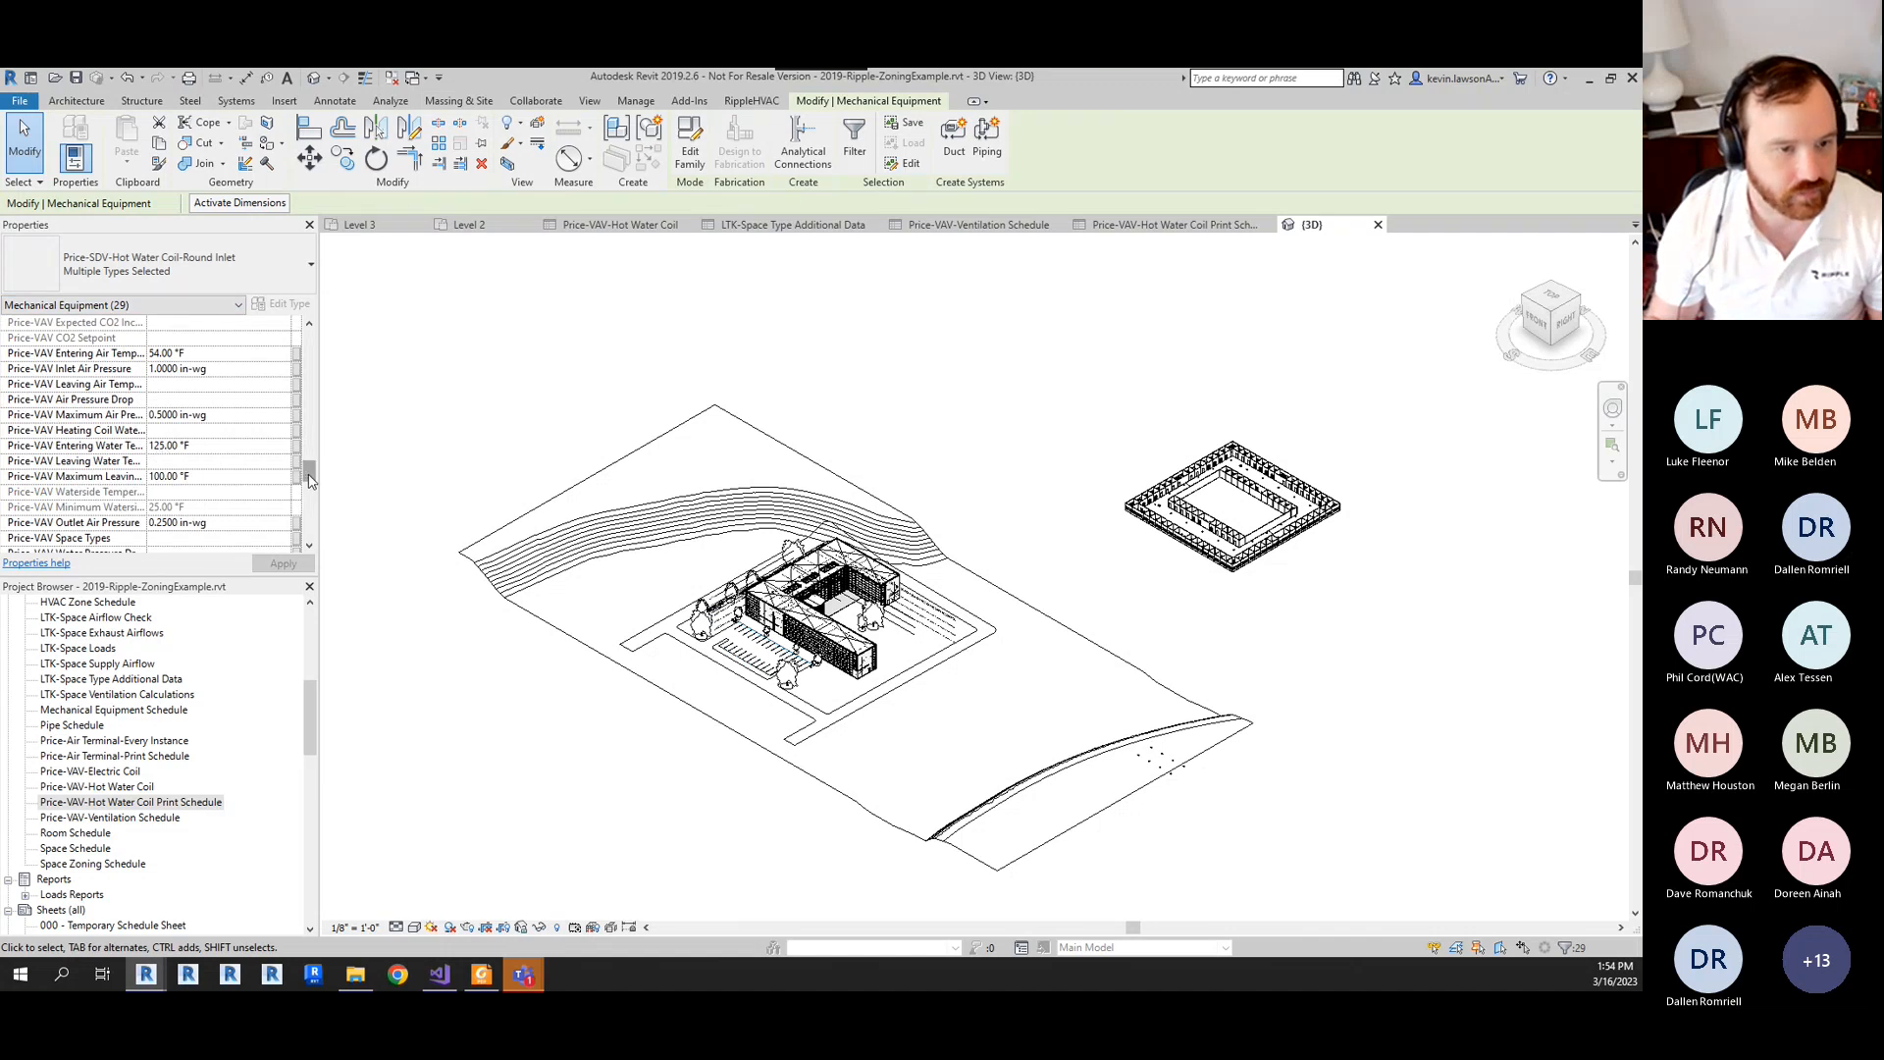
left_click_drag(310, 479, 309, 482)
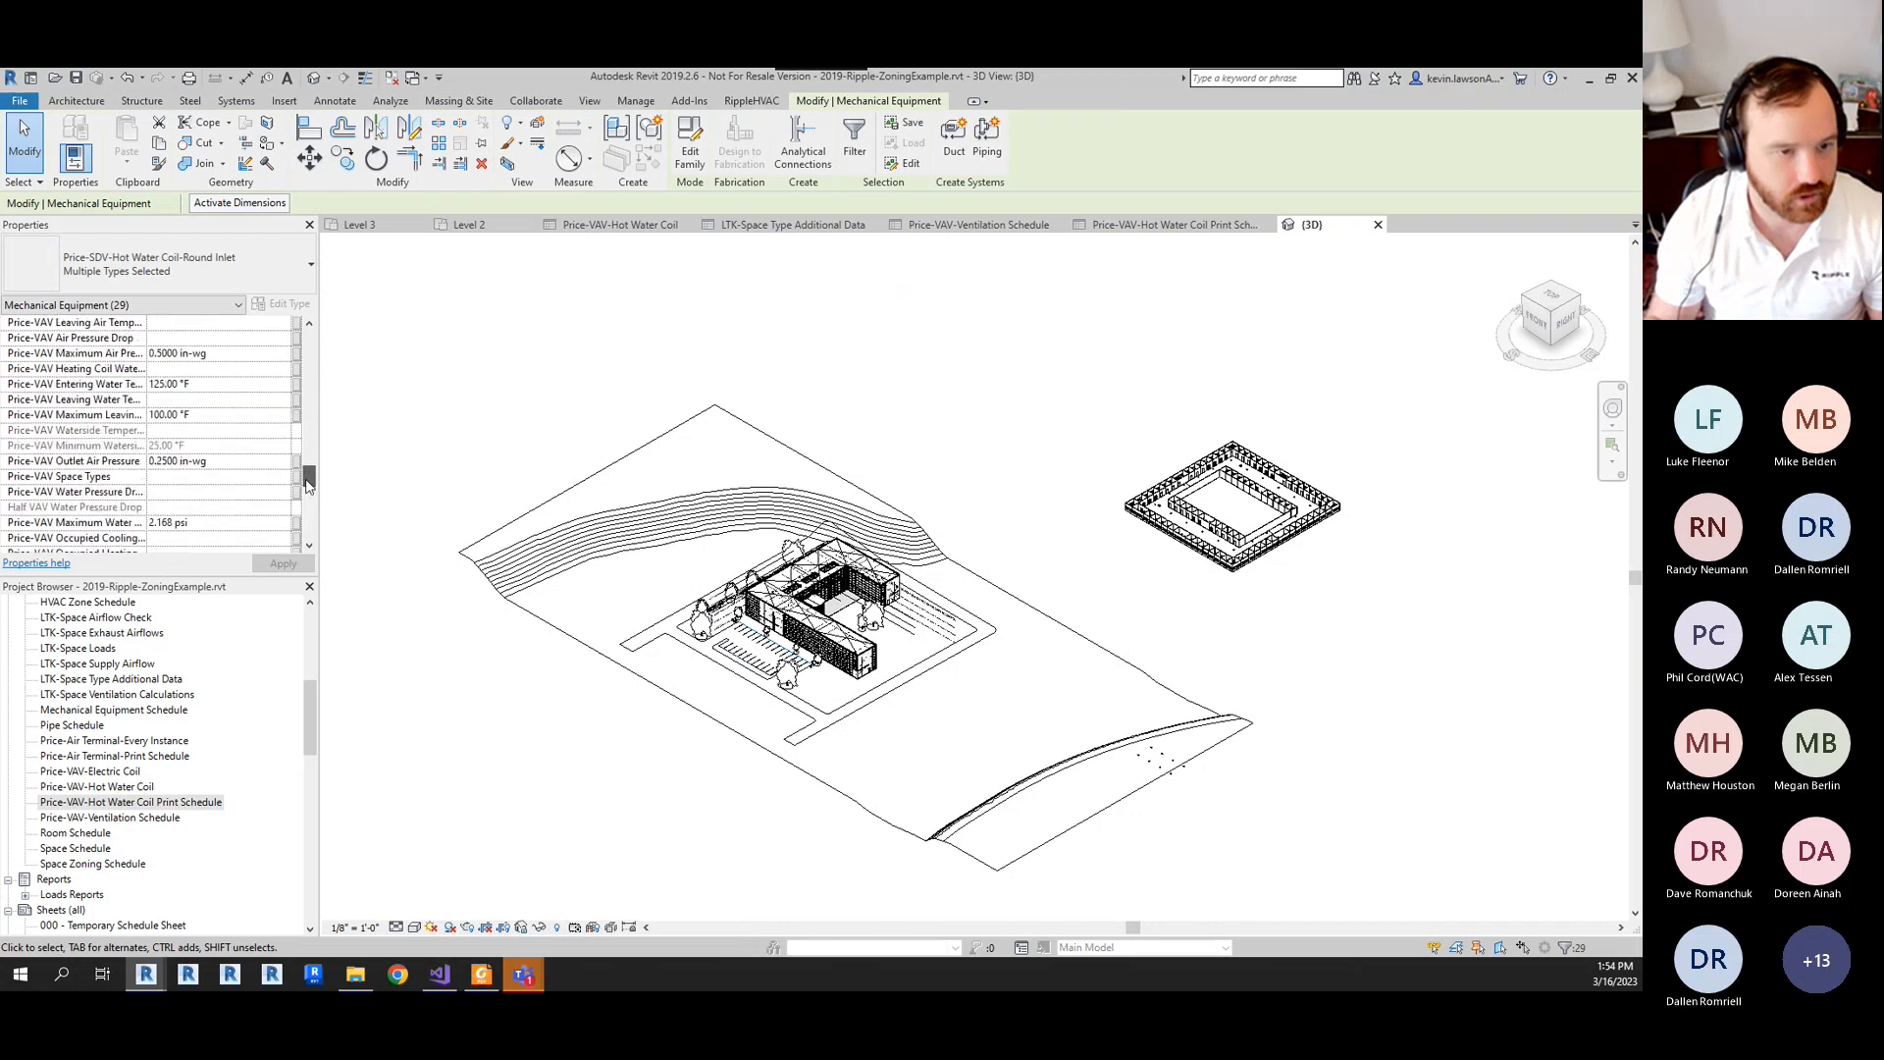
left_click(161, 386)
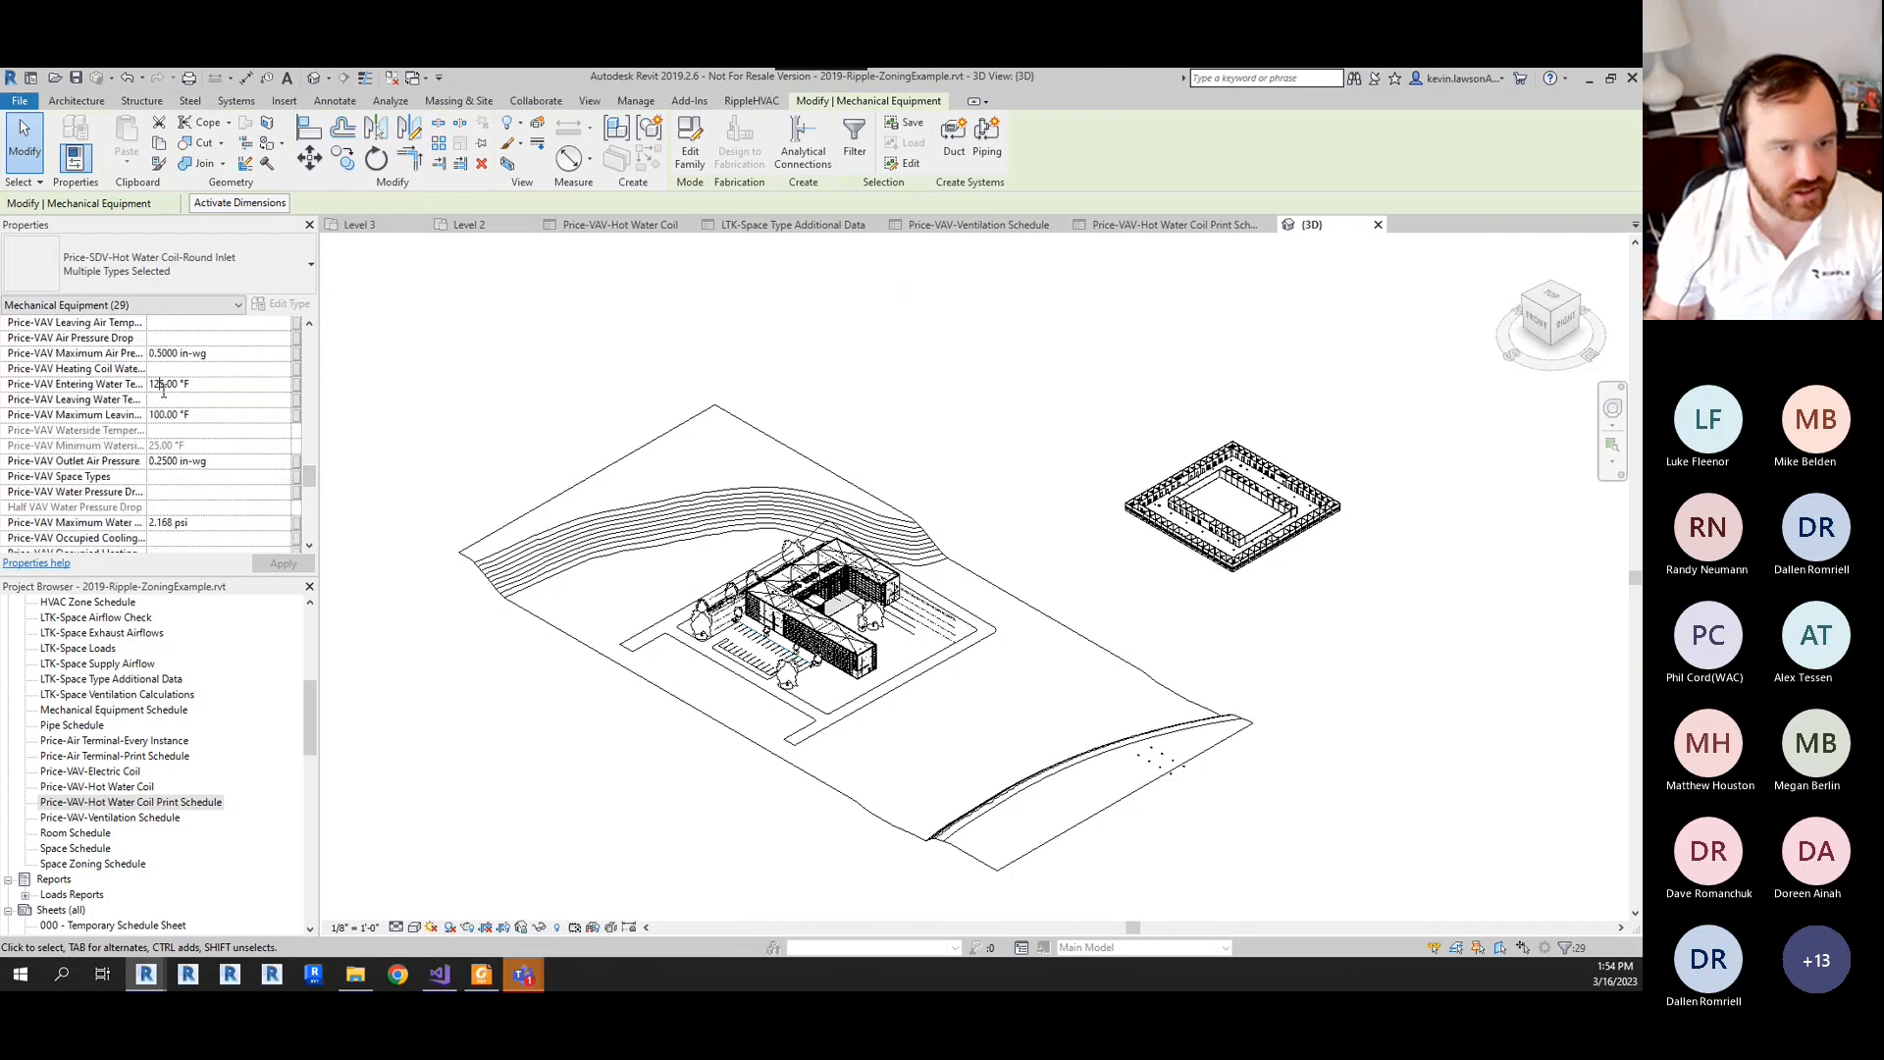
left_click_drag(166, 389, 146, 386)
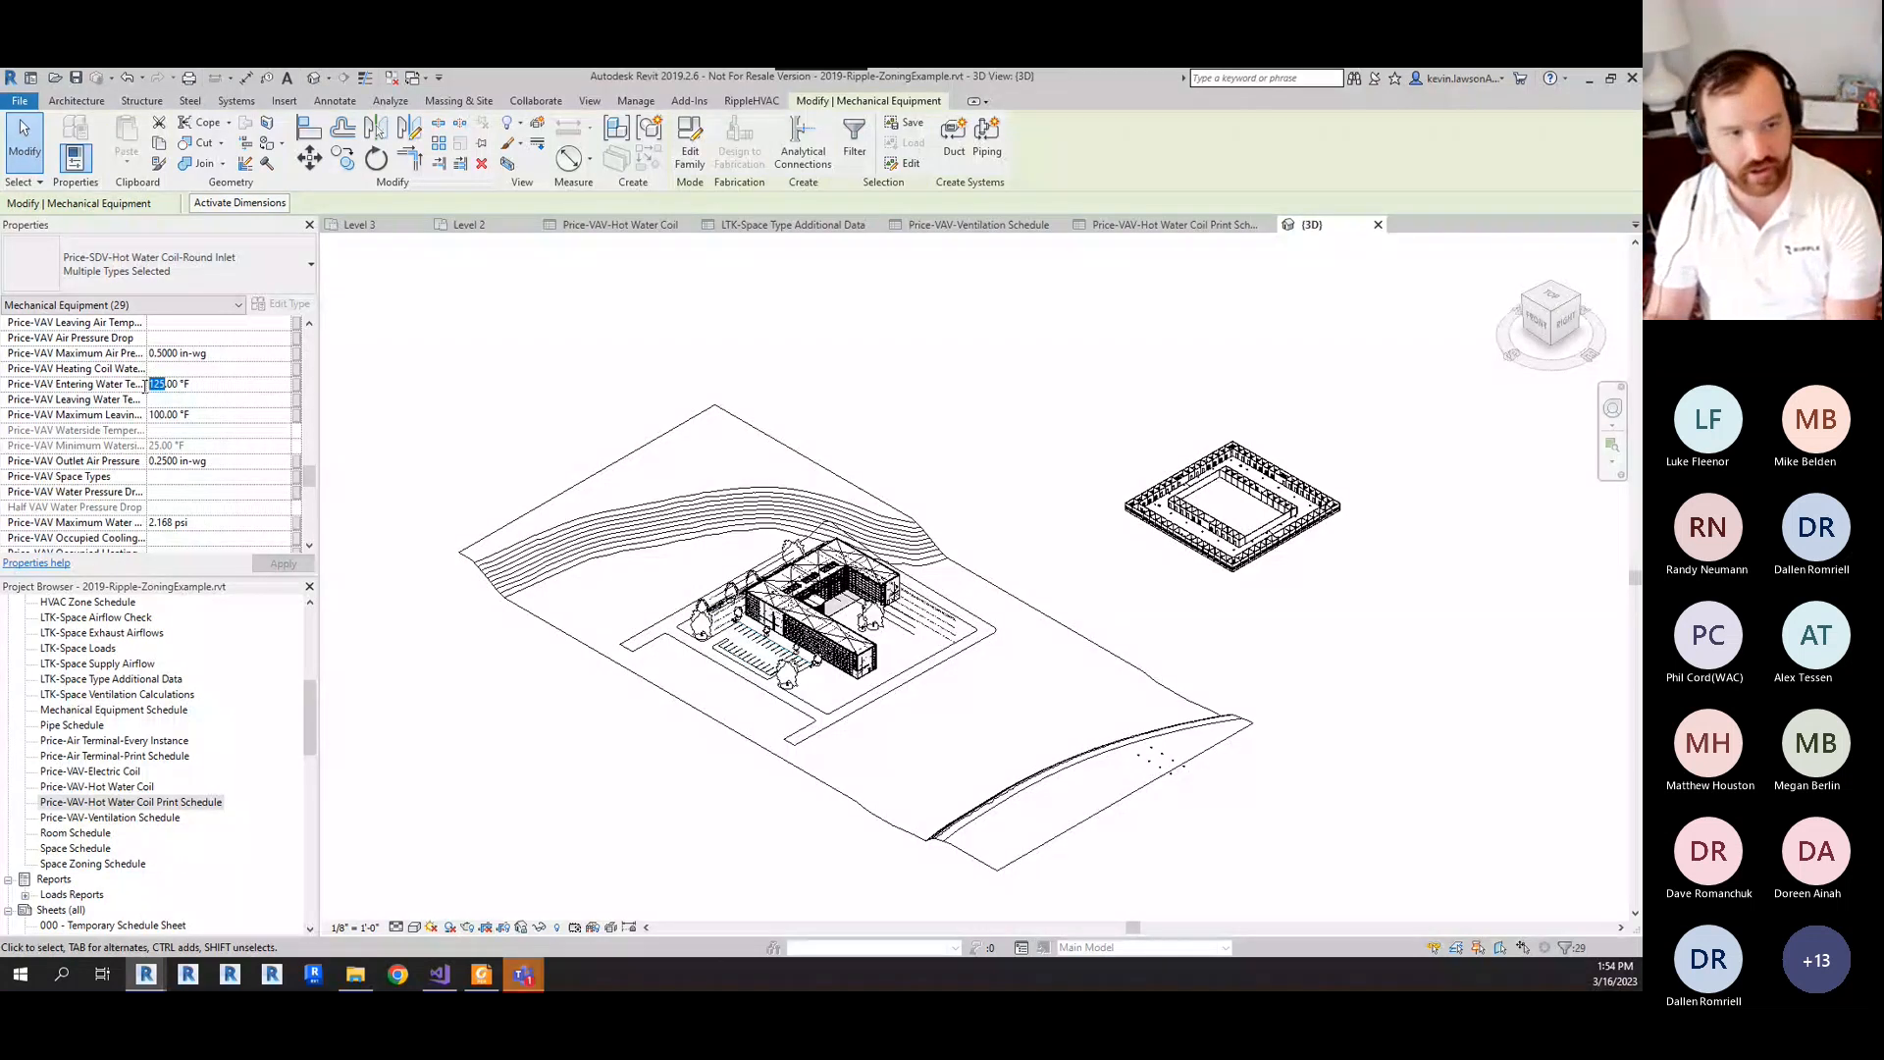
type("140")
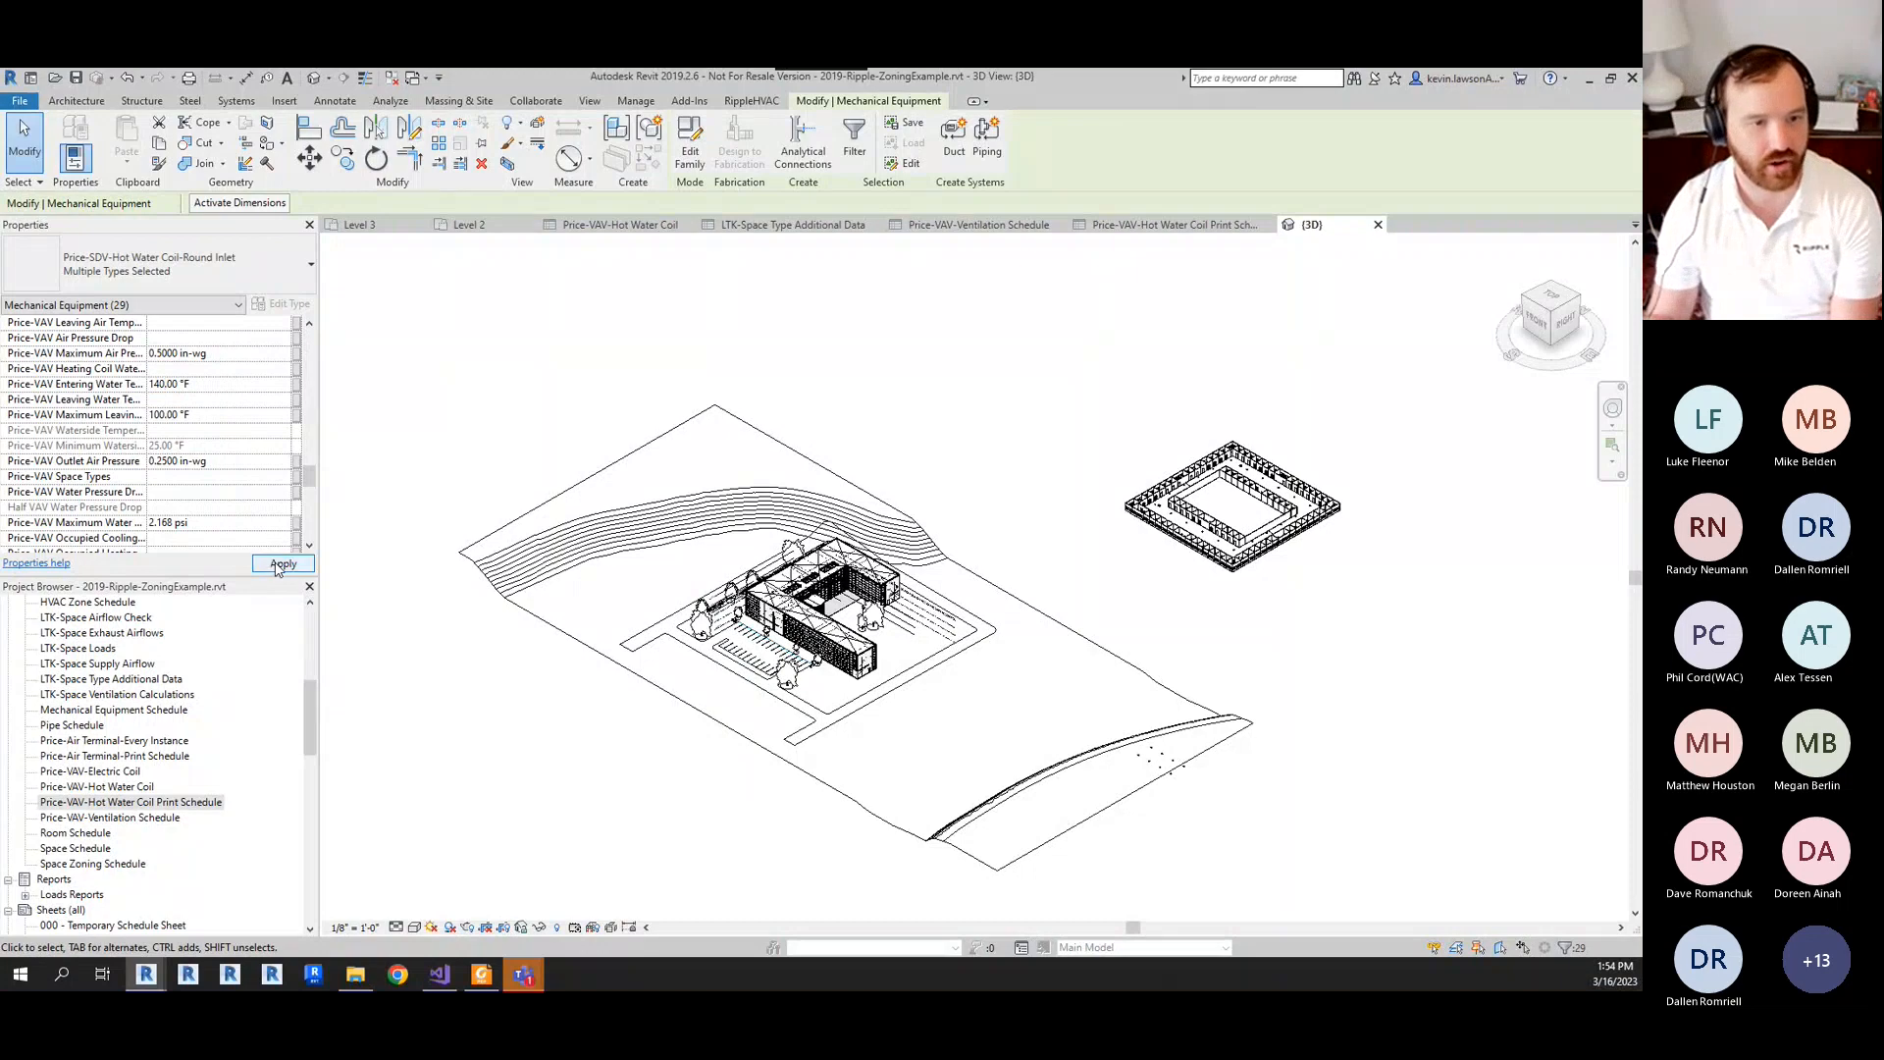
key("Return")
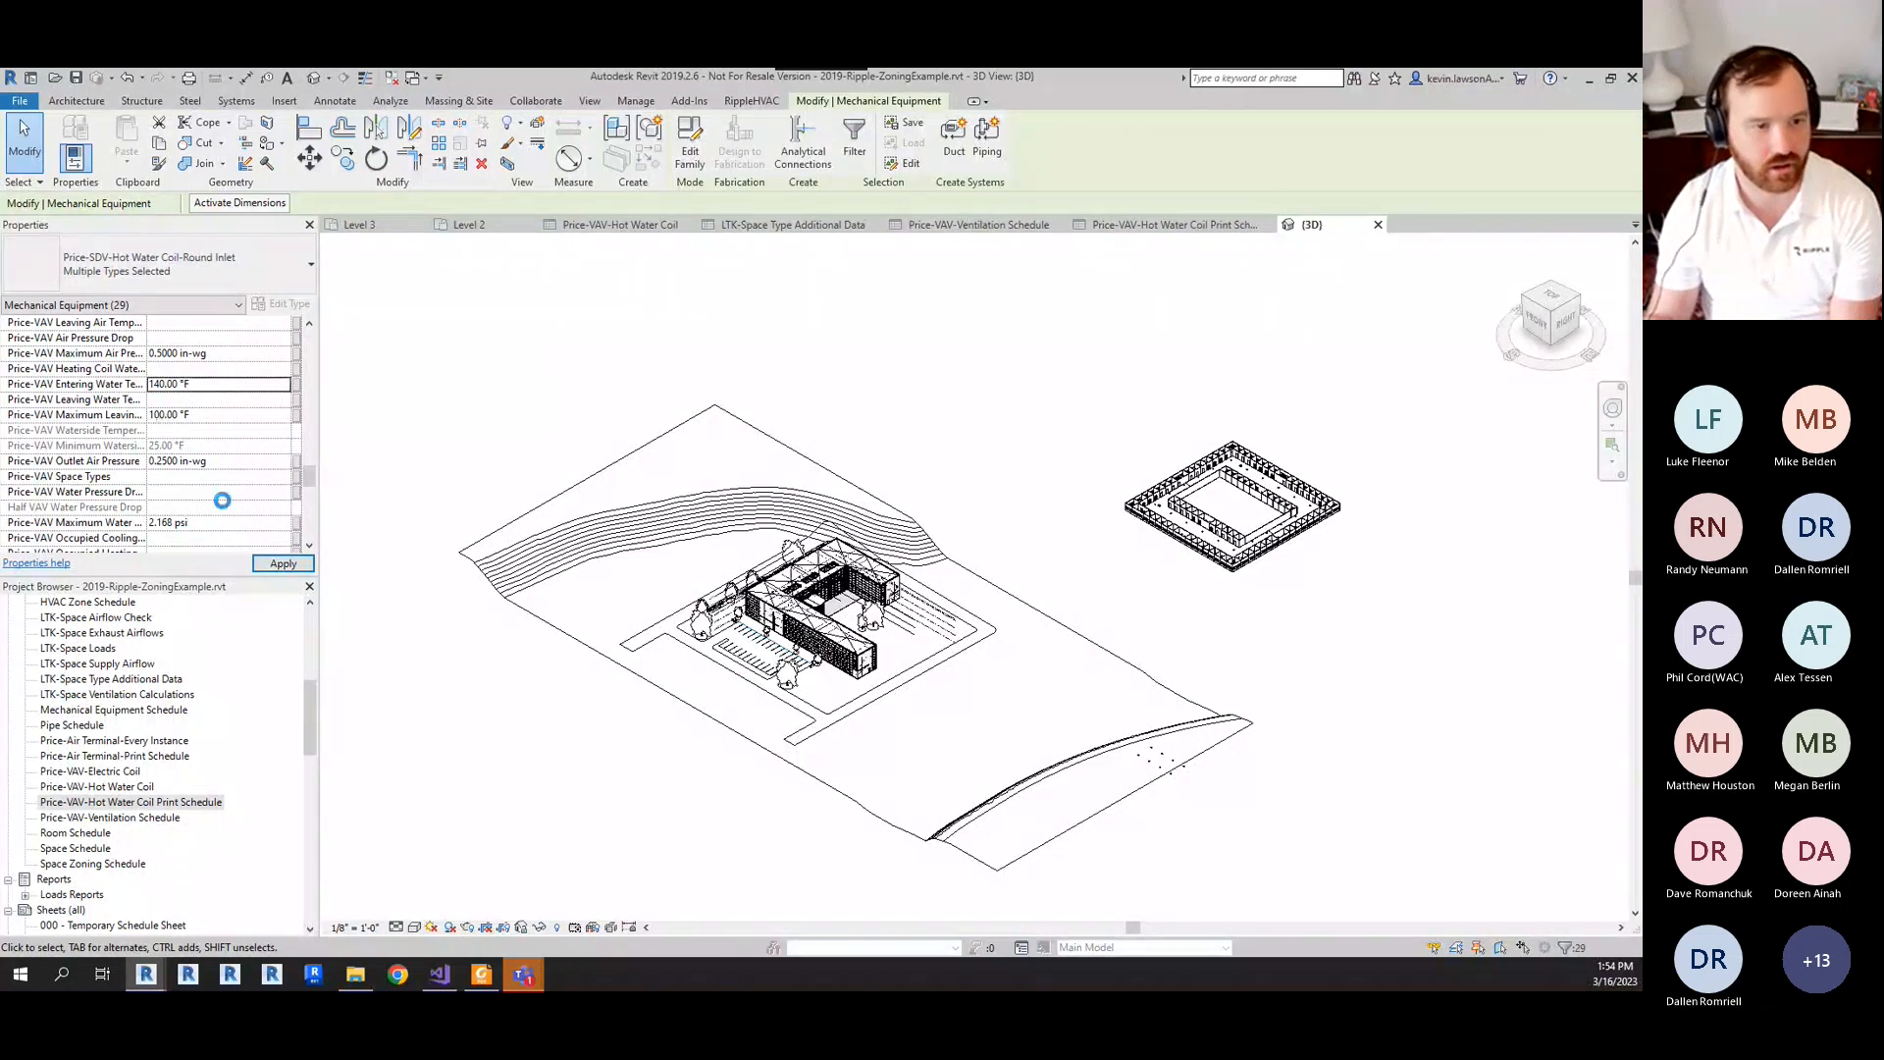
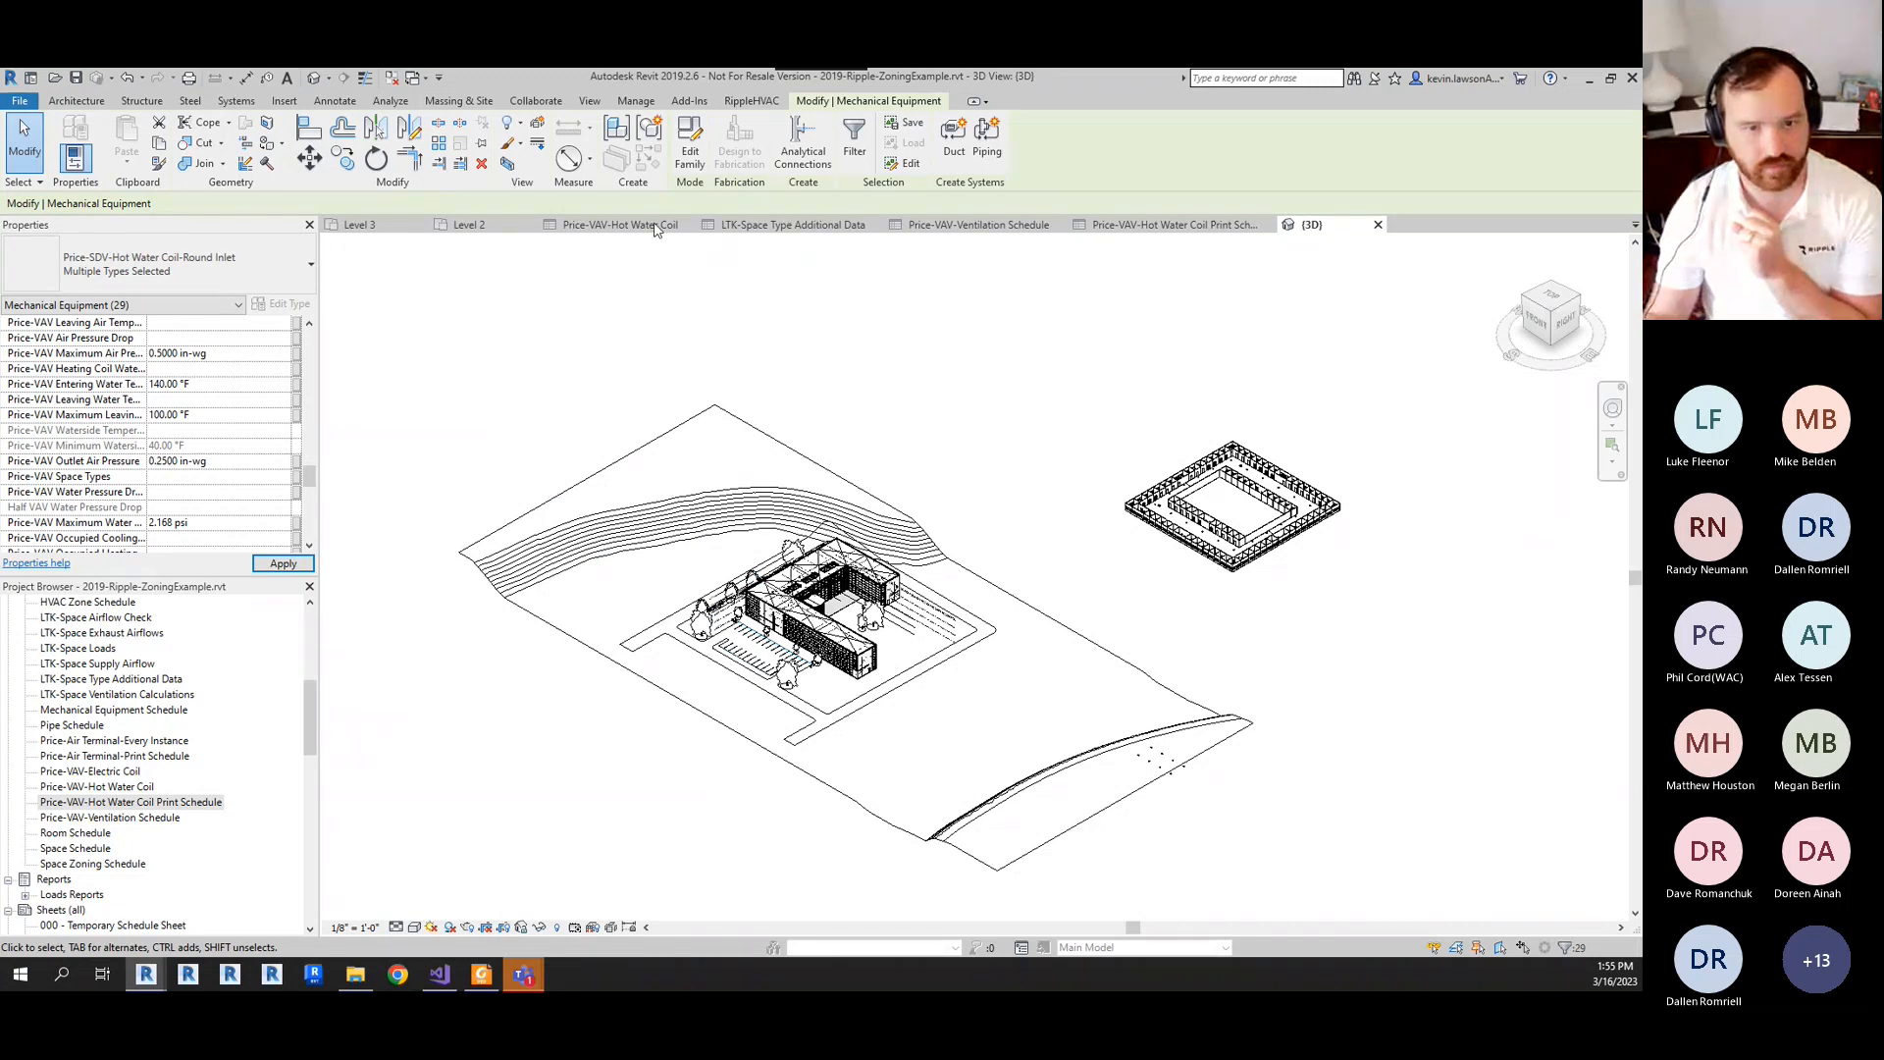
- Open the Price-VAV-Hot Water Coil schedule and examine the water temperature, delta-T, flow and pressure drop columns
left_click(624, 224)
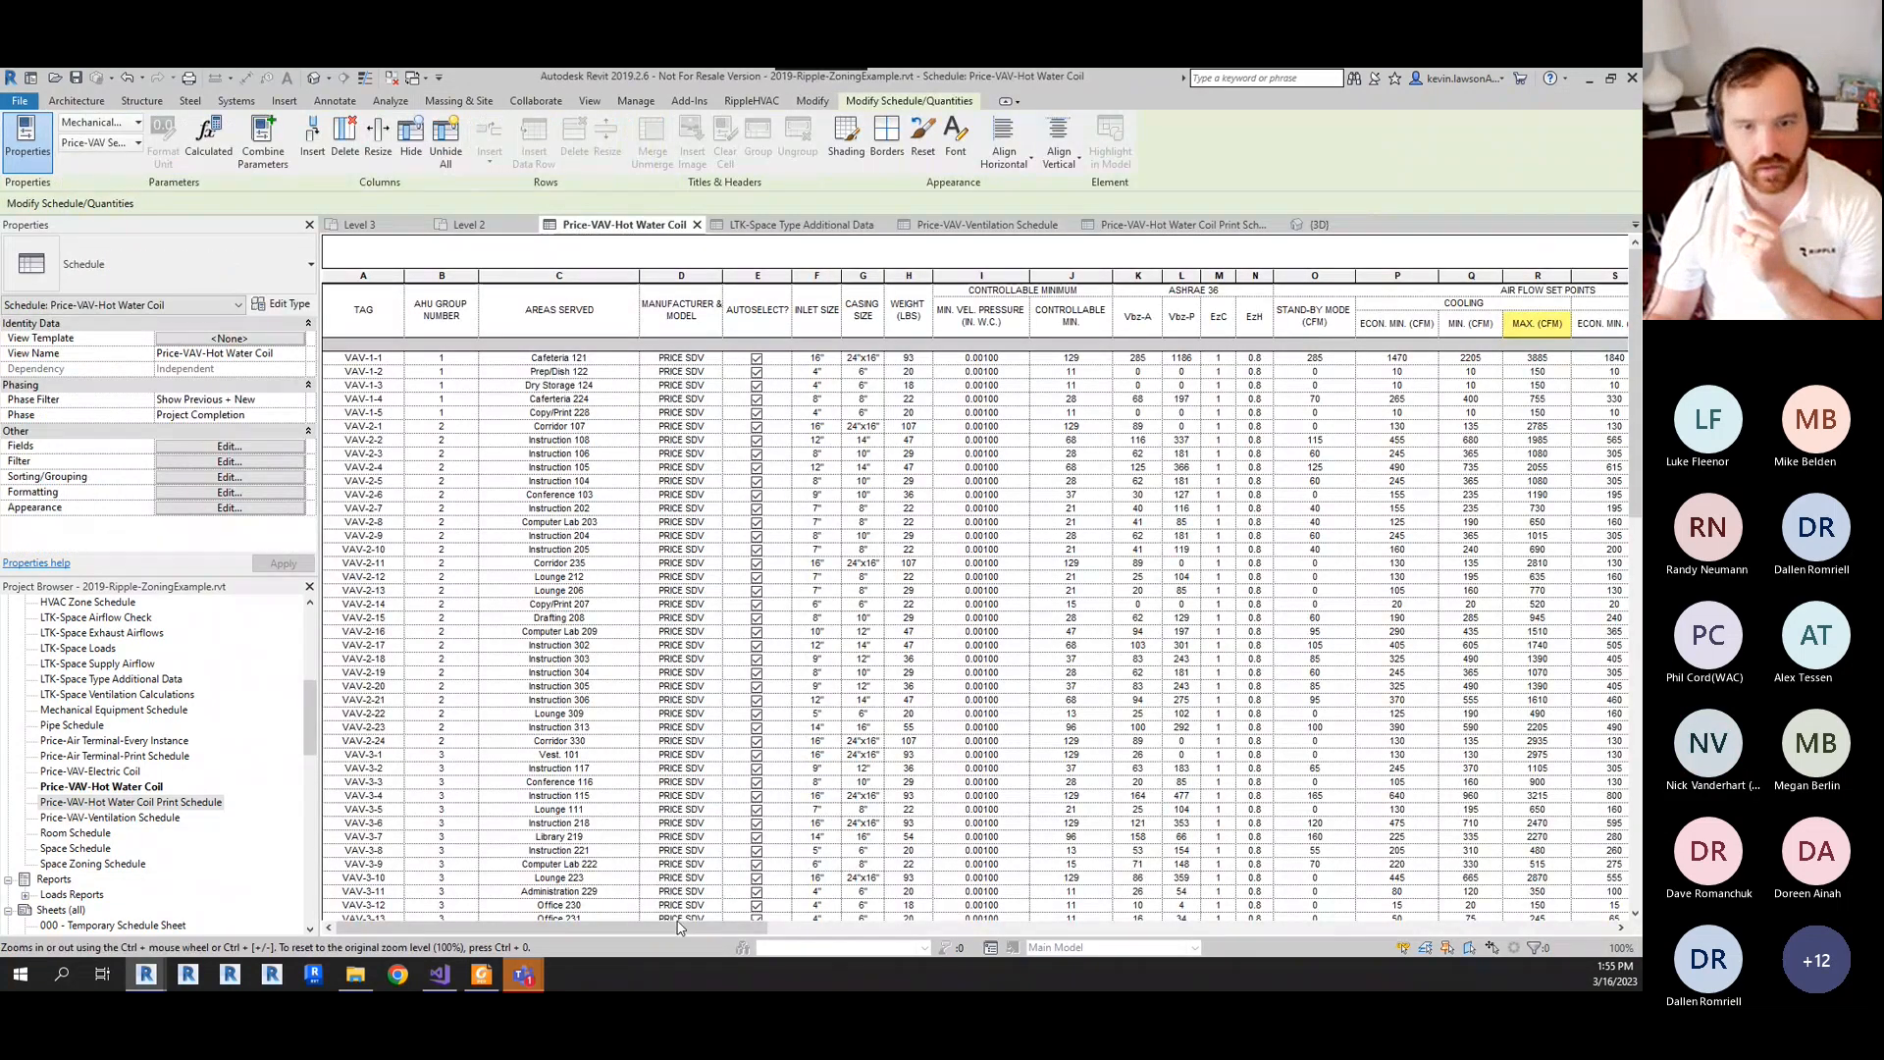
mouse_move(678, 927)
left_mouse_down()
mouse_move(746, 945)
mouse_move(680, 948)
left_mouse_up()
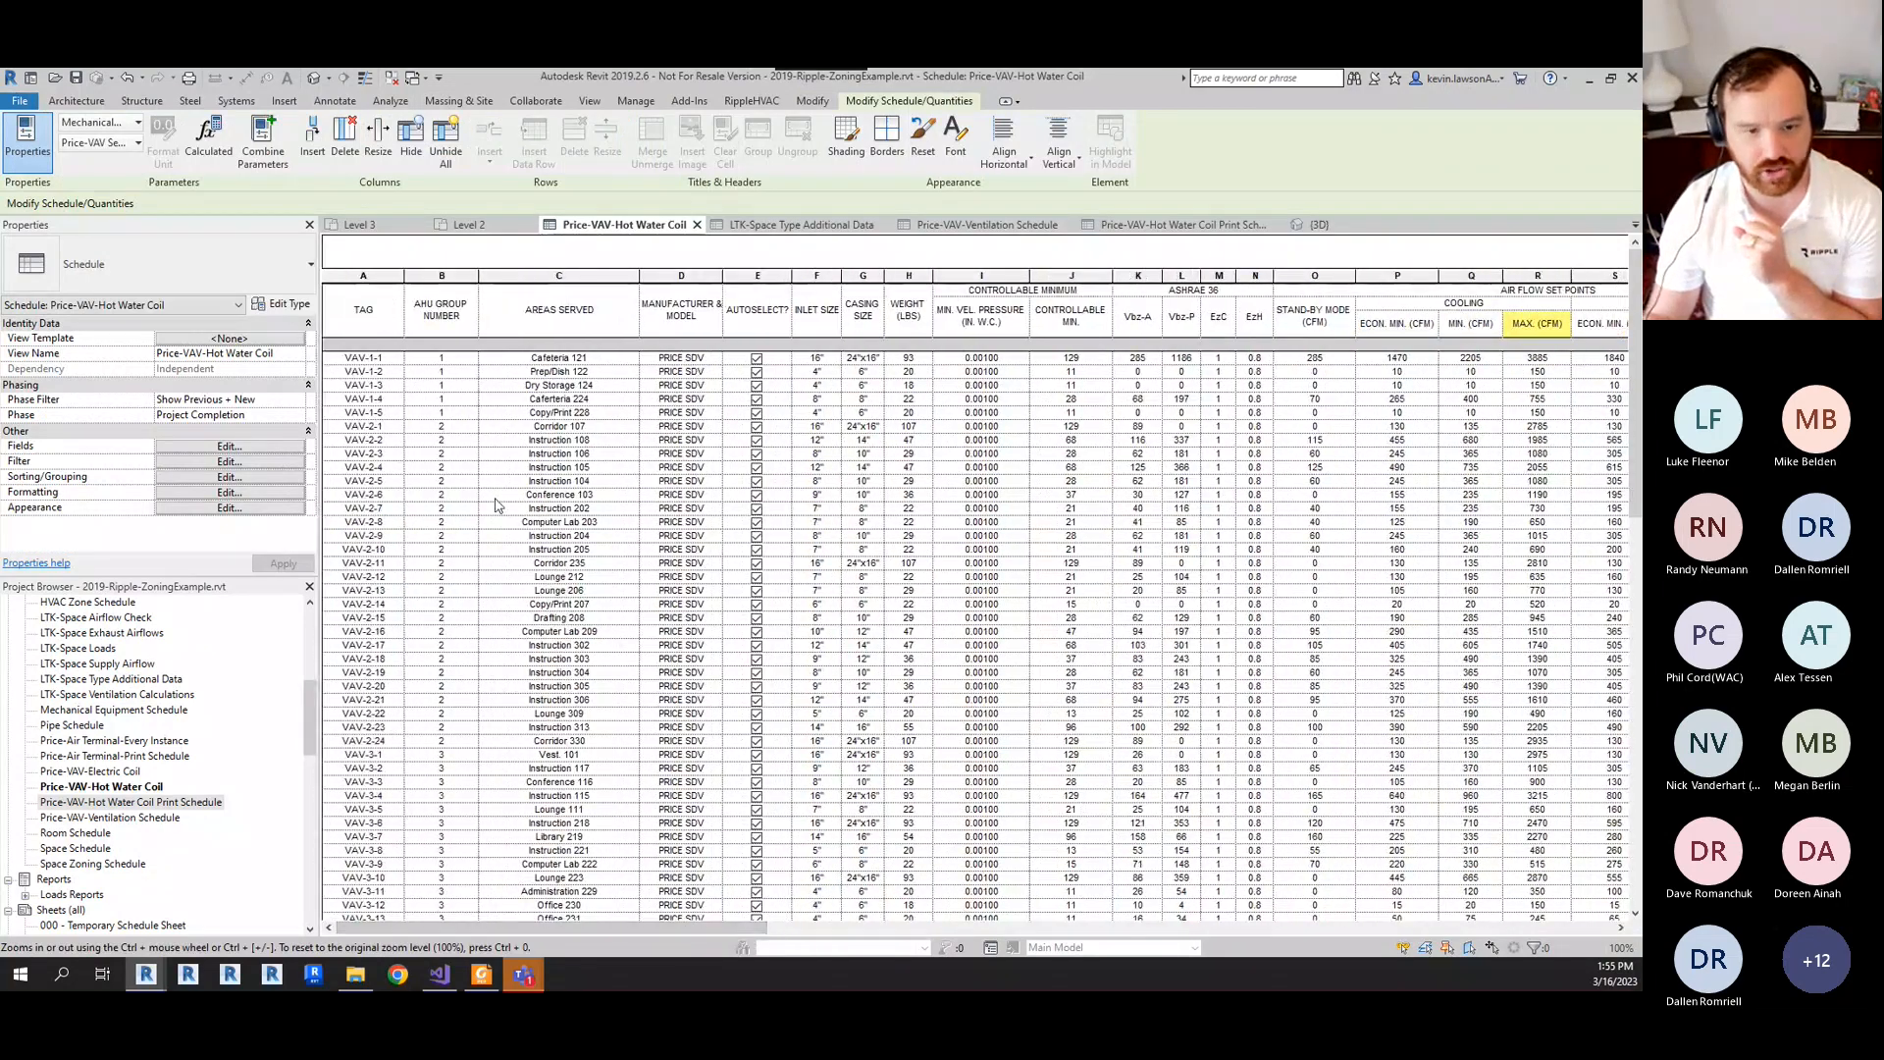
left_click_drag(579, 925, 857, 948)
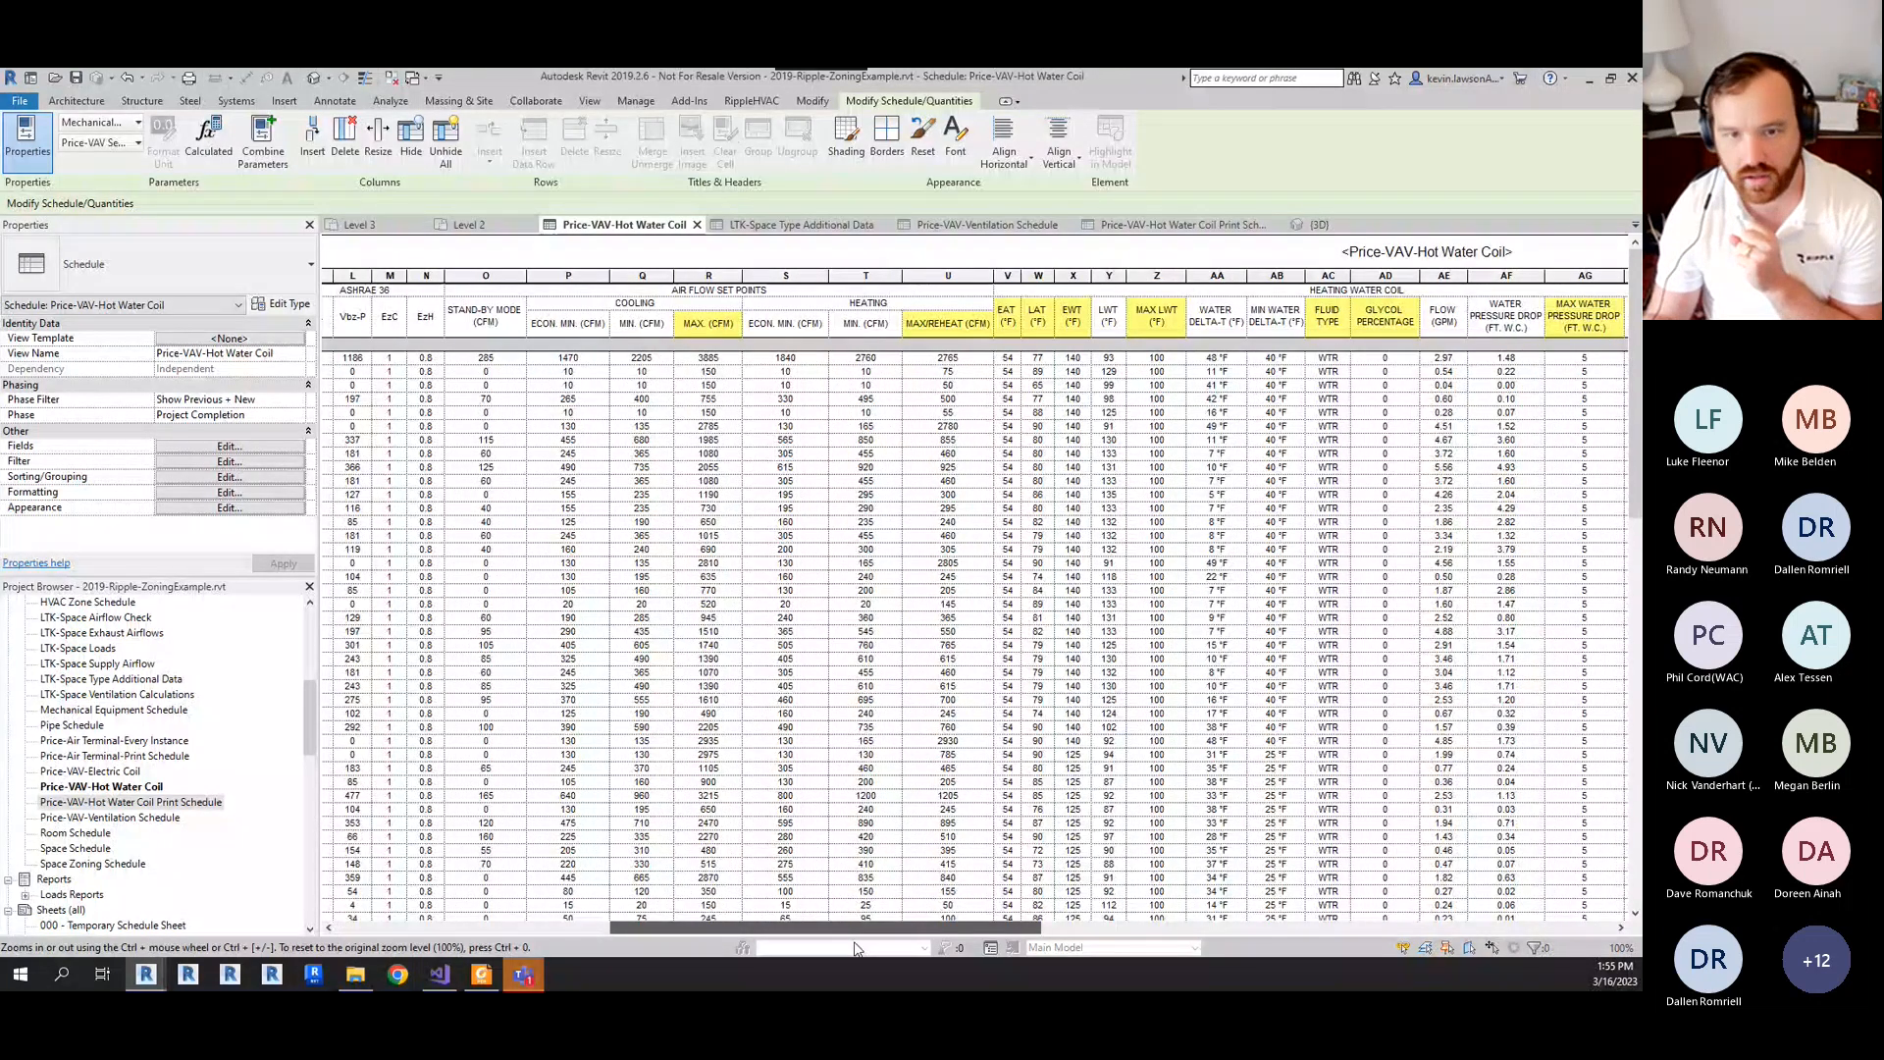
left_click_drag(857, 948, 911, 366)
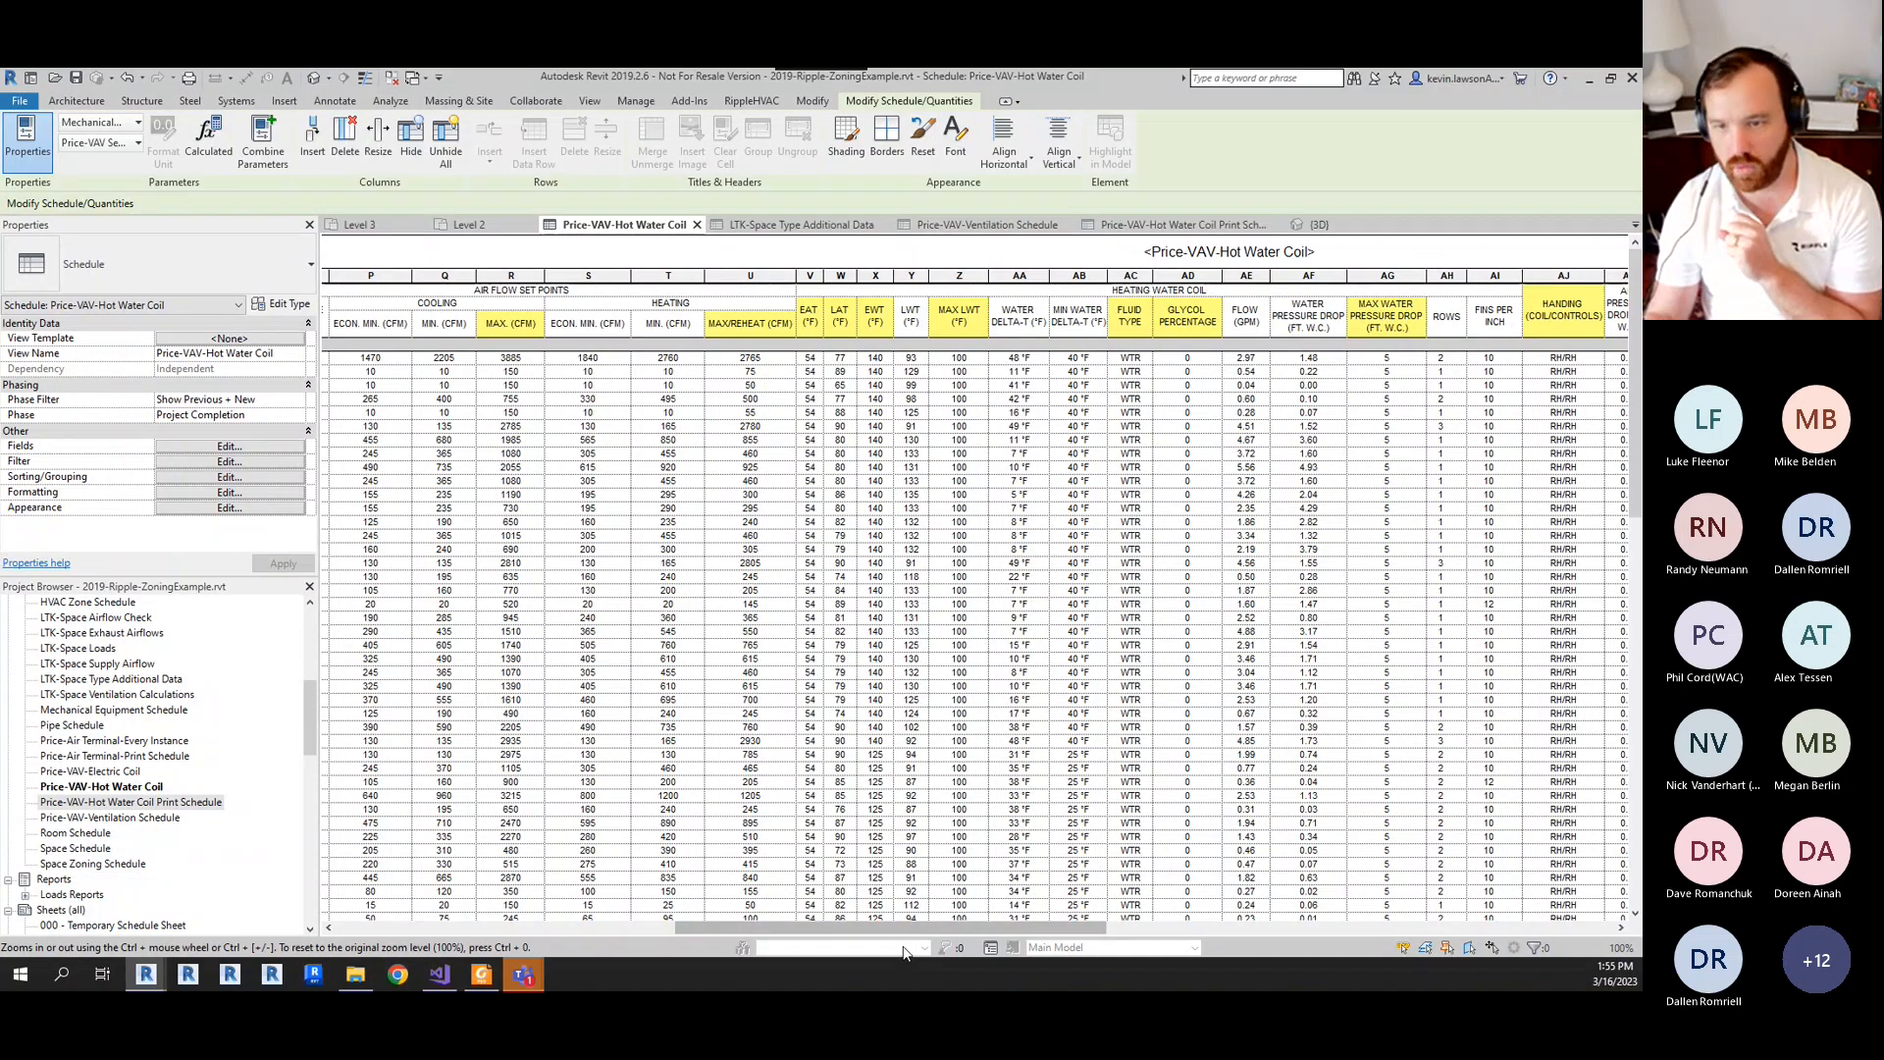
left_click_drag(928, 928, 1027, 382)
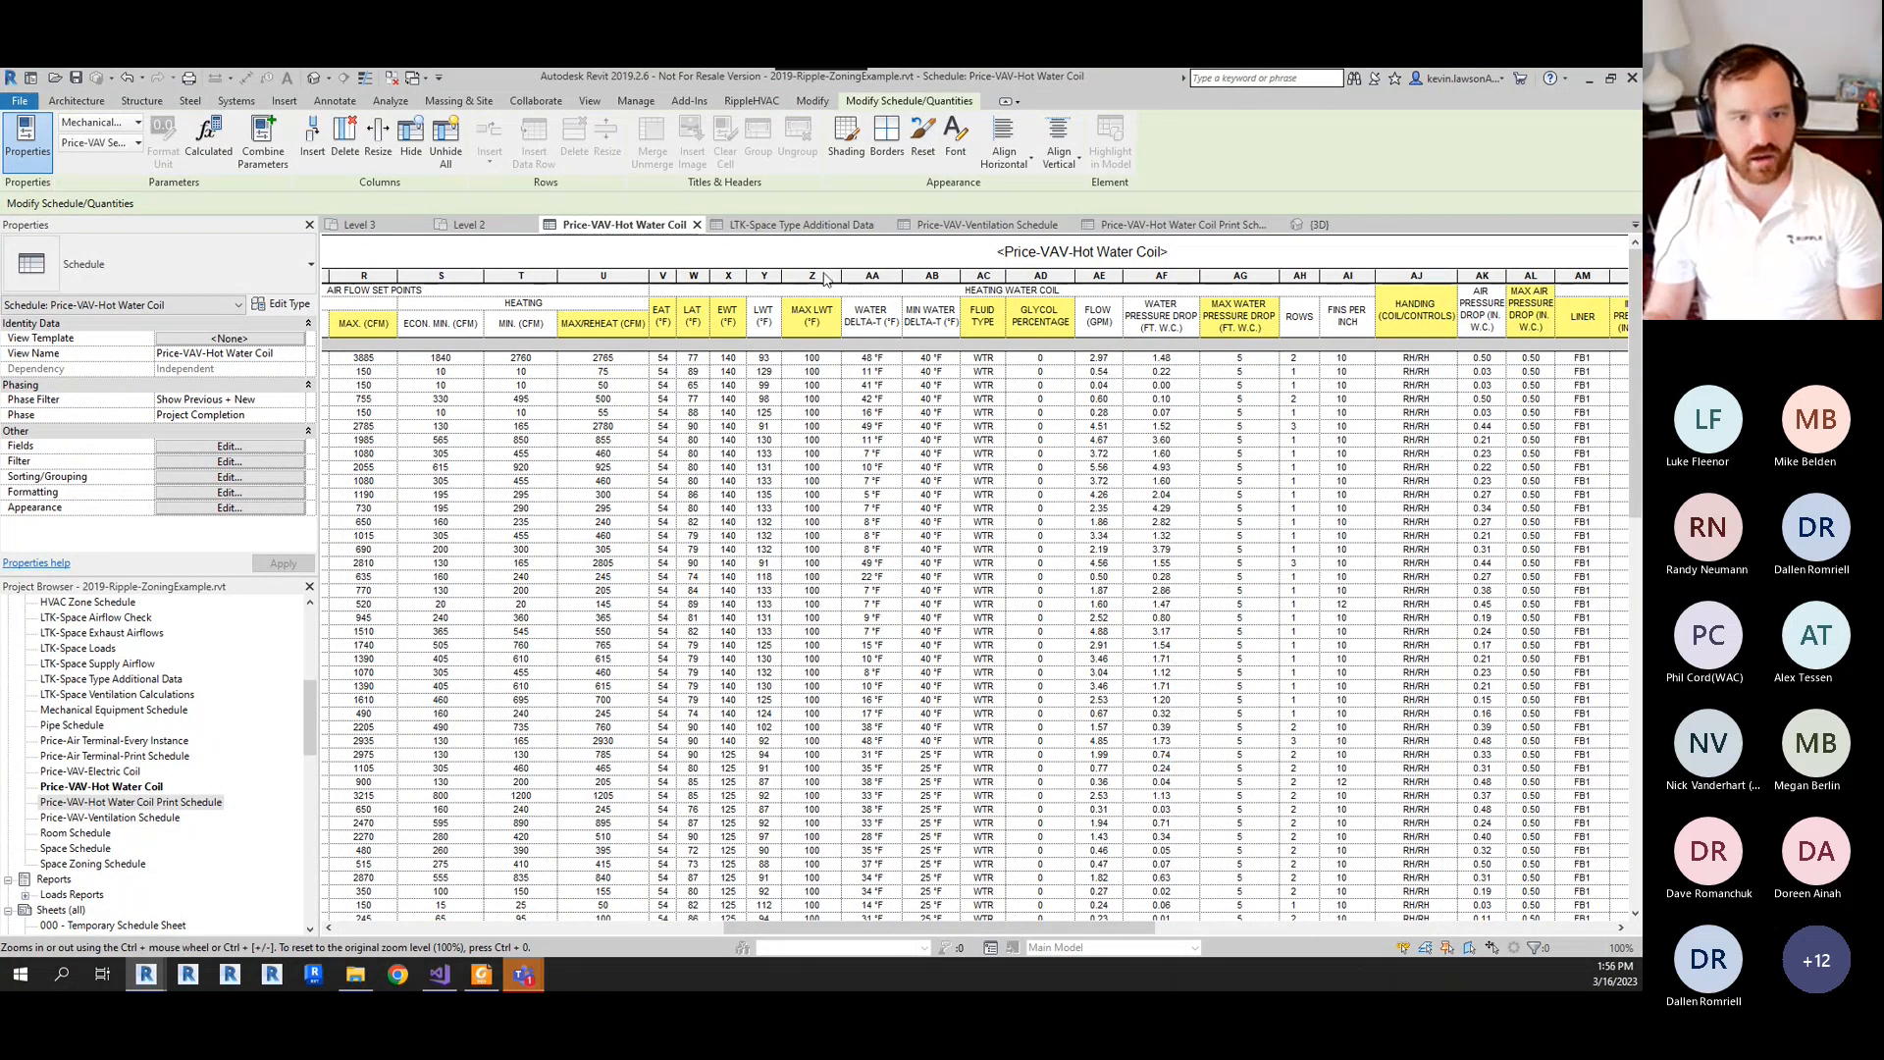
- Return to the print schedule, set the VAV AutoSelect heat source to Electric and minimize the tool
left_click(1109, 225)
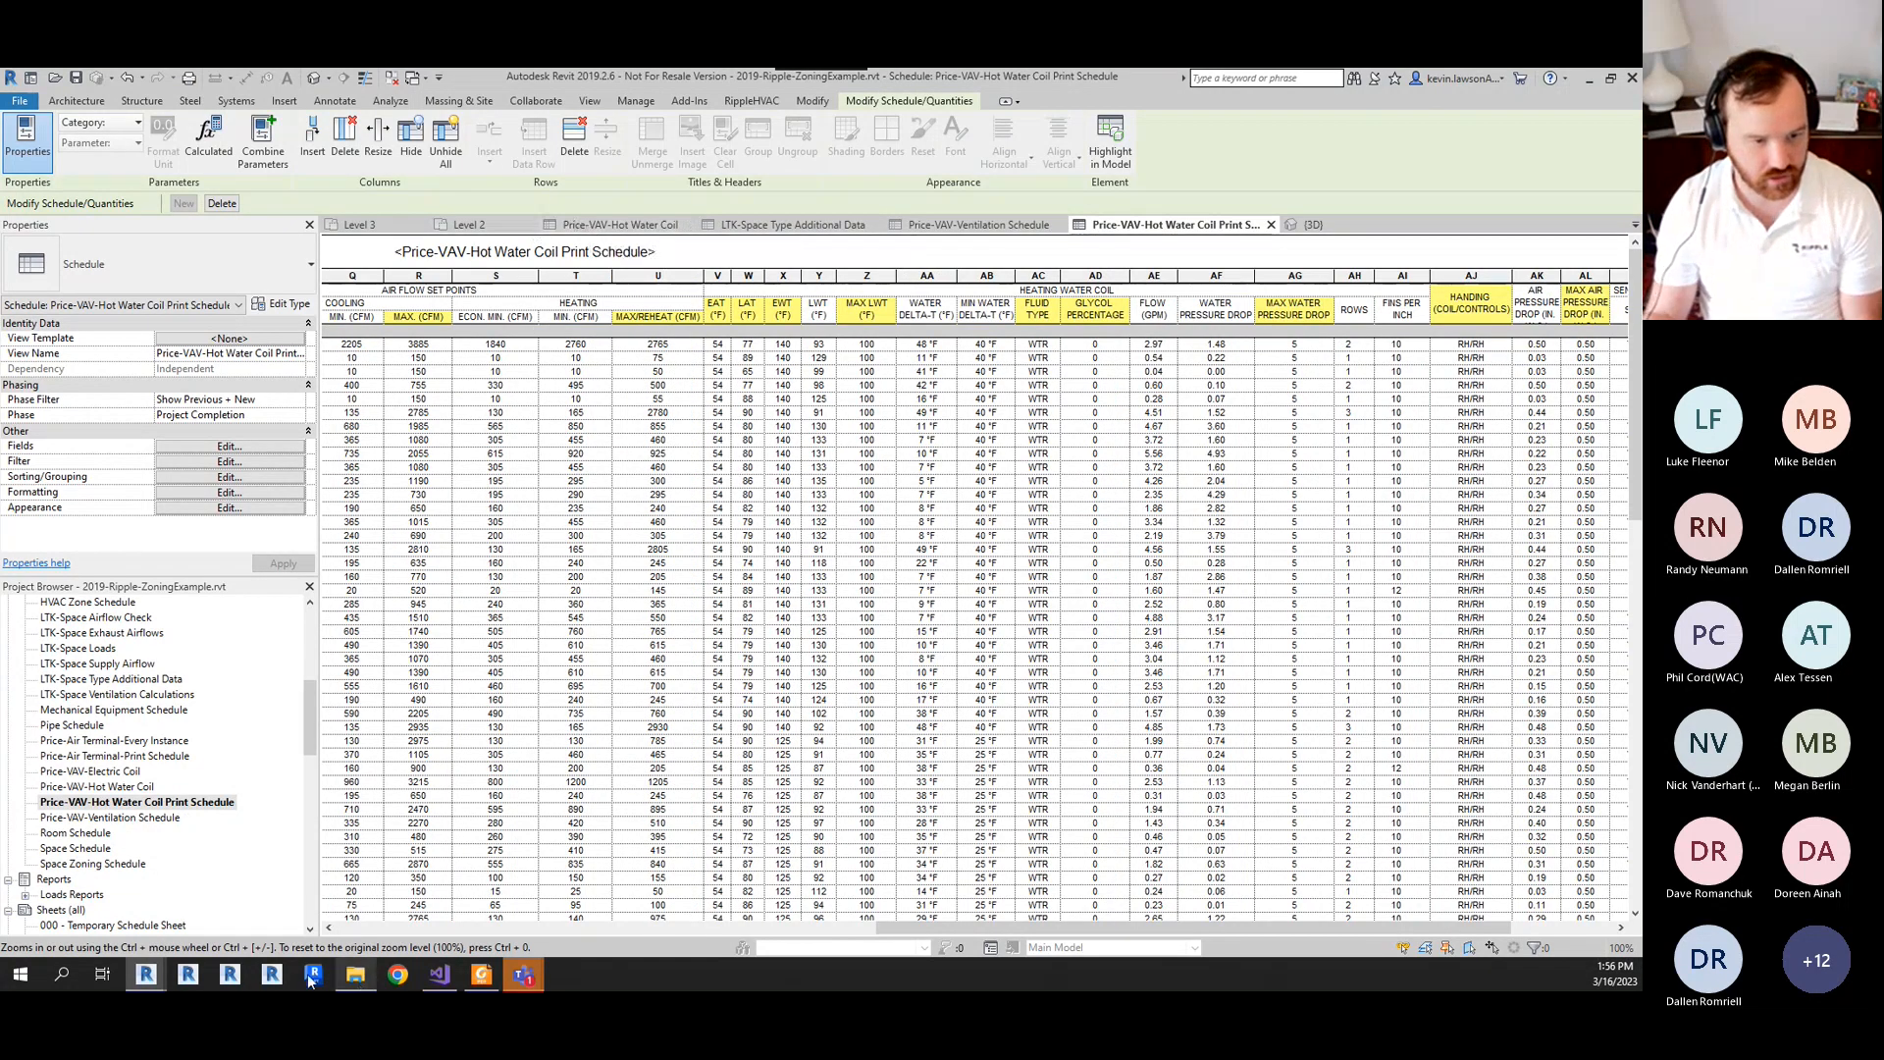
mouse_move(312, 982)
left_click(253, 947)
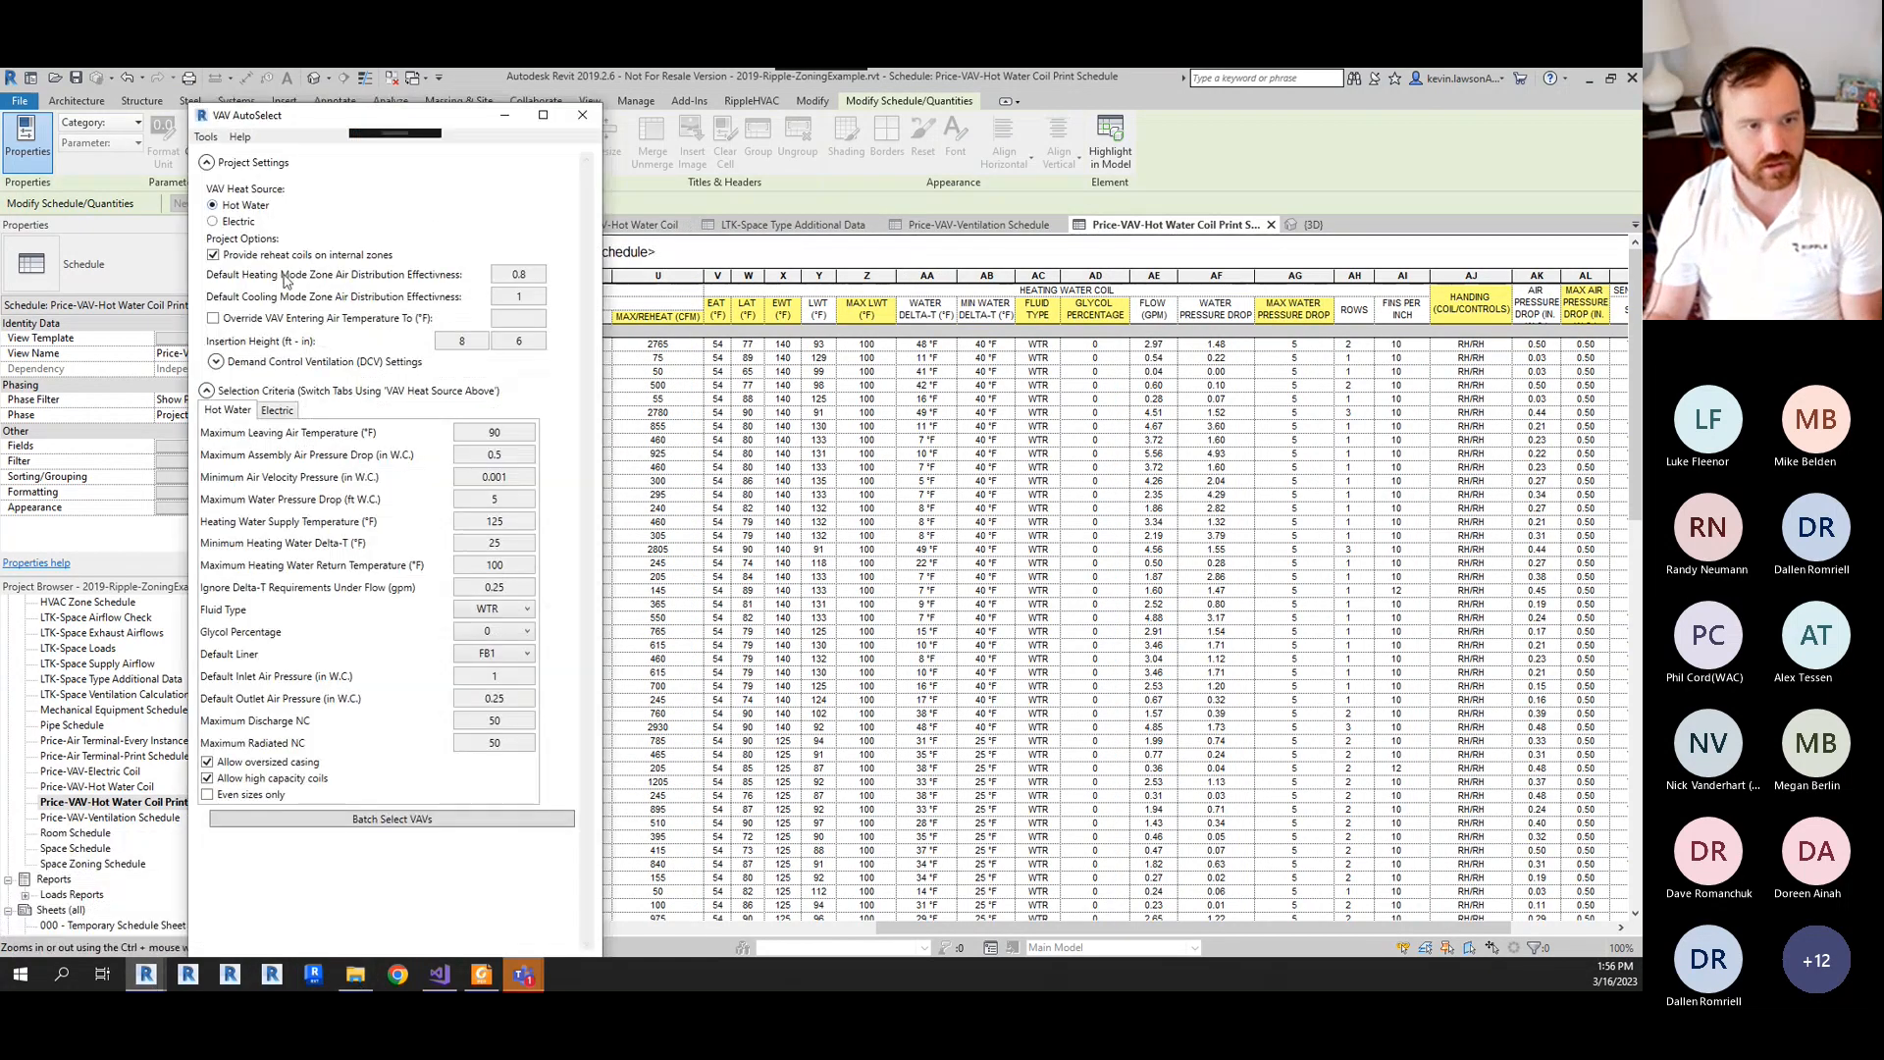
left_click(227, 222)
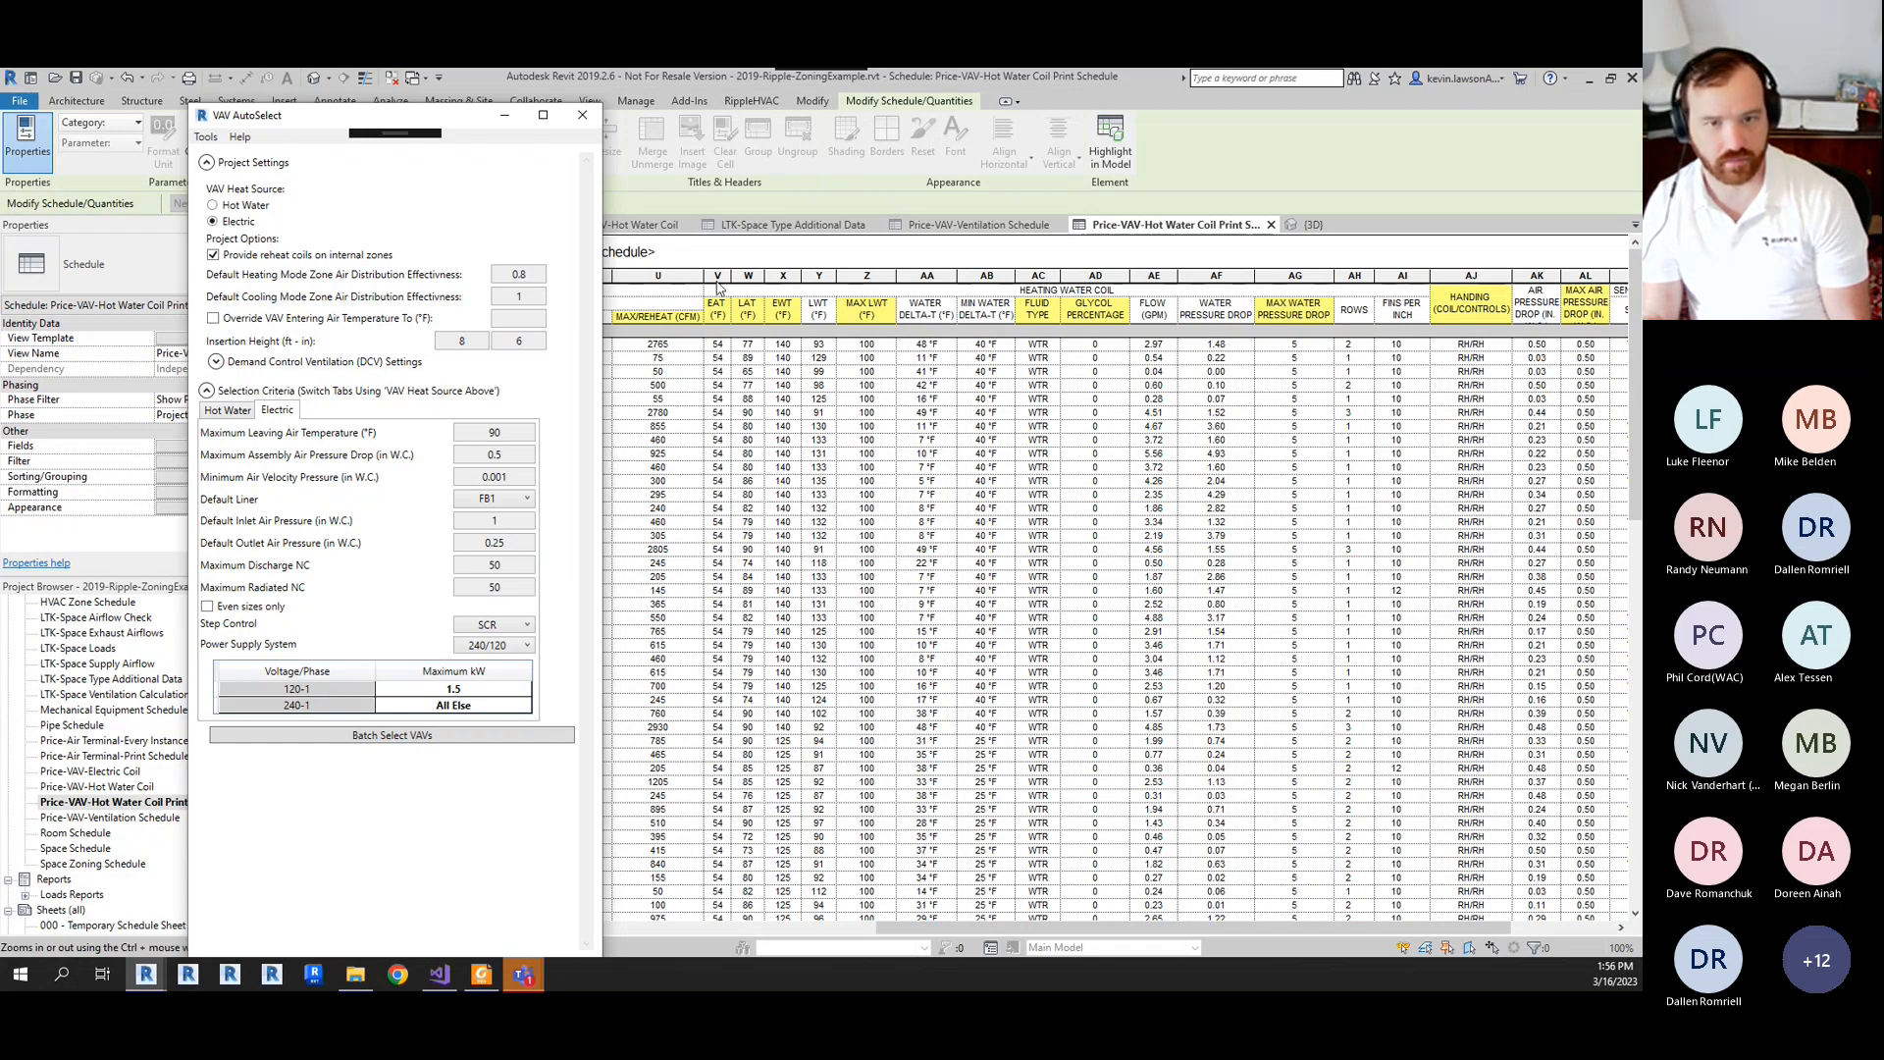
left_click(505, 115)
- Open the Price-VAV-Electric Coil schedule and compare its electric coil columns with the Electric selection criteria in VAV AutoSelect
left_click(124, 785)
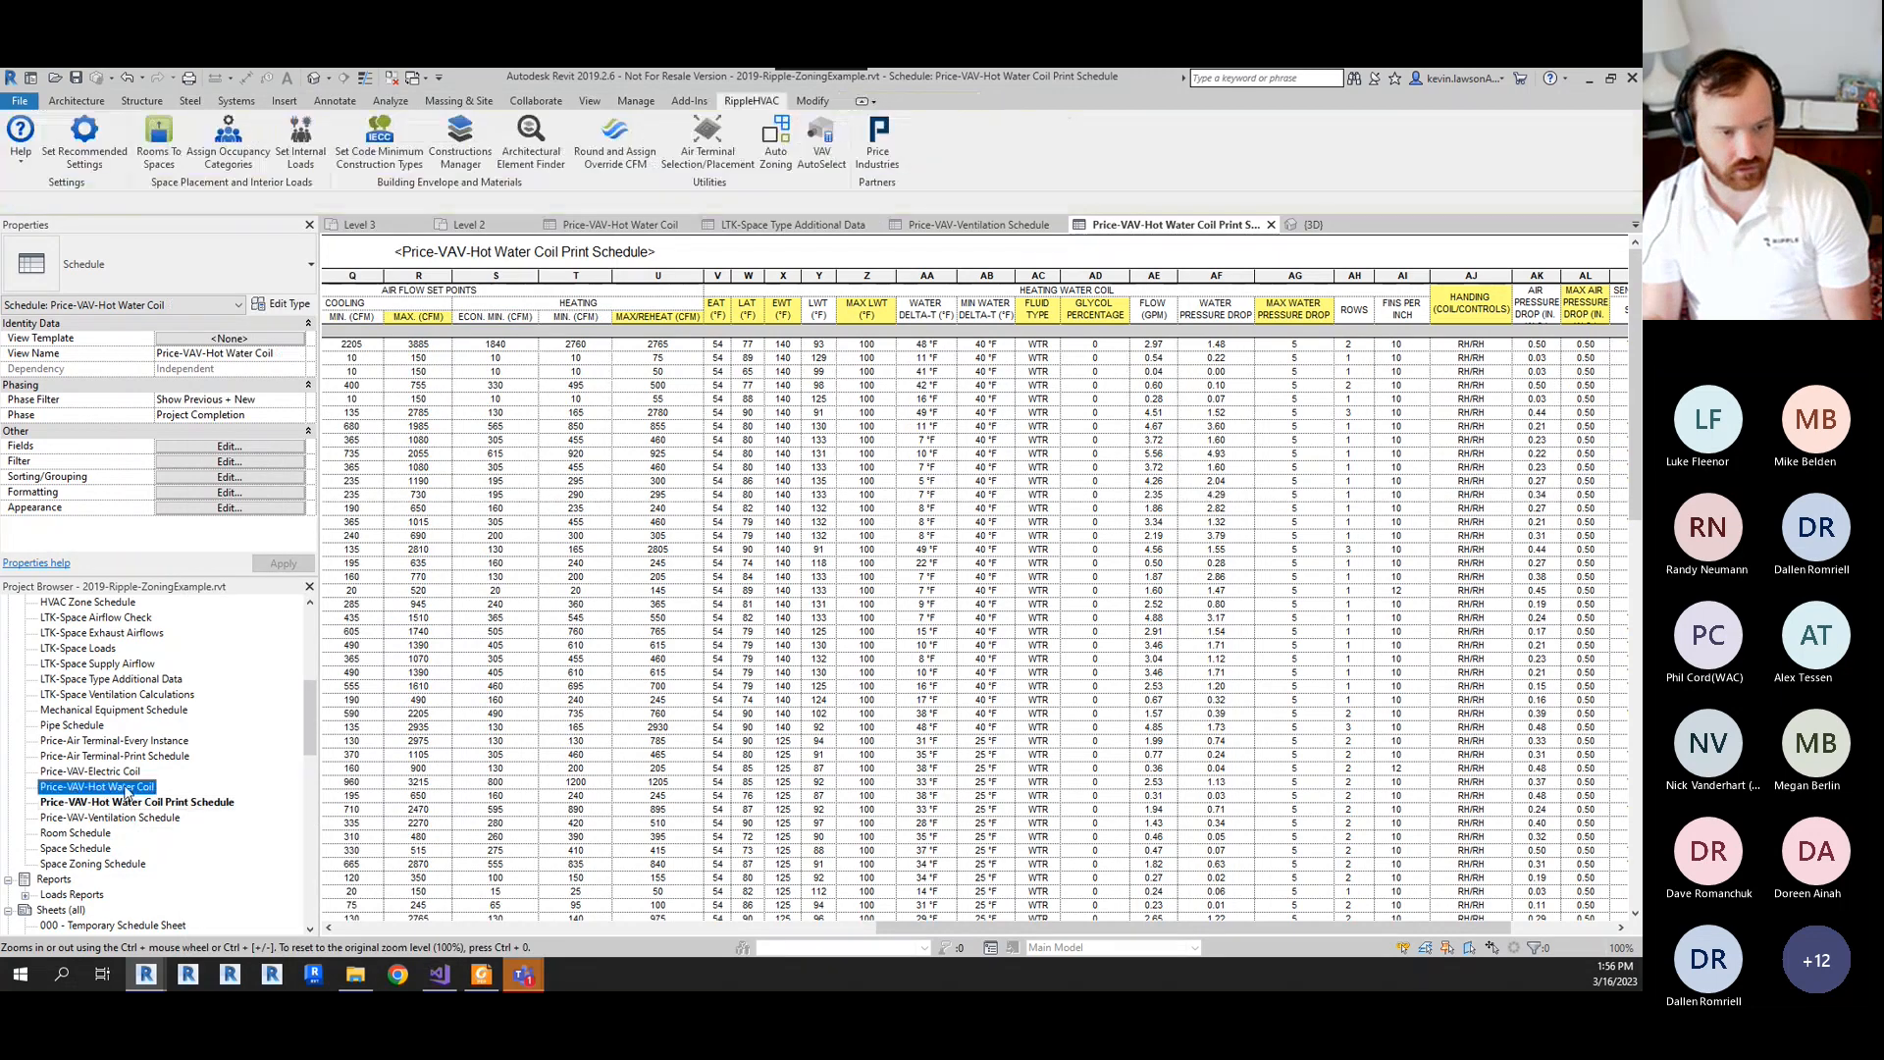
double_click(122, 771)
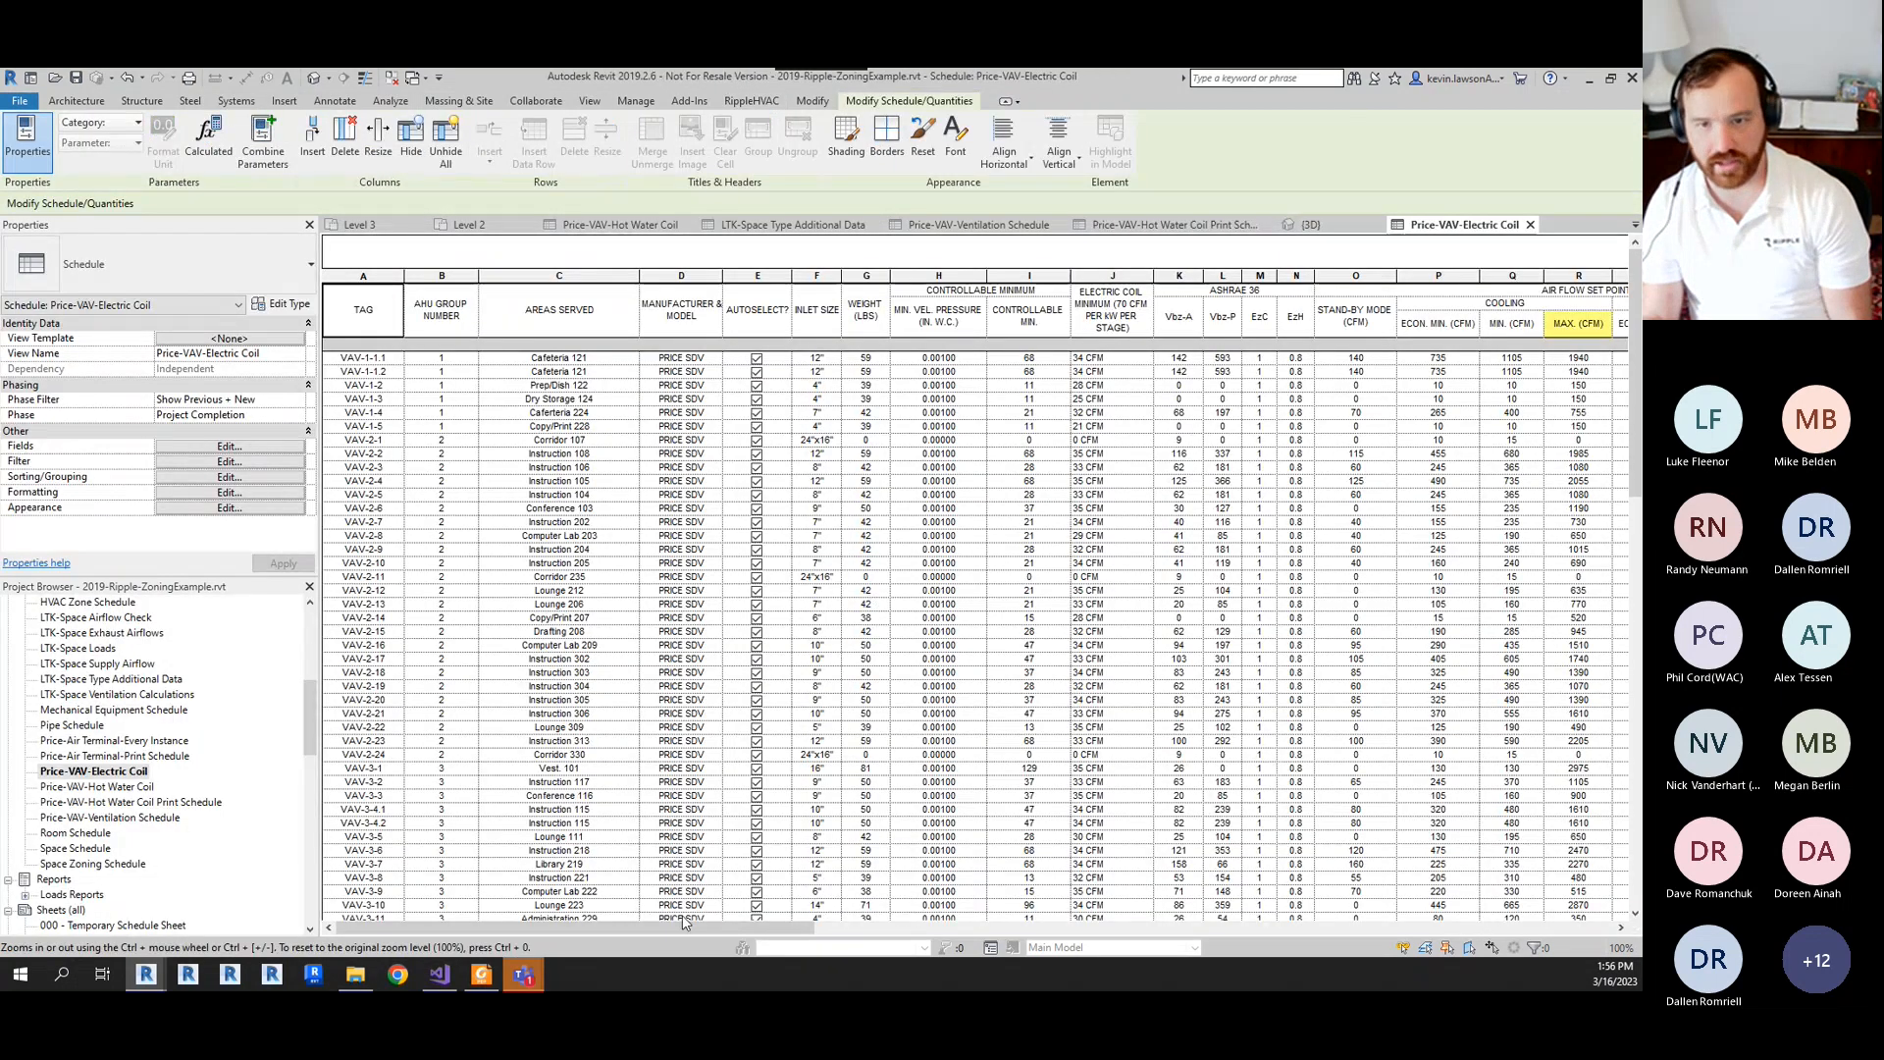
left_click_drag(684, 922, 1061, 943)
left_click_drag(1150, 813, 1150, 813)
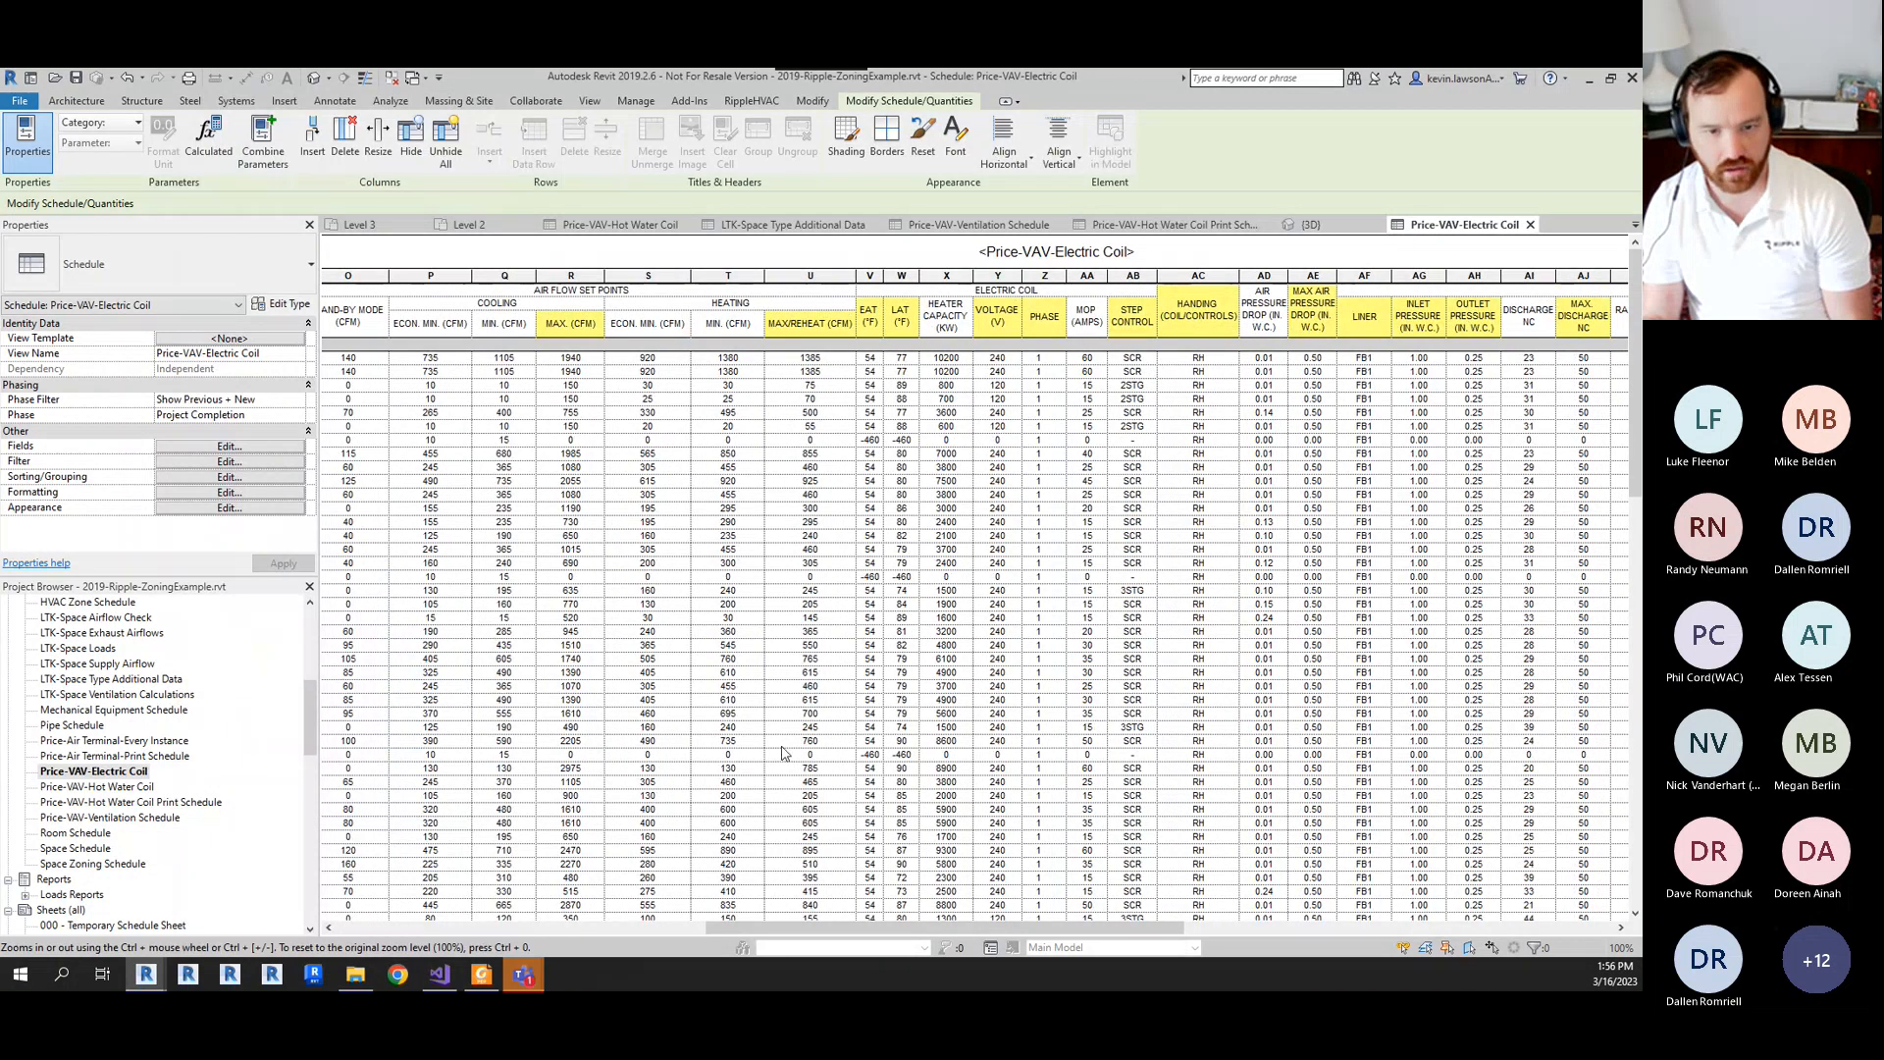
left_click_drag(766, 921, 844, 910)
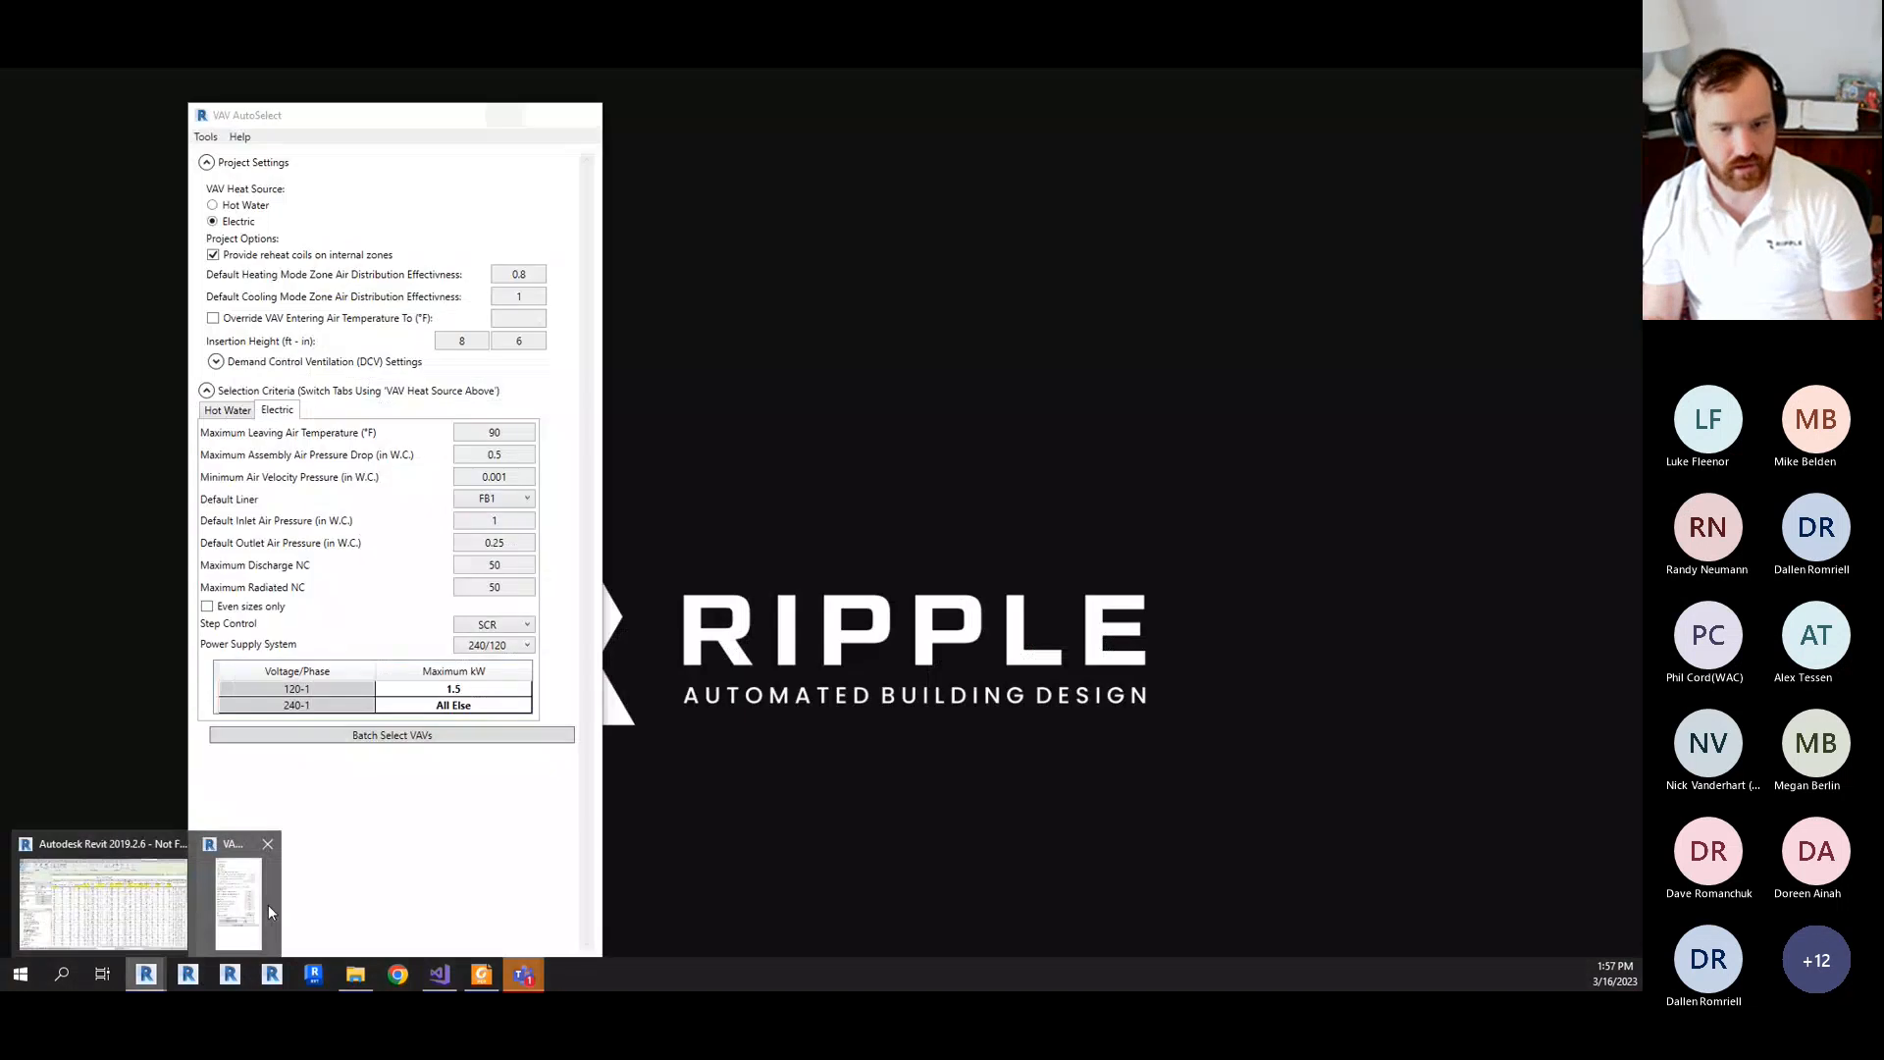
left_click(265, 895)
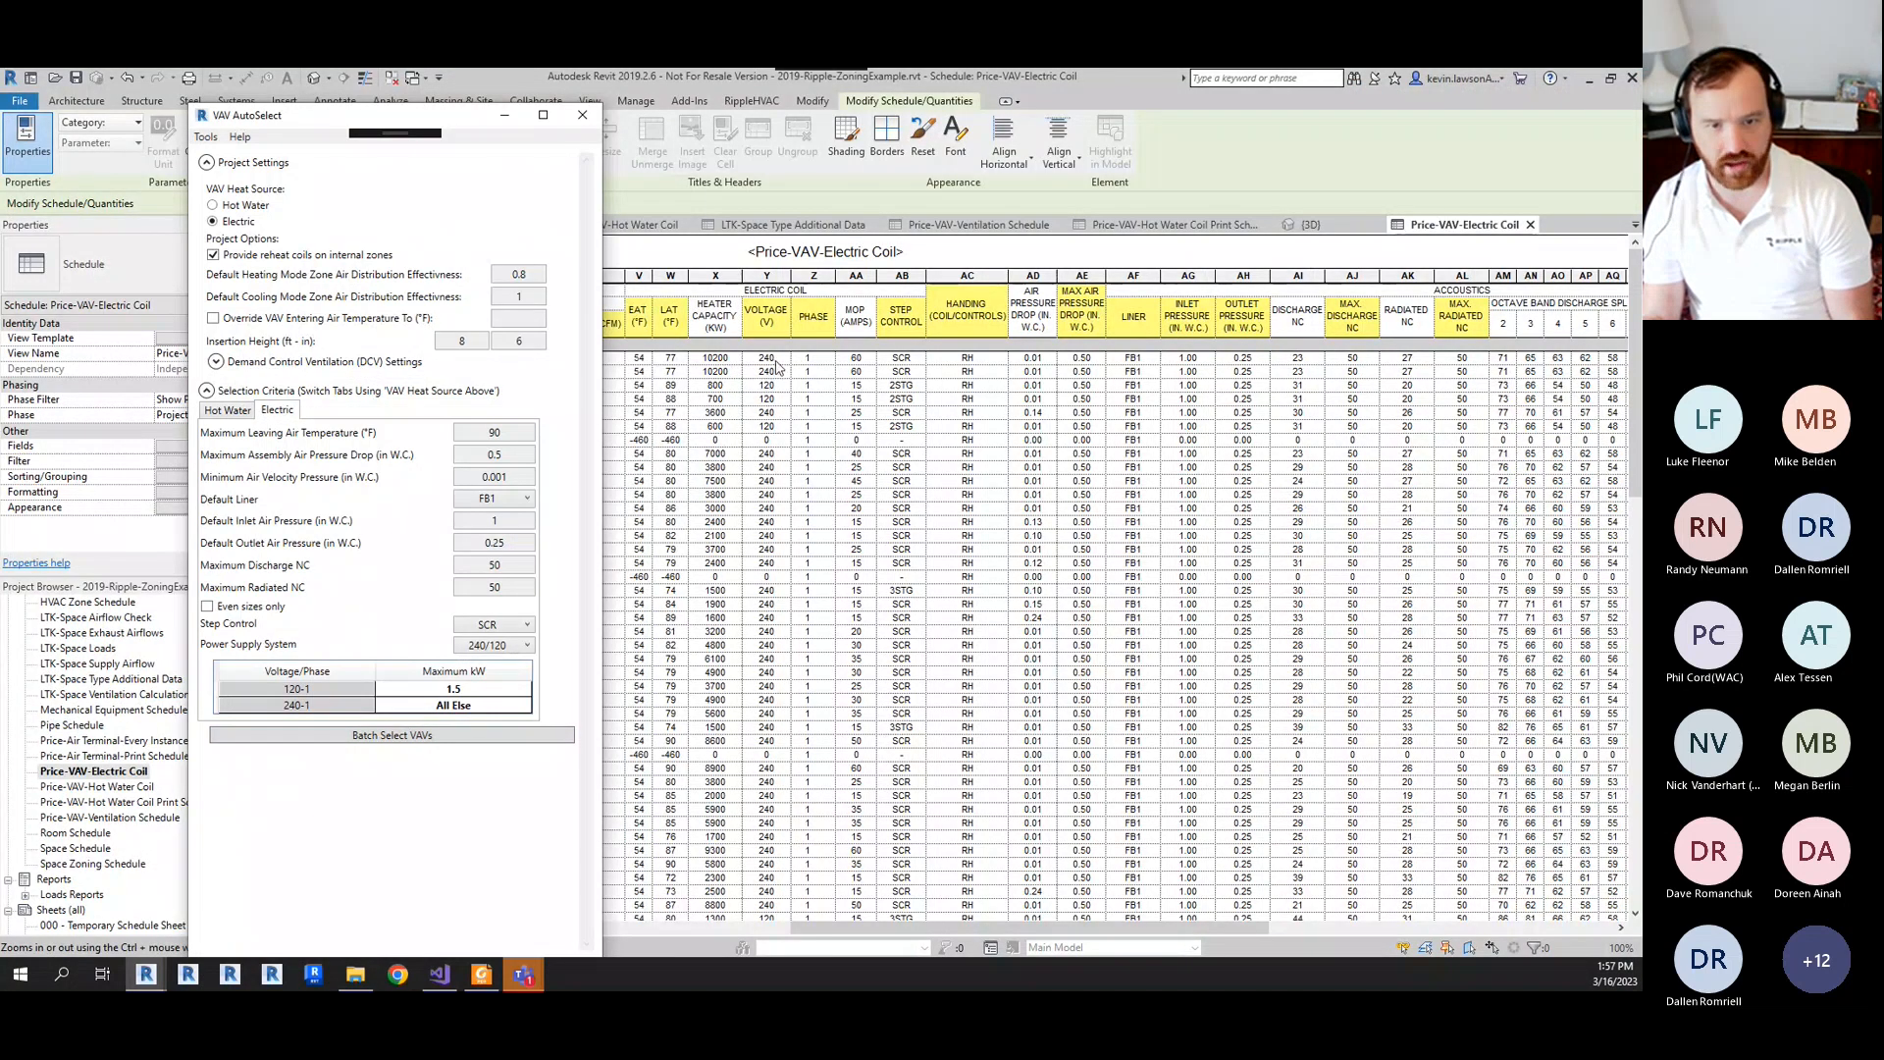
- Examine the electric coil, liner, pressure and acoustics columns for all VAV rows in the Price-VAV-Electric Coil schedule
scroll(783, 687, "down", 10)
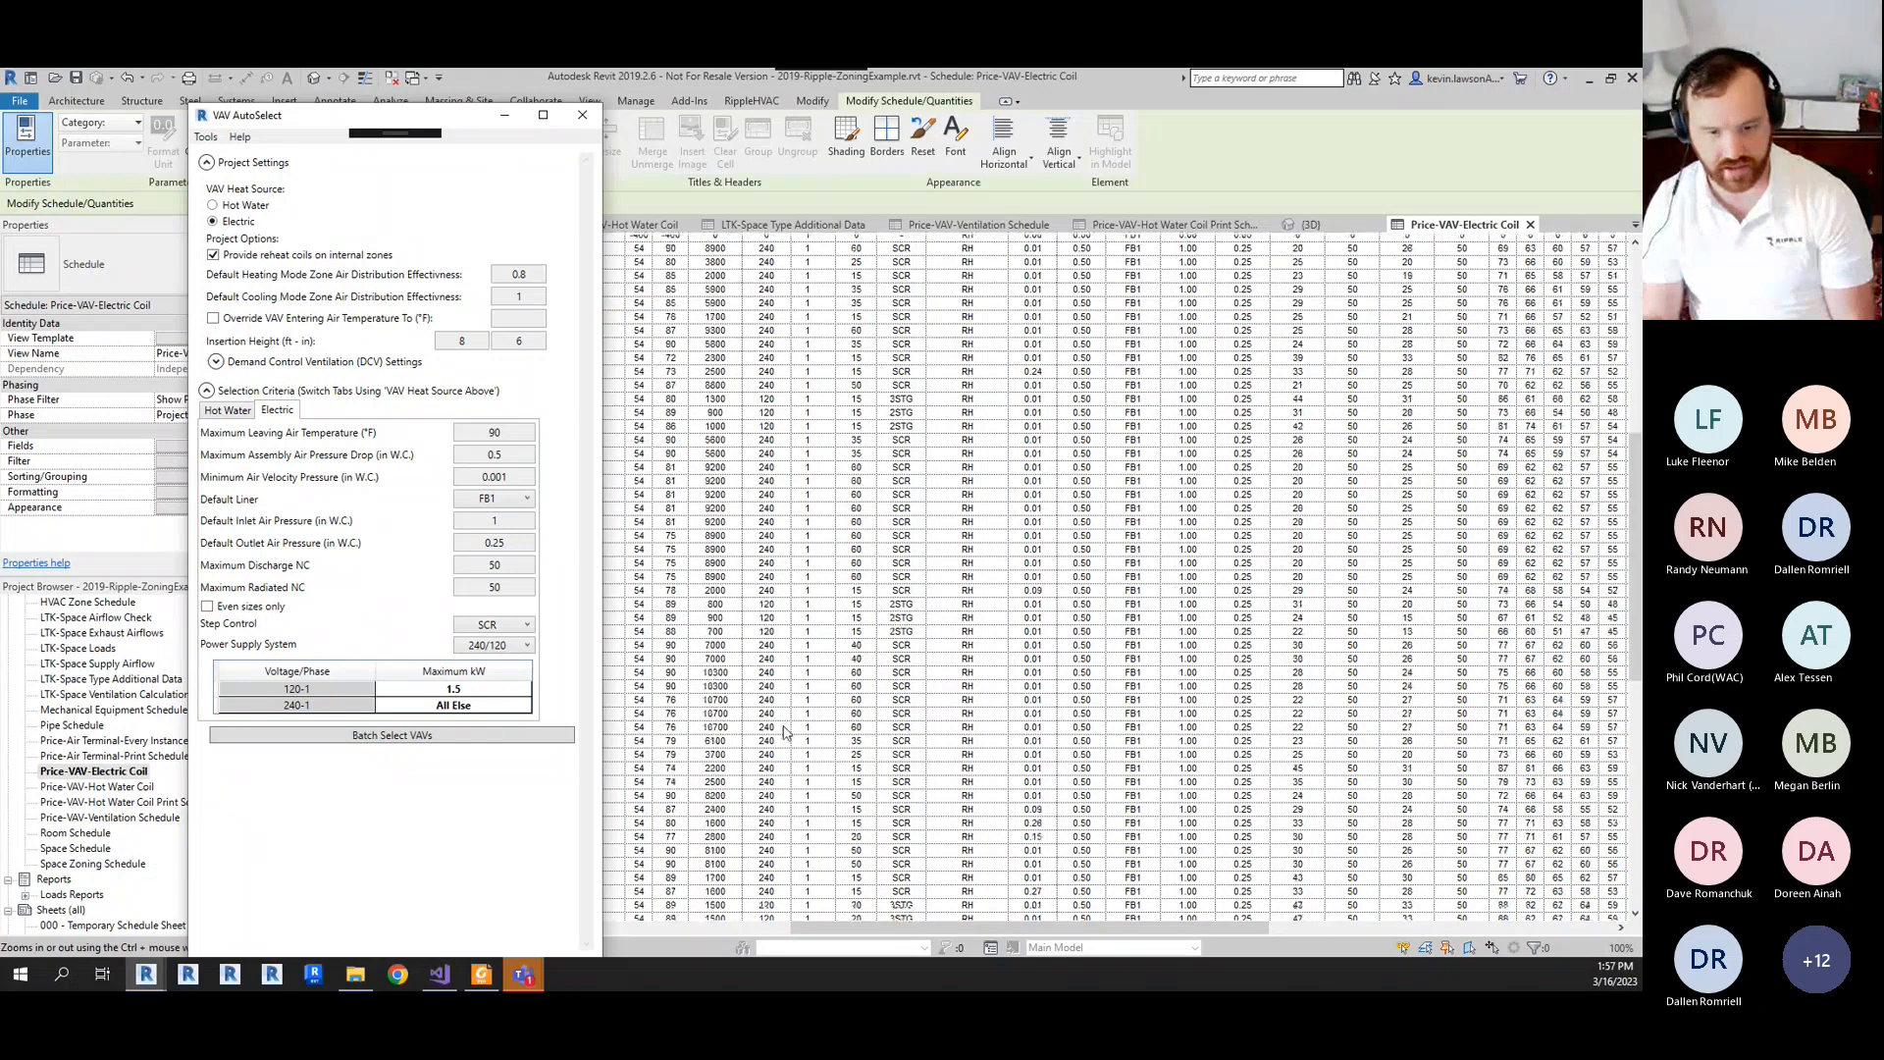
scroll(726, 729, "down", 6)
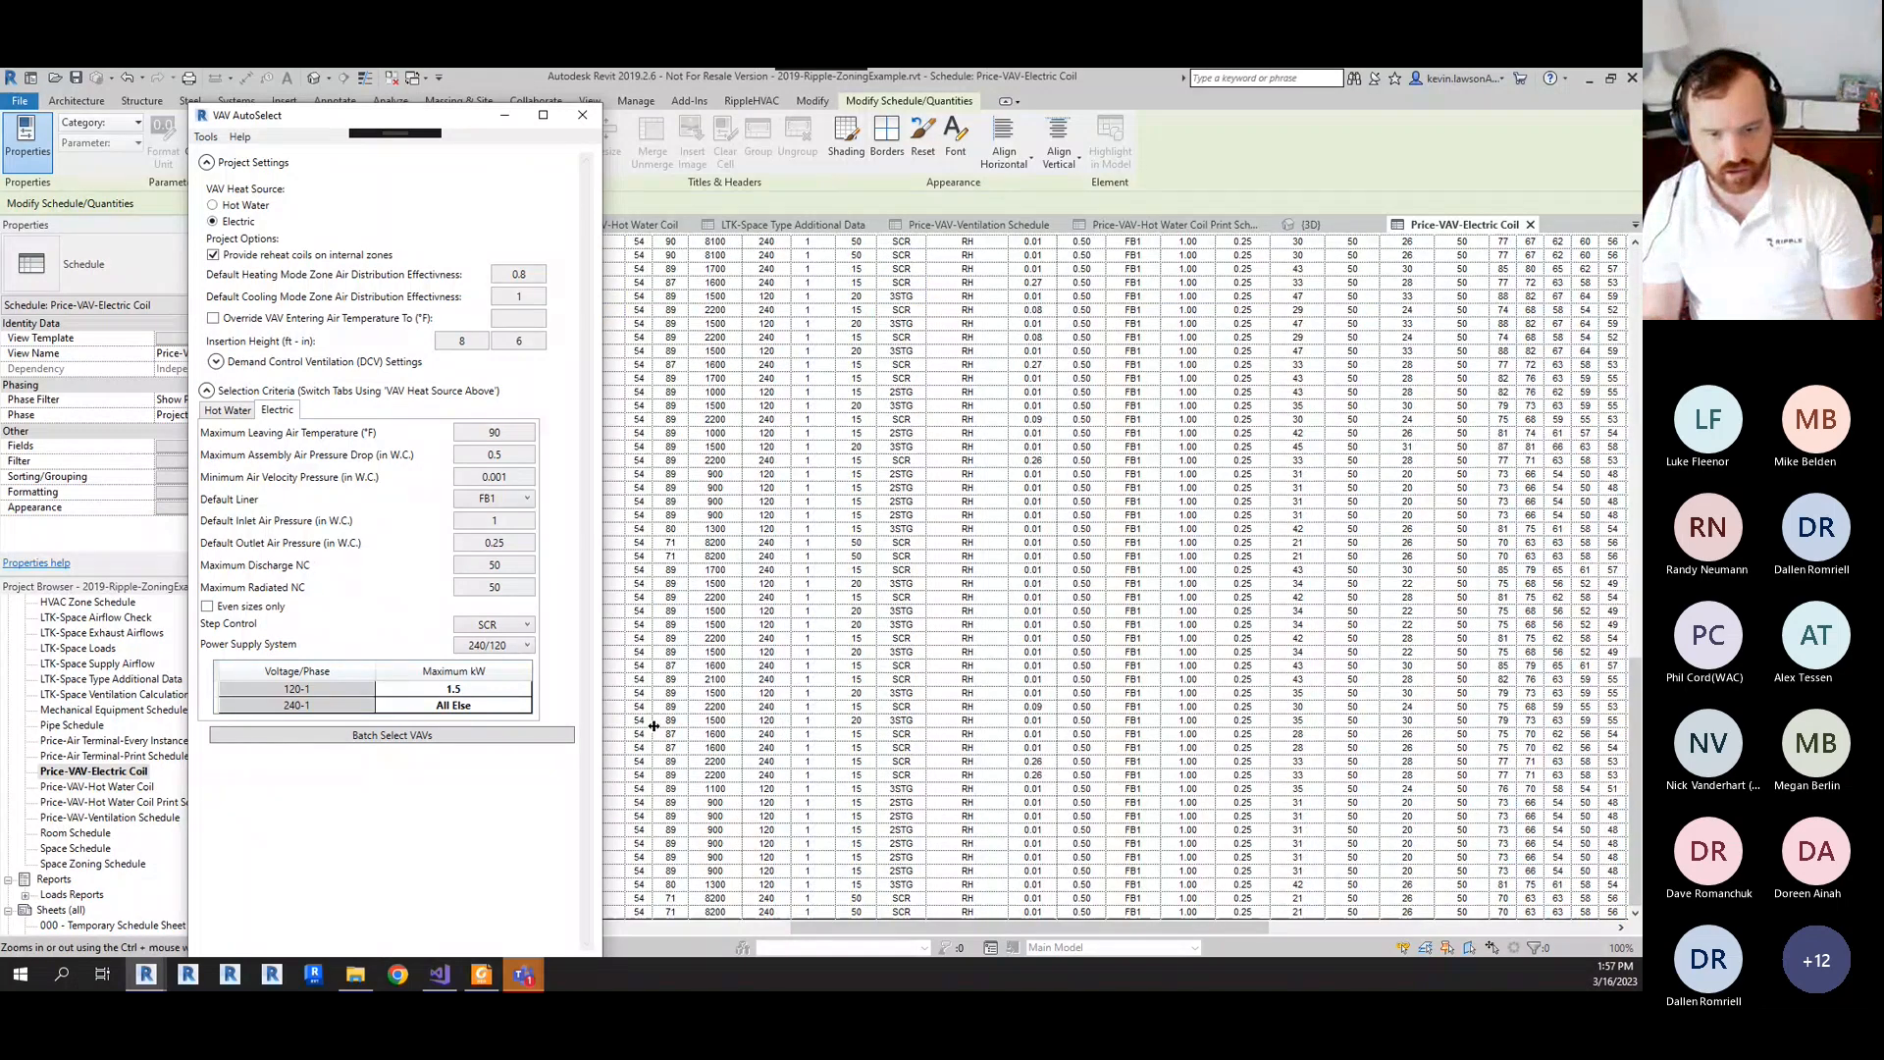
scroll(1266, 741, "up", 10)
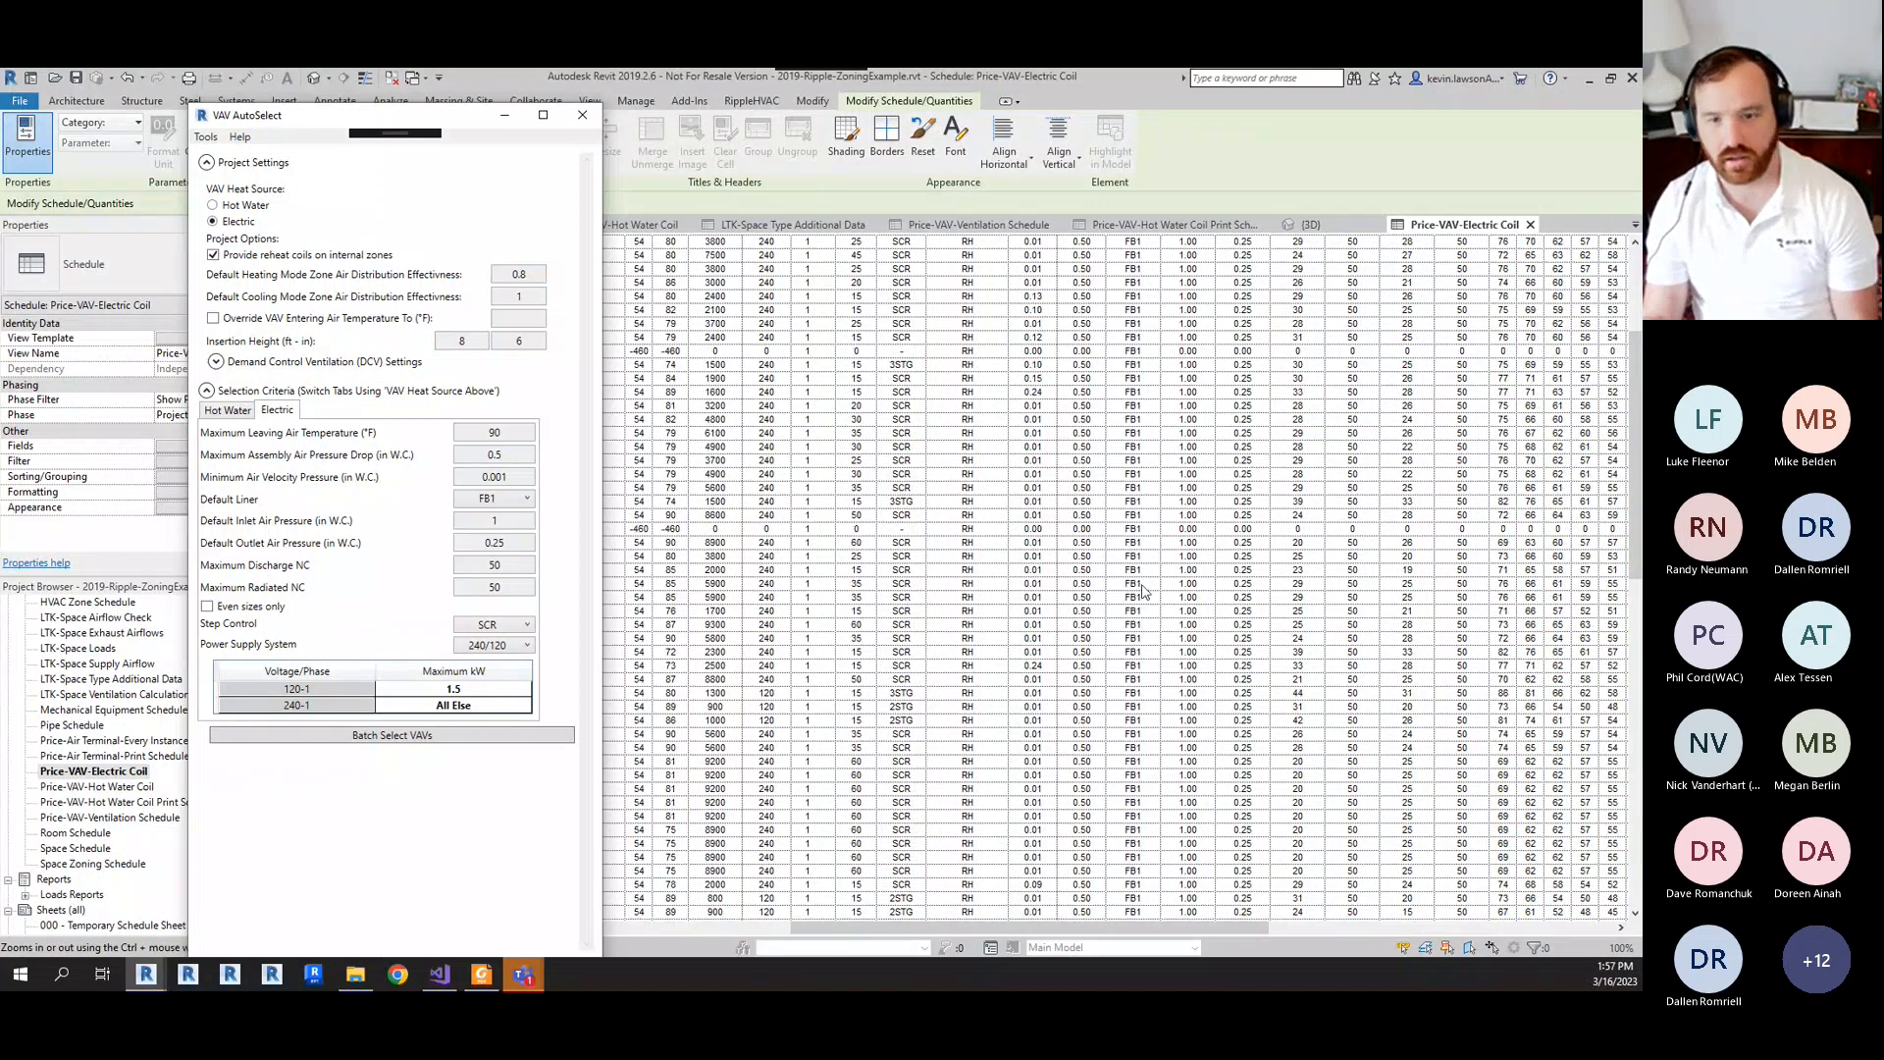
scroll(1143, 592, "down", 6)
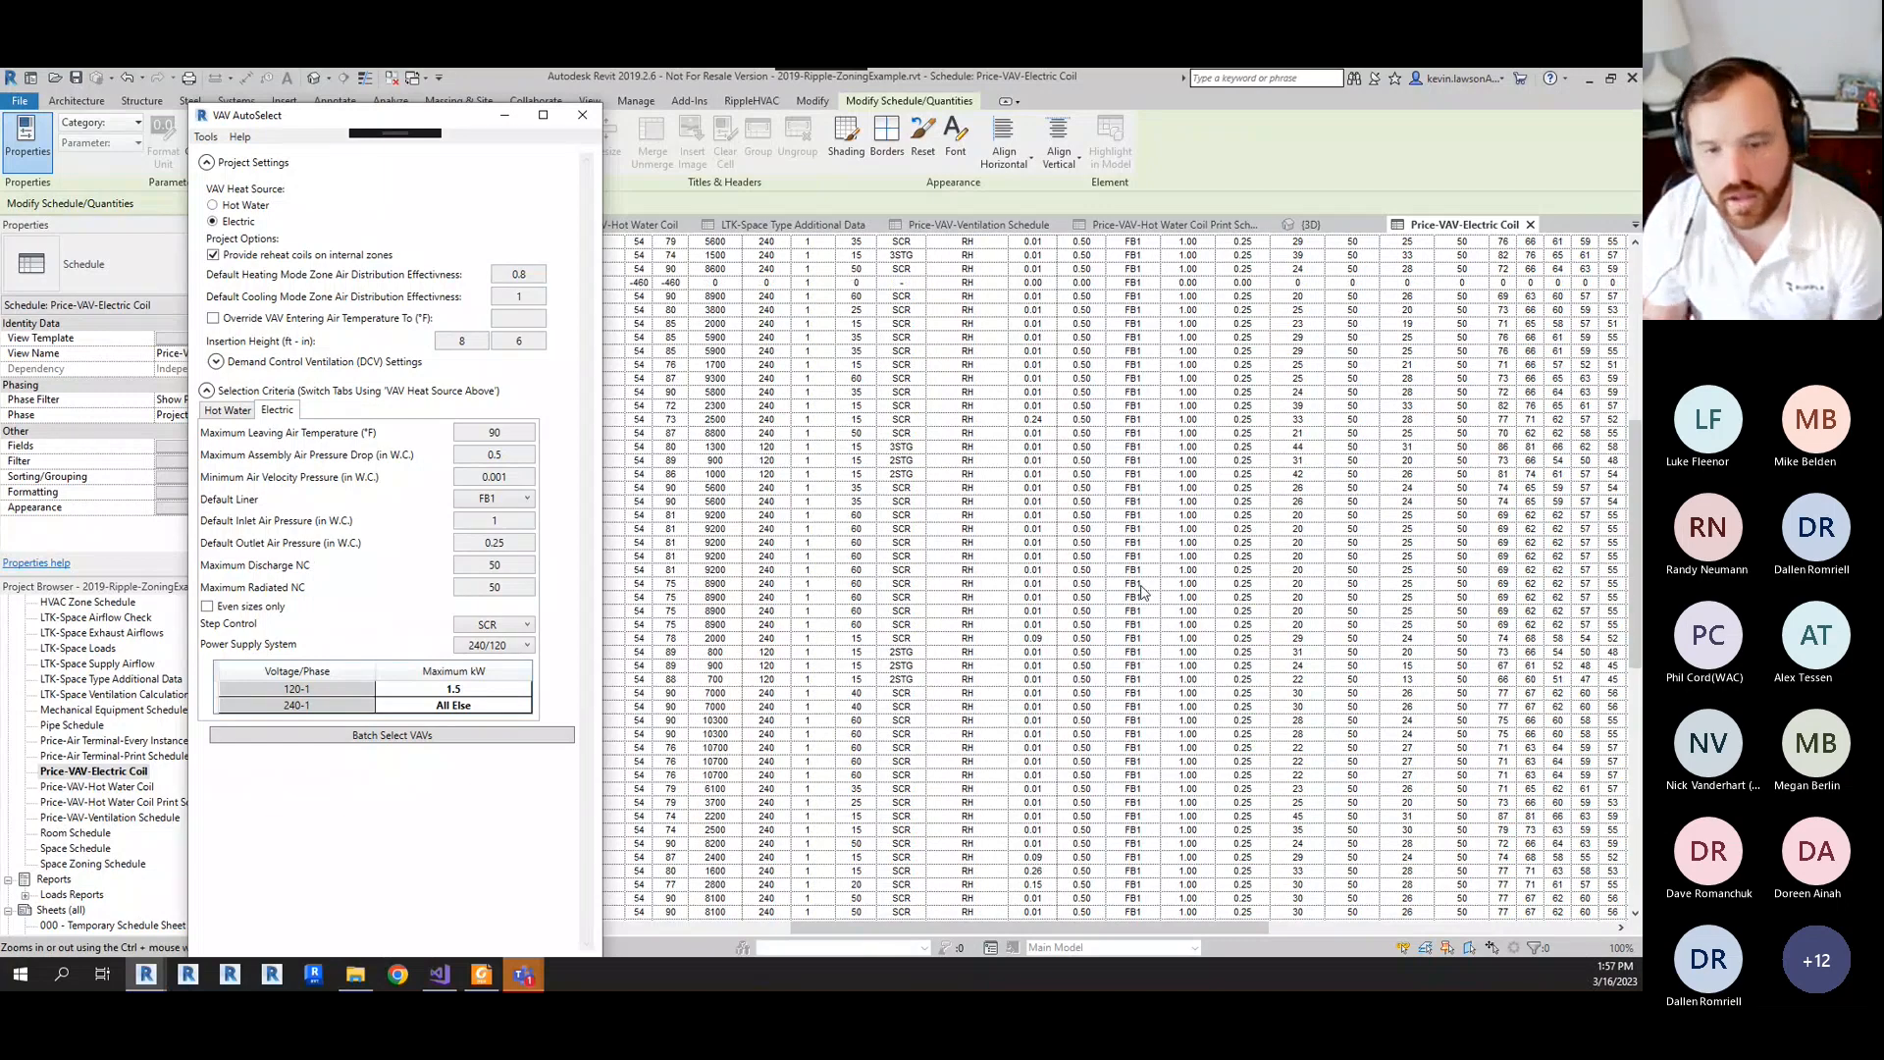
scroll(1143, 592, "down", 6)
scroll(1117, 696, "down", 10)
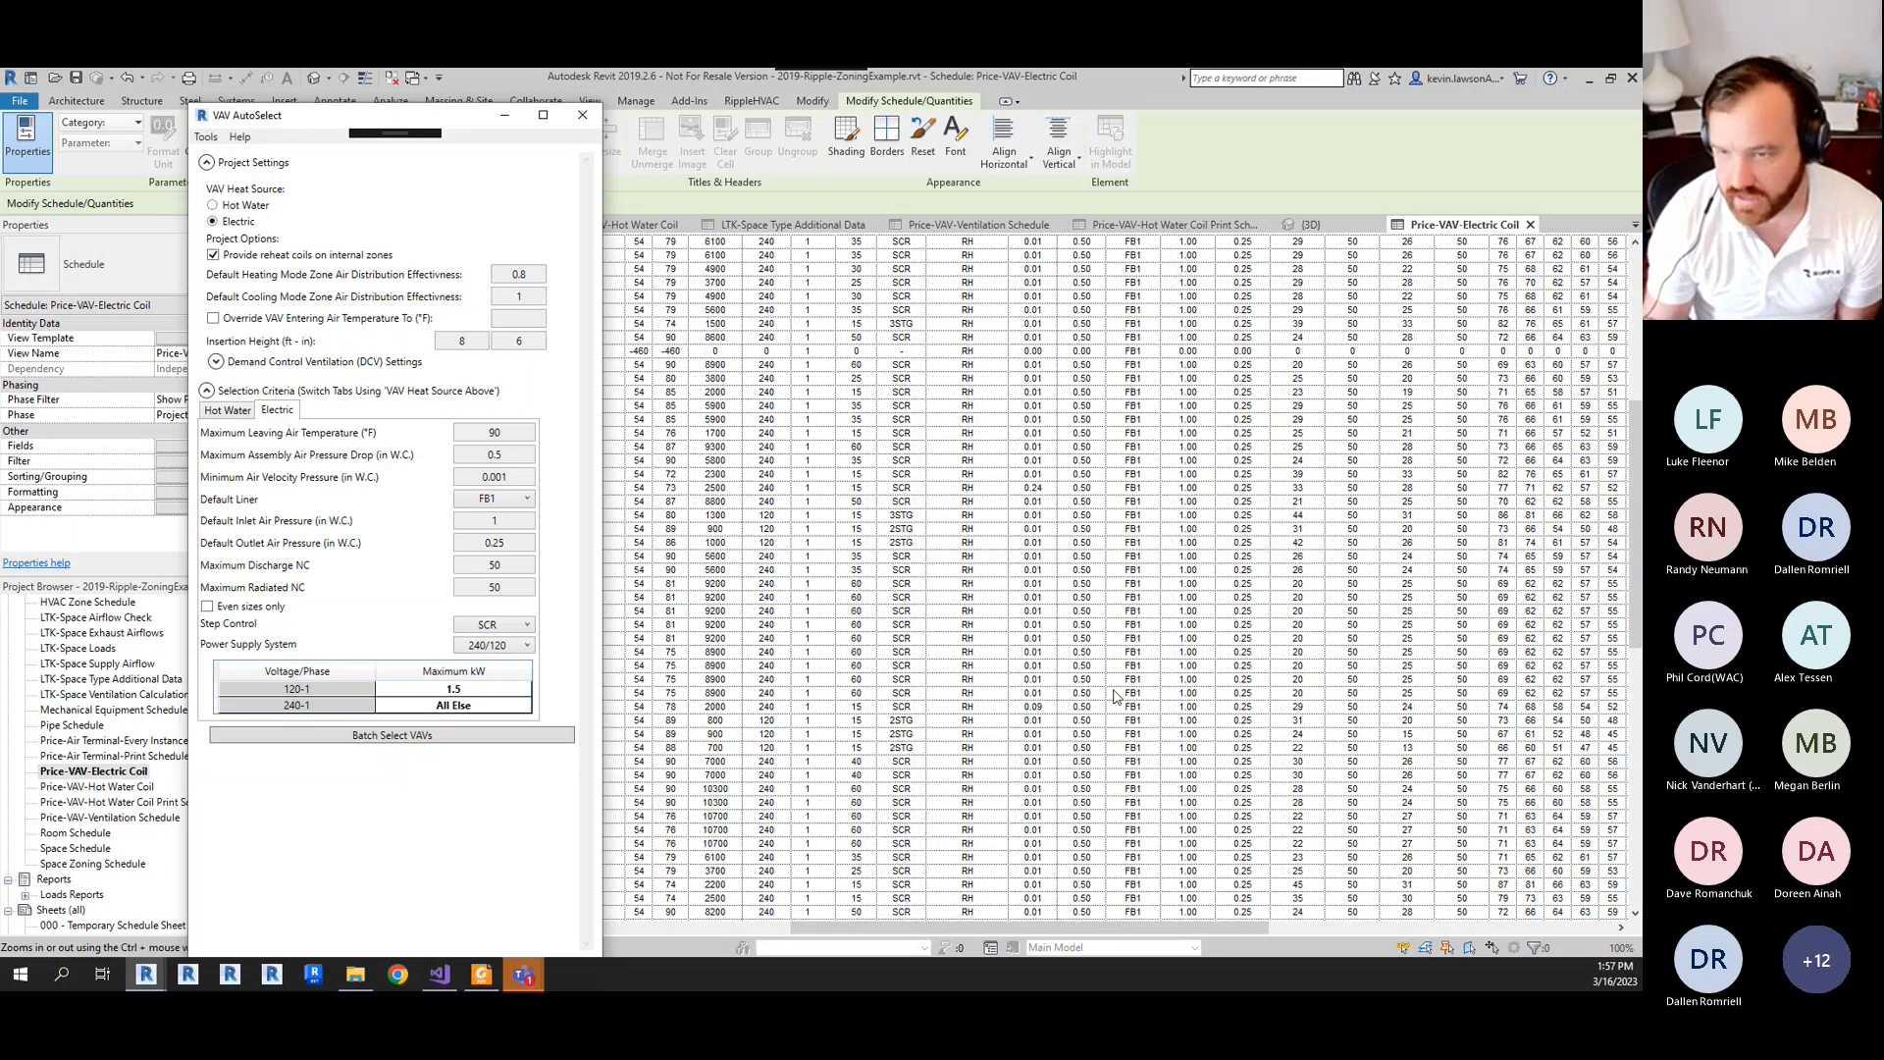
scroll(1117, 696, "up", 15)
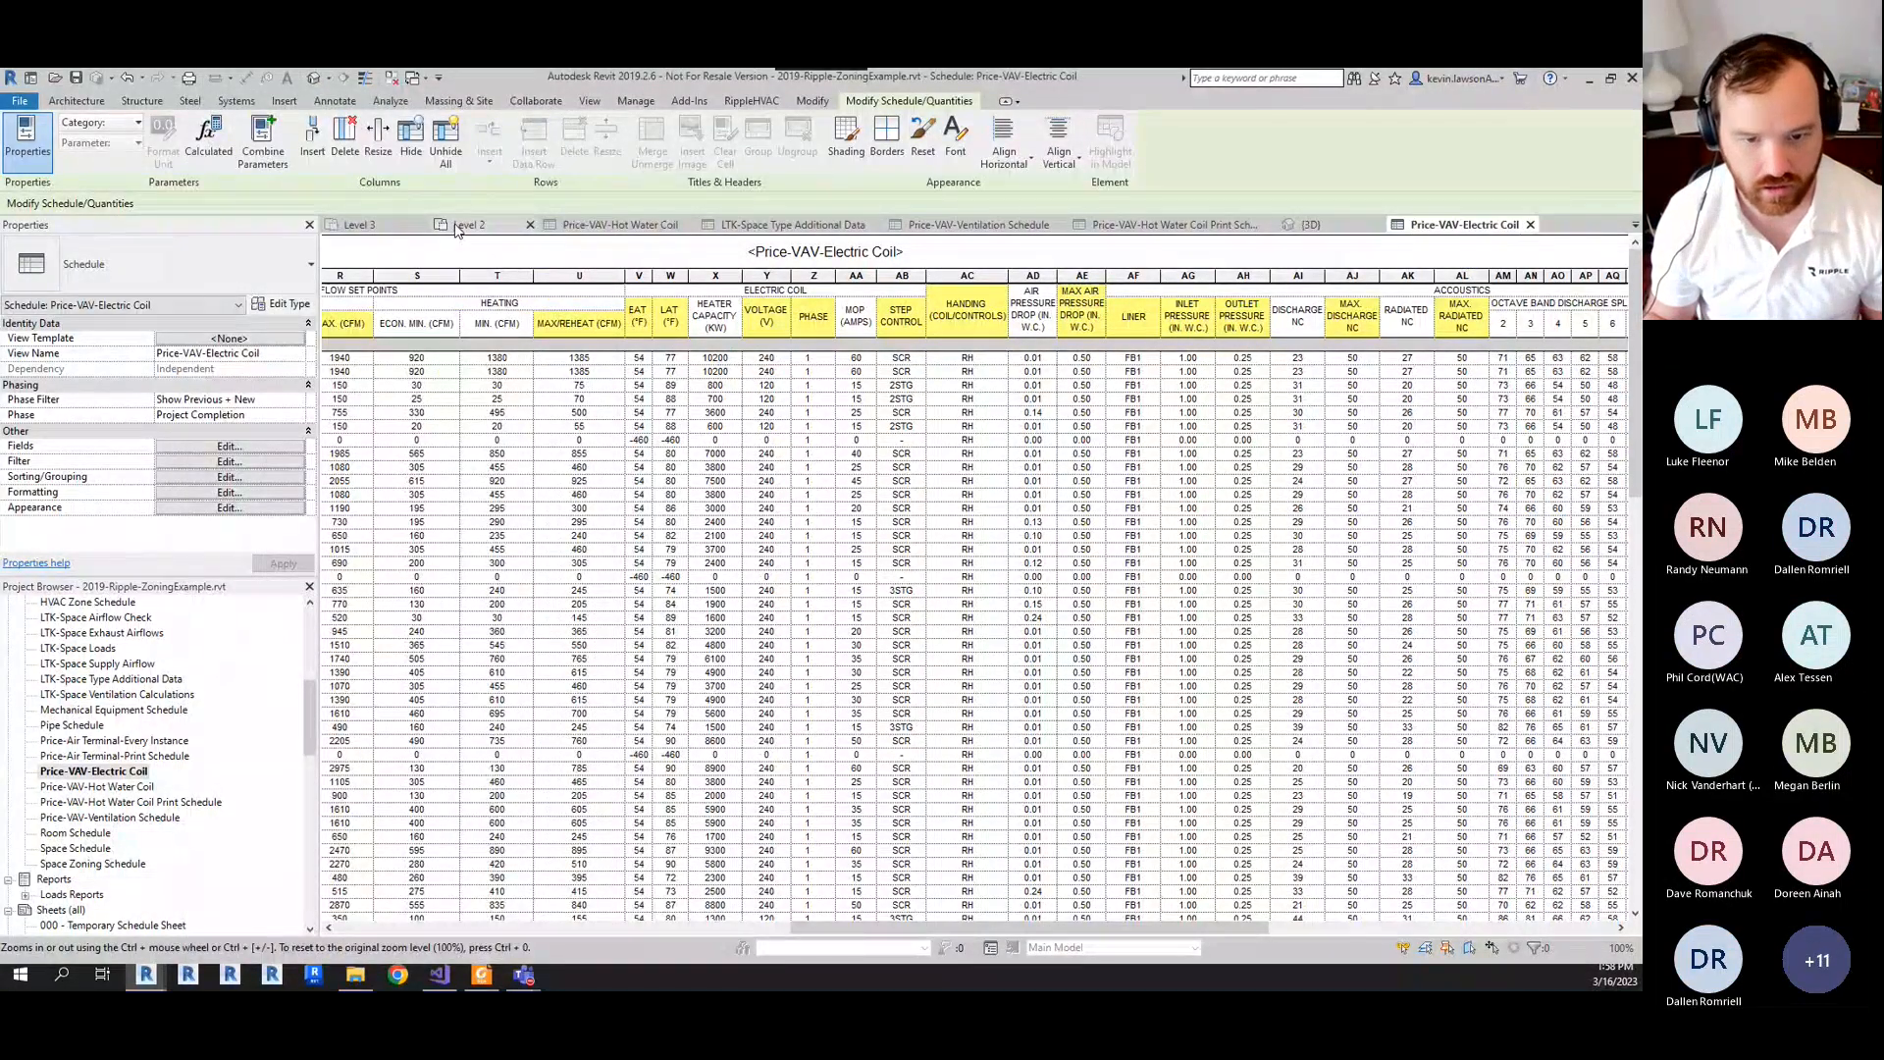
- Open the Level 2 floor plan, select the VAV serving Open Office 92 and examine its Price-VAV properties
left_click(462, 225)
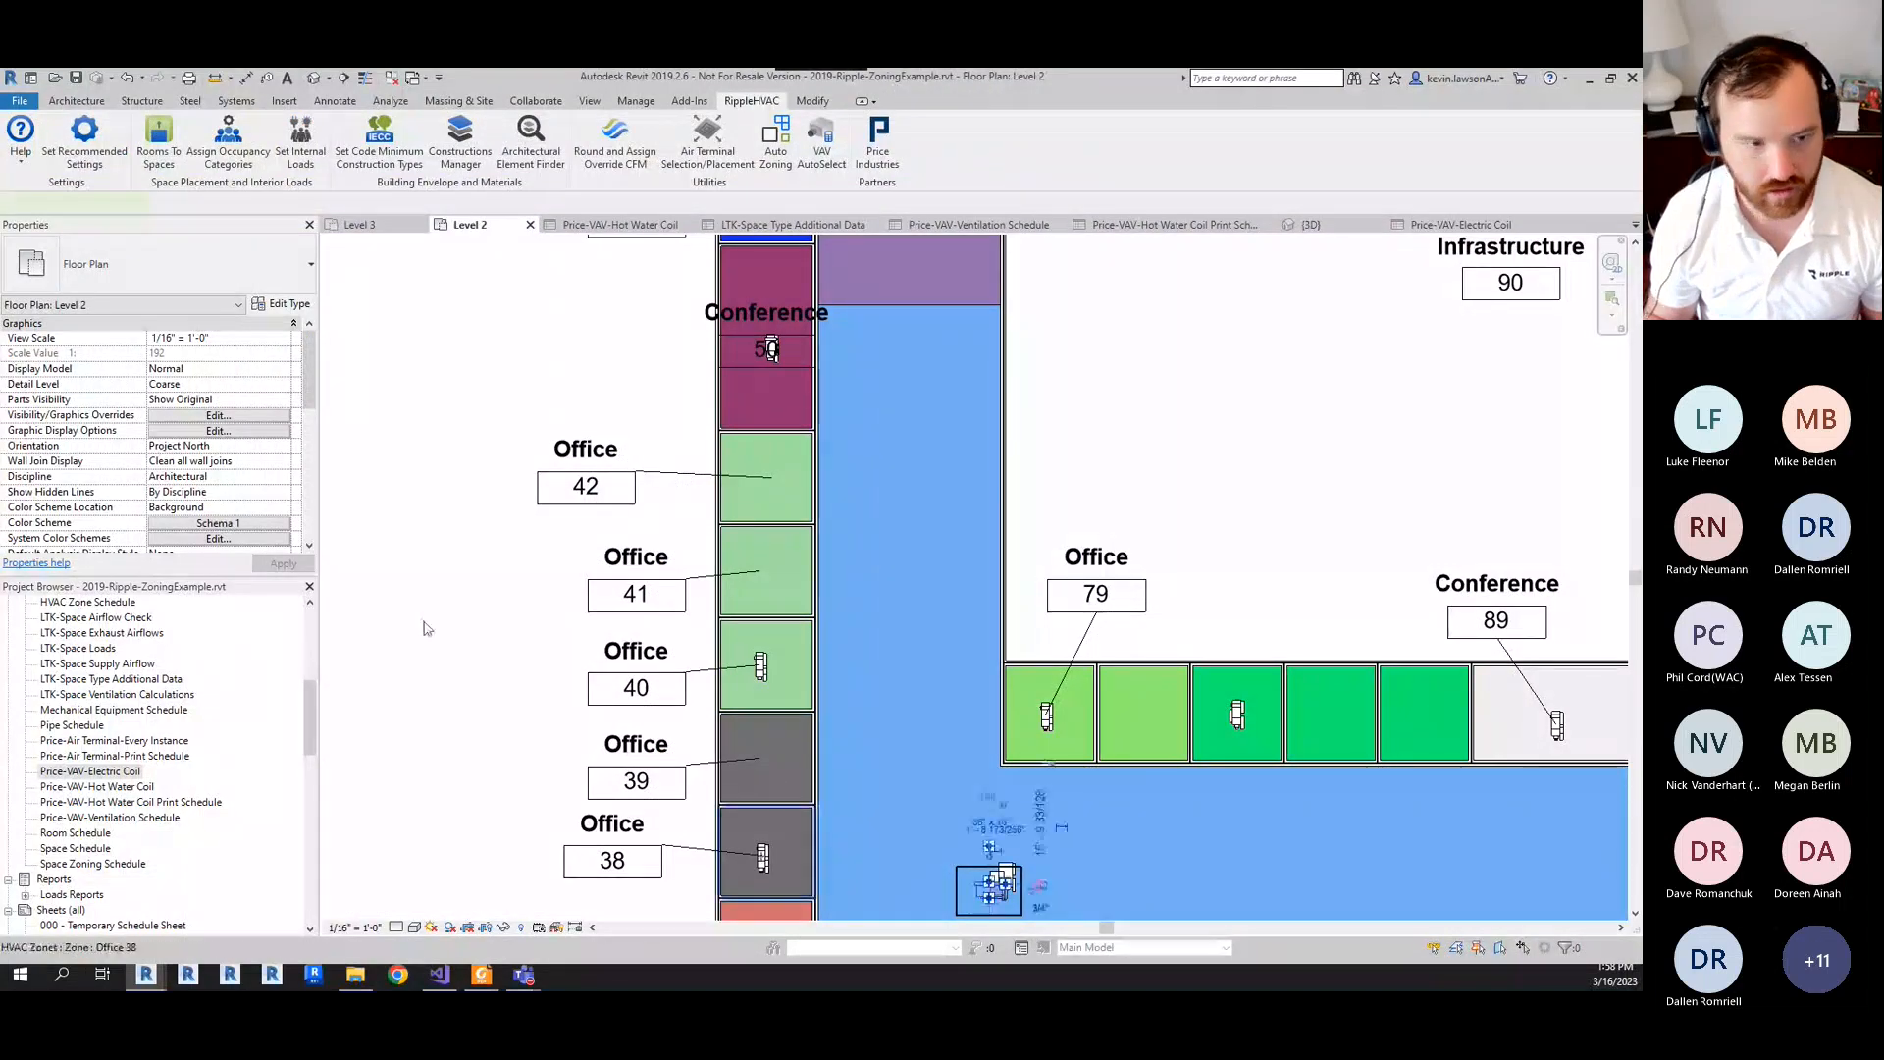
left_click(992, 885)
scroll(260, 409, "down", 5)
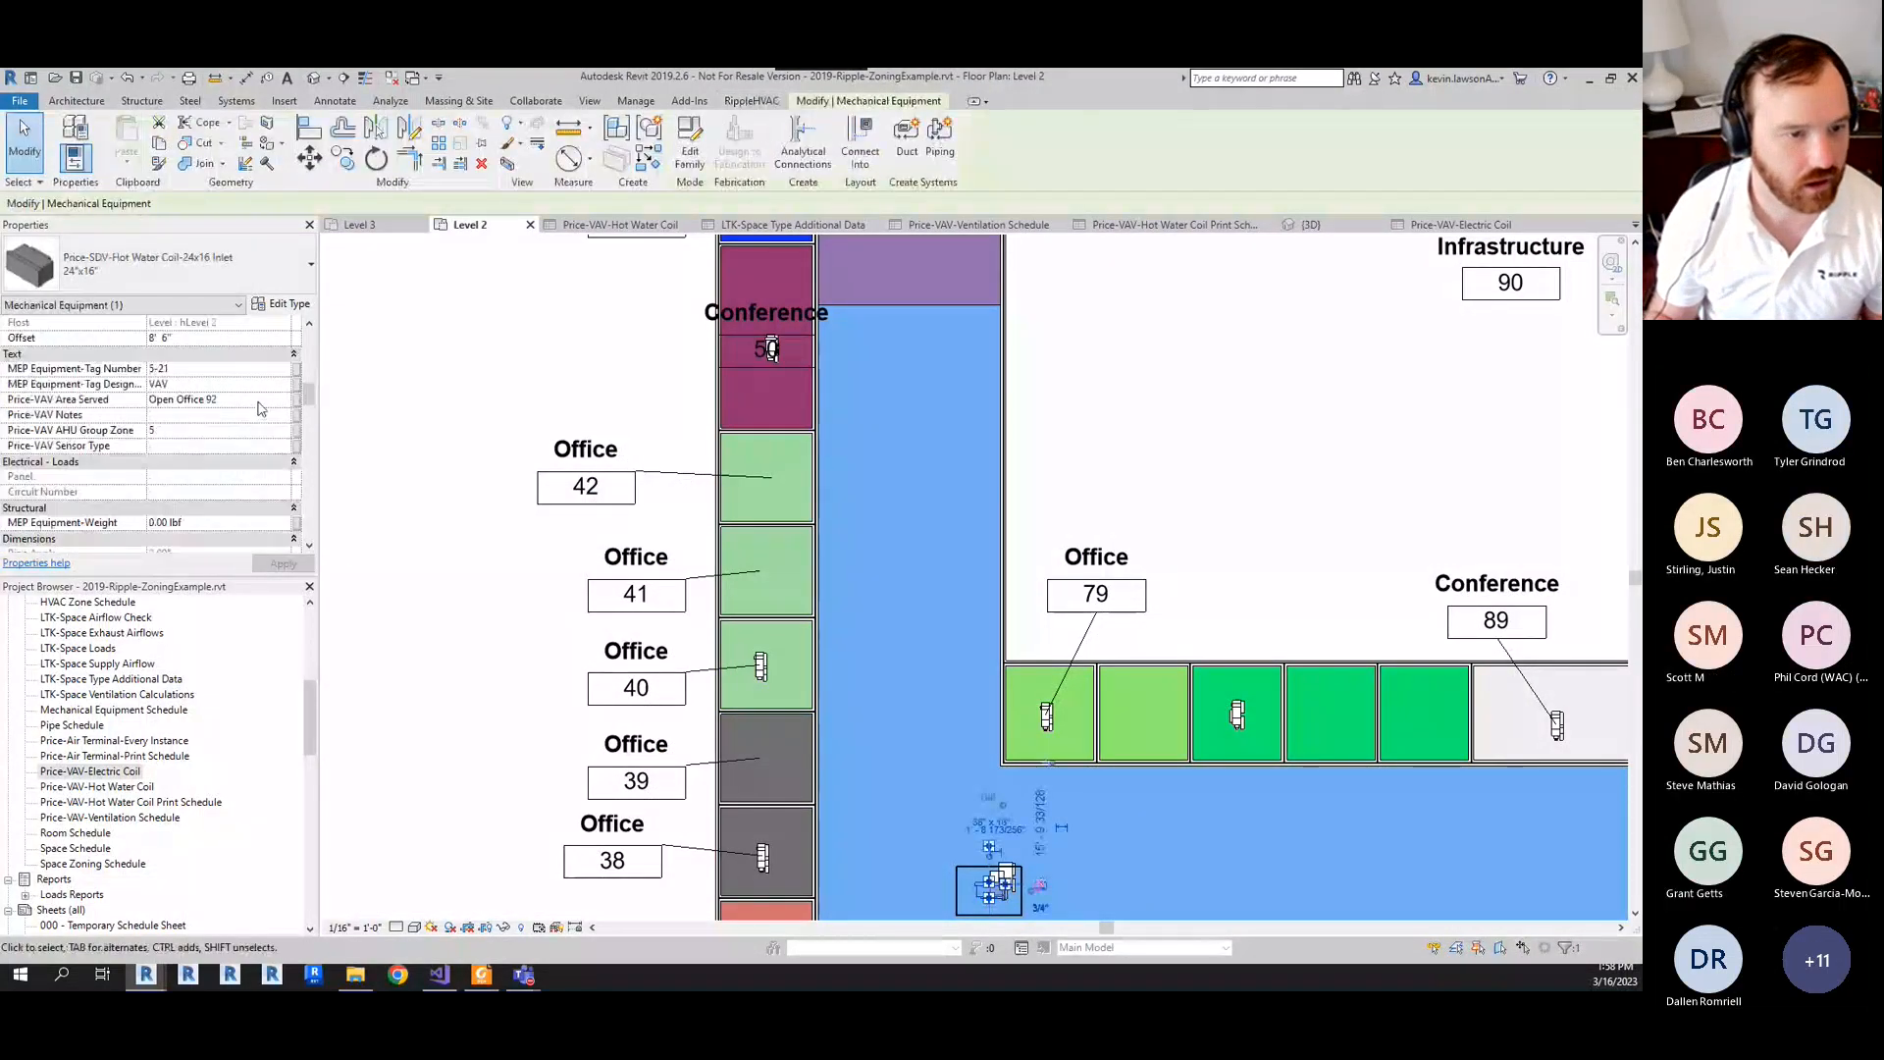
scroll(260, 408, "down", 6)
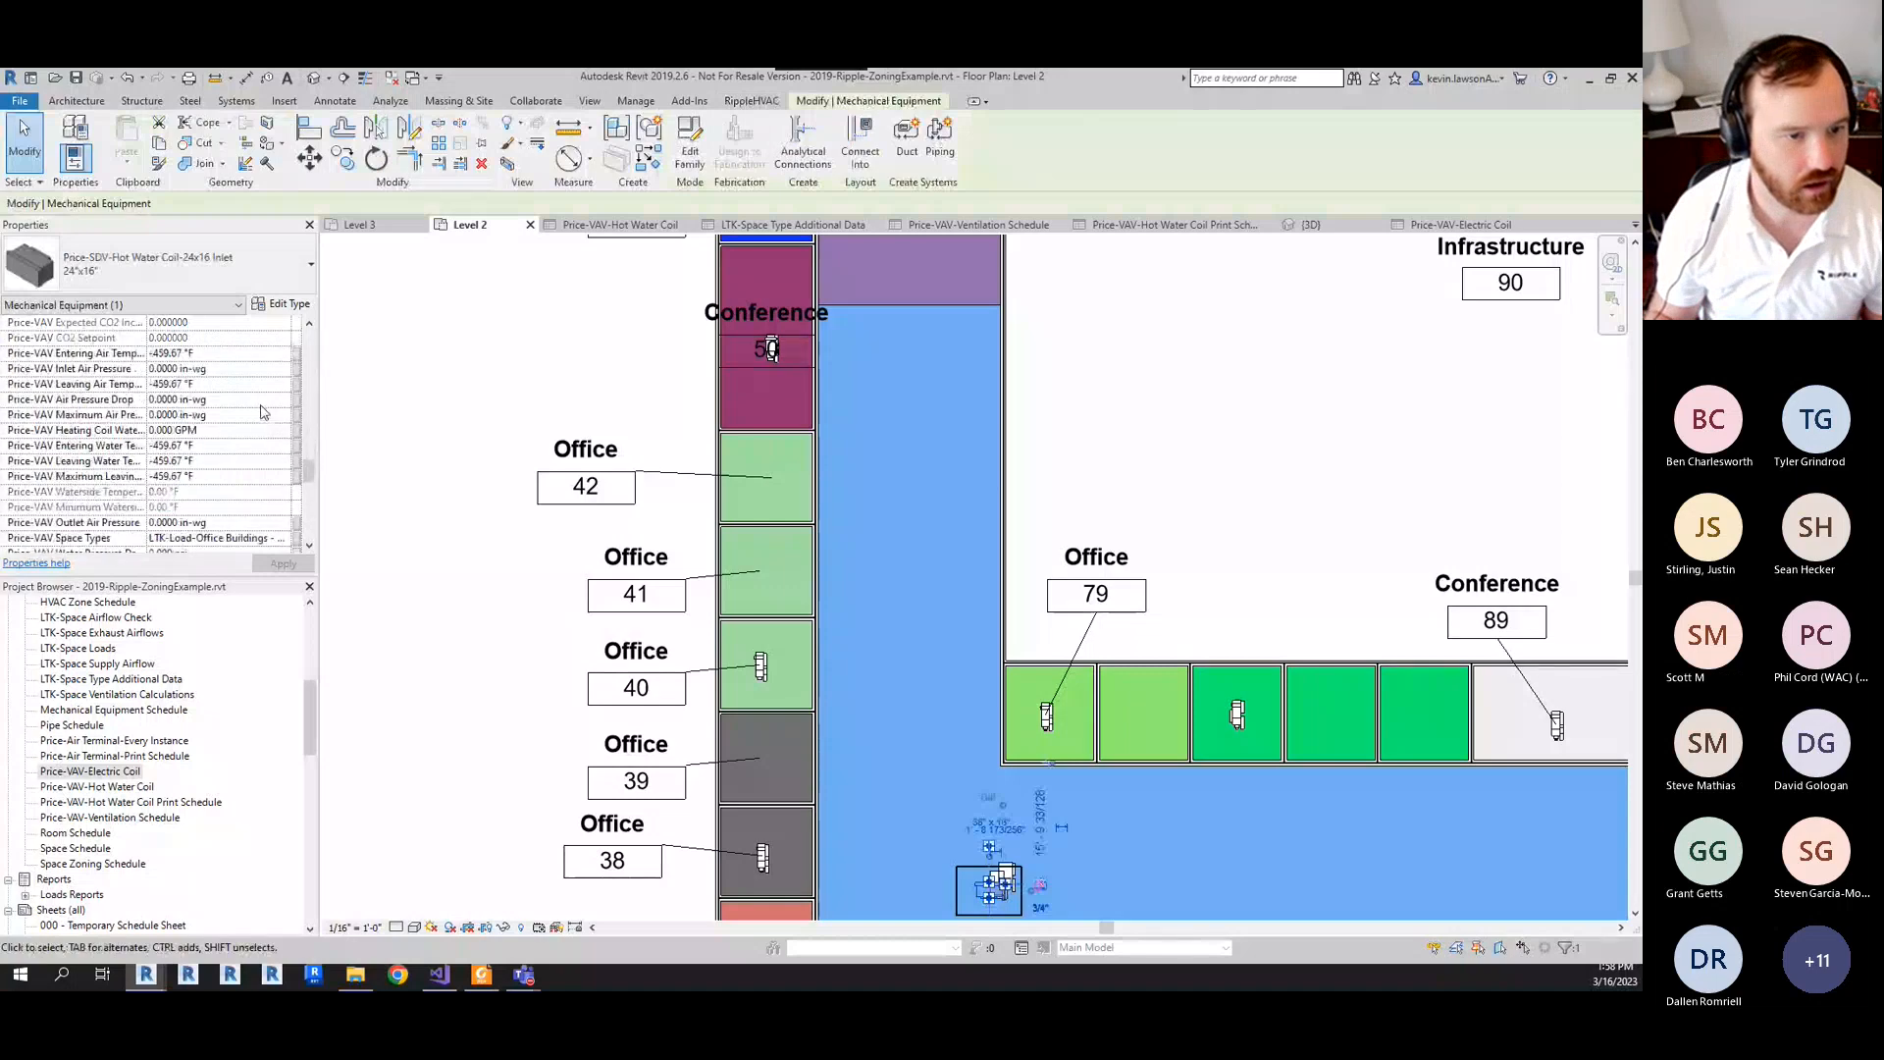
scroll(211, 441, "down", 5)
scroll(214, 444, "up", 4)
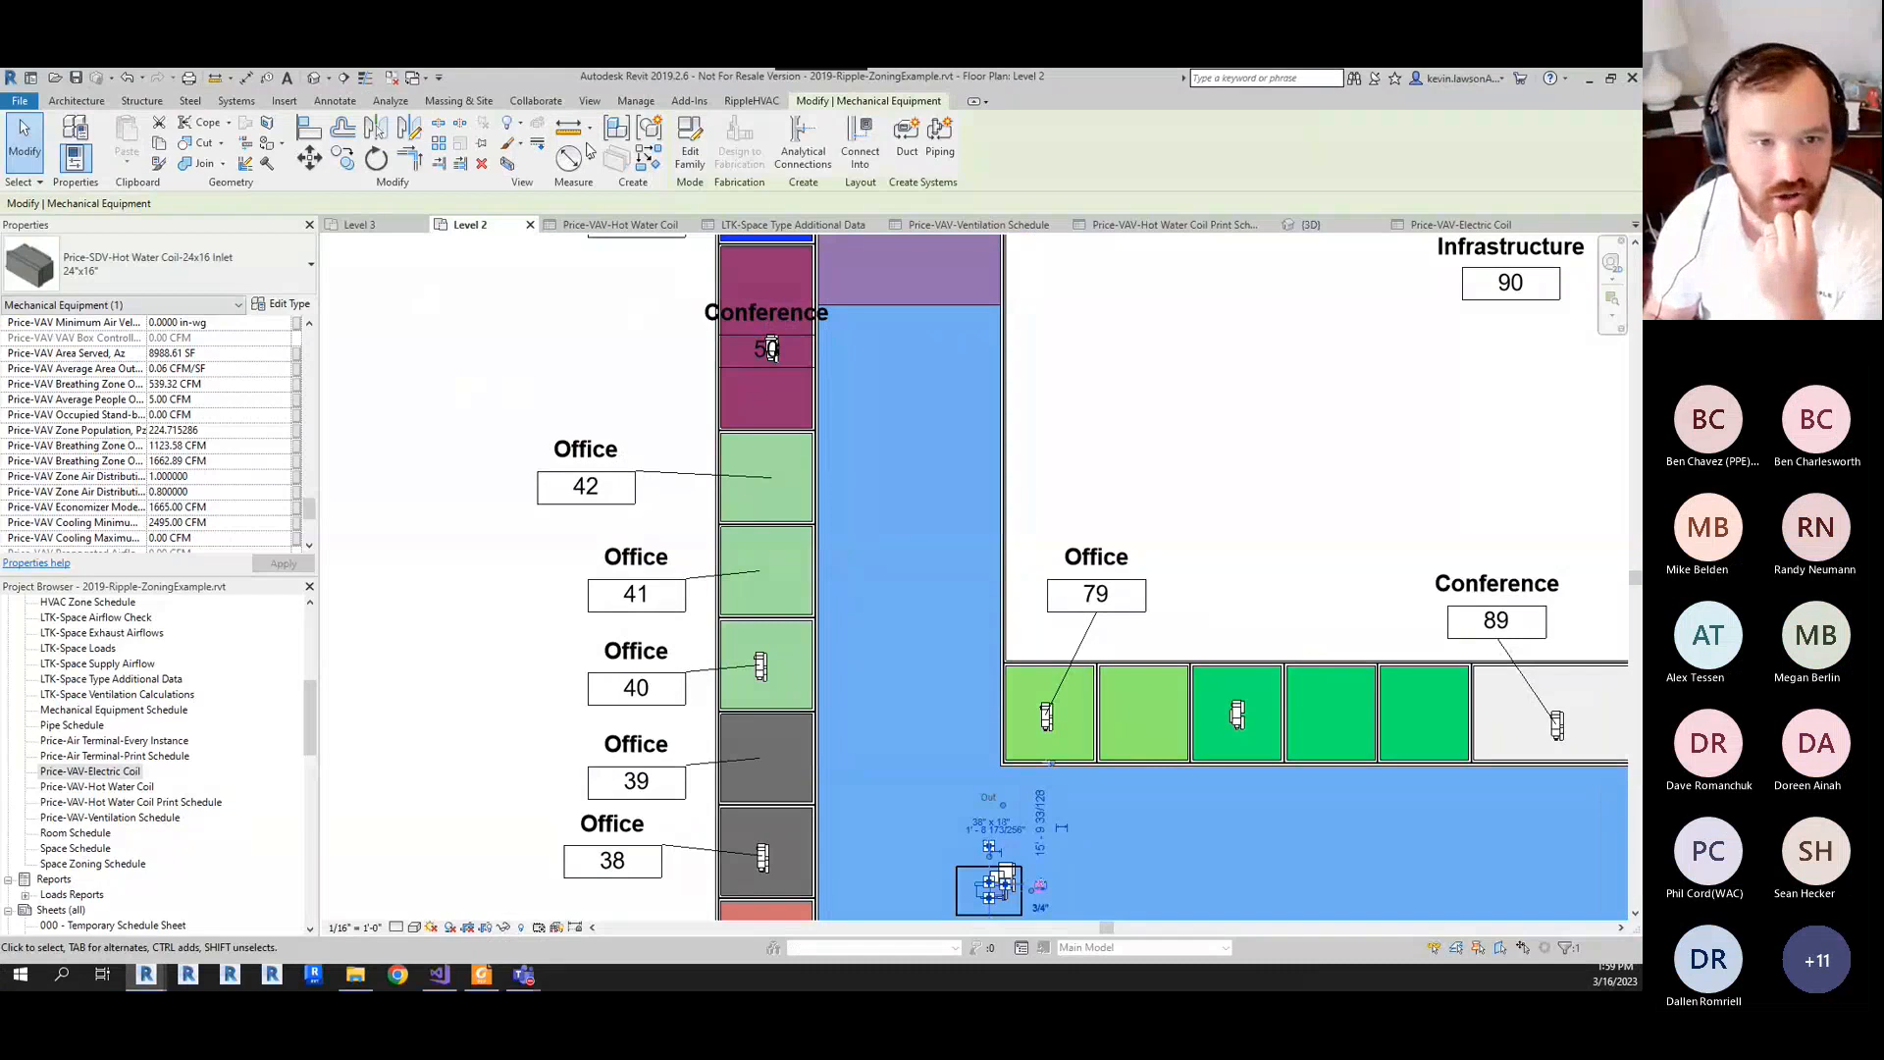
- Show the System Browser and expand its Unassigned group to reach the Mechanical and Piping categories
left_click(589, 101)
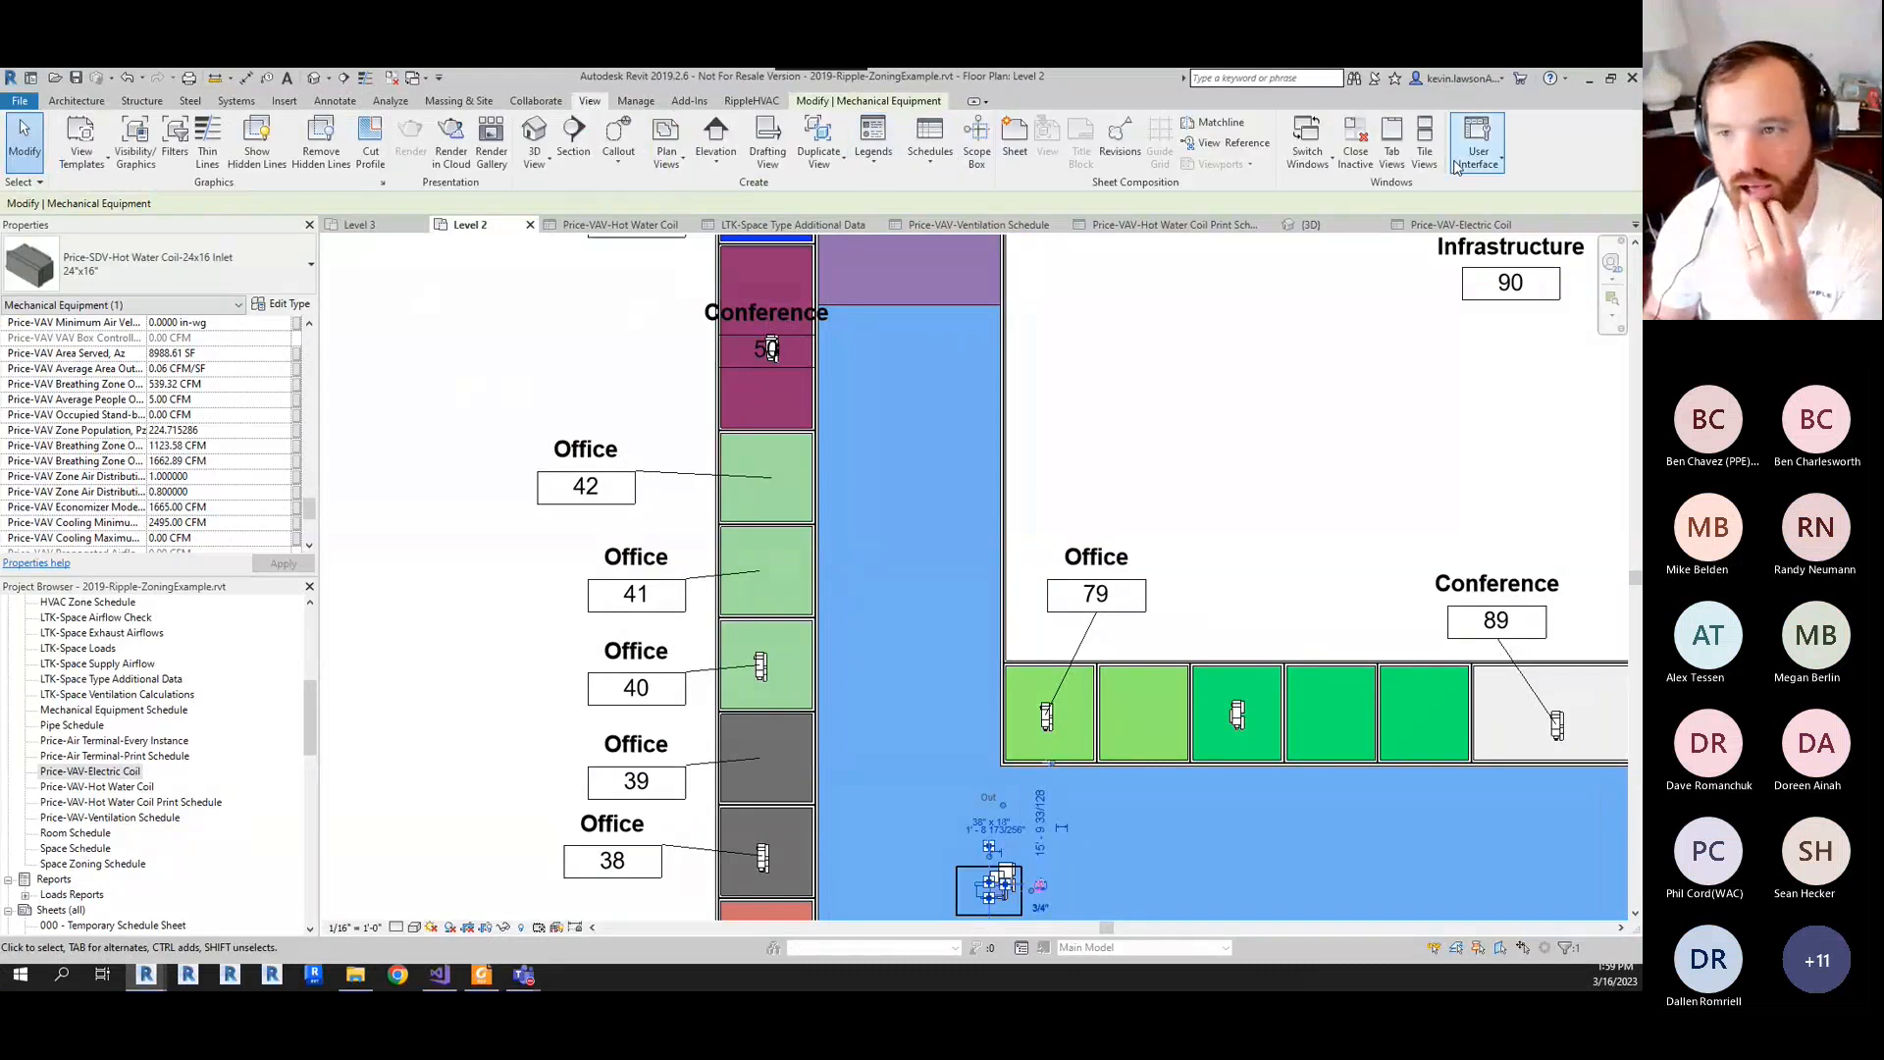
left_click(1478, 142)
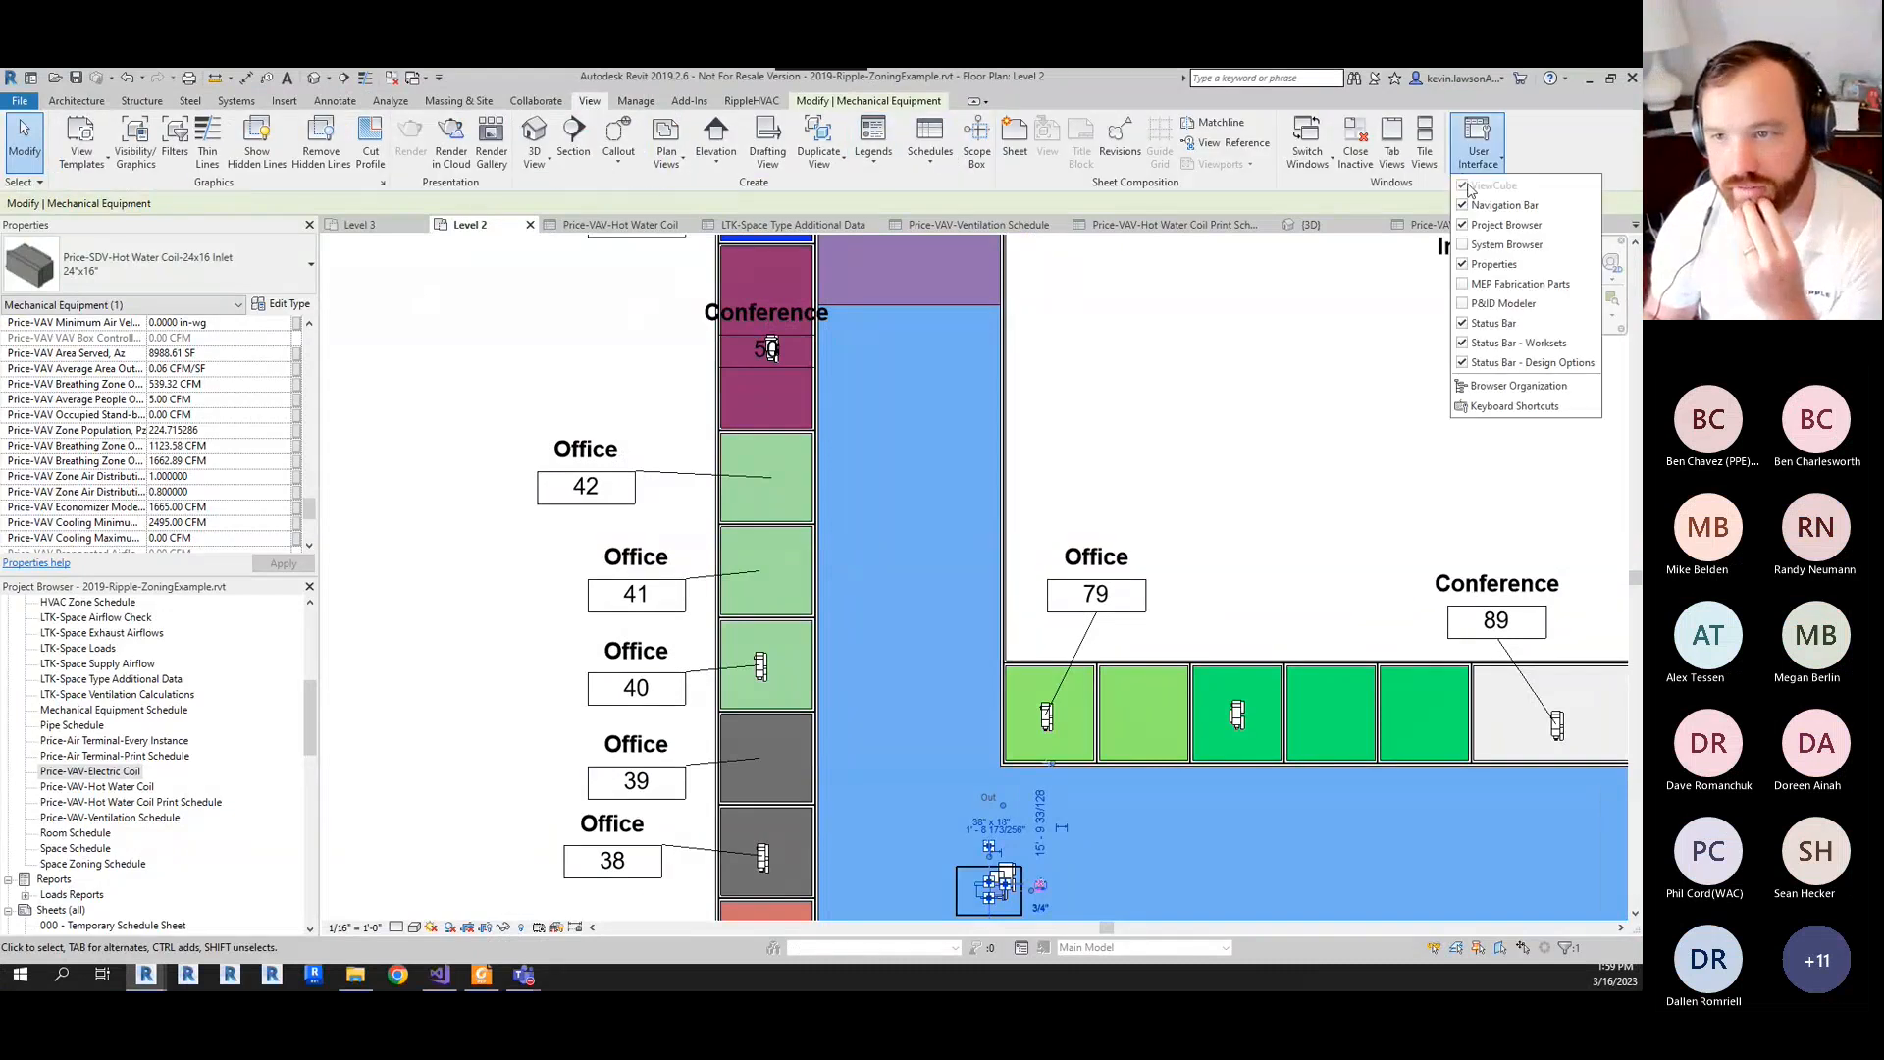
left_click(1467, 244)
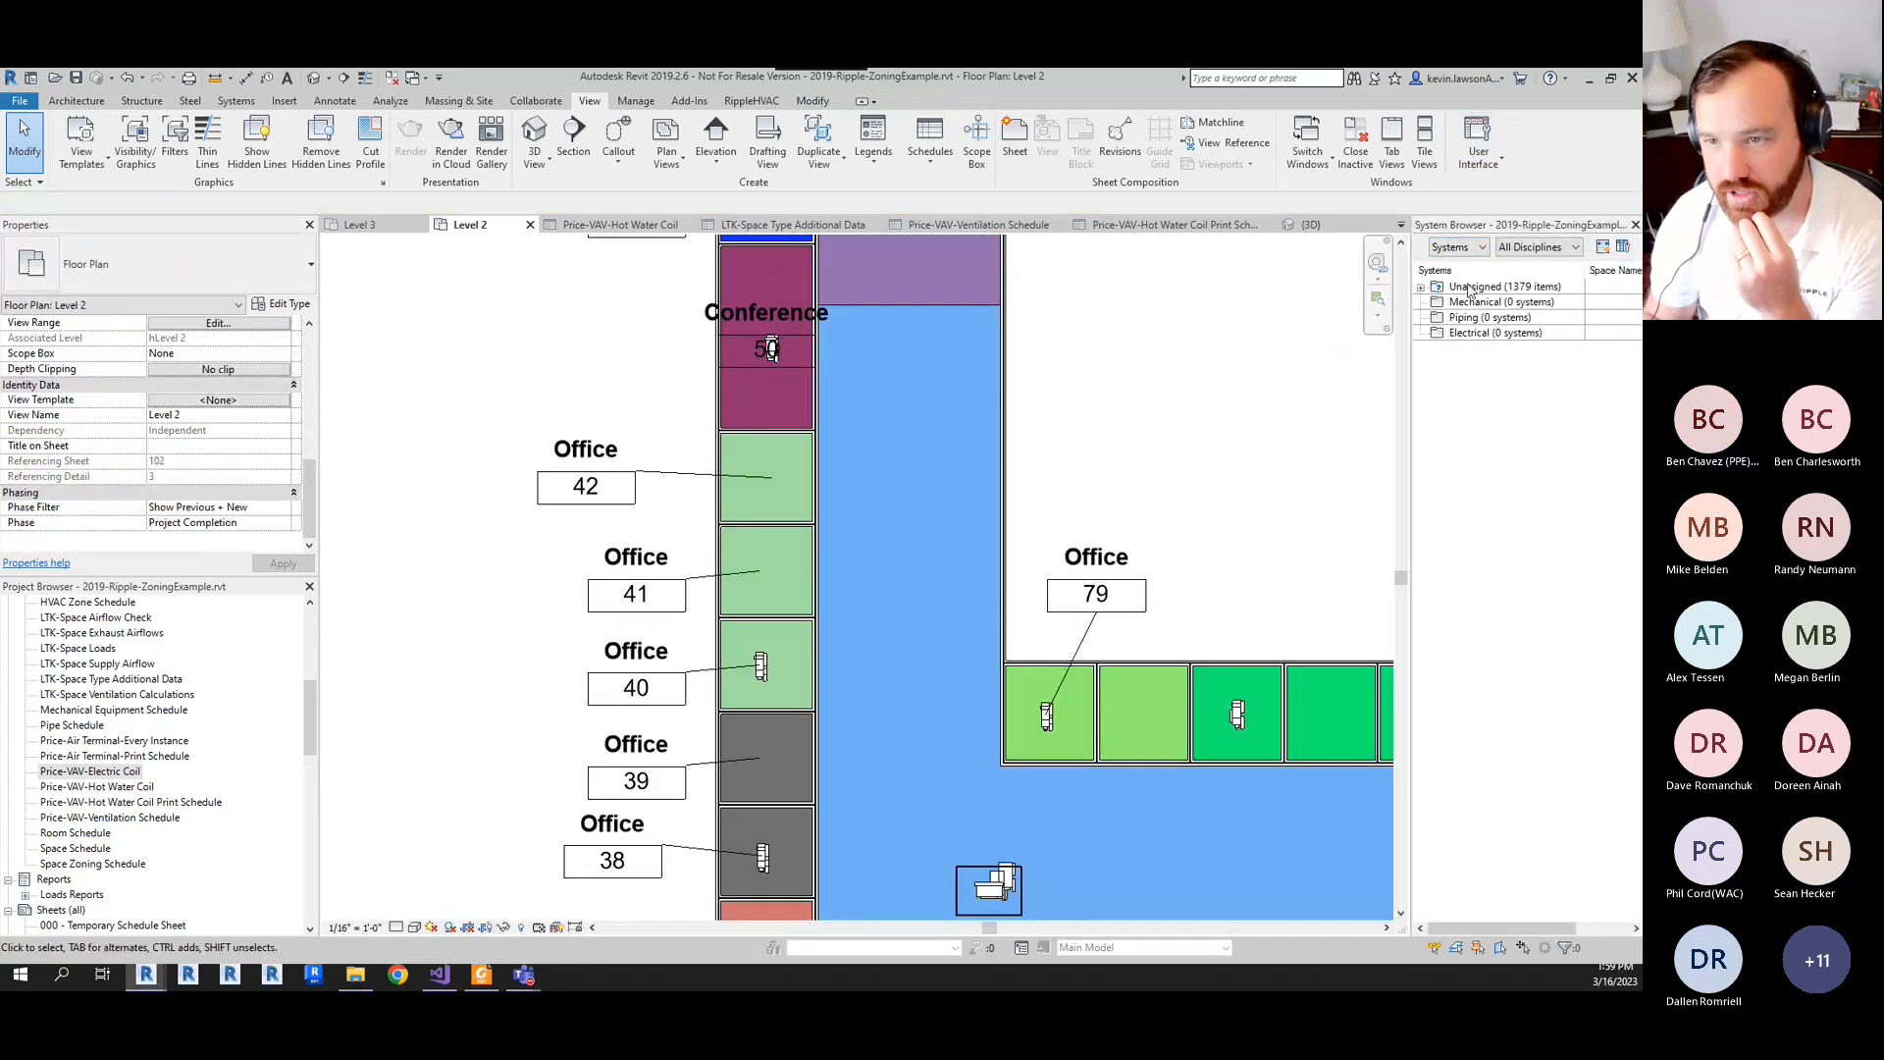
left_click(1421, 288)
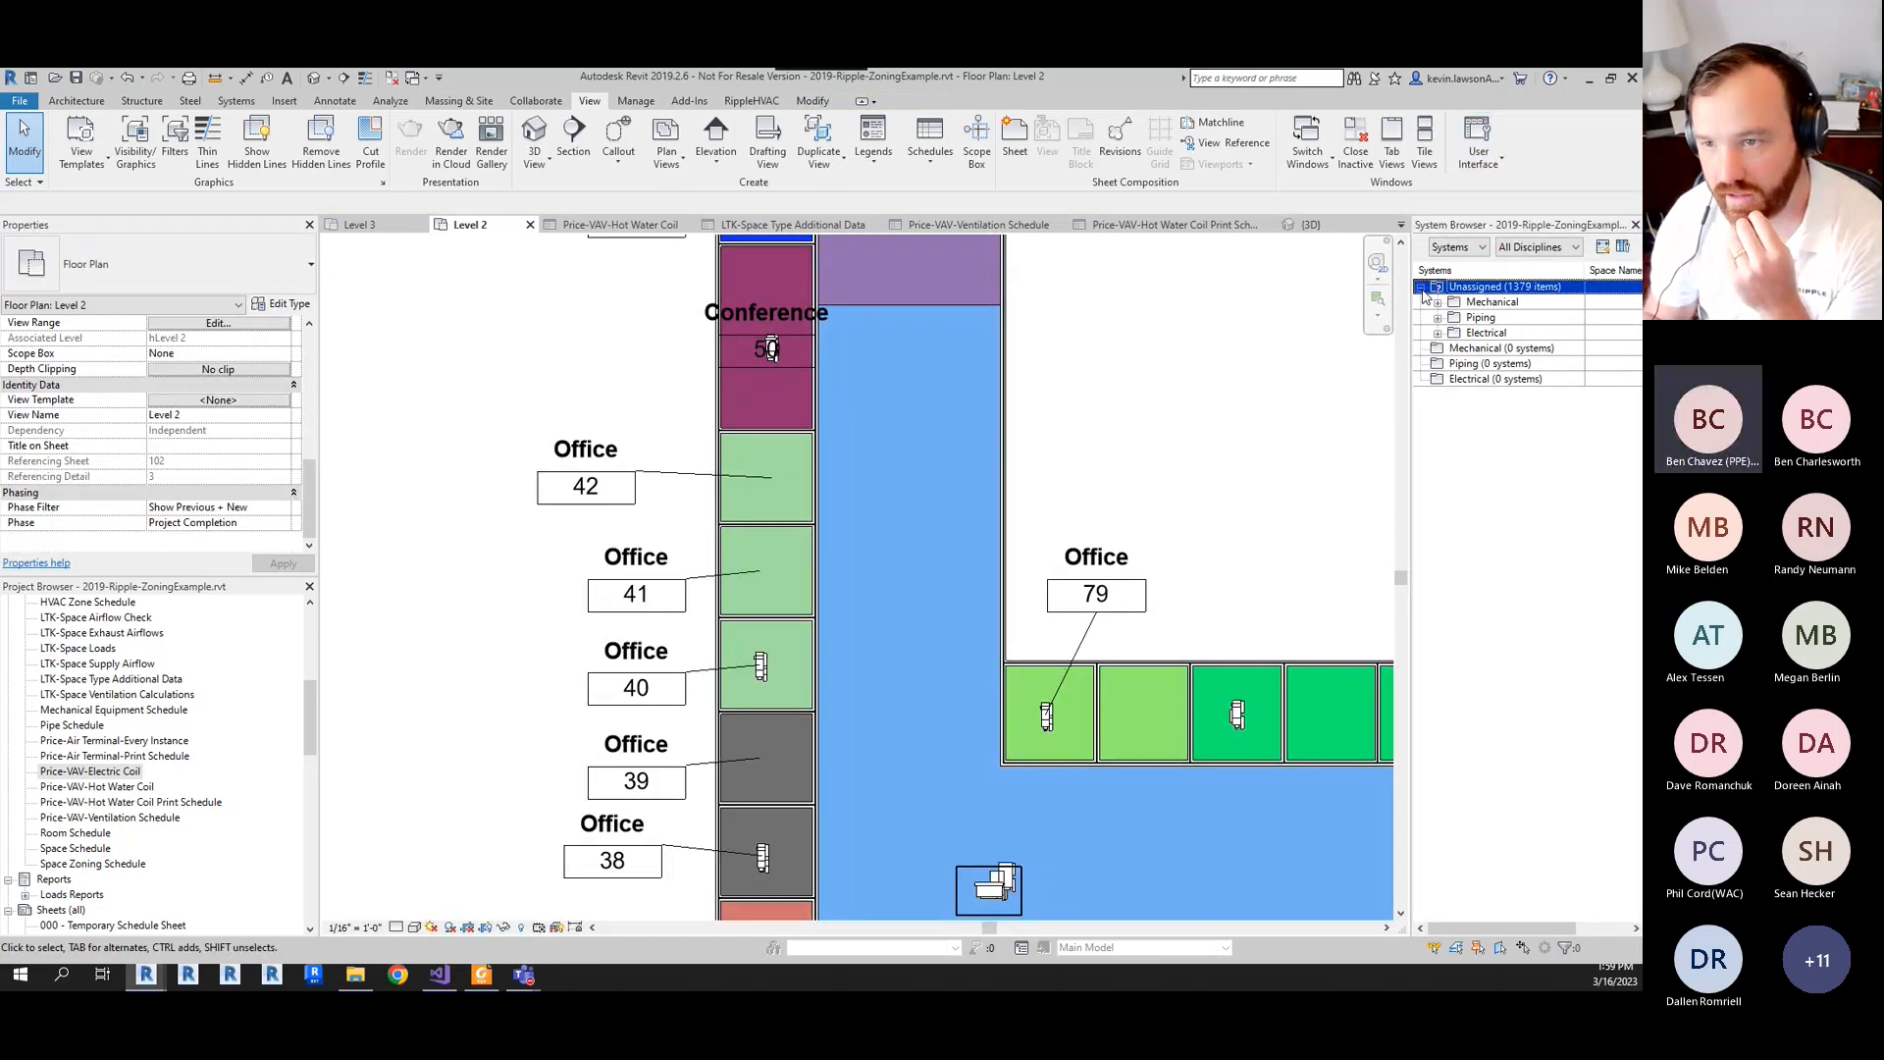
left_click(1437, 304)
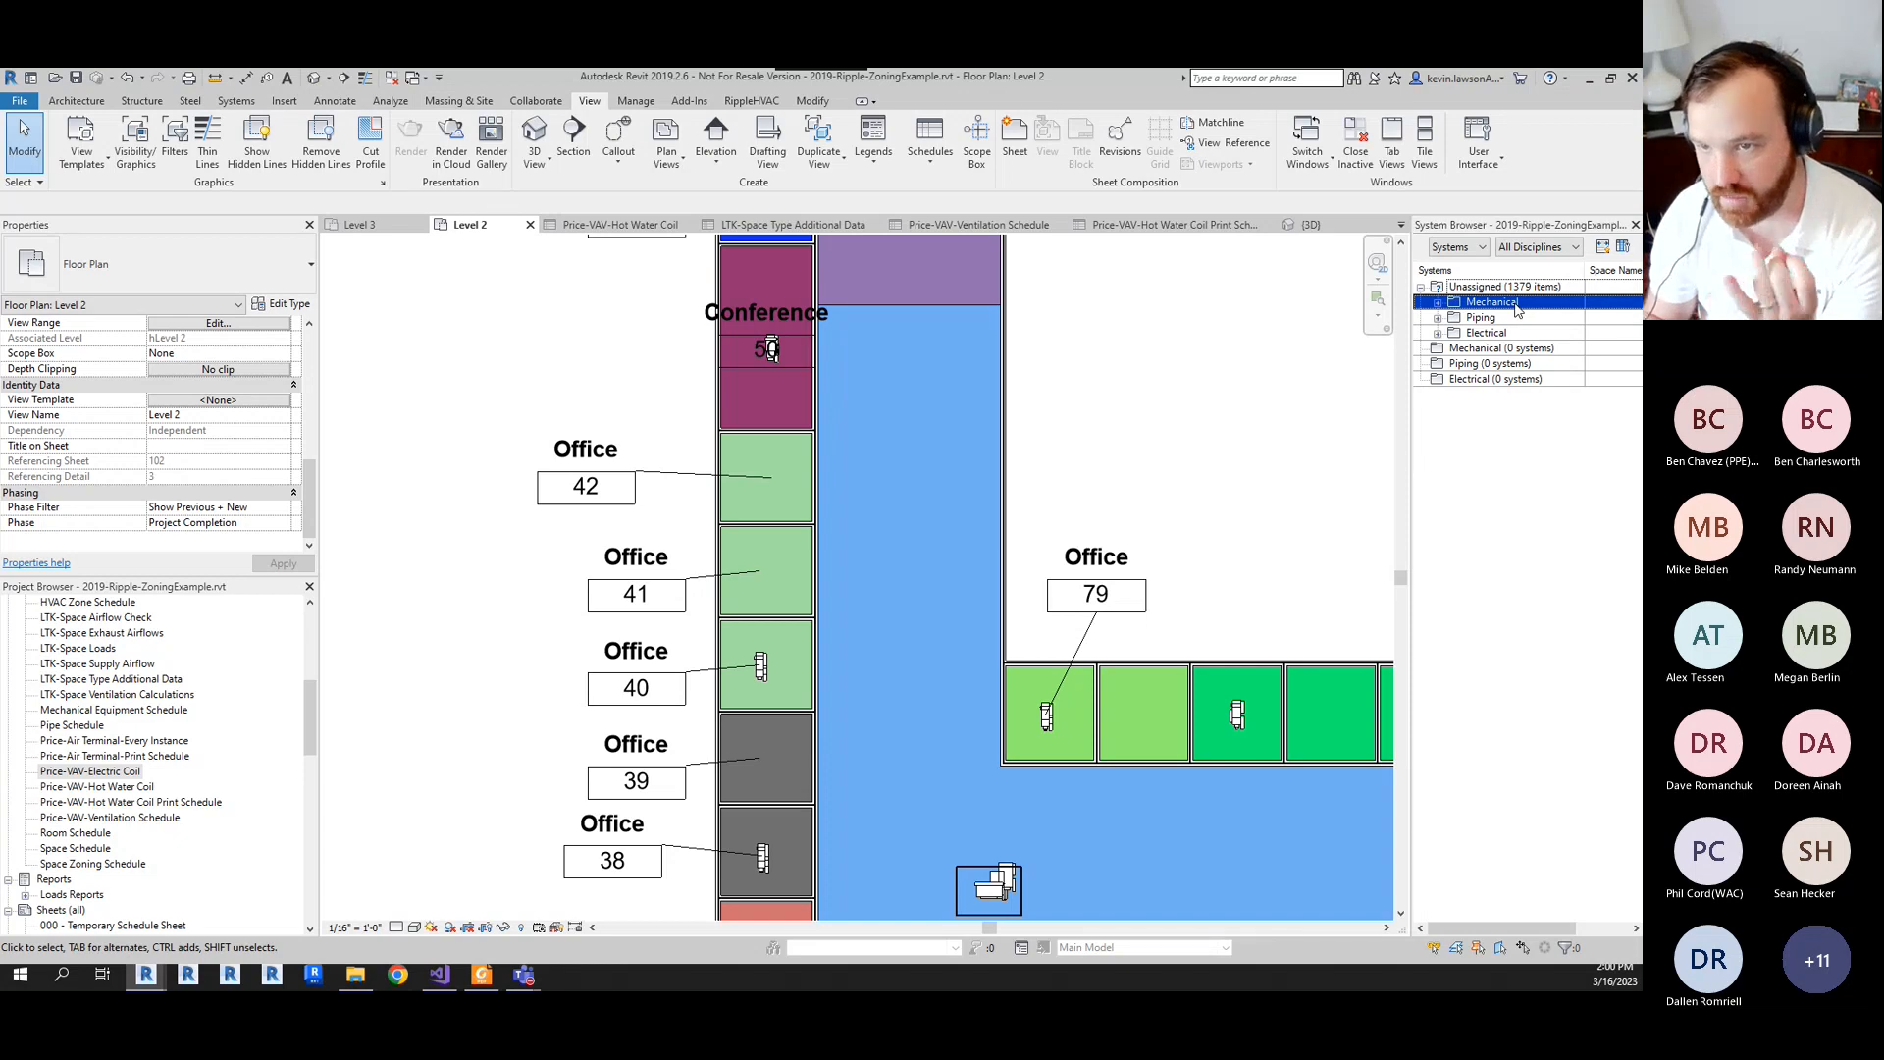
left_click(1462, 322)
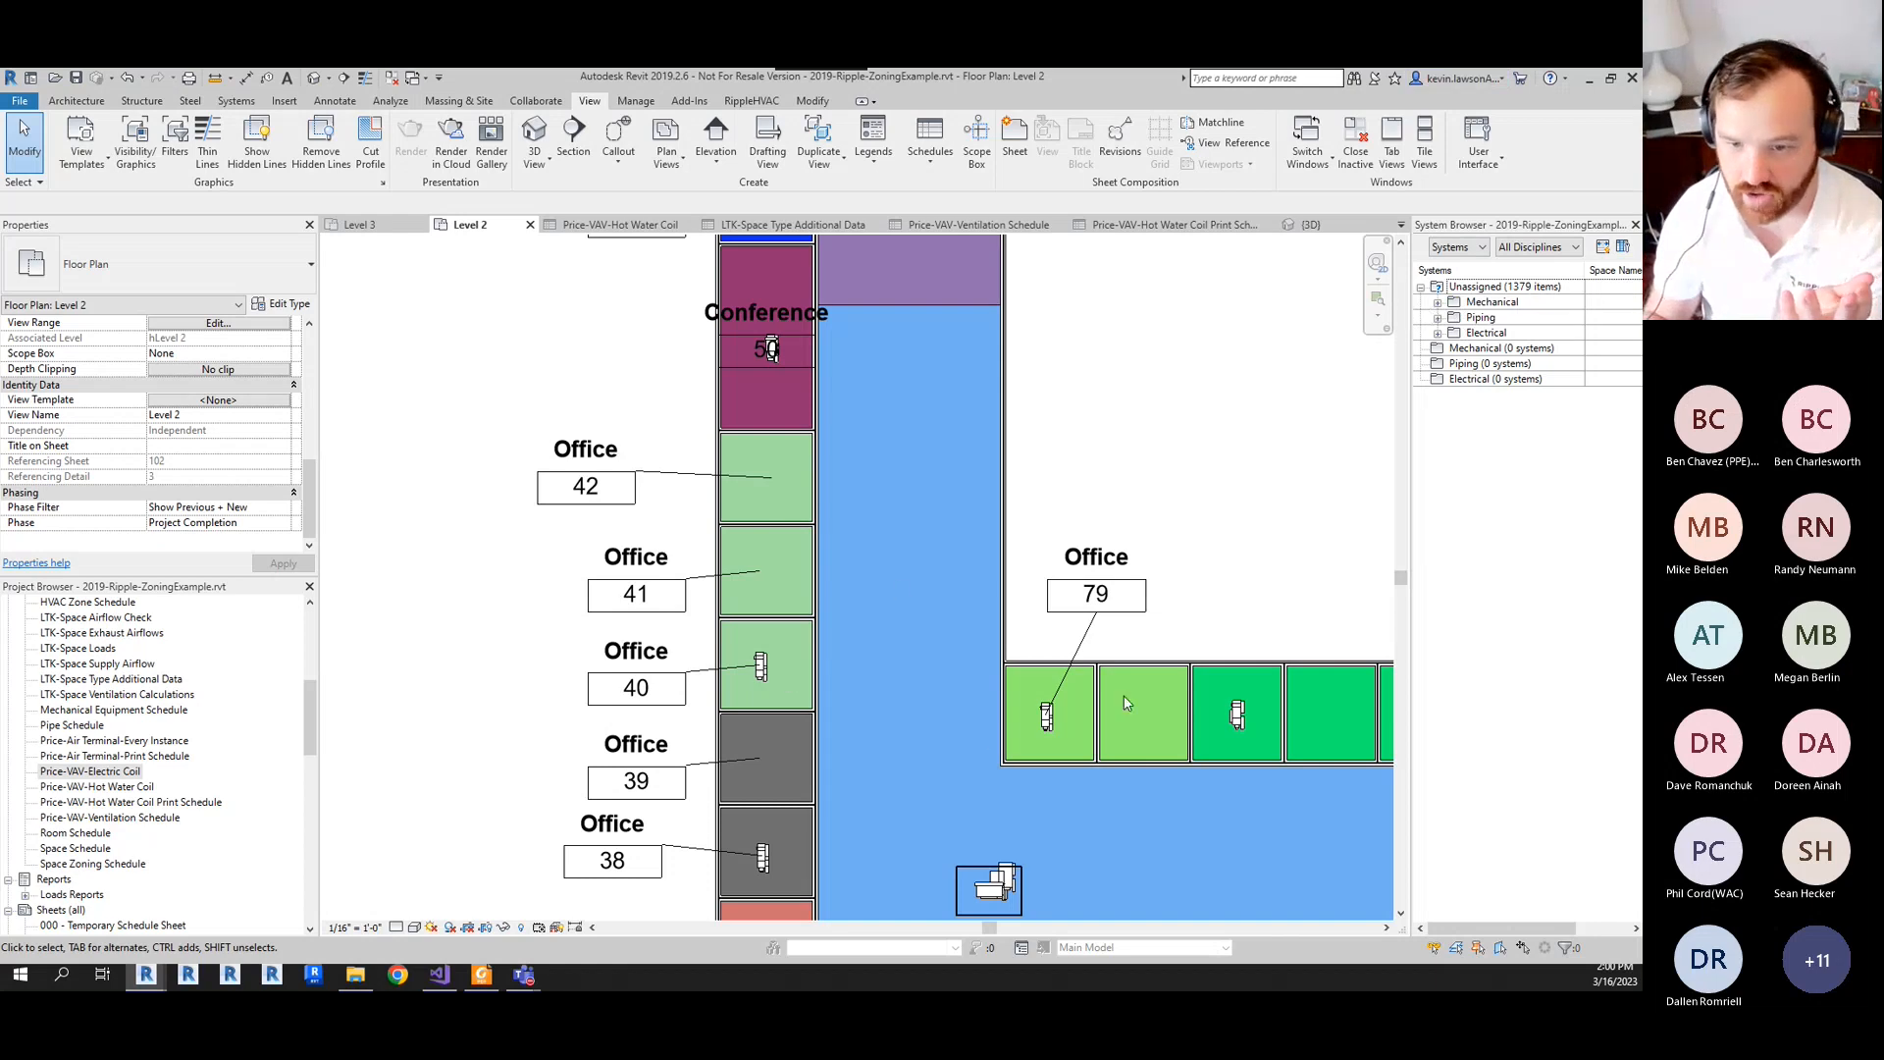
- Inspect the VAV unit in Office 79 and its connection points up close on the Level 2 plan
scroll(1070, 717, "up", 3)
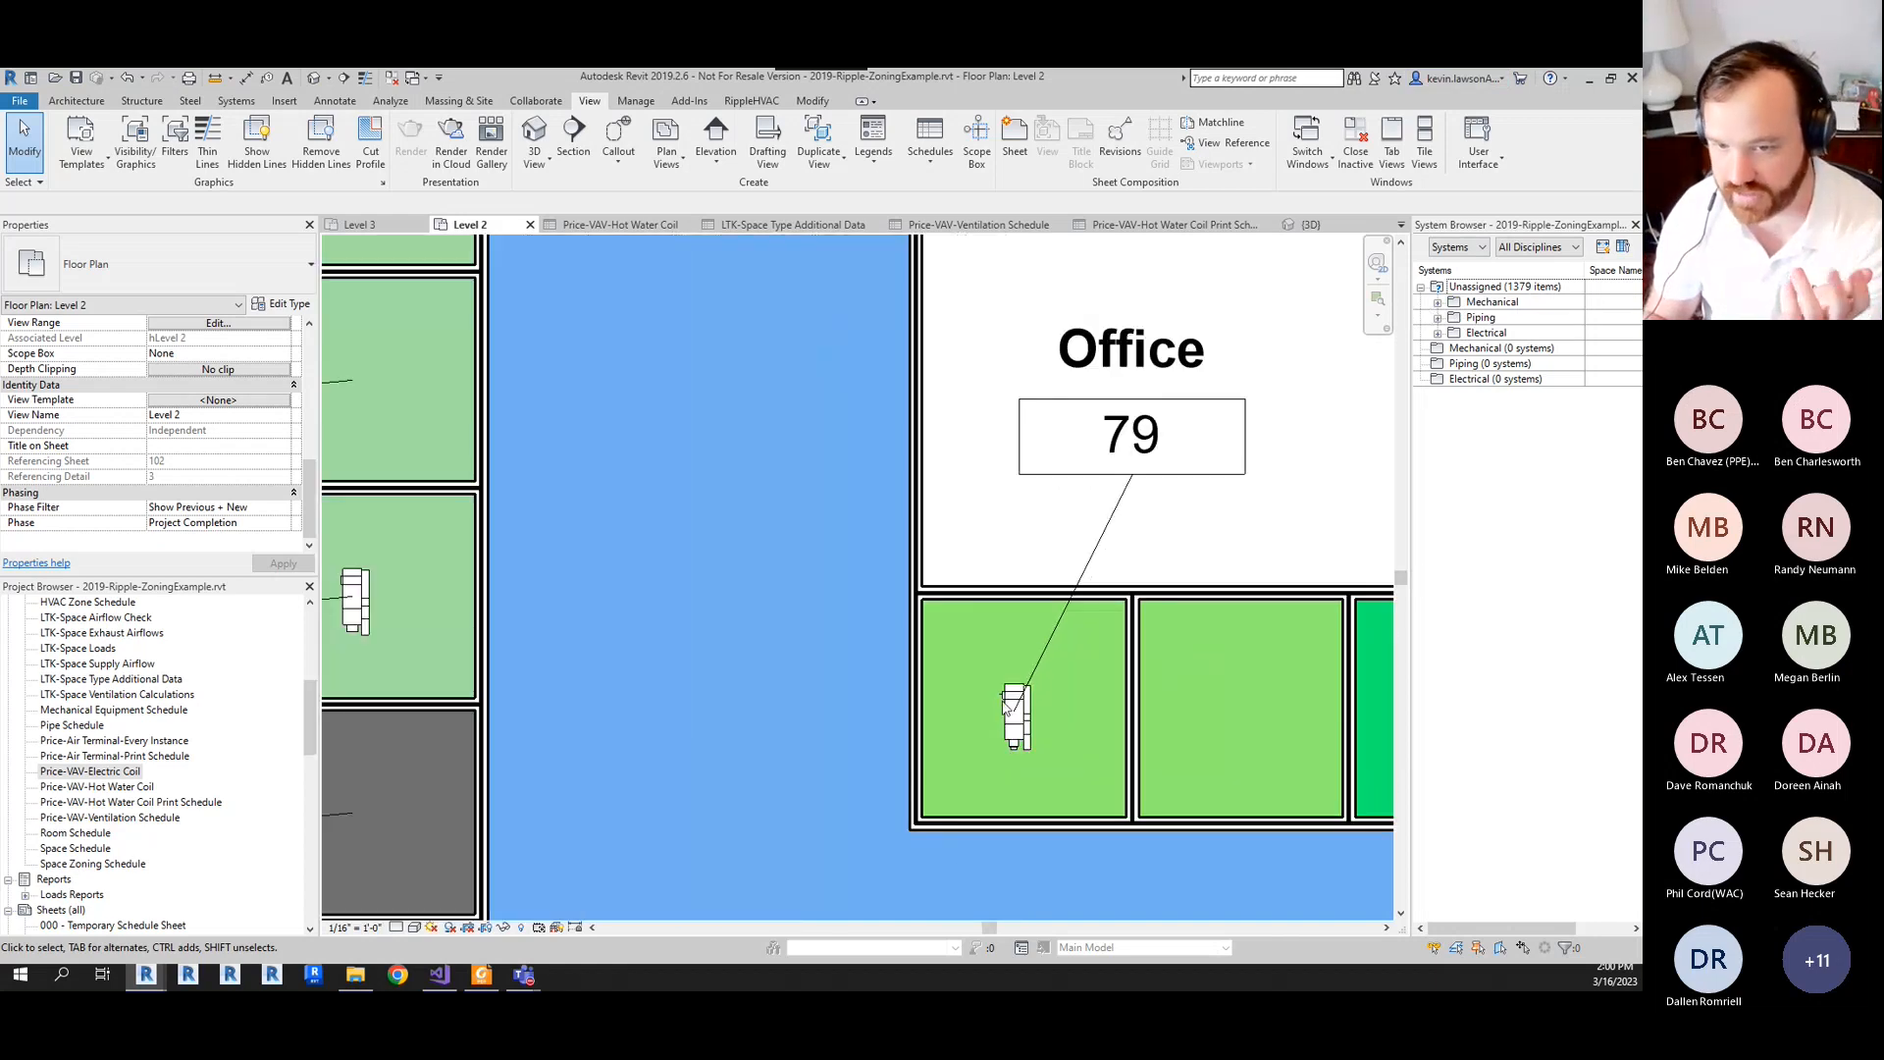
scroll(1006, 699, "up", 3)
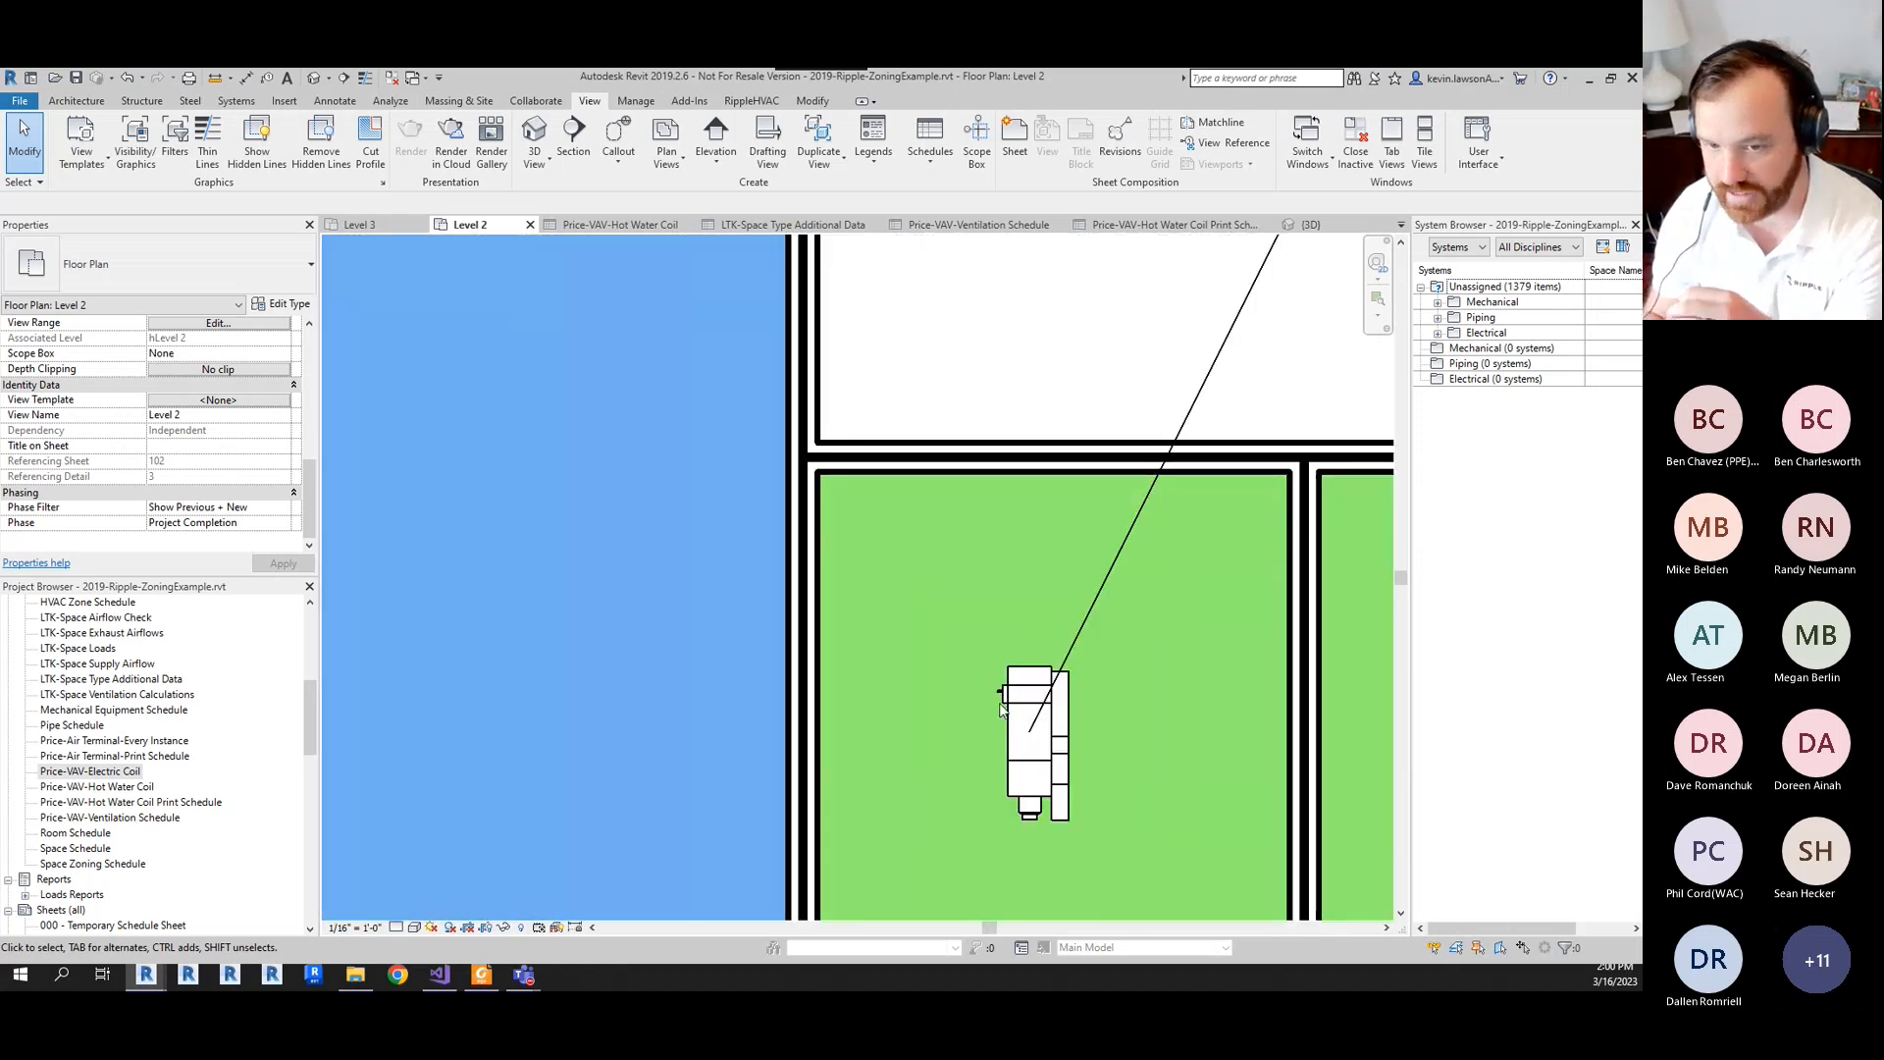
scroll(1003, 701, "down", 3)
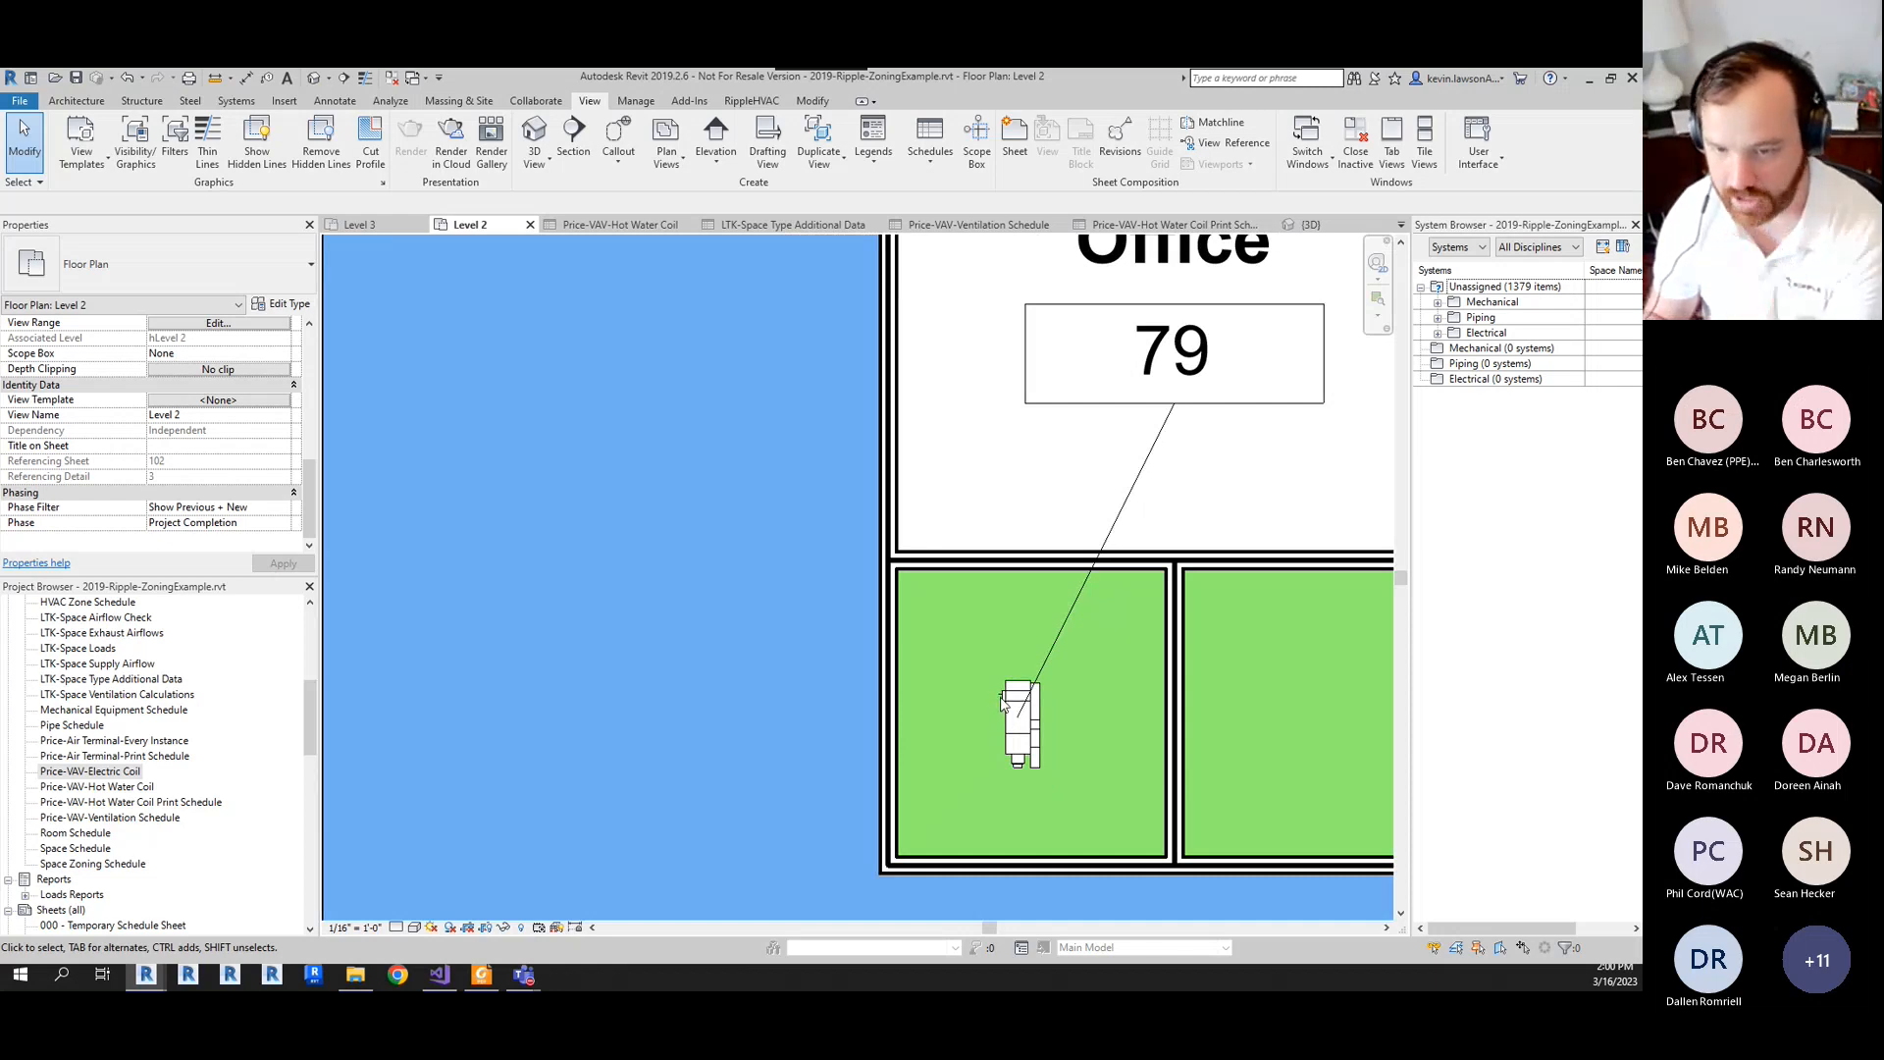
scroll(1003, 701, "down", 2)
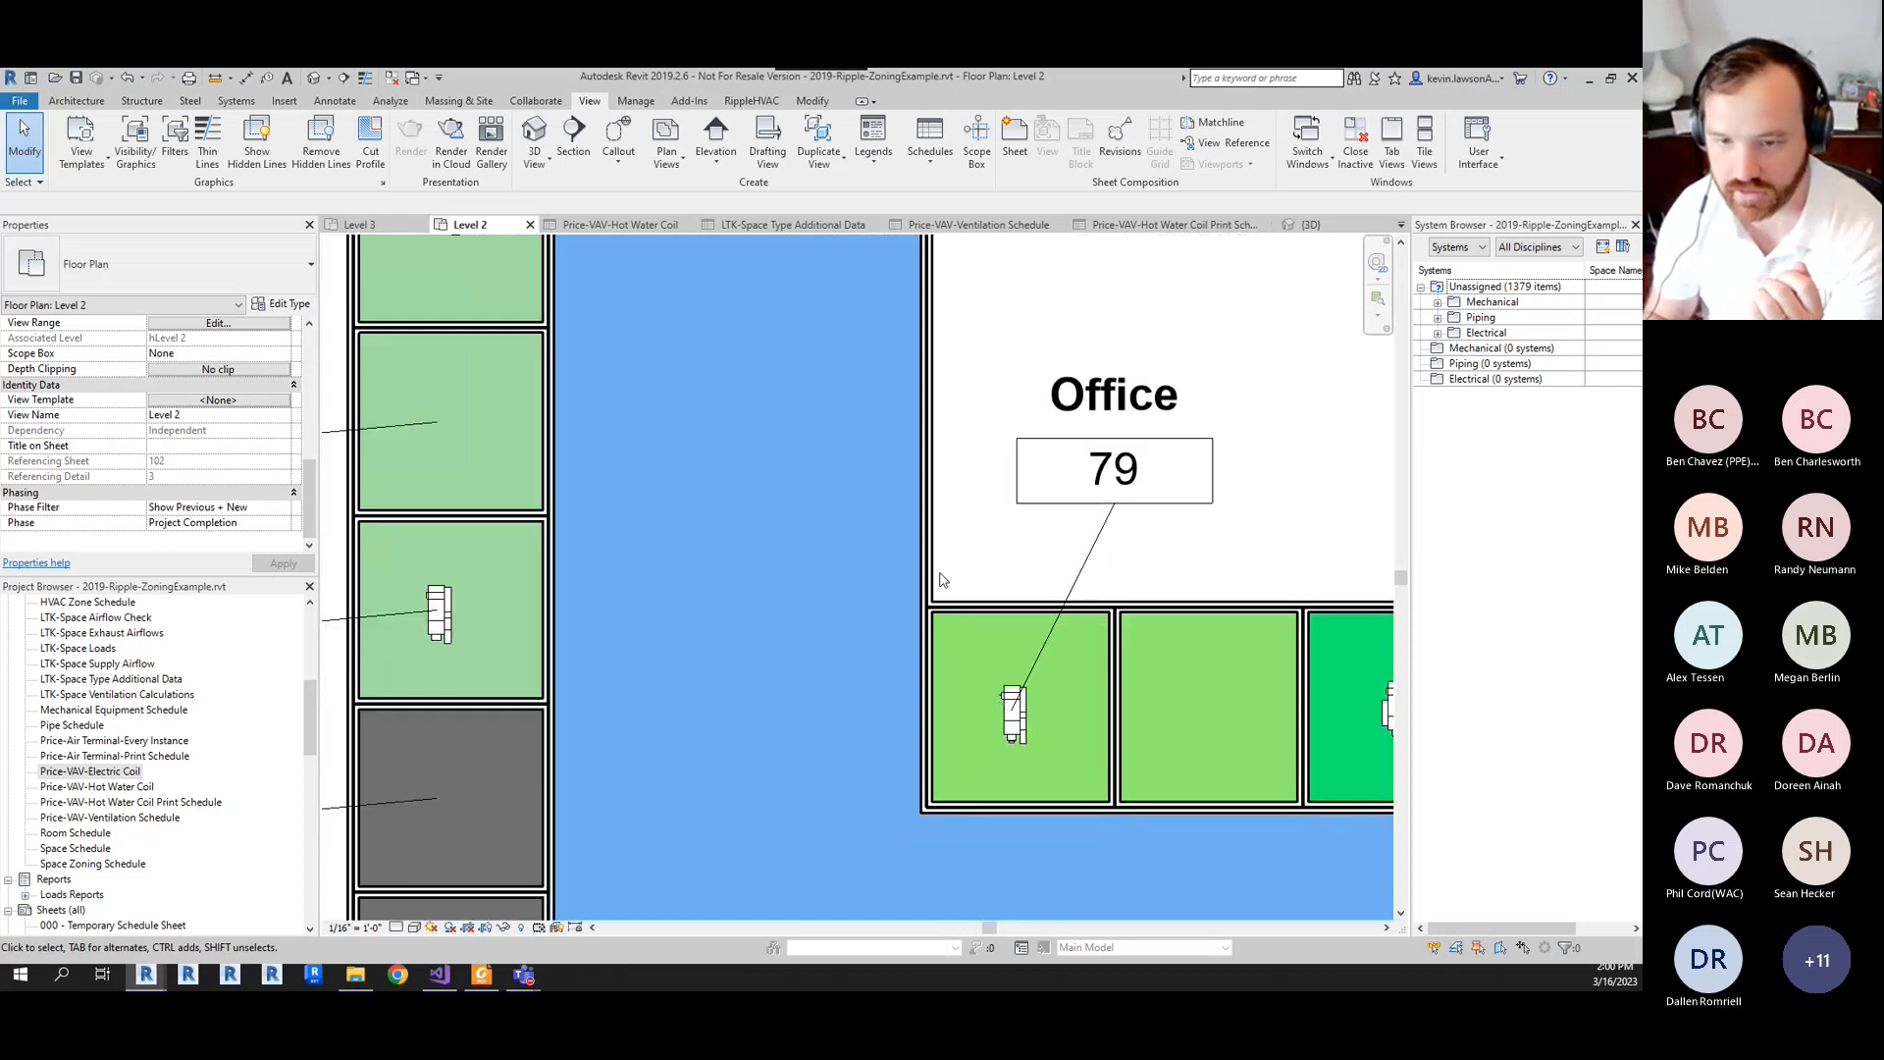
scroll(940, 579, "down", 2)
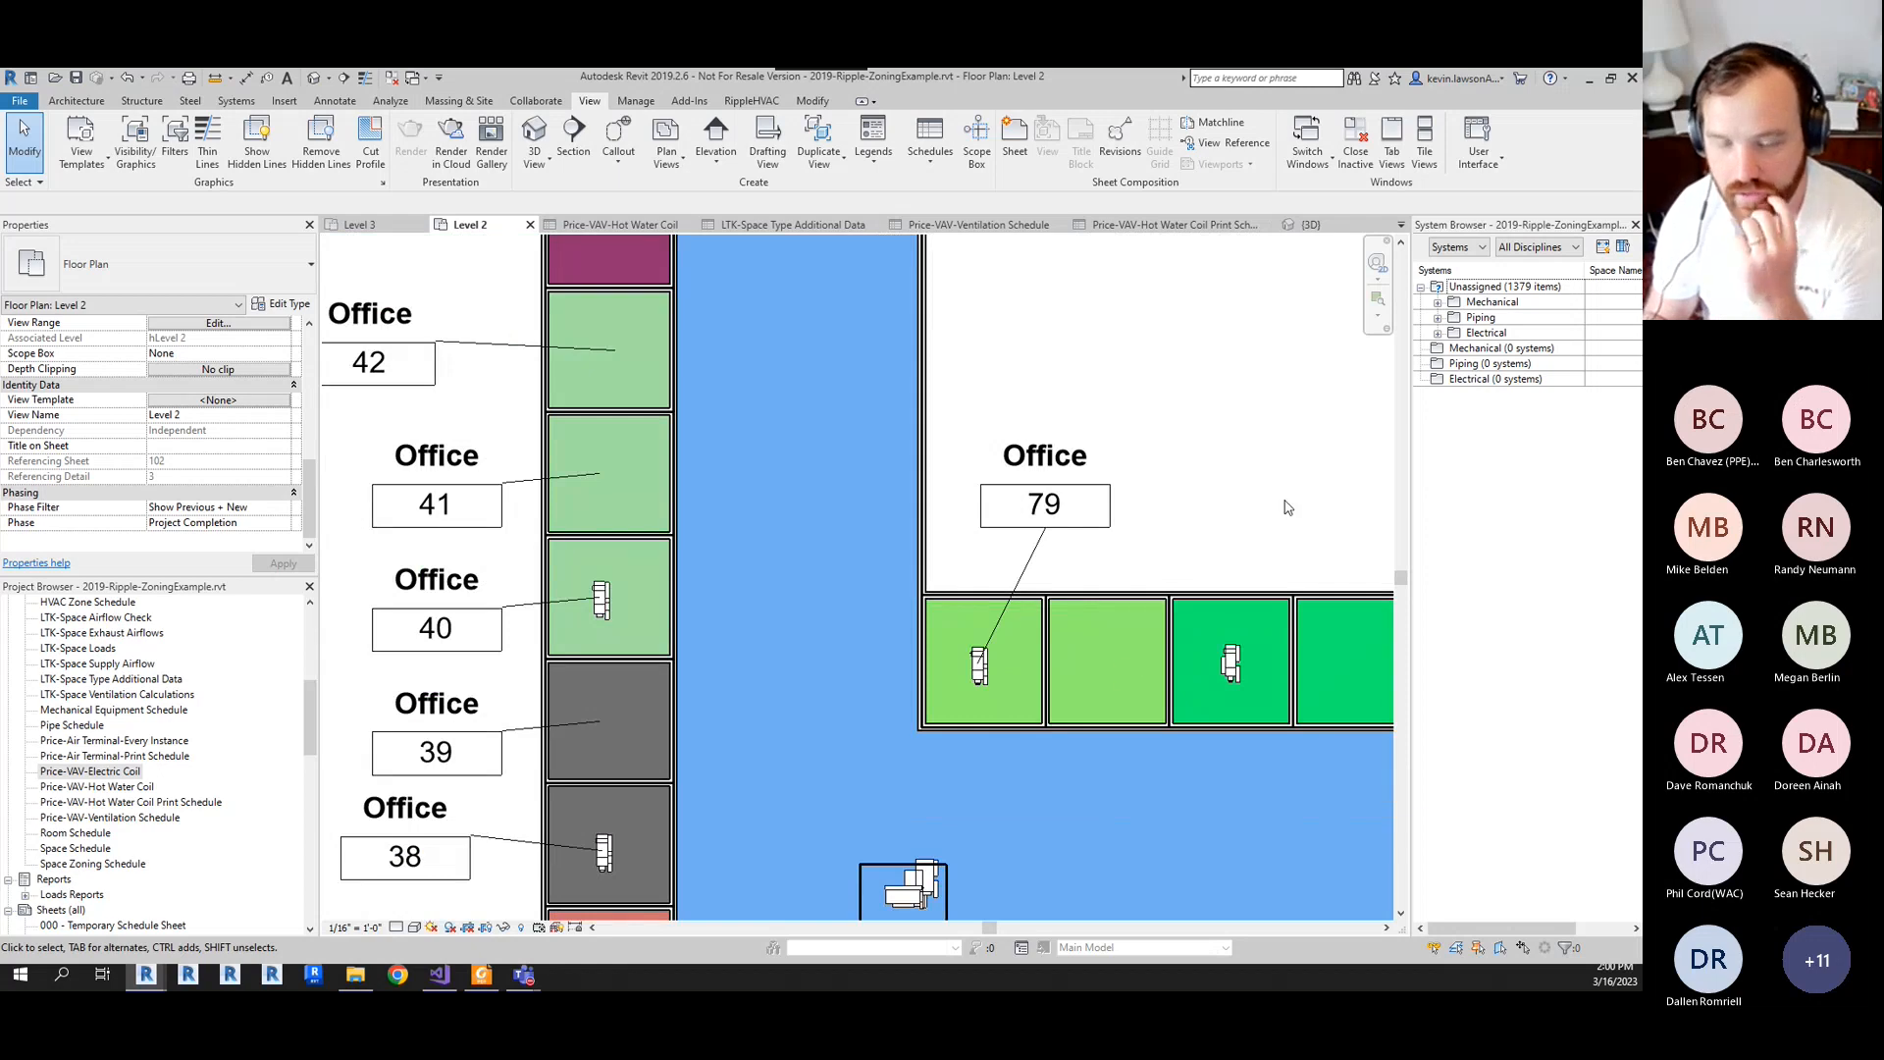
- Try to expand the Mechanical category of the unassigned items in the System Browser
left_click(1443, 305)
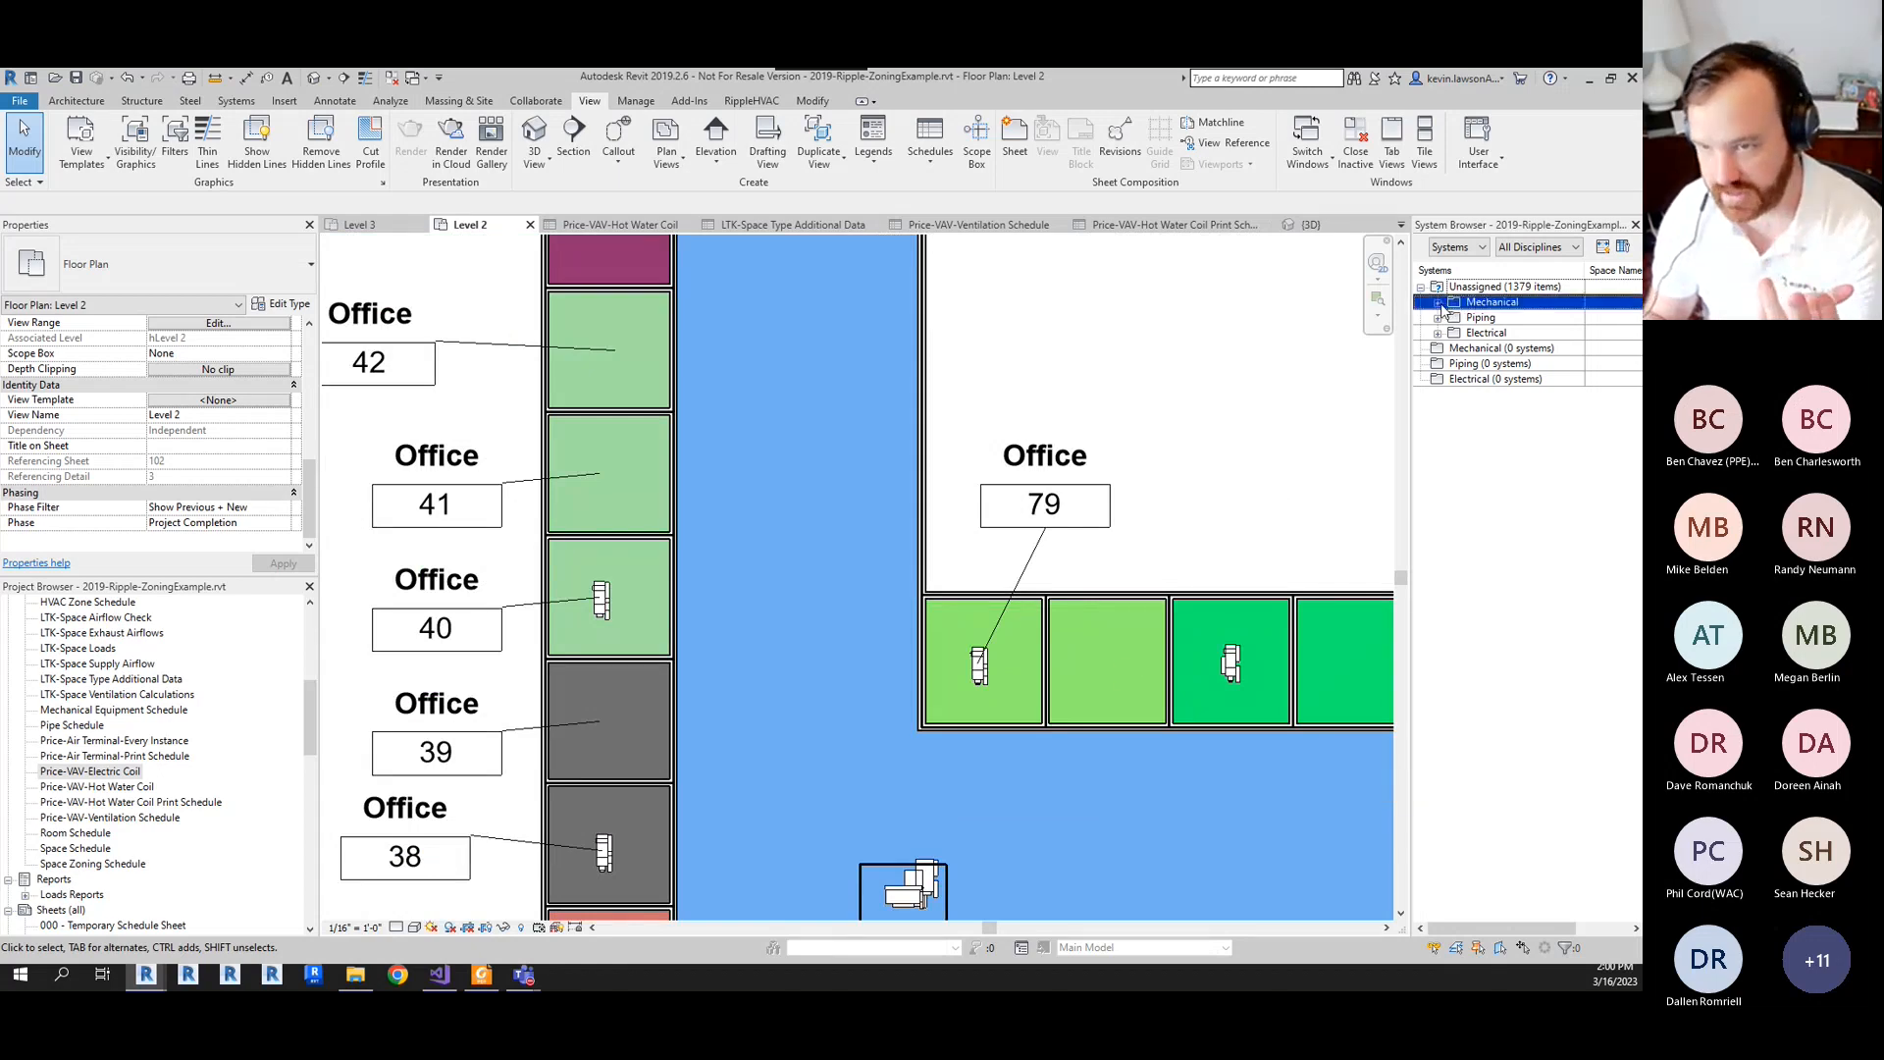
left_click(1210, 544)
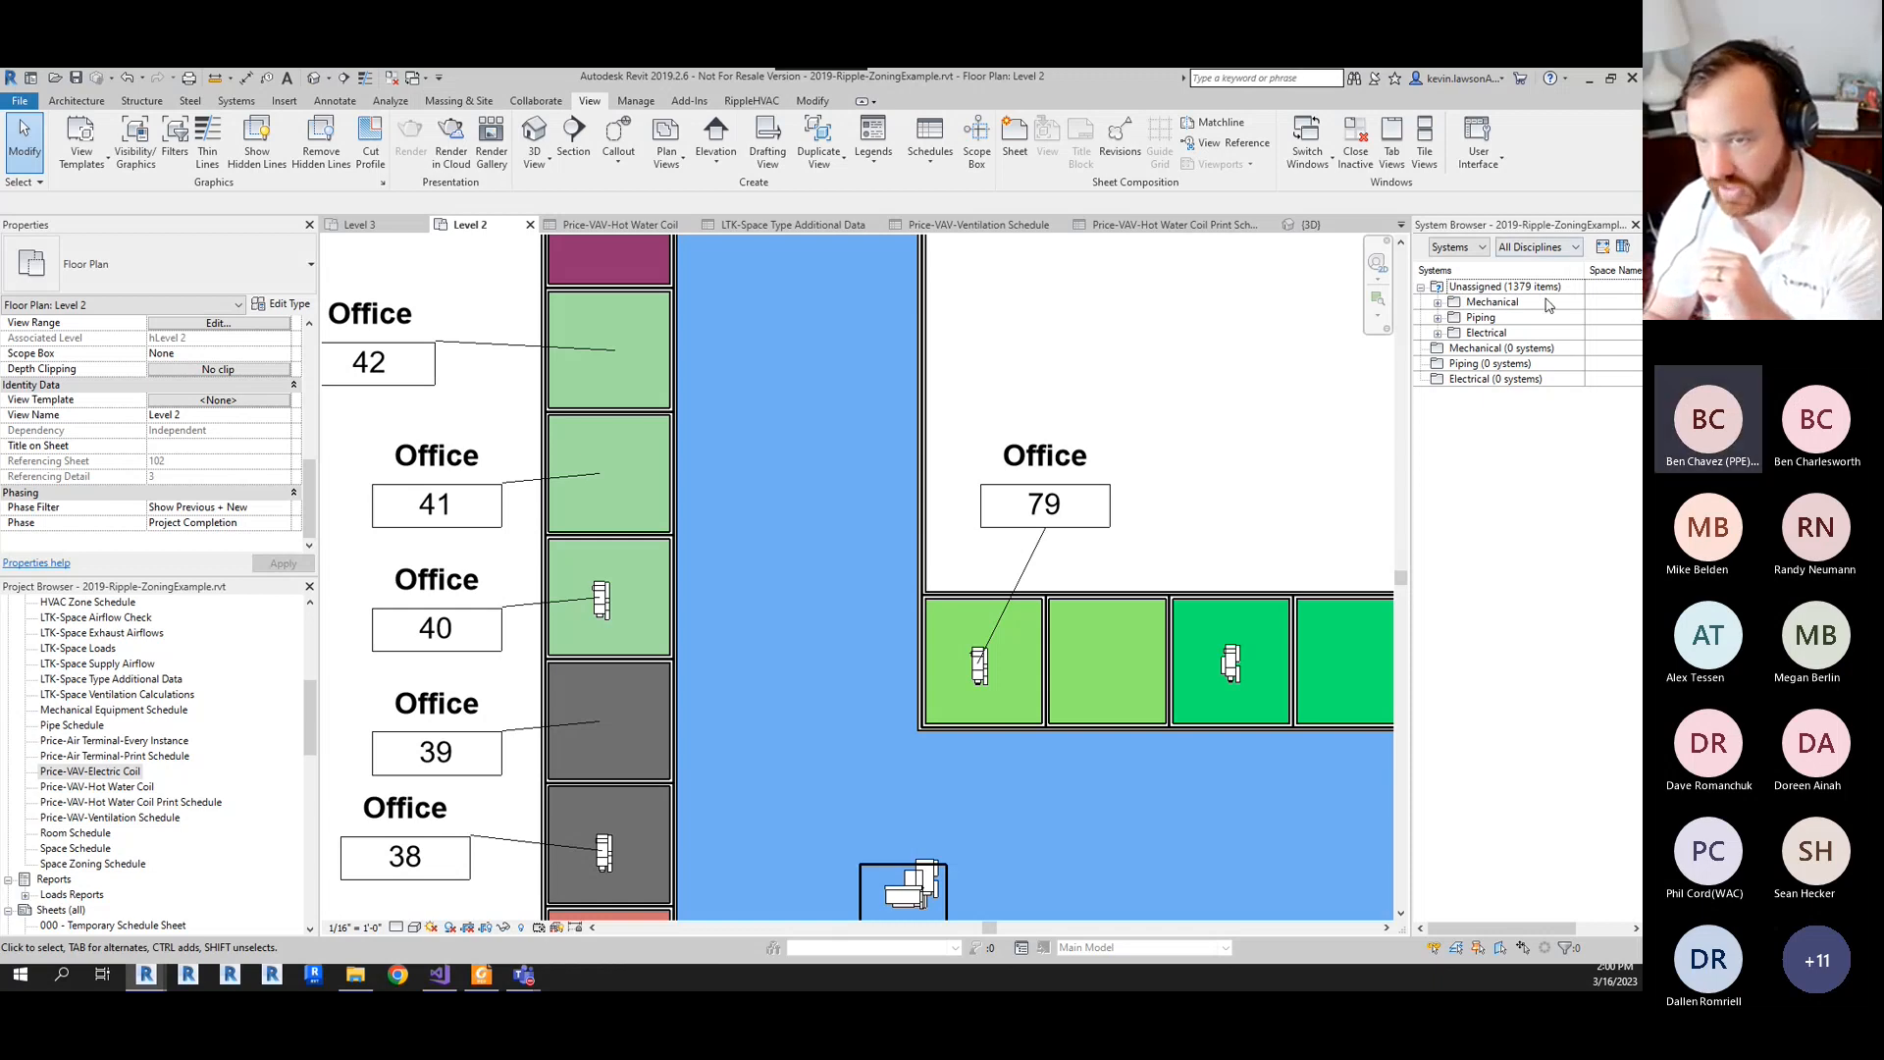
left_click(1431, 303)
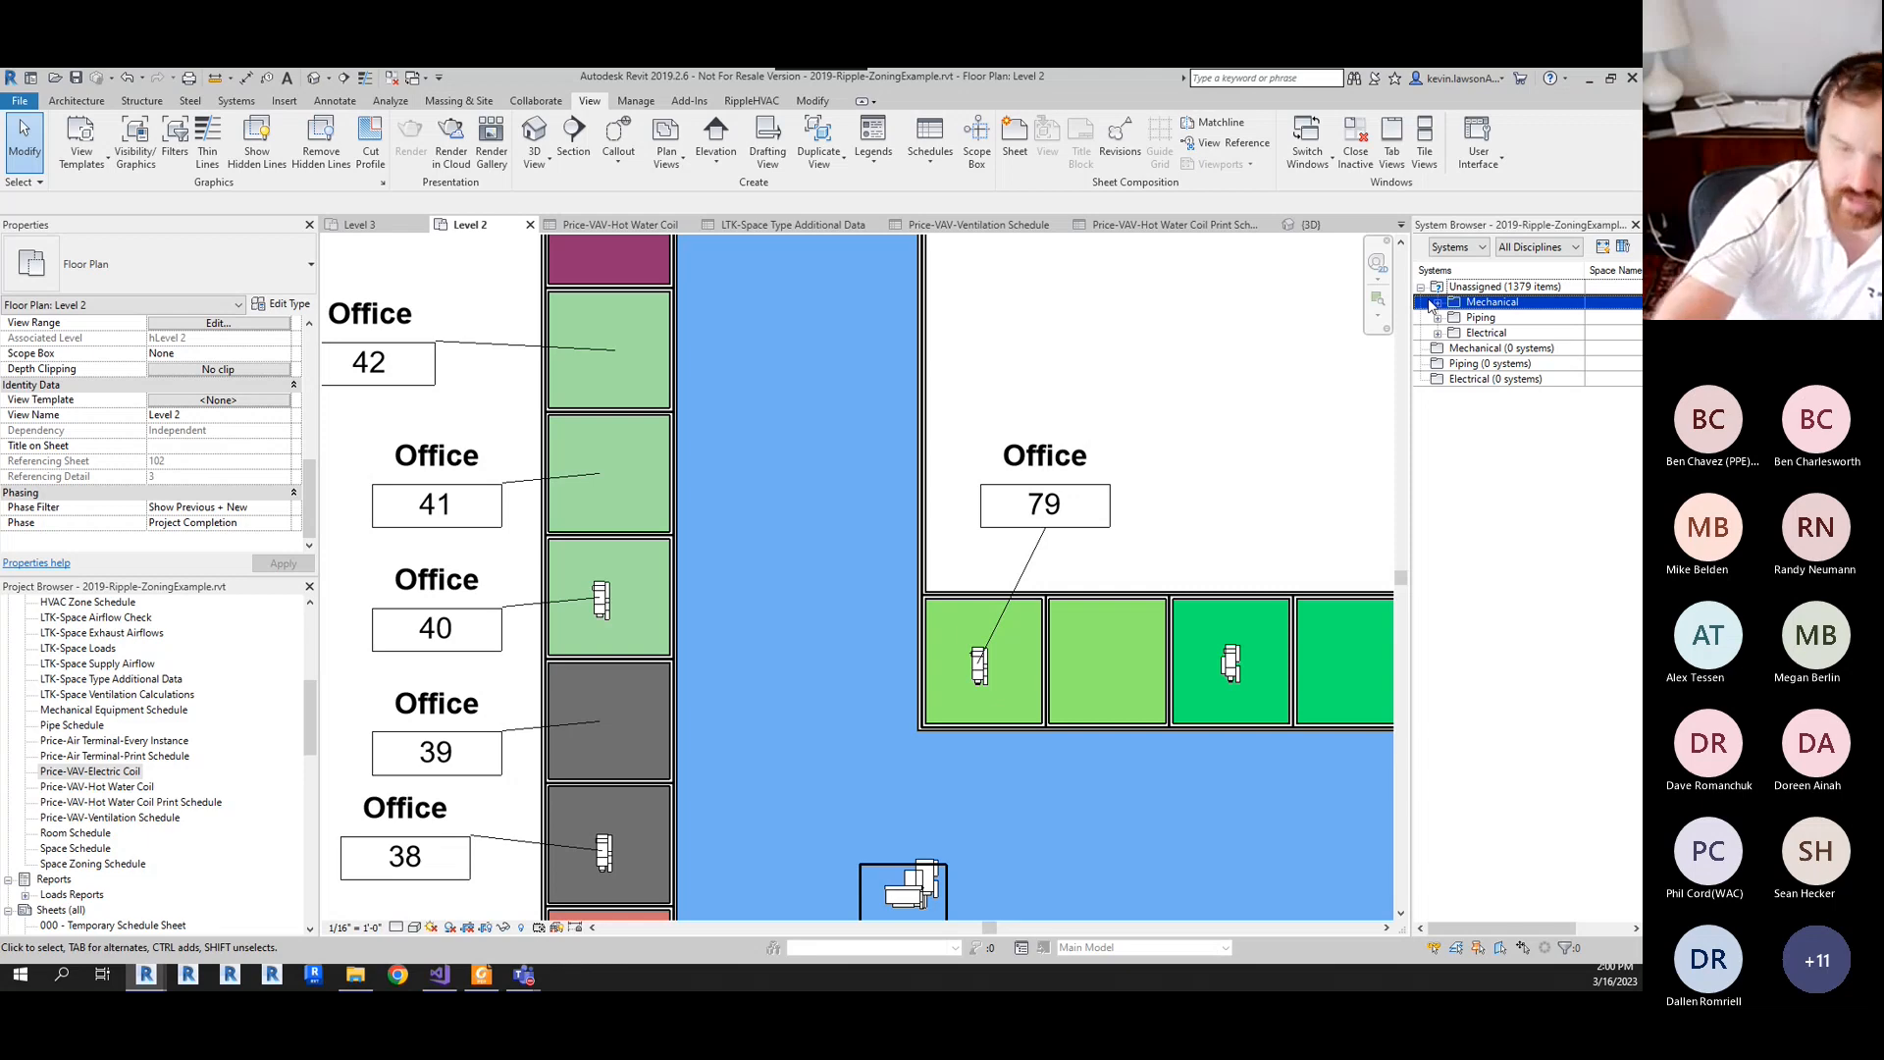
scroll(1003, 370, "down", 2)
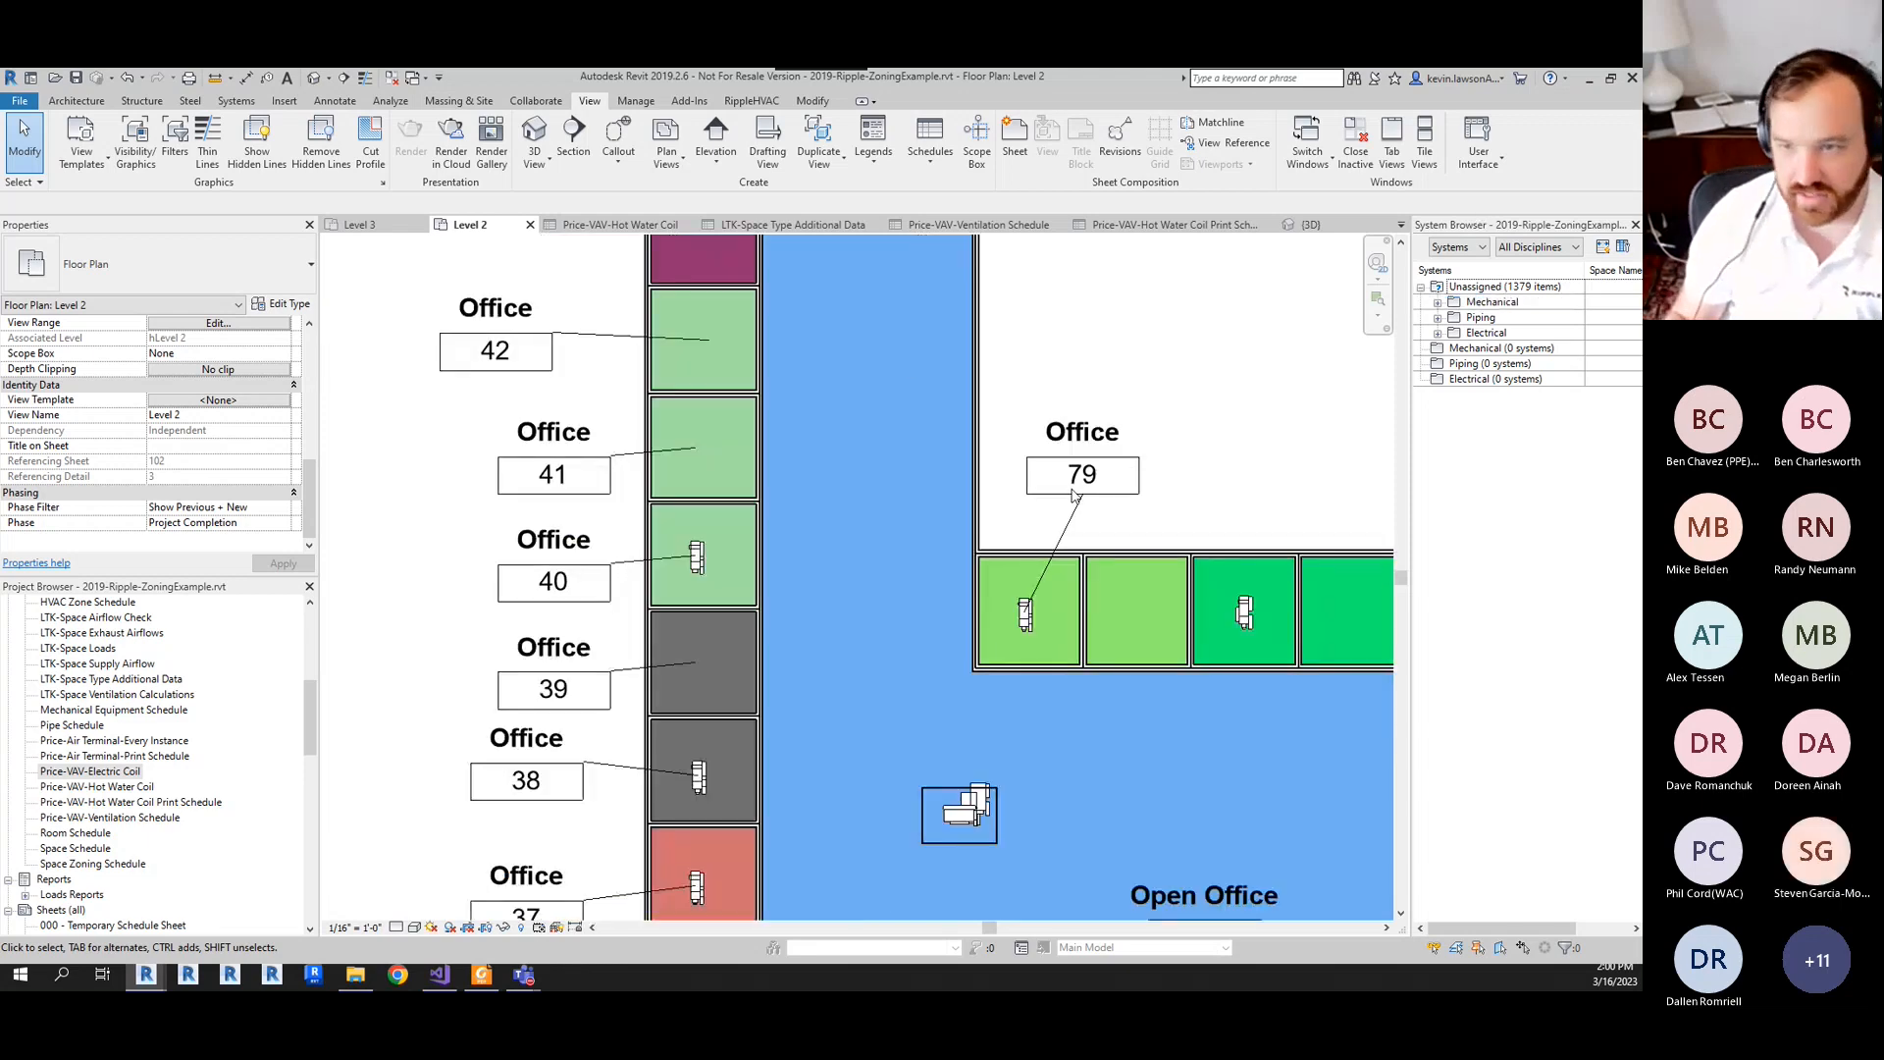
scroll(1108, 491, "down", 2)
left_click(1436, 306)
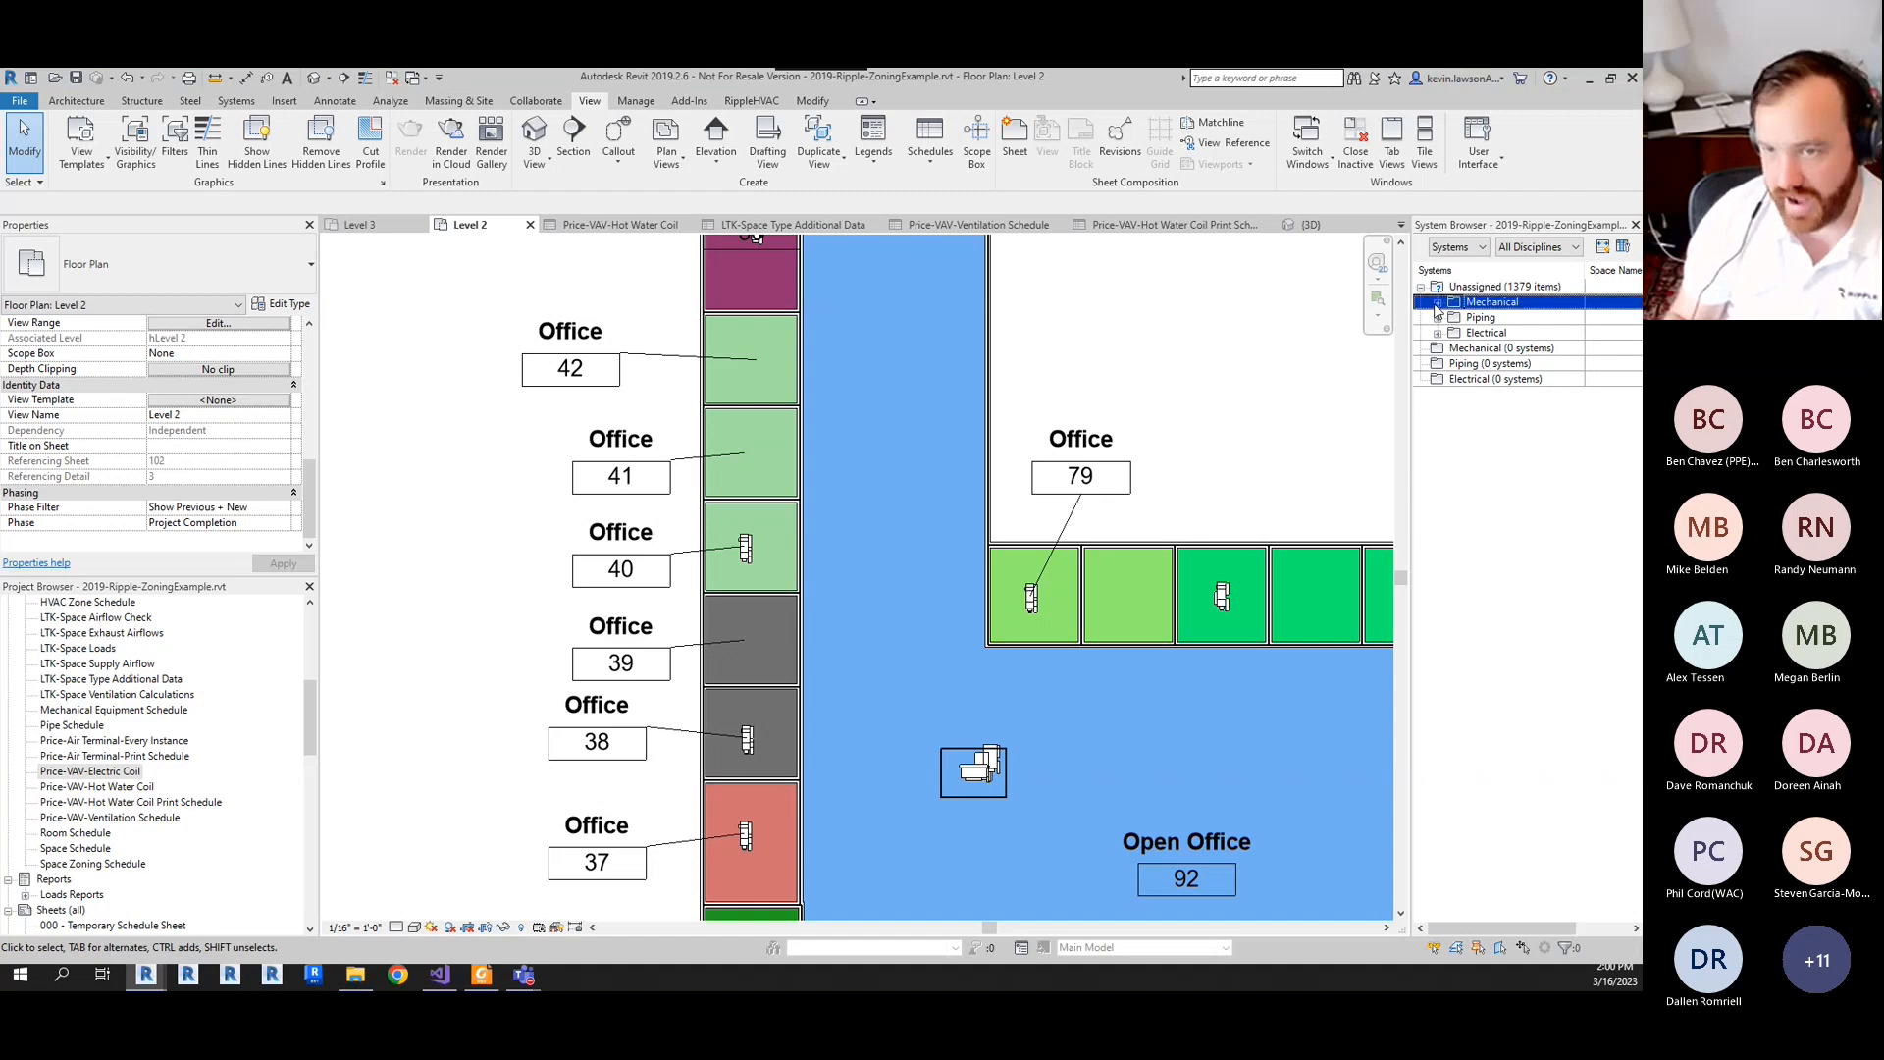